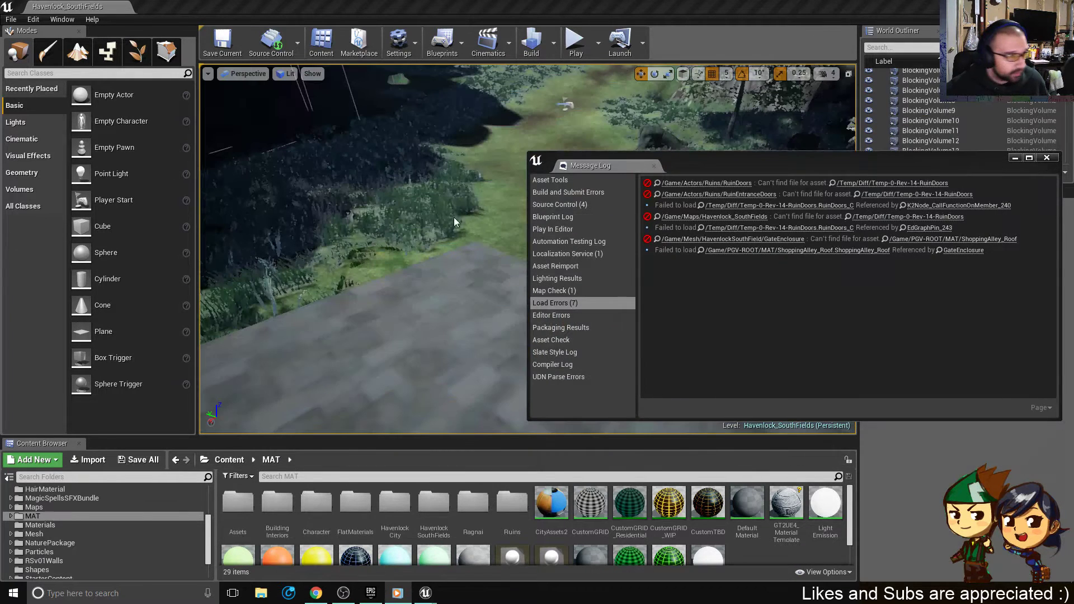
- Close the Message Log and switch the viewport to Game View so the editor-only wireframes and icons are hidden
{"action": "left_click", "coordinate": [1046, 158]}
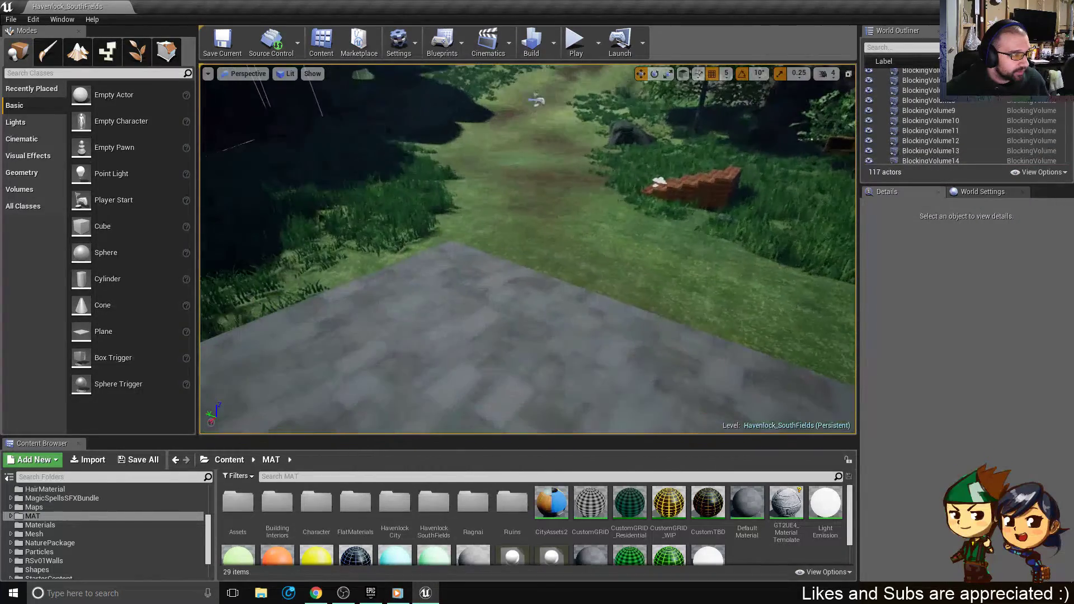
{"action": "key", "text": "w"}
{"action": "right_click_drag", "start_coordinate": [528, 249], "coordinate": [507, 234]}
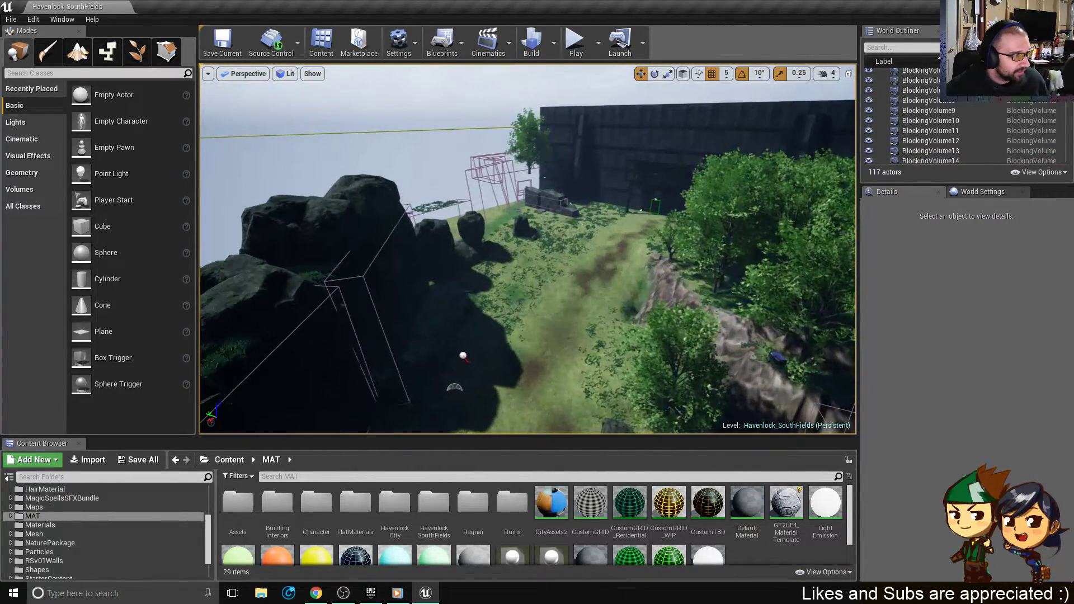
{"action": "left_click", "coordinate": [565, 300]}
{"action": "key", "text": "g"}
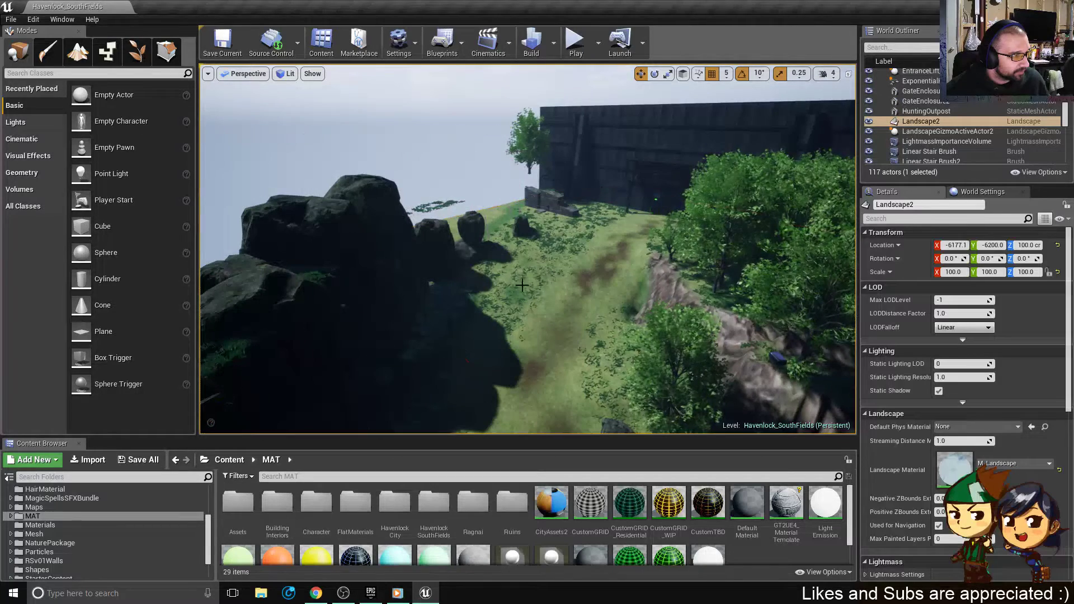
- Examine the landscape along the dirt path, the north city gate and the rocks at the field's edge
{"action": "left_click", "coordinate": [565, 301]}
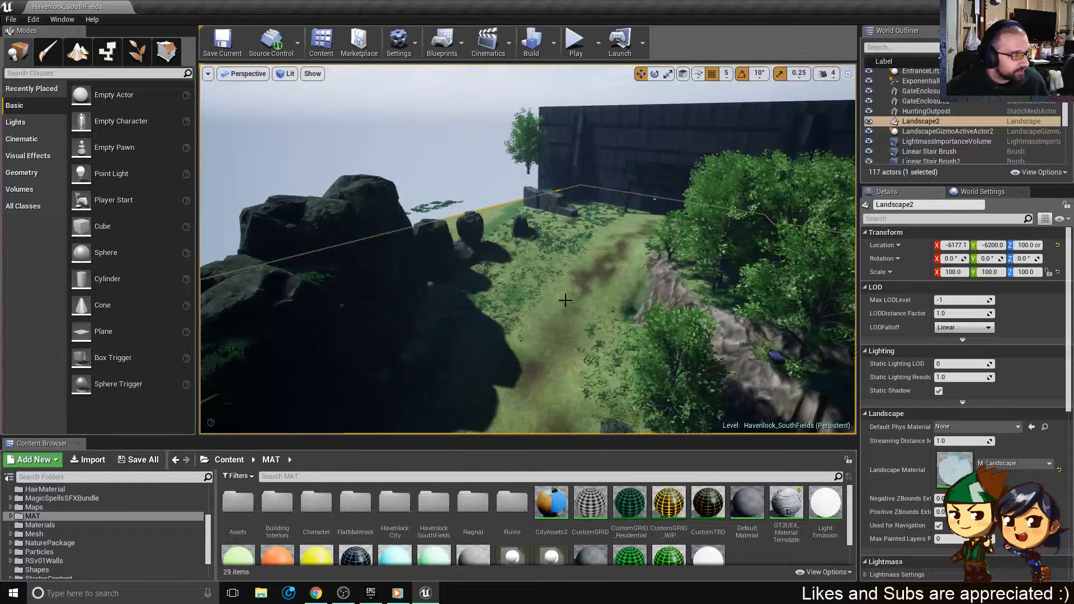
{"action": "key", "text": "f"}
{"action": "right_click_drag", "start_coordinate": [565, 300], "coordinate": [448, 301]}
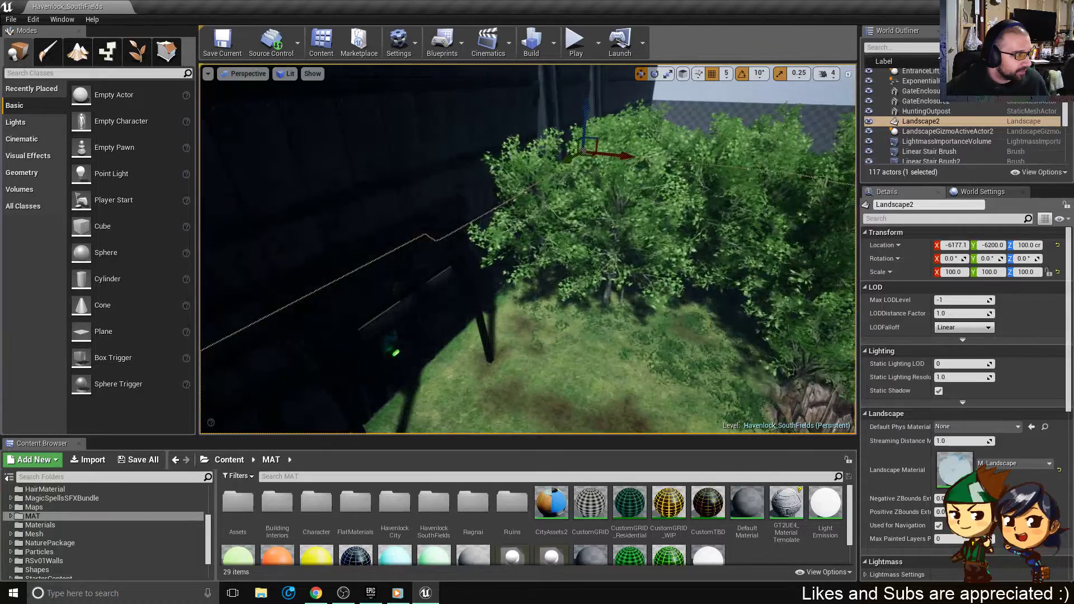
{"action": "left_click", "coordinate": [395, 348]}
{"action": "right_click_drag", "start_coordinate": [395, 348], "coordinate": [299, 360]}
{"action": "left_click_drag", "start_coordinate": [688, 246], "coordinate": [672, 246], "text": "alt"}
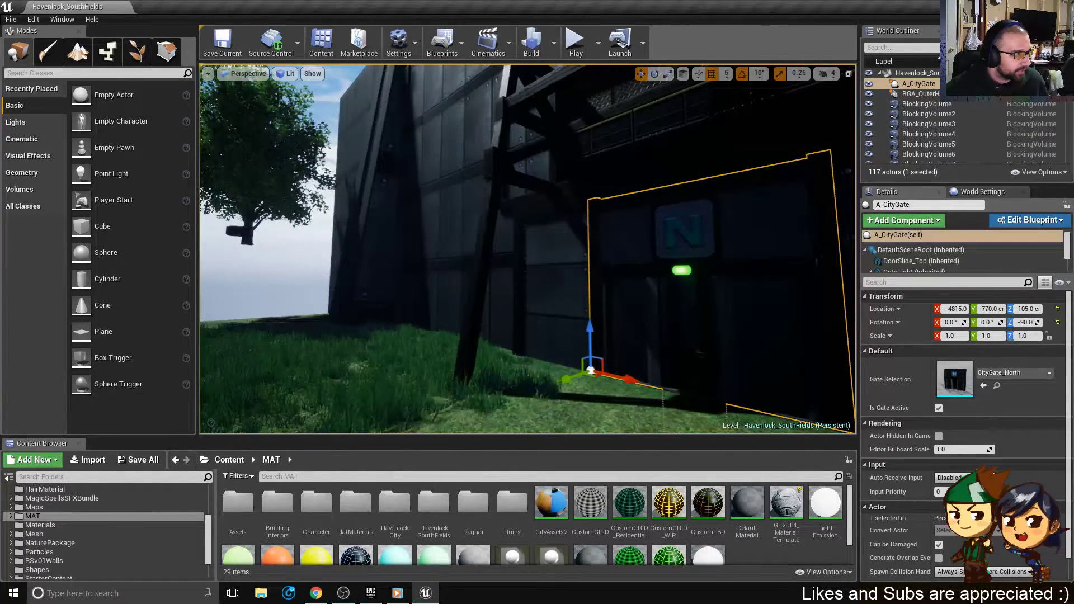
{"action": "right_click_drag", "start_coordinate": [504, 246], "coordinate": [425, 288]}
{"action": "right_click_drag", "start_coordinate": [632, 347], "coordinate": [669, 353]}
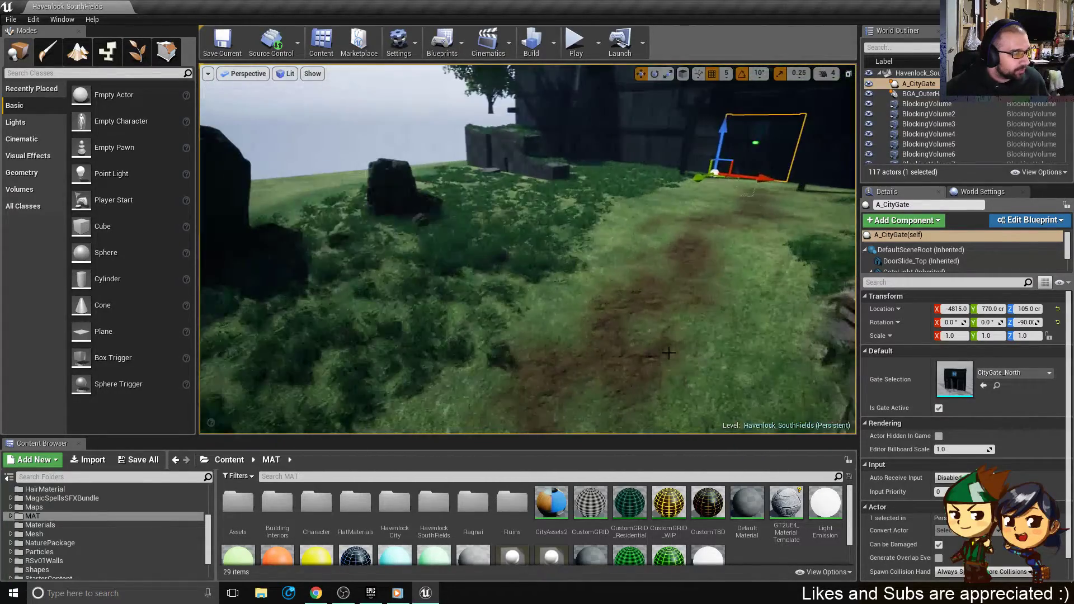
{"action": "left_click", "coordinate": [621, 333]}
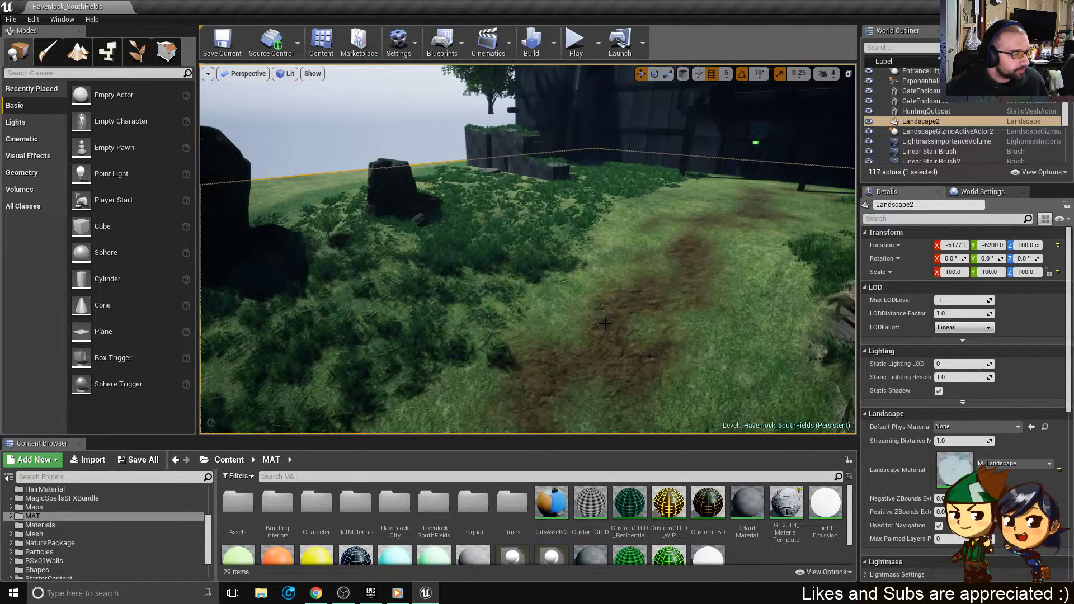
{"action": "mouse_move", "coordinate": [541, 244]}
{"action": "right_mouse_down"}
{"action": "mouse_move", "coordinate": [437, 256]}
{"action": "mouse_move", "coordinate": [450, 252]}
{"action": "mouse_move", "coordinate": [336, 249]}
{"action": "mouse_move", "coordinate": [514, 238]}
{"action": "mouse_move", "coordinate": [495, 221]}
{"action": "mouse_move", "coordinate": [531, 238]}
{"action": "mouse_move", "coordinate": [520, 249]}
{"action": "mouse_move", "coordinate": [551, 256]}
{"action": "mouse_move", "coordinate": [543, 258]}
{"action": "right_mouse_up"}
{"action": "left_click", "coordinate": [495, 222]}
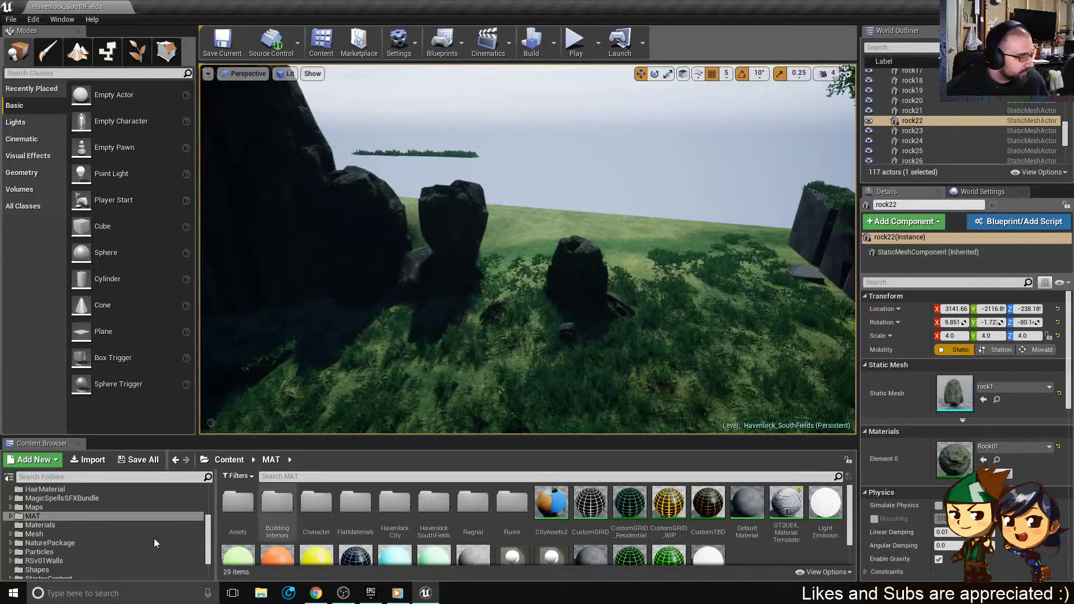
- Locate the gate enclosure's mesh asset among the project's content folders
{"action": "left_click", "coordinate": [57, 524]}
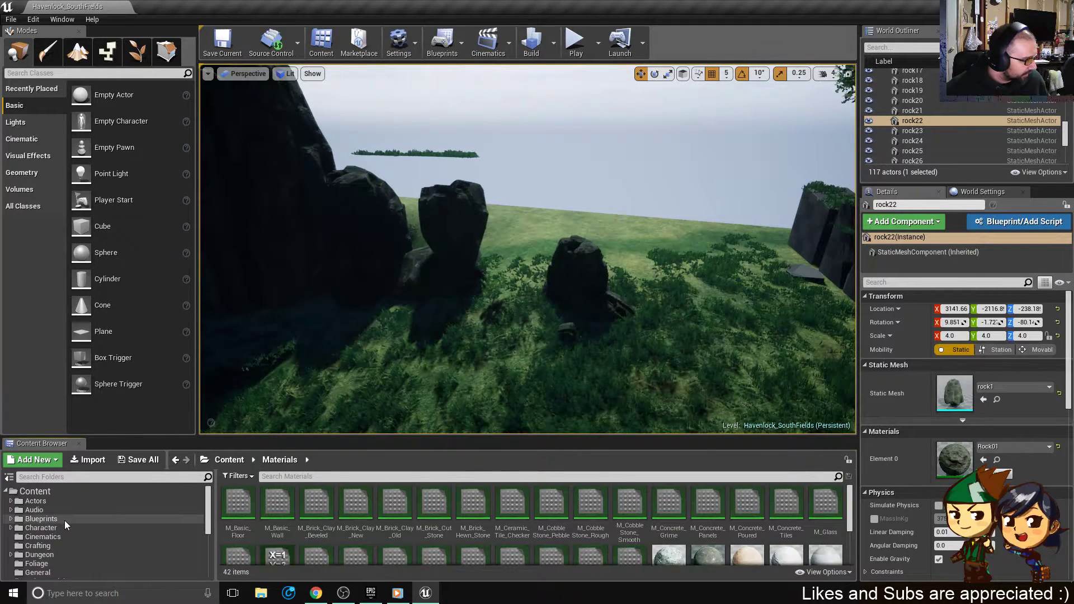
{"action": "scroll", "coordinate": [59, 539], "scroll_direction": "down", "scroll_amount": 3}
{"action": "right_click_drag", "start_coordinate": [386, 291], "coordinate": [632, 283]}
{"action": "left_click", "coordinate": [381, 285]}
{"action": "key", "text": "ctrl+b"}
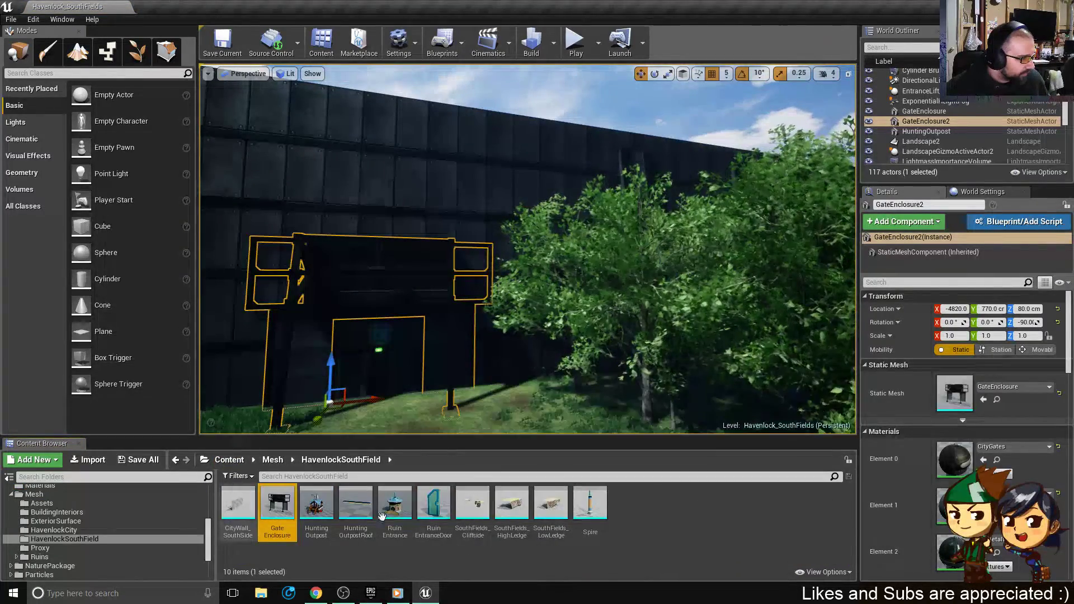
- Try to place the SouthFields_HighLedge mesh in the grassy field near the low stone wall
{"action": "left_click", "coordinate": [561, 514]}
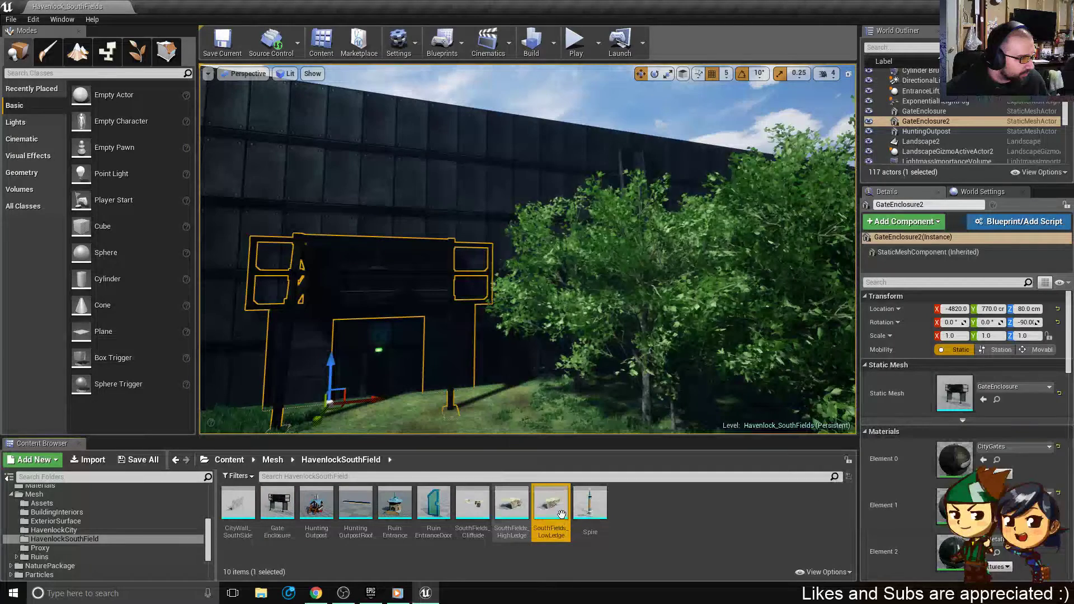
{"action": "left_click_drag", "start_coordinate": [516, 511], "coordinate": [679, 213]}
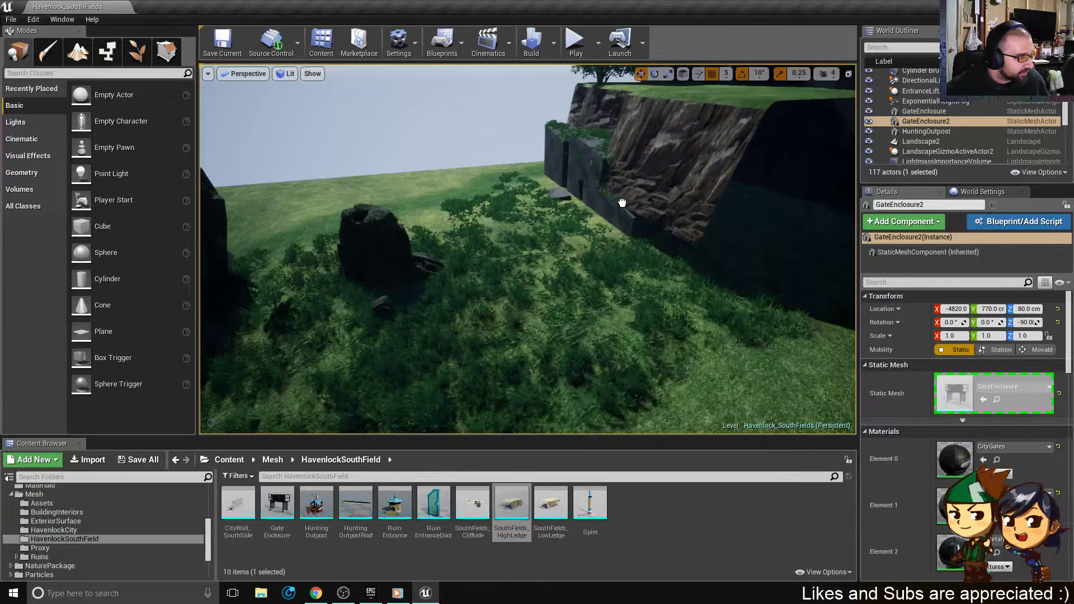
{"action": "key", "text": "e"}
{"action": "right_click_drag", "start_coordinate": [680, 213], "coordinate": [735, 197]}
{"action": "mouse_move", "coordinate": [652, 269]}
{"action": "right_mouse_down"}
{"action": "mouse_move", "coordinate": [621, 267]}
{"action": "mouse_move", "coordinate": [652, 269]}
{"action": "right_mouse_up"}
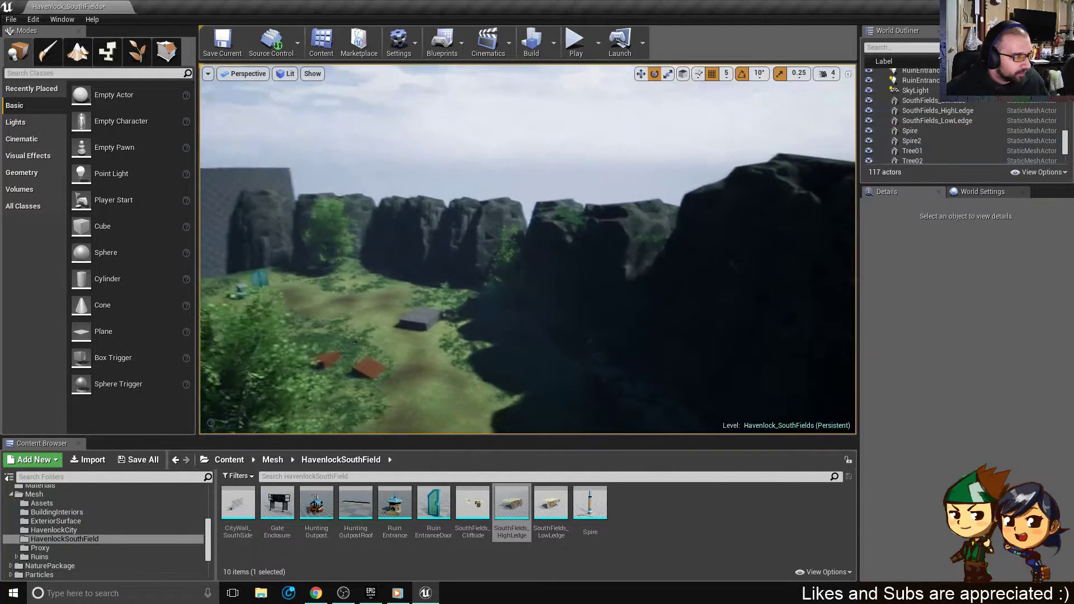
- Set the Time Of Day of Ultra_Dynamic_Sky_BP to about 844
{"action": "right_click_drag", "start_coordinate": [652, 270], "coordinate": [705, 274]}
{"action": "right_click_drag", "start_coordinate": [604, 265], "coordinate": [598, 265]}
{"action": "left_click", "coordinate": [592, 105]}
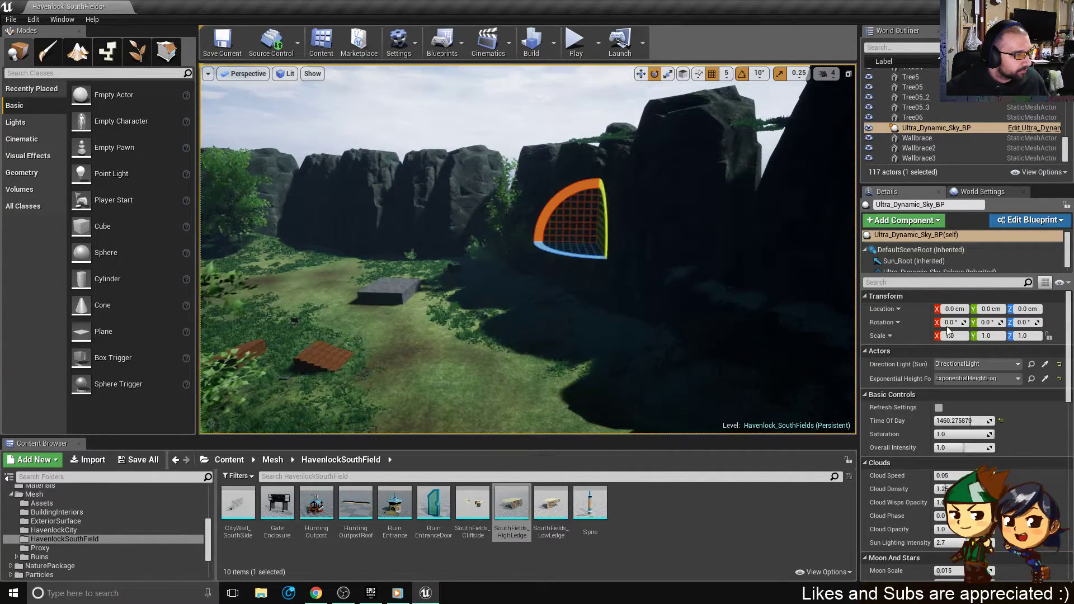
{"action": "mouse_move", "coordinate": [962, 420]}
{"action": "left_mouse_down"}
{"action": "mouse_move", "coordinate": [937, 421]}
{"action": "mouse_move", "coordinate": [955, 421]}
{"action": "left_mouse_up"}
- Erase the foliage growing on top of the tall rocks with the Foliage Paint brush at size 512
{"action": "right_click_drag", "start_coordinate": [527, 249], "coordinate": [350, 258]}
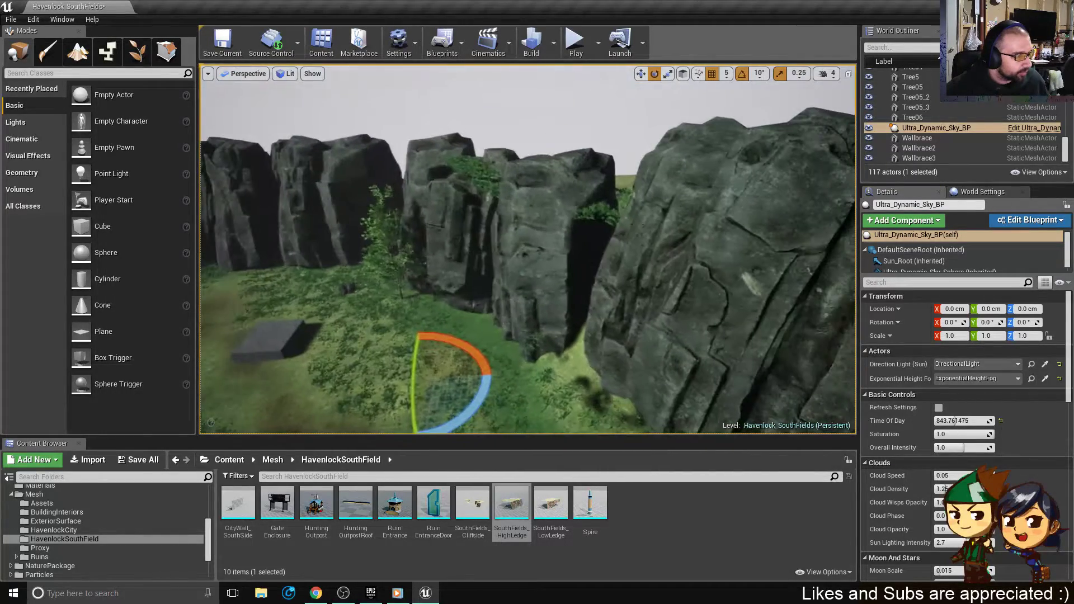
{"action": "left_click", "coordinate": [646, 228]}
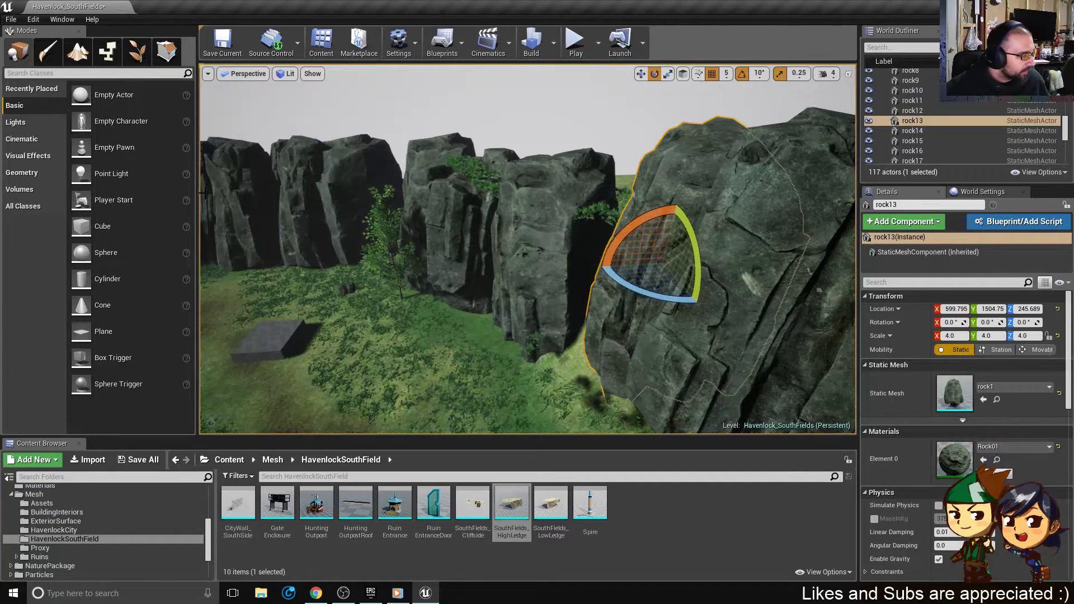
{"action": "left_click", "coordinate": [108, 52]}
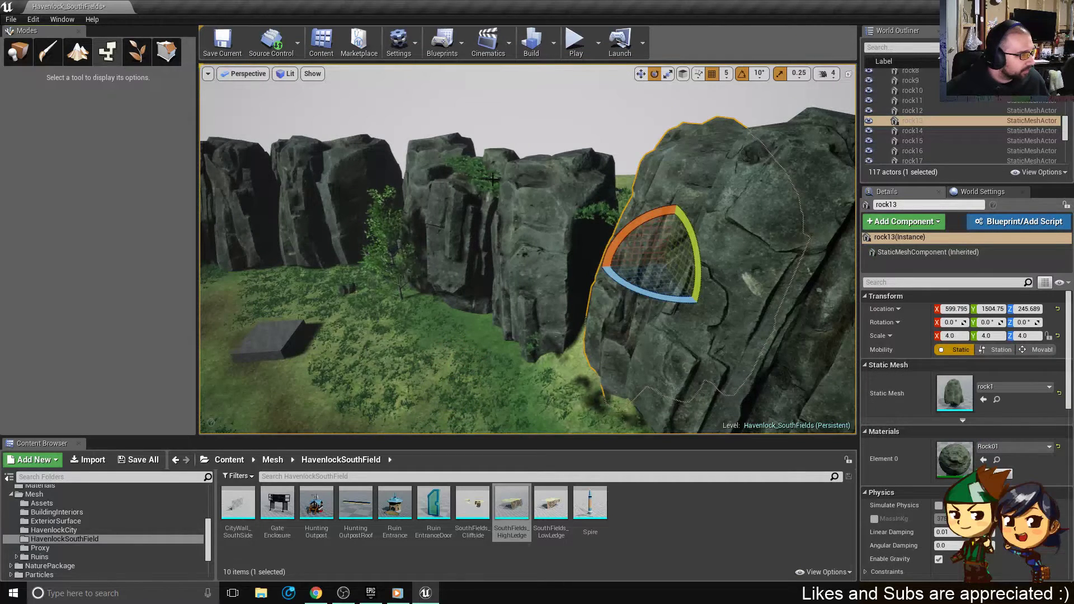
{"action": "right_click_drag", "start_coordinate": [492, 179], "coordinate": [627, 179]}
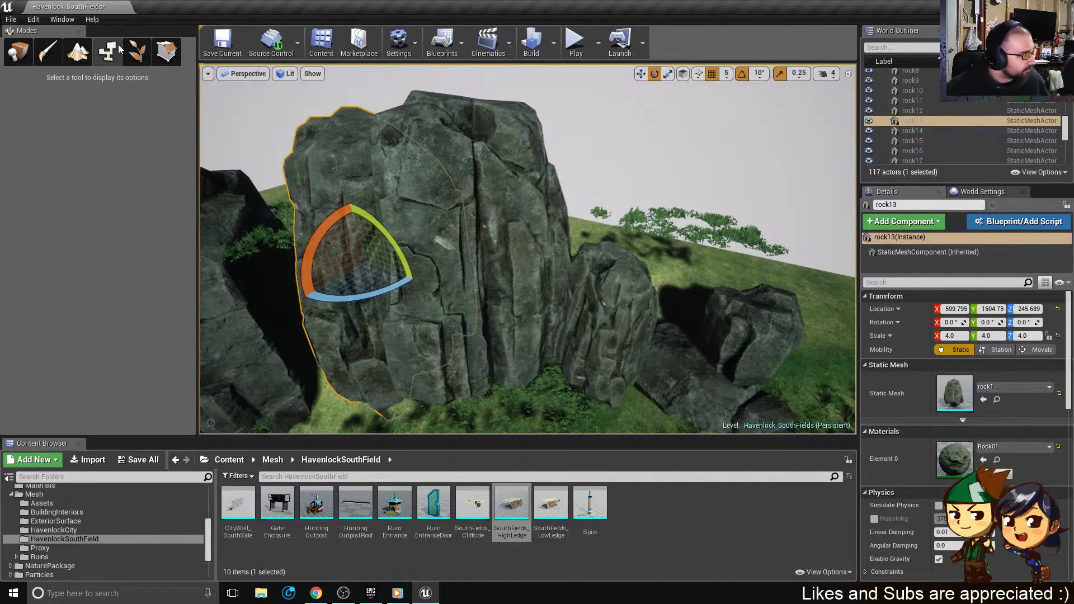
{"action": "left_click", "coordinate": [125, 48]}
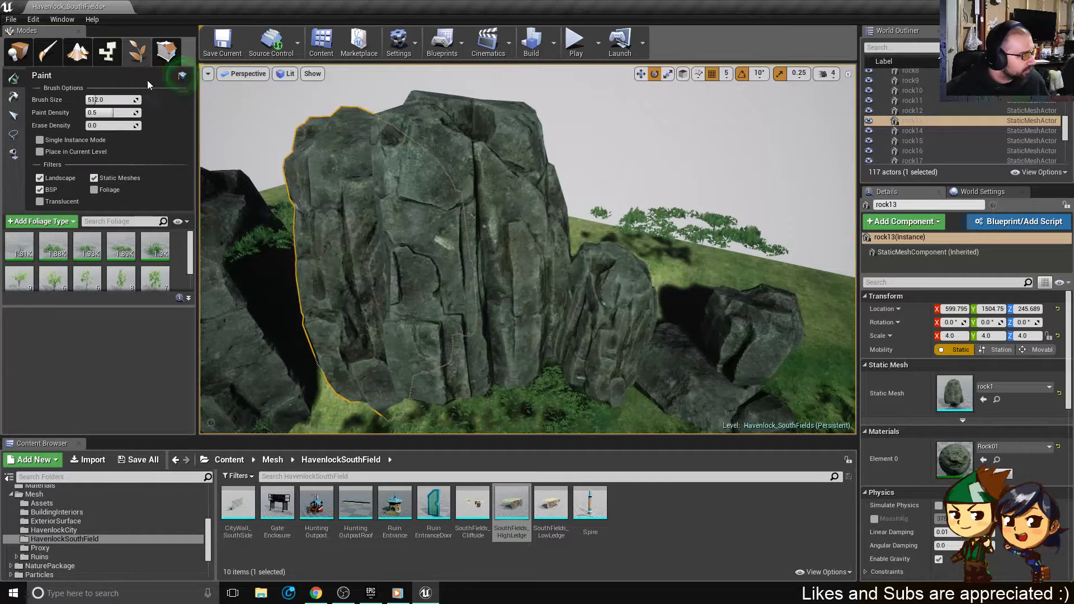
{"action": "right_click_drag", "start_coordinate": [408, 208], "coordinate": [346, 206]}
{"action": "left_click", "coordinate": [407, 209], "text": "shift"}
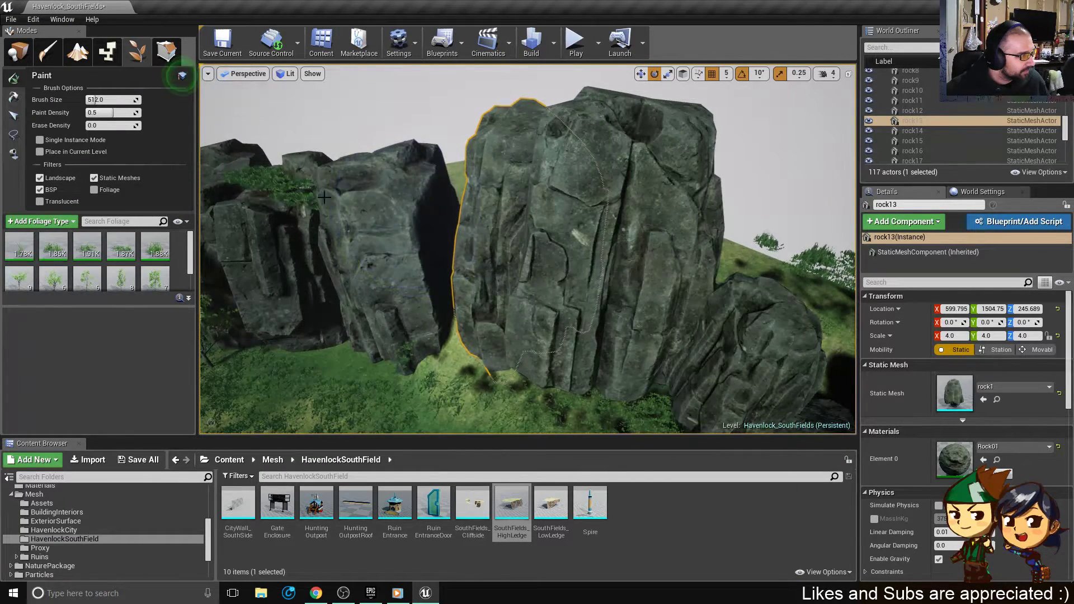
{"action": "mouse_move", "coordinate": [324, 197]}
{"action": "left_mouse_down", "text": "shift"}
{"action": "mouse_move", "coordinate": [291, 215]}
{"action": "mouse_move", "coordinate": [279, 202]}
{"action": "mouse_move", "coordinate": [289, 177]}
{"action": "left_mouse_up", "text": "shift"}
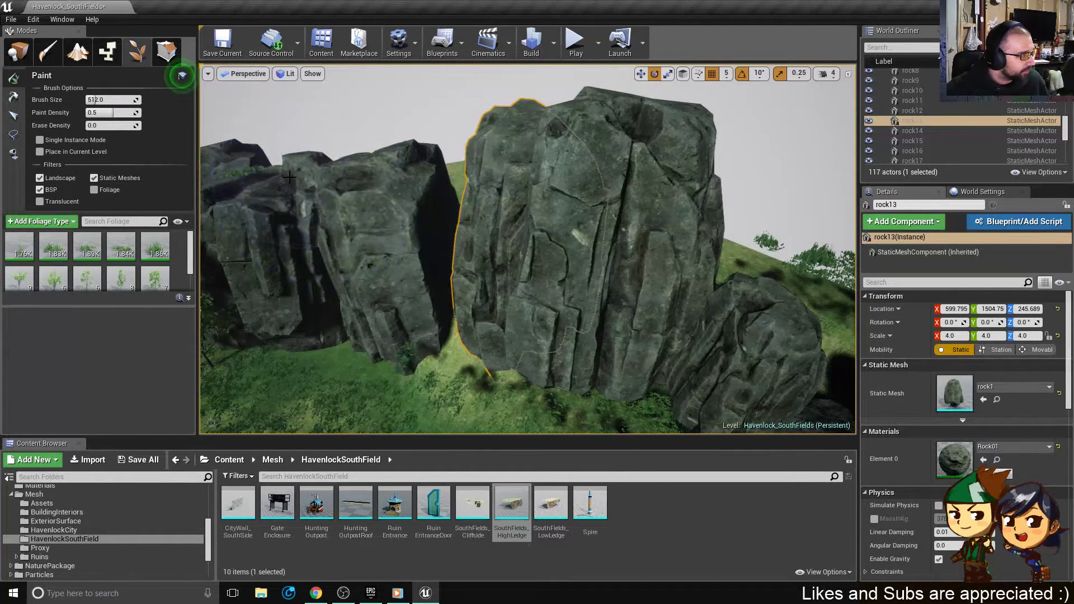
{"action": "left_click", "coordinate": [290, 177], "text": "shift"}
{"action": "right_click_drag", "start_coordinate": [289, 176], "coordinate": [336, 182]}
{"action": "left_click", "coordinate": [564, 261], "text": "shift"}
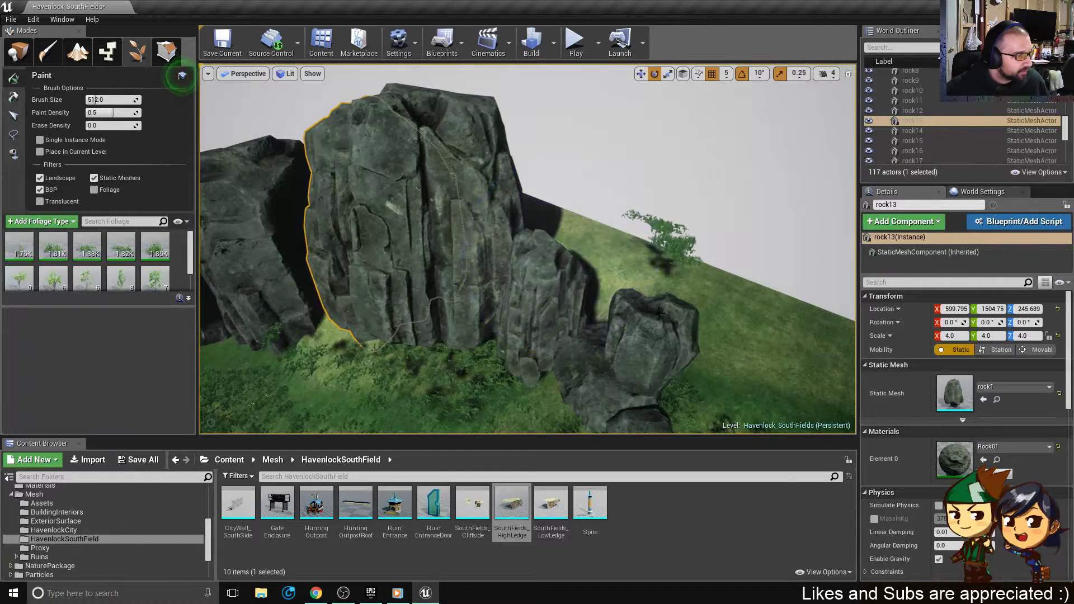
- Erase the stray foliage around the small boulder beside the tall rocks and undo the accidental foliage painting on it
{"action": "left_click_drag", "start_coordinate": [670, 309], "coordinate": [666, 300], "text": "shift"}
{"action": "key", "text": "w"}
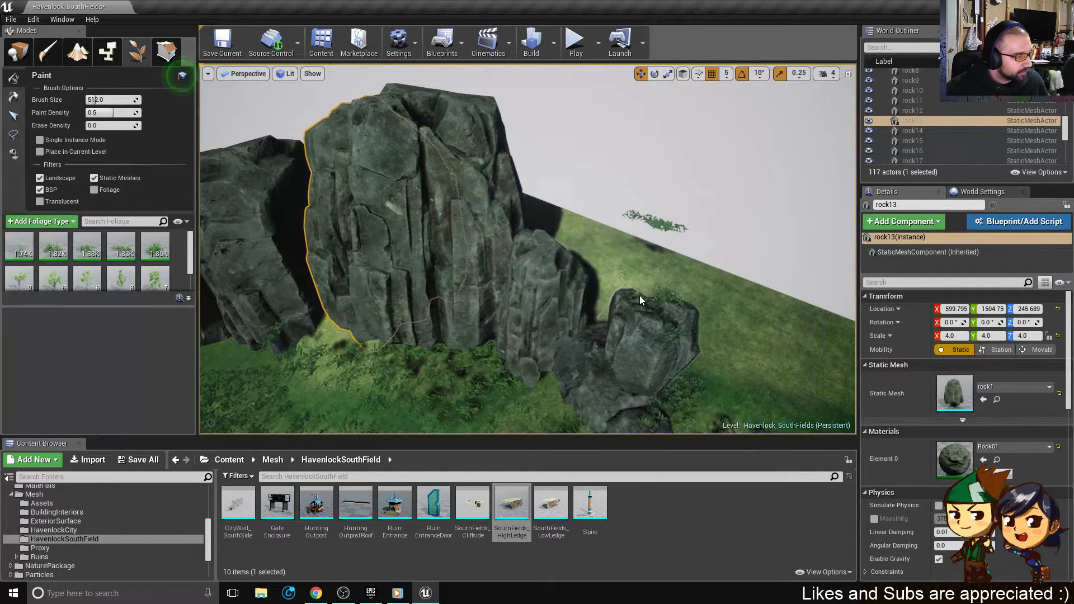
{"action": "key", "text": "ctrl+z"}
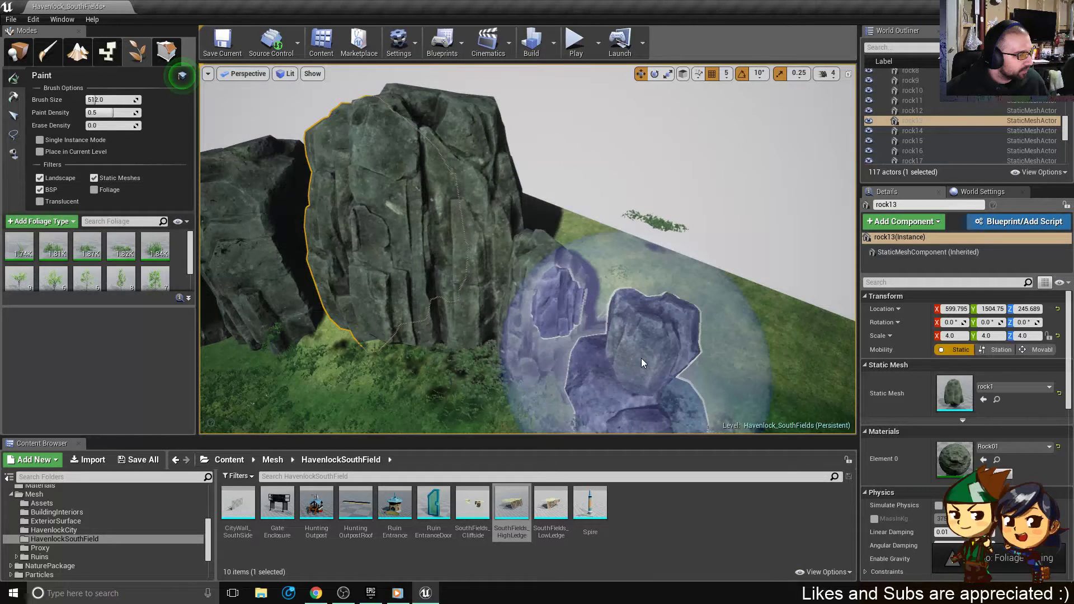
{"action": "right_click_drag", "start_coordinate": [642, 363], "coordinate": [675, 388]}
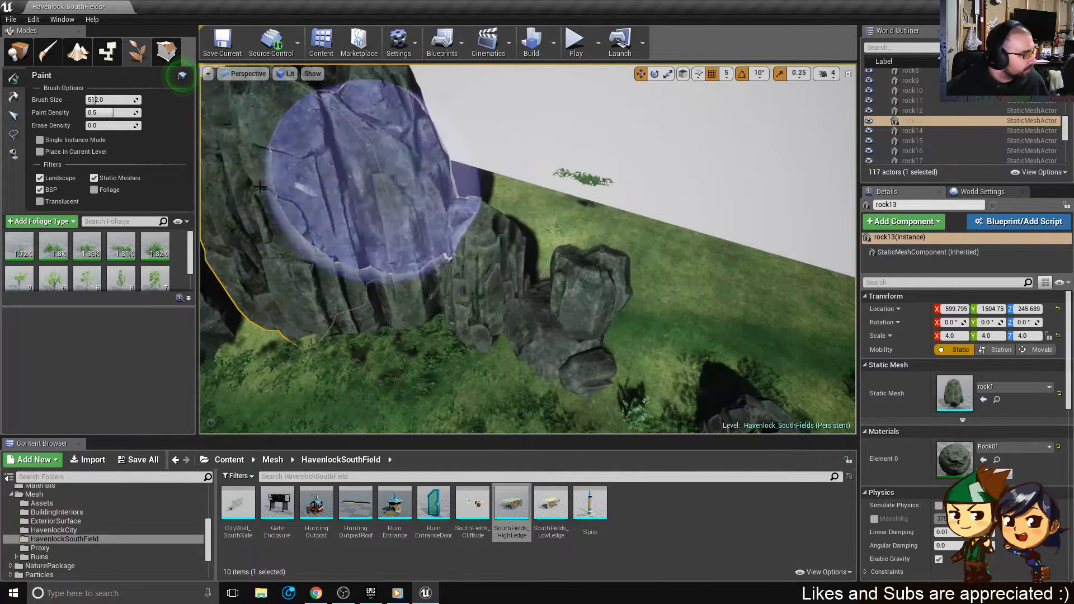
- Move the small boulder rock19 away from the rock cluster to about X -1353, Y 2344, Z 320
{"action": "left_click", "coordinate": [18, 52]}
{"action": "left_click", "coordinate": [596, 264]}
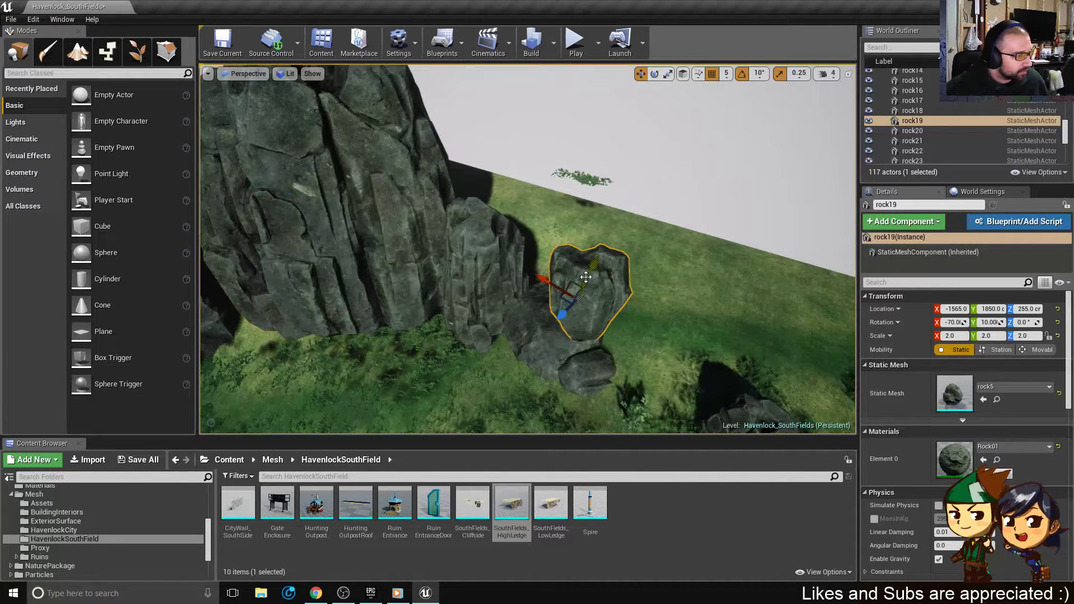
{"action": "left_click_drag", "start_coordinate": [598, 260], "coordinate": [618, 220]}
{"action": "key", "text": "f"}
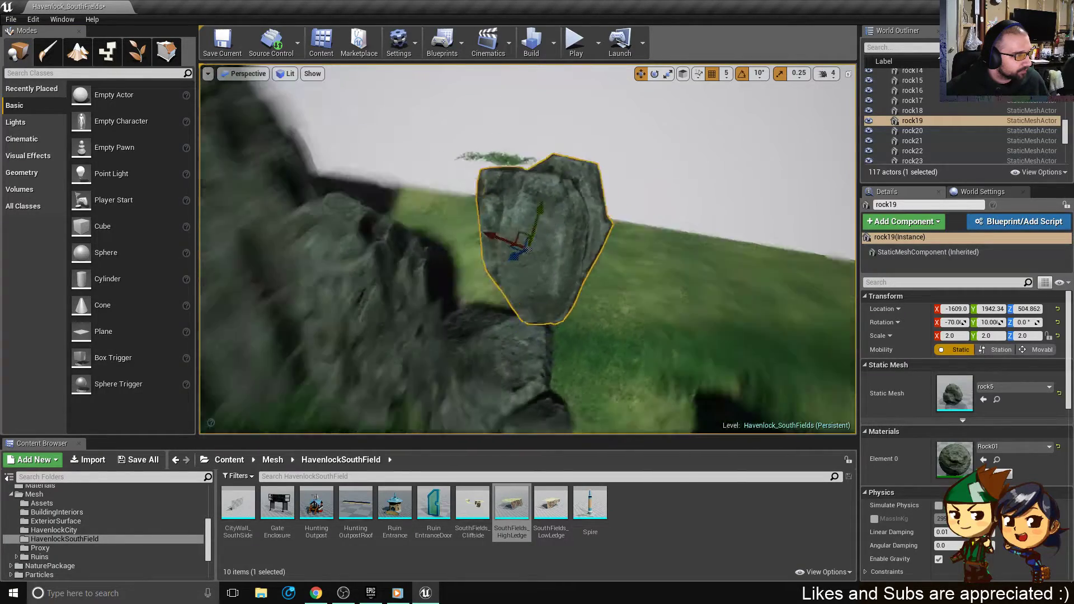
{"action": "left_click_drag", "start_coordinate": [532, 251], "coordinate": [348, 317]}
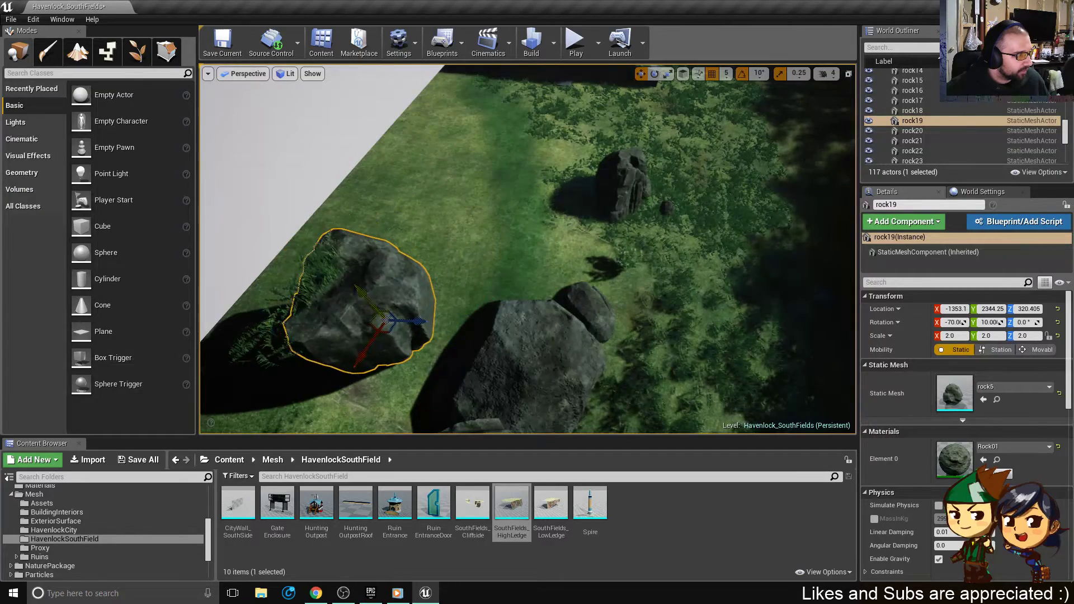
- Erase the foliage hanging on the back of the moved boulder
{"action": "key", "text": "f"}
{"action": "left_click", "coordinate": [127, 51]}
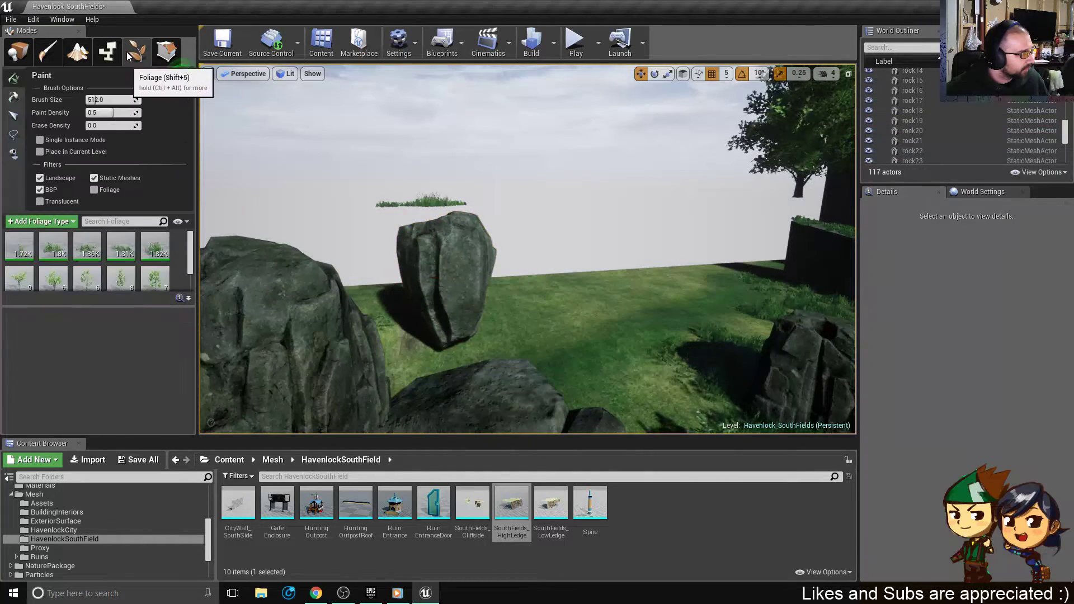
{"action": "left_click", "coordinate": [447, 225], "text": "shift"}
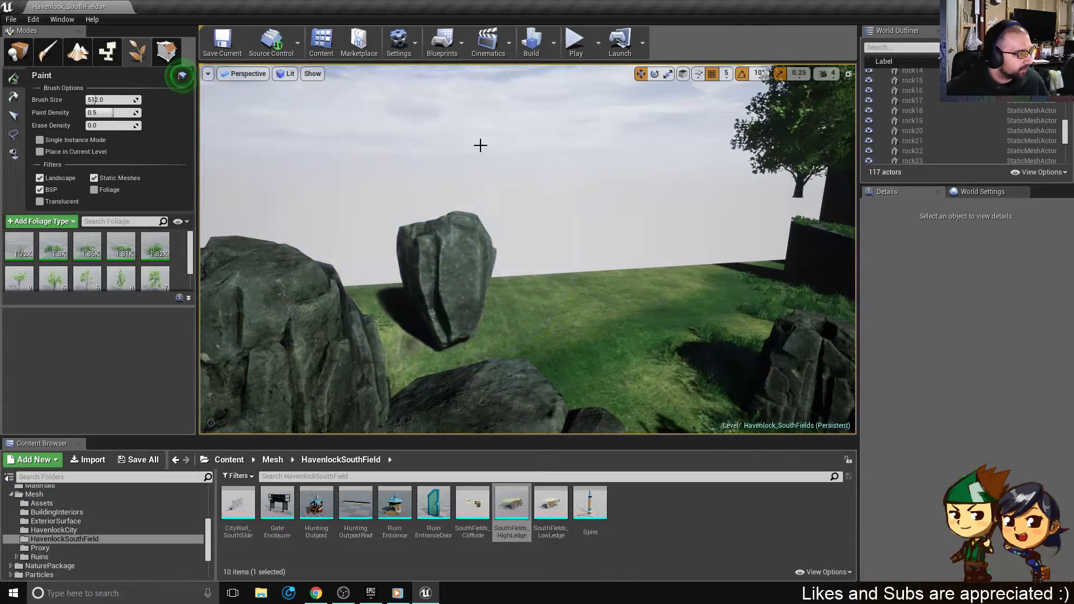
- Examine the tall rock formation around rock12 and the grassy ground at its base
{"action": "right_click_drag", "start_coordinate": [480, 146], "coordinate": [772, 157]}
{"action": "mouse_move", "coordinate": [551, 181]}
{"action": "right_mouse_down"}
{"action": "mouse_move", "coordinate": [523, 168]}
{"action": "mouse_move", "coordinate": [374, 159]}
{"action": "mouse_move", "coordinate": [750, 223]}
{"action": "mouse_move", "coordinate": [628, 240]}
{"action": "right_mouse_up"}
{"action": "left_click", "coordinate": [18, 51]}
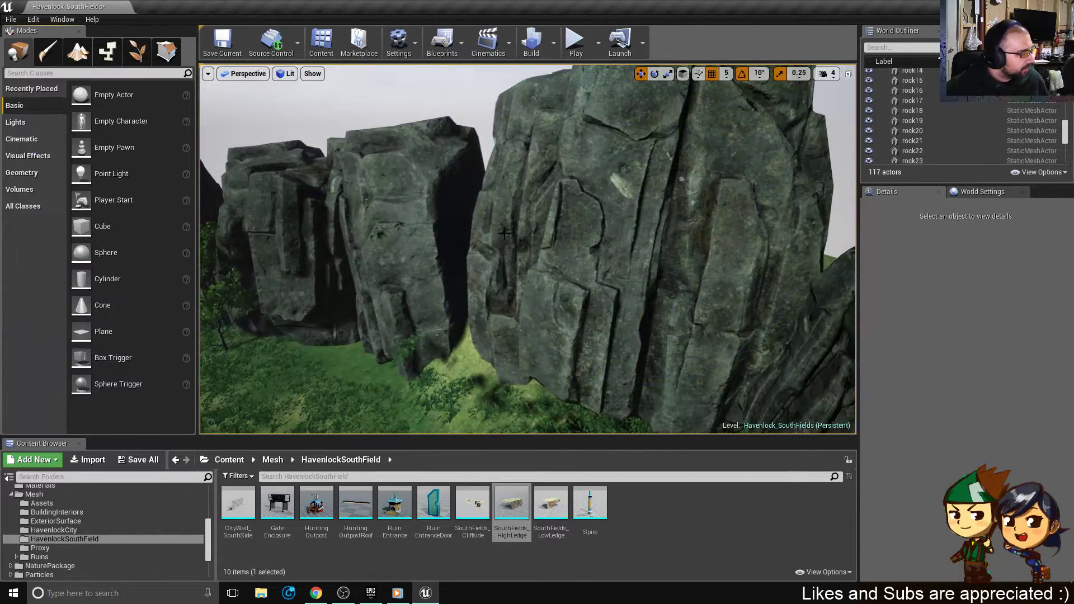
{"action": "right_click_drag", "start_coordinate": [514, 186], "coordinate": [515, 185]}
{"action": "right_click_drag", "start_coordinate": [541, 261], "coordinate": [541, 261]}
{"action": "left_click", "coordinate": [642, 221]}
{"action": "key", "text": "f"}
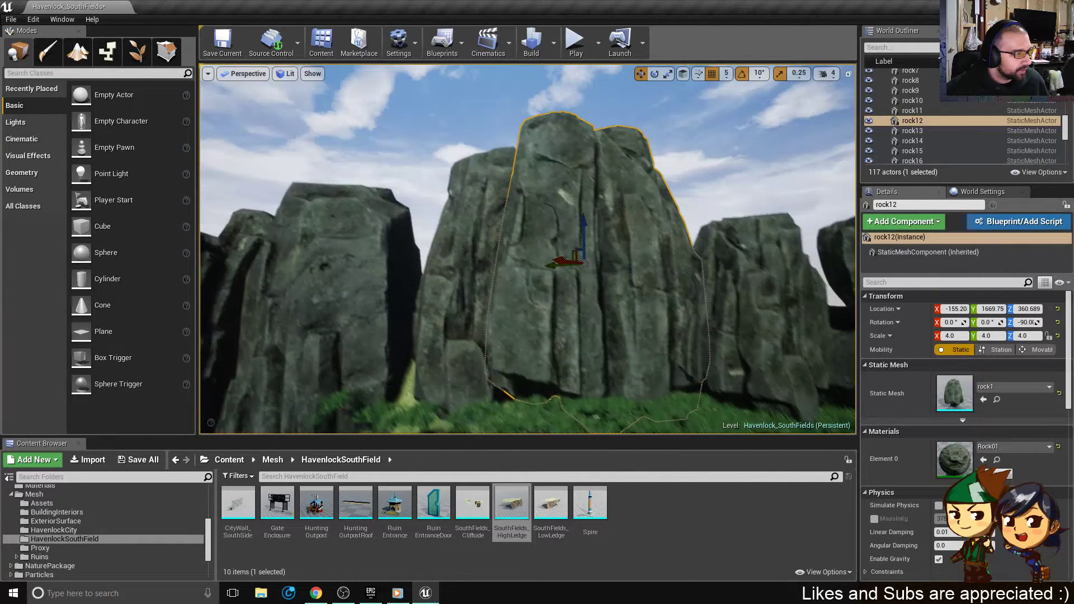
{"action": "right_click_drag", "start_coordinate": [642, 221], "coordinate": [592, 210]}
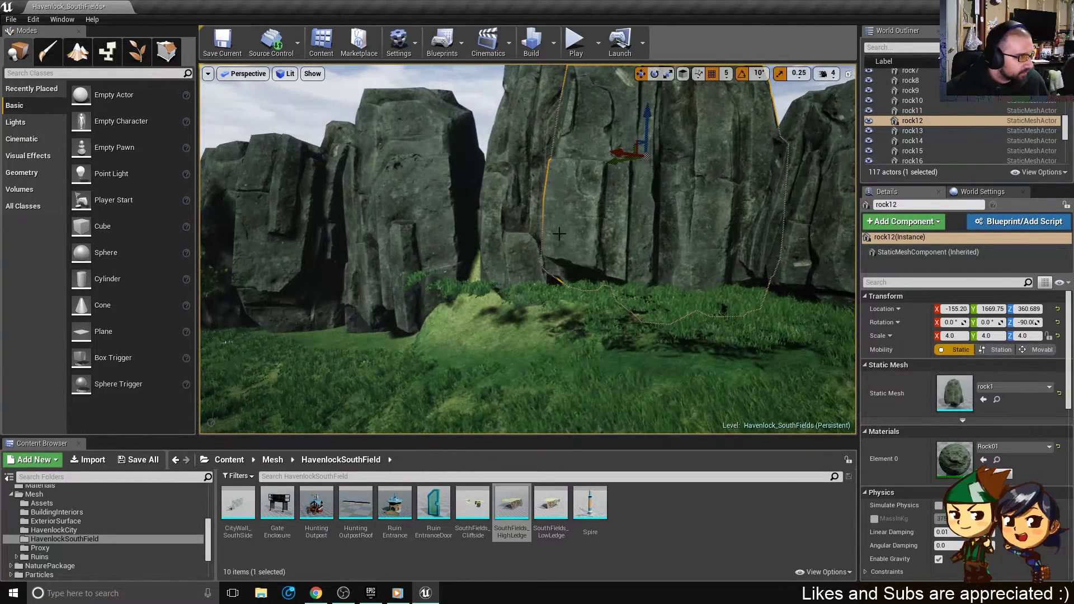
{"action": "right_click_drag", "start_coordinate": [590, 307], "coordinate": [590, 306]}
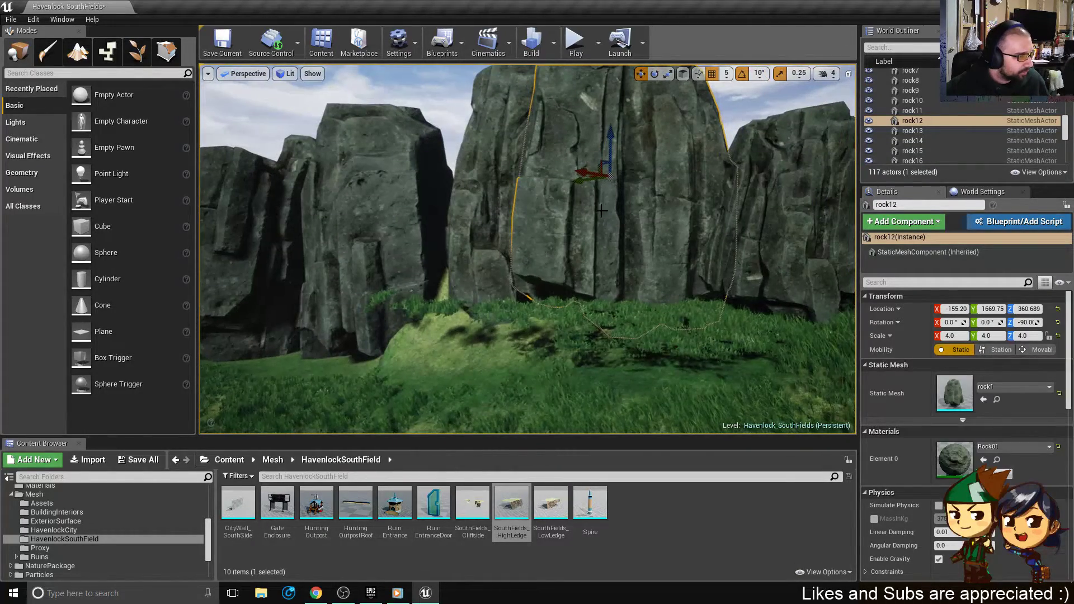
- Locate rock12's Rock01 material in the project content, open it for editing and inspect it on the preview sphere
{"action": "left_click", "coordinate": [999, 460]}
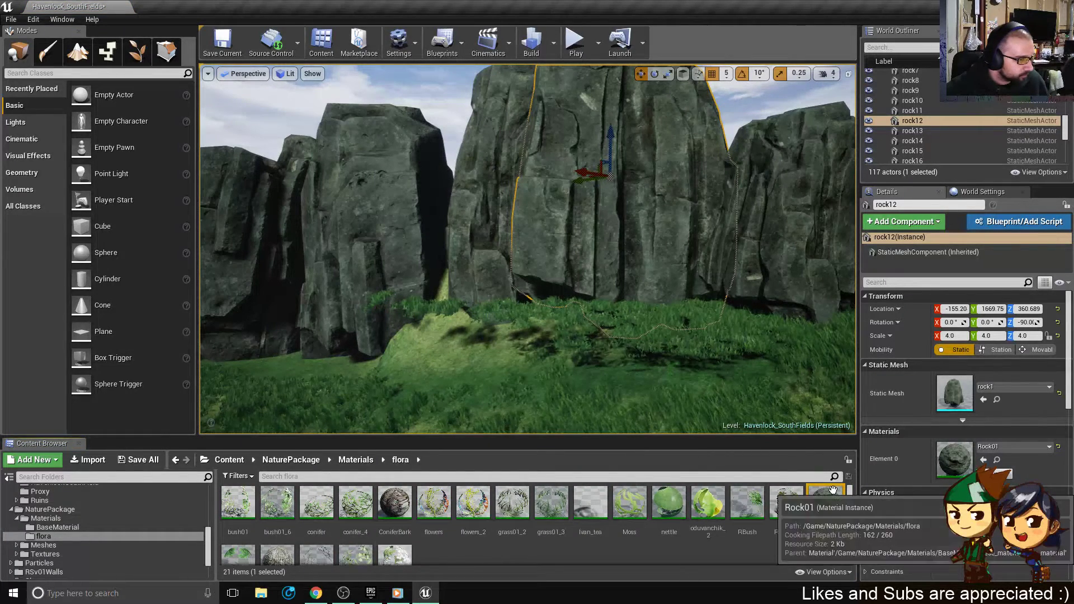
{"action": "scroll", "coordinate": [836, 523], "scroll_direction": "down", "scroll_amount": 1}
{"action": "scroll", "coordinate": [811, 530], "scroll_direction": "up", "scroll_amount": 1}
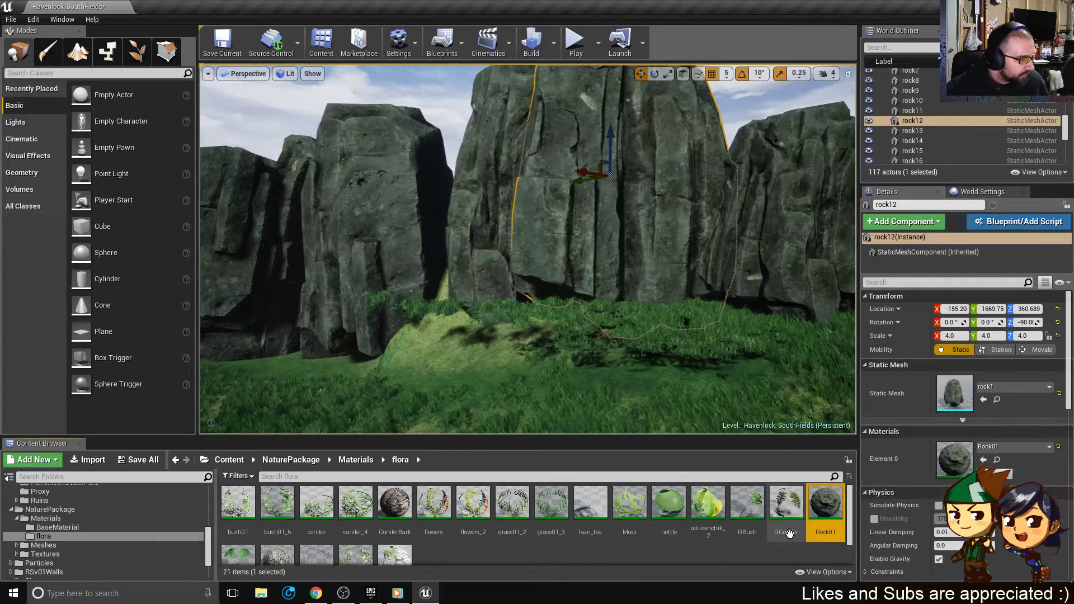
{"action": "double_click", "coordinate": [826, 504]}
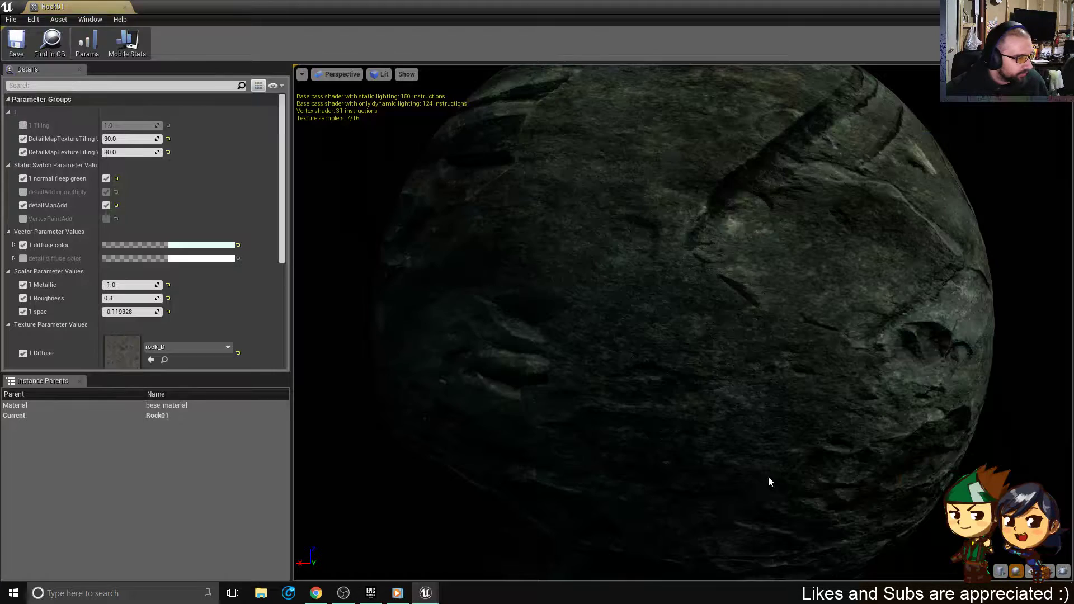
{"action": "scroll", "coordinate": [665, 232], "scroll_direction": "down", "scroll_amount": 5}
{"action": "left_click_drag", "start_coordinate": [665, 232], "coordinate": [504, 274]}
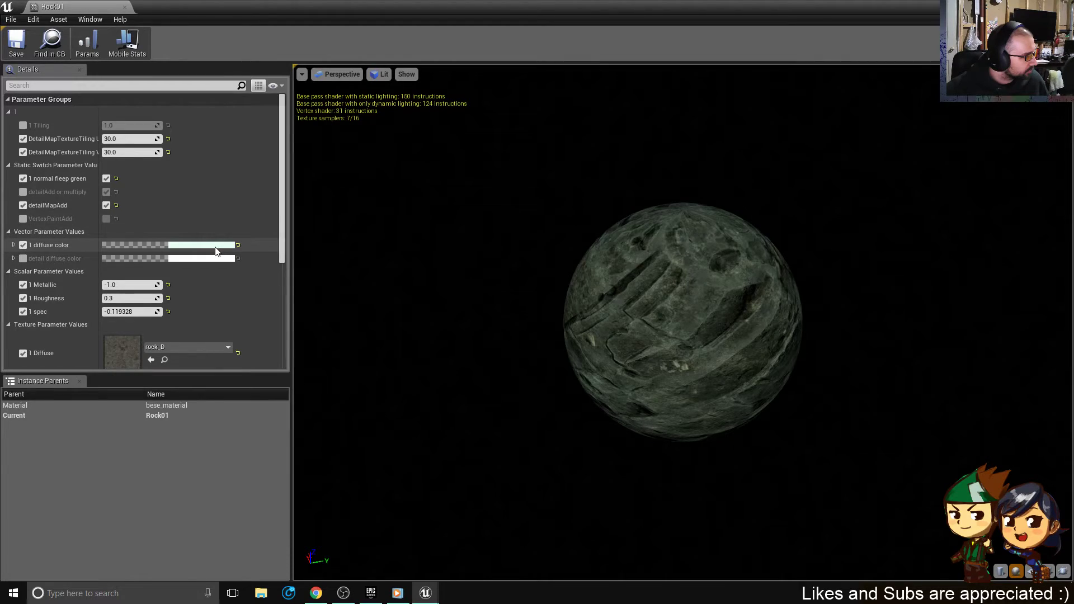
- Shrink the Rock01 material editor to a floating window beside the rocks and widen its parameter area
{"action": "left_click_drag", "start_coordinate": [95, 7], "coordinate": [551, 118]}
{"action": "left_click_drag", "start_coordinate": [740, 361], "coordinate": [727, 534]}
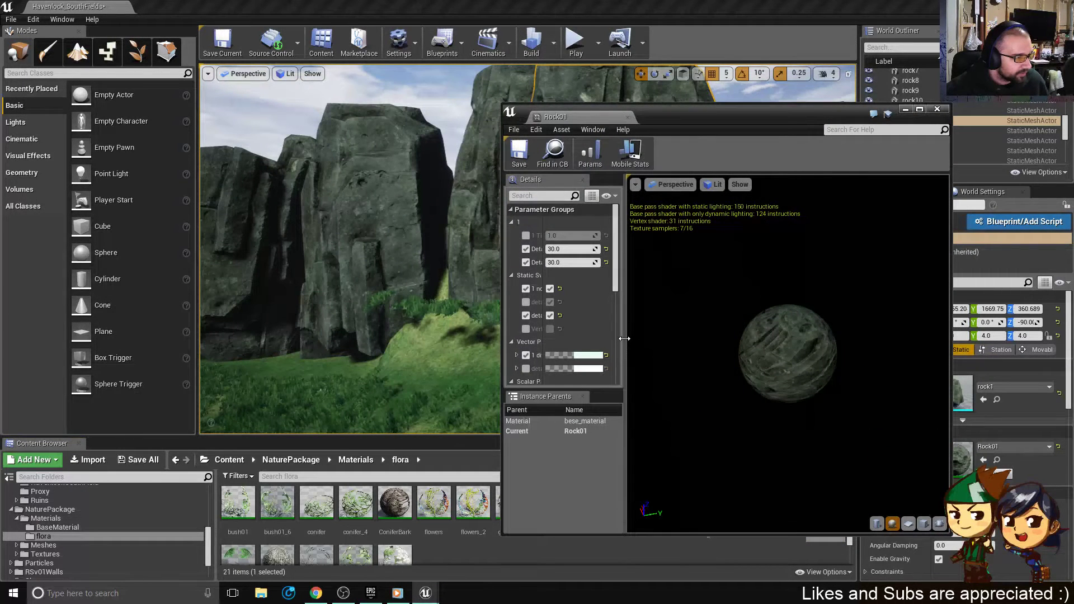
{"action": "left_click_drag", "start_coordinate": [626, 339], "coordinate": [763, 341]}
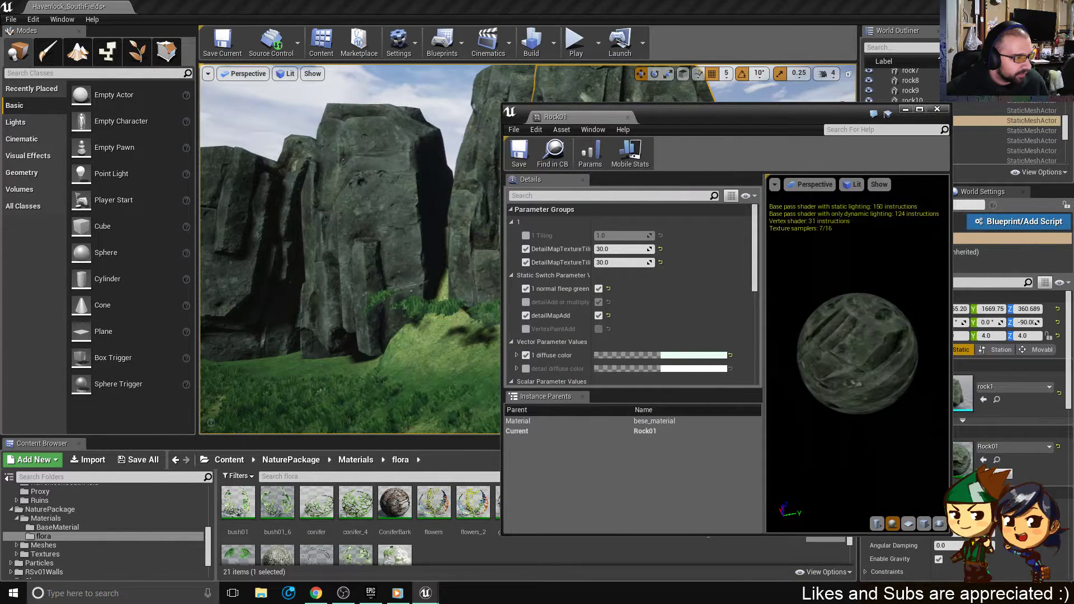
- Enable the detail diffuse color override in Rock01 and check the material out of source control
{"action": "left_click", "coordinate": [526, 368]}
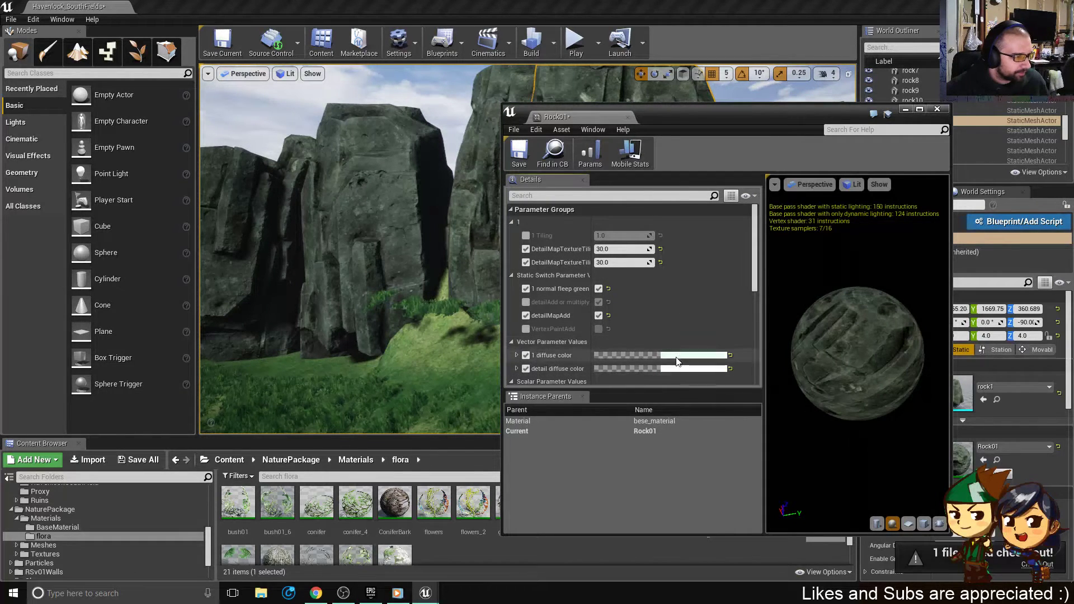
{"action": "left_click", "coordinate": [1050, 564]}
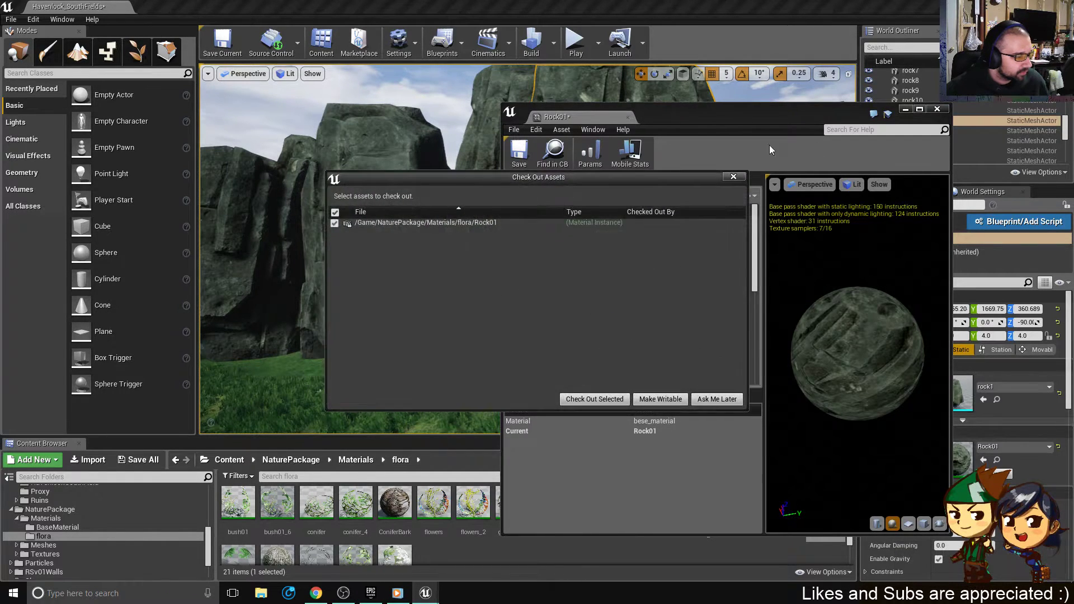
{"action": "left_click", "coordinate": [606, 401]}
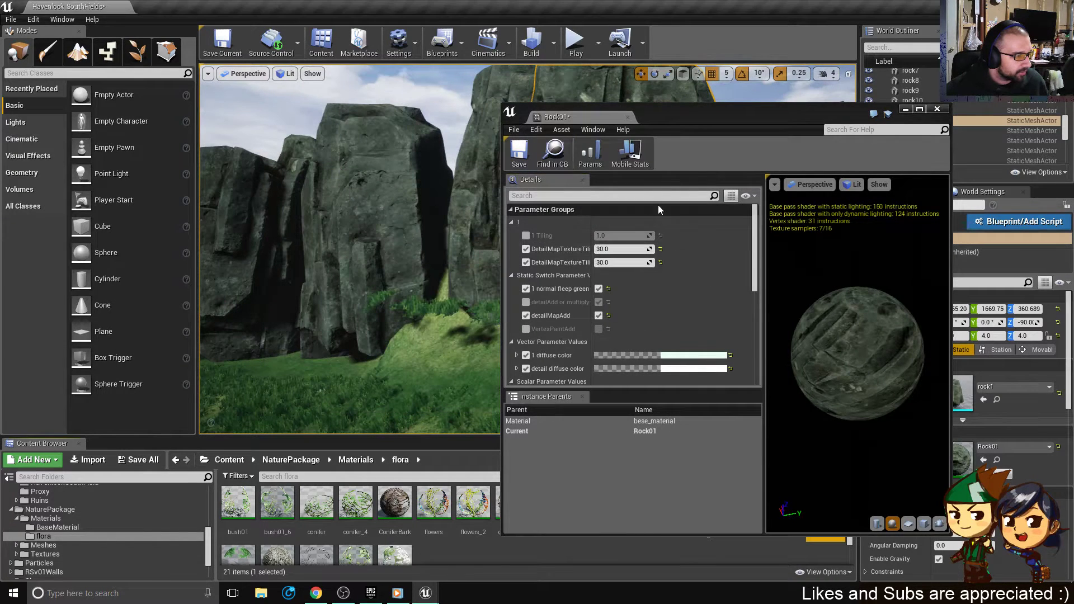
- Try a pink detail diffuse color on Rock01 with R 1.0, G 0.381, B 0.583 and alpha 0.963
{"action": "left_click", "coordinate": [694, 370]}
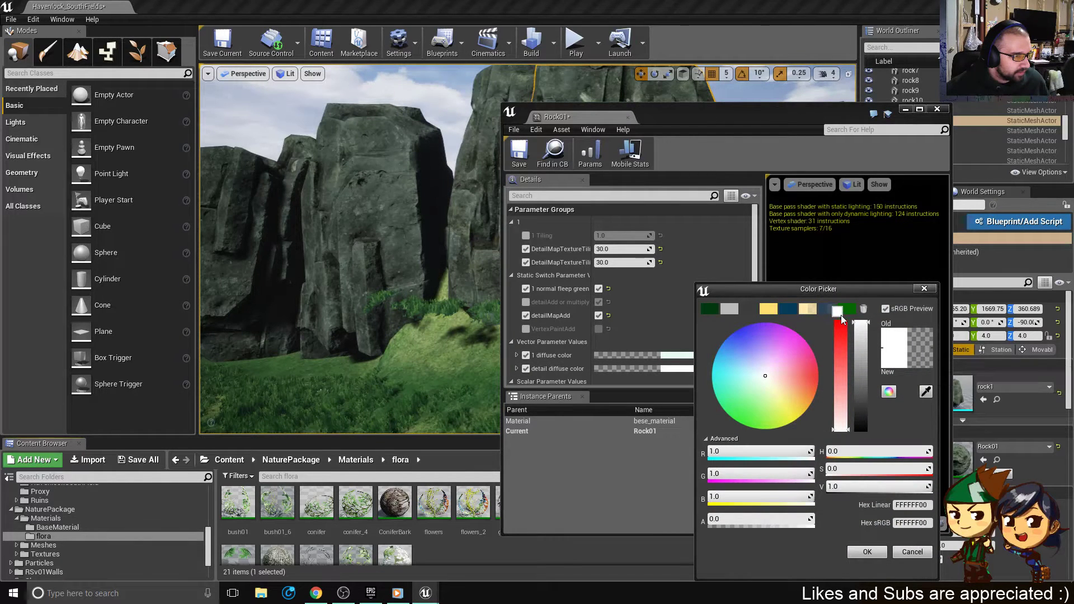
{"action": "left_click_drag", "start_coordinate": [841, 314], "coordinate": [855, 316]}
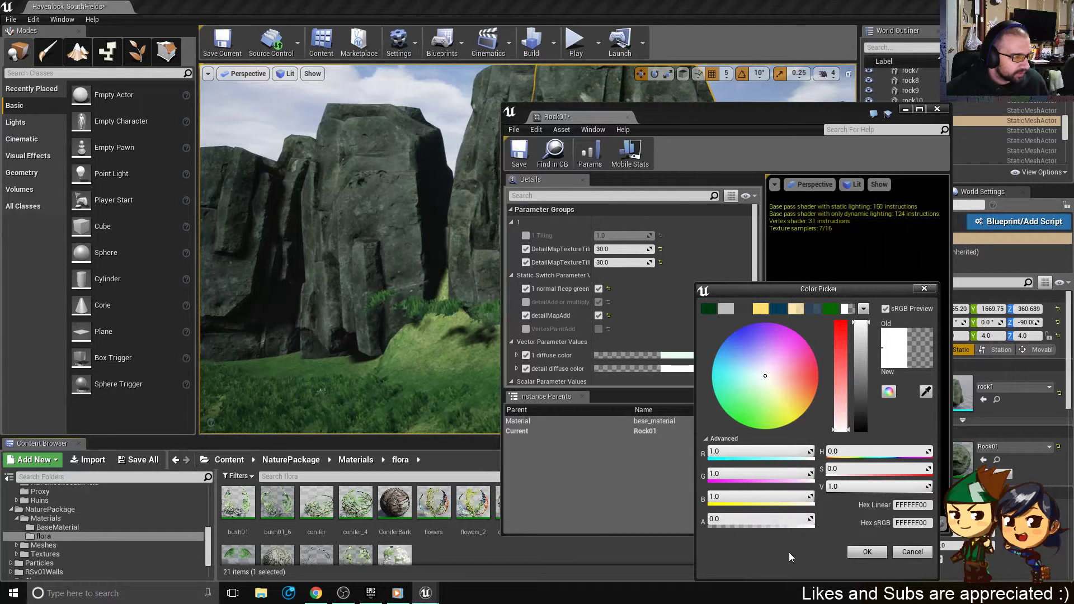
{"action": "left_click_drag", "start_coordinate": [768, 523], "coordinate": [836, 525]}
{"action": "left_click", "coordinate": [771, 522]}
{"action": "mouse_move", "coordinate": [801, 373]}
{"action": "left_mouse_down"}
{"action": "mouse_move", "coordinate": [797, 364]}
{"action": "mouse_move", "coordinate": [814, 384]}
{"action": "mouse_move", "coordinate": [794, 362]}
{"action": "left_mouse_up"}
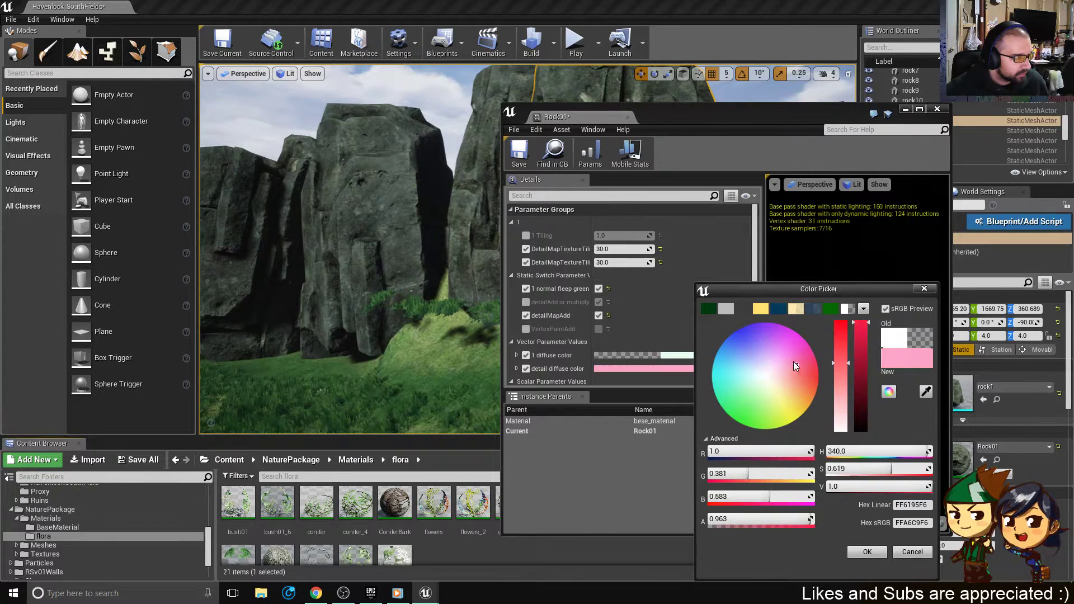
{"action": "left_click", "coordinate": [690, 109]}
{"action": "scroll", "coordinate": [578, 346], "scroll_direction": "down", "scroll_amount": 2}
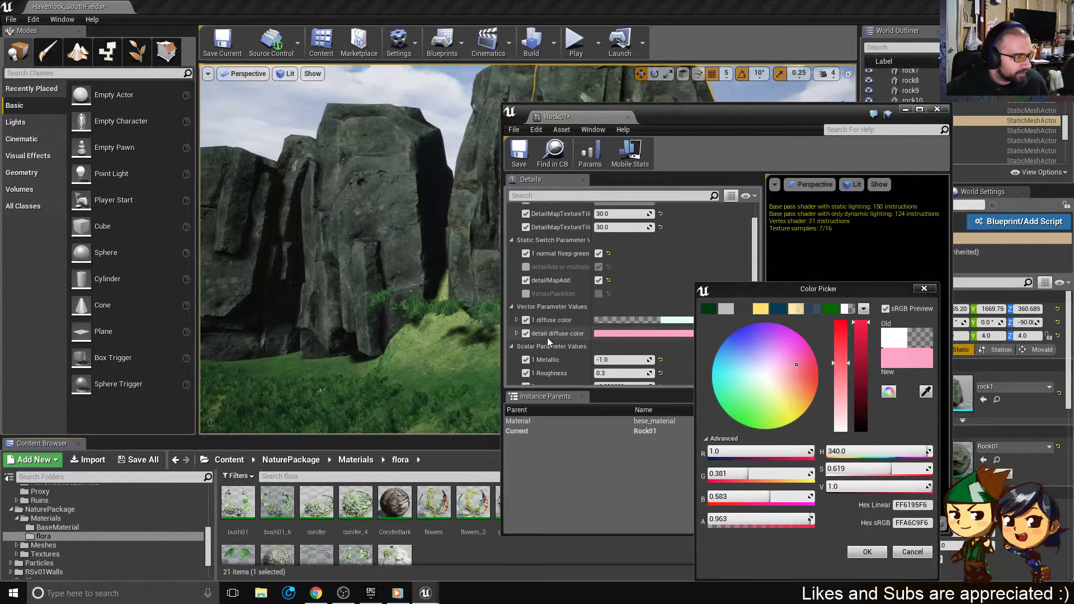
{"action": "left_click", "coordinate": [926, 290]}
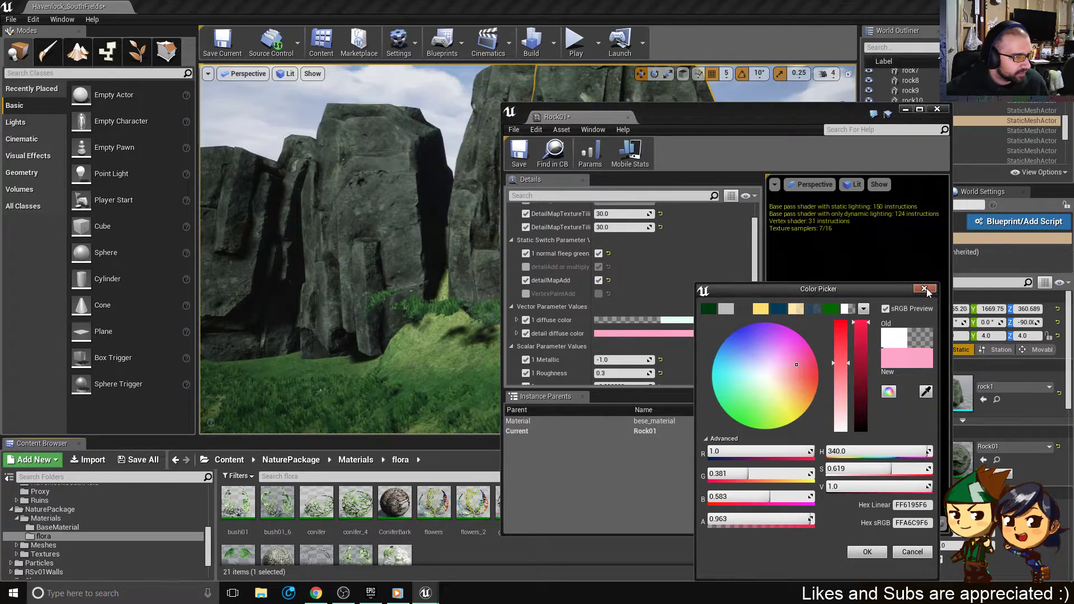
{"action": "left_click", "coordinate": [926, 290]}
- Move the material editor clear of the rocks and set the detail diffuse color to amber, about R 1.0, G 0.526, B 0.0
{"action": "left_click_drag", "start_coordinate": [718, 113], "coordinate": [917, 115]}
{"action": "right_click_drag", "start_coordinate": [587, 216], "coordinate": [586, 217]}
{"action": "left_click_drag", "start_coordinate": [587, 216], "coordinate": [587, 216], "text": "alt"}
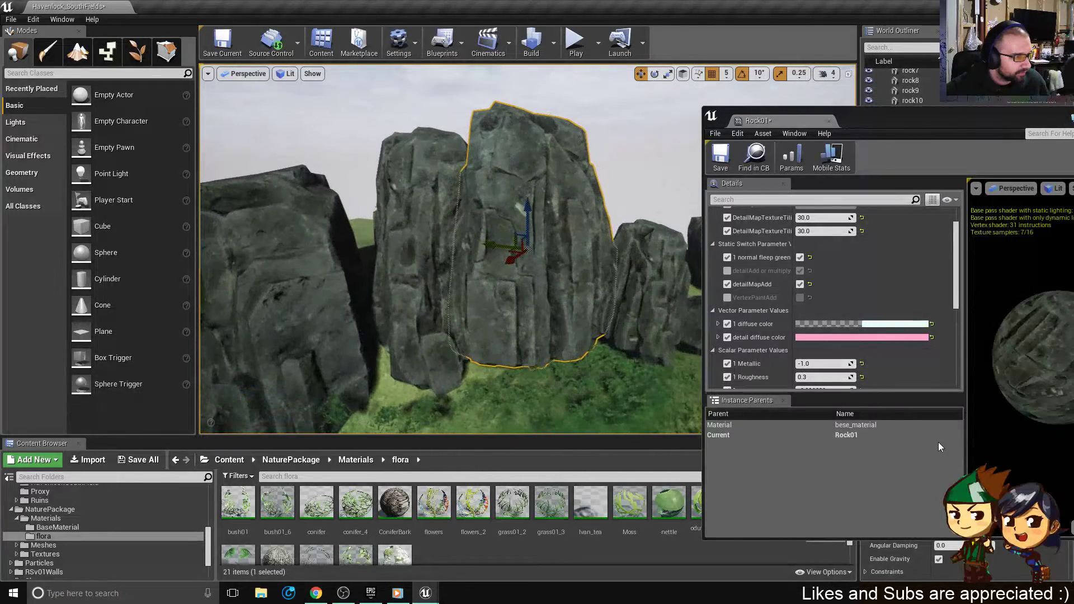
{"action": "left_click", "coordinate": [835, 337]}
{"action": "left_click_drag", "start_coordinate": [660, 376], "coordinate": [633, 309]}
{"action": "left_click_drag", "start_coordinate": [673, 386], "coordinate": [579, 335]}
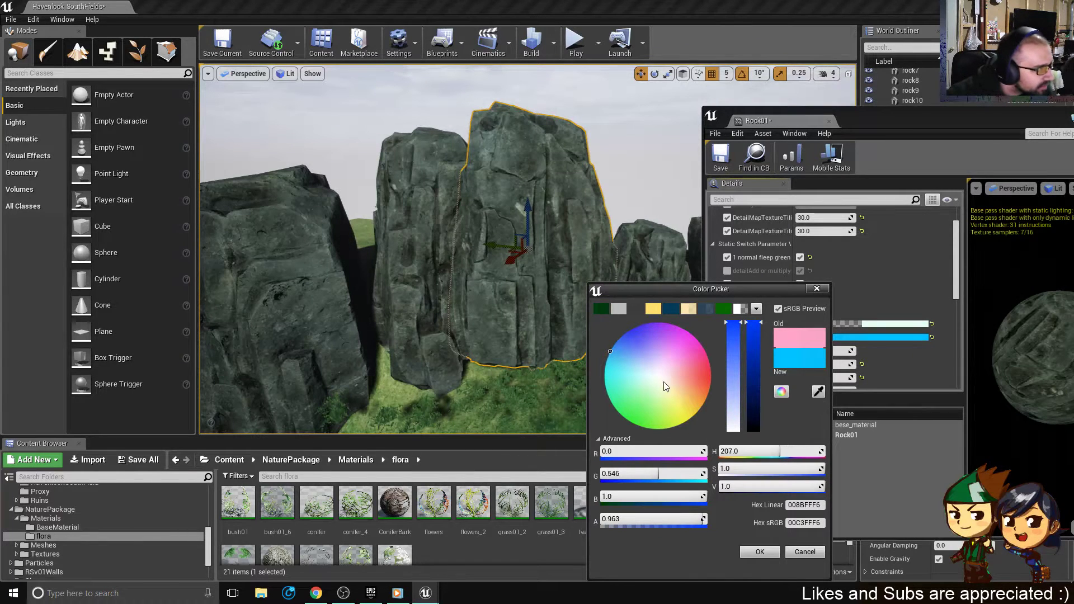
{"action": "left_click", "coordinate": [697, 396]}
{"action": "left_click_drag", "start_coordinate": [664, 397], "coordinate": [633, 401]}
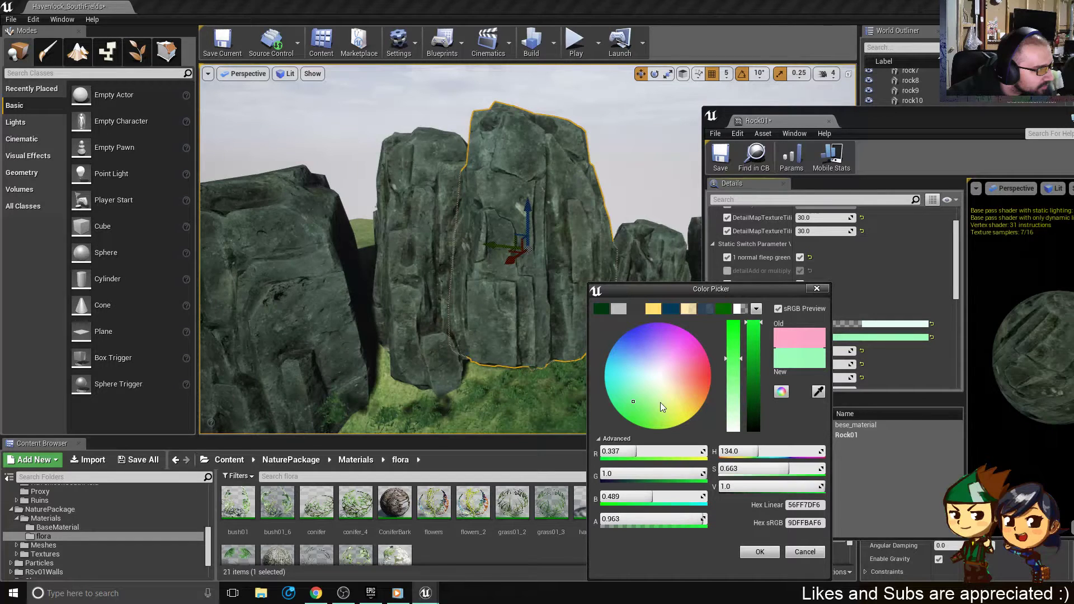
{"action": "left_click", "coordinate": [817, 289]}
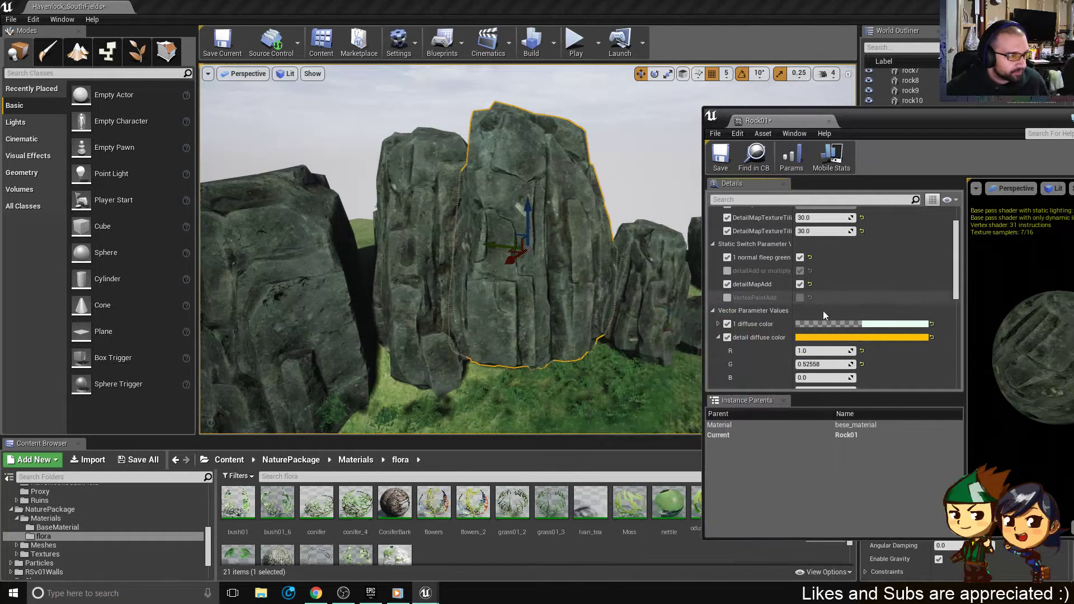
- Try an orange main diffuse color on the rocks with hue 24, full saturation and alpha 1.0
{"action": "left_click", "coordinate": [838, 325]}
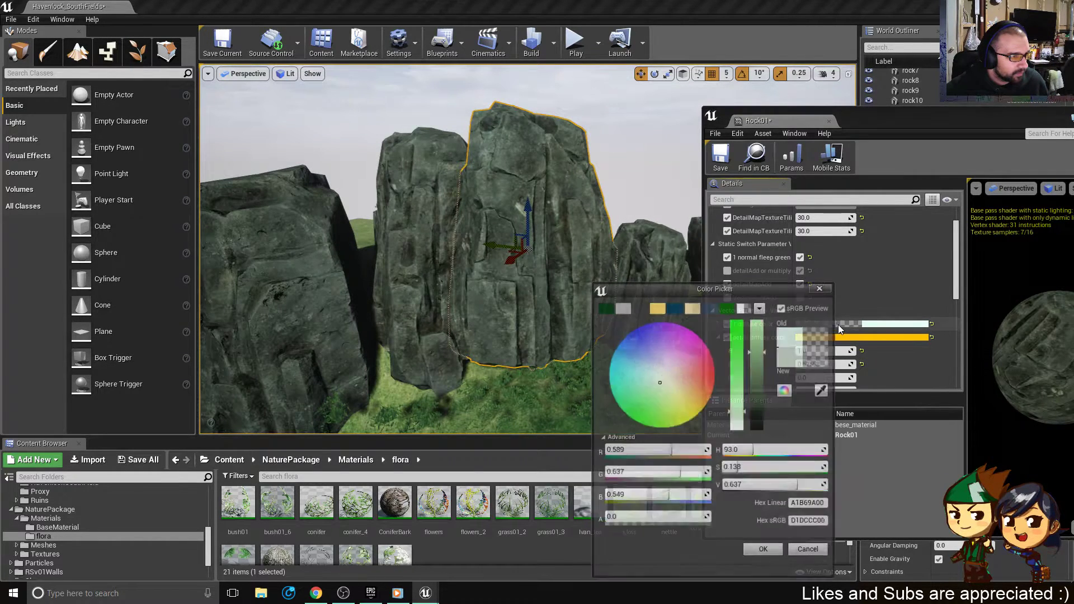
{"action": "left_click_drag", "start_coordinate": [675, 523], "coordinate": [680, 517]}
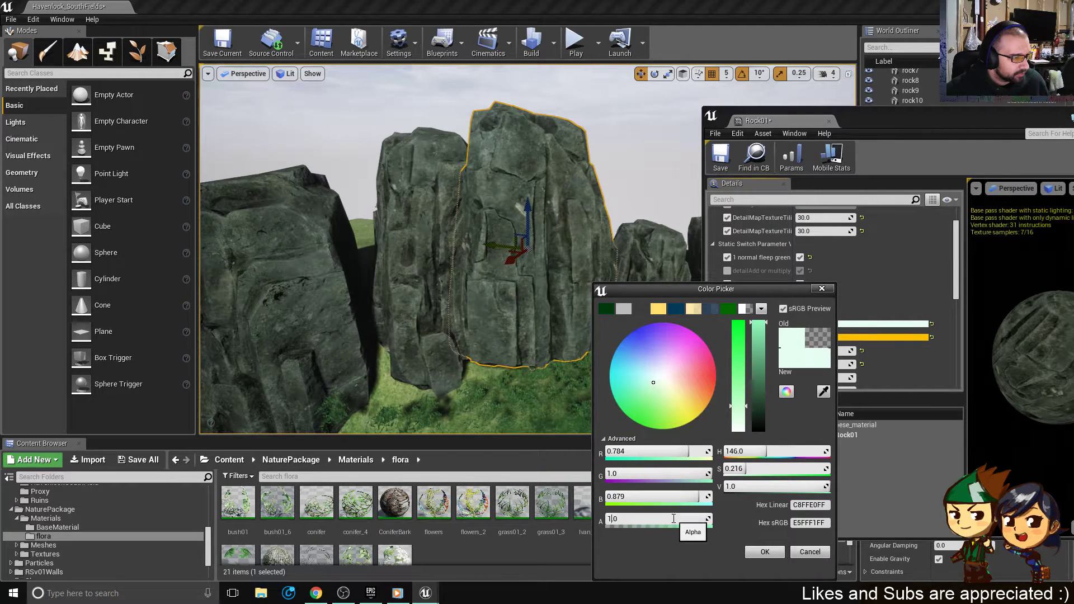
{"action": "left_click_drag", "start_coordinate": [677, 384], "coordinate": [730, 393]}
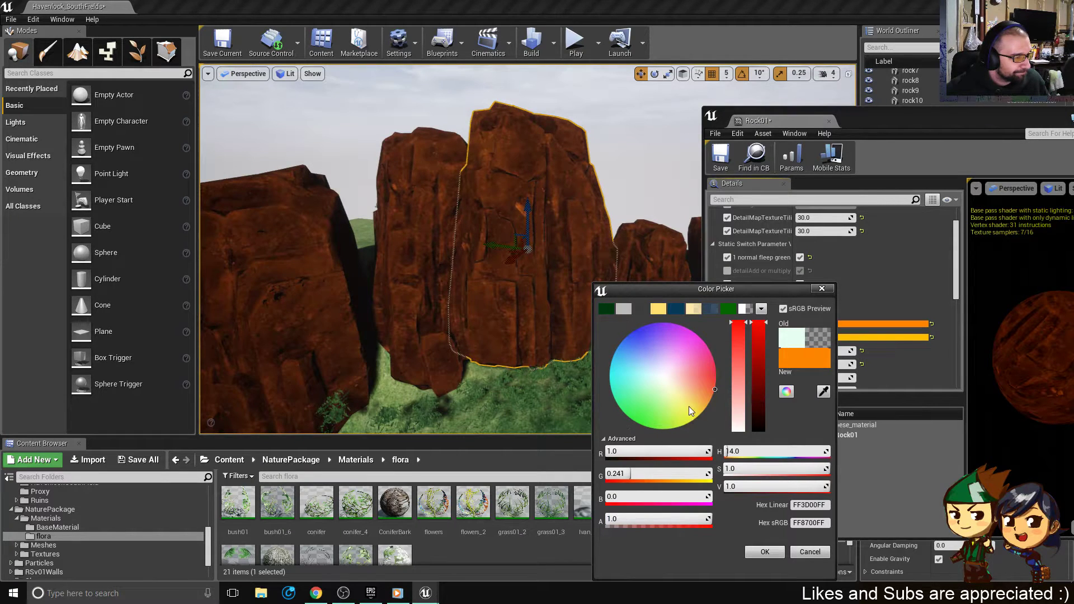
{"action": "mouse_move", "coordinate": [521, 365]}
{"action": "right_mouse_down"}
{"action": "mouse_move", "coordinate": [341, 366]}
{"action": "mouse_move", "coordinate": [528, 381]}
{"action": "right_mouse_up"}
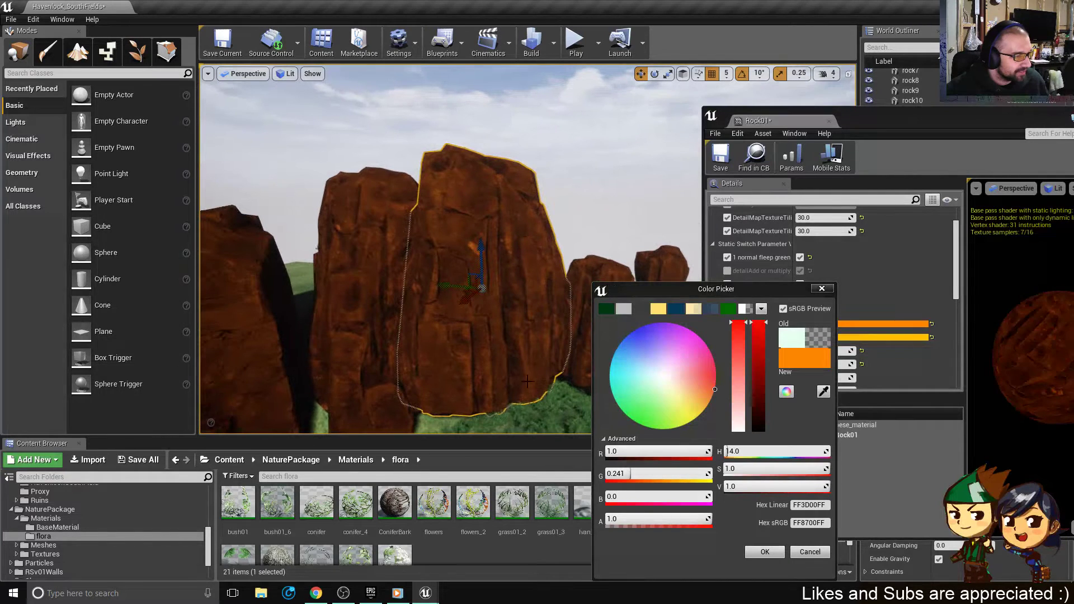
{"action": "left_click_drag", "start_coordinate": [748, 301], "coordinate": [775, 310]}
{"action": "left_click_drag", "start_coordinate": [737, 395], "coordinate": [746, 411]}
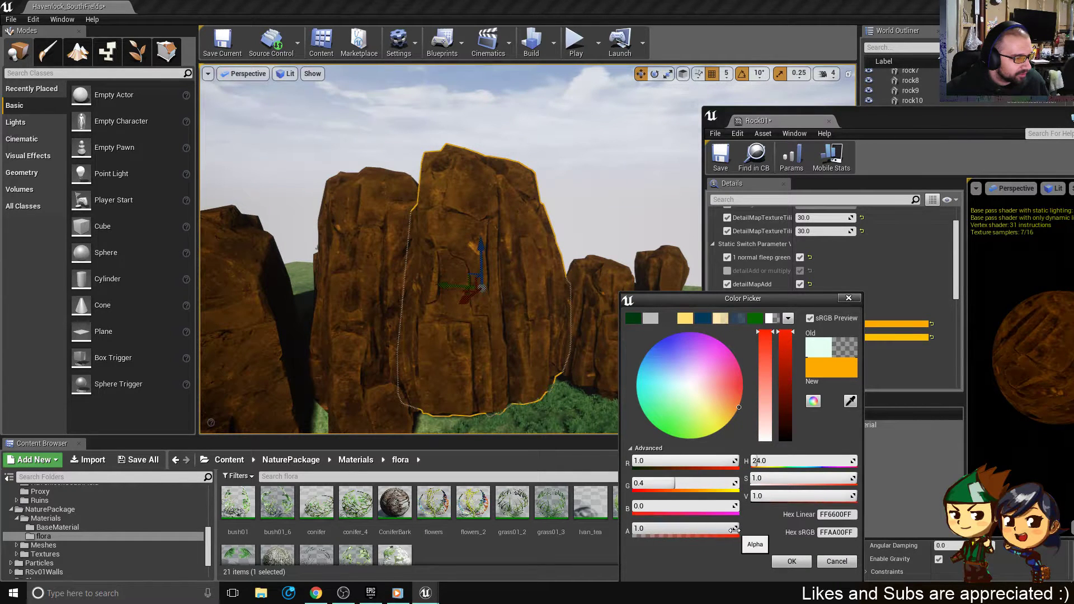
- Try a lower alpha of 0.1 for the orange main diffuse color
{"action": "left_click_drag", "start_coordinate": [737, 529], "coordinate": [634, 529]}
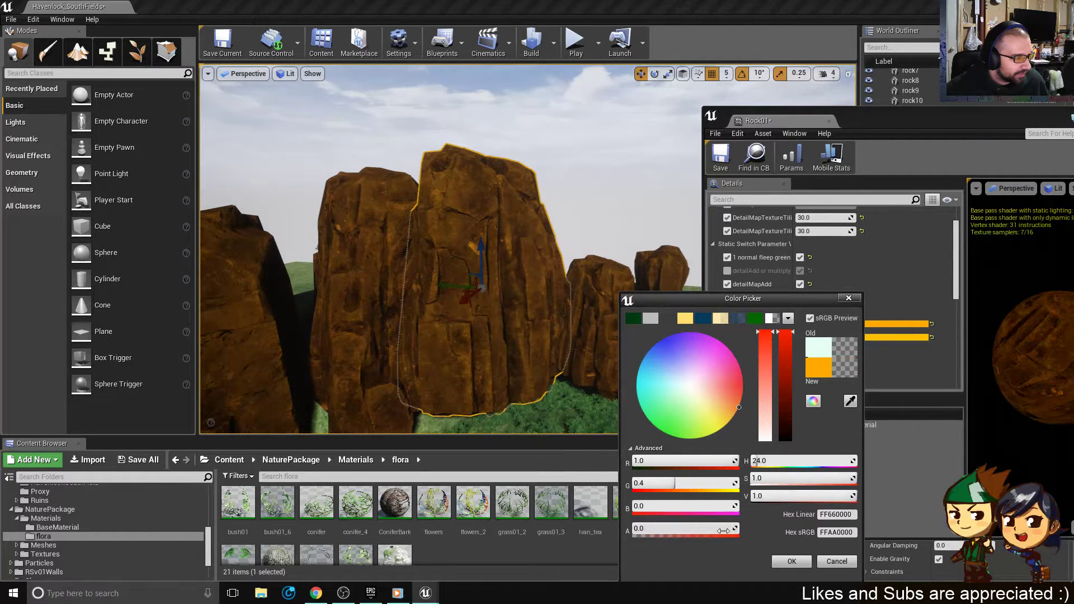
{"action": "left_click", "coordinate": [719, 530]}
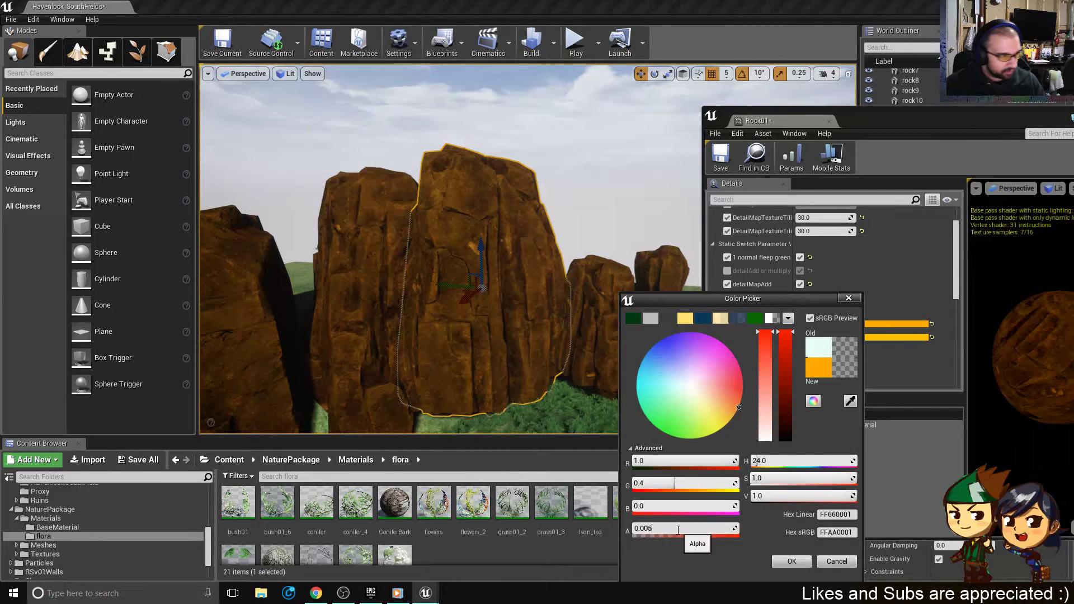
{"action": "left_click_drag", "start_coordinate": [678, 529], "coordinate": [628, 528]}
{"action": "key", "text": "Return"}
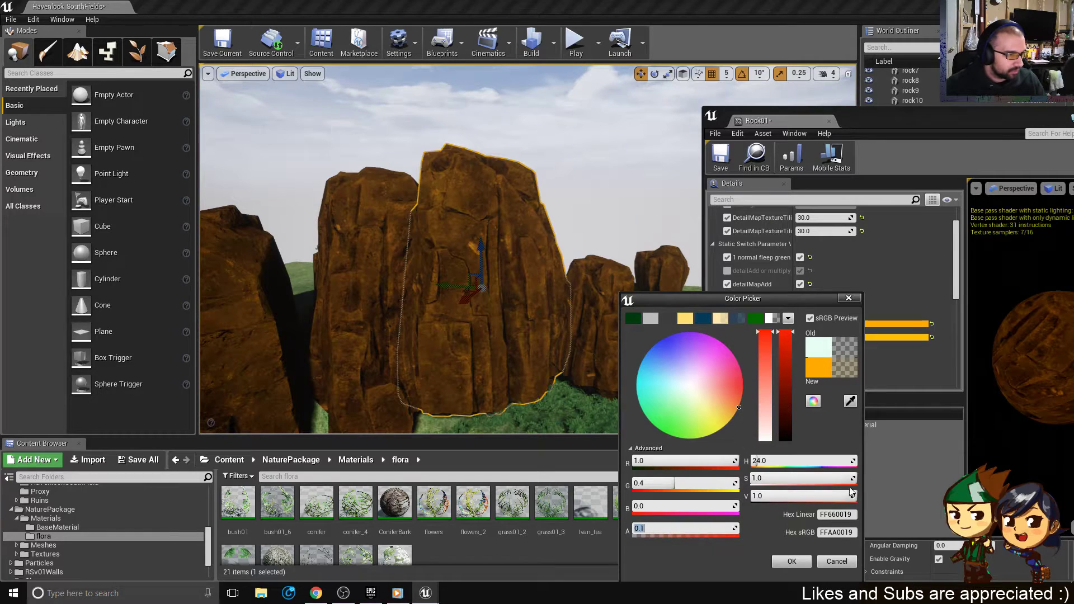
- Try a saturation of 0.2 for a brownish main diffuse color on the rocks, then cancel the color change
{"action": "left_click_drag", "start_coordinate": [850, 479], "coordinate": [771, 479]}
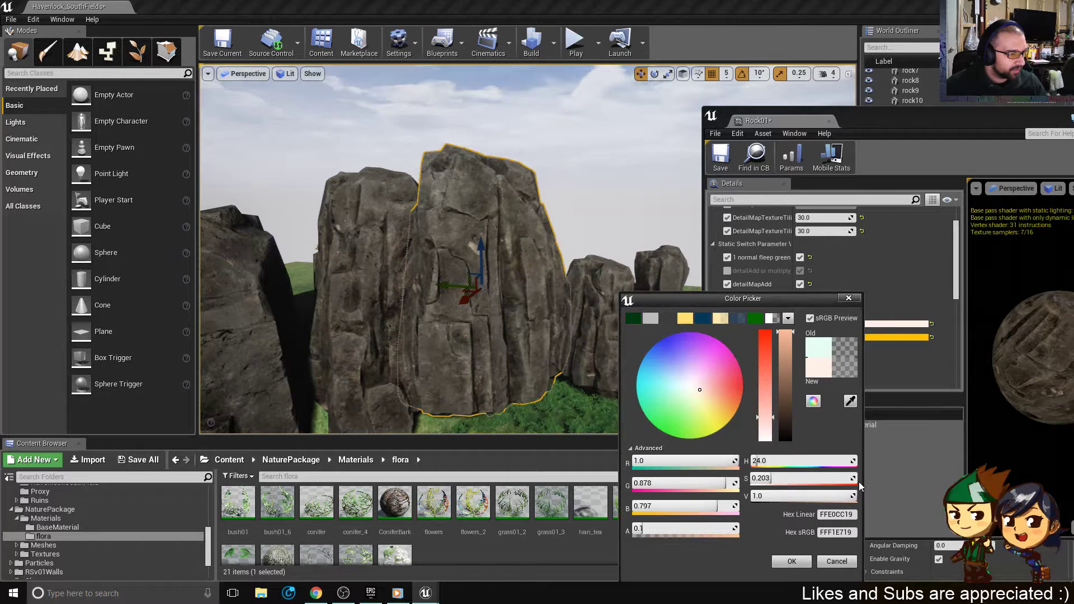
{"action": "key", "text": "d"}
{"action": "right_click_drag", "start_coordinate": [549, 363], "coordinate": [409, 366]}
{"action": "left_click", "coordinate": [777, 476]}
{"action": "key", "text": "BackSpace"}
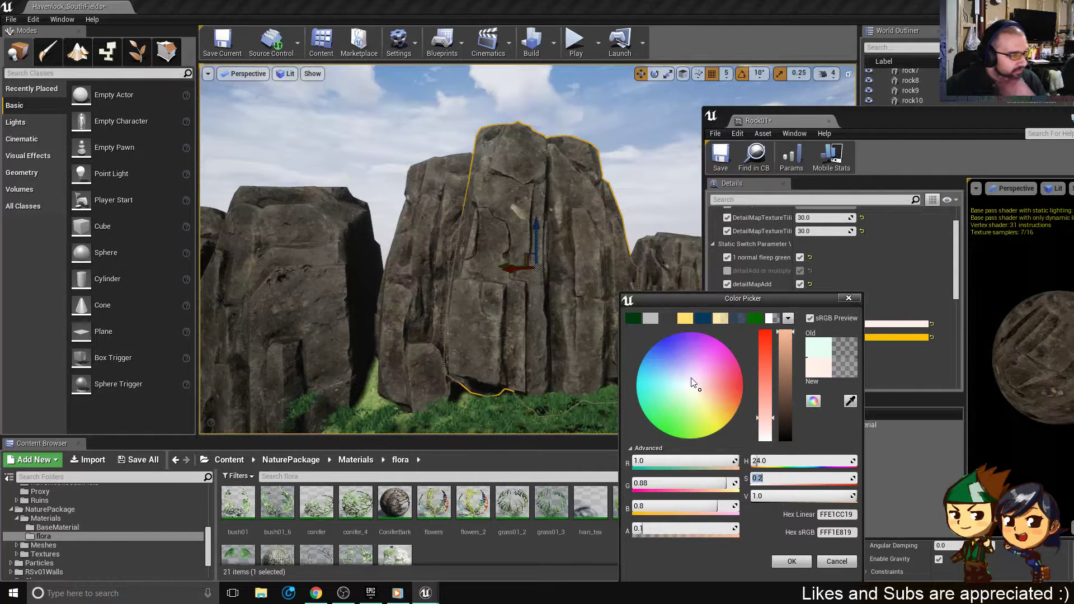
{"action": "left_click", "coordinate": [838, 562]}
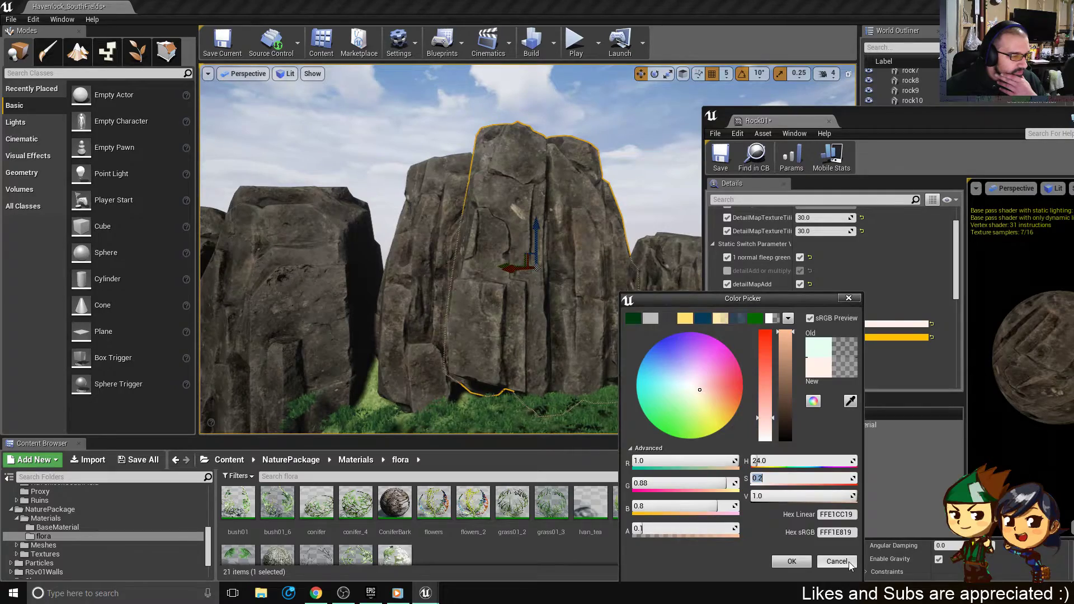
- Duplicate the Rock01 material instance in the flora folder and name the copy Rock_Brn
{"action": "left_click_drag", "start_coordinate": [897, 136], "coordinate": [389, 46]}
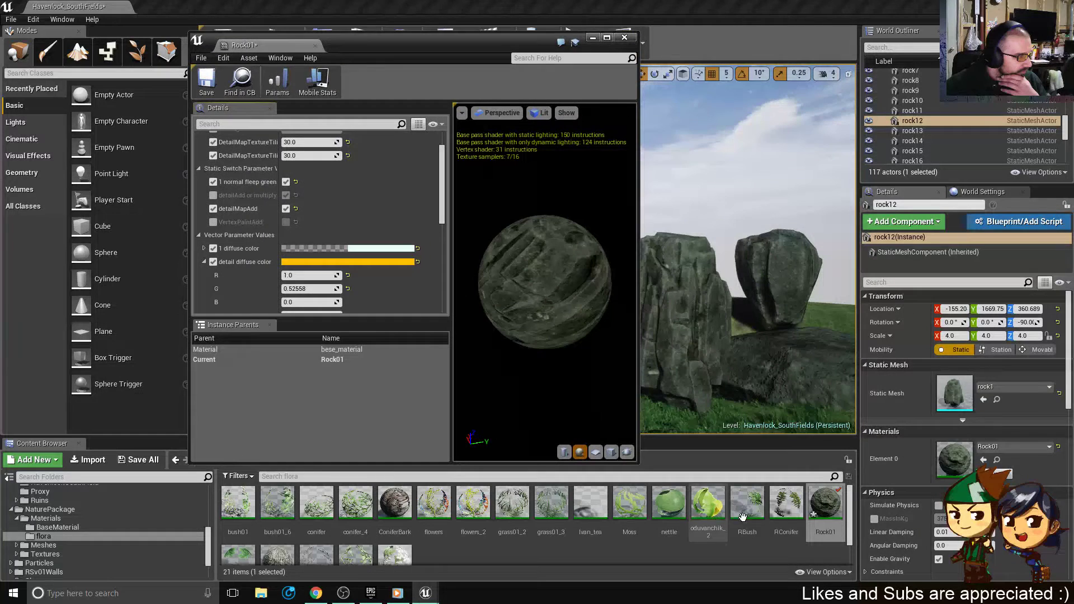
{"action": "right_click", "coordinate": [820, 503]}
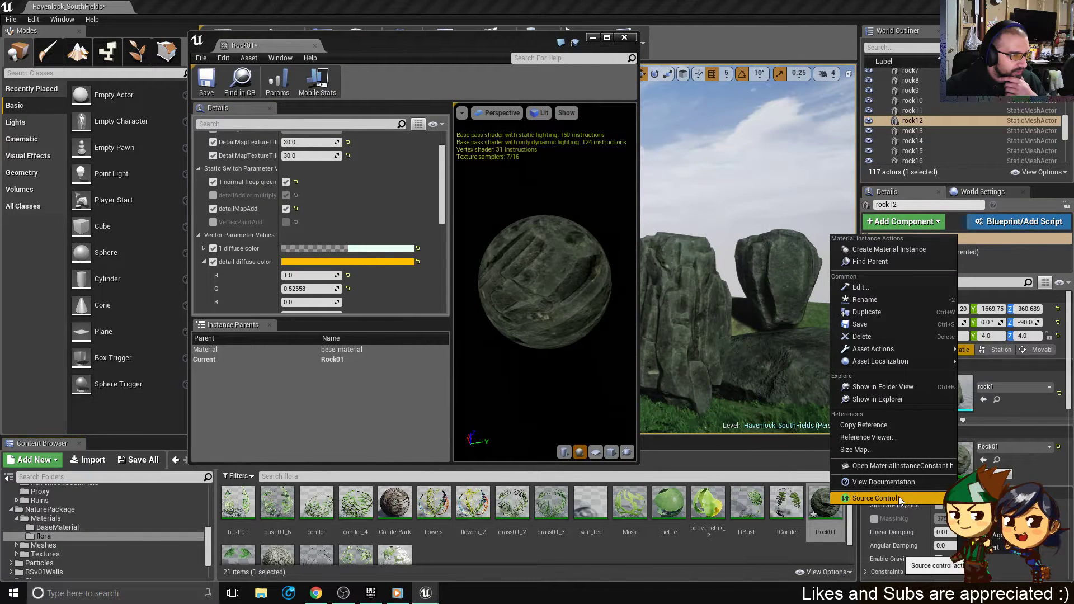
{"action": "left_click", "coordinate": [828, 517]}
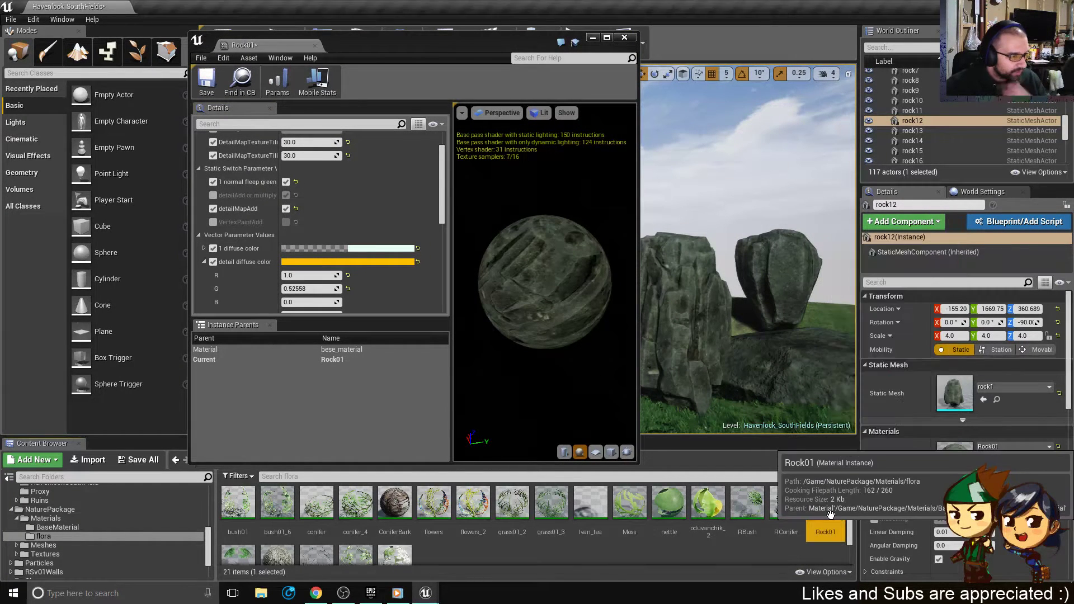
{"action": "key", "text": "ctrl+w"}
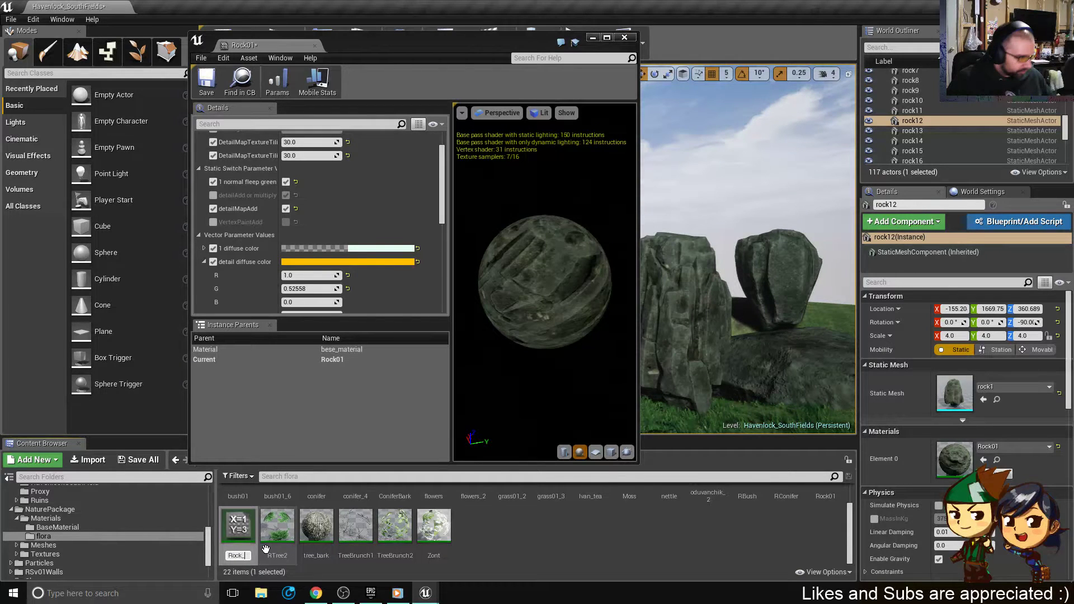
{"action": "type", "text": "Rock_Brn"}
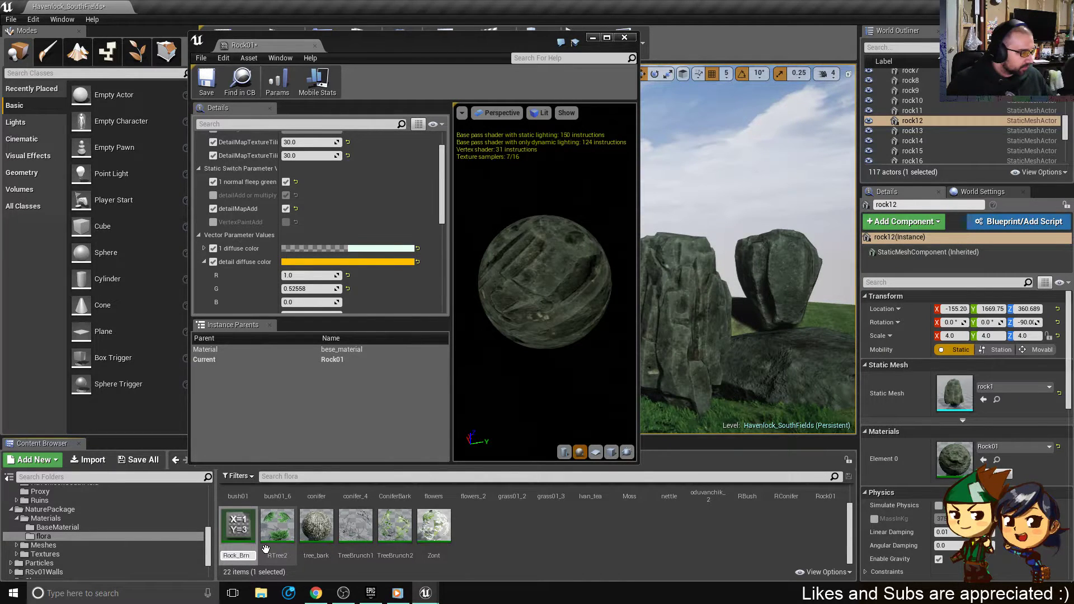
{"action": "key", "text": "Return"}
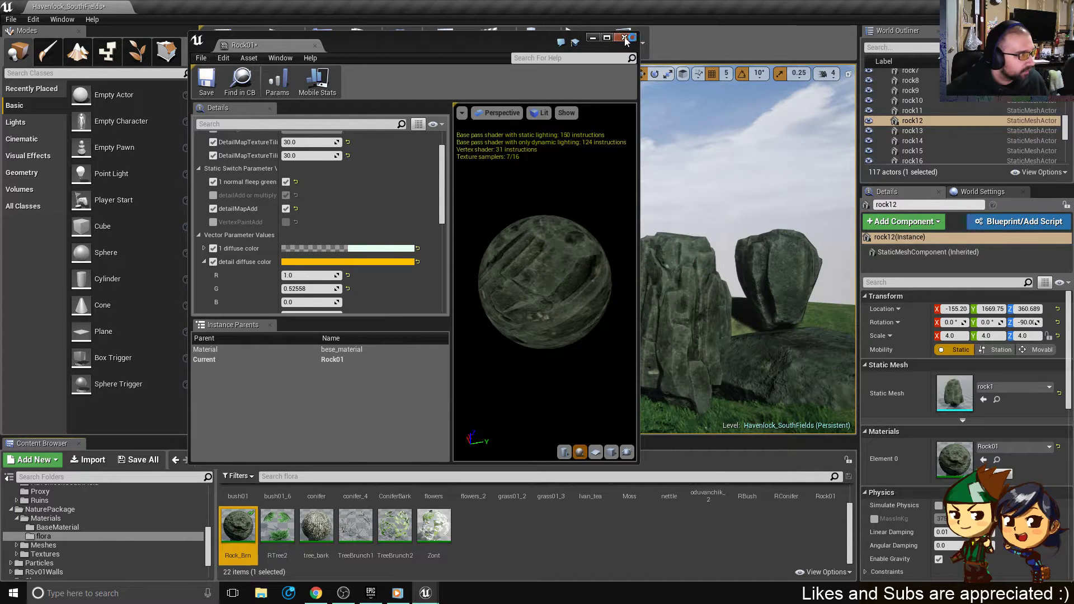
- Disable the main diffuse color and detail diffuse color overrides in the Rock01 material instance and close its editor
{"action": "left_click", "coordinate": [213, 248]}
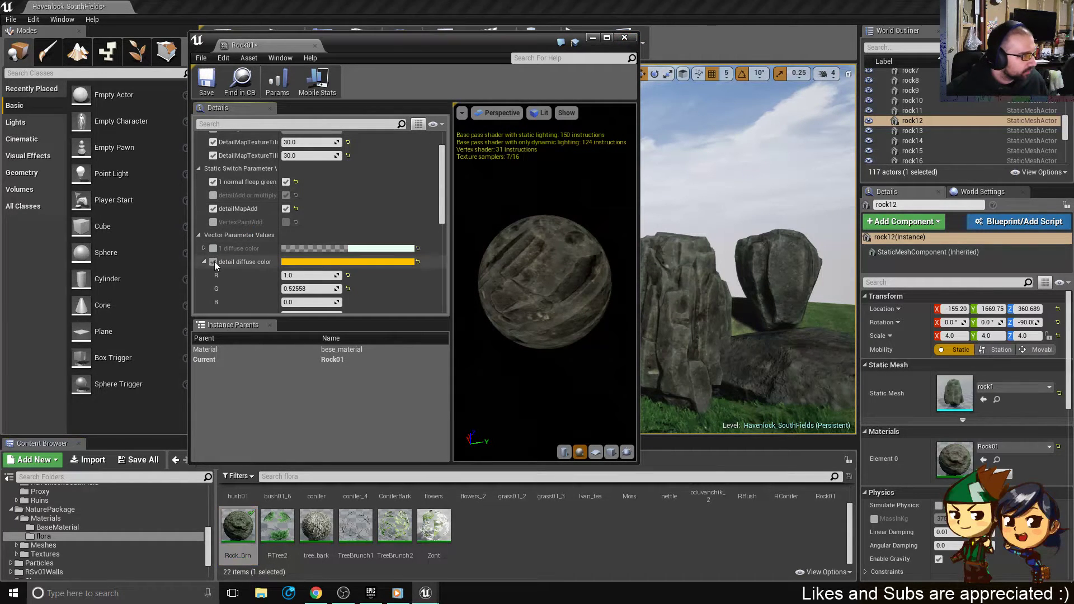
{"action": "left_click", "coordinate": [213, 261]}
{"action": "left_click", "coordinate": [625, 38]}
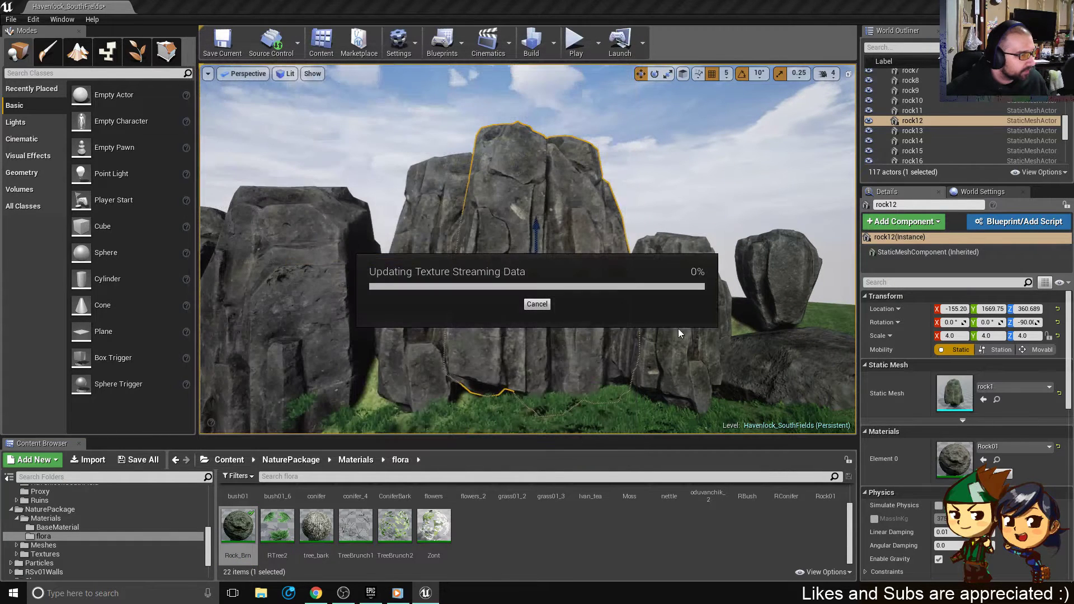
- Apply Rock_Brn to rock12 and set the material's main diffuse color to hue 36, saturation 0.463, value 1.0 and alpha 0
{"action": "left_click", "coordinate": [241, 532]}
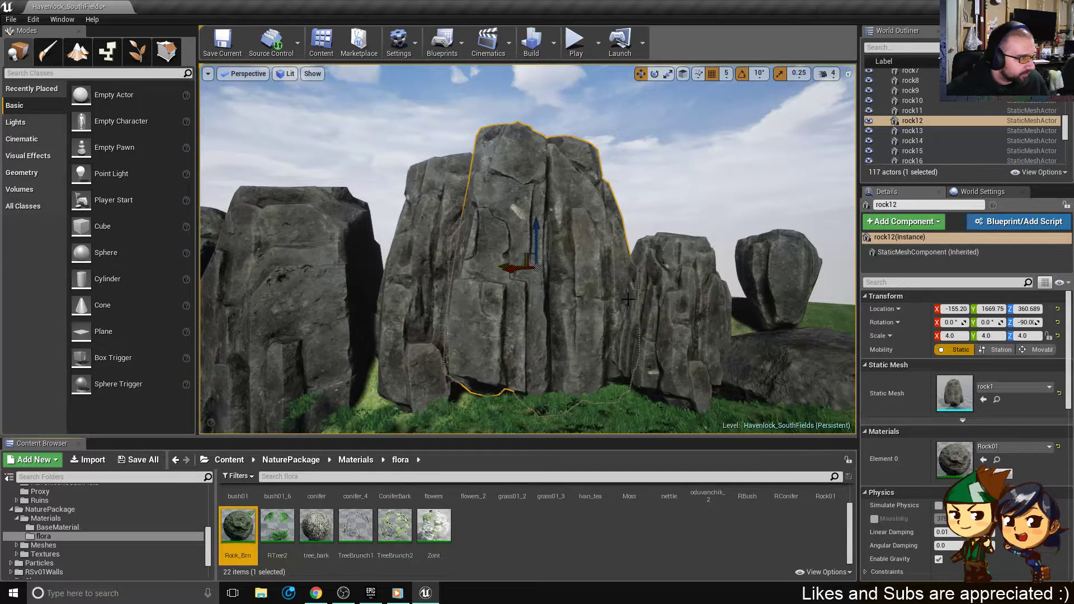
{"action": "double_click", "coordinate": [240, 528]}
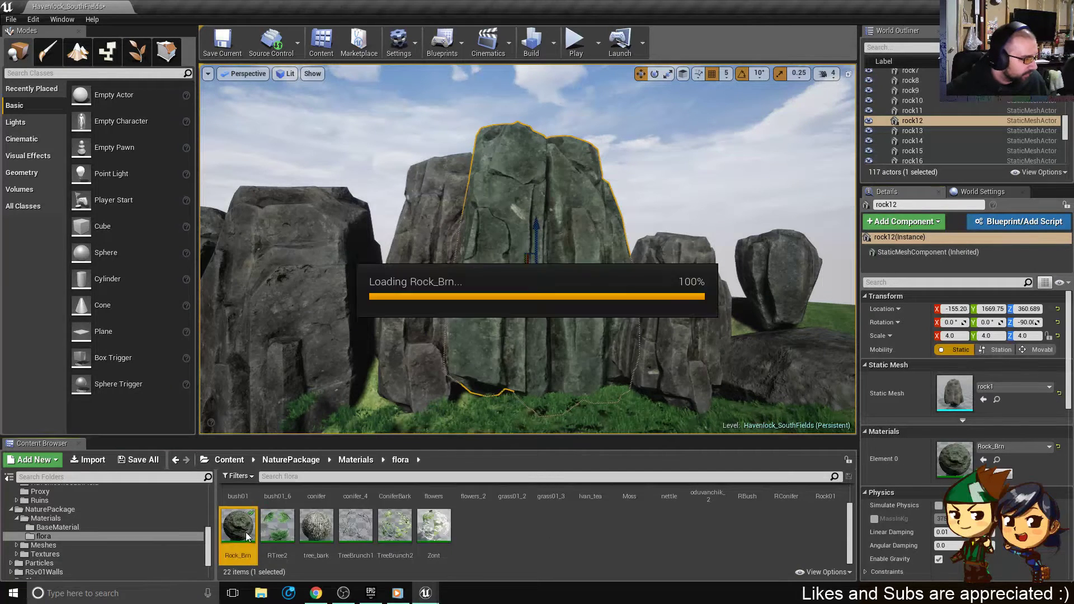
{"action": "left_click", "coordinate": [309, 245]}
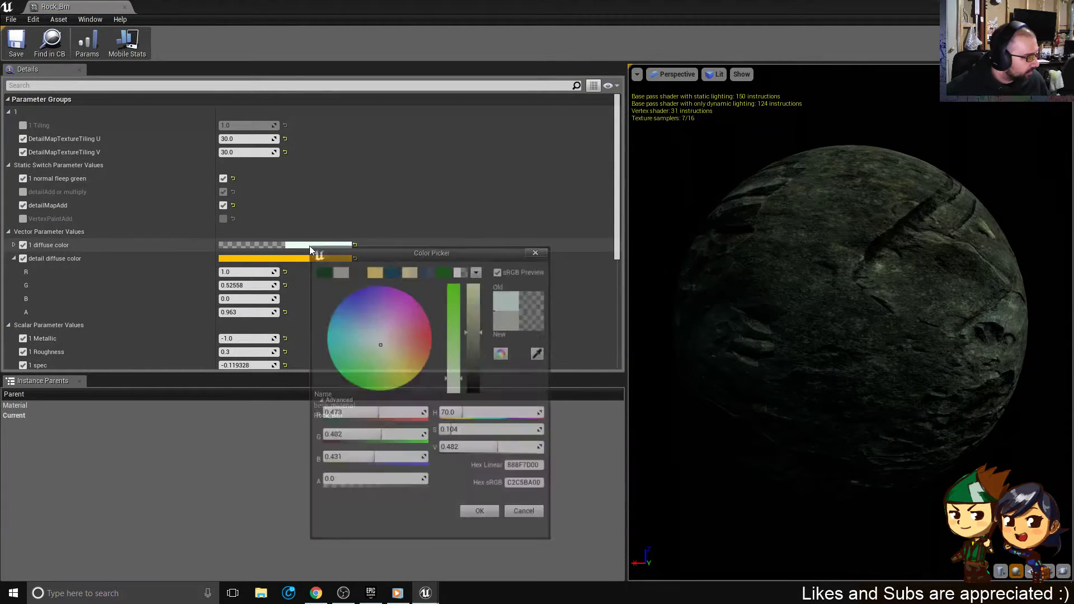
{"action": "left_click_drag", "start_coordinate": [391, 346], "coordinate": [401, 355]}
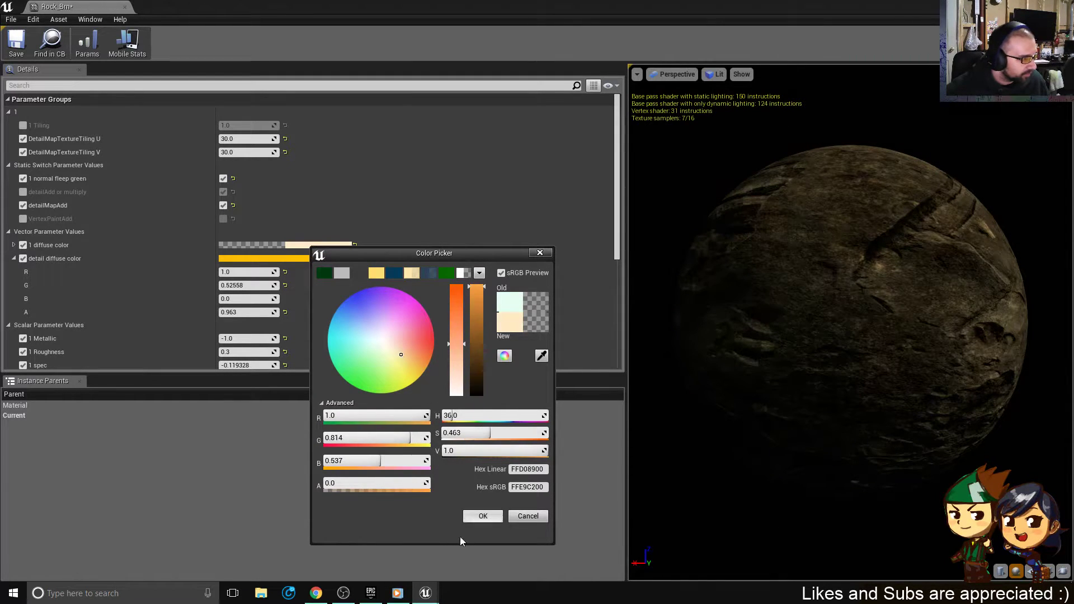
{"action": "left_click", "coordinate": [360, 484]}
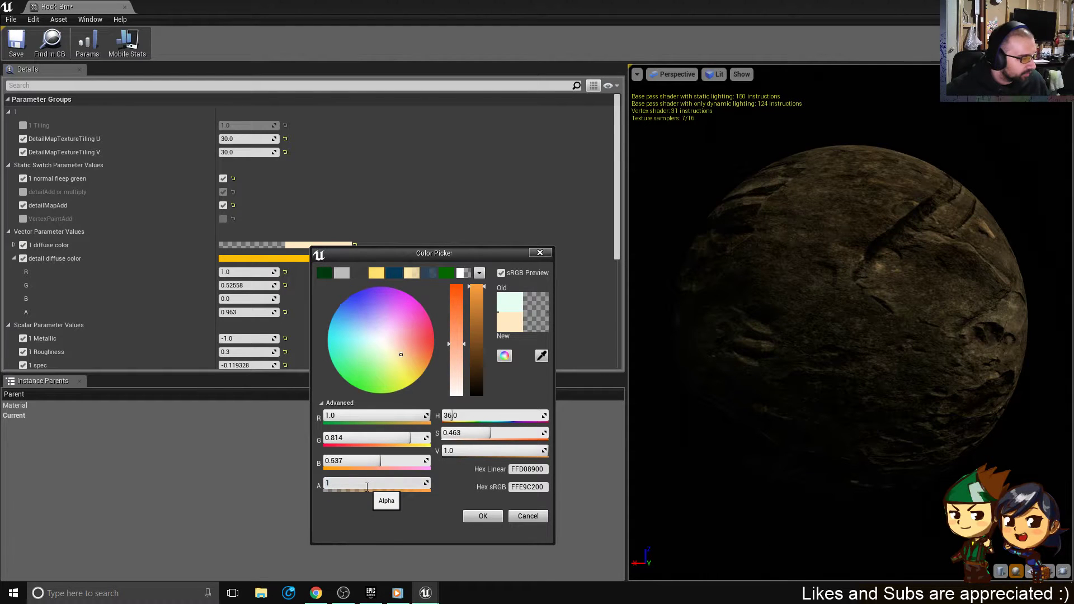
{"action": "type", "text": "1"}
{"action": "key", "text": "Return"}
{"action": "left_click", "coordinate": [351, 485]}
{"action": "type", "text": "0"}
{"action": "key", "text": "Return"}
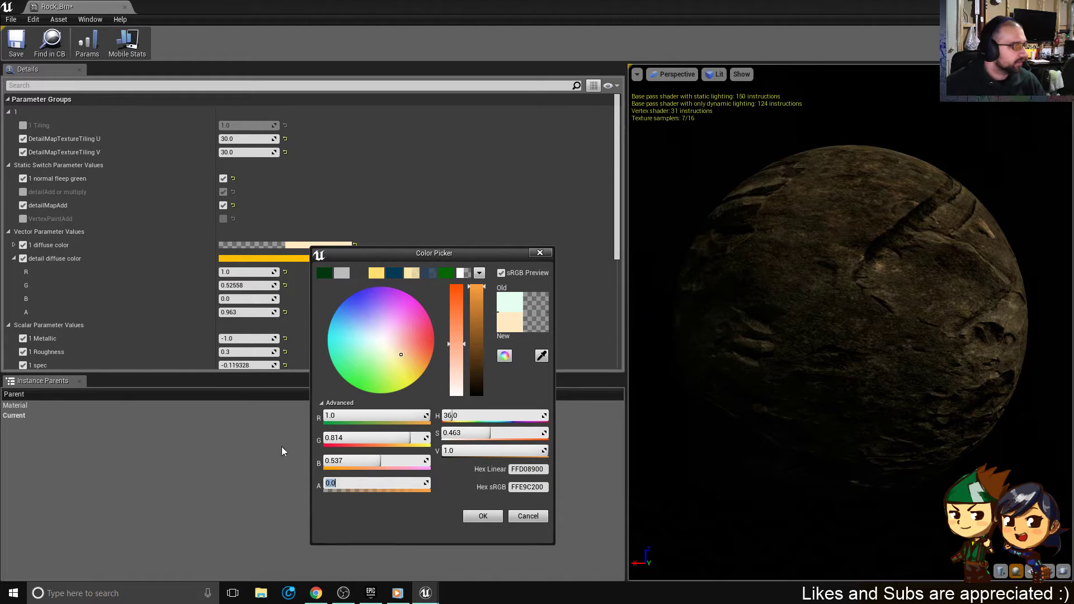
{"action": "left_click", "coordinate": [483, 516]}
- Save and close the Rock_Brn material, reopen it docked beside the level, and return to the level viewport
{"action": "left_click_drag", "start_coordinate": [94, 5], "coordinate": [460, 296]}
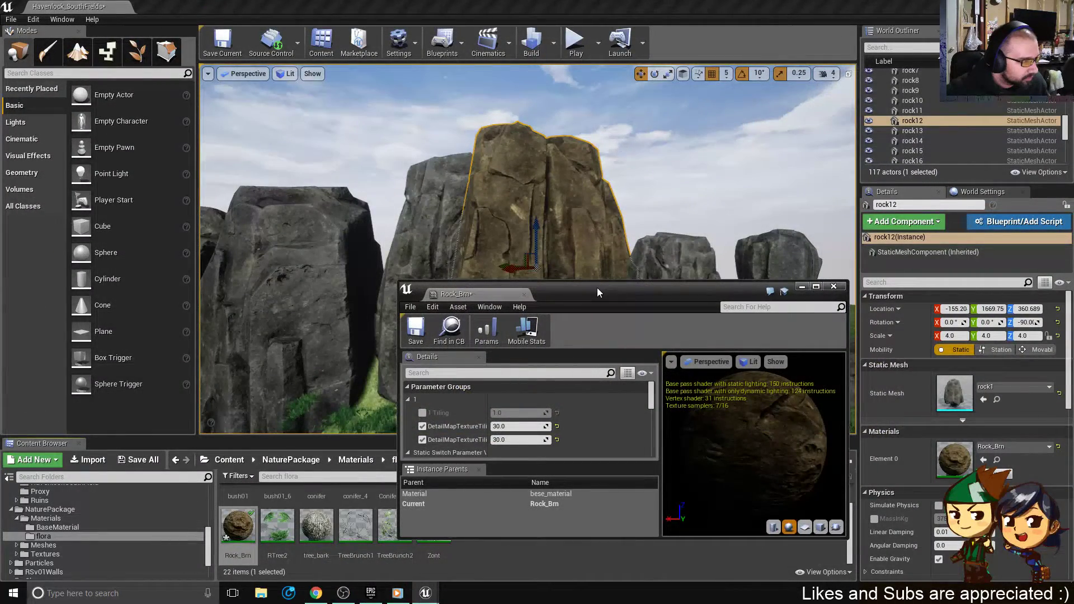
{"action": "key", "text": "ctrl+s"}
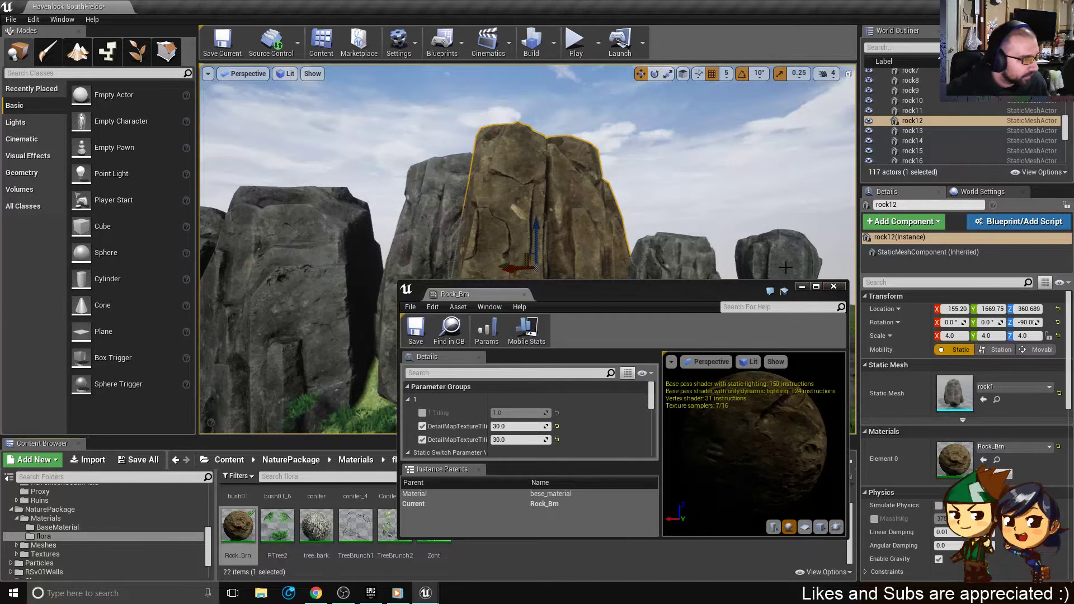
{"action": "left_click", "coordinate": [834, 286]}
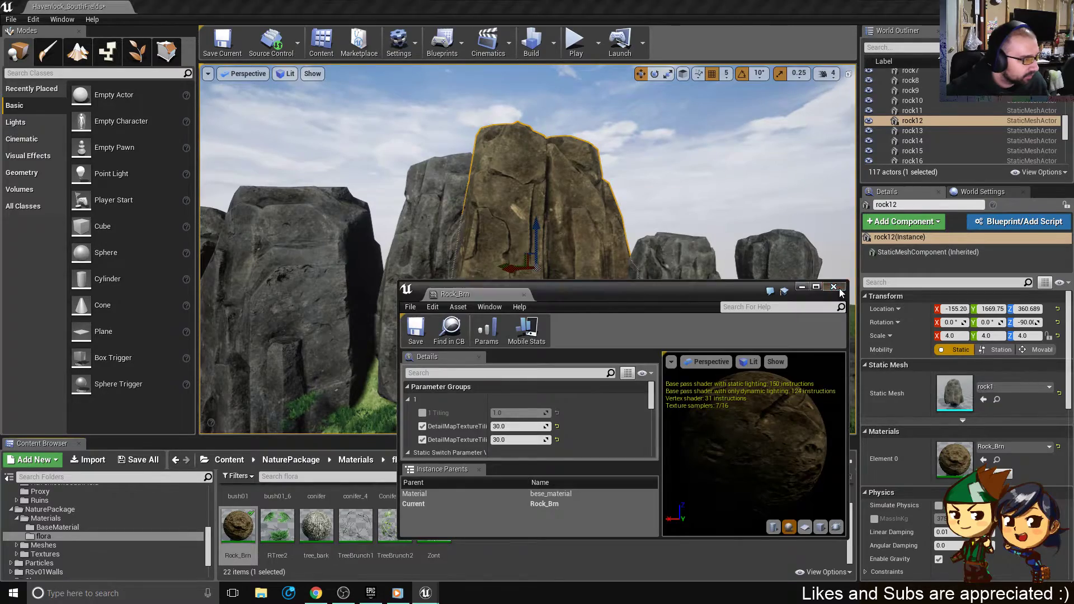
{"action": "double_click", "coordinate": [232, 529]}
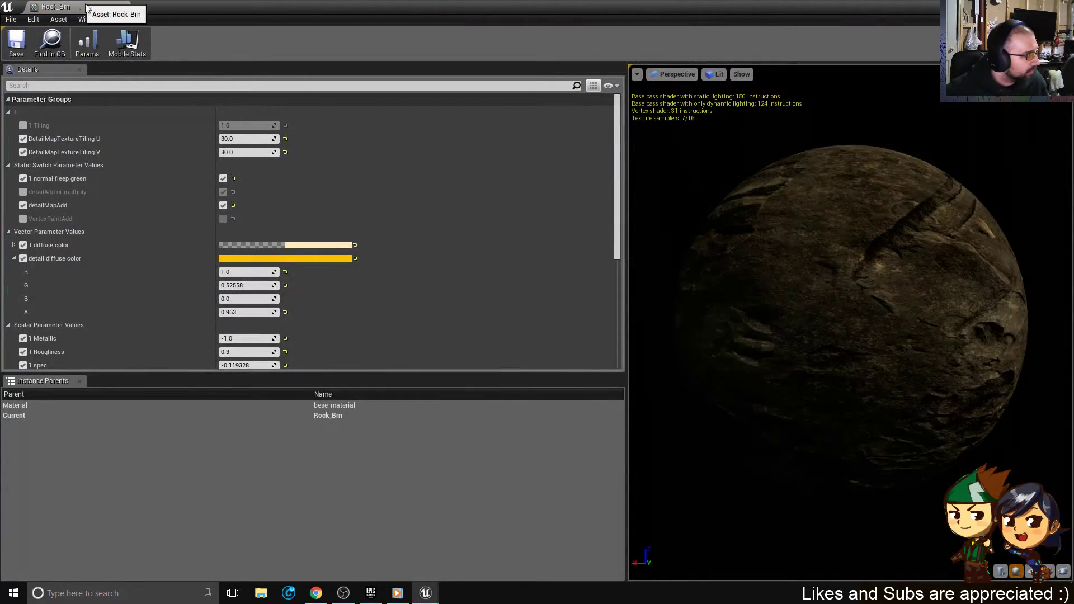
{"action": "left_click_drag", "start_coordinate": [86, 8], "coordinate": [228, 5]}
{"action": "left_click", "coordinate": [94, 8]}
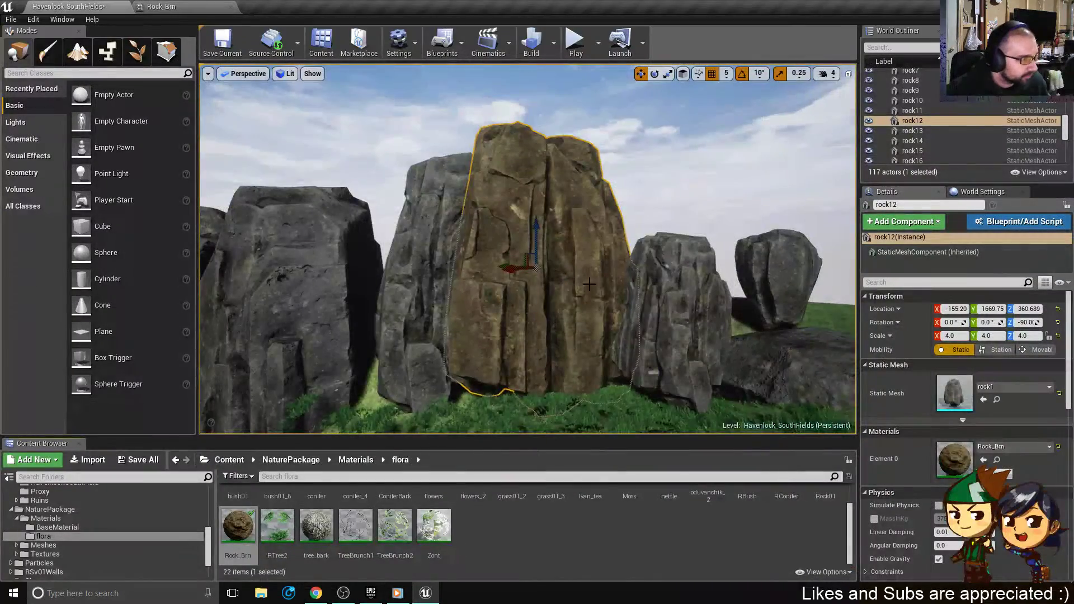
- Survey the rocky edge from above, from the boulder row around rock12 to the small rocks and stone wall
{"action": "right_click_drag", "start_coordinate": [589, 284], "coordinate": [609, 323]}
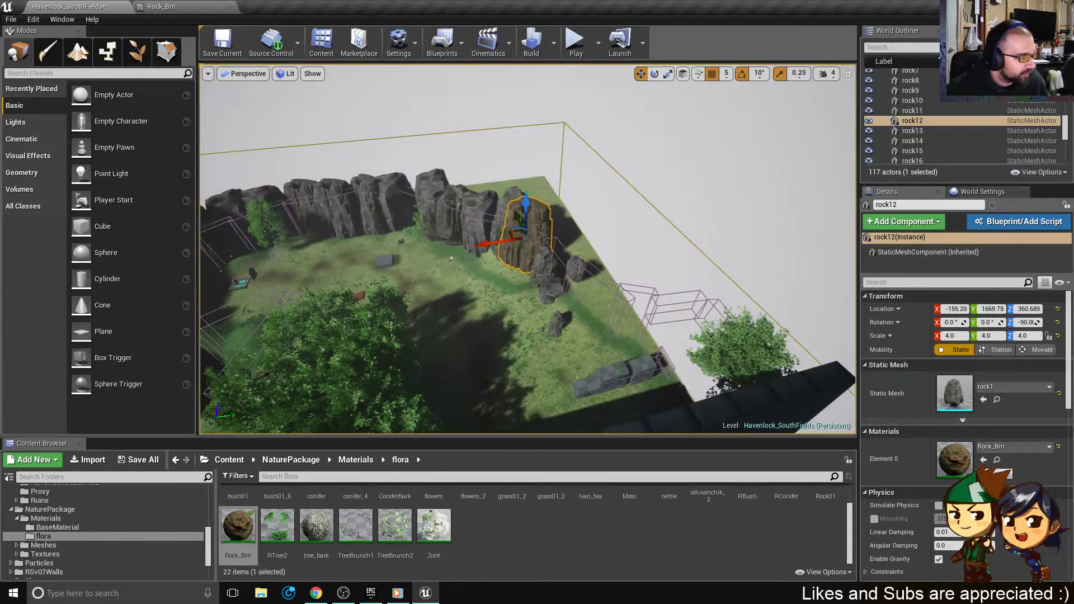
{"action": "right_click_drag", "start_coordinate": [537, 263], "coordinate": [428, 257]}
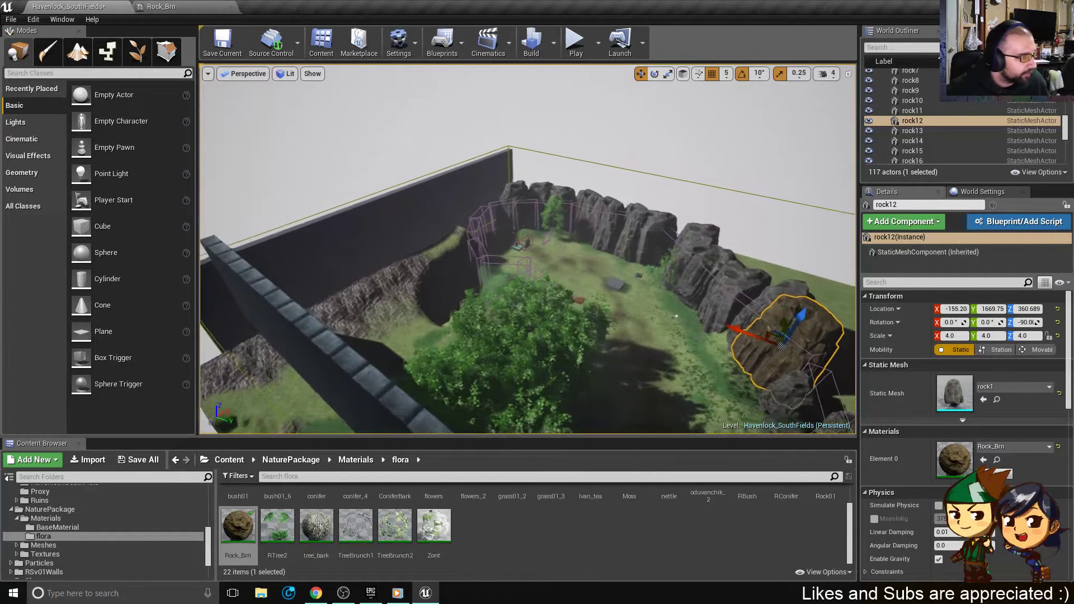
{"action": "right_click_drag", "start_coordinate": [477, 182], "coordinate": [486, 183]}
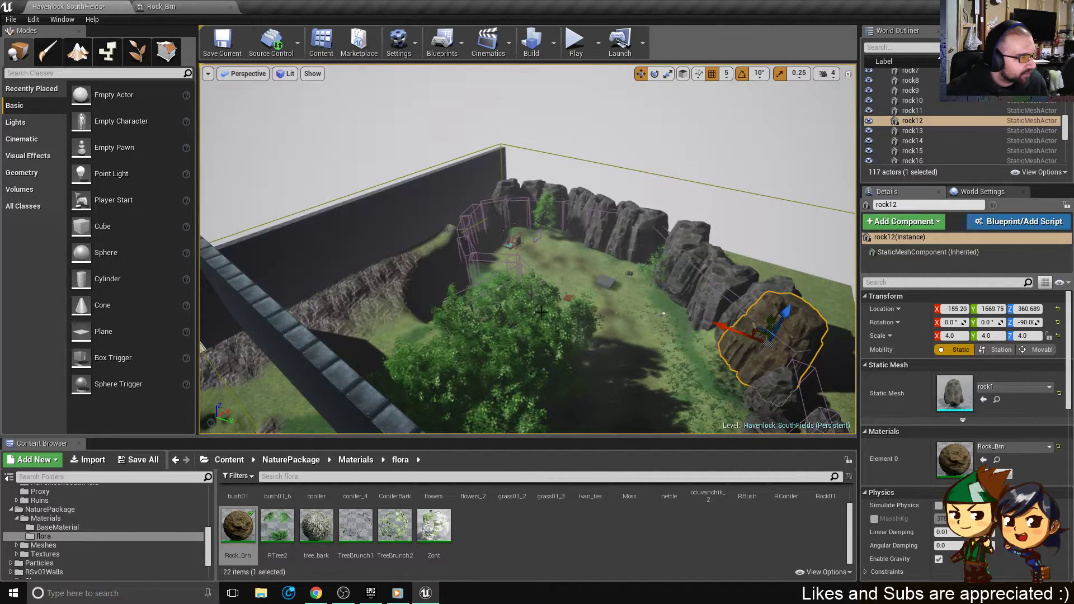
{"action": "right_click_drag", "start_coordinate": [659, 251], "coordinate": [771, 279]}
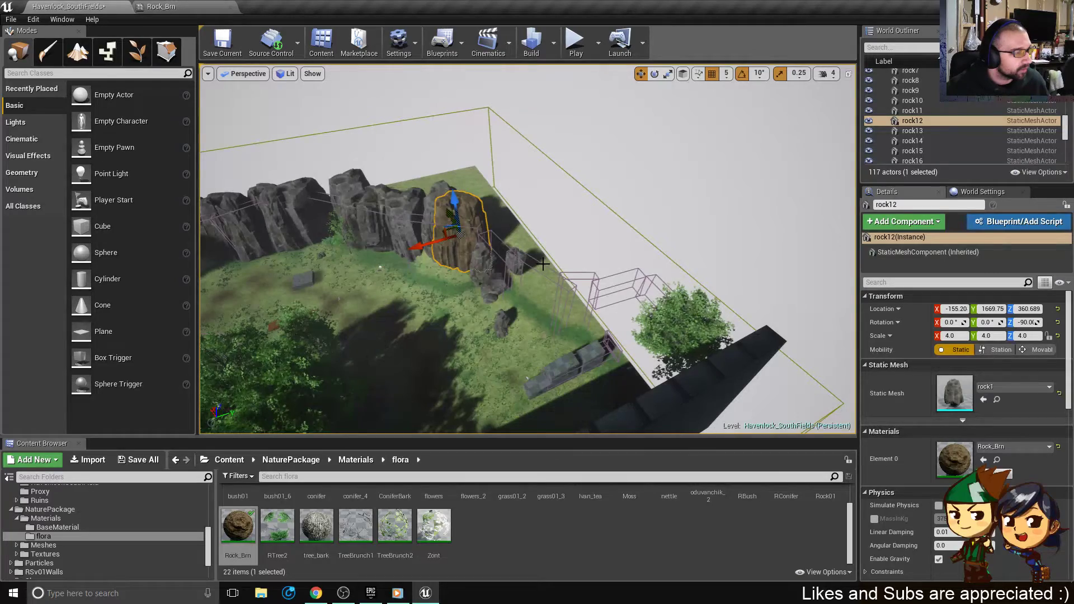
{"action": "right_click_drag", "start_coordinate": [543, 264], "coordinate": [610, 247]}
{"action": "right_click_drag", "start_coordinate": [475, 254], "coordinate": [586, 284]}
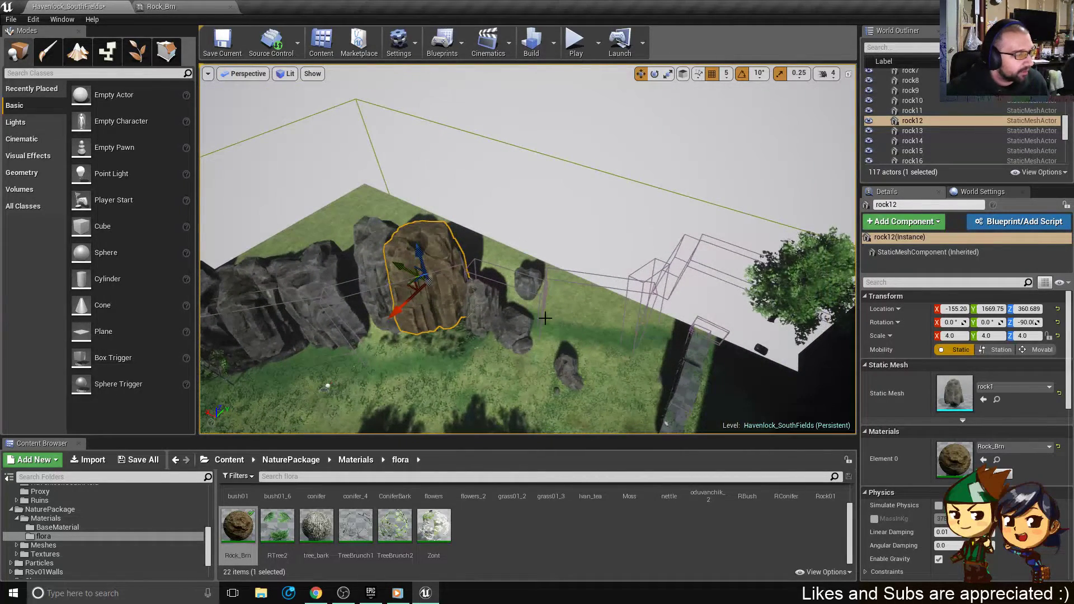
{"action": "mouse_move", "coordinate": [557, 334]}
{"action": "right_mouse_down"}
{"action": "mouse_move", "coordinate": [607, 347]}
{"action": "mouse_move", "coordinate": [577, 343]}
{"action": "right_mouse_up"}
{"action": "right_click_drag", "start_coordinate": [652, 331], "coordinate": [669, 339]}
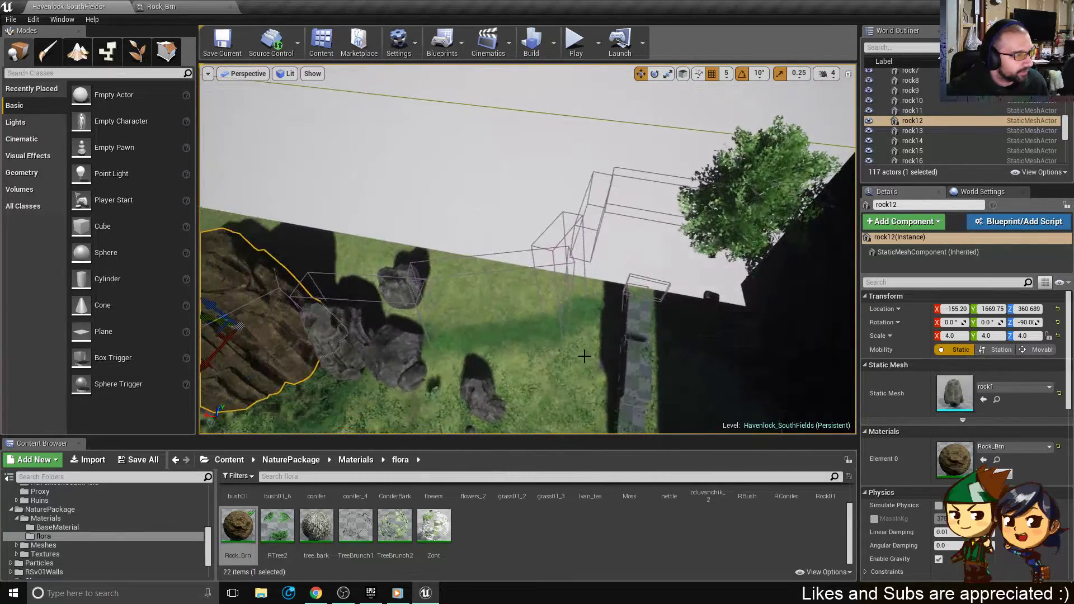
{"action": "right_click_drag", "start_coordinate": [584, 356], "coordinate": [593, 360]}
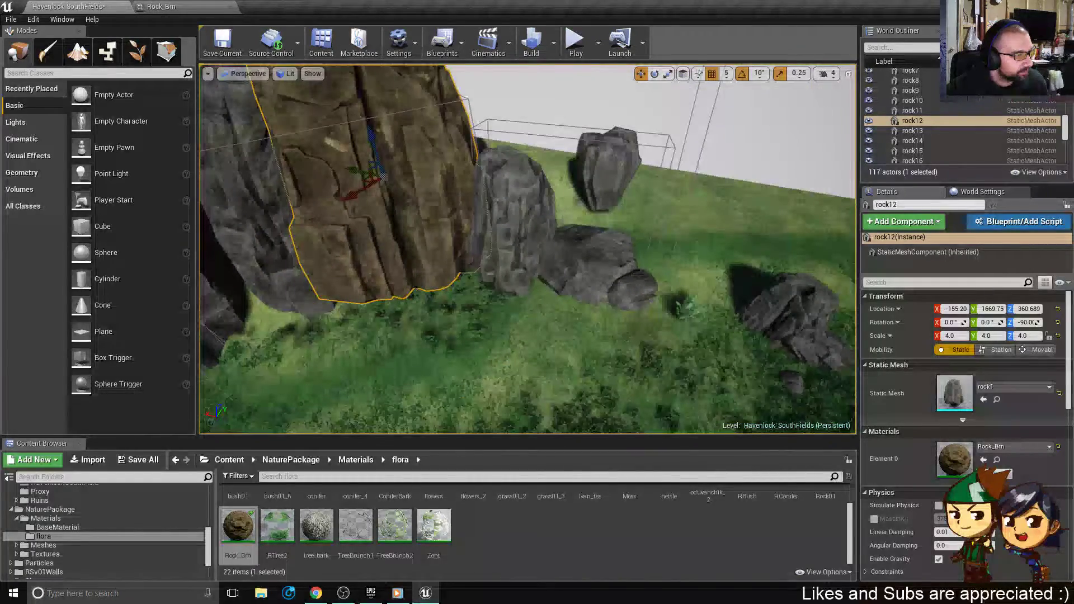
{"action": "key", "text": "f"}
{"action": "right_click_drag", "start_coordinate": [647, 241], "coordinate": [664, 245]}
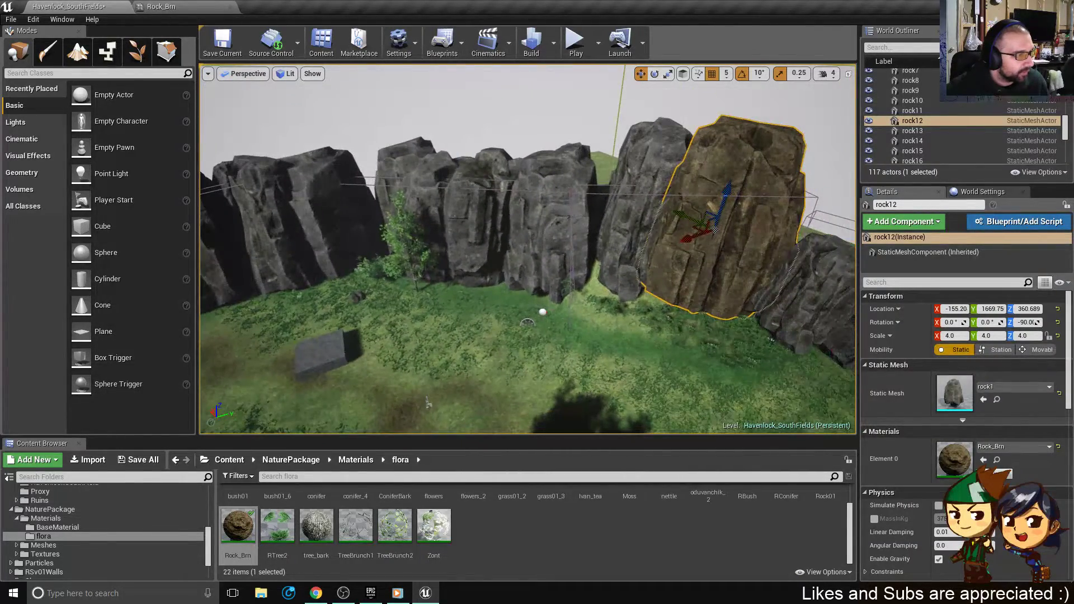
- Compare the brown rock12 with its gray neighbors rock13 and rock10 from several close viewpoints
{"action": "left_click", "coordinate": [641, 215]}
{"action": "key", "text": "f"}
{"action": "mouse_move", "coordinate": [512, 252]}
{"action": "left_mouse_down", "text": "alt"}
{"action": "mouse_move", "coordinate": [522, 257]}
{"action": "mouse_move", "coordinate": [511, 235]}
{"action": "mouse_move", "coordinate": [480, 240]}
{"action": "mouse_move", "coordinate": [497, 247]}
{"action": "left_mouse_up", "text": "alt"}
{"action": "right_click_drag", "start_coordinate": [497, 247], "coordinate": [496, 247]}
{"action": "left_click_drag", "start_coordinate": [576, 358], "coordinate": [590, 361], "text": "alt"}
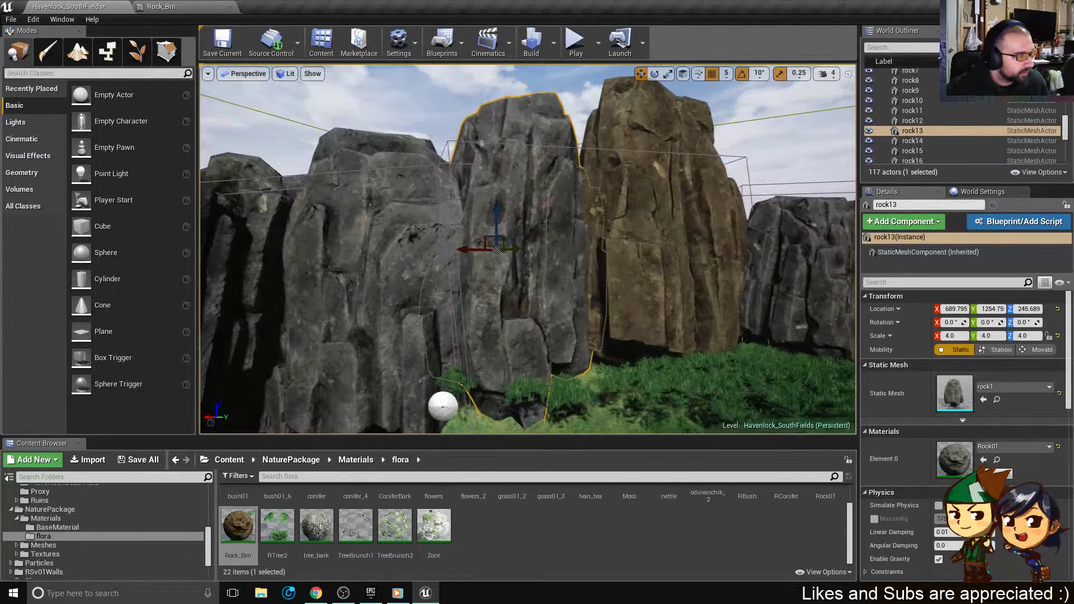
{"action": "left_click", "coordinate": [652, 224]}
{"action": "right_click_drag", "start_coordinate": [652, 224], "coordinate": [607, 236]}
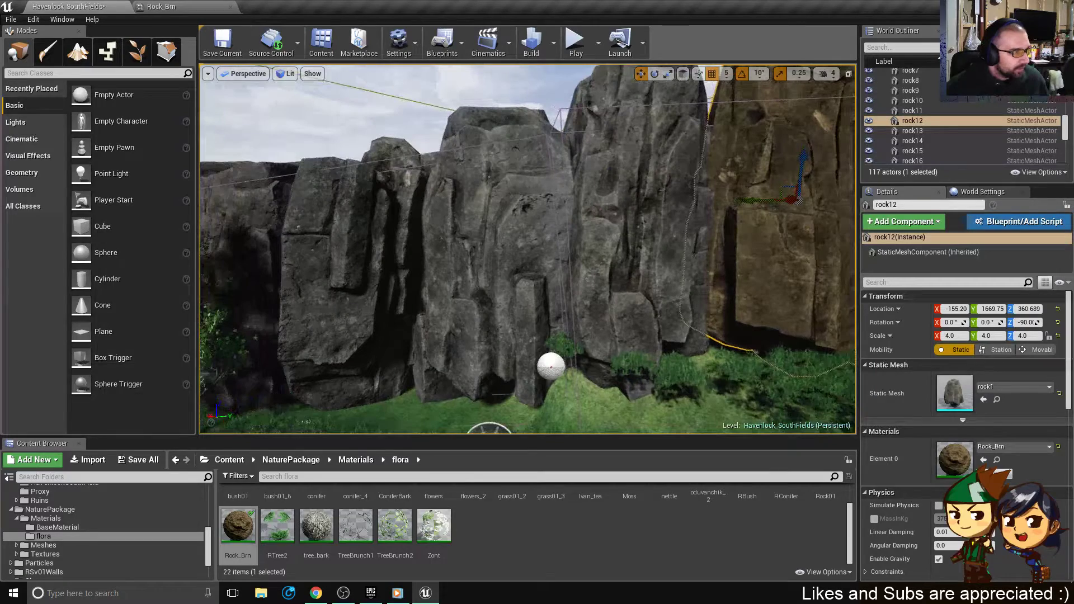
{"action": "left_click", "coordinate": [625, 285]}
{"action": "key", "text": "s"}
{"action": "mouse_move", "coordinate": [625, 285]}
{"action": "right_mouse_down"}
{"action": "mouse_move", "coordinate": [638, 297]}
{"action": "mouse_move", "coordinate": [625, 284]}
{"action": "right_mouse_up"}
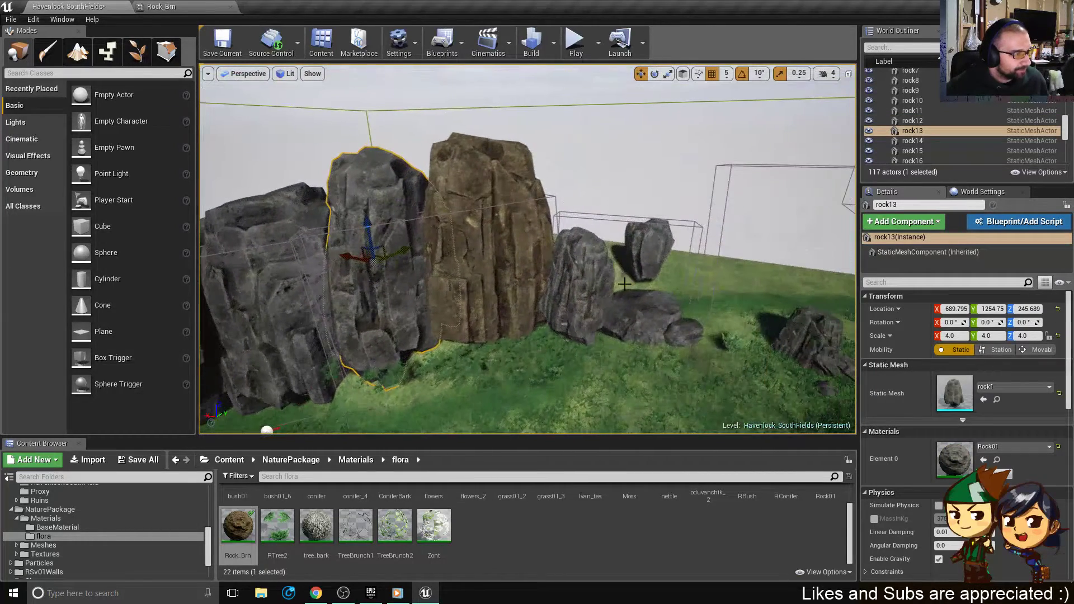
{"action": "left_click", "coordinate": [568, 287]}
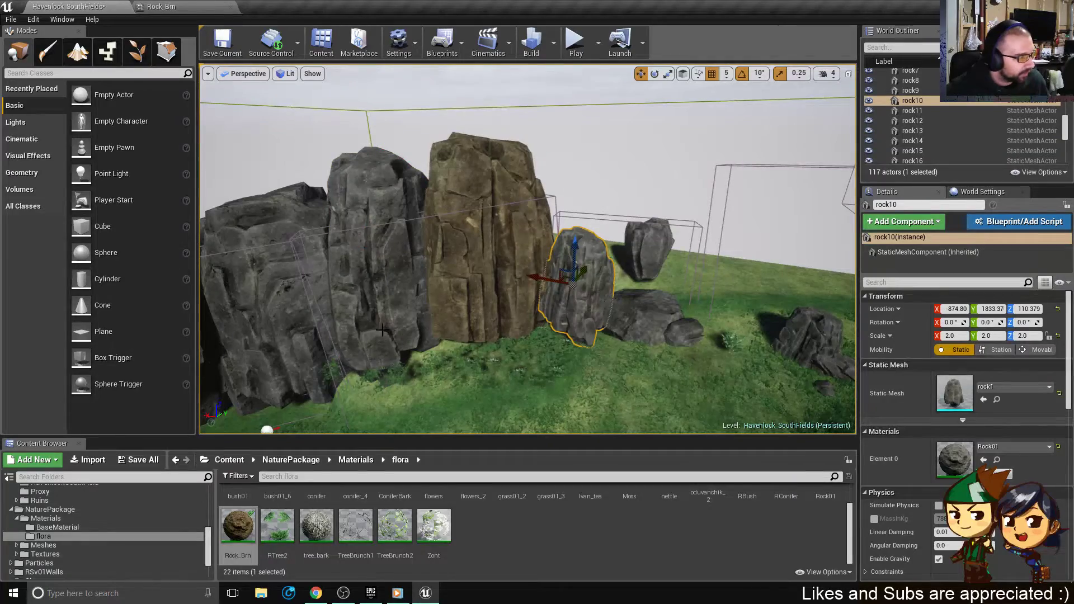
{"action": "left_click_drag", "start_coordinate": [477, 339], "coordinate": [419, 350], "text": "alt"}
{"action": "right_click_drag", "start_coordinate": [468, 308], "coordinate": [333, 336]}
{"action": "right_click_drag", "start_coordinate": [515, 197], "coordinate": [515, 197]}
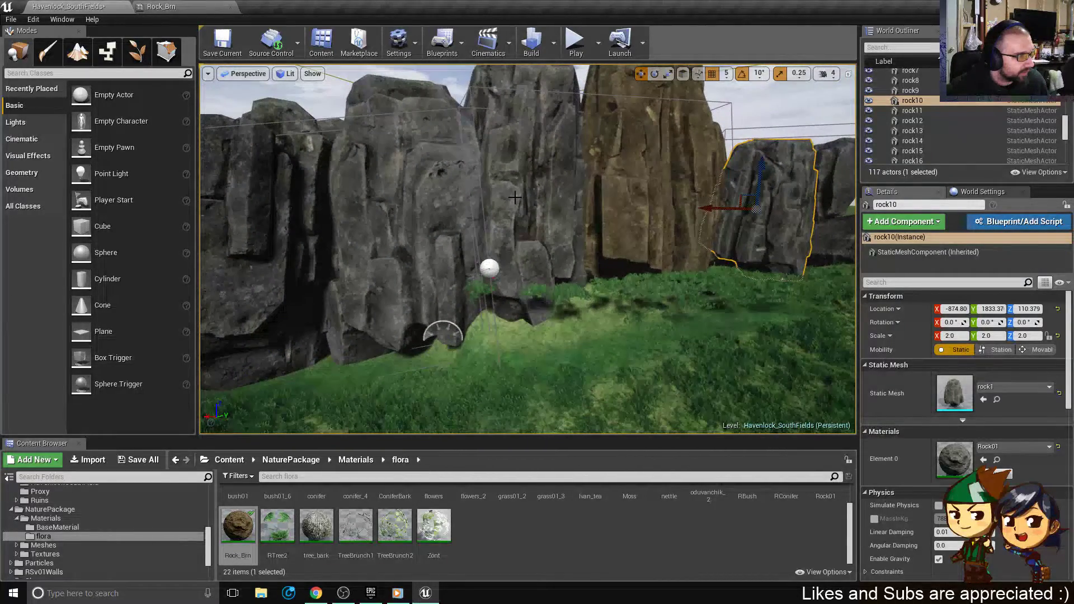
- Assign the Rock_Brn material to rock13, the tall gray boulder next to rock12
{"action": "left_click", "coordinate": [514, 197]}
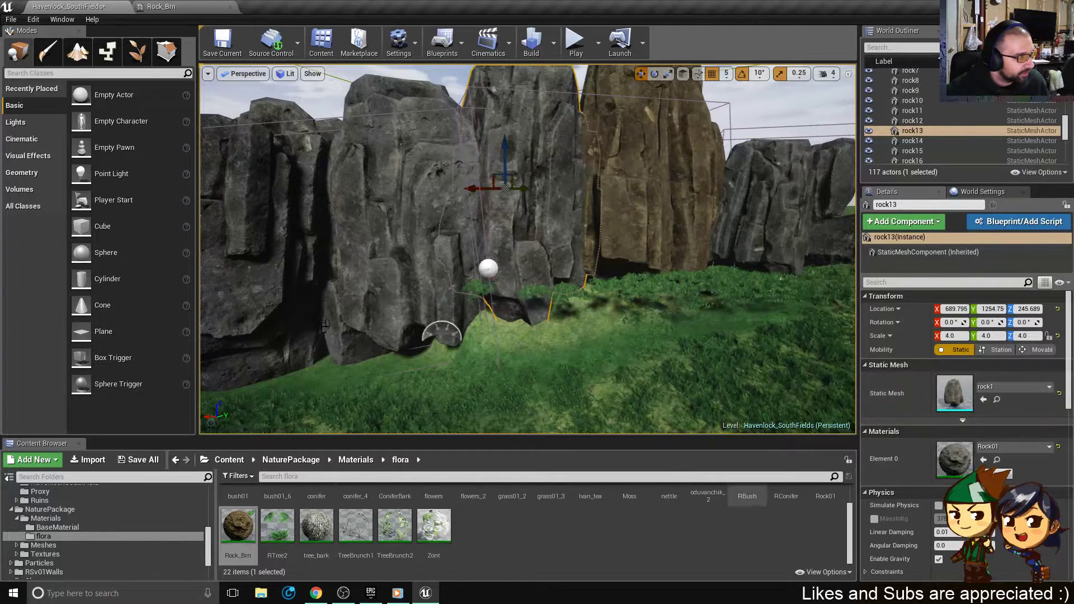
{"action": "left_click", "coordinate": [652, 193]}
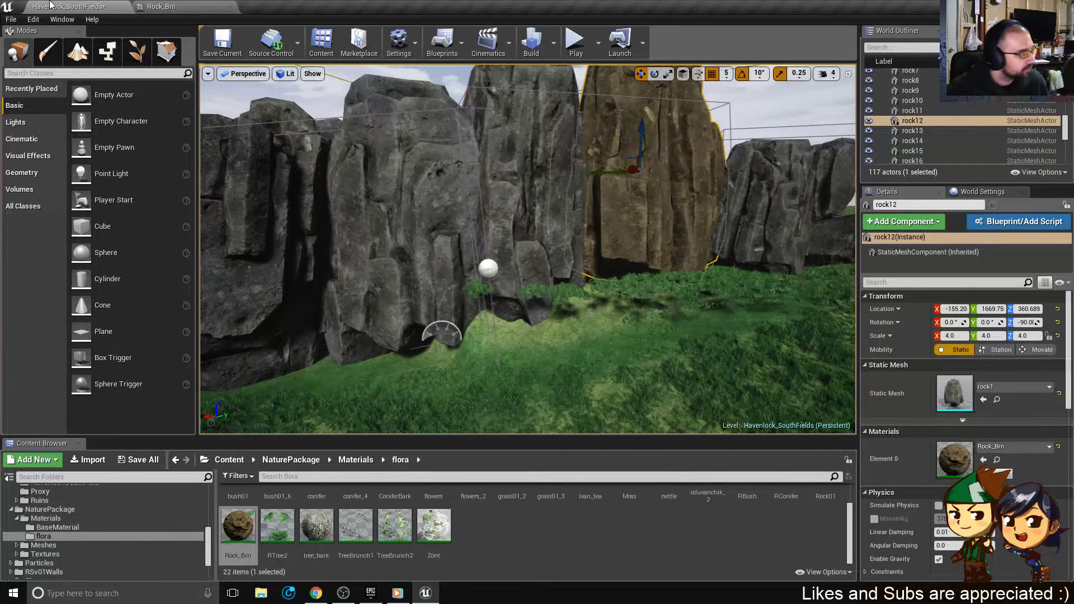
{"action": "left_click", "coordinate": [536, 187]}
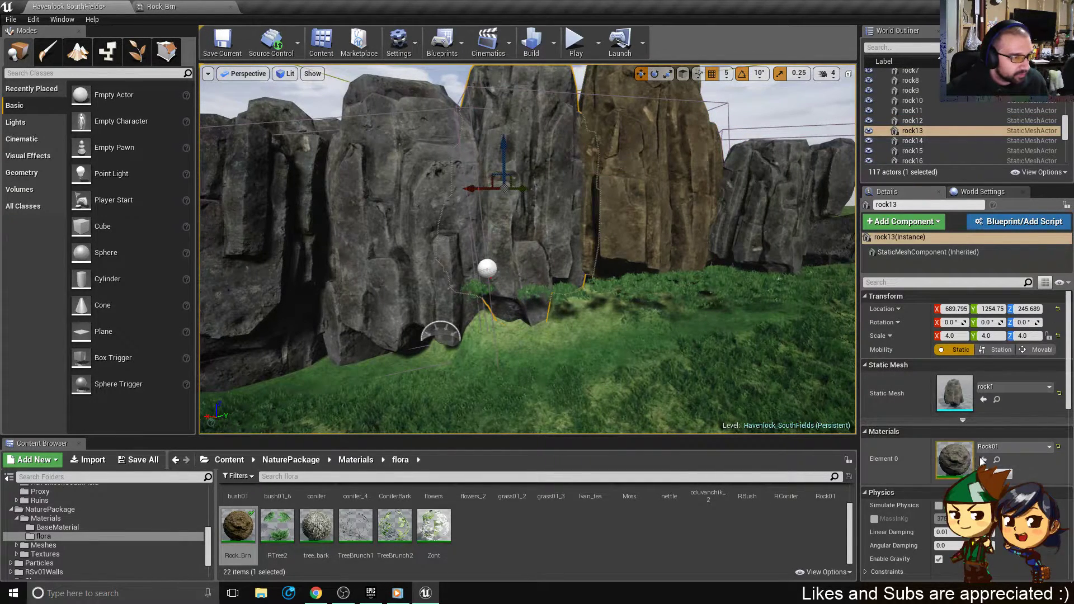
{"action": "right_click_drag", "start_coordinate": [536, 301], "coordinate": [506, 279]}
- Assign the Rock_Brn material to rock14 and lower the boulder to about -239 in Z
{"action": "left_click", "coordinate": [487, 251]}
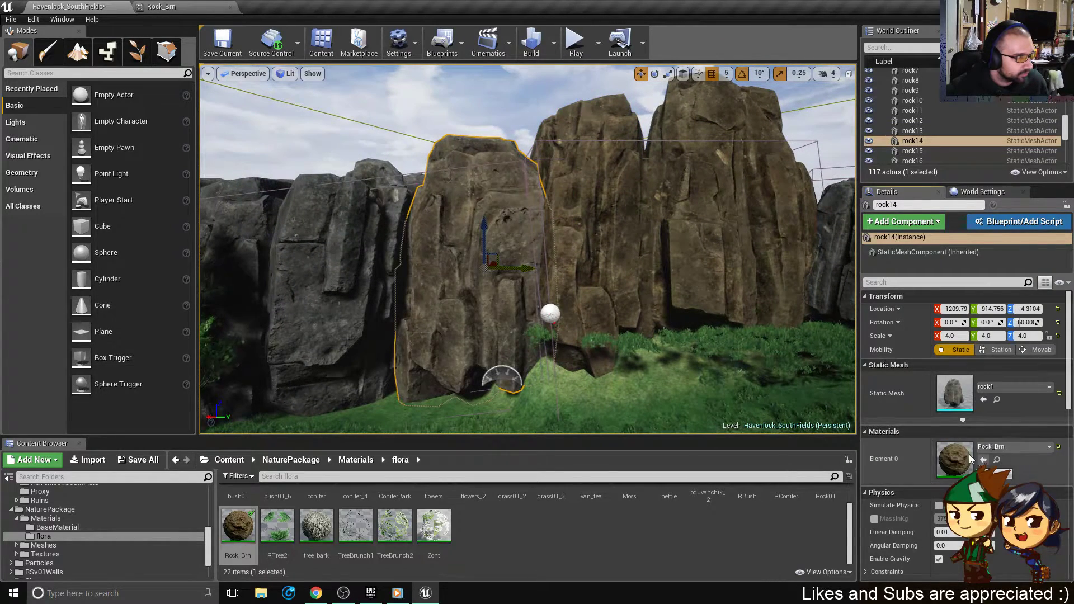
{"action": "right_click_drag", "start_coordinate": [641, 343], "coordinate": [633, 366]}
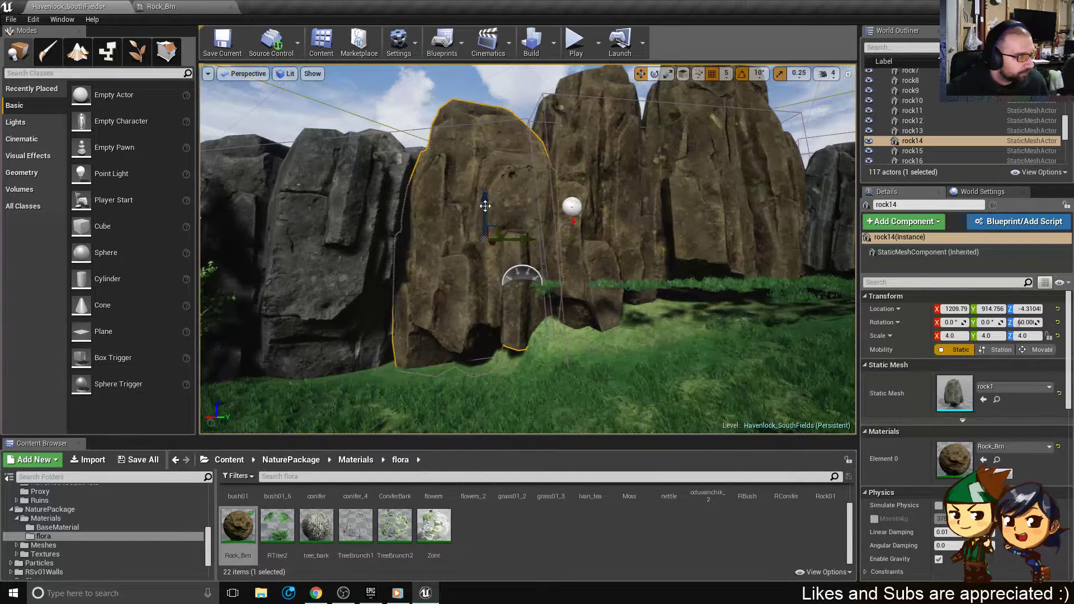
{"action": "left_click_drag", "start_coordinate": [485, 206], "coordinate": [485, 231]}
- Assign the Rock_Brn material to the next two boulders in the row, rock15 and rock16
{"action": "right_click_drag", "start_coordinate": [486, 235], "coordinate": [412, 240]}
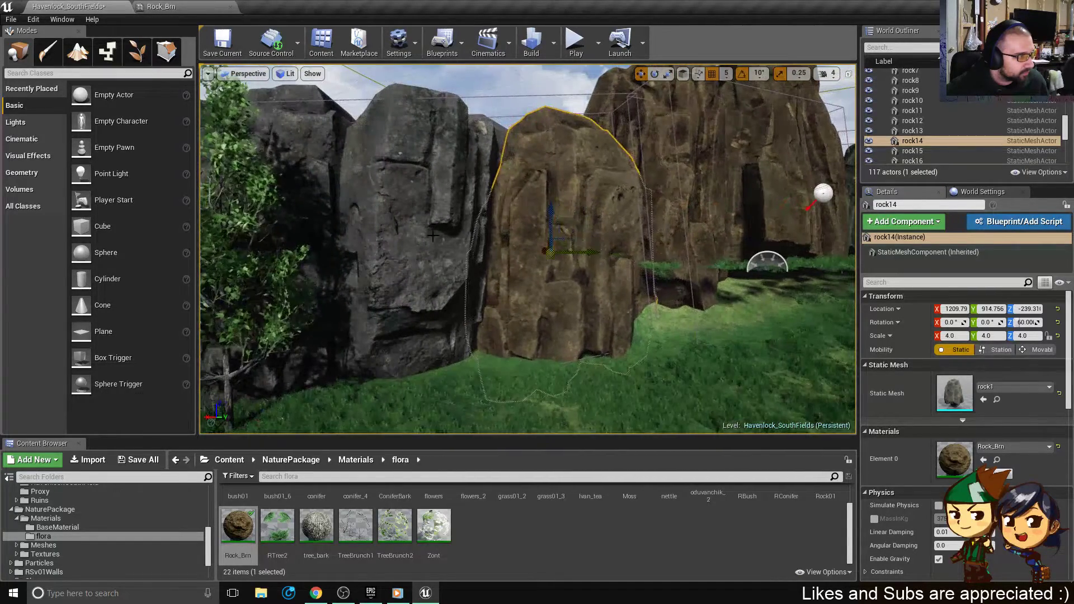
{"action": "left_click", "coordinate": [437, 274]}
{"action": "left_click", "coordinate": [983, 459]}
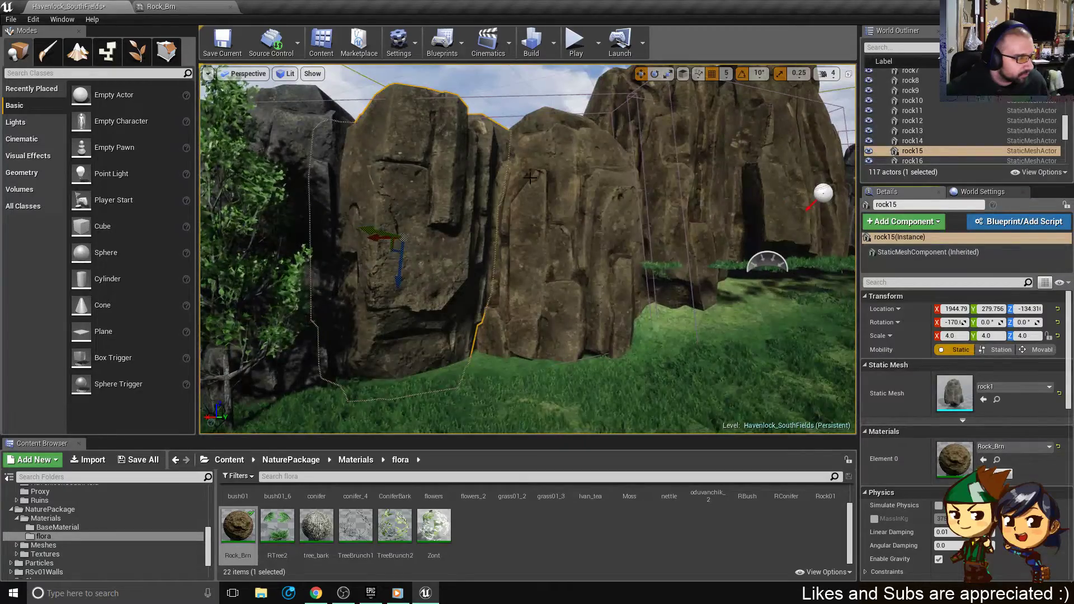
{"action": "right_click_drag", "start_coordinate": [497, 176], "coordinate": [462, 178]}
{"action": "left_click", "coordinate": [332, 207]}
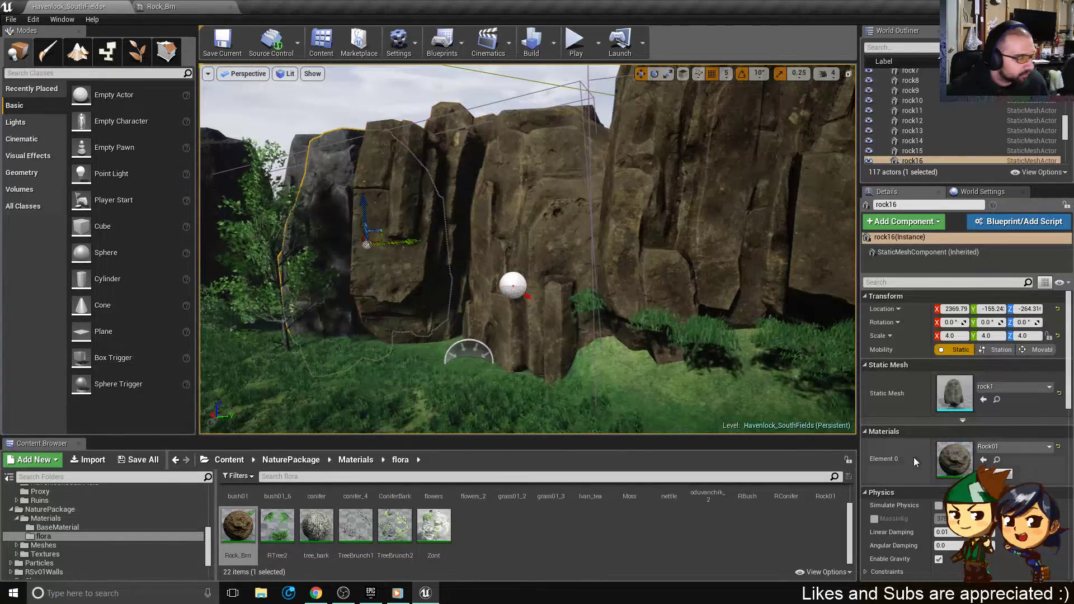
{"action": "left_click", "coordinate": [983, 460]}
{"action": "key", "text": "f"}
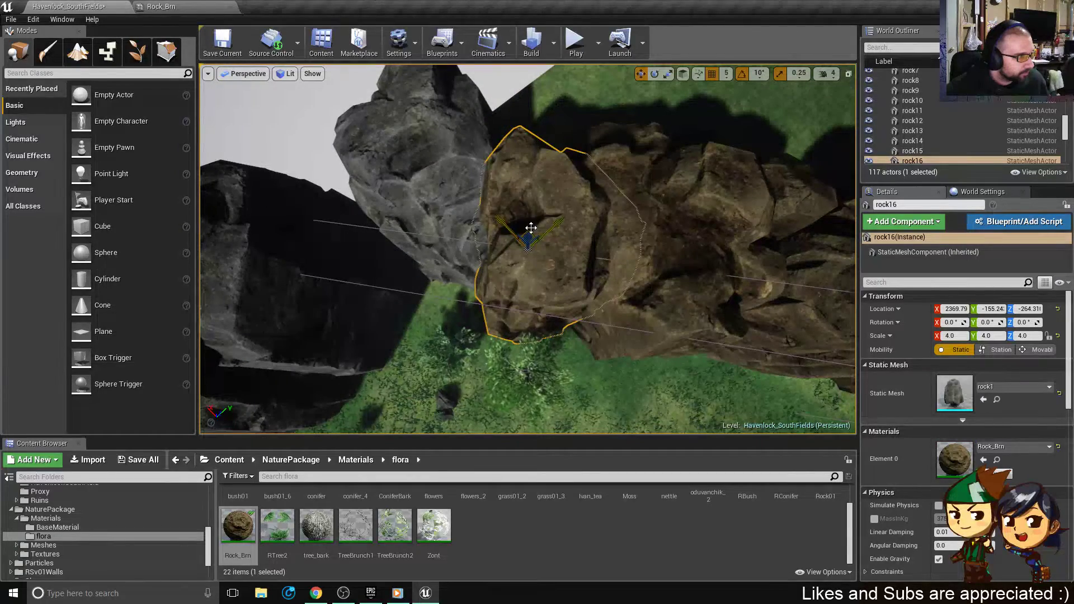
- Move rock16 along the row to about X 2605, Y -440 and rotate it to 10° in Y and -60° in Z
{"action": "left_click_drag", "start_coordinate": [531, 228], "coordinate": [479, 233]}
{"action": "key", "text": "e"}
{"action": "left_click_drag", "start_coordinate": [496, 306], "coordinate": [532, 228]}
{"action": "left_click_drag", "start_coordinate": [314, 67], "coordinate": [347, 74], "text": "alt"}
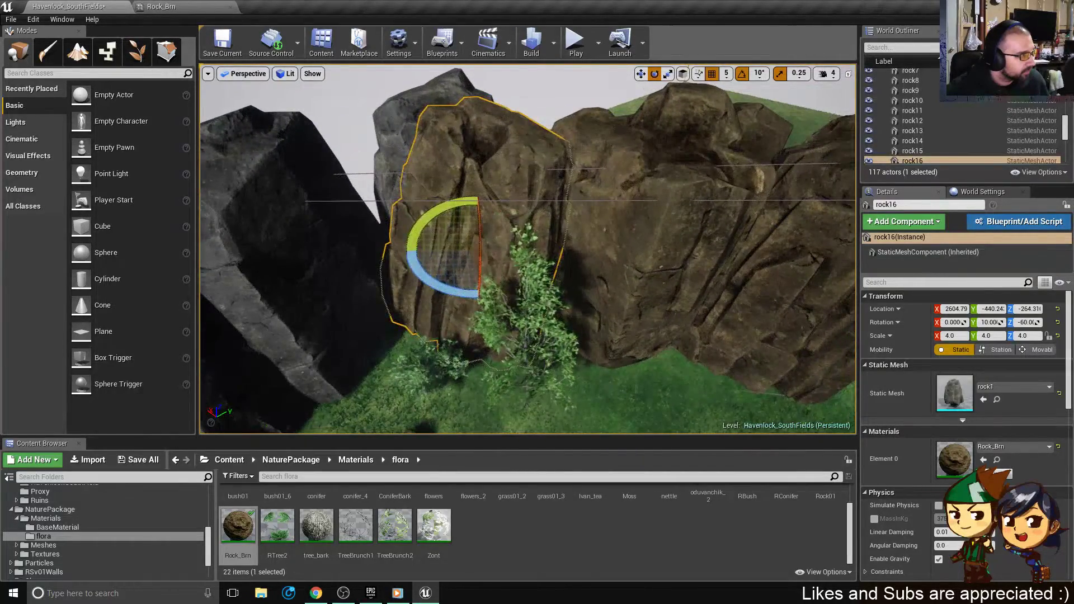
- Delete rock20, the gray boulder standing next to rock16
{"action": "left_click", "coordinate": [417, 104]}
{"action": "left_click_drag", "start_coordinate": [417, 104], "coordinate": [434, 160], "text": "alt"}
{"action": "key", "text": "w"}
{"action": "right_click_drag", "start_coordinate": [494, 169], "coordinate": [494, 157]}
{"action": "left_click_drag", "start_coordinate": [538, 153], "coordinate": [443, 203]}
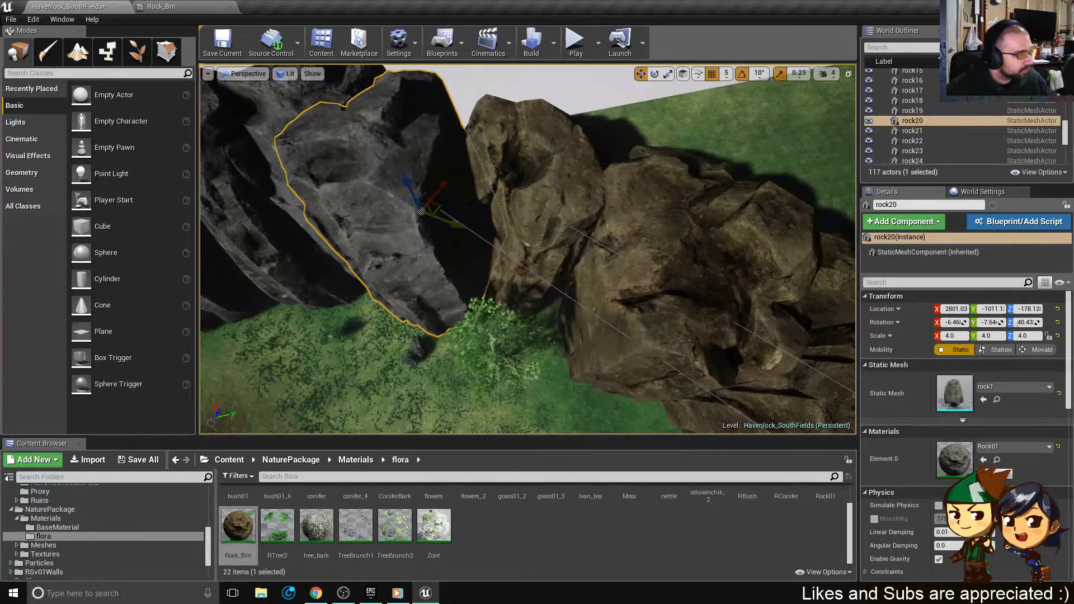
{"action": "key", "text": "Delete"}
{"action": "right_click_drag", "start_coordinate": [470, 202], "coordinate": [475, 157]}
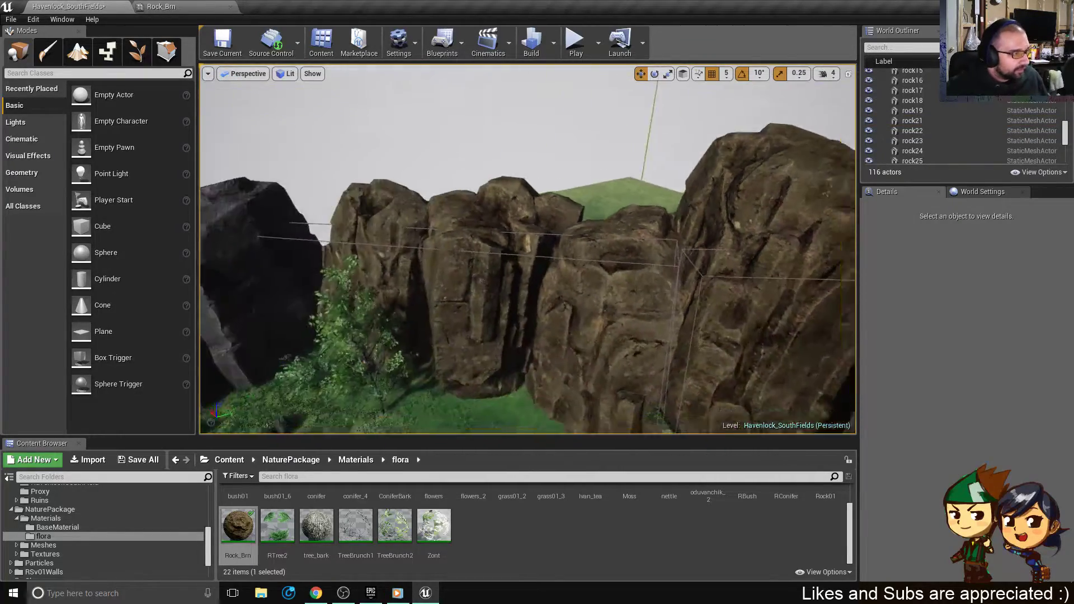
- Move rock19, the loose heart-shaped gray boulder, toward the brown cliff row to about X -564, Y 958, Z 972
{"action": "mouse_move", "coordinate": [510, 123]}
{"action": "right_mouse_down"}
{"action": "mouse_move", "coordinate": [529, 146]}
{"action": "mouse_move", "coordinate": [510, 123]}
{"action": "right_mouse_up"}
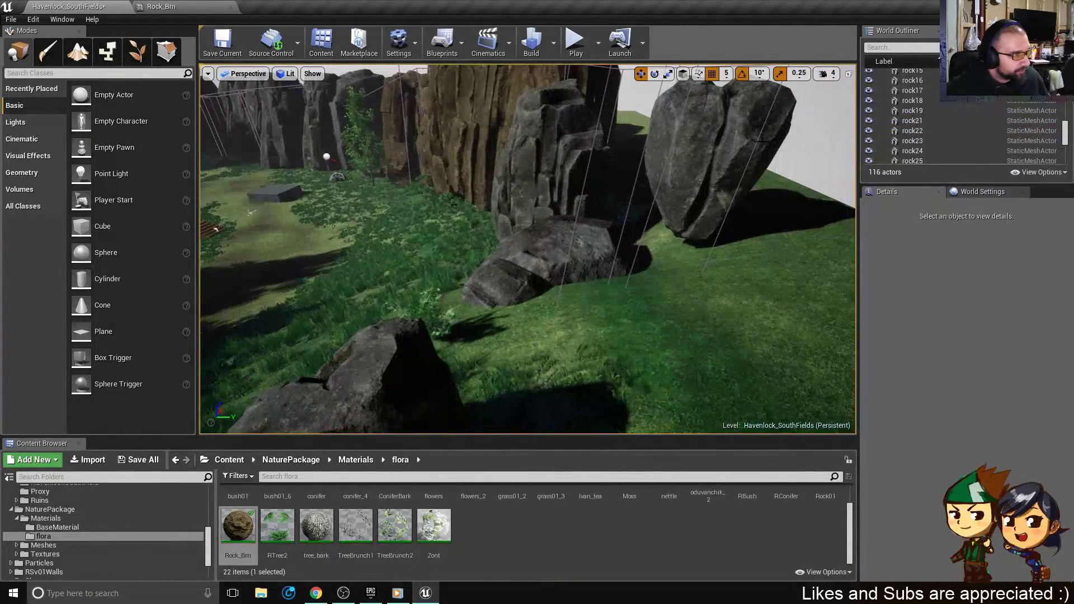
{"action": "left_click", "coordinate": [696, 161]}
{"action": "right_click_drag", "start_coordinate": [653, 182], "coordinate": [654, 263]}
{"action": "left_click_drag", "start_coordinate": [695, 301], "coordinate": [408, 283]}
{"action": "right_click_drag", "start_coordinate": [575, 307], "coordinate": [554, 305]}
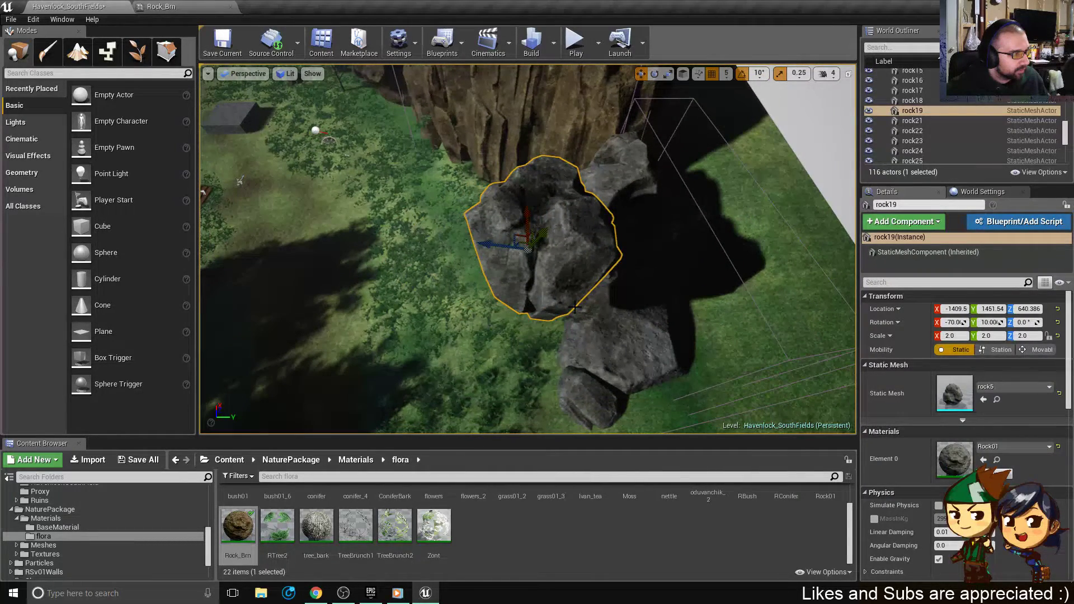
{"action": "left_click_drag", "start_coordinate": [575, 307], "coordinate": [381, 343], "text": "alt"}
{"action": "left_click_drag", "start_coordinate": [517, 250], "coordinate": [253, 89]}
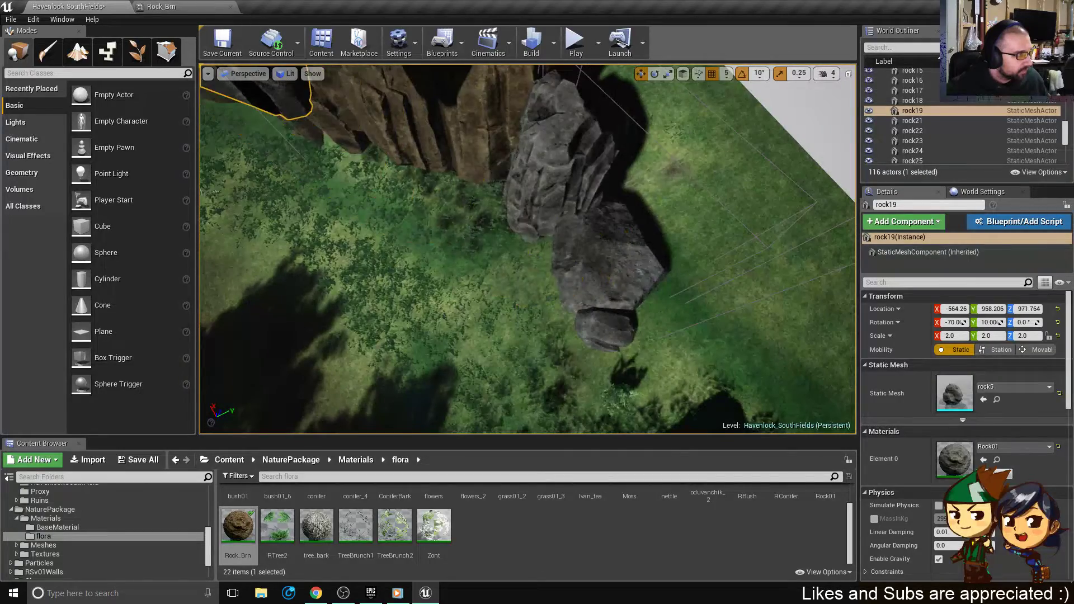
{"action": "right_click_drag", "start_coordinate": [253, 95], "coordinate": [151, 69]}
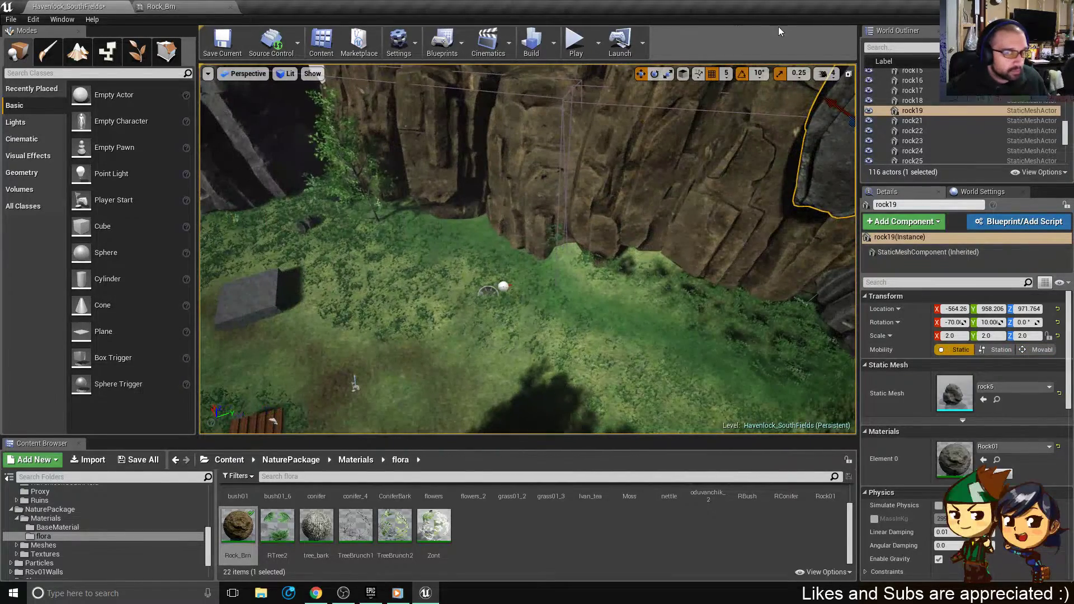
- Carry rock19 farther along the brown cliff row to about X 1387, Y -708, Z 646
{"action": "right_click_drag", "start_coordinate": [505, 191], "coordinate": [492, 168]}
{"action": "left_click_drag", "start_coordinate": [225, 314], "coordinate": [488, 298]}
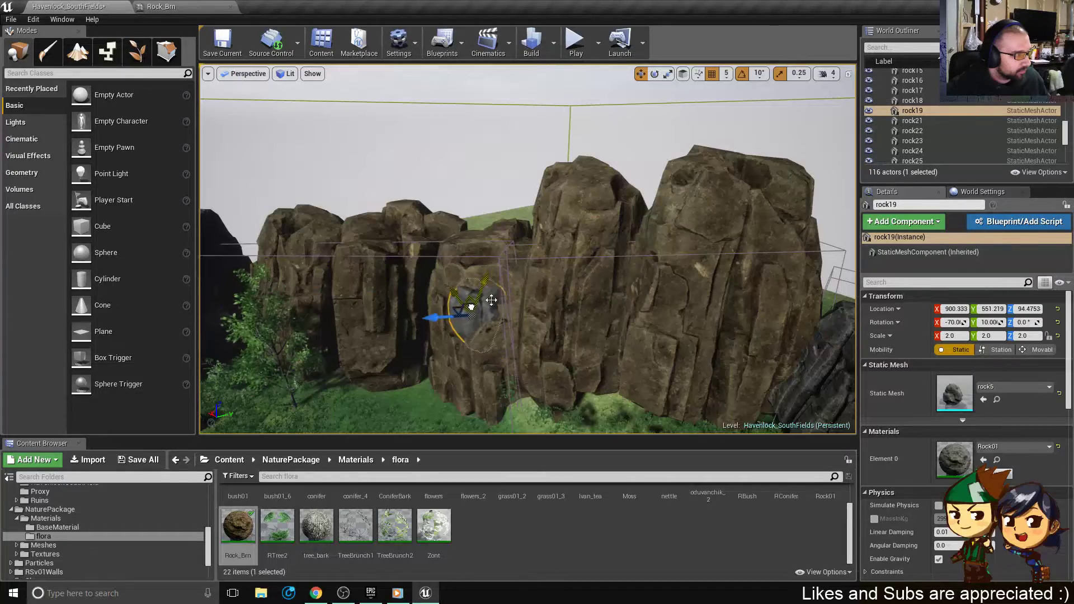
{"action": "right_click_drag", "start_coordinate": [488, 298], "coordinate": [520, 324]}
{"action": "right_click_drag", "start_coordinate": [567, 205], "coordinate": [553, 232]}
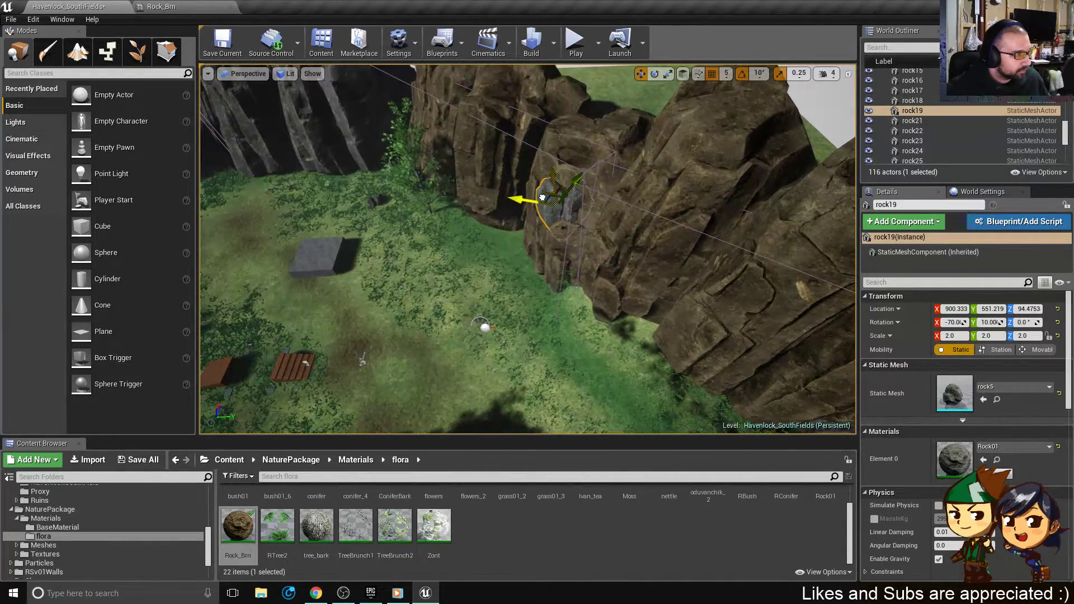
{"action": "left_click_drag", "start_coordinate": [540, 189], "coordinate": [350, 90]}
{"action": "right_click_drag", "start_coordinate": [349, 90], "coordinate": [230, 60]}
- Rotate rock19 to -90° in X and move it over to about X 2453, Z 361
{"action": "key", "text": "e"}
{"action": "left_click_drag", "start_coordinate": [754, 263], "coordinate": [752, 285]}
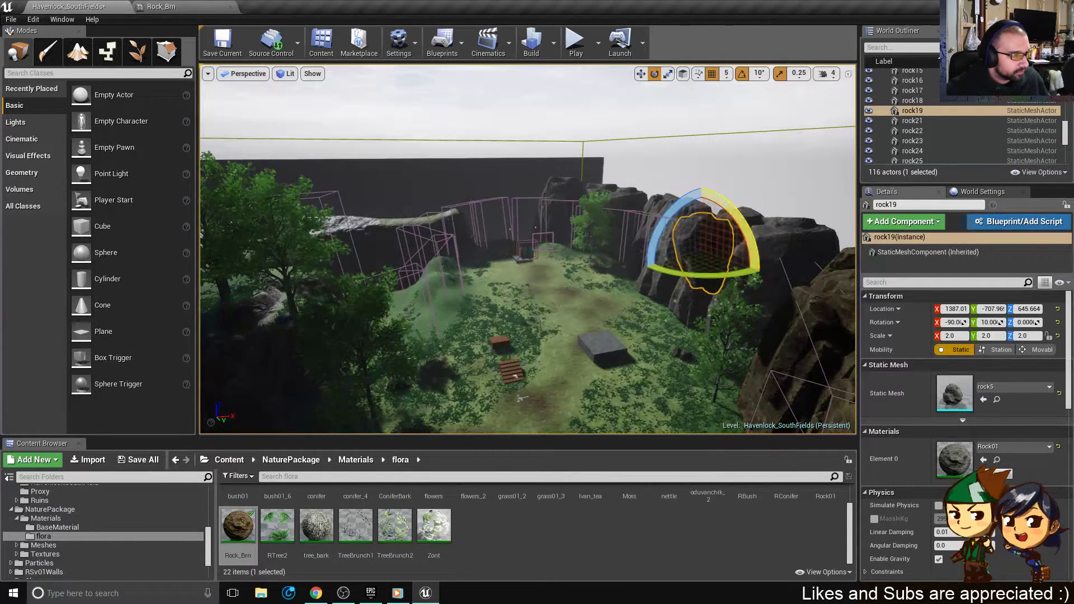
{"action": "key", "text": "w"}
{"action": "left_click_drag", "start_coordinate": [714, 234], "coordinate": [809, 255]}
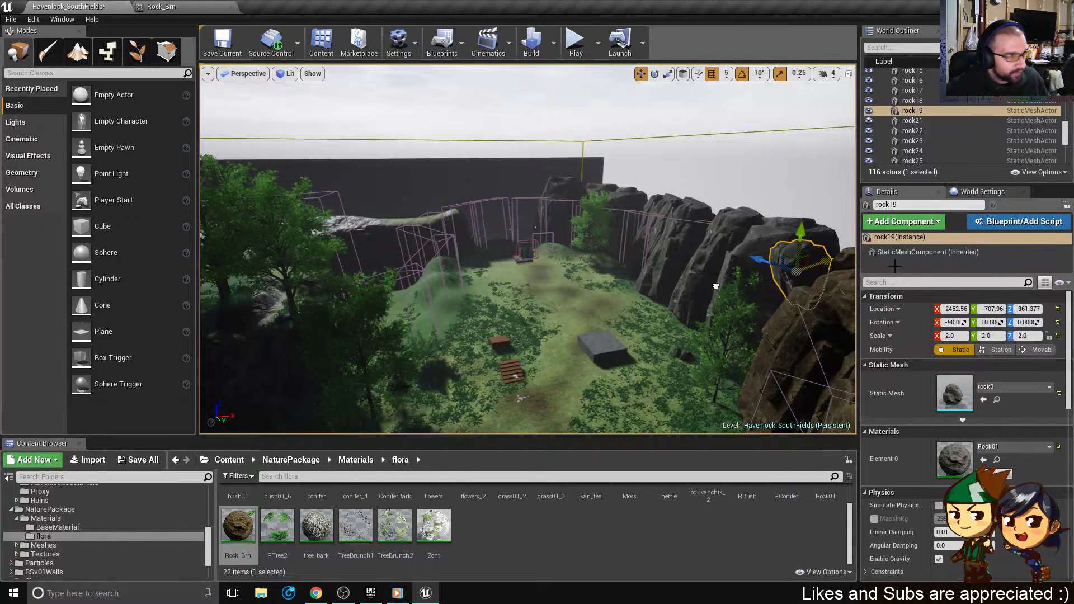
- Position rock19 over the gap between rock16 and rock21 at about X 2893, Y -973, Z 273
{"action": "left_click", "coordinate": [778, 296]}
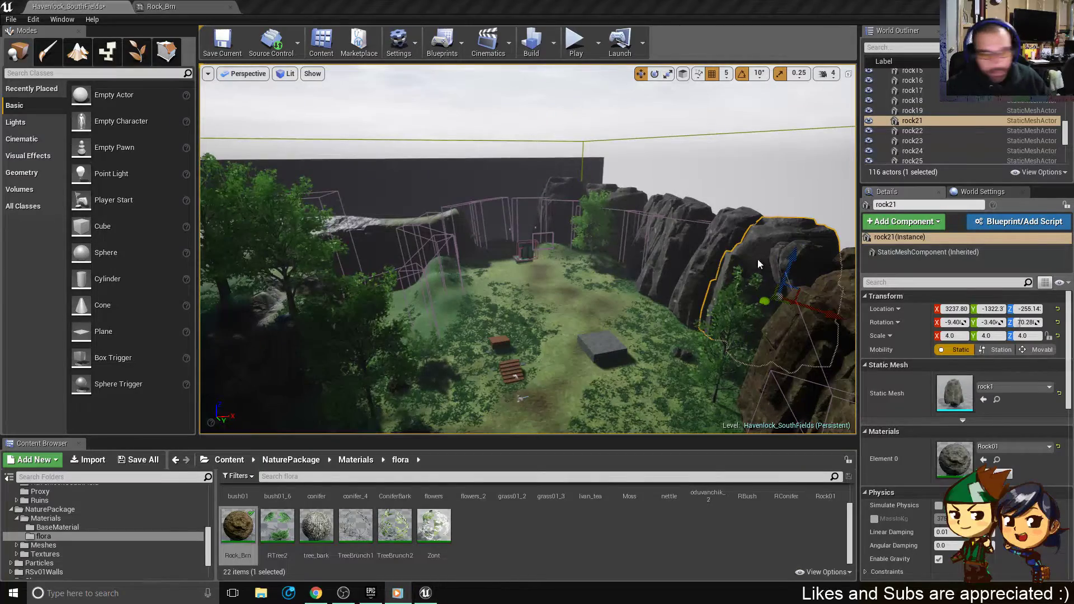
{"action": "left_click", "coordinate": [802, 258]}
{"action": "key", "text": "f"}
{"action": "left_click_drag", "start_coordinate": [802, 257], "coordinate": [929, 213], "text": "alt"}
{"action": "left_click_drag", "start_coordinate": [506, 223], "coordinate": [445, 246], "text": "alt"}
{"action": "scroll", "coordinate": [506, 224], "scroll_direction": "down", "scroll_amount": 5}
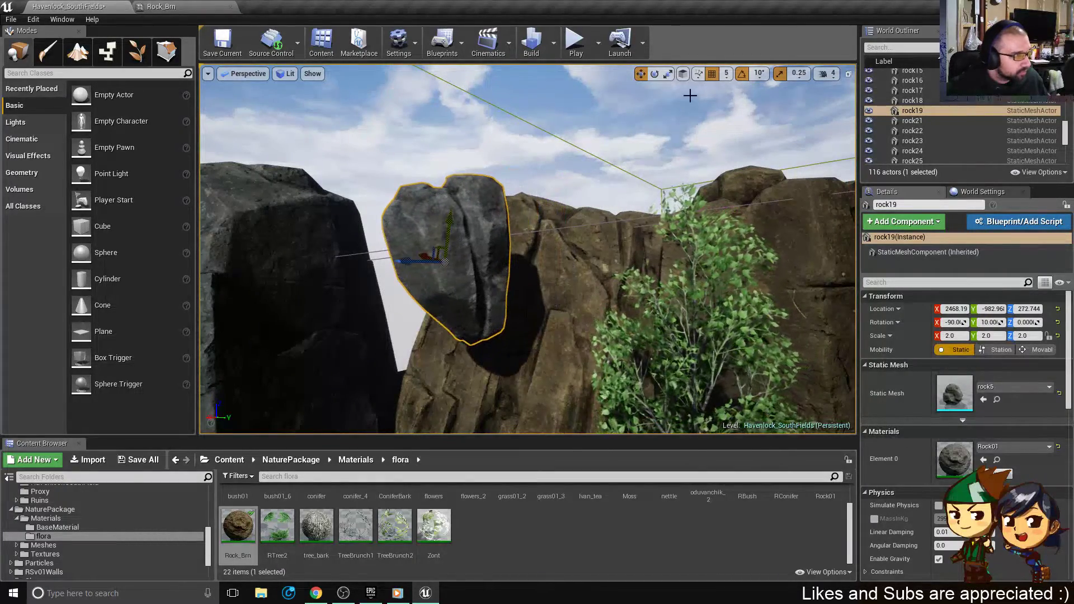
{"action": "left_click_drag", "start_coordinate": [632, 185], "coordinate": [635, 285], "text": "alt"}
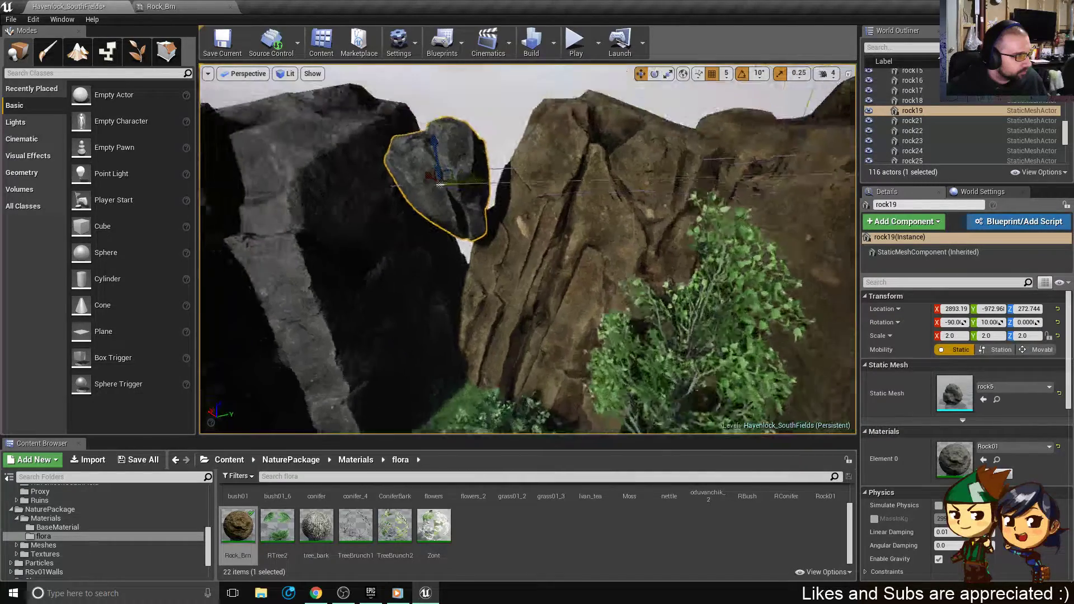
- Tilt rock19 to about -70° in X within the gap and switch the transform gizmo back to local coordinates
{"action": "left_click_drag", "start_coordinate": [448, 233], "coordinate": [436, 252], "text": "alt"}
{"action": "key", "text": "e"}
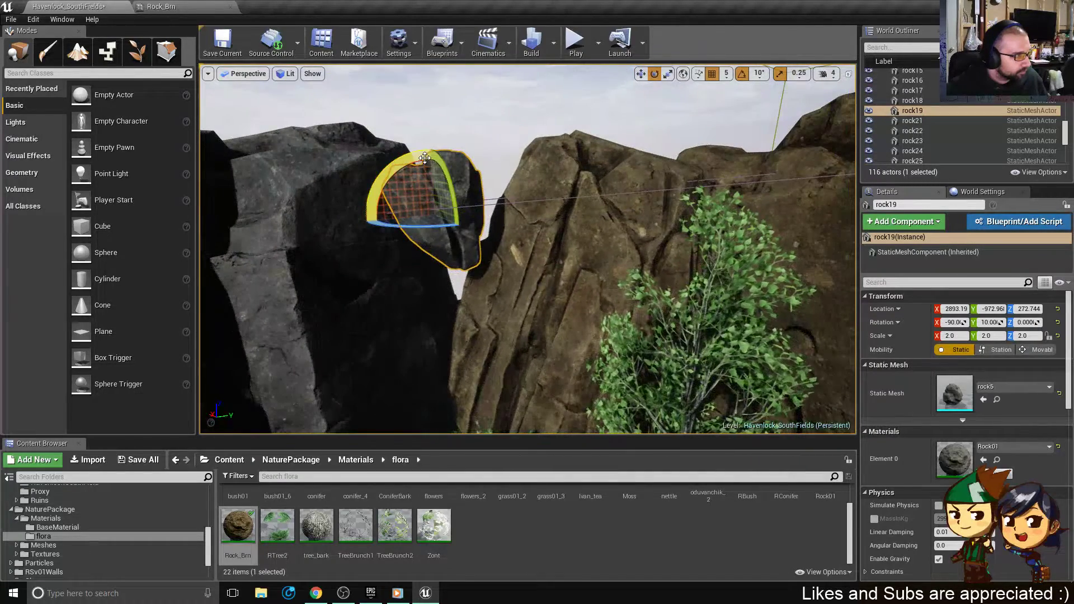
{"action": "left_click_drag", "start_coordinate": [387, 172], "coordinate": [411, 154]}
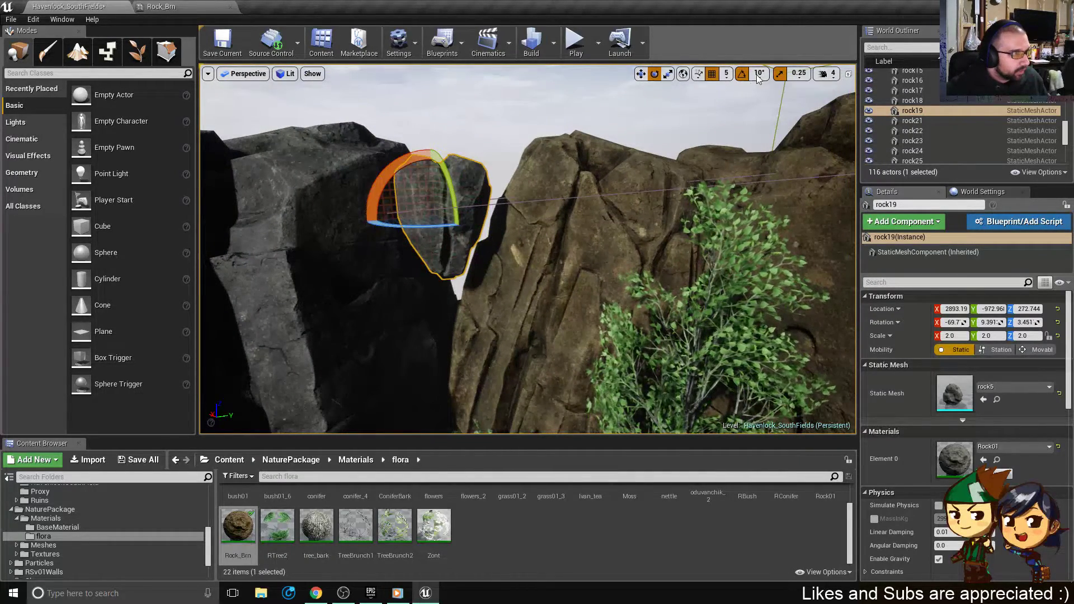
{"action": "left_click", "coordinate": [725, 74]}
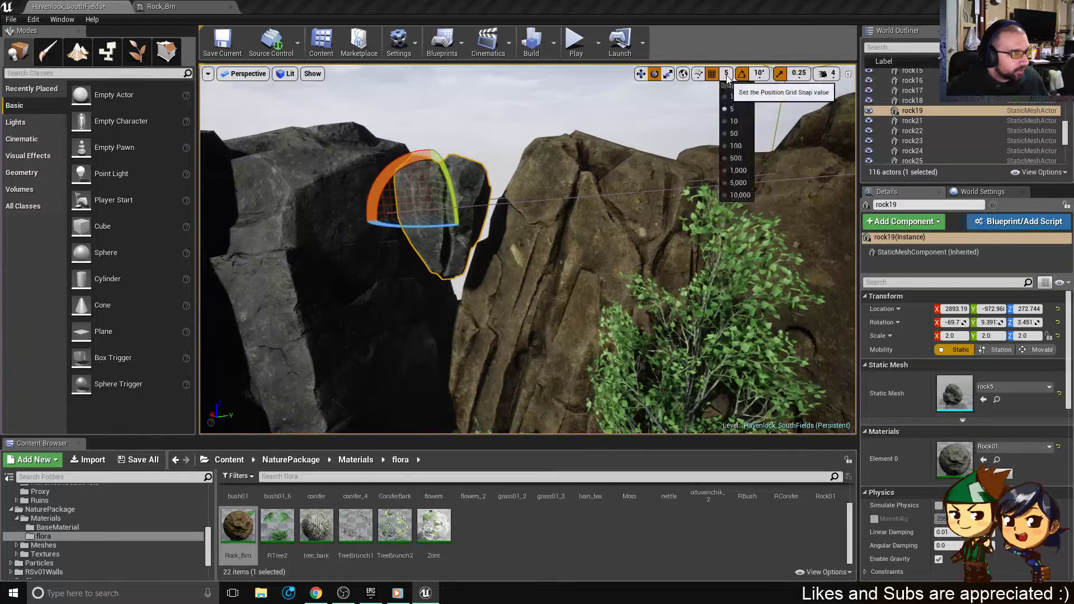
{"action": "left_click", "coordinate": [683, 74]}
{"action": "right_click_drag", "start_coordinate": [680, 163], "coordinate": [666, 162]}
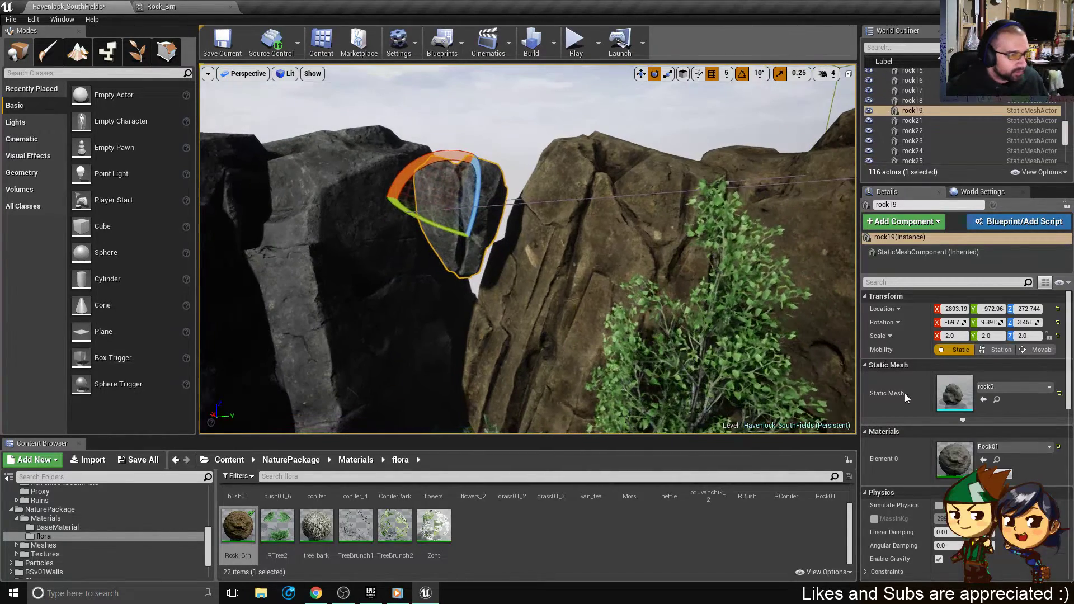
- Set rock19's uniform scale to 3
{"action": "left_click", "coordinate": [1029, 336]}
{"action": "type", "text": "3"}
{"action": "key", "text": "Return"}
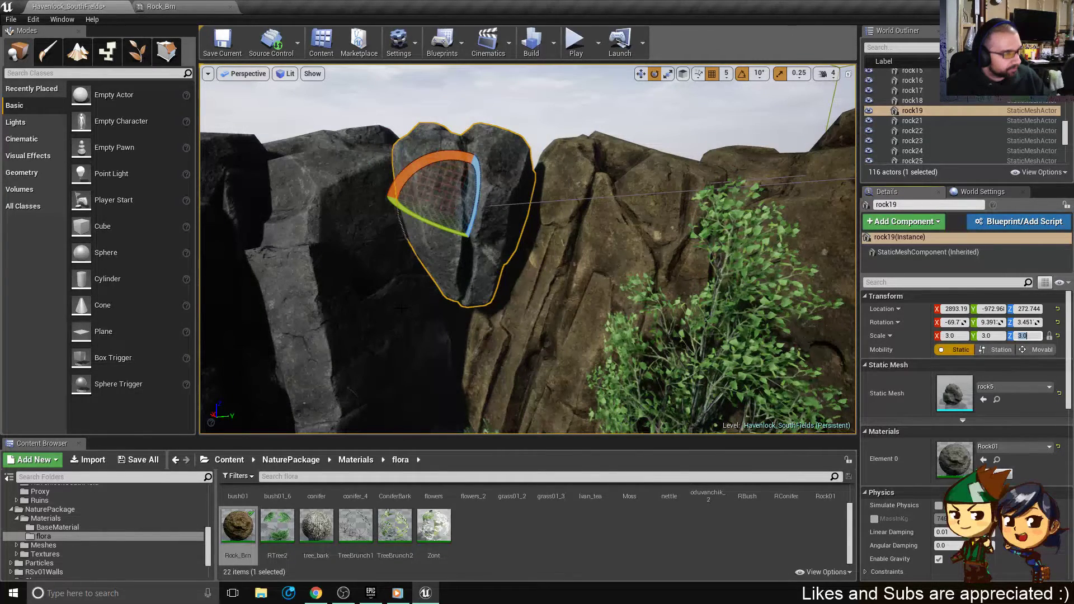
- Wedge the enlarged rock19 down into the gap at about X 3115, Y -867, Z 184
{"action": "right_click_drag", "start_coordinate": [398, 309], "coordinate": [335, 347]}
{"action": "key", "text": "w"}
{"action": "left_click_drag", "start_coordinate": [647, 149], "coordinate": [690, 140]}
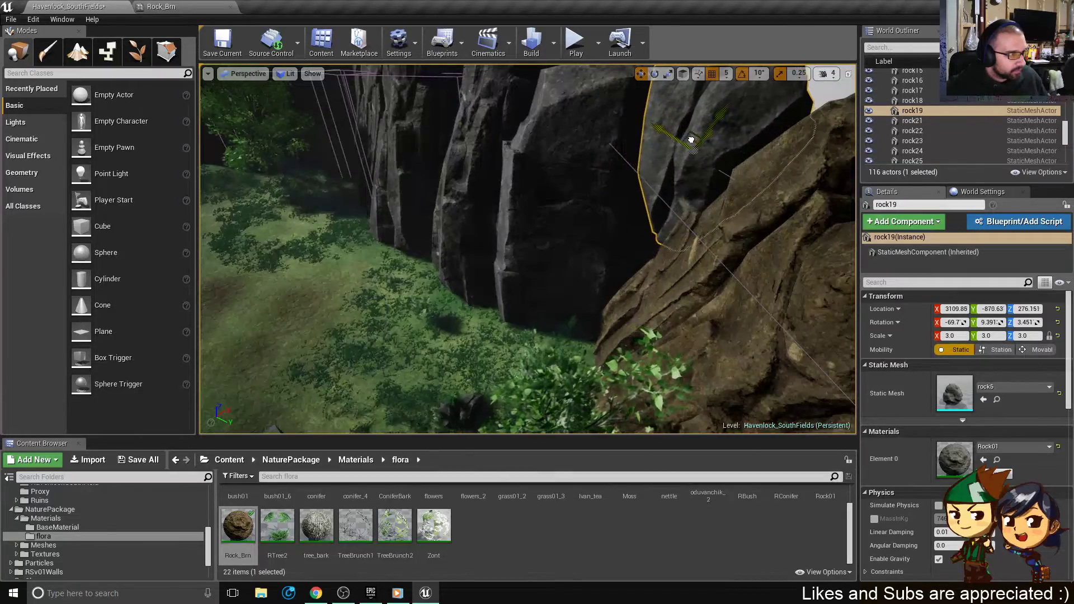
{"action": "right_click_drag", "start_coordinate": [690, 140], "coordinate": [750, 112]}
{"action": "right_click_drag", "start_coordinate": [602, 256], "coordinate": [655, 223]}
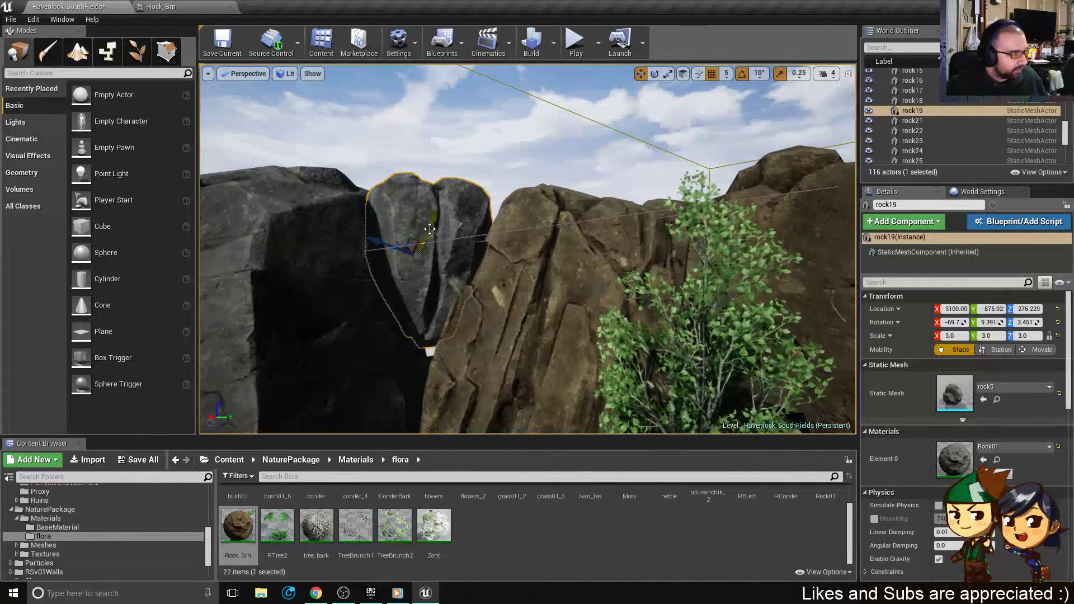
{"action": "left_click_drag", "start_coordinate": [435, 230], "coordinate": [409, 262]}
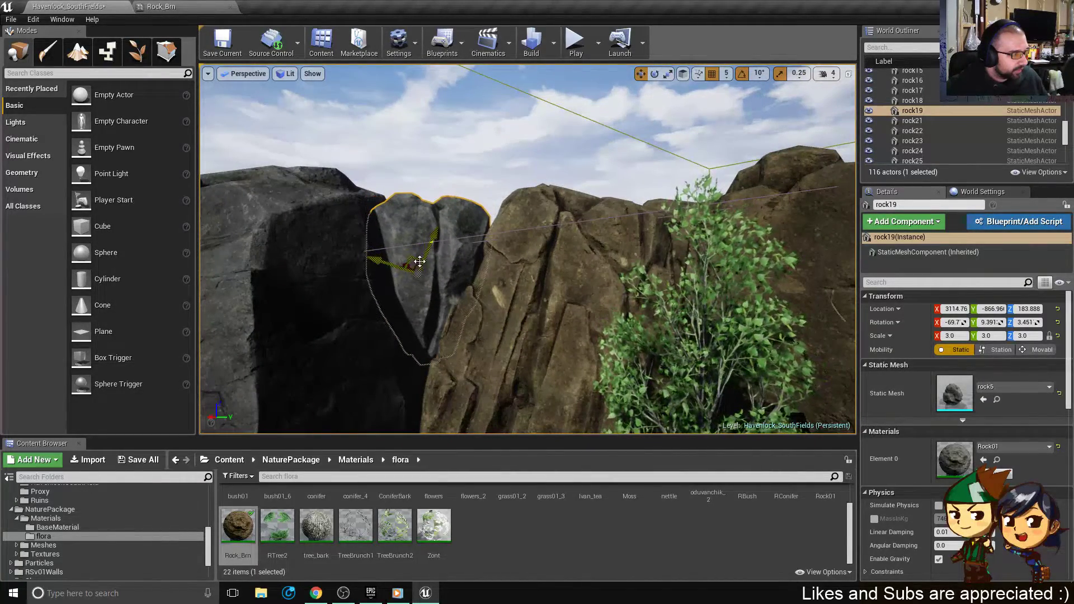
- Assign the Rock_Brn material to rock19 and to the tall gray boulder beside it, rock21
{"action": "left_click", "coordinate": [983, 460]}
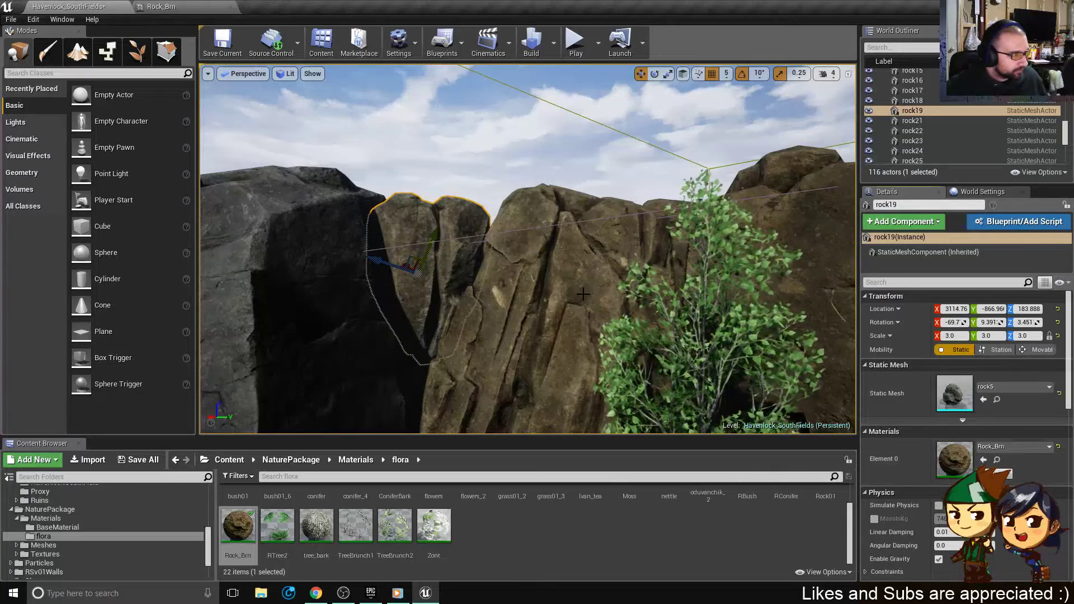
{"action": "right_click_drag", "start_coordinate": [559, 252], "coordinate": [512, 280]}
{"action": "key", "text": "s"}
{"action": "left_click", "coordinate": [560, 245]}
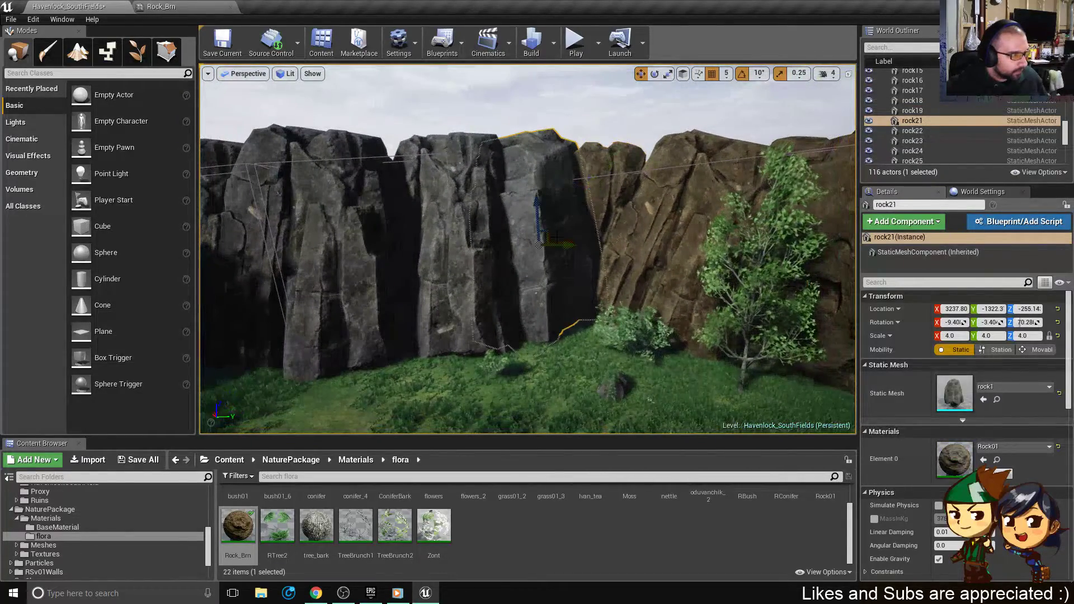
{"action": "left_click", "coordinate": [983, 460]}
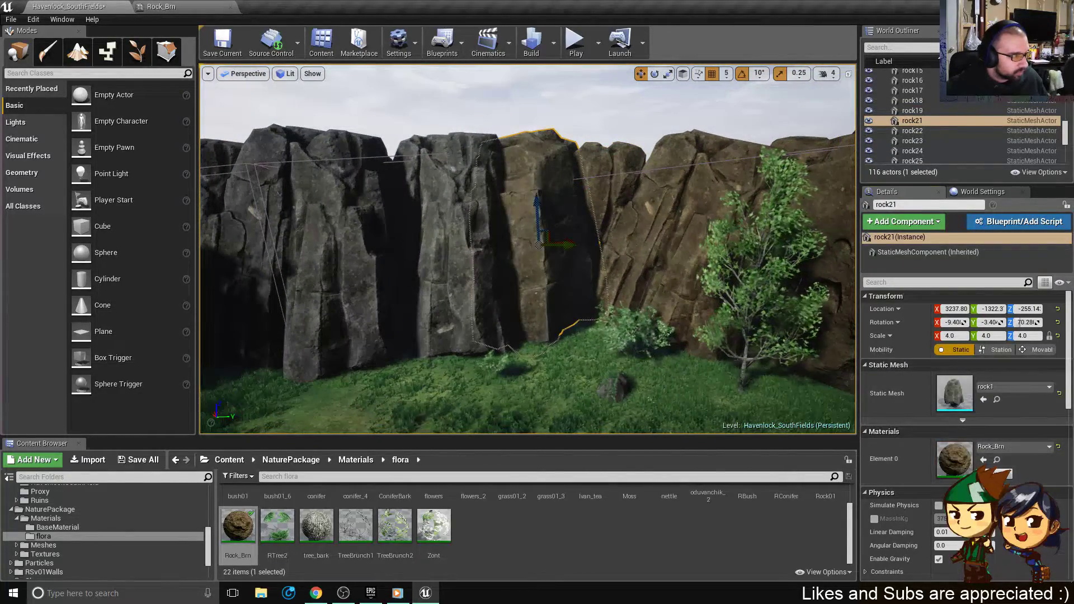
- Rotate rock22 to about -10° in Z and shift it to about X 3110, Y -2230, Z -304
{"action": "left_click", "coordinate": [449, 248]}
{"action": "right_click_drag", "start_coordinate": [656, 310], "coordinate": [666, 335]}
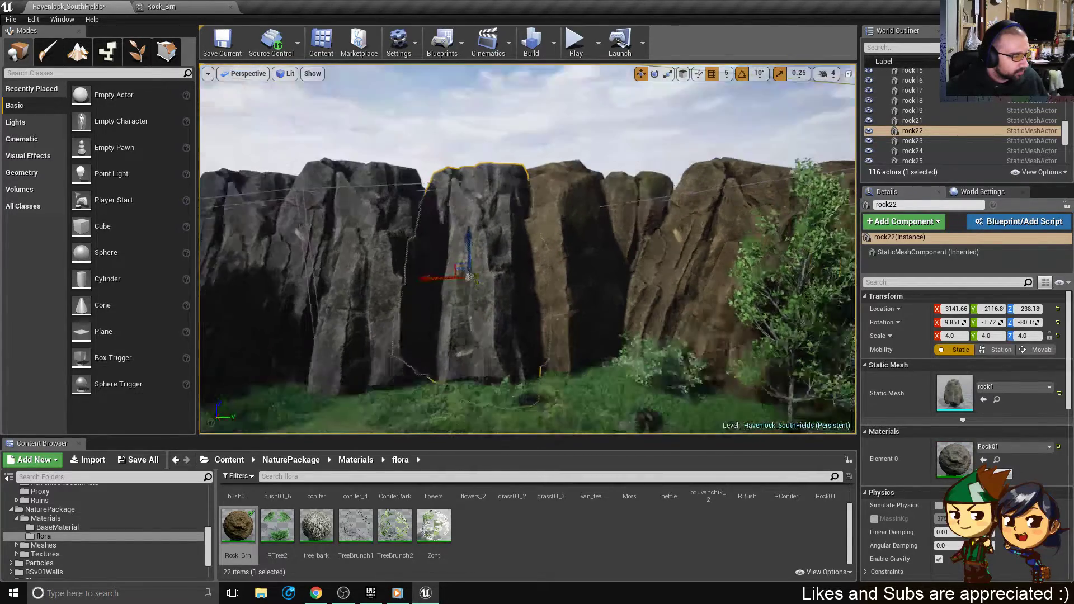
{"action": "key", "text": "e"}
{"action": "left_click_drag", "start_coordinate": [500, 260], "coordinate": [551, 262]}
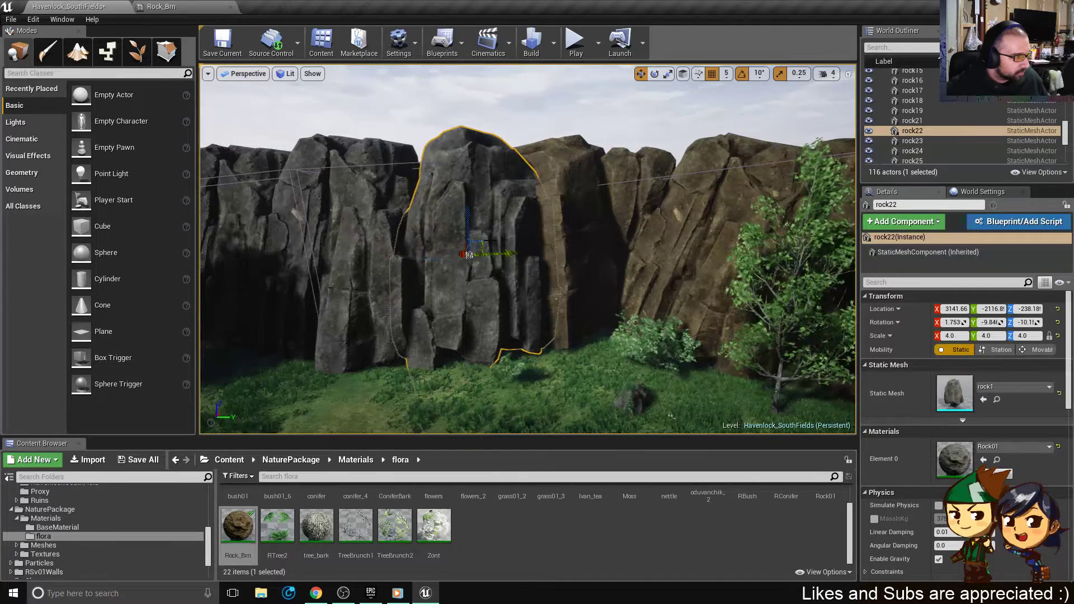
{"action": "left_click_drag", "start_coordinate": [479, 241], "coordinate": [461, 251]}
{"action": "right_click_drag", "start_coordinate": [562, 179], "coordinate": [537, 216]}
- Assign the Rock_Brn material to rock22 and the next gray boulder in the row, rock23
{"action": "left_click", "coordinate": [983, 460]}
{"action": "right_click_drag", "start_coordinate": [545, 280], "coordinate": [545, 326]}
{"action": "key", "text": "w"}
{"action": "left_click_drag", "start_coordinate": [515, 314], "coordinate": [485, 314], "text": "alt"}
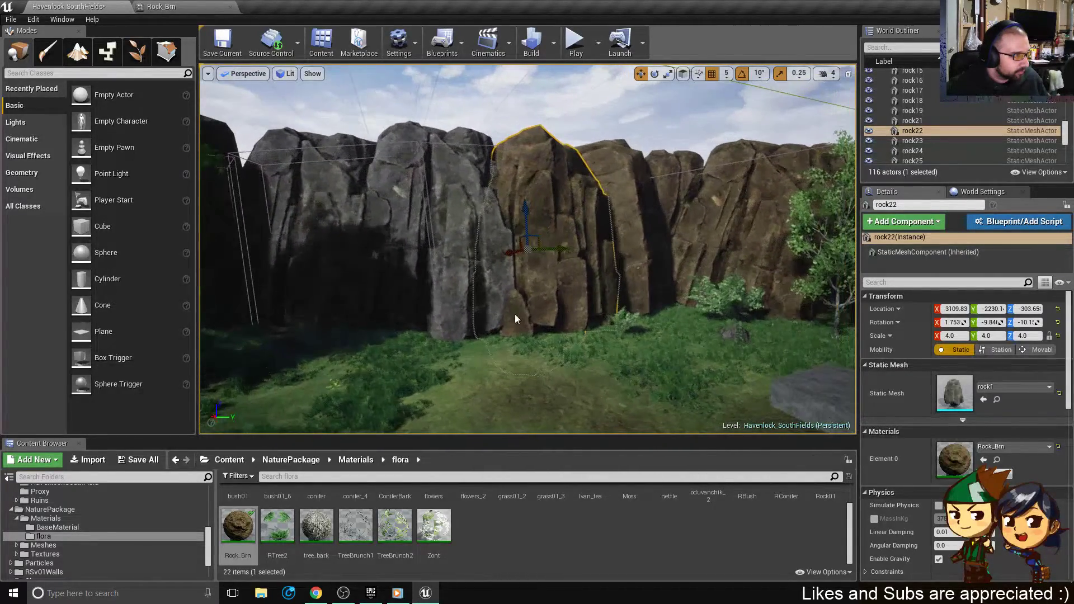
{"action": "left_click", "coordinate": [418, 267]}
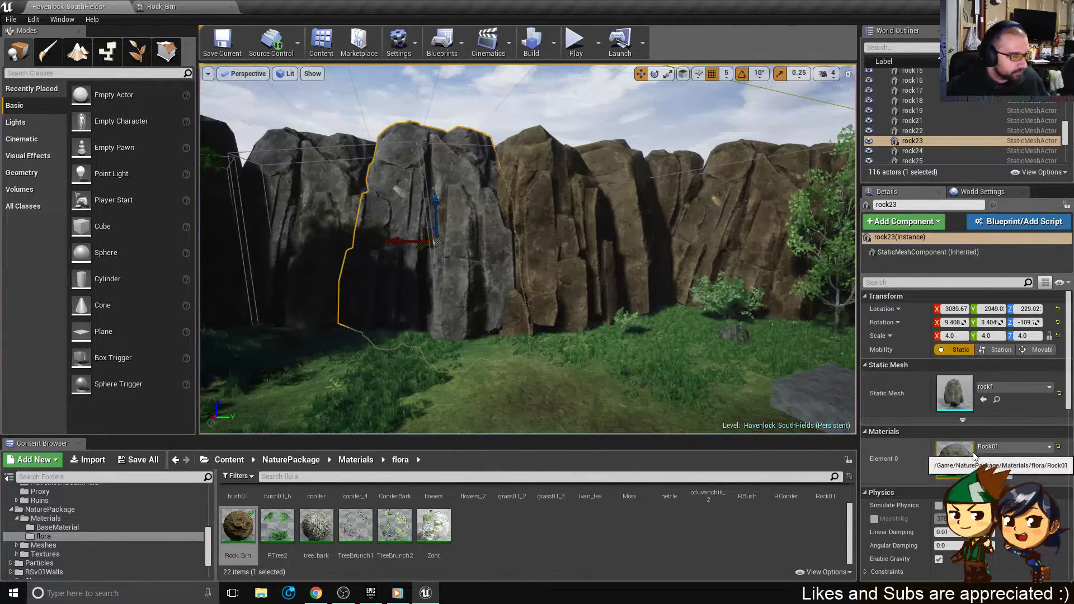
- Turn rock24 to about 160° in Z and push it back from the field, closing the cliff line beside rock23
{"action": "left_click", "coordinate": [309, 241]}
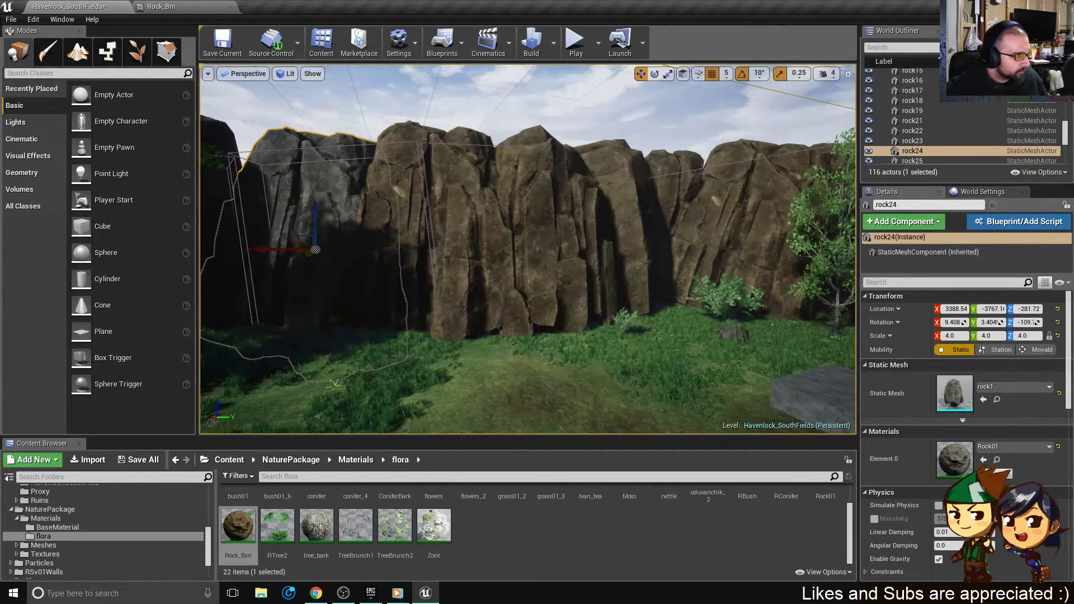
{"action": "mouse_move", "coordinate": [381, 228]}
{"action": "left_mouse_down", "text": "alt"}
{"action": "mouse_move", "coordinate": [404, 232]}
{"action": "mouse_move", "coordinate": [400, 274]}
{"action": "mouse_move", "coordinate": [363, 232]}
{"action": "left_mouse_up", "text": "alt"}
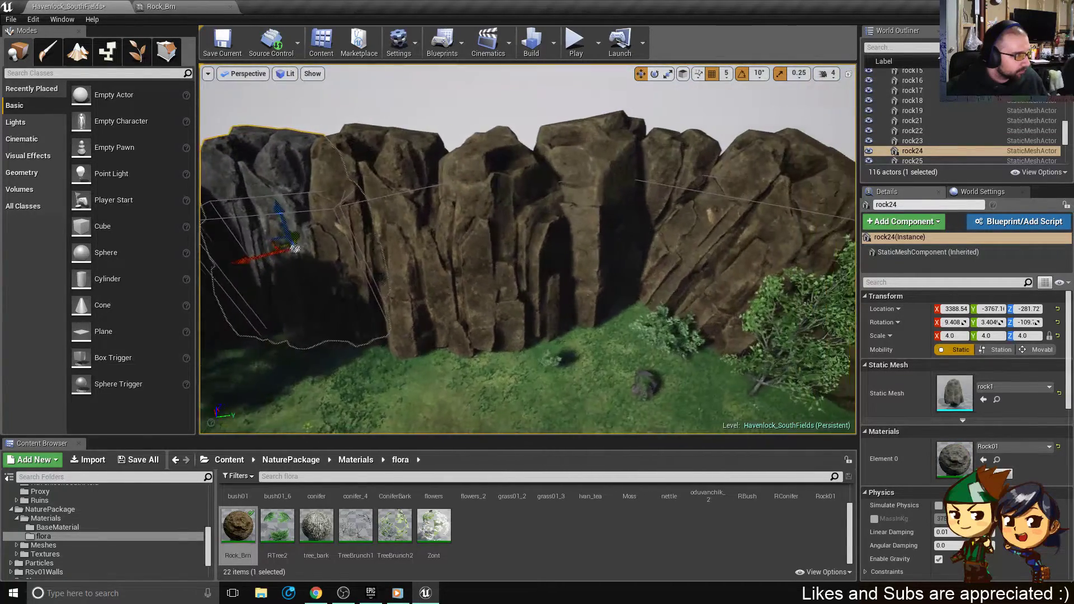
{"action": "right_click_drag", "start_coordinate": [380, 229], "coordinate": [364, 230]}
{"action": "left_click_drag", "start_coordinate": [381, 233], "coordinate": [411, 291], "text": "alt"}
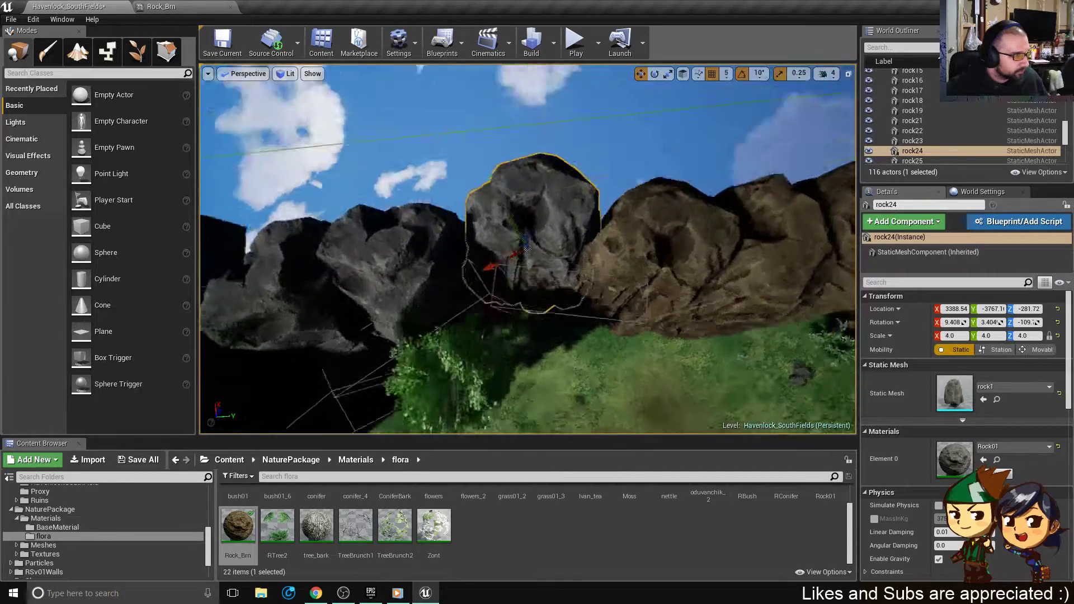
{"action": "right_click_drag", "start_coordinate": [381, 228], "coordinate": [381, 228]}
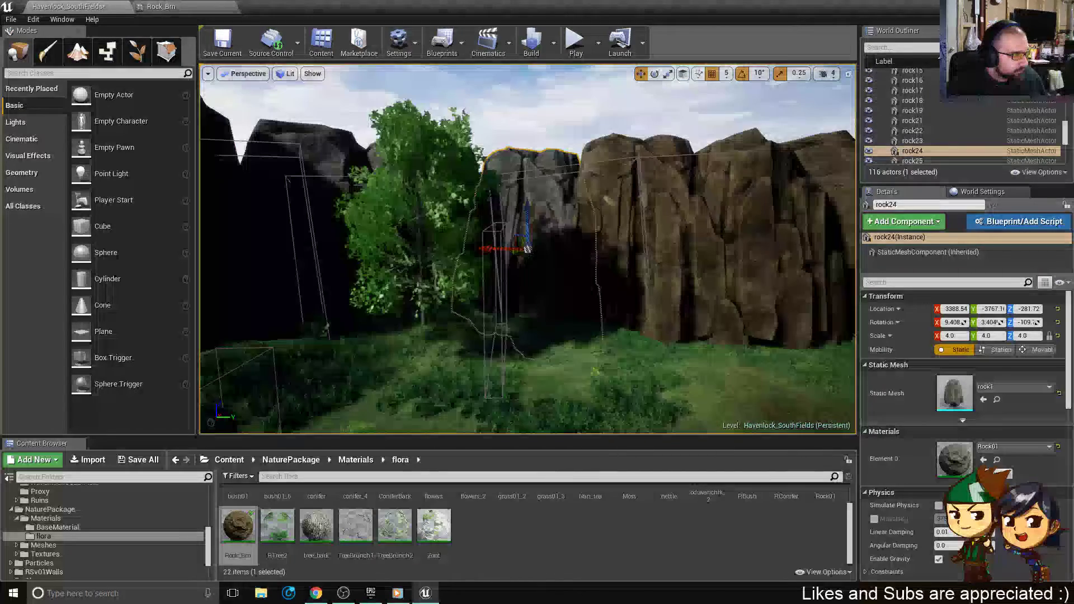
{"action": "key", "text": "e"}
{"action": "left_click_drag", "start_coordinate": [504, 254], "coordinate": [528, 318]}
{"action": "left_click_drag", "start_coordinate": [527, 318], "coordinate": [537, 420], "text": "alt"}
{"action": "key", "text": "w"}
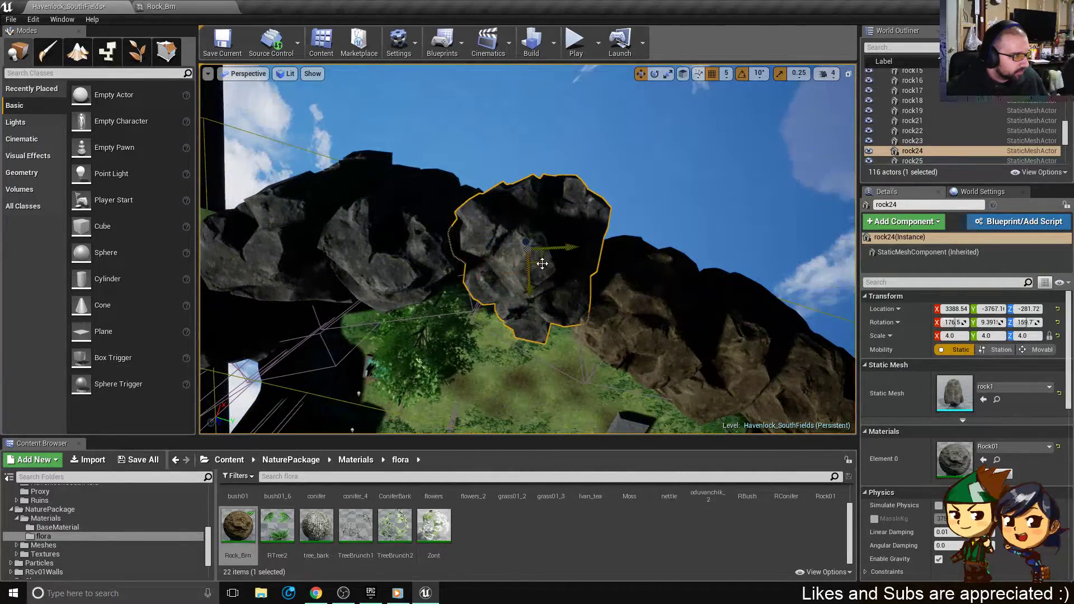
{"action": "left_click_drag", "start_coordinate": [542, 263], "coordinate": [540, 184]}
{"action": "right_click_drag", "start_coordinate": [540, 185], "coordinate": [501, 115]}
- Set the Time Of Day of the Ultra_Dynamic_Sky_BP actor to about 1152
{"action": "left_click", "coordinate": [471, 124]}
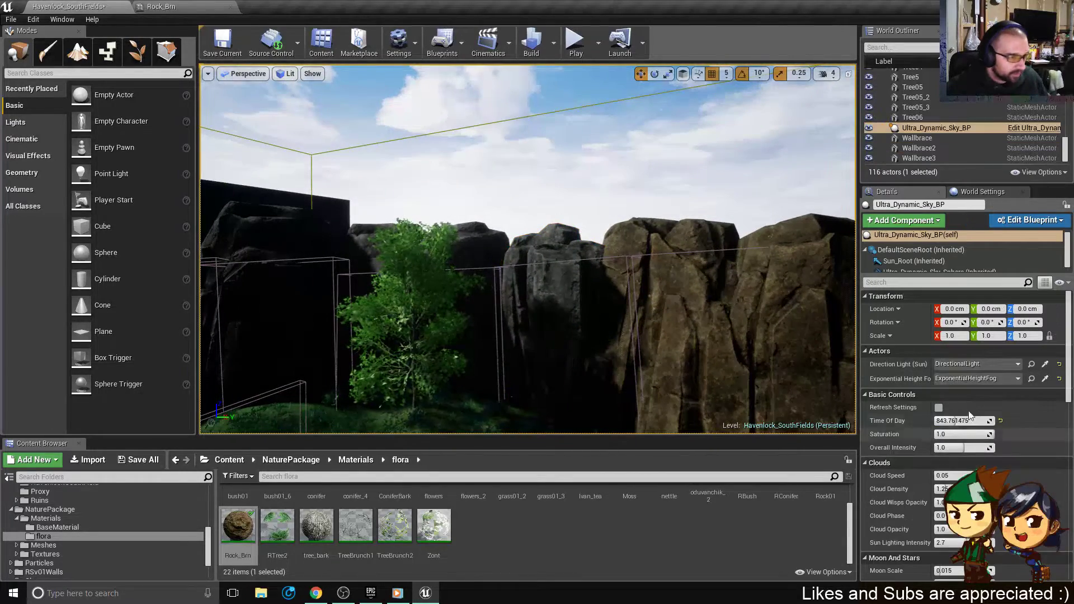
{"action": "mouse_move", "coordinate": [958, 421]}
{"action": "left_mouse_down"}
{"action": "mouse_move", "coordinate": [943, 421]}
{"action": "mouse_move", "coordinate": [964, 421]}
{"action": "left_mouse_up"}
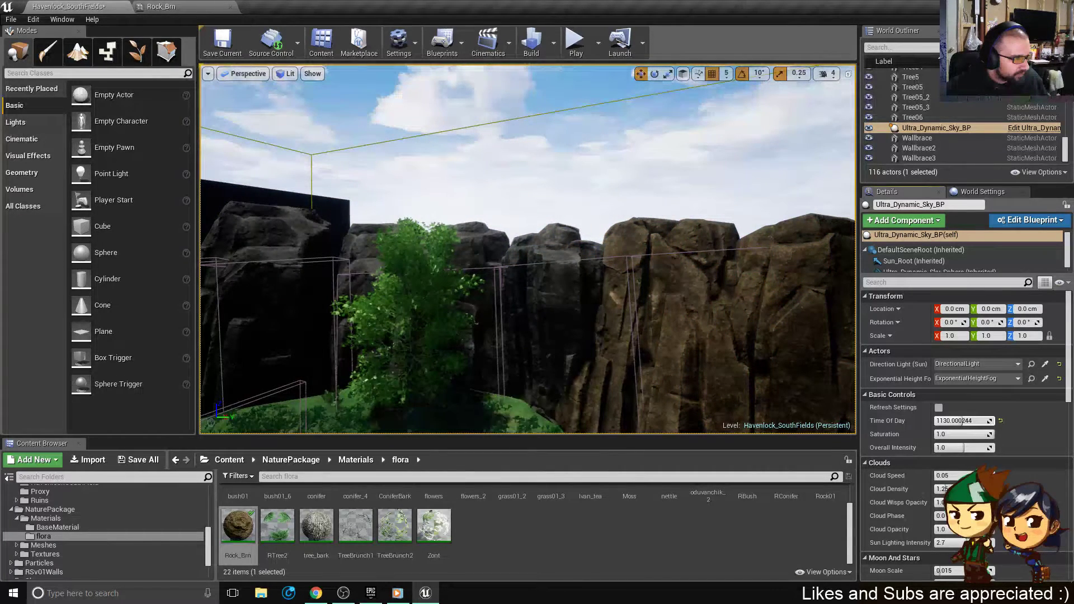
{"action": "right_click_drag", "start_coordinate": [527, 249], "coordinate": [425, 280]}
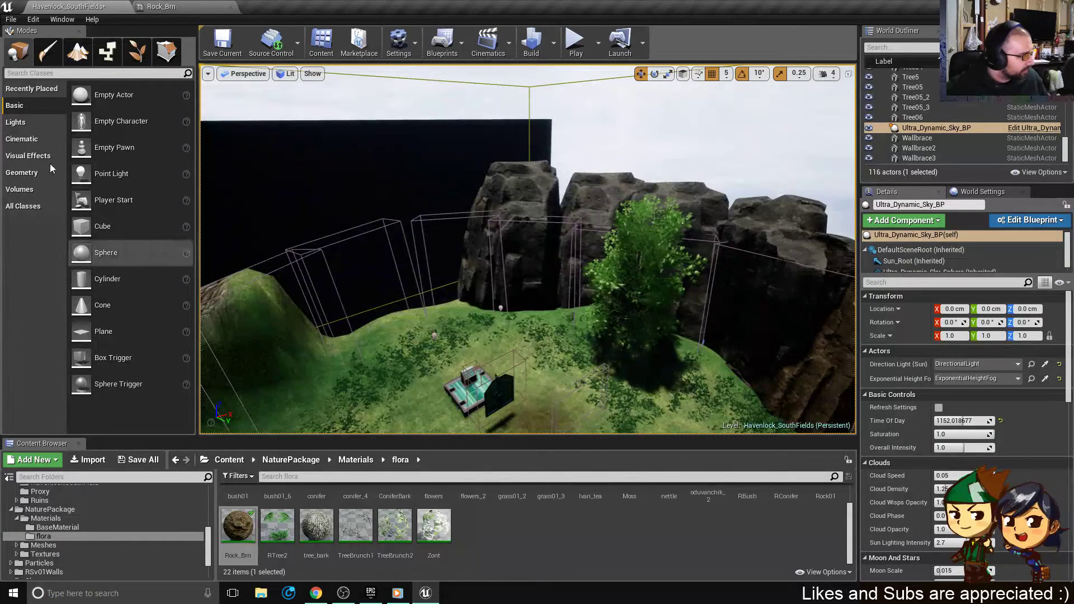
- Place a point light near the dark cliff by the tree, with Intensity about 18726 and Attenuation Radius 3568
{"action": "left_click", "coordinate": [22, 122]}
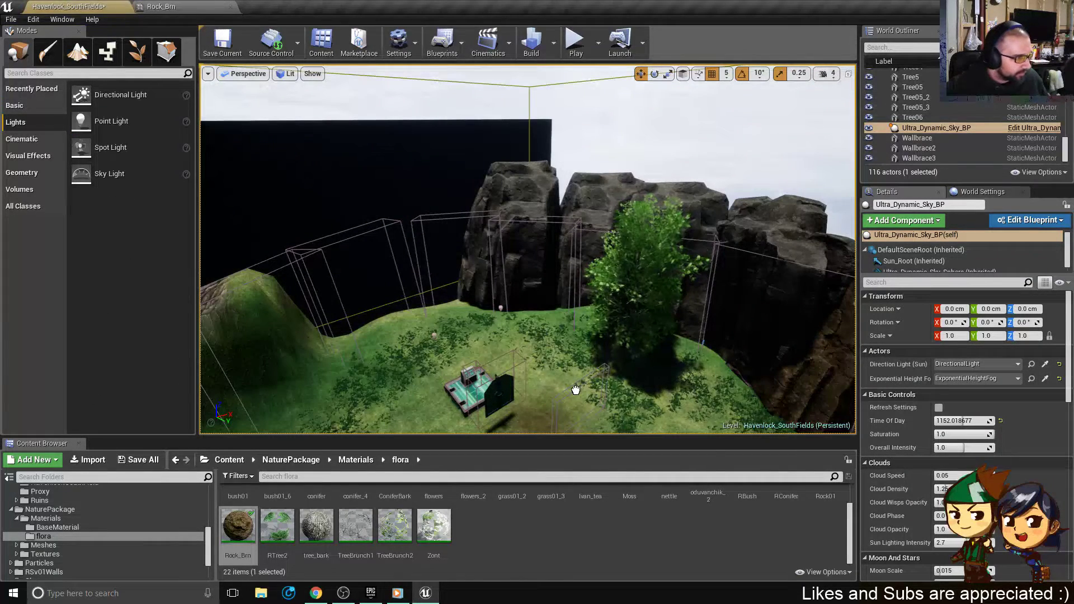
{"action": "left_click_drag", "start_coordinate": [646, 318], "coordinate": [721, 232]}
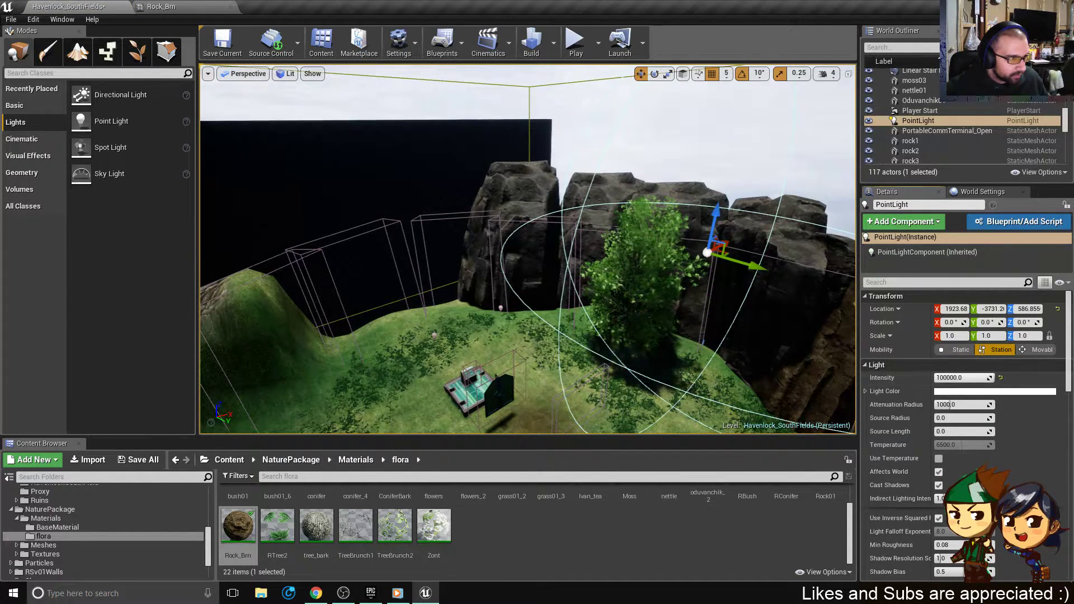
{"action": "left_click_drag", "start_coordinate": [958, 405], "coordinate": [940, 405]}
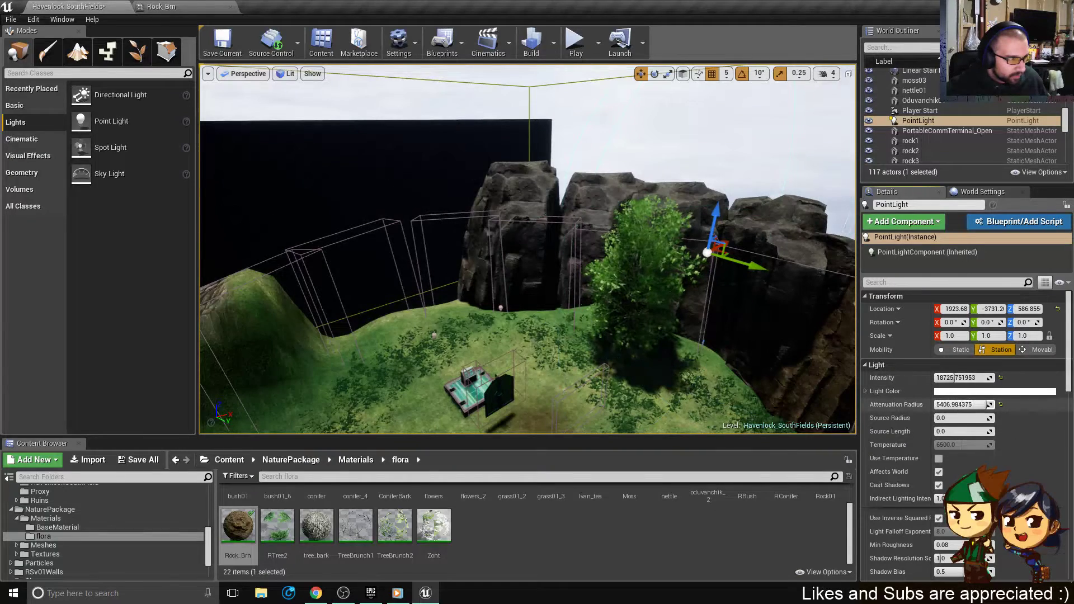
- Move the point light close to the cliff rocks behind the tree, to about X 2529, Y -3796, Z 197
{"action": "key", "text": "f"}
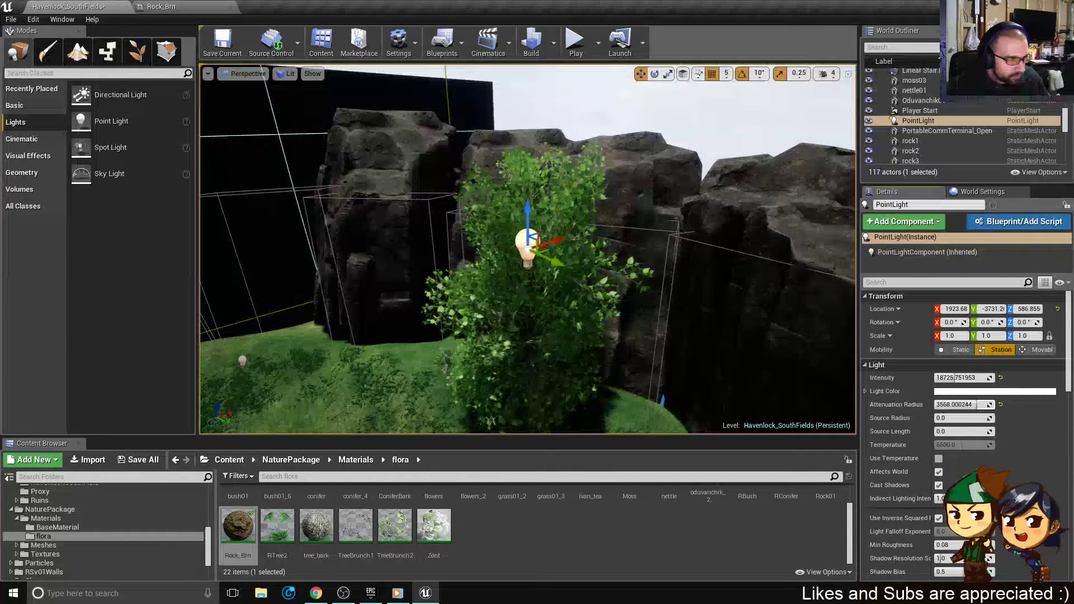
{"action": "left_click_drag", "start_coordinate": [540, 241], "coordinate": [565, 230], "text": "alt"}
{"action": "left_click_drag", "start_coordinate": [542, 241], "coordinate": [573, 270]}
{"action": "right_click_drag", "start_coordinate": [528, 249], "coordinate": [531, 305]}
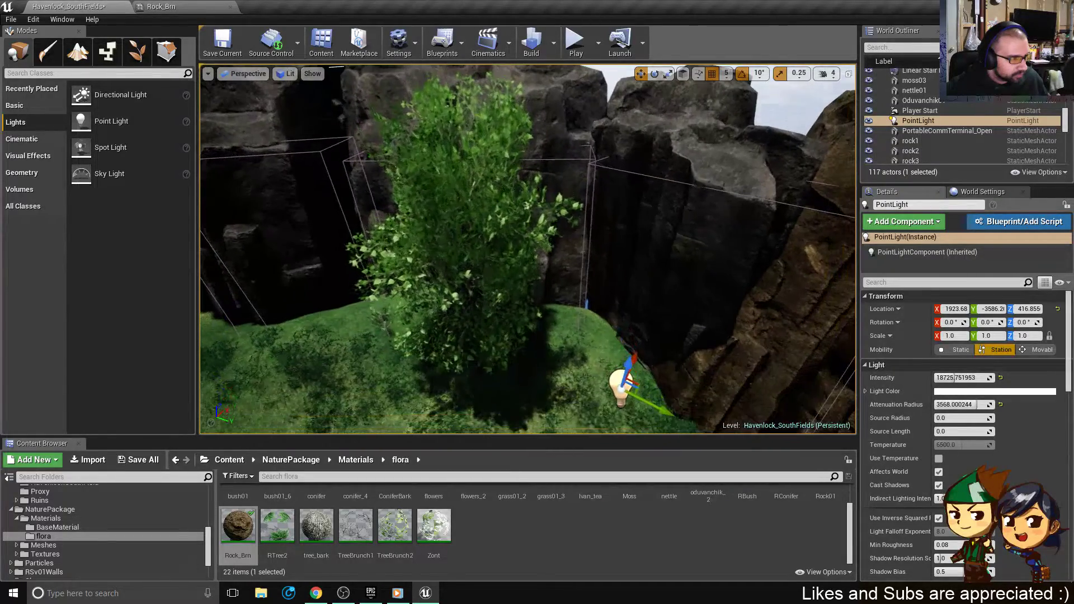
{"action": "left_click_drag", "start_coordinate": [636, 383], "coordinate": [679, 190]}
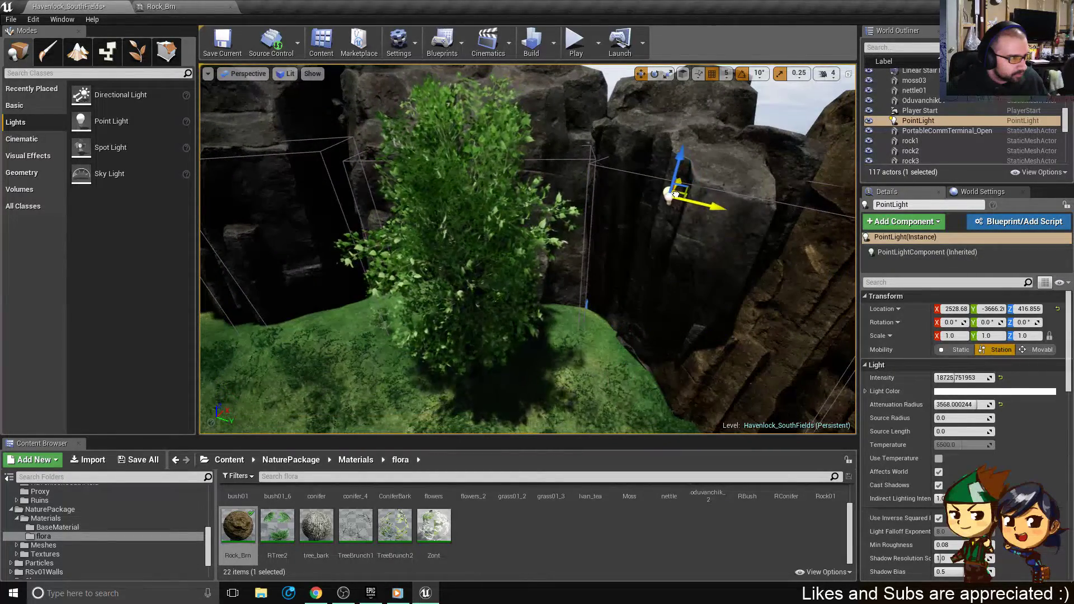
{"action": "right_click_drag", "start_coordinate": [678, 191], "coordinate": [667, 168]}
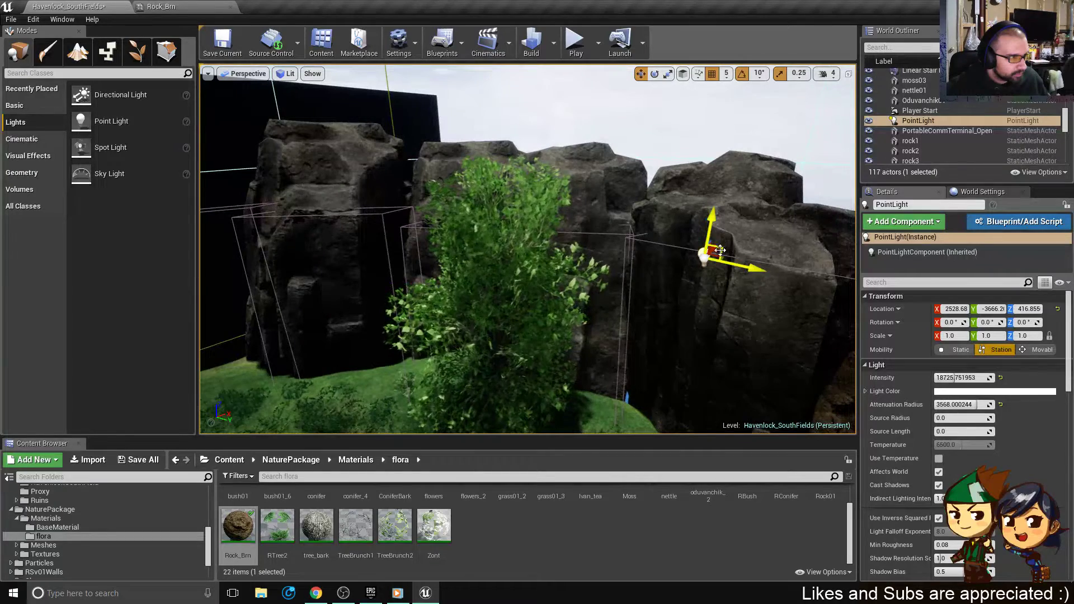
{"action": "left_click_drag", "start_coordinate": [720, 250], "coordinate": [656, 306]}
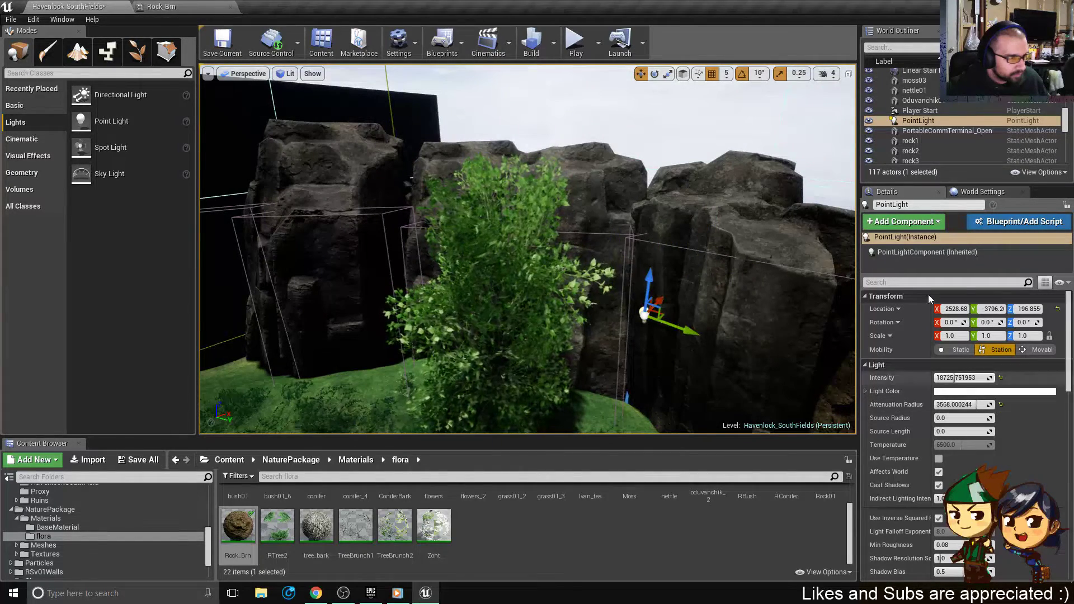
- Raise the point light's Intensity to about 90422 and Attenuation Radius to about 9023, and shift it to about X 2184, Y -3746
{"action": "left_click", "coordinate": [939, 472]}
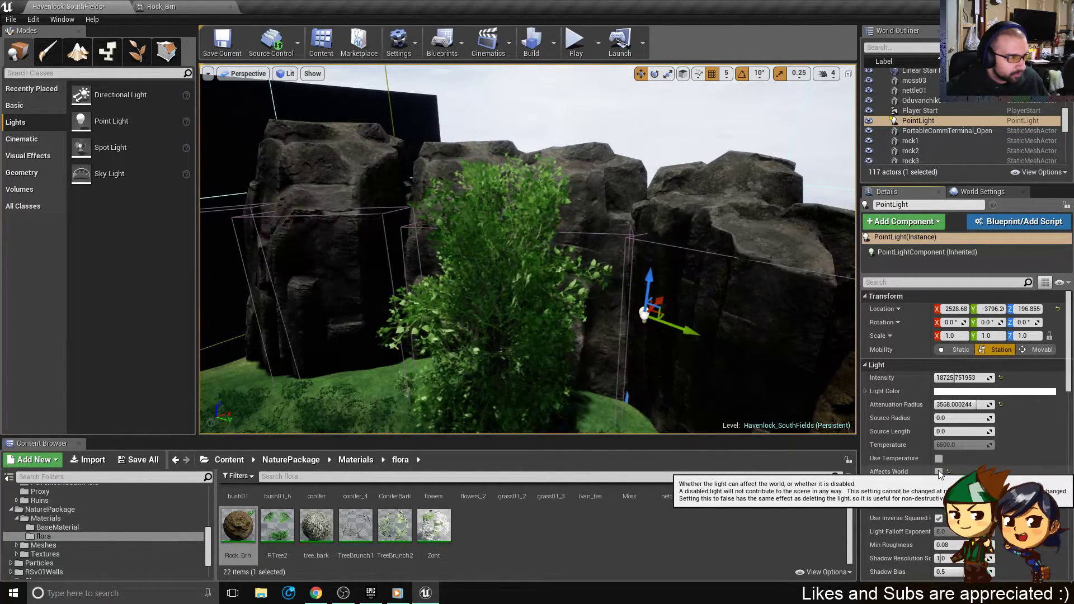
{"action": "left_click", "coordinate": [939, 471]}
{"action": "left_click_drag", "start_coordinate": [962, 377], "coordinate": [989, 378]}
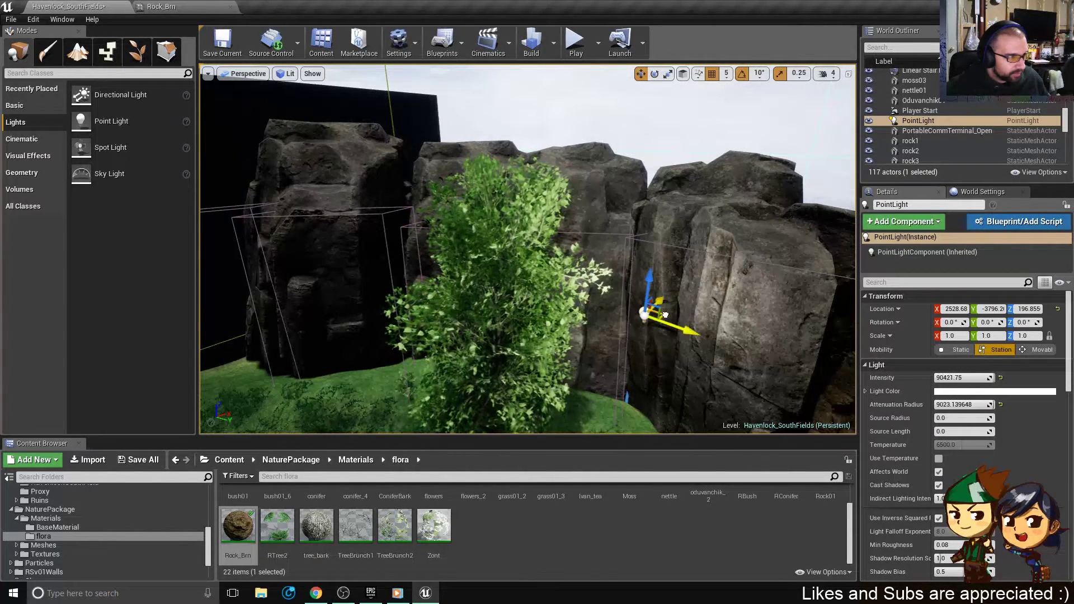
{"action": "left_click_drag", "start_coordinate": [661, 314], "coordinate": [630, 384]}
{"action": "right_click_drag", "start_coordinate": [636, 326], "coordinate": [733, 327]}
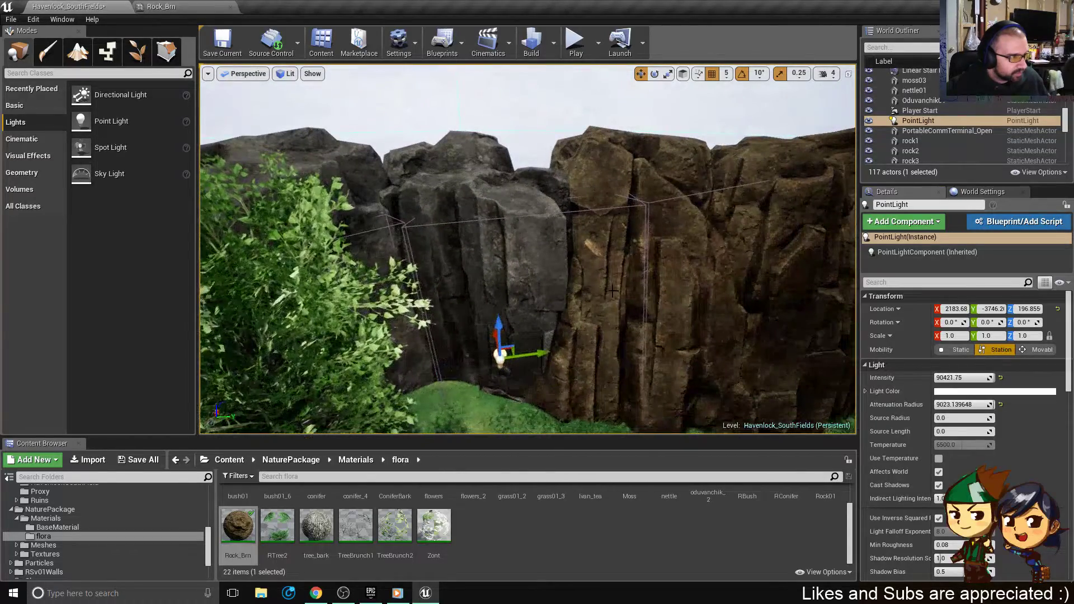
- Raise rock24 and shift it to about X 3372, Y -3682, Z 214
{"action": "left_click", "coordinate": [641, 351]}
{"action": "right_click_drag", "start_coordinate": [593, 369], "coordinate": [543, 303]}
{"action": "key", "text": "e"}
{"action": "key", "text": "w"}
{"action": "left_click_drag", "start_coordinate": [523, 285], "coordinate": [526, 228]}
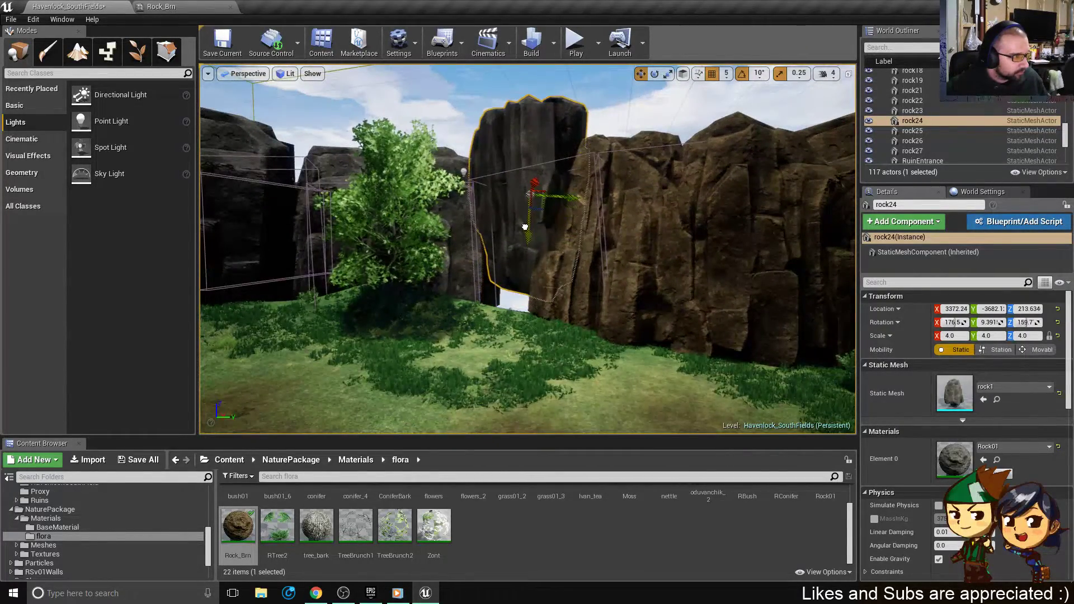
{"action": "right_click_drag", "start_coordinate": [542, 231], "coordinate": [555, 201]}
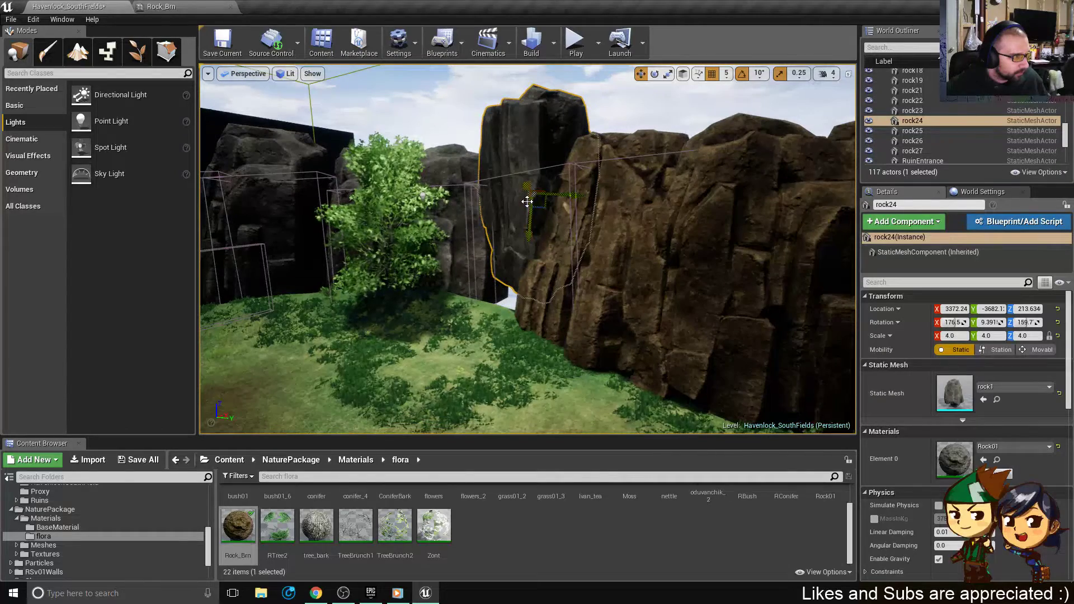
- Duplicate rock24, place the copy at about X 3090, Y -3827, Z 20, and delete the original
{"action": "mouse_move", "coordinate": [527, 202]}
{"action": "left_mouse_down"}
{"action": "mouse_move", "coordinate": [517, 219]}
{"action": "mouse_move", "coordinate": [540, 210]}
{"action": "left_mouse_up"}
{"action": "right_click_drag", "start_coordinate": [571, 327], "coordinate": [616, 230]}
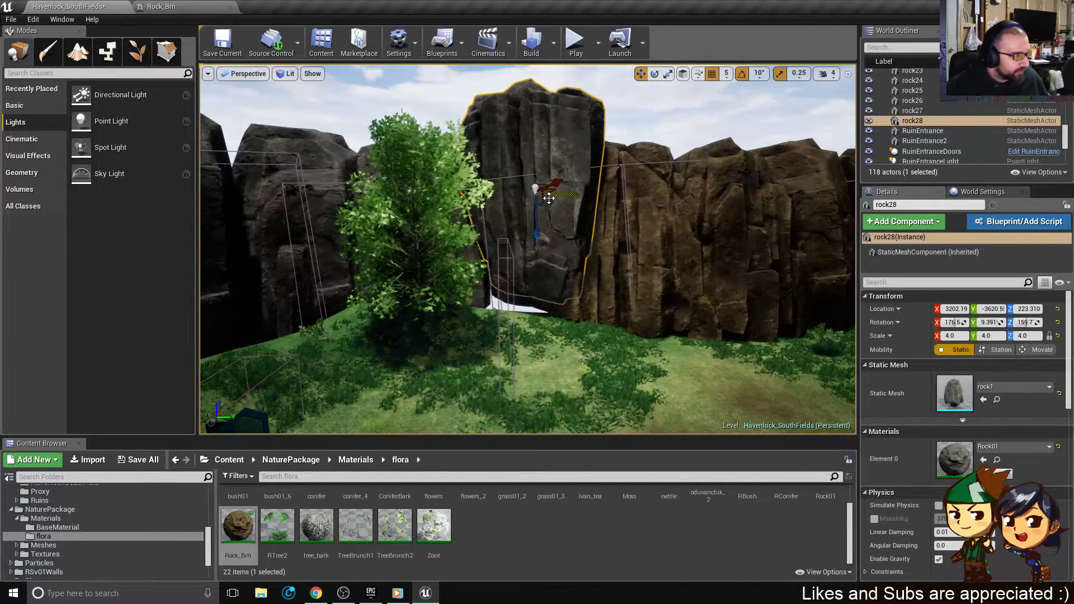
{"action": "left_click_drag", "start_coordinate": [548, 204], "coordinate": [526, 231]}
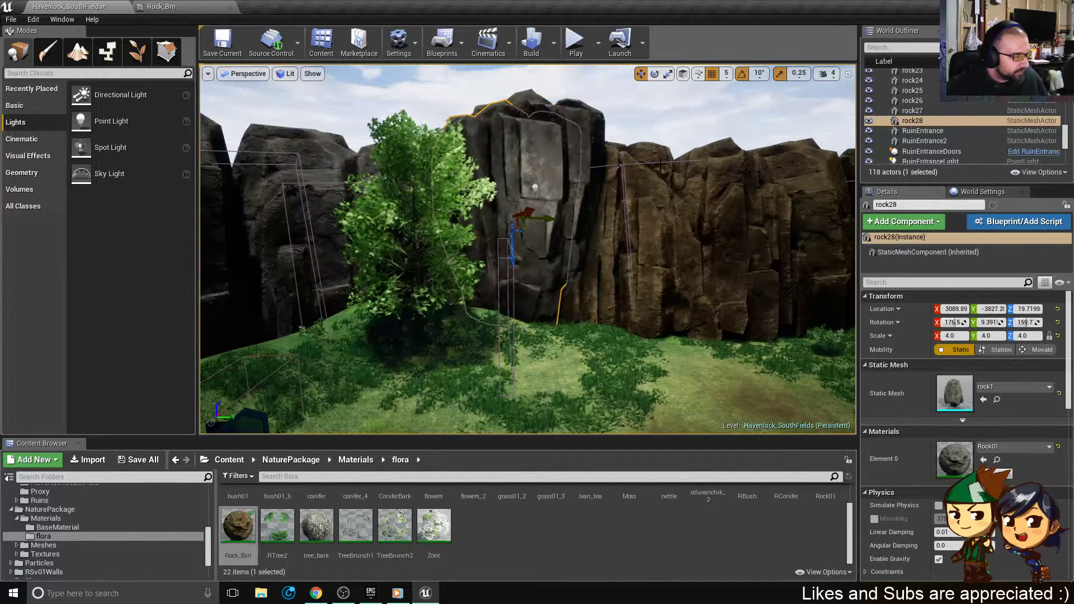
{"action": "right_click_drag", "start_coordinate": [538, 227], "coordinate": [646, 144]}
{"action": "left_click", "coordinate": [530, 119]}
{"action": "key", "text": "Delete"}
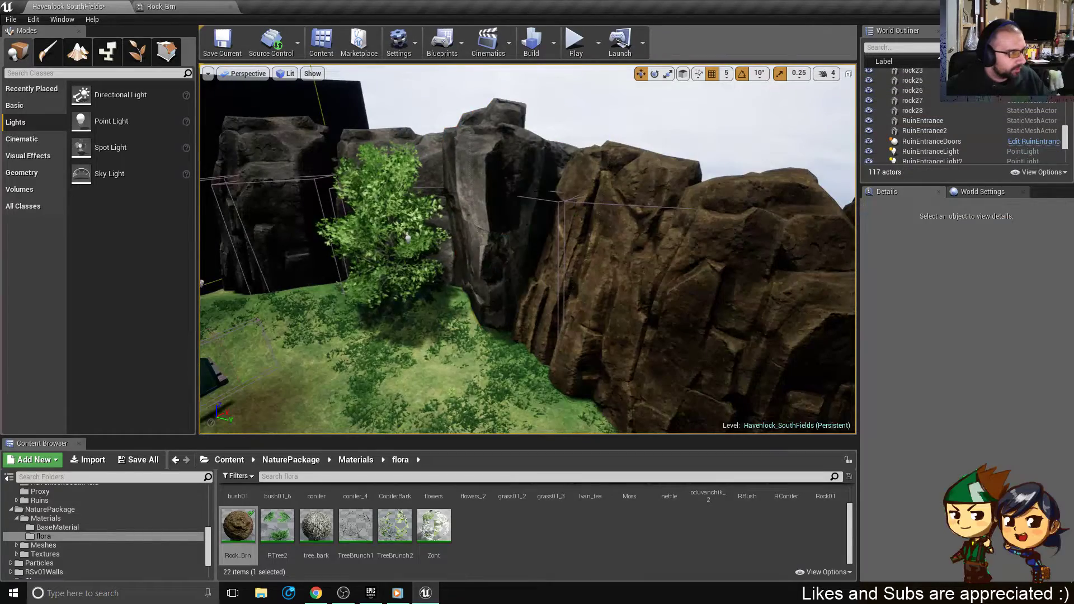
- Assign the Rock_Brn material to the copied rock between the tree and the brown cliff
{"action": "left_click", "coordinate": [529, 159]}
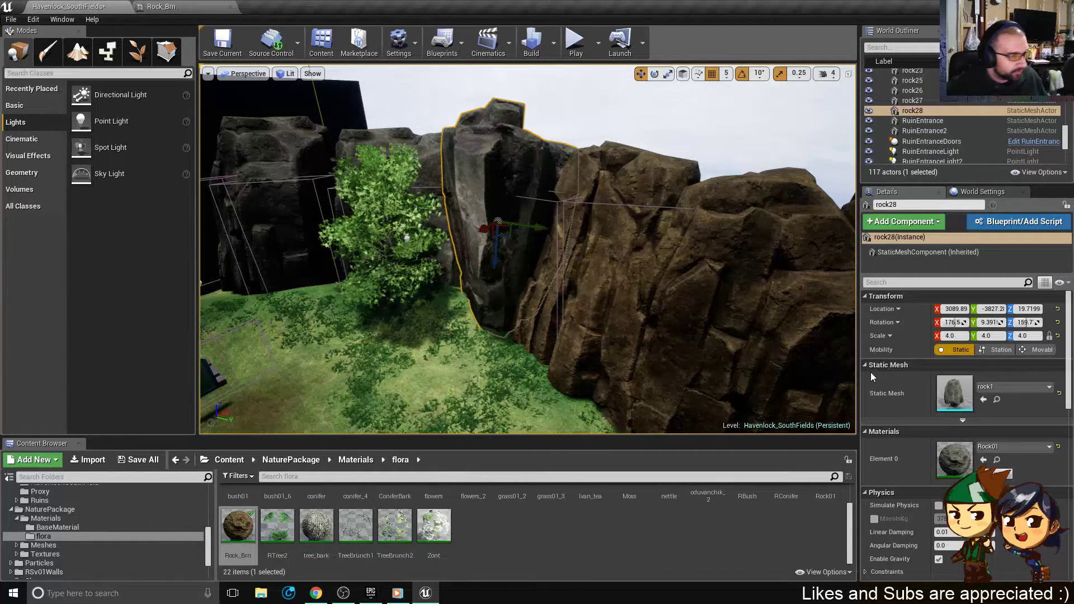
{"action": "left_click", "coordinate": [984, 460]}
{"action": "right_click_drag", "start_coordinate": [560, 252], "coordinate": [677, 238]}
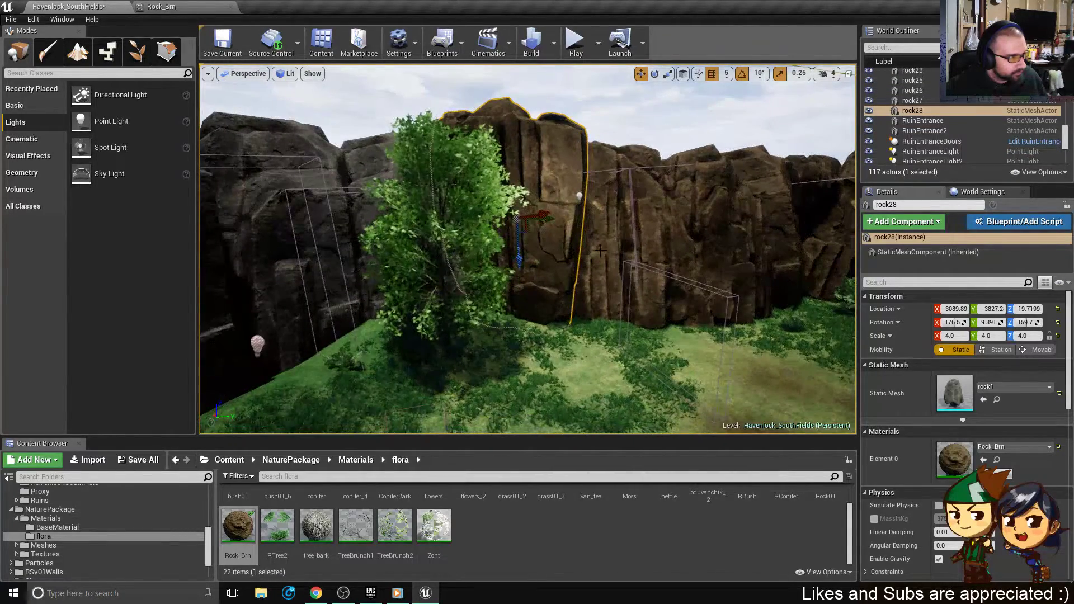
- Move the point light in front of the gray boulders, to about X 1689, Y -4761, and disable its Cast Shadows option
{"action": "right_click_drag", "start_coordinate": [600, 252], "coordinate": [540, 267]}
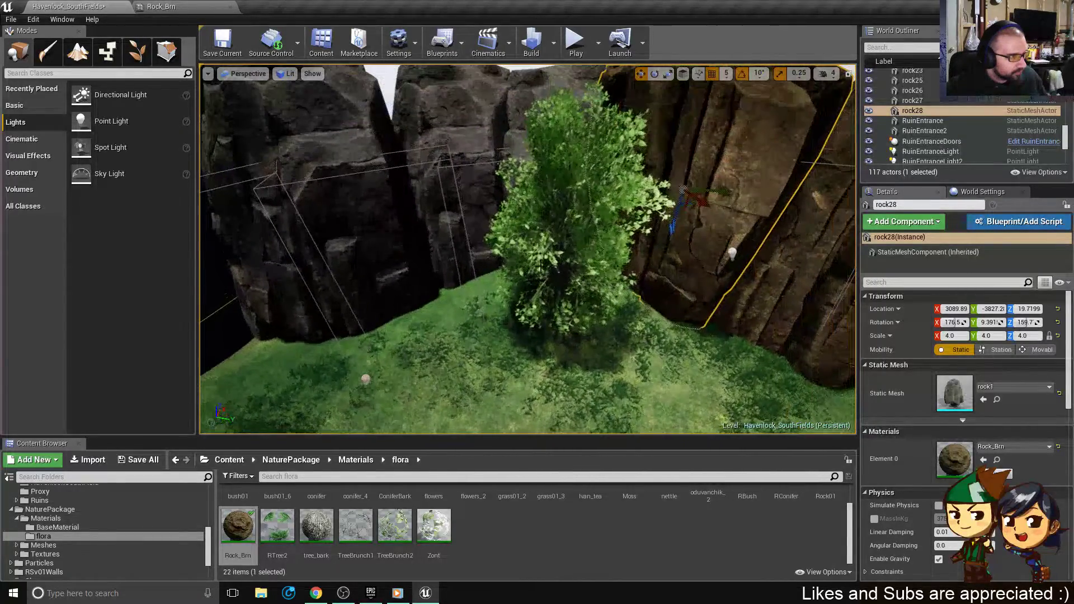
{"action": "left_click", "coordinate": [731, 253]}
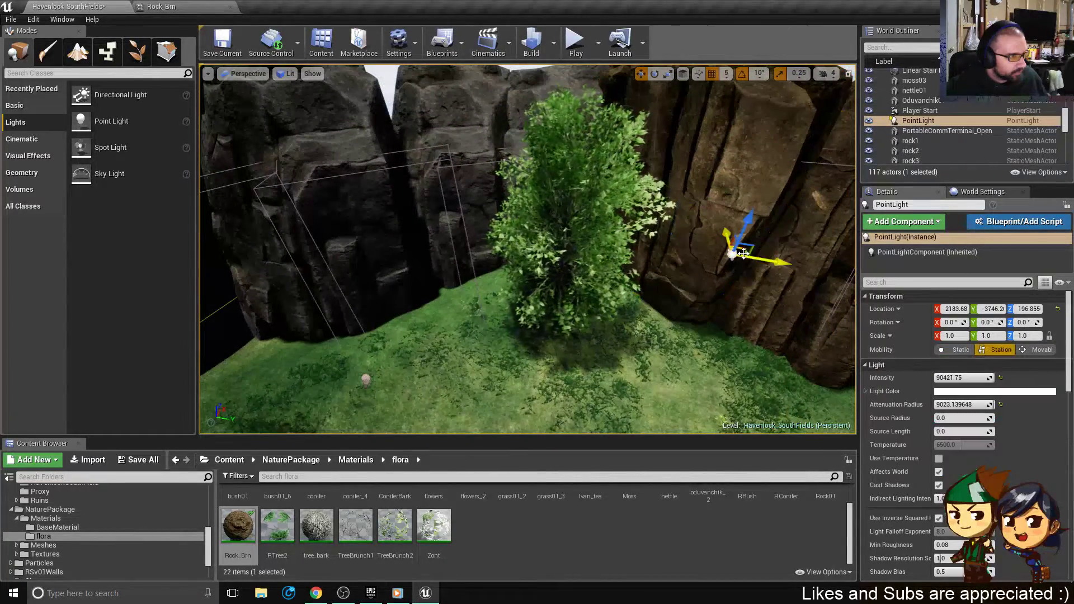
{"action": "left_click_drag", "start_coordinate": [743, 253], "coordinate": [318, 303]}
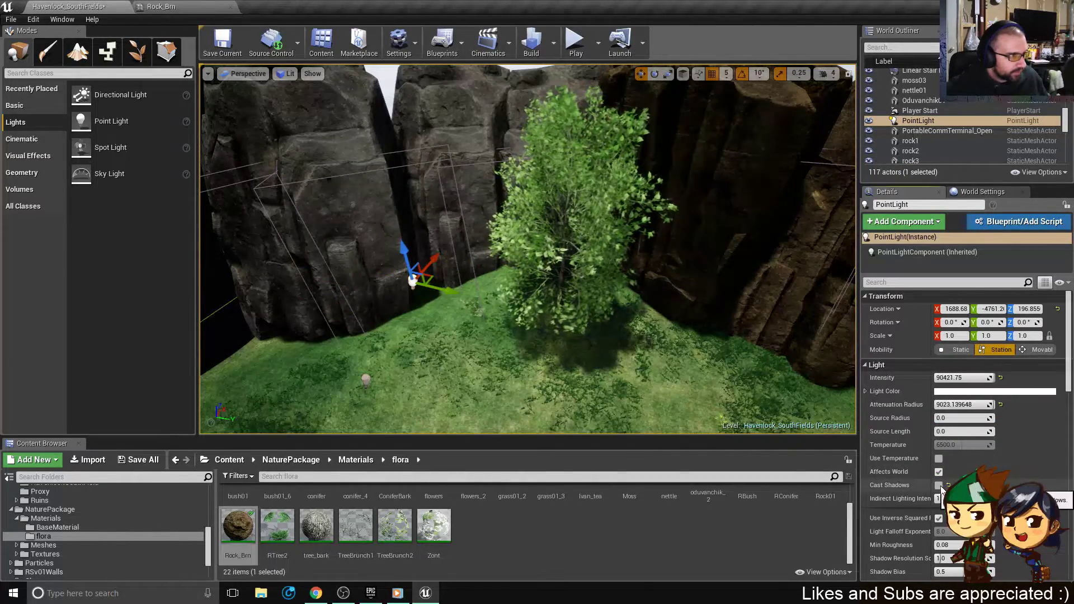
- Move rock25, the gray boulder behind the tree, to about X 3444, Y -4658, Z -248
{"action": "right_click_drag", "start_coordinate": [694, 269], "coordinate": [632, 253]}
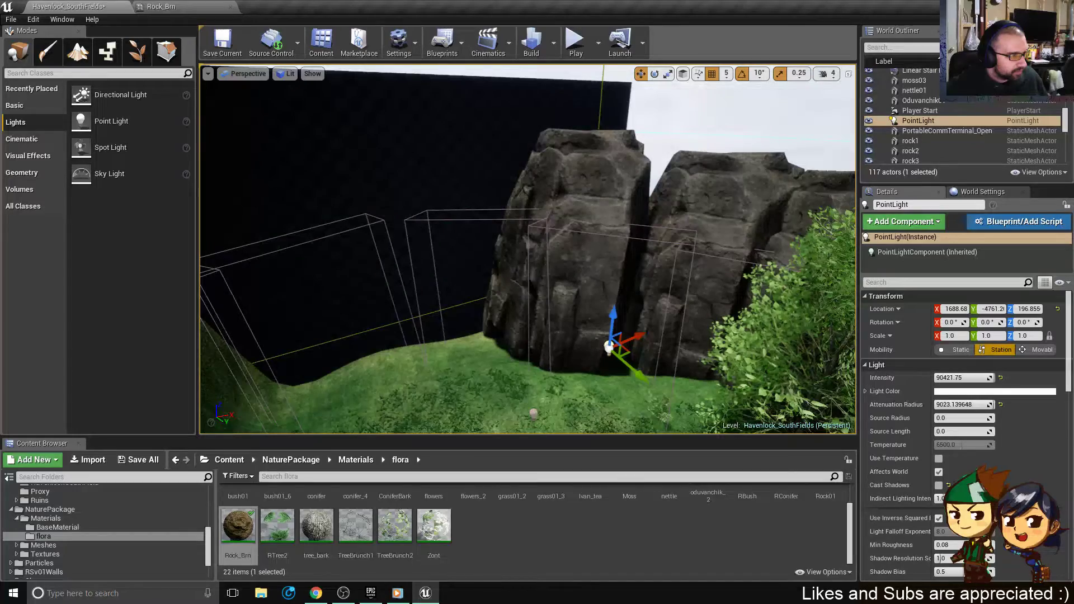
{"action": "left_click", "coordinate": [488, 250]}
{"action": "right_click_drag", "start_coordinate": [488, 250], "coordinate": [410, 257]}
{"action": "right_click_drag", "start_coordinate": [548, 231], "coordinate": [521, 224]}
{"action": "left_click", "coordinate": [548, 231]}
{"action": "right_click_drag", "start_coordinate": [563, 333], "coordinate": [563, 333]}
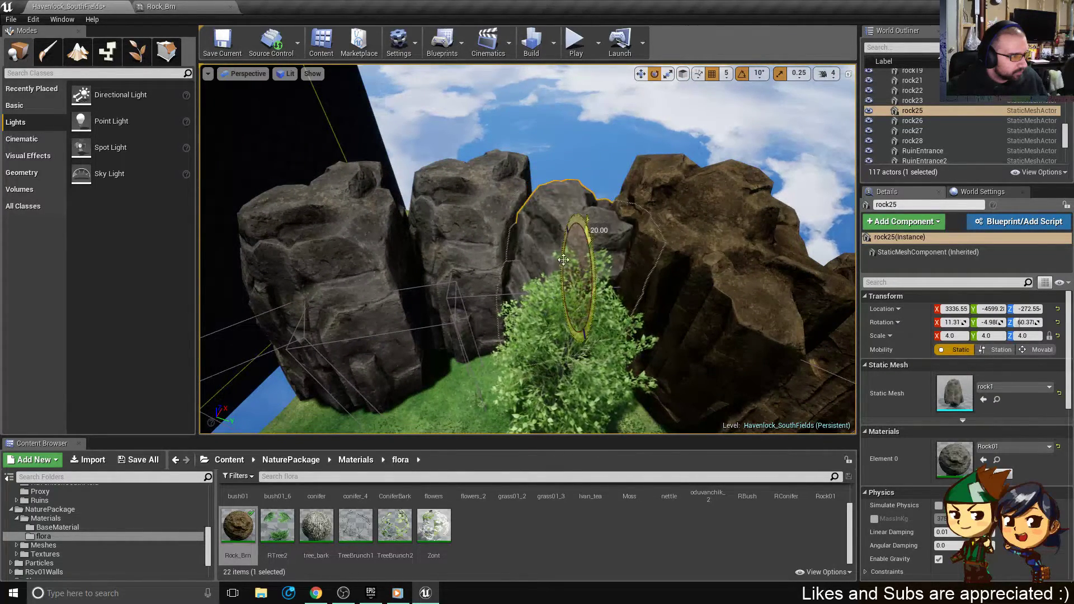
{"action": "left_click_drag", "start_coordinate": [564, 260], "coordinate": [596, 285], "text": "alt"}
{"action": "key", "text": "ctrl+z"}
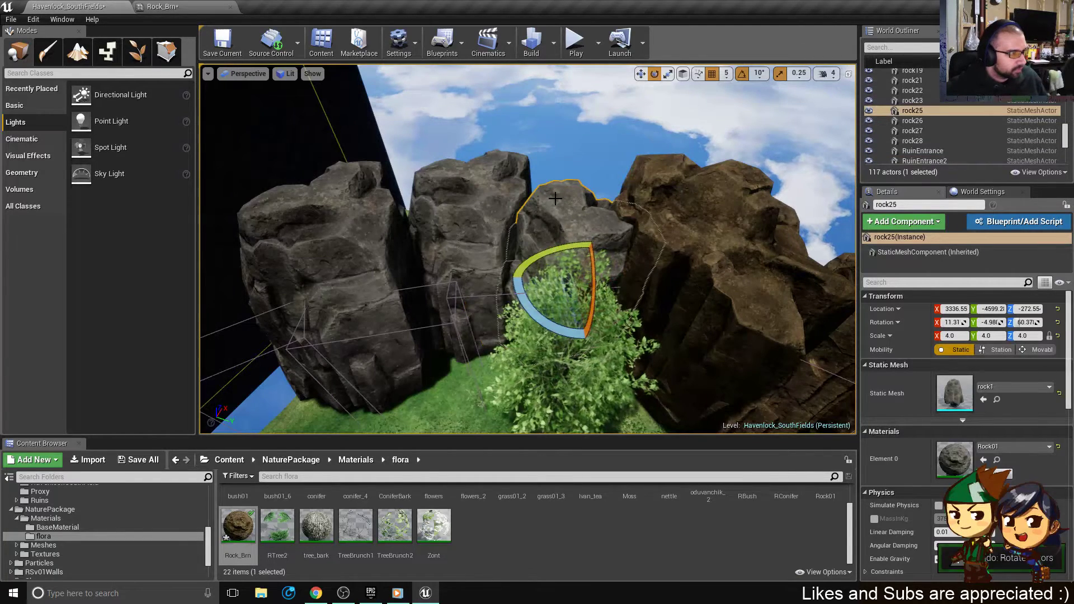
{"action": "right_click_drag", "start_coordinate": [497, 265], "coordinate": [485, 235]}
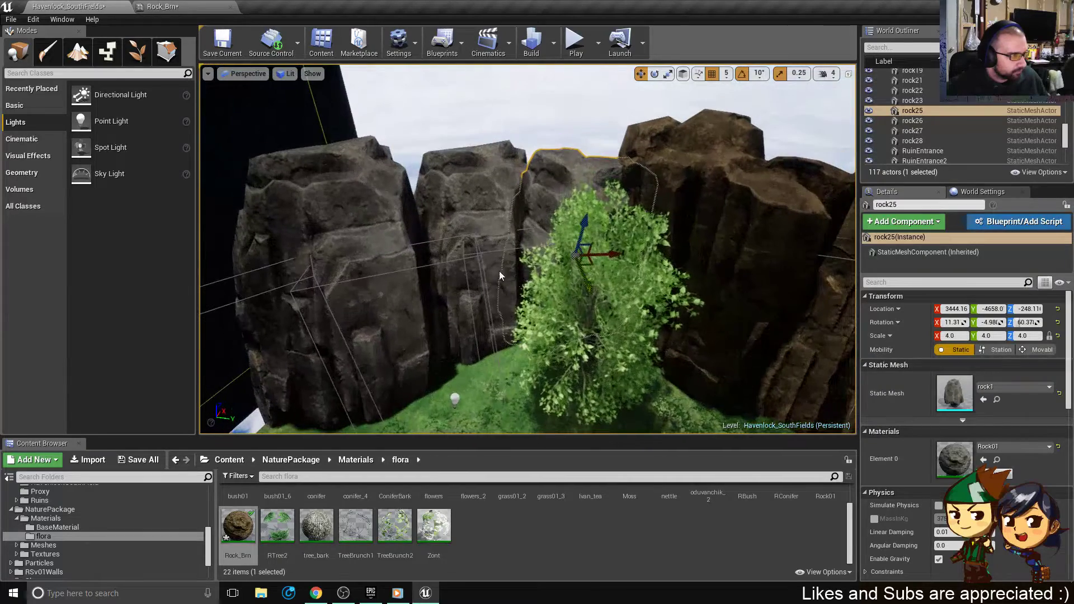
- Shift rock26 toward rock27, to about X 3249, Y -5637, and lower it slightly
{"action": "left_click", "coordinate": [485, 235]}
{"action": "left_click_drag", "start_coordinate": [486, 235], "coordinate": [496, 294], "text": "alt"}
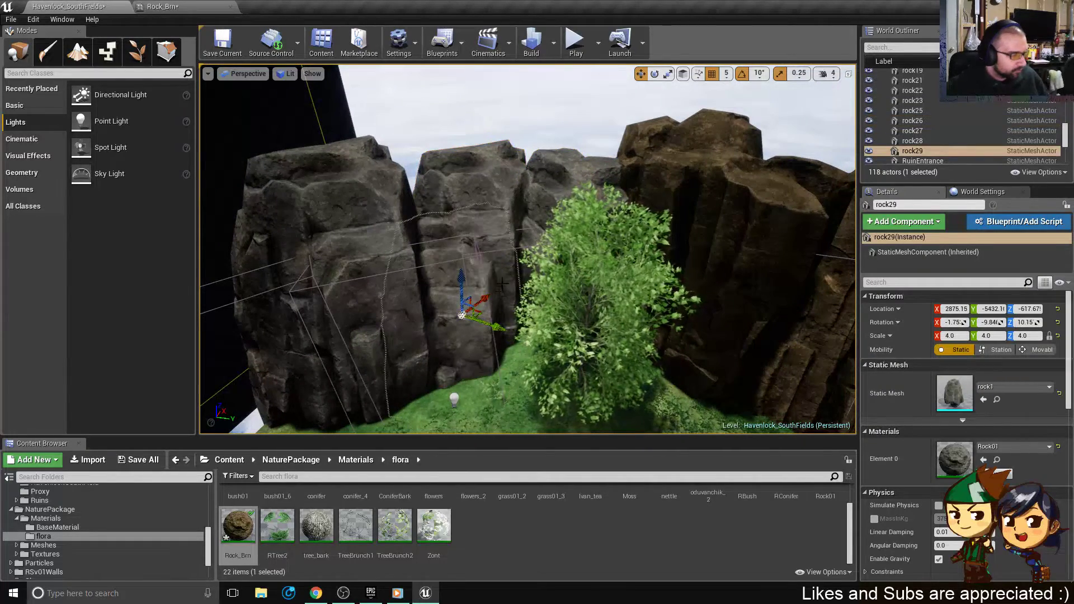
{"action": "key", "text": "ctrl+z"}
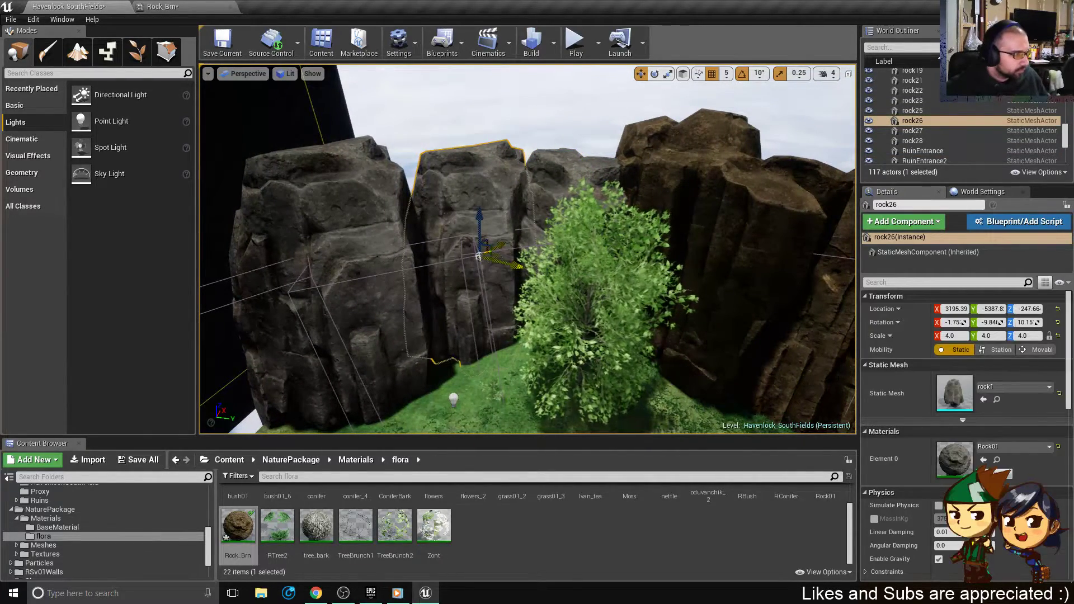
{"action": "left_click_drag", "start_coordinate": [478, 256], "coordinate": [471, 252]}
{"action": "left_click_drag", "start_coordinate": [576, 400], "coordinate": [555, 365], "text": "alt"}
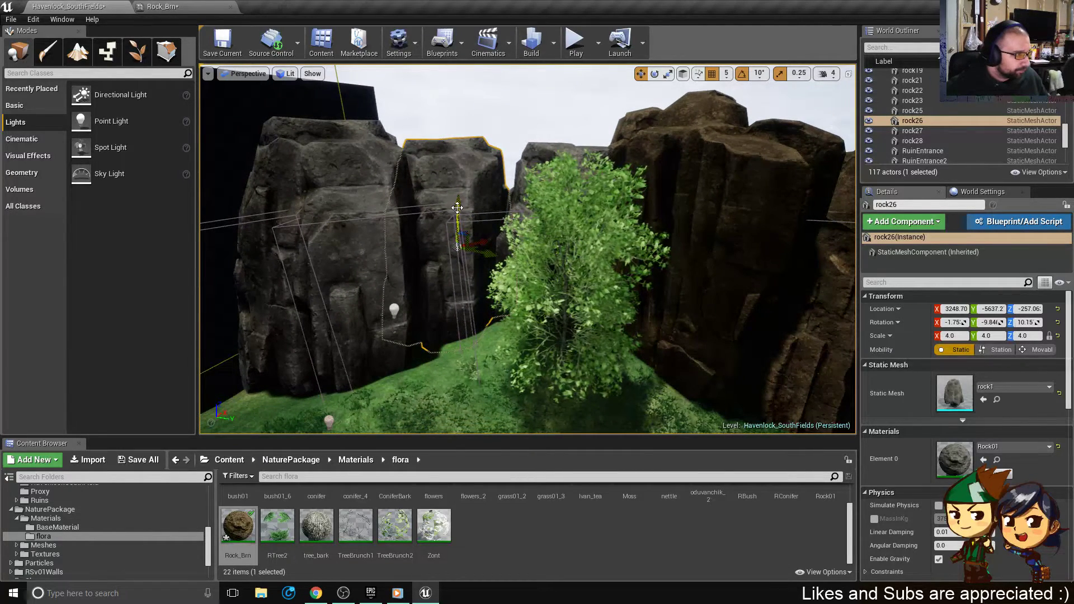
{"action": "left_click_drag", "start_coordinate": [457, 208], "coordinate": [453, 223]}
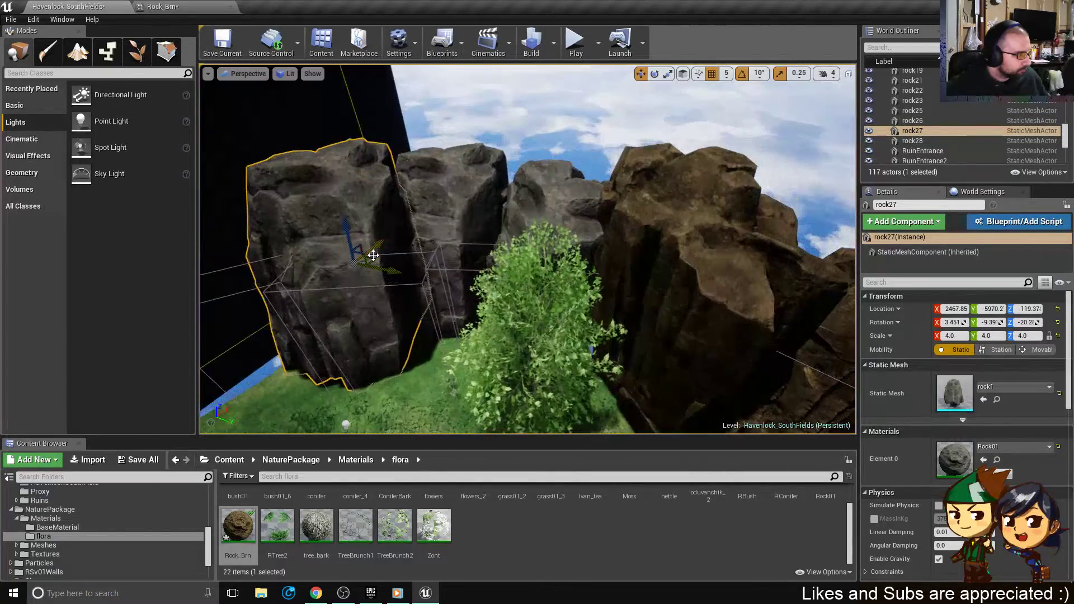
- Move rock27 to about X 2460, Y -6230, Z -235
{"action": "left_click_drag", "start_coordinate": [377, 261], "coordinate": [346, 247]}
{"action": "left_click_drag", "start_coordinate": [476, 411], "coordinate": [469, 343], "text": "alt"}
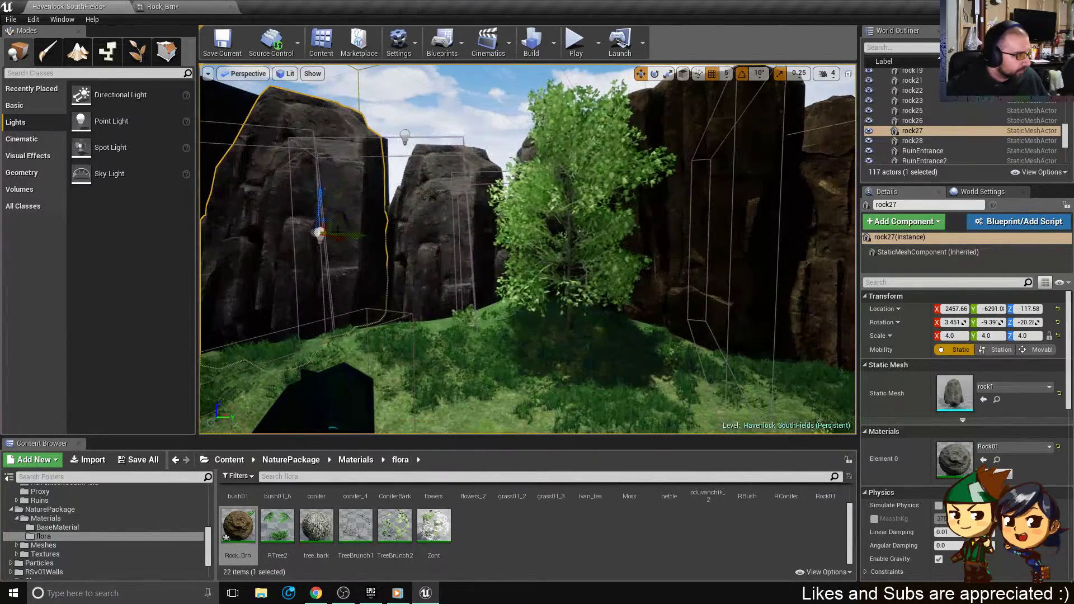
{"action": "left_click_drag", "start_coordinate": [333, 221], "coordinate": [339, 238]}
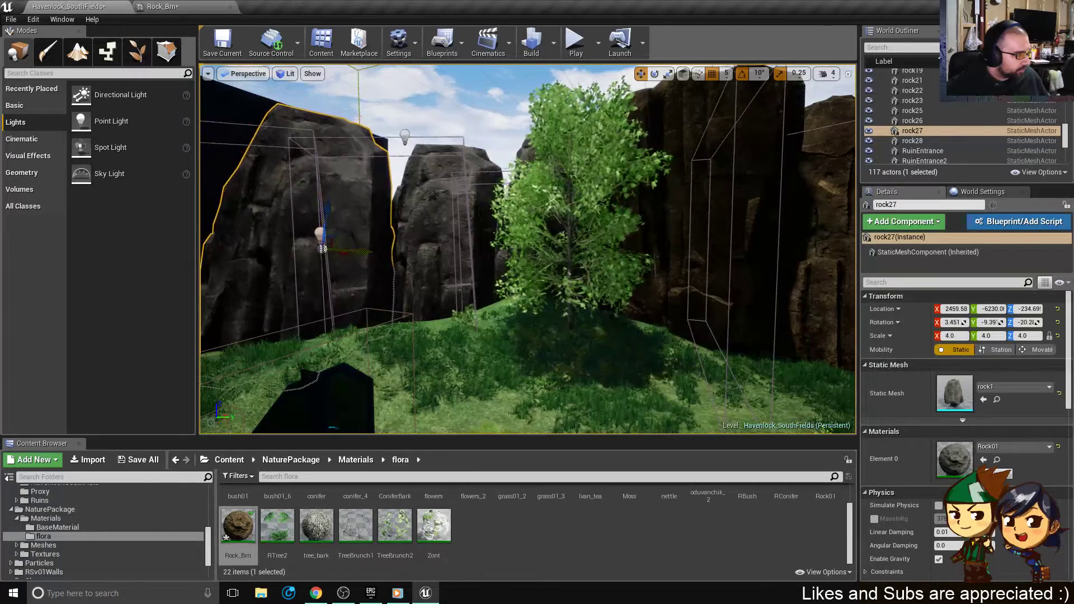
- Apply the Rock_Brn material to rock25, rock26 and rock27, the remaining gray boulders beside the tree
{"action": "left_click_drag", "start_coordinate": [579, 87], "coordinate": [573, 146], "text": "alt"}
{"action": "left_click", "coordinate": [573, 149]}
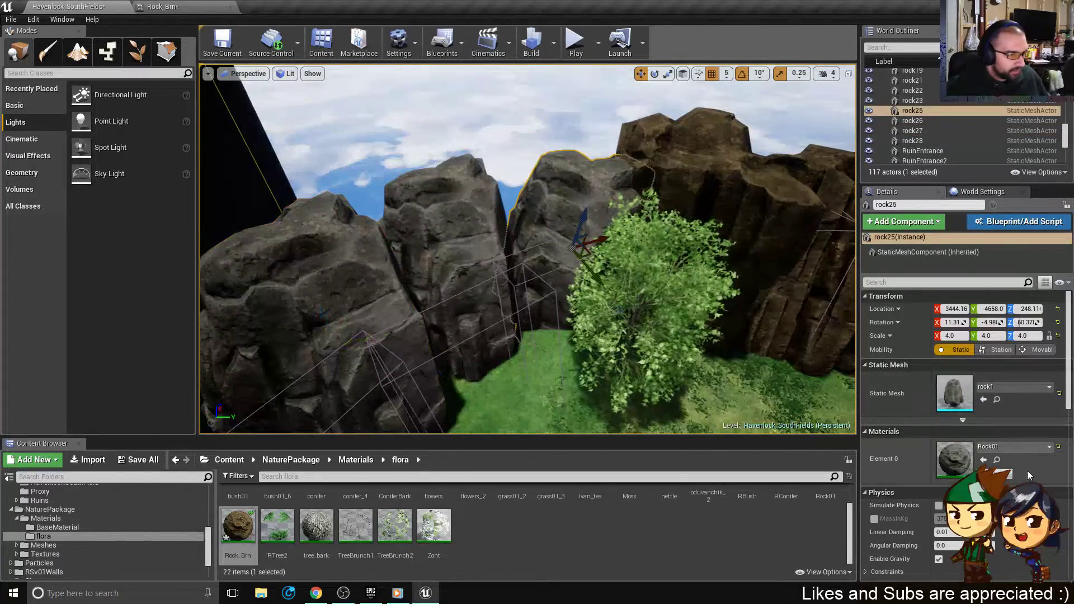
{"action": "left_click", "coordinate": [985, 461]}
{"action": "left_click", "coordinate": [472, 224]}
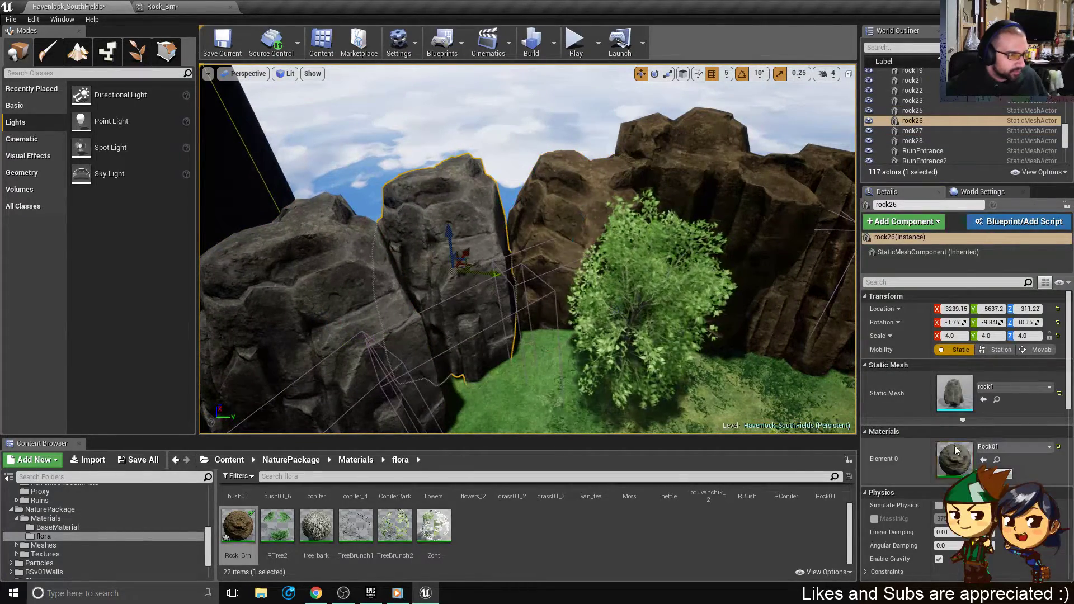
{"action": "left_click", "coordinate": [983, 462]}
{"action": "left_click", "coordinate": [358, 266]}
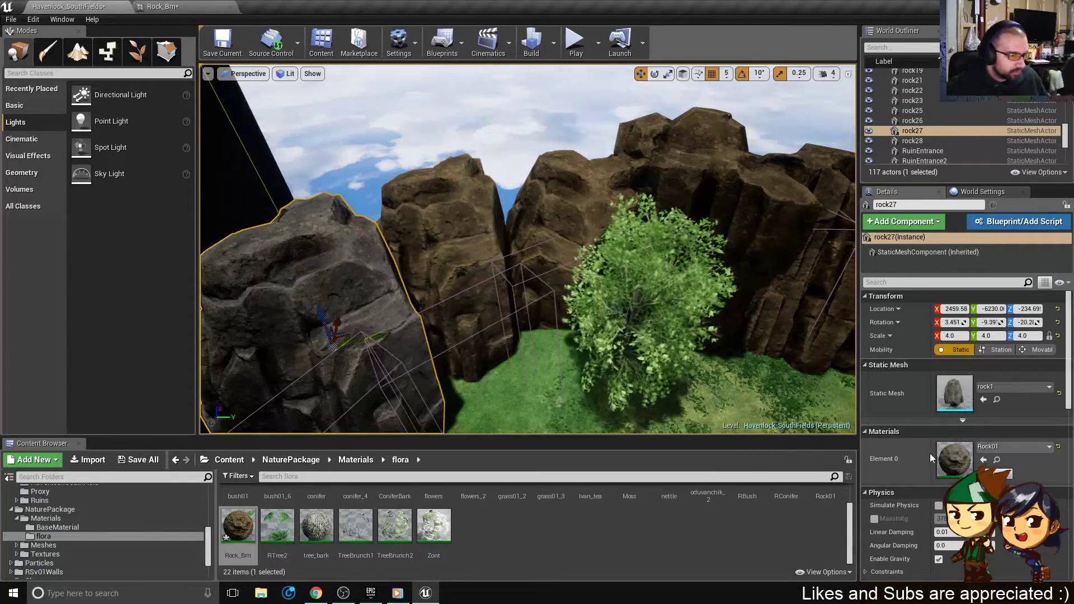
{"action": "left_click", "coordinate": [985, 461]}
- Rotate rock27 to about X -8.27°, Y -0.14°, Z -170° so another face points toward the field
{"action": "key", "text": "f"}
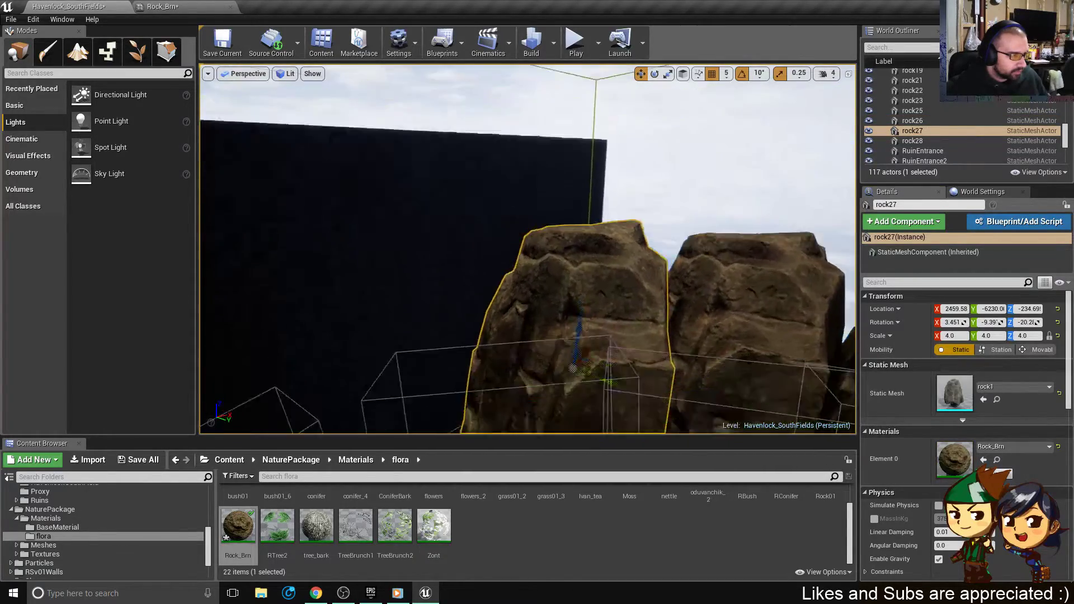
{"action": "key", "text": "s"}
{"action": "right_click_drag", "start_coordinate": [577, 305], "coordinate": [493, 330]}
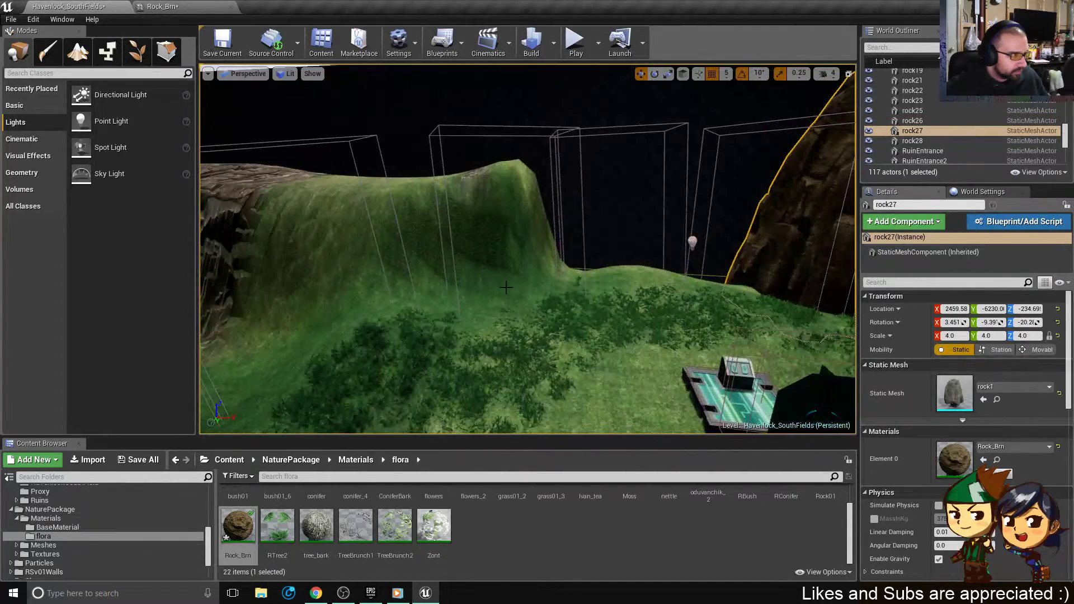
{"action": "right_click_drag", "start_coordinate": [506, 287], "coordinate": [506, 288]}
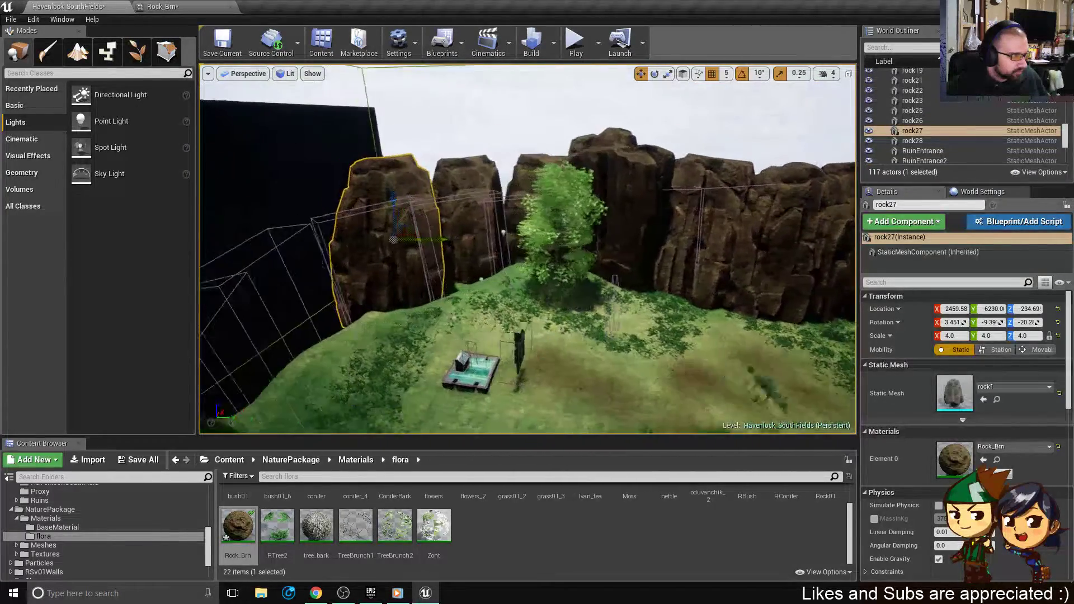
{"action": "right_click_drag", "start_coordinate": [498, 175], "coordinate": [498, 175]}
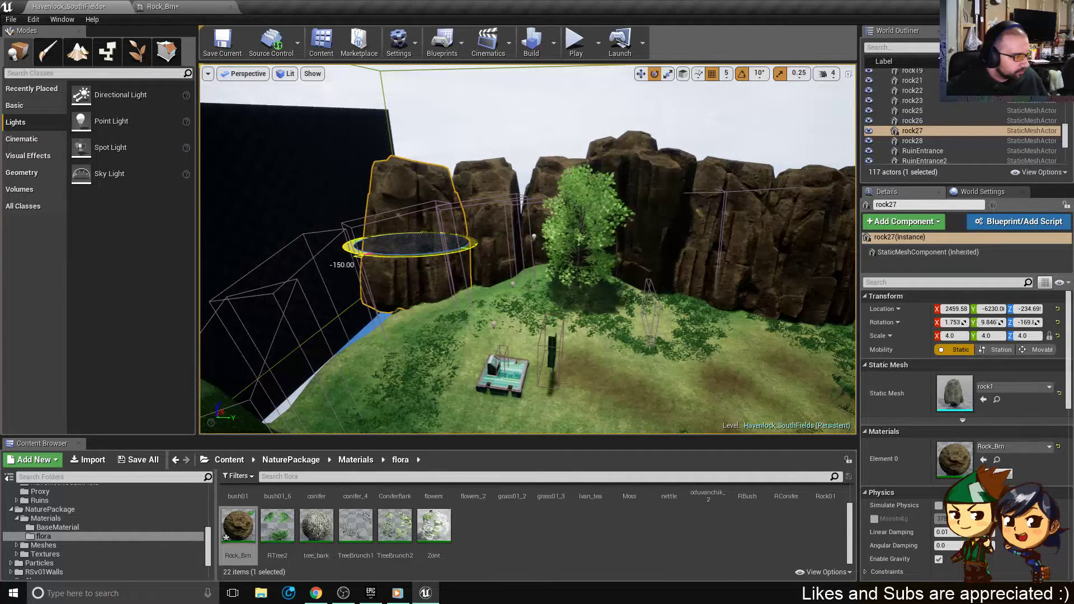
{"action": "right_click_drag", "start_coordinate": [506, 229], "coordinate": [506, 229]}
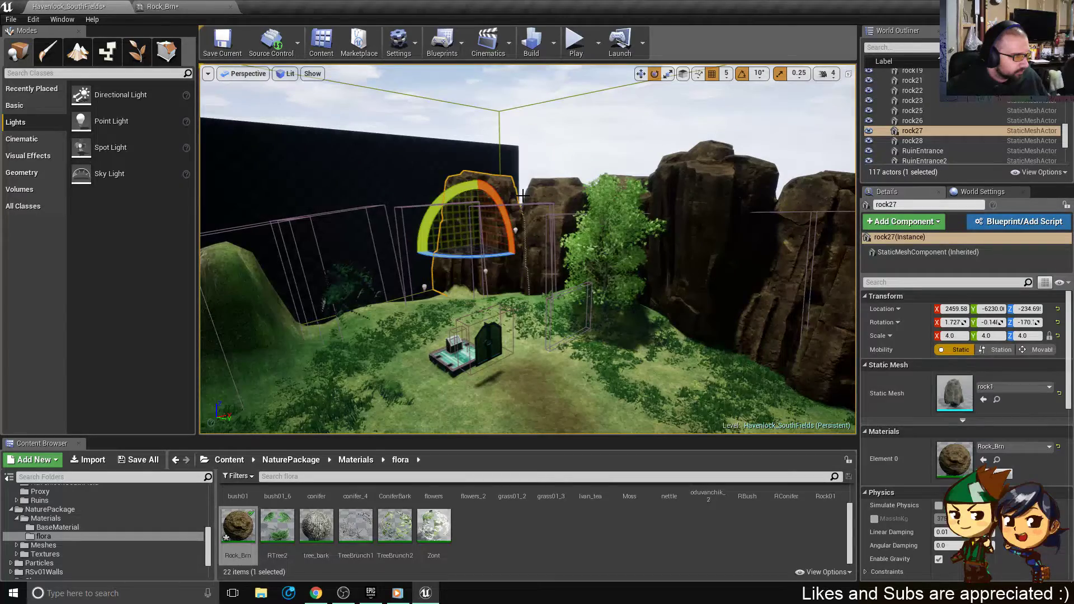
{"action": "left_click_drag", "start_coordinate": [506, 215], "coordinate": [526, 224]}
{"action": "right_click_drag", "start_coordinate": [559, 211], "coordinate": [560, 211]}
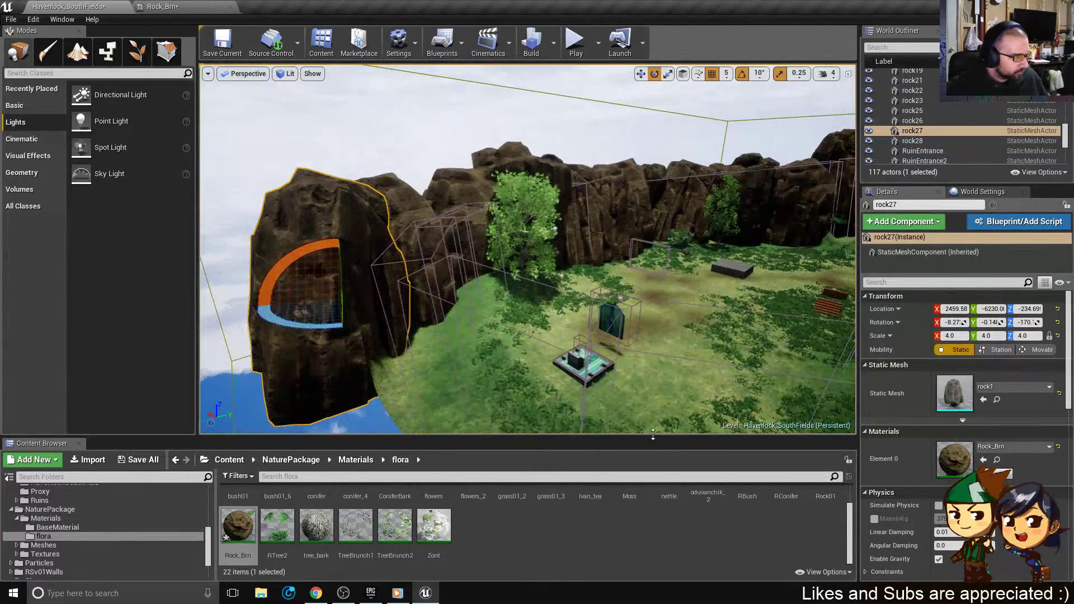
- In the Rock_Brn material, disable the detail diffuse color parameter and lower the diffuse color's saturation to 0.405
{"action": "right_click_drag", "start_coordinate": [620, 405], "coordinate": [653, 431]}
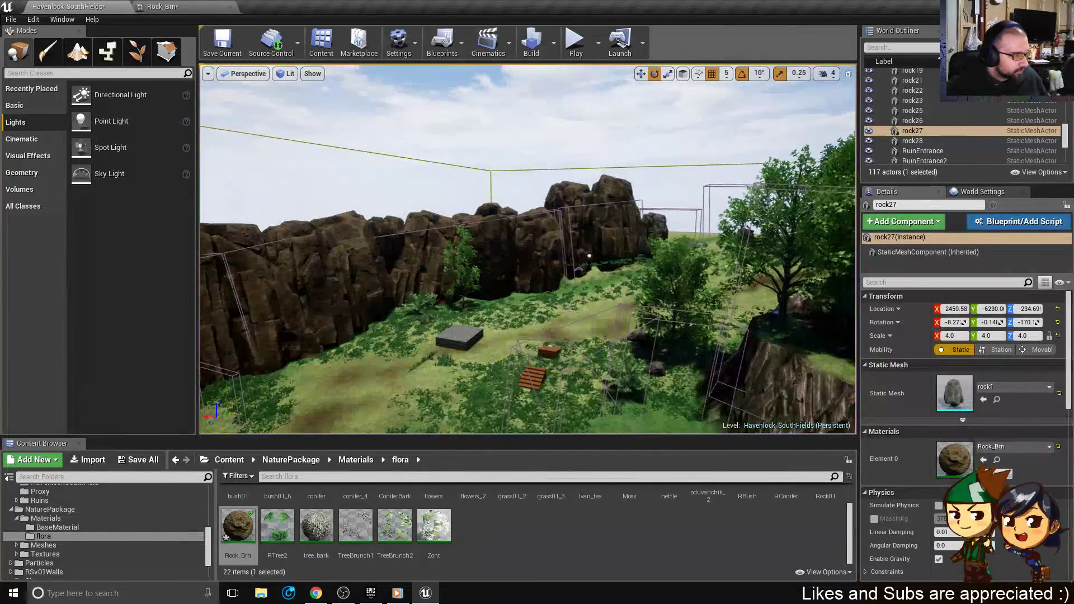
{"action": "left_click", "coordinate": [660, 222]}
{"action": "key", "text": "f"}
{"action": "right_click_drag", "start_coordinate": [500, 396], "coordinate": [501, 396]}
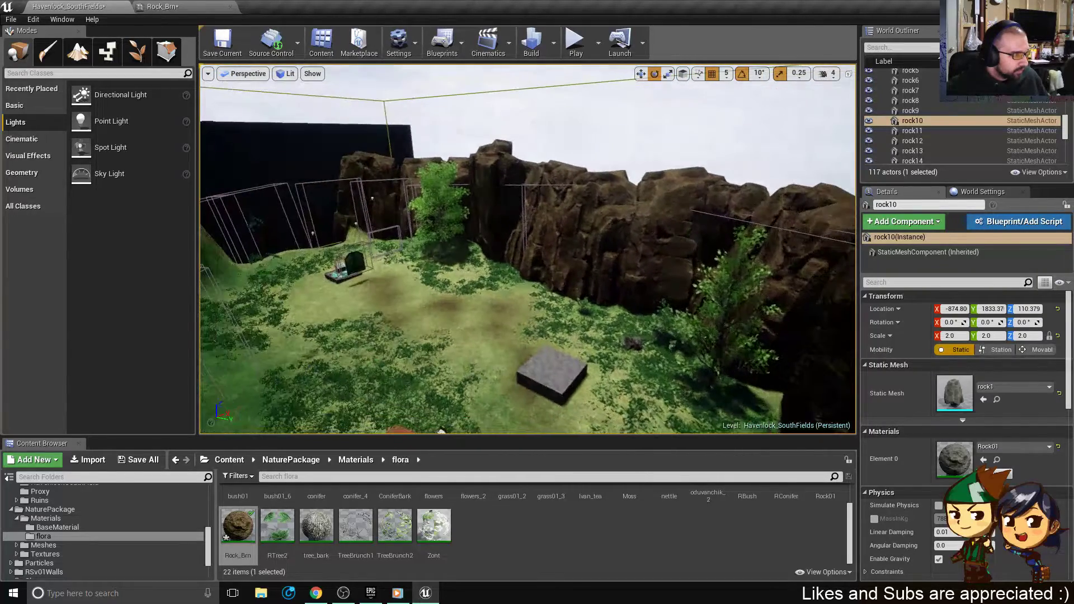
{"action": "left_click", "coordinate": [197, 5]}
{"action": "left_click", "coordinate": [23, 258]}
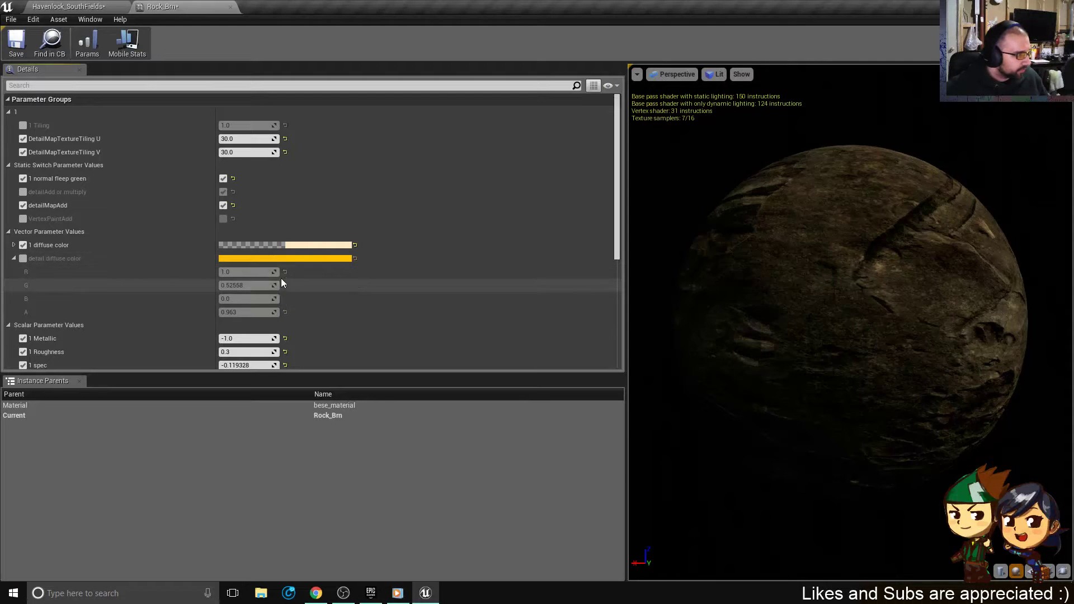
{"action": "left_click", "coordinate": [308, 246]}
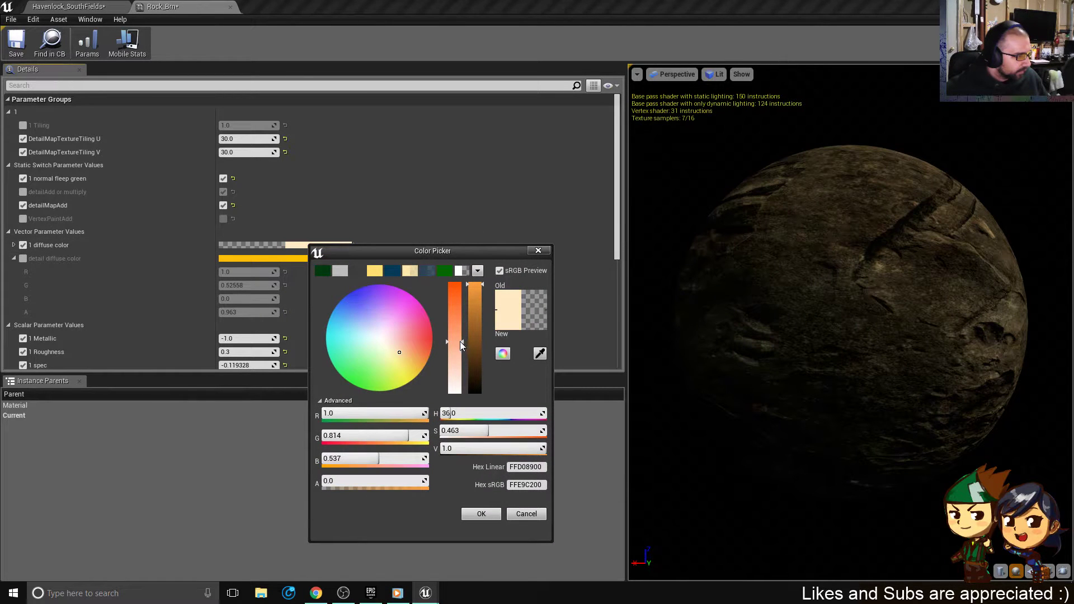
{"action": "left_click_drag", "start_coordinate": [460, 344], "coordinate": [460, 349]}
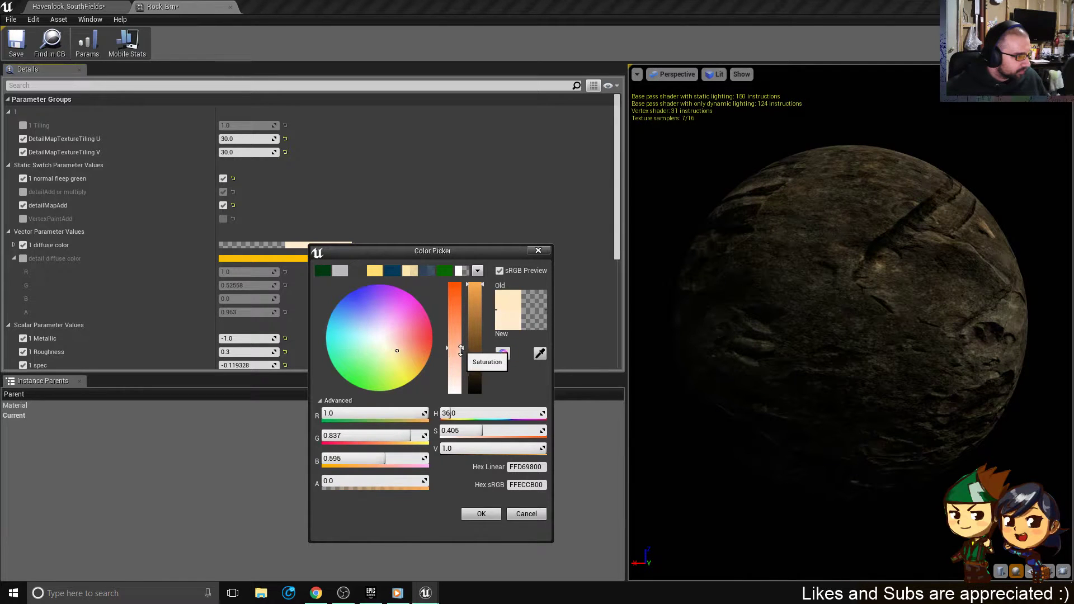
{"action": "left_click", "coordinate": [480, 514]}
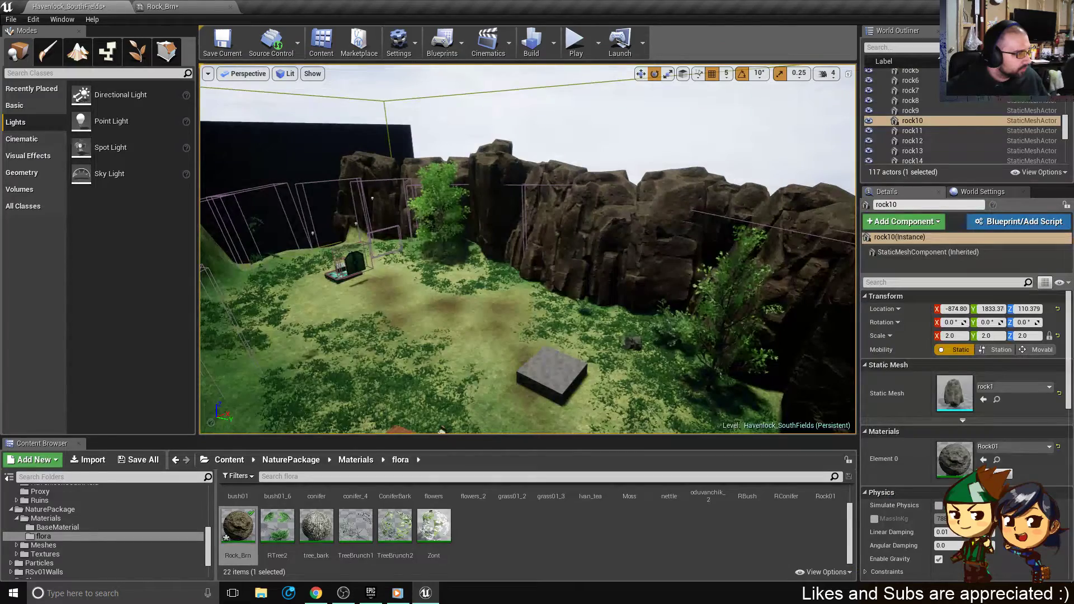
- Playtest the level, running the character around the field to examine the cliffs and the open edge
{"action": "key", "text": "w"}
{"action": "right_click_drag", "start_coordinate": [560, 241], "coordinate": [437, 240]}
{"action": "key", "text": "s"}
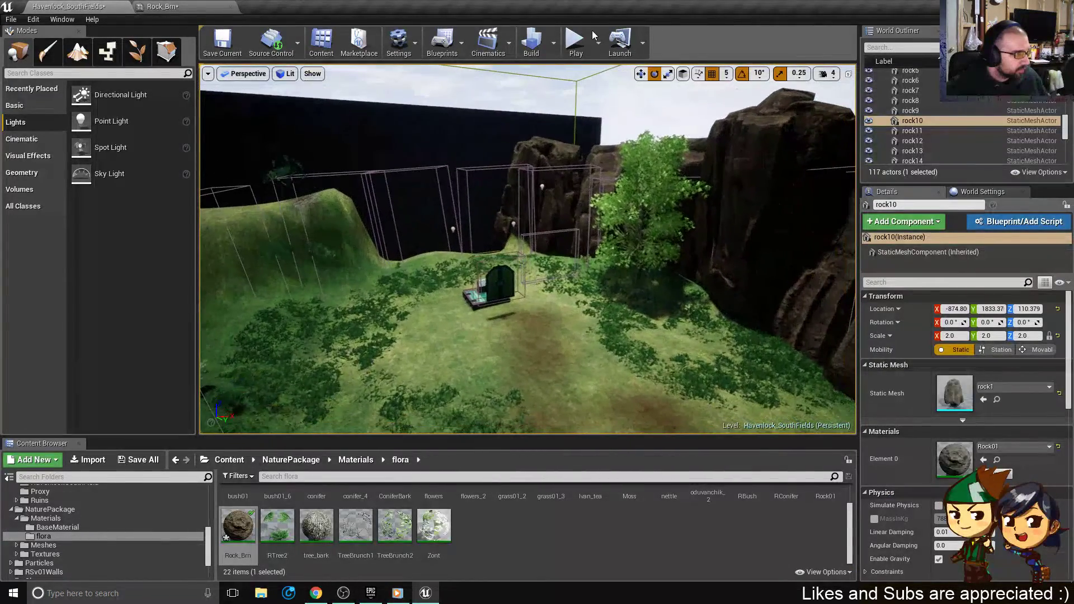
{"action": "left_click", "coordinate": [576, 44]}
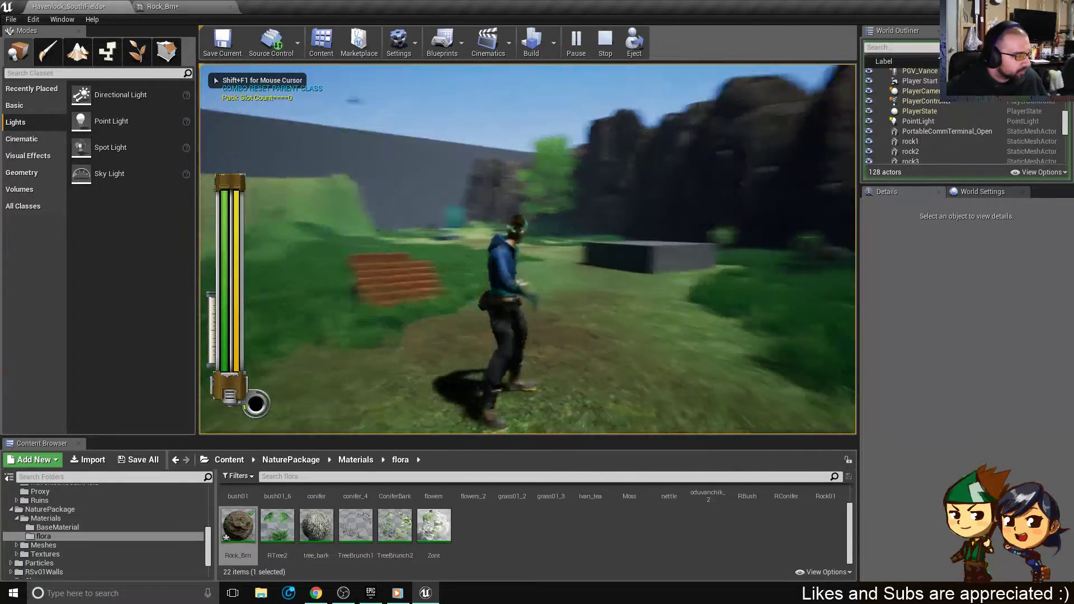
{"action": "key", "text": "w"}
{"action": "key", "text": "w"}
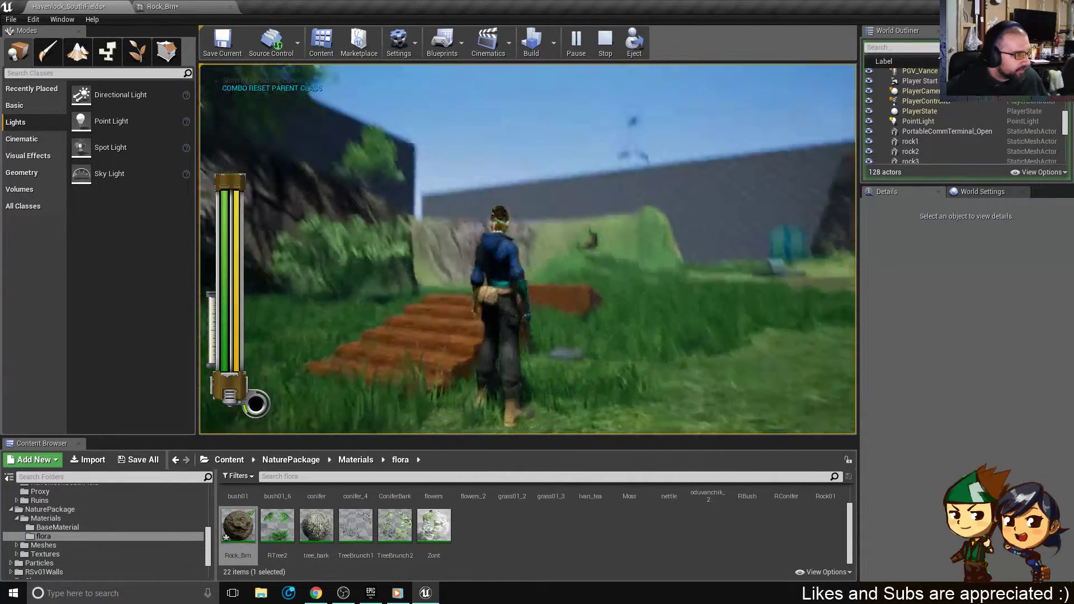
{"action": "key", "text": "w"}
{"action": "key", "text": "w"}
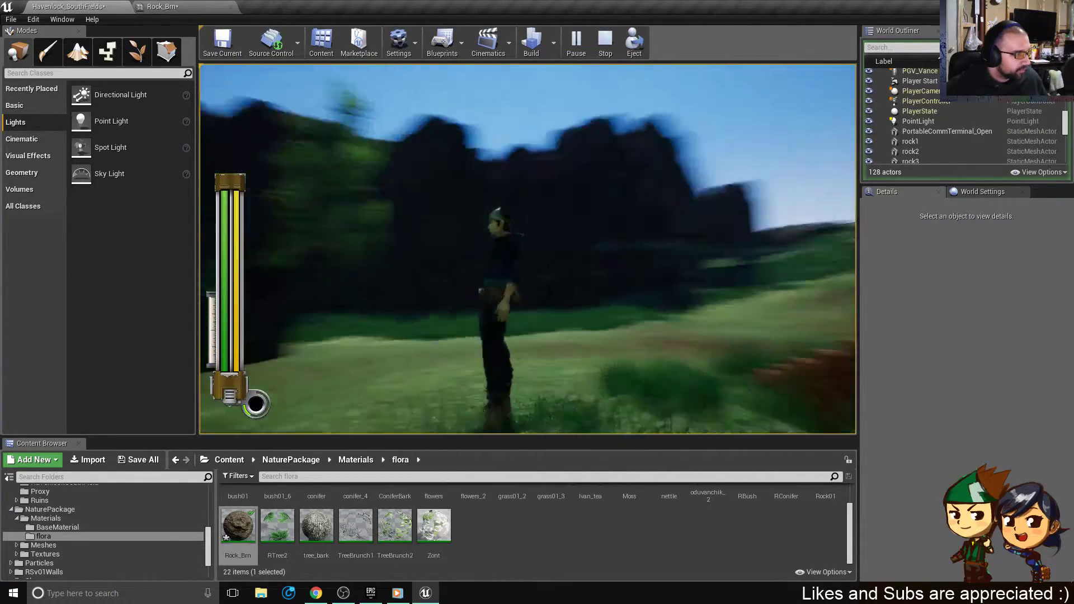
{"action": "key", "text": "w"}
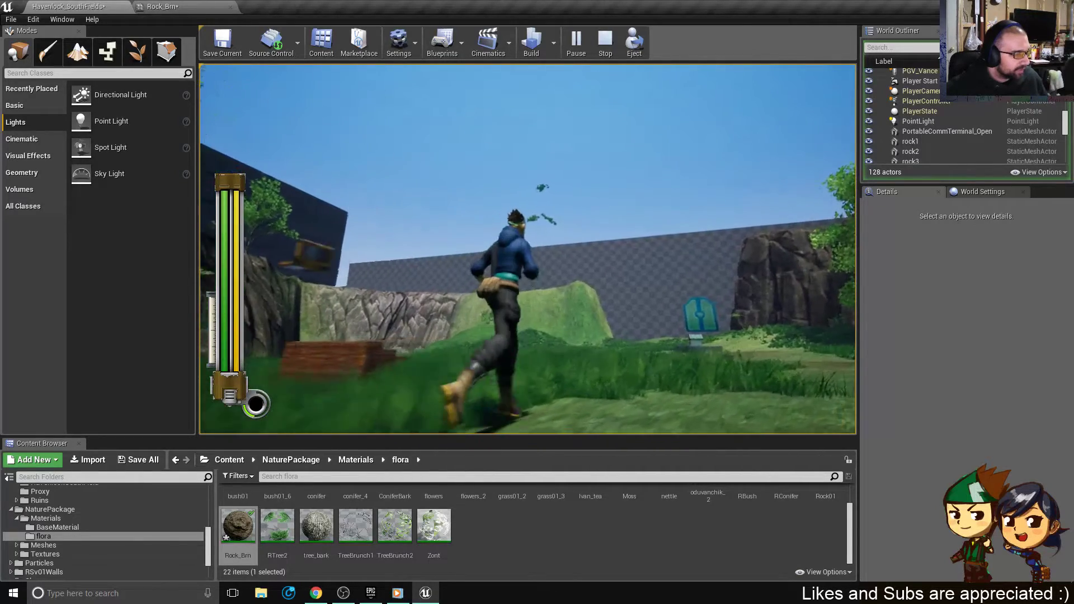
{"action": "key", "text": "w"}
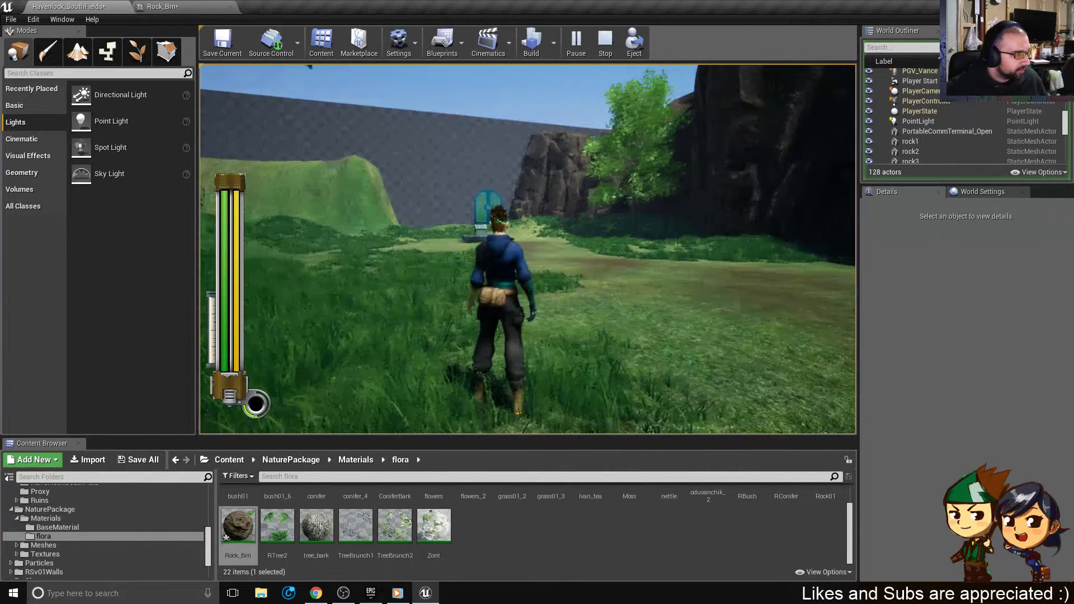
{"action": "key", "text": "w"}
{"action": "key", "text": "w"}
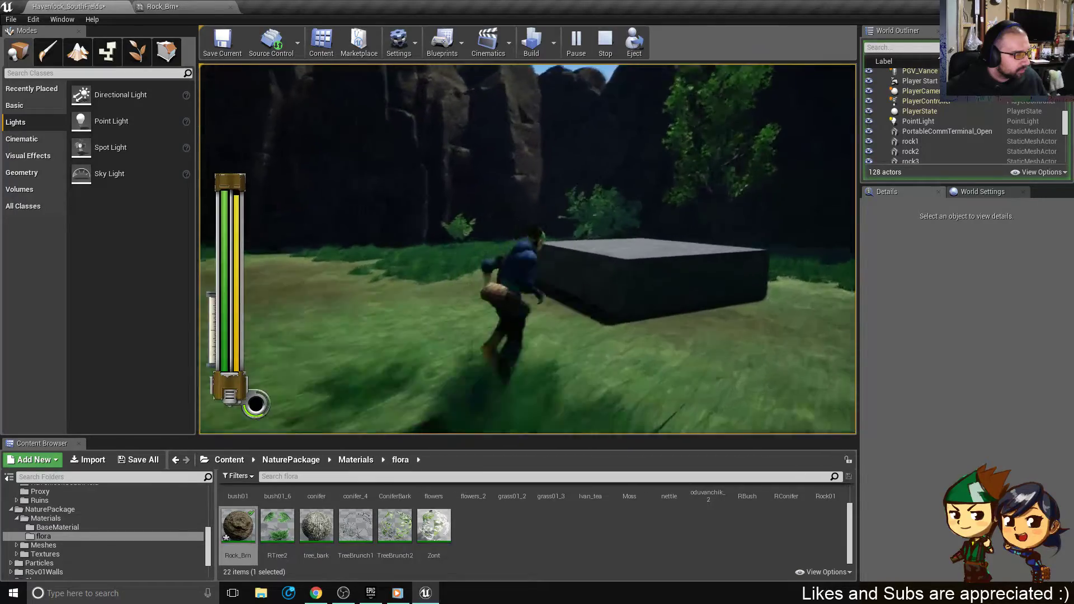
{"action": "key", "text": "a"}
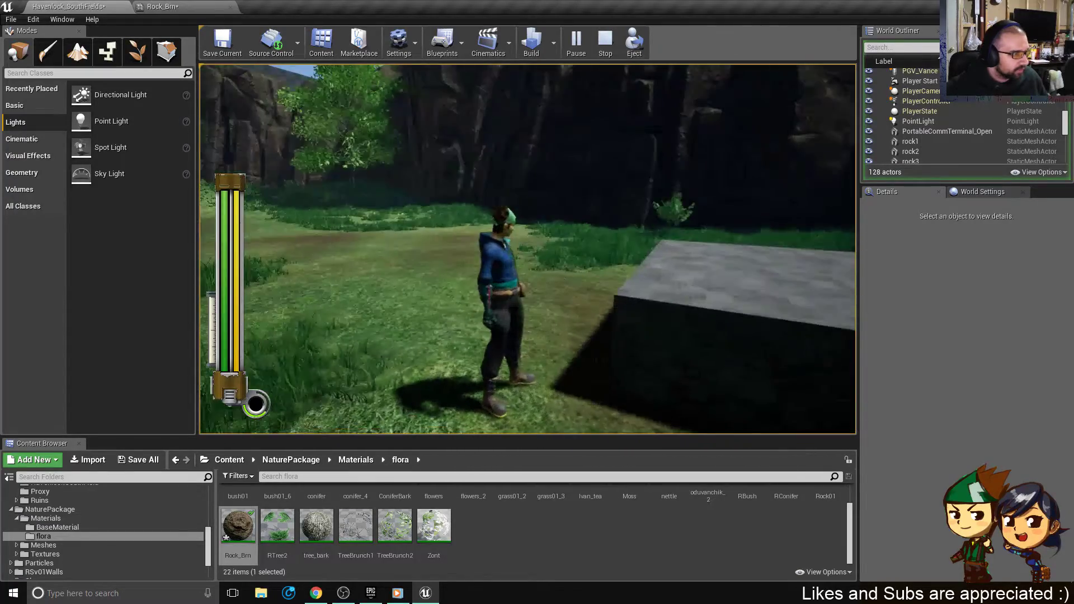
- Stop the playtest and delete the large gray block from the field
{"action": "key", "text": "Escape"}
{"action": "key", "text": "Delete"}
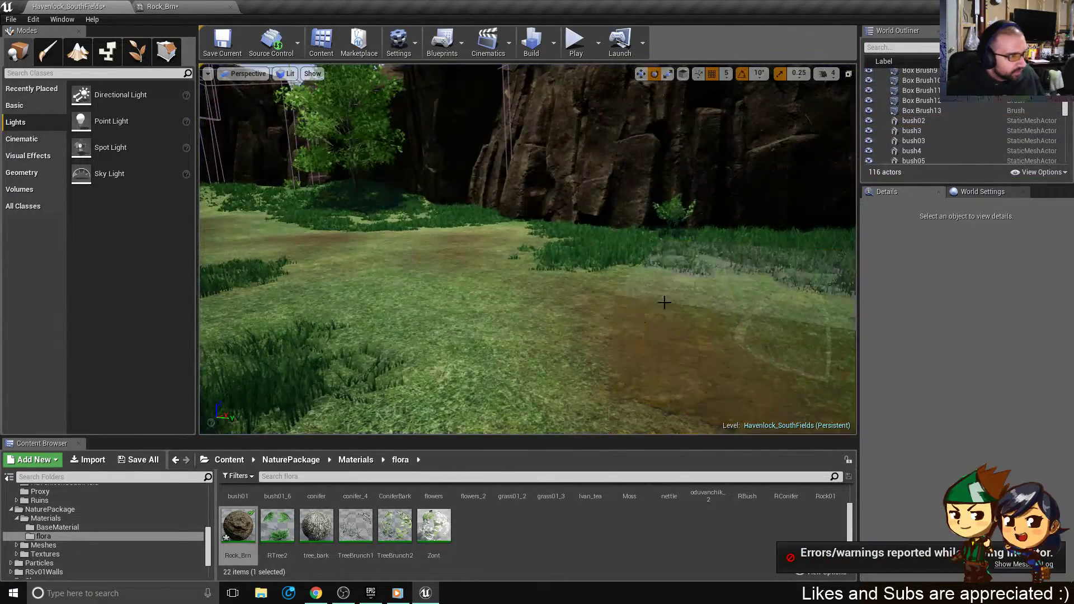
{"action": "right_click_drag", "start_coordinate": [688, 392], "coordinate": [521, 381]}
{"action": "middle_click_drag", "start_coordinate": [689, 391], "coordinate": [689, 325]}
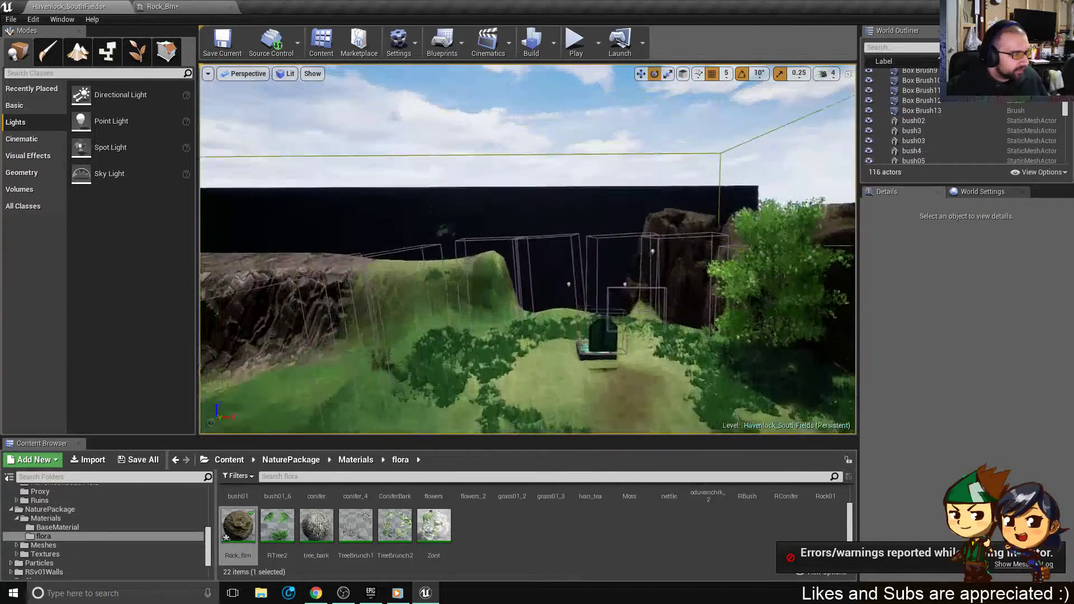
- Duplicate rock12, rock13, rock14 and rock15 together in world space and move the copies across the field
{"action": "left_click", "coordinate": [688, 230]}
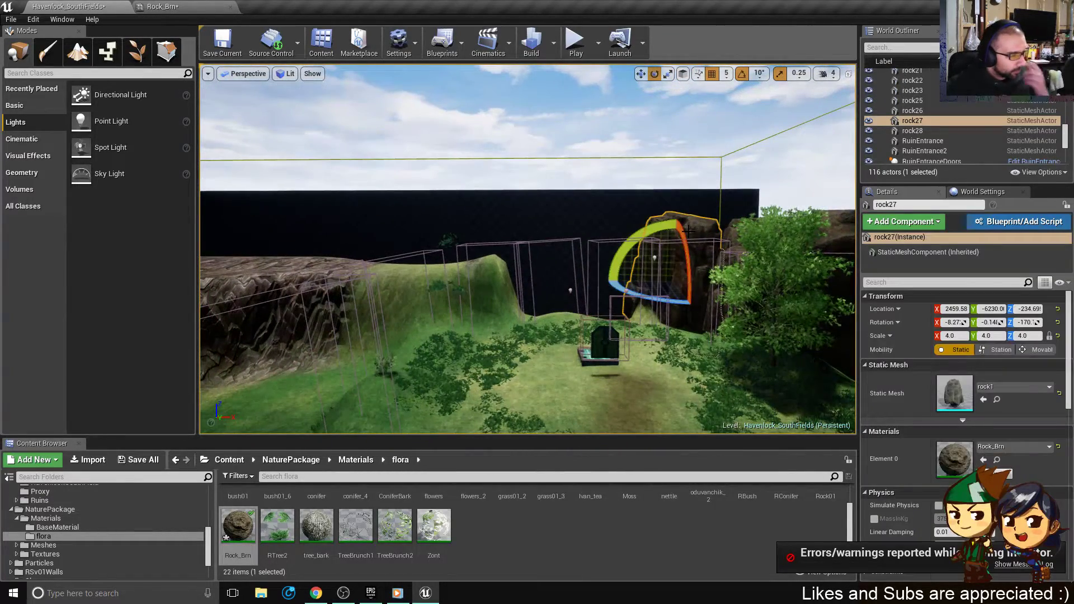
{"action": "right_click_drag", "start_coordinate": [690, 231], "coordinate": [644, 332]}
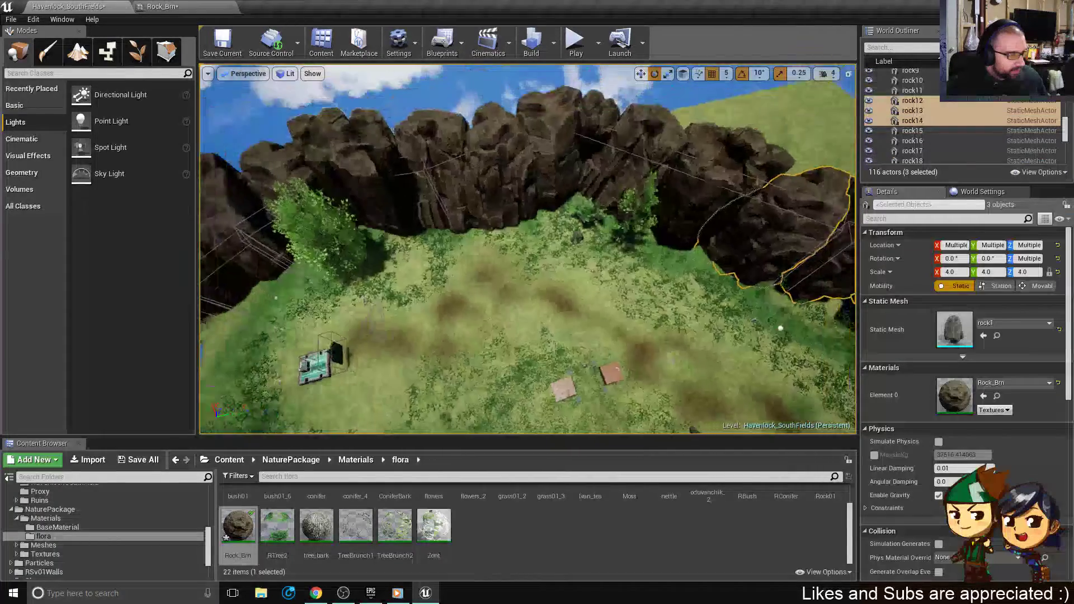
{"action": "right_click_drag", "start_coordinate": [646, 271], "coordinate": [632, 341]}
{"action": "right_click_drag", "start_coordinate": [754, 178], "coordinate": [740, 405]}
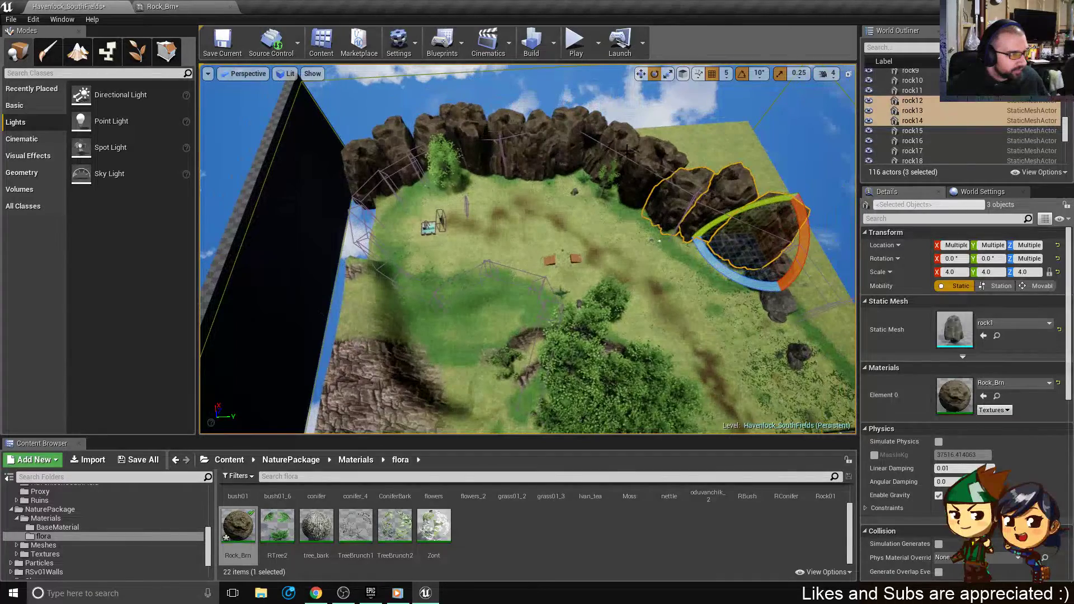
{"action": "left_click", "coordinate": [627, 150], "text": "ctrl"}
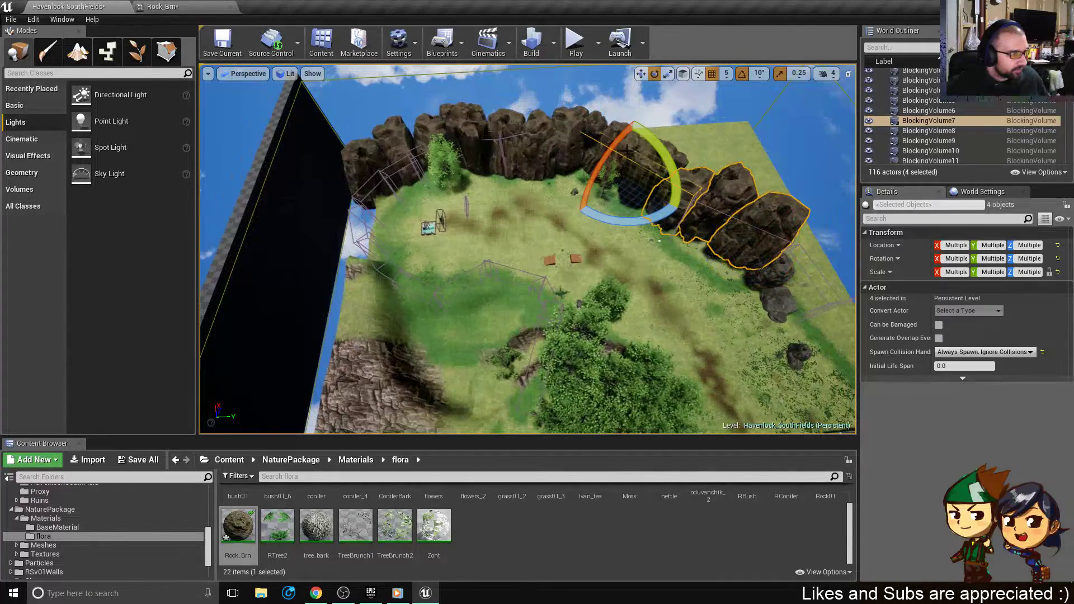
{"action": "left_click", "coordinate": [676, 155], "text": "ctrl"}
{"action": "left_click", "coordinate": [664, 177], "text": "ctrl"}
{"action": "key", "text": "w"}
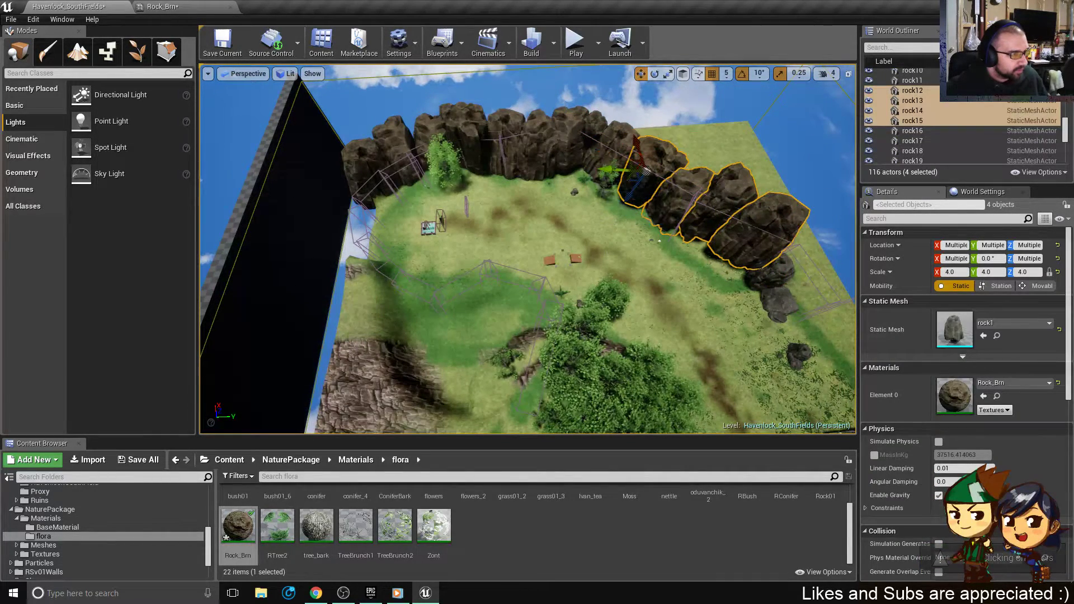
{"action": "left_click", "coordinate": [684, 74]}
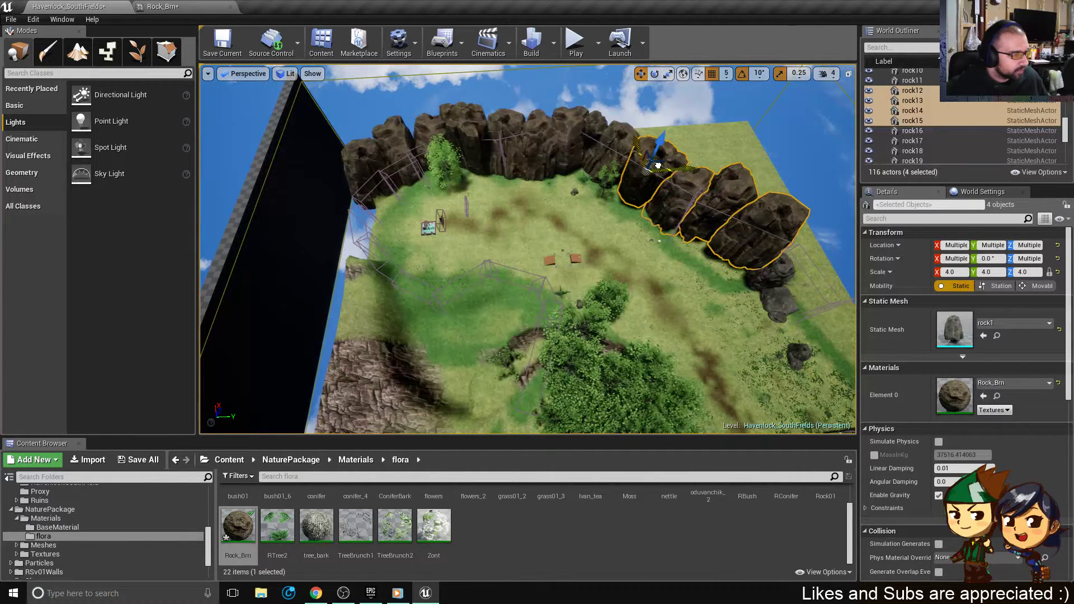
{"action": "left_click_drag", "start_coordinate": [658, 166], "coordinate": [252, 235], "text": "alt"}
- Move rock30 to about X -945, Y -5265 and rock29 beside it to about X -1275, Y -4305
{"action": "left_click", "coordinate": [603, 298]}
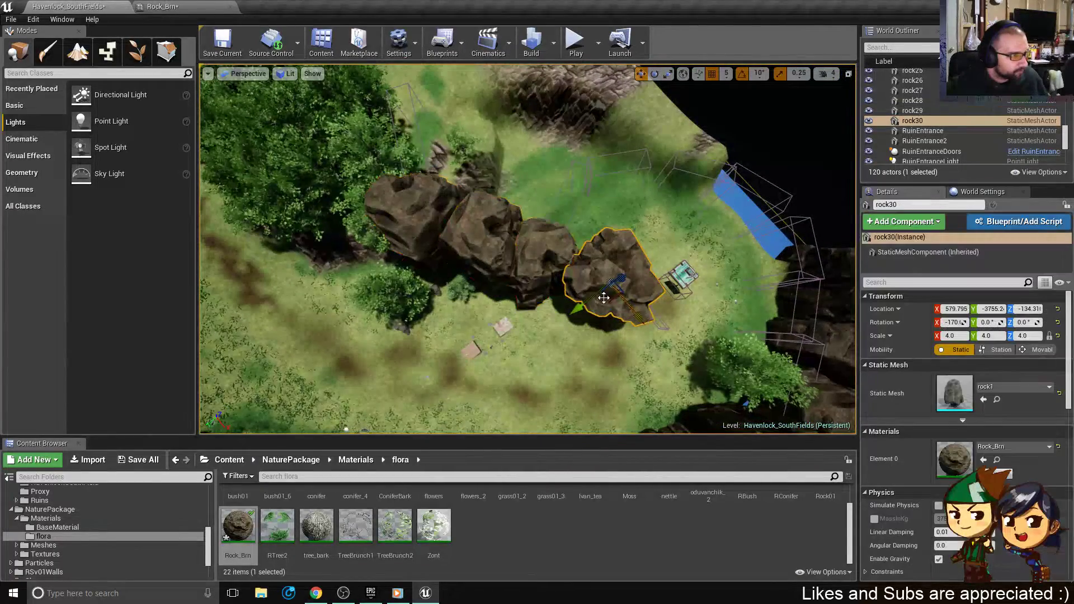
{"action": "left_click_drag", "start_coordinate": [611, 297], "coordinate": [565, 223]}
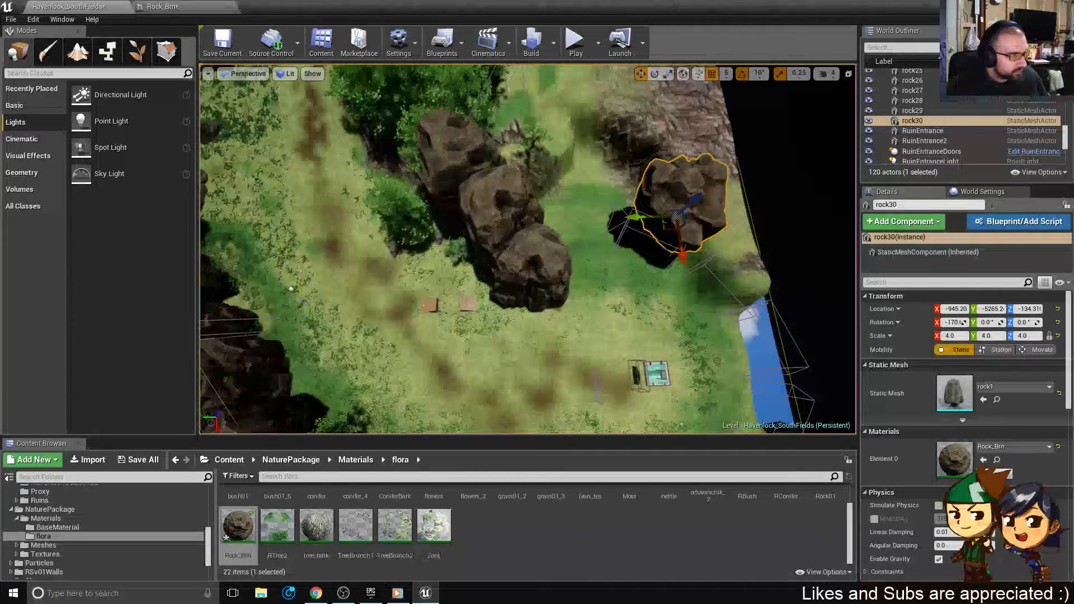
{"action": "left_click", "coordinate": [525, 280]}
{"action": "left_click_drag", "start_coordinate": [521, 288], "coordinate": [600, 207]}
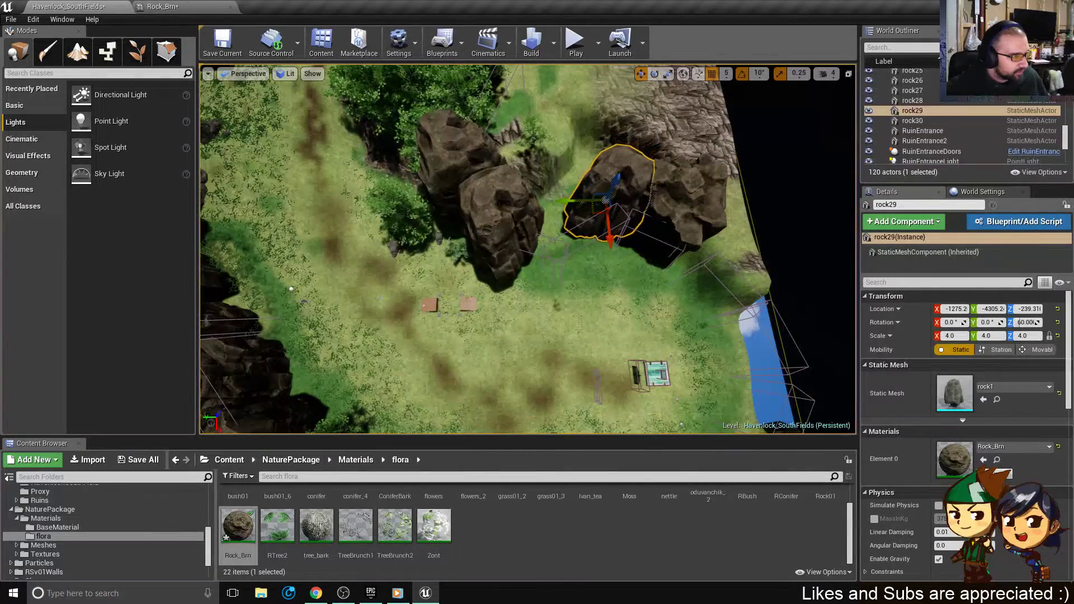
- Move rock24 toward rock29, to about X -845, Y -3680, and lower it to the ground
{"action": "left_click", "coordinate": [495, 241]}
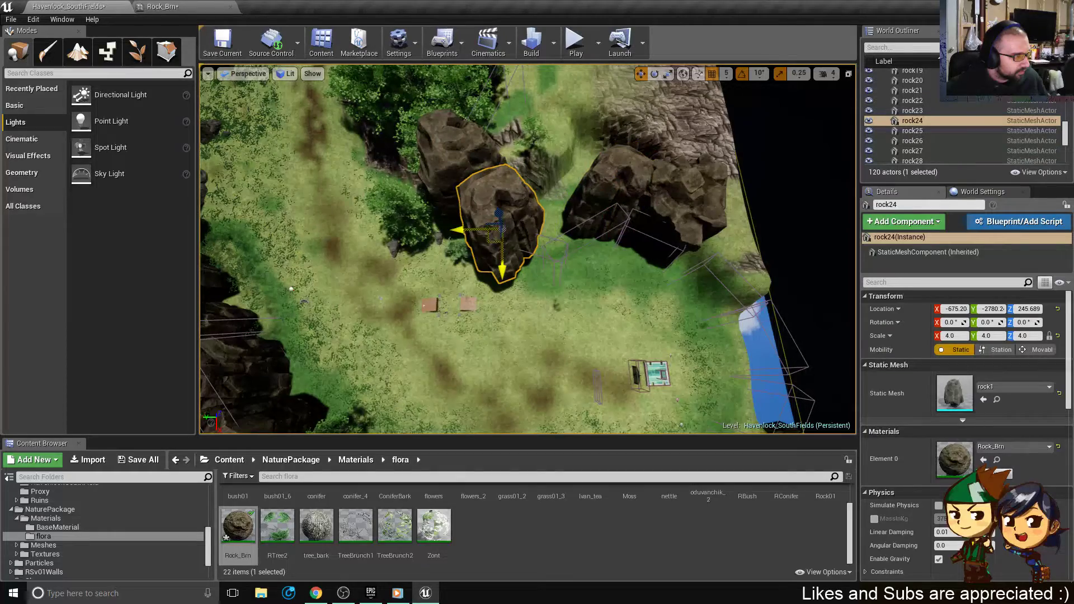
{"action": "left_click_drag", "start_coordinate": [495, 237], "coordinate": [562, 223]}
{"action": "mouse_move", "coordinate": [563, 223]}
{"action": "left_mouse_down", "text": "alt"}
{"action": "mouse_move", "coordinate": [556, 241]}
{"action": "mouse_move", "coordinate": [574, 226]}
{"action": "mouse_move", "coordinate": [566, 230]}
{"action": "left_mouse_up", "text": "alt"}
{"action": "left_click_drag", "start_coordinate": [692, 261], "coordinate": [691, 305], "text": "alt"}
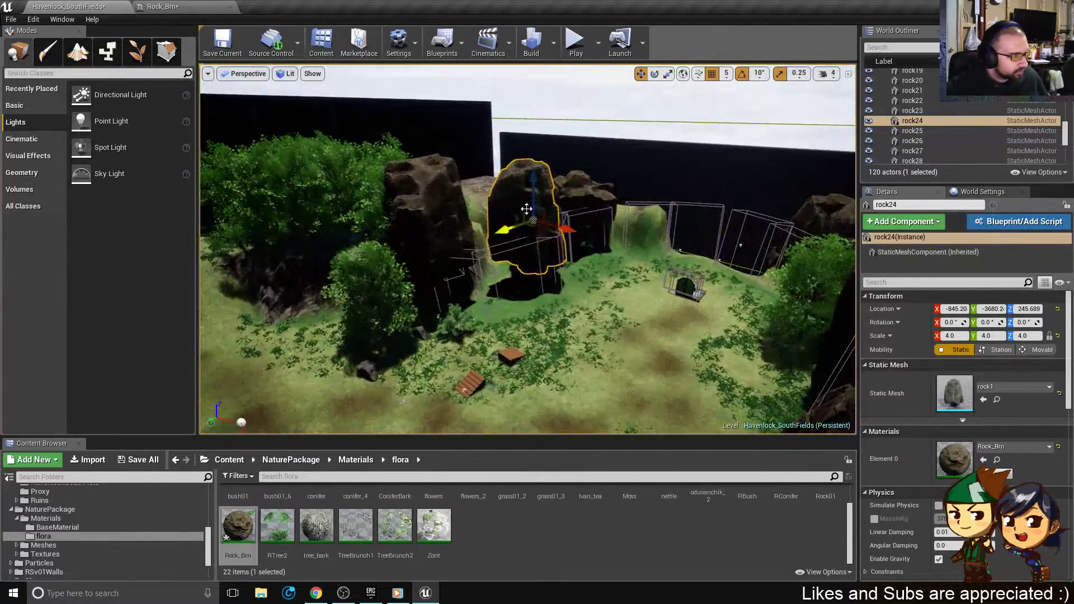
{"action": "left_click_drag", "start_coordinate": [623, 213], "coordinate": [612, 243], "text": "alt"}
- Move rock20 beside rock24, to about X -1440, Y -2930, and sink it to about Z -309
{"action": "left_click", "coordinate": [429, 210]}
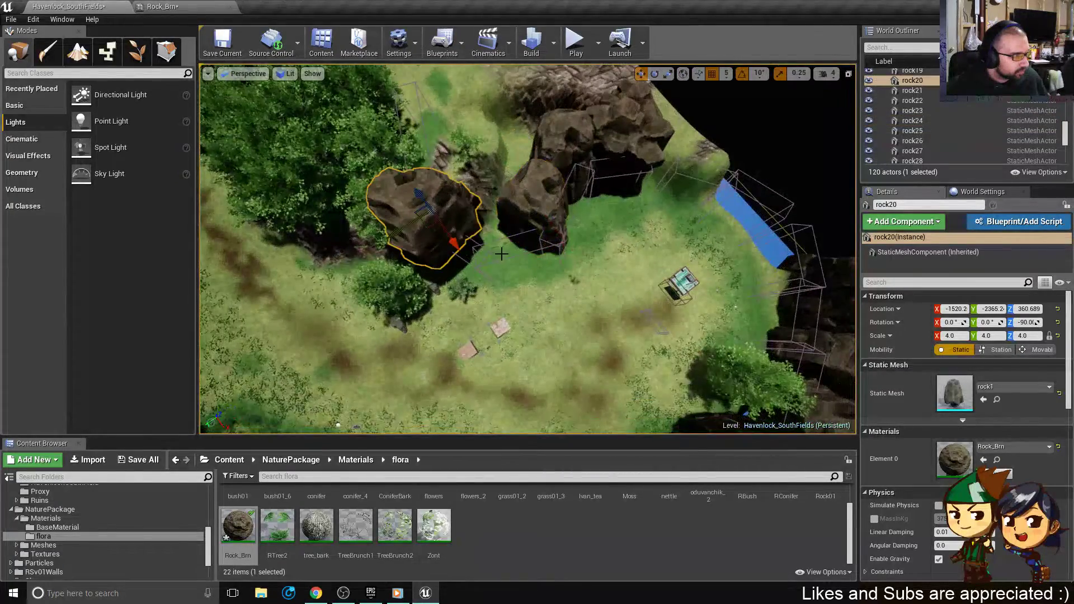
{"action": "left_click_drag", "start_coordinate": [429, 210], "coordinate": [433, 155], "text": "alt"}
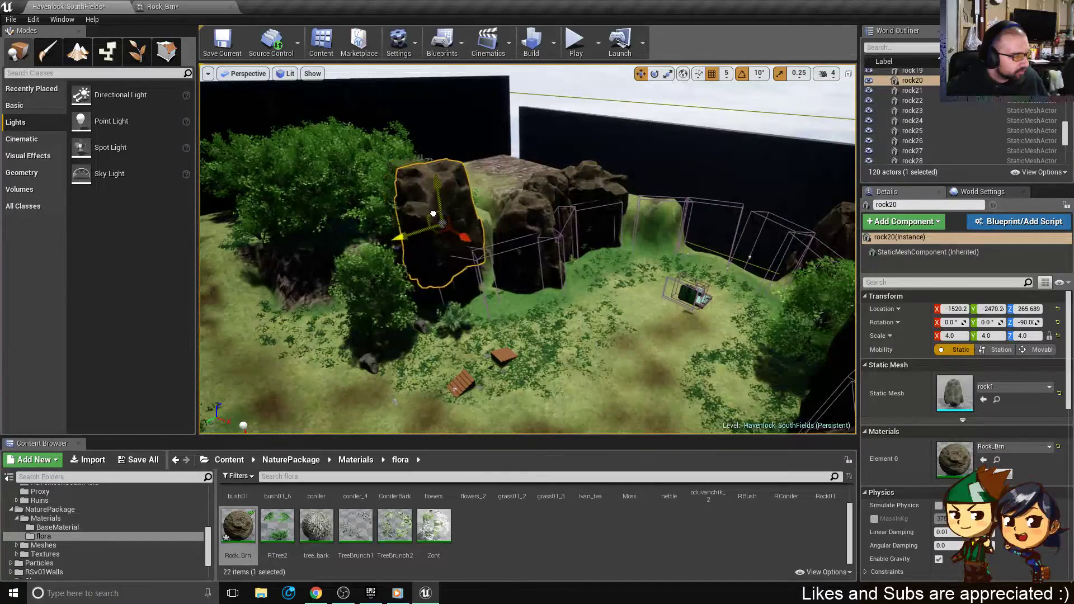
{"action": "left_click_drag", "start_coordinate": [470, 247], "coordinate": [462, 208], "text": "alt"}
{"action": "key", "text": "f"}
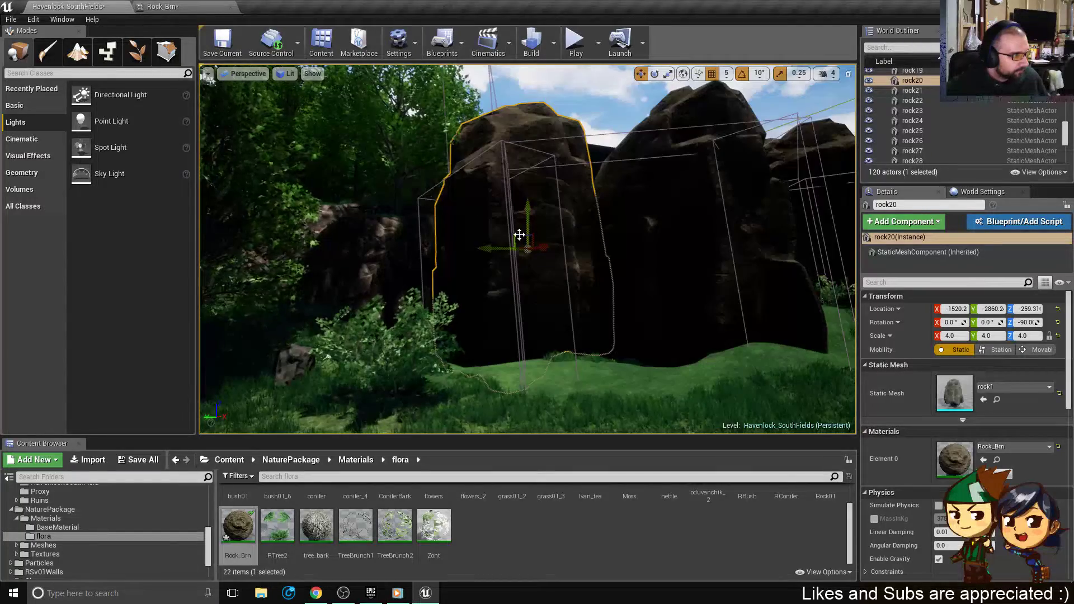
{"action": "left_click_drag", "start_coordinate": [530, 241], "coordinate": [532, 247]}
{"action": "mouse_move", "coordinate": [664, 212]}
{"action": "left_mouse_down", "text": "alt"}
{"action": "mouse_move", "coordinate": [666, 241]}
{"action": "mouse_move", "coordinate": [655, 196]}
{"action": "mouse_move", "coordinate": [658, 221]}
{"action": "left_mouse_up", "text": "alt"}
{"action": "right_click_drag", "start_coordinate": [658, 221], "coordinate": [694, 207]}
{"action": "right_click_drag", "start_coordinate": [653, 372], "coordinate": [699, 371]}
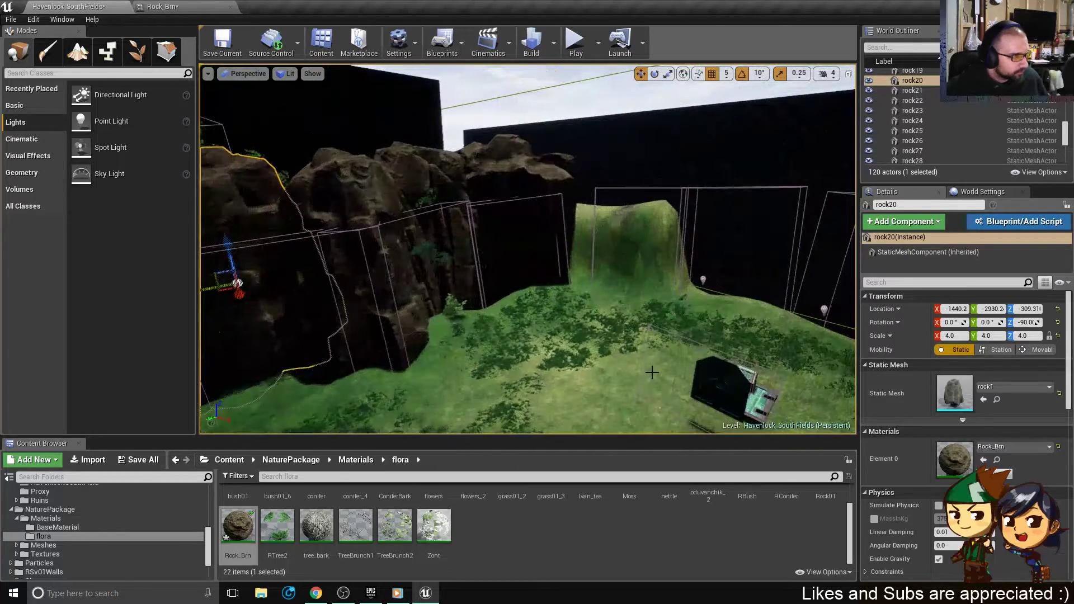
- Duplicate rock22 and rock23 together and move the copies across the field to the open edge beside rock30
{"action": "left_click", "coordinate": [535, 171]}
{"action": "right_click_drag", "start_coordinate": [535, 170], "coordinate": [487, 196]}
{"action": "left_click_drag", "start_coordinate": [688, 112], "coordinate": [722, 106], "text": "alt"}
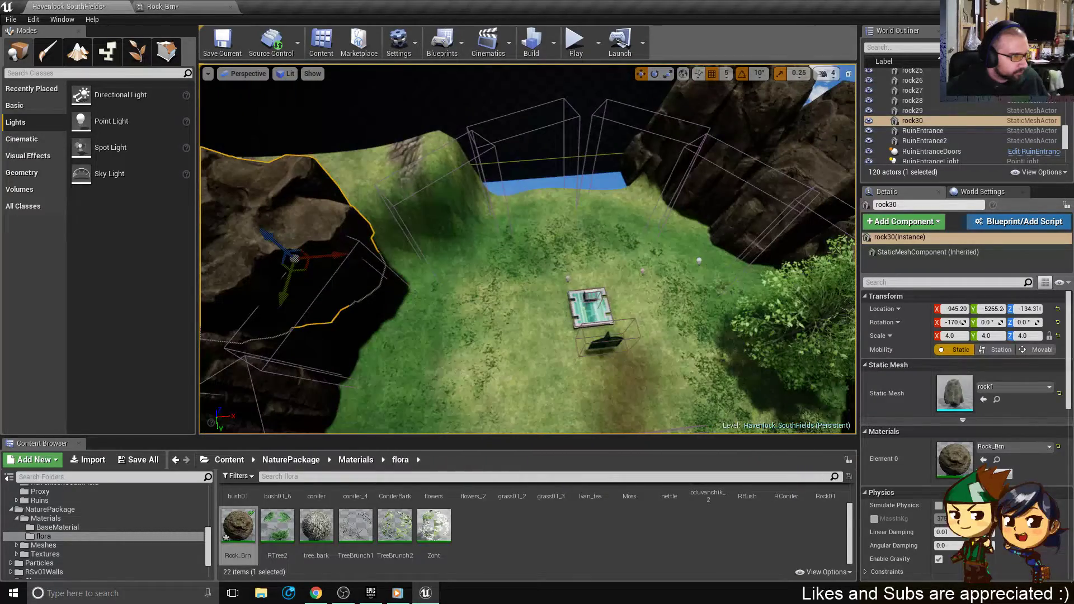
{"action": "left_click", "coordinate": [695, 183]}
{"action": "right_click_drag", "start_coordinate": [696, 183], "coordinate": [762, 129]}
{"action": "right_click_drag", "start_coordinate": [559, 223], "coordinate": [545, 302]}
{"action": "left_click", "coordinate": [744, 219]}
{"action": "left_click", "coordinate": [748, 330], "text": "ctrl"}
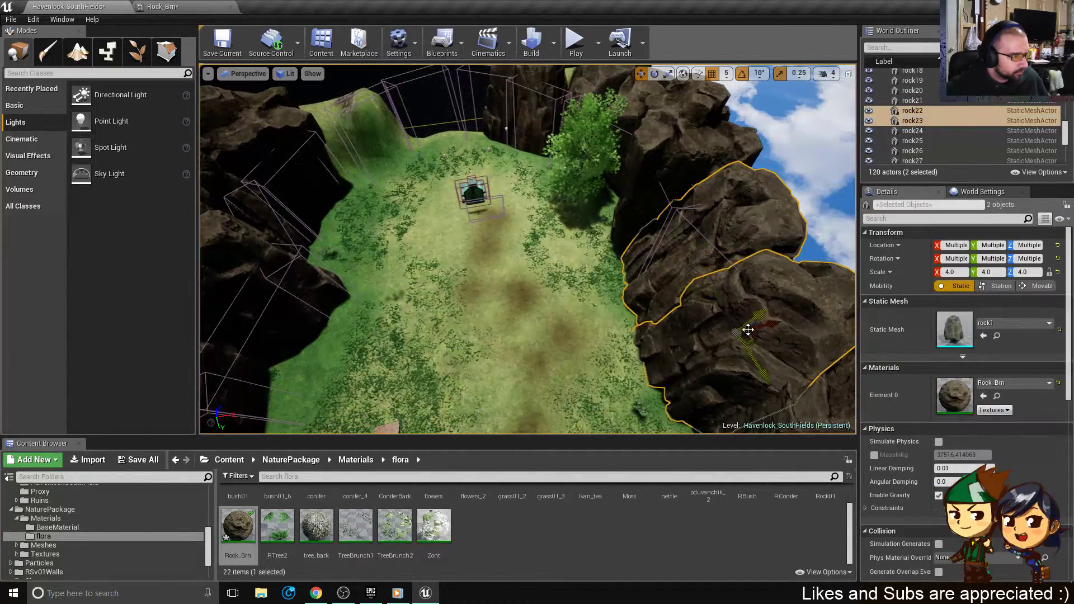
{"action": "left_click_drag", "start_coordinate": [760, 341], "coordinate": [370, 118], "text": "alt"}
{"action": "key", "text": "f"}
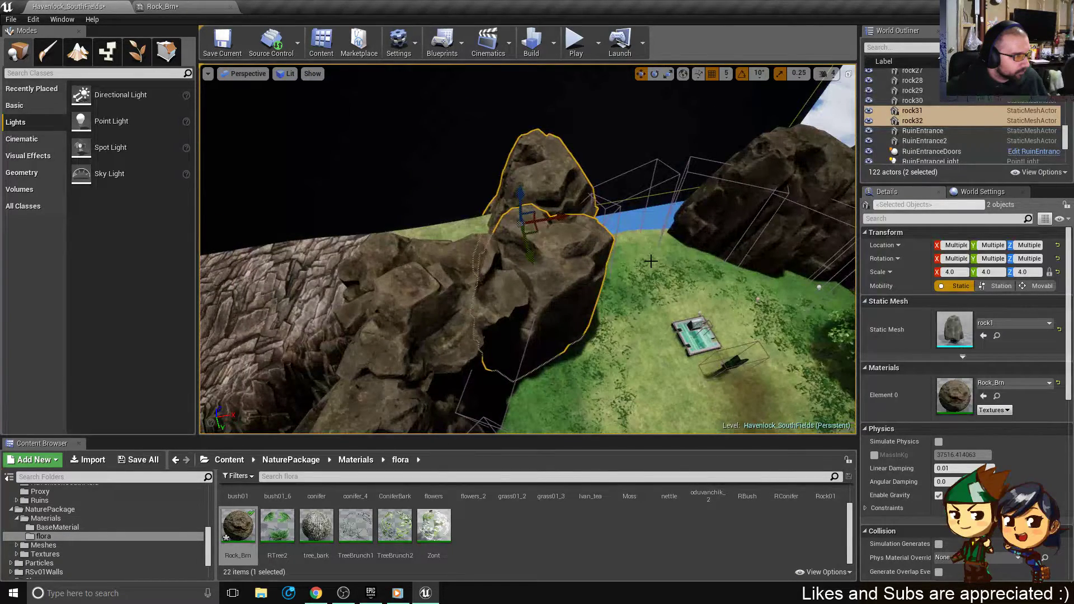
- Move rock32 along the open edge to about X 510, Y -6079
{"action": "left_click", "coordinate": [554, 175]}
{"action": "left_click_drag", "start_coordinate": [554, 175], "coordinate": [476, 178], "text": "alt"}
{"action": "left_click_drag", "start_coordinate": [543, 237], "coordinate": [593, 291]}
{"action": "left_click_drag", "start_coordinate": [593, 291], "coordinate": [618, 212], "text": "alt"}
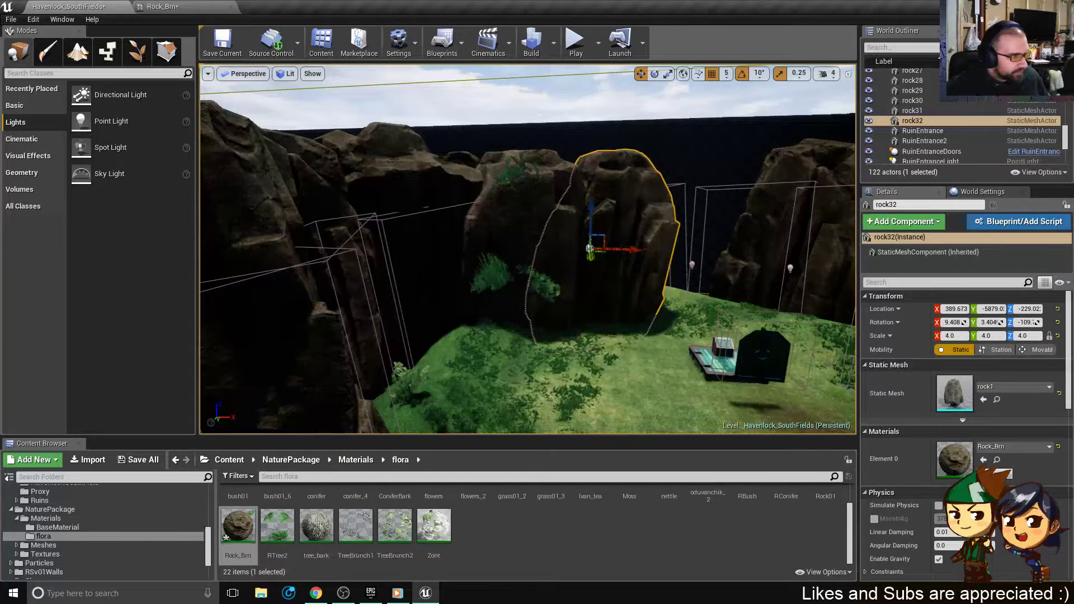
{"action": "mouse_move", "coordinate": [590, 249]}
{"action": "left_mouse_down", "text": "alt"}
{"action": "mouse_move", "coordinate": [621, 271]}
{"action": "mouse_move", "coordinate": [610, 282]}
{"action": "mouse_move", "coordinate": [594, 247]}
{"action": "left_mouse_up", "text": "alt"}
{"action": "left_click_drag", "start_coordinate": [696, 336], "coordinate": [702, 356], "text": "alt"}
- Duplicate rock32, move the copy to about X 1305, Y -6544, and rotate it to about 40° on Y
{"action": "key", "text": "e"}
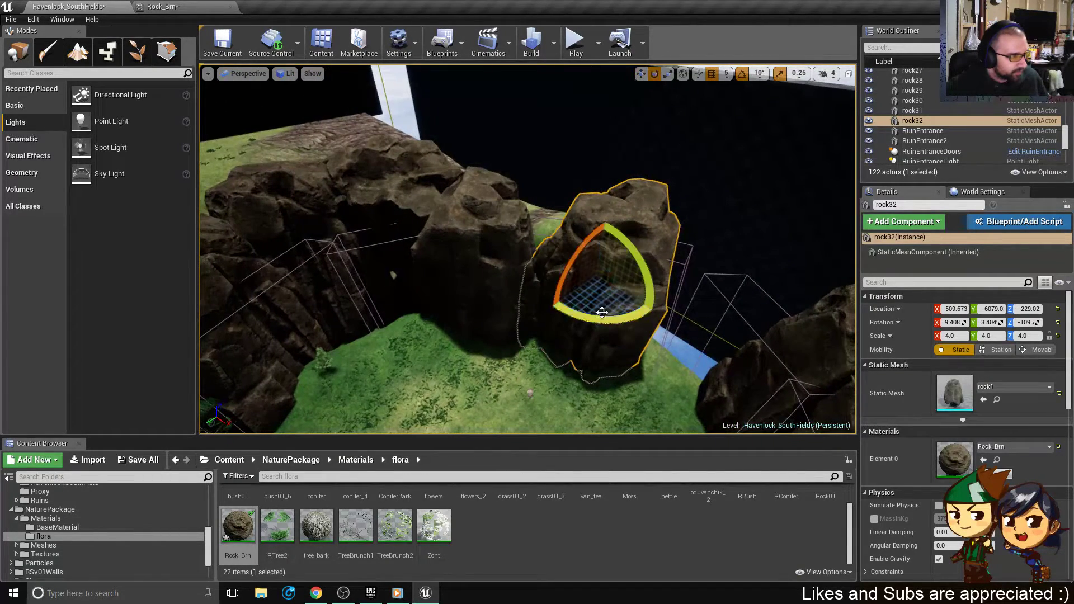
{"action": "left_click_drag", "start_coordinate": [647, 275], "coordinate": [708, 291]}
{"action": "key", "text": "w"}
{"action": "key", "text": "e"}
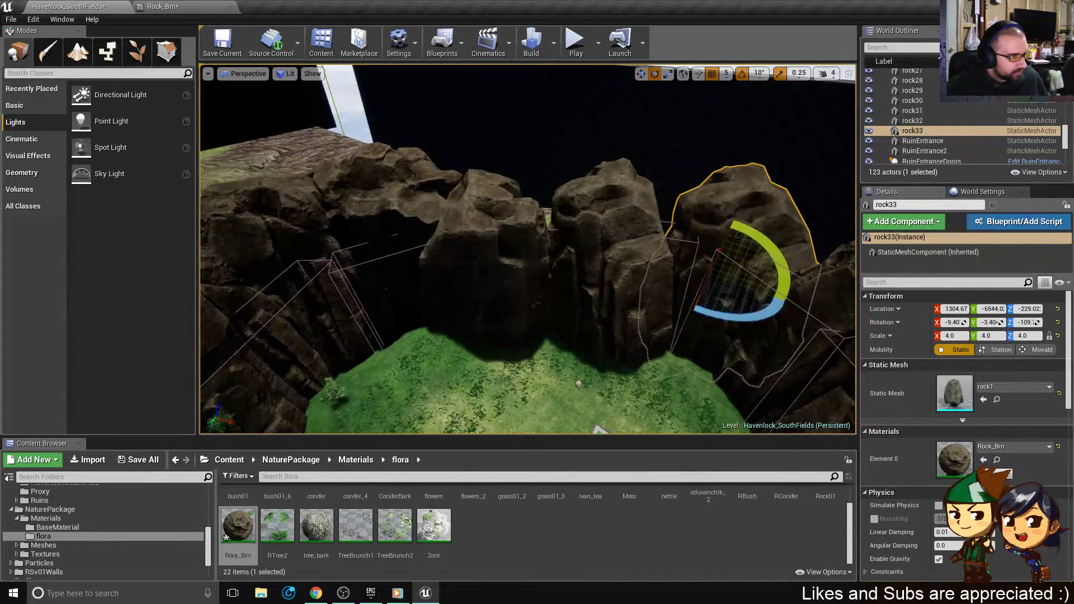
{"action": "left_click_drag", "start_coordinate": [726, 233], "coordinate": [680, 260]}
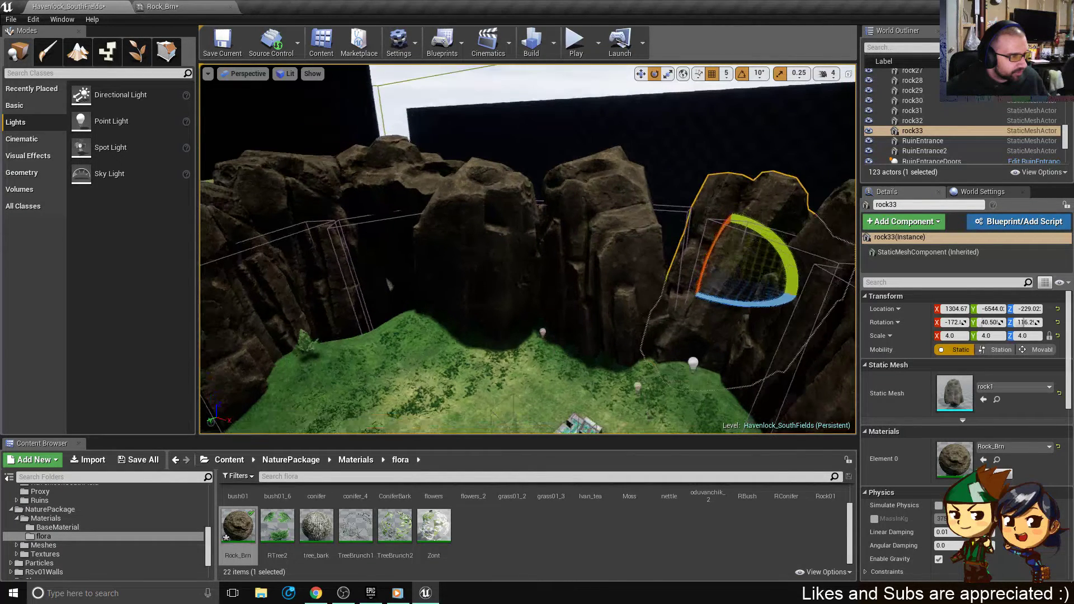
- Move rock33 to about X 1285, Y -6269 and rotate it to about 18° on Y to close the gap
{"action": "right_click_drag", "start_coordinate": [706, 280], "coordinate": [685, 288]}
{"action": "left_click_drag", "start_coordinate": [695, 281], "coordinate": [688, 330]}
{"action": "key", "text": "w"}
{"action": "right_click_drag", "start_coordinate": [688, 330], "coordinate": [710, 320]}
{"action": "key", "text": "e"}
{"action": "left_click_drag", "start_coordinate": [761, 230], "coordinate": [765, 217]}
{"action": "right_click_drag", "start_coordinate": [765, 217], "coordinate": [739, 221]}
{"action": "left_click_drag", "start_coordinate": [744, 235], "coordinate": [762, 226], "text": "alt"}
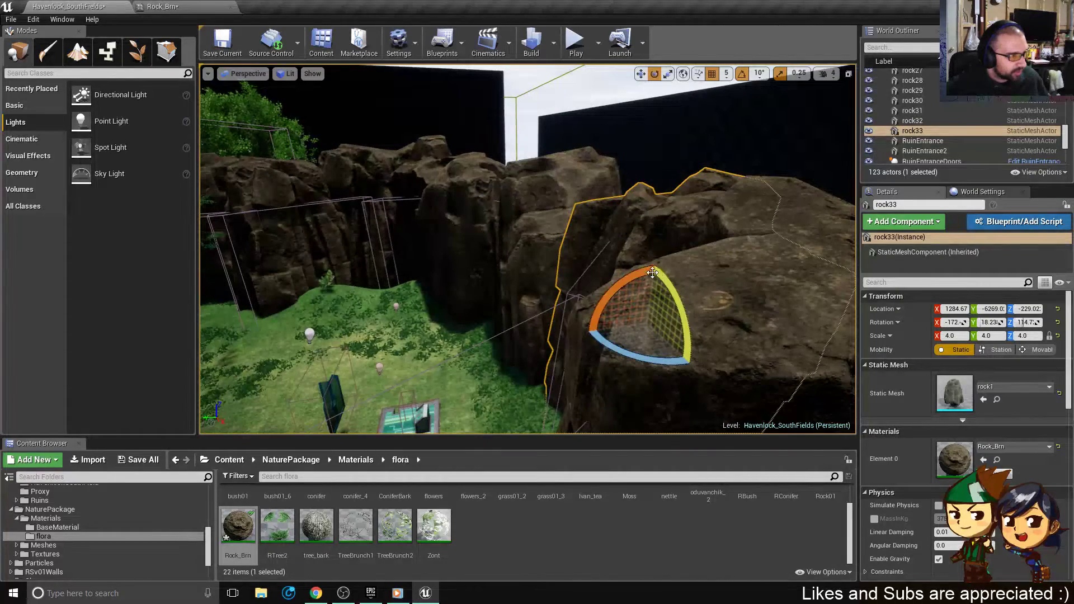
- Undo the rotated duplicate of rock33 and adjust rock33's rotation to about -176° on X and 9° on Y
{"action": "left_click_drag", "start_coordinate": [653, 273], "coordinate": [693, 272]}
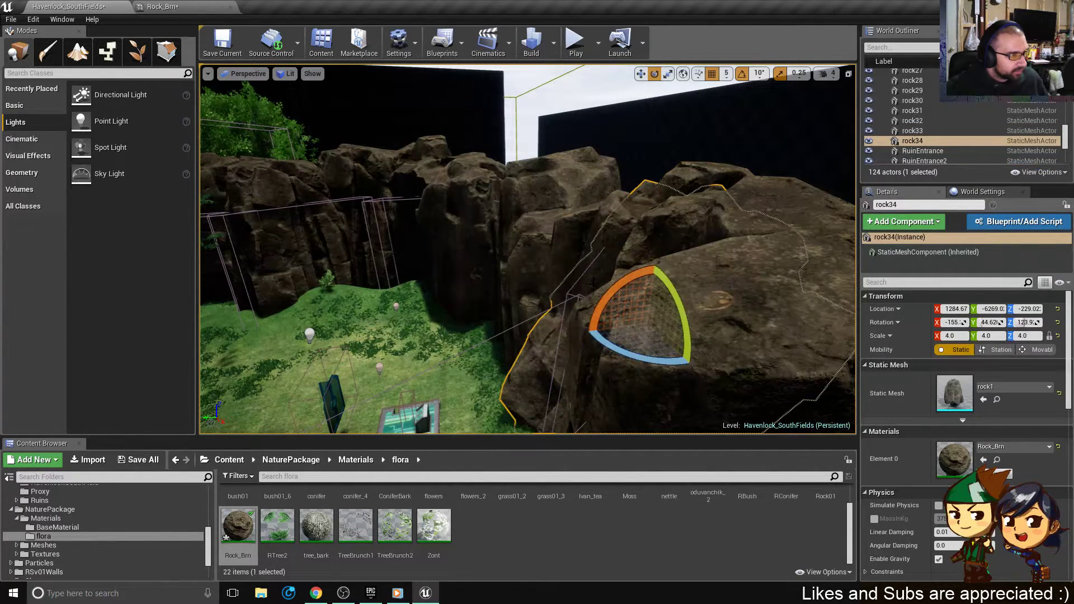
{"action": "key", "text": "ctrl+z"}
{"action": "left_click_drag", "start_coordinate": [592, 284], "coordinate": [672, 257], "text": "alt"}
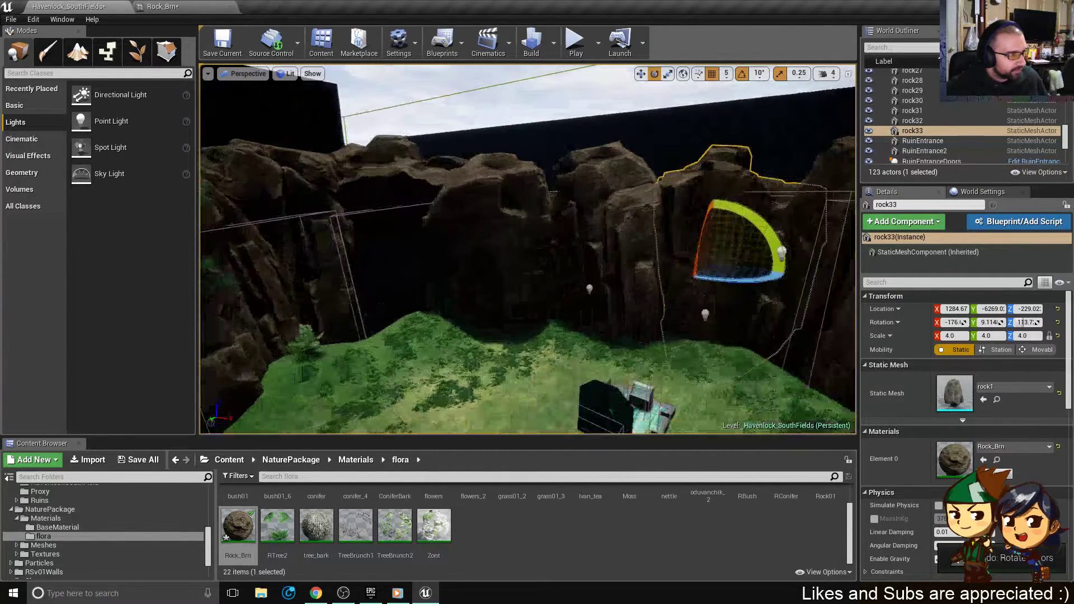
{"action": "right_click_drag", "start_coordinate": [621, 293], "coordinate": [649, 313]}
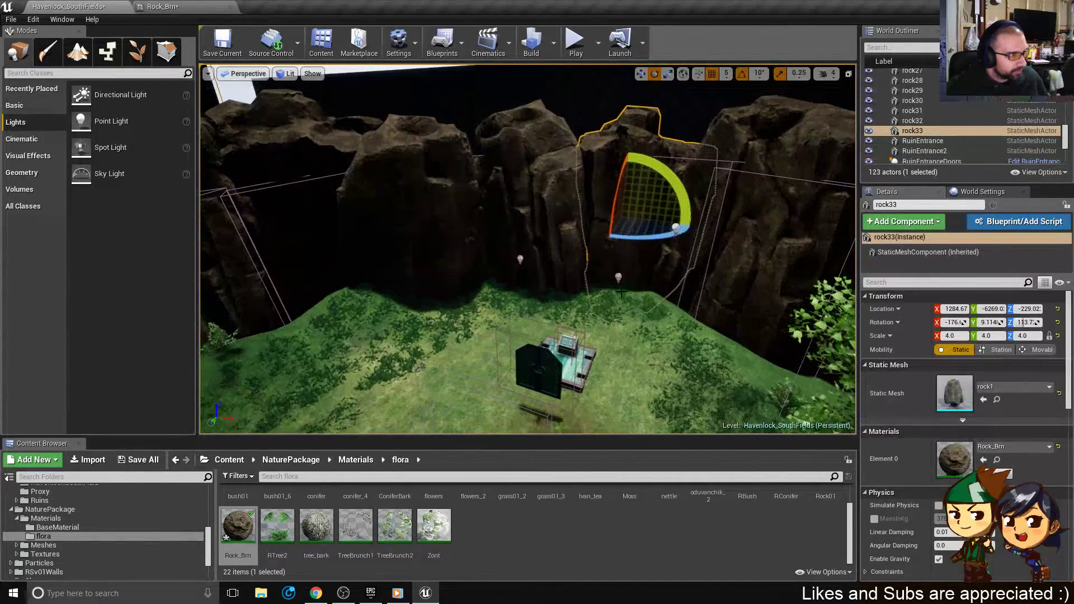
- Delete the two point lights RuinEntranceLight2 and RuinEntranceLight above the ruin entrance
{"action": "left_click", "coordinate": [618, 276]}
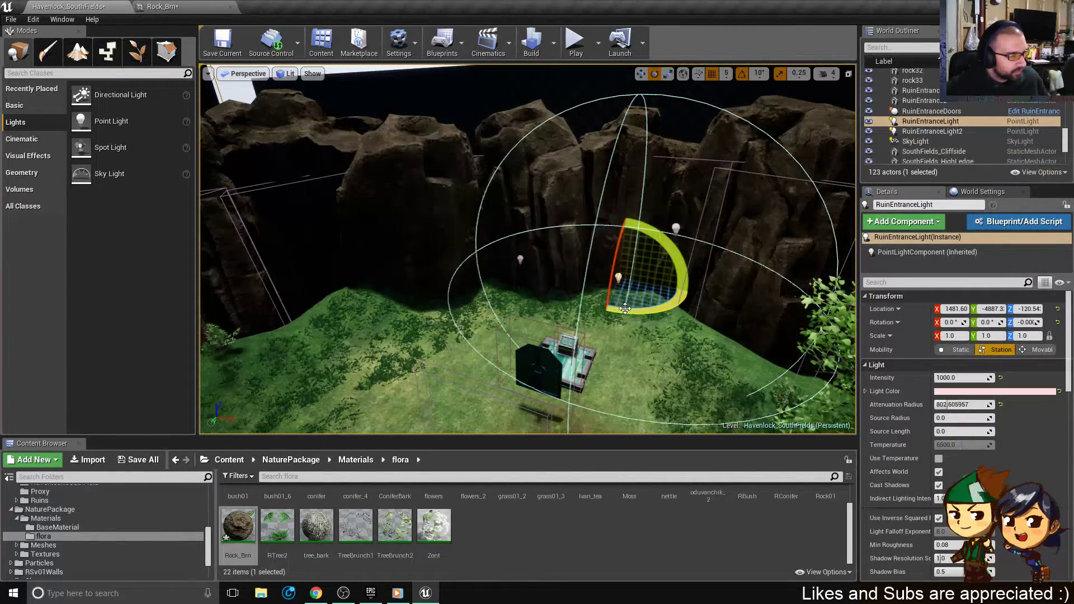
{"action": "key", "text": "f"}
{"action": "left_click_drag", "start_coordinate": [625, 309], "coordinate": [587, 322], "text": "alt"}
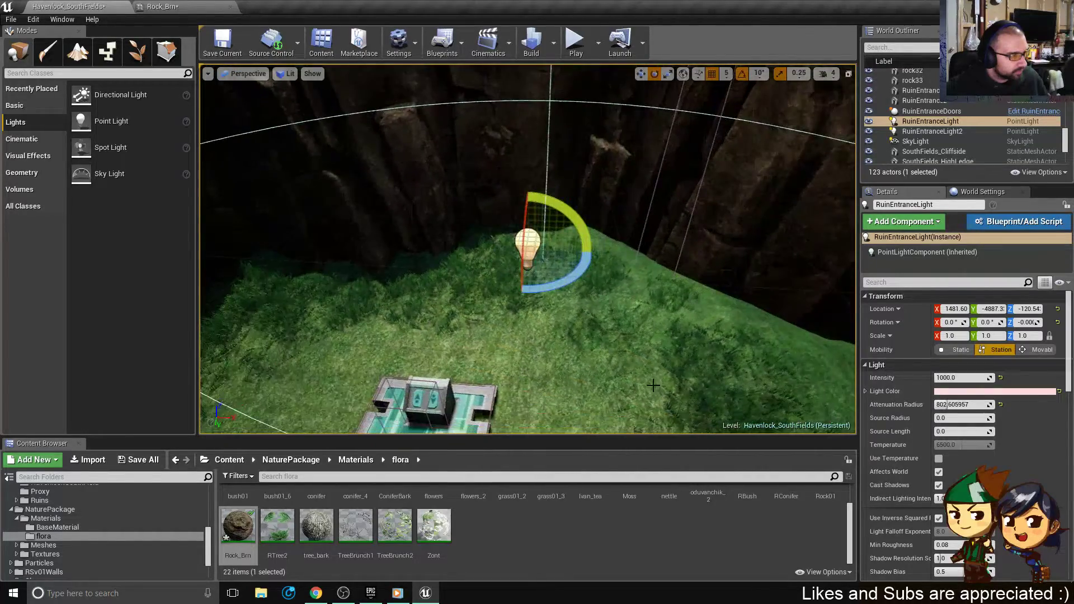
{"action": "right_click_drag", "start_coordinate": [654, 386], "coordinate": [649, 325]}
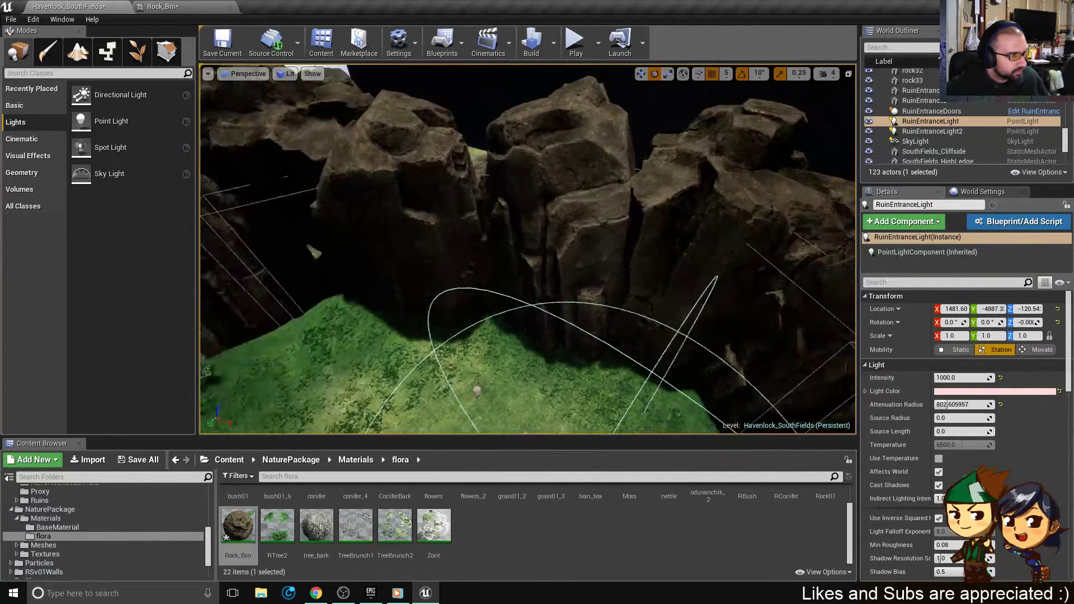
{"action": "left_click_drag", "start_coordinate": [630, 319], "coordinate": [646, 392], "text": "alt"}
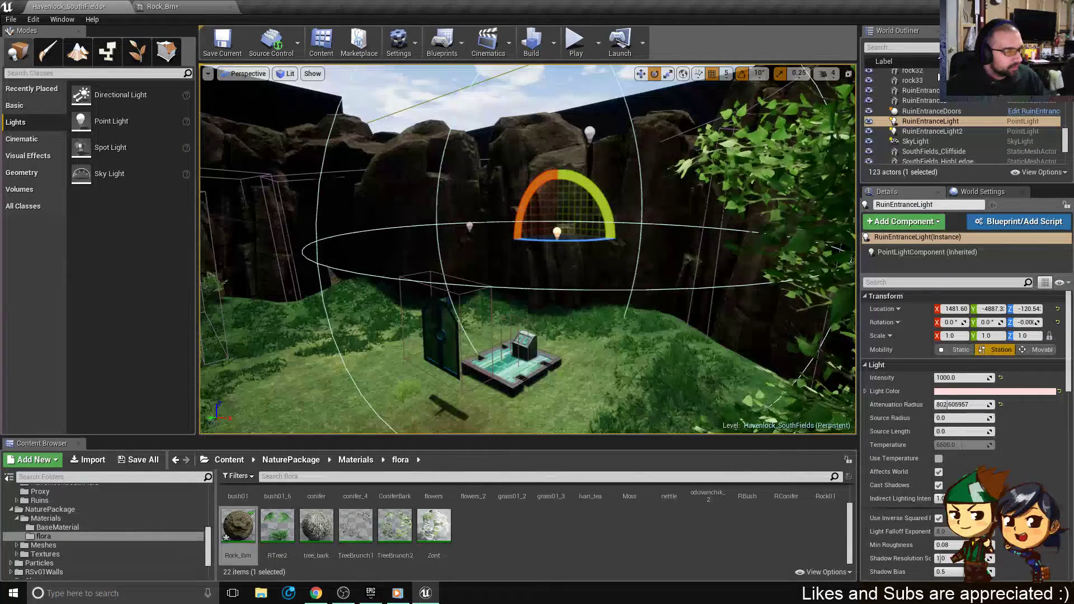
{"action": "left_click", "coordinate": [948, 132]}
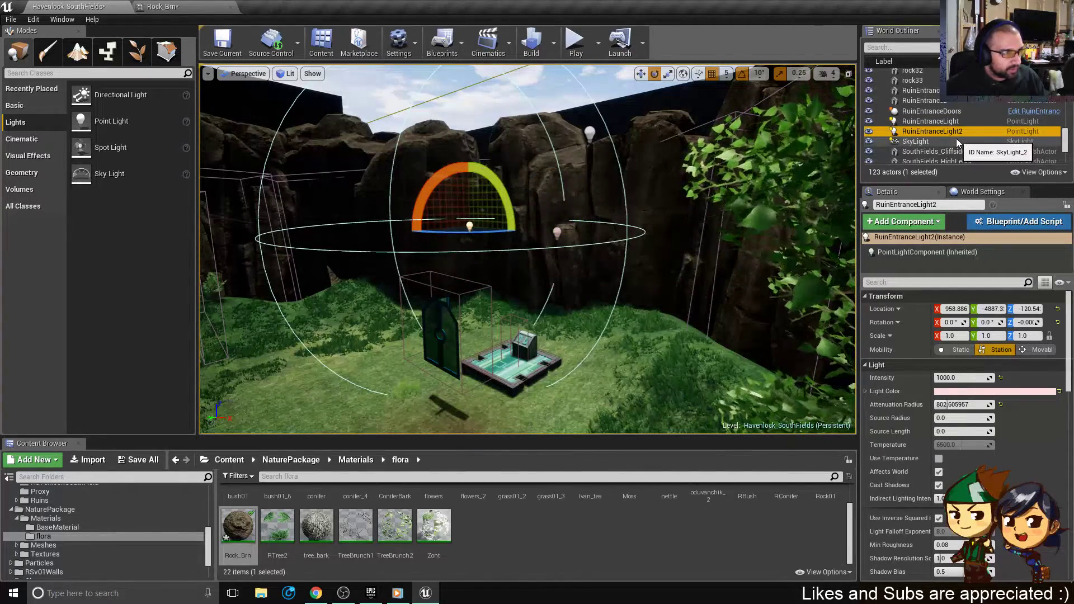
{"action": "key", "text": "Delete"}
{"action": "left_click", "coordinate": [953, 123]}
{"action": "key", "text": "Delete"}
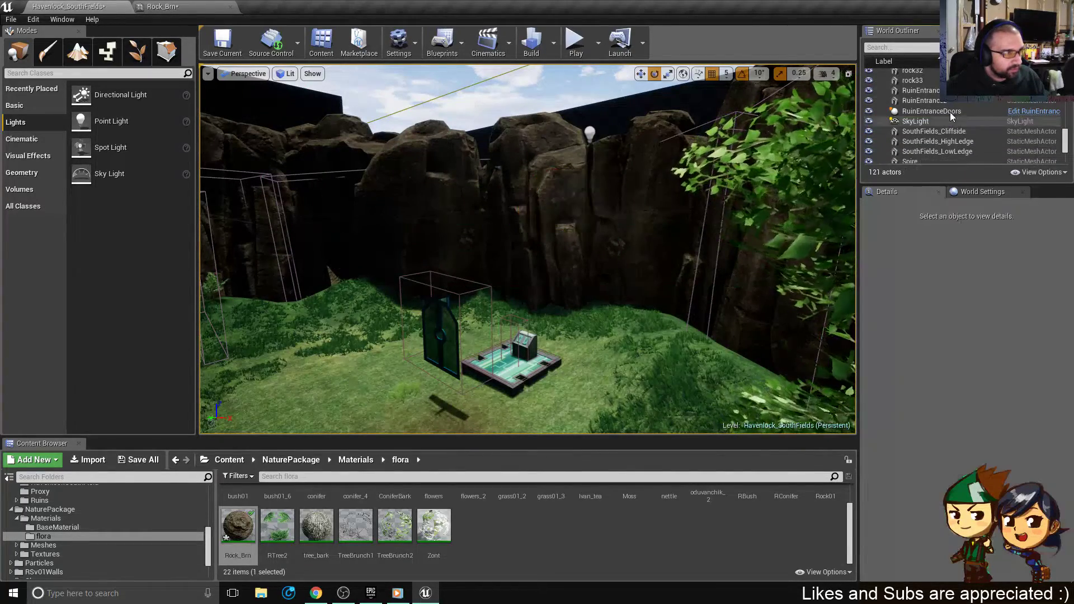
- Toggle the visibility of PointLight near the cliff to compare its effect, and delete the light
{"action": "left_click", "coordinate": [589, 133]}
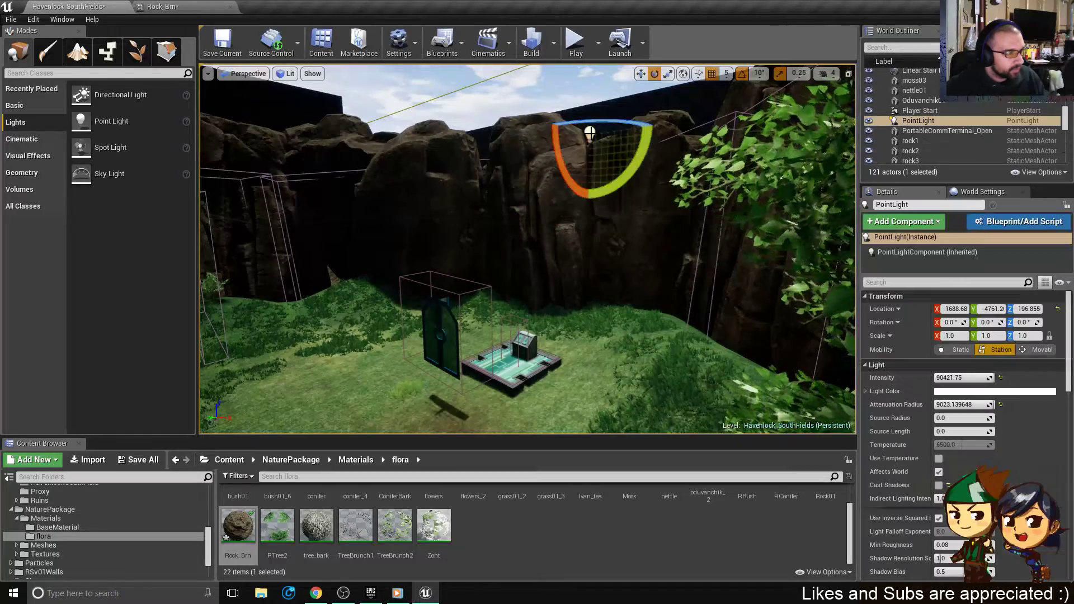
{"action": "left_click", "coordinate": [870, 122]}
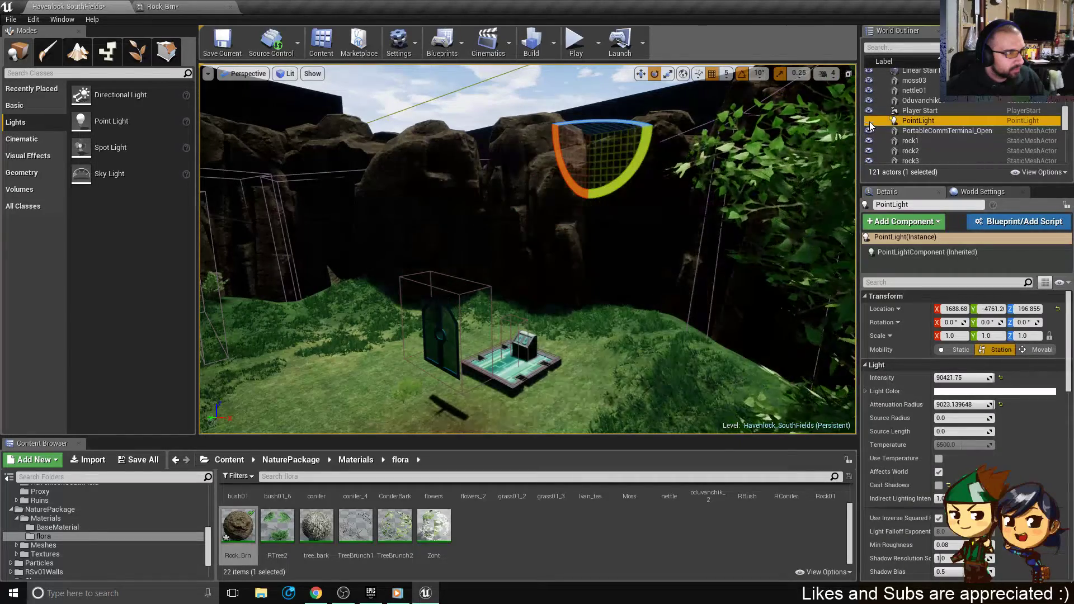
{"action": "left_click", "coordinate": [870, 122]}
{"action": "left_click", "coordinate": [870, 122]}
{"action": "left_click", "coordinate": [870, 122]}
{"action": "key", "text": "Delete"}
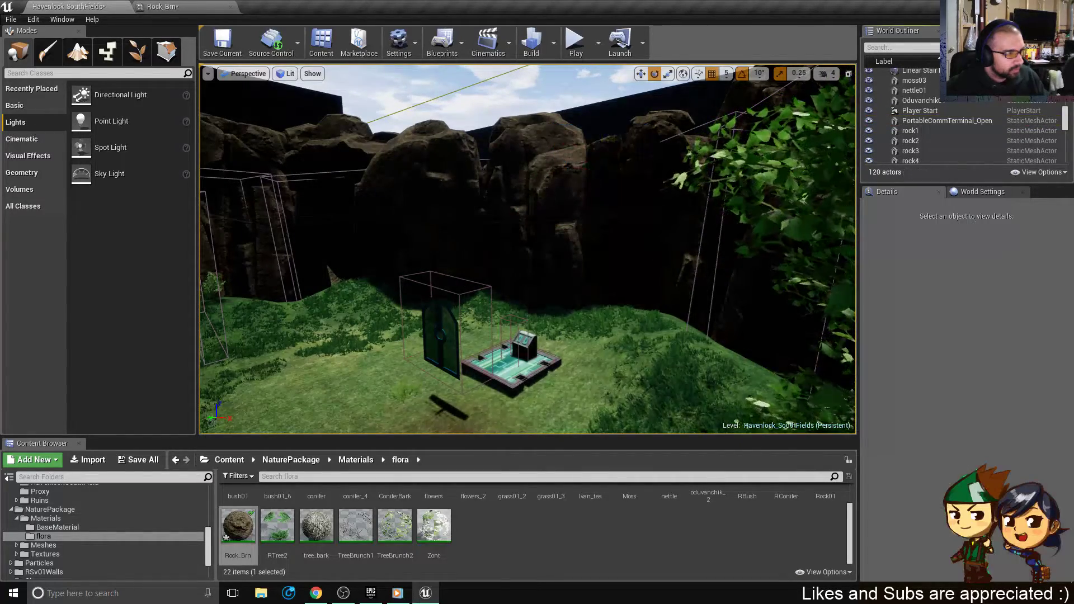
- Apply the Rock_Brn material to rock10, the small boulder beside the tall brown cliff
{"action": "right_click_drag", "start_coordinate": [591, 244], "coordinate": [614, 264]}
{"action": "right_click_drag", "start_coordinate": [587, 230], "coordinate": [559, 252]}
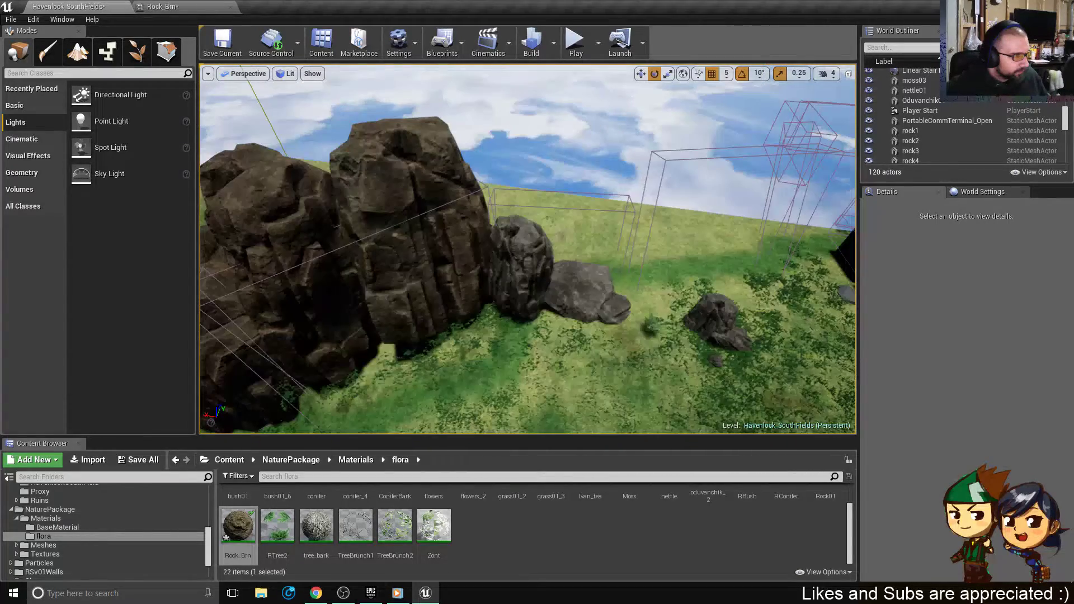
{"action": "left_click", "coordinate": [520, 263]}
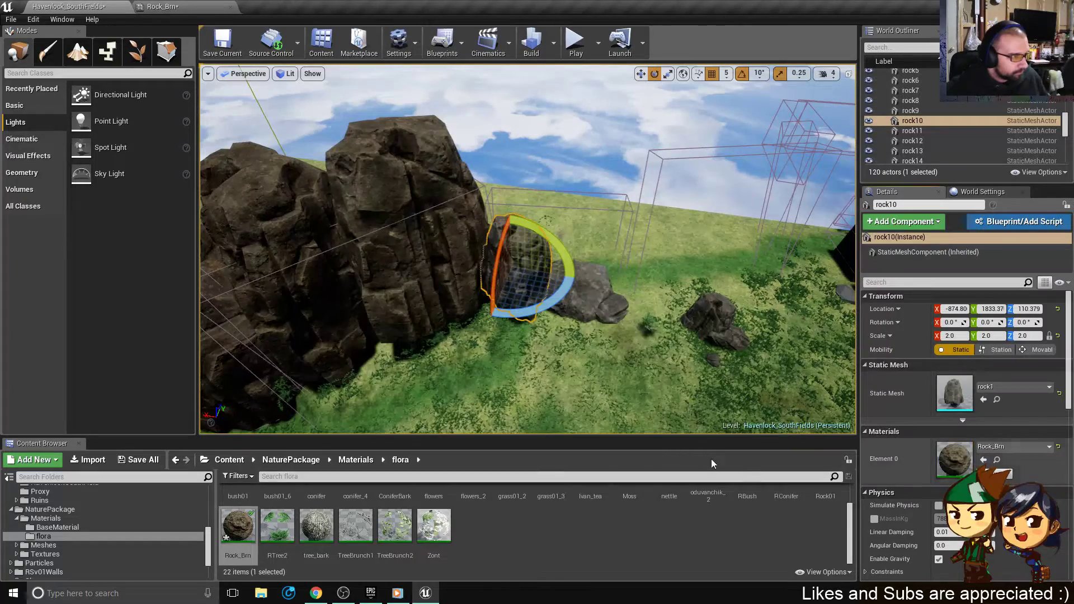
- Duplicate rock2 and move the copy to the cliff gap at about X 2665, Y -2762
{"action": "right_click_drag", "start_coordinate": [691, 391], "coordinate": [627, 369]}
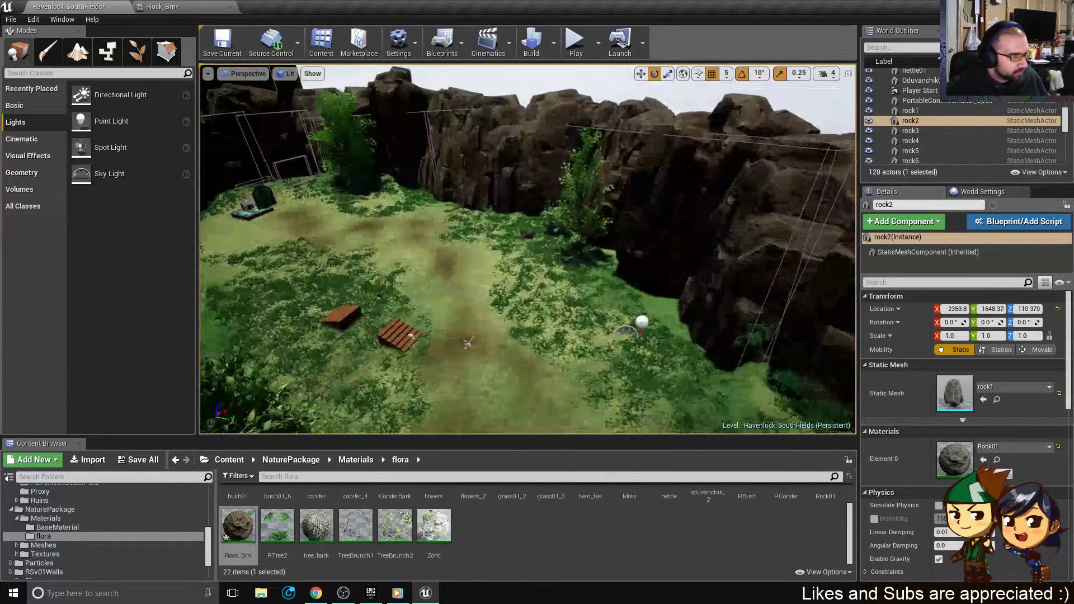
{"action": "right_click_drag", "start_coordinate": [526, 252], "coordinate": [649, 252]}
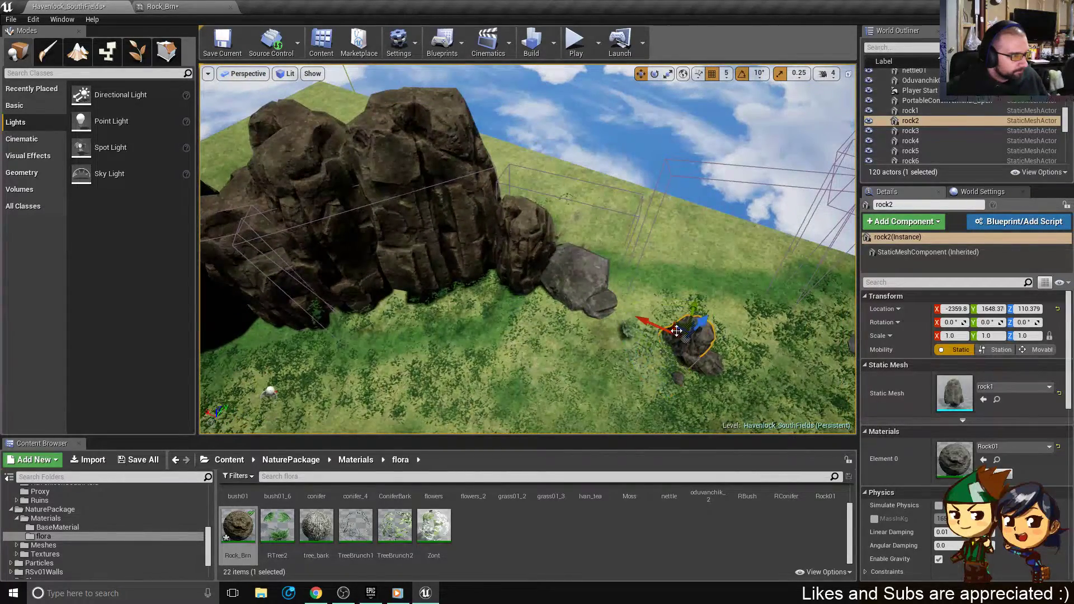
{"action": "left_click_drag", "start_coordinate": [680, 325], "coordinate": [672, 235], "text": "alt+shift"}
{"action": "key", "text": "f"}
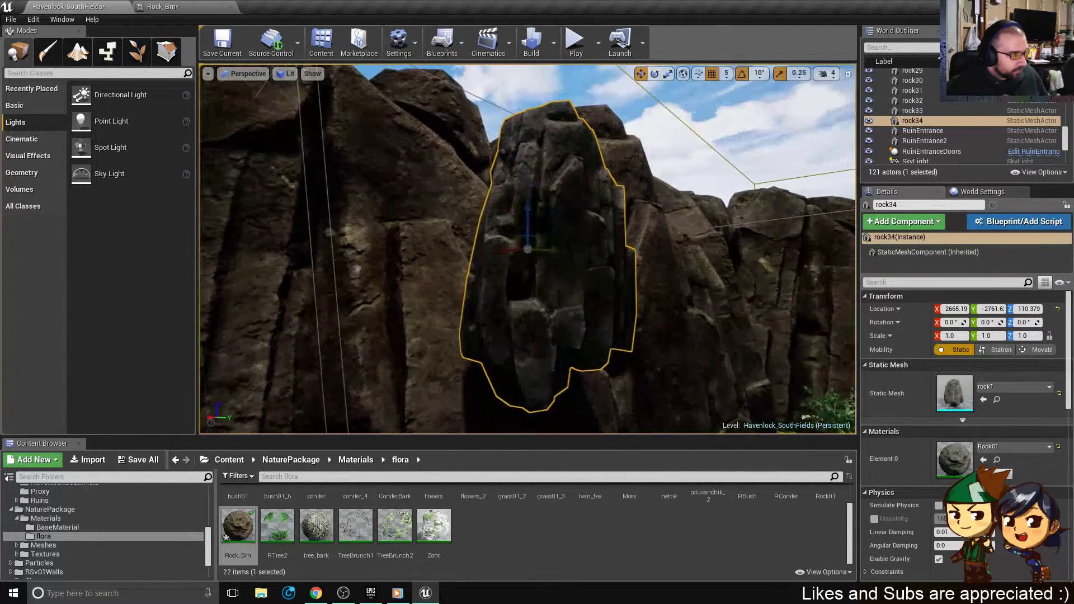
{"action": "right_click_drag", "start_coordinate": [671, 235], "coordinate": [722, 279]}
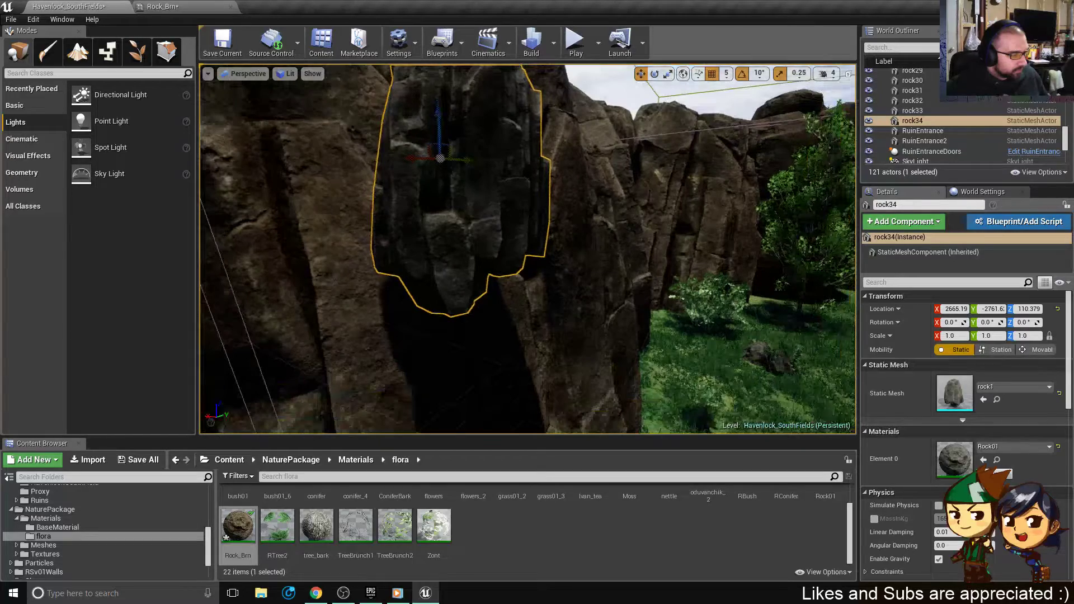
- Apply the Rock_Brn material to rock34 and move it into the gap at about X 2500, Y -2682, Z -685
{"action": "left_click_drag", "start_coordinate": [238, 526], "coordinate": [459, 235]}
{"action": "right_click_drag", "start_coordinate": [459, 235], "coordinate": [336, 224]}
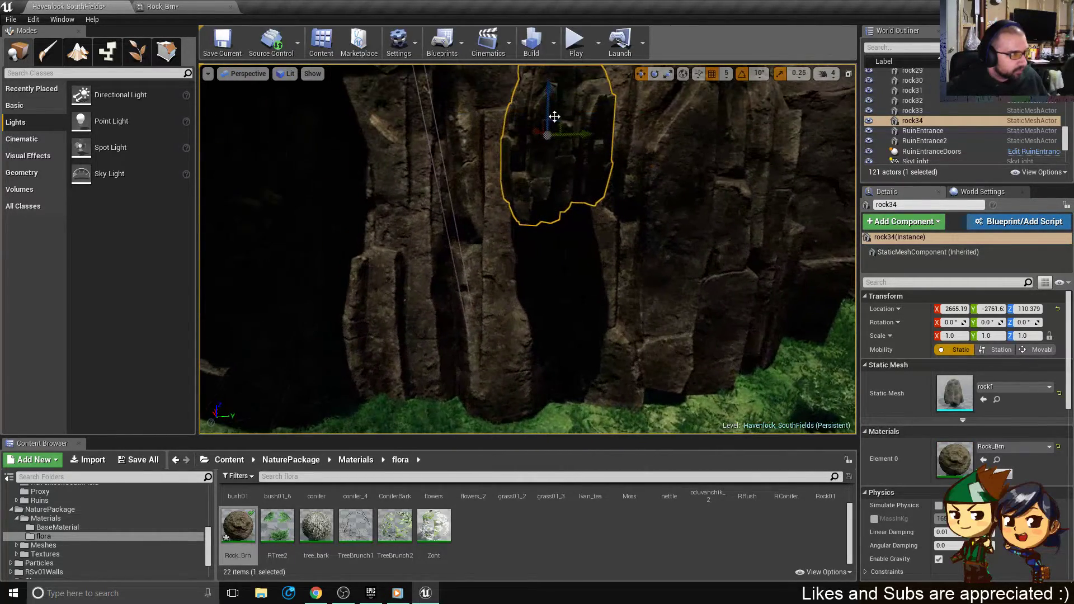
{"action": "key", "text": "f"}
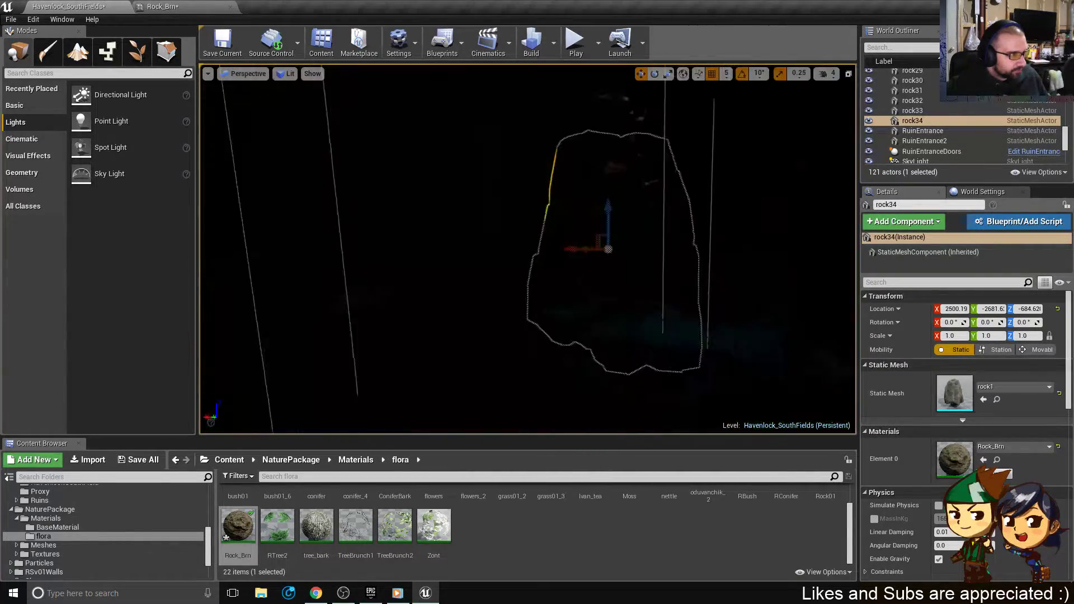
- Erase the grass growing over rock5 and the boulder beside it with a foliage brush size of about 44
{"action": "mouse_move", "coordinate": [527, 249]}
{"action": "right_mouse_down"}
{"action": "mouse_move", "coordinate": [470, 249]}
{"action": "mouse_move", "coordinate": [482, 240]}
{"action": "mouse_move", "coordinate": [459, 269]}
{"action": "mouse_move", "coordinate": [526, 283]}
{"action": "mouse_move", "coordinate": [539, 280]}
{"action": "mouse_move", "coordinate": [526, 263]}
{"action": "mouse_move", "coordinate": [557, 255]}
{"action": "mouse_move", "coordinate": [538, 274]}
{"action": "right_mouse_up"}
{"action": "left_click", "coordinate": [523, 260]}
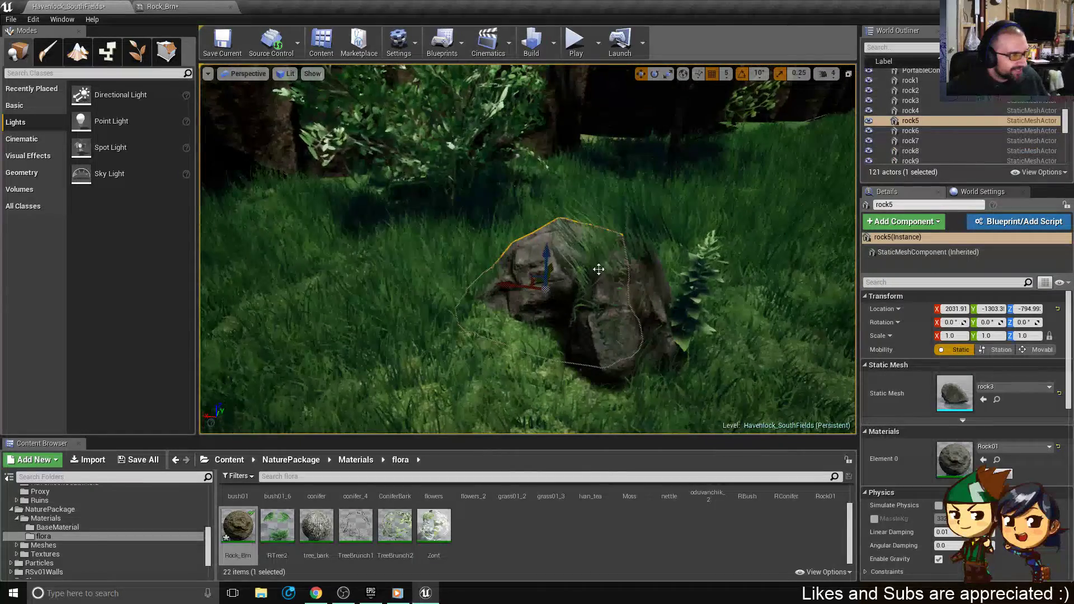
{"action": "left_click", "coordinate": [138, 50]}
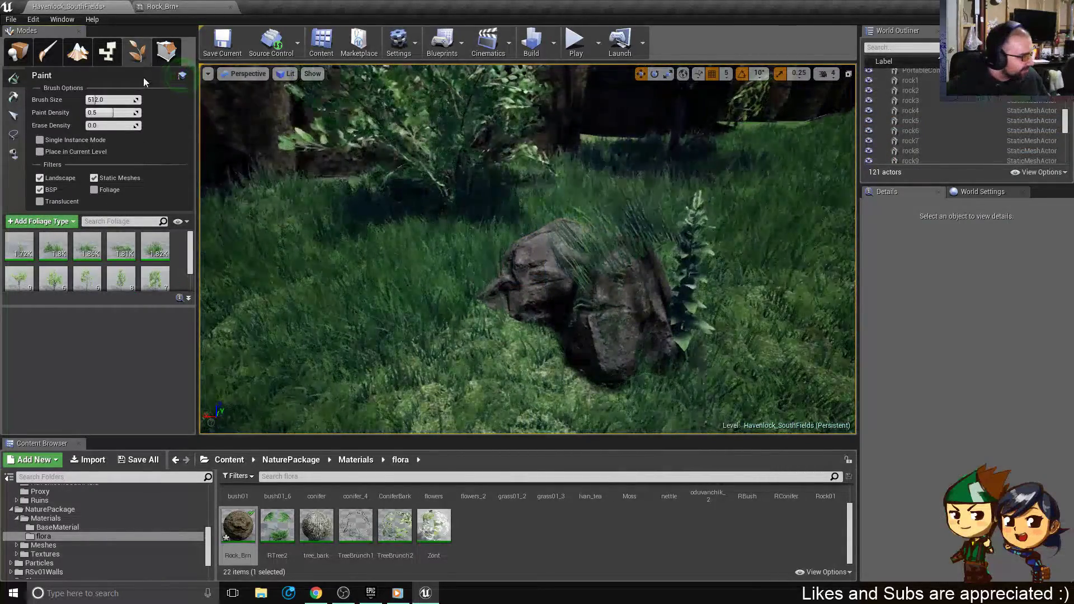
{"action": "left_click_drag", "start_coordinate": [105, 99], "coordinate": [84, 99]}
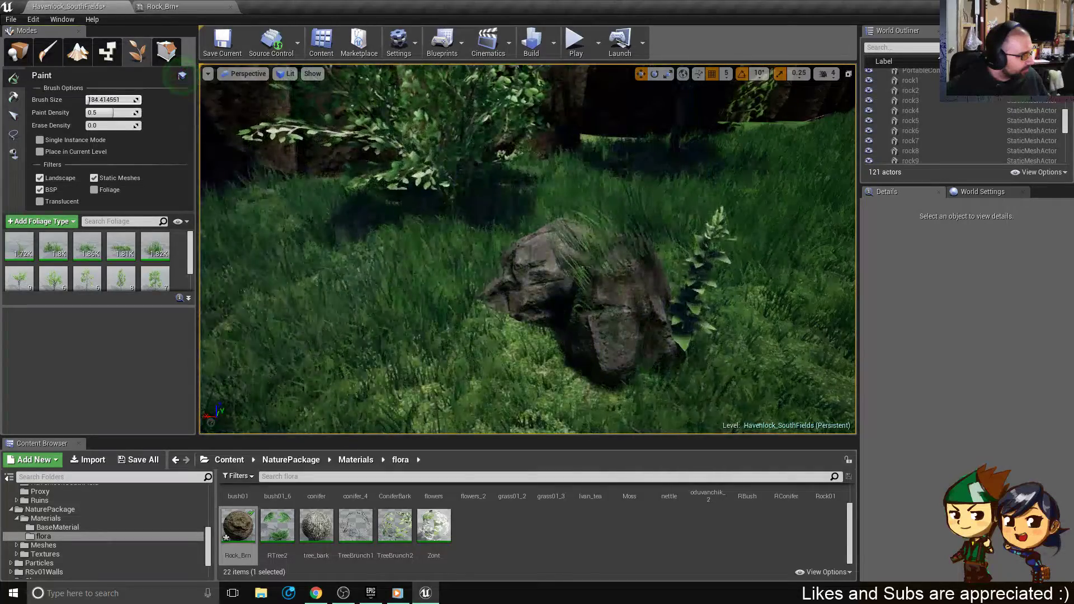
{"action": "mouse_move", "coordinate": [546, 269]}
{"action": "left_mouse_down", "text": "shift"}
{"action": "mouse_move", "coordinate": [625, 291]}
{"action": "mouse_move", "coordinate": [632, 274]}
{"action": "left_mouse_up", "text": "shift"}
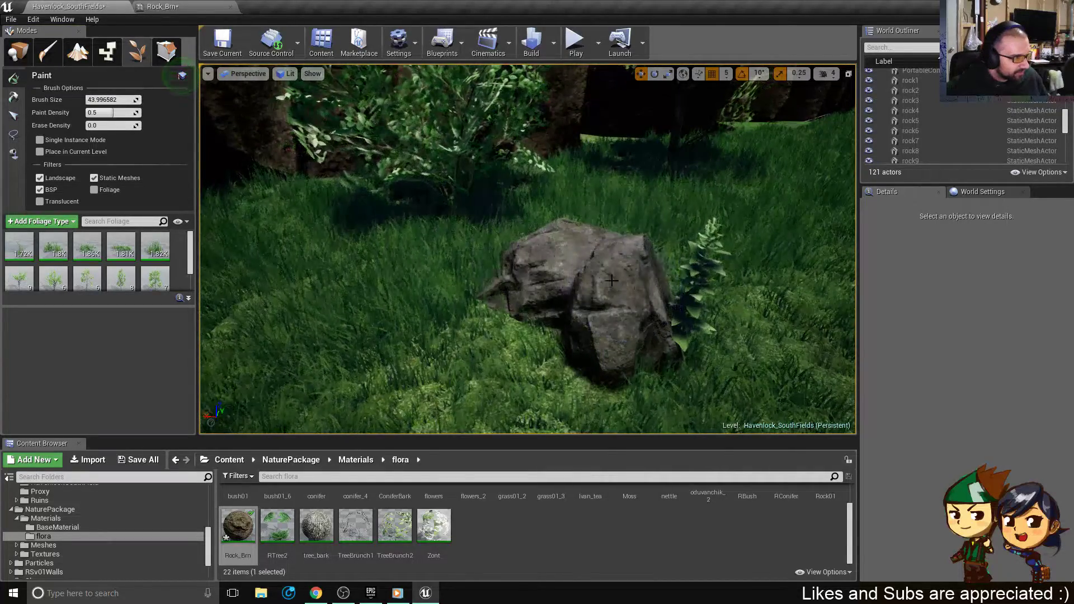
{"action": "mouse_move", "coordinate": [633, 274]}
{"action": "right_mouse_down"}
{"action": "mouse_move", "coordinate": [579, 302]}
{"action": "mouse_move", "coordinate": [634, 283]}
{"action": "right_mouse_up"}
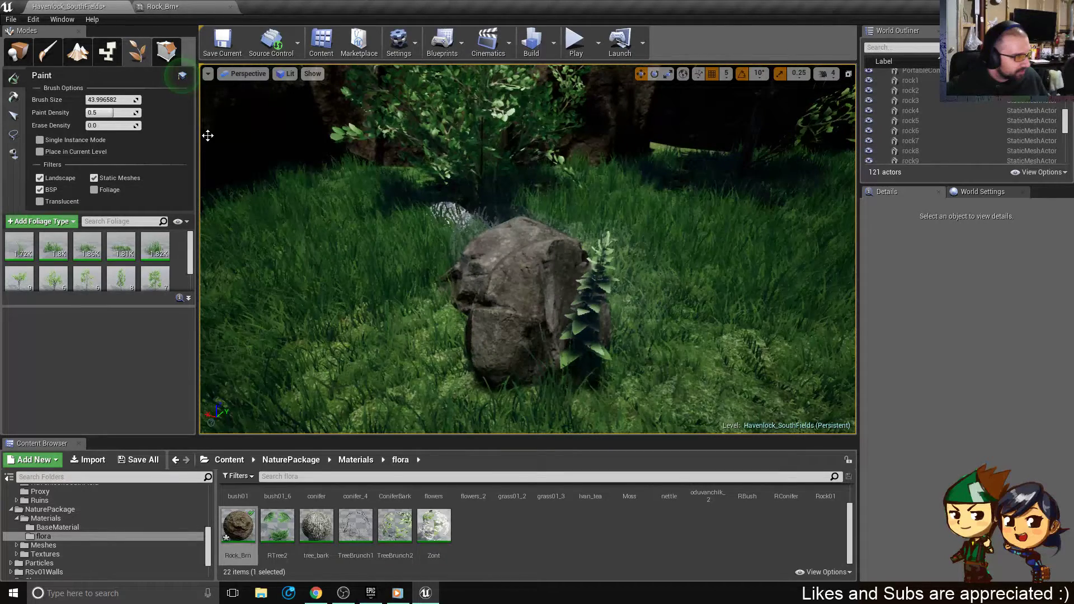
{"action": "left_click", "coordinate": [18, 51]}
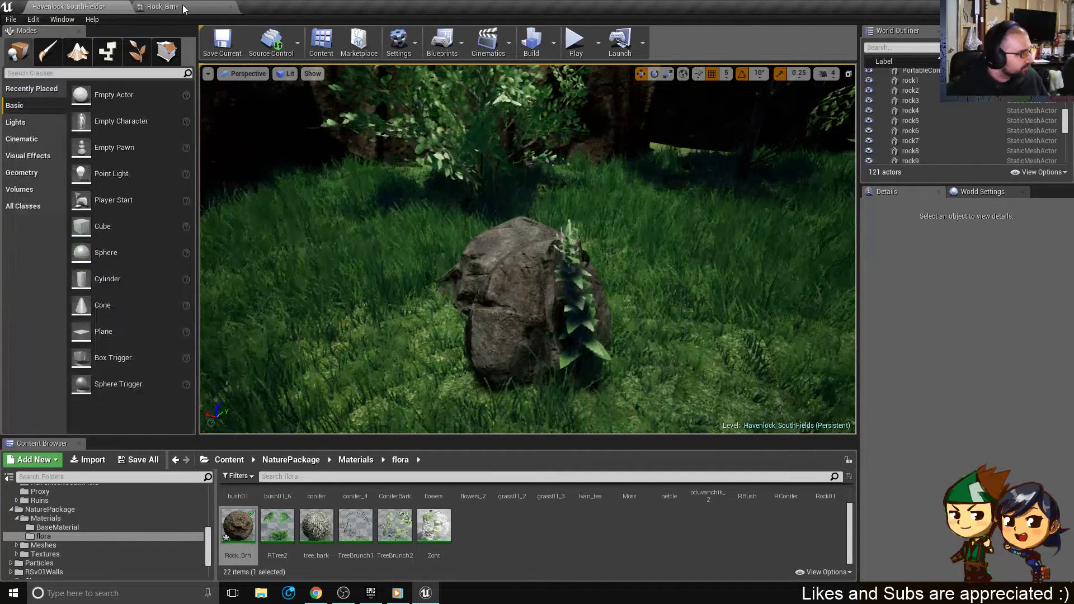
- Retint the 1 diffuse color parameter of the Rock_Brn material instance to a pale cream tone
{"action": "left_click", "coordinate": [168, 7]}
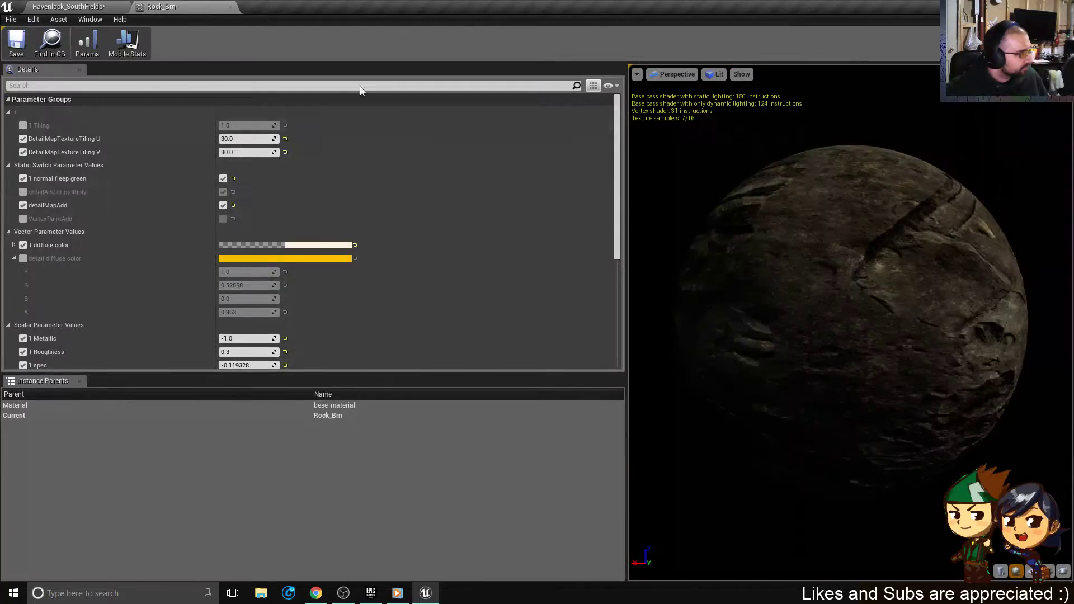
{"action": "left_click", "coordinate": [314, 245]}
{"action": "left_click_drag", "start_coordinate": [471, 356], "coordinate": [472, 331]}
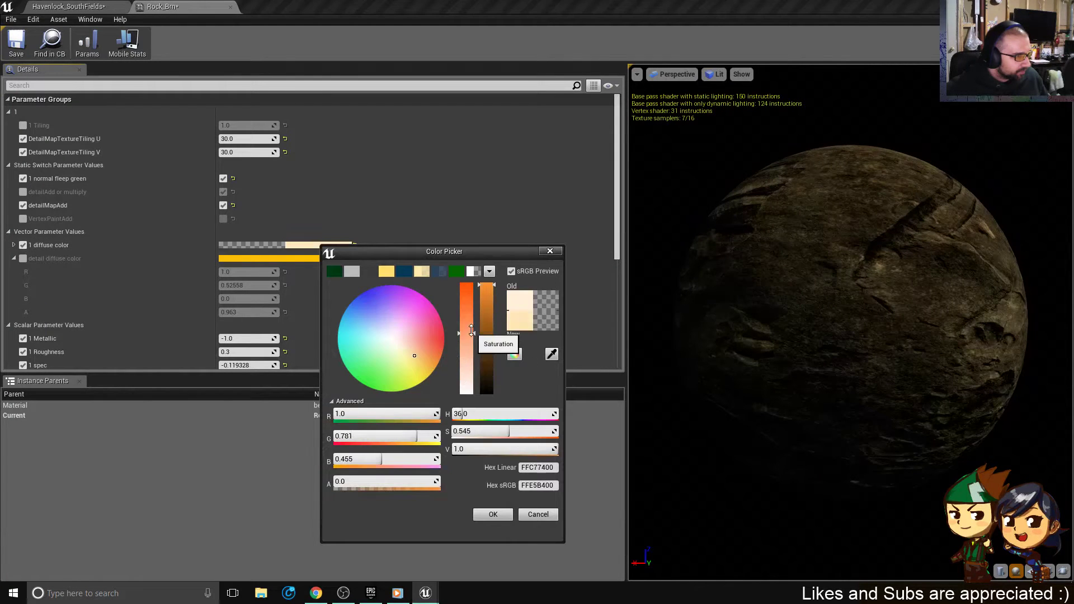
{"action": "mouse_move", "coordinate": [412, 359]}
{"action": "left_mouse_down"}
{"action": "mouse_move", "coordinate": [399, 365]}
{"action": "mouse_move", "coordinate": [406, 355]}
{"action": "left_mouse_up"}
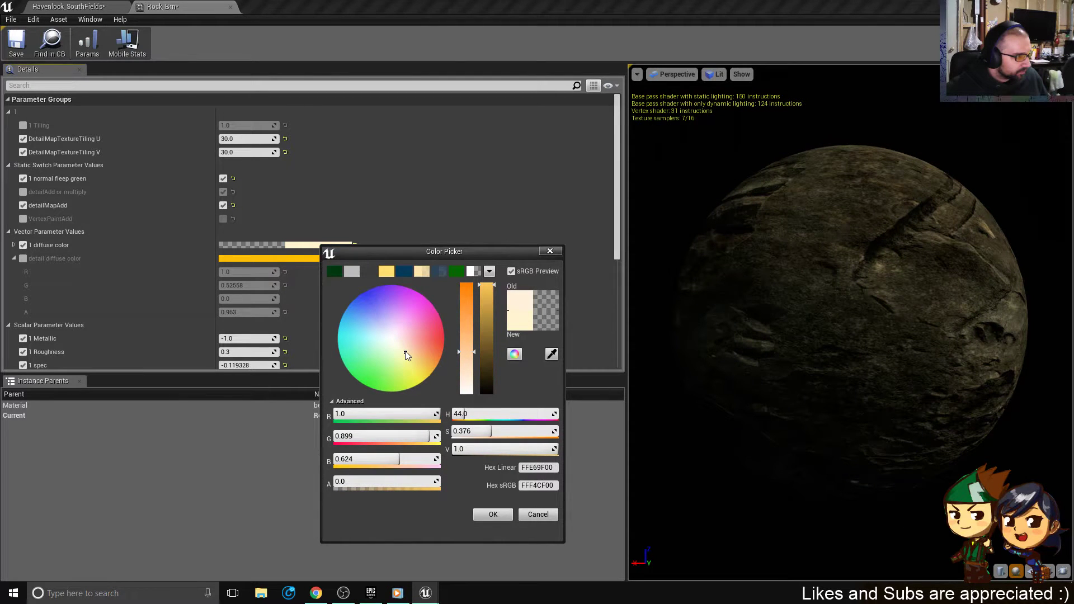
{"action": "left_click", "coordinate": [493, 514]}
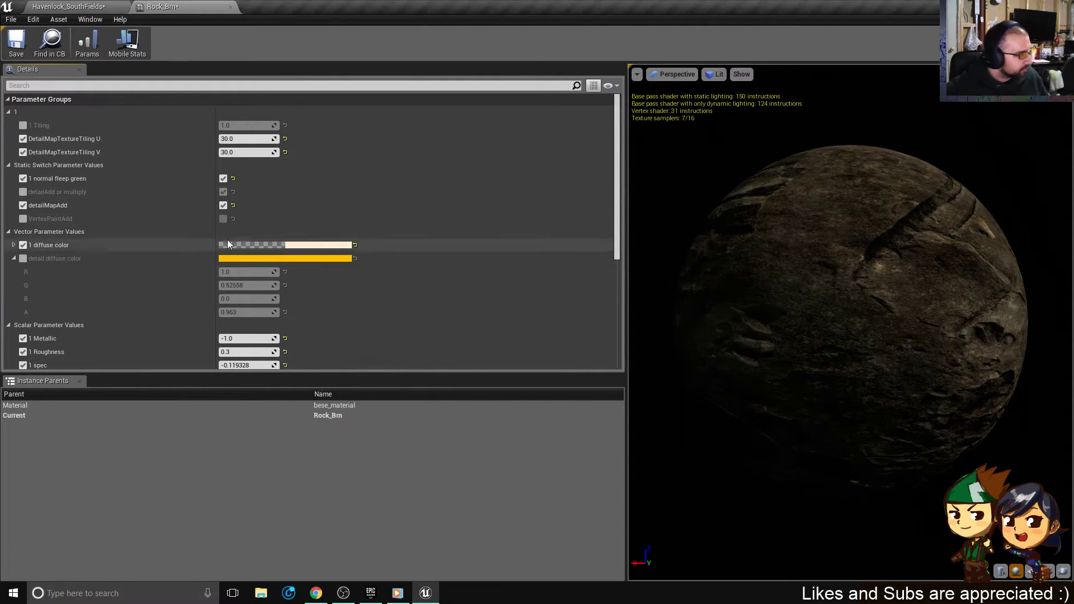
- Enable the detail diffuse color override in Rock_Brn and set it to bright blue, about R 0, G 0.678, B 1
{"action": "scroll", "coordinate": [316, 193], "scroll_direction": "down", "scroll_amount": 3}
{"action": "scroll", "coordinate": [316, 194], "scroll_direction": "down", "scroll_amount": 5}
{"action": "scroll", "coordinate": [331, 283], "scroll_direction": "up", "scroll_amount": 7}
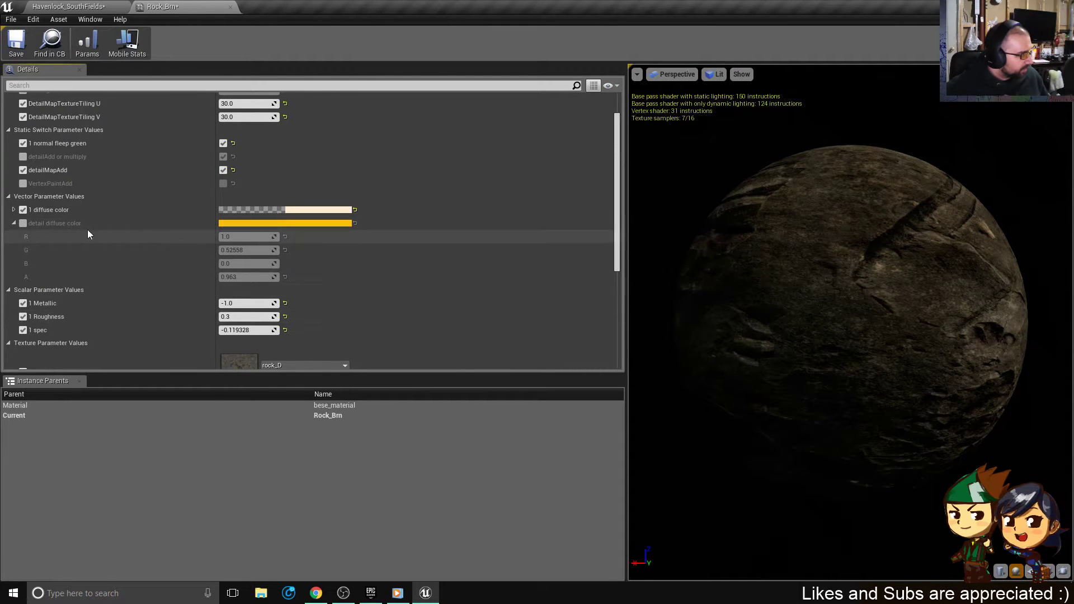
{"action": "left_click", "coordinate": [23, 223]}
{"action": "left_click", "coordinate": [297, 223]}
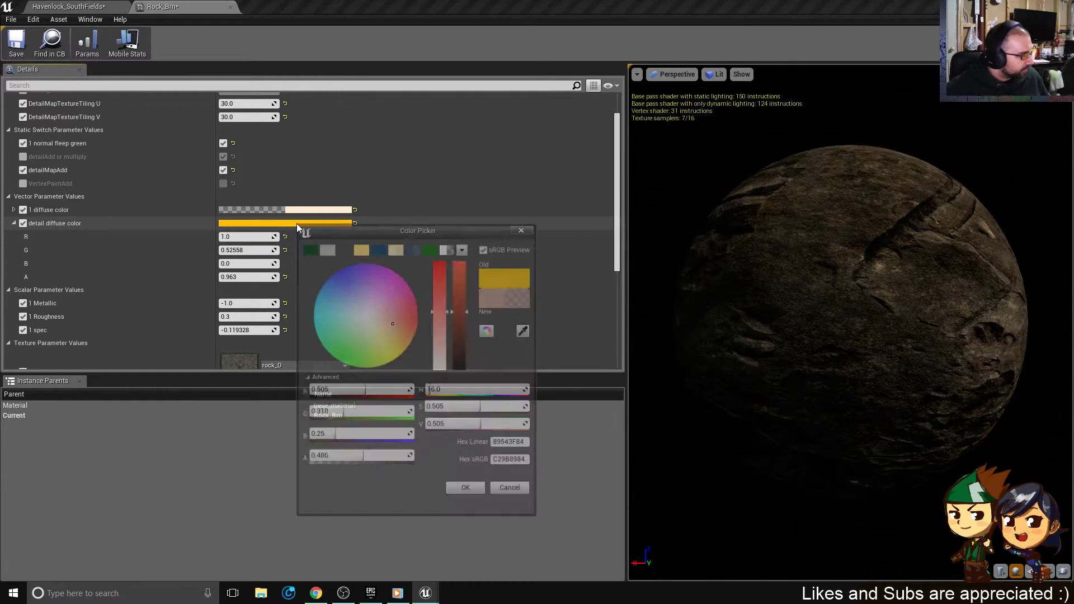
{"action": "left_click_drag", "start_coordinate": [395, 323], "coordinate": [317, 300]}
{"action": "left_click", "coordinate": [469, 494]}
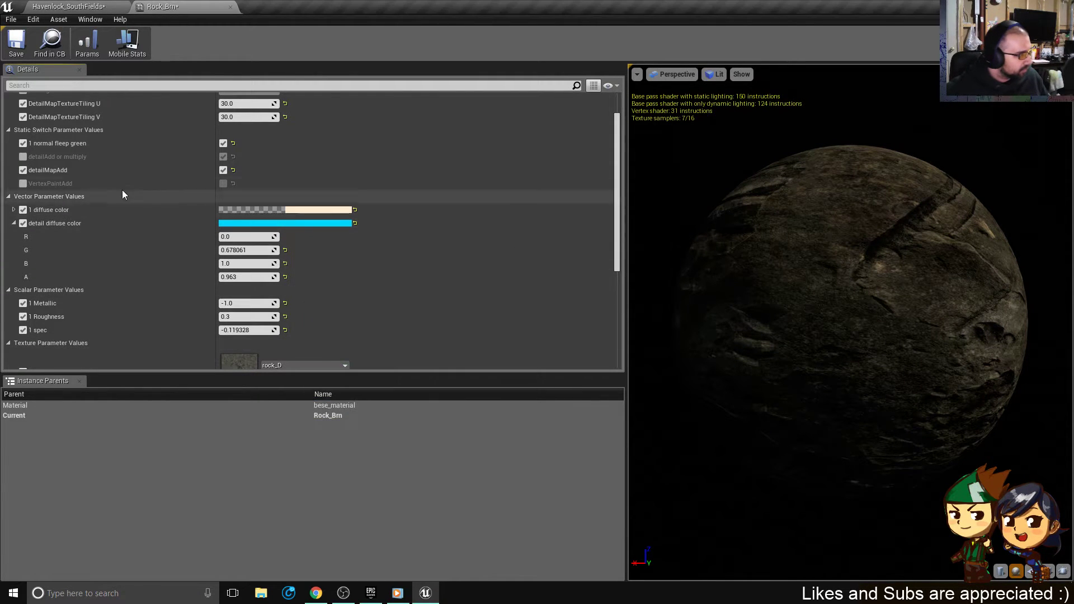
- Locate Rock_Brn's parent material, bese_material, and open its node graph
{"action": "scroll", "coordinate": [291, 358], "scroll_direction": "down", "scroll_amount": 3}
{"action": "scroll", "coordinate": [291, 340], "scroll_direction": "down", "scroll_amount": 4}
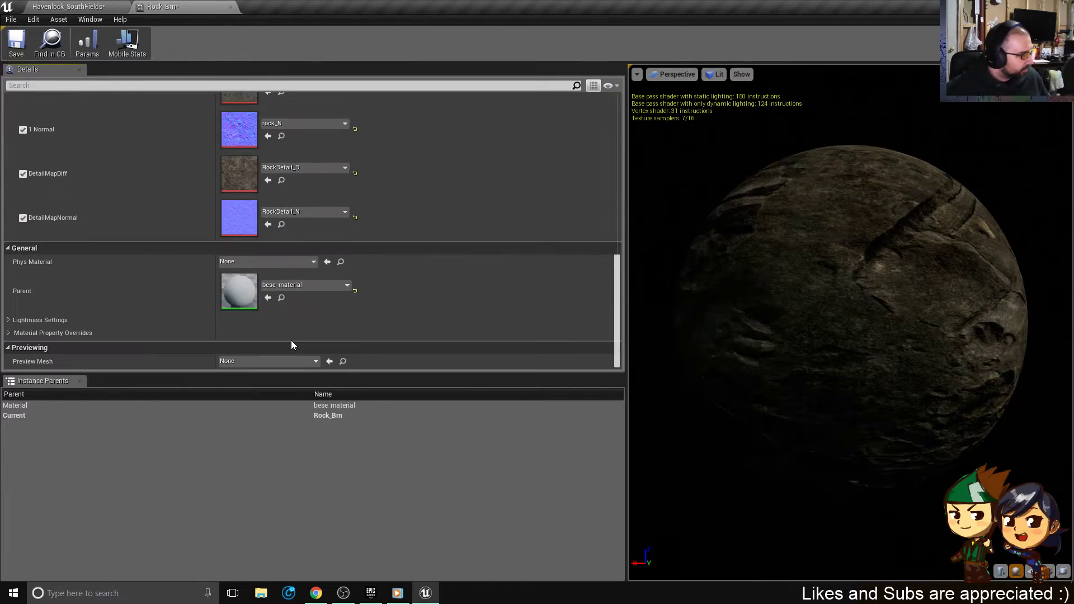
{"action": "left_click", "coordinate": [281, 299]}
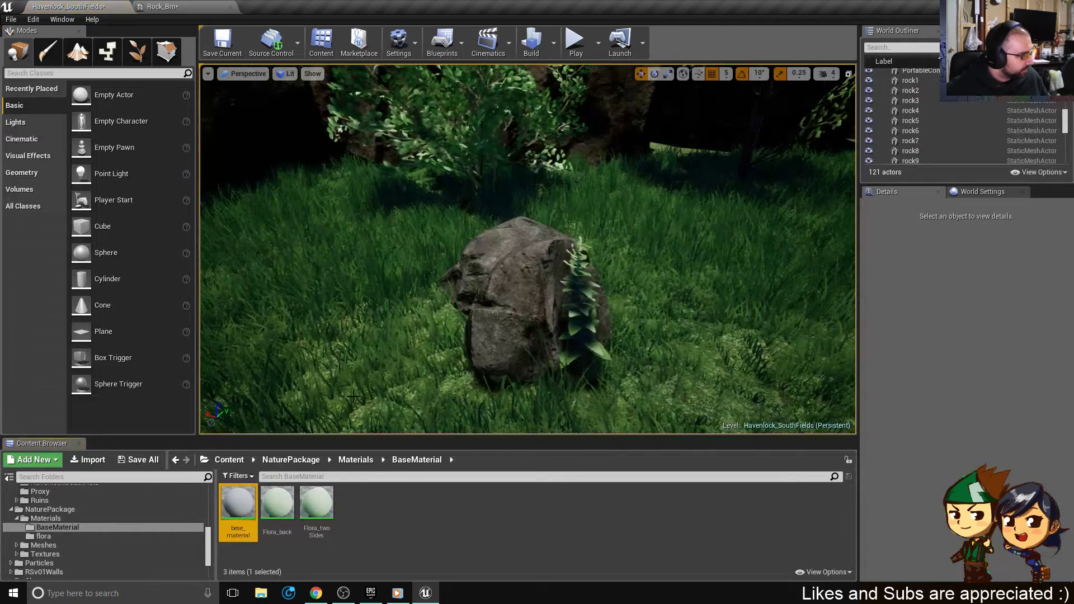
{"action": "double_click", "coordinate": [226, 507]}
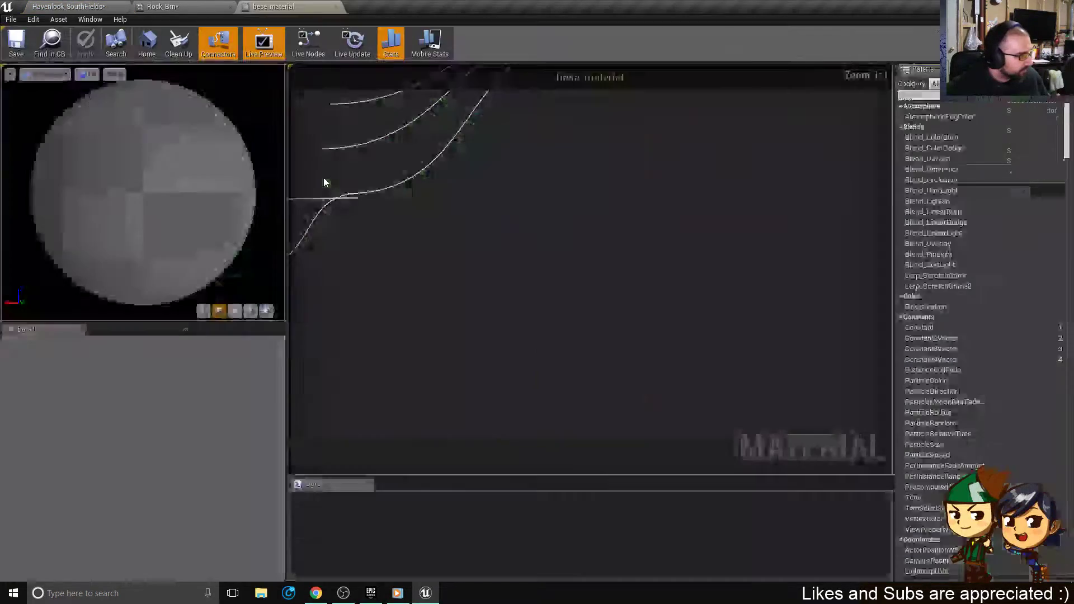
{"action": "scroll", "coordinate": [398, 150], "scroll_direction": "down", "scroll_amount": 2}
{"action": "right_click_drag", "start_coordinate": [403, 124], "coordinate": [612, 286]}
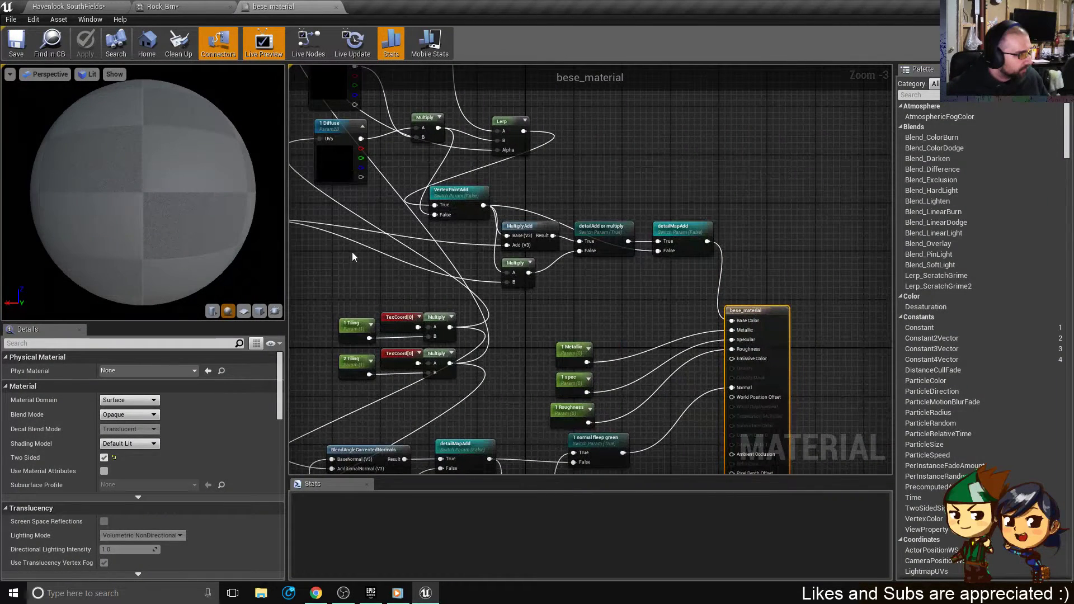
{"action": "scroll", "coordinate": [351, 252], "scroll_direction": "down", "scroll_amount": 2}
- Examine how the diffuse color and detail diffuse color parameters feed the base color in the bese_material graph, comparing them with Rock_Brn's parameters
{"action": "left_click", "coordinate": [168, 7]}
{"action": "scroll", "coordinate": [294, 243], "scroll_direction": "up", "scroll_amount": 6}
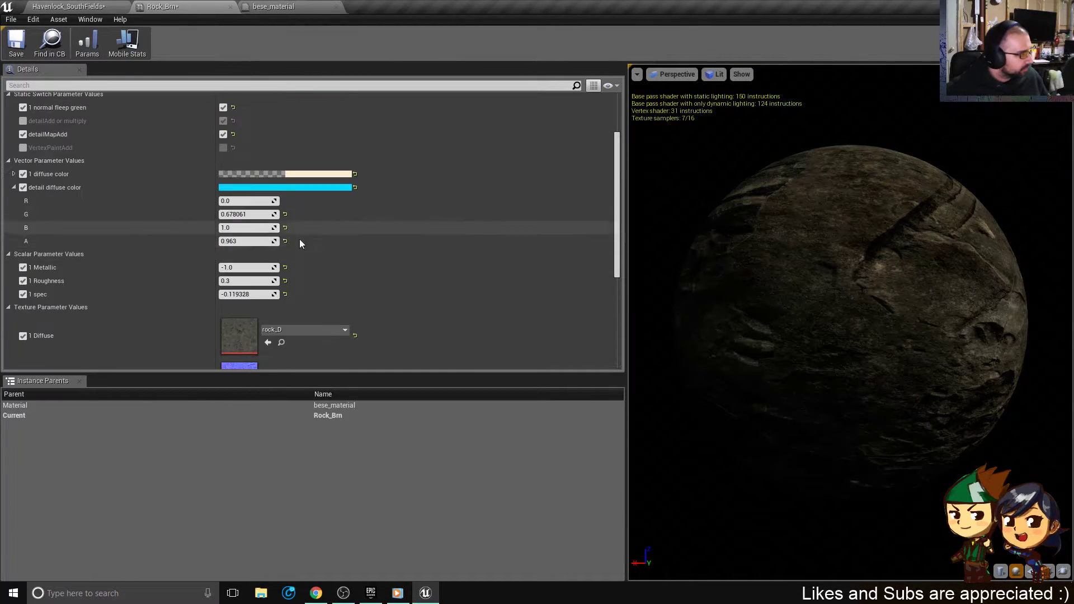
{"action": "scroll", "coordinate": [300, 241], "scroll_direction": "up", "scroll_amount": 3}
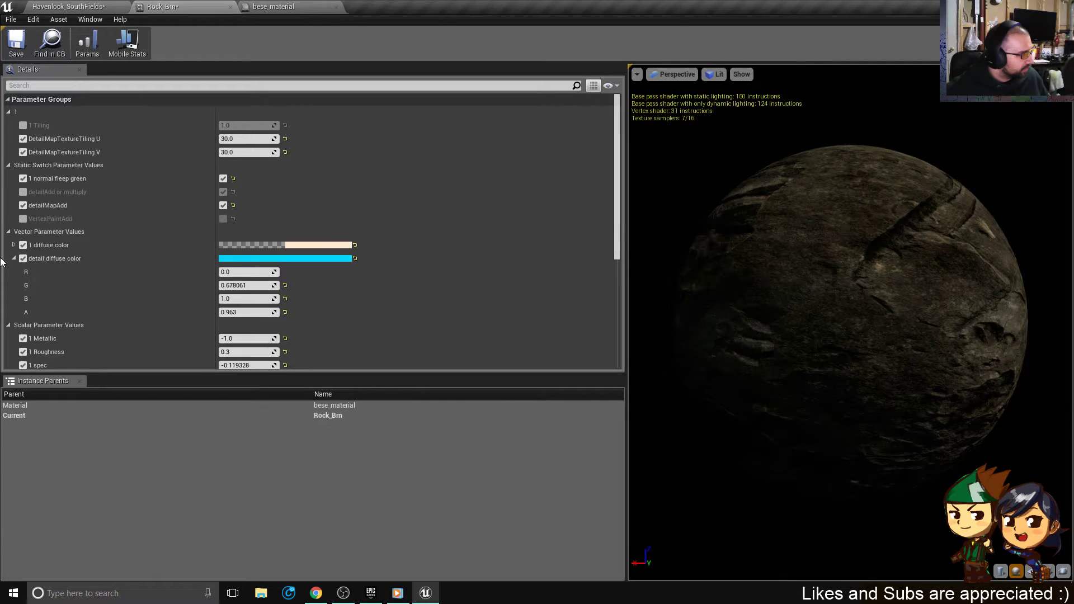
{"action": "left_click", "coordinate": [273, 6]}
{"action": "scroll", "coordinate": [501, 289], "scroll_direction": "up", "scroll_amount": 4}
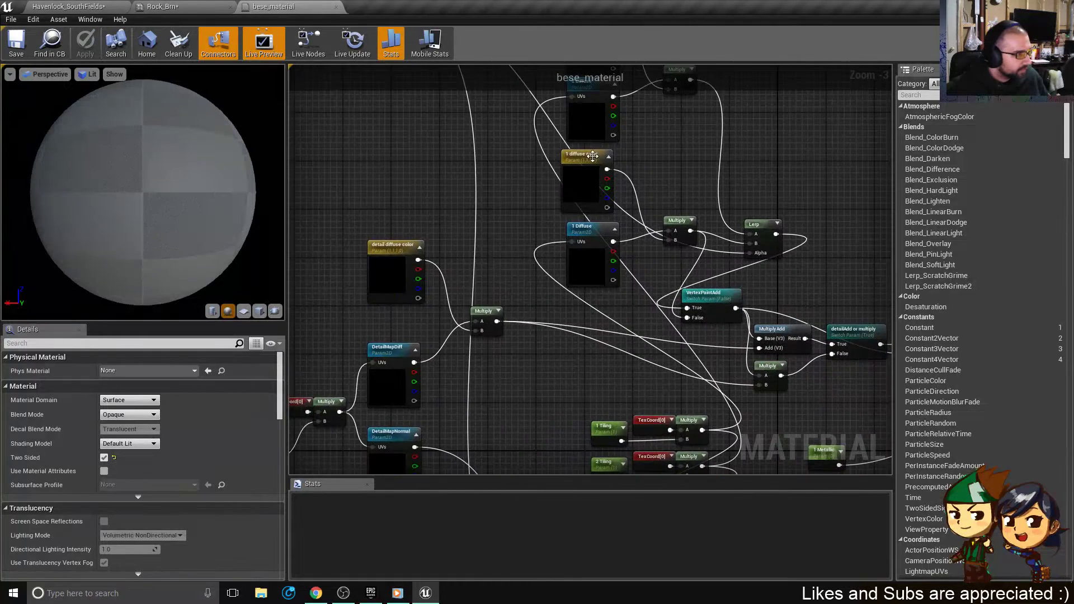
{"action": "right_click_drag", "start_coordinate": [592, 156], "coordinate": [511, 260]}
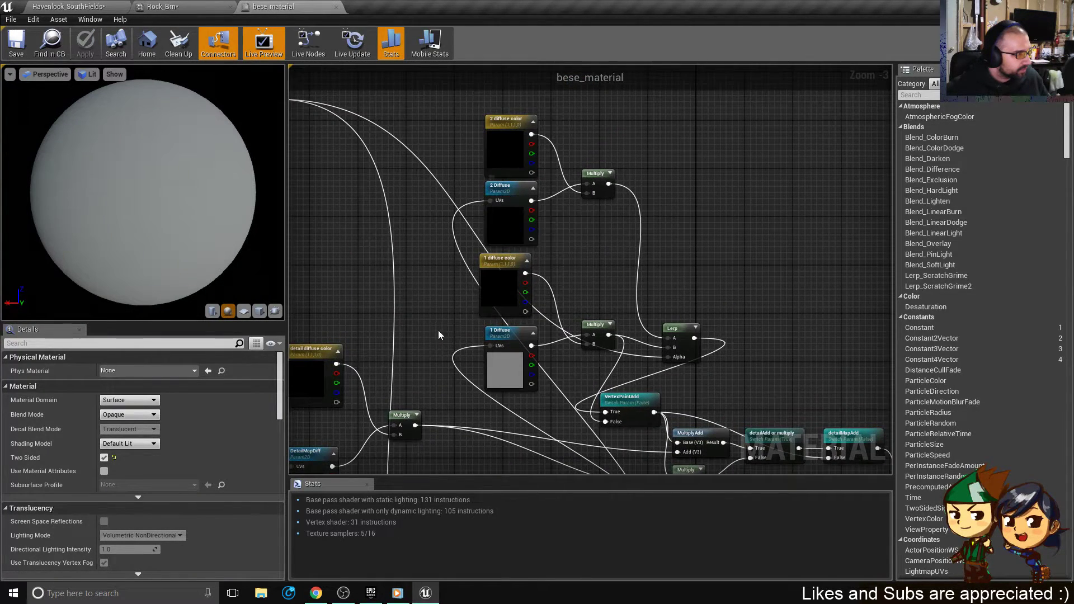
{"action": "right_click_drag", "start_coordinate": [436, 331], "coordinate": [697, 113]}
{"action": "right_click_drag", "start_coordinate": [696, 365], "coordinate": [583, 465]}
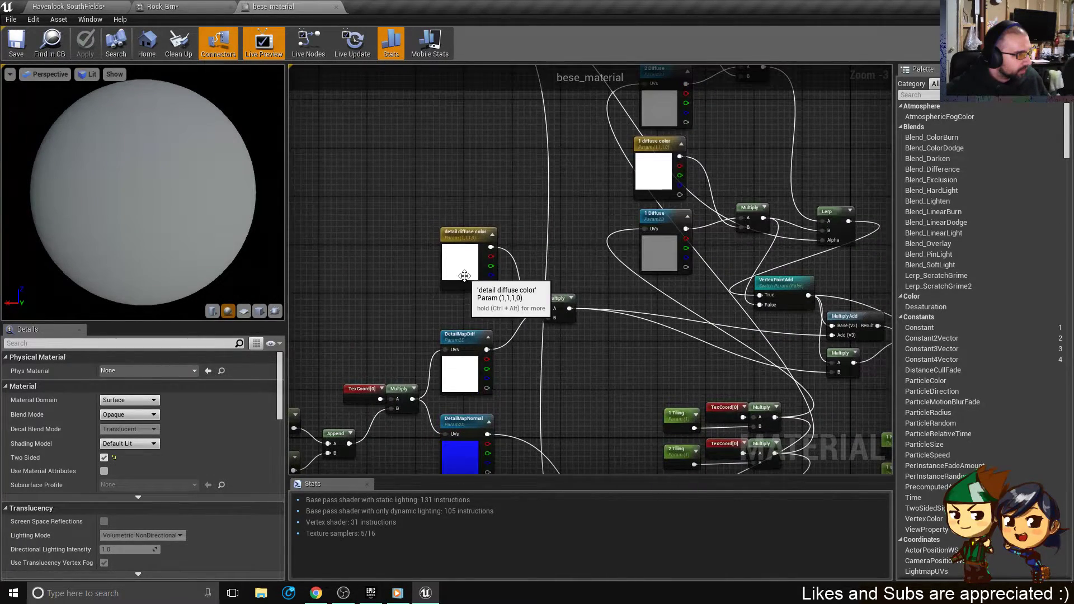
{"action": "left_click", "coordinate": [493, 274]}
{"action": "right_click_drag", "start_coordinate": [563, 388], "coordinate": [484, 269]}
{"action": "scroll", "coordinate": [551, 221], "scroll_direction": "up", "scroll_amount": 1}
{"action": "right_click_drag", "start_coordinate": [753, 289], "coordinate": [699, 283]}
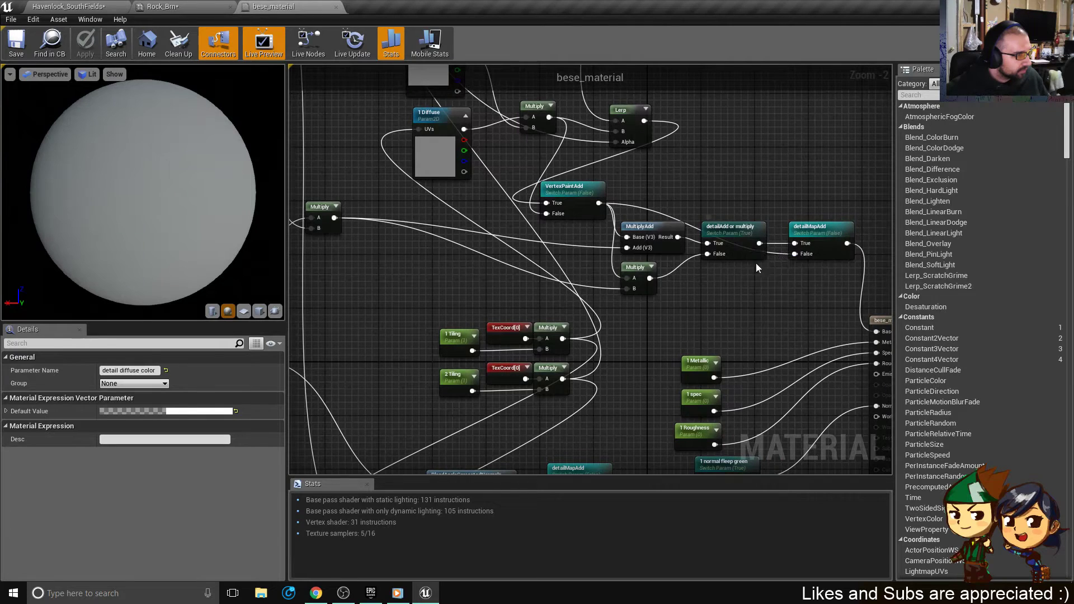
- Enable the detailAdd or multiply override in the Rock_Brn material instance
{"action": "left_click", "coordinate": [193, 6]}
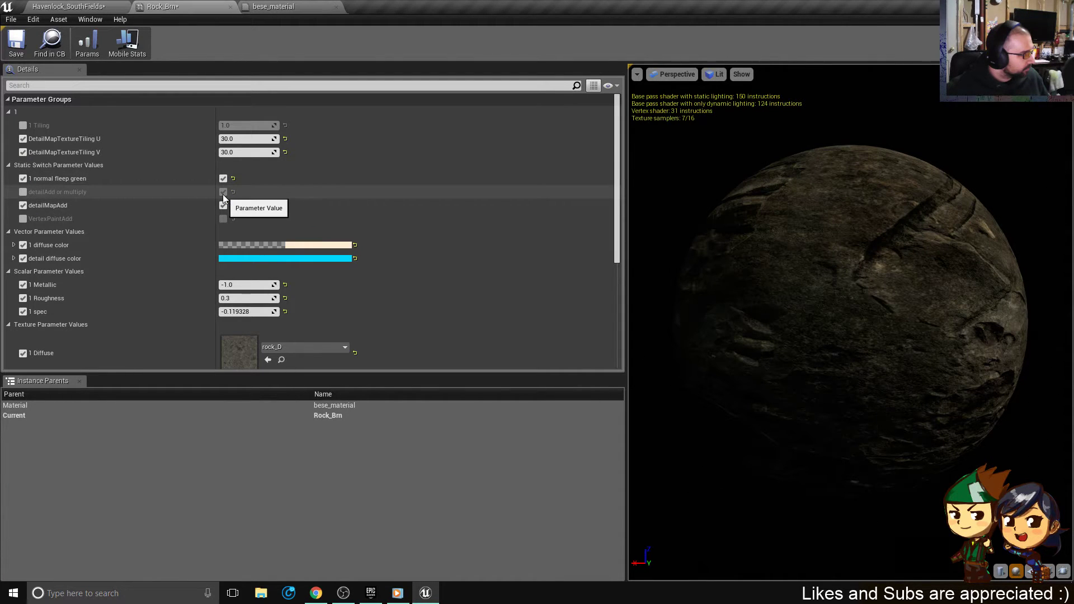
{"action": "left_click", "coordinate": [24, 191]}
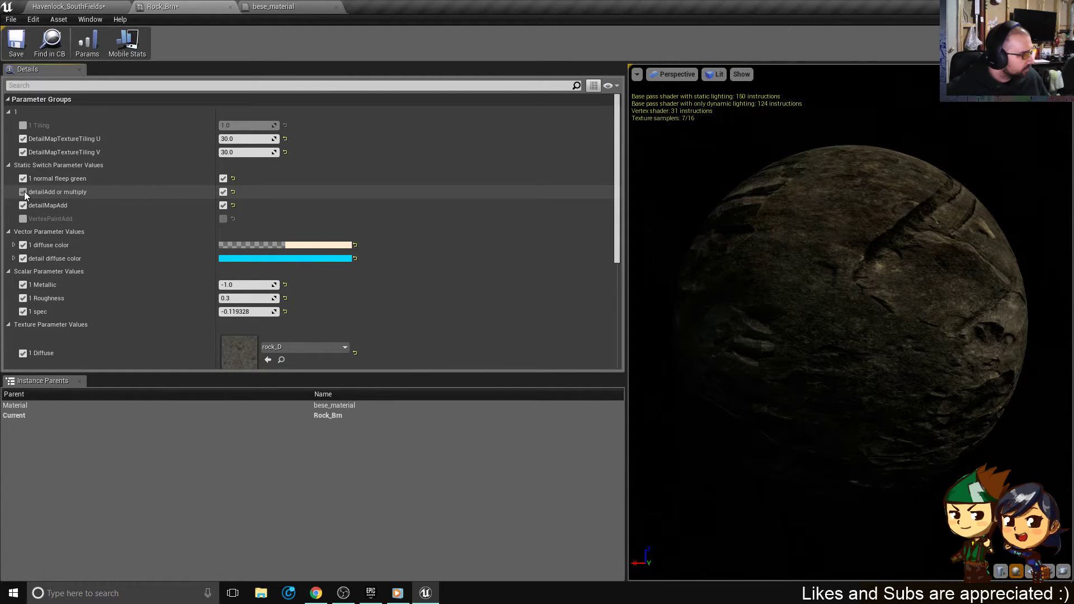
{"action": "scroll", "coordinate": [295, 258], "scroll_direction": "down", "scroll_amount": 10}
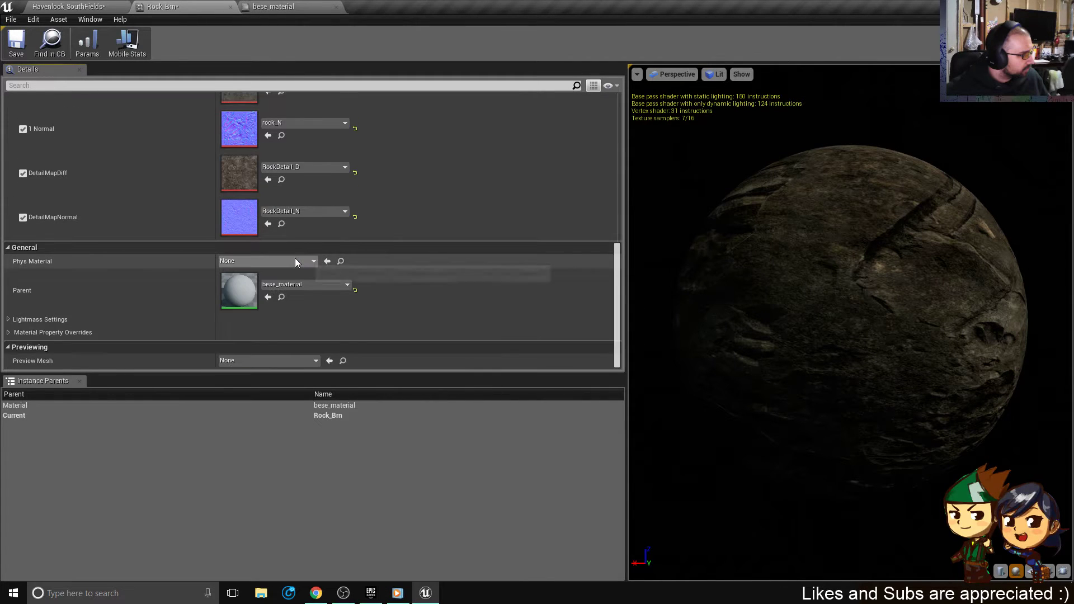
{"action": "scroll", "coordinate": [295, 261], "scroll_direction": "up", "scroll_amount": 4}
- Trace the detailAdd or multiply, detailMapAdd and VertexPaintAdd switches in bese_material against Rock_Brn's settings, and close the parent material
{"action": "left_click", "coordinate": [258, 5]}
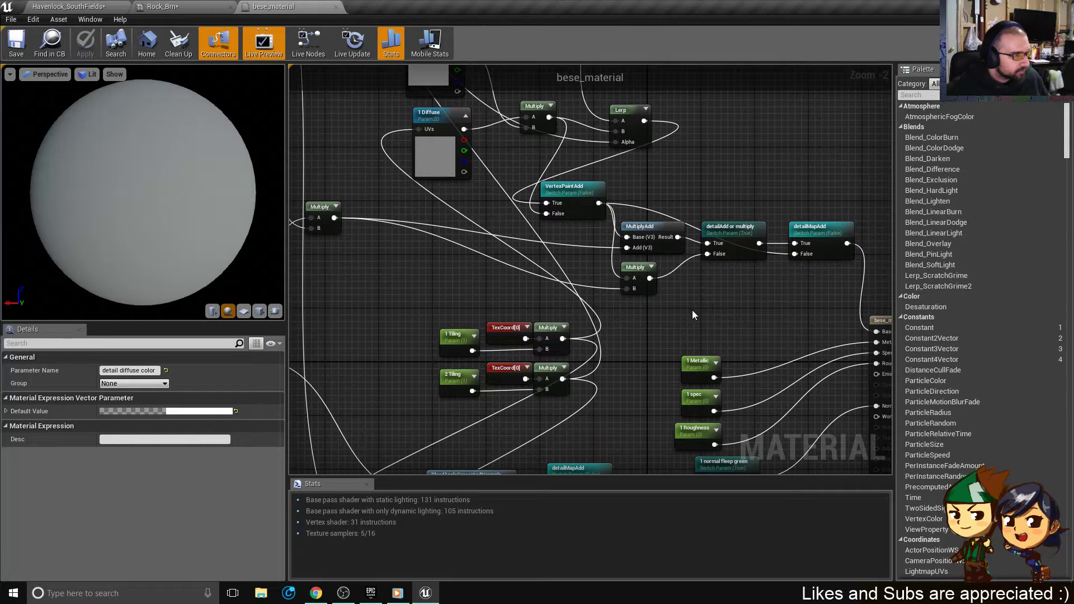
{"action": "right_click_drag", "start_coordinate": [693, 315], "coordinate": [645, 316]}
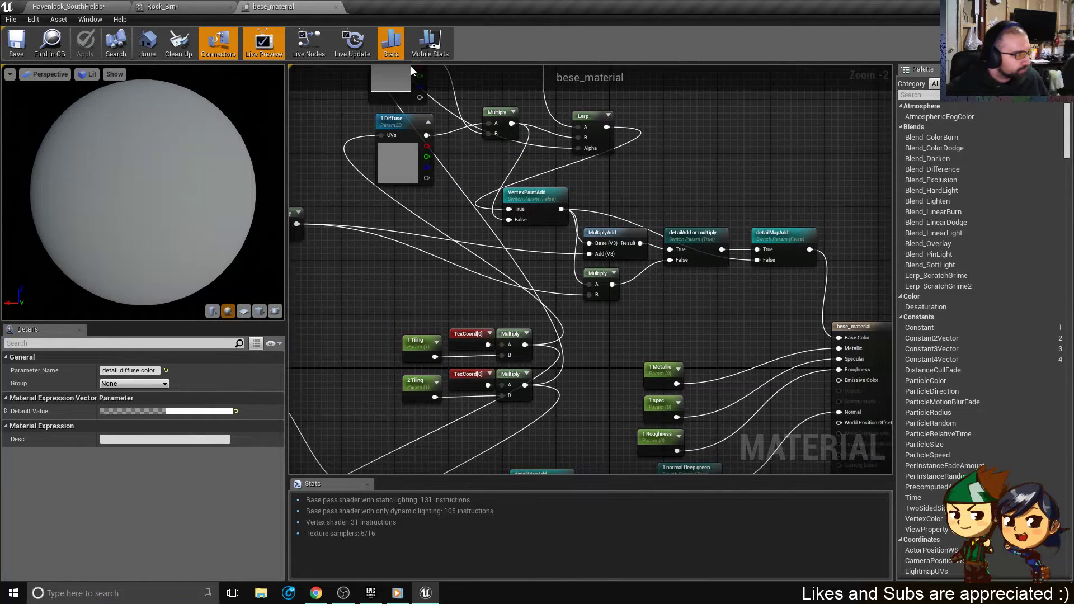
{"action": "left_click", "coordinate": [162, 6]}
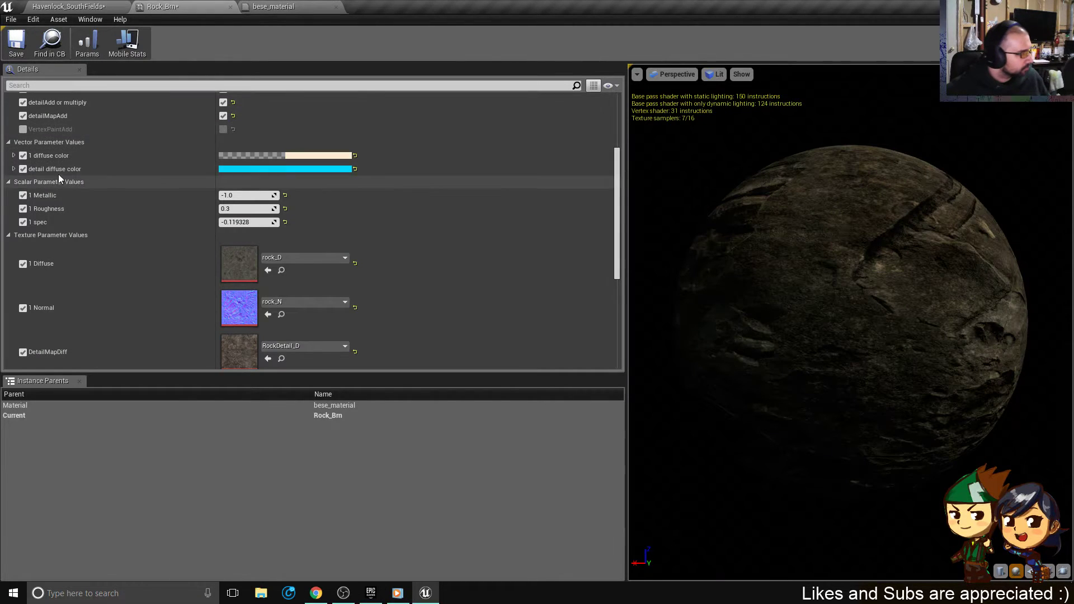
{"action": "scroll", "coordinate": [188, 164], "scroll_direction": "up", "scroll_amount": 3}
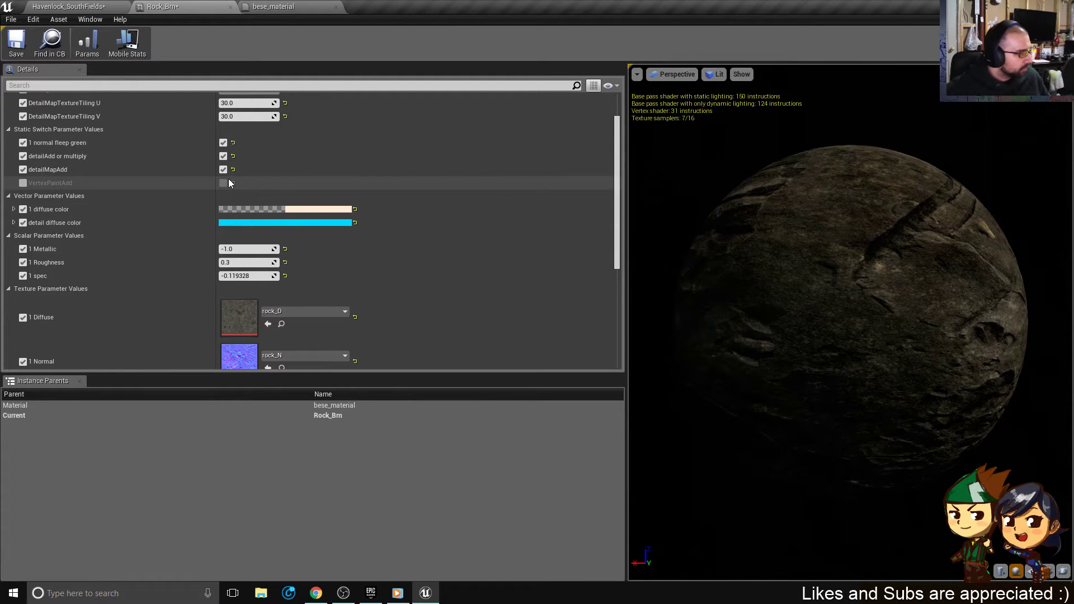
{"action": "left_click", "coordinate": [285, 6]}
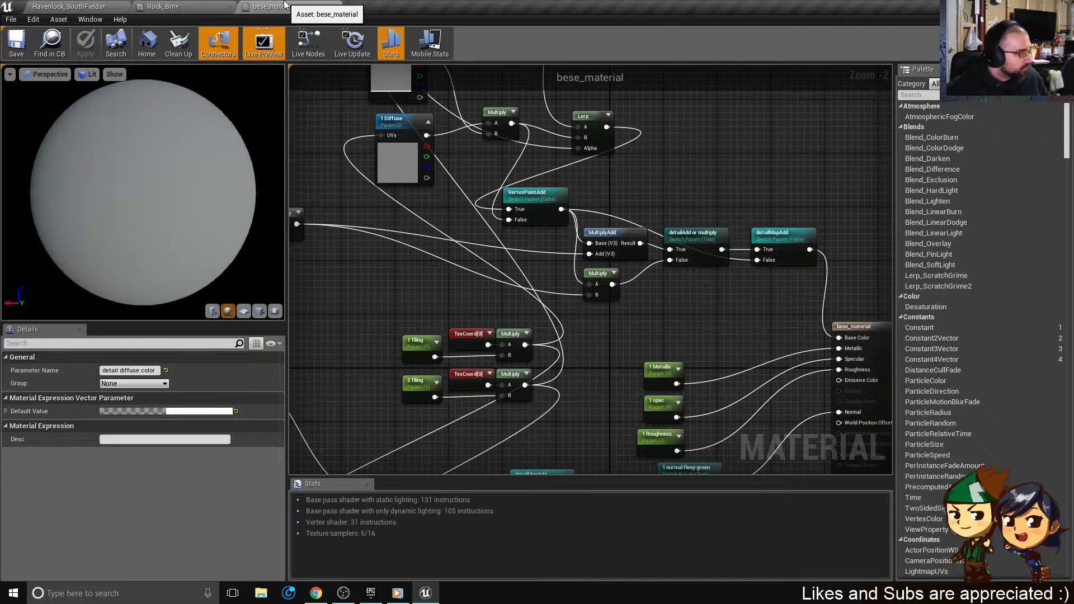
{"action": "scroll", "coordinate": [559, 351], "scroll_direction": "down", "scroll_amount": 2}
{"action": "right_click_drag", "start_coordinate": [559, 350], "coordinate": [576, 149]}
{"action": "scroll", "coordinate": [565, 303], "scroll_direction": "up", "scroll_amount": 4}
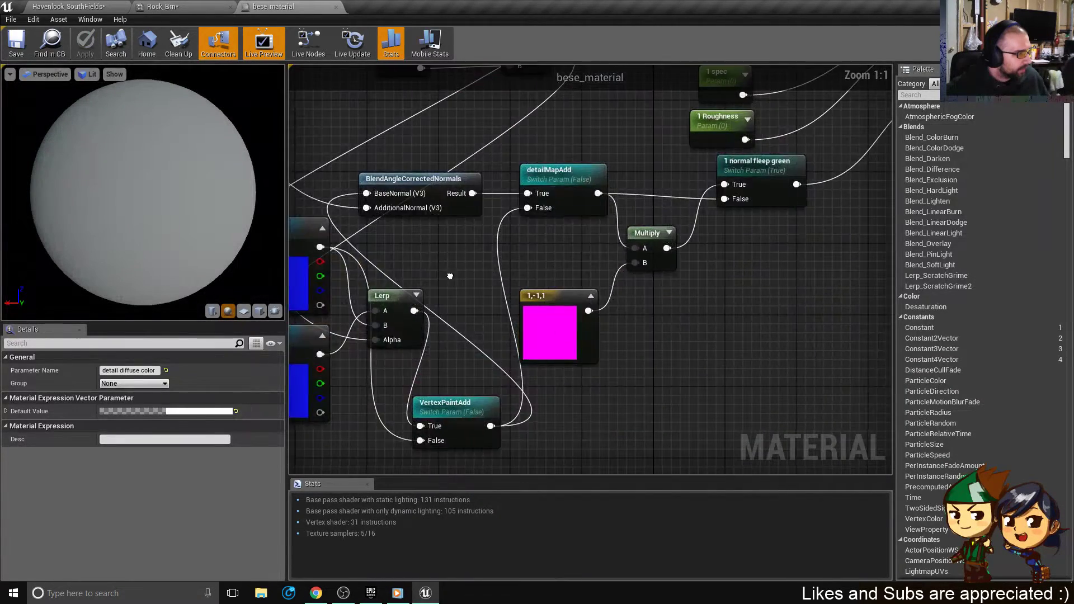
{"action": "right_click_drag", "start_coordinate": [448, 276], "coordinate": [639, 254]}
{"action": "right_click_drag", "start_coordinate": [731, 177], "coordinate": [552, 273]}
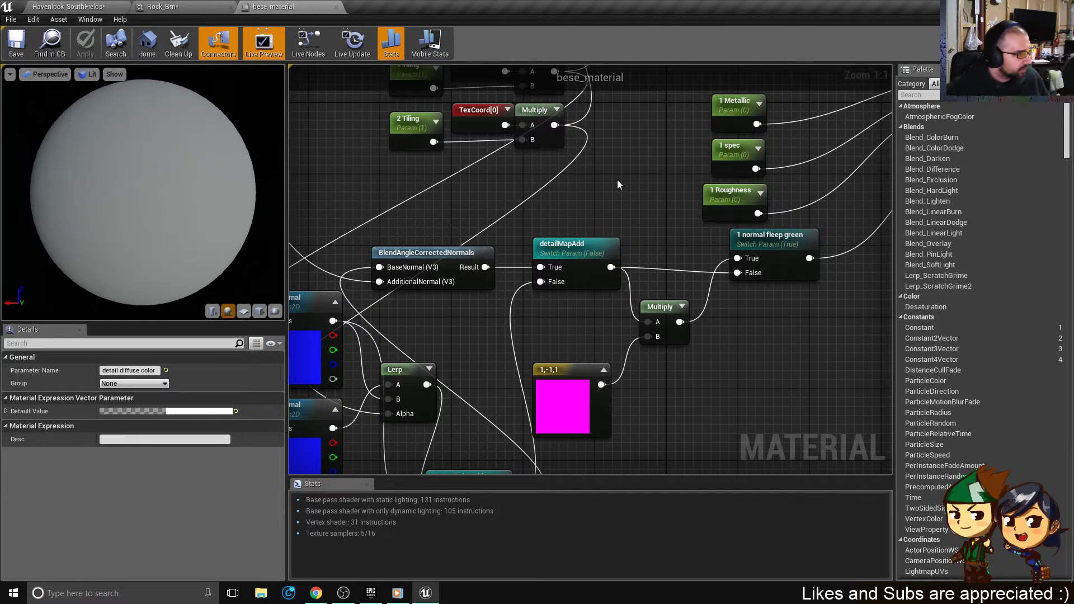
{"action": "left_click", "coordinate": [336, 8]}
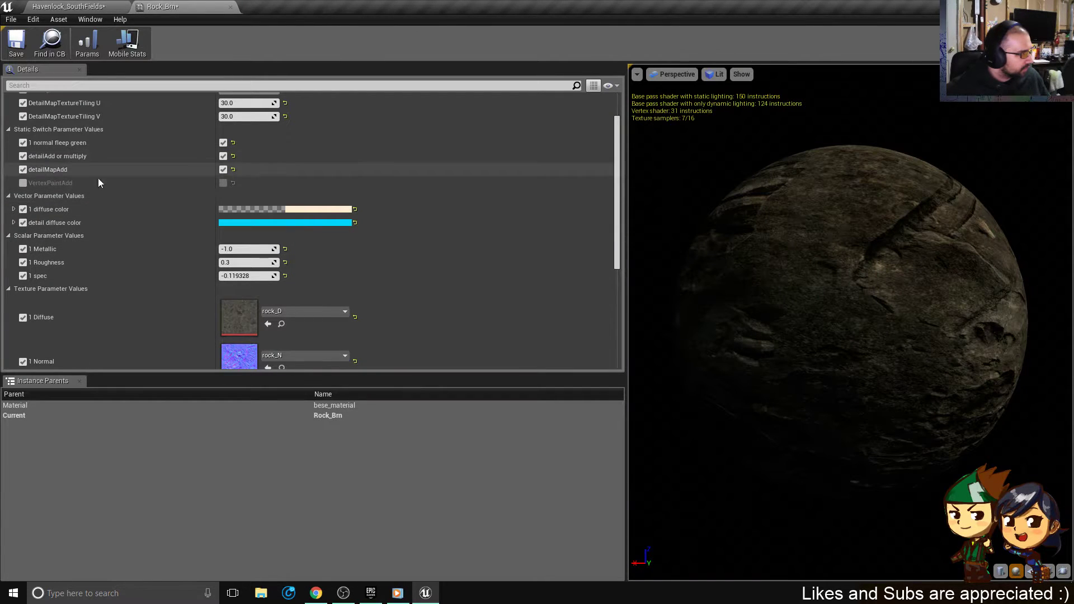
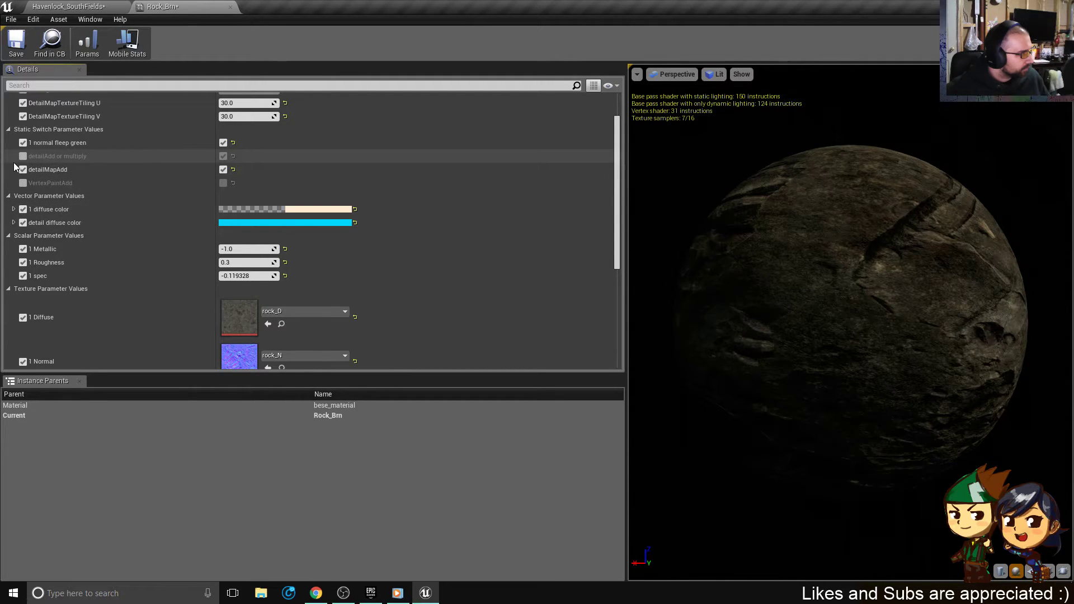
- Turn off the detailAdd or multiply switch in Rock_Brn and check the material on the preview sphere
{"action": "left_click", "coordinate": [223, 156]}
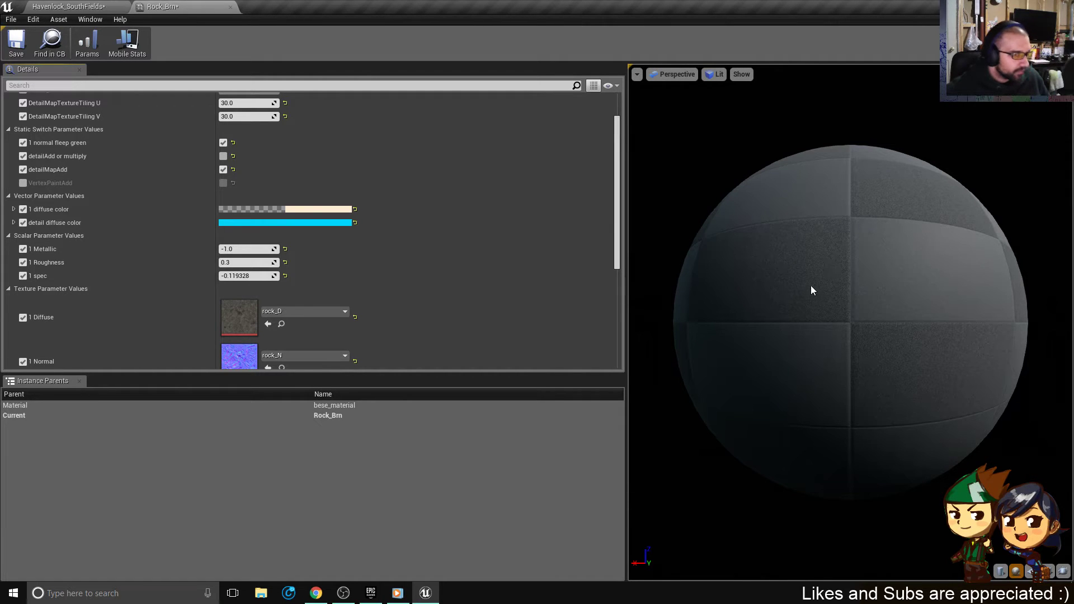
{"action": "left_click_drag", "start_coordinate": [783, 274], "coordinate": [794, 233]}
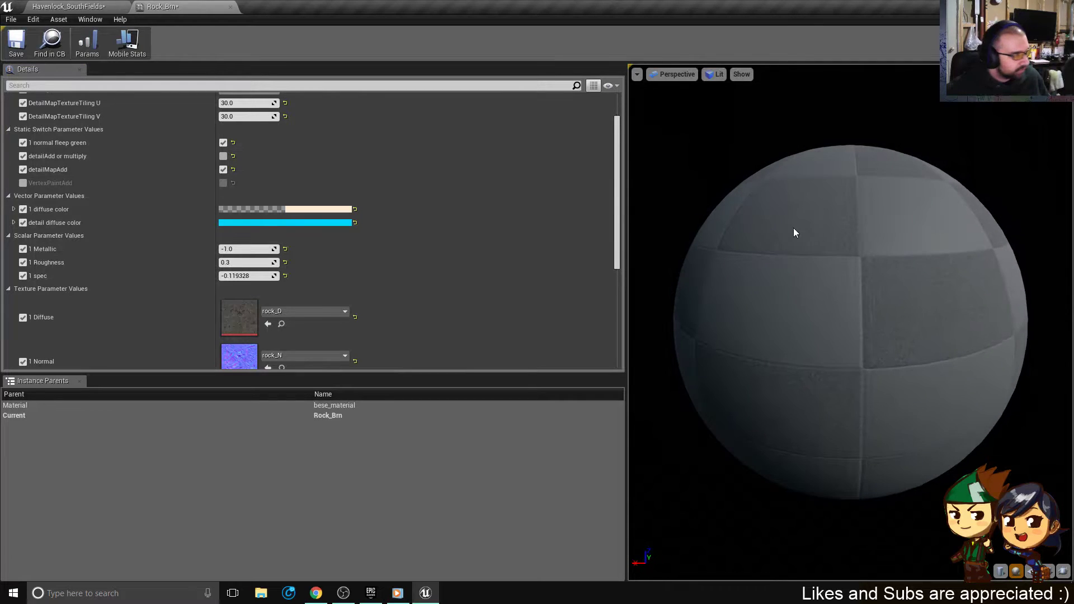
{"action": "right_click_drag", "start_coordinate": [794, 233], "coordinate": [794, 286]}
{"action": "scroll", "coordinate": [851, 321], "scroll_direction": "up", "scroll_amount": 2}
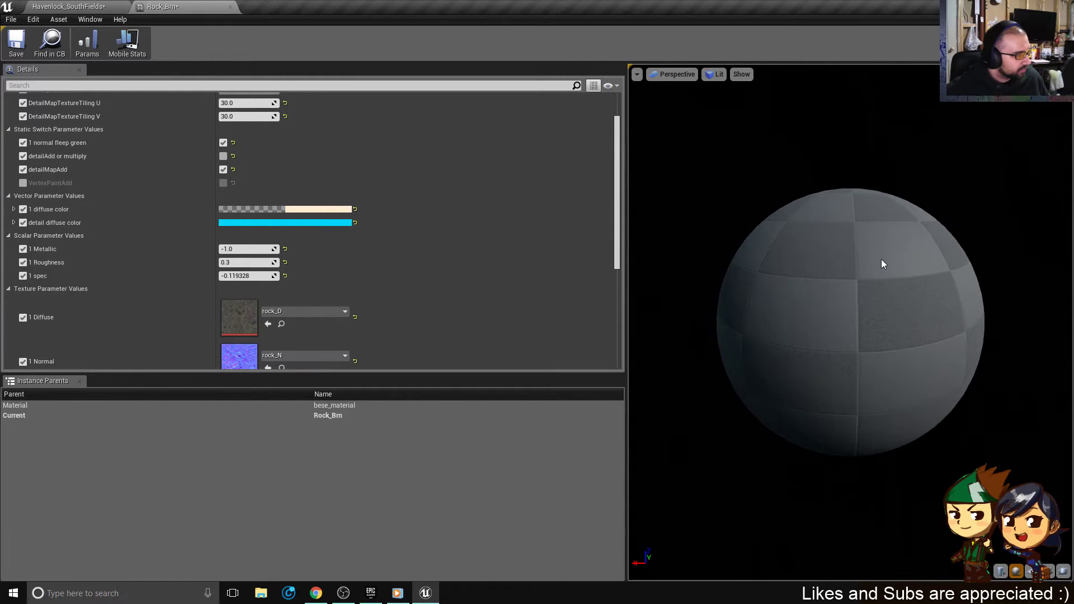
{"action": "left_click_drag", "start_coordinate": [887, 300], "coordinate": [808, 302]}
{"action": "left_click", "coordinate": [281, 213]}
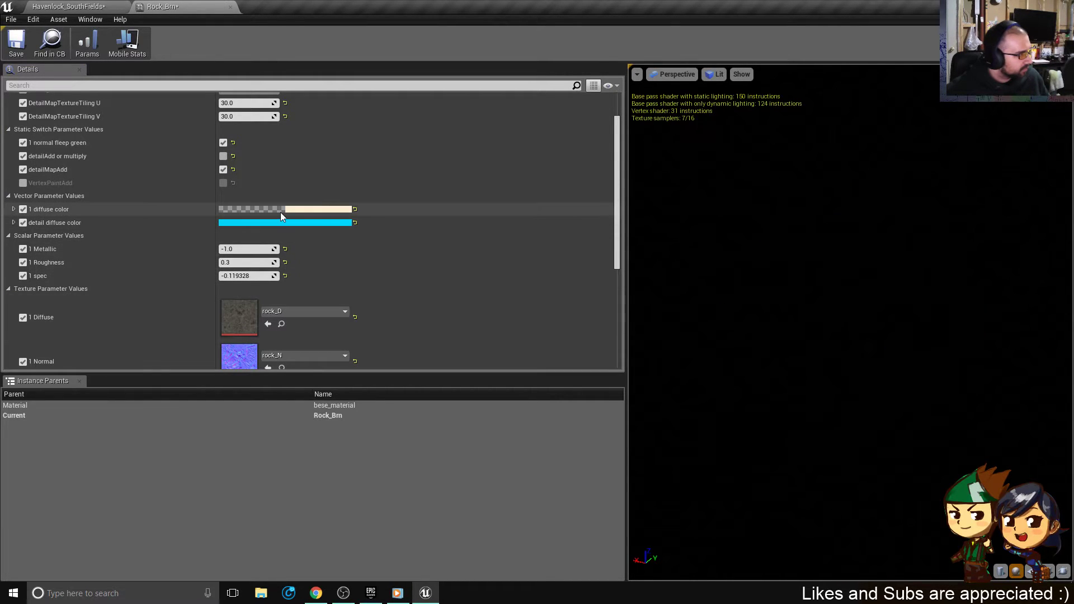
{"action": "left_click_drag", "start_coordinate": [750, 264], "coordinate": [755, 341]}
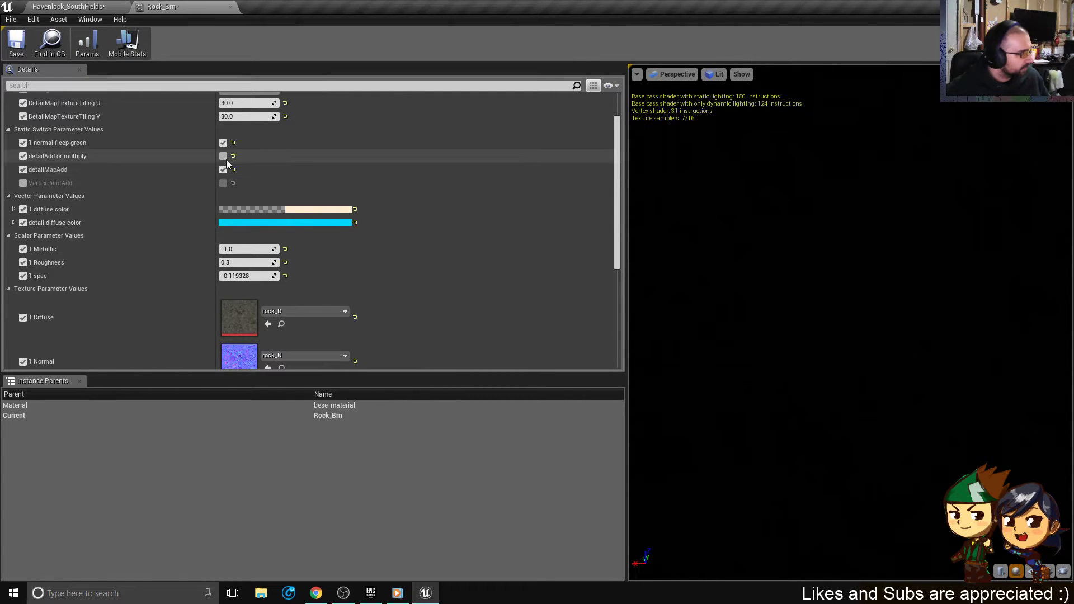
- Set the alpha of Rock_Brn's 1 diffuse color parameter to 1.0
{"action": "left_click", "coordinate": [260, 210]}
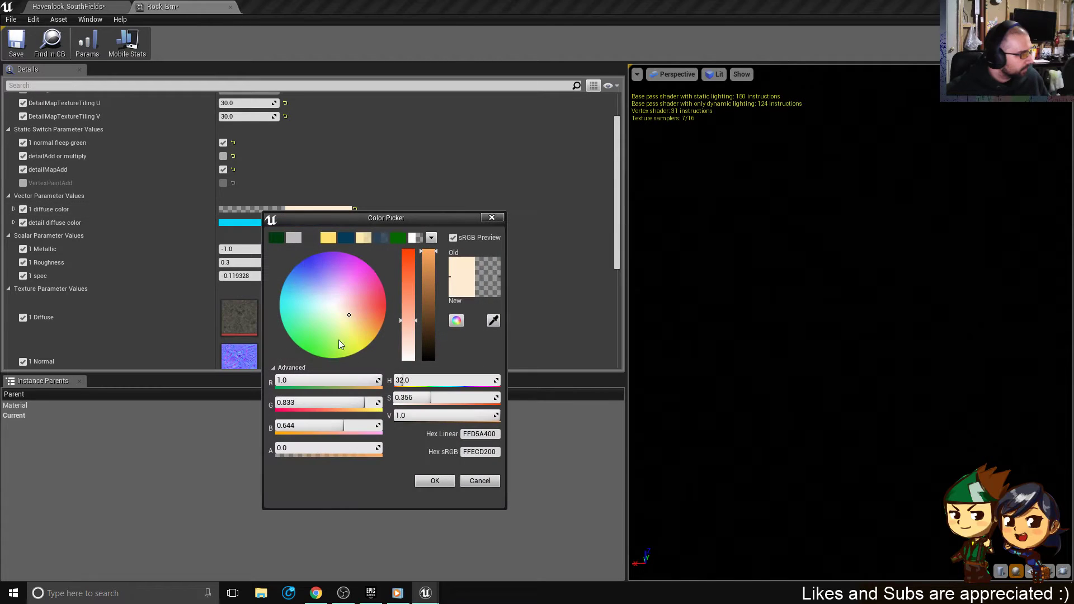
{"action": "left_click_drag", "start_coordinate": [371, 445], "coordinate": [382, 445]}
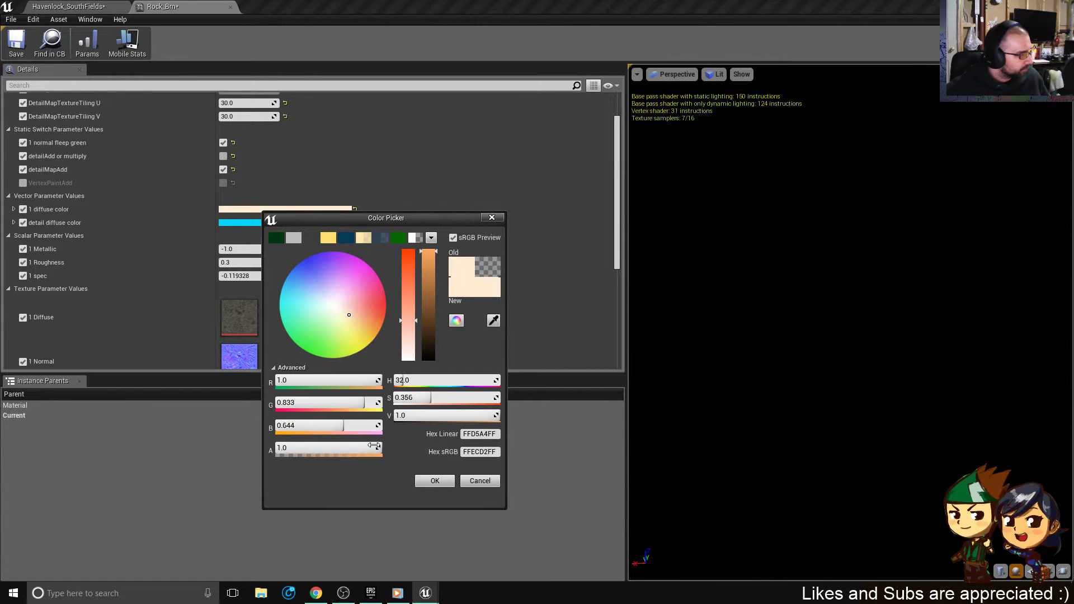
{"action": "left_click", "coordinate": [442, 483]}
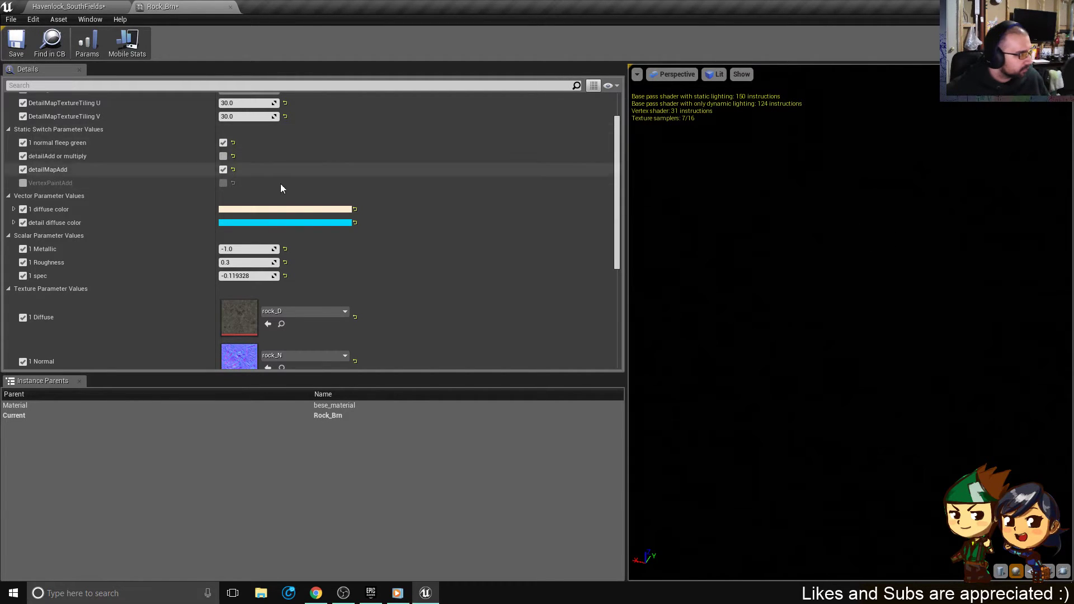
- Turn on the detailAdd or multiply switch, check the rock on the preview sphere, and save Rock_Brn
{"action": "scroll", "coordinate": [223, 235], "scroll_direction": "up", "scroll_amount": 2}
{"action": "left_click", "coordinate": [223, 193]}
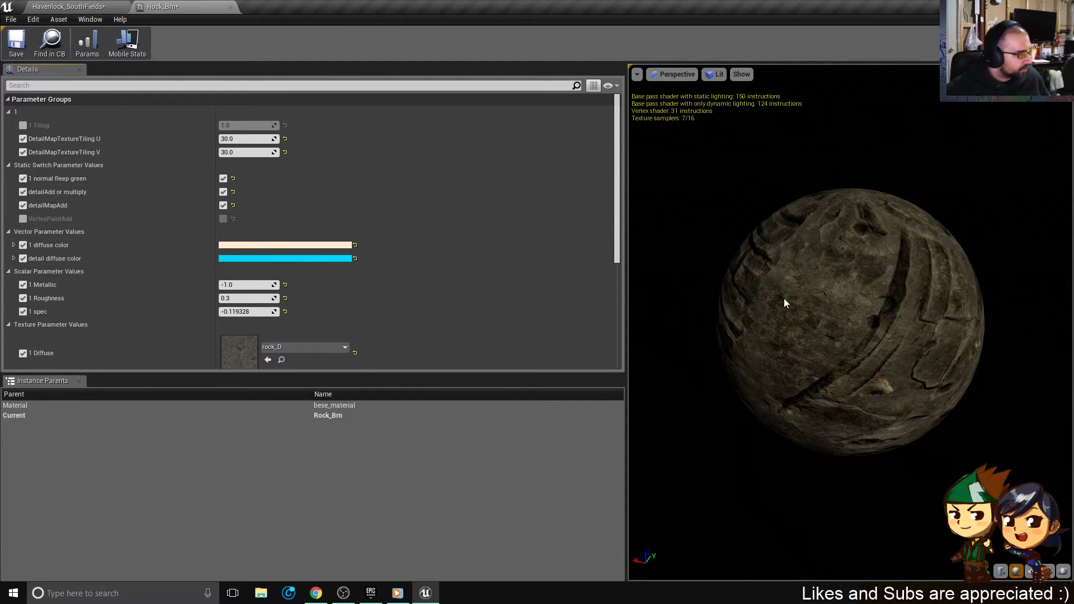
{"action": "left_click_drag", "start_coordinate": [784, 304], "coordinate": [716, 263]}
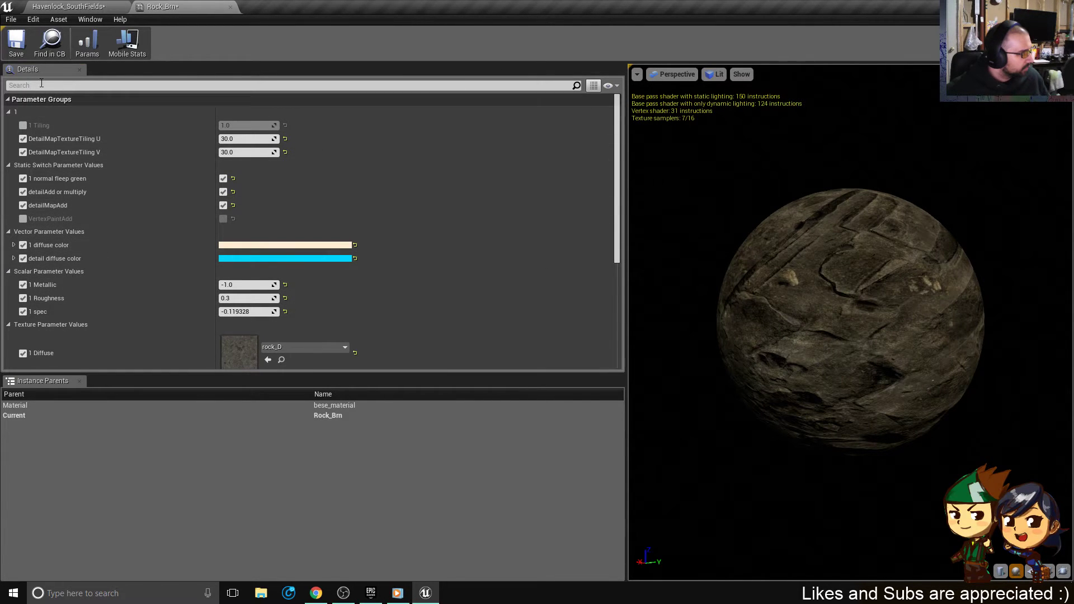
{"action": "left_click", "coordinate": [22, 52]}
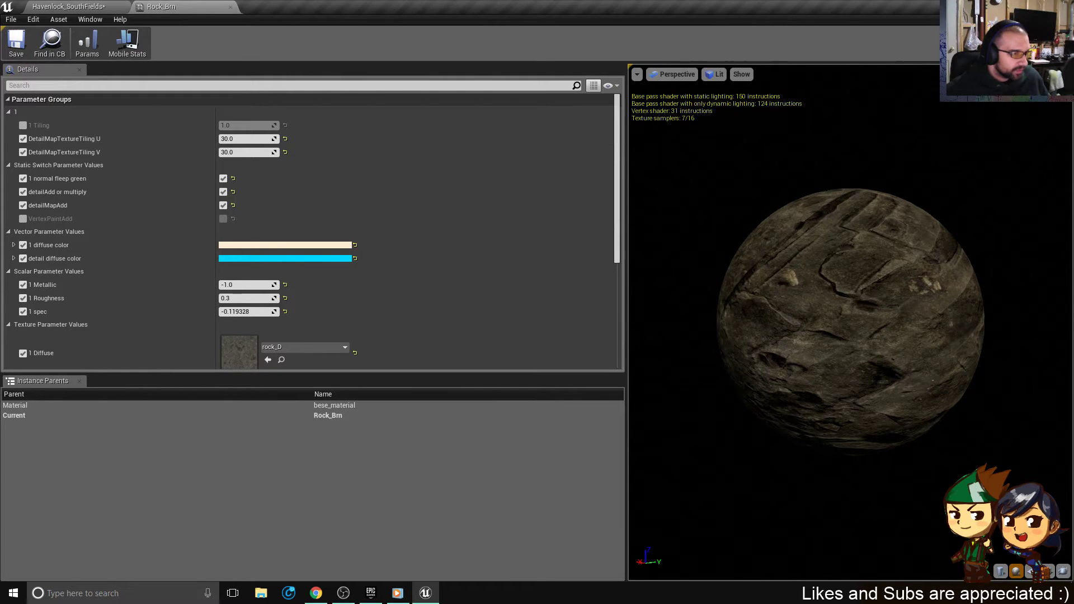
{"action": "left_click_drag", "start_coordinate": [839, 325], "coordinate": [870, 311]}
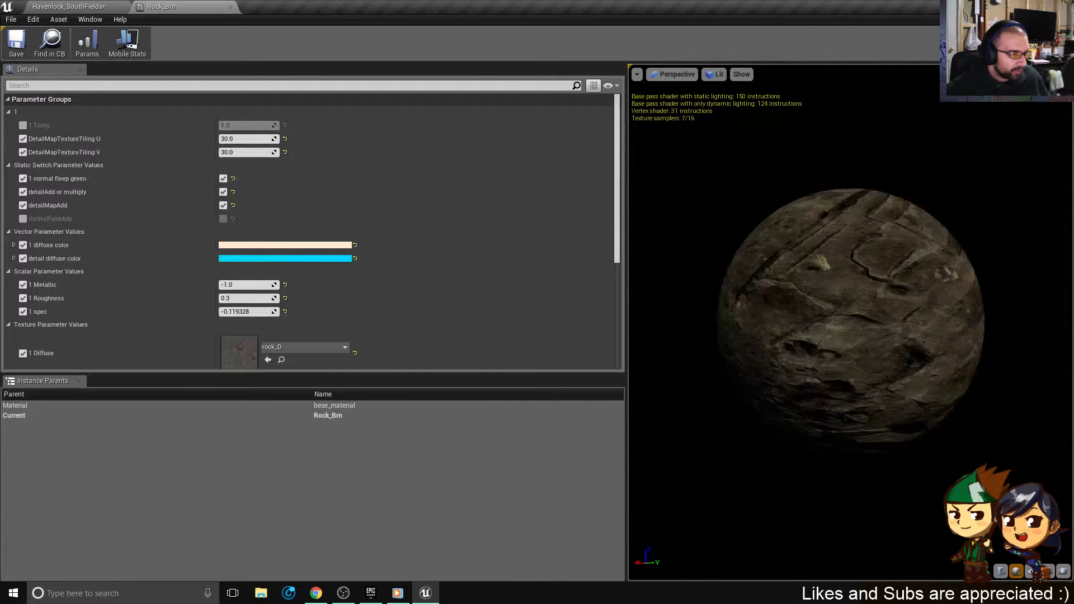
- Assign the Rock_Brn material to rock4 and rock5, the two adjoining boulders in the grass of the Havenlock_SouthFields level
{"action": "left_click", "coordinate": [73, 6]}
{"action": "left_click", "coordinate": [518, 314]}
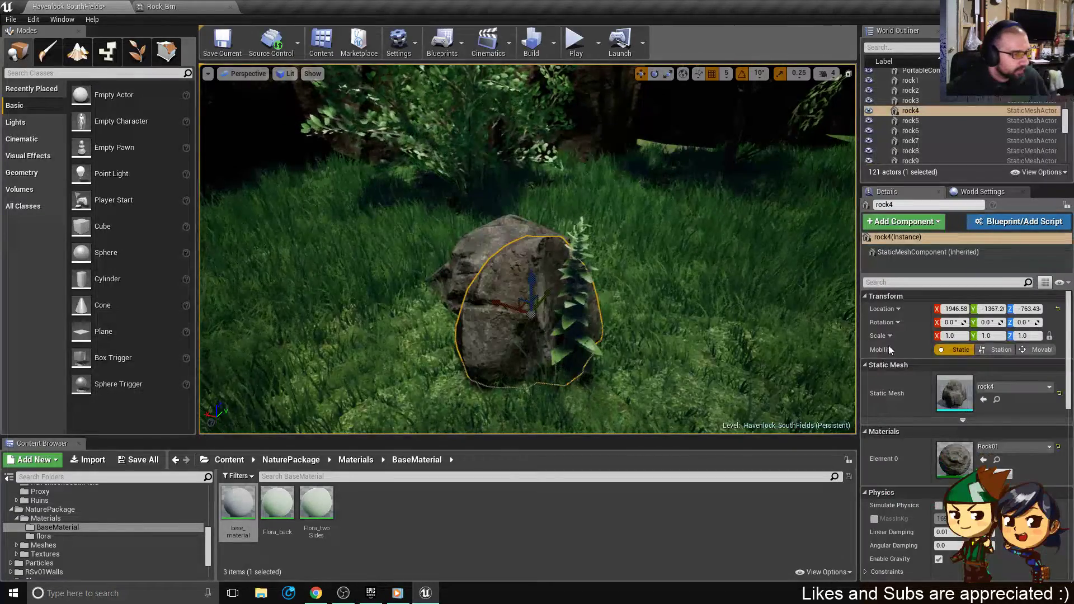
{"action": "left_click", "coordinate": [997, 459]}
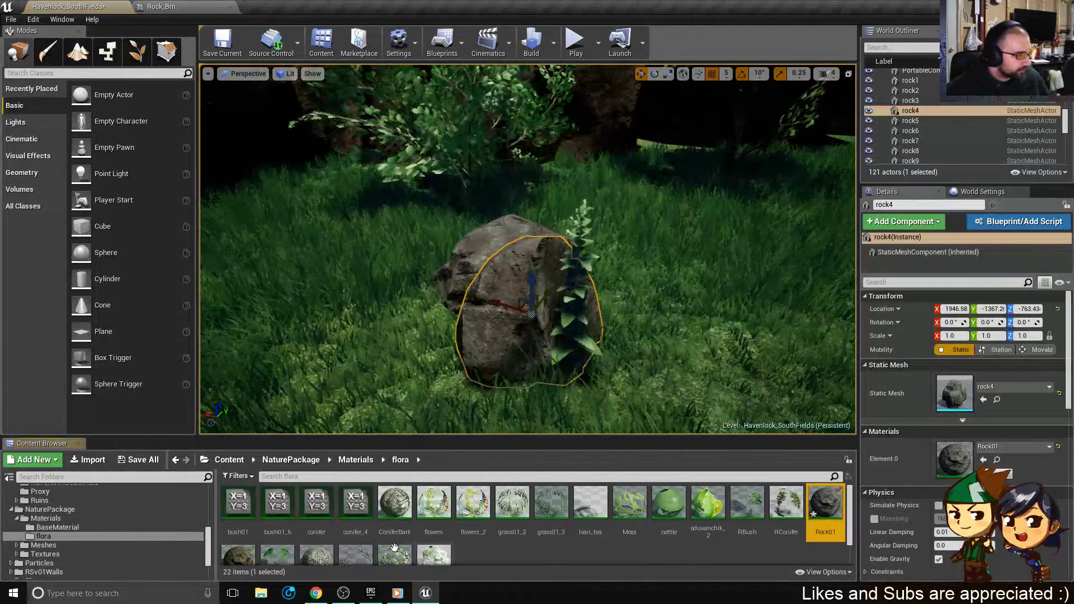
{"action": "left_click", "coordinate": [242, 556]}
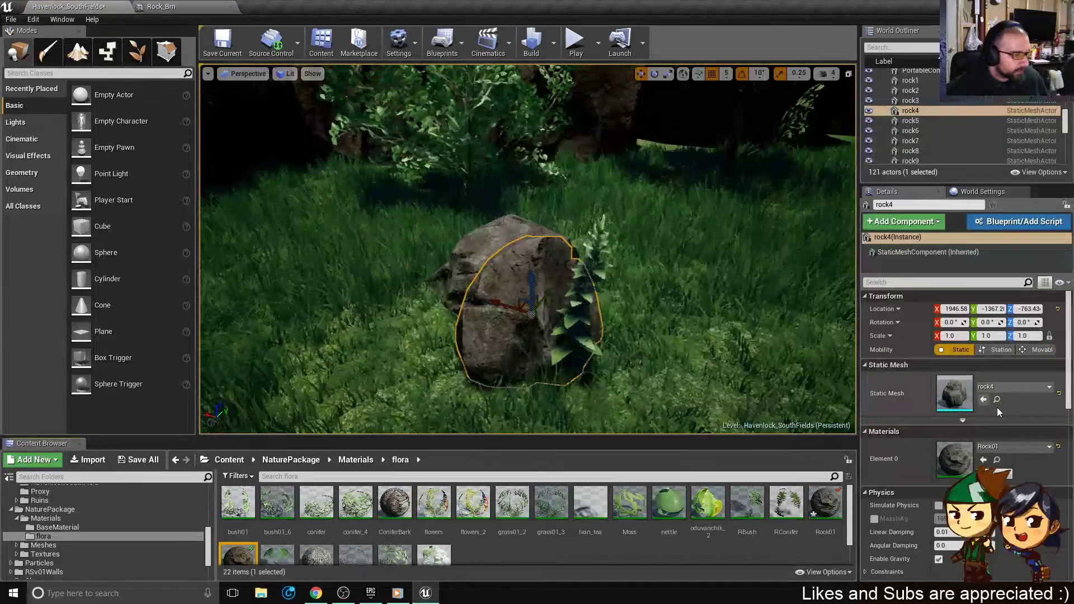
{"action": "left_click", "coordinate": [984, 460]}
{"action": "left_click_drag", "start_coordinate": [508, 307], "coordinate": [567, 326], "text": "alt"}
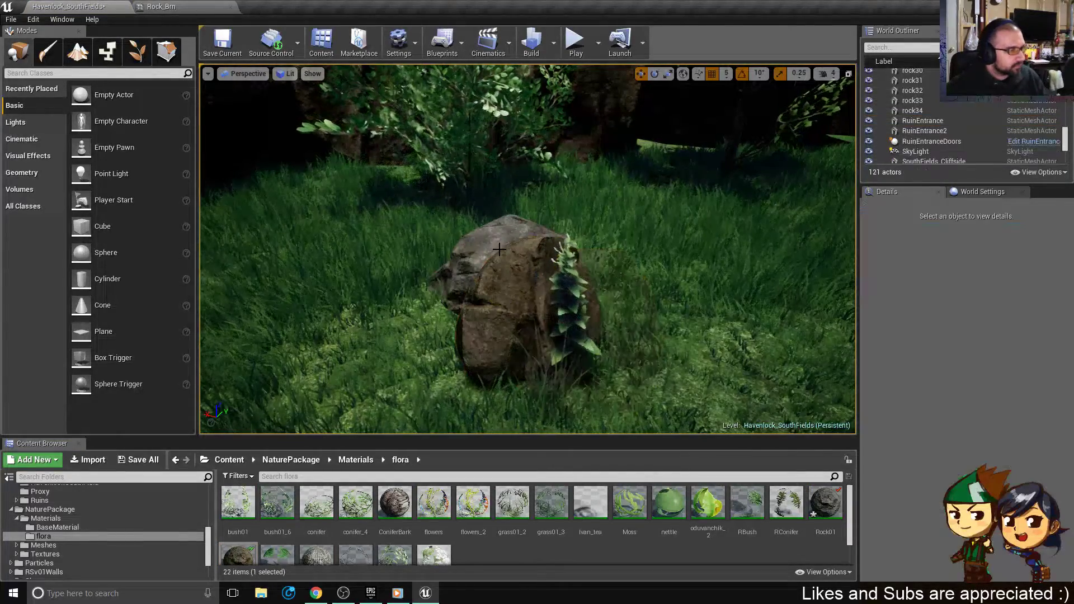
{"action": "left_click", "coordinate": [504, 313]}
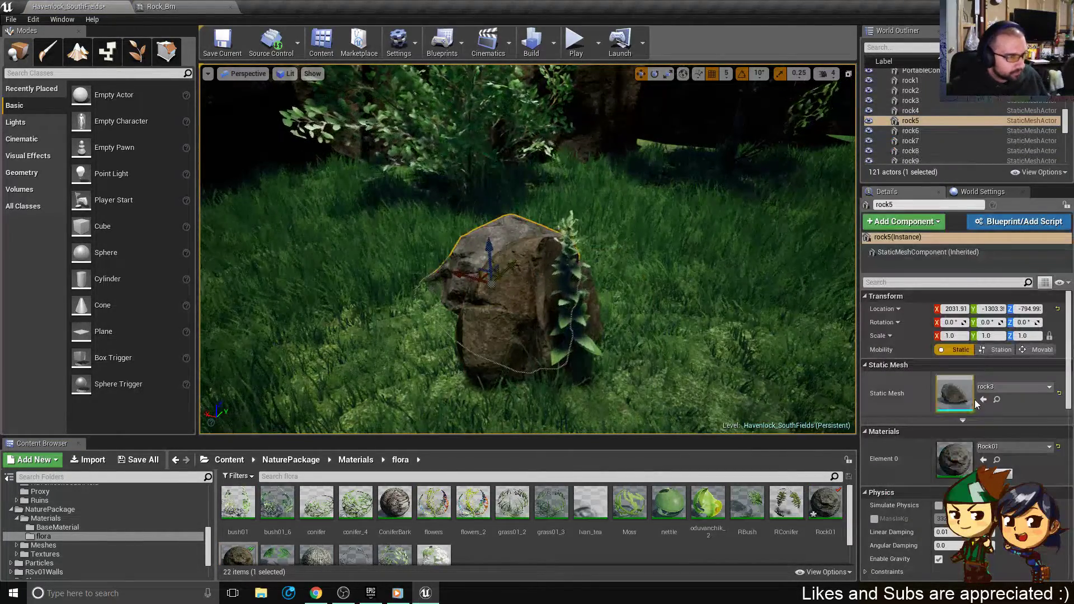
{"action": "left_click", "coordinate": [984, 460]}
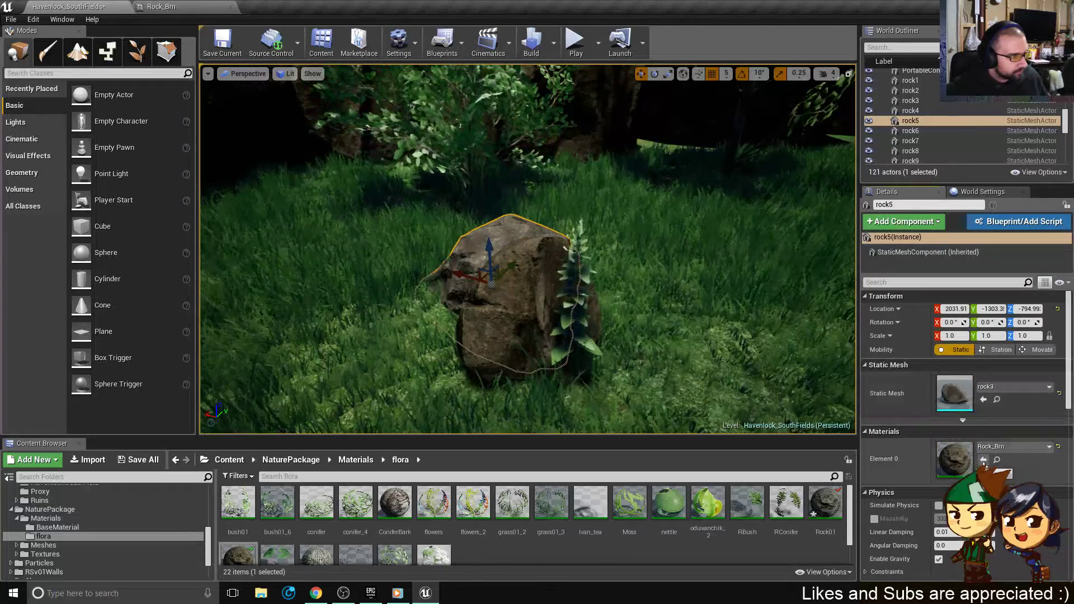
{"action": "left_click", "coordinate": [239, 555]}
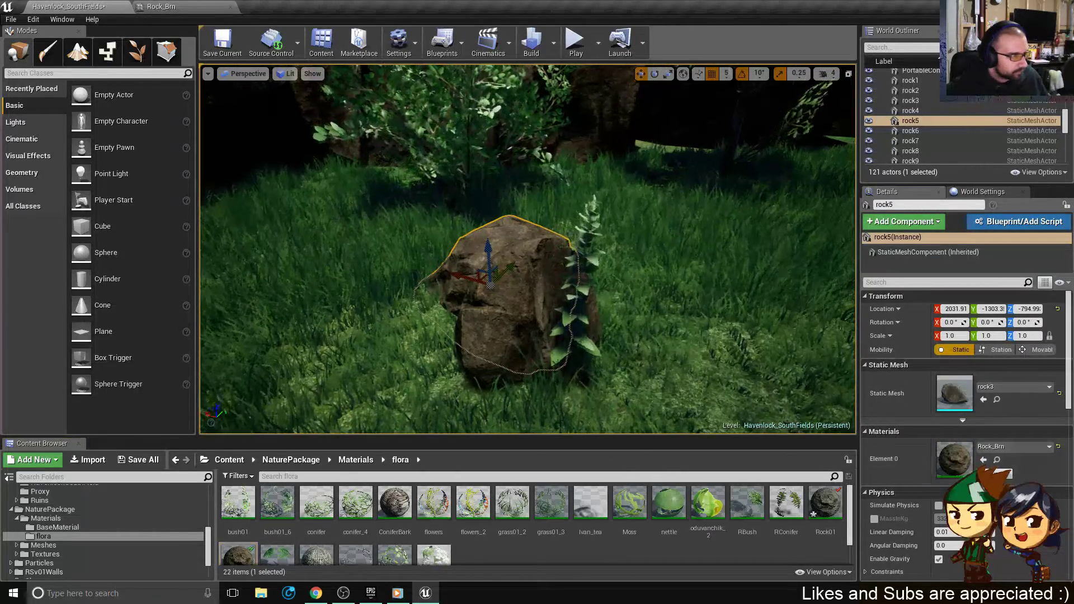
- Duplicate the cliff-gap boulder rock19 and place the copy further along the cliff at about X 3125, Y -3217
{"action": "right_click_drag", "start_coordinate": [529, 249], "coordinate": [615, 231]}
{"action": "left_click", "coordinate": [534, 224]}
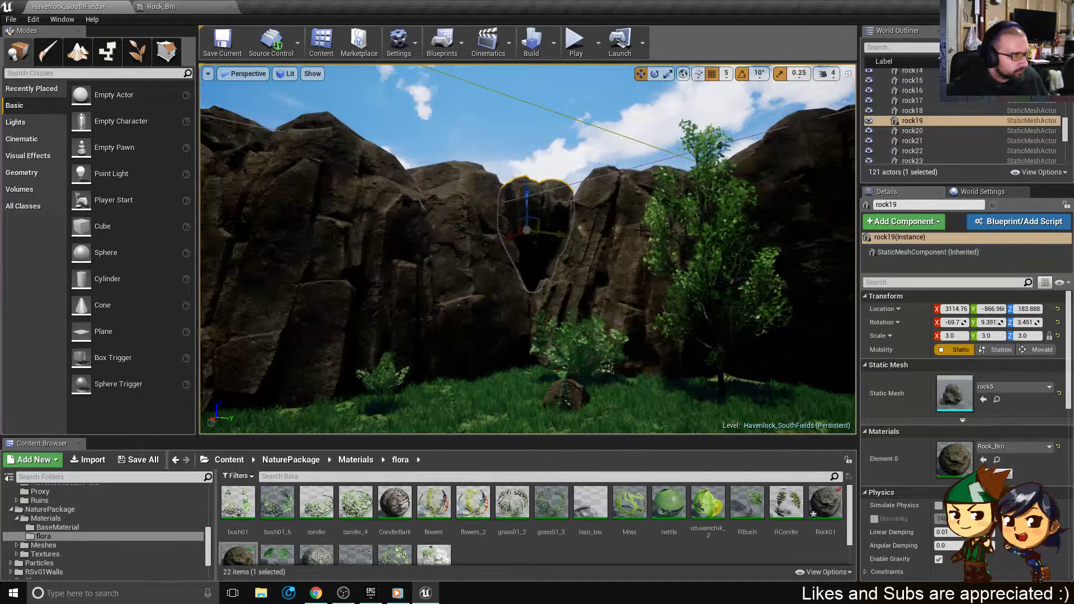
{"action": "mouse_move", "coordinate": [535, 224]}
{"action": "right_mouse_down"}
{"action": "mouse_move", "coordinate": [506, 269]}
{"action": "mouse_move", "coordinate": [532, 215]}
{"action": "right_mouse_up"}
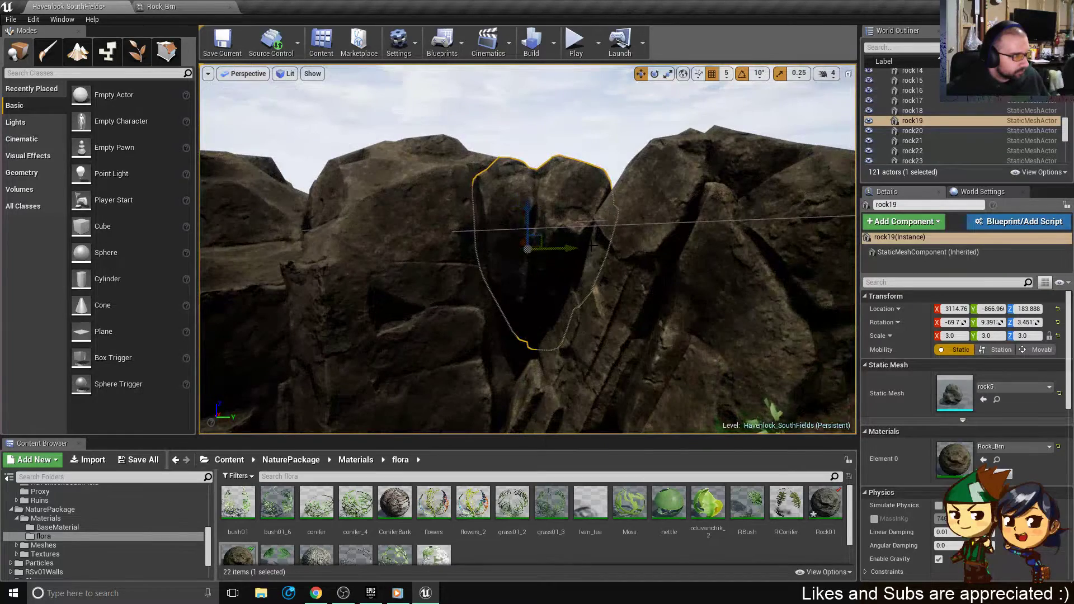
{"action": "left_click_drag", "start_coordinate": [593, 245], "coordinate": [475, 245], "text": "alt"}
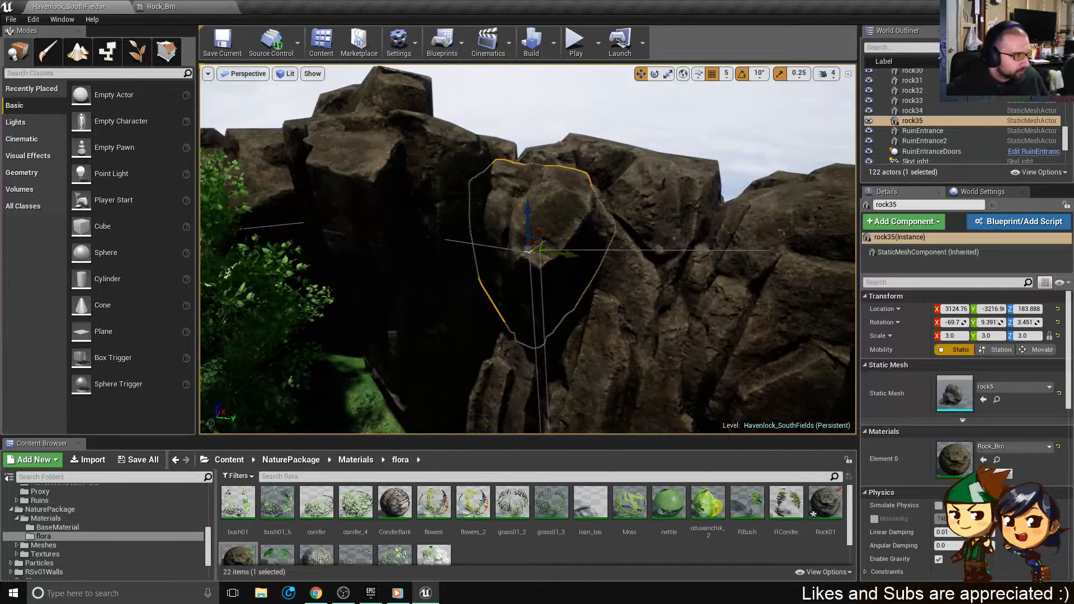
- Rotate the boulder copy to about -52.6°, 16.4°, -36.3°, switching the transform gizmo from world to local axes
{"action": "left_click_drag", "start_coordinate": [611, 332], "coordinate": [629, 320], "text": "alt"}
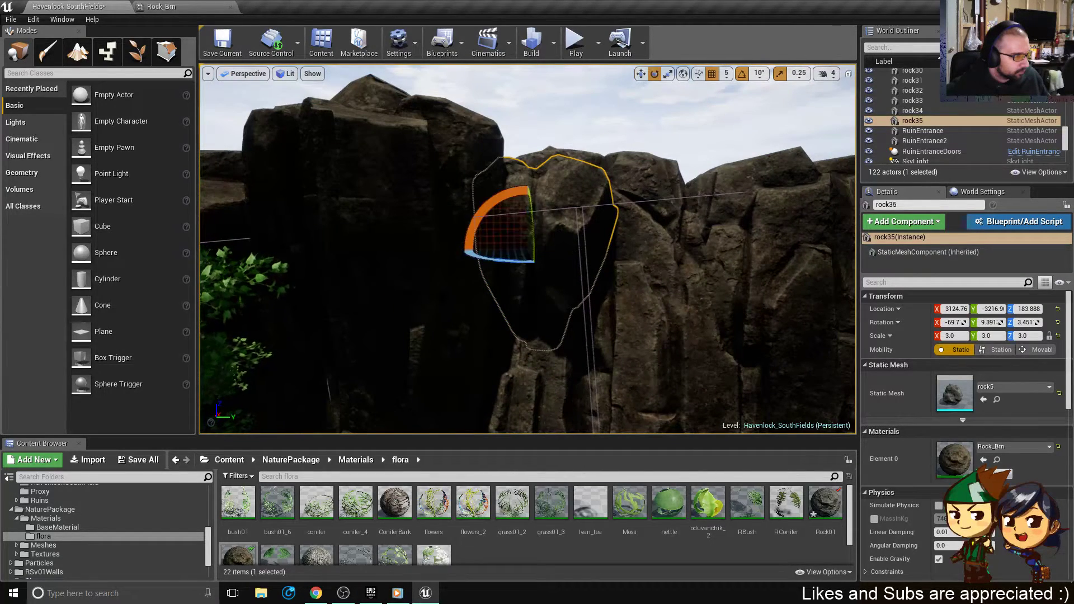
{"action": "left_click_drag", "start_coordinate": [527, 191], "coordinate": [538, 190]}
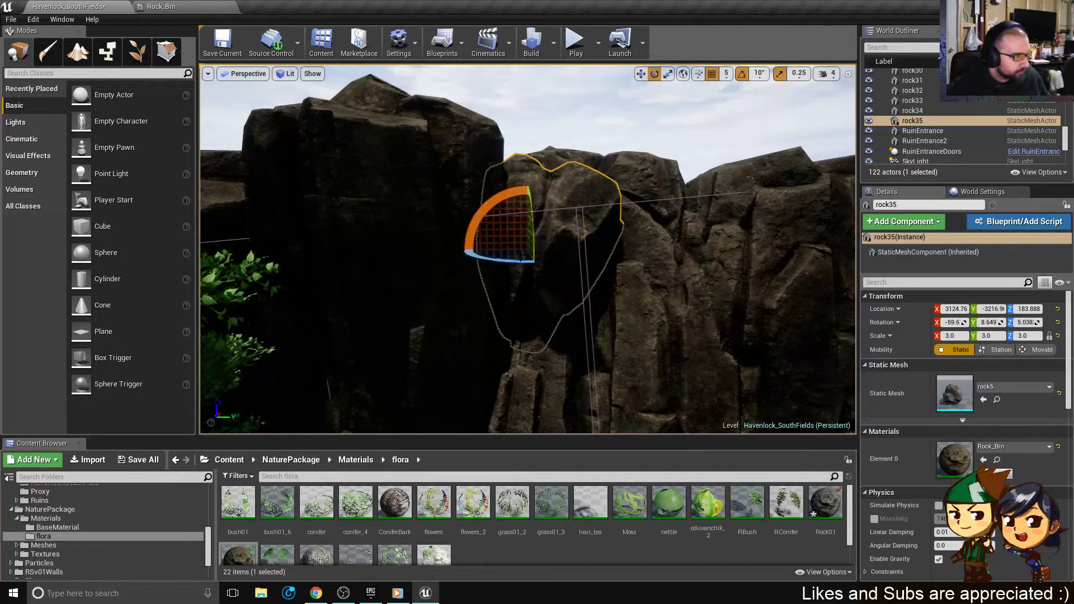
{"action": "left_click", "coordinate": [683, 73]}
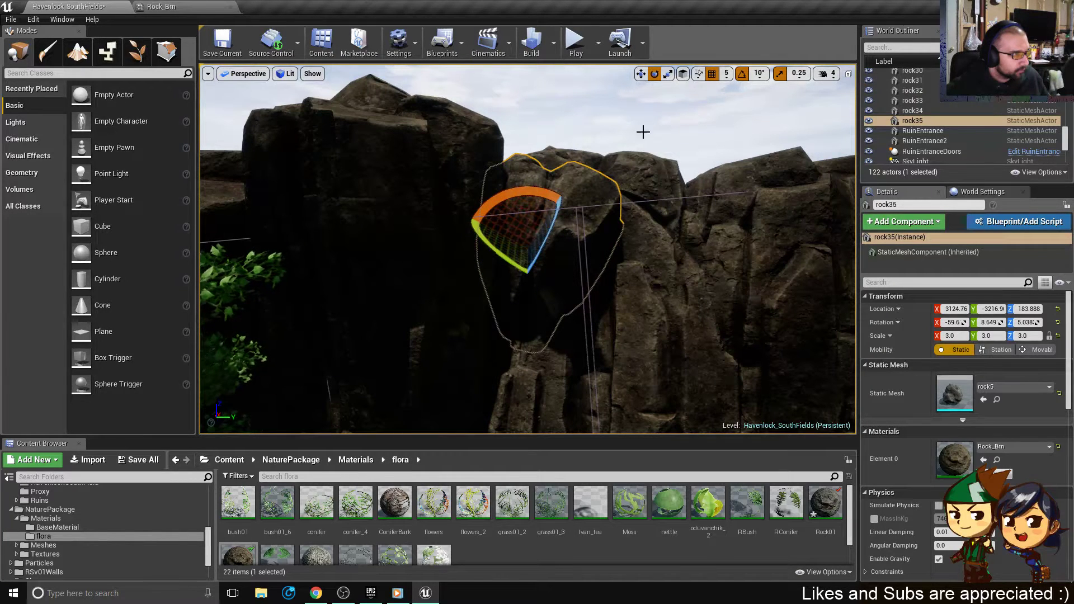
{"action": "left_click_drag", "start_coordinate": [495, 250], "coordinate": [533, 274]}
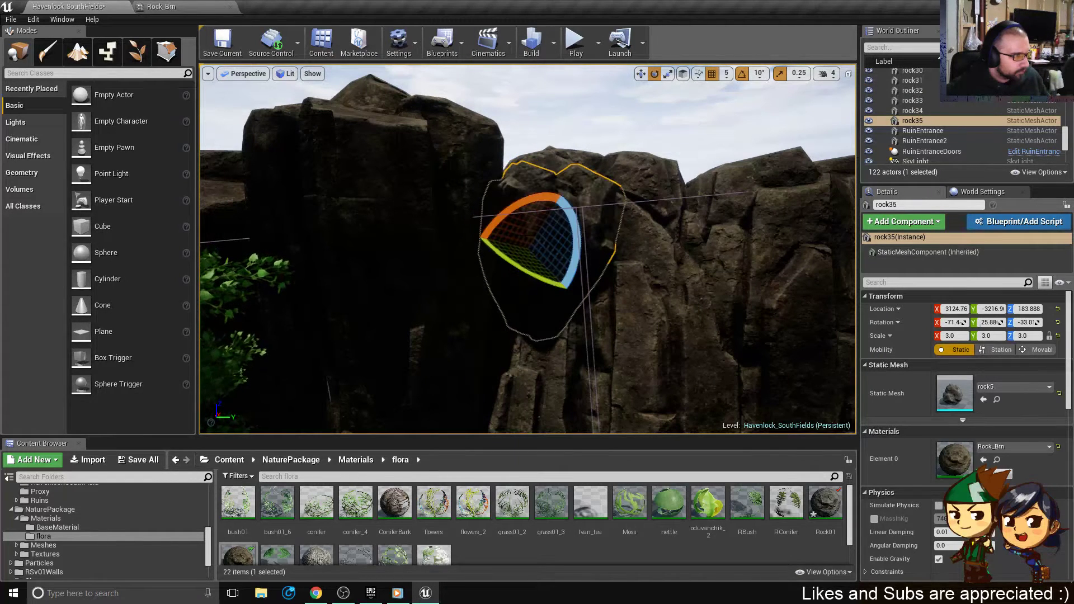
{"action": "left_click_drag", "start_coordinate": [580, 245], "coordinate": [582, 235]}
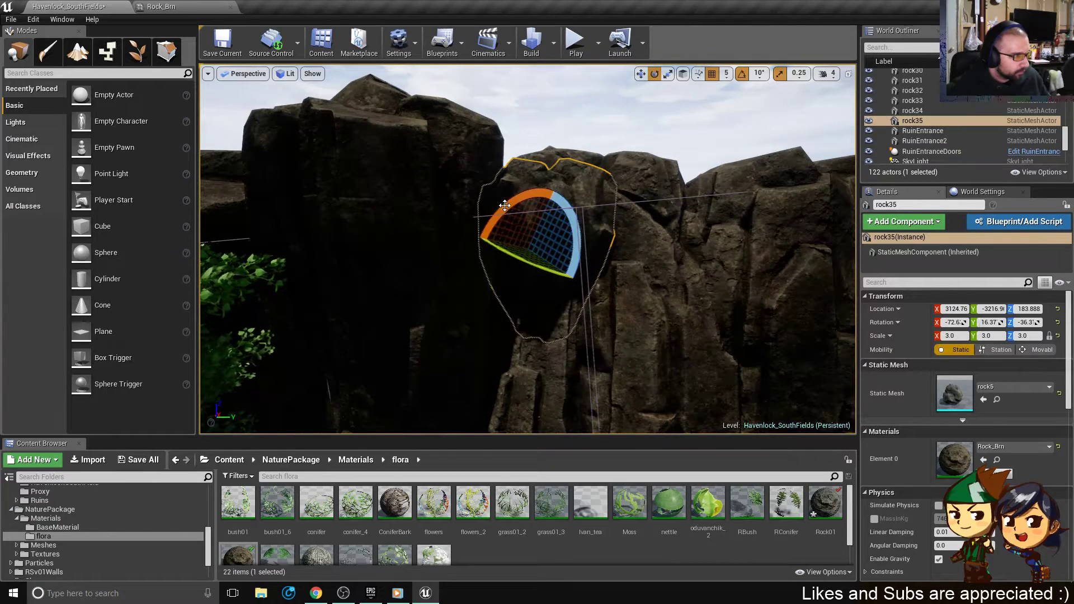
{"action": "mouse_move", "coordinate": [504, 205]}
{"action": "left_mouse_down"}
{"action": "mouse_move", "coordinate": [493, 230]}
{"action": "mouse_move", "coordinate": [514, 200]}
{"action": "left_mouse_up"}
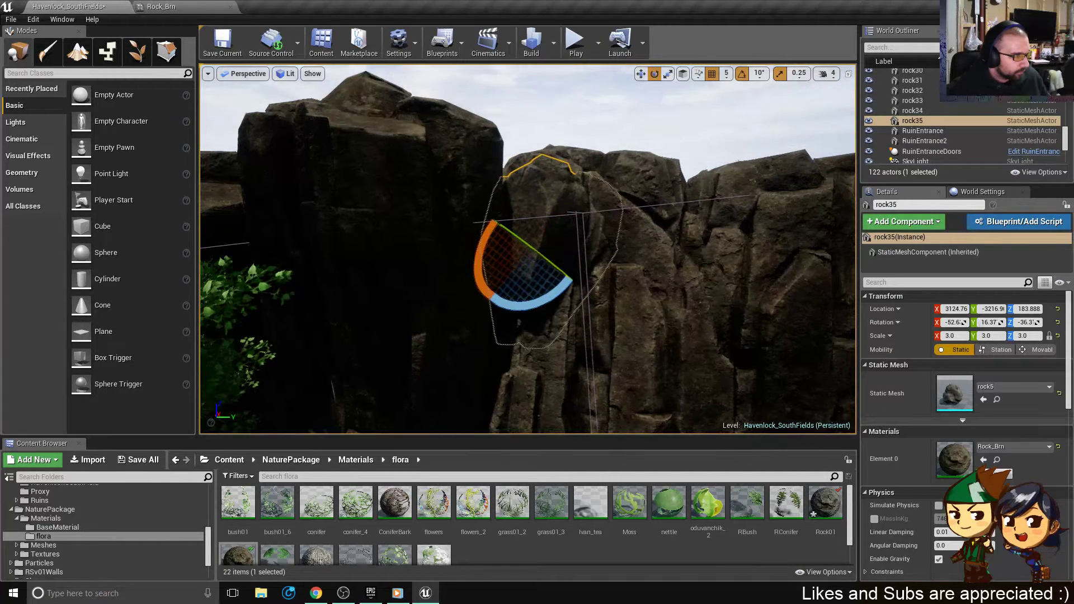
- Move the rotated boulder copy along the cliff top to about X 2939, Y -3332, Z 321
{"action": "left_click_drag", "start_coordinate": [543, 235], "coordinate": [465, 314], "text": "alt"}
{"action": "key", "text": "w"}
{"action": "left_click_drag", "start_coordinate": [522, 235], "coordinate": [419, 218]}
- Switch the gizmo to world axes and duplicate rock35 onto the opposite cliff at about X -1156, Y -3202, Z 321
{"action": "right_click_drag", "start_coordinate": [419, 219], "coordinate": [263, 162]}
{"action": "key", "text": "w"}
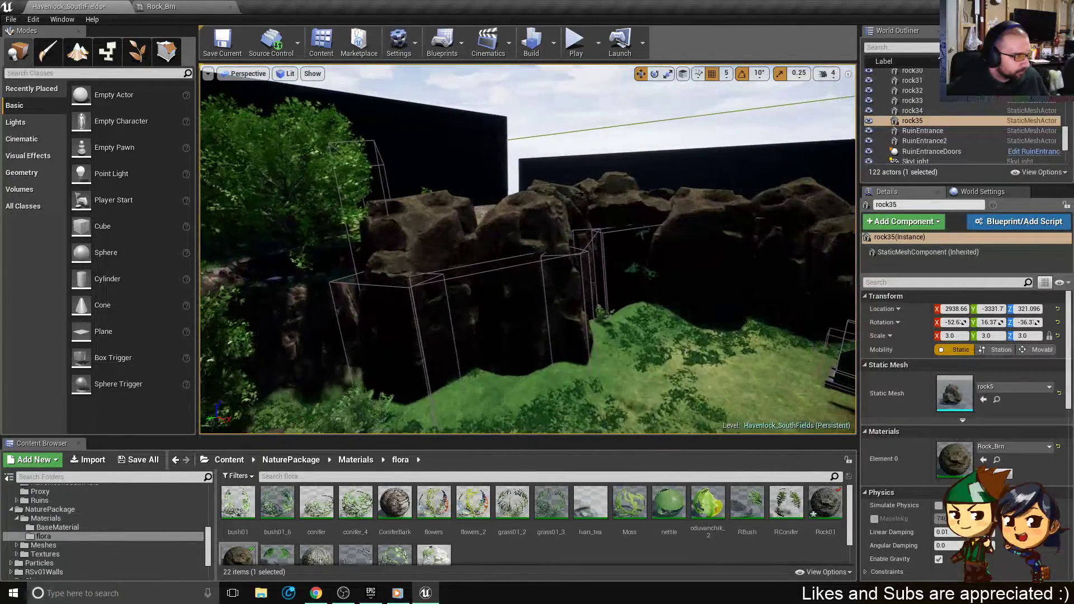
{"action": "right_click_drag", "start_coordinate": [457, 212], "coordinate": [490, 412]}
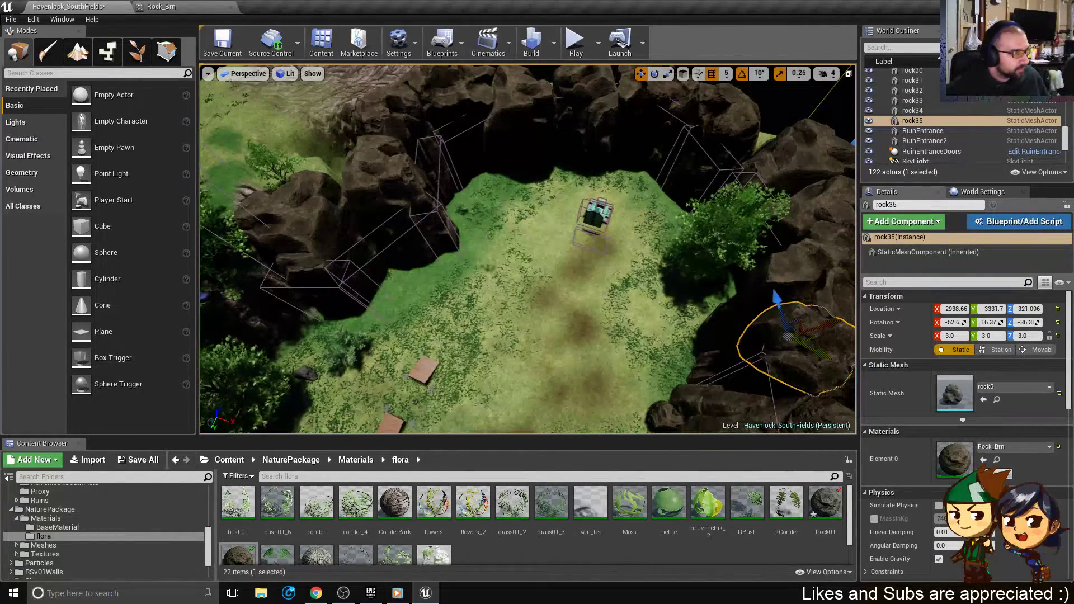
{"action": "left_click", "coordinate": [688, 80]}
{"action": "left_click", "coordinate": [687, 75]}
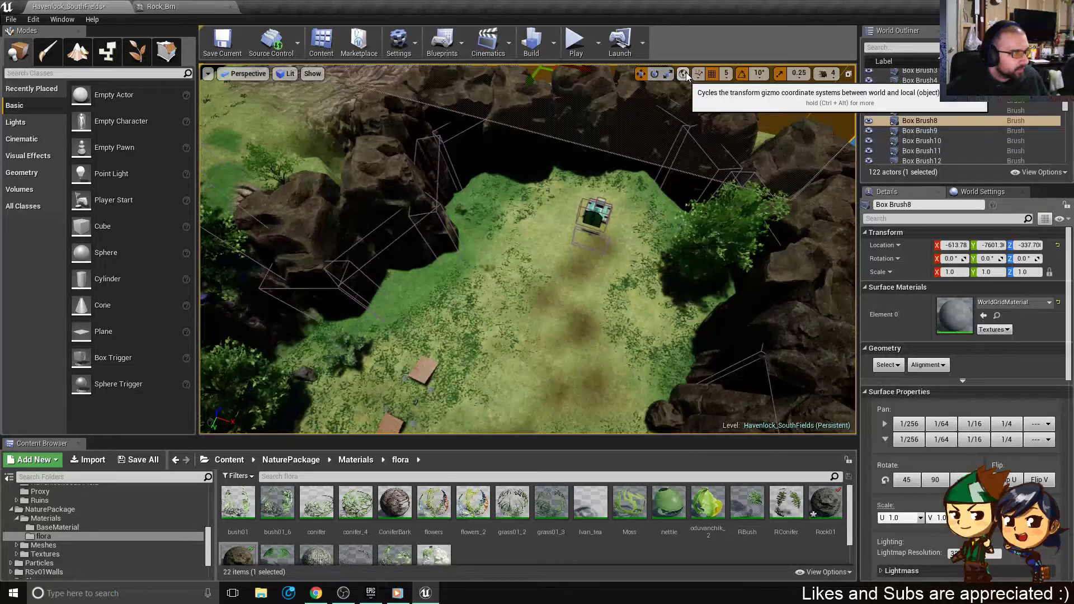
{"action": "left_click", "coordinate": [426, 246]}
{"action": "left_click_drag", "start_coordinate": [432, 259], "coordinate": [354, 207], "text": "alt"}
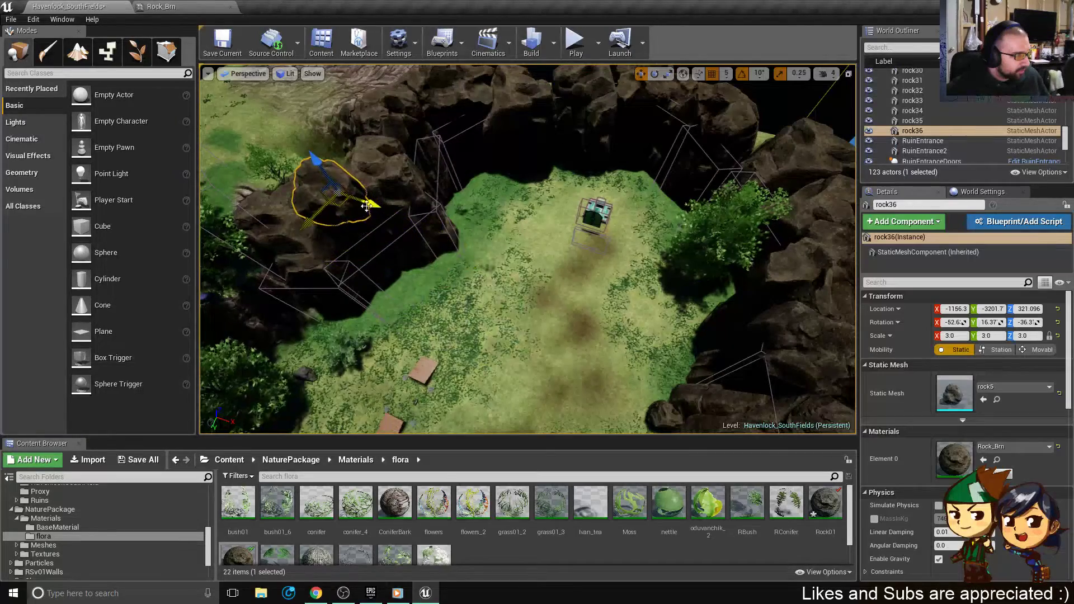
- Lower the new boulder into the opposite cliff to about X -1046, Y -3117, Z 91 and rotate it to about -67.3°, 17.9°, -41.5°
{"action": "key", "text": "f"}
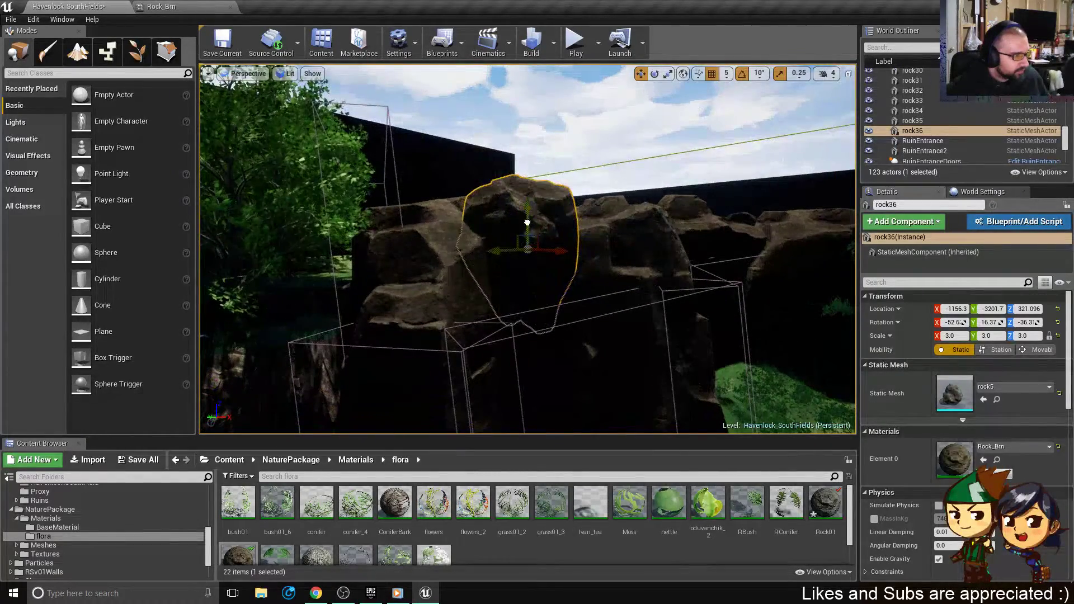
{"action": "left_click_drag", "start_coordinate": [527, 223], "coordinate": [671, 250]}
{"action": "key", "text": "e"}
{"action": "key", "text": "e"}
{"action": "left_click_drag", "start_coordinate": [671, 250], "coordinate": [676, 342], "text": "alt"}
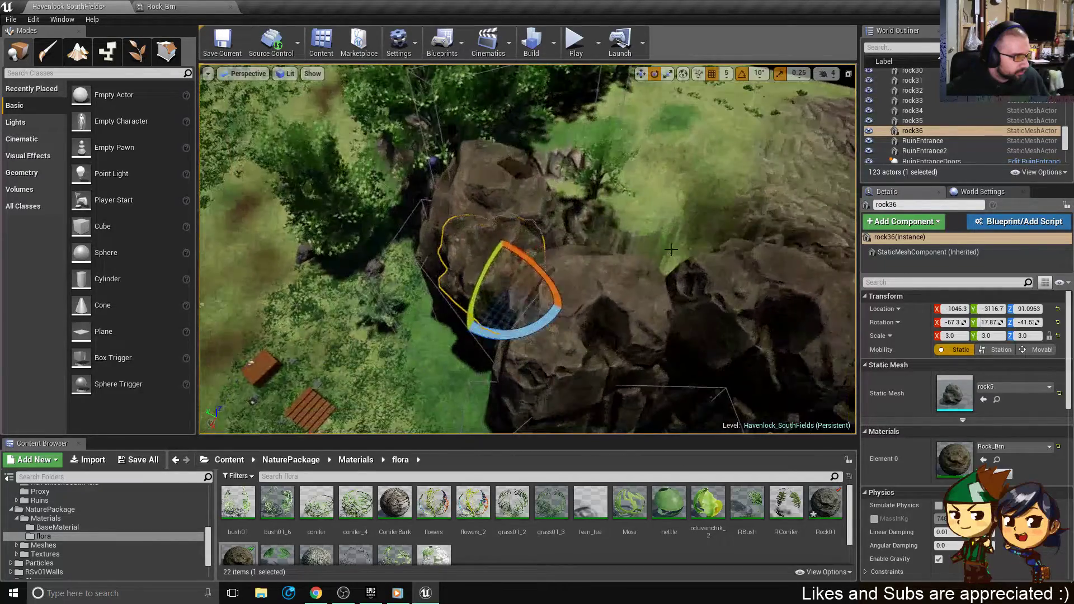
{"action": "right_click_drag", "start_coordinate": [672, 250], "coordinate": [470, 185]}
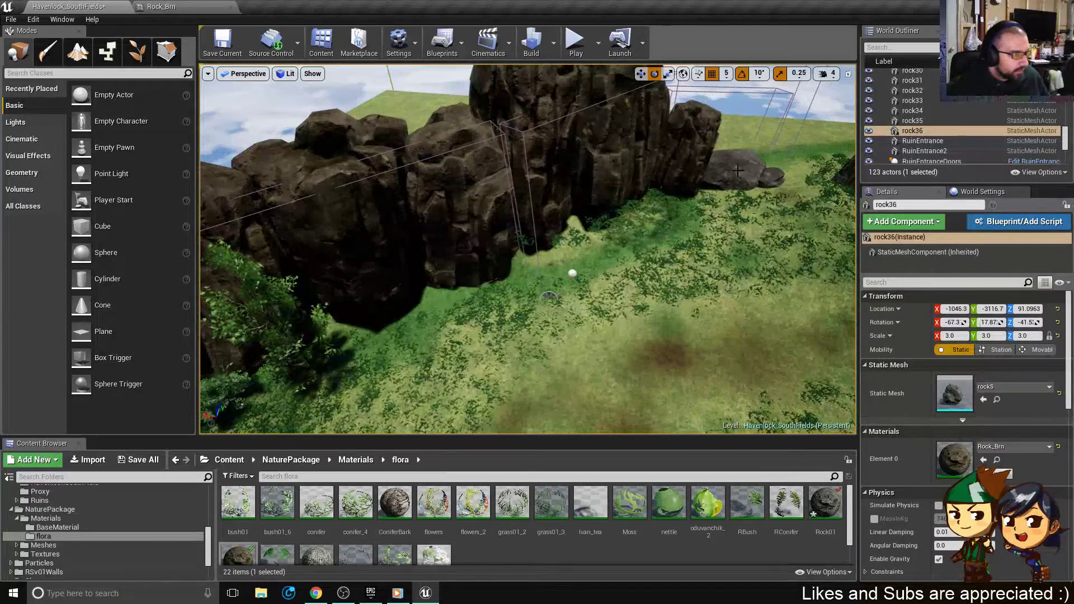
- Duplicate the large flat grey boulder rock18 to the cliff base at about X 1370, Y 390, Z -810
{"action": "left_click", "coordinate": [723, 183]}
{"action": "key", "text": "w"}
{"action": "left_click_drag", "start_coordinate": [716, 166], "coordinate": [408, 220], "text": "alt"}
{"action": "key", "text": "f"}
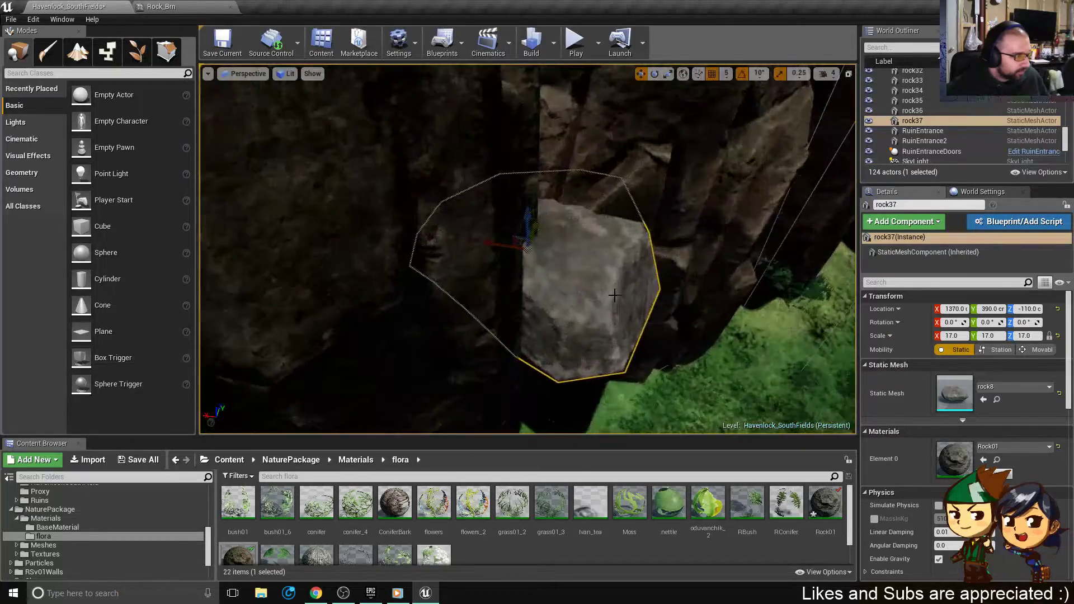
{"action": "left_click_drag", "start_coordinate": [614, 295], "coordinate": [621, 191], "text": "alt"}
{"action": "mouse_move", "coordinate": [621, 190]}
{"action": "right_mouse_down"}
{"action": "mouse_move", "coordinate": [666, 210]}
{"action": "mouse_move", "coordinate": [604, 208]}
{"action": "mouse_move", "coordinate": [628, 207]}
{"action": "right_mouse_up"}
{"action": "key", "text": "s"}
{"action": "left_click_drag", "start_coordinate": [527, 171], "coordinate": [528, 323]}
- Rotate the boulder copy to 70° on Y, assign it the Rock_Brn material and raise it to about Z -770
{"action": "key", "text": "e"}
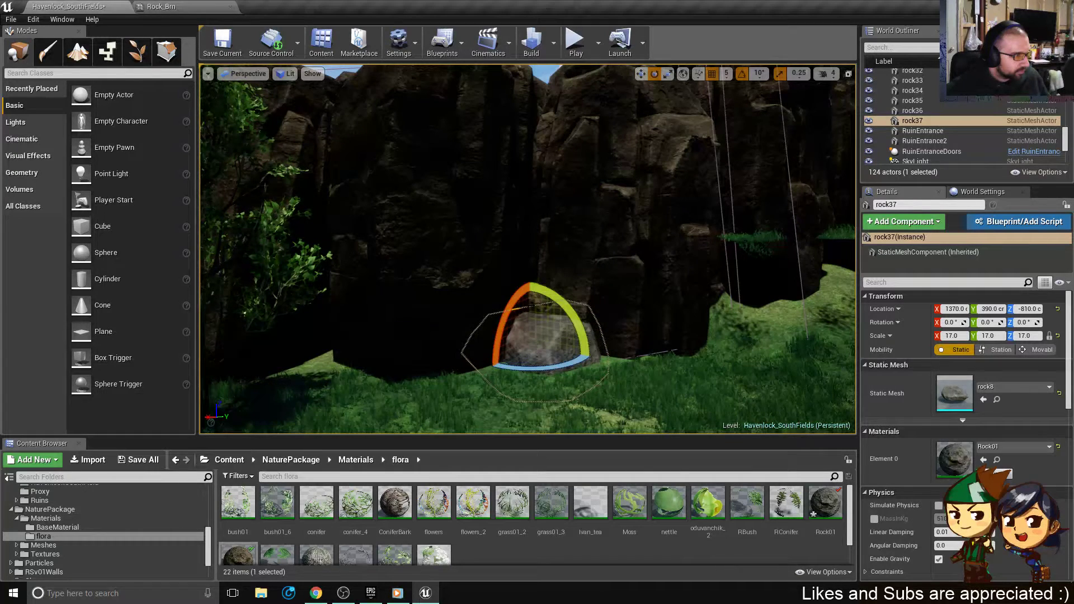
{"action": "left_click_drag", "start_coordinate": [988, 323], "coordinate": [994, 322]}
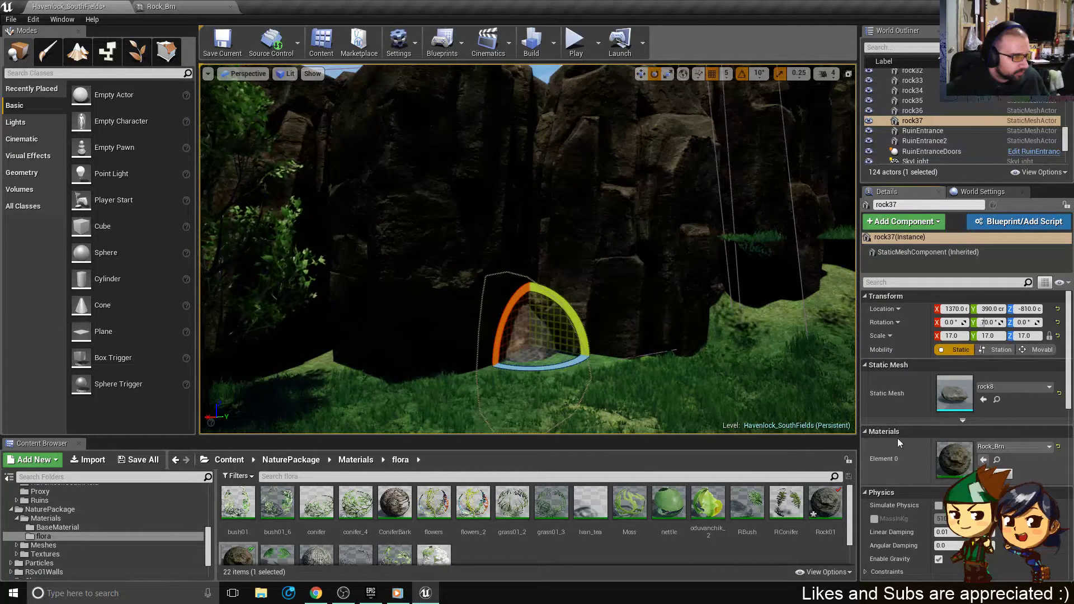
{"action": "left_click", "coordinate": [623, 372]}
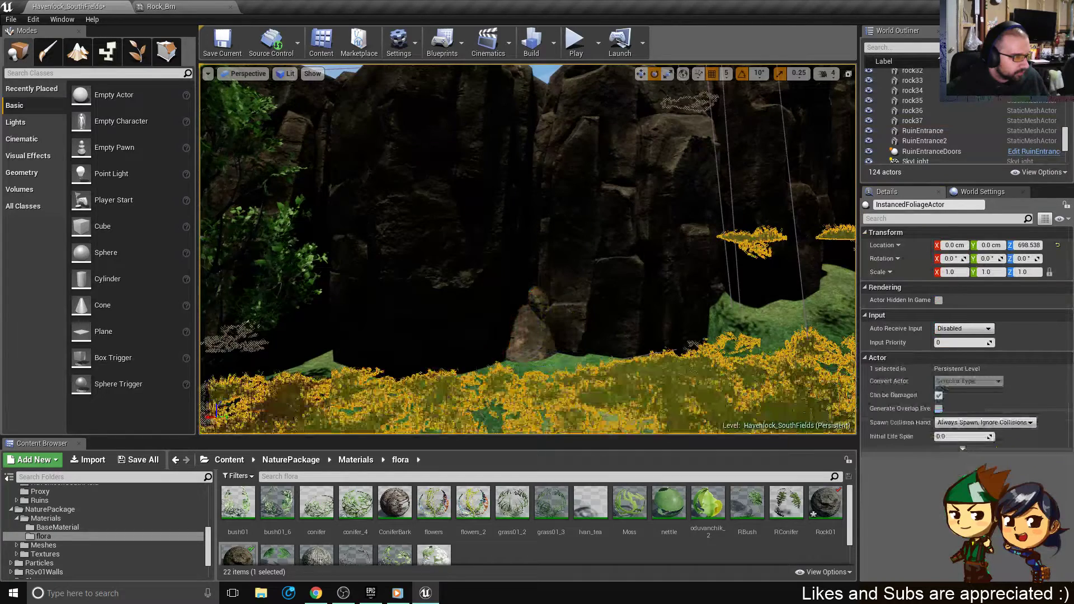
{"action": "left_click", "coordinate": [532, 327]}
{"action": "key", "text": "w"}
{"action": "mouse_move", "coordinate": [533, 320]}
{"action": "left_mouse_down"}
{"action": "mouse_move", "coordinate": [533, 274]}
{"action": "mouse_move", "coordinate": [553, 316]}
{"action": "left_mouse_up"}
{"action": "right_click_drag", "start_coordinate": [553, 316], "coordinate": [542, 321]}
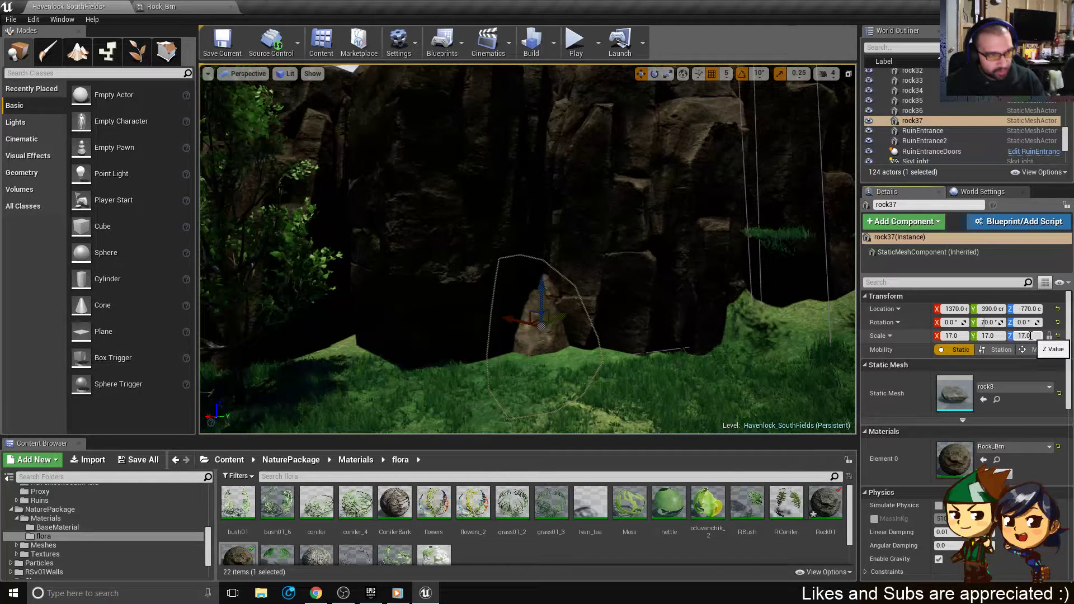
- Scale the boulder copy to 10 on all axes and move it out to about X 1265, Y 285, Z -670
{"action": "left_click_drag", "start_coordinate": [1031, 336], "coordinate": [928, 404]}
{"action": "type", "text": "10"}
{"action": "key", "text": "Return"}
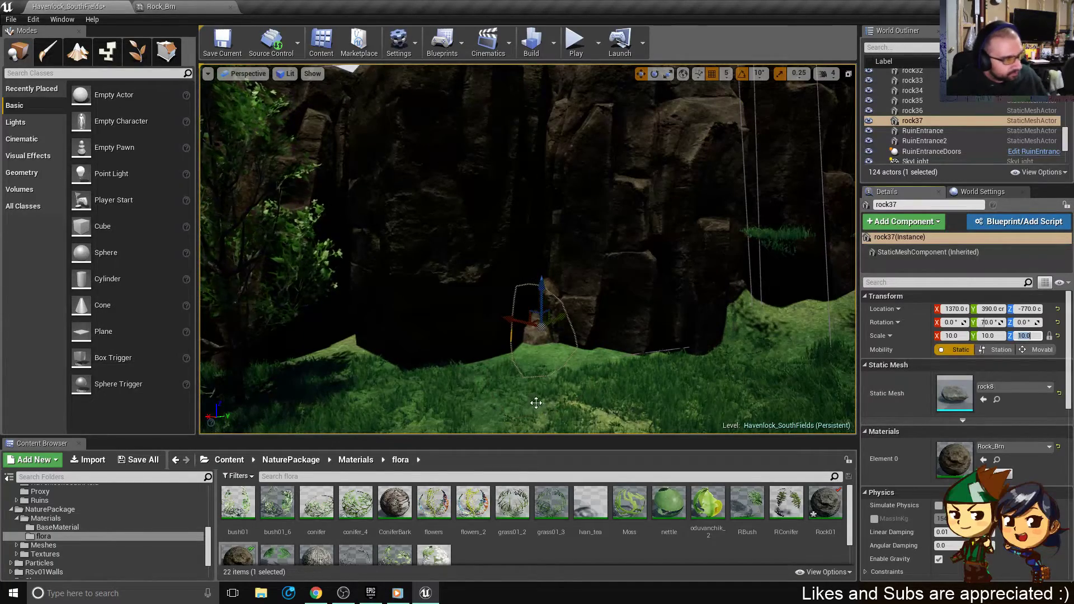
{"action": "right_click_drag", "start_coordinate": [536, 403], "coordinate": [559, 429]}
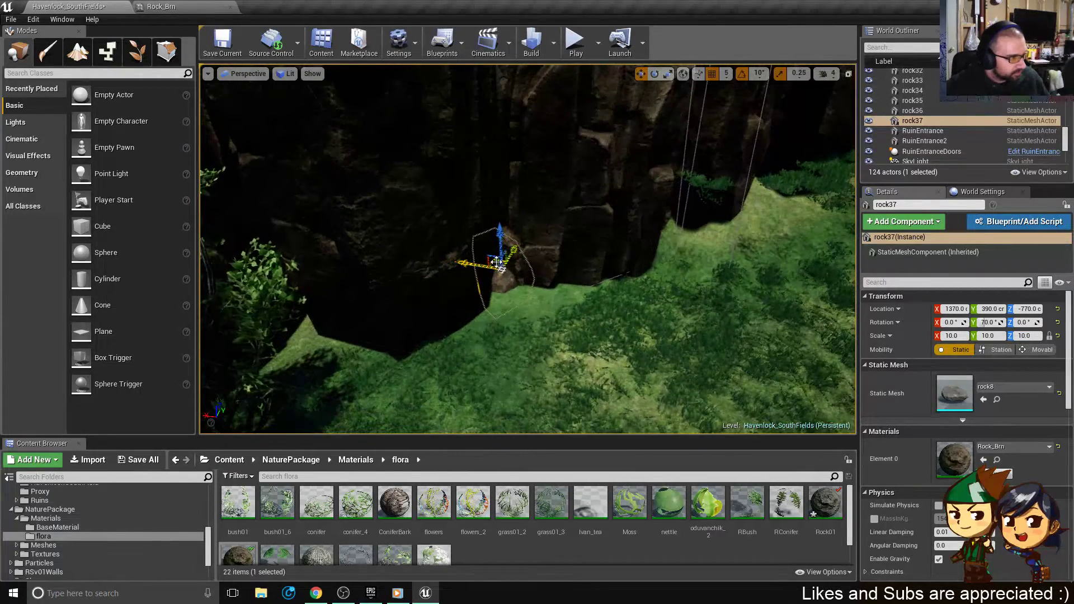
{"action": "left_click_drag", "start_coordinate": [496, 262], "coordinate": [510, 278]}
{"action": "left_click", "coordinate": [556, 145]}
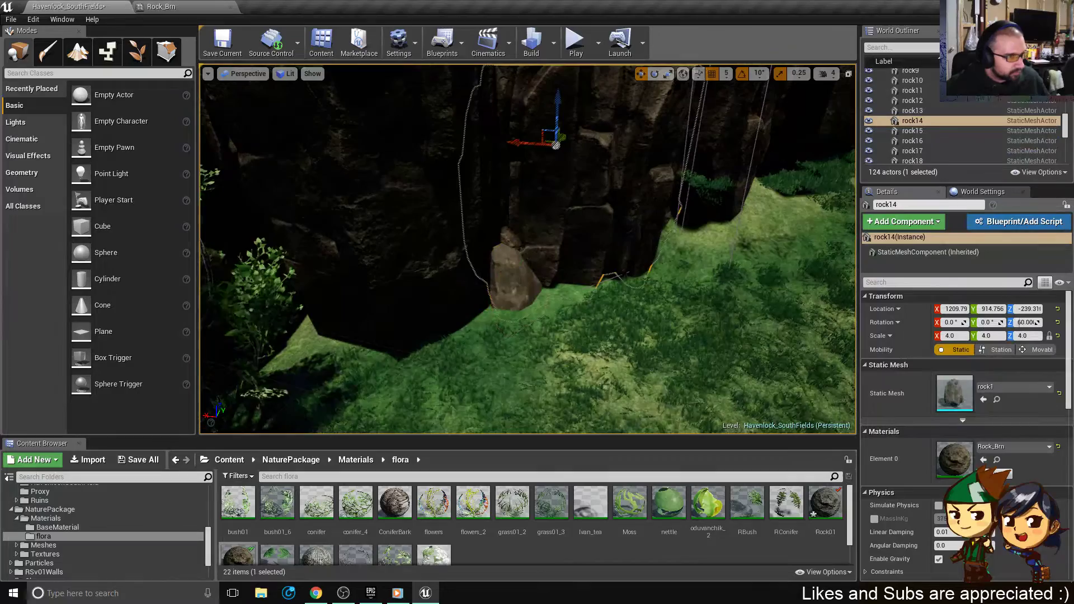
{"action": "left_click", "coordinate": [514, 281]}
{"action": "right_click_drag", "start_coordinate": [514, 281], "coordinate": [447, 252]}
{"action": "left_click_drag", "start_coordinate": [561, 283], "coordinate": [560, 263]}
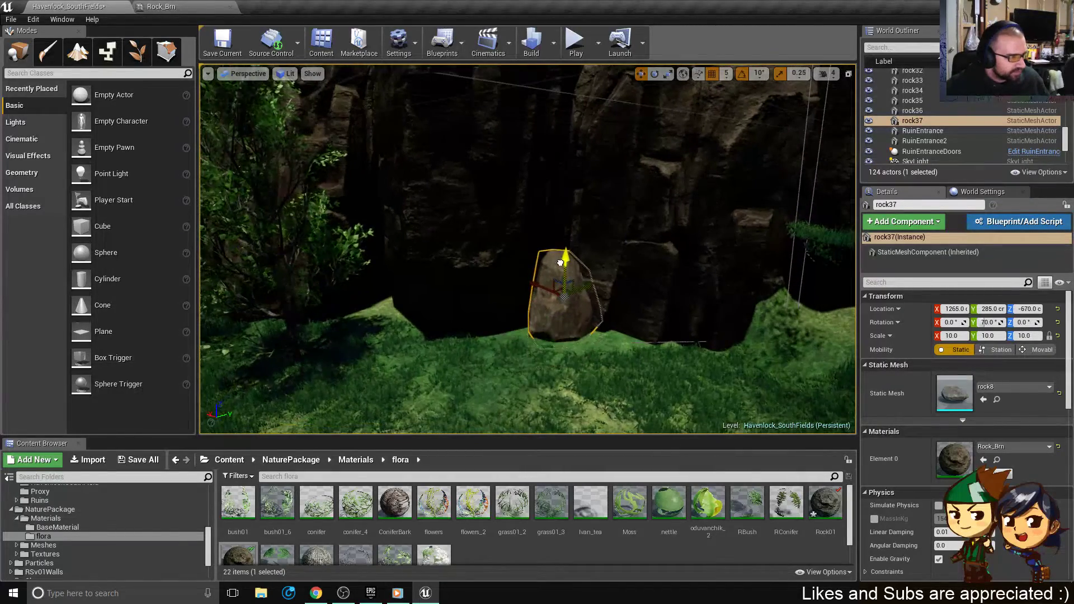
{"action": "right_click_drag", "start_coordinate": [620, 381], "coordinate": [733, 378]}
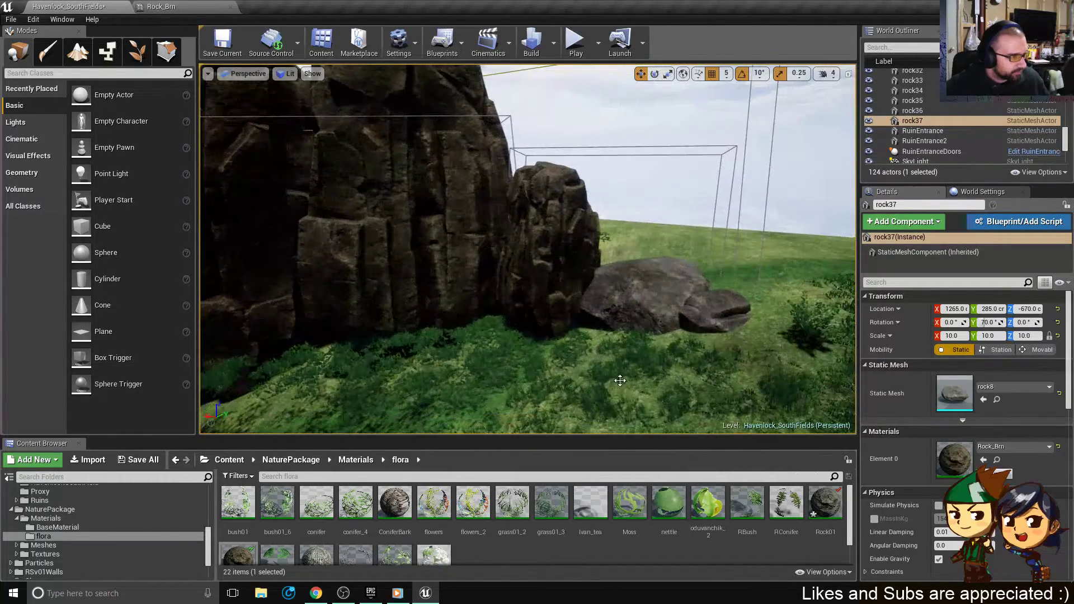
- Delete rock18, then move rock17 against the cliff at about X -635, Y 1655, Z -265 and give it the Rock_Brn material
{"action": "left_click", "coordinate": [618, 274]}
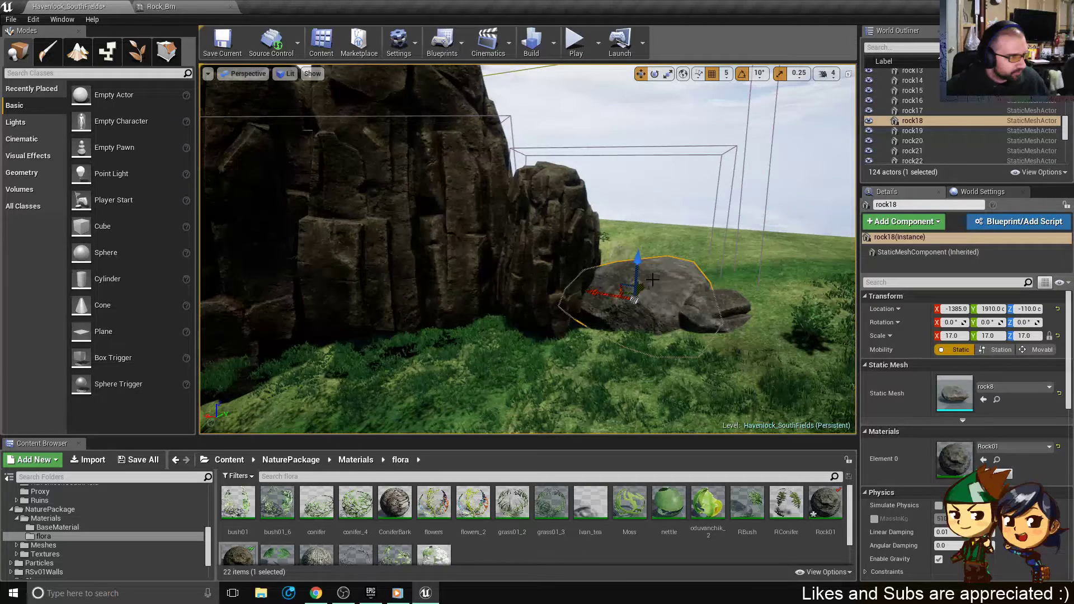
{"action": "key", "text": "Delete"}
{"action": "left_click", "coordinate": [709, 303]}
{"action": "right_click_drag", "start_coordinate": [706, 300], "coordinate": [712, 315]}
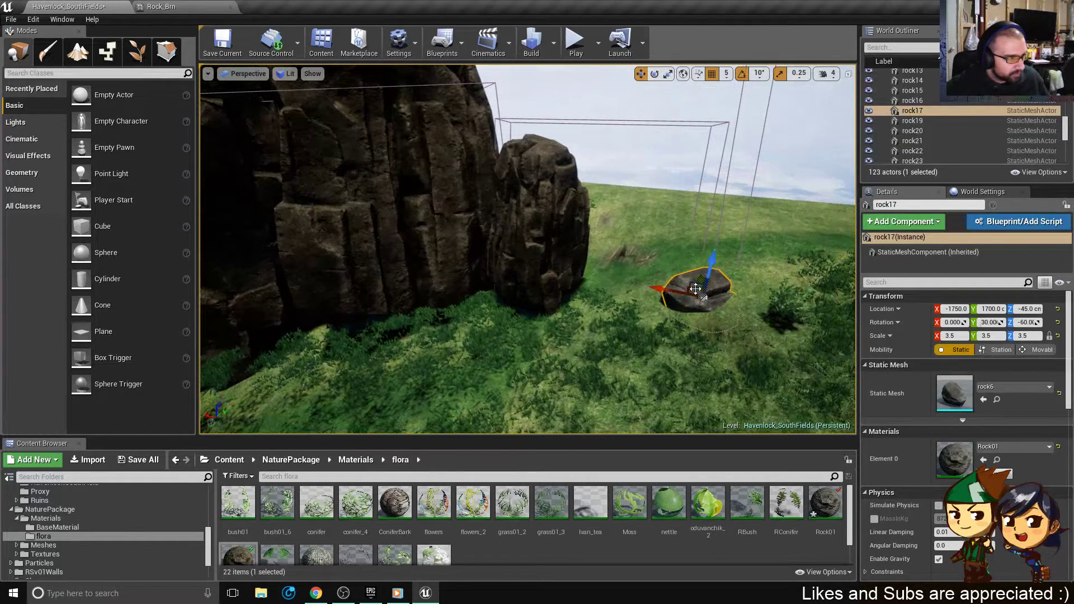
{"action": "left_click_drag", "start_coordinate": [696, 288], "coordinate": [462, 248]}
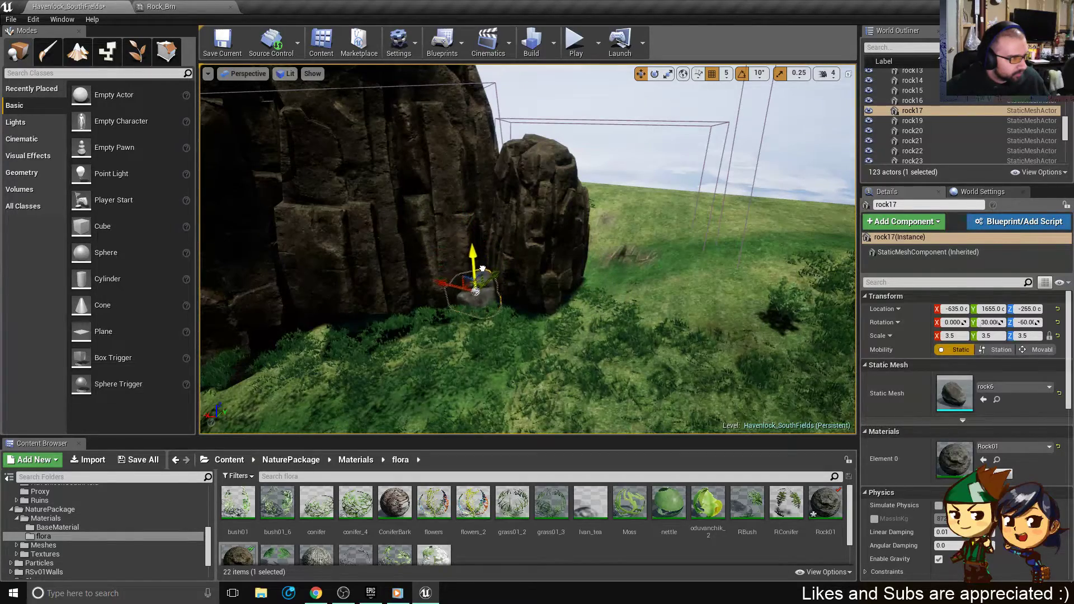
{"action": "left_click", "coordinate": [984, 460]}
- Shift boulders rock20, rock24 and rock36 together toward the clearing and move rock29 beside them to about X -800, Y -4275
{"action": "right_click_drag", "start_coordinate": [682, 302], "coordinate": [370, 260]}
{"action": "right_click_drag", "start_coordinate": [713, 293], "coordinate": [607, 249]}
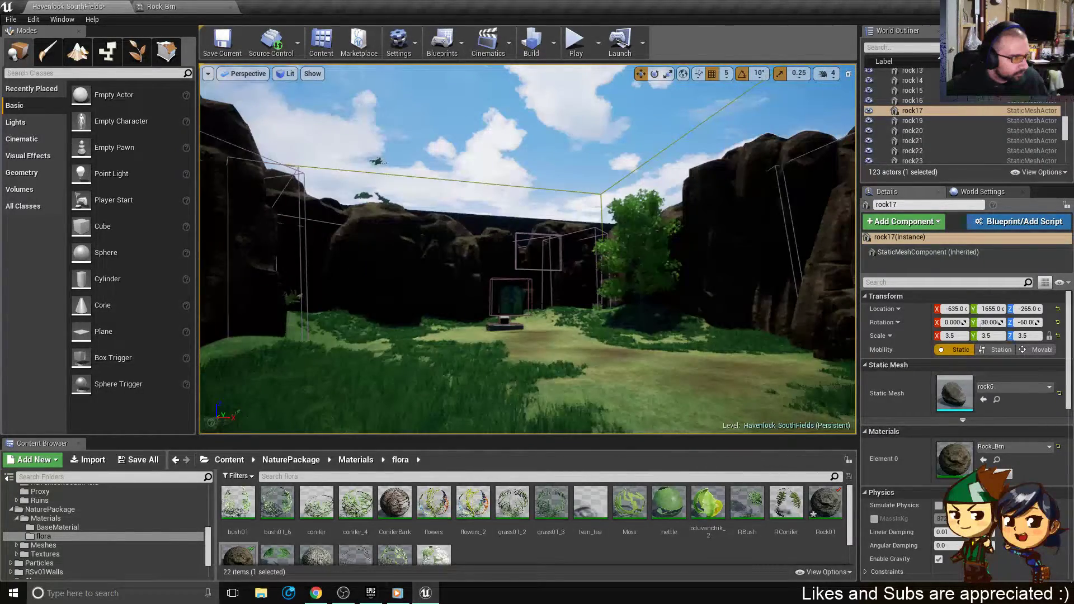
{"action": "right_click_drag", "start_coordinate": [452, 248], "coordinate": [391, 297]}
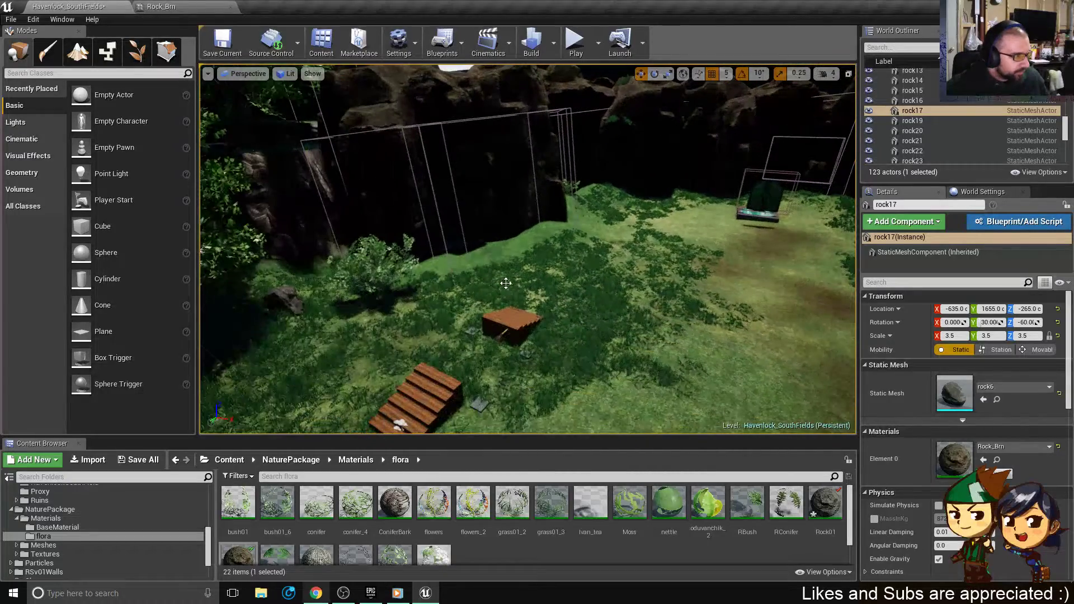
{"action": "right_click_drag", "start_coordinate": [492, 254], "coordinate": [486, 229]}
{"action": "left_click", "coordinate": [492, 291]}
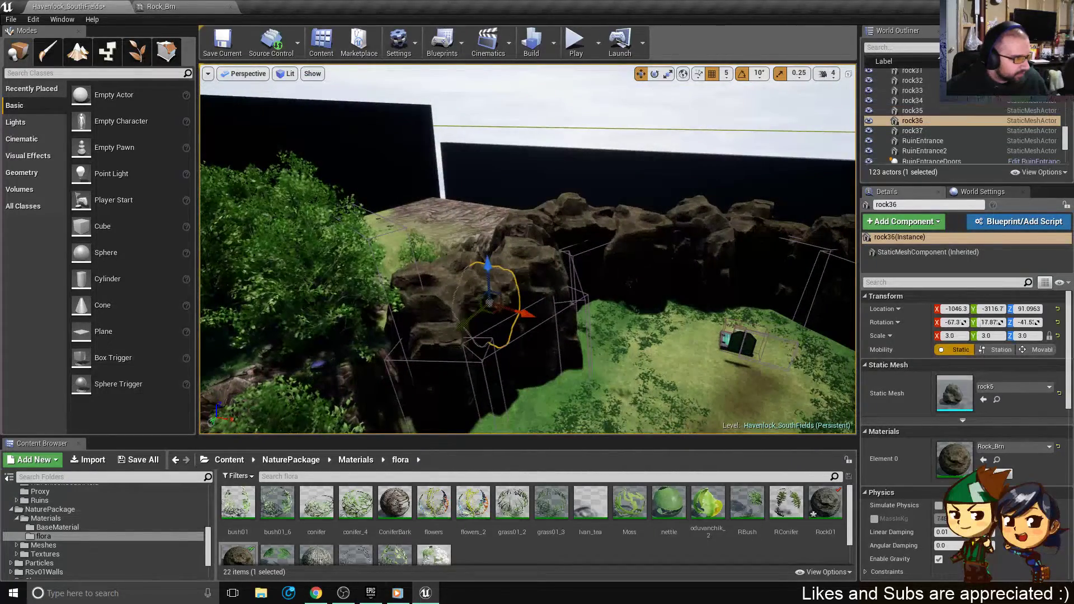
{"action": "right_click_drag", "start_coordinate": [493, 291], "coordinate": [369, 414]}
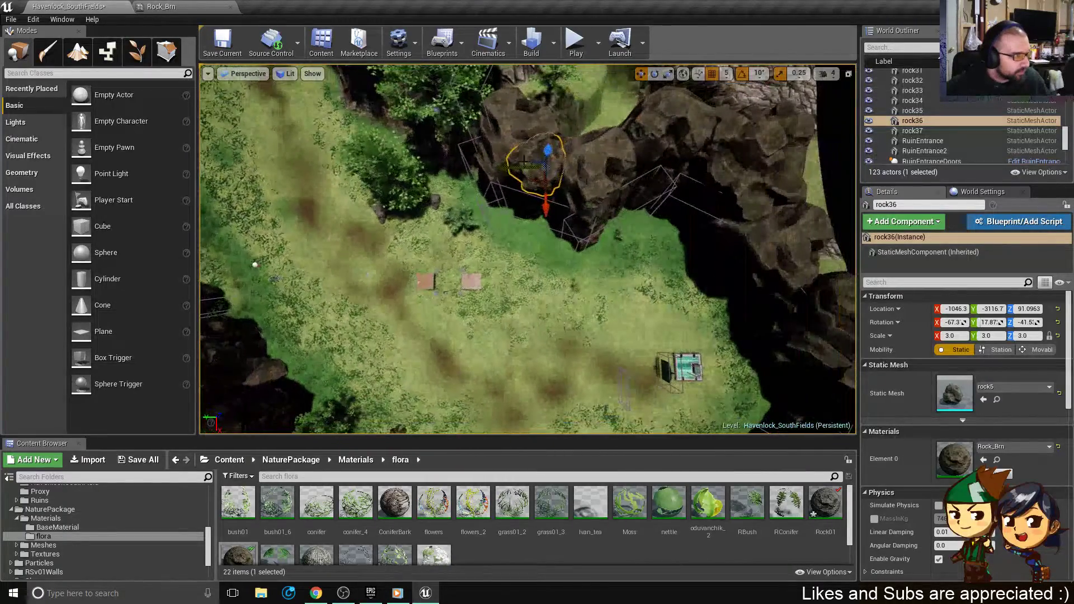
{"action": "left_click", "coordinate": [526, 127], "text": "ctrl"}
{"action": "left_click", "coordinate": [571, 172], "text": "ctrl"}
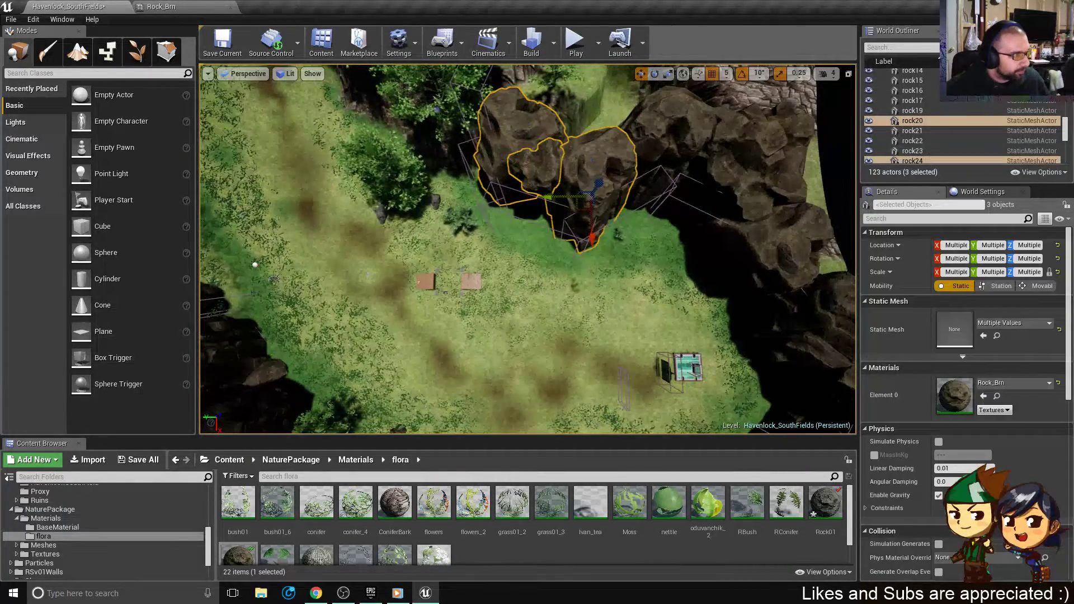
{"action": "left_click_drag", "start_coordinate": [580, 211], "coordinate": [564, 229]}
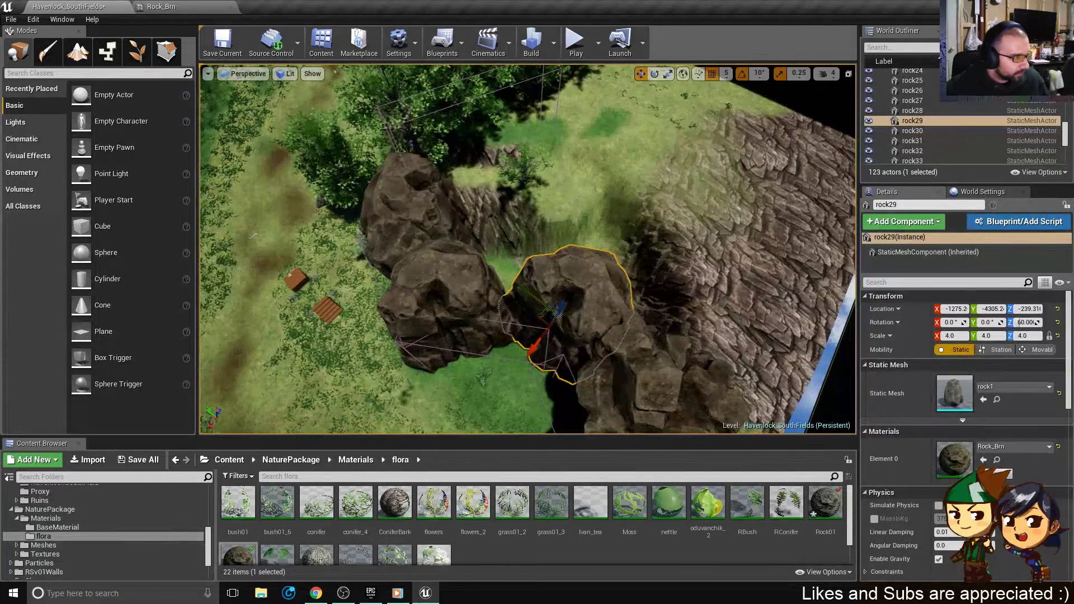
{"action": "left_click_drag", "start_coordinate": [538, 314], "coordinate": [502, 355]}
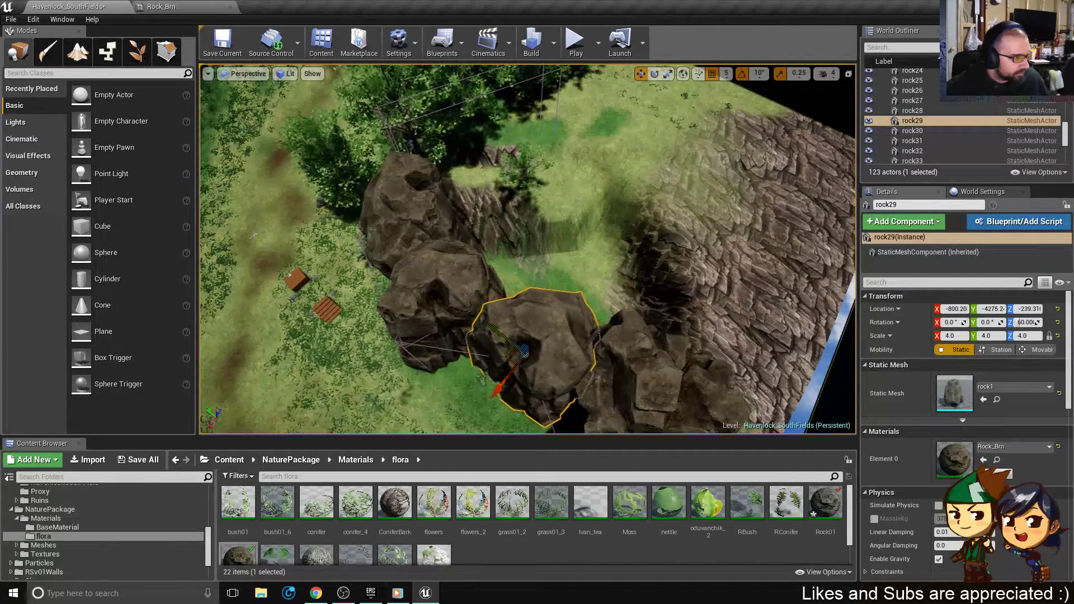
{"action": "right_click_drag", "start_coordinate": [522, 306], "coordinate": [522, 306]}
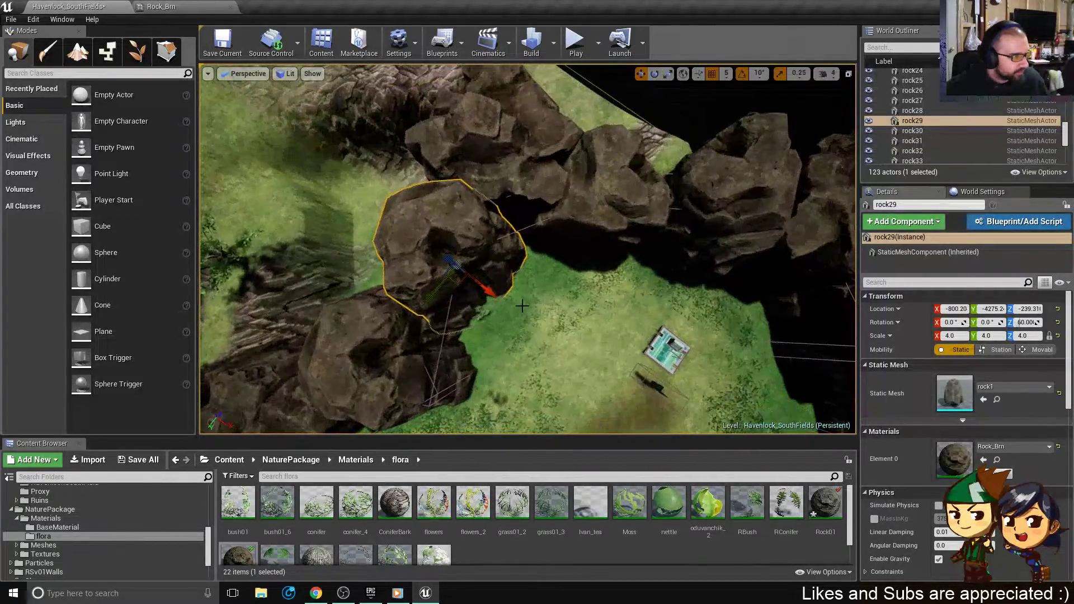
- Delete the three blocking volumes along the foot of the shifted boulders
{"action": "left_click", "coordinate": [441, 353]}
{"action": "right_click_drag", "start_coordinate": [441, 353], "coordinate": [441, 353]}
{"action": "key", "text": "Delete"}
{"action": "key", "text": "a"}
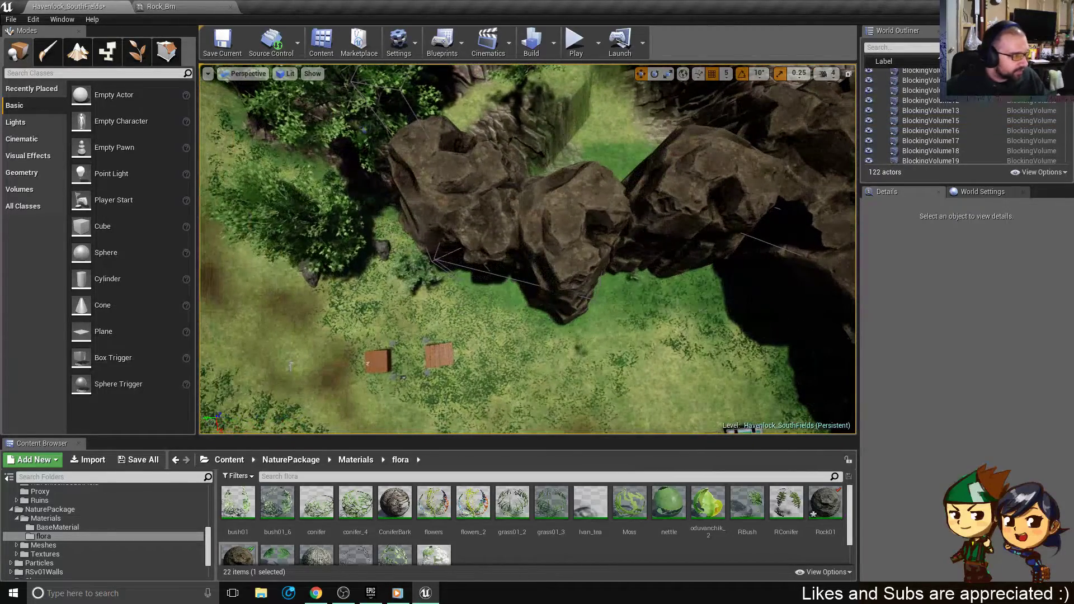
{"action": "left_click", "coordinate": [449, 254]}
{"action": "key", "text": "Delete"}
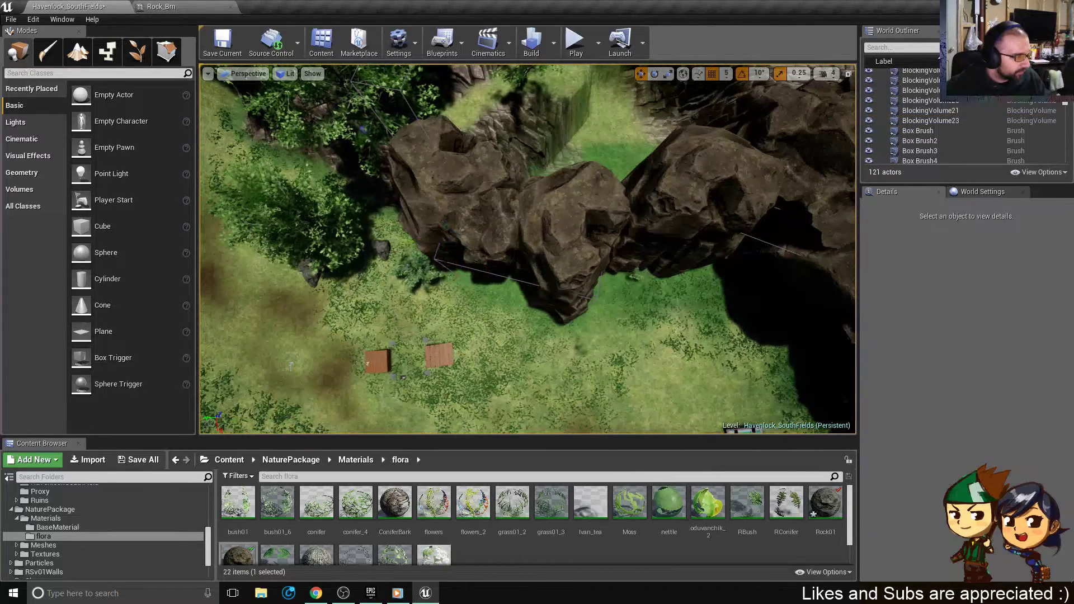
{"action": "left_click", "coordinate": [450, 262]}
{"action": "key", "text": "Delete"}
- Delete the next three blocking volumes around the far cliff behind the teal platform, including BlockingVolume10
{"action": "right_click_drag", "start_coordinate": [450, 262], "coordinate": [481, 279]}
{"action": "left_click", "coordinate": [489, 224]}
{"action": "key", "text": "Delete"}
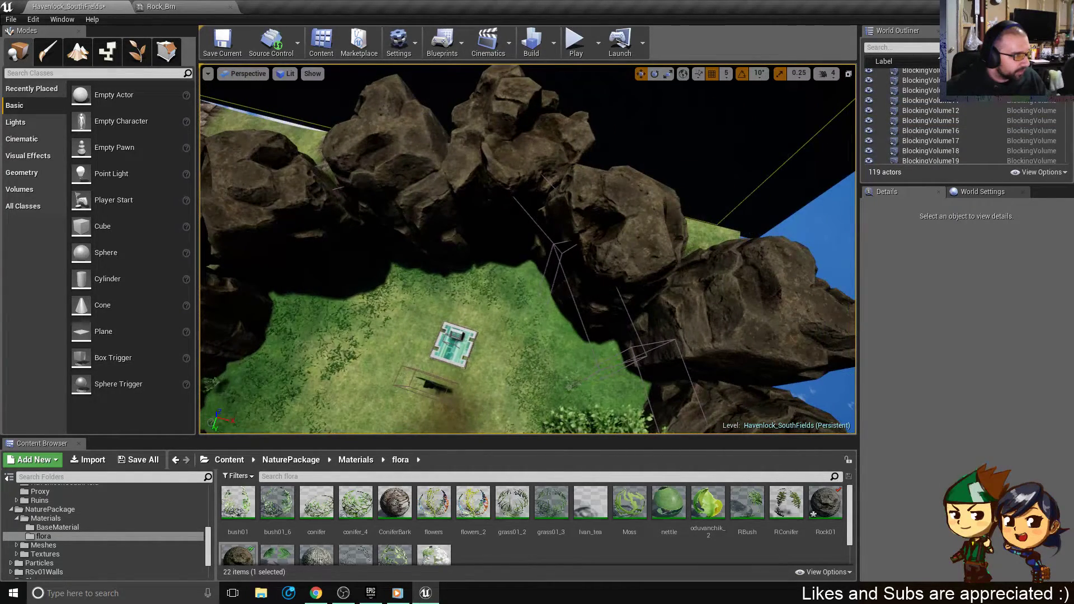
{"action": "left_click", "coordinate": [534, 221]}
{"action": "key", "text": "Delete"}
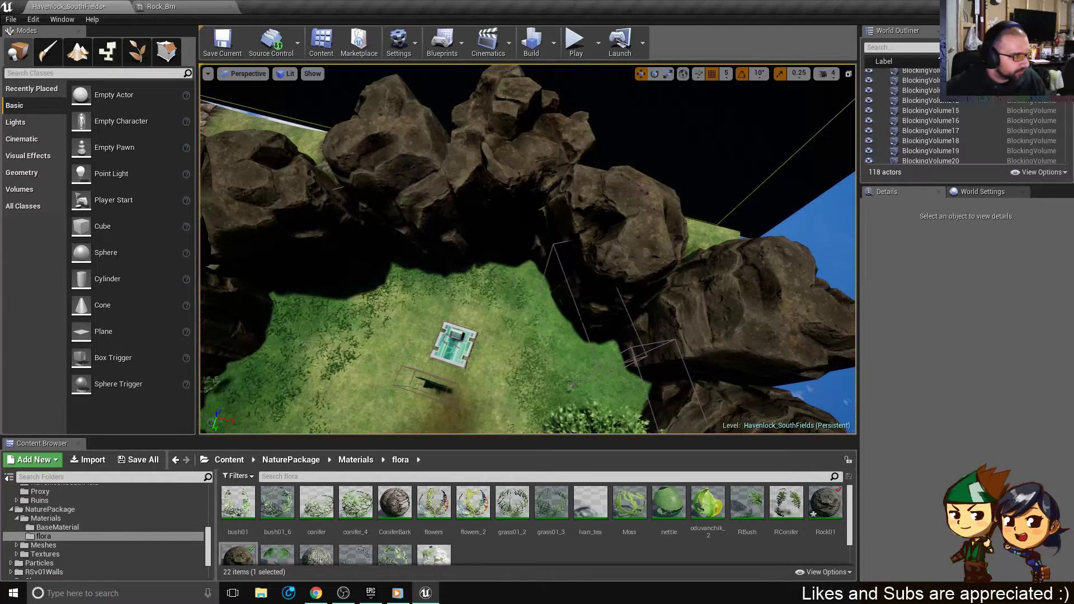
{"action": "left_click", "coordinate": [580, 317]}
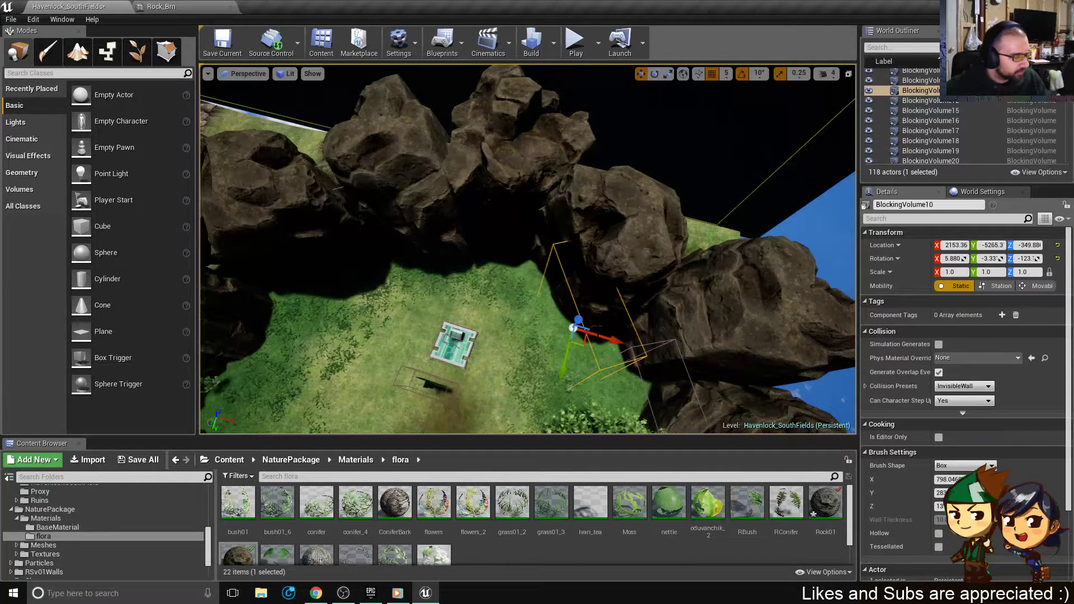
{"action": "key", "text": "Delete"}
- Rotate the cliff boulder rock26 to about -13.9°, -17.5°, 13.9°
{"action": "left_click", "coordinate": [634, 258]}
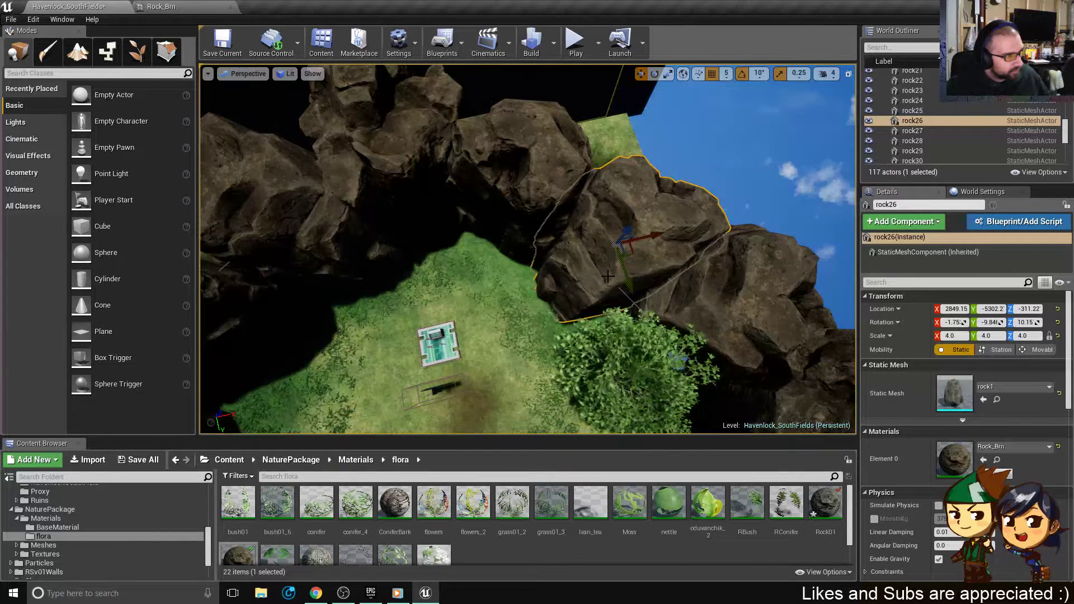
{"action": "key", "text": "e"}
{"action": "left_click_drag", "start_coordinate": [594, 229], "coordinate": [582, 233]}
{"action": "left_click_drag", "start_coordinate": [643, 265], "coordinate": [642, 249]}
{"action": "right_click_drag", "start_coordinate": [672, 288], "coordinate": [794, 283]}
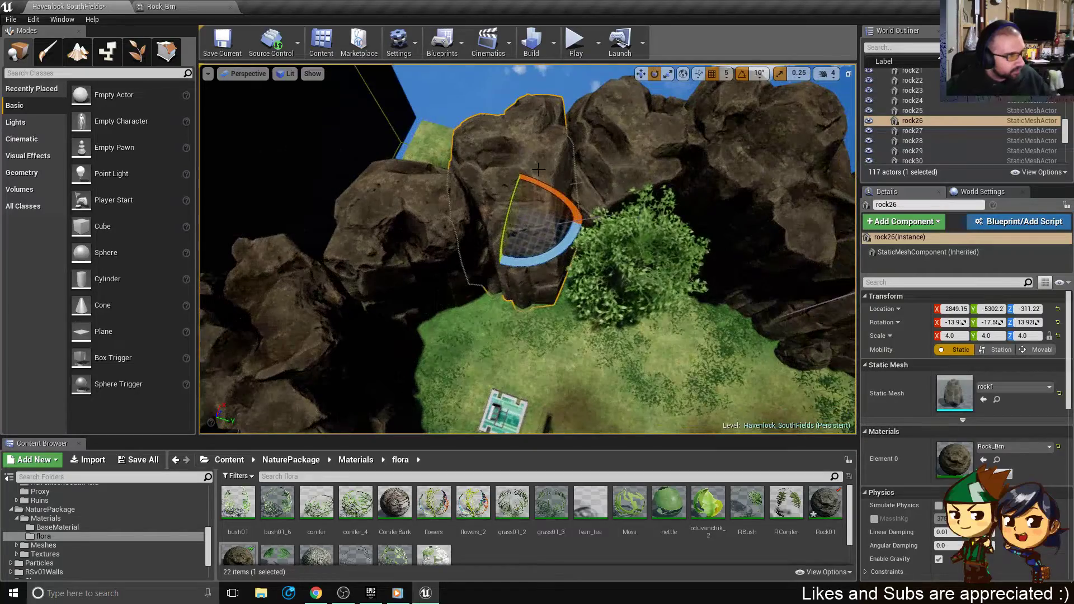
- Delete the blocking volume beside the tree plus BlockingVolume18 and BlockingVolume9 along the adjoining cliff
{"action": "left_click", "coordinate": [595, 217]}
{"action": "key", "text": "Delete"}
{"action": "right_click_drag", "start_coordinate": [595, 217], "coordinate": [713, 229]}
{"action": "left_click", "coordinate": [616, 171]}
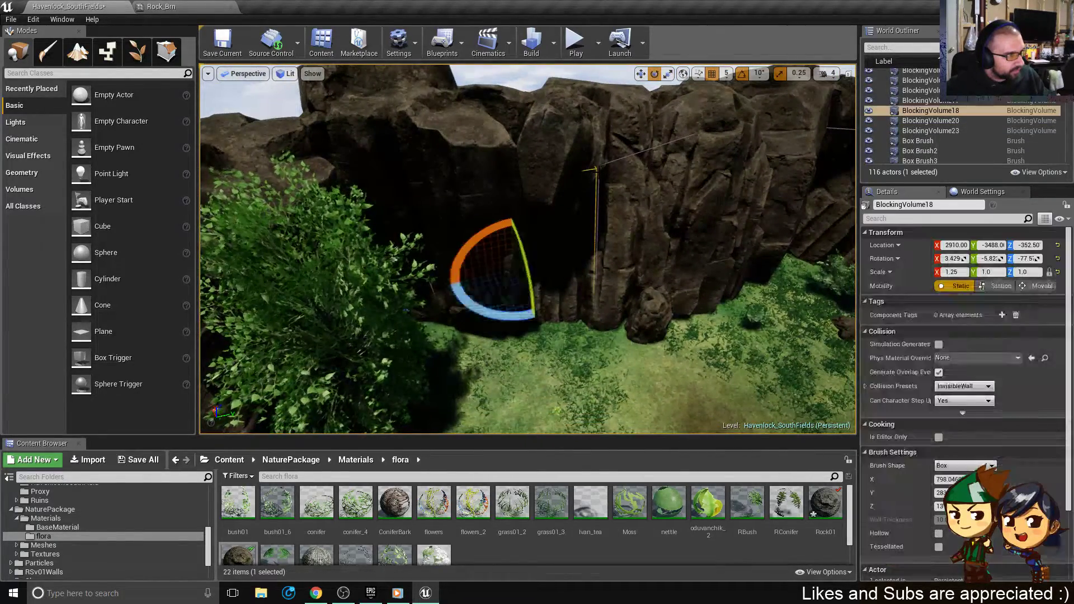
{"action": "key", "text": "Delete"}
{"action": "left_click", "coordinate": [610, 195]}
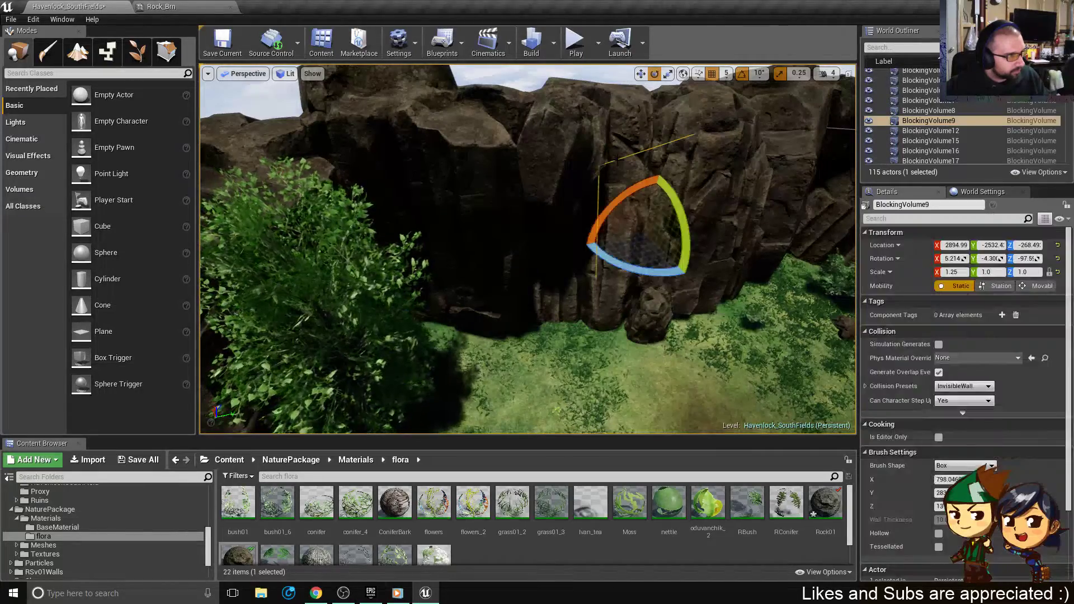
{"action": "key", "text": "Delete"}
- Set the foliage brush size to about 575 and try to erase the grass clump growing on the dark cliff face
{"action": "right_click_drag", "start_coordinate": [610, 195], "coordinate": [685, 190]}
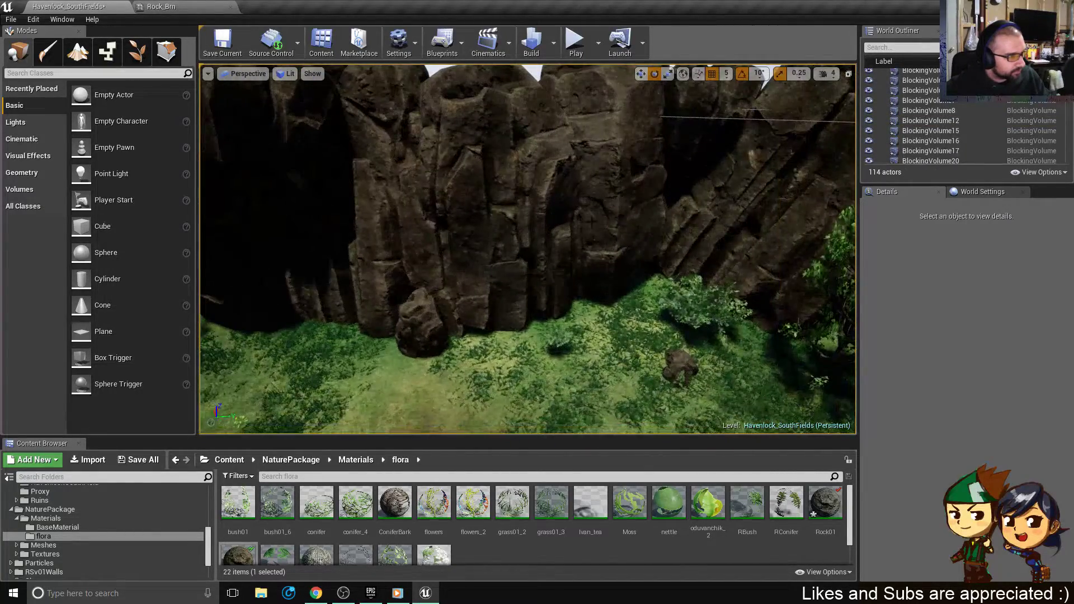
{"action": "right_click_drag", "start_coordinate": [592, 222], "coordinate": [565, 173]}
{"action": "left_click", "coordinate": [607, 202]}
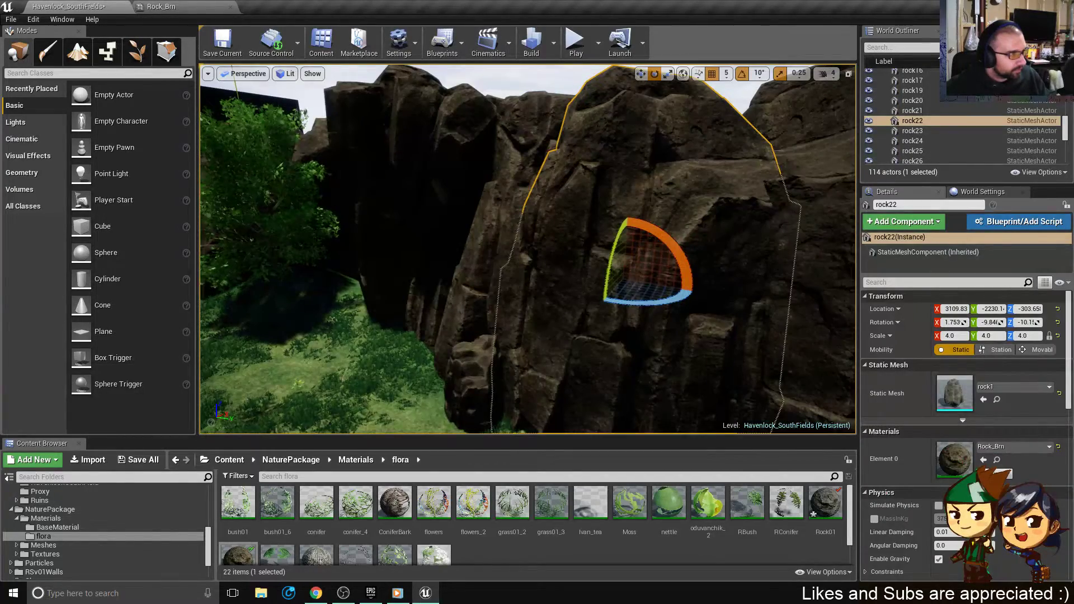
{"action": "right_click_drag", "start_coordinate": [607, 202], "coordinate": [381, 207]}
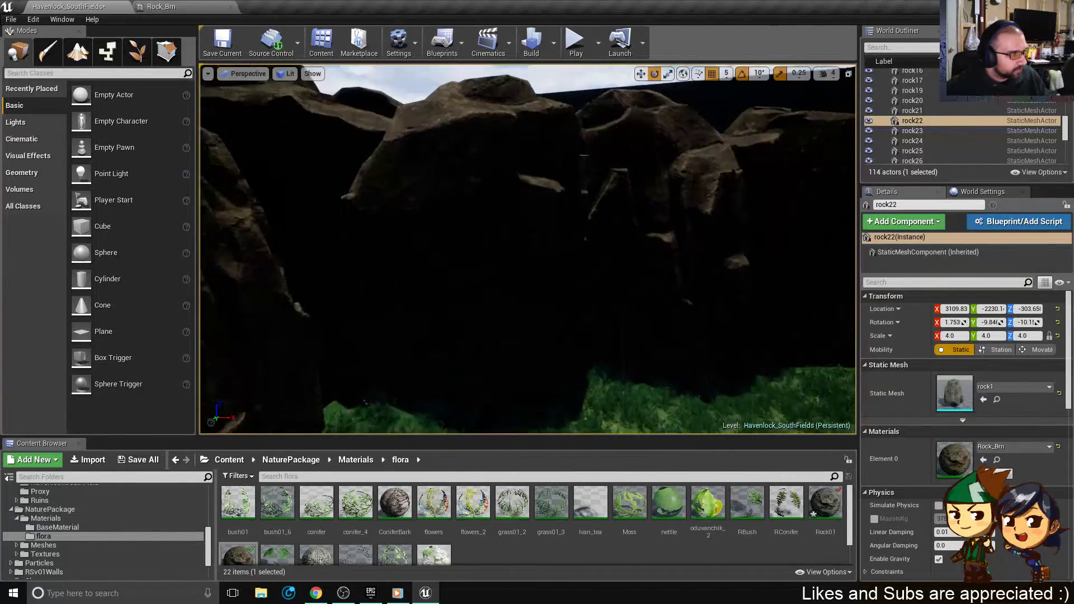
{"action": "right_click_drag", "start_coordinate": [605, 251], "coordinate": [422, 137]}
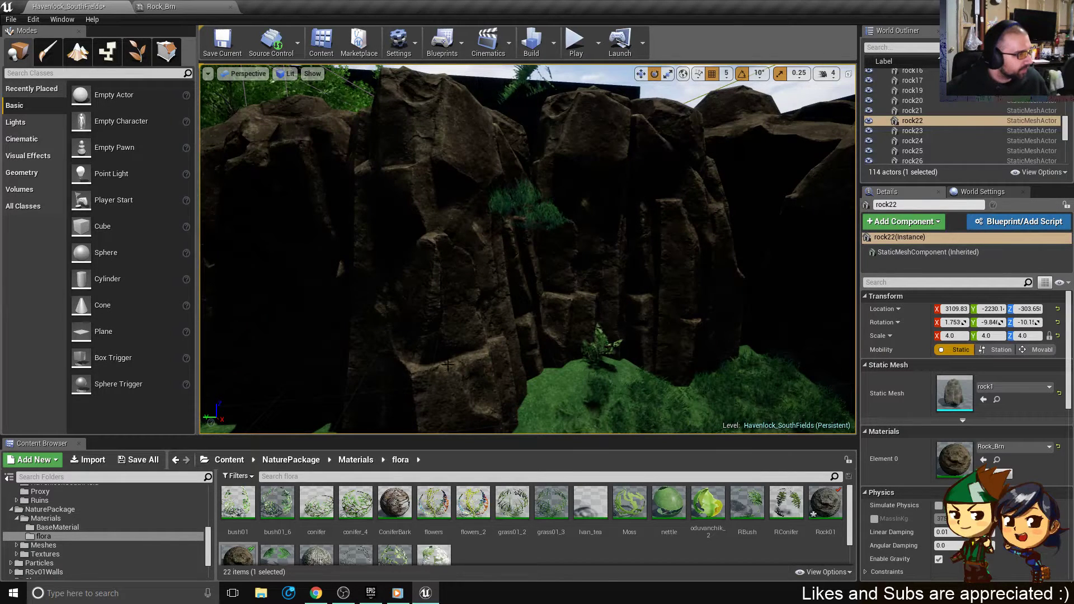
{"action": "key", "text": "shift+4"}
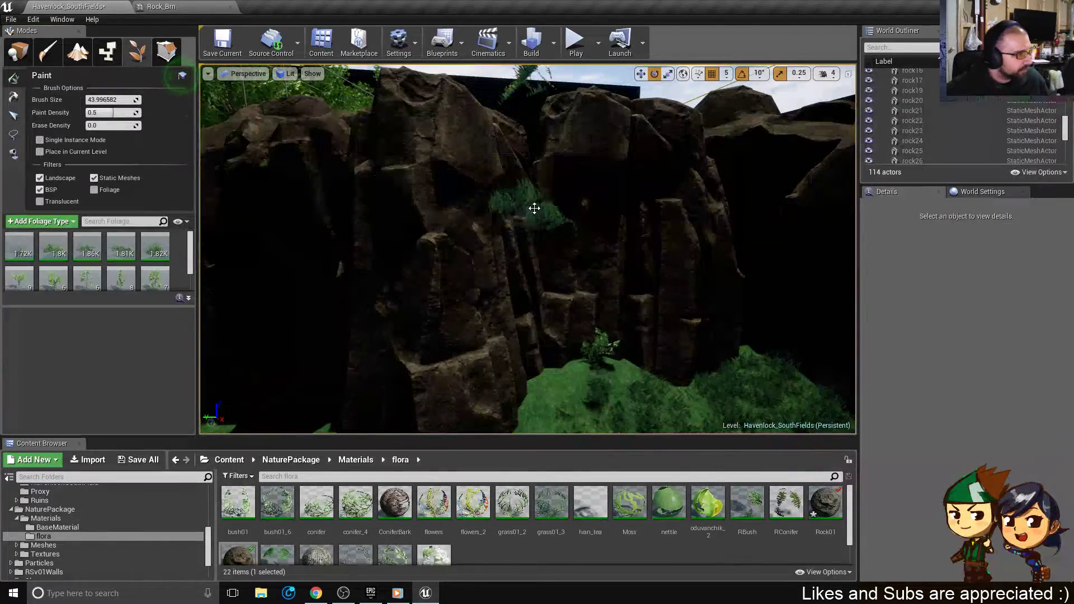
{"action": "left_click_drag", "start_coordinate": [109, 99], "coordinate": [119, 100]}
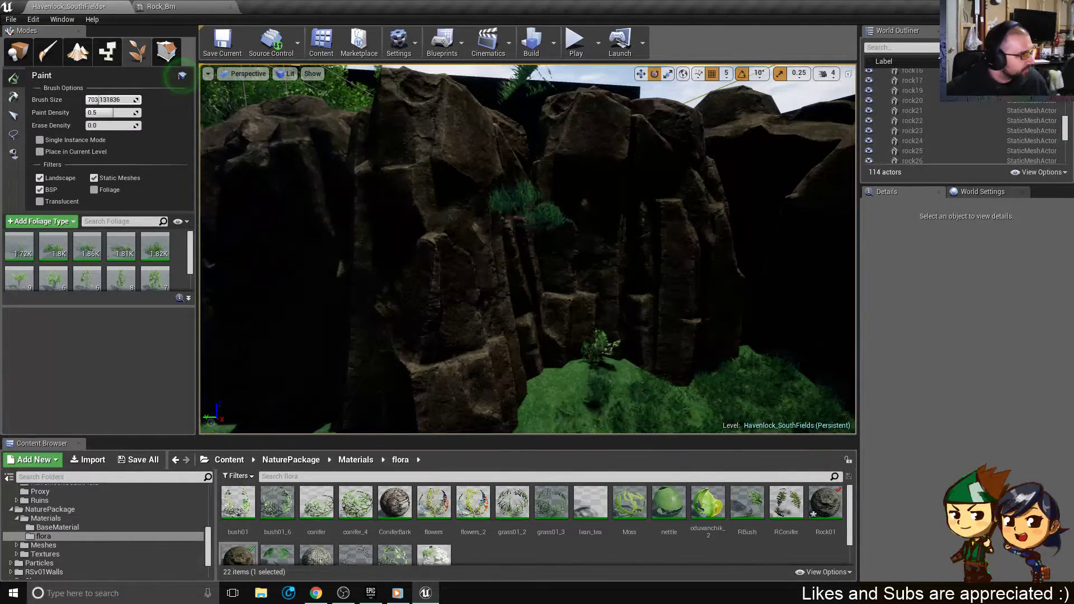
{"action": "left_click", "coordinate": [515, 206]}
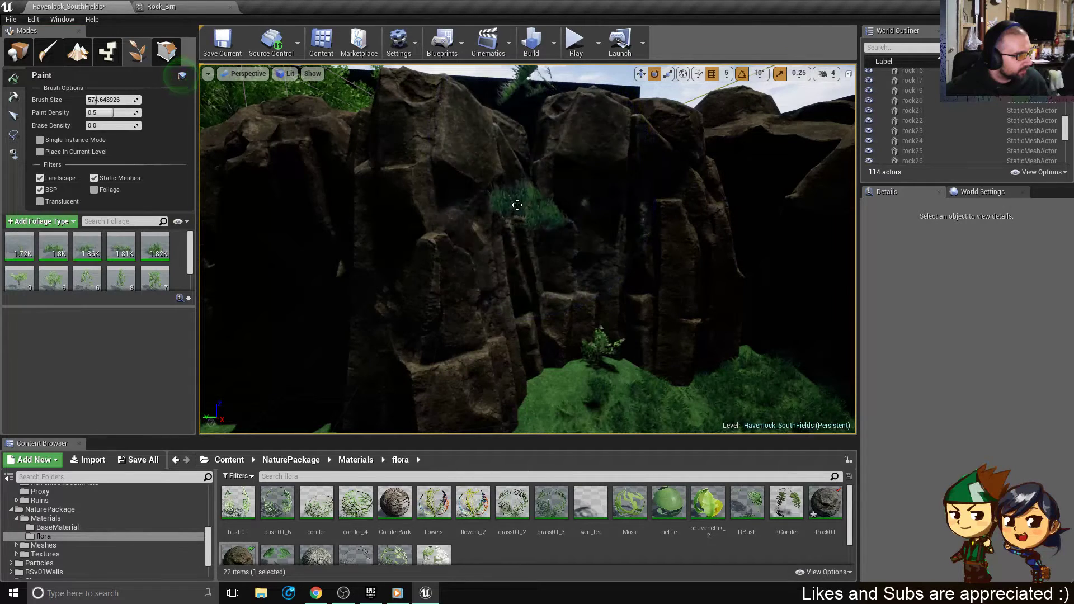
{"action": "left_click", "coordinate": [509, 222]}
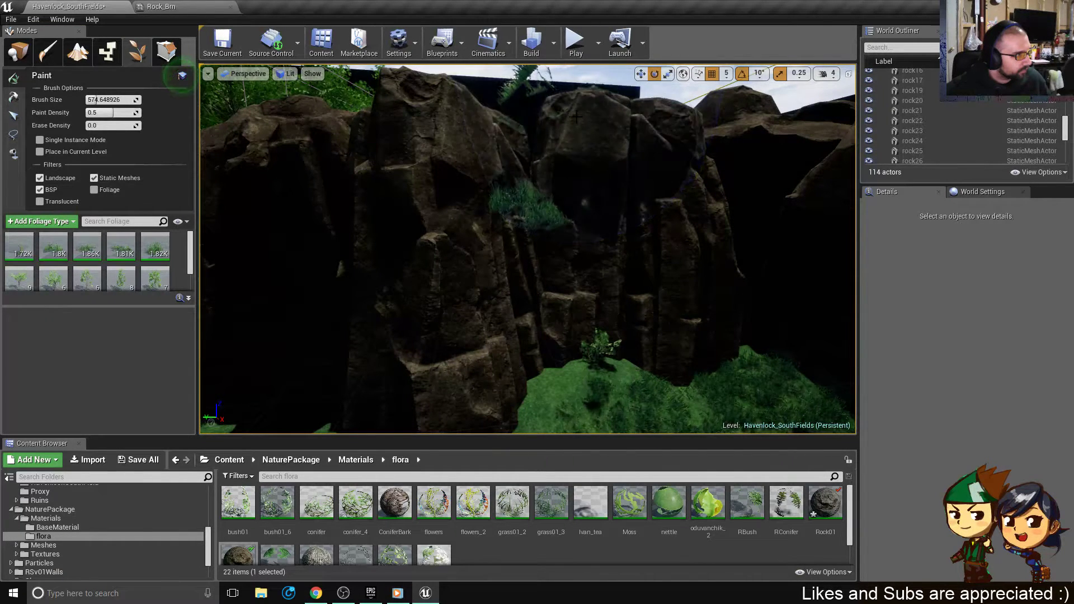
- Duplicate the cliff boulder rock24 and position the copy under the stray grass at about 194.8, -3905.2, -714.3
{"action": "mouse_move", "coordinate": [593, 246]}
{"action": "right_mouse_down"}
{"action": "mouse_move", "coordinate": [594, 308]}
{"action": "mouse_move", "coordinate": [559, 280]}
{"action": "mouse_move", "coordinate": [528, 302]}
{"action": "mouse_move", "coordinate": [532, 347]}
{"action": "right_mouse_up"}
{"action": "left_click", "coordinate": [21, 54]}
{"action": "left_click", "coordinate": [526, 269]}
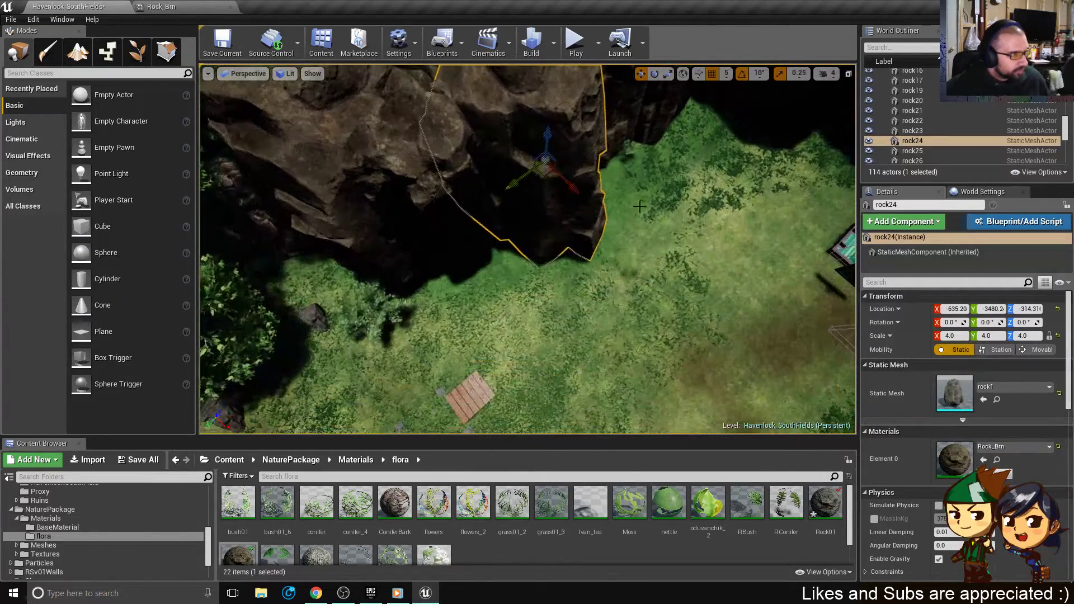
{"action": "left_click_drag", "start_coordinate": [551, 172], "coordinate": [712, 163], "text": "alt"}
{"action": "right_click_drag", "start_coordinate": [712, 163], "coordinate": [722, 67]}
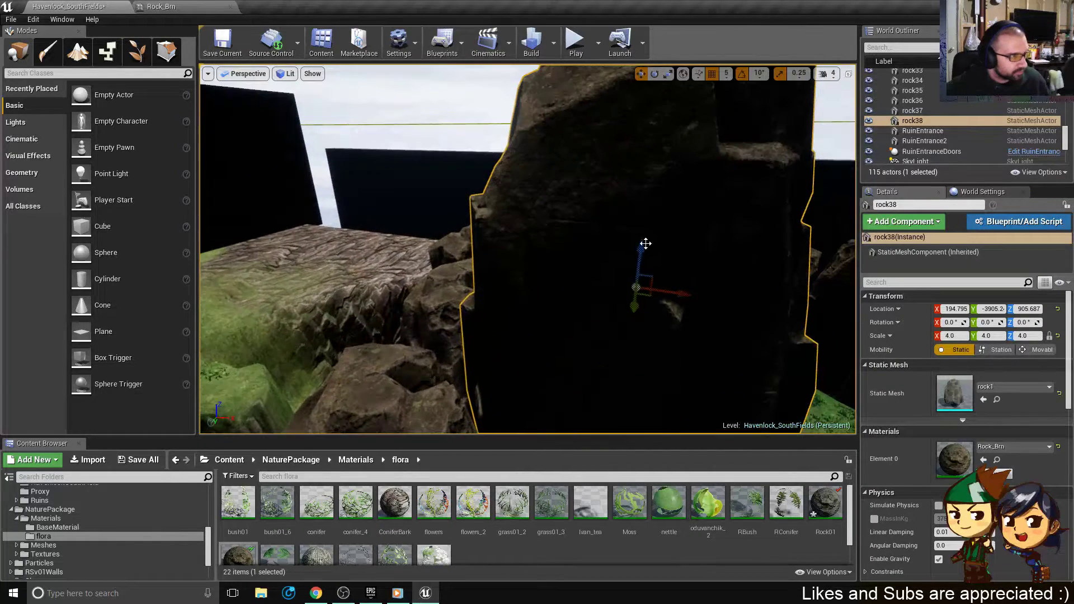
{"action": "left_click_drag", "start_coordinate": [645, 243], "coordinate": [615, 210]}
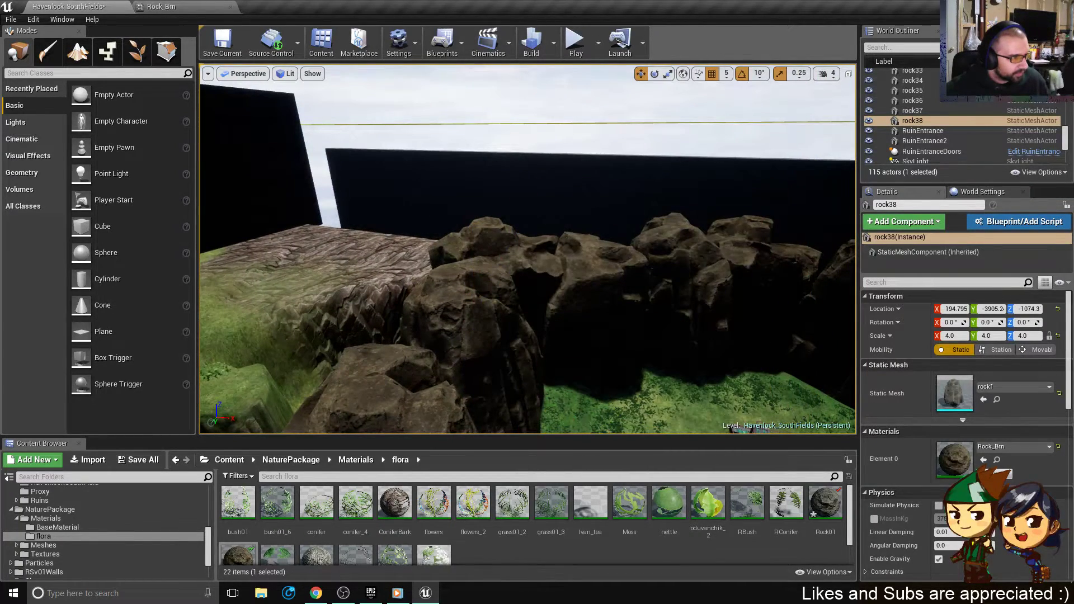
{"action": "right_click_drag", "start_coordinate": [565, 269], "coordinate": [576, 311]}
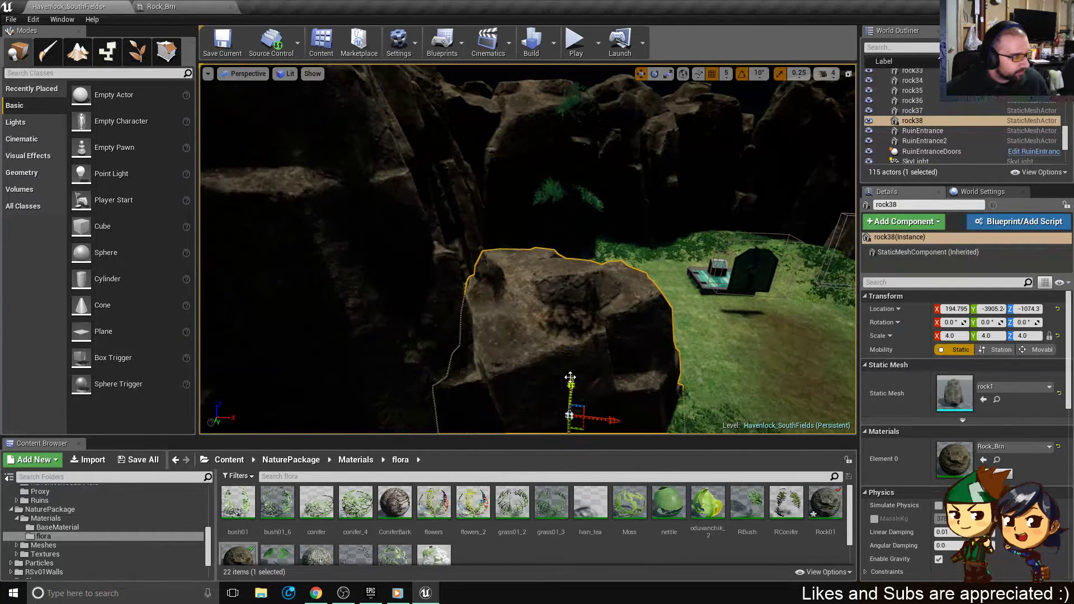
{"action": "left_click_drag", "start_coordinate": [570, 377], "coordinate": [571, 323]}
- Erase the stray grass around the top of the duplicated boulder, and delete that boulder copy
{"action": "left_click", "coordinate": [137, 51]}
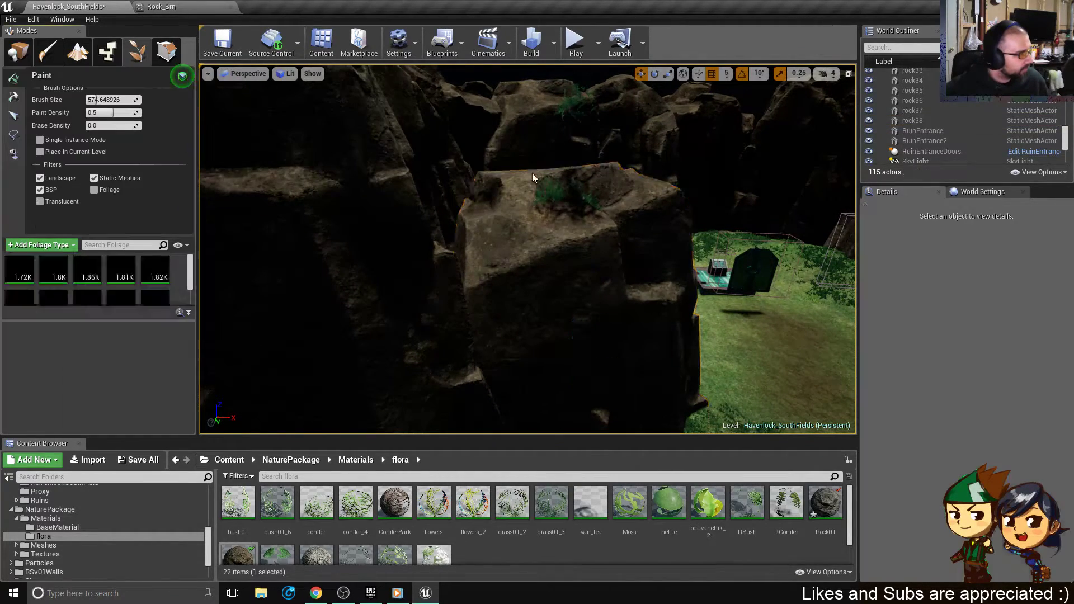
{"action": "left_click", "coordinate": [597, 213], "text": "shift"}
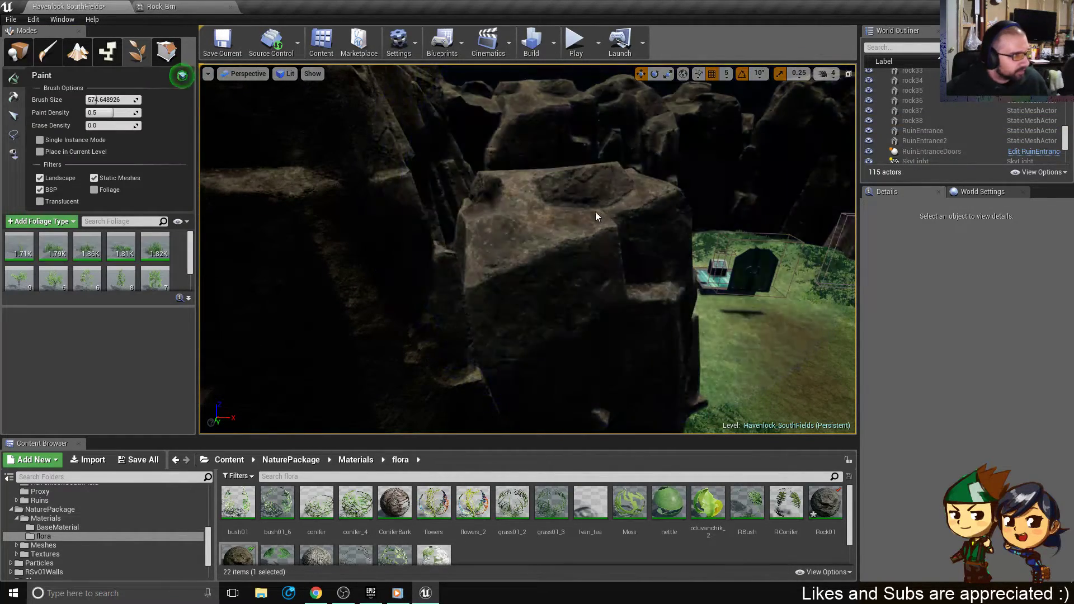
{"action": "left_click", "coordinate": [18, 50]}
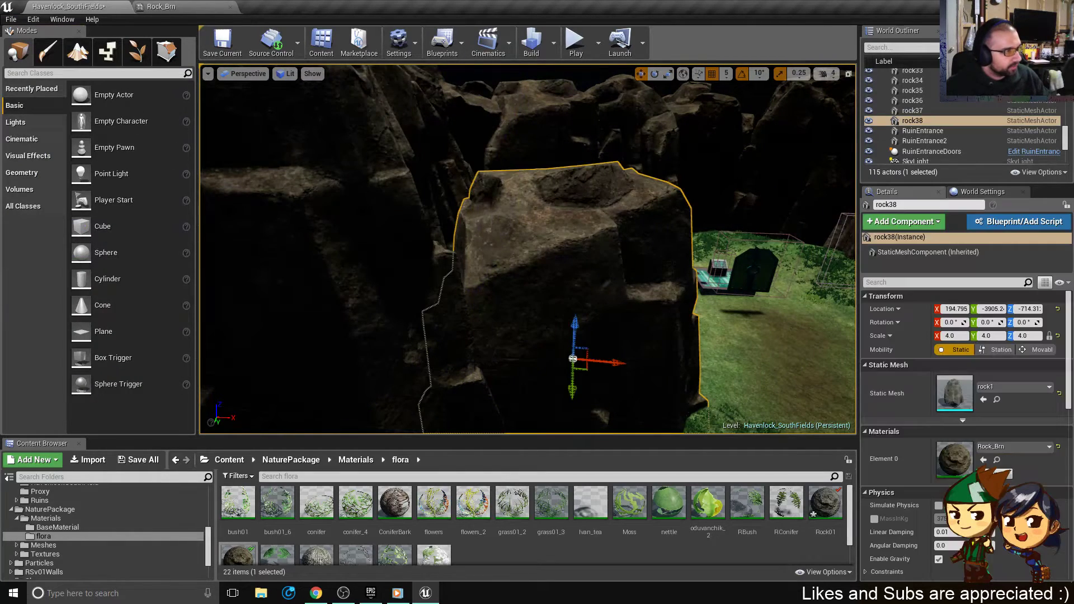
{"action": "key", "text": "Delete"}
- Try painting grass foliage over the tops of the two neighbouring cliff boulders
{"action": "mouse_move", "coordinate": [573, 358]}
{"action": "right_mouse_down"}
{"action": "mouse_move", "coordinate": [610, 336]}
{"action": "mouse_move", "coordinate": [582, 313]}
{"action": "right_mouse_up"}
{"action": "left_click", "coordinate": [166, 51]}
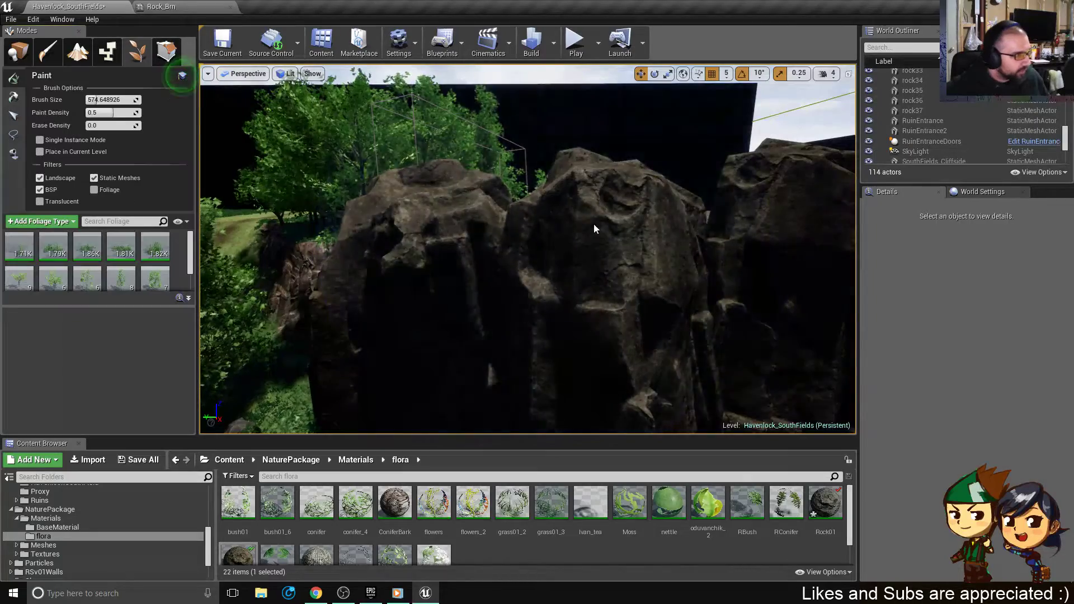
{"action": "mouse_move", "coordinate": [609, 212]}
{"action": "left_mouse_down"}
{"action": "mouse_move", "coordinate": [614, 254]}
{"action": "mouse_move", "coordinate": [545, 307]}
{"action": "left_mouse_up"}
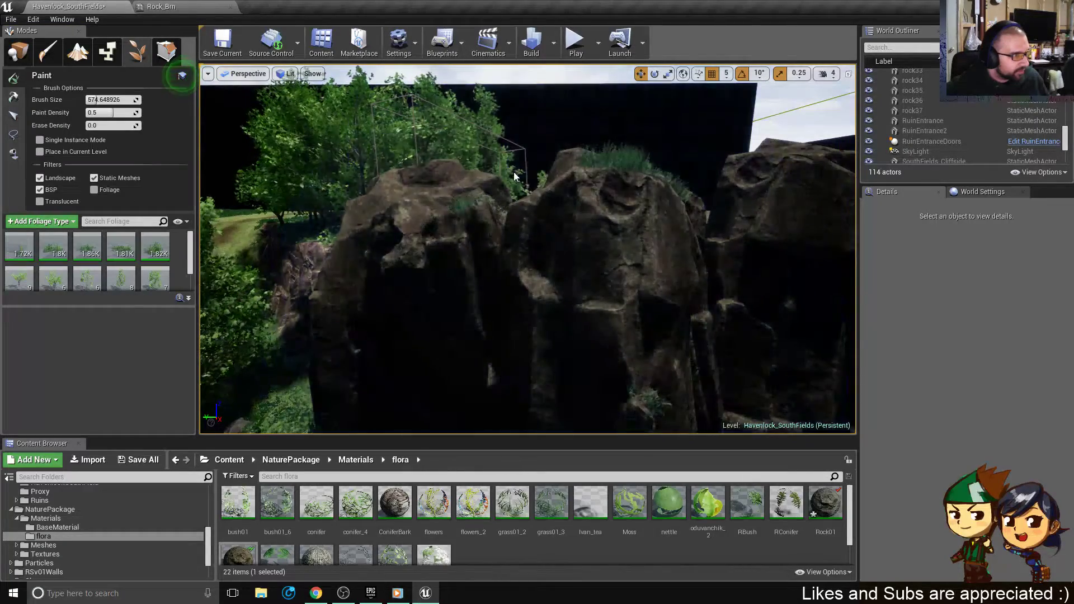
{"action": "left_click_drag", "start_coordinate": [416, 196], "coordinate": [433, 213]}
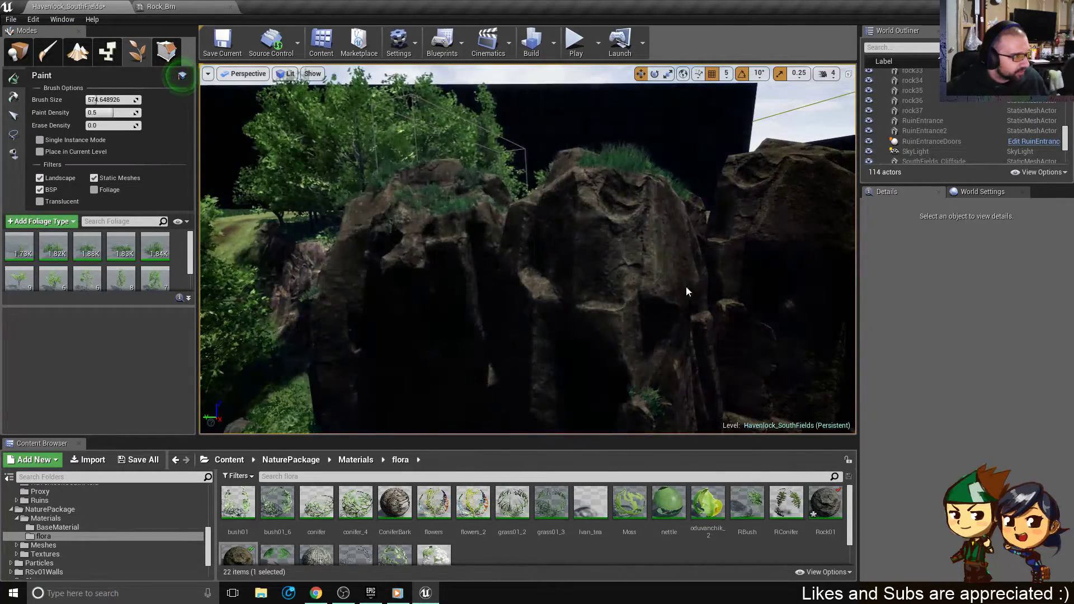
- Erase the freshly painted grass from the tops of both cliff boulders
{"action": "mouse_move", "coordinate": [653, 257]}
{"action": "right_mouse_down"}
{"action": "mouse_move", "coordinate": [621, 205]}
{"action": "mouse_move", "coordinate": [559, 280]}
{"action": "mouse_move", "coordinate": [503, 286]}
{"action": "mouse_move", "coordinate": [486, 307]}
{"action": "right_mouse_up"}
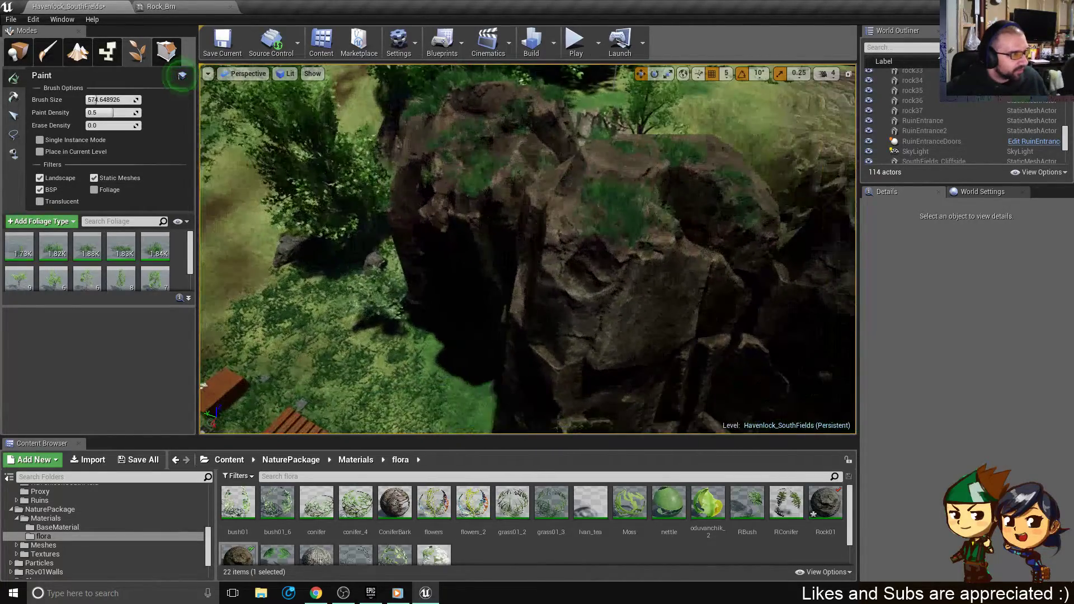
{"action": "left_click", "coordinate": [633, 225], "text": "shift"}
{"action": "mouse_move", "coordinate": [634, 225]}
{"action": "left_mouse_down", "text": "shift"}
{"action": "mouse_move", "coordinate": [542, 196]}
{"action": "mouse_move", "coordinate": [551, 210]}
{"action": "left_mouse_up", "text": "shift"}
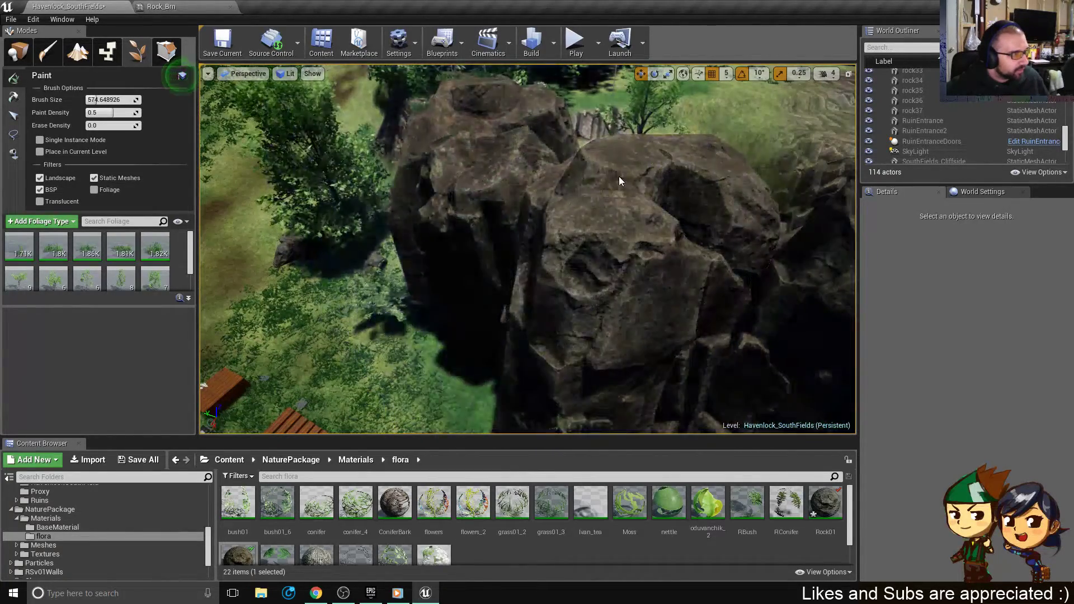
- Inspect the bare cliff boulders and review the available foliage types, selecting Grass1_05
{"action": "mouse_move", "coordinate": [619, 176]}
{"action": "right_mouse_down"}
{"action": "mouse_move", "coordinate": [643, 179]}
{"action": "mouse_move", "coordinate": [581, 224]}
{"action": "right_mouse_up"}
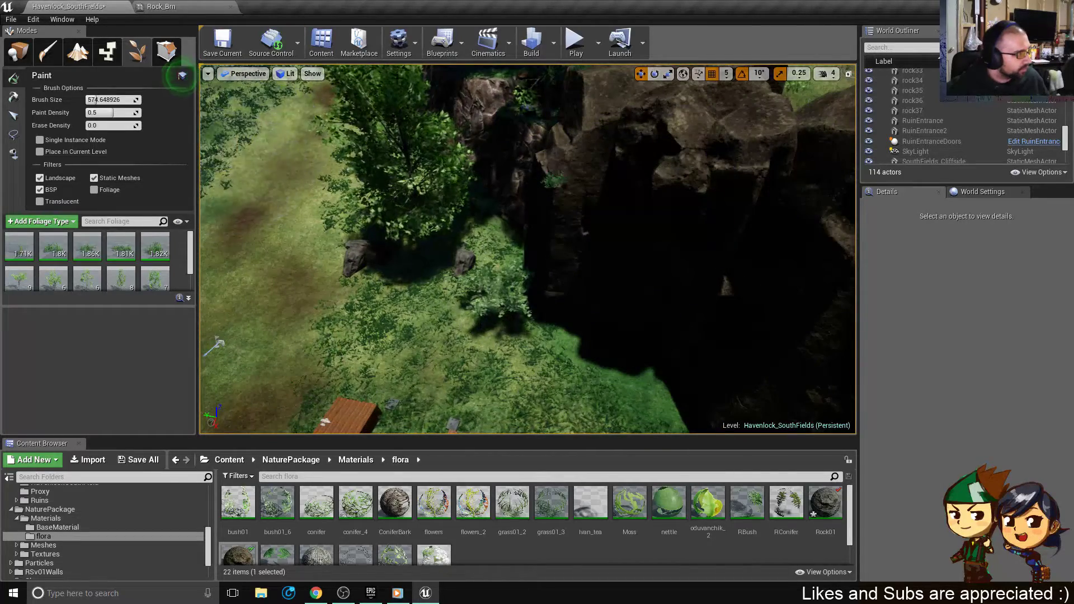
{"action": "right_click_drag", "start_coordinate": [639, 235], "coordinate": [711, 191]}
{"action": "right_click_drag", "start_coordinate": [436, 246], "coordinate": [608, 200]}
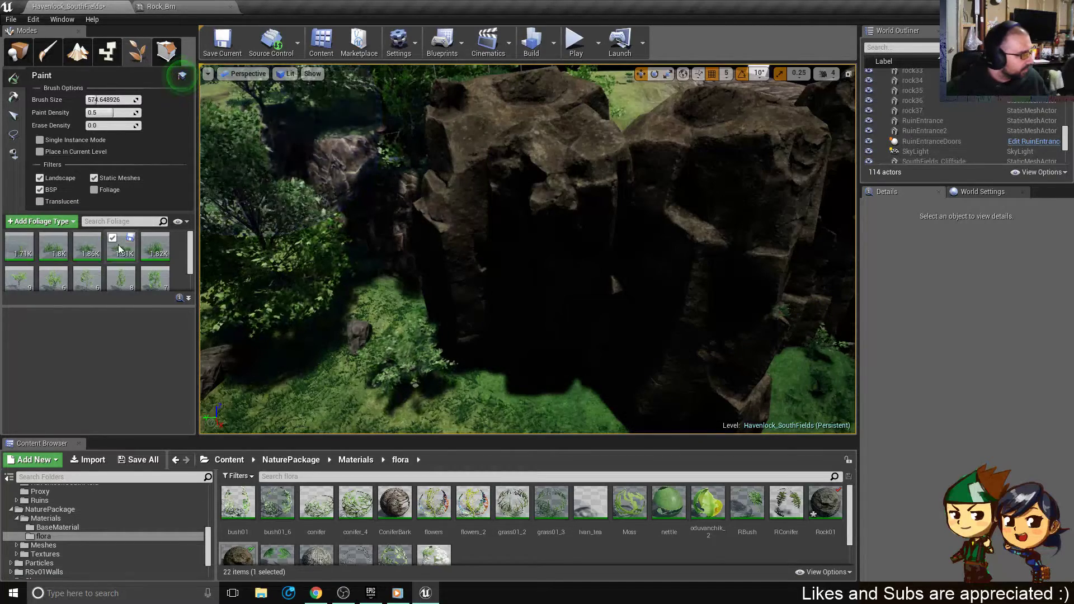
{"action": "scroll", "coordinate": [119, 244], "scroll_direction": "down", "scroll_amount": 2}
{"action": "scroll", "coordinate": [106, 253], "scroll_direction": "up", "scroll_amount": 2}
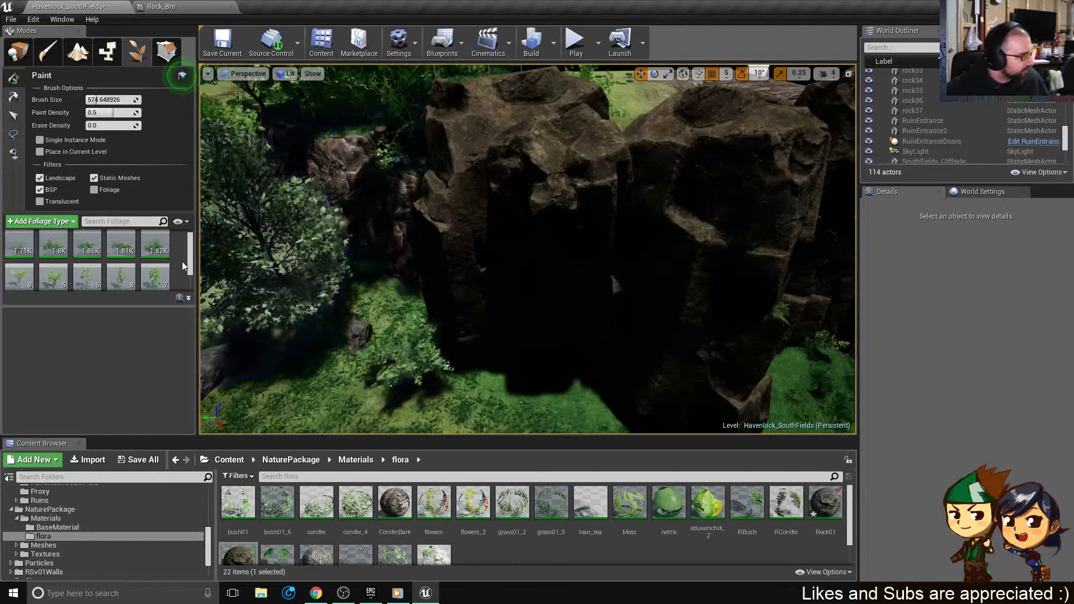
{"action": "left_click", "coordinate": [158, 247]}
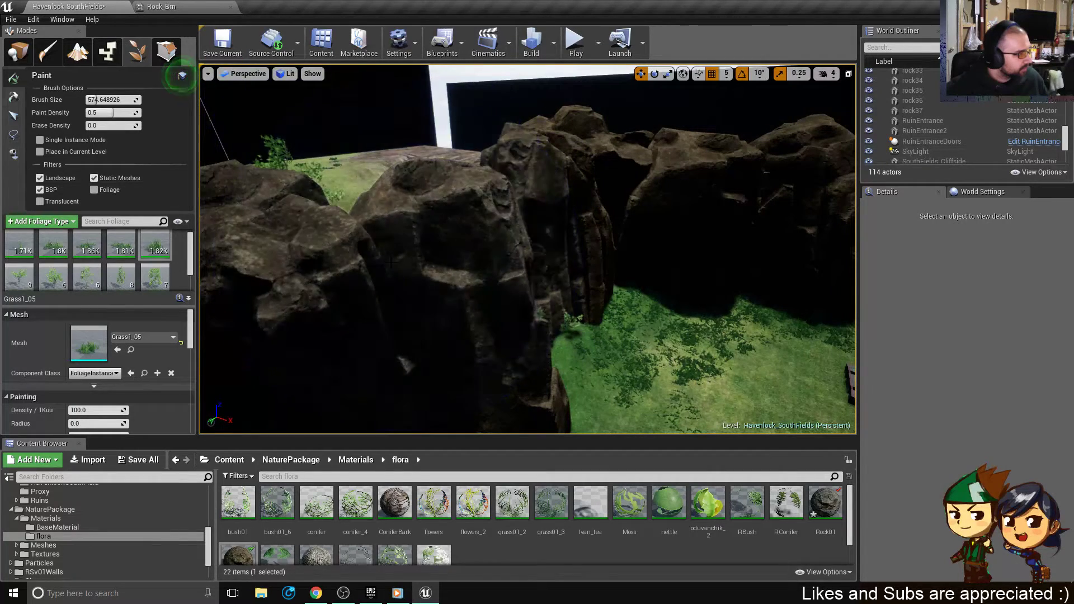
{"action": "right_click_drag", "start_coordinate": [434, 264], "coordinate": [392, 255]}
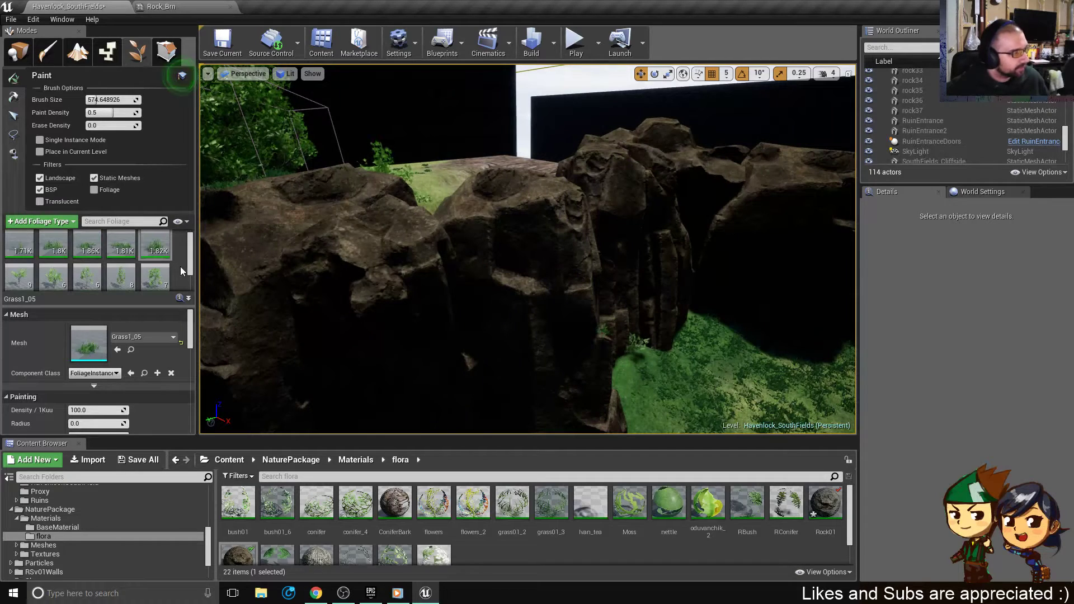
{"action": "left_click_drag", "start_coordinate": [191, 269], "coordinate": [192, 265]}
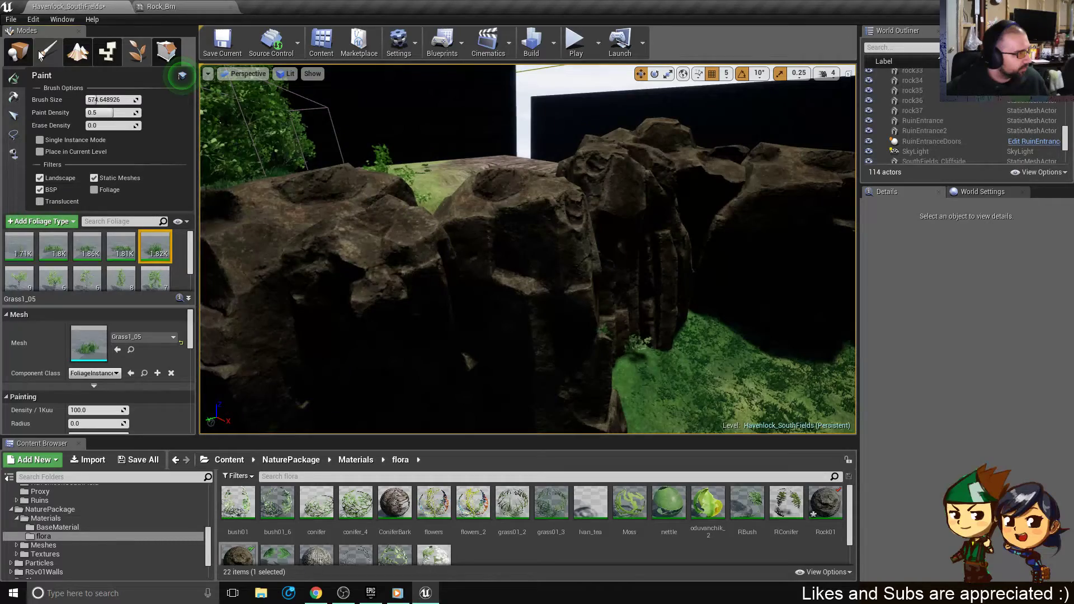
- Erase the leftover grass tuft from the lower ledge of the cliff boulder and return to placing actors
{"action": "left_click", "coordinate": [20, 52]}
{"action": "mouse_move", "coordinate": [447, 235]}
{"action": "right_mouse_down"}
{"action": "mouse_move", "coordinate": [464, 313]}
{"action": "mouse_move", "coordinate": [442, 201]}
{"action": "mouse_move", "coordinate": [431, 269]}
{"action": "mouse_move", "coordinate": [375, 263]}
{"action": "mouse_move", "coordinate": [475, 251]}
{"action": "mouse_move", "coordinate": [468, 279]}
{"action": "right_mouse_up"}
{"action": "key", "text": "w"}
{"action": "right_click_drag", "start_coordinate": [509, 244], "coordinate": [510, 243]}
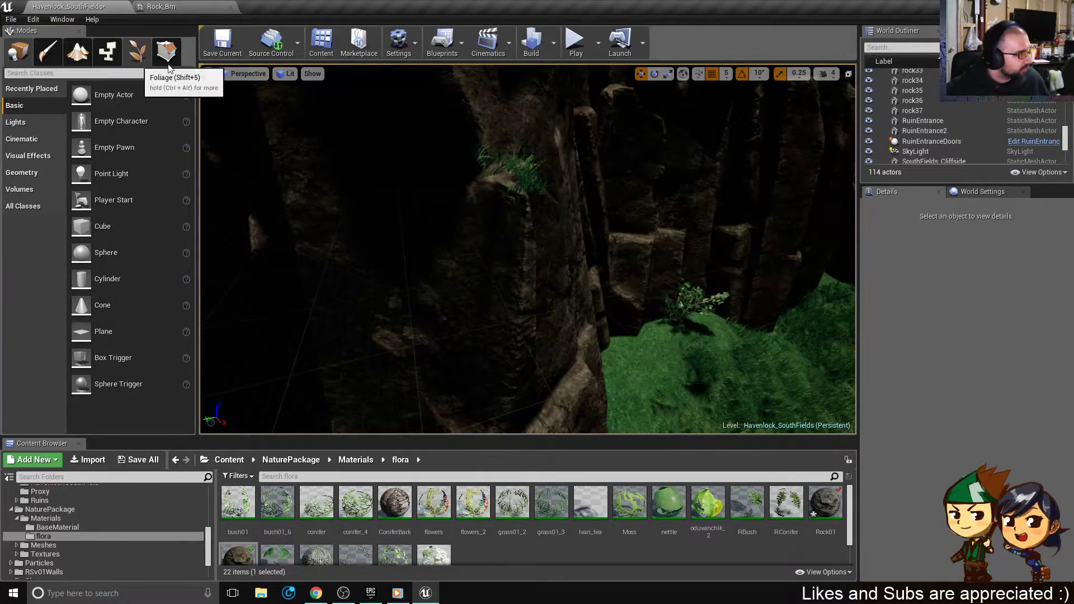
{"action": "left_click", "coordinate": [166, 51]}
{"action": "right_click_drag", "start_coordinate": [507, 189], "coordinate": [505, 190]}
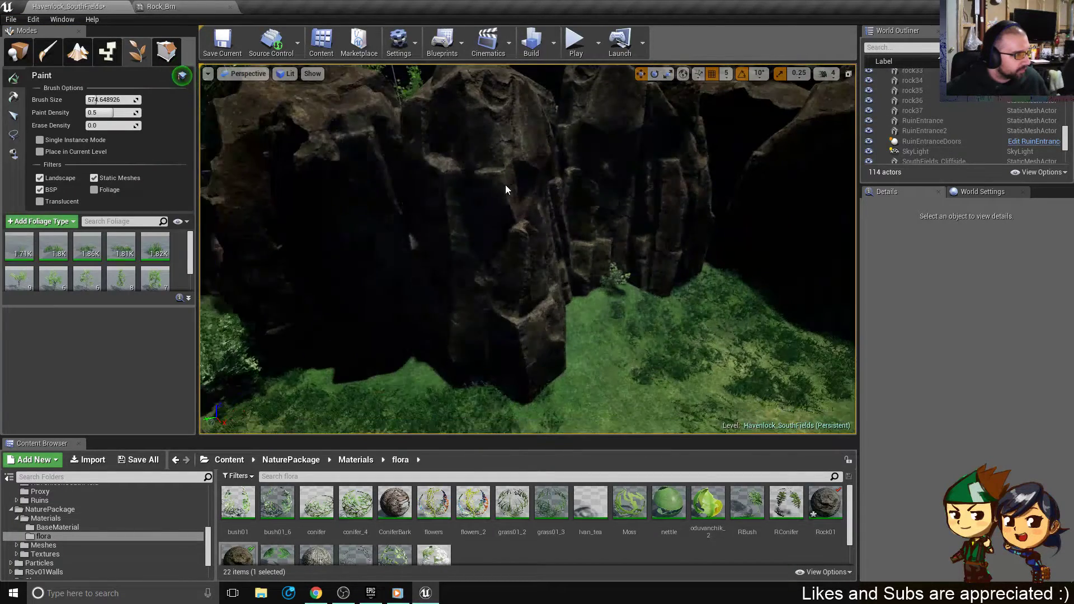
{"action": "key", "text": "shift+1"}
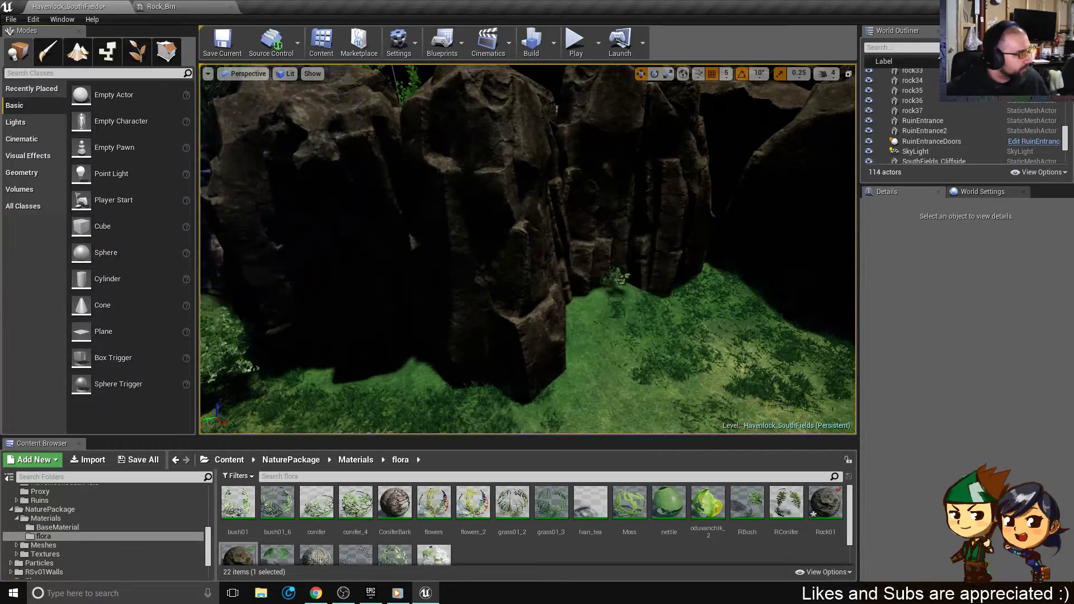
- Inspect the two wooden stair brushes in the grass, selecting each one to check its placement
{"action": "mouse_move", "coordinate": [528, 249]}
{"action": "right_mouse_down"}
{"action": "mouse_move", "coordinate": [566, 237]}
{"action": "mouse_move", "coordinate": [526, 261]}
{"action": "right_mouse_up"}
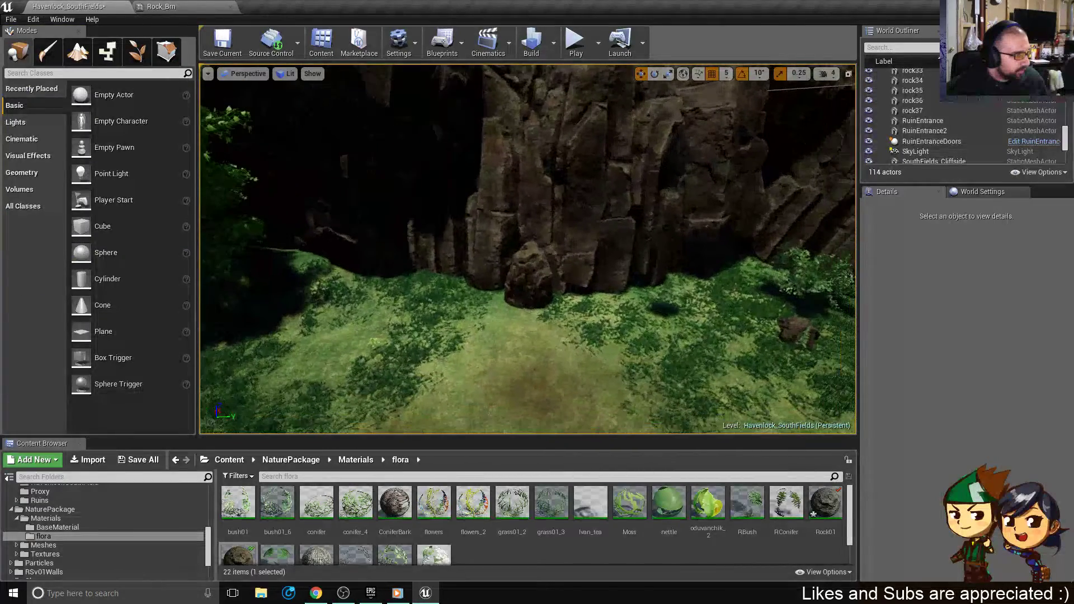
{"action": "right_click_drag", "start_coordinate": [505, 191], "coordinate": [505, 191]}
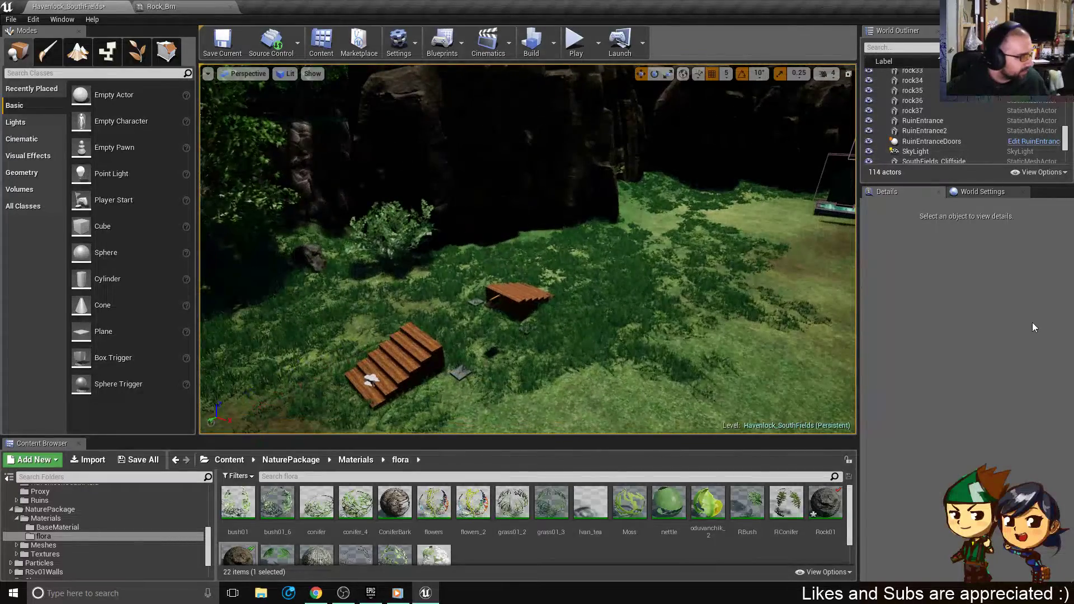
{"action": "right_click_drag", "start_coordinate": [437, 356], "coordinate": [484, 358]}
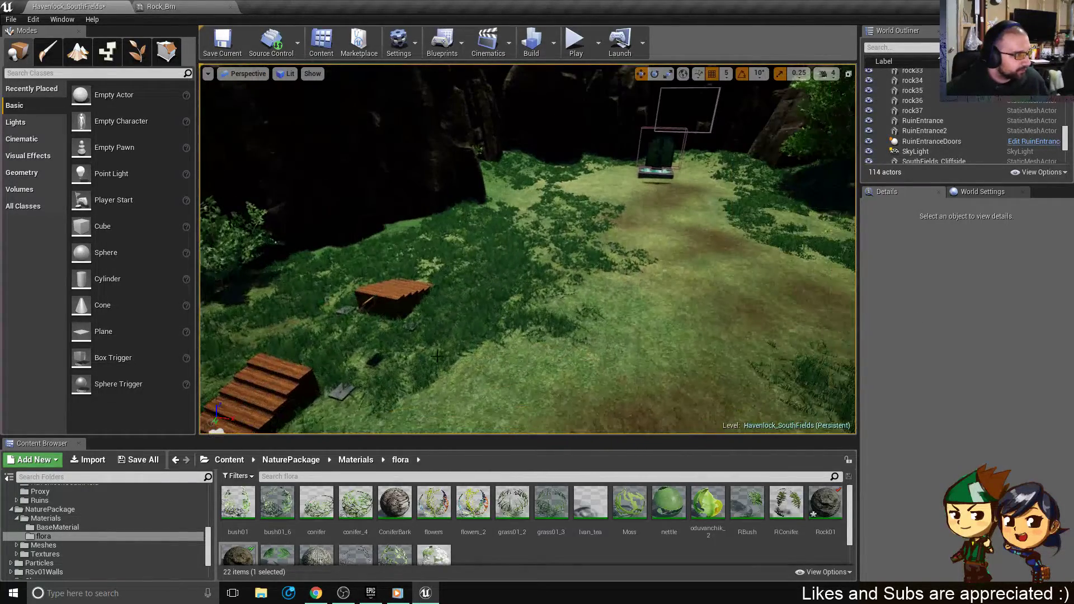
{"action": "left_click", "coordinate": [395, 293]}
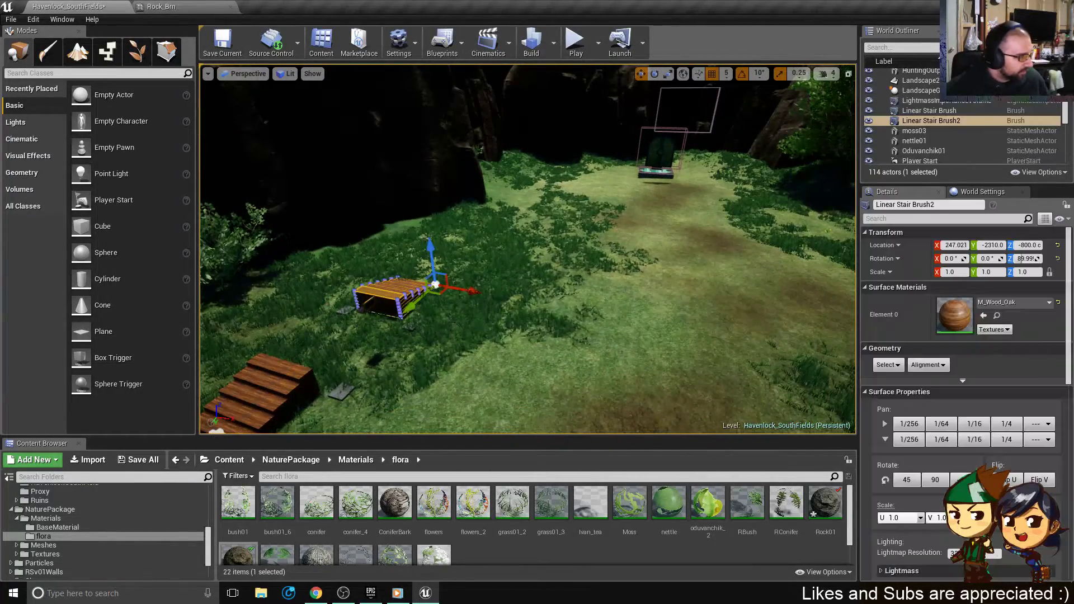
{"action": "mouse_move", "coordinate": [395, 292]}
{"action": "right_mouse_down"}
{"action": "mouse_move", "coordinate": [347, 314]}
{"action": "mouse_move", "coordinate": [336, 291]}
{"action": "mouse_move", "coordinate": [291, 288]}
{"action": "right_mouse_up"}
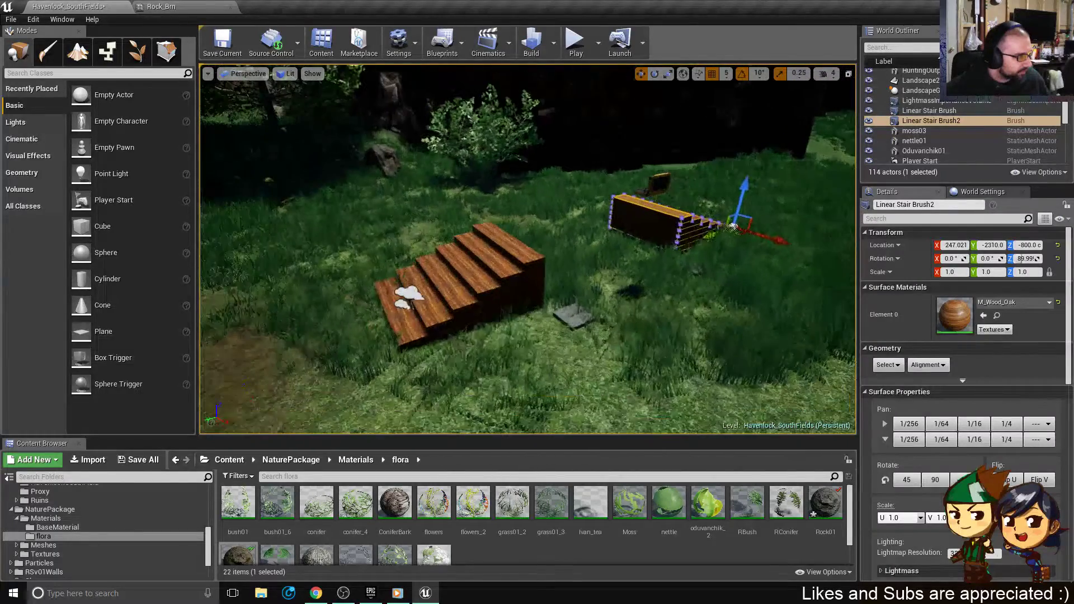
{"action": "left_click", "coordinate": [480, 287]}
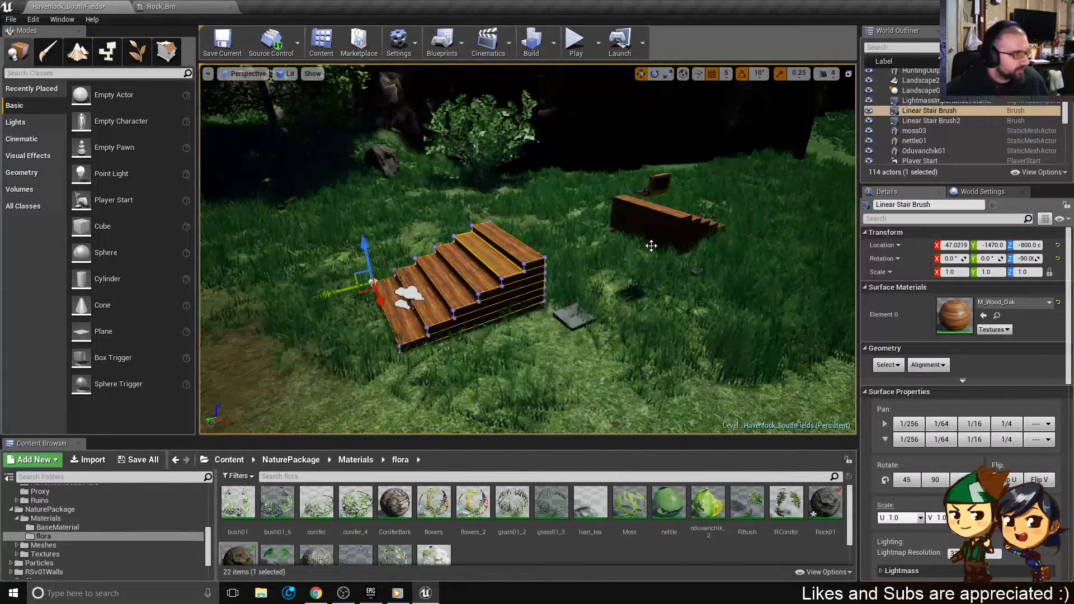
{"action": "left_click", "coordinate": [647, 225]}
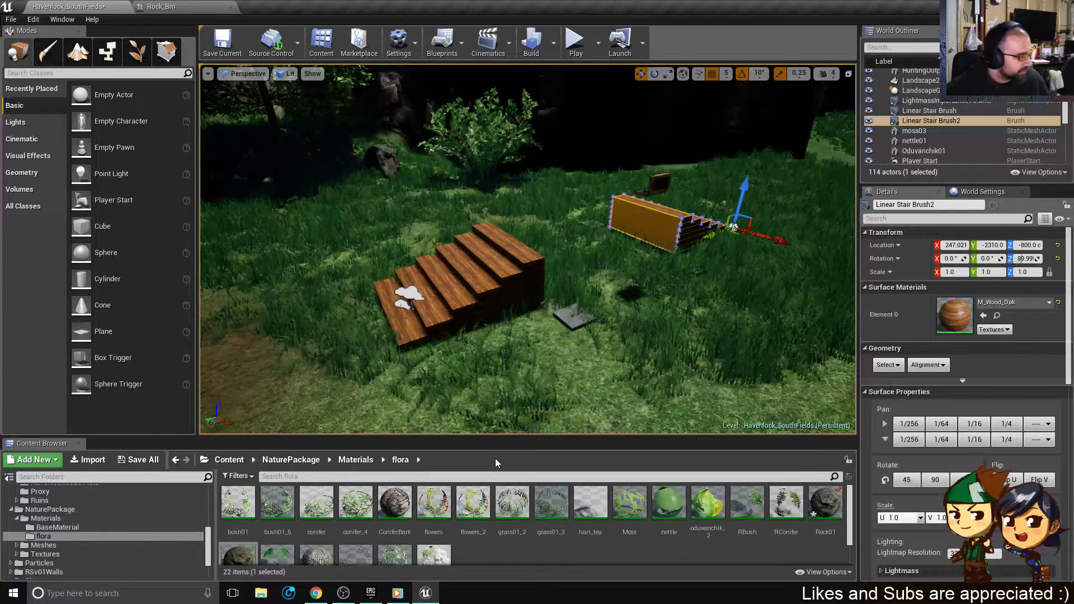
- Place the HuntingOutpost mesh from the HavenlockSouthField folder over the wooden stairs, at about X 20, Y -1475, Z -785 cm
{"action": "scroll", "coordinate": [62, 535], "scroll_direction": "up", "scroll_amount": 5}
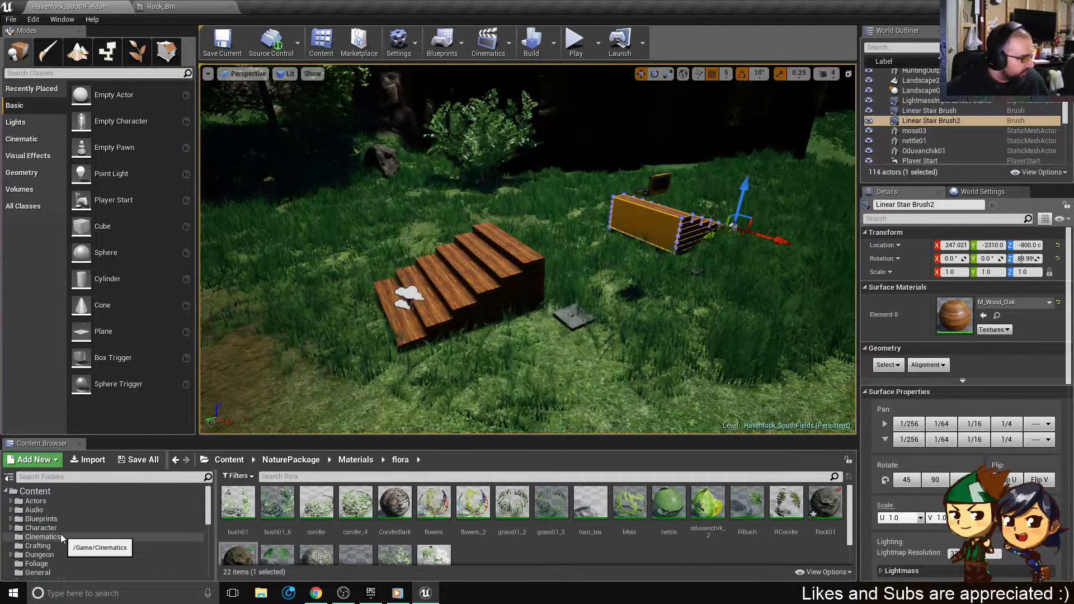
{"action": "scroll", "coordinate": [61, 536], "scroll_direction": "down", "scroll_amount": 5}
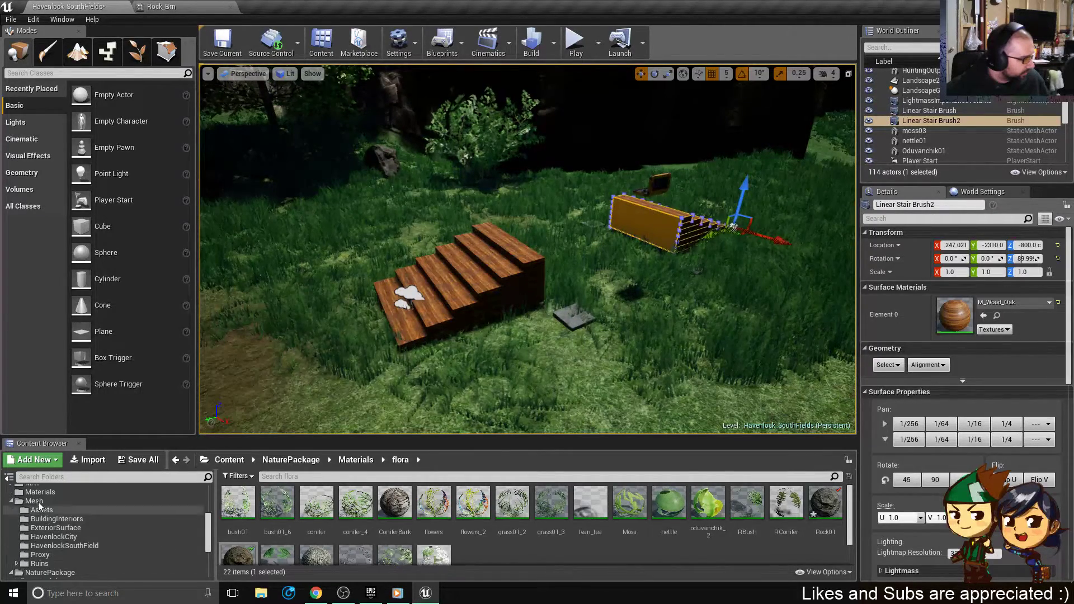
{"action": "left_click", "coordinate": [65, 546]}
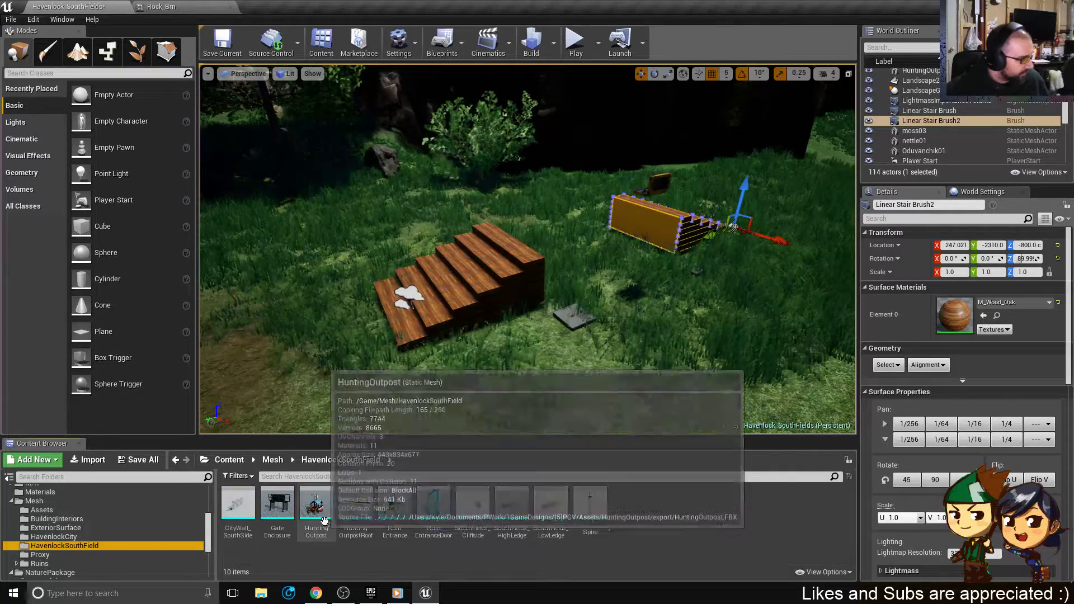
{"action": "left_click_drag", "start_coordinate": [316, 503], "coordinate": [666, 389]}
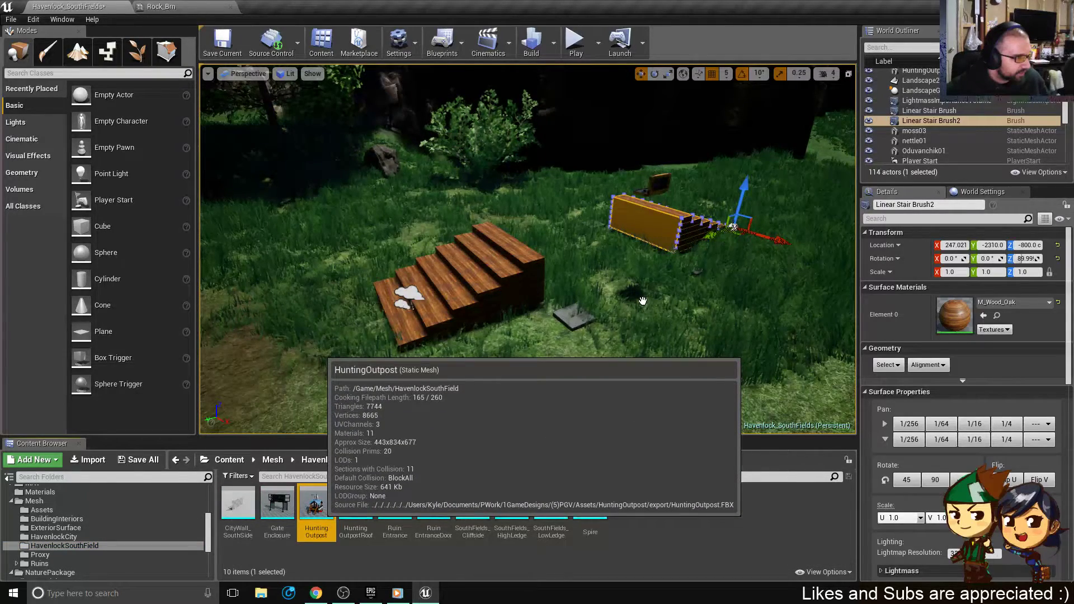
{"action": "left_click_drag", "start_coordinate": [643, 301], "coordinate": [377, 278]}
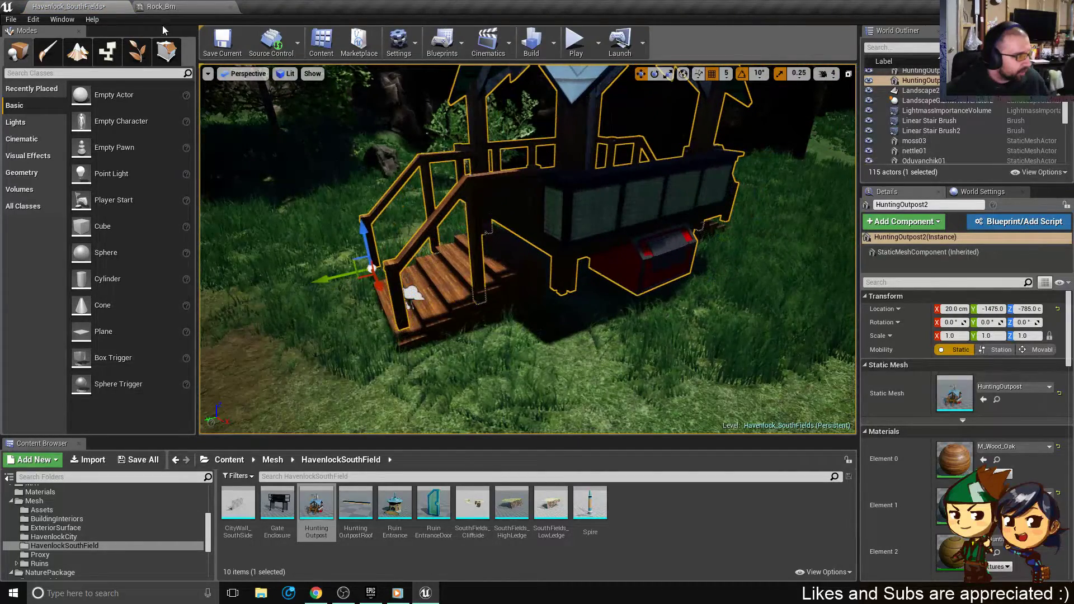
- Switch the viewport to Unlit and move the new outpost onto the stairs at about X 55, Y -1485, Z -830 cm
{"action": "left_click", "coordinate": [286, 74]}
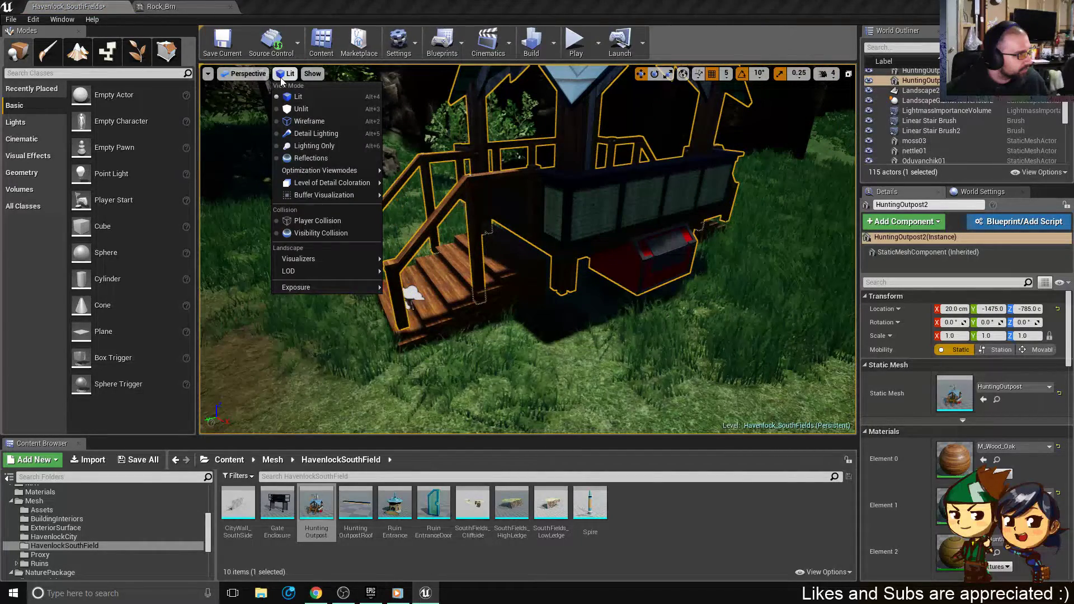
{"action": "left_click", "coordinate": [301, 109]}
{"action": "left_click_drag", "start_coordinate": [365, 258], "coordinate": [384, 275]}
{"action": "right_click_drag", "start_coordinate": [620, 138], "coordinate": [679, 173]}
{"action": "right_click_drag", "start_coordinate": [439, 335], "coordinate": [439, 324]}
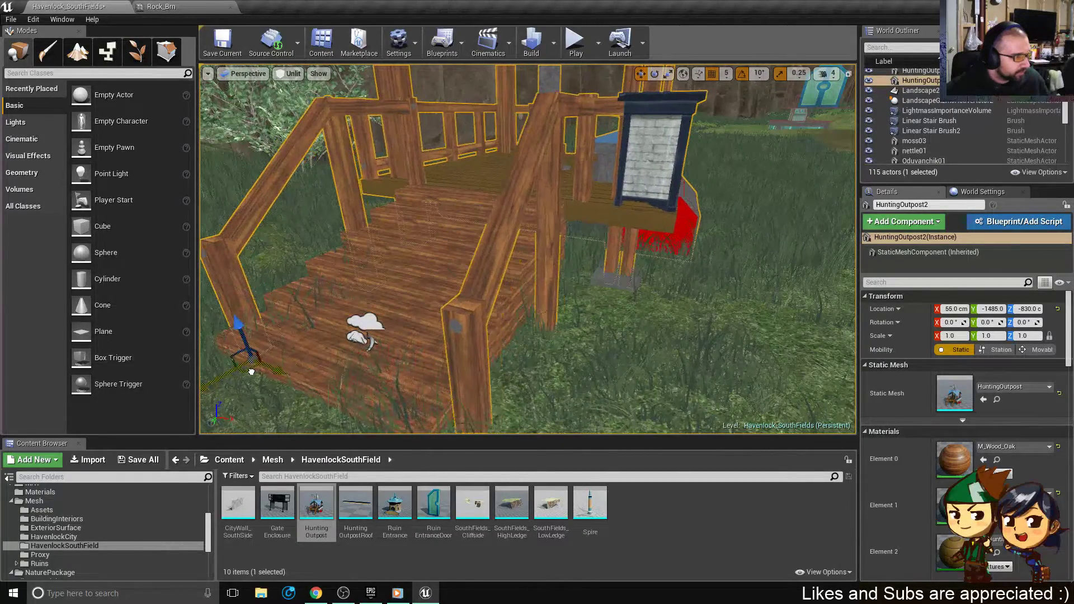
- Fine-tune the outpost's fit over the stair brushes, moving it to X 55, Y -1470, Z -815 cm
{"action": "right_click_drag", "start_coordinate": [418, 340], "coordinate": [254, 375]}
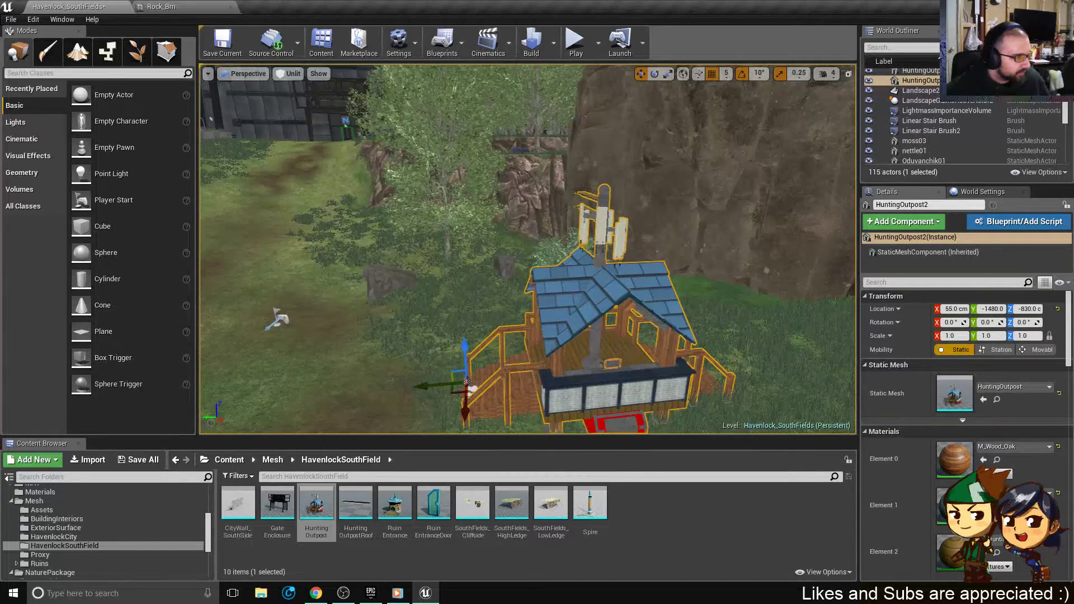
{"action": "right_click_drag", "start_coordinate": [271, 271], "coordinate": [270, 278]}
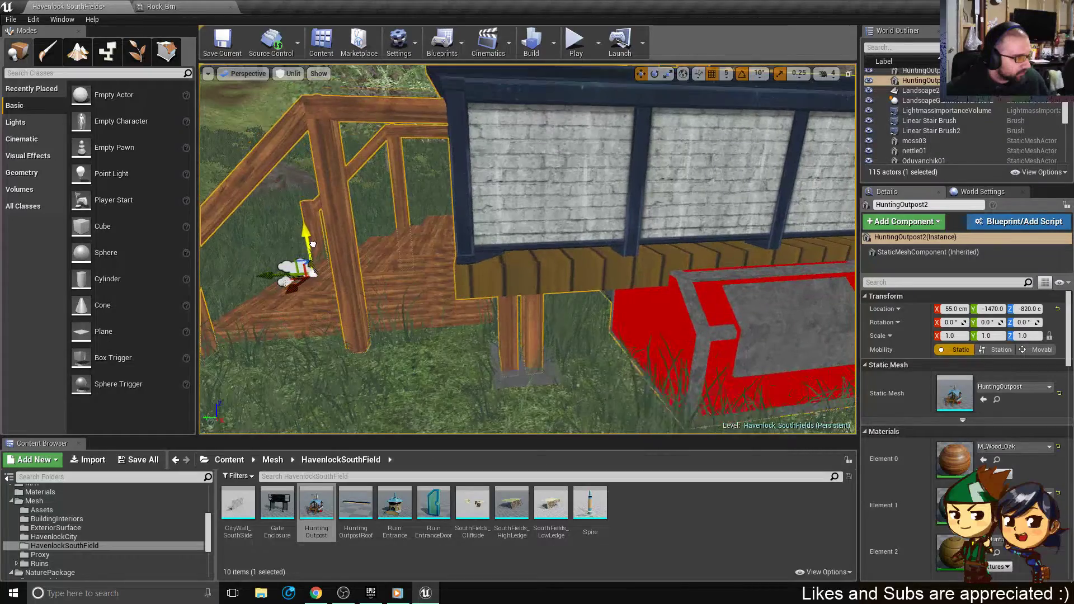
{"action": "right_click_drag", "start_coordinate": [308, 243], "coordinate": [529, 195]}
{"action": "left_click_drag", "start_coordinate": [528, 194], "coordinate": [666, 154], "text": "alt"}
{"action": "right_click_drag", "start_coordinate": [528, 249], "coordinate": [566, 249]}
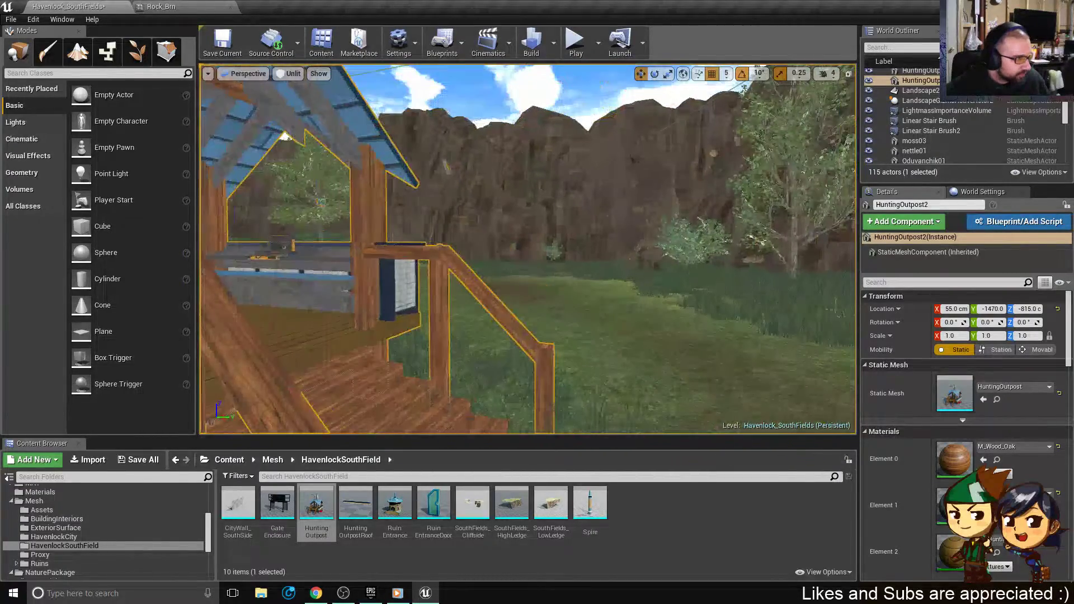
- Play-test the level by running the character up the stairs into the hunting outpost and looking around inside
{"action": "left_click", "coordinate": [575, 42]}
{"action": "key", "text": "w"}
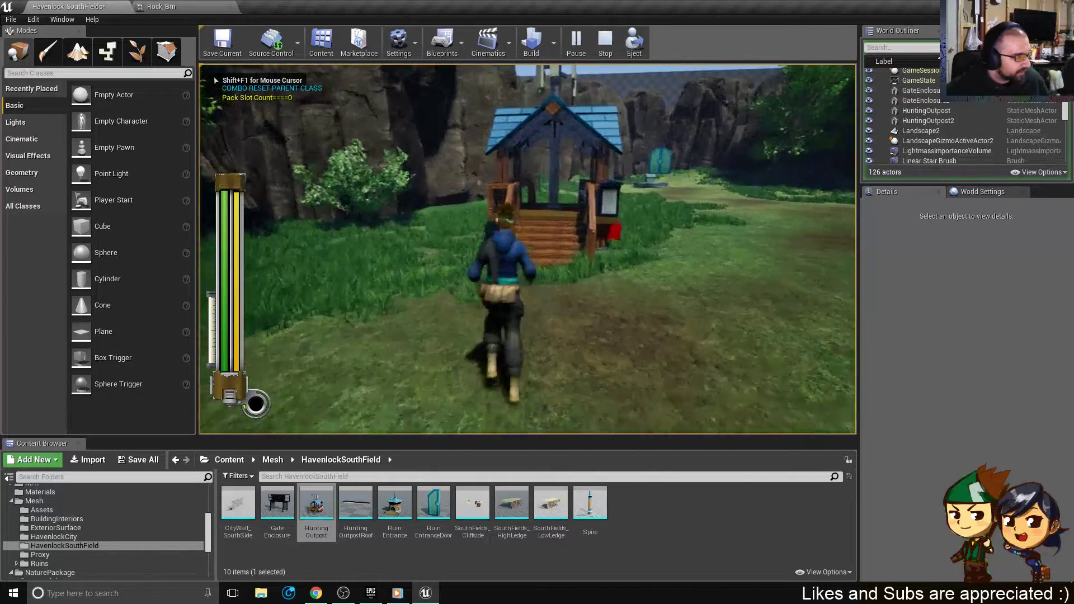
{"action": "key", "text": "w"}
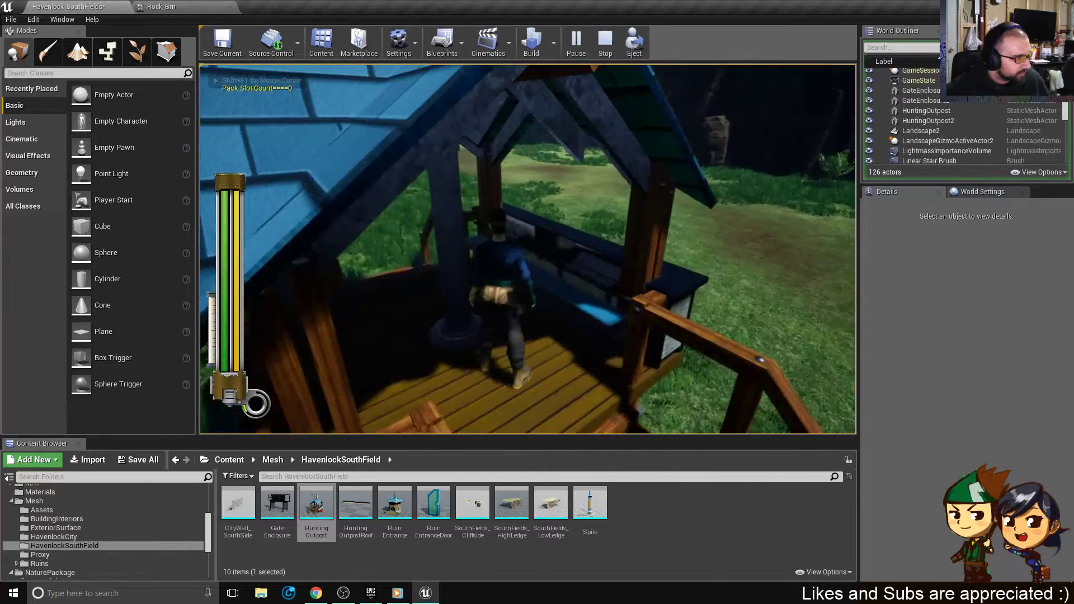
{"action": "key", "text": "w"}
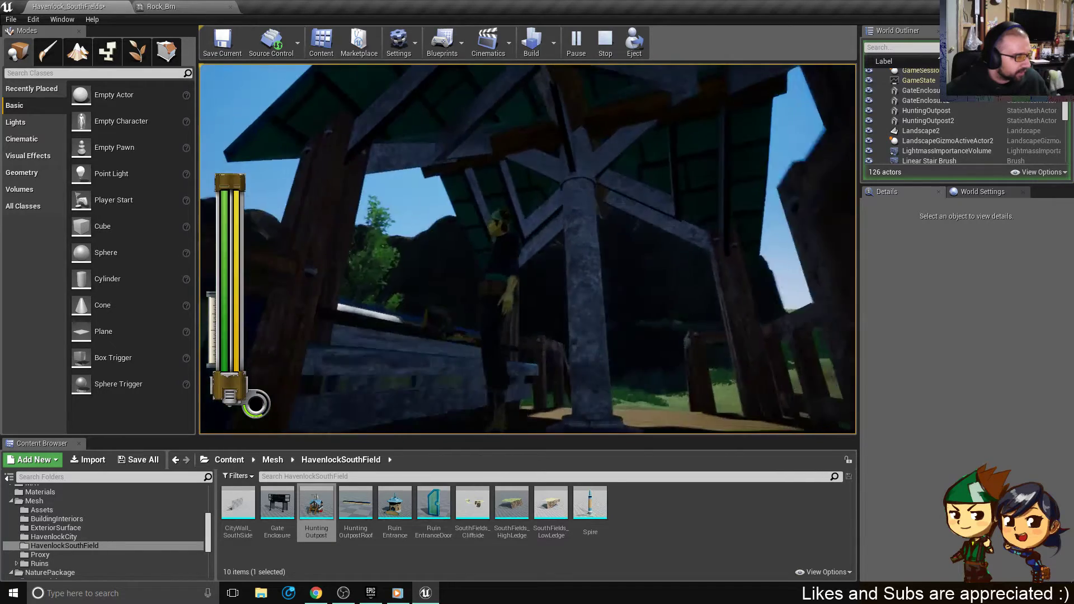
- Run the character from the hunting outpost across the field towards the ruin door, and end the playtest
{"action": "key", "text": "w"}
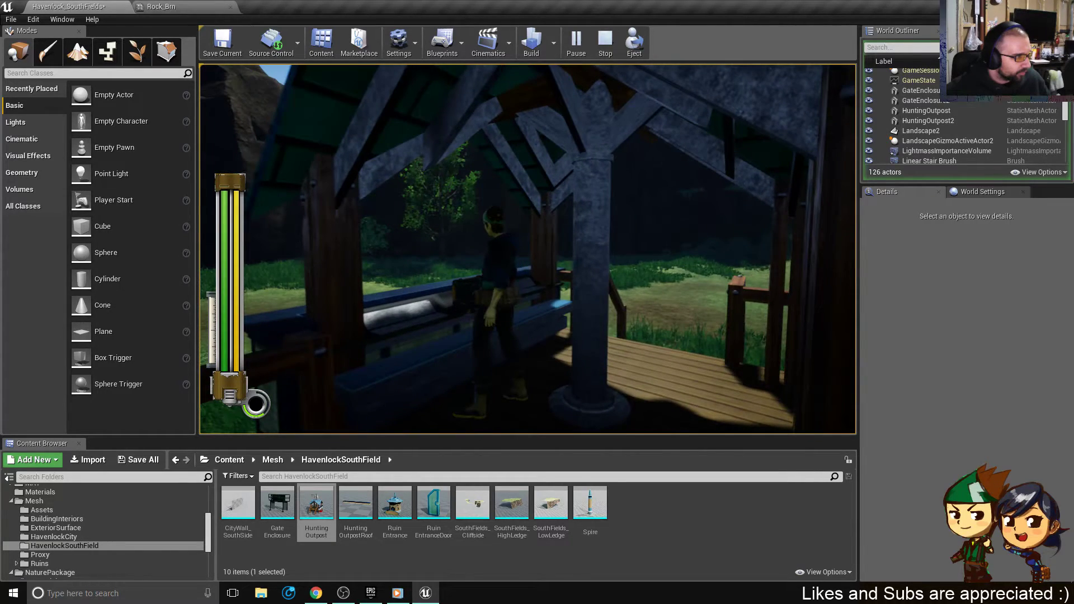
{"action": "key", "text": "w"}
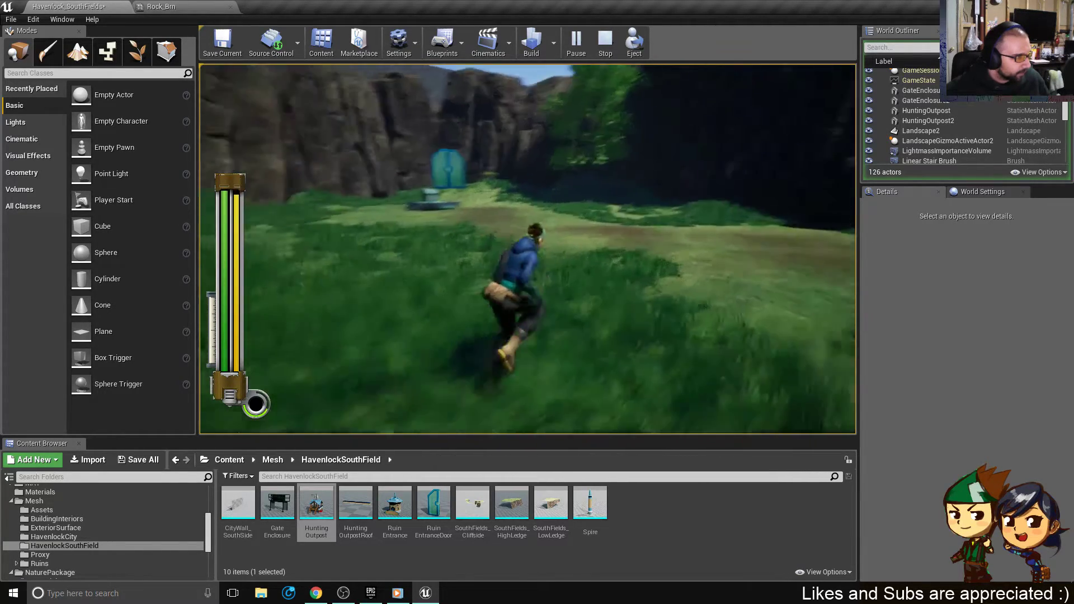
{"action": "key", "text": "d"}
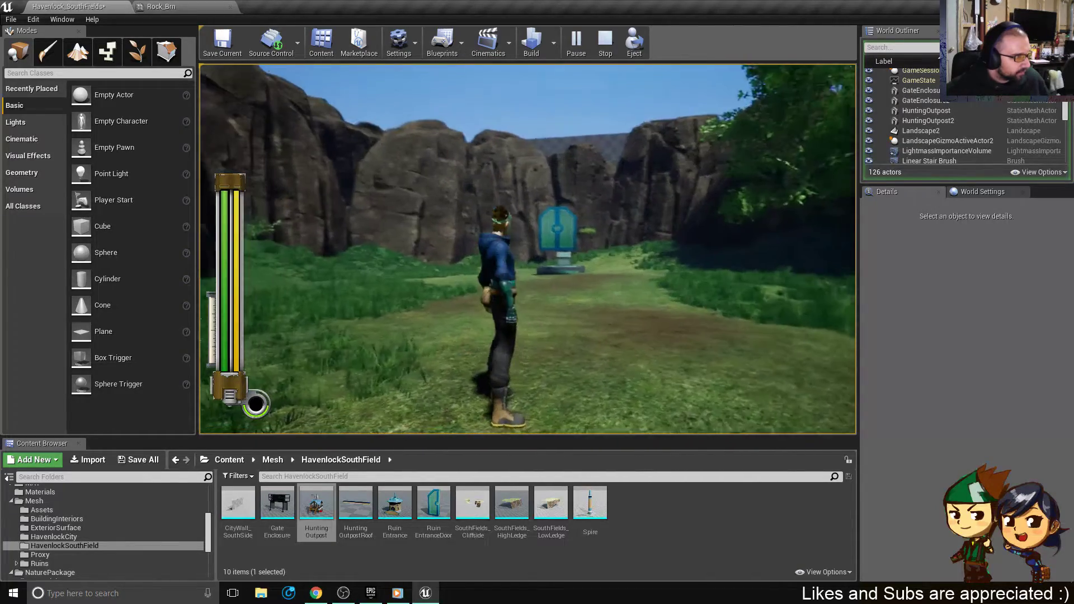
{"action": "key", "text": "Escape"}
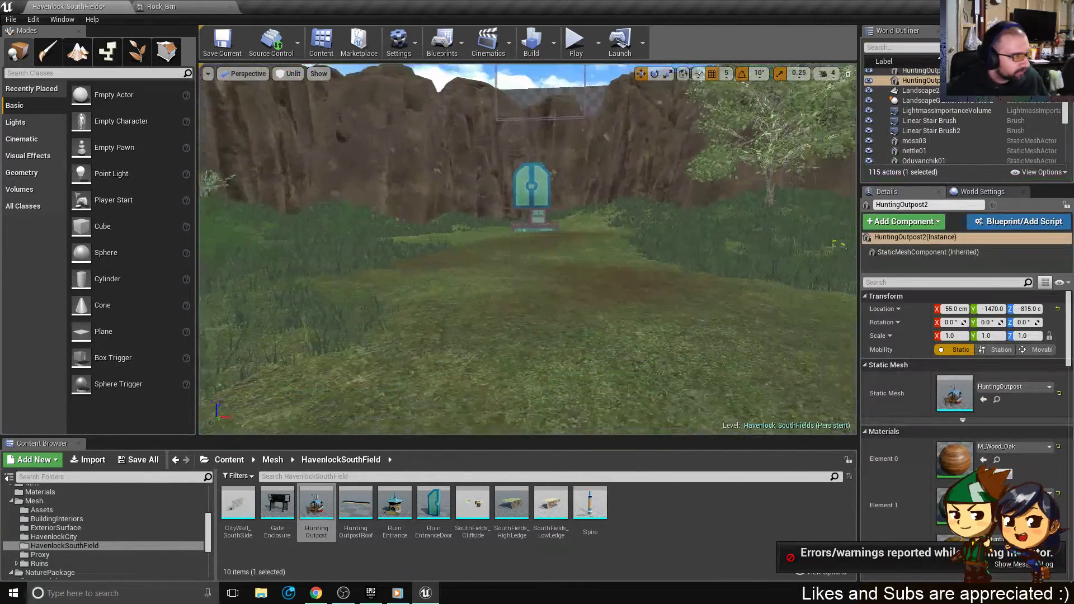
- Delete the blocking volume beside the tree near the entrance lift and ruin doors
{"action": "key", "text": "w"}
{"action": "right_click_drag", "start_coordinate": [528, 248], "coordinate": [554, 271]}
{"action": "left_click", "coordinate": [436, 227]}
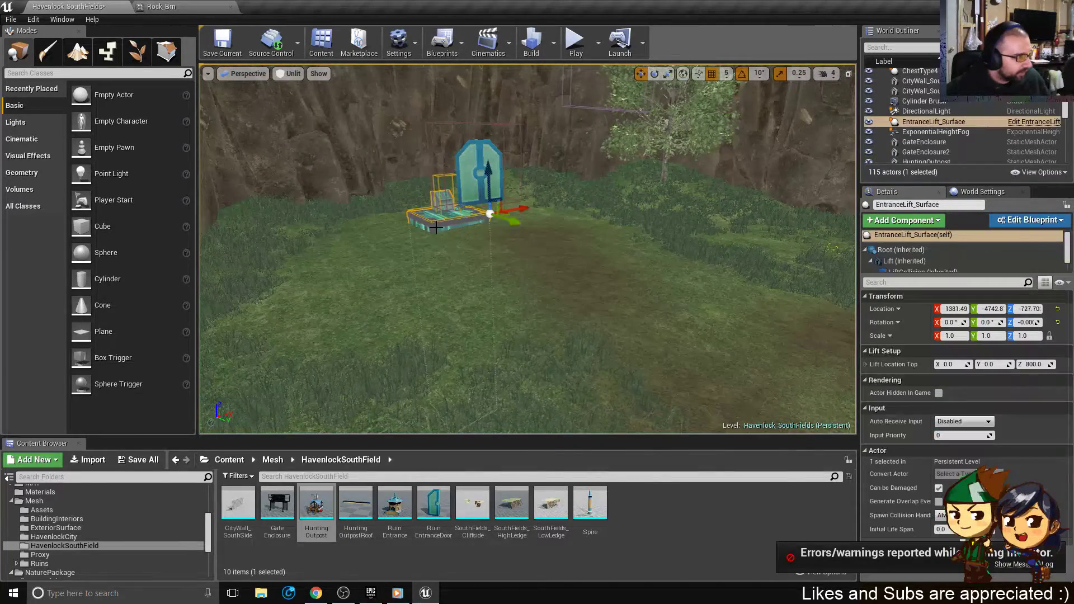
{"action": "mouse_move", "coordinate": [466, 245]}
{"action": "right_mouse_down"}
{"action": "mouse_move", "coordinate": [475, 268]}
{"action": "mouse_move", "coordinate": [504, 274]}
{"action": "mouse_move", "coordinate": [479, 249]}
{"action": "right_mouse_up"}
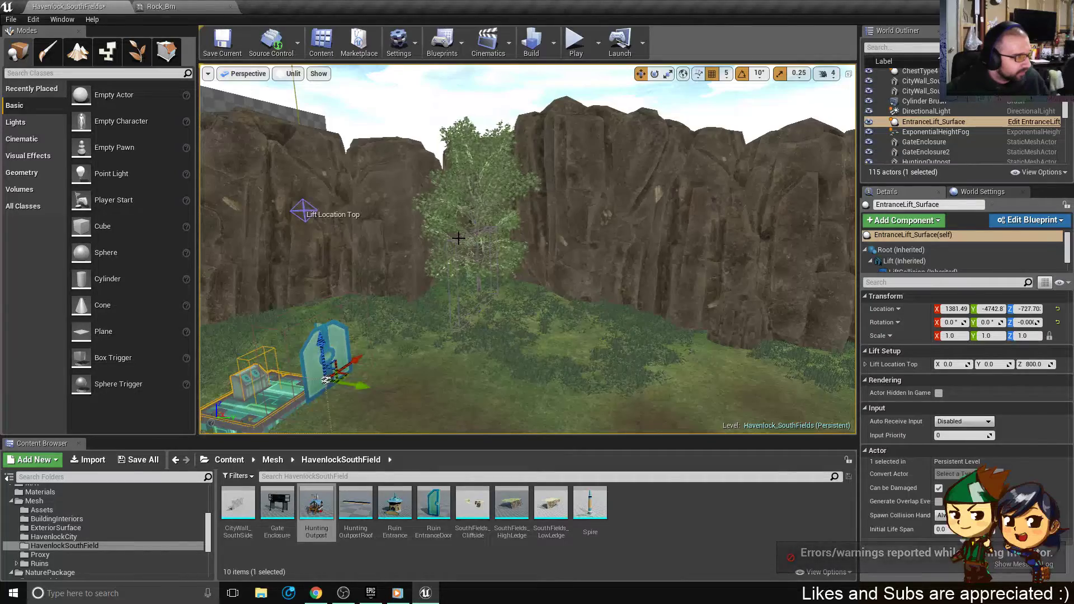
{"action": "left_click", "coordinate": [455, 243]}
{"action": "mouse_move", "coordinate": [529, 314]}
{"action": "right_mouse_down"}
{"action": "mouse_move", "coordinate": [486, 319]}
{"action": "mouse_move", "coordinate": [537, 335]}
{"action": "mouse_move", "coordinate": [528, 325]}
{"action": "right_mouse_up"}
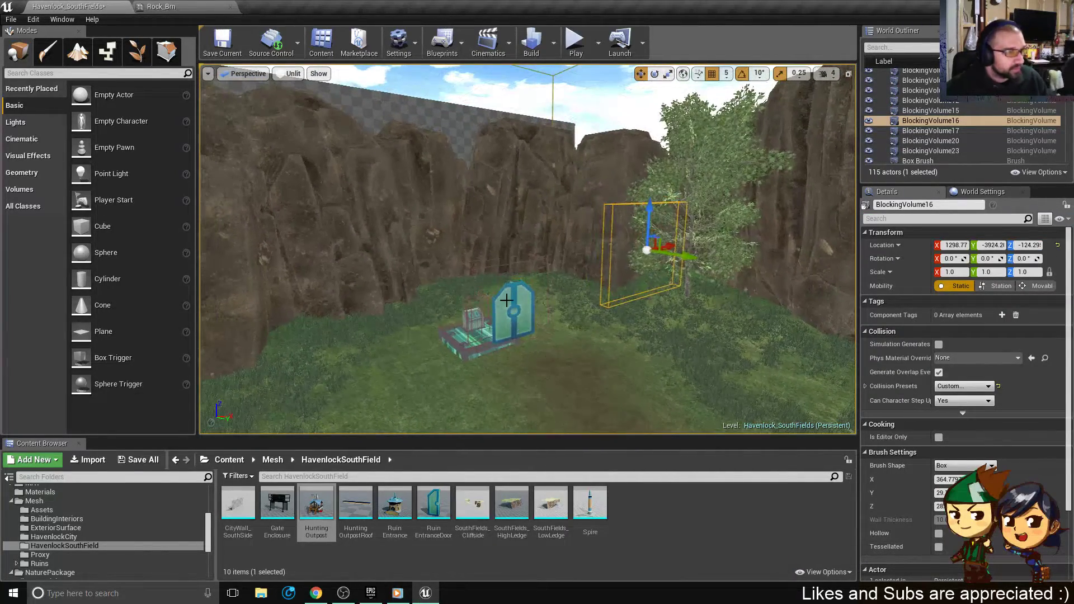
{"action": "key", "text": "Delete"}
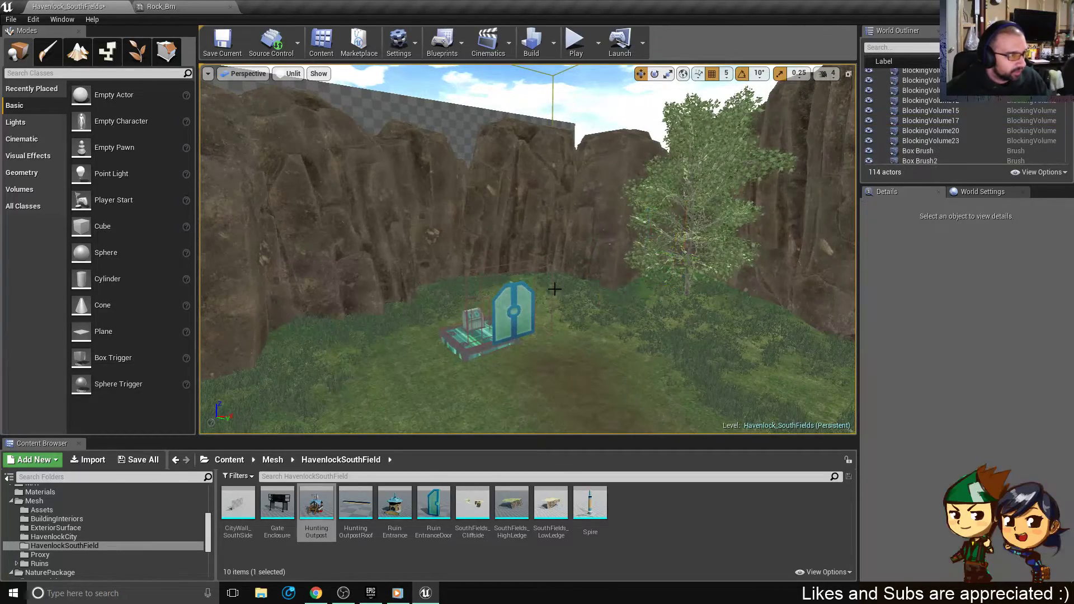
- Place the RuinEntrance mesh around the lift and doors, positioned at X 1210, Y -4895, Z -730
{"action": "left_click", "coordinate": [478, 315]}
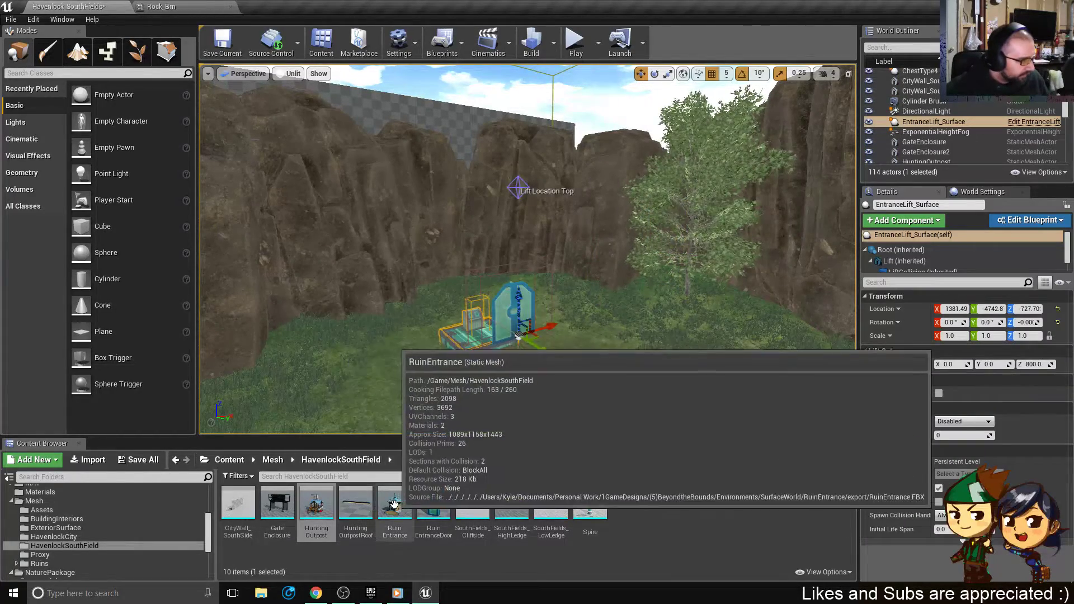
{"action": "left_click_drag", "start_coordinate": [394, 503], "coordinate": [536, 348]}
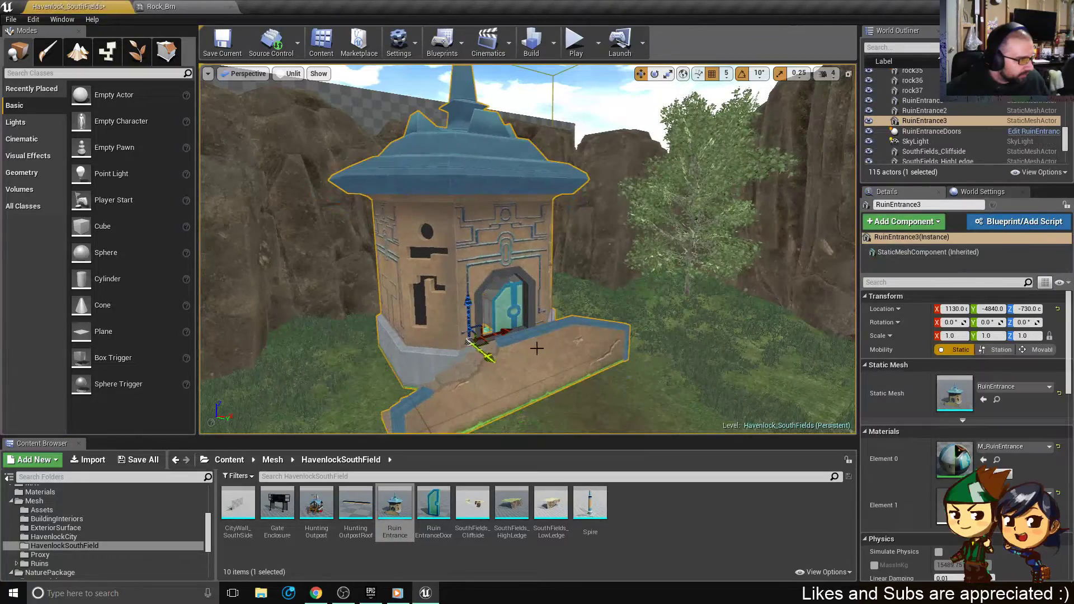
{"action": "key", "text": "f"}
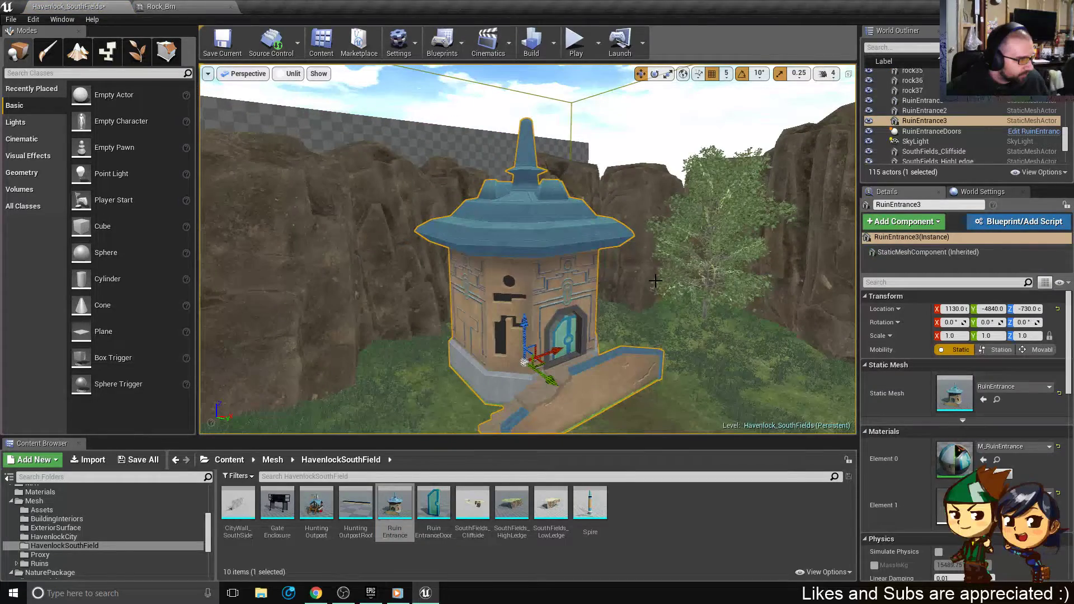
{"action": "right_click_drag", "start_coordinate": [655, 281], "coordinate": [568, 307]}
{"action": "right_click_drag", "start_coordinate": [656, 327], "coordinate": [631, 291]}
{"action": "left_click_drag", "start_coordinate": [543, 236], "coordinate": [577, 226]}
{"action": "right_click_drag", "start_coordinate": [656, 248], "coordinate": [616, 263]}
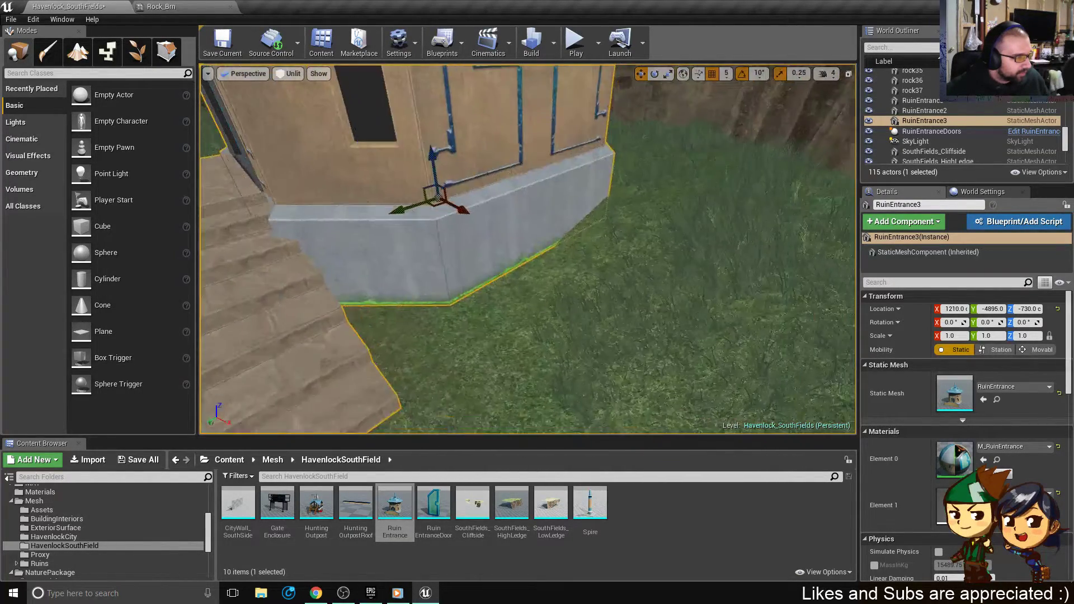
- Fit the RuinEntranceDoors into the building's door frame at about X 1208, Y -4544, Z -561
{"action": "right_click_drag", "start_coordinate": [392, 247], "coordinate": [353, 190]}
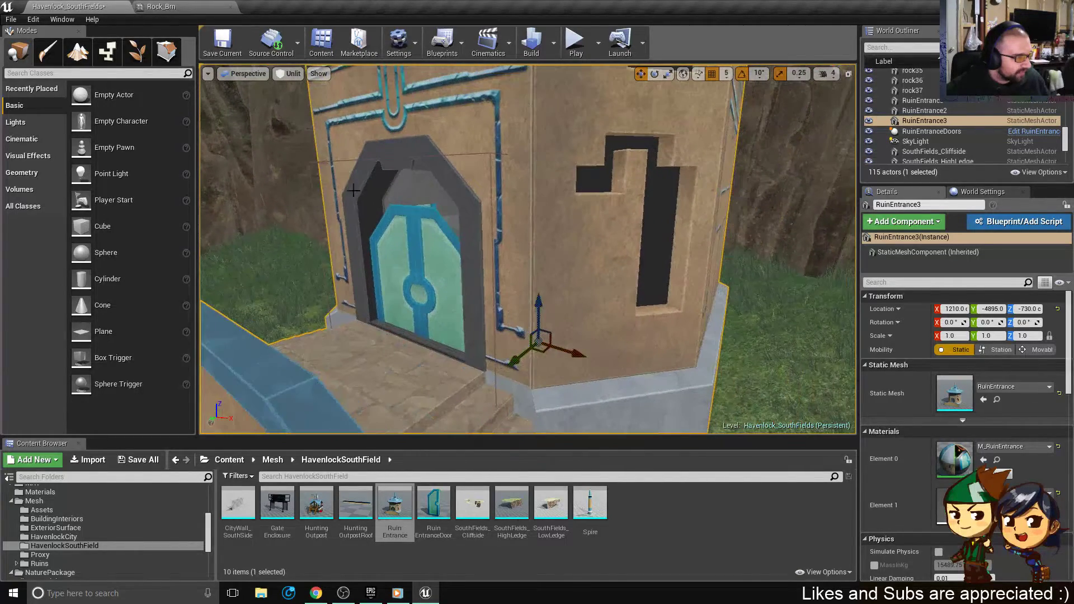
{"action": "left_click", "coordinate": [406, 237]}
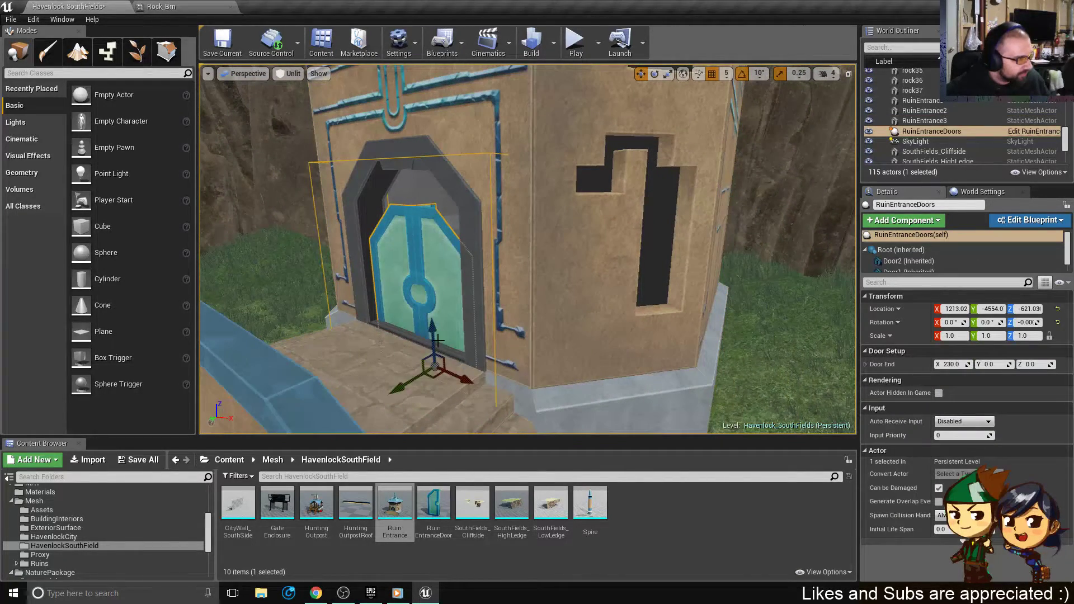
{"action": "left_click_drag", "start_coordinate": [438, 340], "coordinate": [414, 305]}
{"action": "key", "text": "f"}
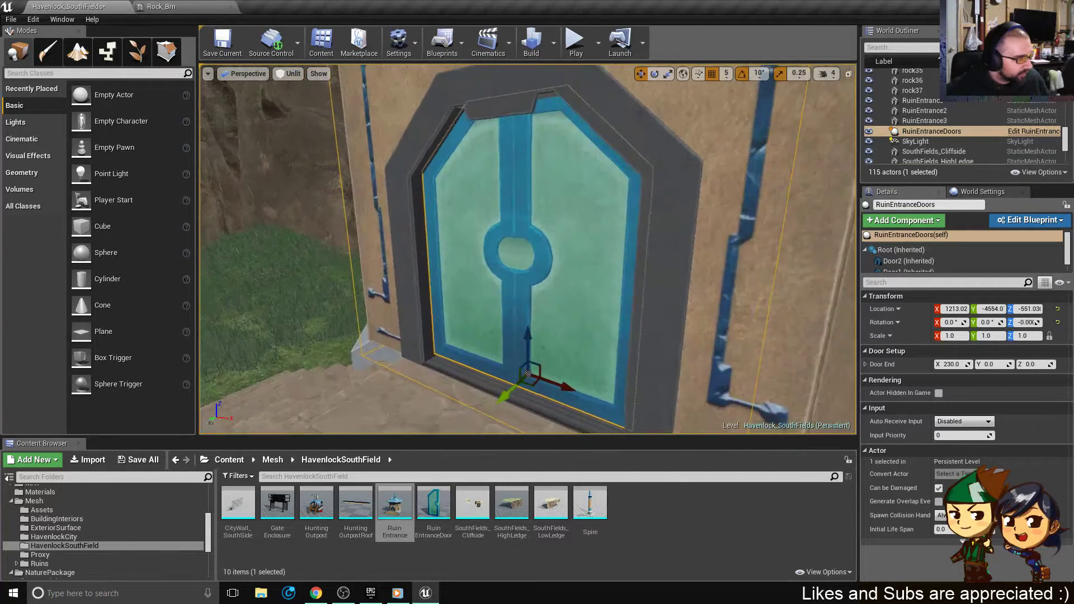
{"action": "left_click_drag", "start_coordinate": [500, 286], "coordinate": [551, 305], "text": "alt"}
{"action": "left_click_drag", "start_coordinate": [476, 263], "coordinate": [683, 280], "text": "alt"}
{"action": "right_click_drag", "start_coordinate": [498, 360], "coordinate": [502, 360]}
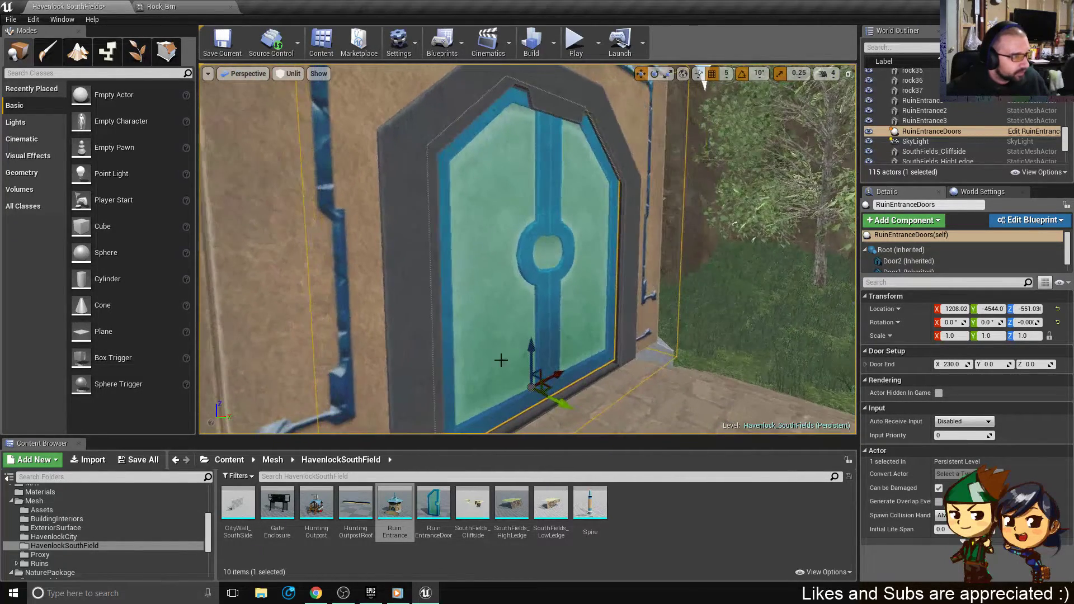
{"action": "left_click_drag", "start_coordinate": [532, 350], "coordinate": [409, 346]}
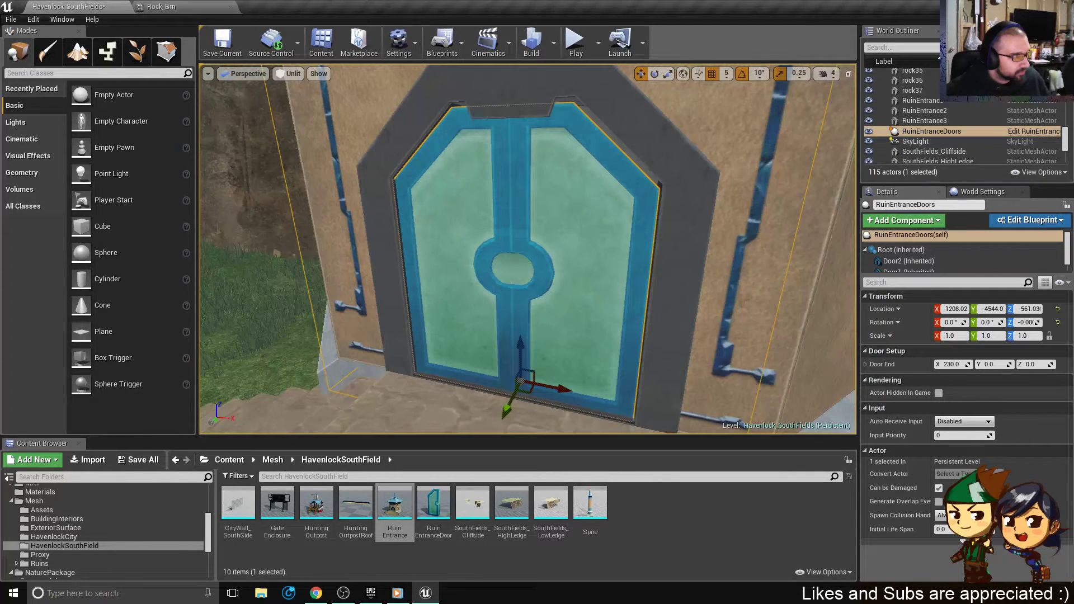
- Turn off grid snapping and fine-tune the ruin doors to about X 1209.8, Z -556.8
{"action": "left_click", "coordinate": [712, 73]}
{"action": "left_click_drag", "start_coordinate": [522, 351], "coordinate": [524, 348]}
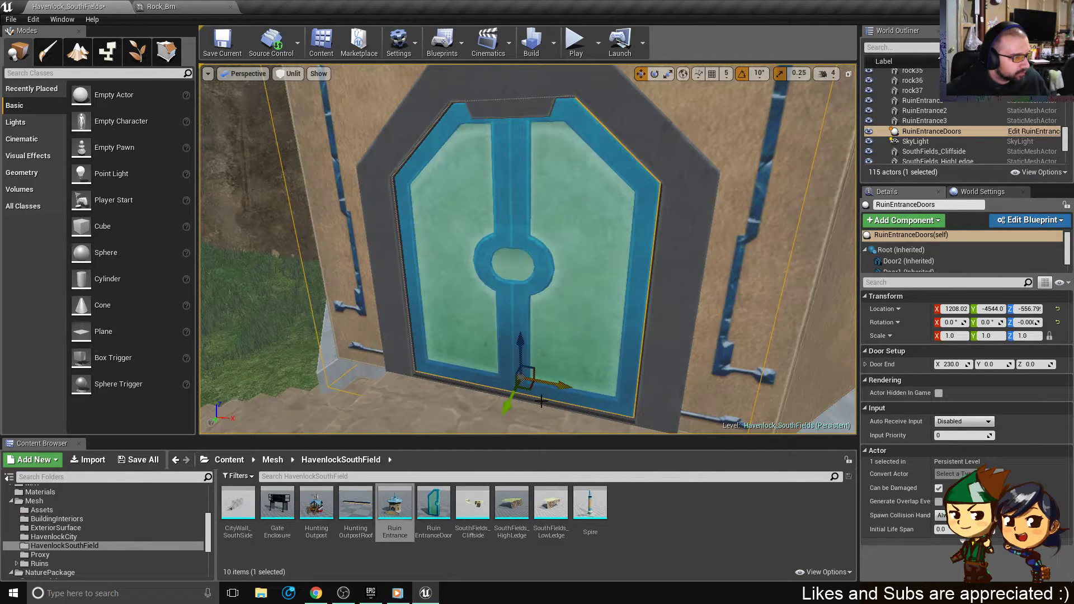
{"action": "left_click_drag", "start_coordinate": [551, 383], "coordinate": [554, 384]}
- Turn grid snapping back on and lower the ruin entrance together with its doors so the stair base meets the ground
{"action": "key", "text": "s"}
{"action": "mouse_move", "coordinate": [554, 384]}
{"action": "right_mouse_down"}
{"action": "mouse_move", "coordinate": [551, 358]}
{"action": "mouse_move", "coordinate": [523, 372]}
{"action": "mouse_move", "coordinate": [554, 384]}
{"action": "right_mouse_up"}
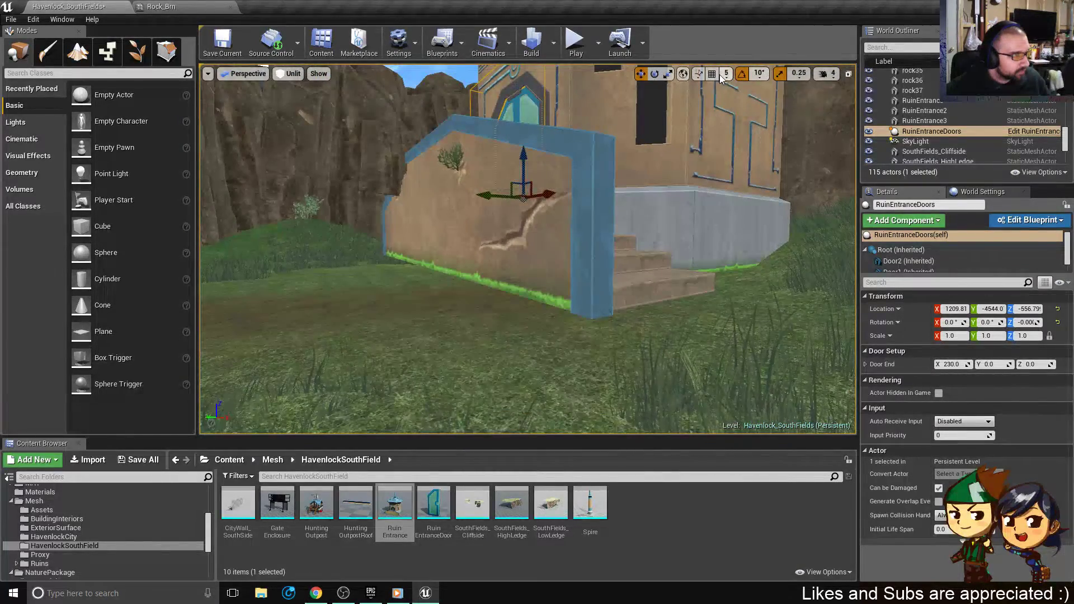
{"action": "left_click", "coordinate": [556, 168], "text": "ctrl"}
{"action": "right_click_drag", "start_coordinate": [601, 194], "coordinate": [601, 195]}
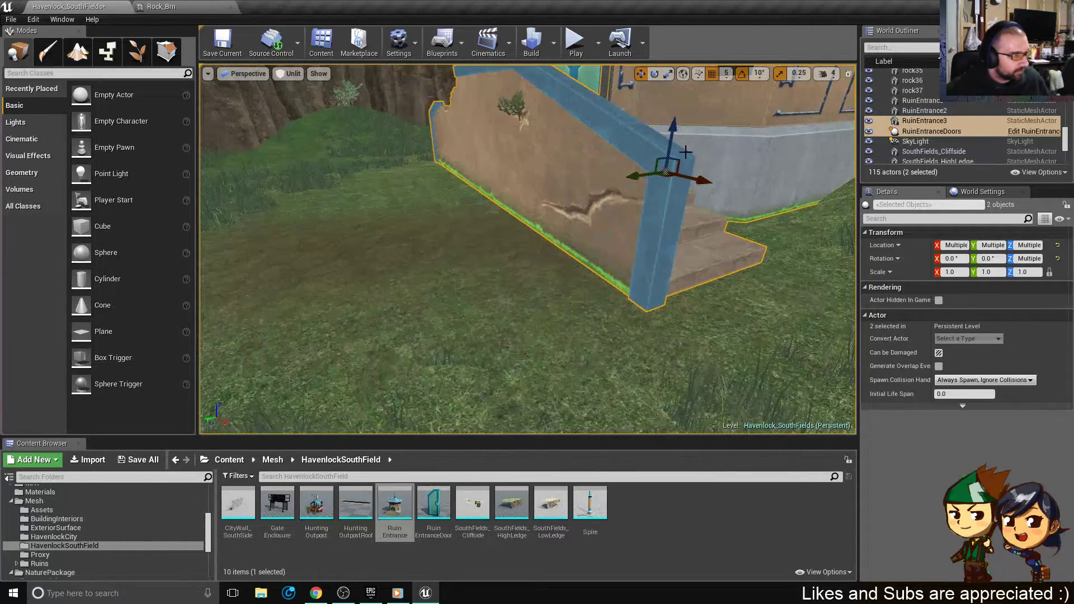
{"action": "left_click_drag", "start_coordinate": [671, 144], "coordinate": [675, 158]}
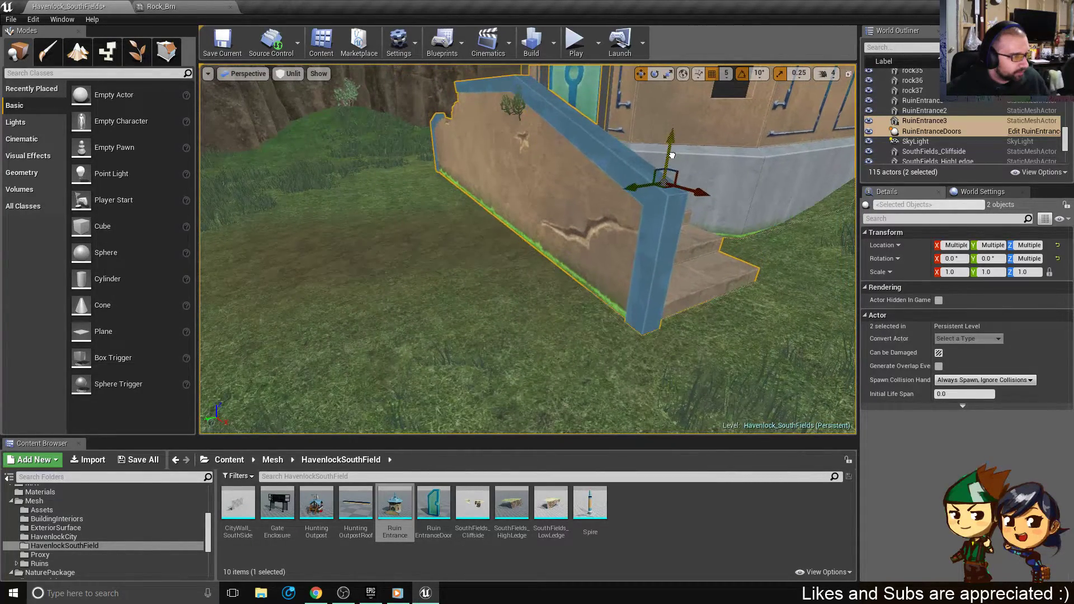
{"action": "right_click_drag", "start_coordinate": [671, 155], "coordinate": [346, 85]}
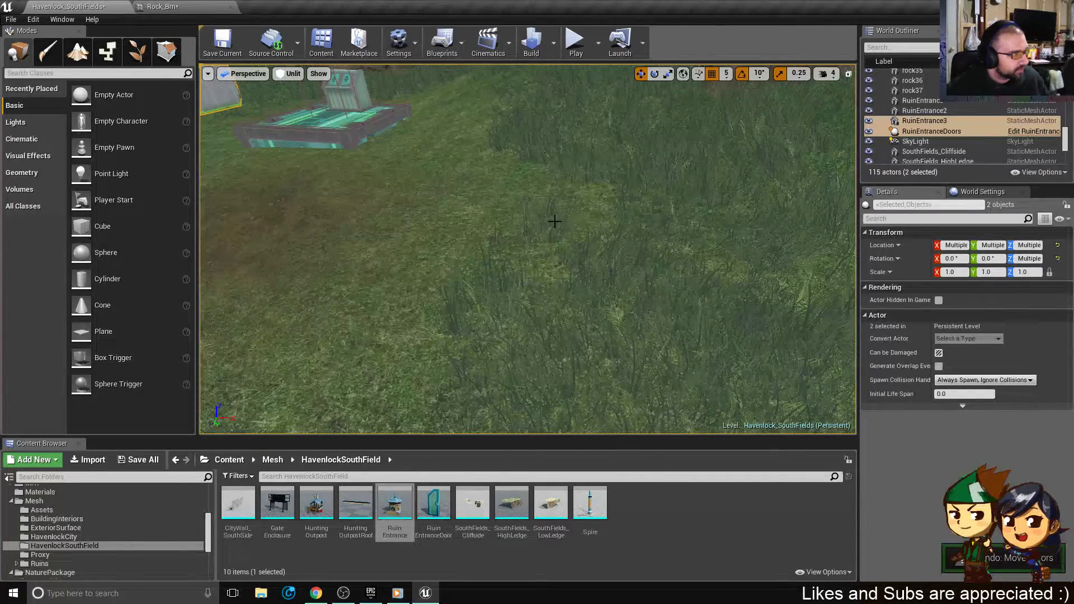
- Reposition the ruin entrance and its doors together, placing the building at X 1190, Y -4815, Z -790
{"action": "key", "text": "f"}
{"action": "right_click_drag", "start_coordinate": [554, 221], "coordinate": [540, 185]}
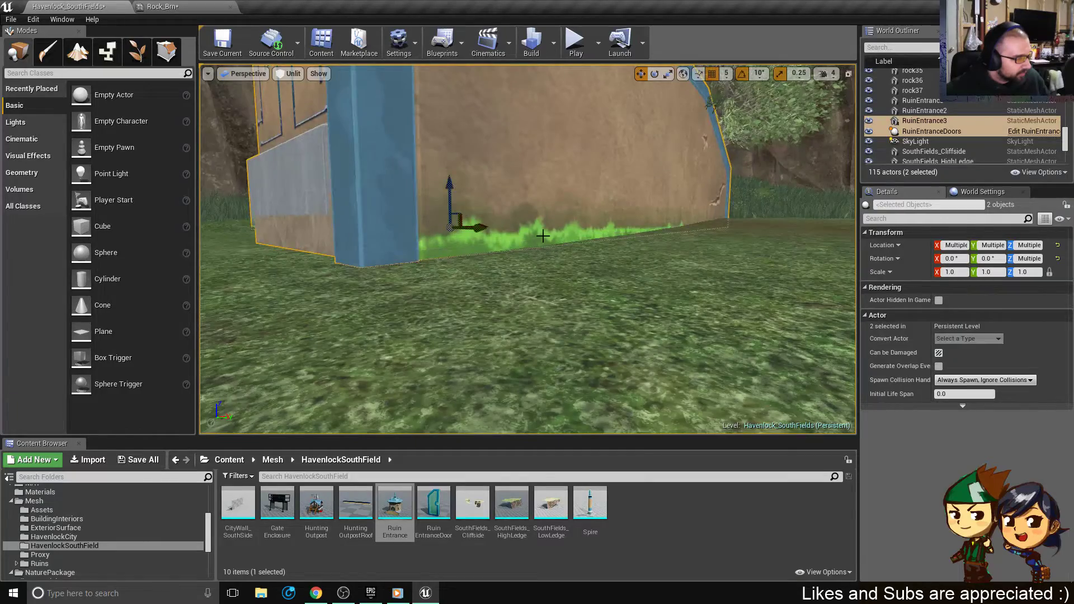
{"action": "right_click_drag", "start_coordinate": [543, 236], "coordinate": [581, 242]}
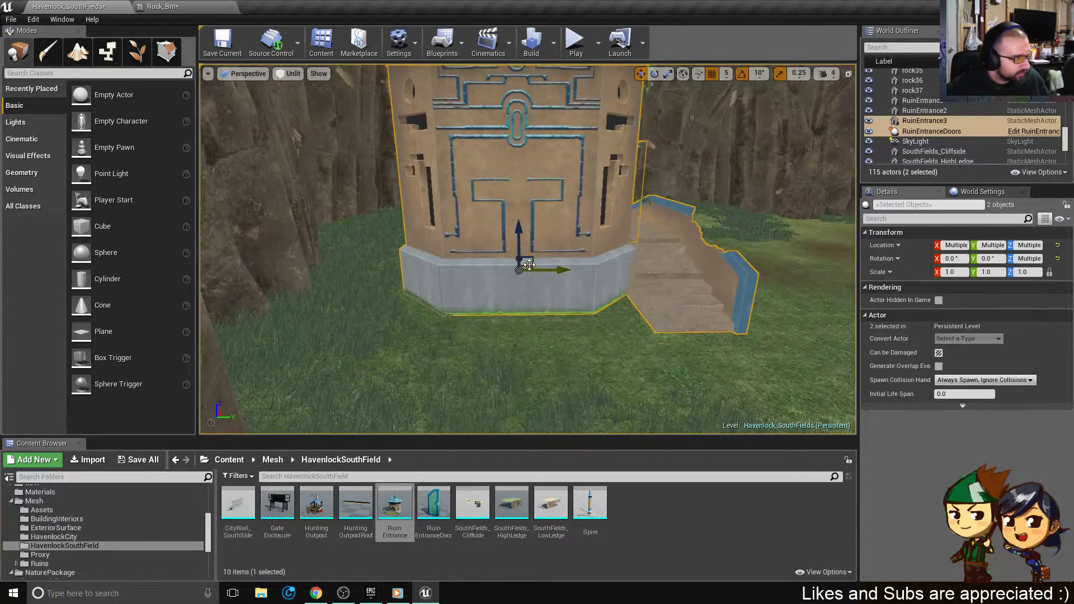
{"action": "left_click_drag", "start_coordinate": [529, 265], "coordinate": [548, 268]}
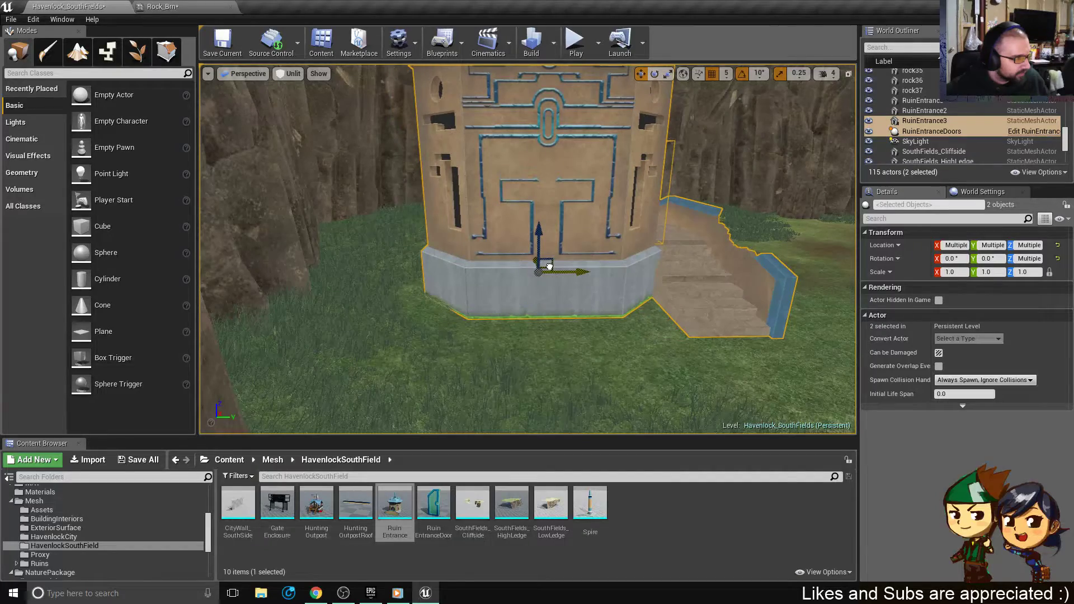
{"action": "right_click_drag", "start_coordinate": [550, 267], "coordinate": [421, 255]}
{"action": "mouse_move", "coordinate": [773, 282]}
{"action": "right_mouse_down"}
{"action": "mouse_move", "coordinate": [800, 284]}
{"action": "mouse_move", "coordinate": [755, 285]}
{"action": "right_mouse_up"}
{"action": "left_click_drag", "start_coordinate": [750, 272], "coordinate": [694, 270], "text": "alt"}
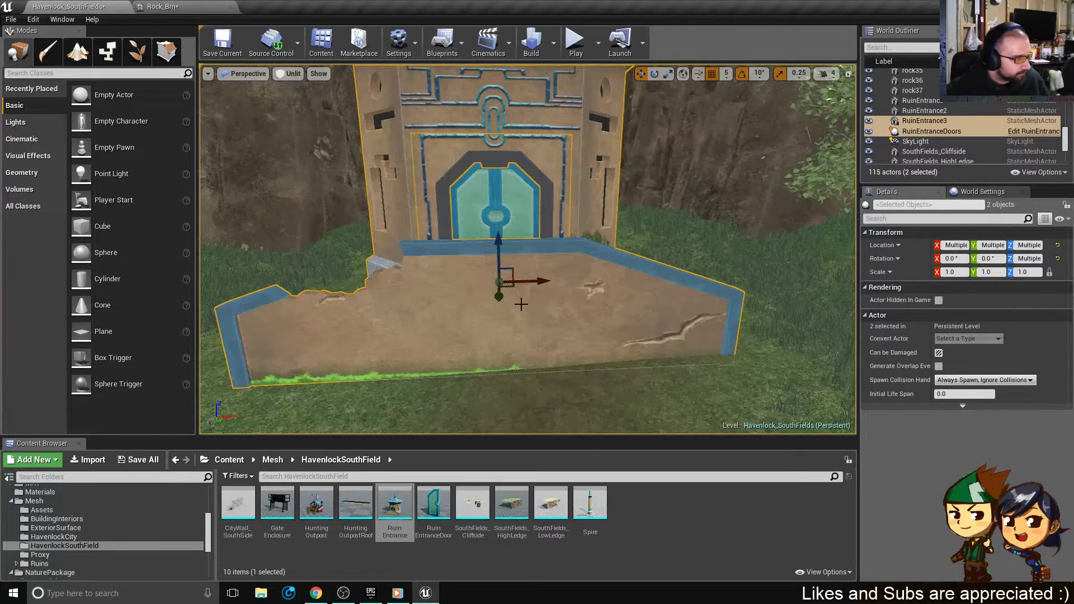
{"action": "left_click_drag", "start_coordinate": [510, 278], "coordinate": [565, 314]}
- Move the entrance lift horizontally into the floor recess inside the ruin entrance, at about Y -4648
{"action": "key", "text": "w"}
{"action": "right_click_drag", "start_coordinate": [565, 315], "coordinate": [604, 386]}
{"action": "left_click", "coordinate": [638, 268]}
{"action": "mouse_move", "coordinate": [696, 342]}
{"action": "right_mouse_down"}
{"action": "mouse_move", "coordinate": [722, 313]}
{"action": "mouse_move", "coordinate": [696, 343]}
{"action": "right_mouse_up"}
{"action": "left_click_drag", "start_coordinate": [696, 342], "coordinate": [651, 313], "text": "alt"}
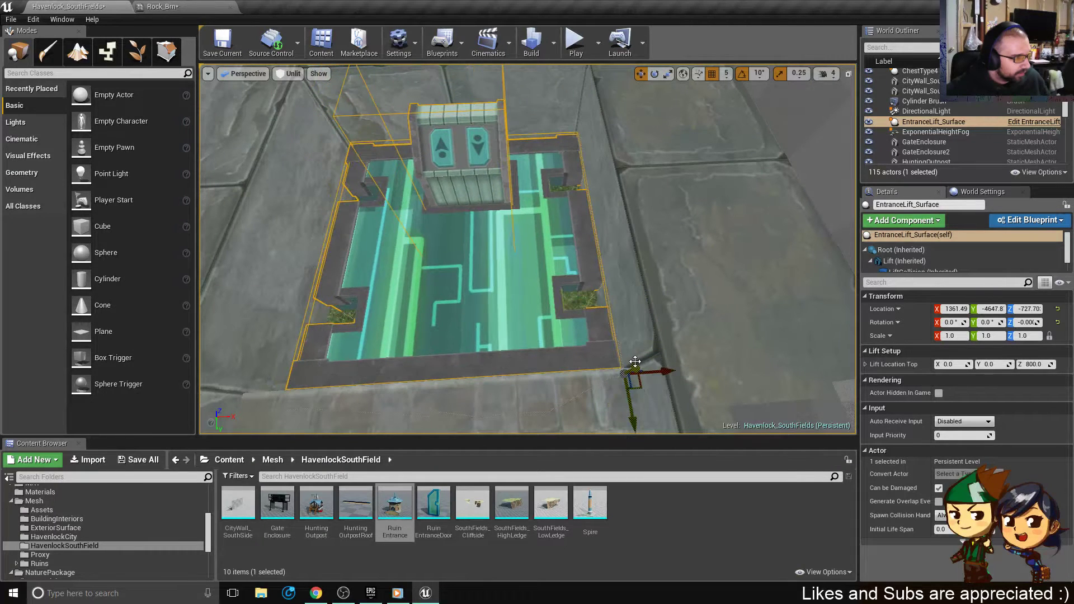
{"action": "left_click_drag", "start_coordinate": [637, 363], "coordinate": [666, 353]}
- Raise the entrance lift to about Z -677.7 and align it in the floor recess at about X 1356.5
{"action": "mouse_move", "coordinate": [703, 290]}
{"action": "right_mouse_down"}
{"action": "mouse_move", "coordinate": [702, 258]}
{"action": "mouse_move", "coordinate": [576, 226]}
{"action": "mouse_move", "coordinate": [615, 263]}
{"action": "mouse_move", "coordinate": [677, 243]}
{"action": "mouse_move", "coordinate": [677, 263]}
{"action": "mouse_move", "coordinate": [660, 274]}
{"action": "mouse_move", "coordinate": [722, 293]}
{"action": "right_mouse_up"}
{"action": "right_click_drag", "start_coordinate": [728, 178], "coordinate": [740, 180]}
{"action": "left_click_drag", "start_coordinate": [706, 108], "coordinate": [677, 155]}
{"action": "mouse_move", "coordinate": [792, 223]}
{"action": "right_mouse_down"}
{"action": "mouse_move", "coordinate": [733, 226]}
{"action": "mouse_move", "coordinate": [753, 246]}
{"action": "mouse_move", "coordinate": [792, 223]}
{"action": "right_mouse_up"}
{"action": "left_click_drag", "start_coordinate": [787, 293], "coordinate": [783, 294]}
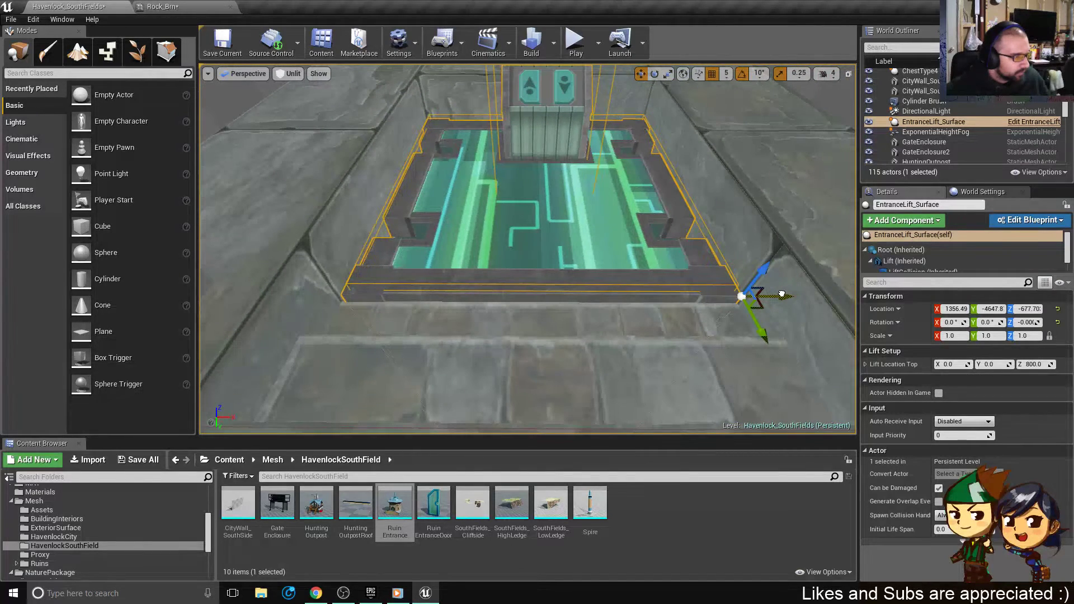
- Inspect the ruin entrance's interior ceiling and its front facade
{"action": "left_click", "coordinate": [774, 282]}
{"action": "right_click_drag", "start_coordinate": [773, 282], "coordinate": [789, 100]}
{"action": "right_click_drag", "start_coordinate": [671, 258], "coordinate": [682, 341]}
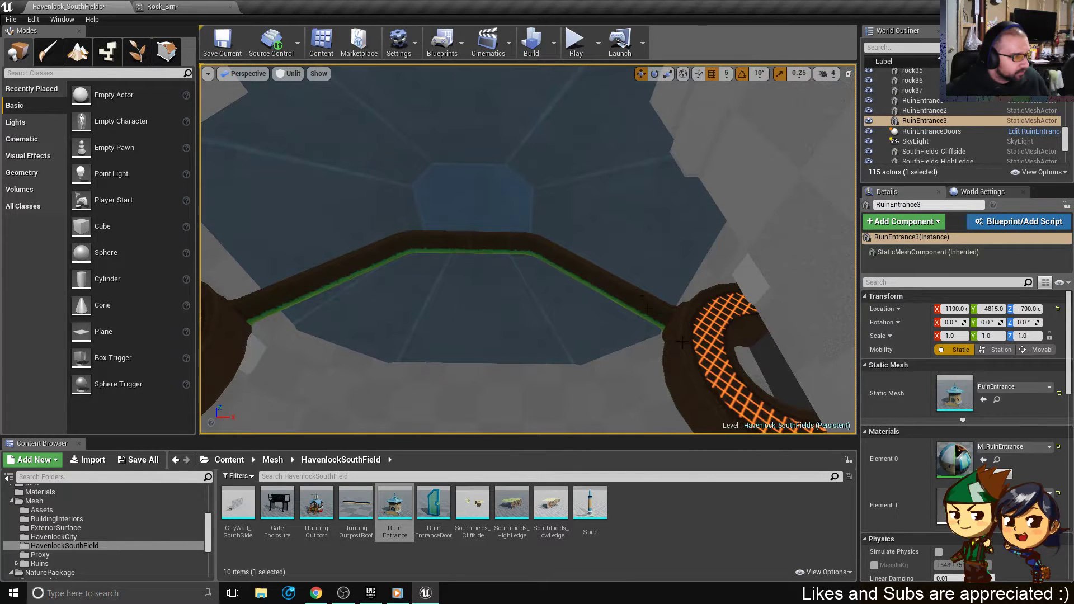
{"action": "right_click_drag", "start_coordinate": [528, 249], "coordinate": [554, 340]}
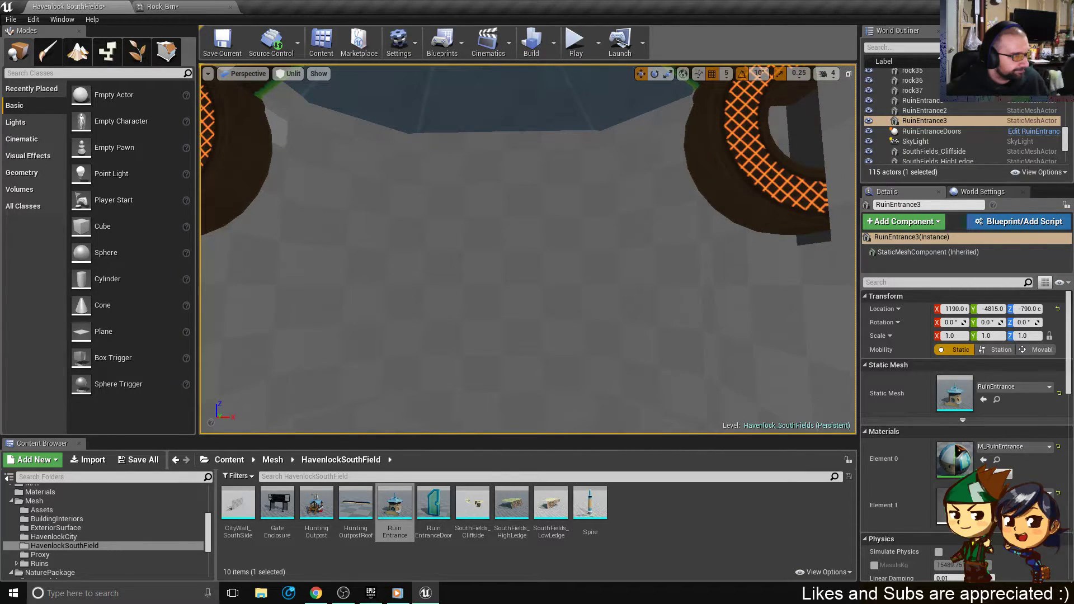
{"action": "key", "text": "f"}
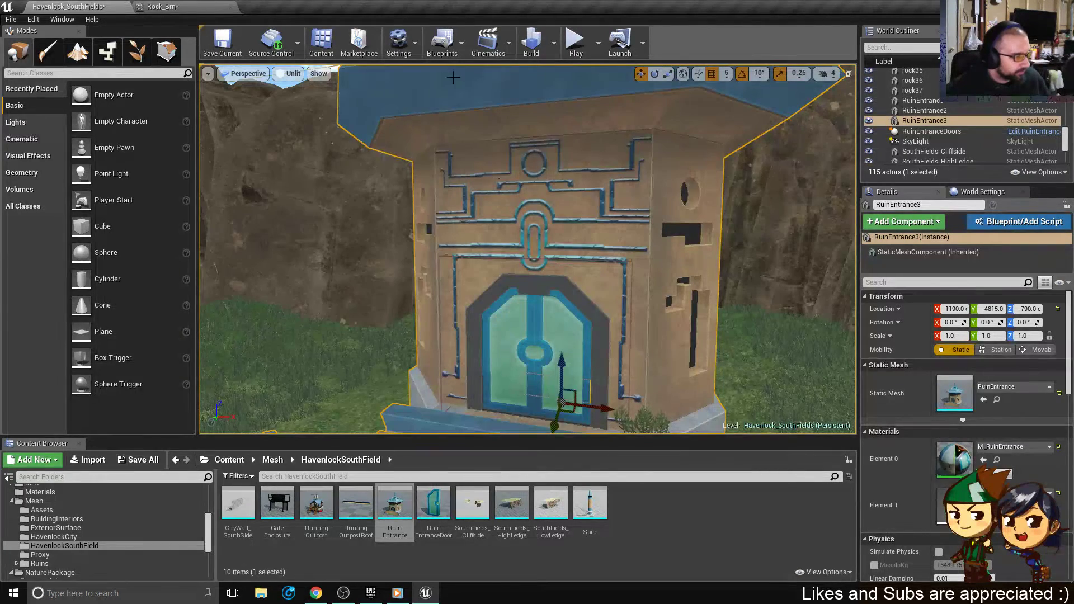
{"action": "right_click_drag", "start_coordinate": [608, 198], "coordinate": [608, 246]}
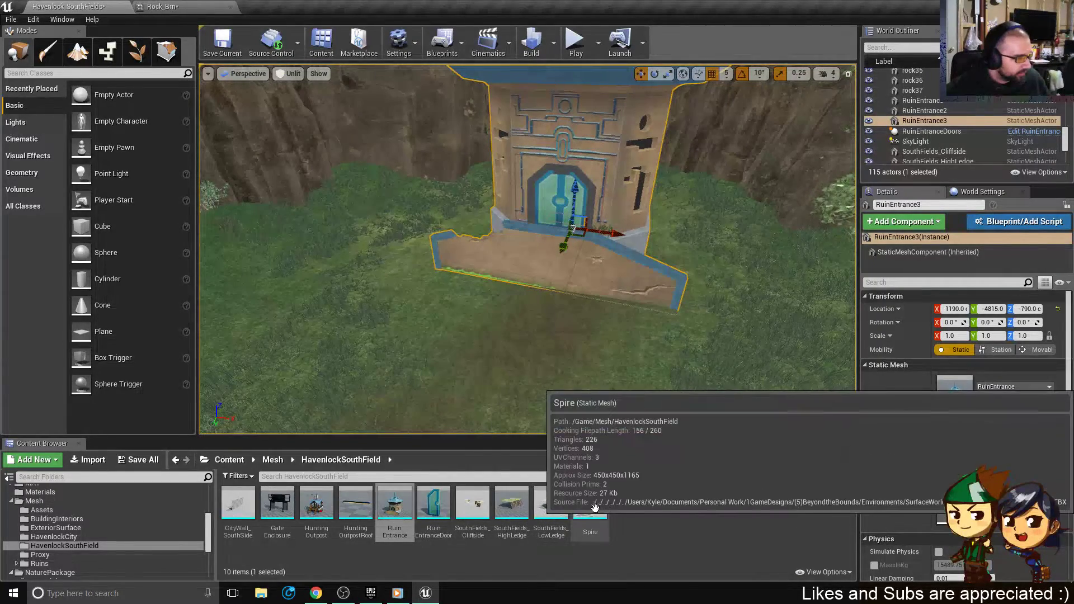
- Place a Spire mesh beside the path in front of the ruin entrance, at X 415, Y -3345, Z -785
{"action": "left_click_drag", "start_coordinate": [595, 507], "coordinate": [435, 264]}
{"action": "right_click_drag", "start_coordinate": [435, 264], "coordinate": [372, 264]}
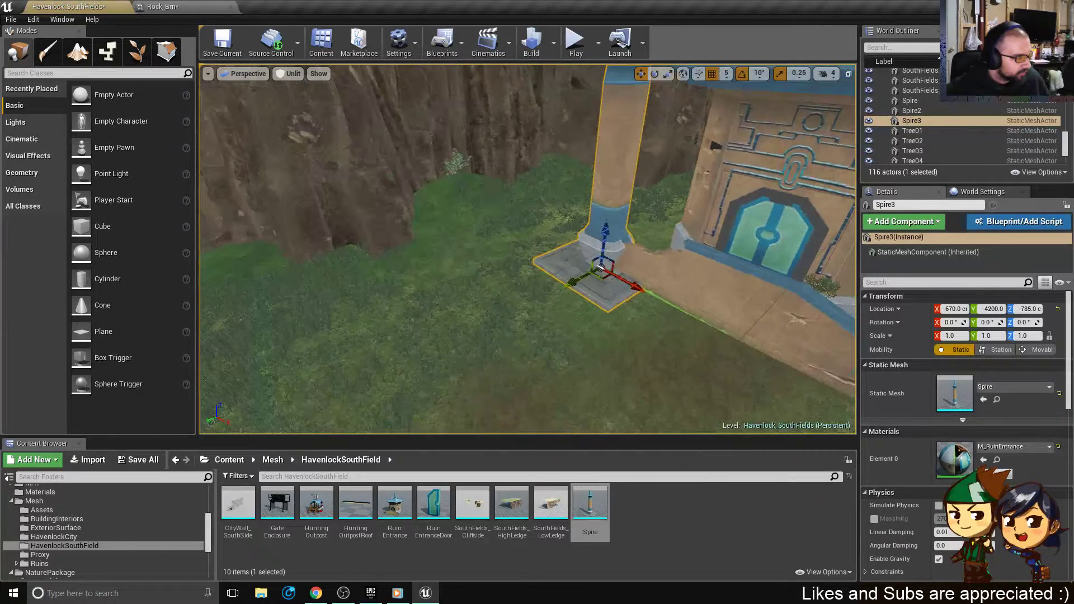
{"action": "left_click_drag", "start_coordinate": [603, 275], "coordinate": [393, 423]}
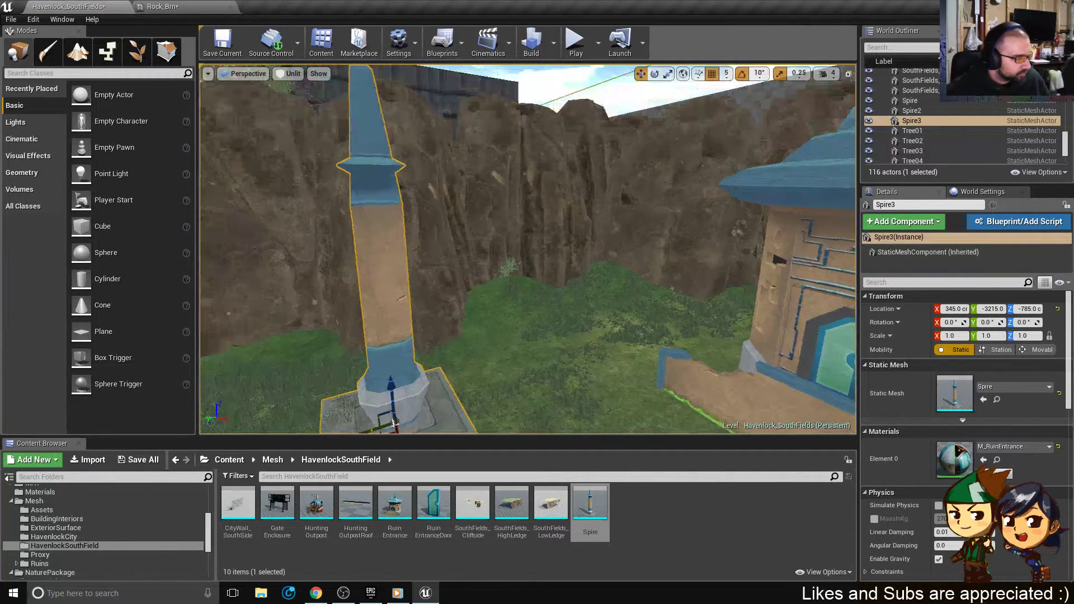
{"action": "right_click_drag", "start_coordinate": [394, 424], "coordinate": [432, 415]}
{"action": "right_click_drag", "start_coordinate": [511, 326], "coordinate": [511, 327]}
{"action": "left_click_drag", "start_coordinate": [501, 321], "coordinate": [523, 303]}
{"action": "right_click_drag", "start_coordinate": [572, 312], "coordinate": [573, 312]}
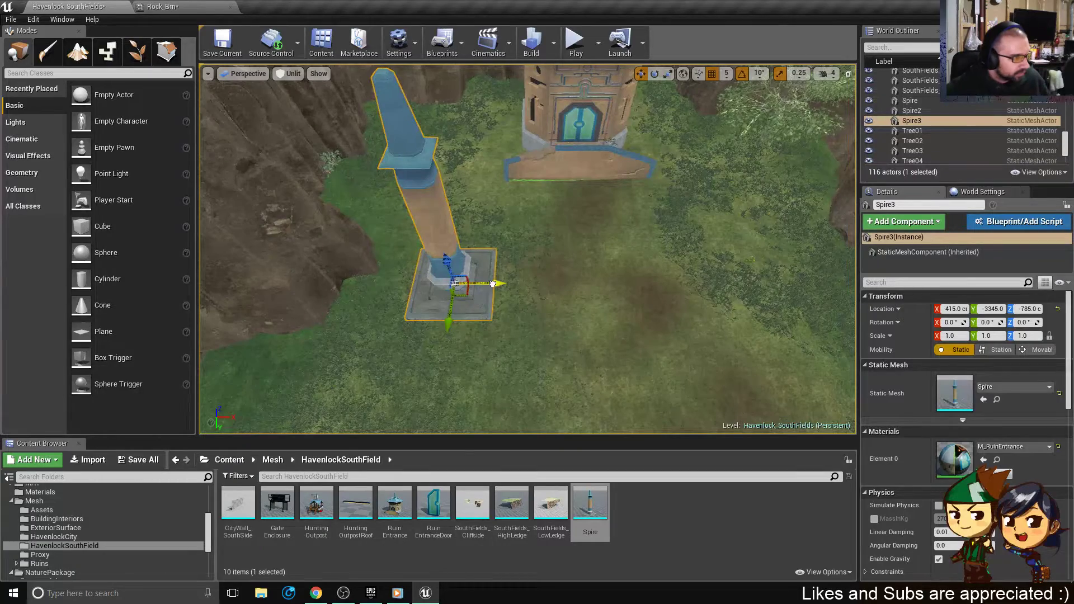
- Duplicate the spire straight across the path in front of the ruin entrance, at X 1960, Y -3345, Z -785
{"action": "left_click_drag", "start_coordinate": [493, 284], "coordinate": [769, 287], "text": "alt"}
{"action": "right_click_drag", "start_coordinate": [643, 327], "coordinate": [643, 326]}
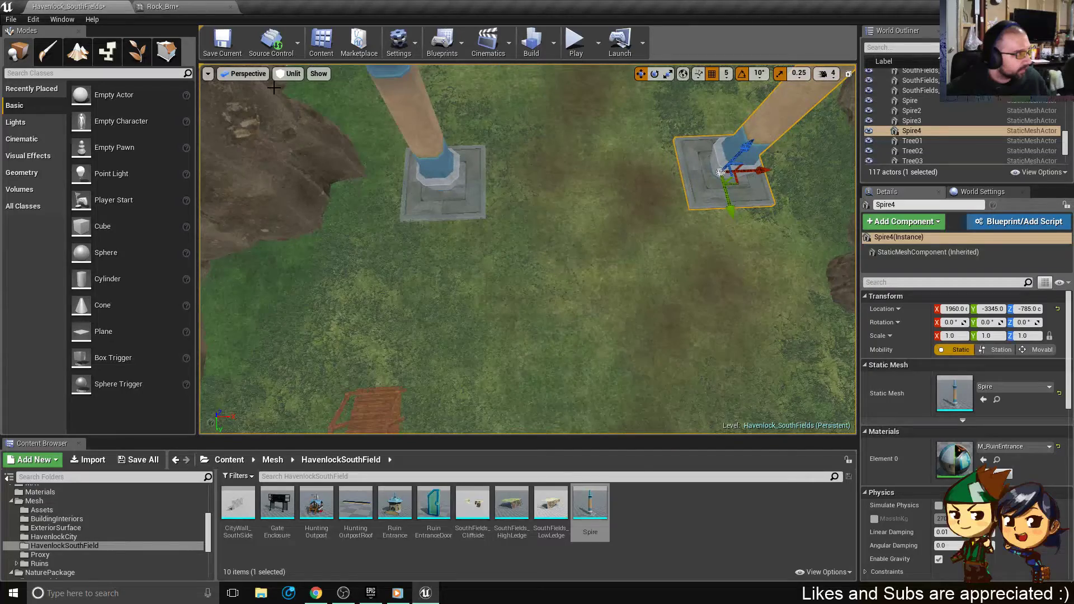
- In the top wireframe view, align the two spires symmetrically in front of the ruin entrance, at X 450 and X 1925, both at Y -3190
{"action": "key", "text": "alt+j"}
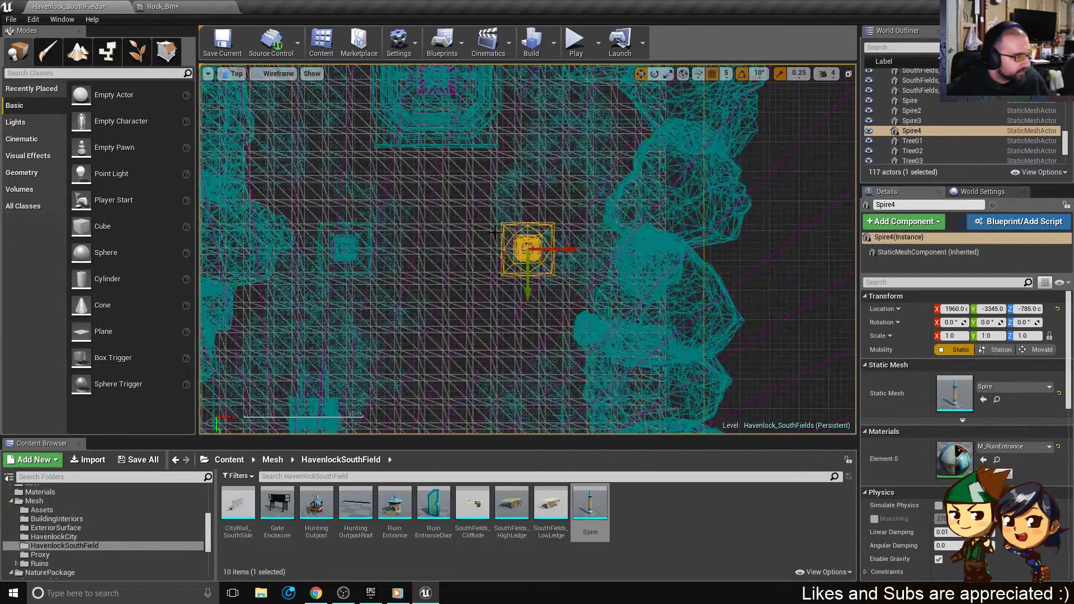
{"action": "scroll", "coordinate": [493, 230], "scroll_direction": "up", "scroll_amount": 2}
{"action": "right_click_drag", "start_coordinate": [398, 213], "coordinate": [508, 305]}
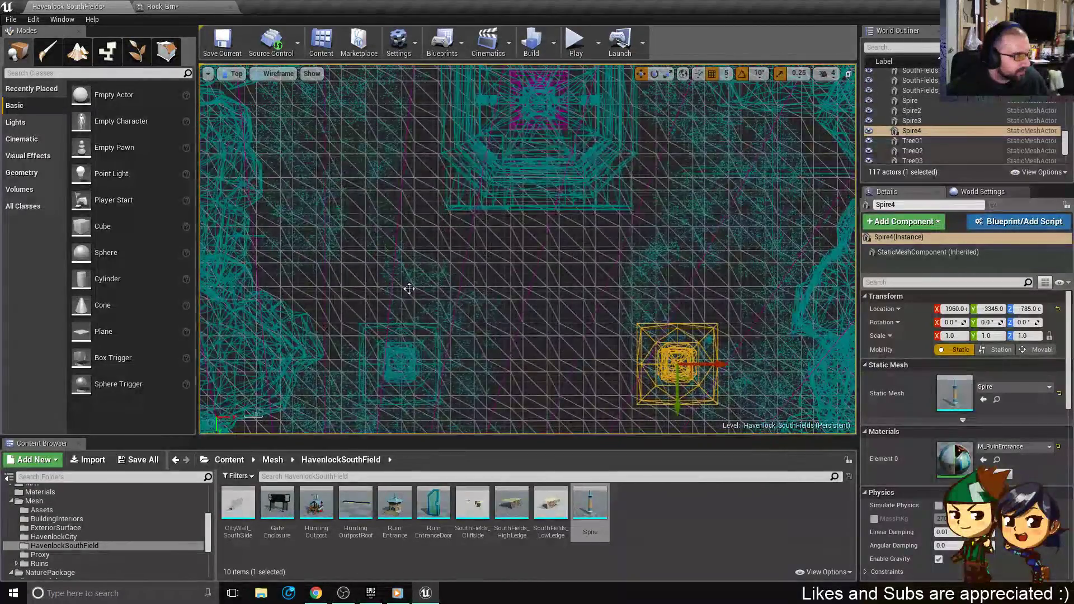
{"action": "right_click_drag", "start_coordinate": [484, 400], "coordinate": [485, 336]}
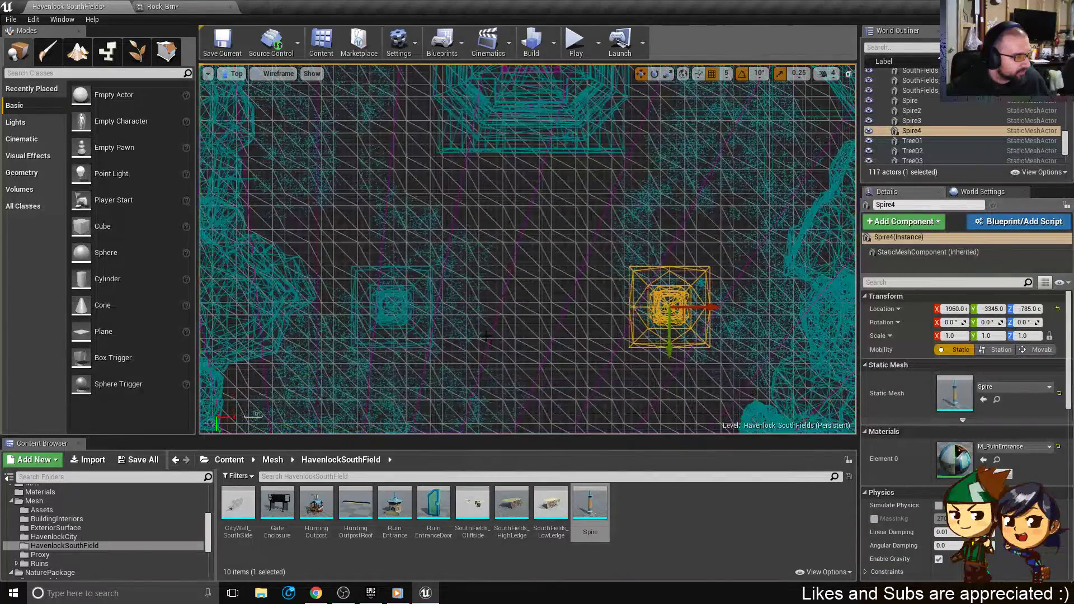
{"action": "left_click", "coordinate": [405, 310]}
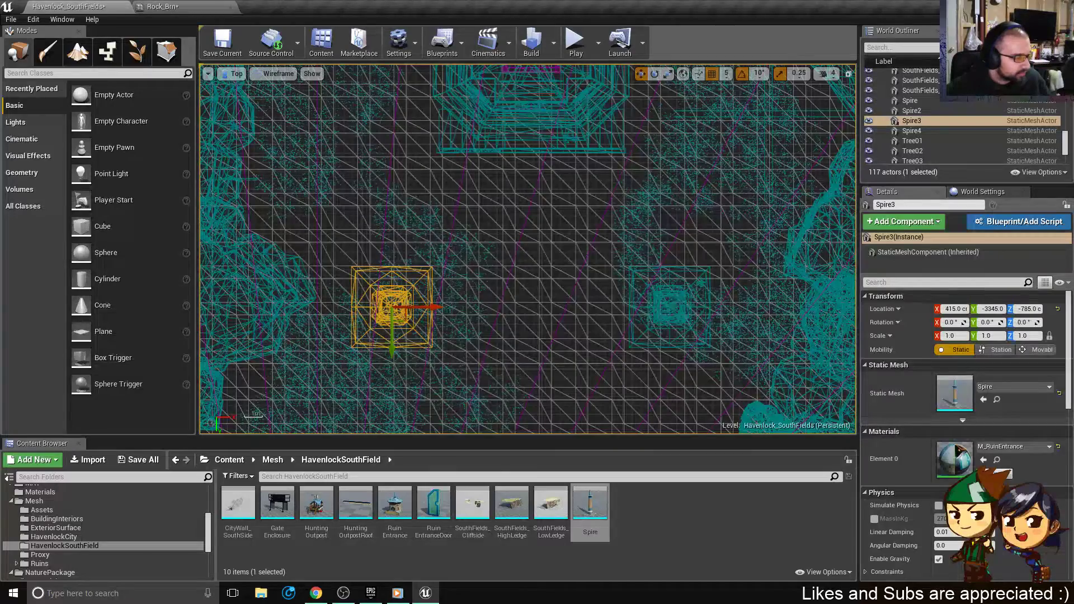
{"action": "left_click", "coordinate": [673, 307], "text": "ctrl"}
{"action": "left_click_drag", "start_coordinate": [668, 335], "coordinate": [703, 191]}
{"action": "left_click", "coordinate": [707, 192]}
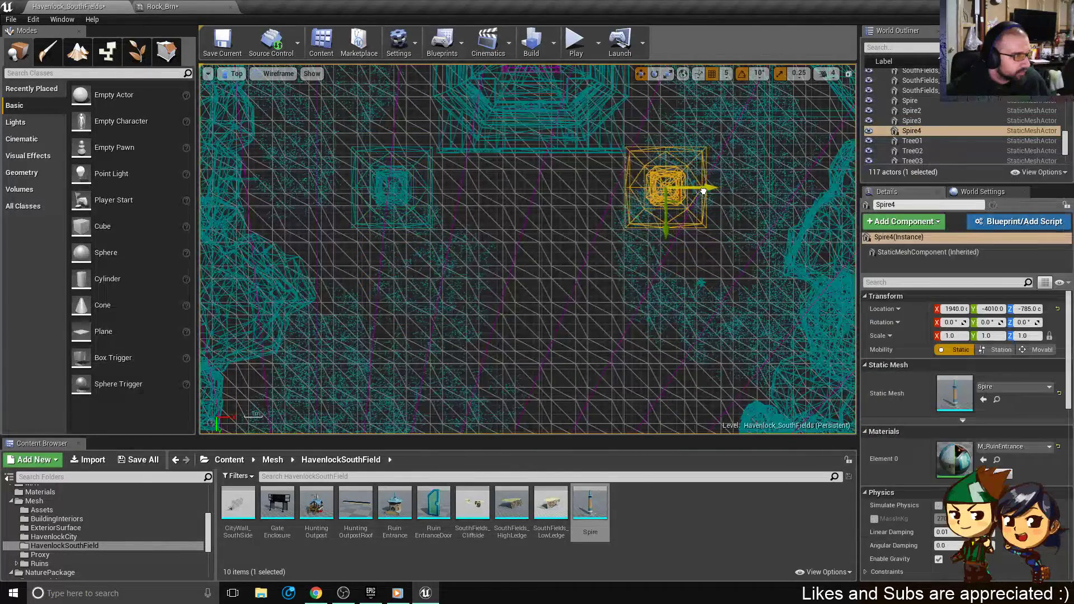
{"action": "left_click", "coordinate": [430, 210]}
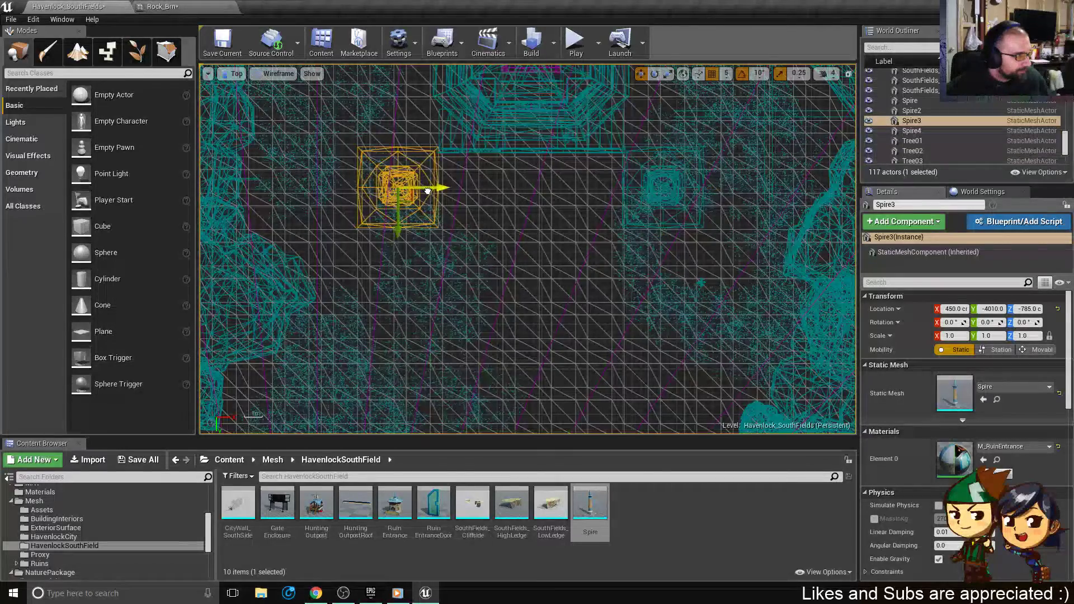
{"action": "left_click", "coordinate": [657, 184], "text": "ctrl"}
{"action": "left_click_drag", "start_coordinate": [665, 220], "coordinate": [666, 368]}
- Rotate the duplicated spire at X 1925 to 178° around the Z axis
{"action": "left_click", "coordinate": [670, 323]}
{"action": "key", "text": "e"}
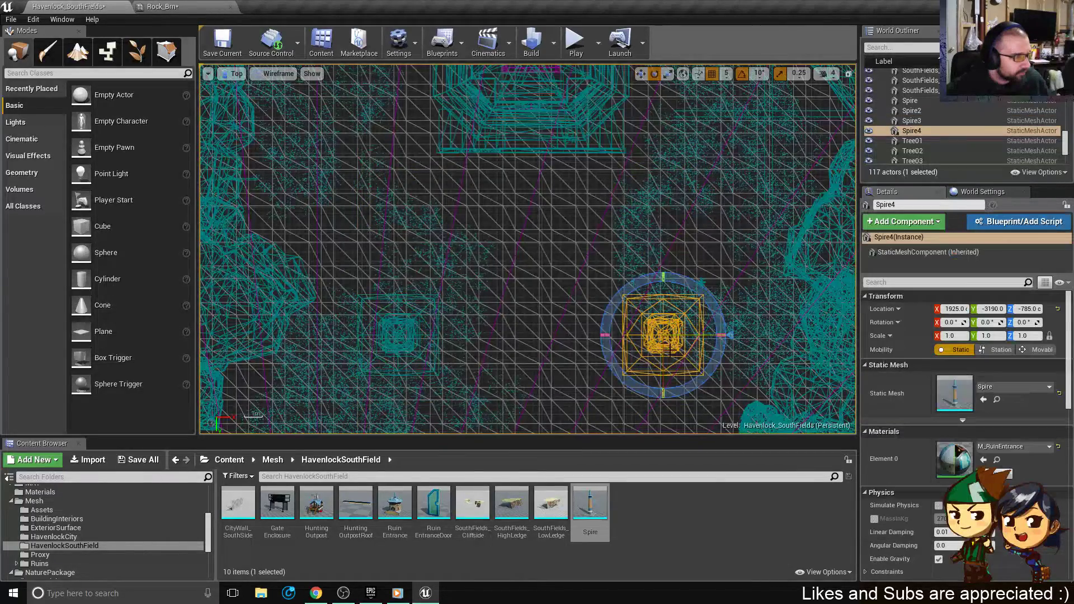
{"action": "left_click_drag", "start_coordinate": [722, 332], "coordinate": [579, 339]}
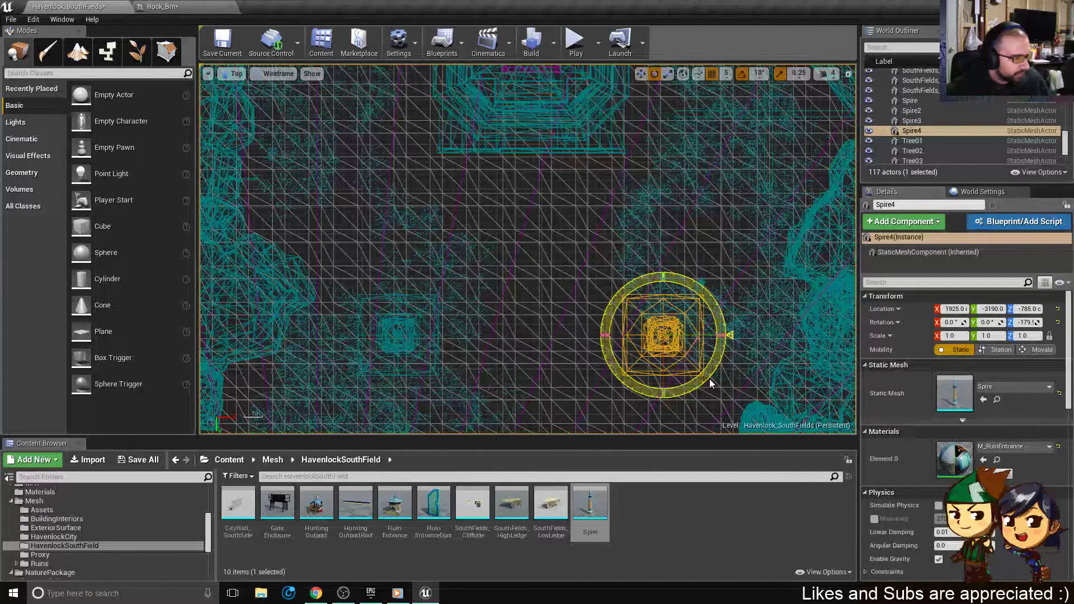
{"action": "left_click_drag", "start_coordinate": [709, 378], "coordinate": [699, 389]}
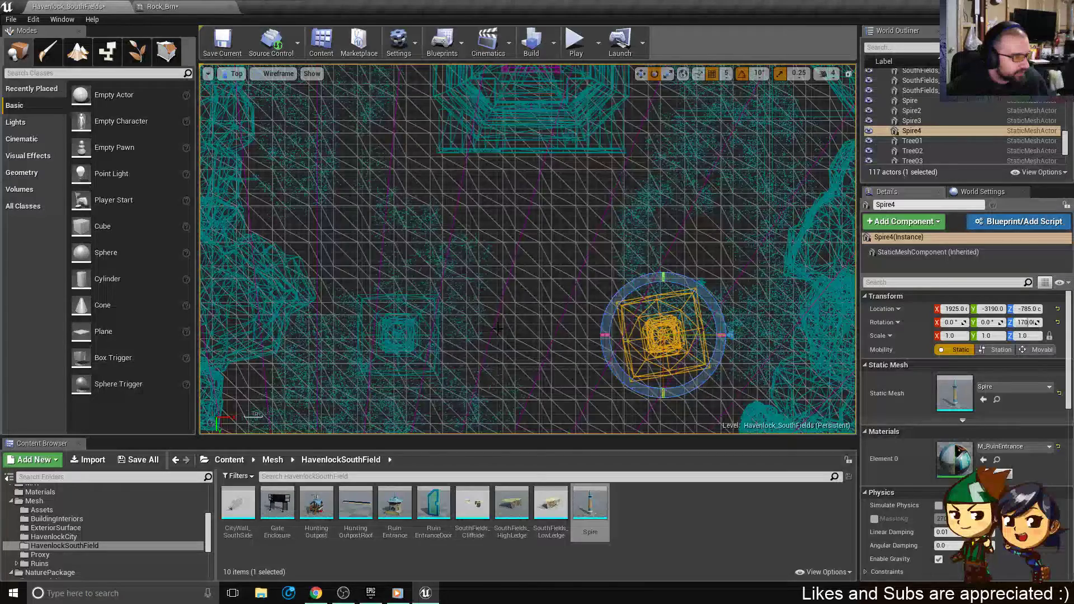
{"action": "key", "text": "alt+g"}
{"action": "right_click_drag", "start_coordinate": [573, 288], "coordinate": [573, 254]}
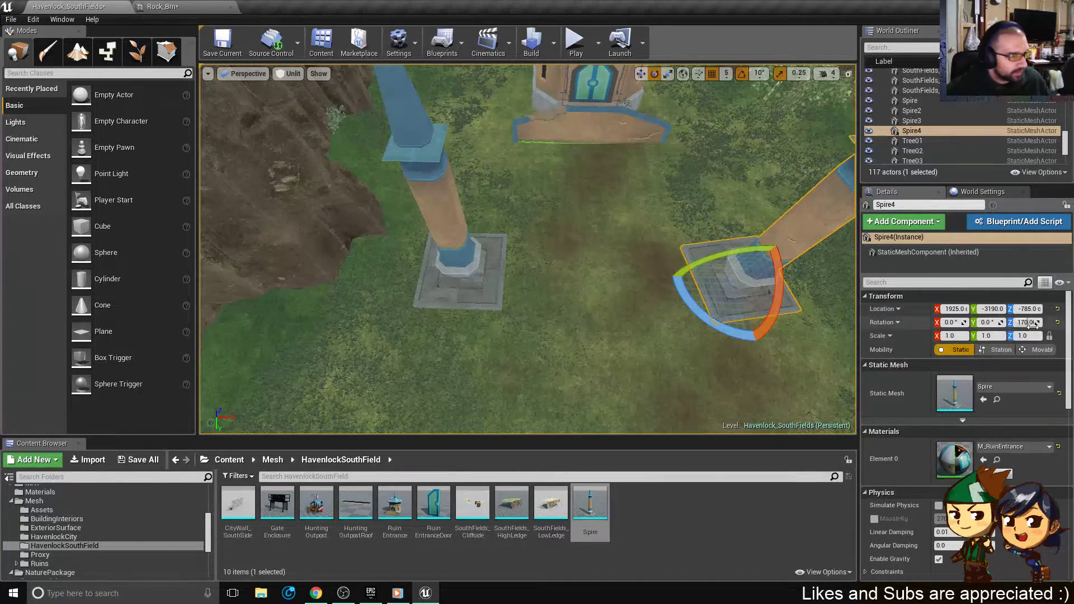
{"action": "left_click", "coordinate": [1028, 324]}
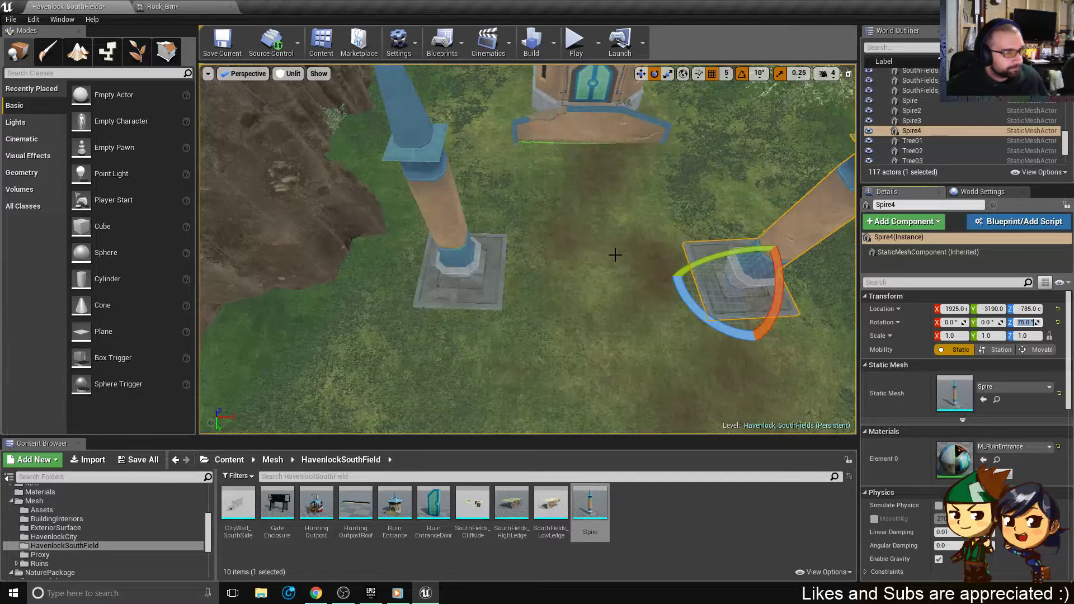
{"action": "right_click_drag", "start_coordinate": [615, 255], "coordinate": [640, 194]}
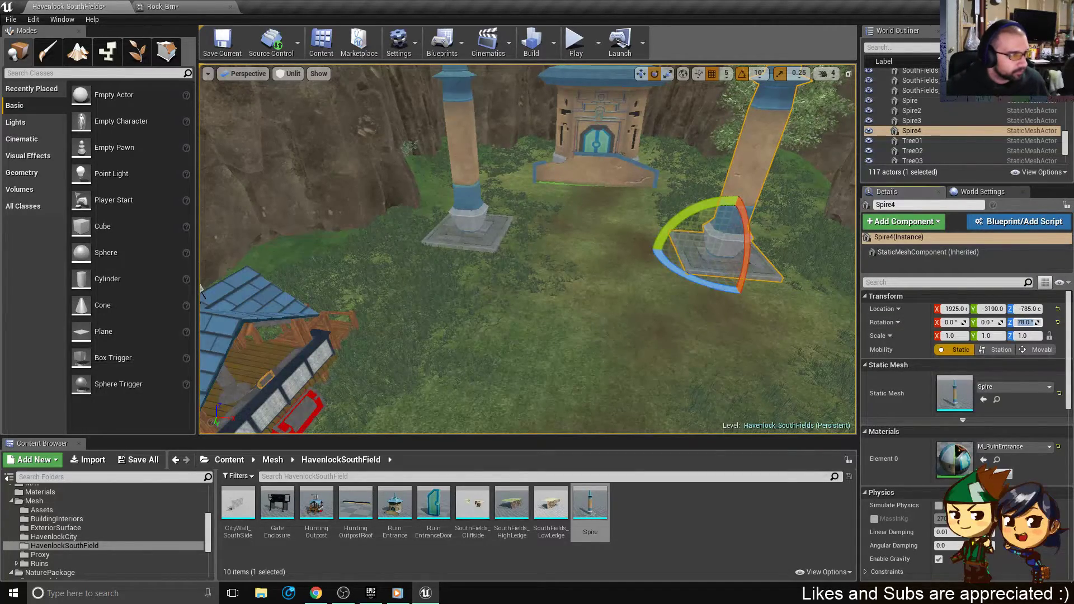
{"action": "right_click_drag", "start_coordinate": [565, 235], "coordinate": [512, 210]}
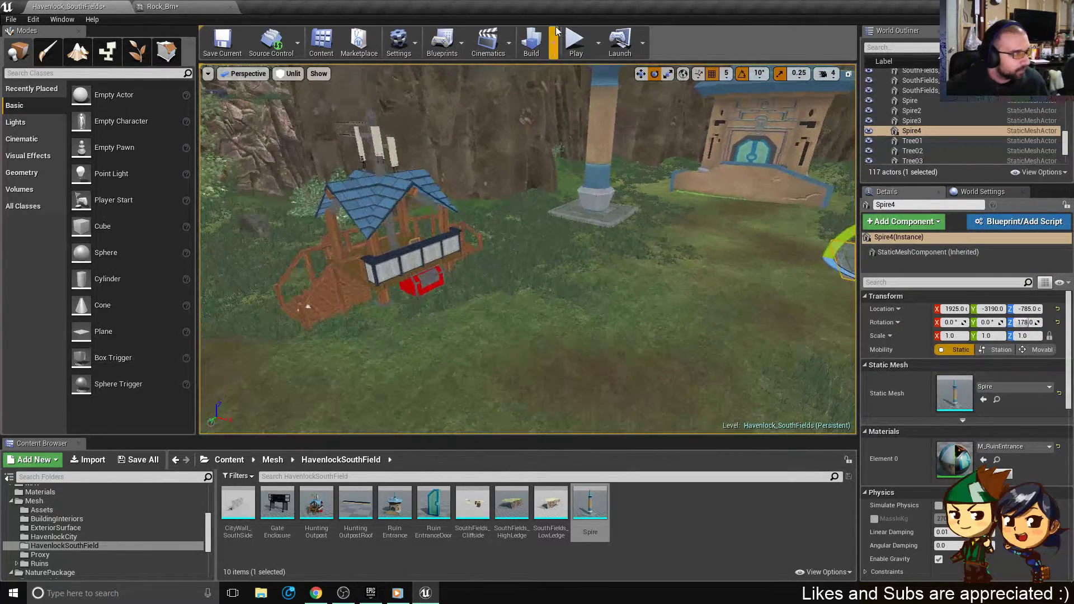
- Playtest the level and check the spires and ruin entrance in daylight, evening and morning lighting
{"action": "left_click", "coordinate": [578, 51]}
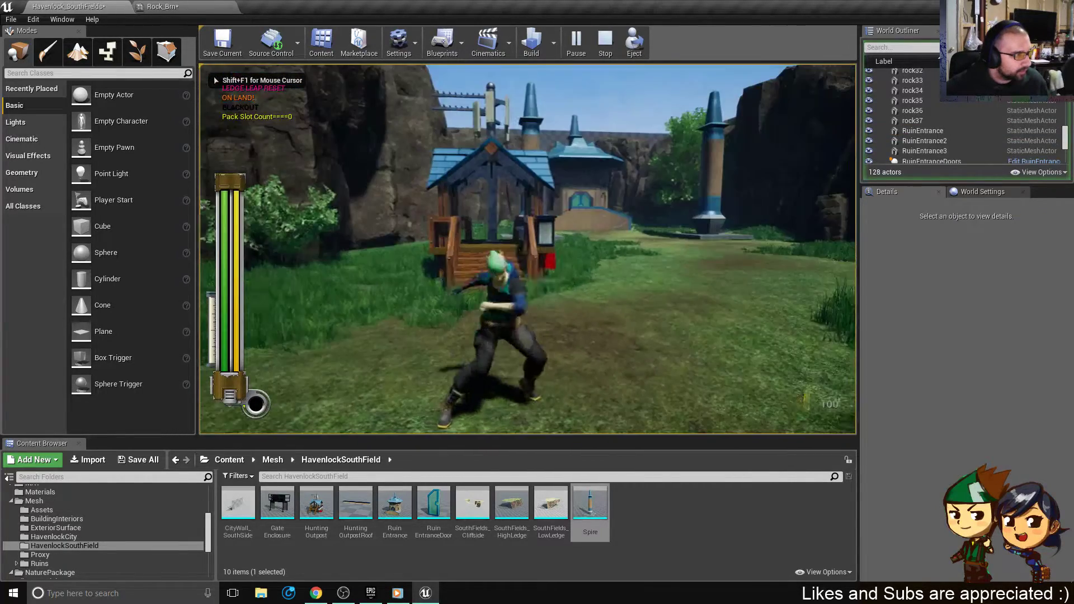
{"action": "key", "text": "w"}
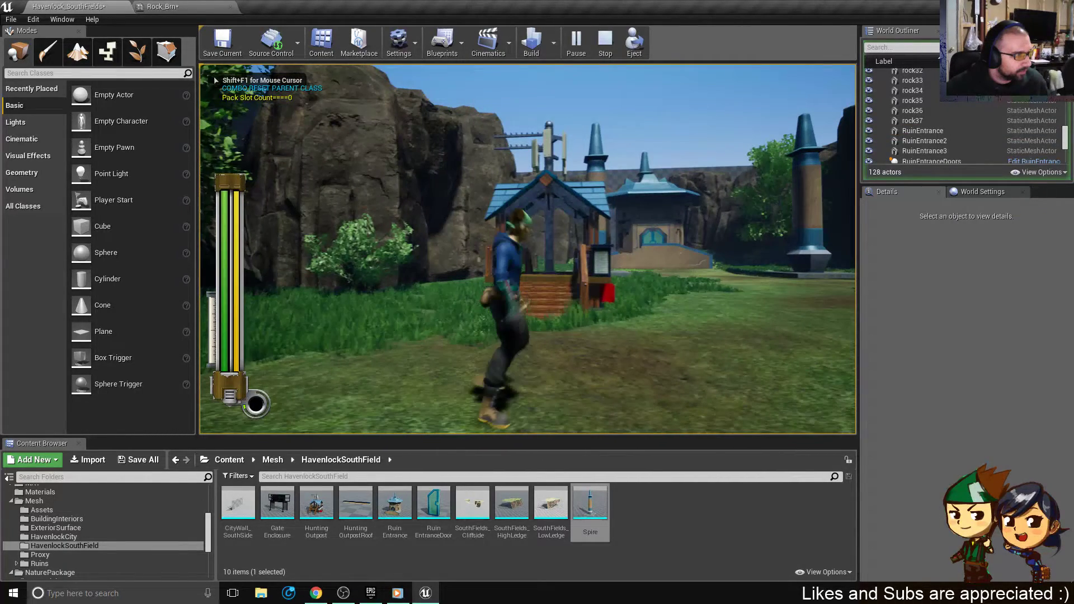
{"action": "key", "text": "d"}
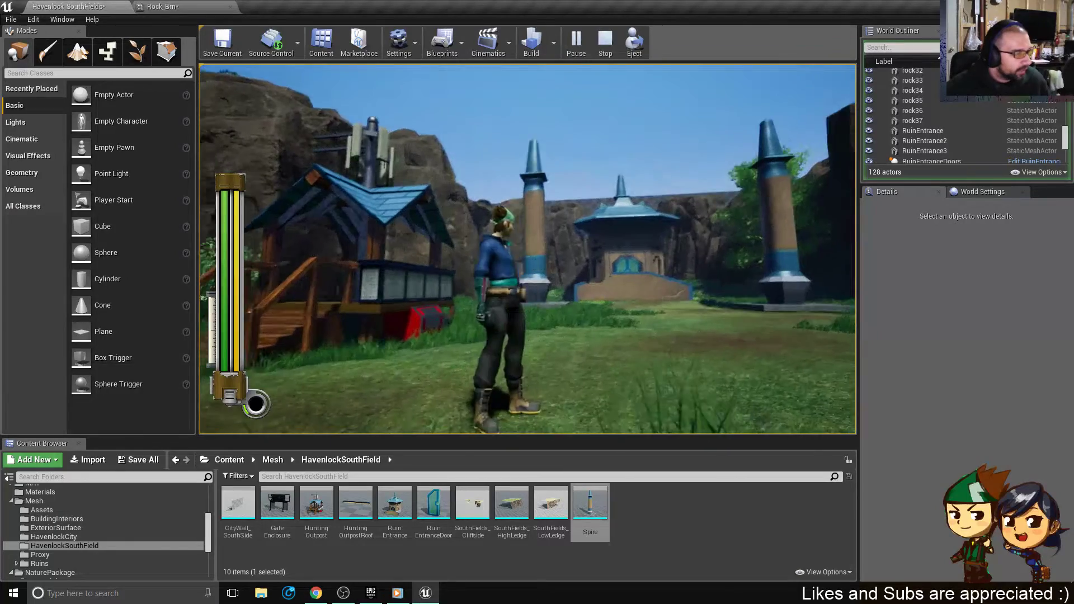
{"action": "key", "text": "s"}
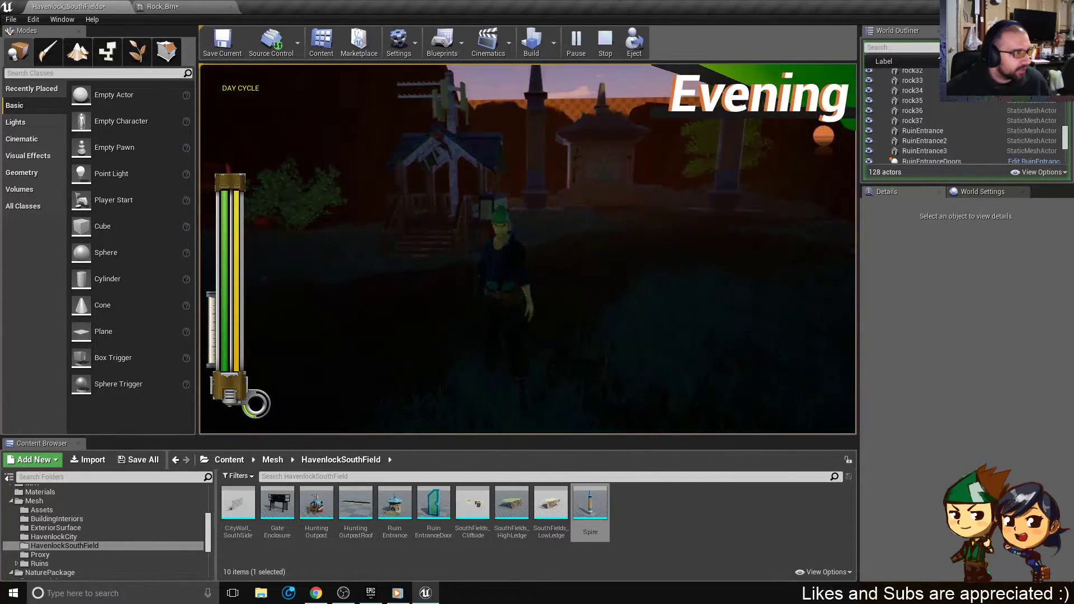
{"action": "key", "text": "w"}
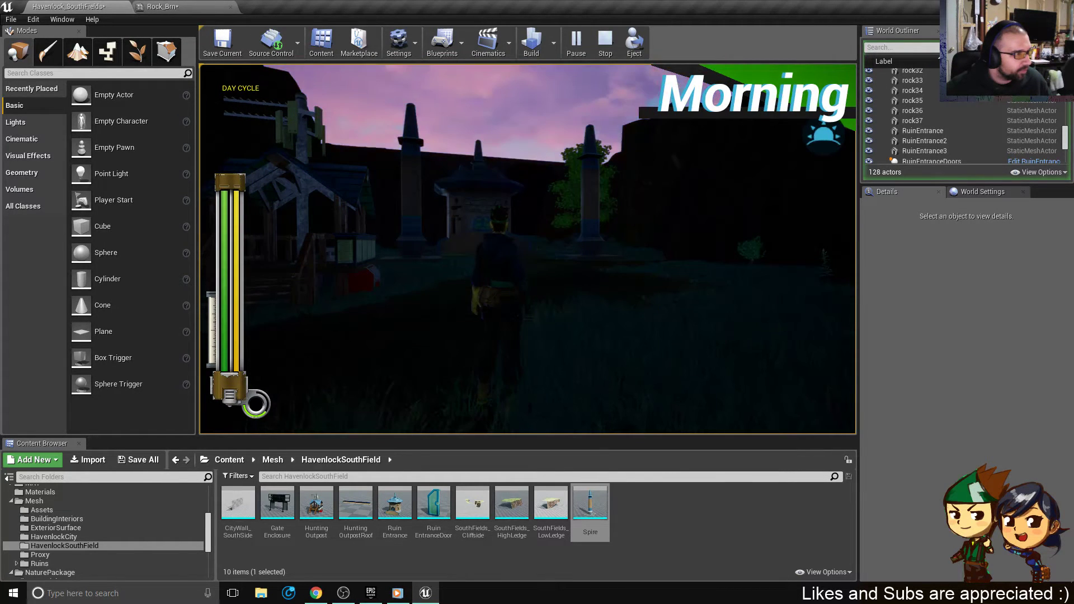
{"action": "key", "text": "w"}
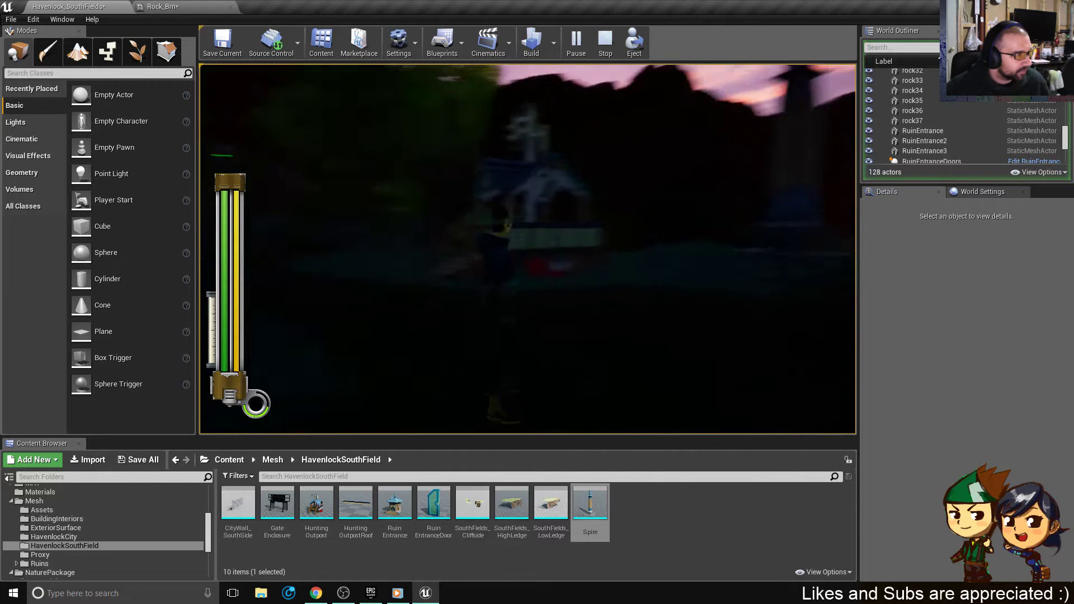
{"action": "key", "text": "w"}
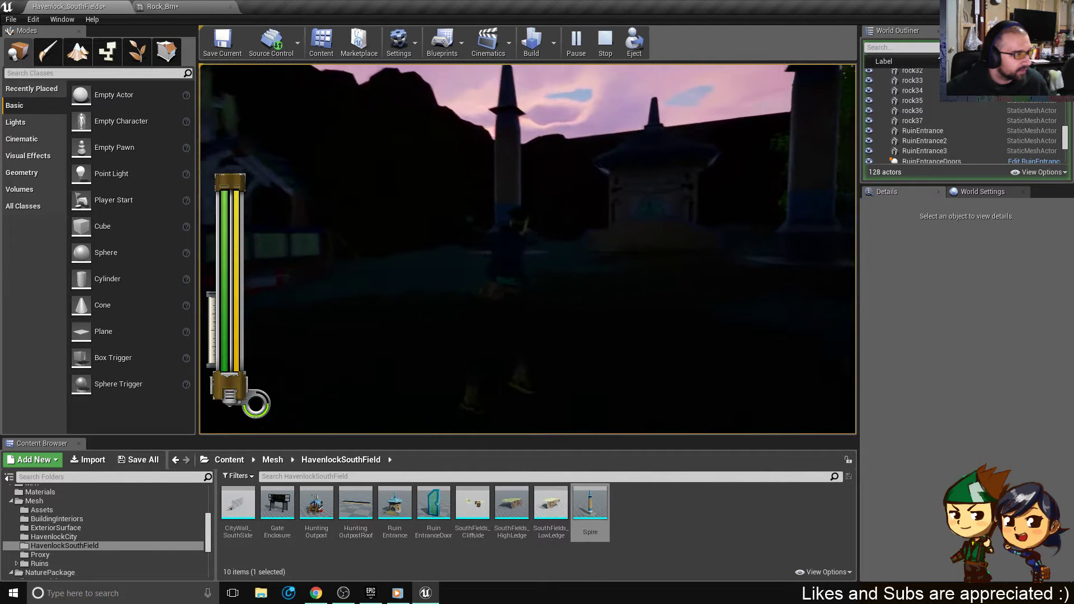
{"action": "key", "text": "a"}
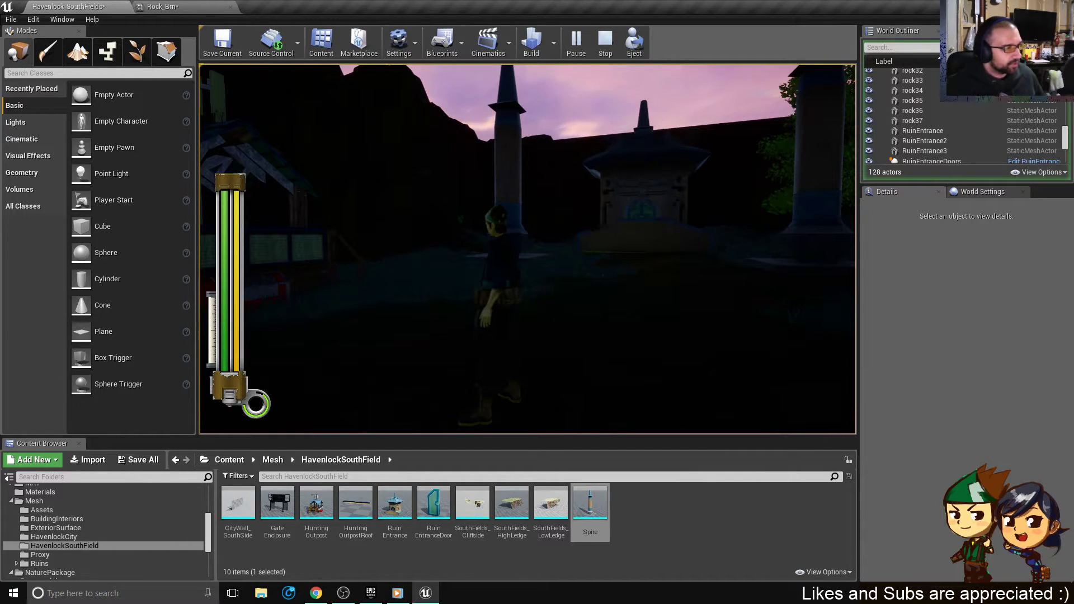
{"action": "key", "text": "Escape"}
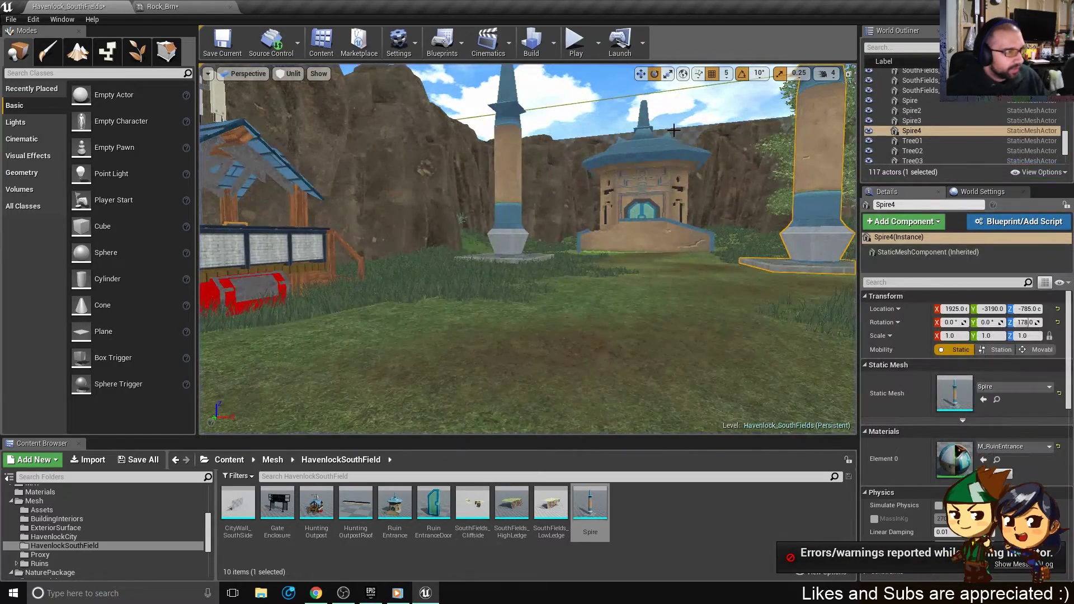
- Hide Box Brush8 behind the ruin entrance and playtest the level to check the skyline without it
{"action": "left_click", "coordinate": [673, 131]}
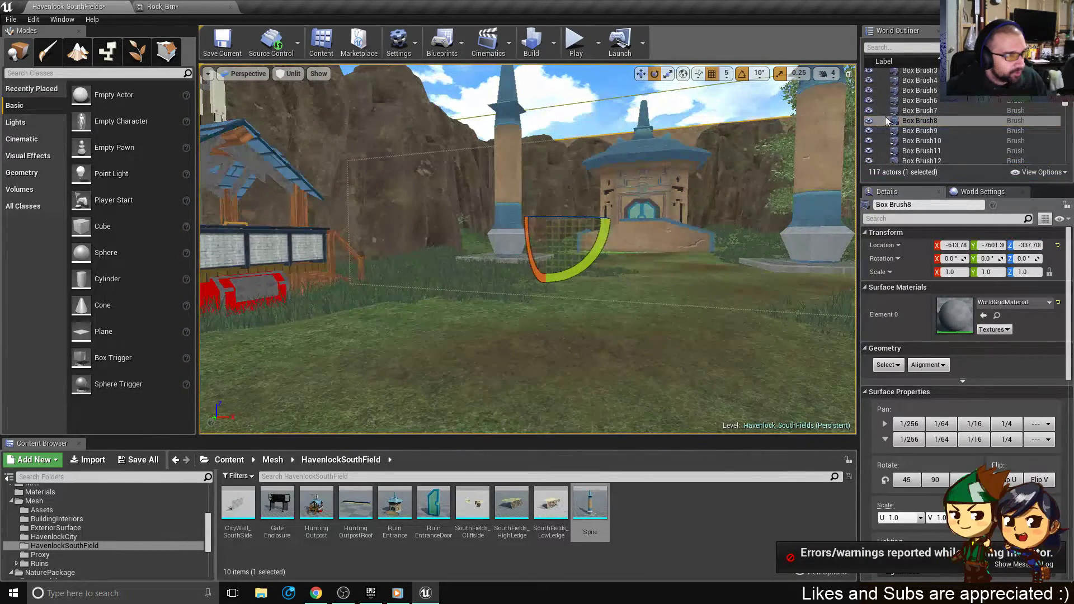
{"action": "left_click", "coordinate": [576, 42]}
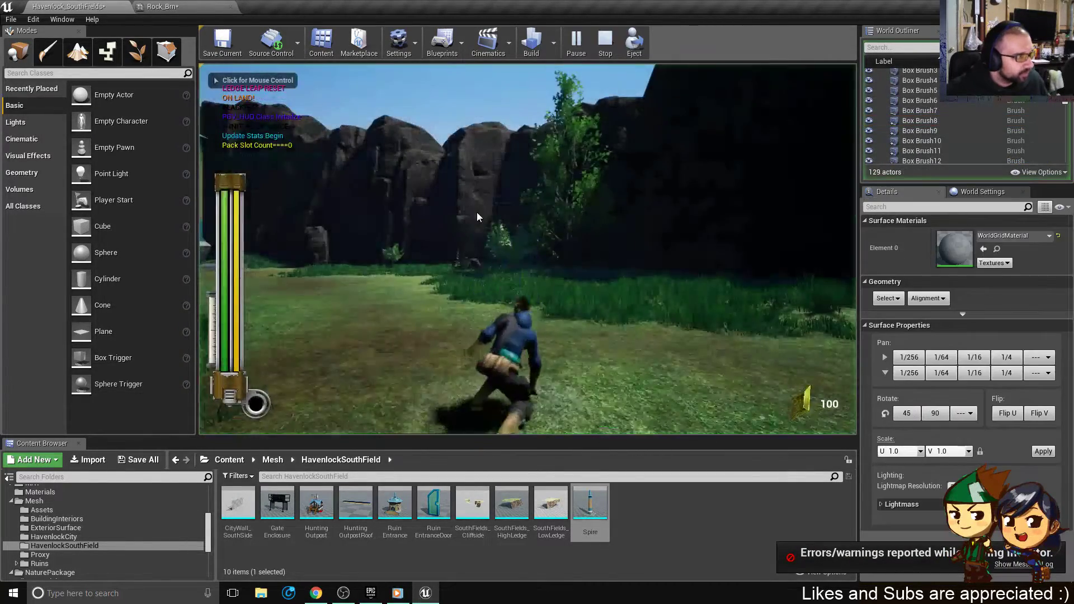
{"action": "left_click", "coordinate": [518, 241]}
{"action": "key", "text": "w"}
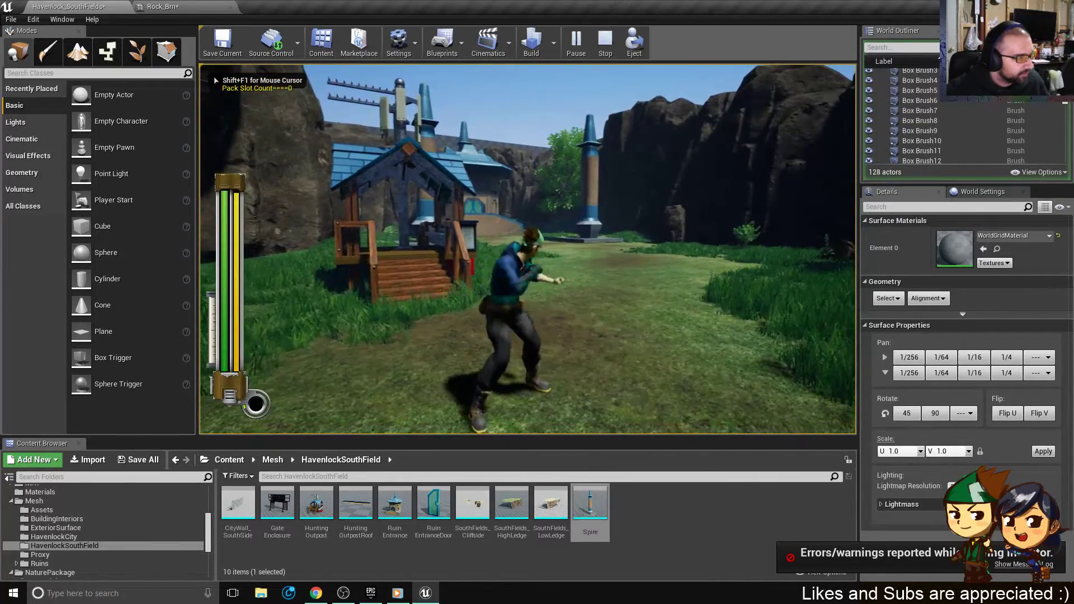
{"action": "key", "text": "w"}
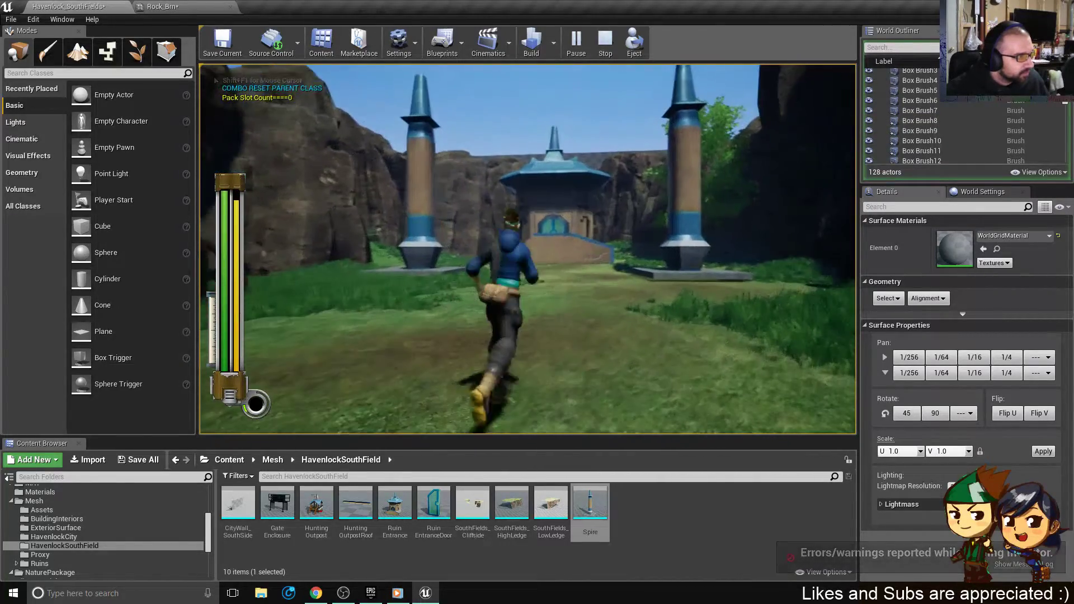
{"action": "key", "text": "Escape"}
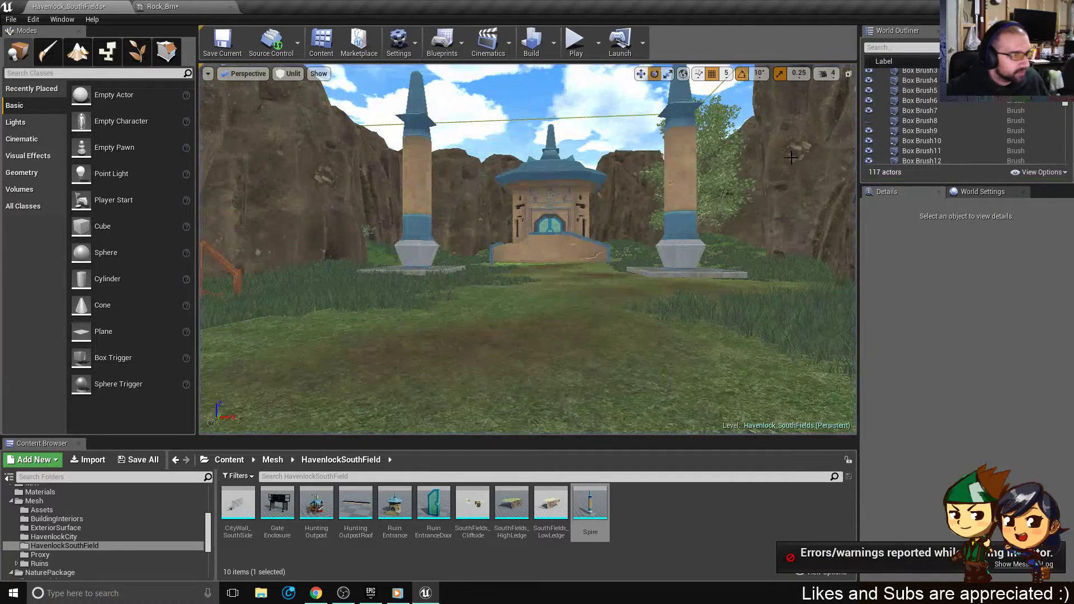
- Make Box Brush8 visible again and delete it from the level
{"action": "left_click", "coordinate": [869, 122]}
{"action": "left_click", "coordinate": [868, 131]}
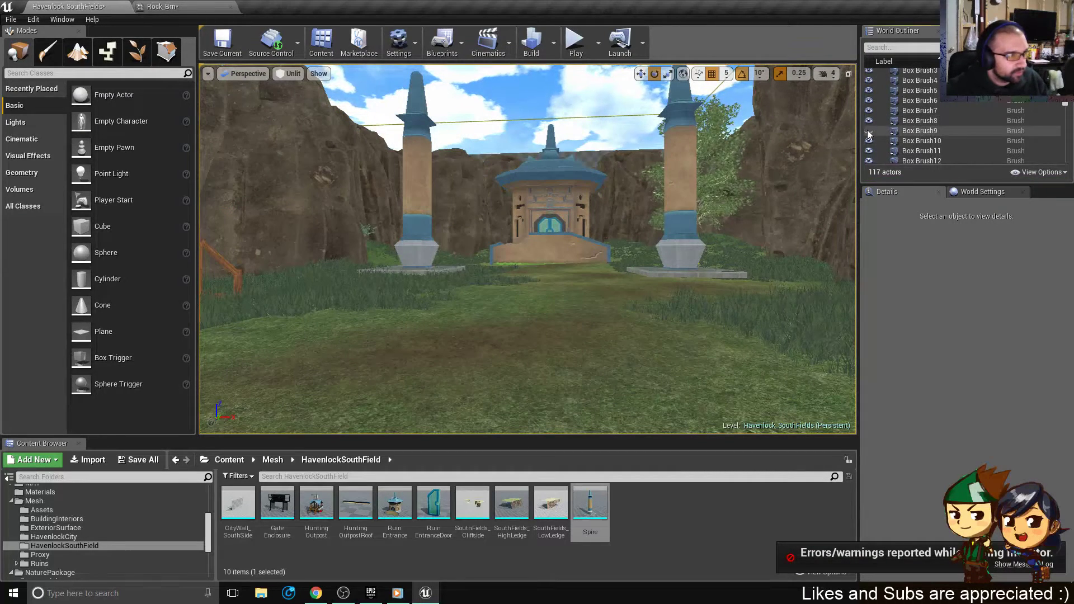
{"action": "left_click", "coordinate": [917, 121]}
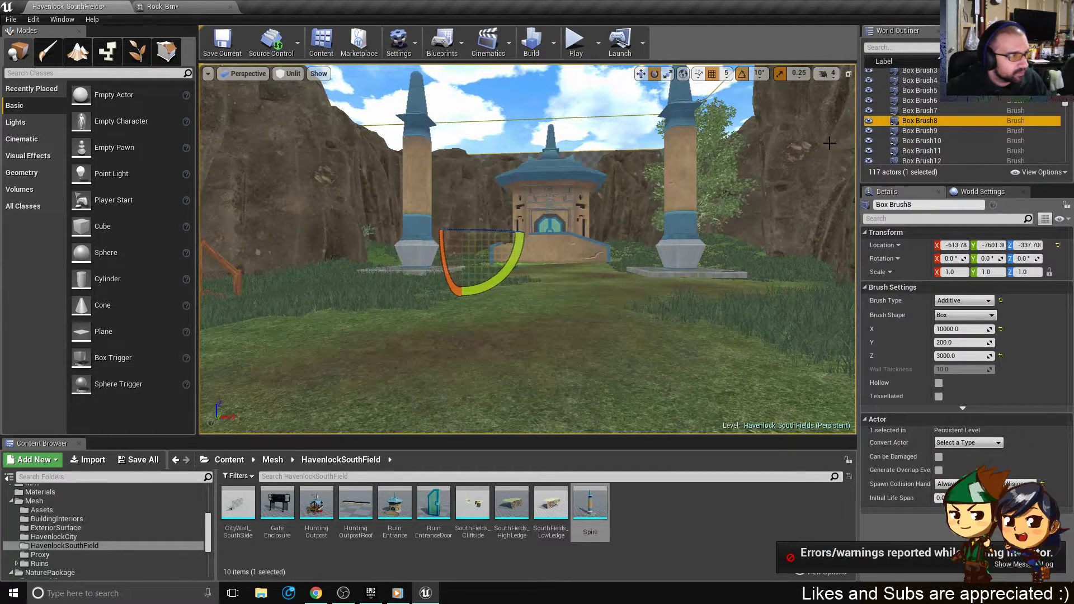
{"action": "key", "text": "Delete"}
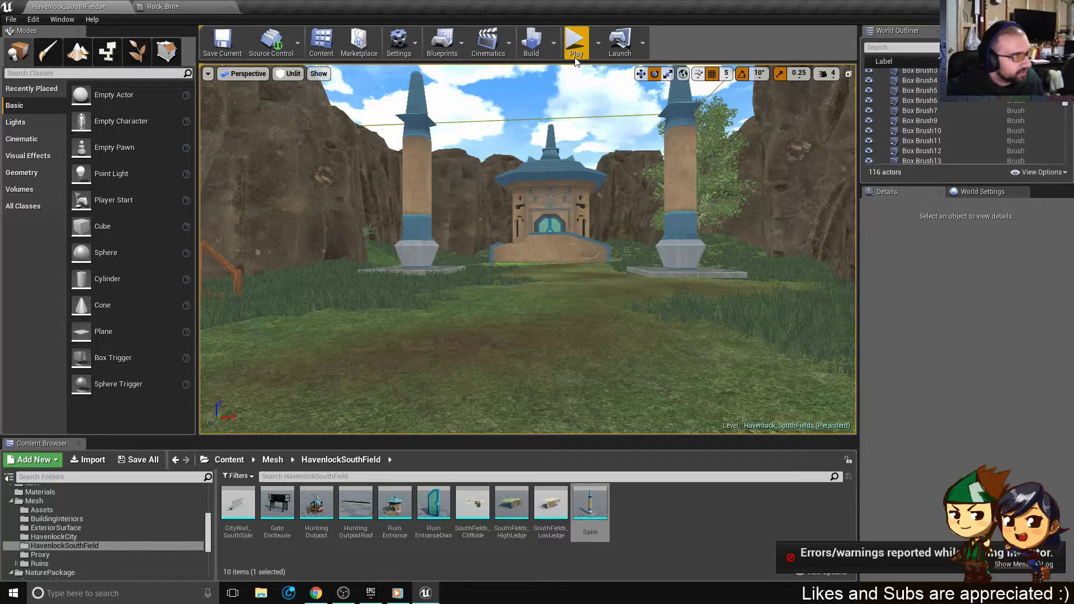
- Playtest the level in morning lighting and inspect the skyline around the spires and the ruin entrance
{"action": "left_click", "coordinate": [577, 45]}
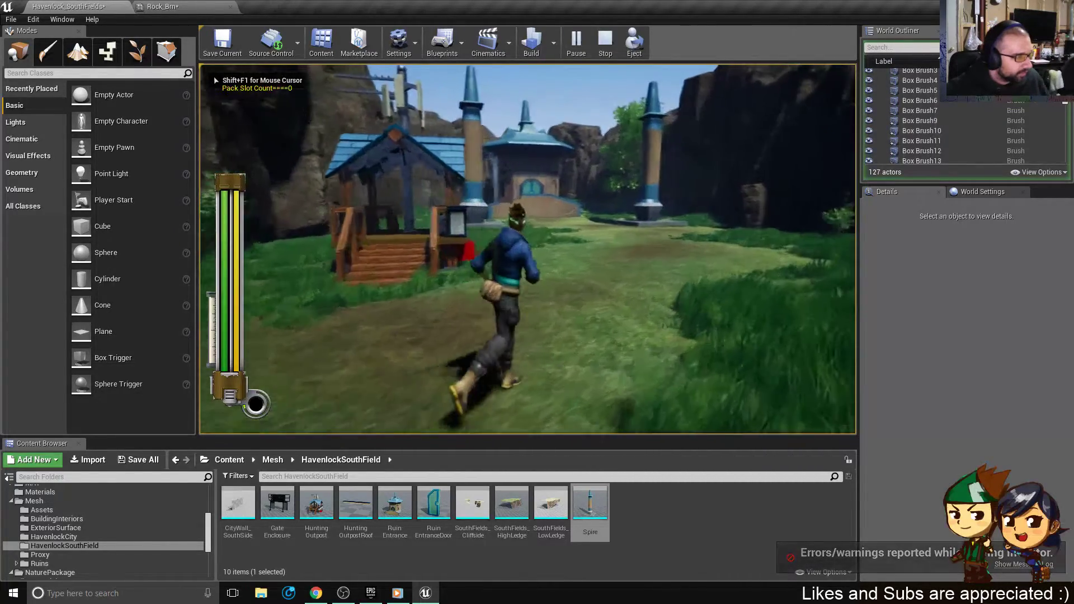
{"action": "key", "text": "d"}
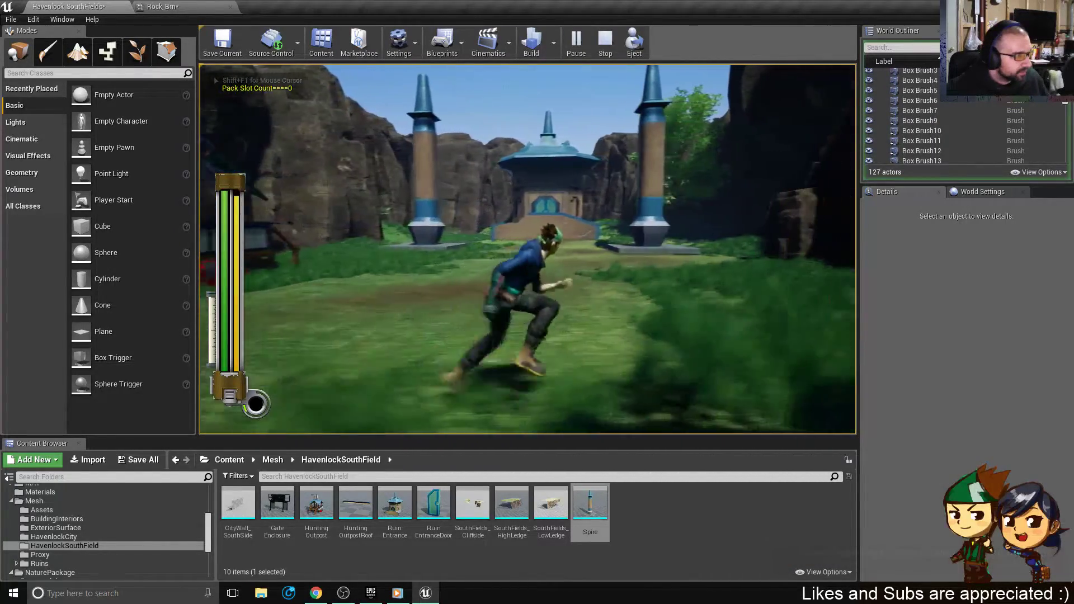
{"action": "key", "text": "w"}
{"action": "key", "text": "t"}
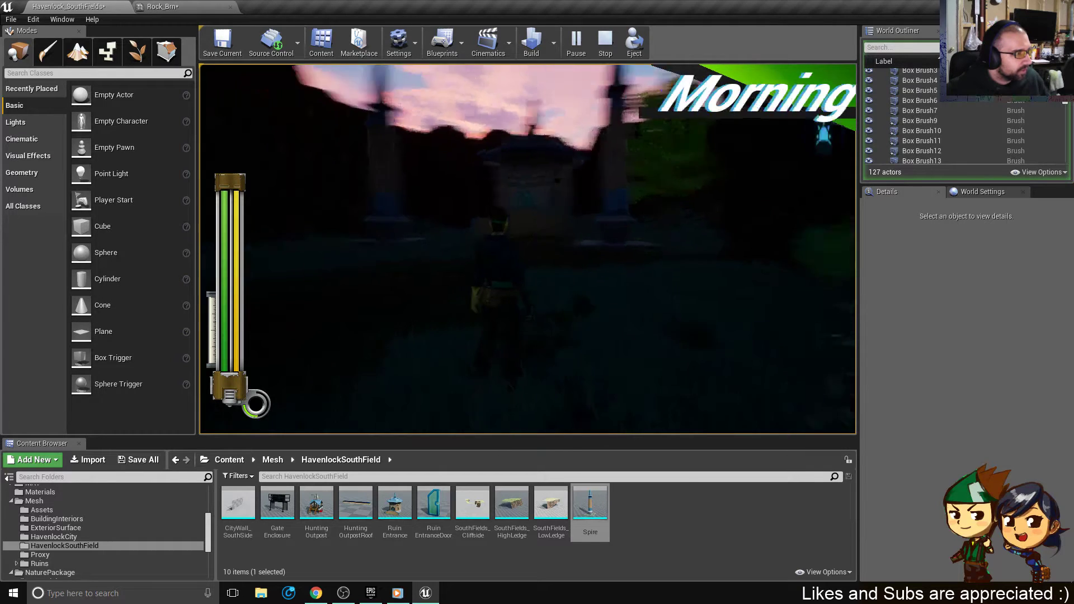
{"action": "key", "text": "w"}
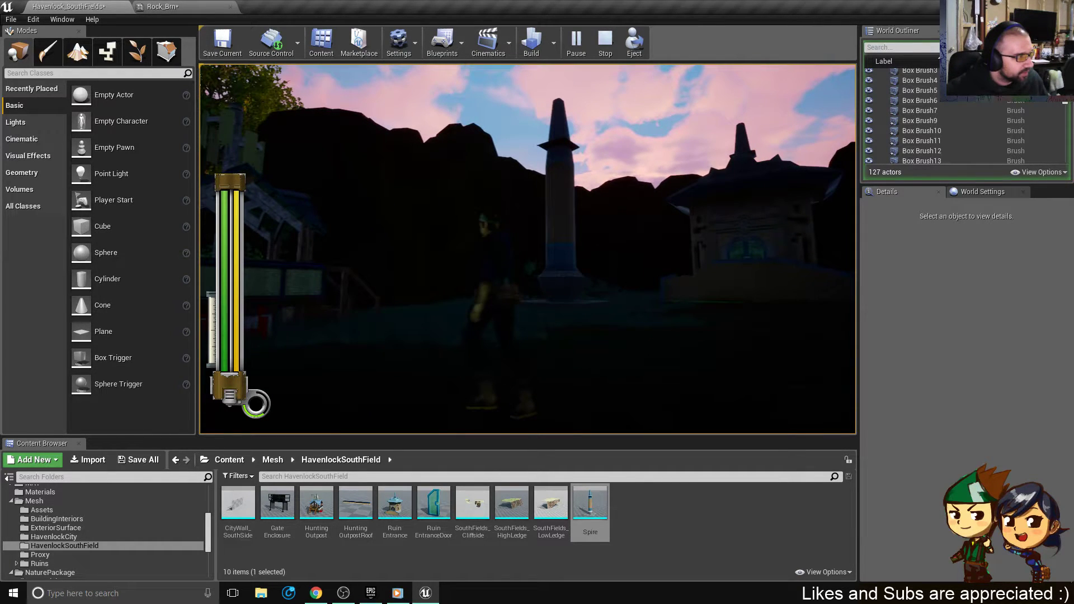
{"action": "key", "text": "a"}
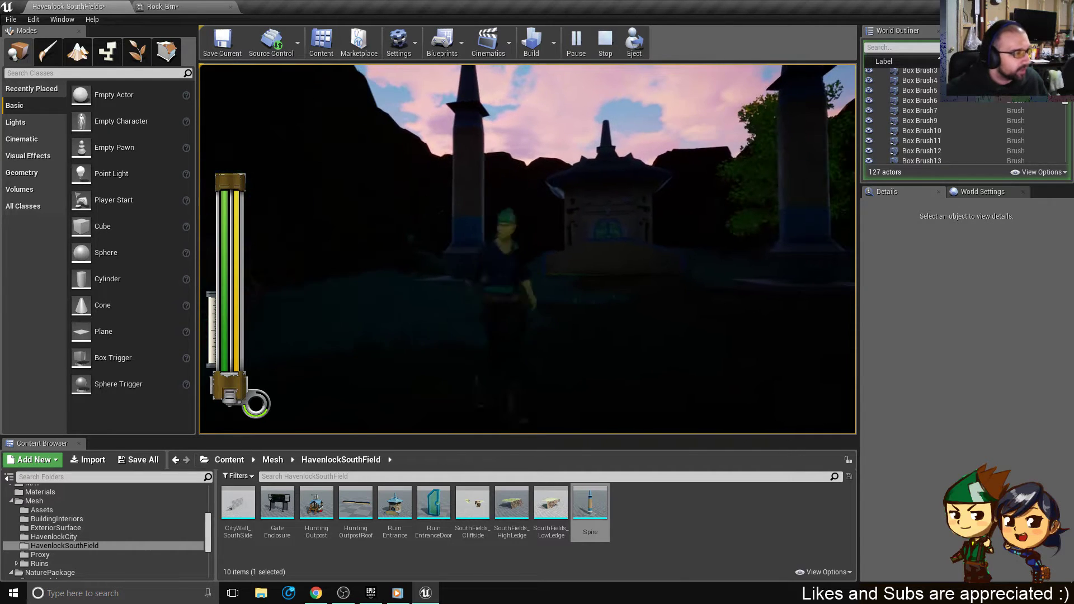
{"action": "key", "text": "w"}
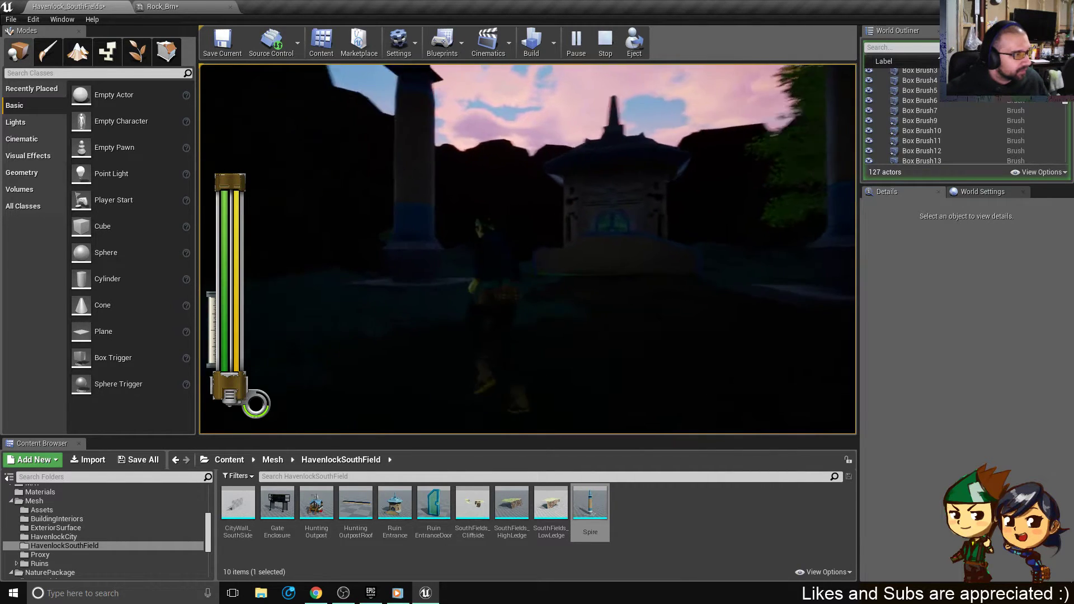
{"action": "key", "text": "w"}
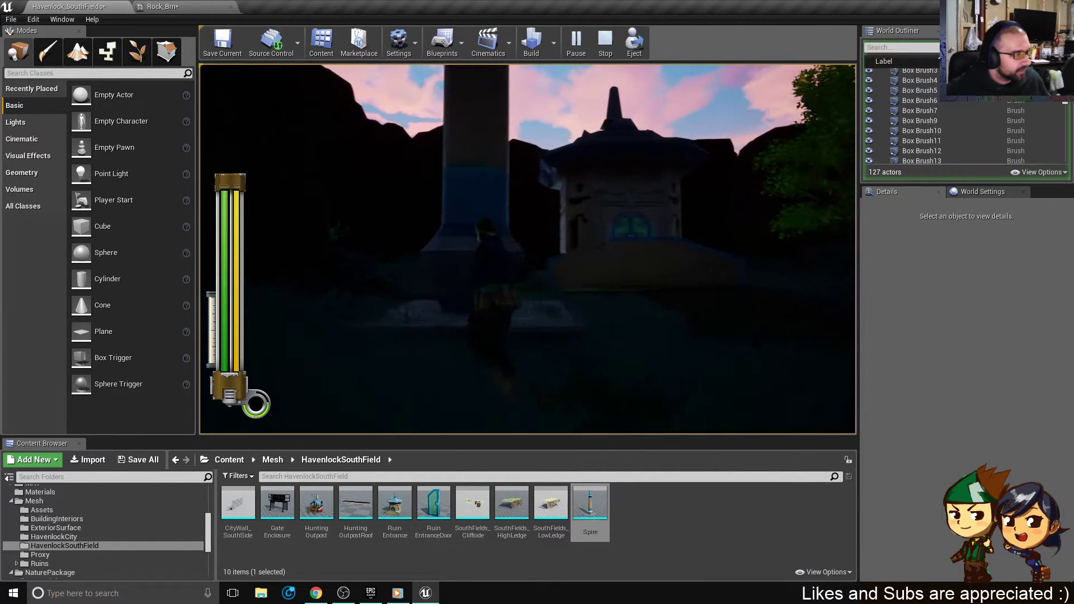
{"action": "key", "text": "w"}
{"action": "key", "text": "a"}
{"action": "key", "text": "w"}
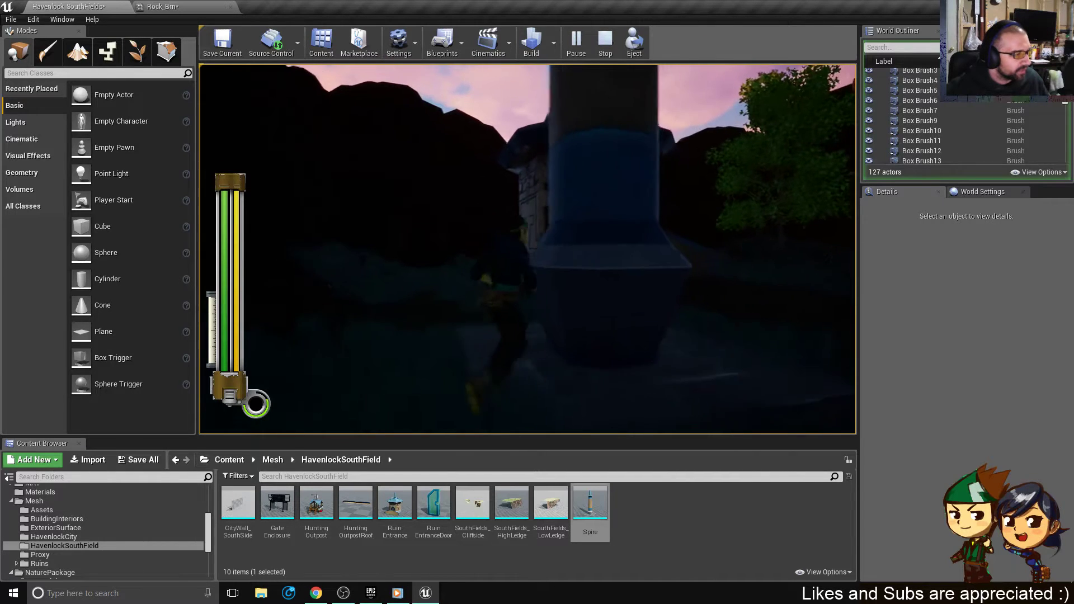
{"action": "key", "text": "w"}
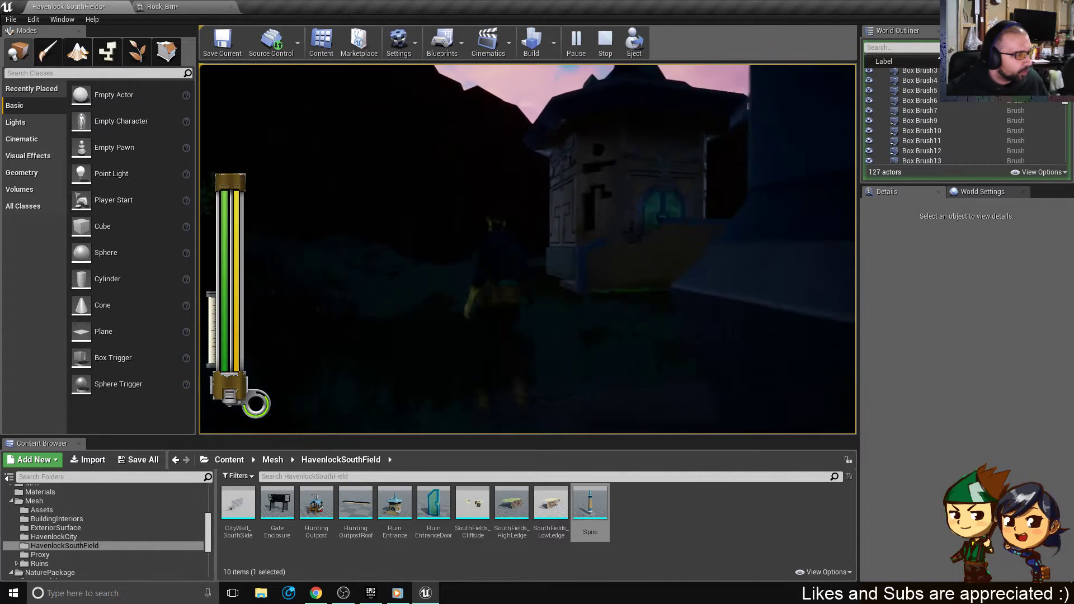
{"action": "key", "text": "w"}
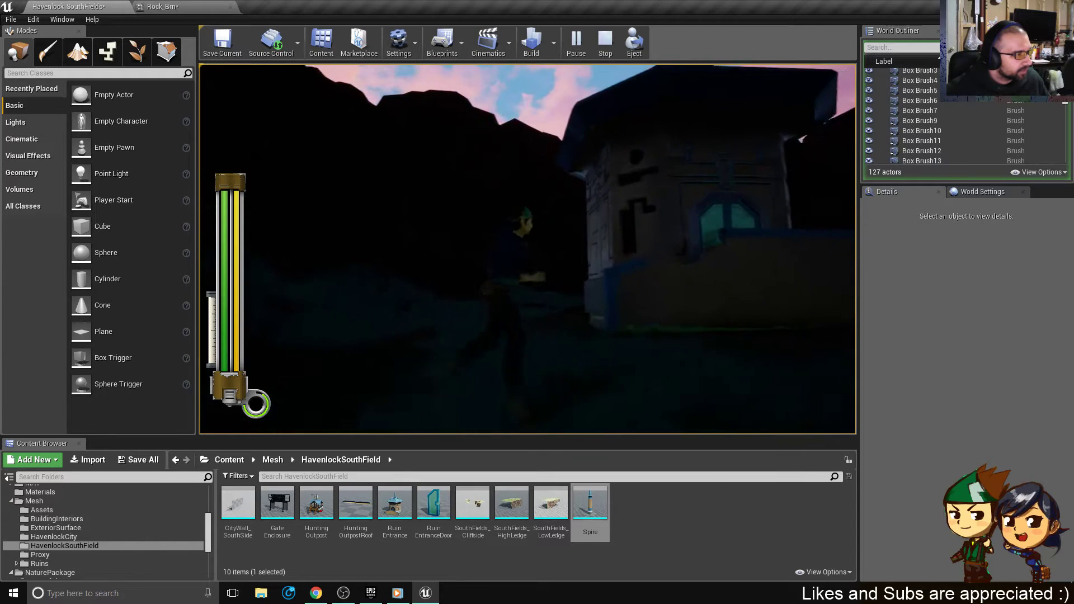
{"action": "key", "text": "w"}
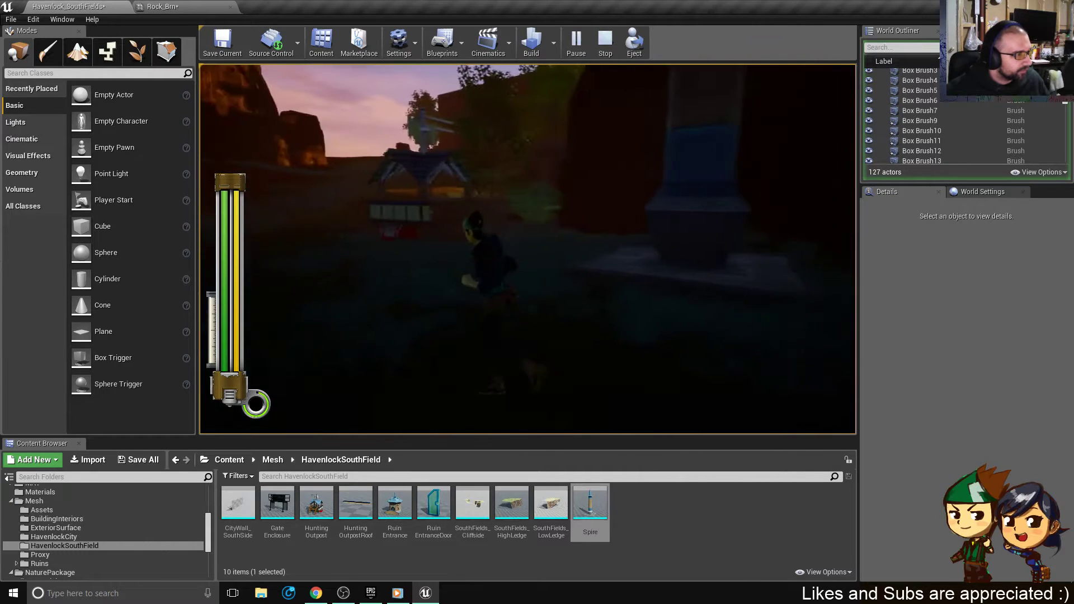
- Run out toward the open fields, examine the surrounding cliffs in morning and daylight lighting, and end the playtest
{"action": "key", "text": "w"}
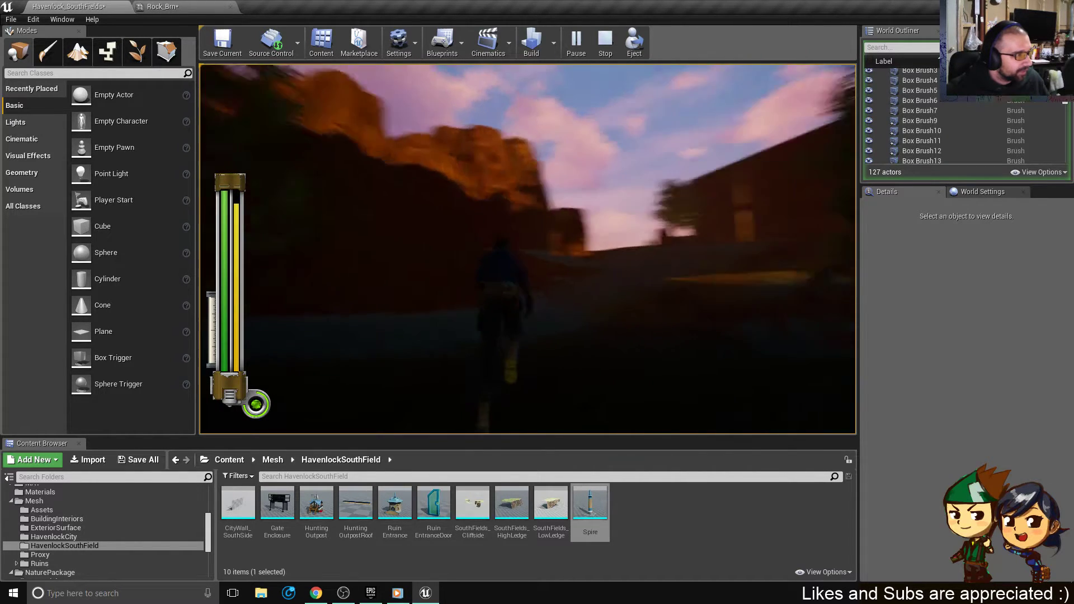
{"action": "key", "text": "w"}
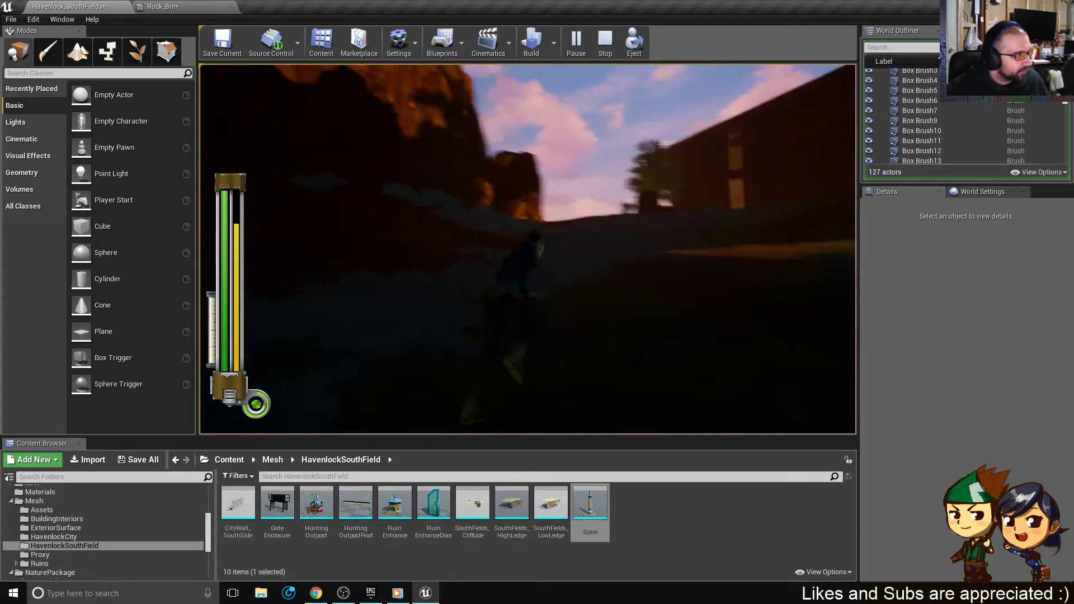
{"action": "key", "text": "w"}
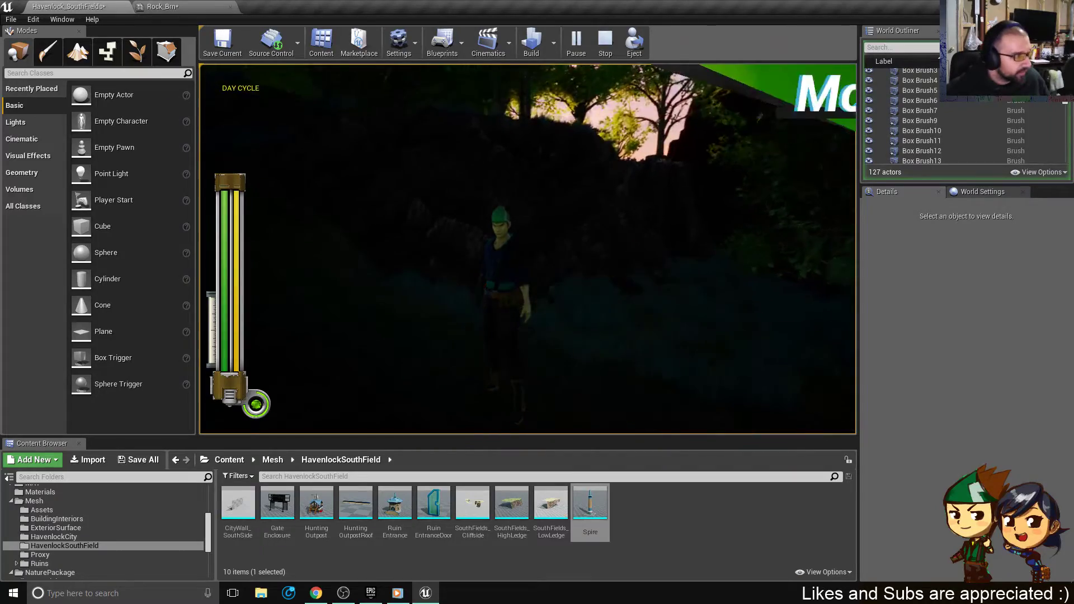
{"action": "key", "text": "w"}
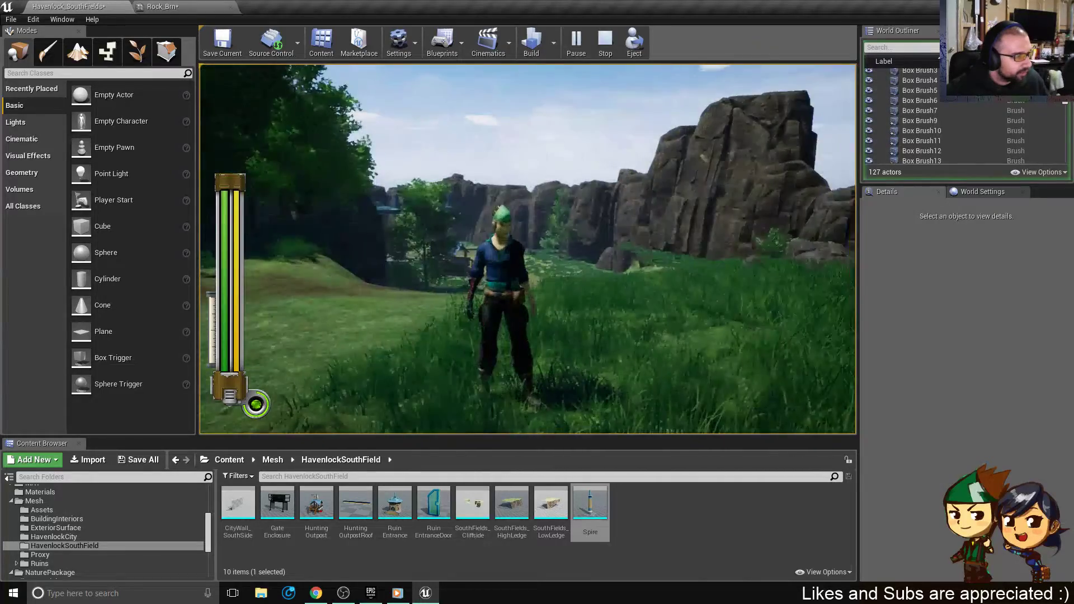
{"action": "key", "text": "Escape"}
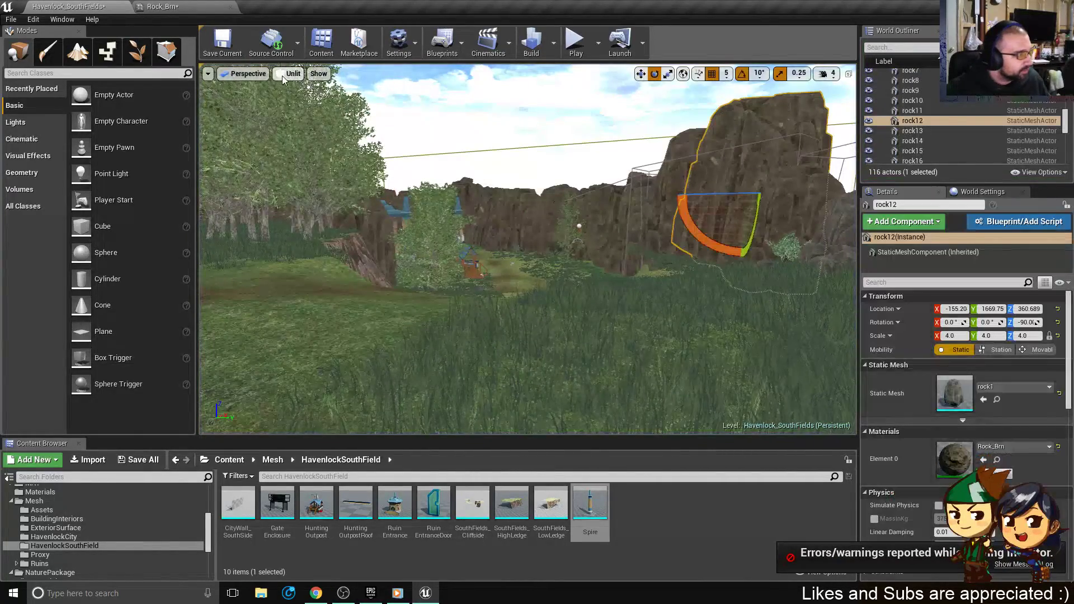
- Switch the viewport to Lit, lower rock12 to Z 185.689 and tilt it about -20° around the Y axis
{"action": "left_click", "coordinate": [288, 74]}
{"action": "left_click", "coordinate": [311, 98]}
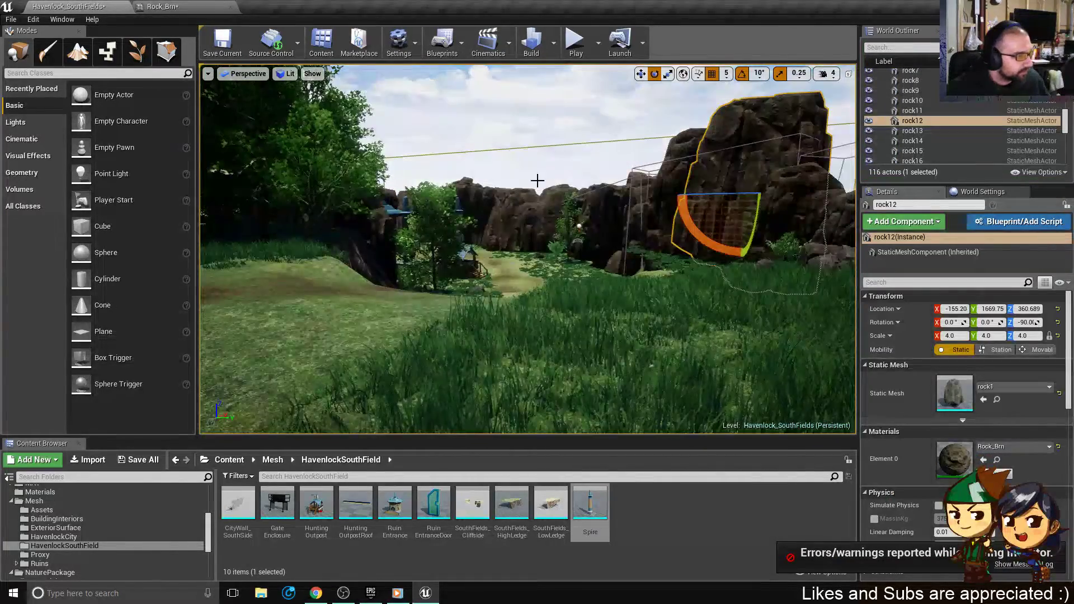
{"action": "key", "text": "f"}
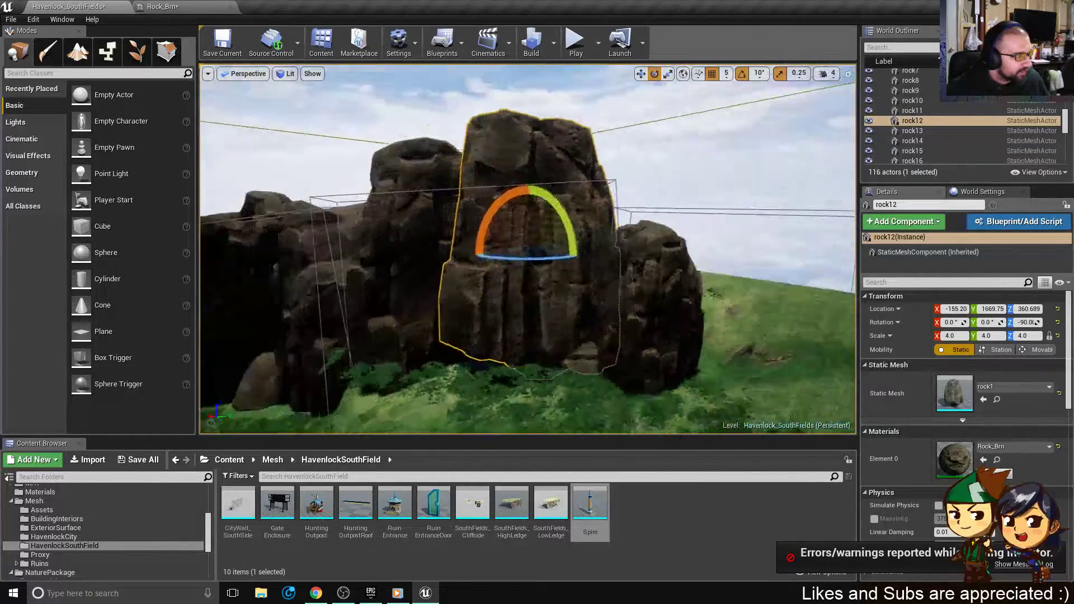
{"action": "left_click_drag", "start_coordinate": [480, 257], "coordinate": [523, 246], "text": "alt"}
{"action": "left_click_drag", "start_coordinate": [524, 246], "coordinate": [488, 270], "text": "alt"}
{"action": "key", "text": "e"}
{"action": "left_click_drag", "start_coordinate": [552, 223], "coordinate": [535, 217]}
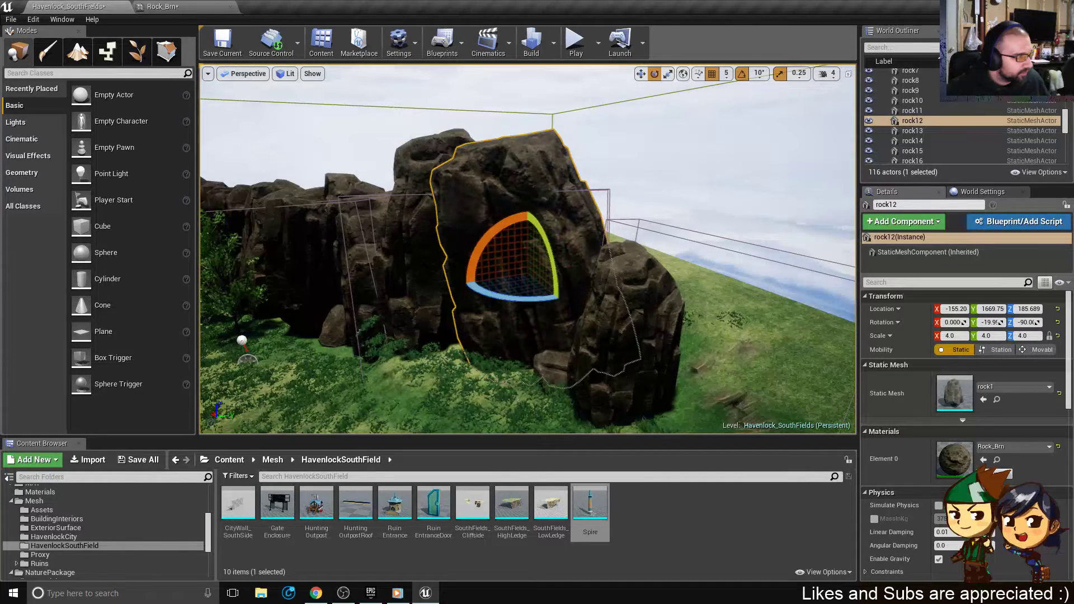
- Tilt rock13 to -20° around the X axis, move it to X 459.795, Y 1209.75 beside rock12, and lower it slightly
{"action": "left_click", "coordinate": [408, 257]}
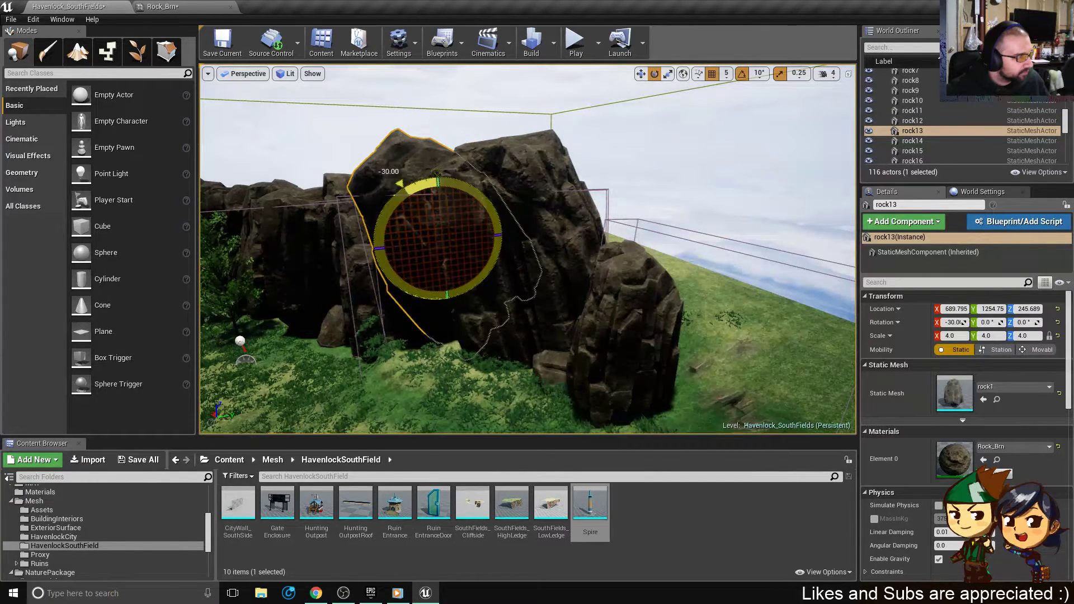
{"action": "left_click_drag", "start_coordinate": [393, 224], "coordinate": [395, 330], "text": "alt"}
{"action": "key", "text": "w"}
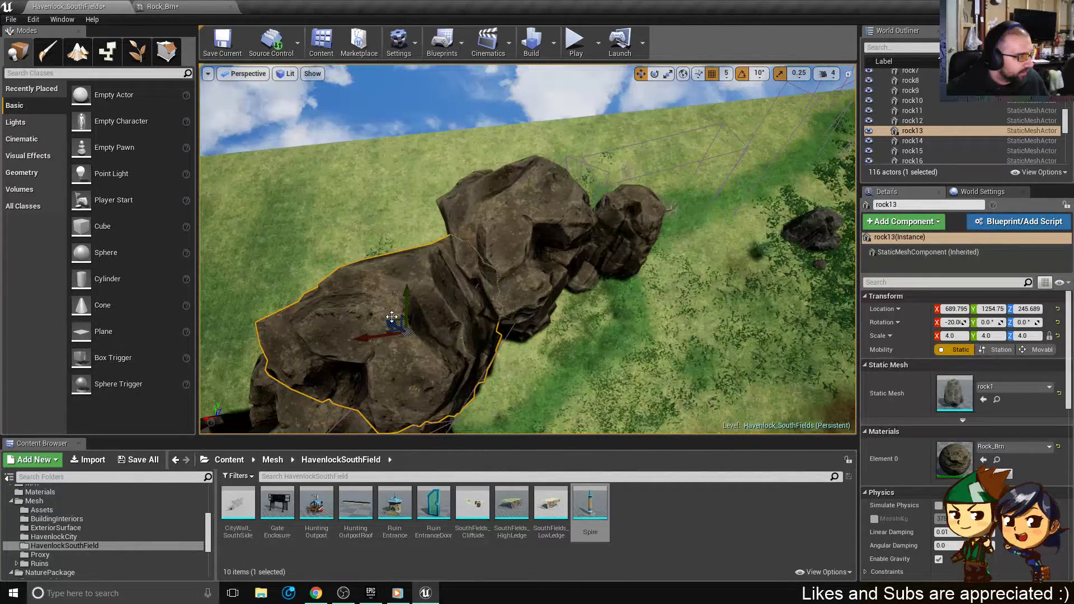
{"action": "left_click_drag", "start_coordinate": [392, 317], "coordinate": [459, 218]}
{"action": "right_click_drag", "start_coordinate": [392, 263], "coordinate": [380, 260]}
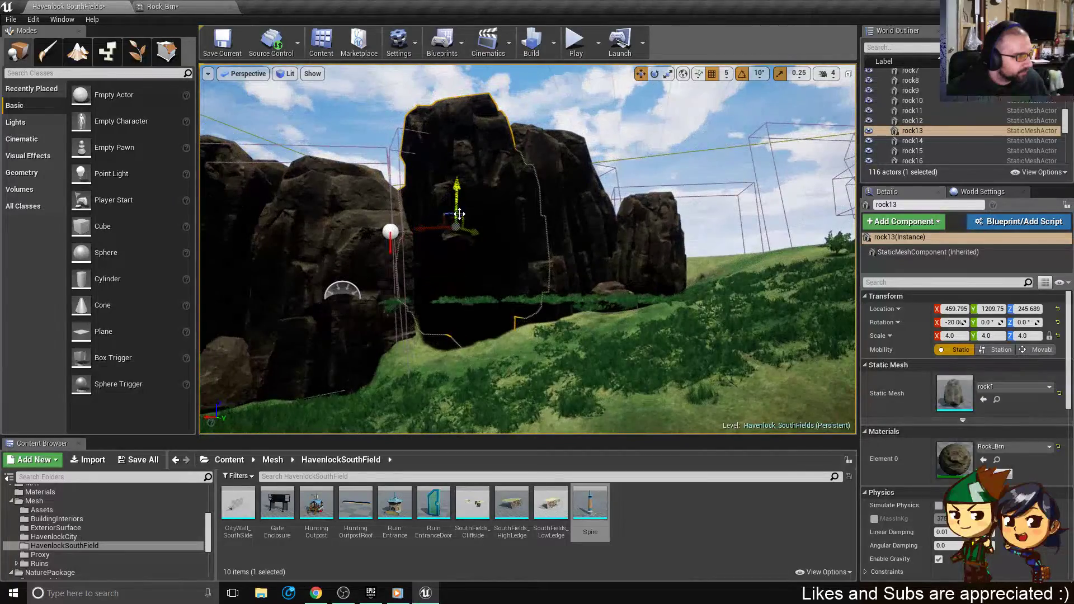
{"action": "left_click_drag", "start_coordinate": [445, 214], "coordinate": [449, 237]}
- Move rock12, rock17 and rock10 together along the cliff line, away from rock13
{"action": "right_click_drag", "start_coordinate": [449, 238], "coordinate": [584, 137]}
{"action": "left_click", "coordinate": [584, 137]}
{"action": "left_click", "coordinate": [624, 272], "text": "ctrl"}
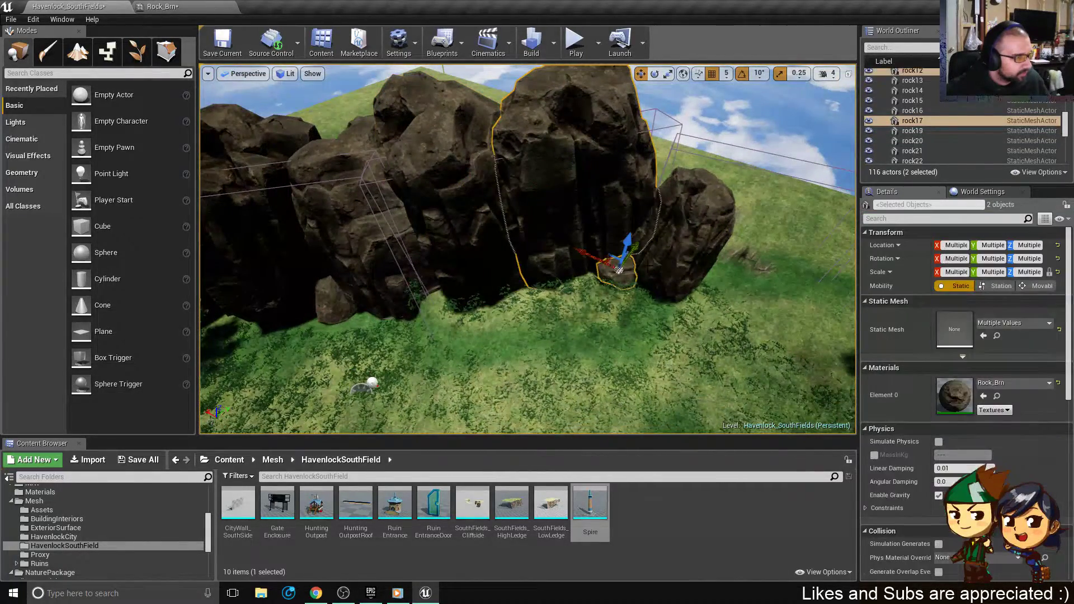
{"action": "left_click", "coordinate": [674, 234], "text": "ctrl"}
{"action": "left_click_drag", "start_coordinate": [667, 228], "coordinate": [682, 245]}
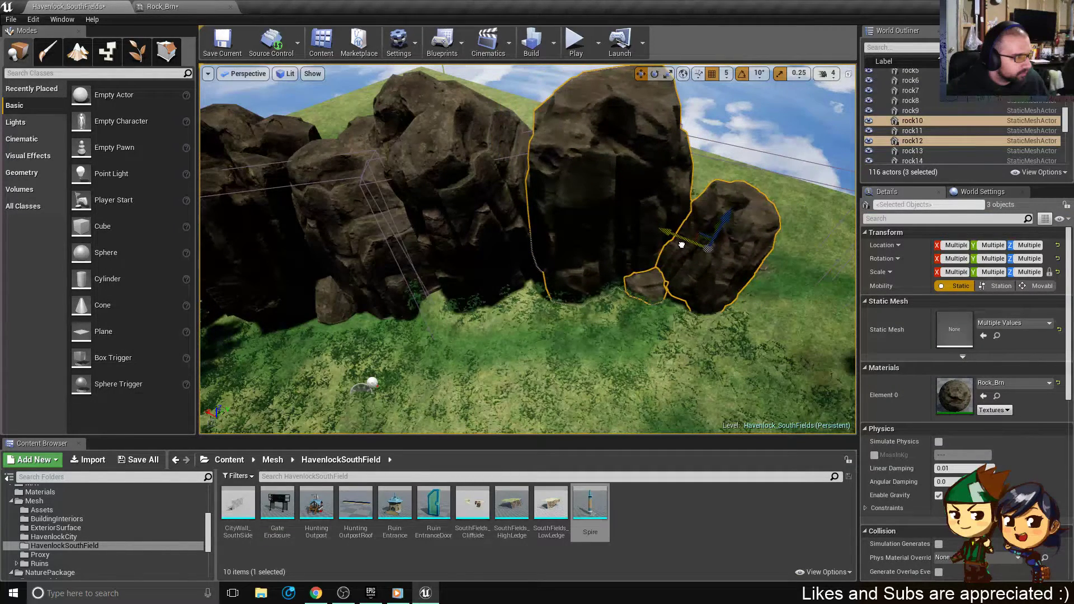
- Duplicate four cliff rocks, including rock15, rock16, rock19 and rock21, and place the copies beyond rock10 to extend the cliff wall
{"action": "right_click_drag", "start_coordinate": [682, 245], "coordinate": [567, 324]}
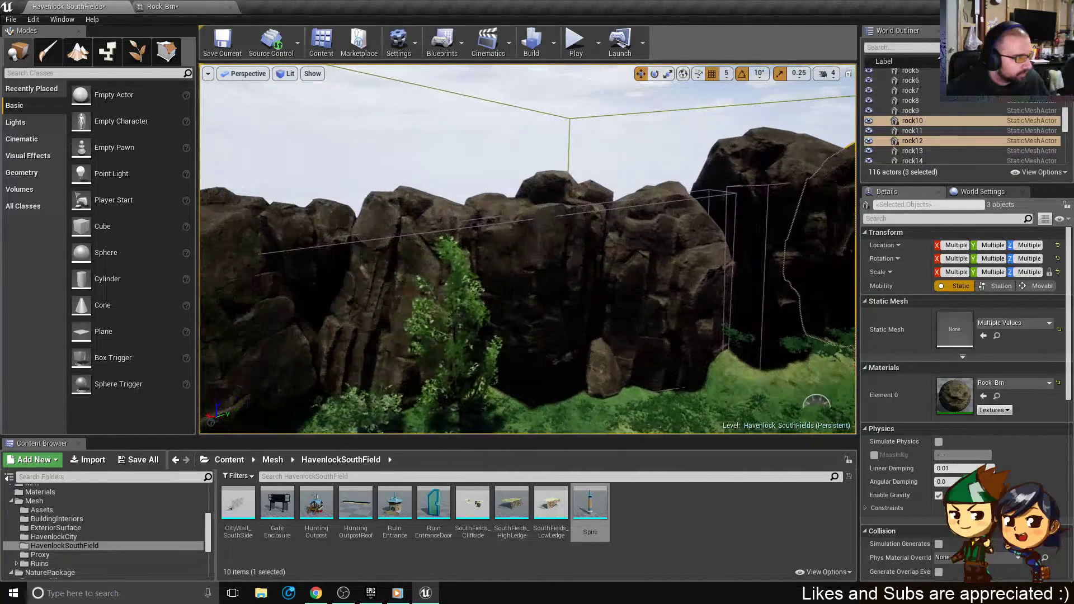
{"action": "left_click", "coordinate": [418, 272]}
{"action": "left_click", "coordinate": [519, 280], "text": "ctrl"}
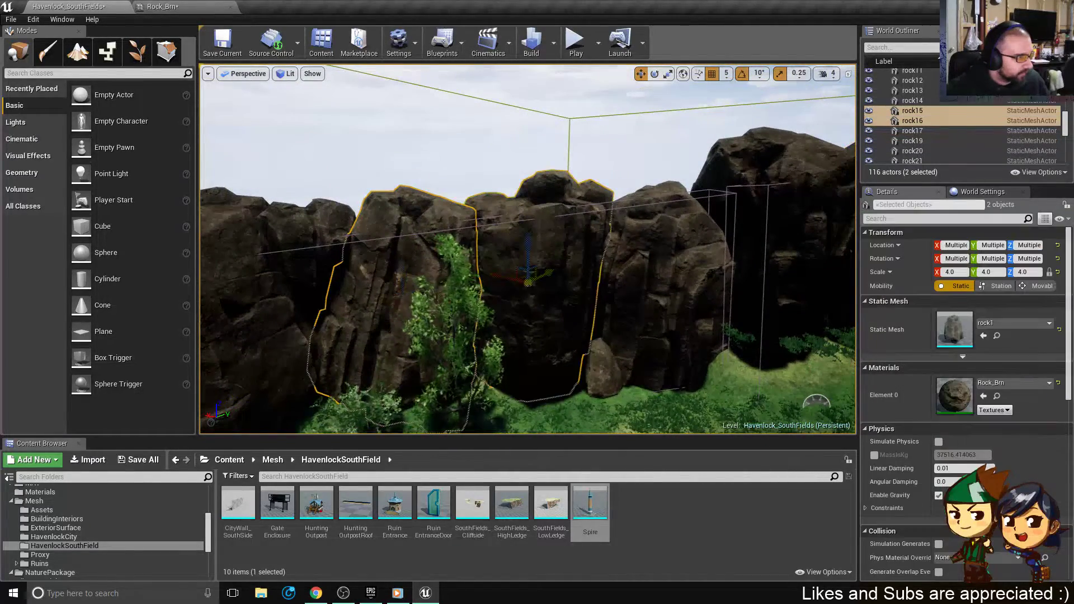
{"action": "right_click_drag", "start_coordinate": [519, 280], "coordinate": [532, 260]}
{"action": "left_click", "coordinate": [454, 276], "text": "ctrl"}
{"action": "left_click", "coordinate": [375, 244], "text": "ctrl"}
{"action": "left_click_drag", "start_coordinate": [375, 244], "coordinate": [241, 242], "text": "alt"}
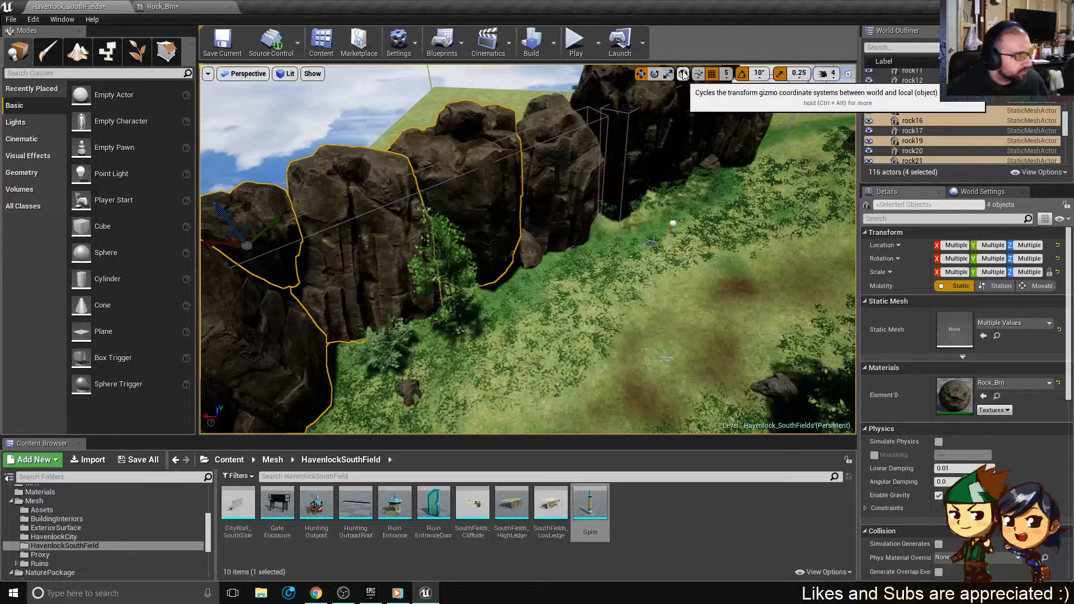
{"action": "left_click_drag", "start_coordinate": [248, 238], "coordinate": [775, 213], "text": "alt"}
{"action": "key", "text": "f"}
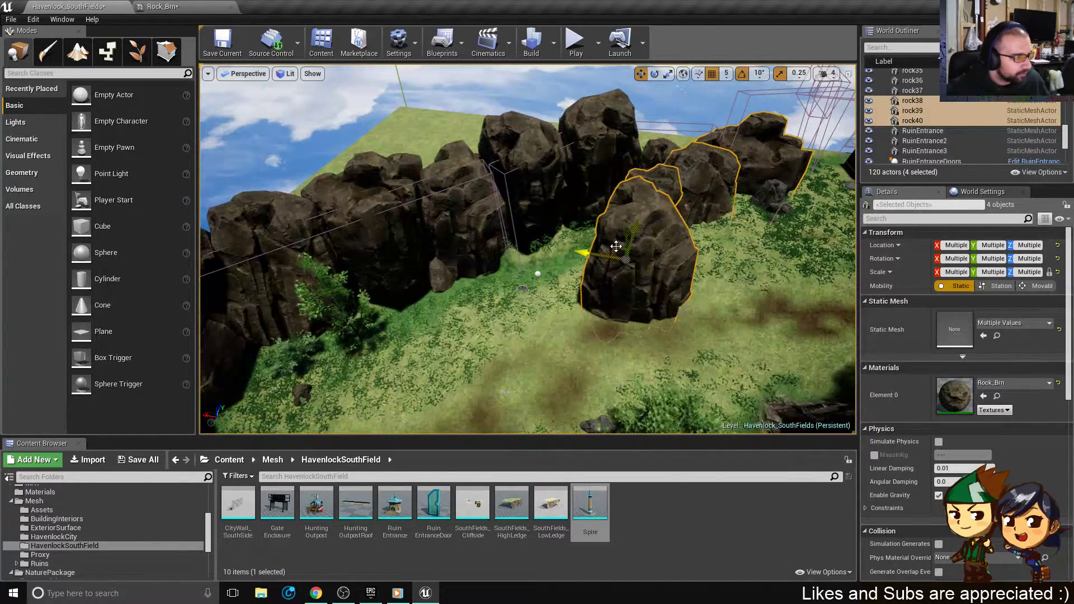
{"action": "left_click_drag", "start_coordinate": [616, 246], "coordinate": [661, 214]}
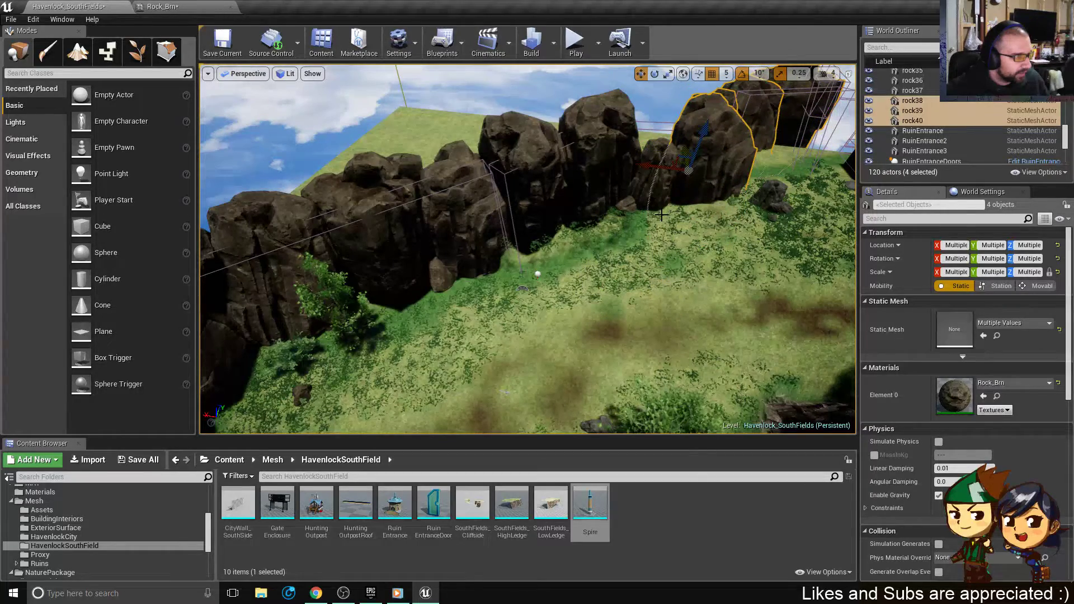
- Delete the two blocking volumes that run along the cliff wall near the ruin area
{"action": "right_click_drag", "start_coordinate": [661, 215], "coordinate": [565, 240]}
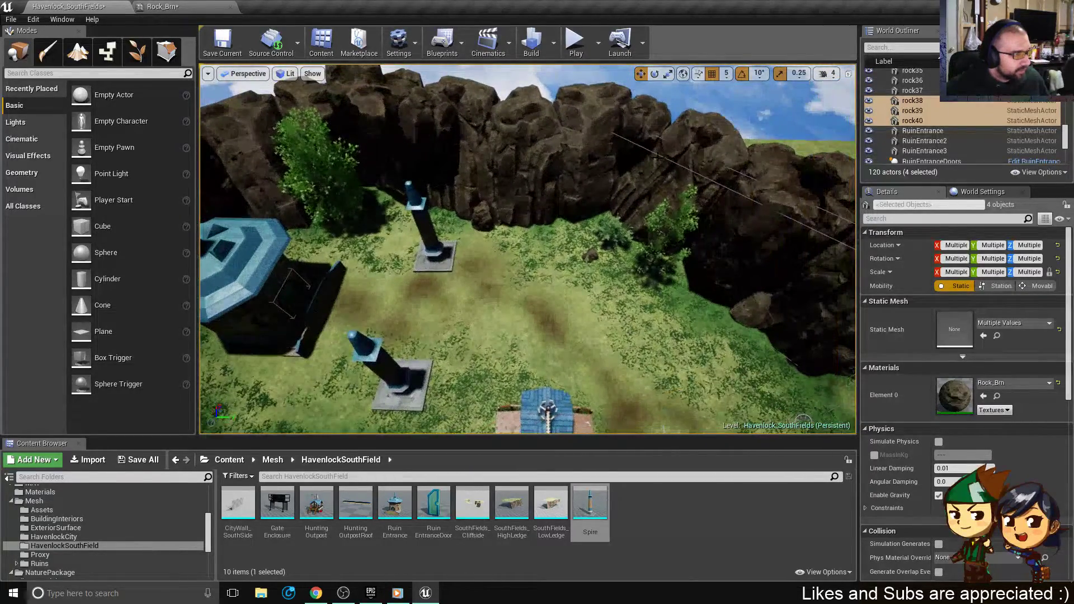
{"action": "left_click", "coordinate": [699, 228]}
{"action": "key", "text": "Delete"}
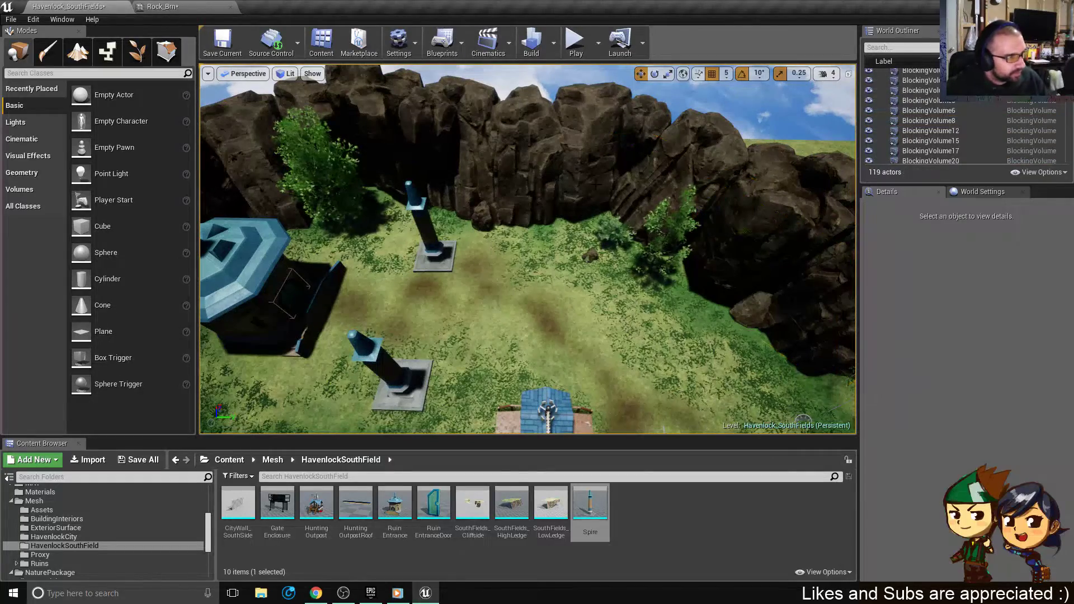
{"action": "right_click_drag", "start_coordinate": [699, 228], "coordinate": [584, 202]}
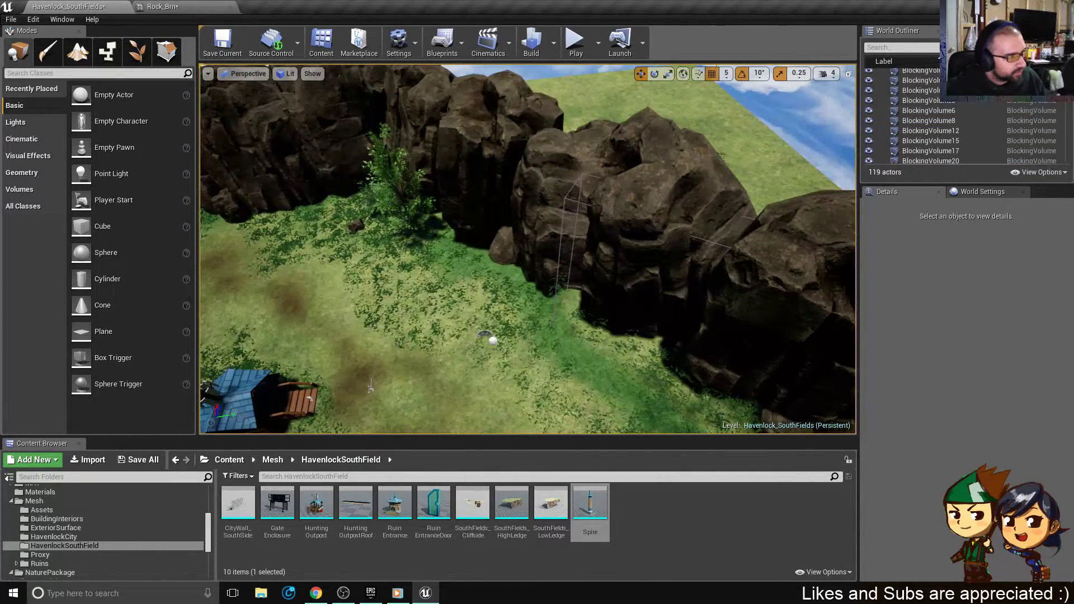
{"action": "left_click", "coordinate": [582, 203]}
{"action": "key", "text": "Delete"}
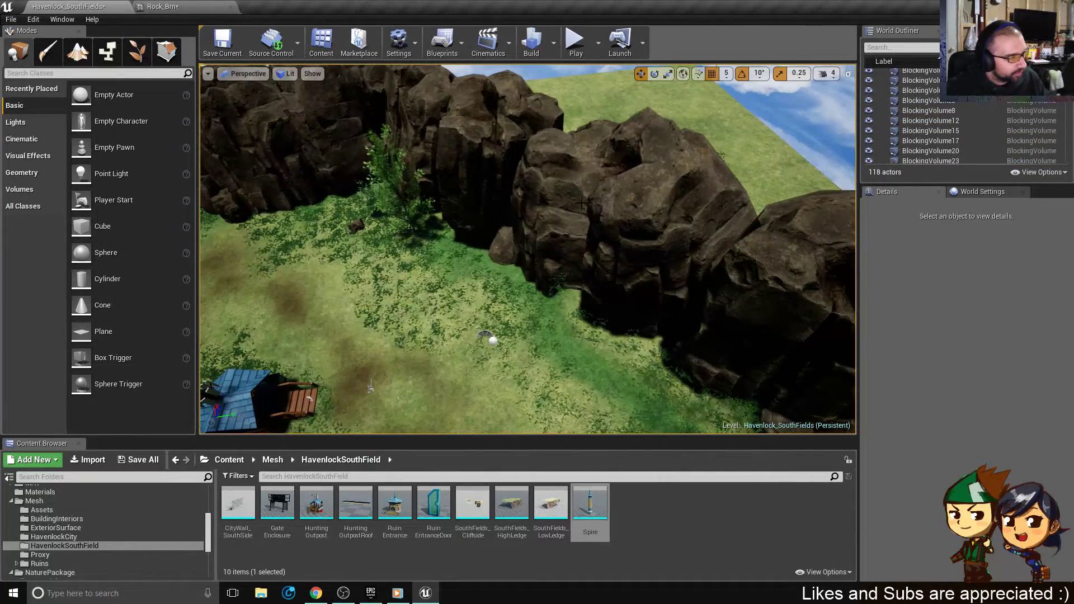
- Playtest the level by running the character along the foot of the reshaped cliff wall
{"action": "left_click", "coordinate": [576, 52]}
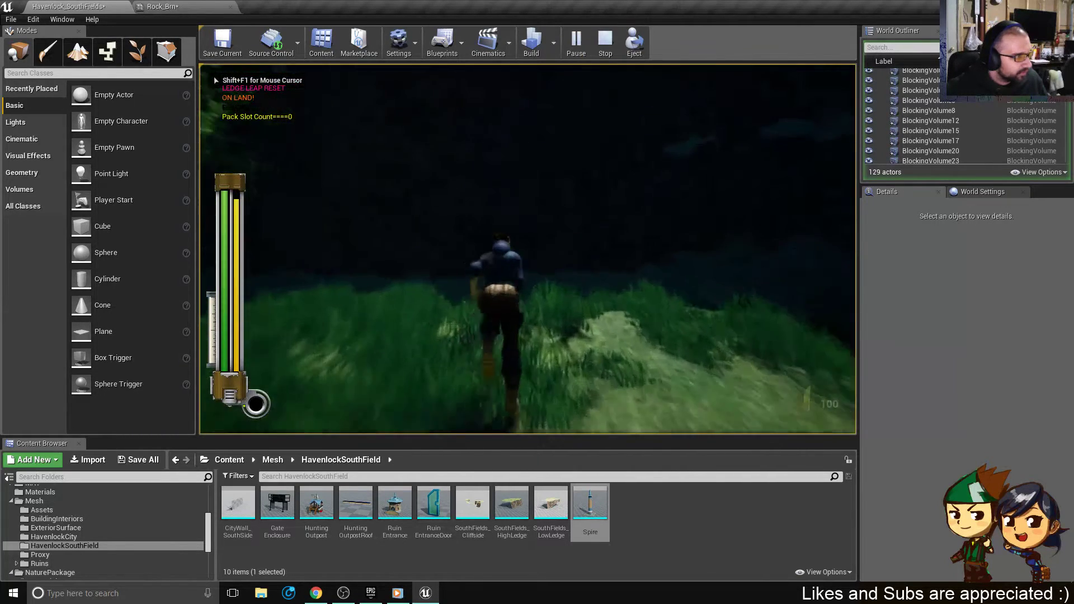
{"action": "key", "text": "w"}
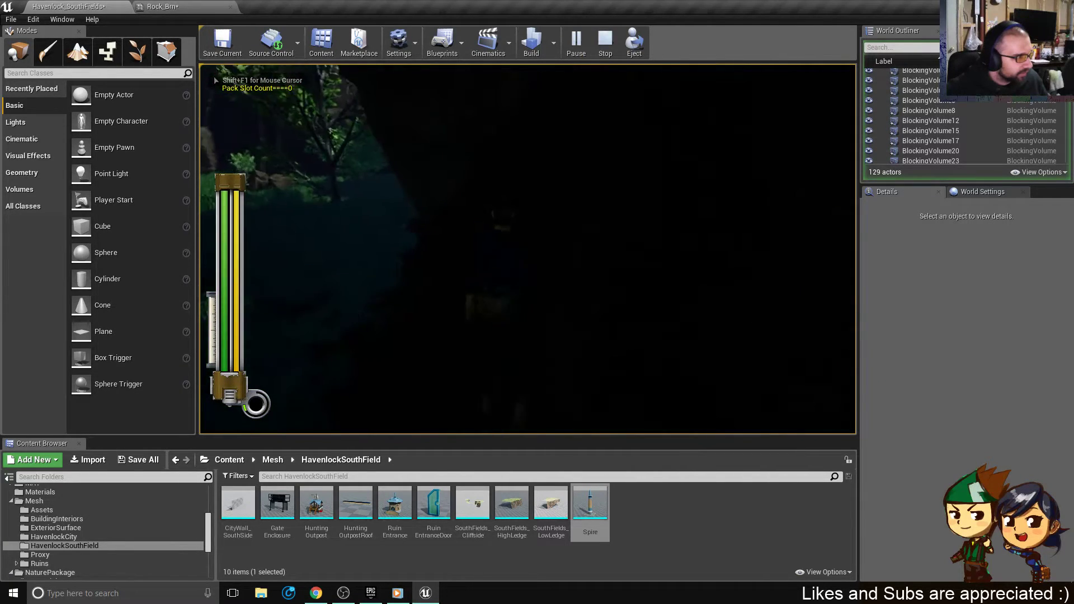
{"action": "key", "text": "w"}
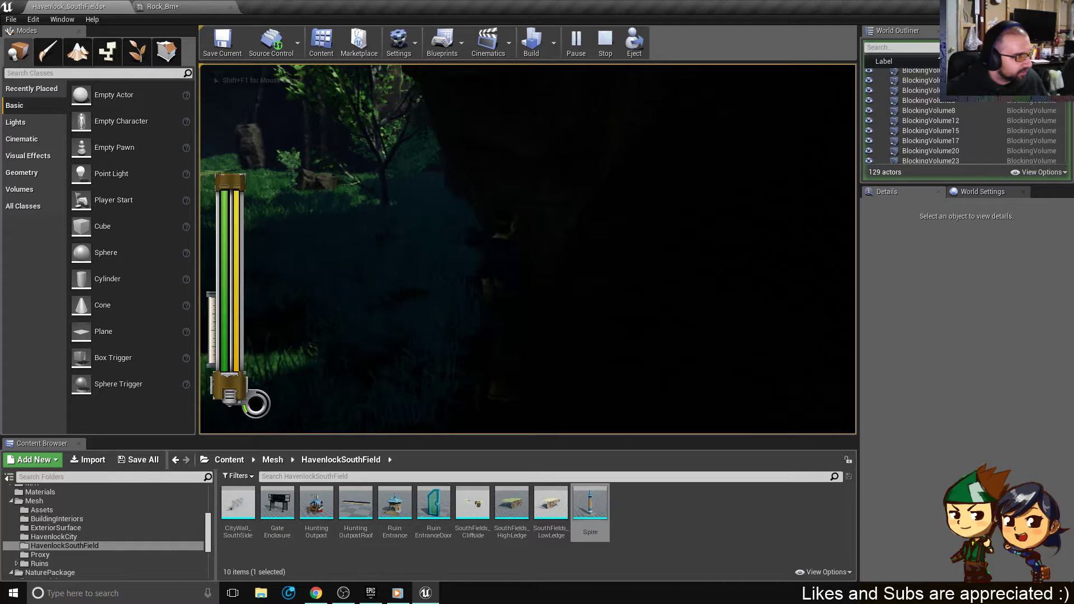
{"action": "key", "text": "w"}
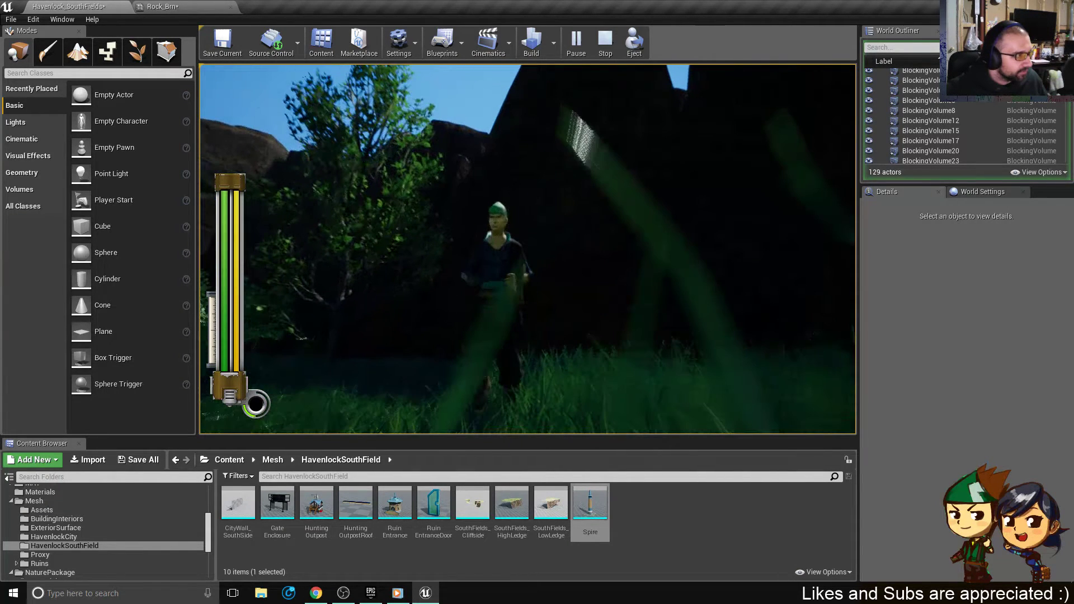
{"action": "key", "text": "Escape"}
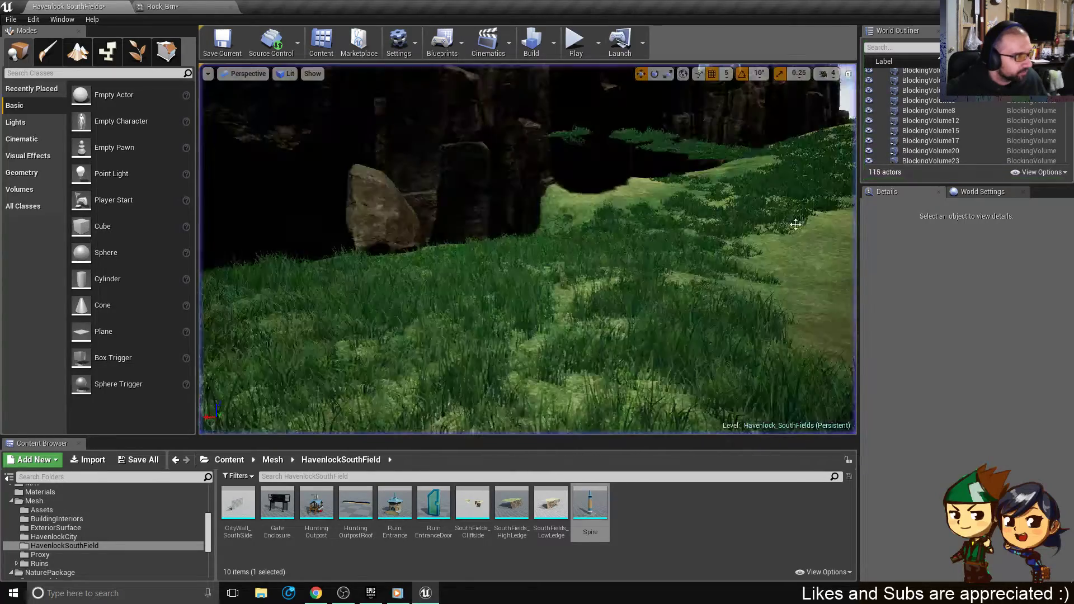
{"action": "right_click_drag", "start_coordinate": [626, 194], "coordinate": [621, 224]}
{"action": "key", "text": "w"}
{"action": "left_click", "coordinate": [604, 224]}
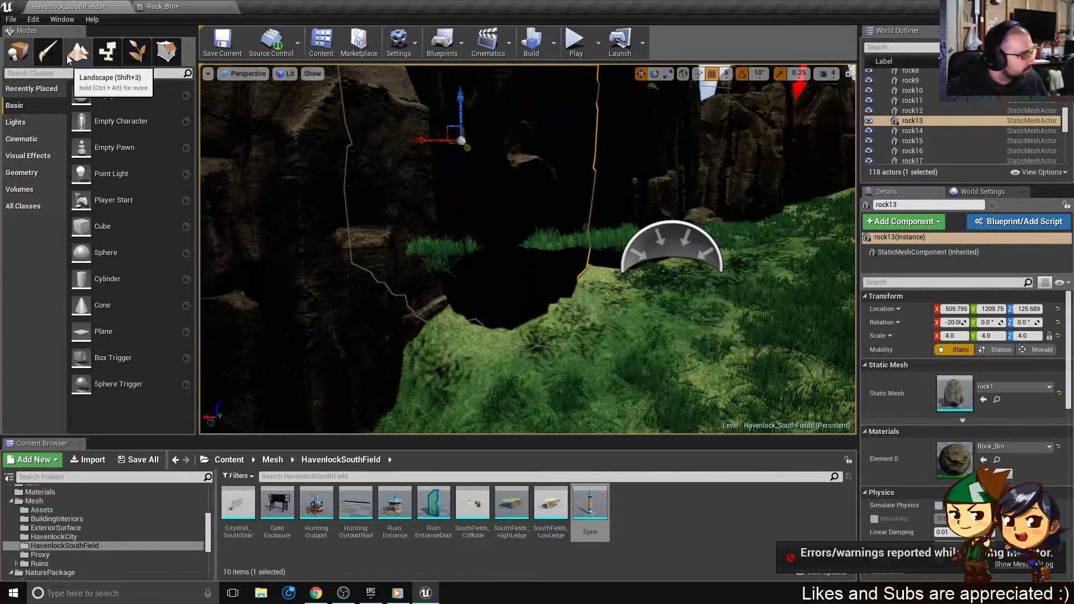
{"action": "left_click", "coordinate": [45, 56]}
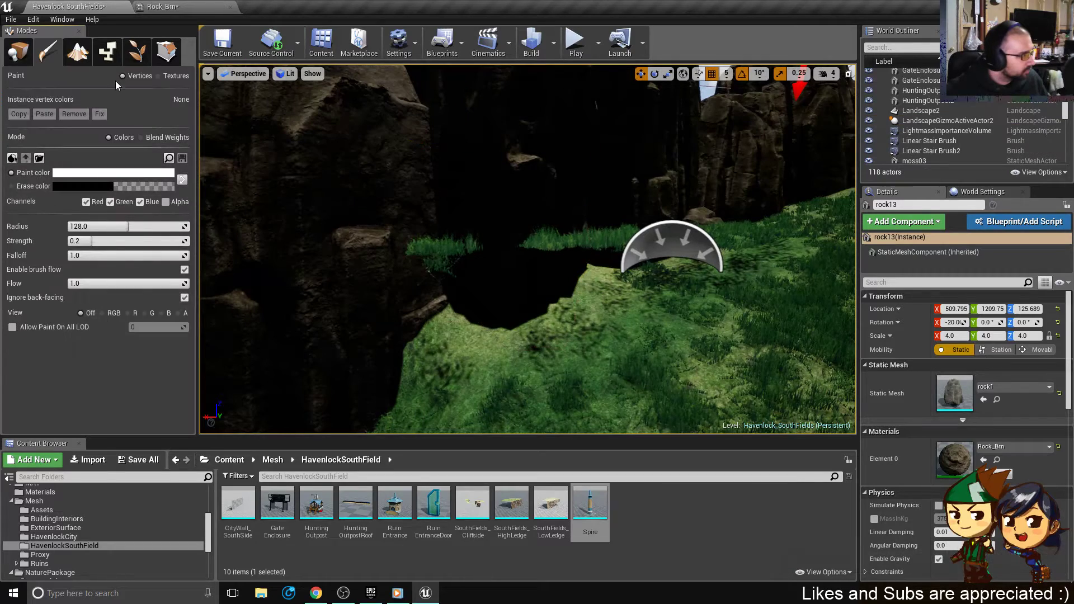
{"action": "left_click", "coordinate": [79, 53]}
{"action": "left_click", "coordinate": [137, 52]}
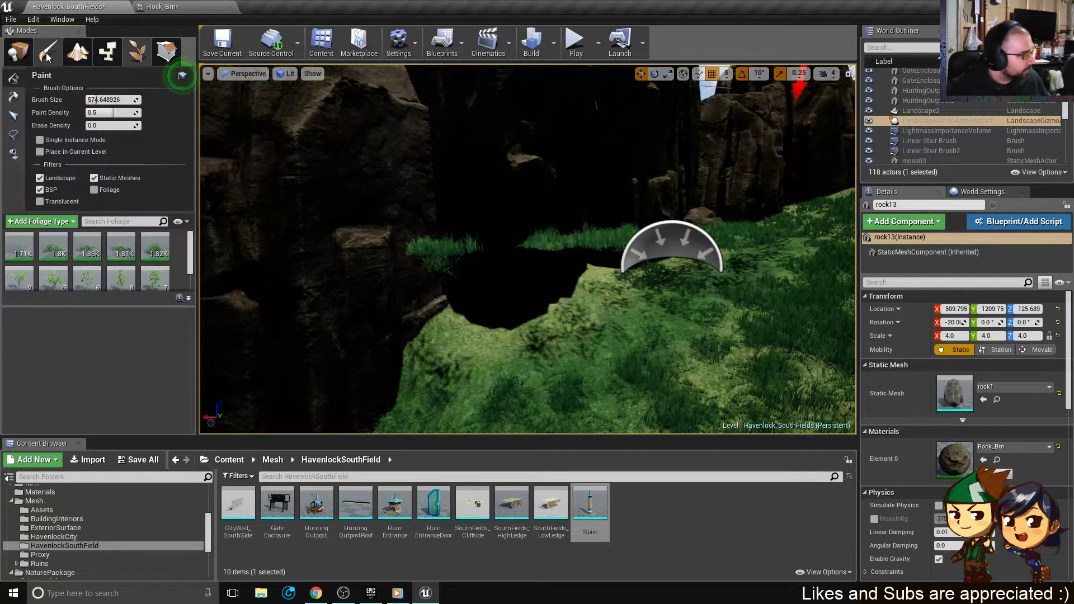
{"action": "left_click", "coordinate": [19, 52]}
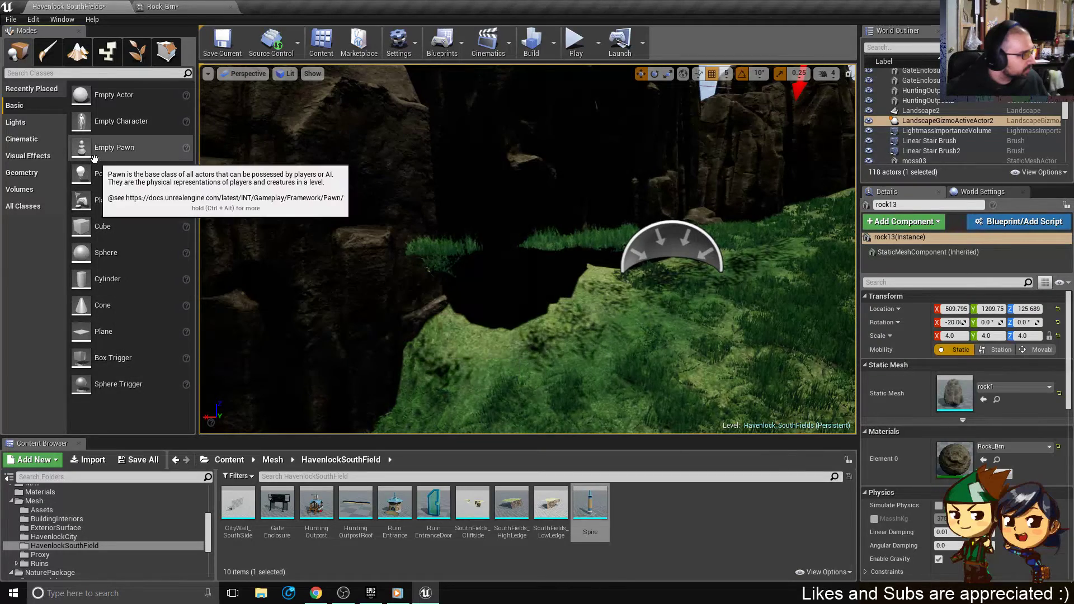
- Erase the stray foliage along the foot of the cliff around rock13 with the foliage brush
{"action": "left_click", "coordinate": [137, 52]}
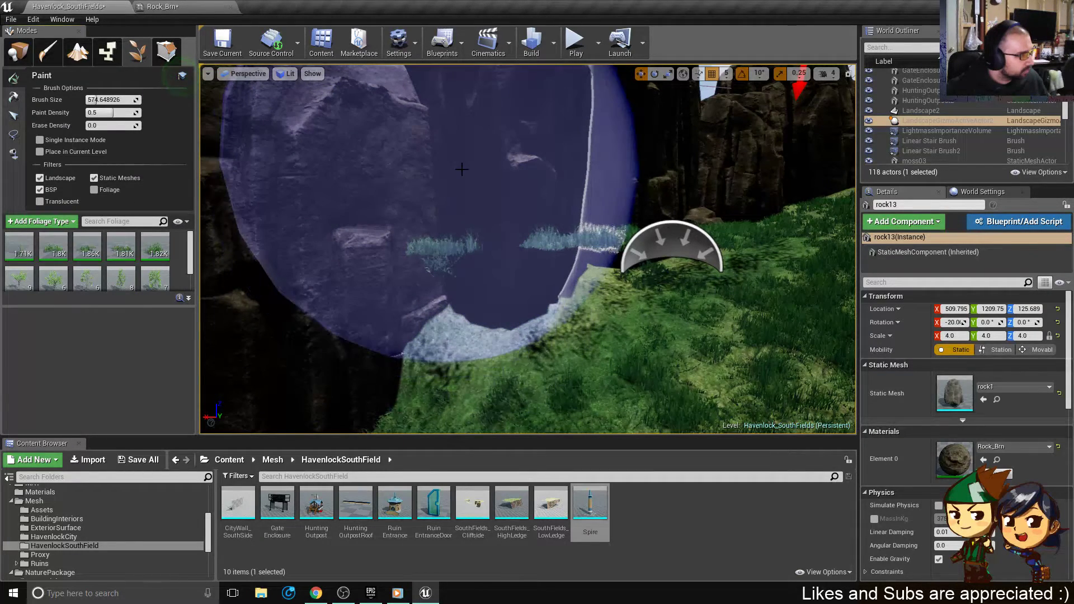
{"action": "key", "text": "ctrl+z"}
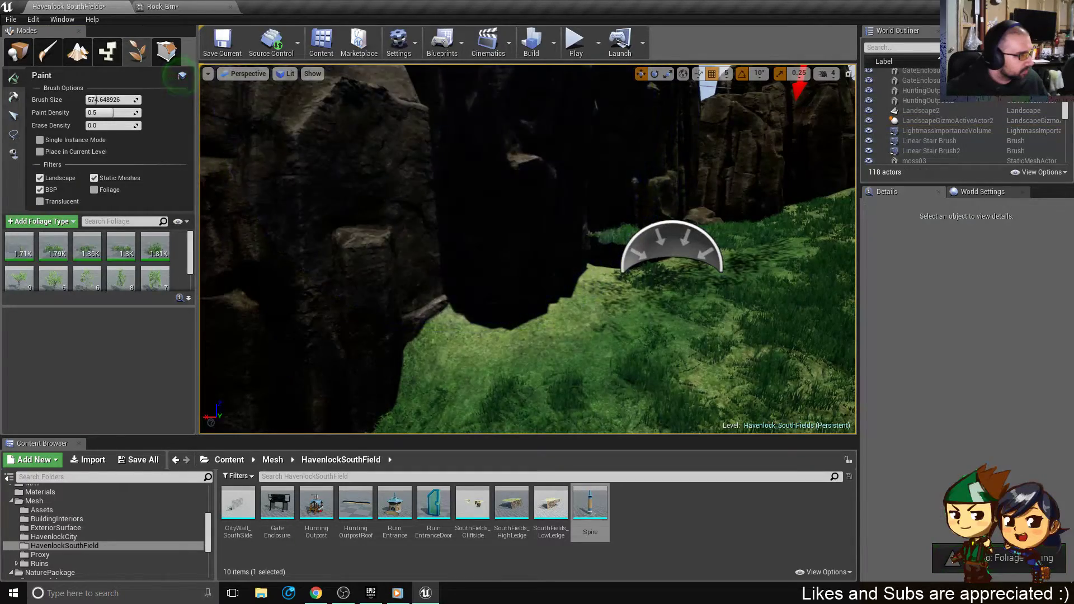
{"action": "mouse_move", "coordinate": [460, 139]}
{"action": "right_mouse_down"}
{"action": "mouse_move", "coordinate": [436, 140]}
{"action": "mouse_move", "coordinate": [487, 140]}
{"action": "right_mouse_up"}
{"action": "left_click", "coordinate": [460, 138], "text": "shift"}
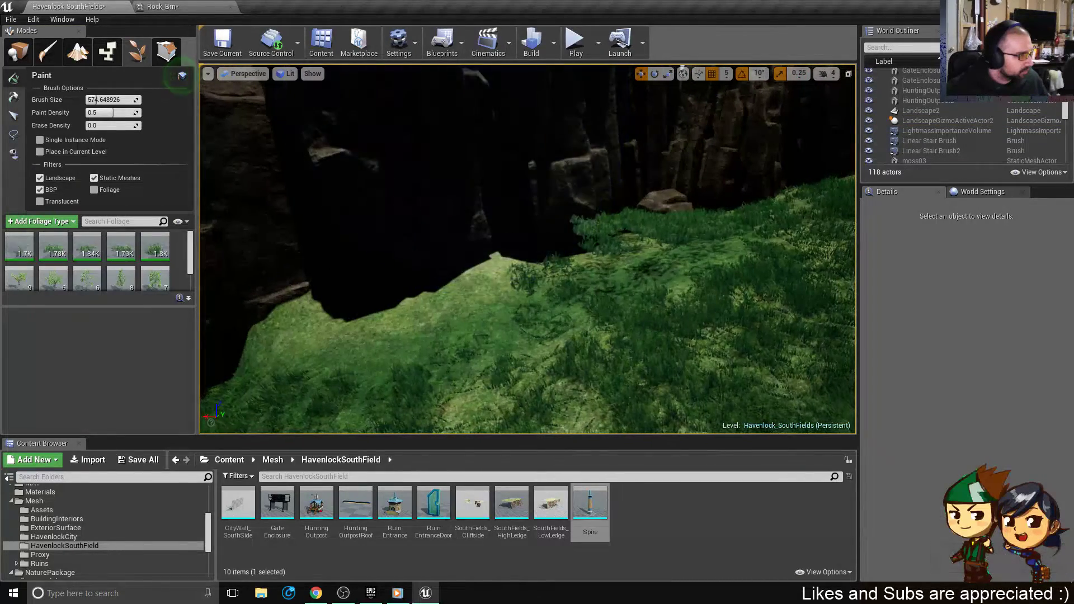
{"action": "mouse_move", "coordinate": [580, 107]}
{"action": "left_mouse_down", "text": "shift"}
{"action": "mouse_move", "coordinate": [604, 115]}
{"action": "mouse_move", "coordinate": [607, 131]}
{"action": "left_mouse_up", "text": "shift"}
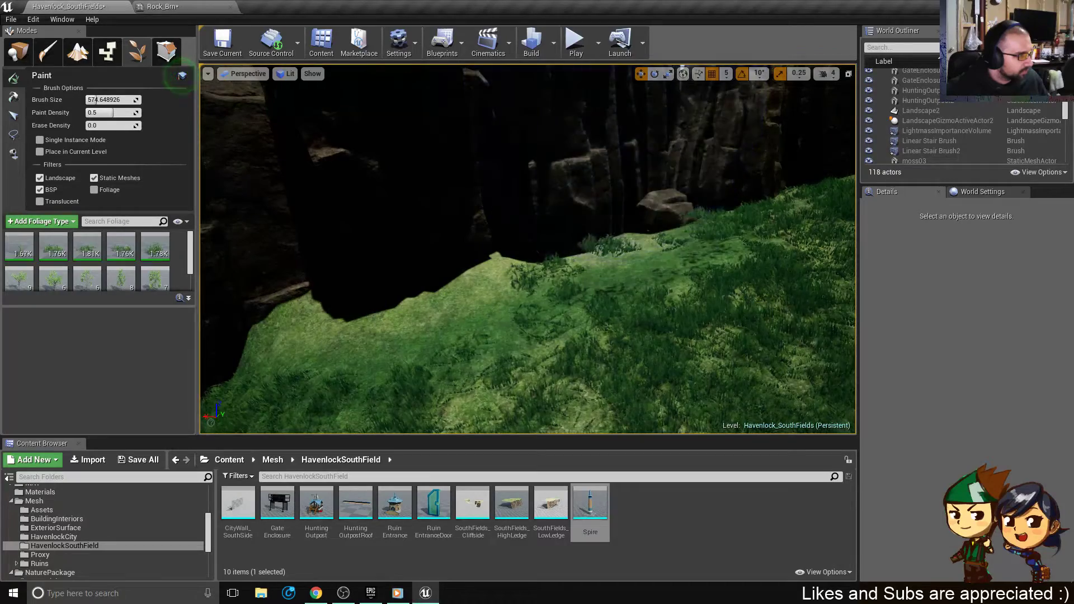
{"action": "left_click_drag", "start_coordinate": [600, 171], "coordinate": [599, 170], "text": "shift"}
- Move rock13 along the cliff line and out toward the field to cover the gap at its base
{"action": "mouse_move", "coordinate": [598, 172]}
{"action": "right_mouse_down"}
{"action": "mouse_move", "coordinate": [603, 193]}
{"action": "mouse_move", "coordinate": [608, 160]}
{"action": "mouse_move", "coordinate": [507, 224]}
{"action": "right_mouse_up"}
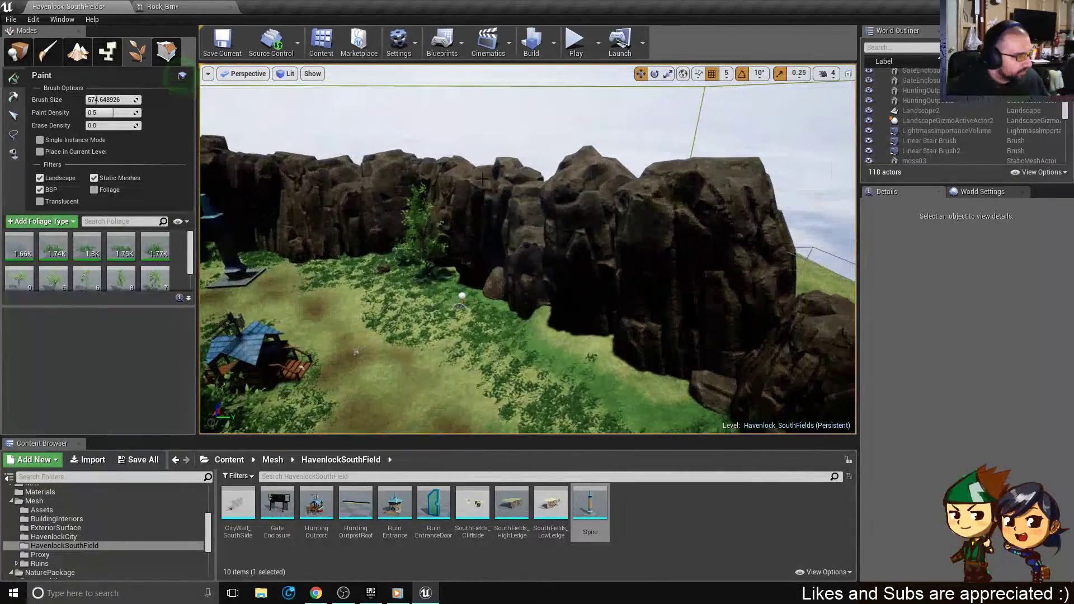
{"action": "left_click", "coordinate": [18, 52]}
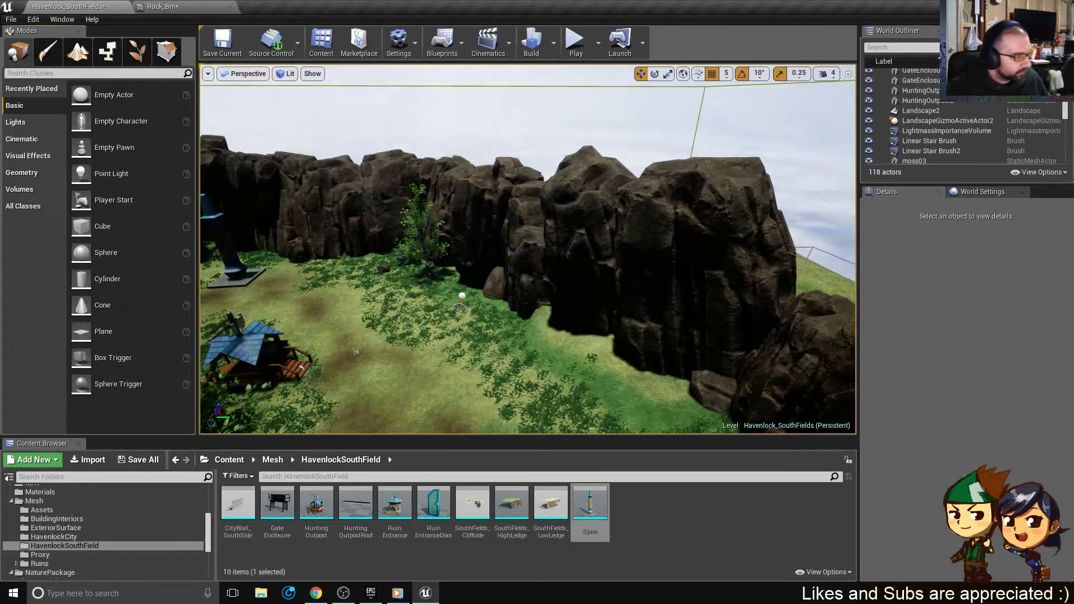
{"action": "left_click", "coordinate": [588, 224]}
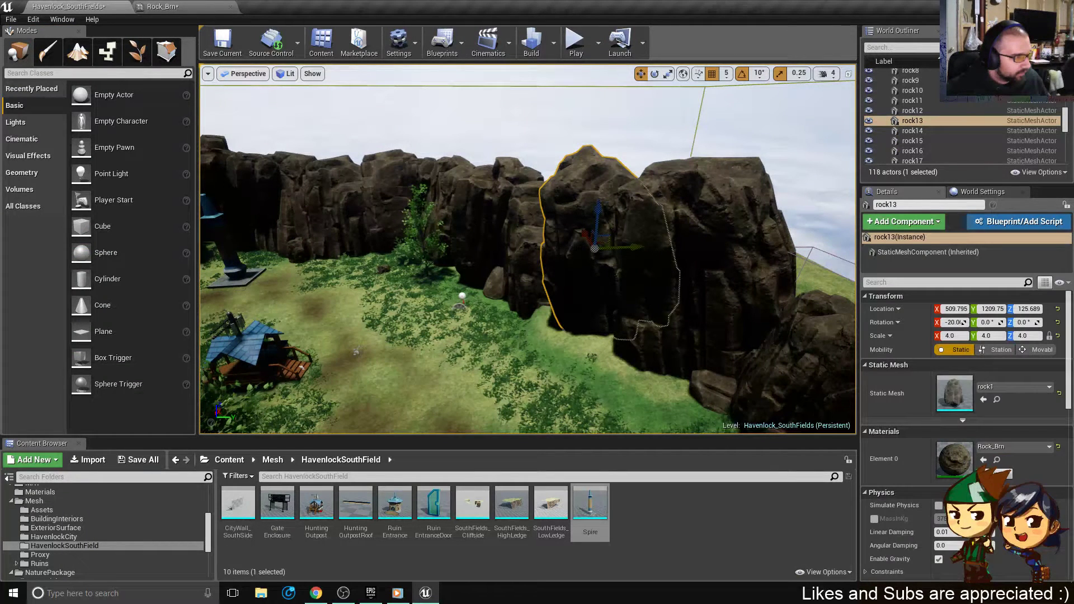
{"action": "left_click_drag", "start_coordinate": [604, 242], "coordinate": [575, 254]}
- Lower rock12 and move it beside rock13, to X -605.20, Y 1289.75, Z 70.6895
{"action": "left_click", "coordinate": [695, 289]}
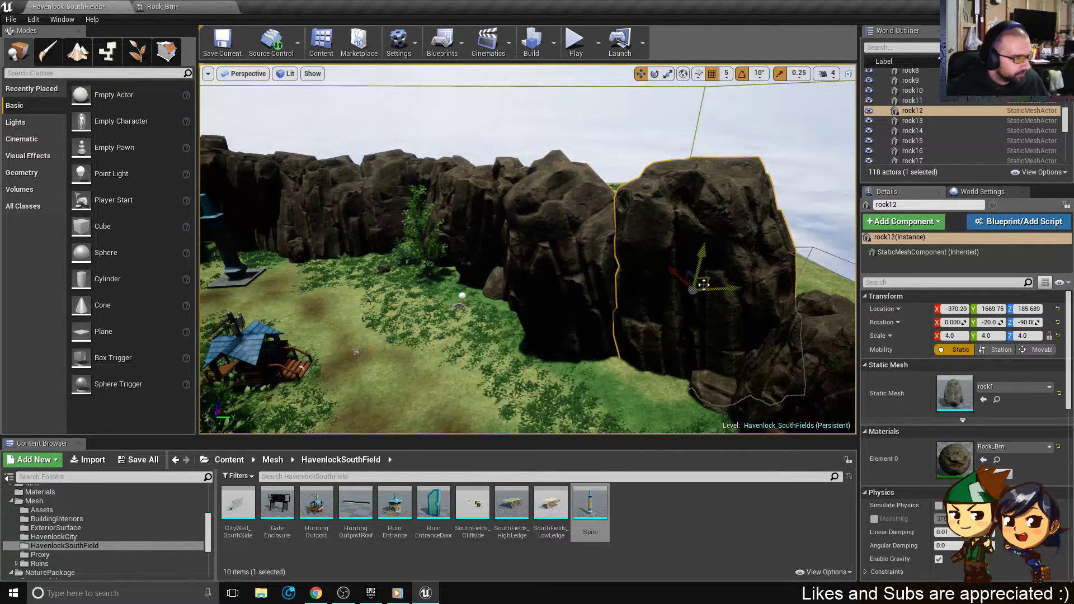
{"action": "left_click_drag", "start_coordinate": [704, 285], "coordinate": [680, 315]}
{"action": "right_click_drag", "start_coordinate": [680, 316], "coordinate": [725, 293]}
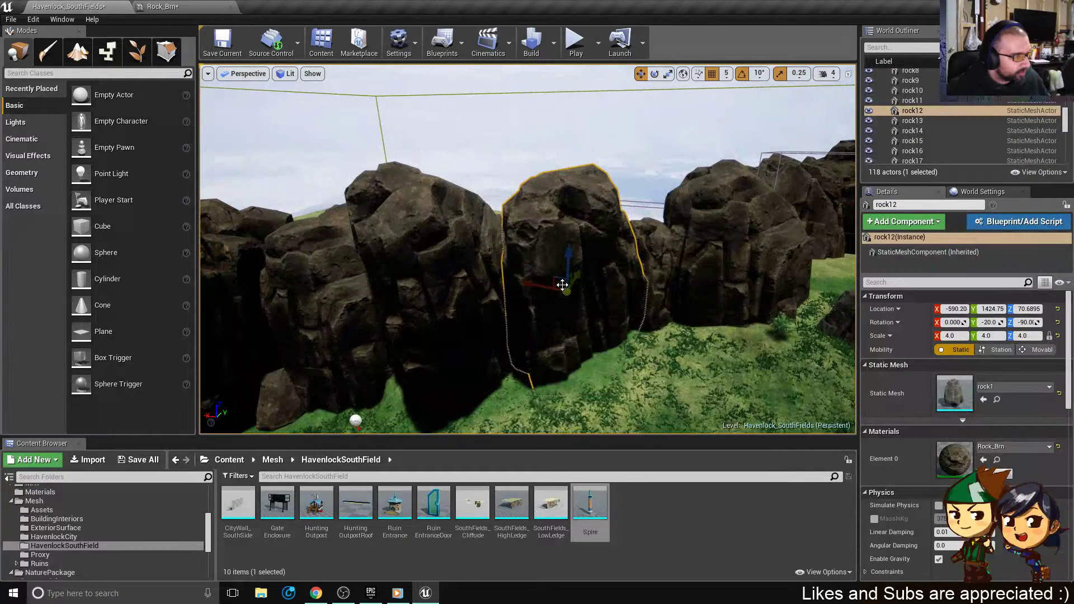
{"action": "mouse_move", "coordinate": [562, 285]}
{"action": "left_mouse_down"}
{"action": "mouse_move", "coordinate": [573, 291]}
{"action": "mouse_move", "coordinate": [559, 294]}
{"action": "left_mouse_up"}
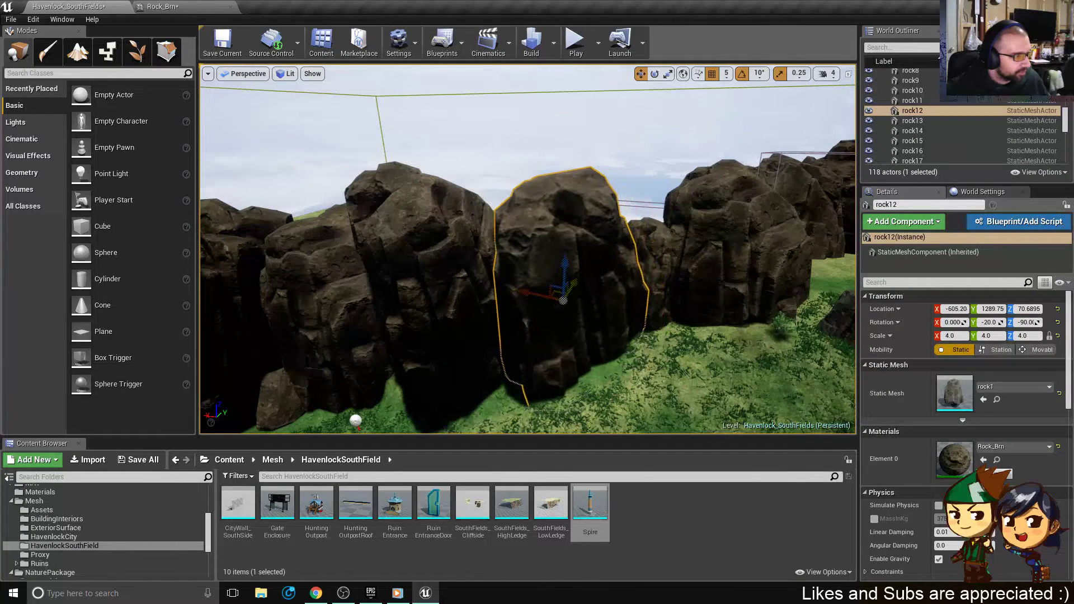
- Move the small rock10 to fill the opening between rock12 and the next cliff rock
{"action": "right_click_drag", "start_coordinate": [563, 300], "coordinate": [573, 304]}
{"action": "left_click", "coordinate": [573, 304]}
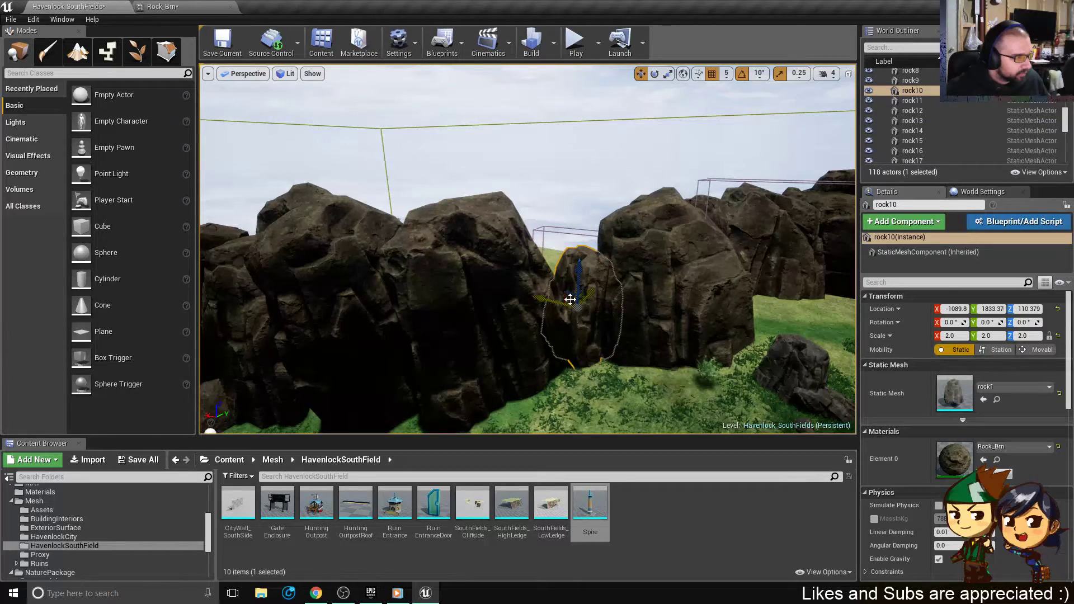
{"action": "left_click_drag", "start_coordinate": [570, 299], "coordinate": [577, 313]}
{"action": "right_click_drag", "start_coordinate": [576, 312], "coordinate": [630, 324]}
- Duplicate rock12 and place the copy above the cliff wall at X -885.20, Y 1944.75, Z 655.689
{"action": "left_click", "coordinate": [353, 297]}
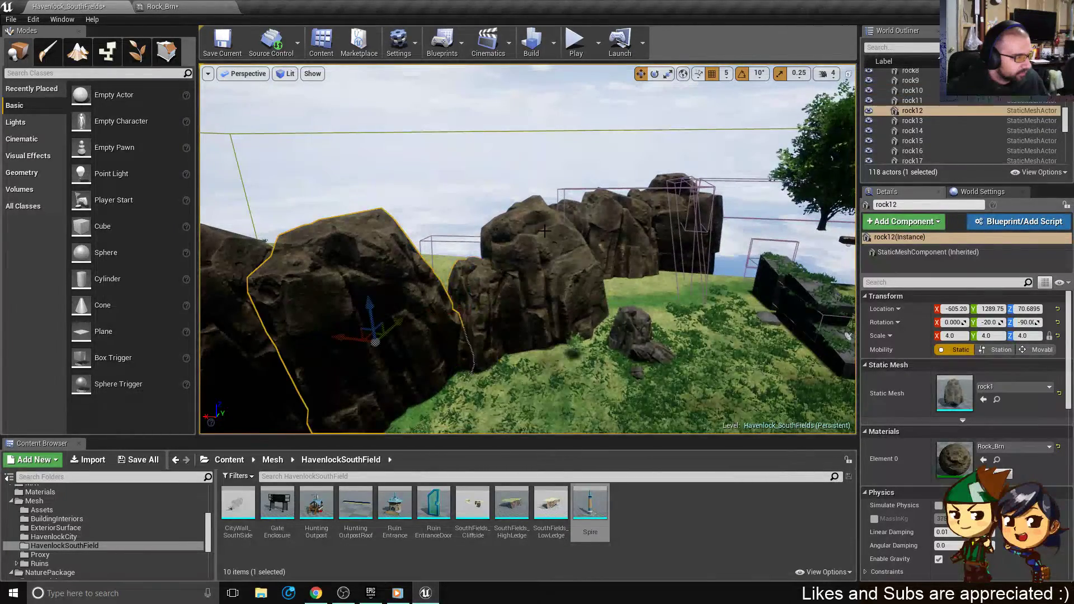
{"action": "right_click_drag", "start_coordinate": [353, 296], "coordinate": [314, 330]}
{"action": "left_click_drag", "start_coordinate": [488, 221], "coordinate": [583, 109], "text": "alt"}
{"action": "right_click_drag", "start_coordinate": [646, 138], "coordinate": [799, 87]}
{"action": "left_click_drag", "start_coordinate": [799, 87], "coordinate": [707, 141]}
{"action": "left_click_drag", "start_coordinate": [820, 207], "coordinate": [786, 201]}
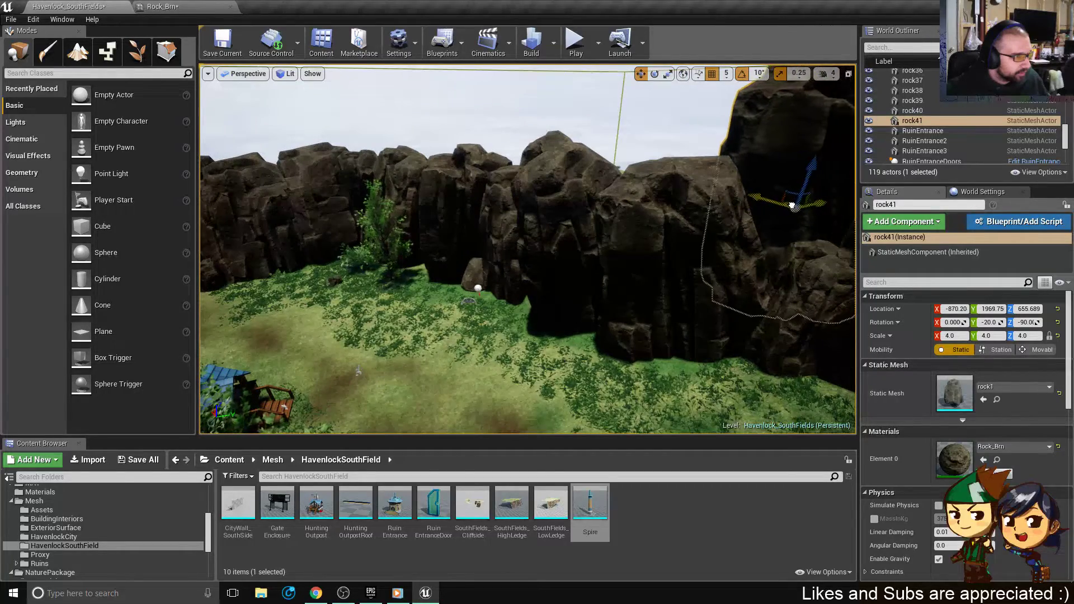
- Turn the raised rock41 nearly upside down, to about -169° around X, 20° around Y and -86° around Z
{"action": "right_click_drag", "start_coordinate": [787, 202], "coordinate": [834, 162]}
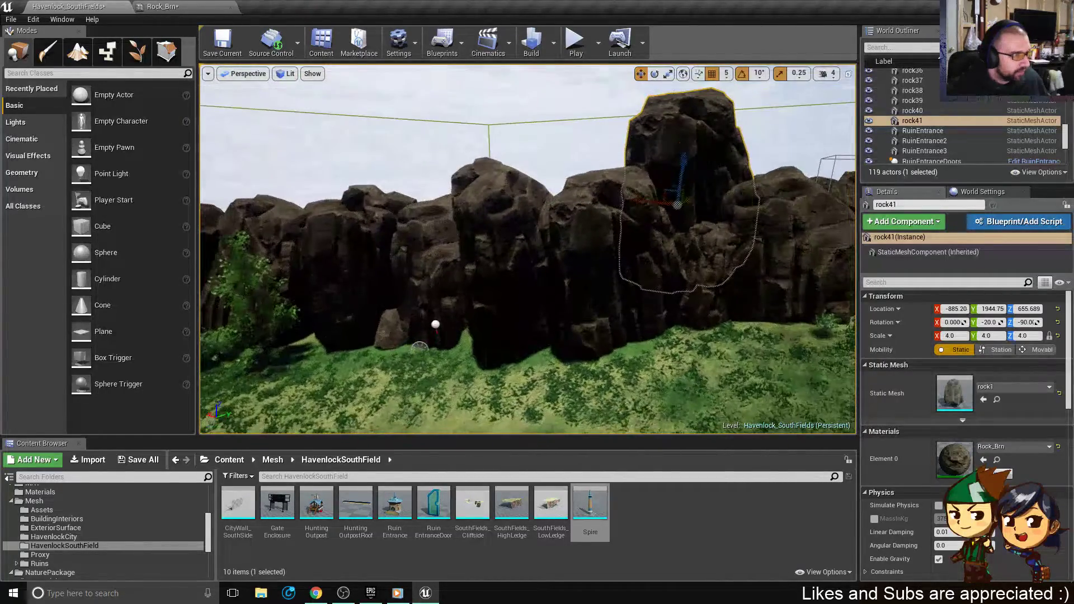
{"action": "key", "text": "e"}
{"action": "left_click_drag", "start_coordinate": [729, 164], "coordinate": [785, 229]}
{"action": "right_click_drag", "start_coordinate": [784, 230], "coordinate": [682, 237]}
{"action": "key", "text": "f"}
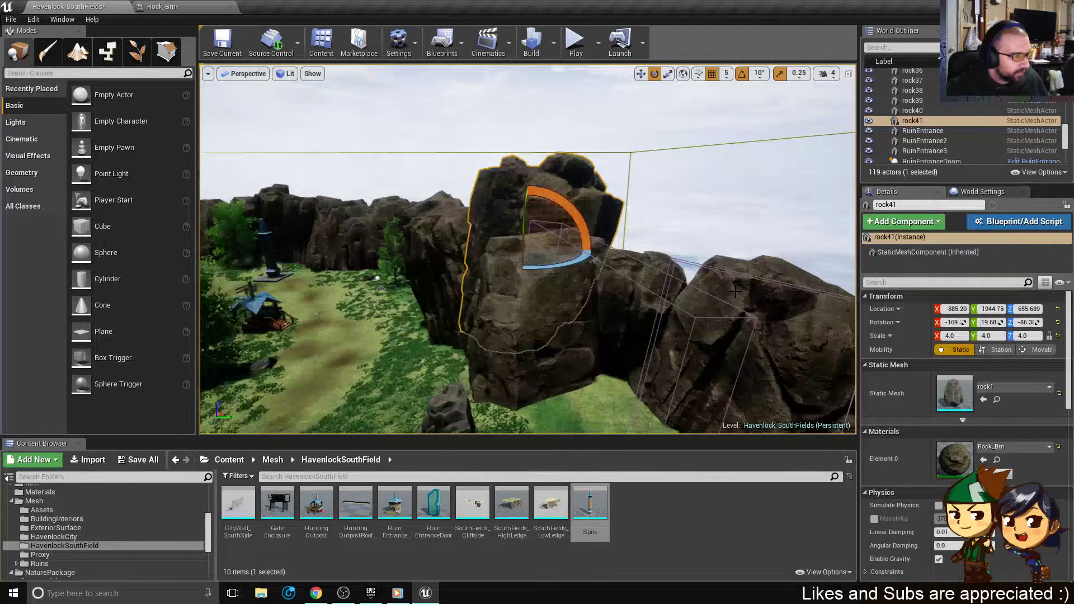
- Tilt rock41 to about -10° around Y and raise it to X -750.20, Z 995.689 above the cliff wall
{"action": "left_click_drag", "start_coordinate": [735, 292], "coordinate": [733, 392], "text": "alt"}
{"action": "left_click_drag", "start_coordinate": [582, 227], "coordinate": [772, 142]}
{"action": "key", "text": "w"}
{"action": "left_click_drag", "start_coordinate": [526, 220], "coordinate": [541, 202]}
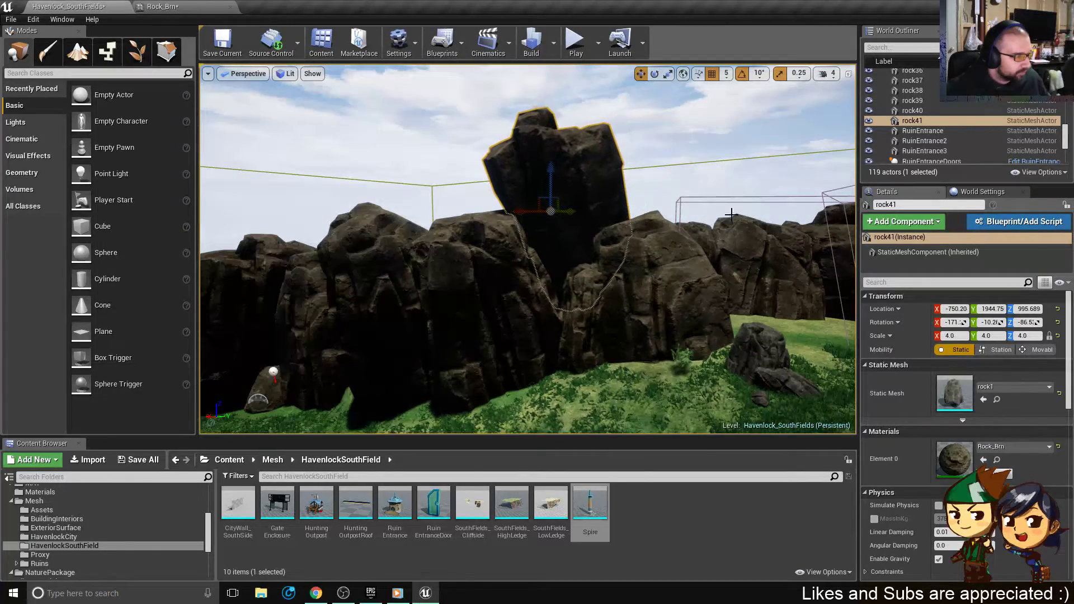
- Lower rock41 to Z 970.689 and rotate it to about 165° around X, -27° around Y and -75° around Z
{"action": "left_click_drag", "start_coordinate": [731, 215], "coordinate": [788, 265], "text": "alt"}
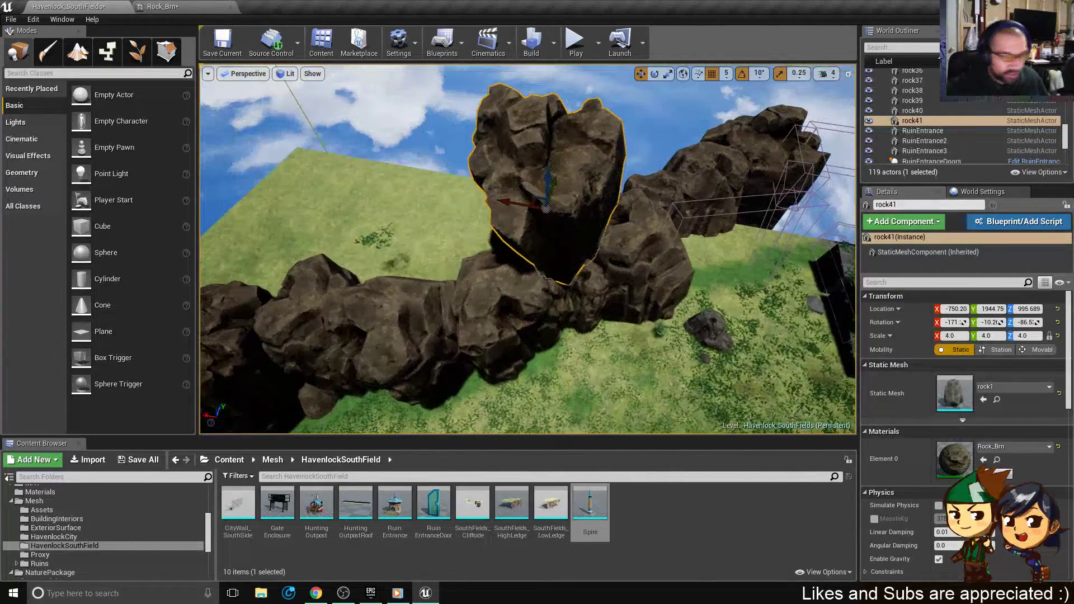
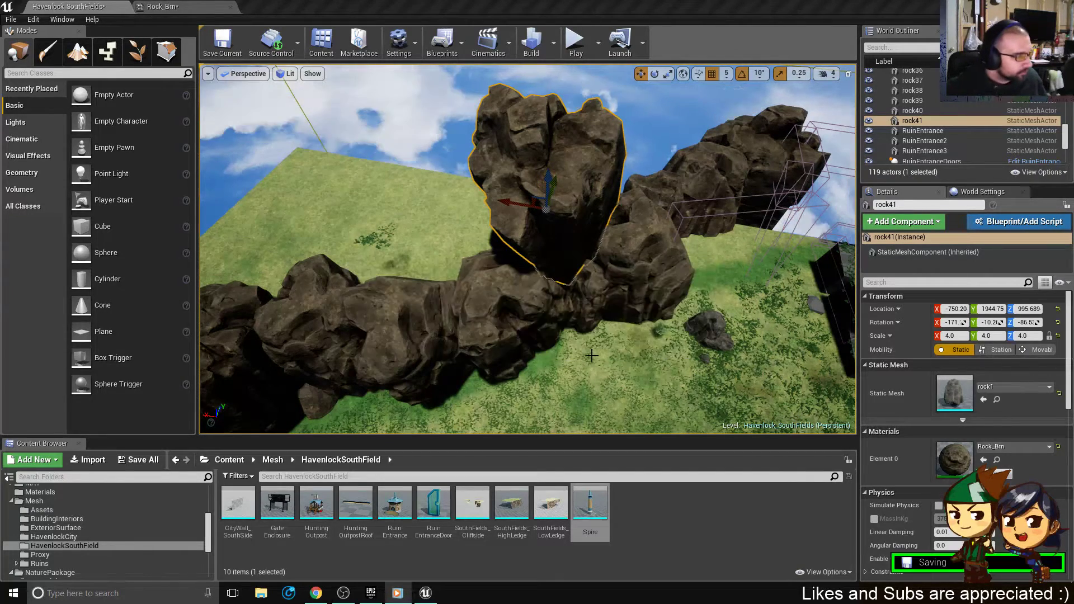
{"action": "left_click_drag", "start_coordinate": [529, 249], "coordinate": [476, 190], "text": "alt"}
{"action": "left_click_drag", "start_coordinate": [528, 249], "coordinate": [713, 159], "text": "alt"}
{"action": "left_click_drag", "start_coordinate": [603, 212], "coordinate": [692, 159]}
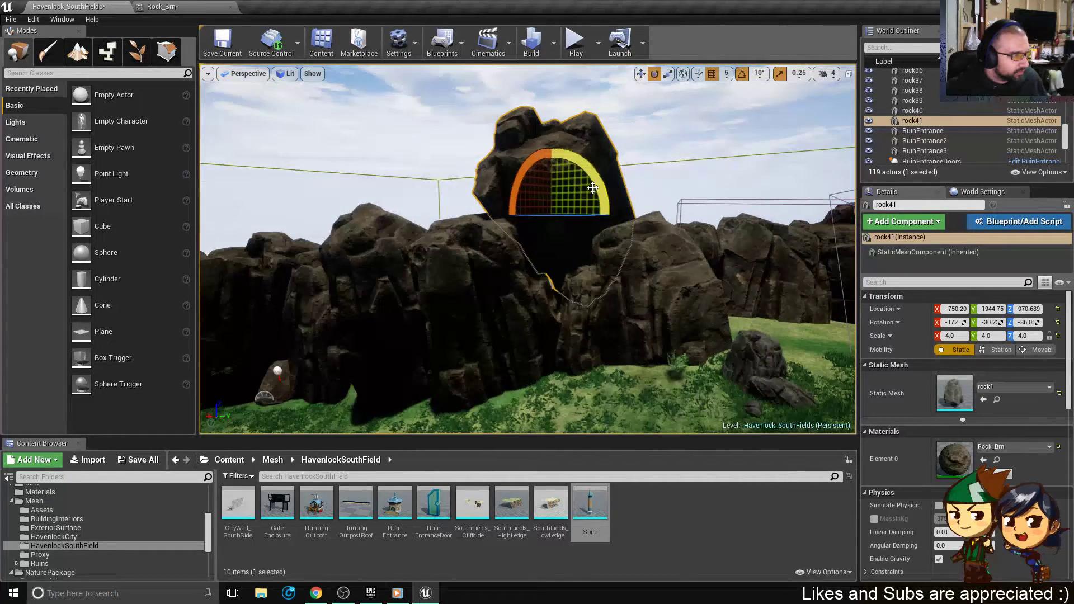
{"action": "left_click_drag", "start_coordinate": [592, 188], "coordinate": [638, 216]}
{"action": "key", "text": "w"}
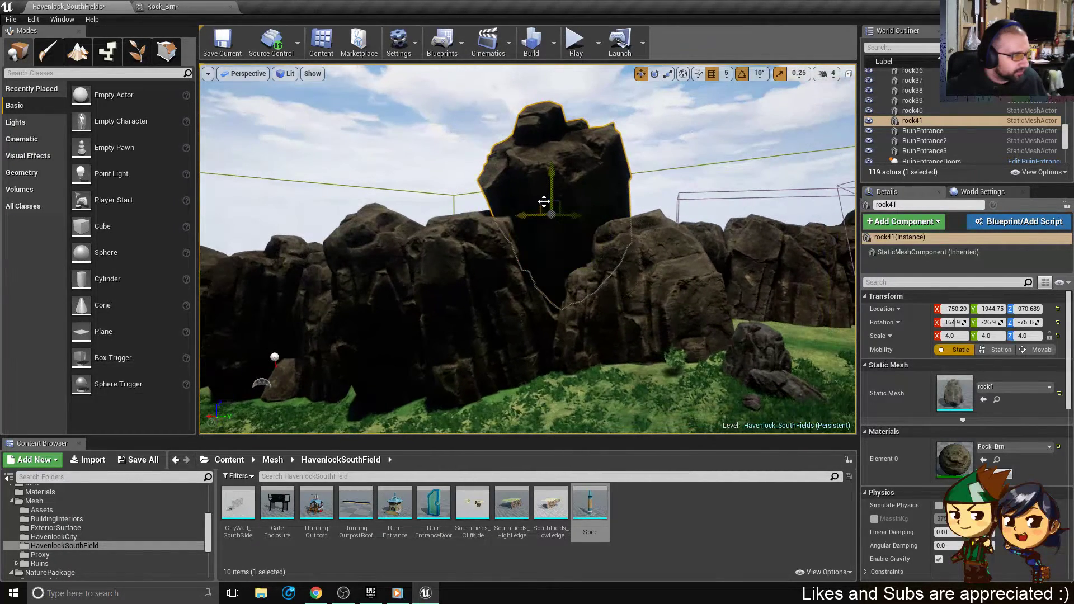
- Tilt rock41 to about -17° around Y and settle it onto the cliff at X -810.20, Y 1899.75, Z 915.689
{"action": "left_click_drag", "start_coordinate": [552, 201], "coordinate": [800, 168], "text": "alt"}
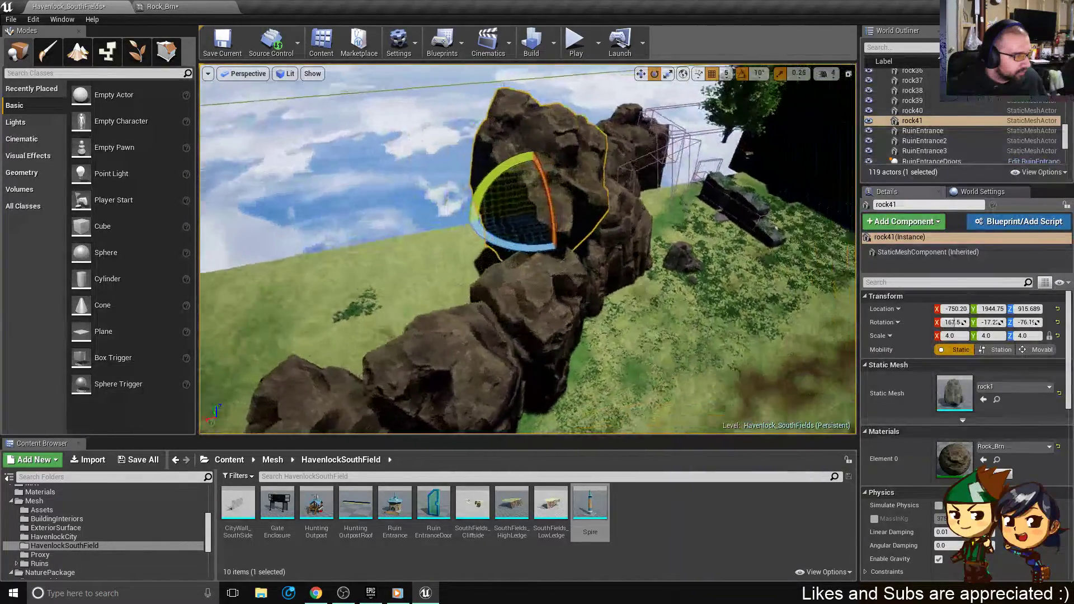
{"action": "left_click_drag", "start_coordinate": [587, 171], "coordinate": [563, 203], "text": "alt"}
{"action": "key", "text": "w"}
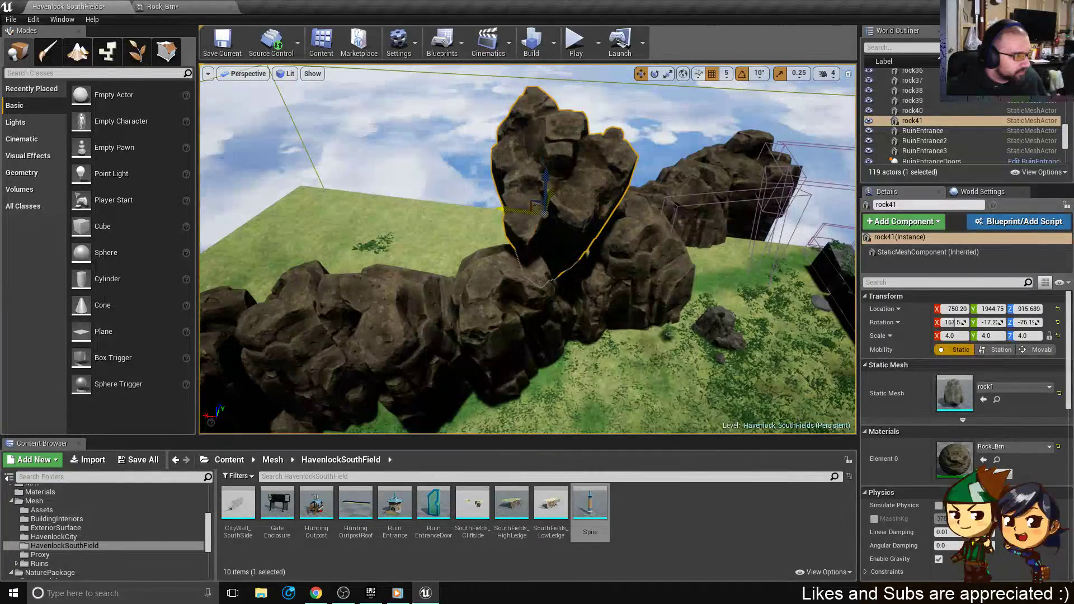
{"action": "left_click_drag", "start_coordinate": [662, 217], "coordinate": [587, 185], "text": "alt"}
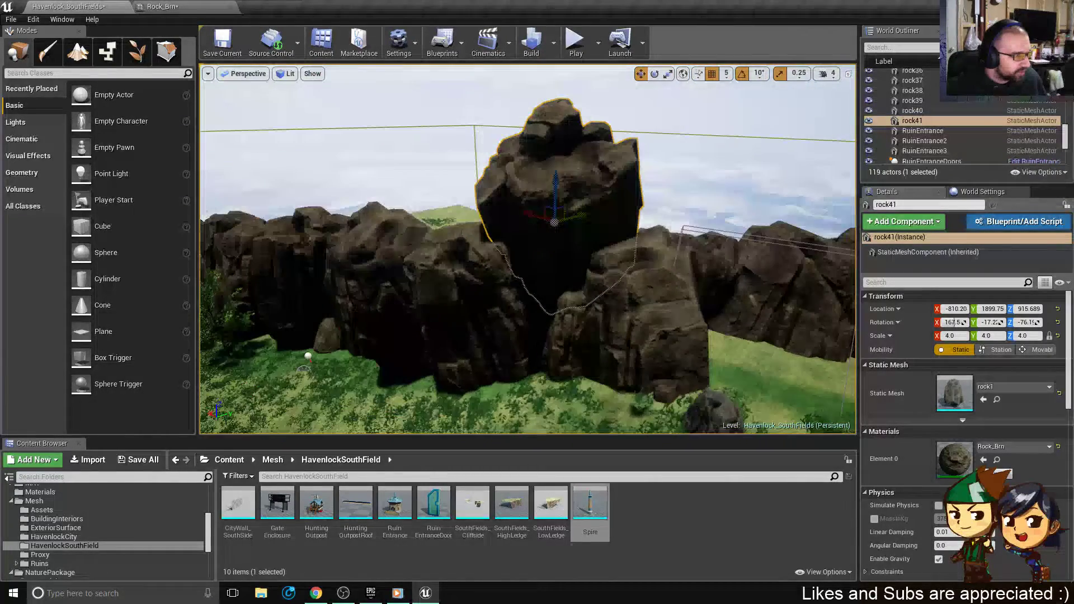
{"action": "key", "text": "Escape"}
- Shift rock38 and rock39 together inward so they sit against rock40 at the end of the cliff wall
{"action": "right_click_drag", "start_coordinate": [588, 184], "coordinate": [540, 209]}
{"action": "mouse_move", "coordinate": [554, 303]}
{"action": "right_mouse_down"}
{"action": "mouse_move", "coordinate": [626, 313]}
{"action": "mouse_move", "coordinate": [553, 304]}
{"action": "right_mouse_up"}
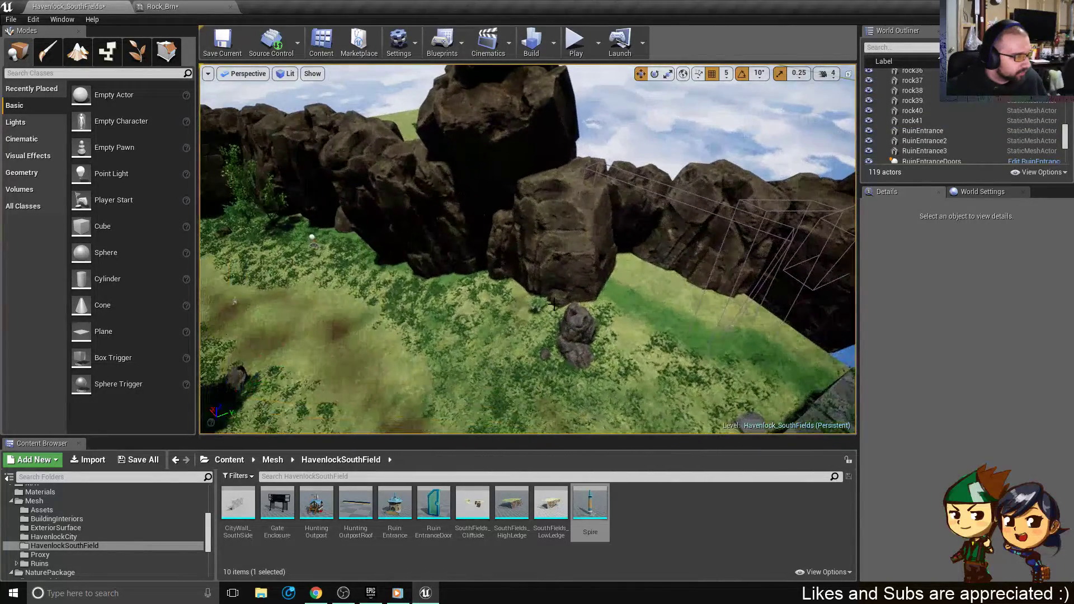
{"action": "left_click", "coordinate": [550, 255]}
{"action": "left_click_drag", "start_coordinate": [549, 255], "coordinate": [692, 331], "text": "alt"}
{"action": "left_click_drag", "start_coordinate": [727, 288], "coordinate": [560, 305], "text": "alt"}
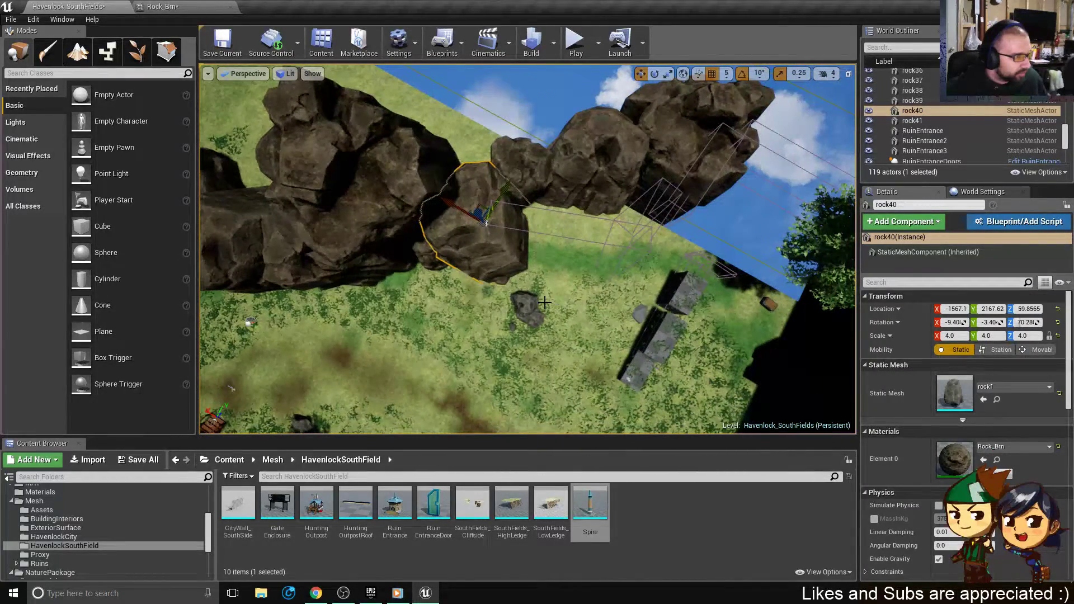
{"action": "left_click", "coordinate": [598, 172]}
{"action": "left_click", "coordinate": [552, 197]}
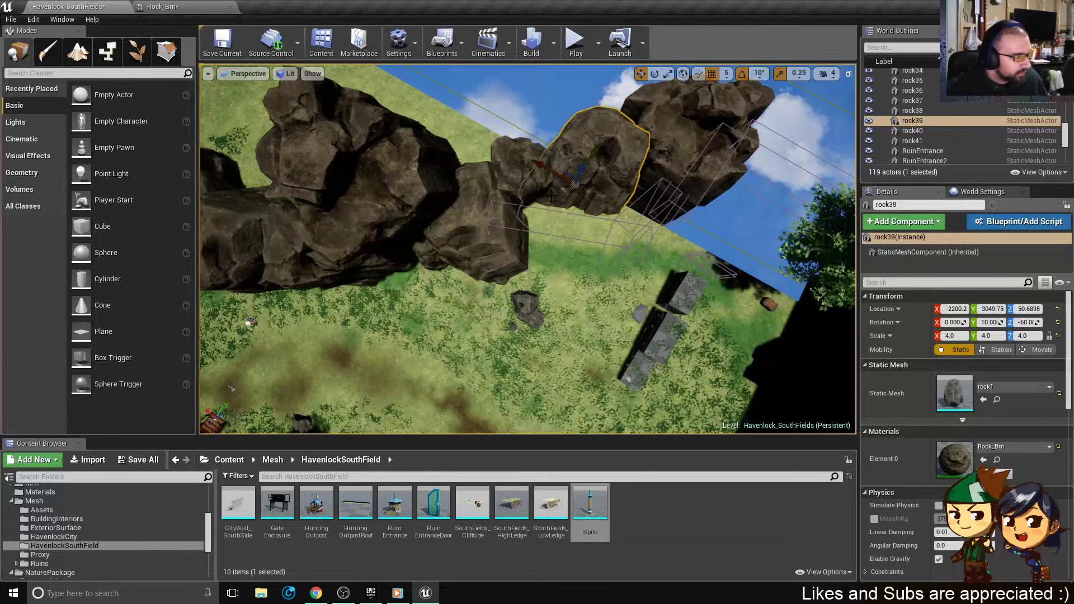
{"action": "left_click", "coordinate": [521, 168], "text": "ctrl"}
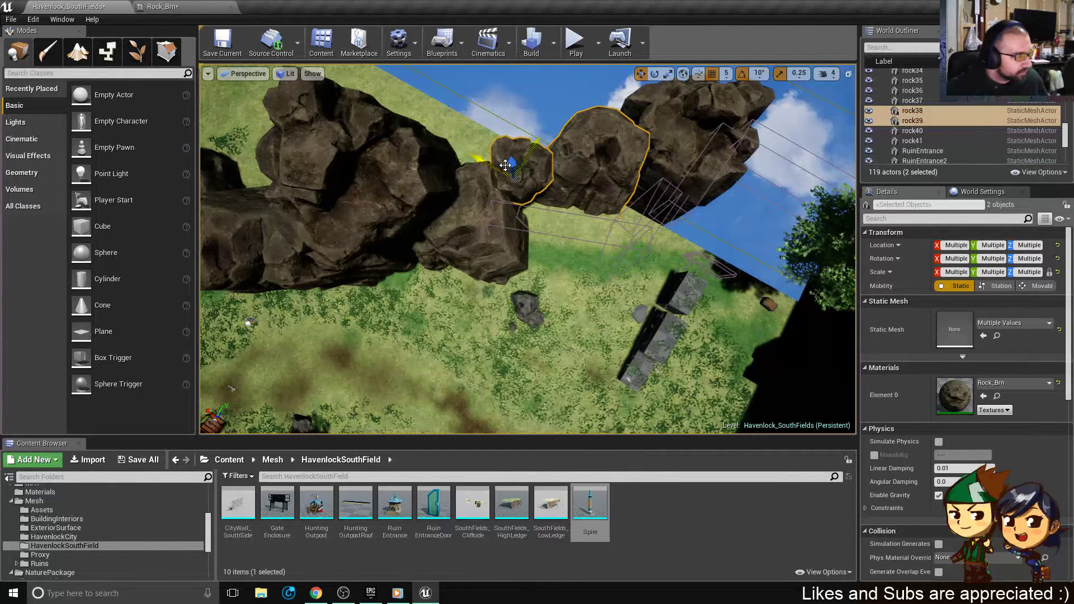
{"action": "left_click_drag", "start_coordinate": [511, 164], "coordinate": [510, 224]}
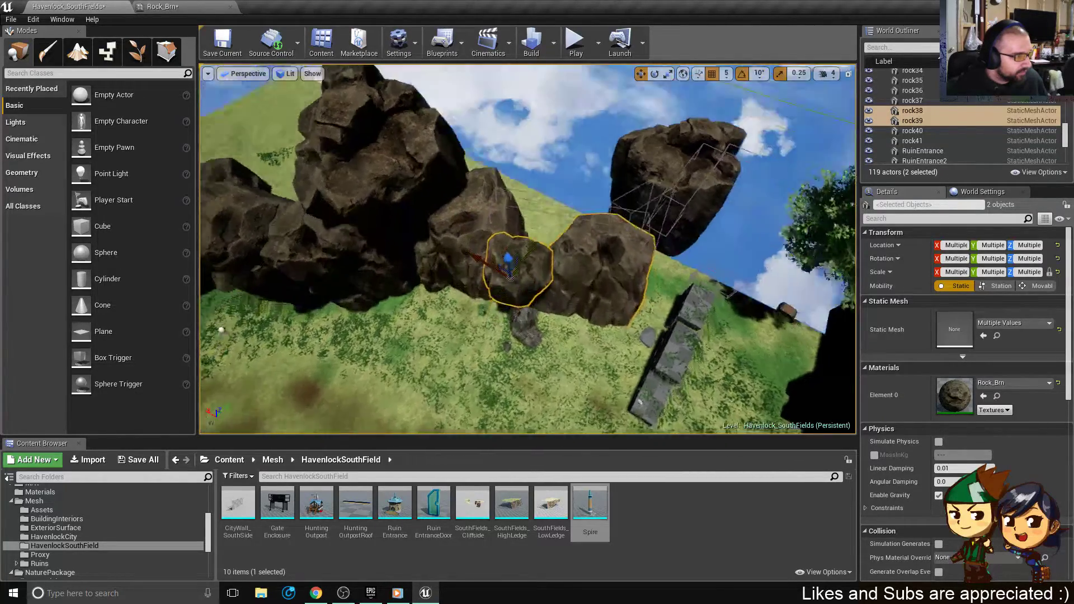
{"action": "right_click_drag", "start_coordinate": [516, 240], "coordinate": [569, 182]}
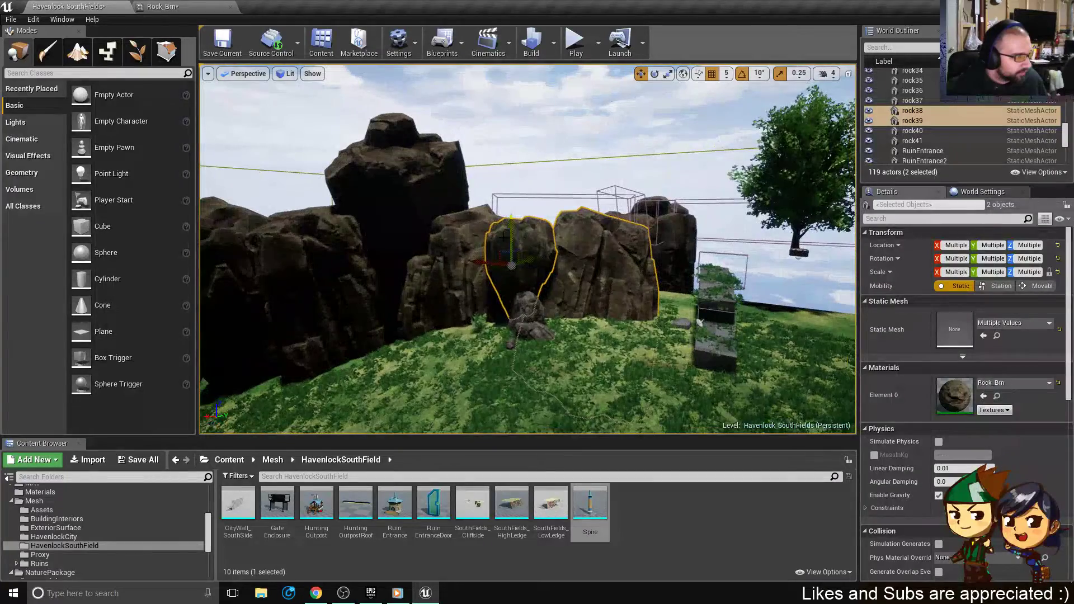
- Raise rock39 on its own to Z 705.689
{"action": "left_click", "coordinate": [576, 234]}
{"action": "left_click_drag", "start_coordinate": [587, 274], "coordinate": [588, 199]}
{"action": "right_click_drag", "start_coordinate": [588, 198], "coordinate": [571, 288]}
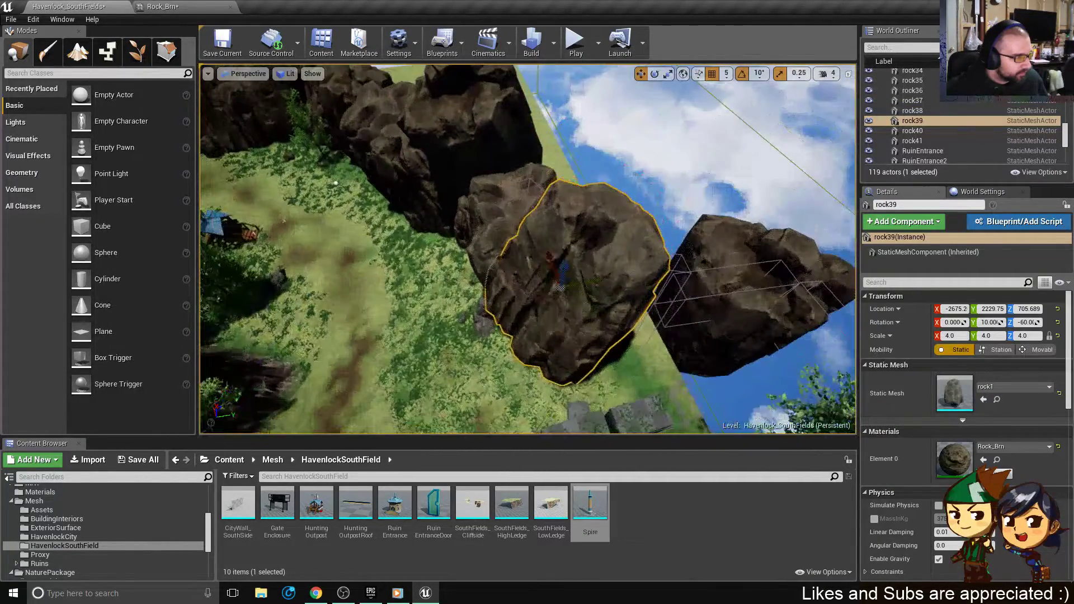
- Rotate rock39 to about -5° around X, 1° around Y and -120° around Z, and reposition it beside the cliff
{"action": "key", "text": "e"}
{"action": "left_click_drag", "start_coordinate": [535, 265], "coordinate": [556, 257]}
{"action": "right_click_drag", "start_coordinate": [592, 280], "coordinate": [548, 296]}
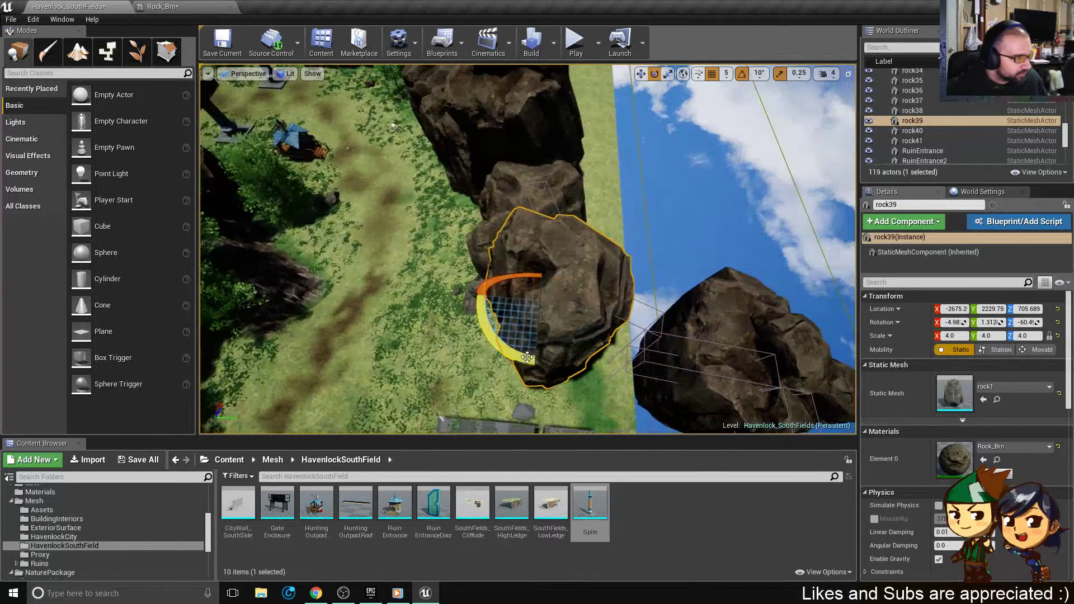
{"action": "left_click_drag", "start_coordinate": [527, 357], "coordinate": [585, 358]}
{"action": "right_click_drag", "start_coordinate": [585, 358], "coordinate": [582, 380]}
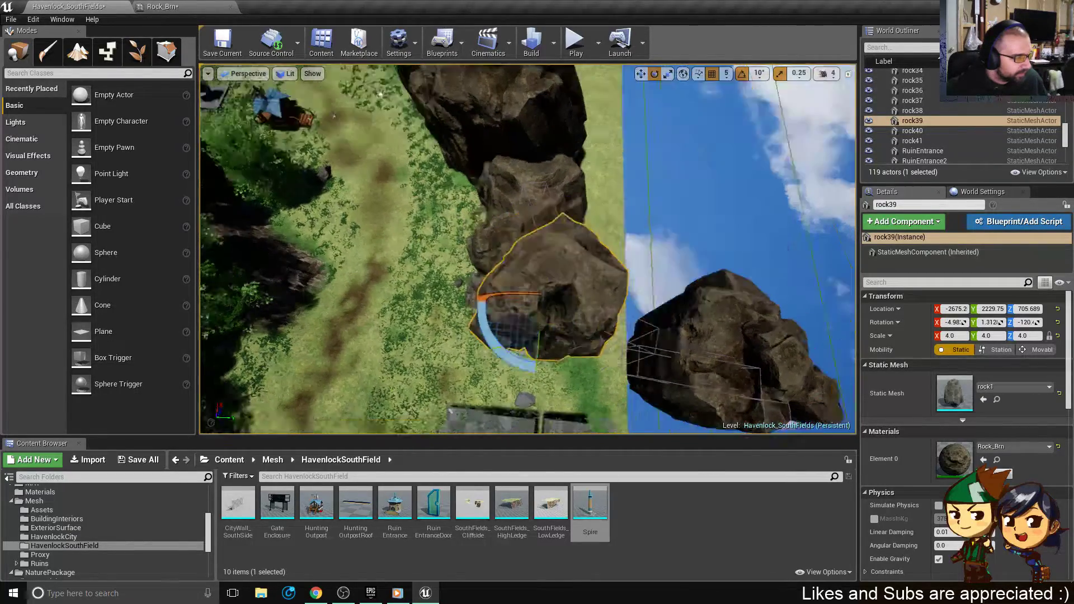
{"action": "right_click_drag", "start_coordinate": [513, 325], "coordinate": [514, 324]}
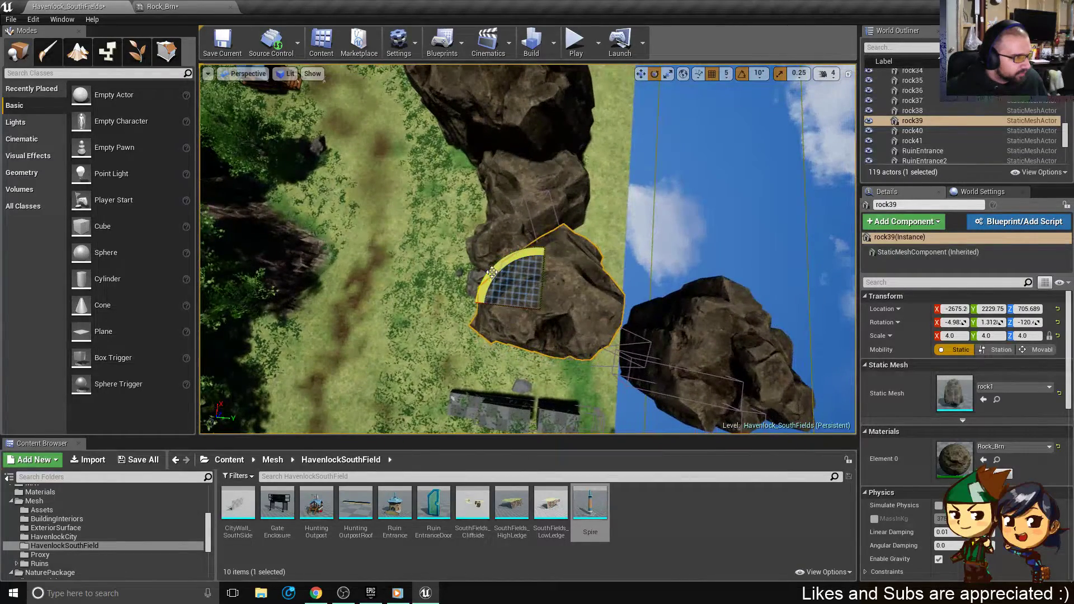
{"action": "mouse_move", "coordinate": [492, 272]}
{"action": "left_mouse_down"}
{"action": "mouse_move", "coordinate": [506, 254]}
{"action": "mouse_move", "coordinate": [492, 273]}
{"action": "left_mouse_up"}
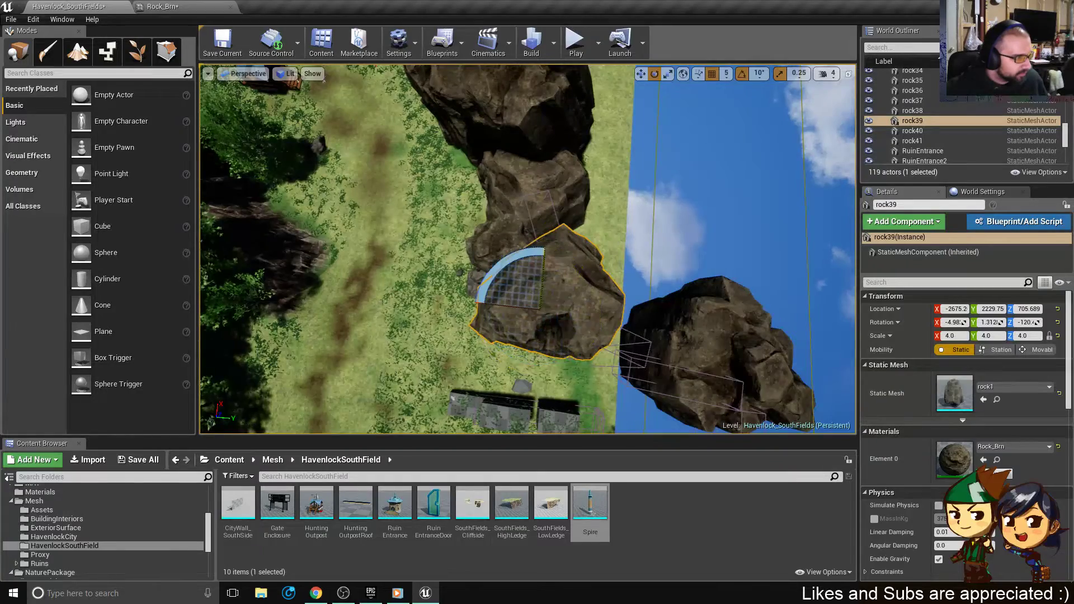
{"action": "right_click_drag", "start_coordinate": [492, 273], "coordinate": [618, 273]}
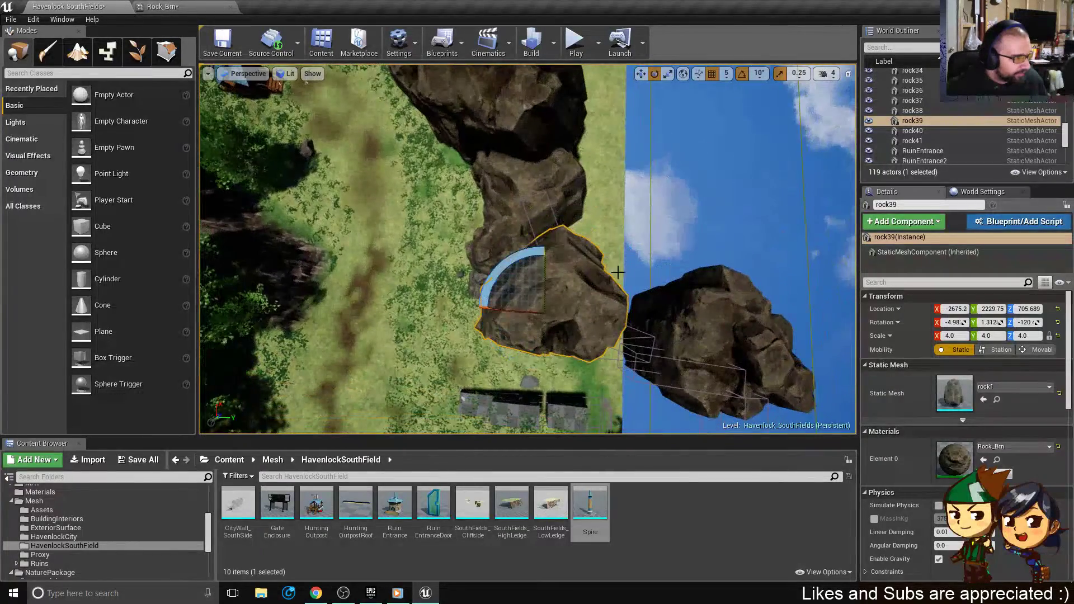
{"action": "left_click_drag", "start_coordinate": [633, 257], "coordinate": [604, 126], "text": "alt"}
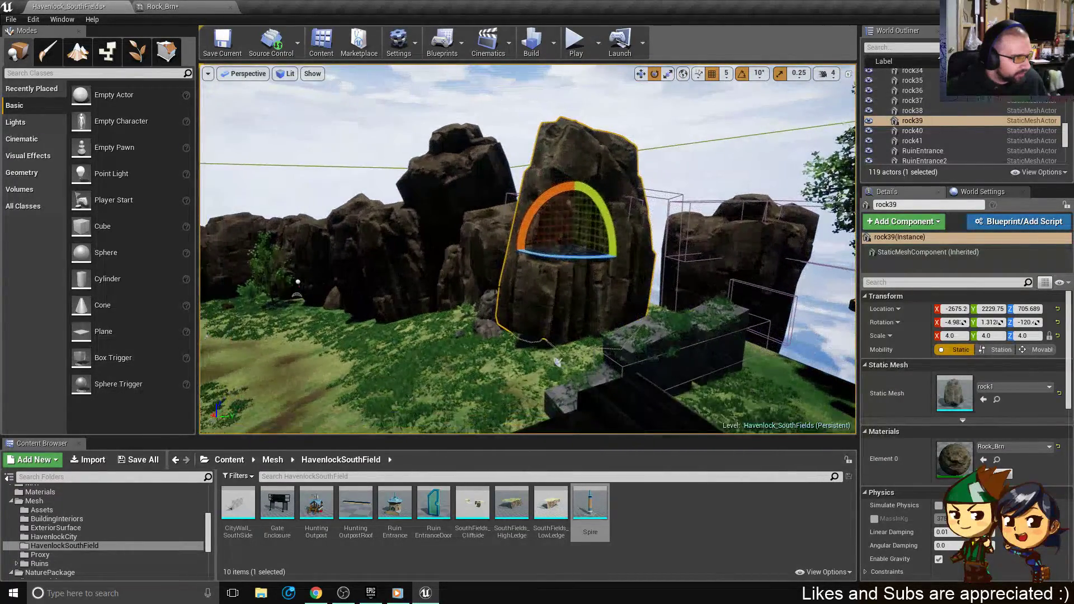
{"action": "key", "text": "w"}
{"action": "left_click_drag", "start_coordinate": [569, 201], "coordinate": [485, 210]}
- Raise rock40 to build up the cliff beside rock39, and delete BlockingVolume4
{"action": "scroll", "coordinate": [485, 210], "scroll_direction": "down", "scroll_amount": 5}
{"action": "left_click", "coordinate": [442, 263]}
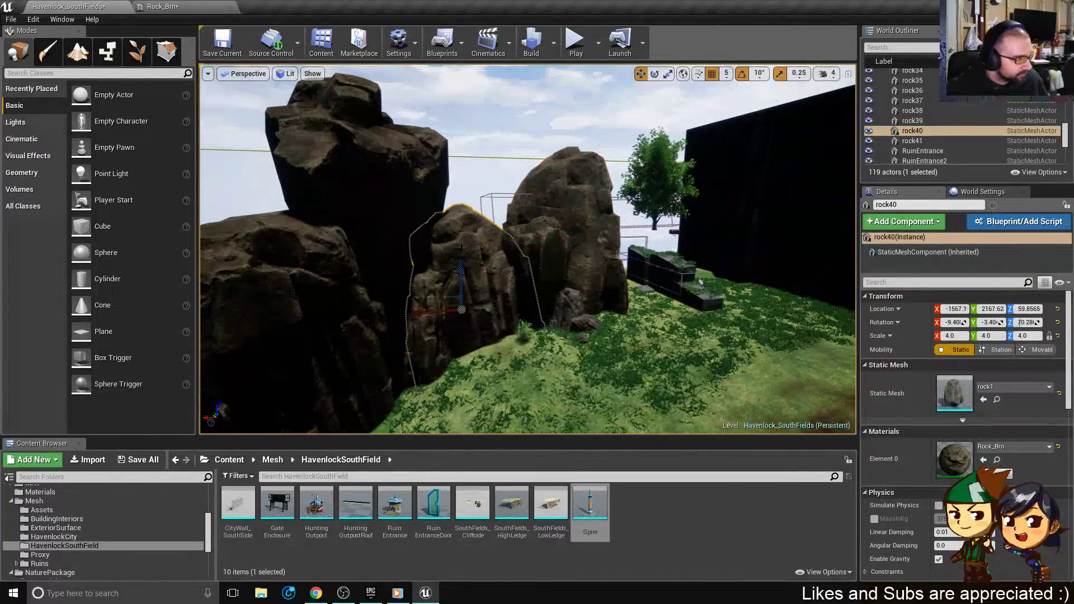
{"action": "left_click_drag", "start_coordinate": [460, 265], "coordinate": [515, 211]}
{"action": "key", "text": "Delete"}
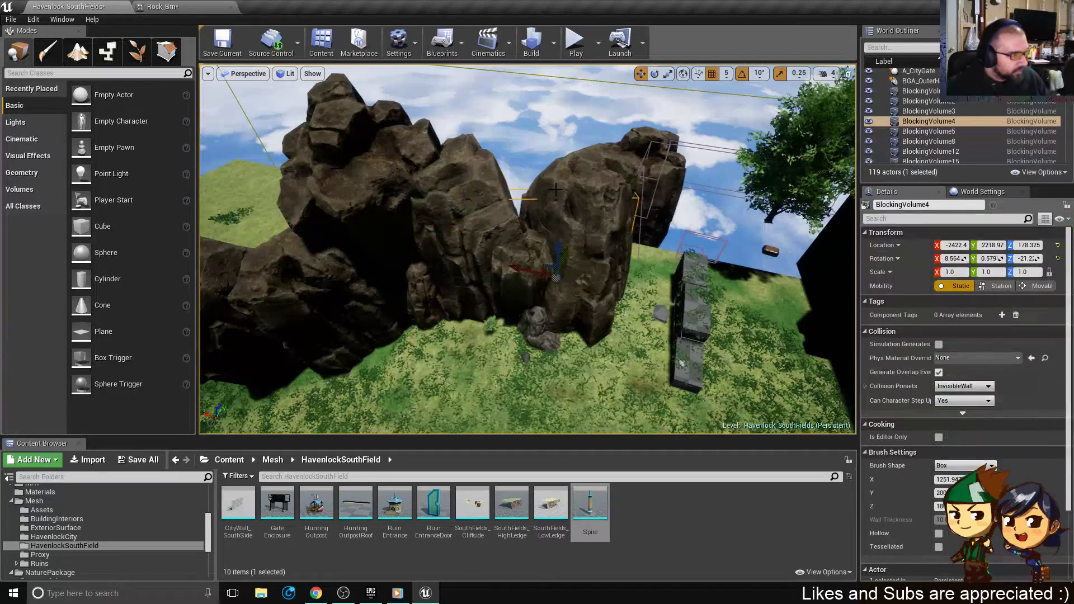
- Move rock18 to X -2730.2, Y 3079.75 against rock39 at the cliff's outer end, and raise it
{"action": "right_click_drag", "start_coordinate": [558, 253], "coordinate": [710, 275]}
{"action": "left_click", "coordinate": [711, 258]}
{"action": "left_click_drag", "start_coordinate": [716, 257], "coordinate": [658, 260]}
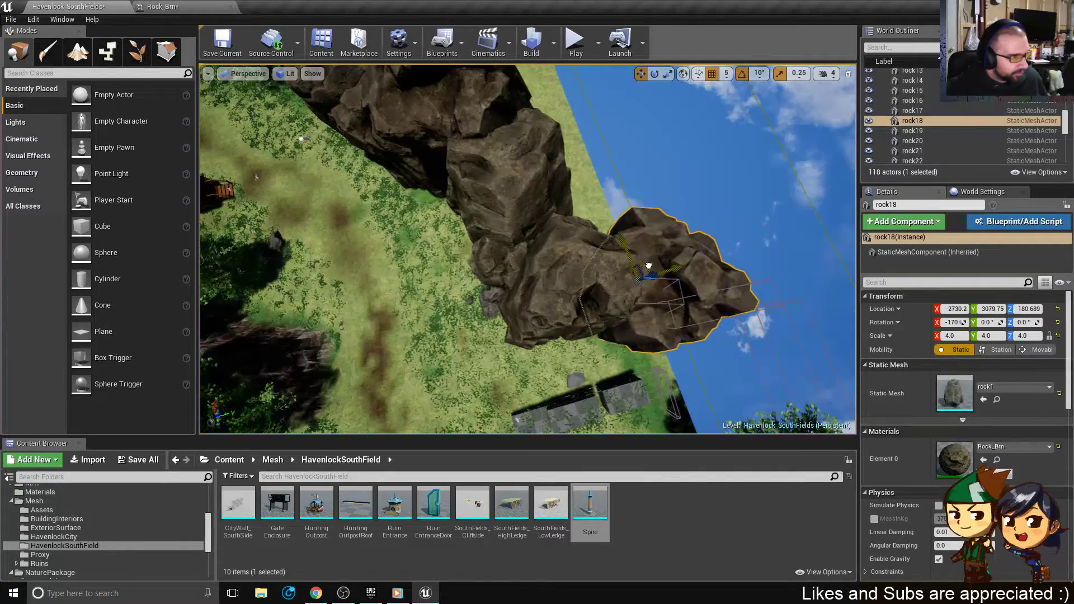
{"action": "right_click_drag", "start_coordinate": [657, 260], "coordinate": [652, 269]}
{"action": "right_click_drag", "start_coordinate": [669, 338], "coordinate": [679, 335]}
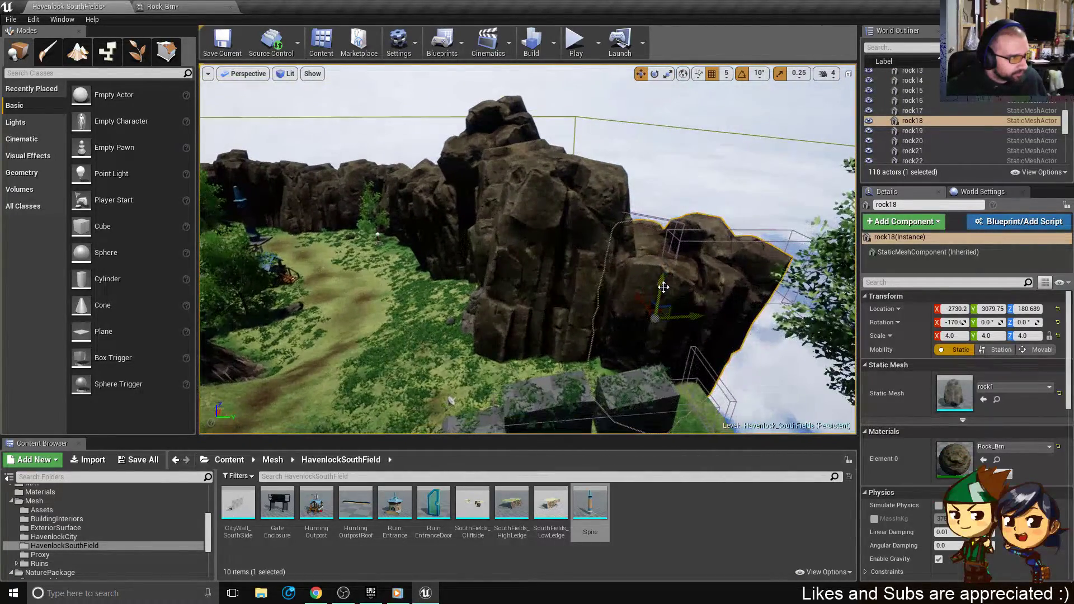
{"action": "left_click_drag", "start_coordinate": [662, 286], "coordinate": [671, 239]}
{"action": "right_click_drag", "start_coordinate": [750, 227], "coordinate": [727, 243]}
{"action": "right_click_drag", "start_coordinate": [794, 258], "coordinate": [527, 366]}
- Shift Landscape2 along Y to -5950
{"action": "left_click", "coordinate": [527, 366]}
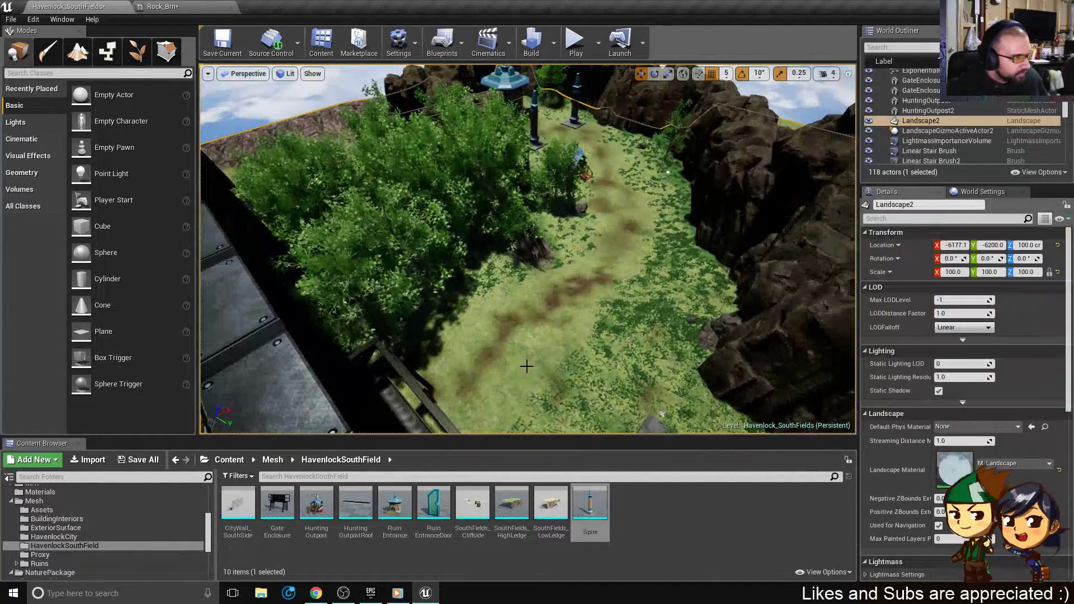
{"action": "scroll", "coordinate": [588, 276], "scroll_direction": "down", "scroll_amount": 5}
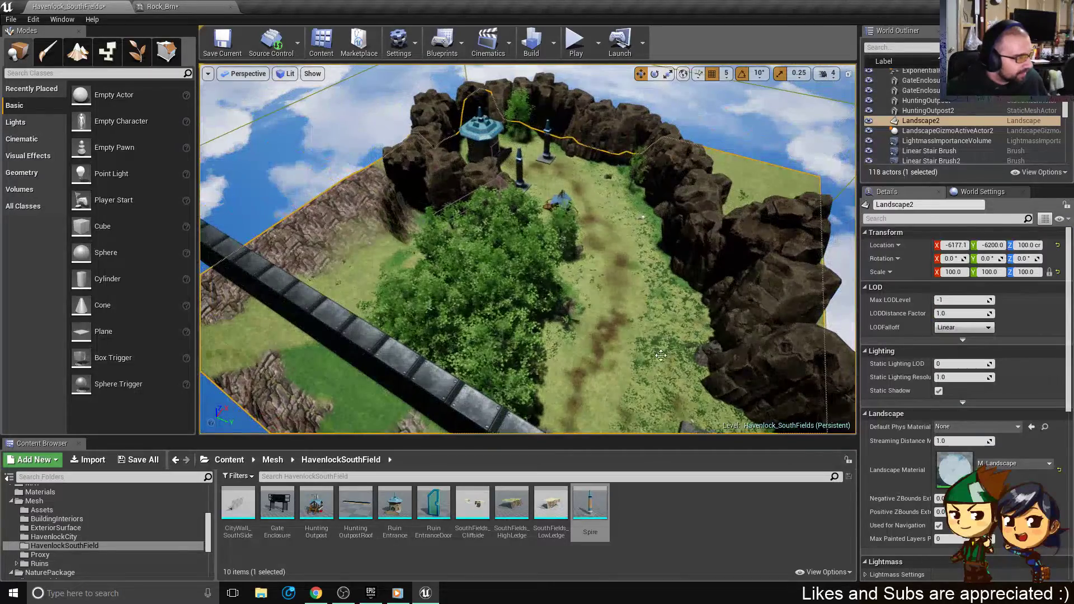
{"action": "right_click_drag", "start_coordinate": [661, 355], "coordinate": [546, 243]}
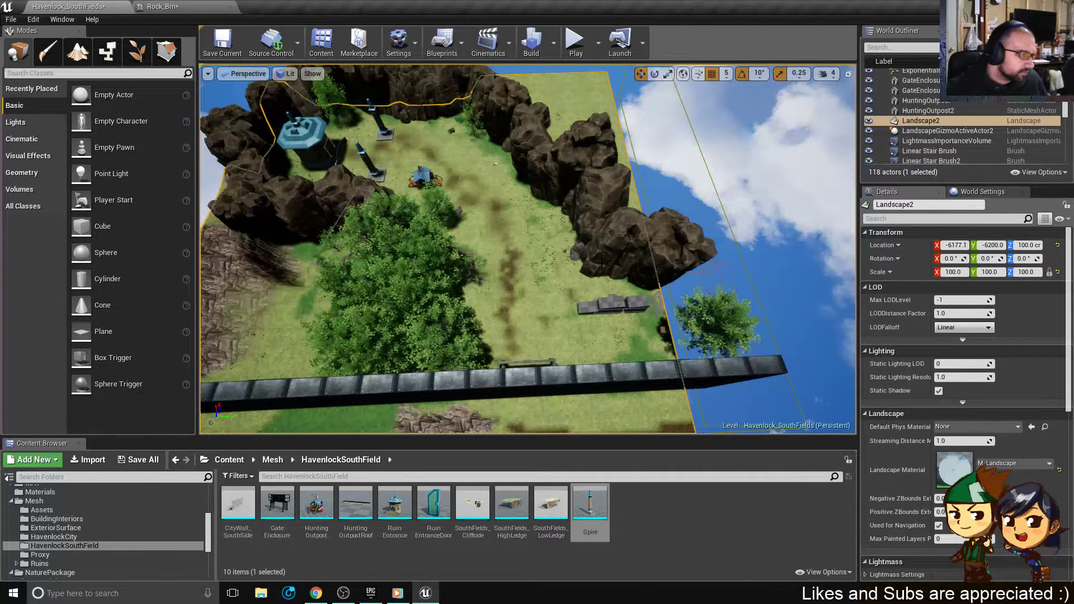
{"action": "right_click_drag", "start_coordinate": [601, 266], "coordinate": [285, 240]}
{"action": "mouse_move", "coordinate": [237, 306]}
{"action": "left_mouse_down"}
{"action": "mouse_move", "coordinate": [286, 338]}
{"action": "mouse_move", "coordinate": [243, 315]}
{"action": "left_mouse_up"}
{"action": "right_click_drag", "start_coordinate": [401, 256], "coordinate": [426, 271]}
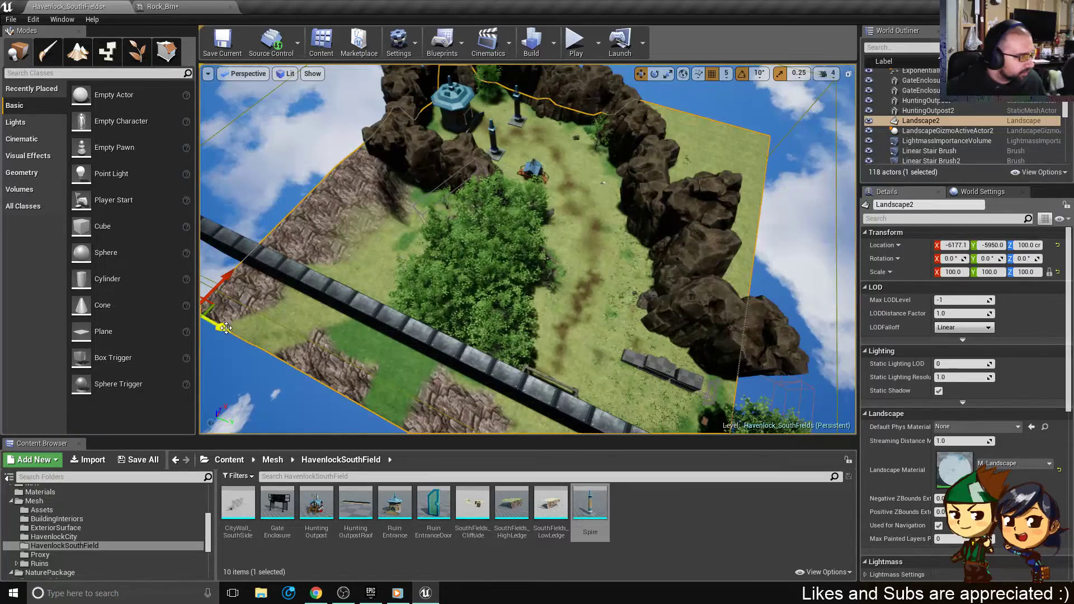
- Try shifting Landscape2 along Y to -7790 and back to -6095, and undo both moves
{"action": "left_click_drag", "start_coordinate": [225, 328], "coordinate": [200, 290]}
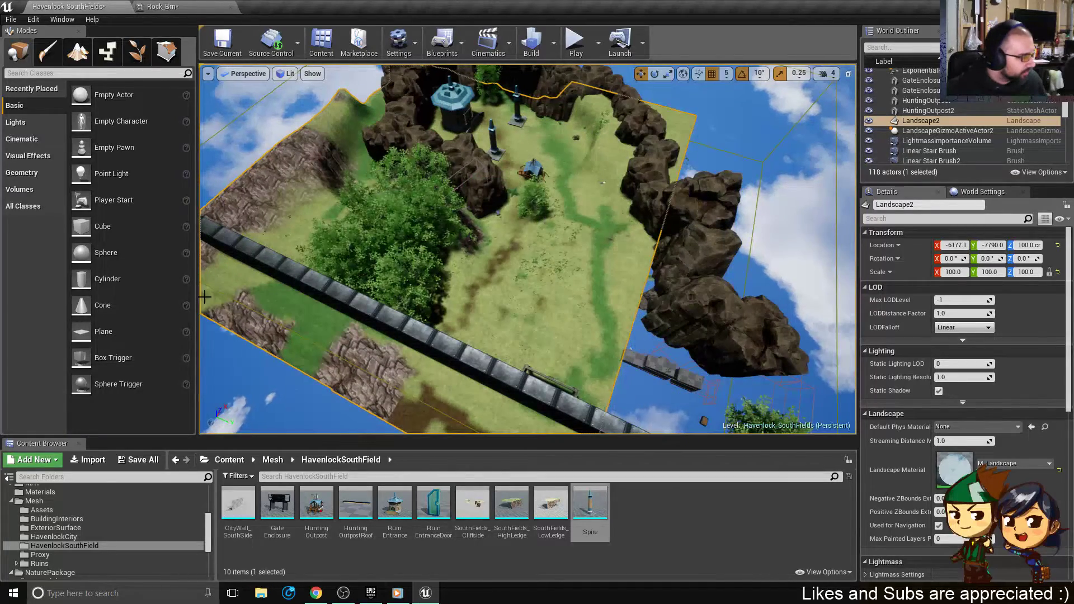
{"action": "right_click_drag", "start_coordinate": [253, 275], "coordinate": [227, 270]}
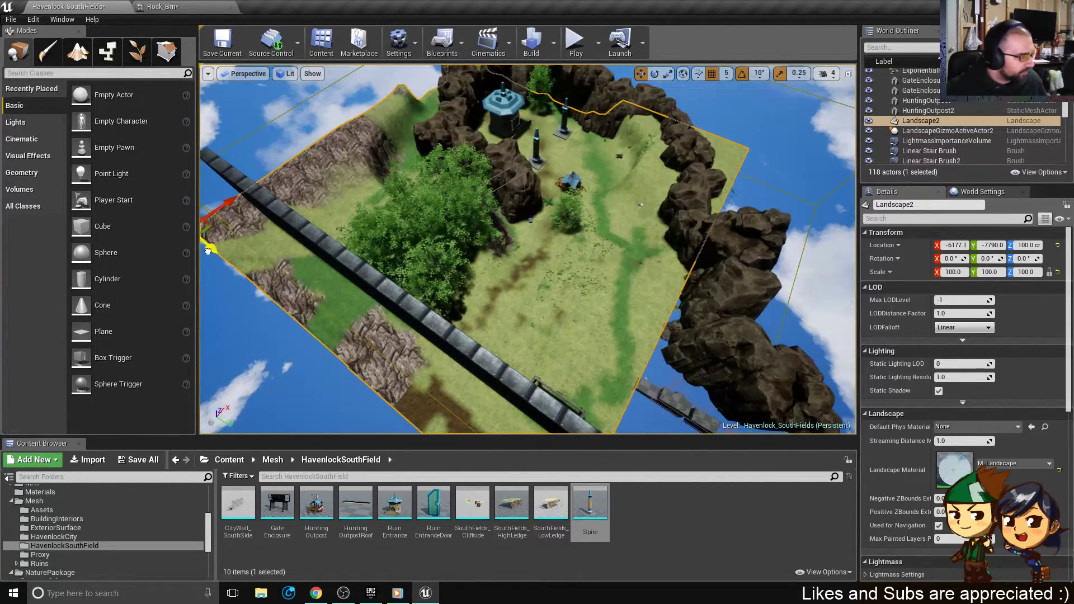
{"action": "left_click_drag", "start_coordinate": [207, 251], "coordinate": [267, 284]}
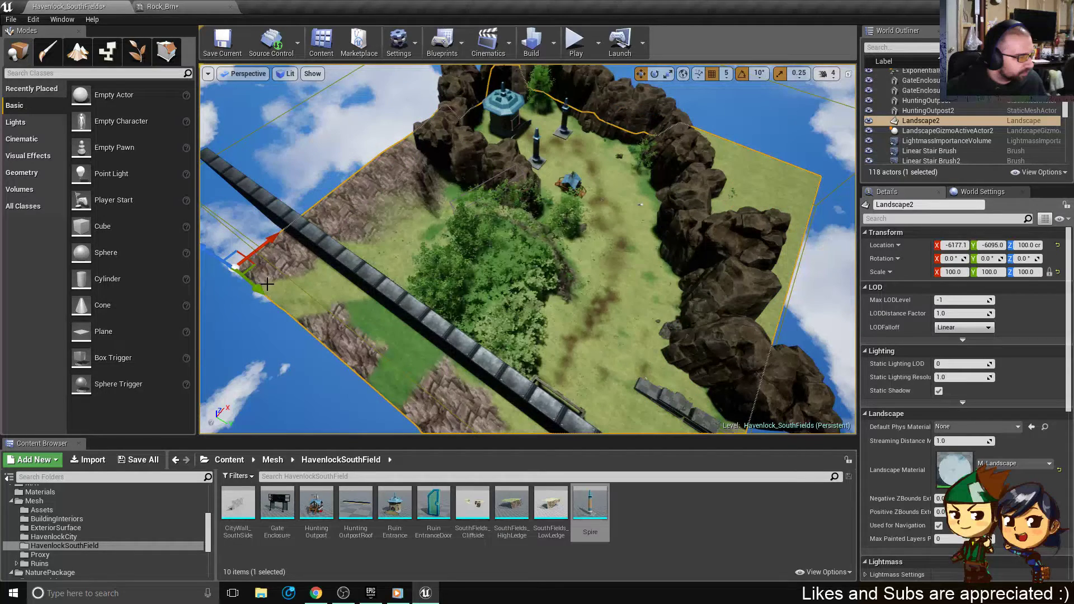
{"action": "key", "text": "ctrl+z"}
{"action": "key", "text": "ctrl+z"}
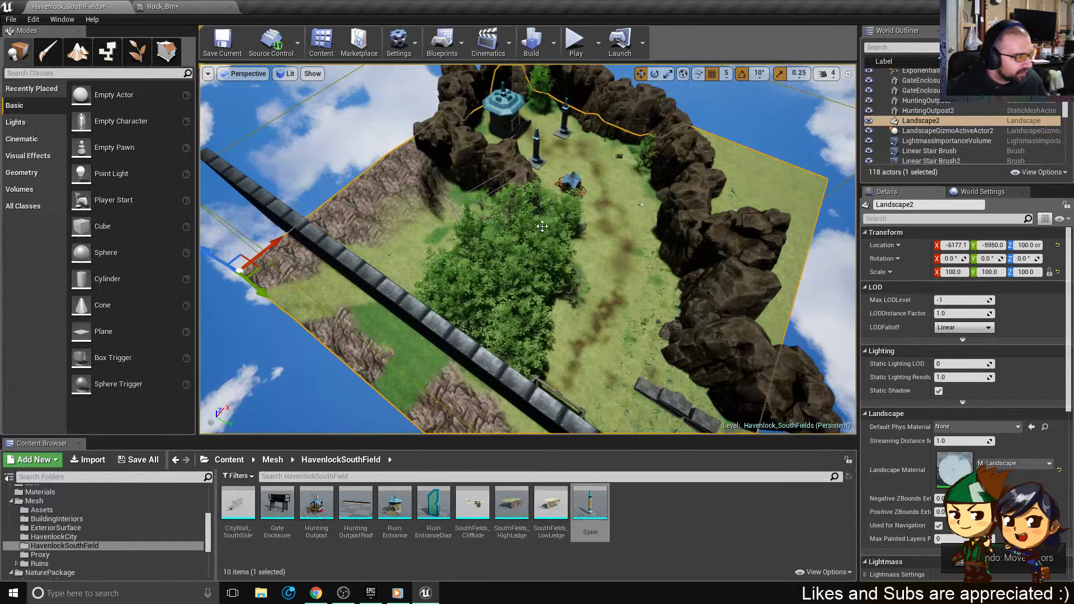
- Try shifting Landscape2 along Y to about -10880, and undo the move
{"action": "left_click", "coordinate": [526, 281]}
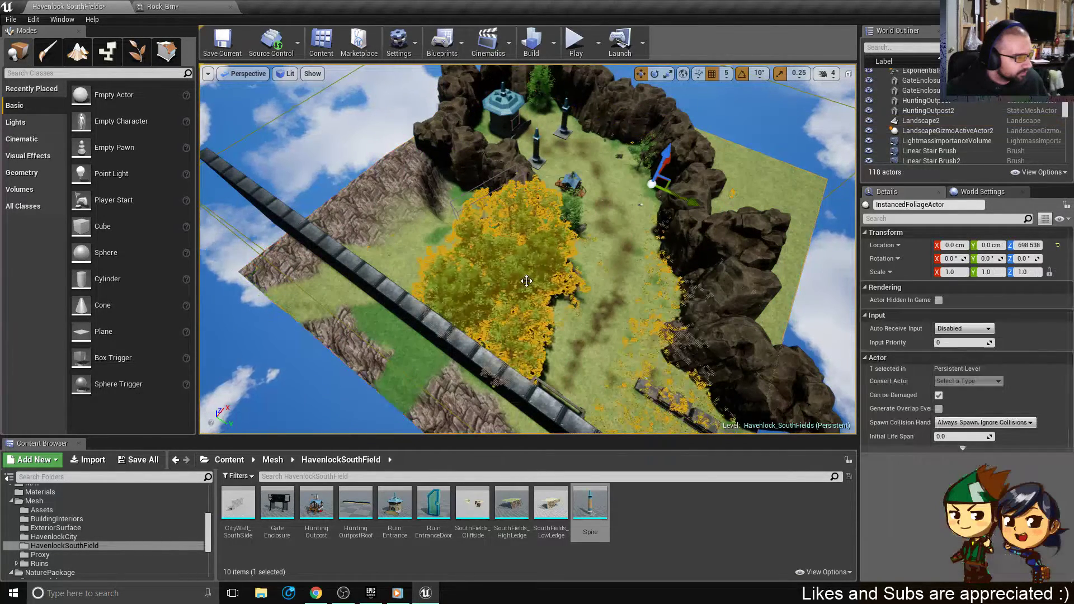
{"action": "right_click_drag", "start_coordinate": [593, 350], "coordinate": [603, 358]}
{"action": "right_click_drag", "start_coordinate": [469, 303], "coordinate": [446, 289]}
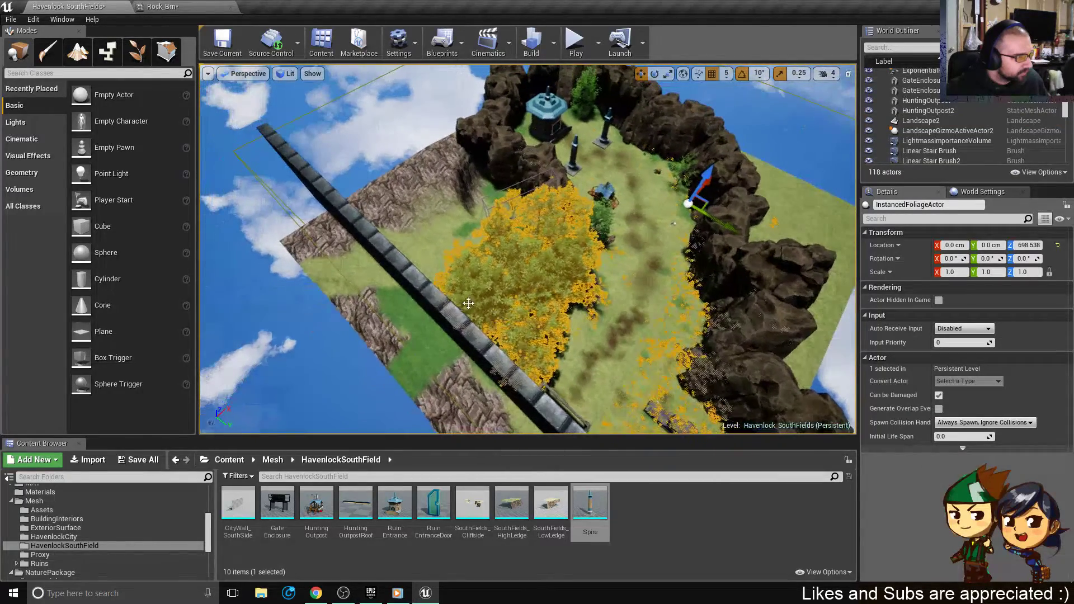
{"action": "left_click", "coordinate": [392, 310]}
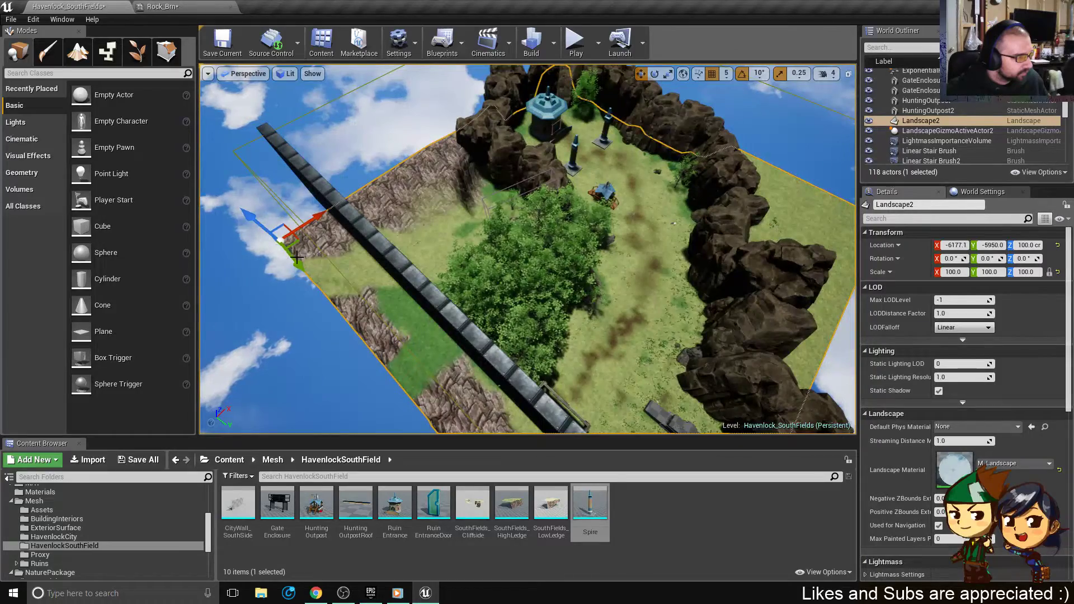
{"action": "left_click_drag", "start_coordinate": [296, 256], "coordinate": [201, 155]}
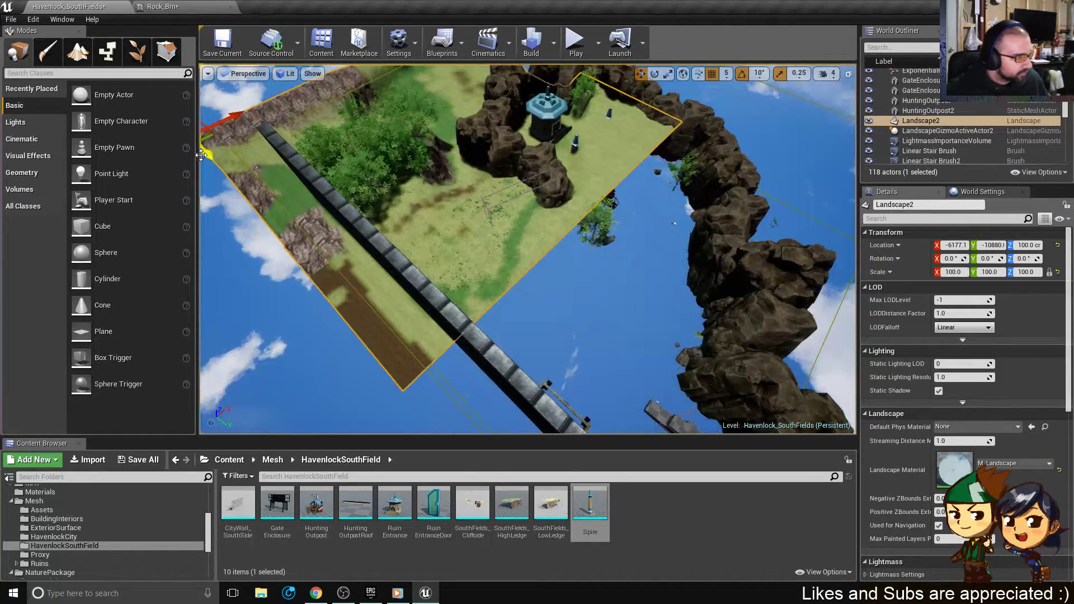
{"action": "key", "text": "ctrl+z"}
- Examine the grass-covered stone blocks between the cliff and the city wall from several sides
{"action": "right_click_drag", "start_coordinate": [392, 246], "coordinate": [404, 226]}
{"action": "key", "text": "w"}
{"action": "right_click_drag", "start_coordinate": [520, 202], "coordinate": [336, 218]}
{"action": "right_click_drag", "start_coordinate": [470, 263], "coordinate": [606, 253]}
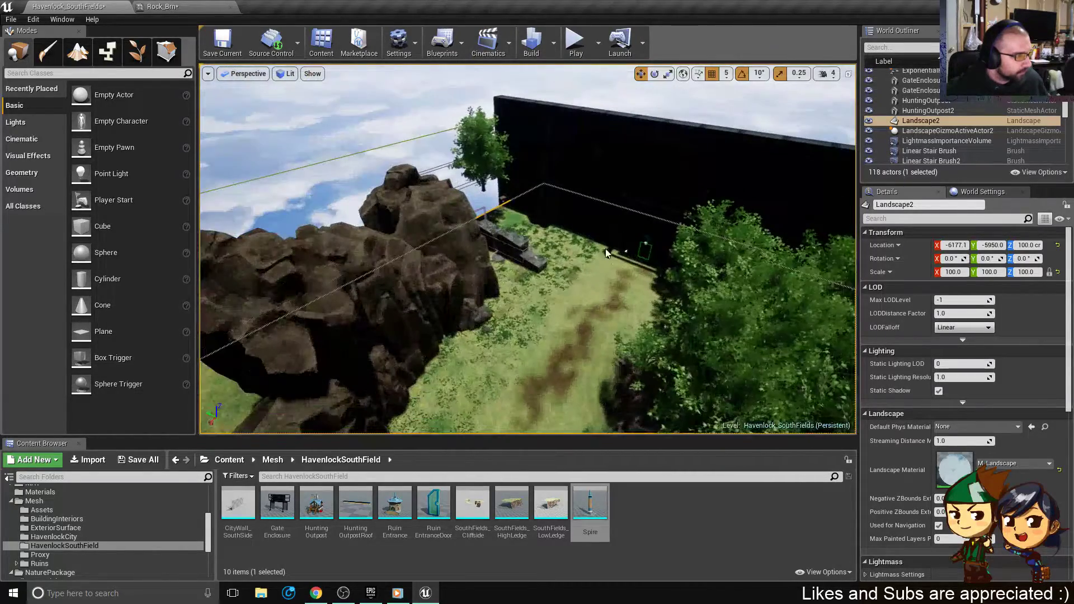
{"action": "left_click", "coordinate": [469, 249]}
{"action": "key", "text": "f"}
{"action": "left_click_drag", "start_coordinate": [469, 249], "coordinate": [341, 234], "text": "alt"}
{"action": "mouse_move", "coordinate": [664, 281]}
{"action": "right_mouse_down", "text": "alt"}
{"action": "mouse_move", "coordinate": [727, 283]}
{"action": "mouse_move", "coordinate": [727, 308]}
{"action": "mouse_move", "coordinate": [784, 310]}
{"action": "right_mouse_up", "text": "alt"}
{"action": "key", "text": "w"}
{"action": "key", "text": "a"}
{"action": "key", "text": "s"}
{"action": "left_click", "coordinate": [574, 193]}
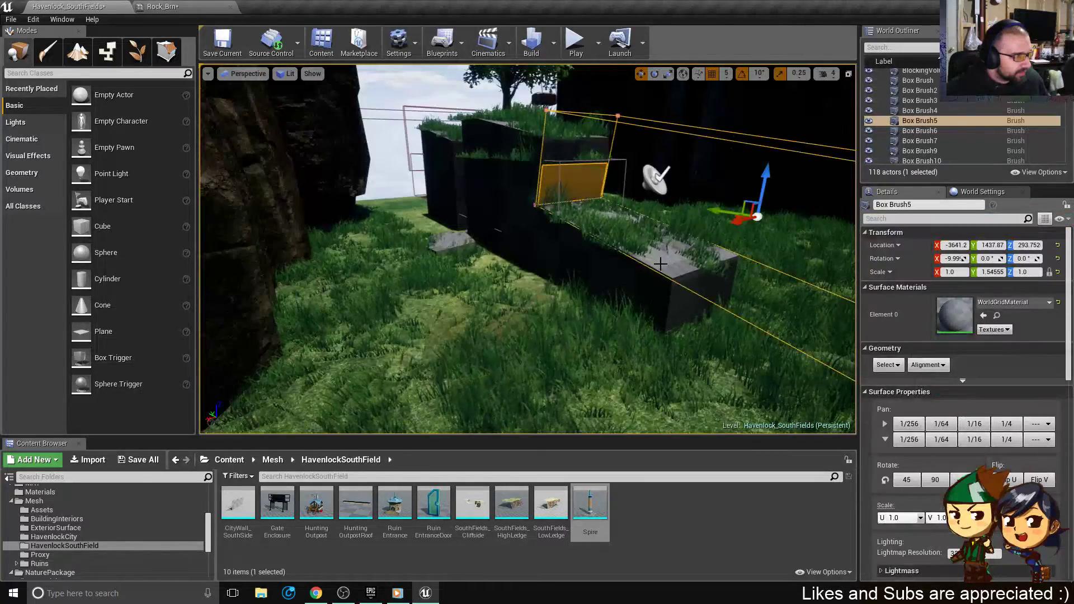
{"action": "key", "text": "w"}
{"action": "right_click_drag", "start_coordinate": [573, 193], "coordinate": [713, 209]}
{"action": "mouse_move", "coordinate": [597, 223]}
{"action": "right_mouse_down"}
{"action": "mouse_move", "coordinate": [521, 238]}
{"action": "mouse_move", "coordinate": [440, 218]}
{"action": "mouse_move", "coordinate": [482, 212]}
{"action": "right_mouse_up"}
{"action": "key", "text": "d"}
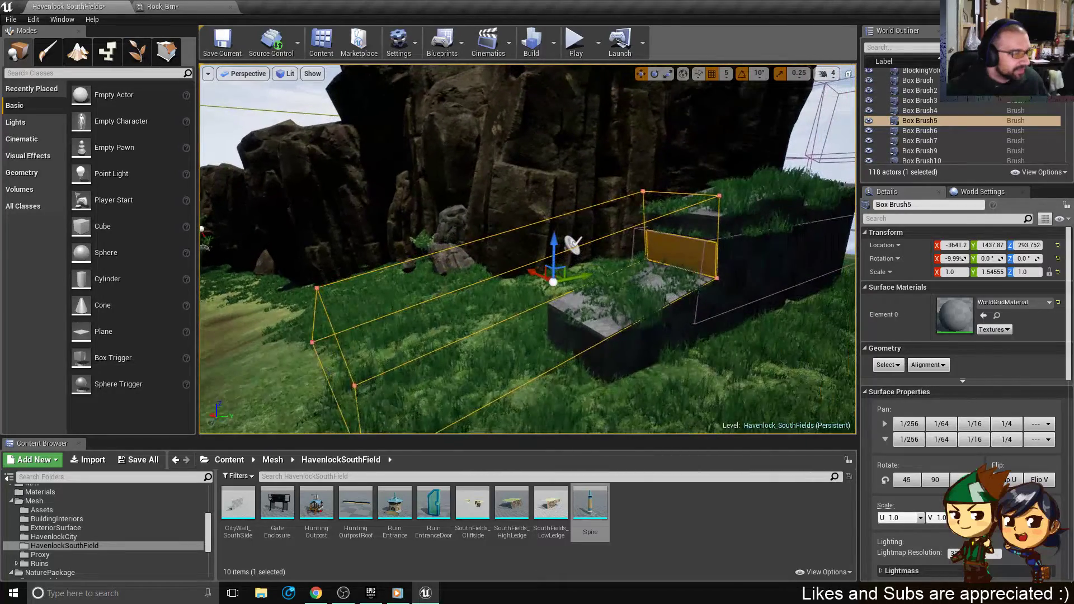
{"action": "right_click_drag", "start_coordinate": [571, 344], "coordinate": [563, 344]}
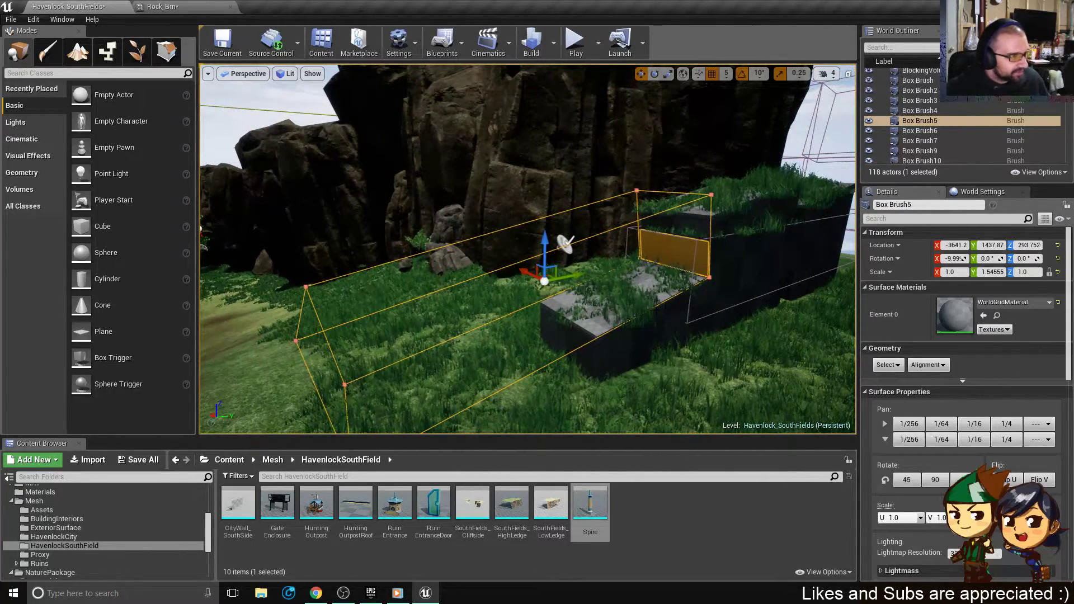
- Set the foliage brush size to about 128 and erase the grass from the lower block between cliff and city wall
{"action": "left_click", "coordinate": [759, 203]}
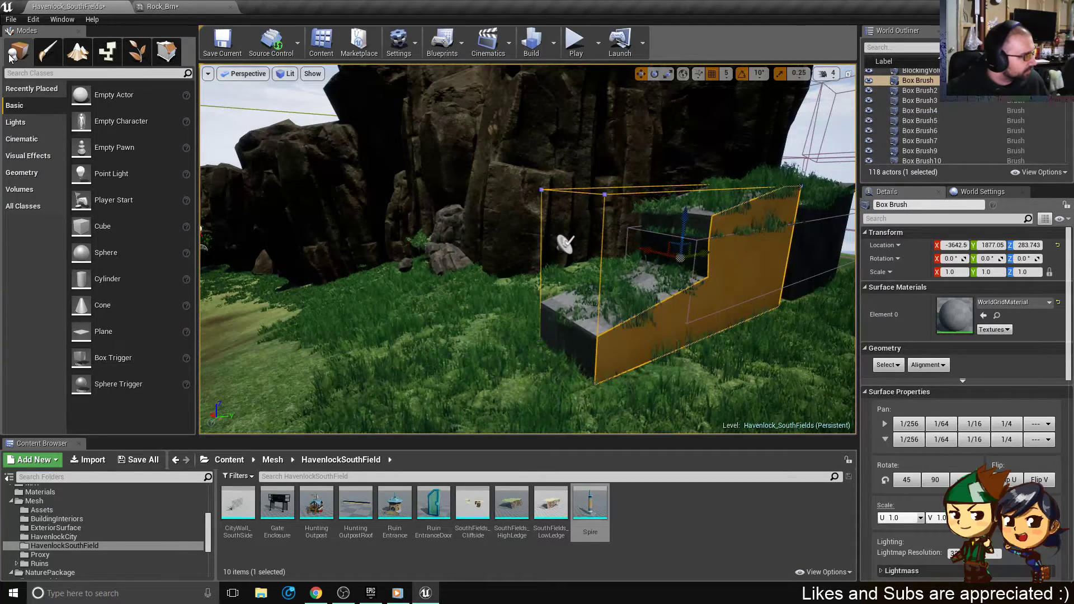
{"action": "left_click", "coordinate": [137, 52]}
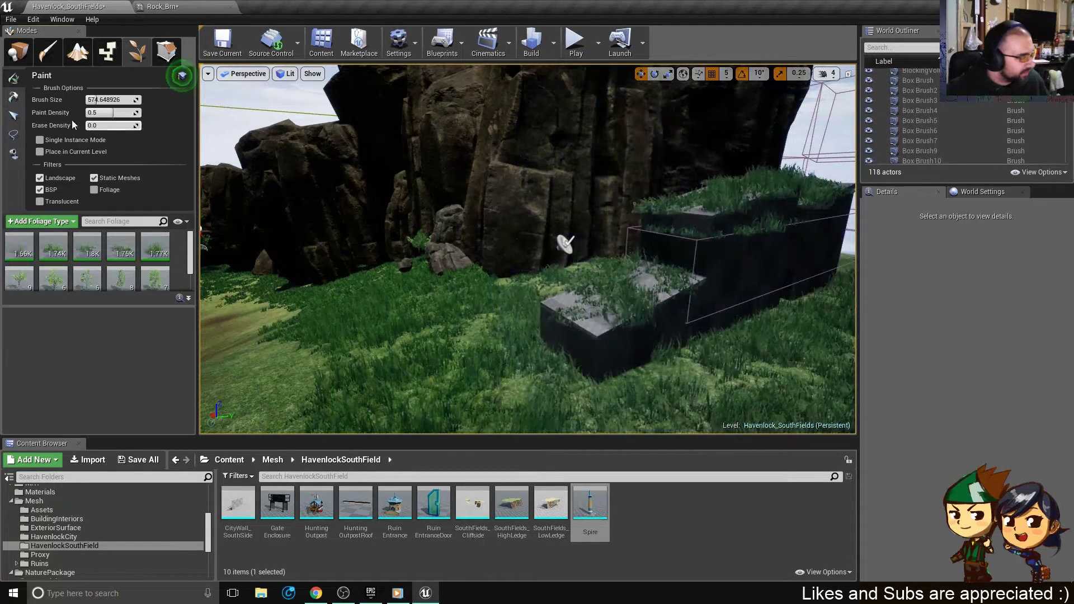
{"action": "left_click_drag", "start_coordinate": [93, 99], "coordinate": [182, 76]}
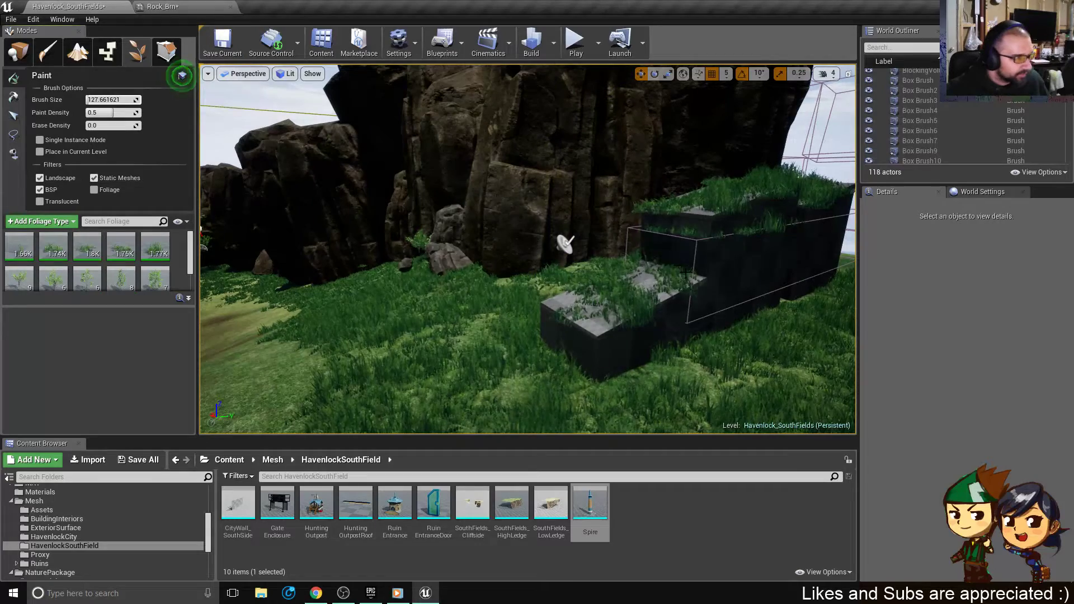
{"action": "mouse_move", "coordinate": [689, 272]}
{"action": "left_mouse_down", "text": "shift"}
{"action": "mouse_move", "coordinate": [609, 297]}
{"action": "mouse_move", "coordinate": [714, 296]}
{"action": "left_mouse_up", "text": "shift"}
{"action": "right_click_drag", "start_coordinate": [756, 256], "coordinate": [652, 242]}
{"action": "right_click_drag", "start_coordinate": [695, 271], "coordinate": [806, 271]}
- Erase the remaining grass from the tops and edges of the higher blocks
{"action": "mouse_move", "coordinate": [514, 271]}
{"action": "left_mouse_down", "text": "shift"}
{"action": "mouse_move", "coordinate": [480, 259]}
{"action": "mouse_move", "coordinate": [480, 221]}
{"action": "mouse_move", "coordinate": [440, 119]}
{"action": "mouse_move", "coordinate": [480, 133]}
{"action": "left_mouse_up", "text": "shift"}
{"action": "key", "text": "d"}
{"action": "right_click_drag", "start_coordinate": [480, 134], "coordinate": [431, 137]}
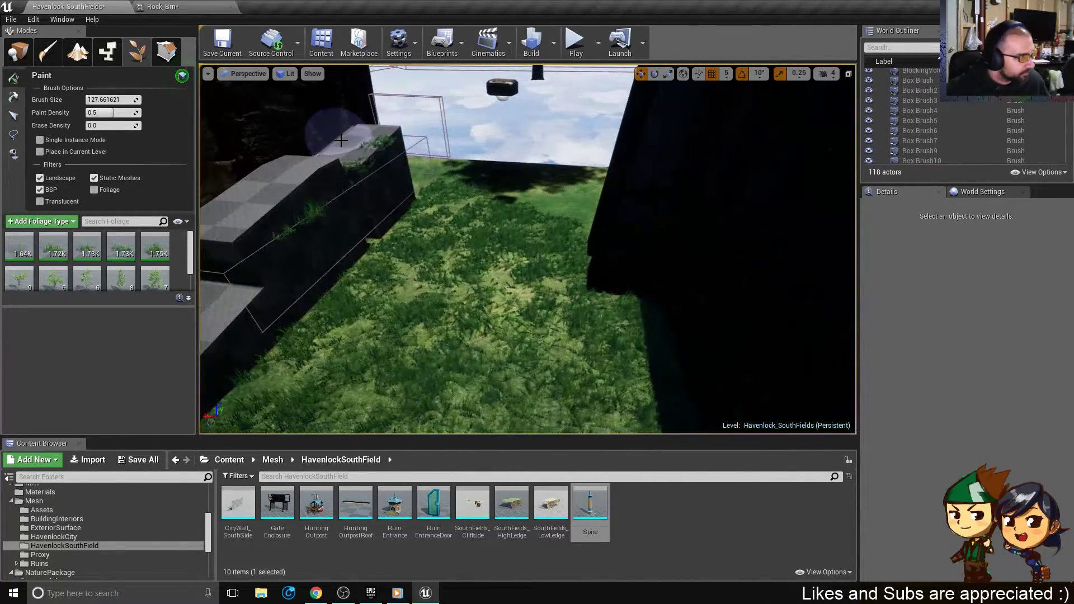
{"action": "left_click_drag", "start_coordinate": [341, 140], "coordinate": [283, 225], "text": "shift"}
{"action": "key", "text": "a"}
{"action": "mouse_move", "coordinate": [409, 198]}
{"action": "right_mouse_down"}
{"action": "mouse_move", "coordinate": [498, 207]}
{"action": "mouse_move", "coordinate": [495, 252]}
{"action": "mouse_move", "coordinate": [515, 224]}
{"action": "right_mouse_up"}
{"action": "key", "text": "e"}
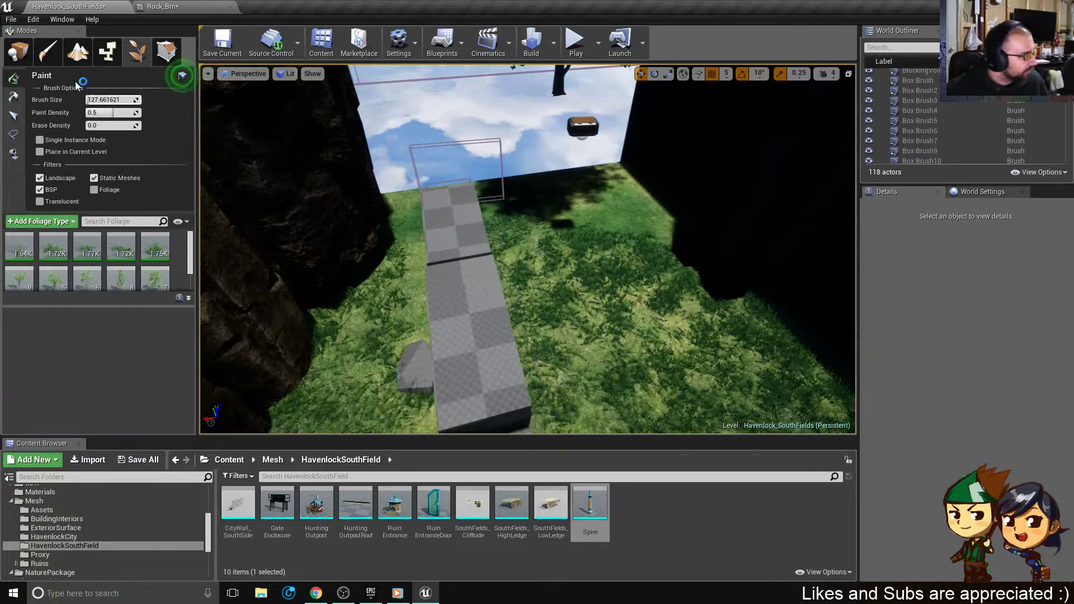
- Leave foliage painting and move the BGA_OuterHavenlock sound actor away from the blocks to about Y 852, Z 551
{"action": "left_click", "coordinate": [18, 55]}
{"action": "mouse_move", "coordinate": [449, 178]}
{"action": "right_mouse_down"}
{"action": "mouse_move", "coordinate": [424, 162]}
{"action": "mouse_move", "coordinate": [442, 193]}
{"action": "right_mouse_up"}
{"action": "key", "text": "q"}
{"action": "key", "text": "s"}
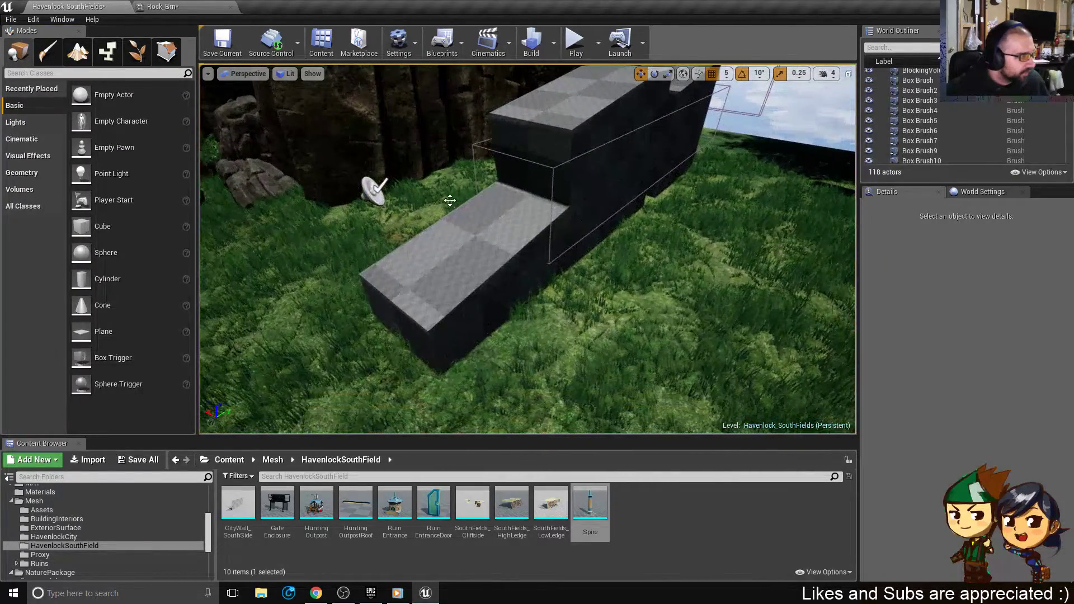
{"action": "left_click", "coordinate": [376, 193]}
{"action": "right_click_drag", "start_coordinate": [376, 193], "coordinate": [335, 193]}
{"action": "left_click_drag", "start_coordinate": [766, 240], "coordinate": [524, 101]}
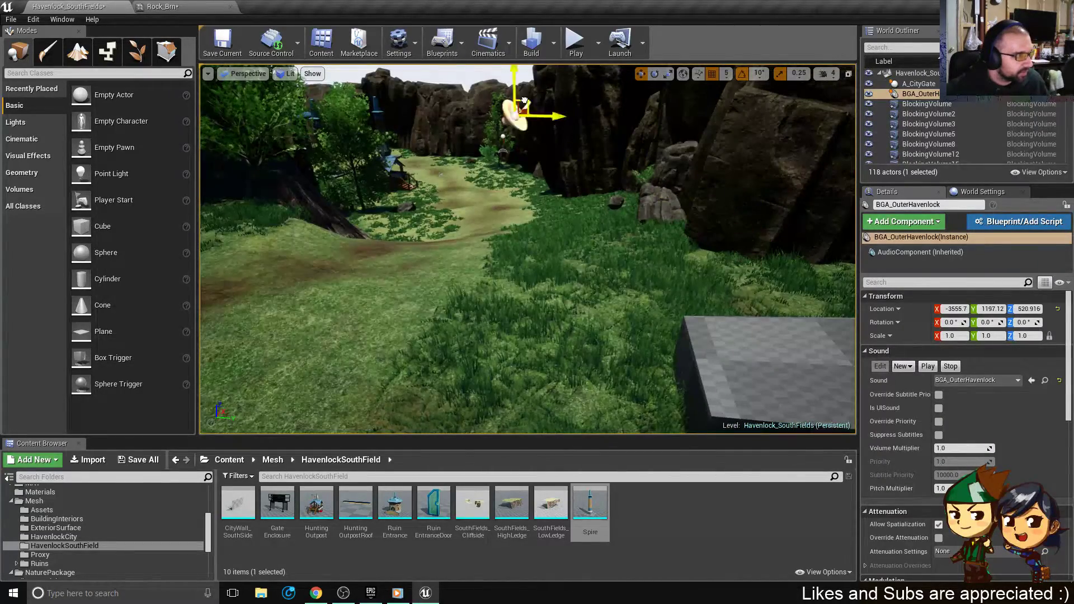
{"action": "left_click_drag", "start_coordinate": [340, 67], "coordinate": [331, 89]}
{"action": "right_click_drag", "start_coordinate": [332, 90], "coordinate": [551, 97]}
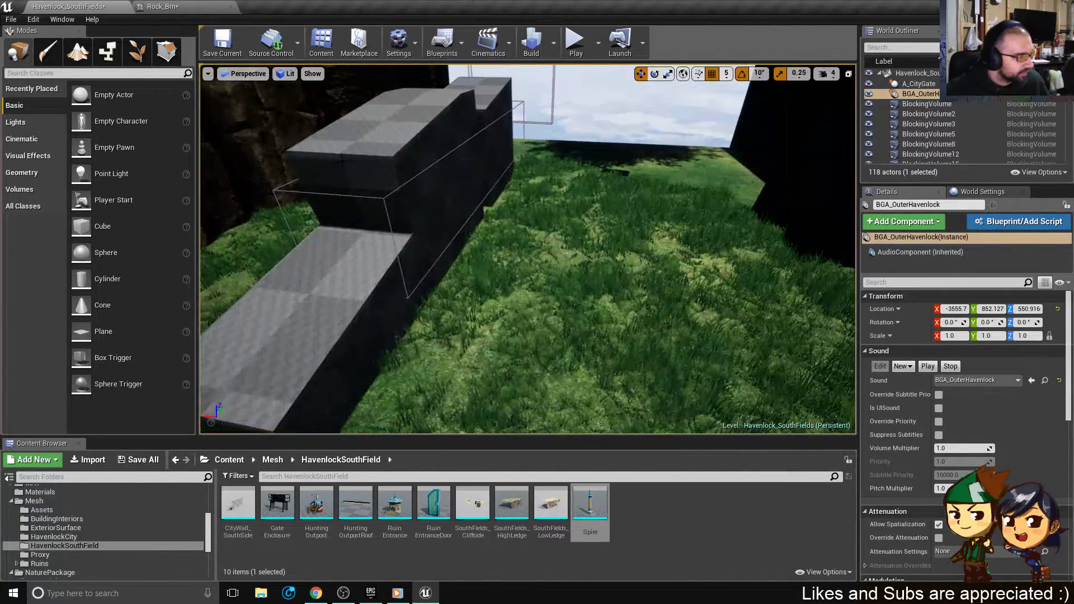
- Try deleting the long main block between the cliff and the city wall, and undo the deletion
{"action": "left_click", "coordinate": [409, 186]}
{"action": "key", "text": "Delete"}
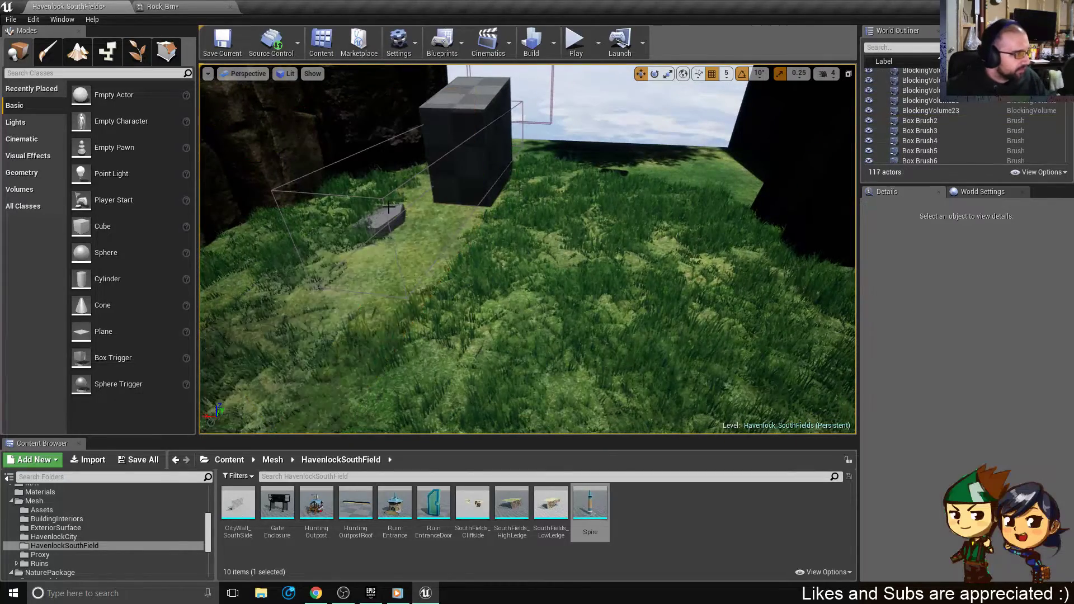
{"action": "right_click_drag", "start_coordinate": [470, 265], "coordinate": [358, 255]}
{"action": "left_click", "coordinate": [470, 266]}
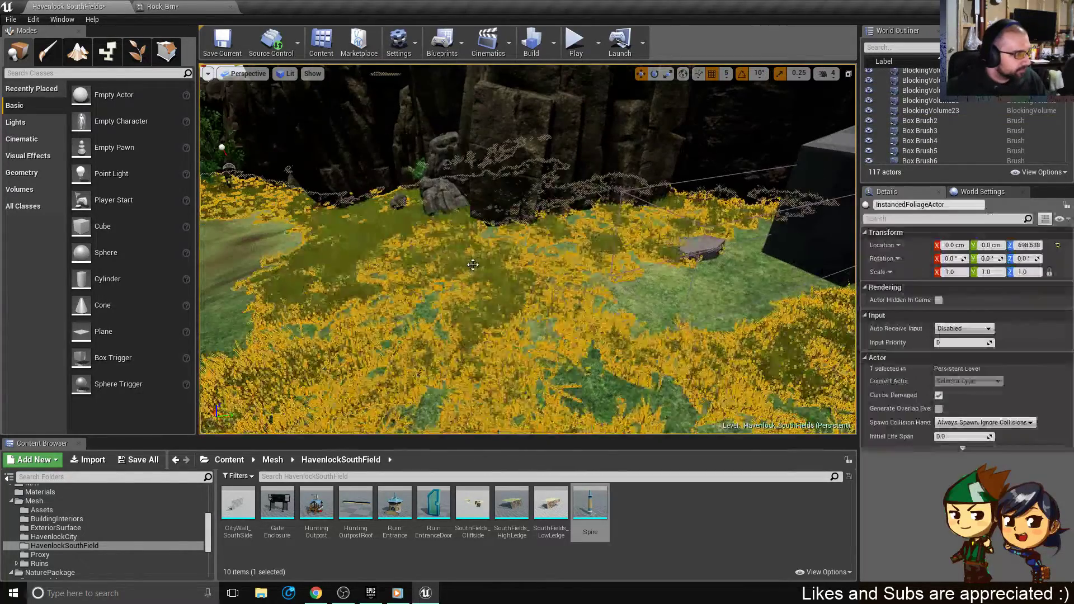
{"action": "left_click", "coordinate": [630, 279]}
{"action": "key", "text": "ctrl+z"}
{"action": "key", "text": "ctrl+z"}
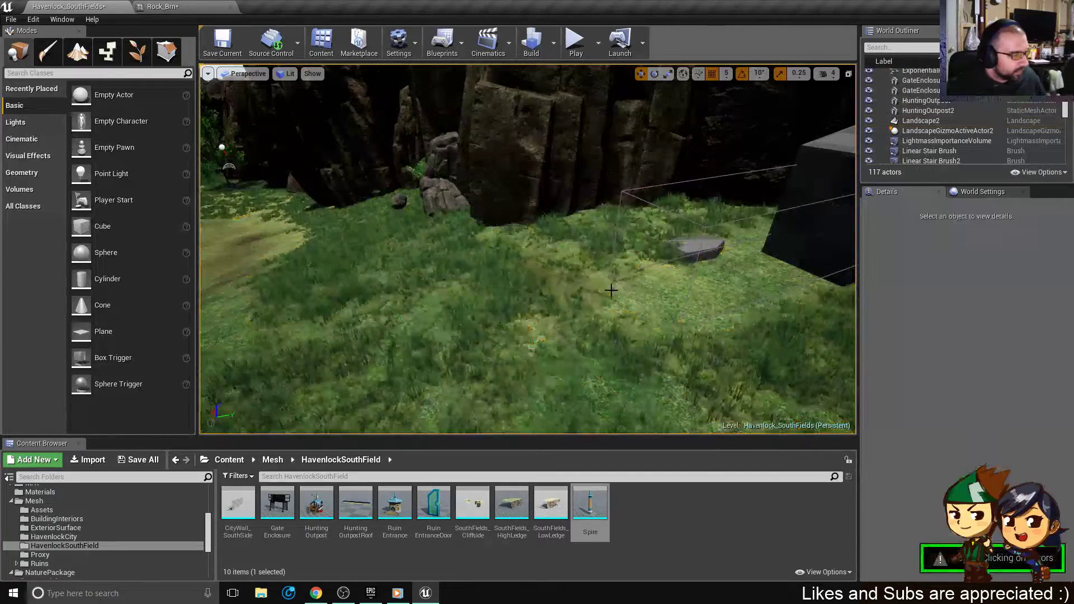
{"action": "key", "text": "ctrl+z"}
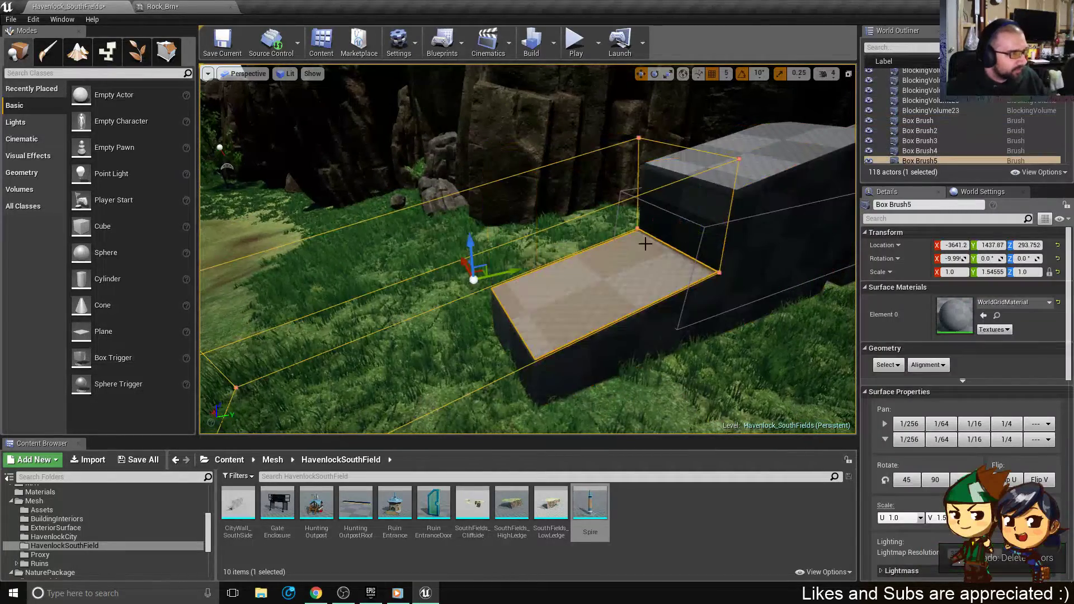
- Delete Box Brush5, Box Brush3, Box Brush4 and the long Box Brush between the cliff and the city wall
{"action": "key", "text": "Delete"}
{"action": "right_click_drag", "start_coordinate": [645, 244], "coordinate": [616, 246]}
{"action": "left_click", "coordinate": [619, 252]}
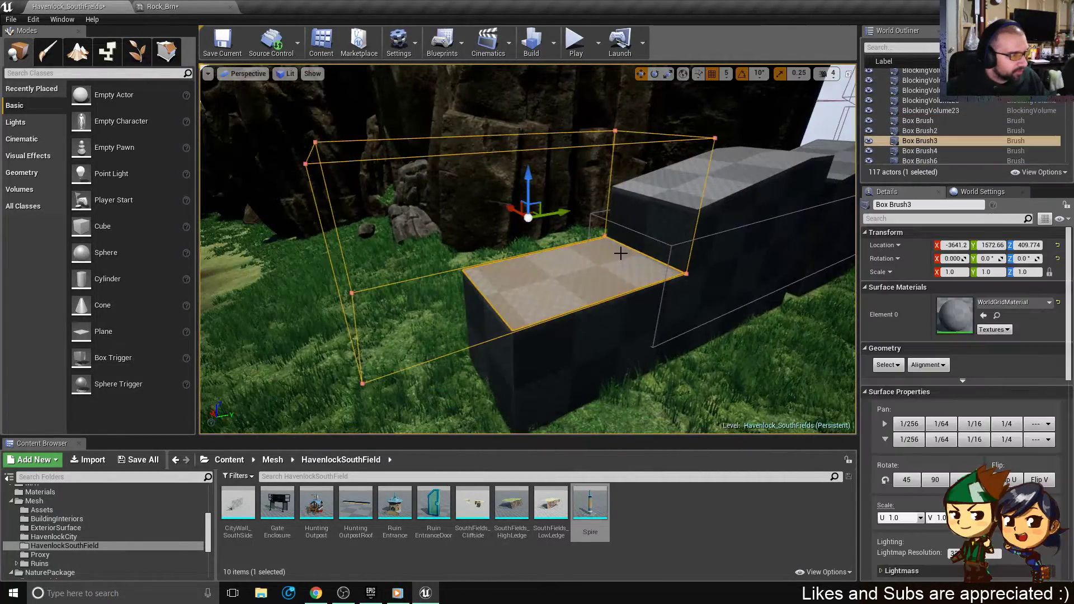
{"action": "key", "text": "Delete"}
{"action": "right_click_drag", "start_coordinate": [561, 212], "coordinate": [561, 212]}
{"action": "left_click", "coordinate": [561, 212]}
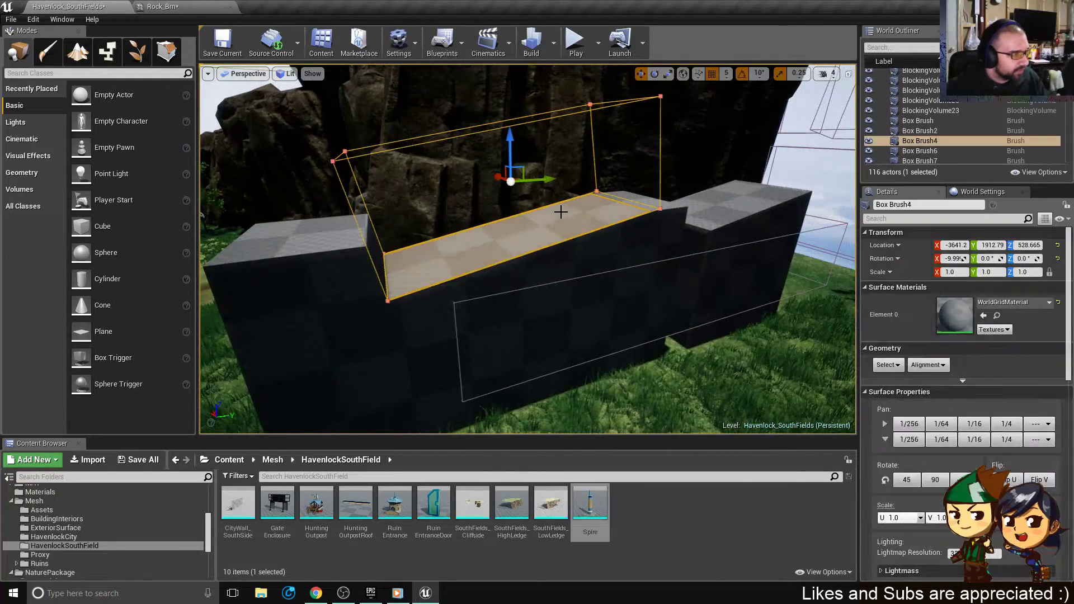
{"action": "key", "text": "Delete"}
{"action": "key", "text": "Delete"}
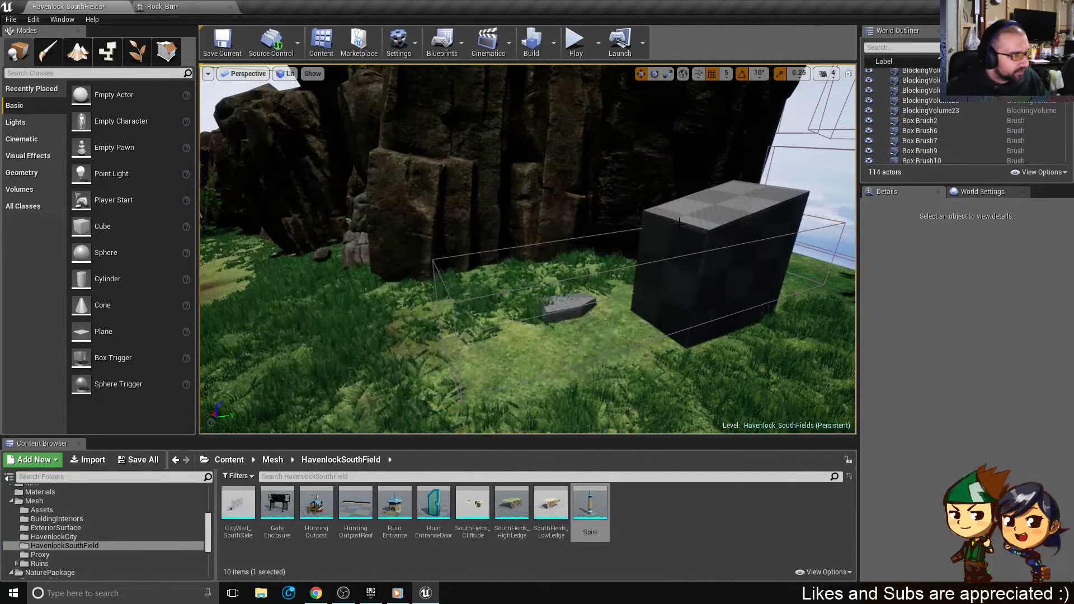
- Delete Box Brush6, Box Brush2 and BlockingVolume15 beside the cliff
{"action": "left_click", "coordinate": [679, 224]}
{"action": "left_click", "coordinate": [708, 192]}
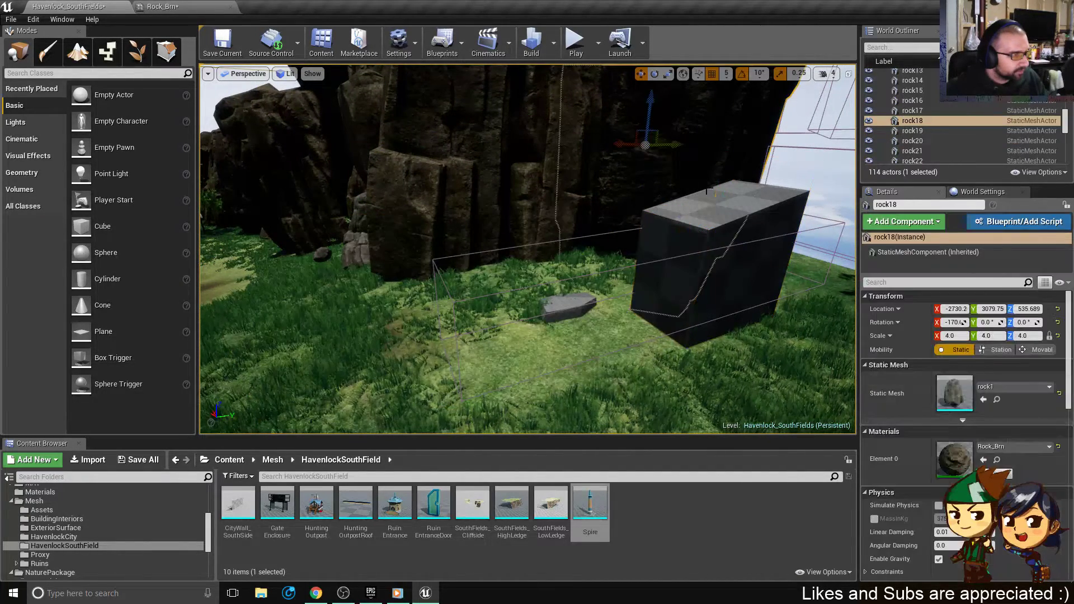
{"action": "left_click", "coordinate": [747, 211]}
{"action": "key", "text": "Delete"}
{"action": "left_click", "coordinate": [751, 201]}
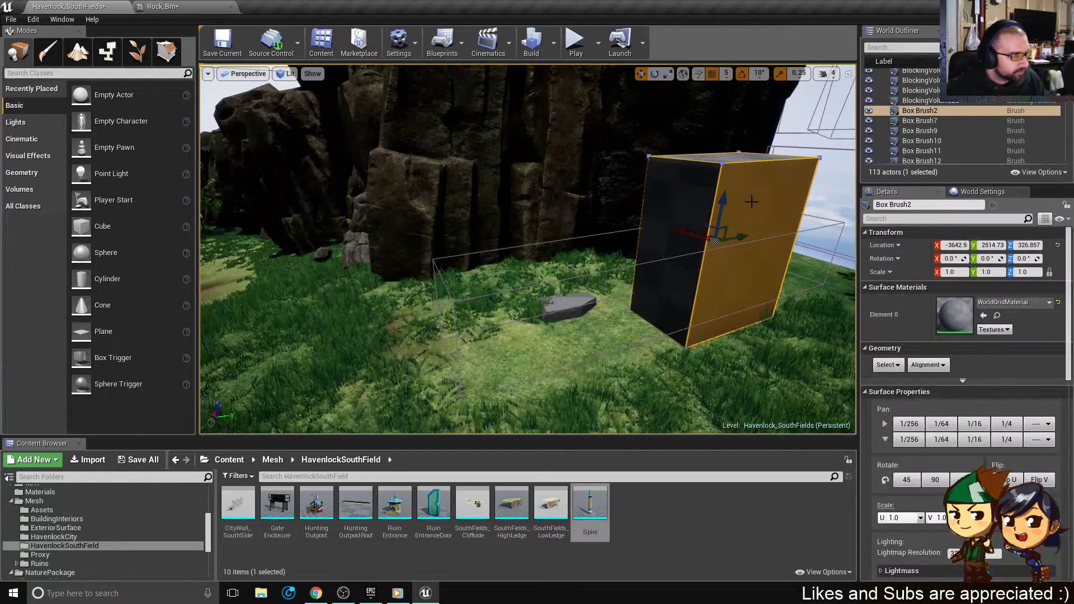
{"action": "key", "text": "Delete"}
{"action": "left_click", "coordinate": [751, 213]}
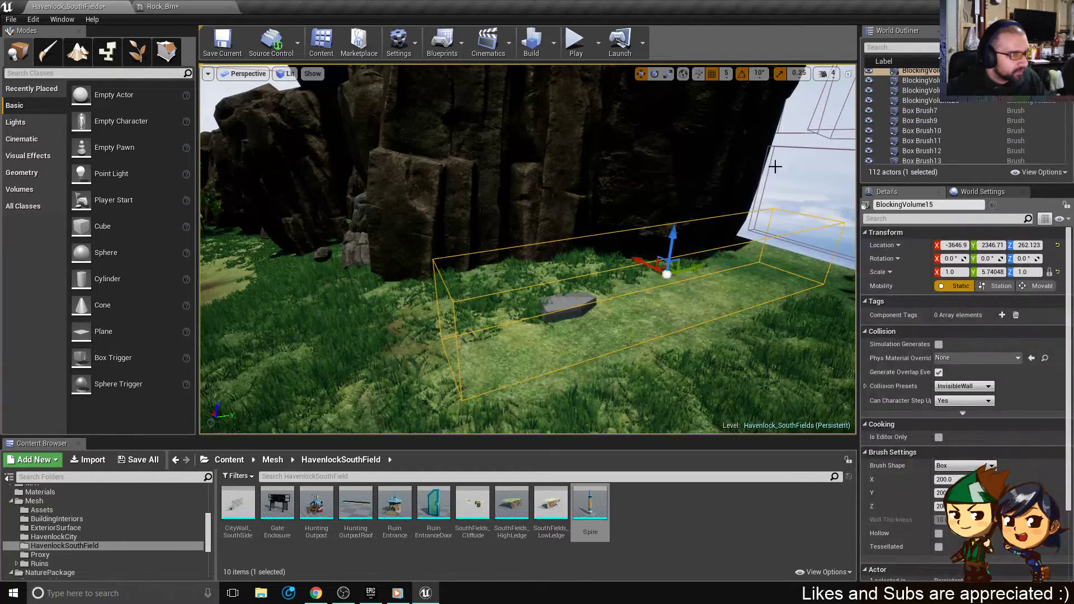
{"action": "key", "text": "Delete"}
- Try duplicating the cliff rock rock18, and undo the copy
{"action": "right_click_drag", "start_coordinate": [591, 260], "coordinate": [621, 310]}
{"action": "right_click_drag", "start_coordinate": [295, 365], "coordinate": [378, 351]}
{"action": "left_click", "coordinate": [377, 352]}
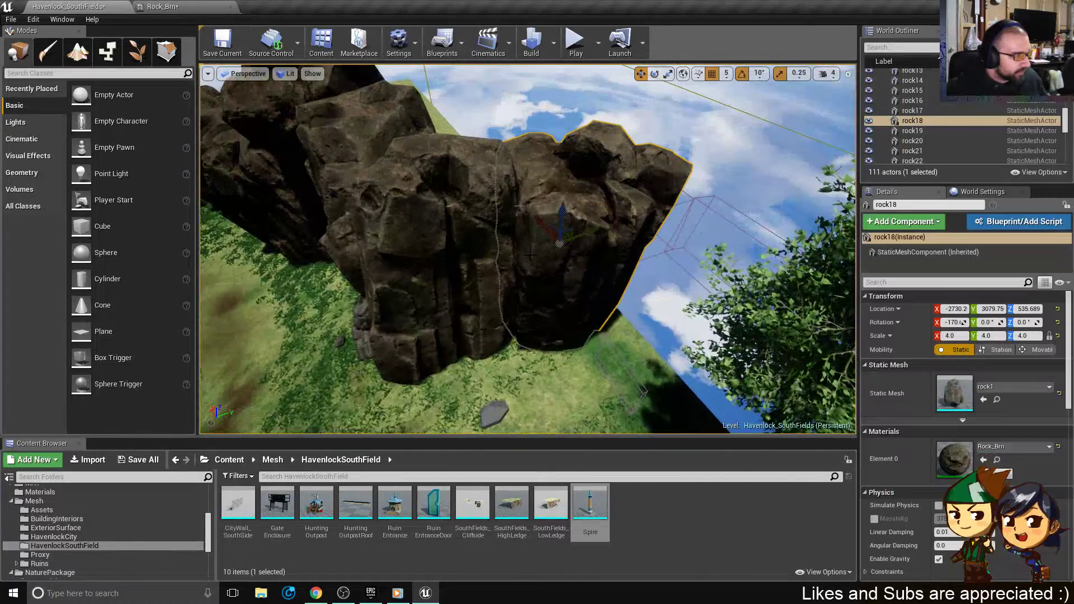
{"action": "mouse_move", "coordinate": [475, 215]}
{"action": "right_mouse_down"}
{"action": "mouse_move", "coordinate": [436, 224]}
{"action": "mouse_move", "coordinate": [475, 215]}
{"action": "right_mouse_up"}
{"action": "left_click_drag", "start_coordinate": [475, 216], "coordinate": [471, 288], "text": "alt"}
{"action": "key", "text": "ctrl+z"}
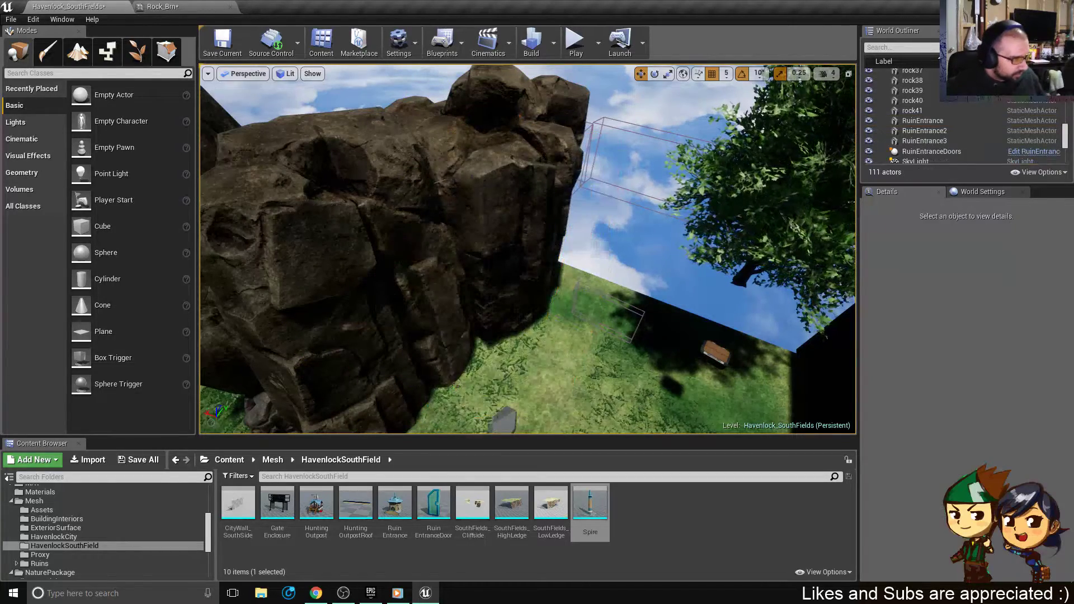
- Locate rock18's mesh among the assets and place a rock2 mesh on the cleared grass at the cliff's foot
{"action": "key", "text": "ctrl+b"}
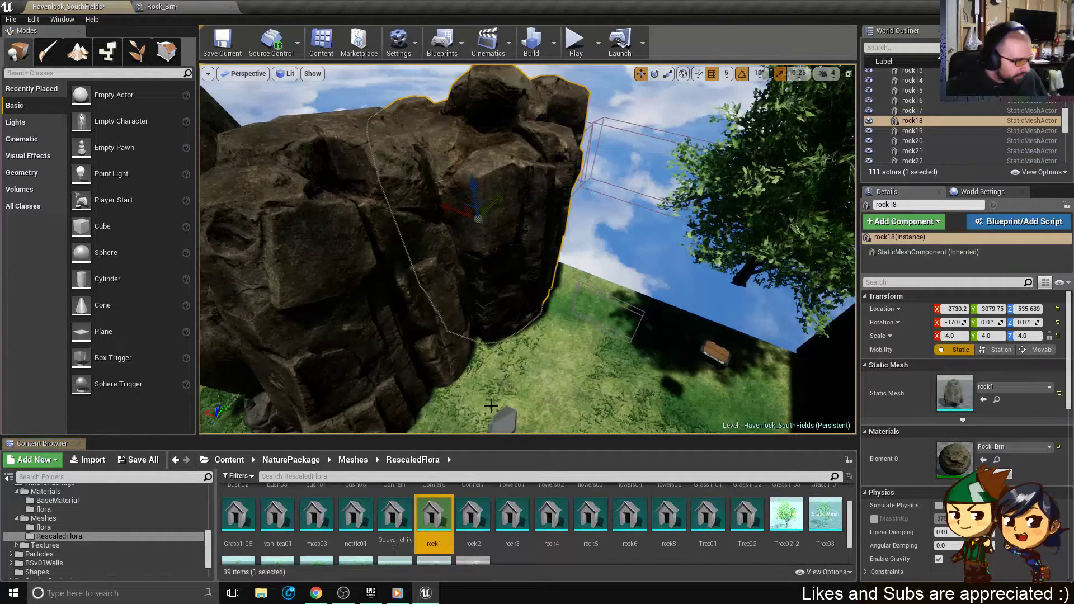
{"action": "right_click_drag", "start_coordinate": [491, 406], "coordinate": [498, 425]}
{"action": "mouse_move", "coordinate": [503, 364]}
{"action": "right_mouse_down"}
{"action": "mouse_move", "coordinate": [503, 341]}
{"action": "mouse_move", "coordinate": [504, 365]}
{"action": "right_mouse_up"}
{"action": "left_click_drag", "start_coordinate": [473, 514], "coordinate": [497, 395]}
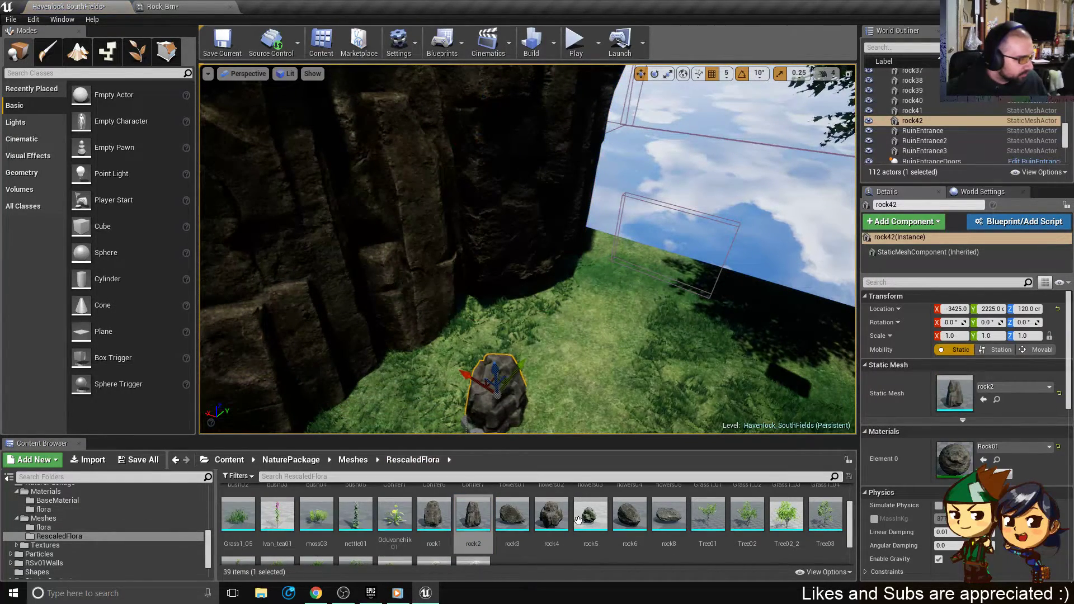
- Place a rock1 mesh beside the small rock and move it along the cliff to X -3345, Y 2835
{"action": "scroll", "coordinate": [562, 512], "scroll_direction": "down", "scroll_amount": 1}
{"action": "scroll", "coordinate": [562, 511], "scroll_direction": "up", "scroll_amount": 1}
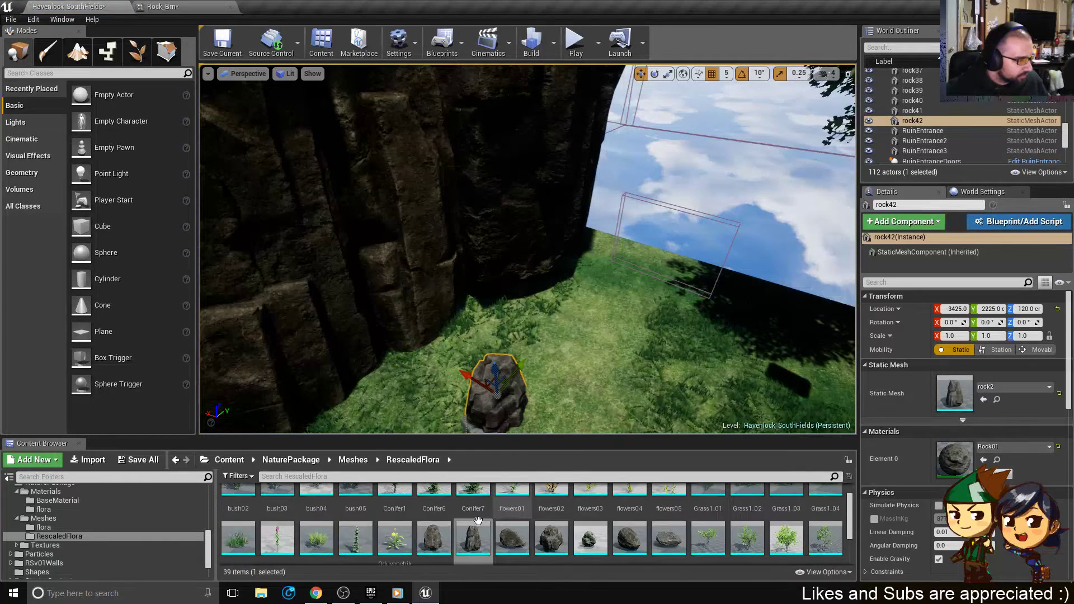
{"action": "left_click_drag", "start_coordinate": [434, 536], "coordinate": [477, 391]}
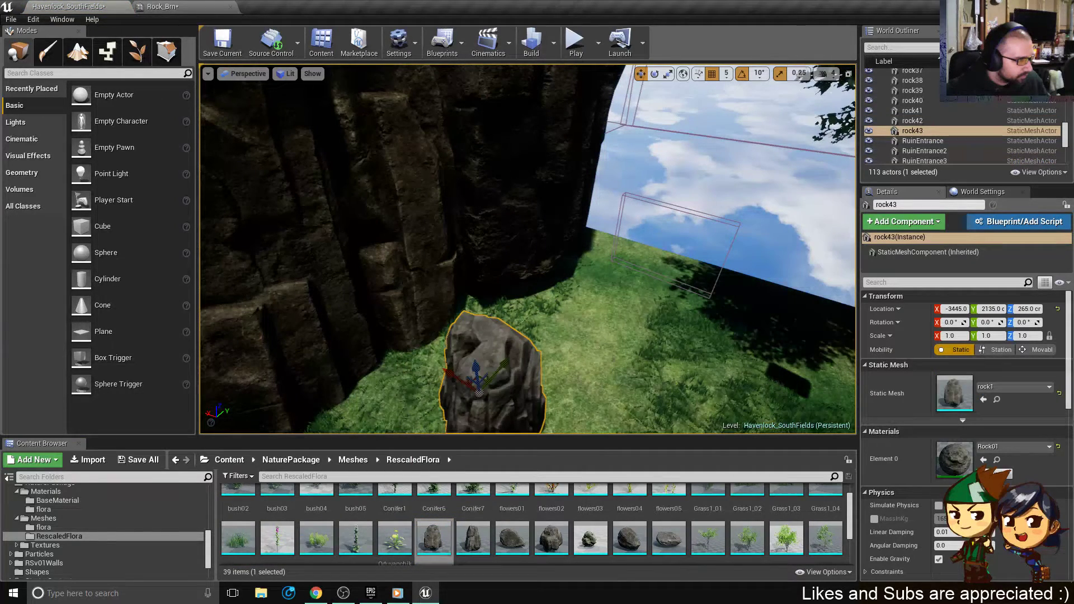
{"action": "key", "text": "f"}
{"action": "left_click_drag", "start_coordinate": [467, 216], "coordinate": [421, 211]}
{"action": "key", "text": "d"}
{"action": "right_click_drag", "start_coordinate": [421, 211], "coordinate": [311, 155]}
{"action": "right_click_drag", "start_coordinate": [283, 272], "coordinate": [330, 263]}
{"action": "mouse_move", "coordinate": [556, 335]}
{"action": "right_mouse_down"}
{"action": "mouse_move", "coordinate": [518, 312]}
{"action": "mouse_move", "coordinate": [560, 330]}
{"action": "mouse_move", "coordinate": [556, 347]}
{"action": "right_mouse_up"}
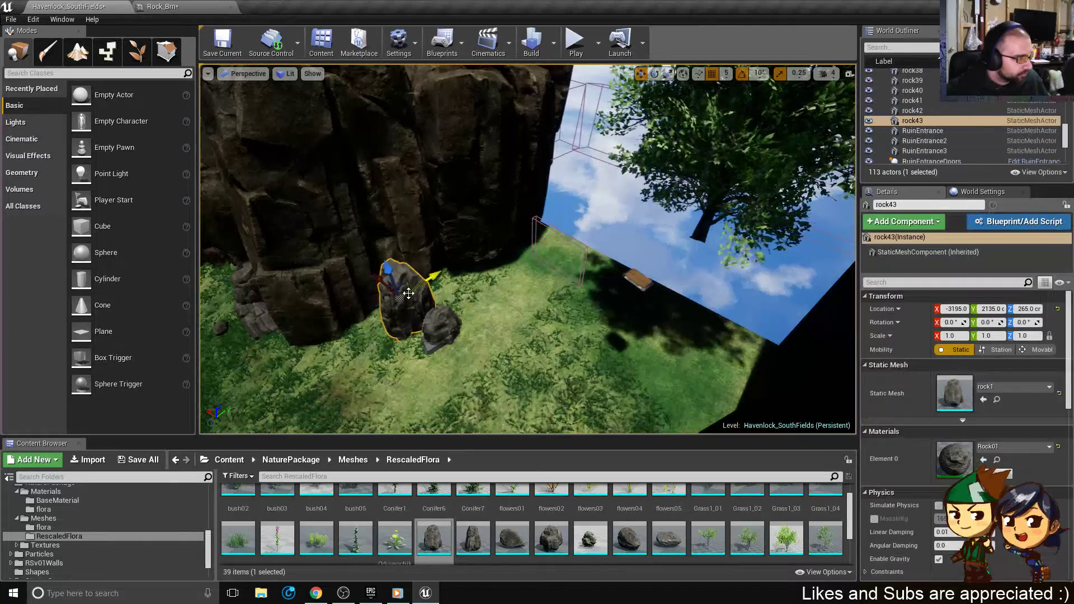
{"action": "left_click_drag", "start_coordinate": [406, 289], "coordinate": [513, 240]}
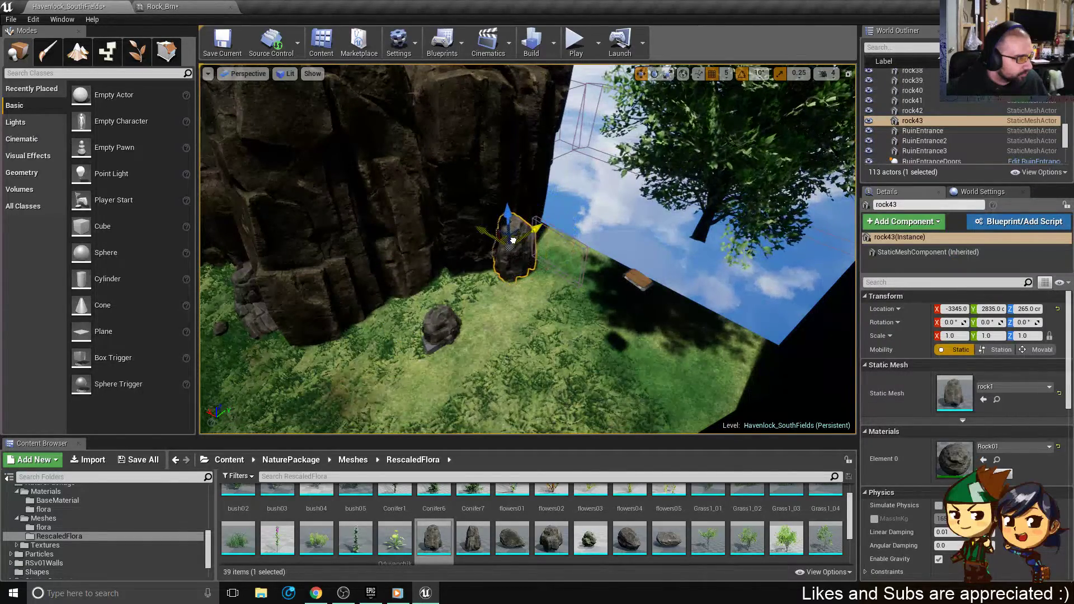
{"action": "right_click_drag", "start_coordinate": [534, 313], "coordinate": [534, 274]}
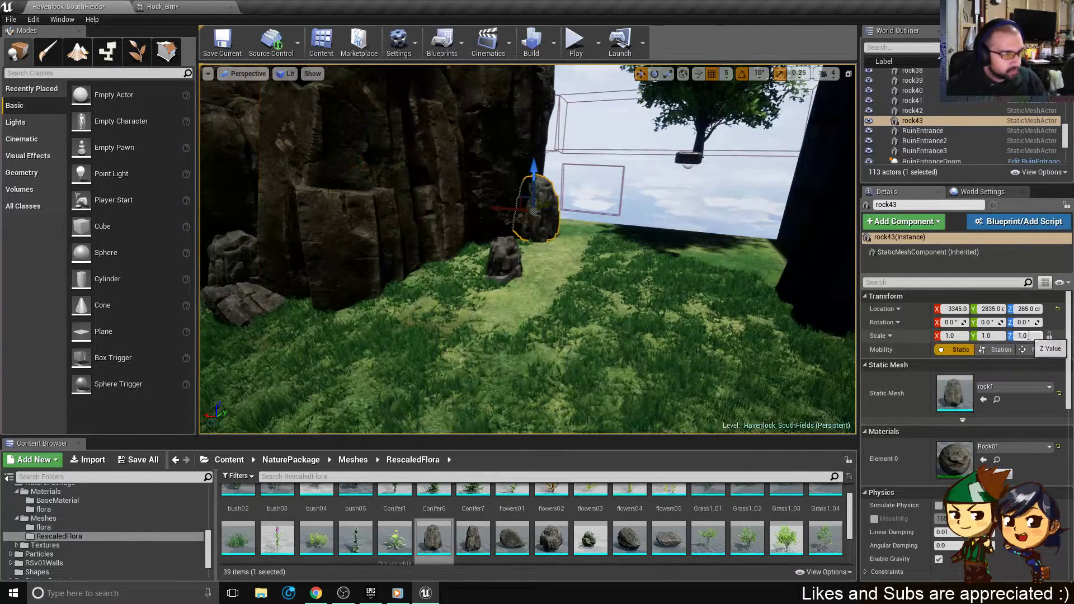
- Scale the new rock1 boulder to 2.0 on all axes and shift it along X to -3515
{"action": "type", "text": "2"}
{"action": "key", "text": "Return"}
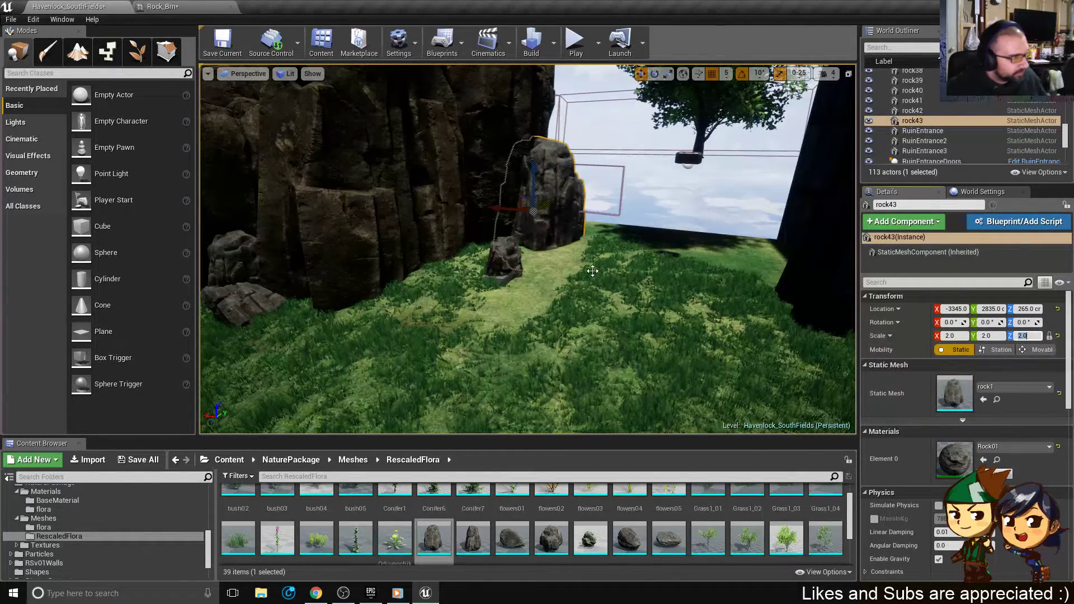
{"action": "right_click_drag", "start_coordinate": [592, 271], "coordinate": [592, 271]}
{"action": "left_click_drag", "start_coordinate": [514, 267], "coordinate": [538, 270]}
{"action": "right_click_drag", "start_coordinate": [538, 270], "coordinate": [538, 269]}
{"action": "right_click_drag", "start_coordinate": [602, 324], "coordinate": [602, 323]}
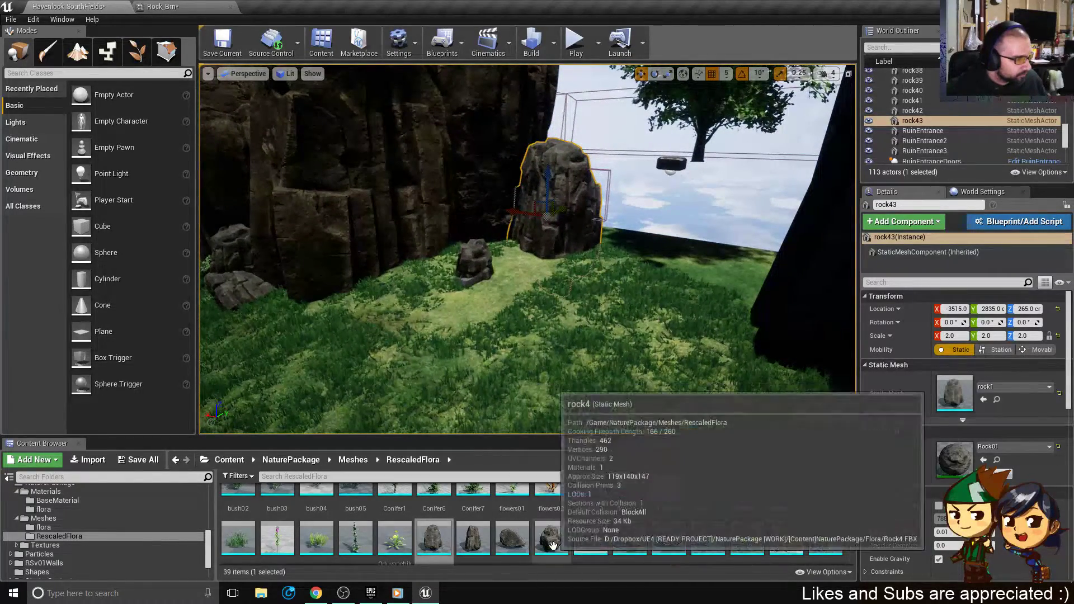
- Try placing a rock4 mesh in front of the enlarged boulder, and delete it
{"action": "left_click_drag", "start_coordinate": [551, 537], "coordinate": [566, 282]}
{"action": "left_click_drag", "start_coordinate": [552, 244], "coordinate": [553, 244]}
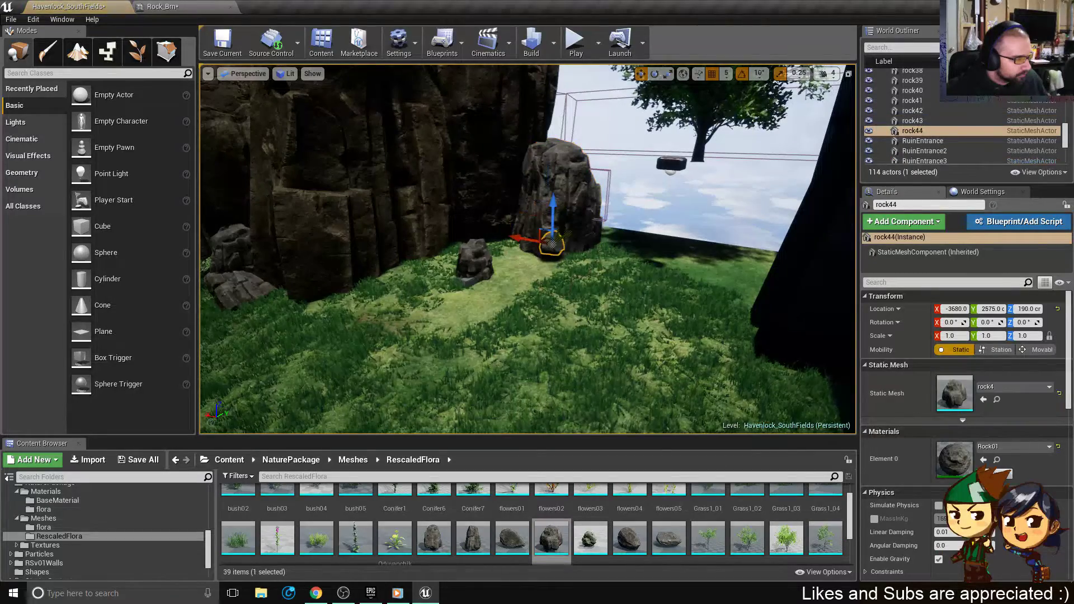
{"action": "right_click_drag", "start_coordinate": [593, 257], "coordinate": [593, 257]}
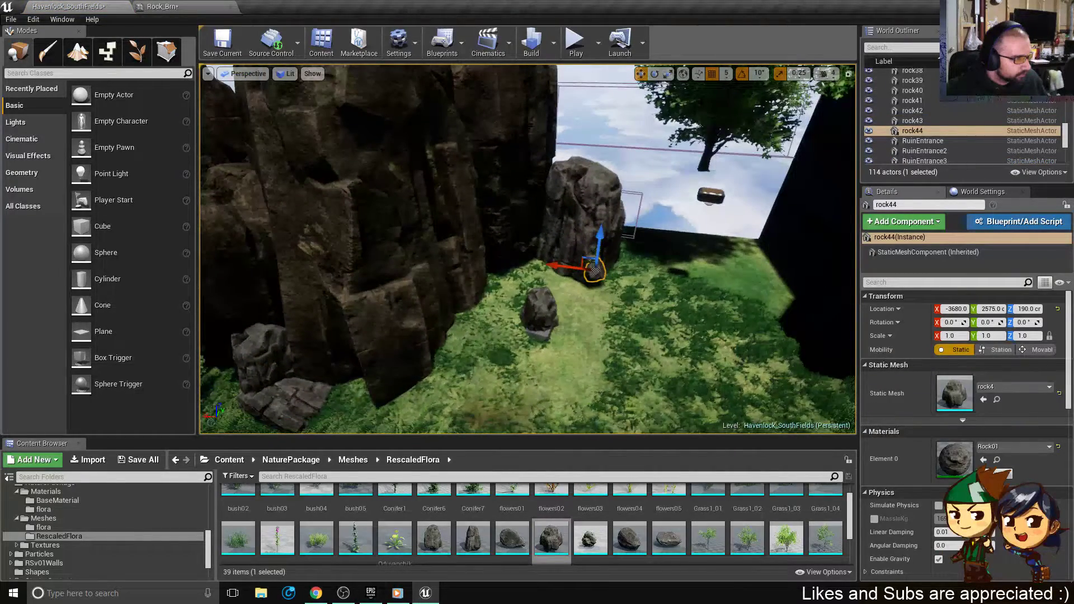
{"action": "right_click_drag", "start_coordinate": [567, 364], "coordinate": [585, 380]}
{"action": "key", "text": "Delete"}
- Shift the enlarged rock1 boulder closer to the end of the cliff
{"action": "left_click", "coordinate": [542, 280]}
{"action": "right_click_drag", "start_coordinate": [612, 276], "coordinate": [612, 276]}
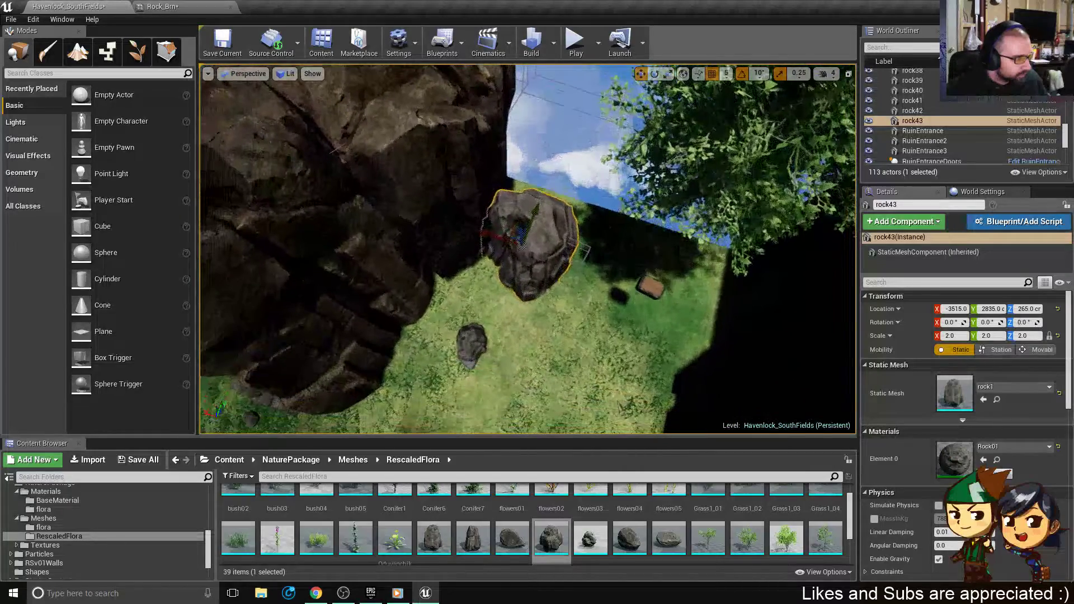
{"action": "right_click_drag", "start_coordinate": [514, 217], "coordinate": [515, 217]}
{"action": "left_click_drag", "start_coordinate": [508, 228], "coordinate": [478, 241]}
{"action": "right_click_drag", "start_coordinate": [477, 241], "coordinate": [477, 241]}
{"action": "right_click_drag", "start_coordinate": [451, 384], "coordinate": [451, 384]}
{"action": "right_click_drag", "start_coordinate": [568, 368], "coordinate": [568, 368]}
- Set the Time Of Day of Ultra_Dynamic_Sky_BP to about 1306
{"action": "left_click", "coordinate": [487, 180]}
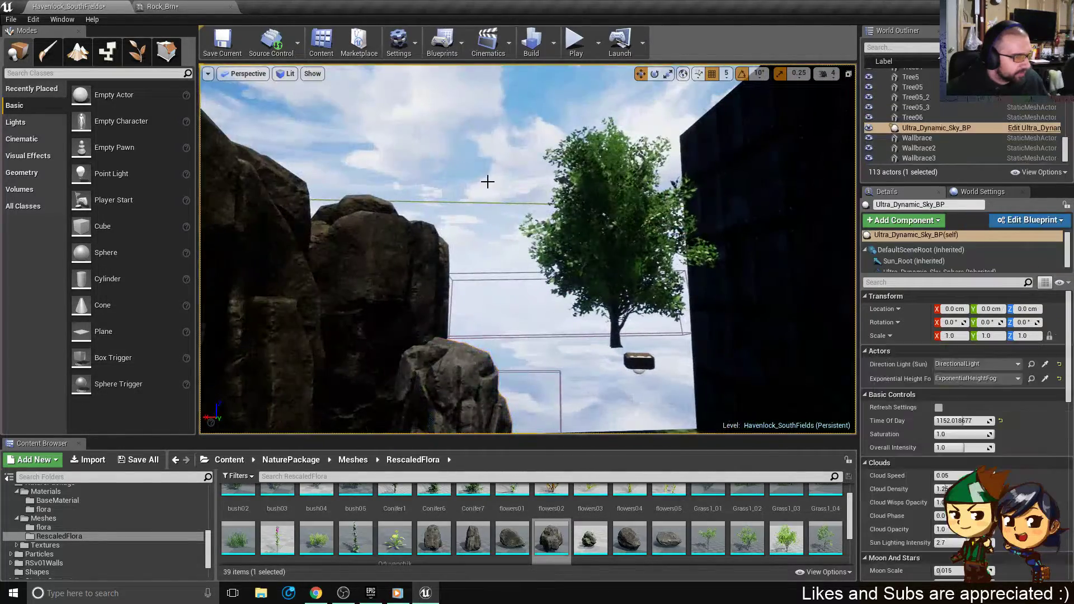
{"action": "mouse_move", "coordinate": [959, 421]}
{"action": "left_mouse_down"}
{"action": "mouse_move", "coordinate": [985, 421]}
{"action": "mouse_move", "coordinate": [967, 421]}
{"action": "left_mouse_up"}
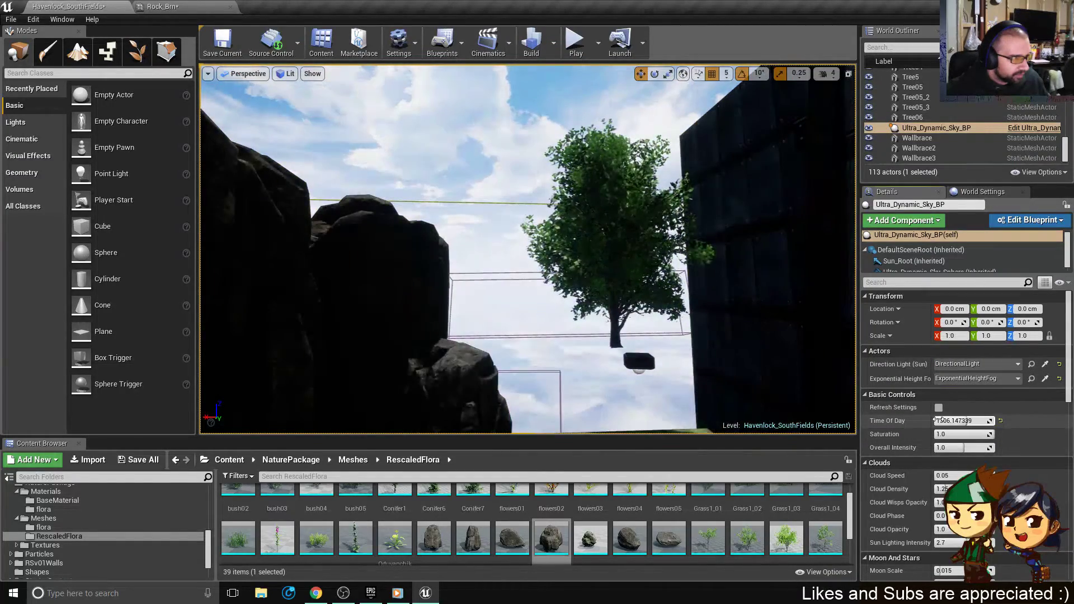
{"action": "right_click_drag", "start_coordinate": [728, 336], "coordinate": [795, 382]}
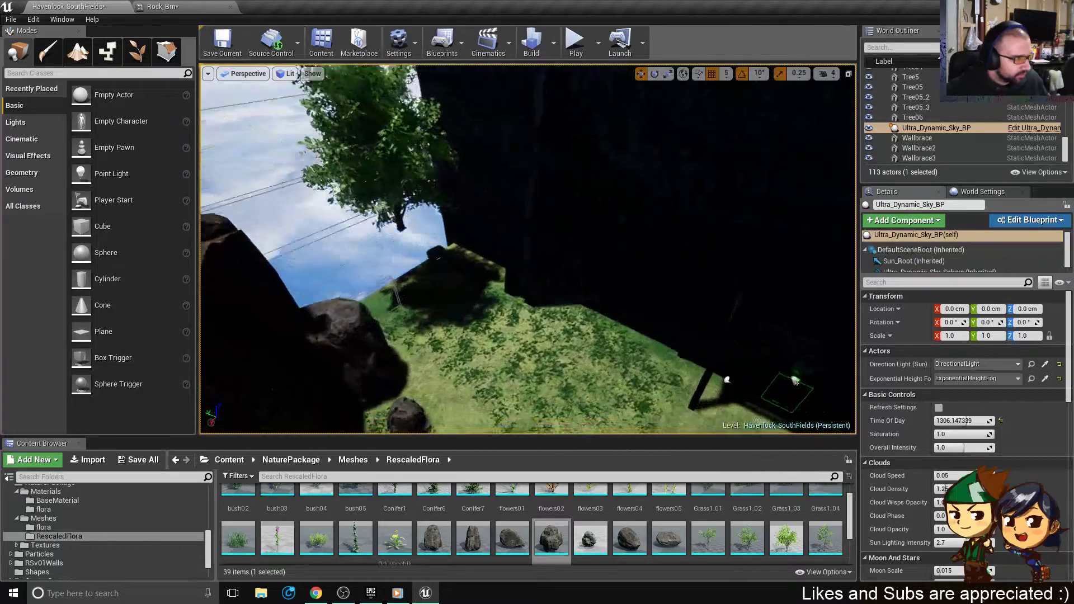
- Try a point light in front of the enlarged boulder, and delete it
{"action": "right_click_drag", "start_coordinate": [299, 71], "coordinate": [300, 72]}
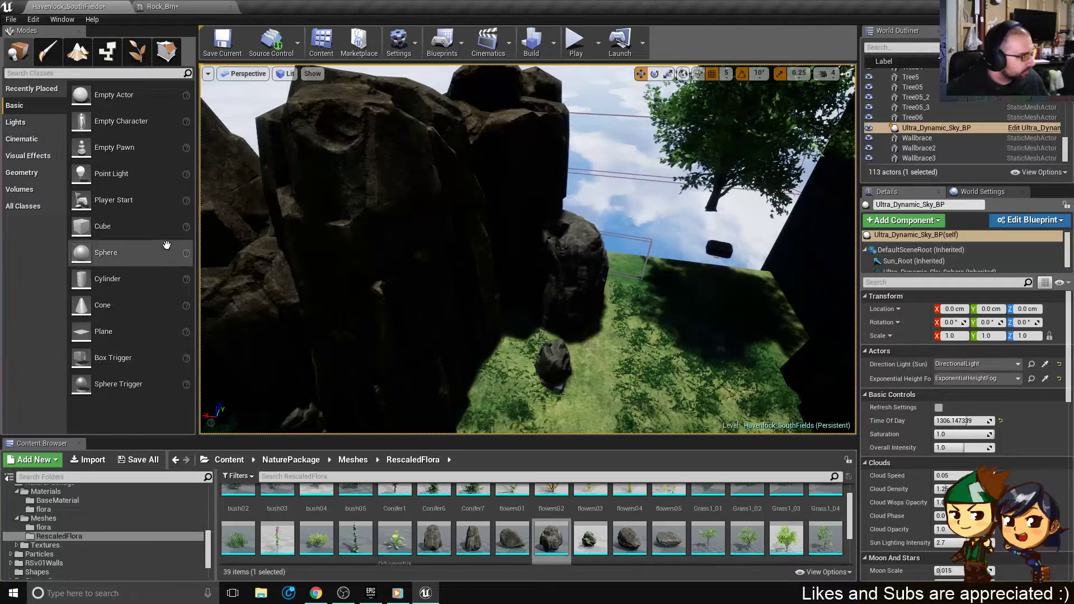
{"action": "mouse_move", "coordinate": [347, 252]}
{"action": "right_mouse_down"}
{"action": "mouse_move", "coordinate": [241, 238]}
{"action": "mouse_move", "coordinate": [359, 252]}
{"action": "right_mouse_up"}
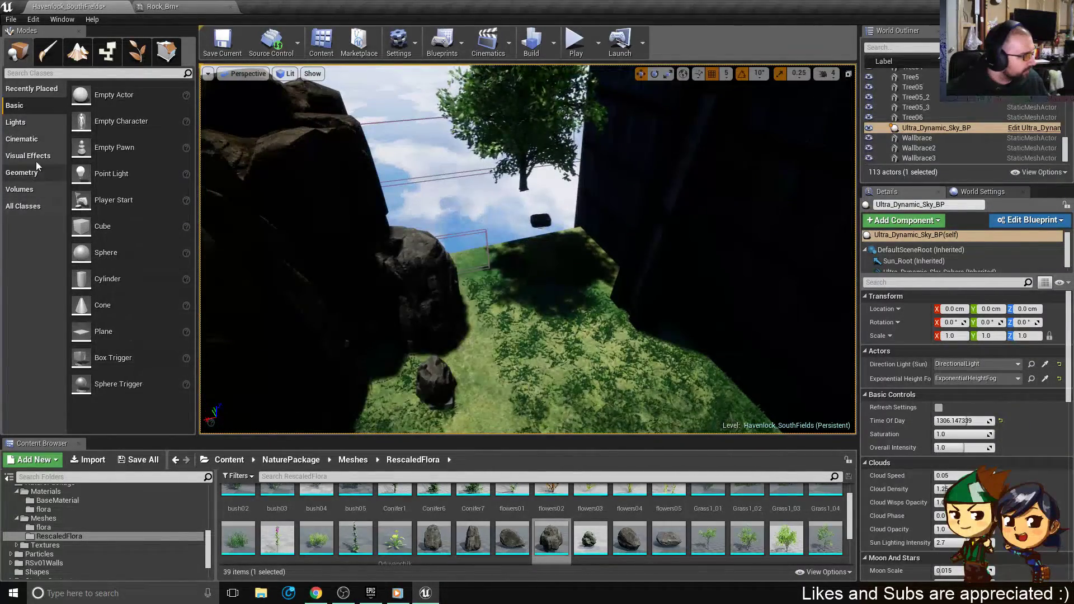
{"action": "left_click", "coordinate": [25, 125]}
{"action": "left_click_drag", "start_coordinate": [112, 121], "coordinate": [432, 296]}
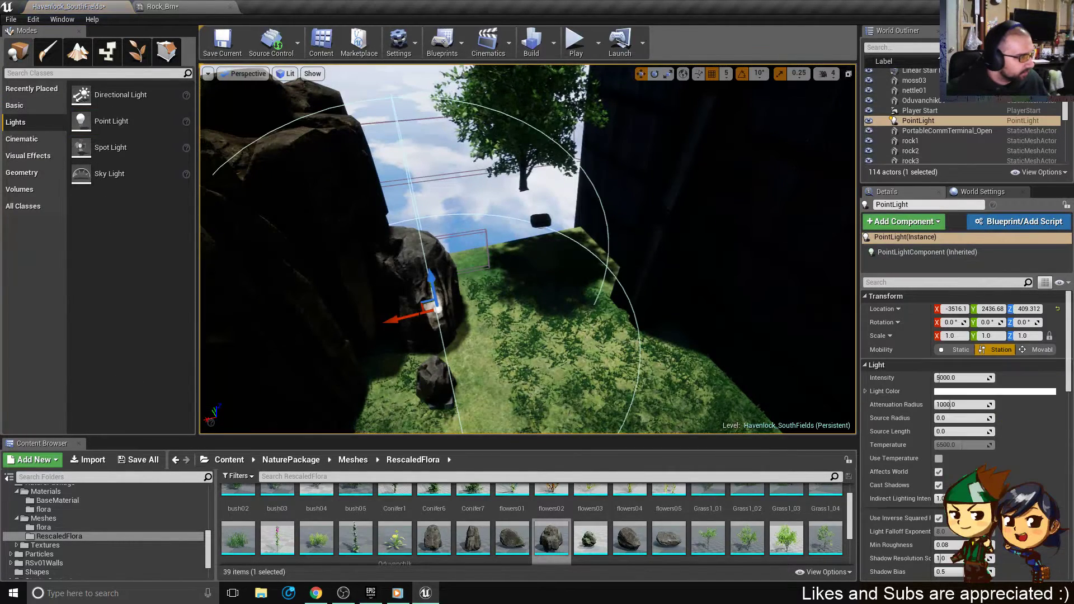
{"action": "left_click_drag", "start_coordinate": [434, 317], "coordinate": [475, 316], "text": "alt"}
{"action": "key", "text": "Delete"}
{"action": "left_click", "coordinate": [442, 309]}
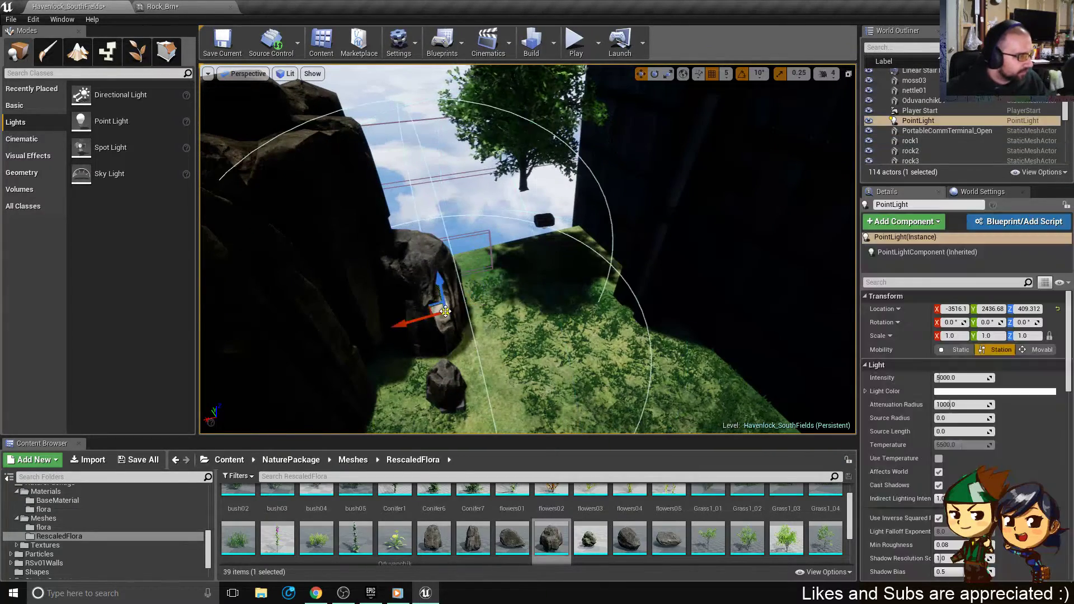
{"action": "key", "text": "Delete"}
- Switch the viewport shading to Unlit and select the enlarged rock1 boulder at the cliff's end
{"action": "left_click", "coordinate": [434, 298]}
{"action": "left_click", "coordinate": [290, 74]}
{"action": "left_click", "coordinate": [324, 105]}
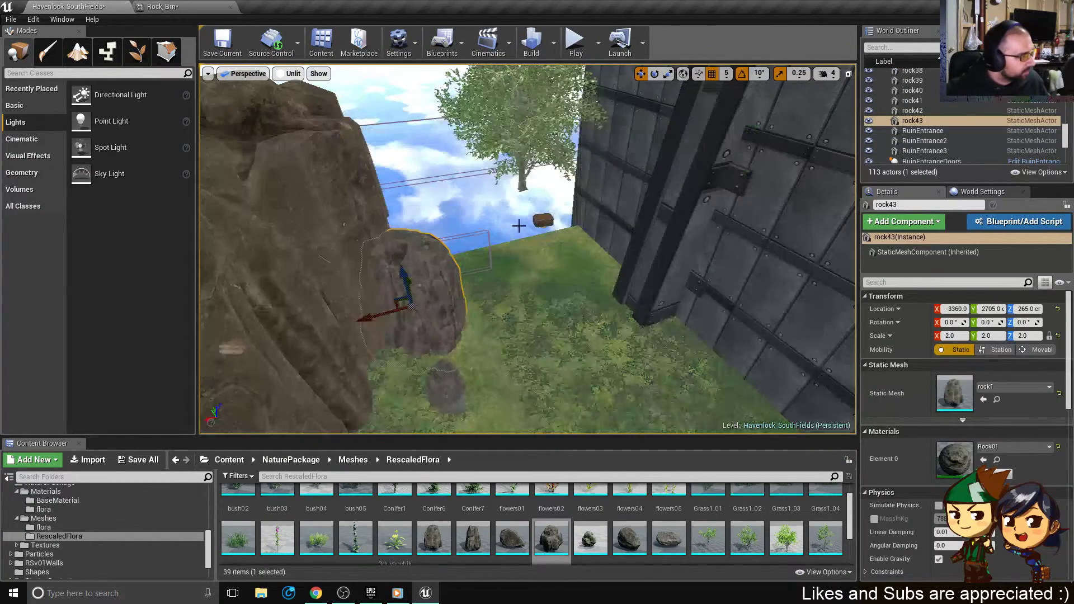
- Duplicate the enlarged boulder along X to -3810, and duplicate the resulting pair to extend the row to the gate wall
{"action": "left_click_drag", "start_coordinate": [464, 280], "coordinate": [335, 285], "text": "alt"}
{"action": "key", "text": "f"}
{"action": "left_click_drag", "start_coordinate": [610, 295], "coordinate": [619, 296], "text": "alt"}
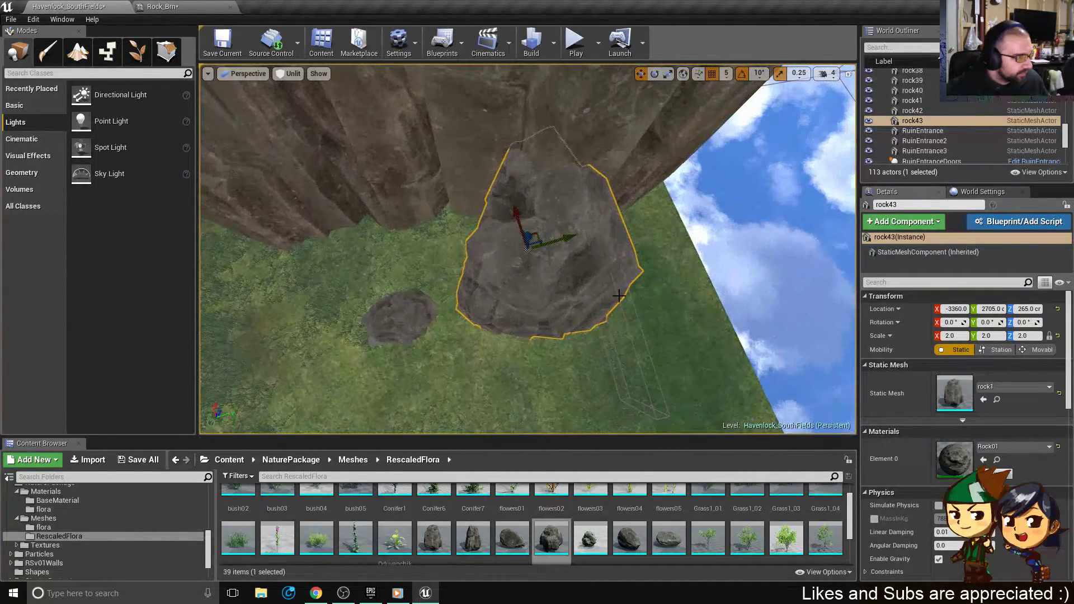
{"action": "left_click_drag", "start_coordinate": [508, 258], "coordinate": [624, 268], "text": "alt"}
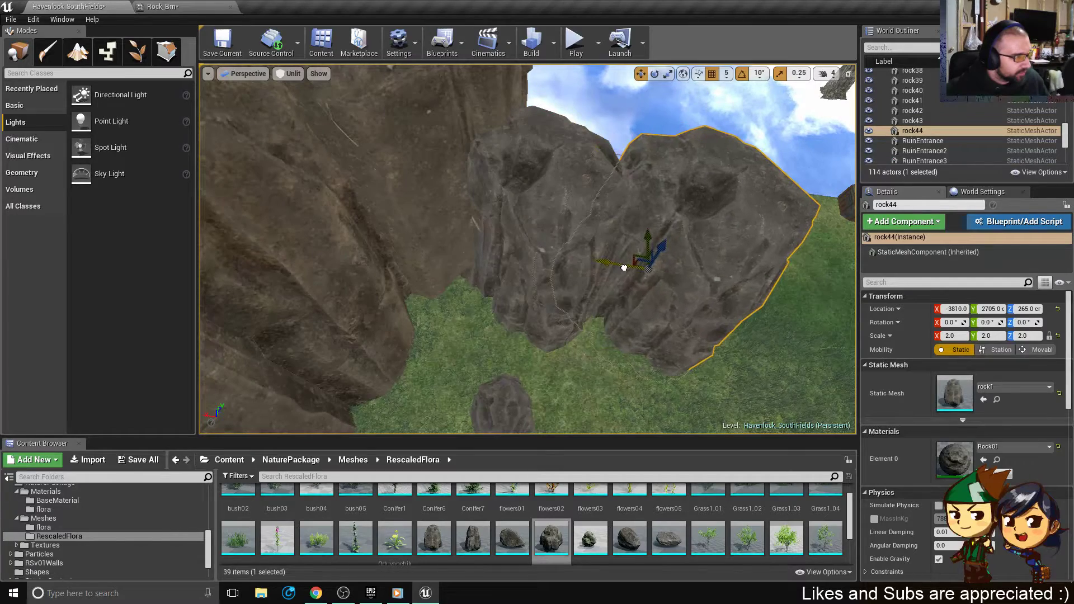
{"action": "left_click", "coordinate": [551, 246], "text": "ctrl"}
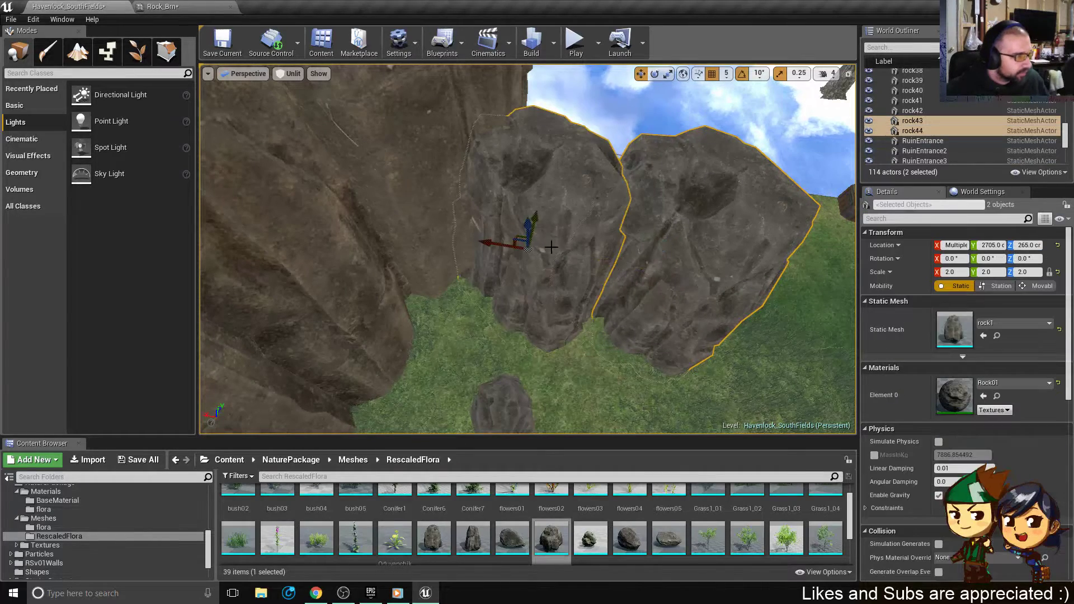
{"action": "left_click_drag", "start_coordinate": [493, 245], "coordinate": [744, 276], "text": "alt+shift"}
- Pull the last boulder of the row forward along the gate wall
{"action": "mouse_move", "coordinate": [454, 321]}
{"action": "right_mouse_down"}
{"action": "mouse_move", "coordinate": [454, 263]}
{"action": "mouse_move", "coordinate": [459, 319]}
{"action": "right_mouse_up"}
{"action": "left_click", "coordinate": [621, 374]}
{"action": "left_click", "coordinate": [640, 259]}
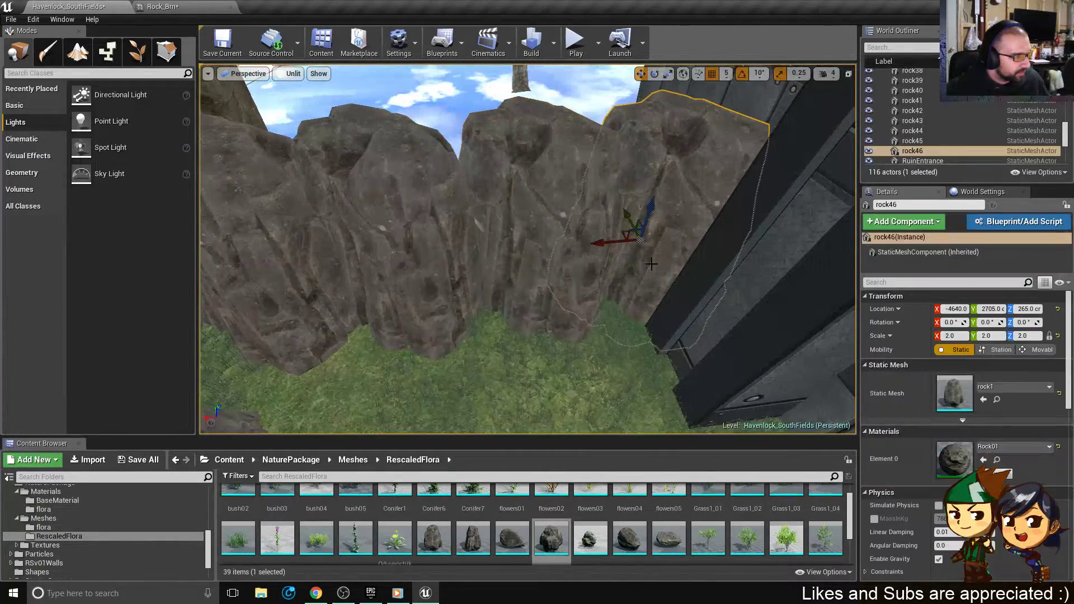
{"action": "right_click_drag", "start_coordinate": [640, 259], "coordinate": [640, 285]}
{"action": "left_click_drag", "start_coordinate": [620, 228], "coordinate": [614, 303]}
- Rotate the third boulder of the row about 180° around Z and reposition it to bridge the gap between its neighbours
{"action": "left_click", "coordinate": [522, 280]}
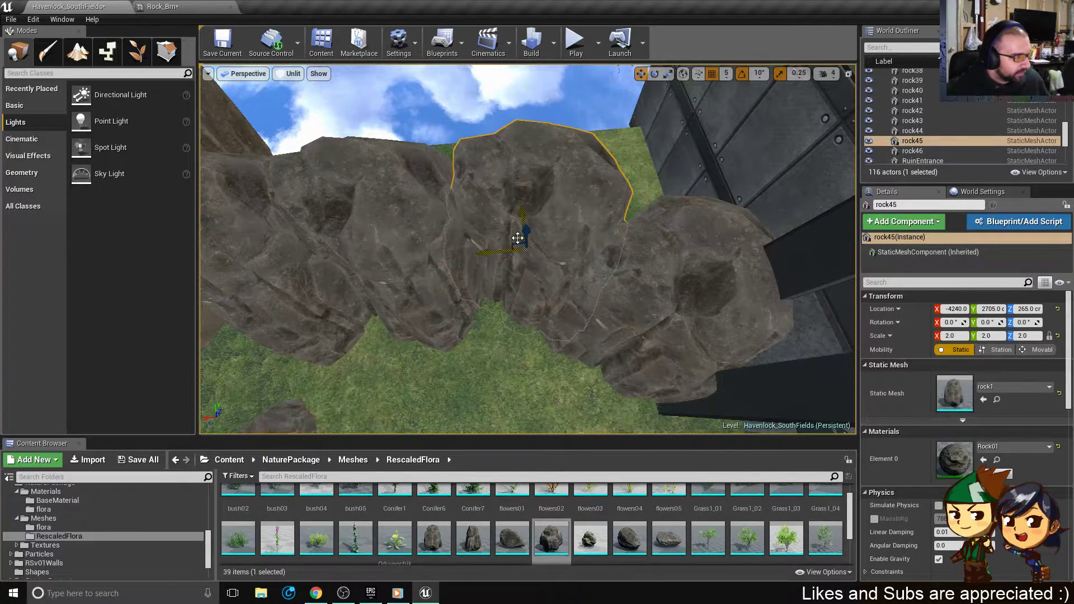
{"action": "left_click_drag", "start_coordinate": [518, 238], "coordinate": [487, 335]}
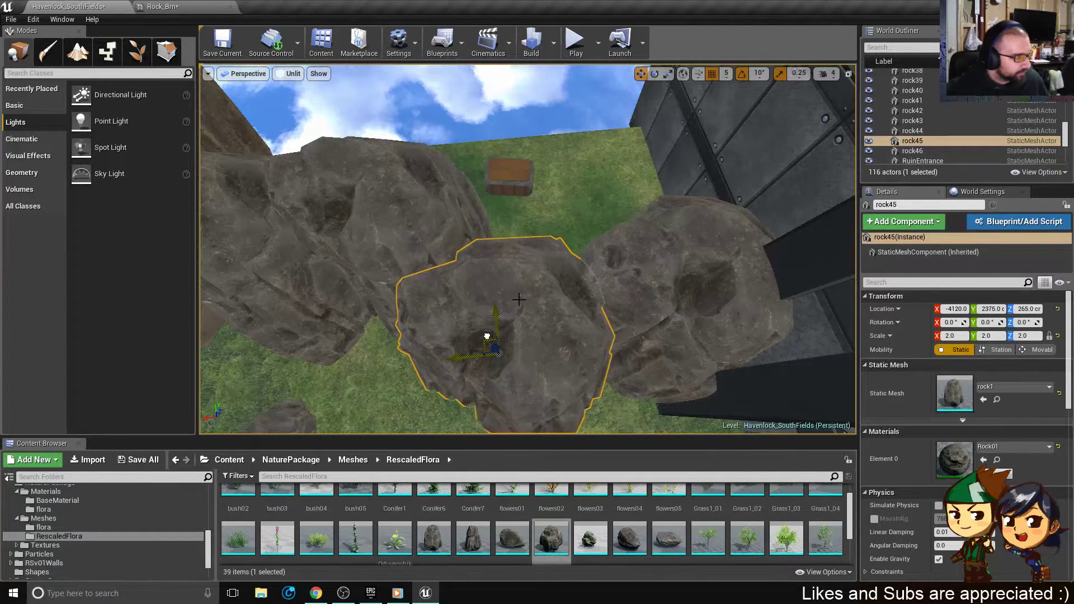
{"action": "right_click_drag", "start_coordinate": [553, 268], "coordinate": [553, 302]}
{"action": "left_click_drag", "start_coordinate": [540, 313], "coordinate": [476, 257]}
{"action": "right_click_drag", "start_coordinate": [540, 313], "coordinate": [541, 252]}
{"action": "right_click_drag", "start_coordinate": [670, 313], "coordinate": [669, 358]}
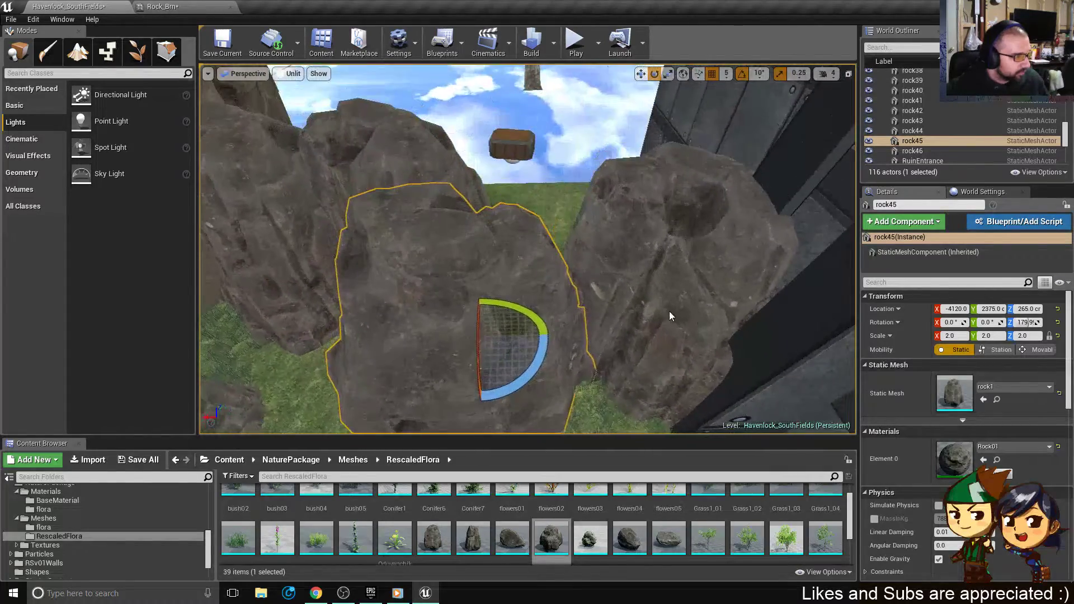
{"action": "right_click_drag", "start_coordinate": [547, 268], "coordinate": [542, 308]}
{"action": "key", "text": "w"}
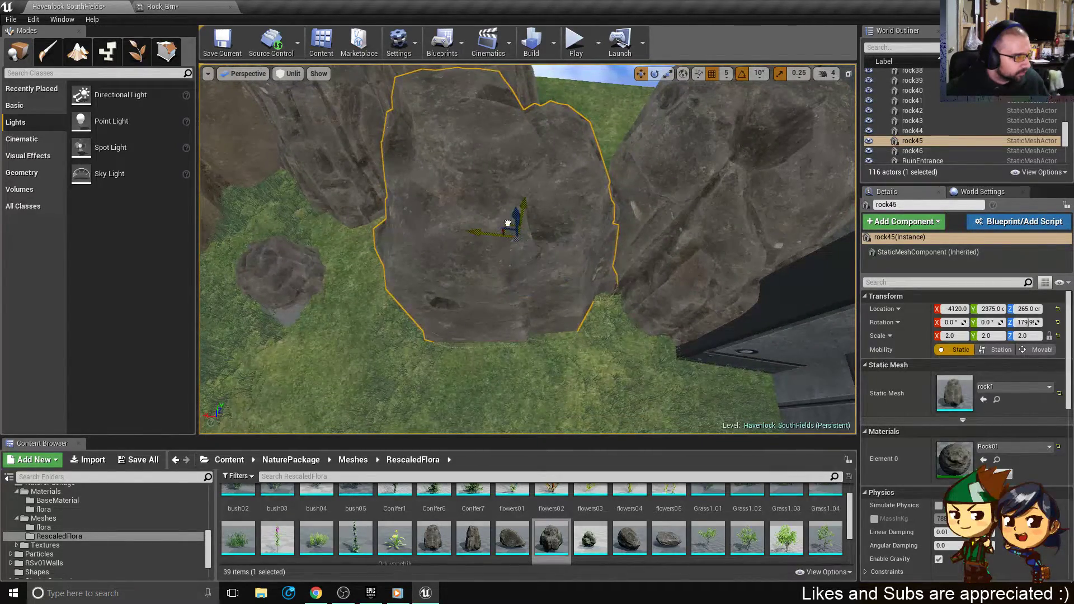
{"action": "left_click_drag", "start_coordinate": [508, 224], "coordinate": [545, 193]}
{"action": "right_click_drag", "start_coordinate": [546, 194], "coordinate": [545, 193]}
- Rotate the boulder nearest the cliff to -80° around Z and place it at X -3385, Y 2715
{"action": "left_click", "coordinate": [542, 224]}
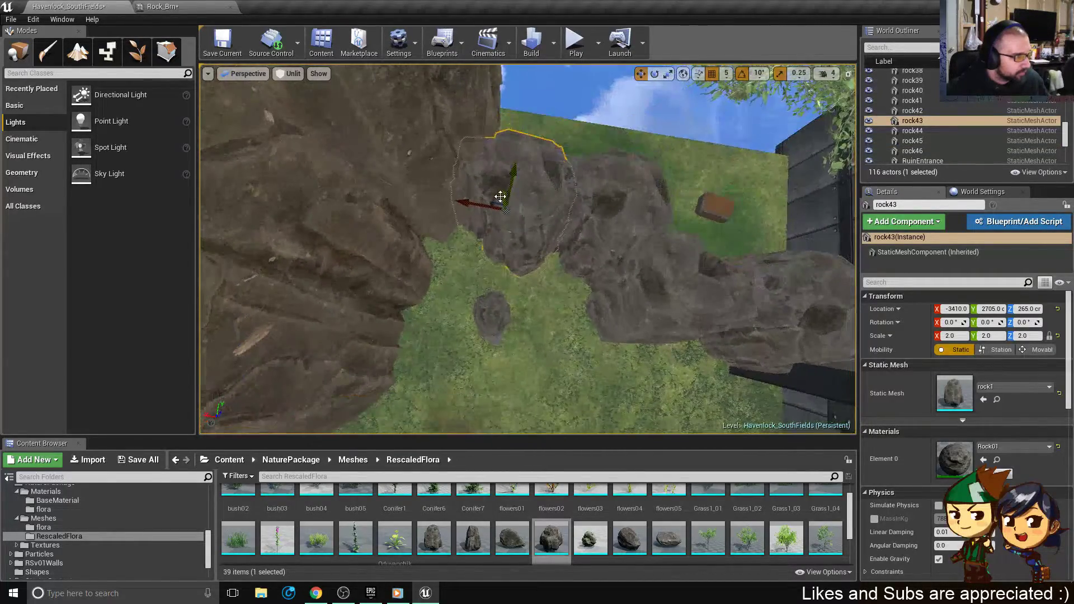
{"action": "left_click_drag", "start_coordinate": [494, 195], "coordinate": [403, 302]}
{"action": "key", "text": "e"}
{"action": "right_click_drag", "start_coordinate": [469, 271], "coordinate": [425, 269]}
{"action": "key", "text": "w"}
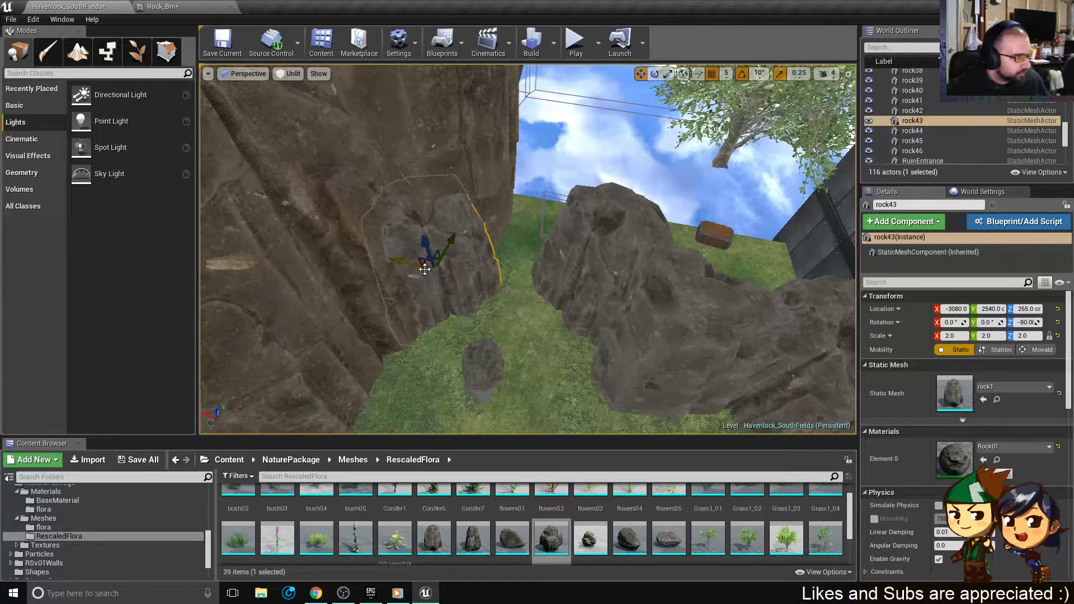
{"action": "left_click_drag", "start_coordinate": [425, 270], "coordinate": [500, 233]}
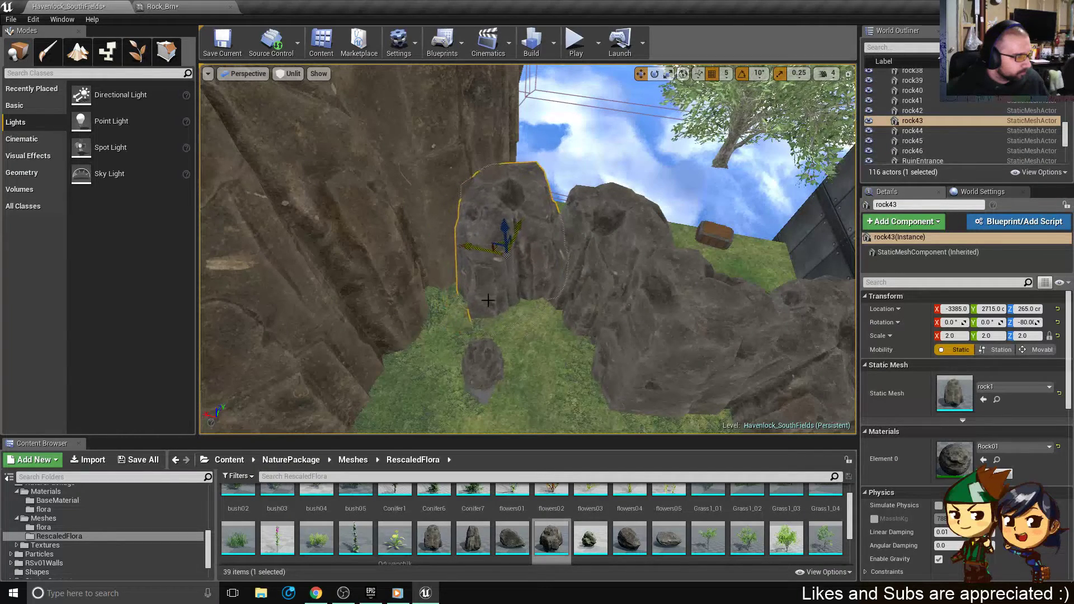
- Move the small rock2 boulder against the cliff at X -3145, Y 2410 and scale it to 2.0 on all axes
{"action": "left_click", "coordinate": [469, 355]}
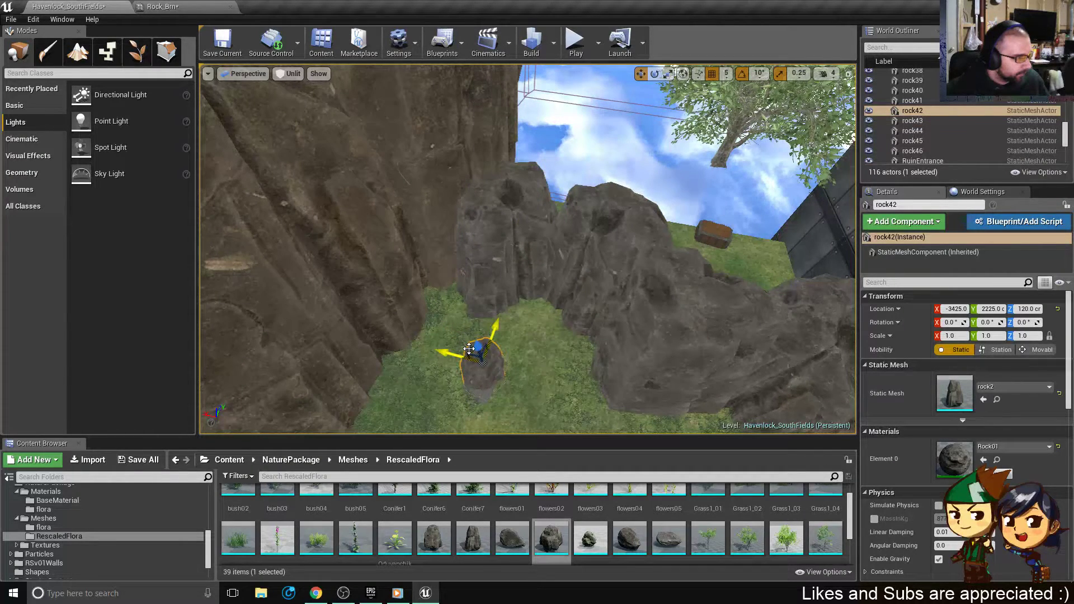
{"action": "left_click_drag", "start_coordinate": [469, 348], "coordinate": [436, 299]}
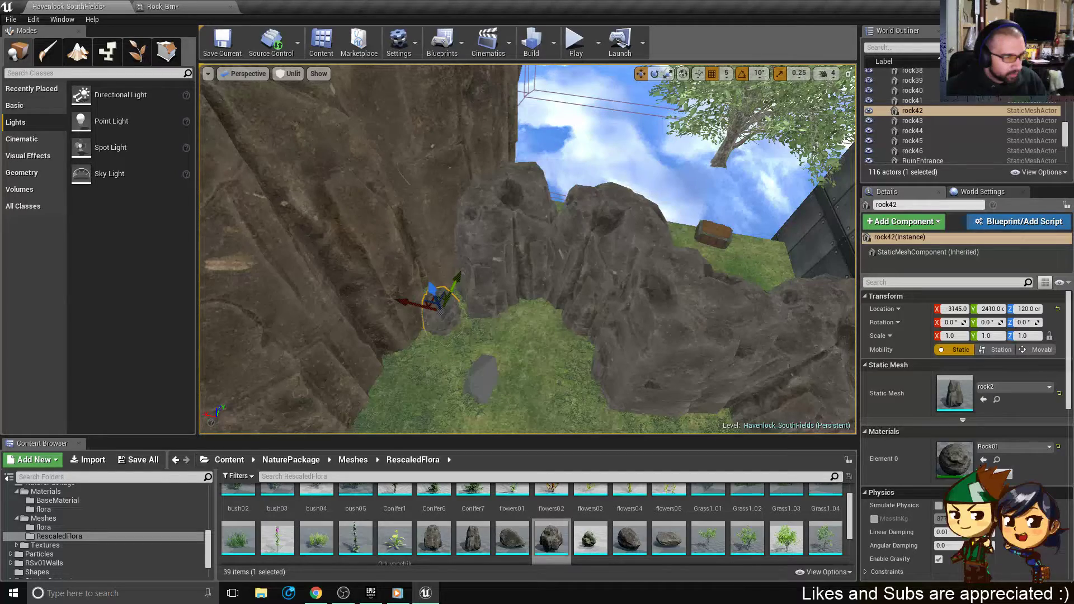
{"action": "left_click", "coordinate": [1024, 335]}
{"action": "type", "text": "3"}
{"action": "key", "text": "Return"}
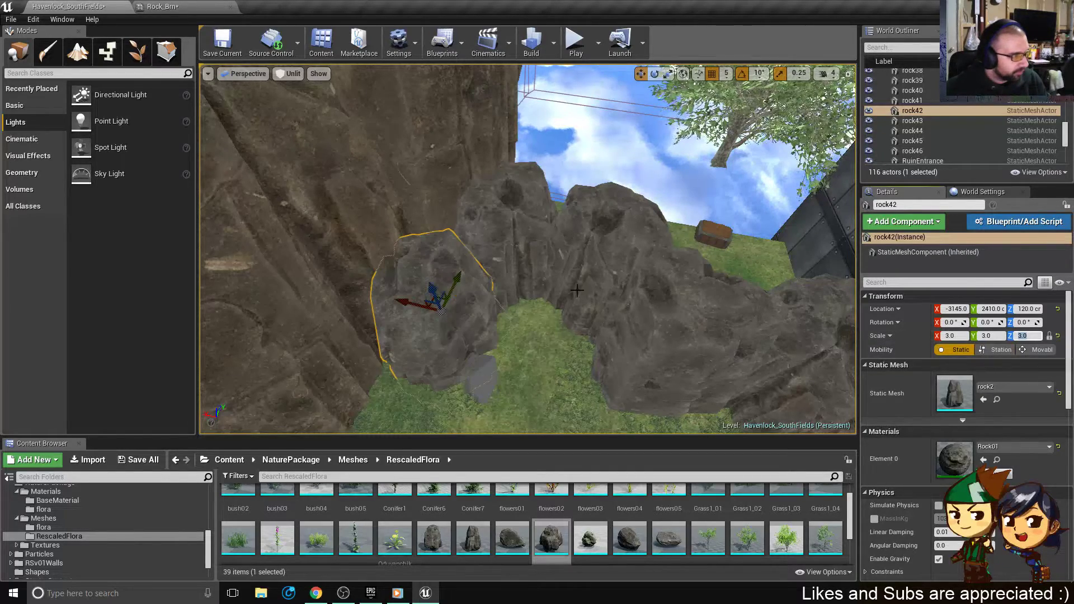
{"action": "key", "text": "Return"}
- Tilt the rock2 boulder to -20° on X and 20° on Y, and embed it in the cliff at X -3035, Y 2490, Z 310
{"action": "right_click_drag", "start_coordinate": [569, 328], "coordinate": [569, 287]}
{"action": "key", "text": "e"}
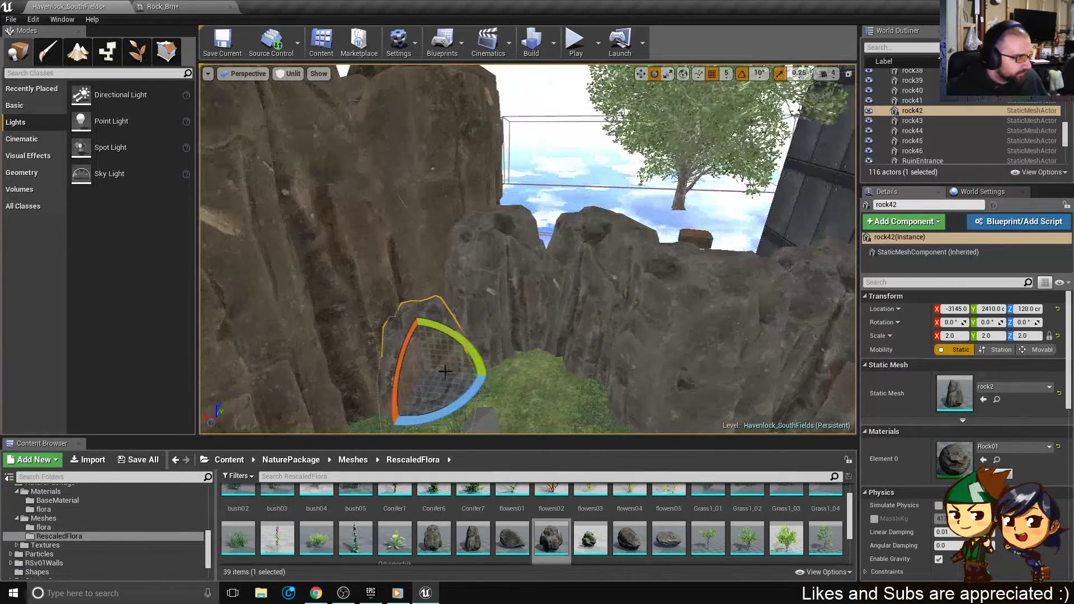
{"action": "left_click_drag", "start_coordinate": [400, 363], "coordinate": [397, 388]}
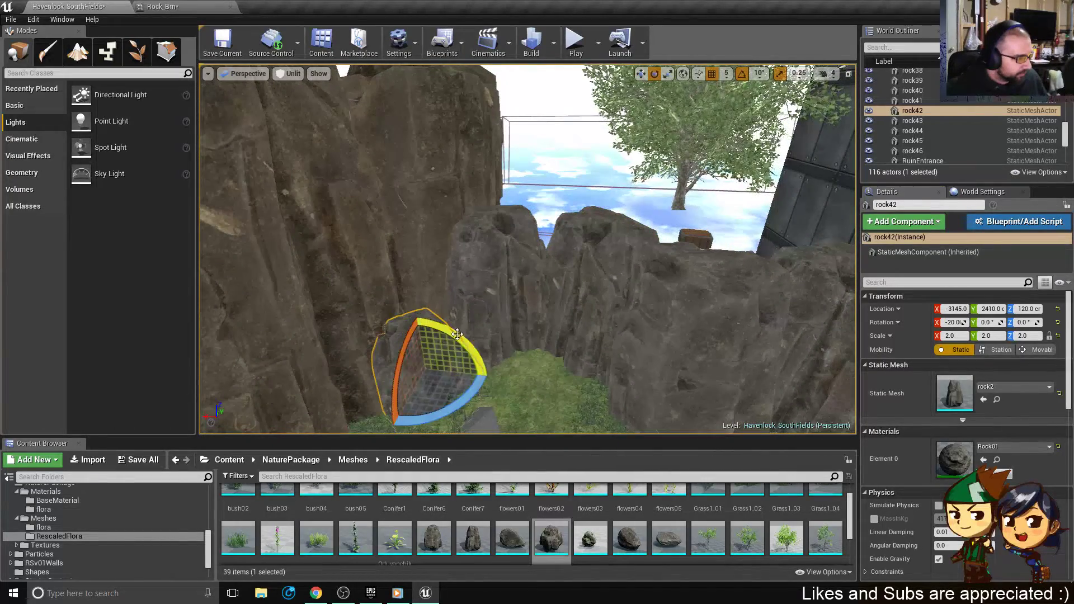
{"action": "left_click_drag", "start_coordinate": [462, 338], "coordinate": [421, 302]}
{"action": "key", "text": "w"}
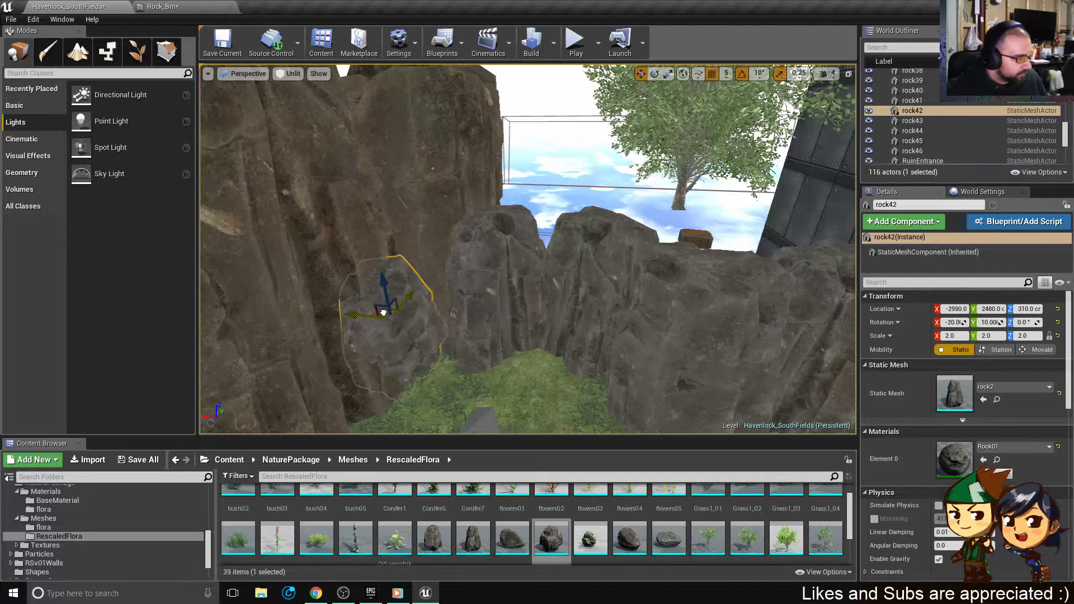
{"action": "left_click_drag", "start_coordinate": [383, 312], "coordinate": [393, 359], "text": "shift"}
{"action": "key", "text": "w"}
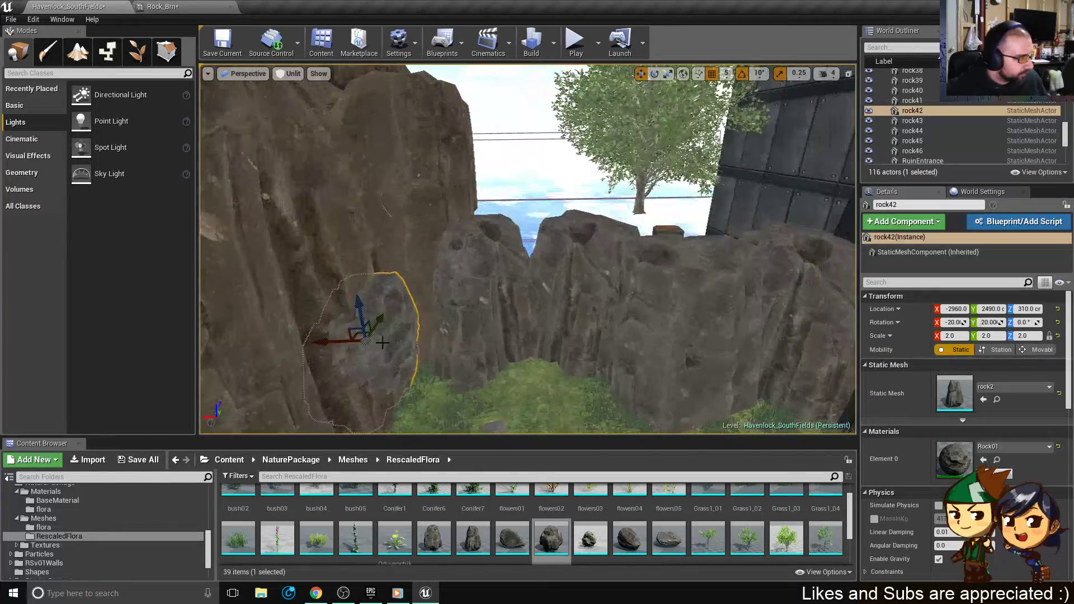
{"action": "right_click_drag", "start_coordinate": [620, 349], "coordinate": [549, 352]}
{"action": "right_click_drag", "start_coordinate": [619, 350], "coordinate": [657, 361]}
{"action": "left_click_drag", "start_coordinate": [559, 342], "coordinate": [535, 272], "text": "alt"}
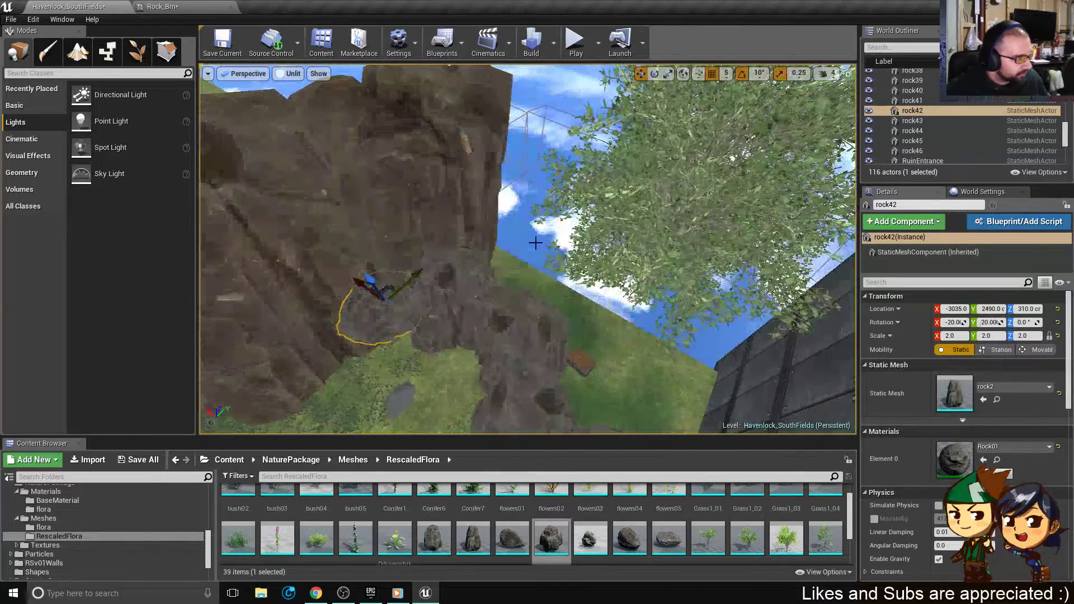
- Duplicate the large brown boulder at the cliff's end to about X -3530, Y 3815, rotated to -20° around Z
{"action": "left_click", "coordinate": [404, 182]}
{"action": "left_click_drag", "start_coordinate": [404, 182], "coordinate": [247, 196], "text": "alt"}
{"action": "right_click_drag", "start_coordinate": [404, 182], "coordinate": [404, 215]}
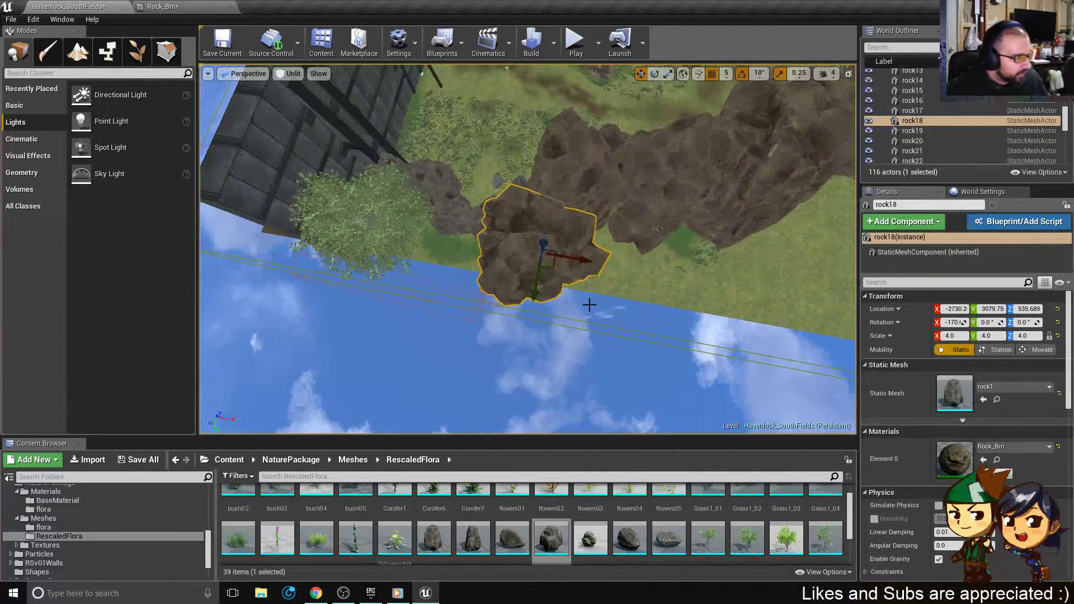
{"action": "left_click_drag", "start_coordinate": [545, 230], "coordinate": [484, 288], "text": "alt"}
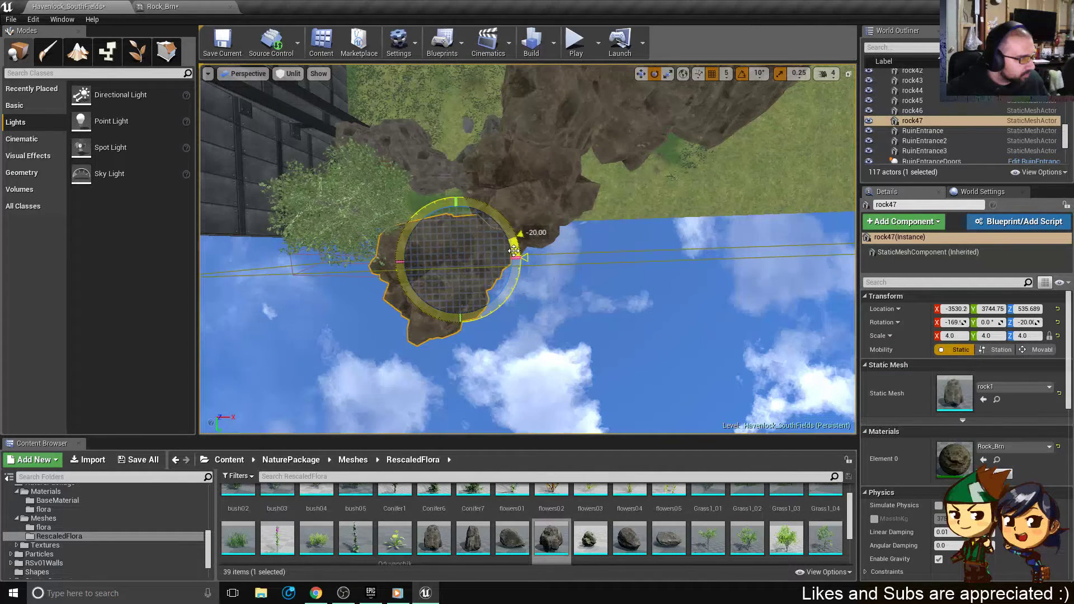
{"action": "key", "text": "w"}
{"action": "left_click_drag", "start_coordinate": [514, 251], "coordinate": [516, 255], "text": "alt"}
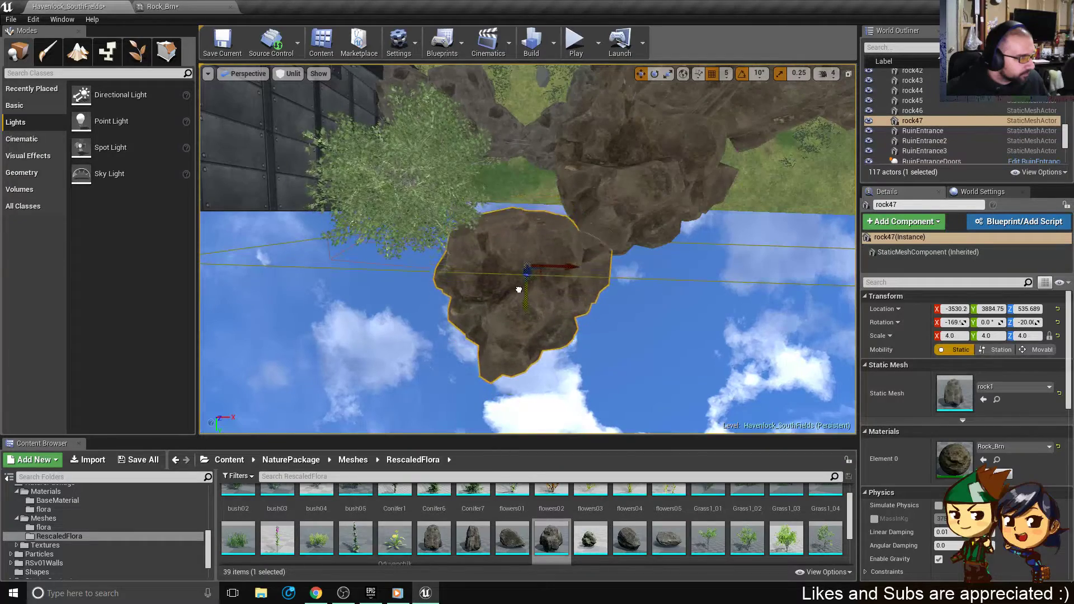
{"action": "key", "text": "d"}
{"action": "right_click_drag", "start_coordinate": [642, 248], "coordinate": [645, 250]}
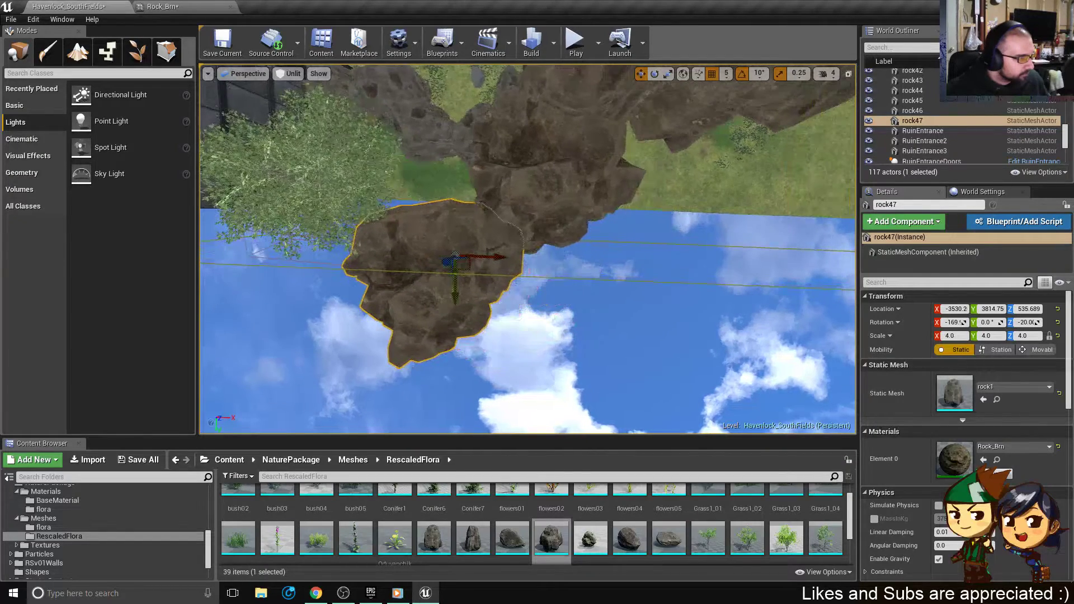
- Duplicate the new brown boulder along X to about -4505, behind the tree
{"action": "right_click_drag", "start_coordinate": [727, 250], "coordinate": [605, 260]}
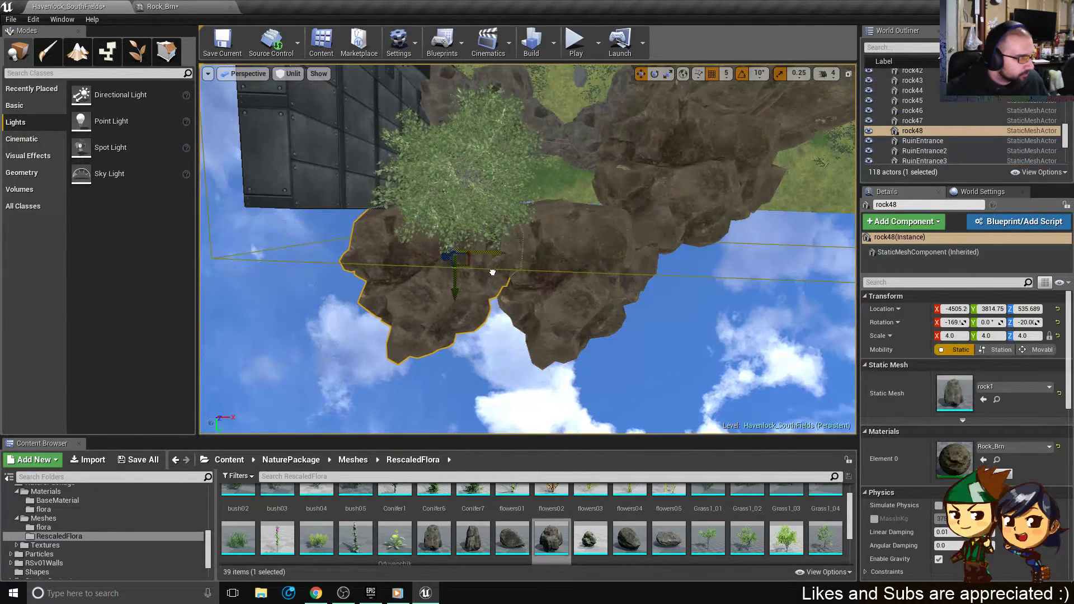
{"action": "left_click_drag", "start_coordinate": [493, 272], "coordinate": [358, 235], "text": "alt"}
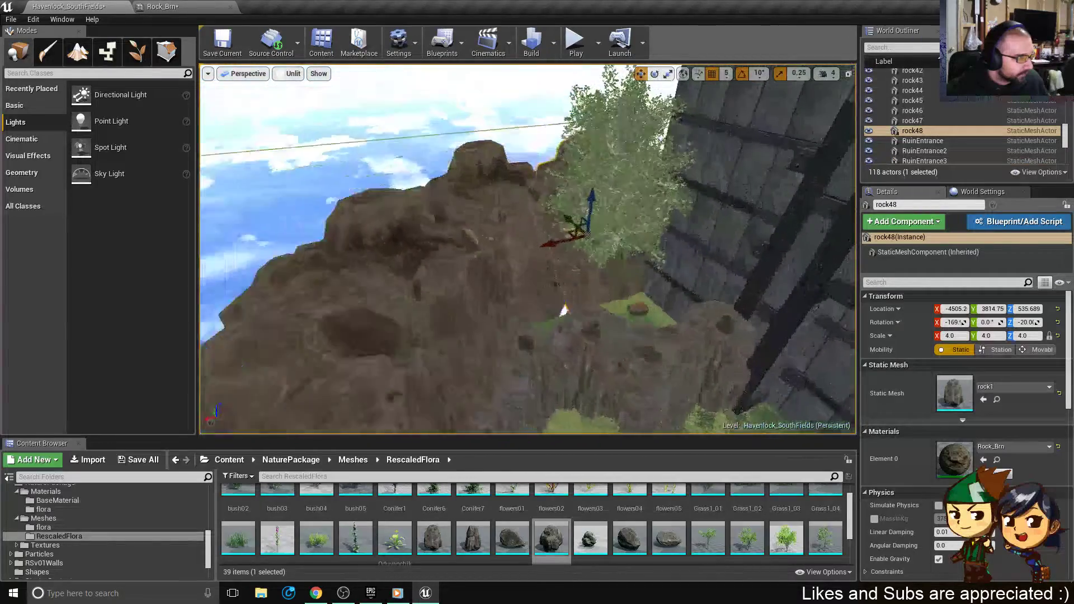
{"action": "right_click_drag", "start_coordinate": [564, 310], "coordinate": [302, 274]}
{"action": "right_click_drag", "start_coordinate": [470, 285], "coordinate": [417, 224]}
- Duplicate the tall peak boulder from the cliff ridge and stack the copy above the new brown boulders
{"action": "left_click", "coordinate": [480, 219]}
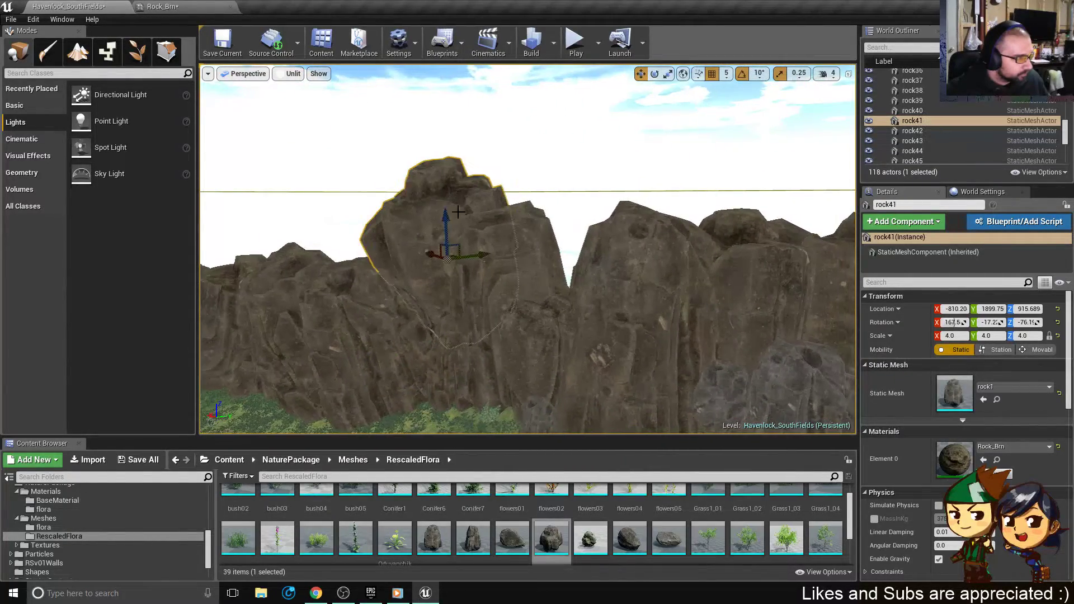
{"action": "right_click_drag", "start_coordinate": [504, 187], "coordinate": [506, 247]}
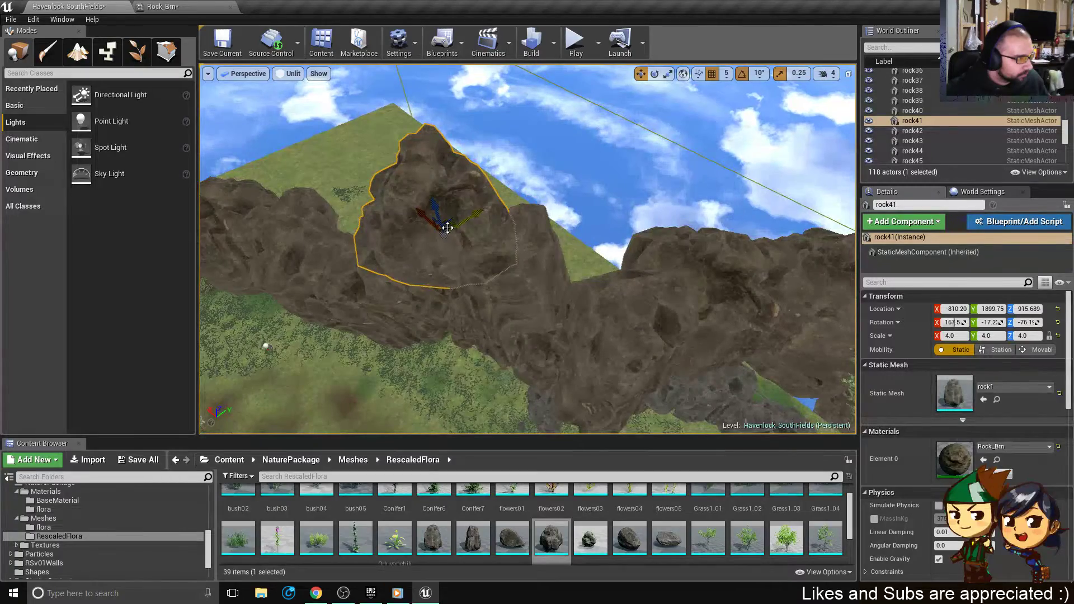
{"action": "left_click_drag", "start_coordinate": [445, 235], "coordinate": [726, 234], "text": "alt"}
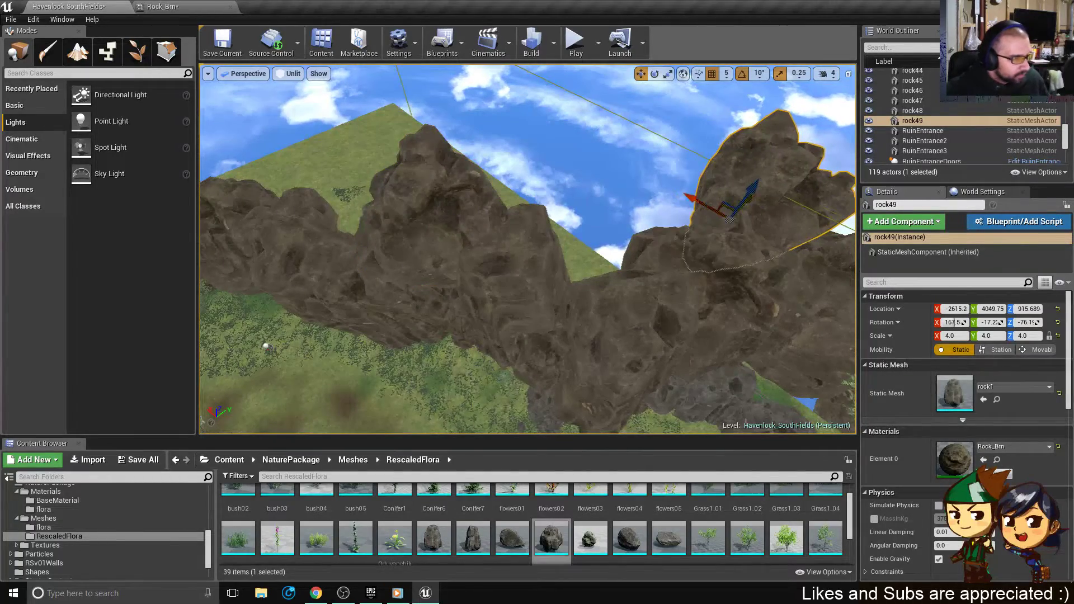
{"action": "right_click_drag", "start_coordinate": [726, 234], "coordinate": [677, 235]}
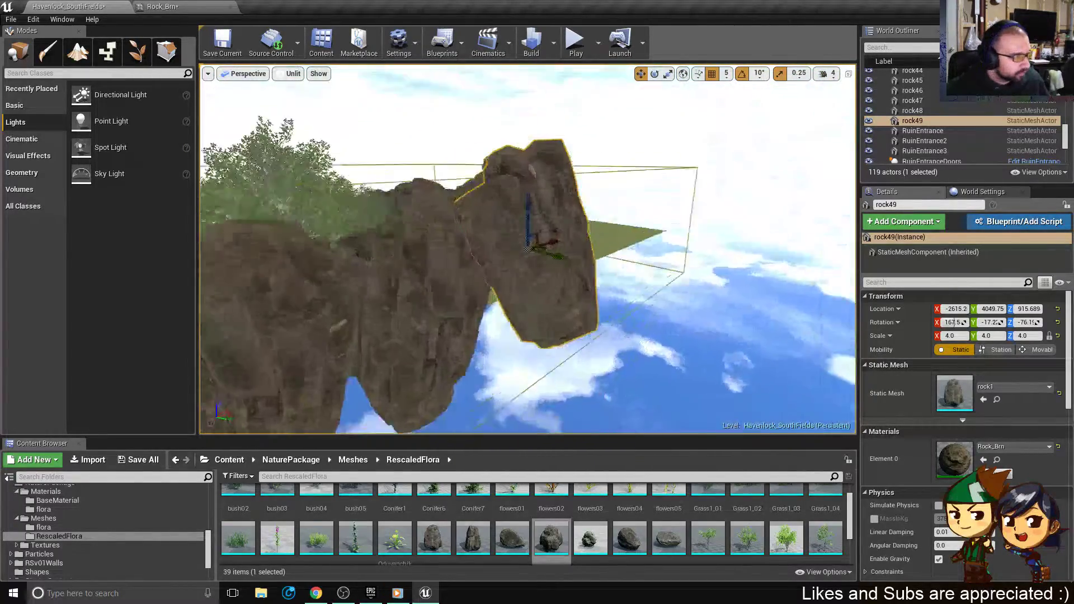
{"action": "left_click_drag", "start_coordinate": [644, 162], "coordinate": [762, 276], "text": "alt"}
{"action": "left_click_drag", "start_coordinate": [525, 217], "coordinate": [565, 282]}
- Duplicate the tall peak boulder along X to about -3725, turn the copy -50° around Z, and tilt it to reshape the ridge
{"action": "left_click_drag", "start_coordinate": [517, 200], "coordinate": [648, 208], "text": "alt"}
{"action": "left_click_drag", "start_coordinate": [641, 247], "coordinate": [620, 248]}
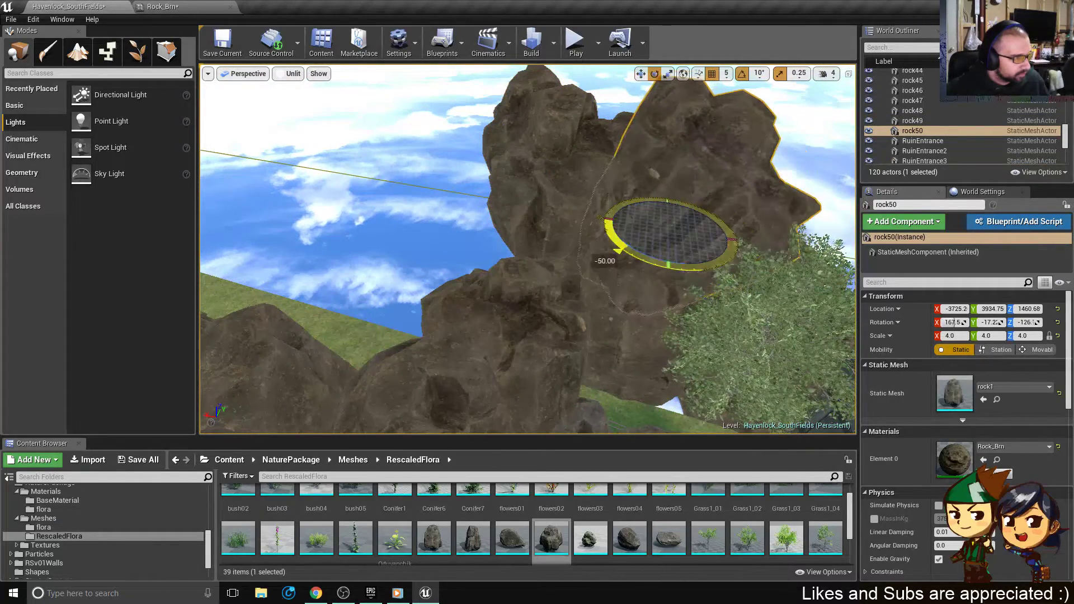
{"action": "left_click_drag", "start_coordinate": [663, 184], "coordinate": [605, 245]}
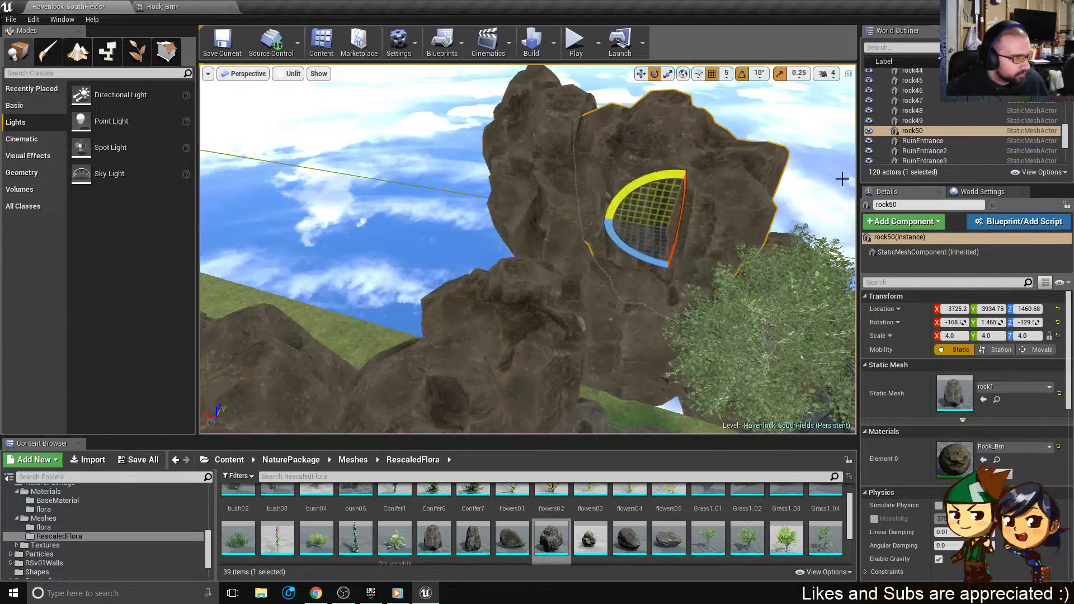
{"action": "left_click_drag", "start_coordinate": [843, 179], "coordinate": [789, 215], "text": "alt"}
{"action": "left_click_drag", "start_coordinate": [655, 244], "coordinate": [644, 246], "text": "alt"}
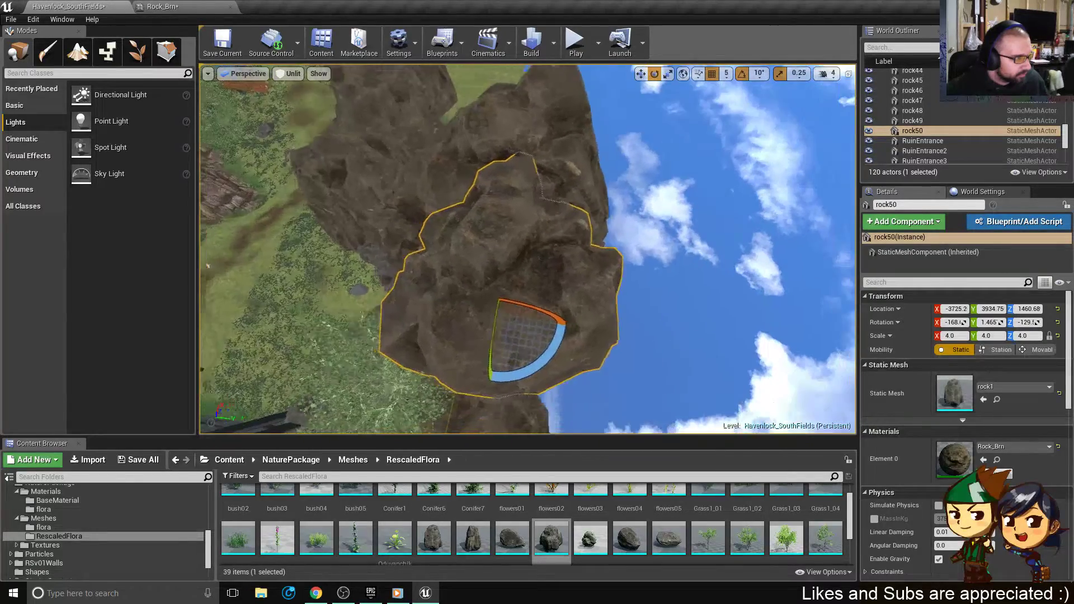
- Shift the new peak boulder outward along Y to about 4265, away from the tree
{"action": "right_click_drag", "start_coordinate": [710, 304], "coordinate": [646, 330]}
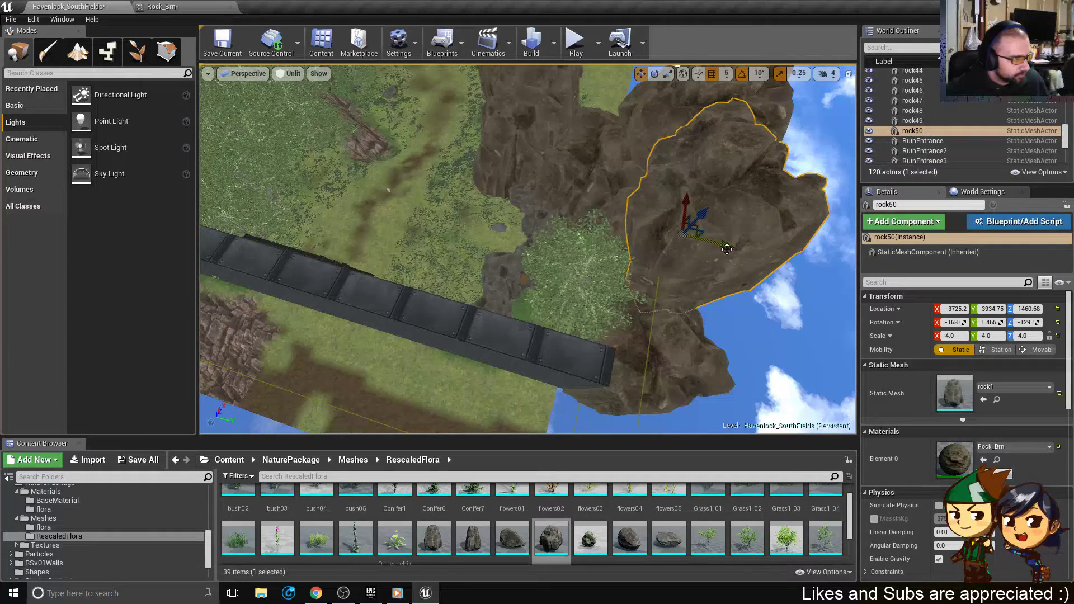
{"action": "left_click_drag", "start_coordinate": [727, 248], "coordinate": [752, 313]}
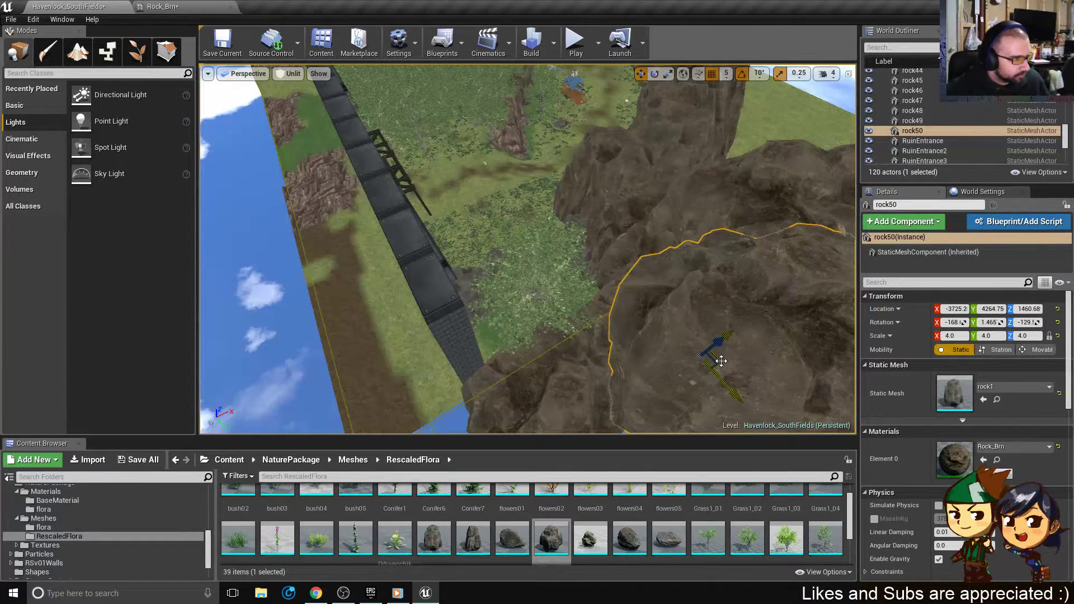
{"action": "right_click_drag", "start_coordinate": [628, 250], "coordinate": [680, 211]}
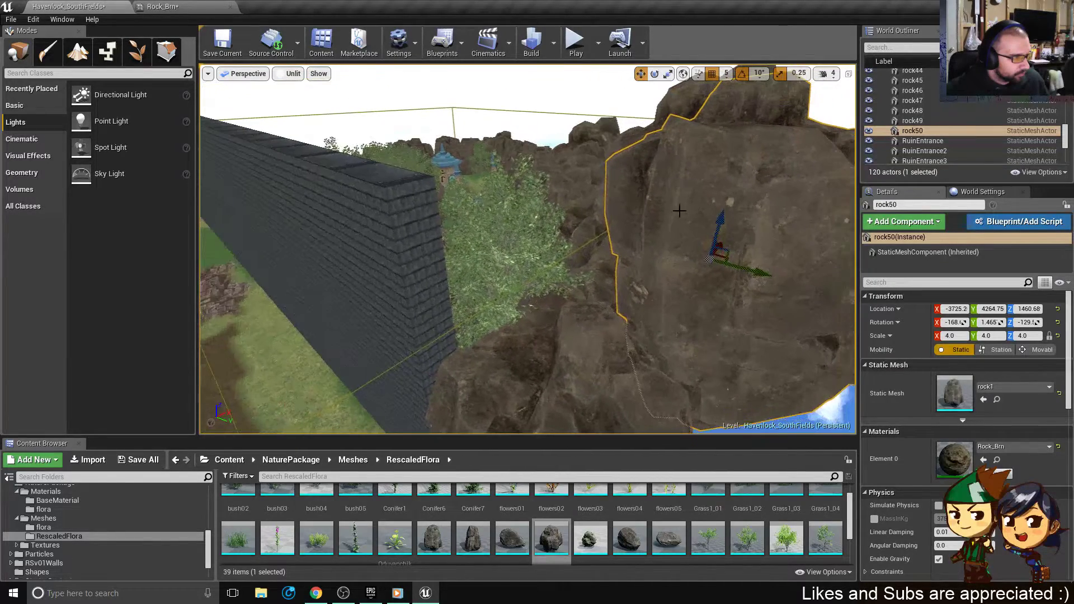
{"action": "left_click_drag", "start_coordinate": [726, 258], "coordinate": [647, 247], "text": "alt"}
{"action": "key", "text": "Delete"}
{"action": "left_click", "coordinate": [702, 235]}
{"action": "key", "text": "ctrl+z"}
- Duplicate the shifted peak boulder beside the black wall's end at about X -4595, Y 3845, Z 1171
{"action": "right_click_drag", "start_coordinate": [662, 312], "coordinate": [662, 312]}
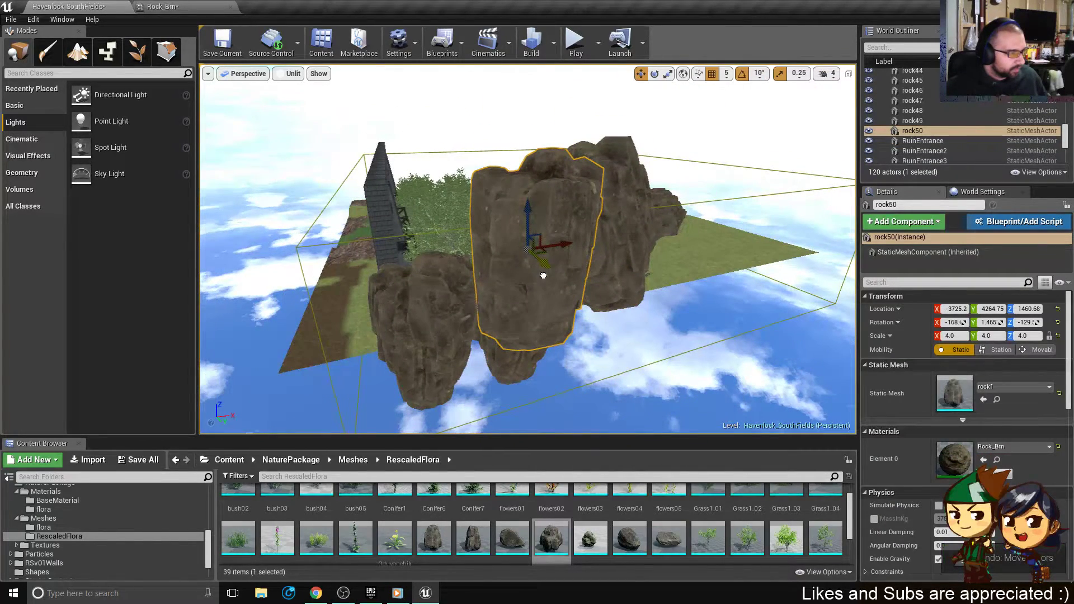
{"action": "right_click_drag", "start_coordinate": [544, 276], "coordinate": [543, 276]}
{"action": "left_click_drag", "start_coordinate": [557, 267], "coordinate": [441, 269], "text": "alt"}
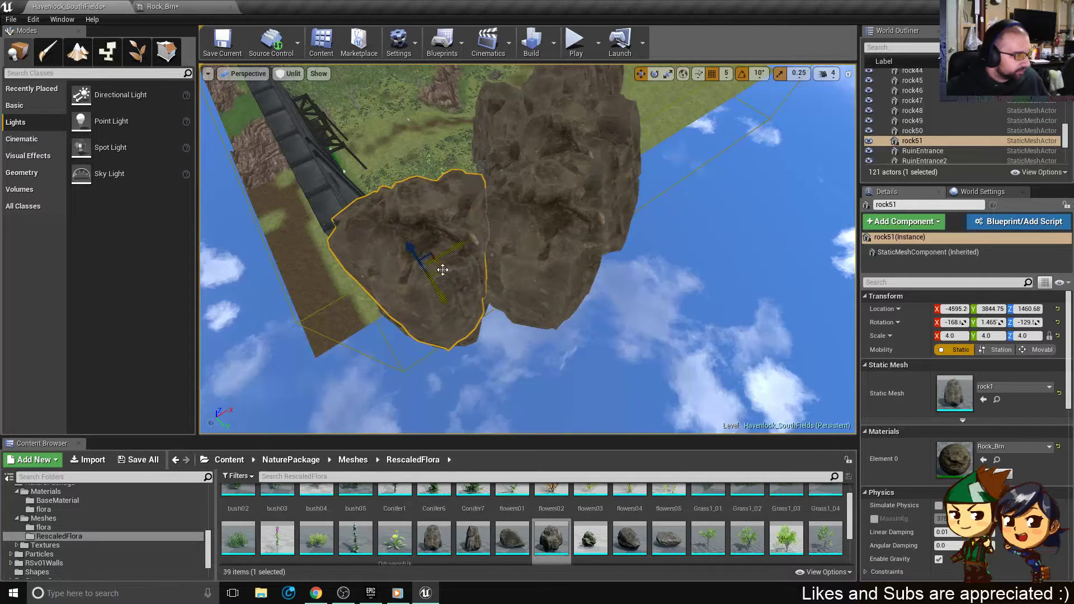
{"action": "right_click_drag", "start_coordinate": [442, 269], "coordinate": [441, 269]}
{"action": "left_click_drag", "start_coordinate": [439, 237], "coordinate": [441, 281]}
- Scale the boulder at the wall's end uniformly to 3 and raise it to about Z 1316
{"action": "left_click", "coordinate": [1040, 350]}
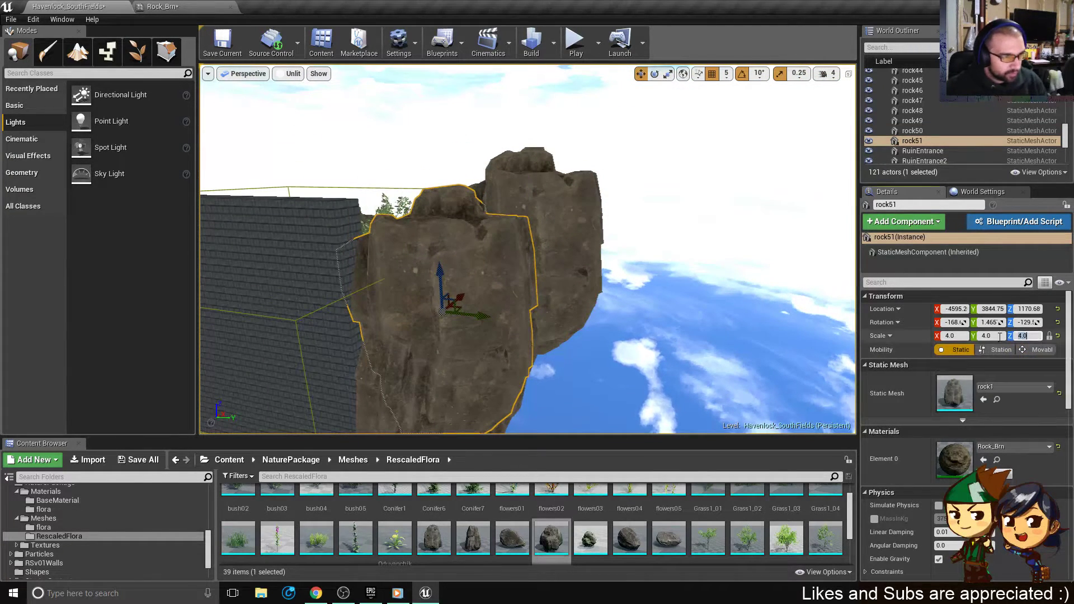
{"action": "type", "text": "3"}
{"action": "key", "text": "Return"}
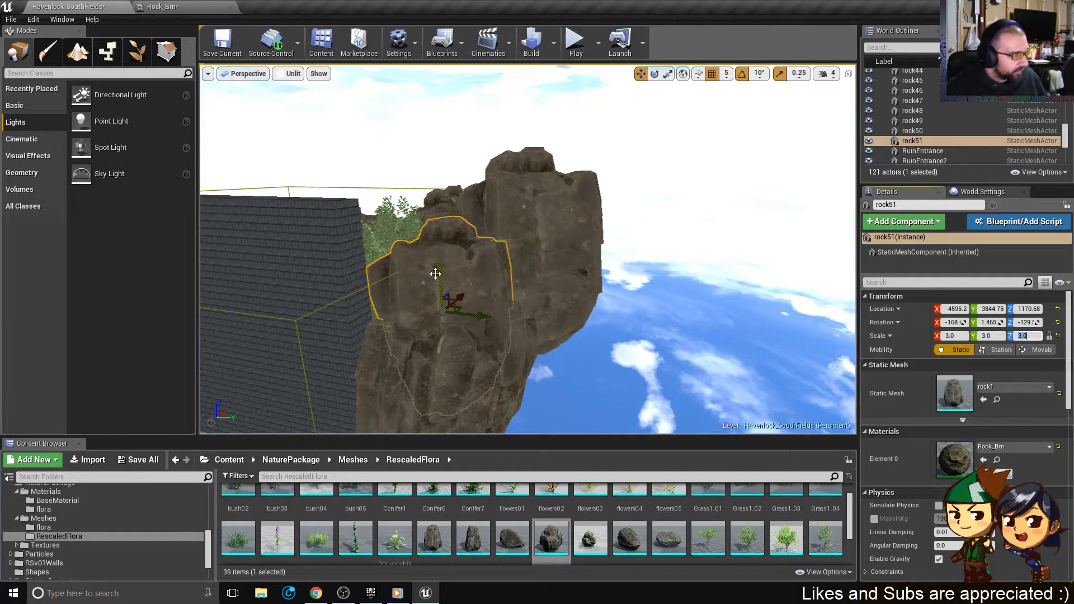
{"action": "left_click_drag", "start_coordinate": [436, 273], "coordinate": [440, 260]}
- Using local axes, rotate the middle peak boulder behind the tree to about -21° X, 5° Y and -24° Z
{"action": "left_click", "coordinate": [683, 74]}
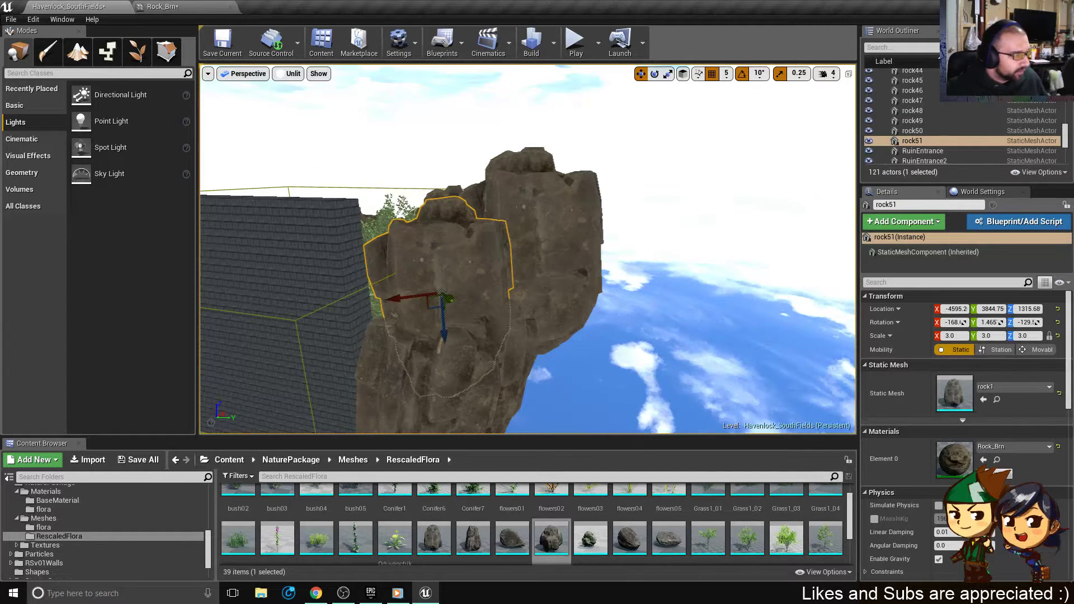
{"action": "right_click_drag", "start_coordinate": [454, 312], "coordinate": [387, 350]}
{"action": "key", "text": "e"}
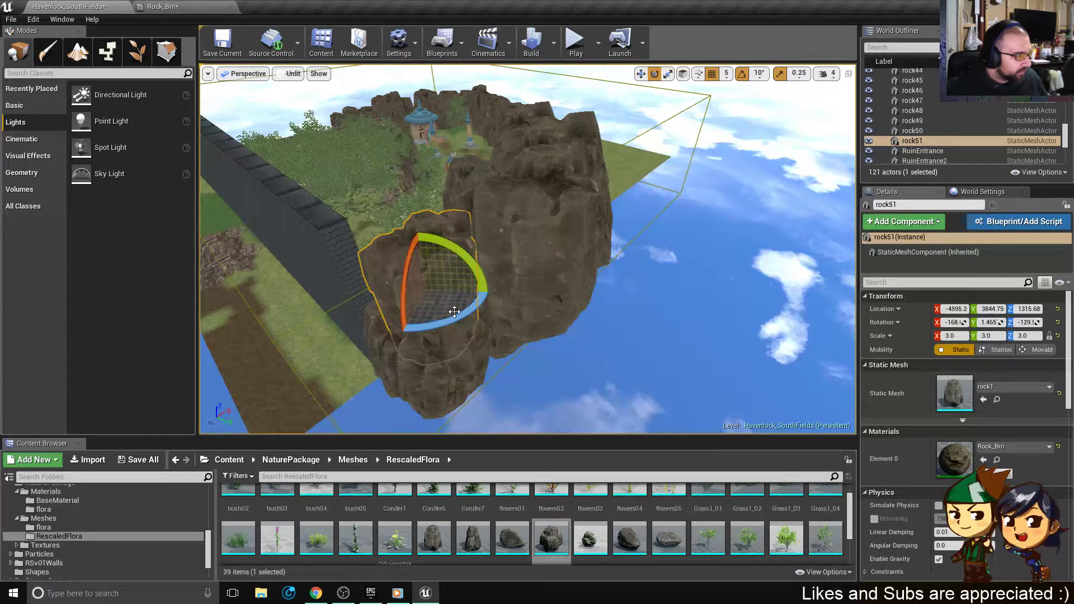
{"action": "left_click", "coordinate": [507, 226]}
{"action": "left_click_drag", "start_coordinate": [506, 227], "coordinate": [451, 191], "text": "alt"}
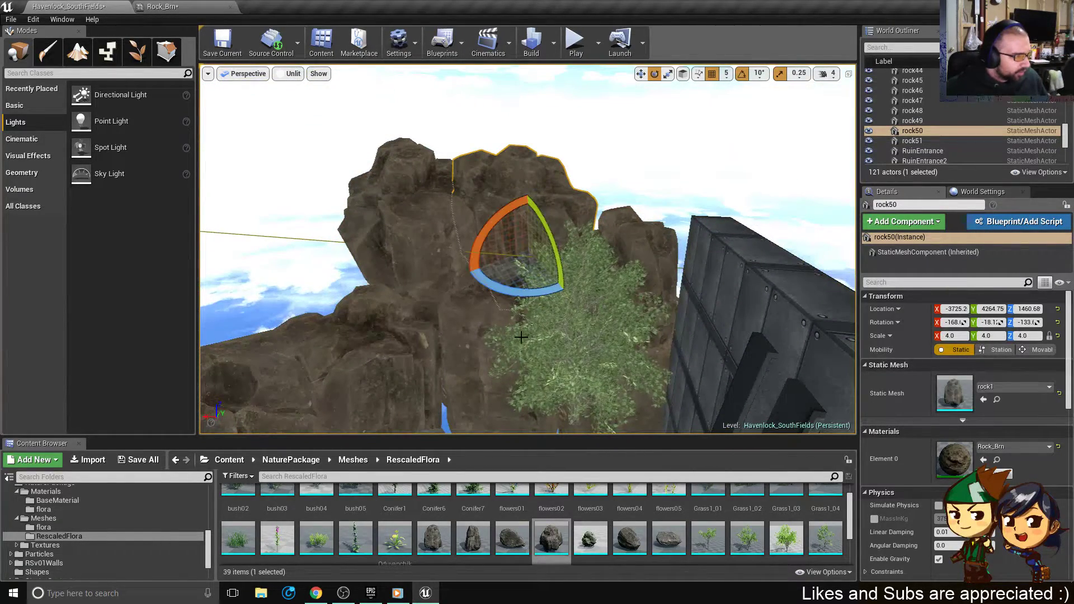
{"action": "left_click_drag", "start_coordinate": [519, 298], "coordinate": [567, 293]}
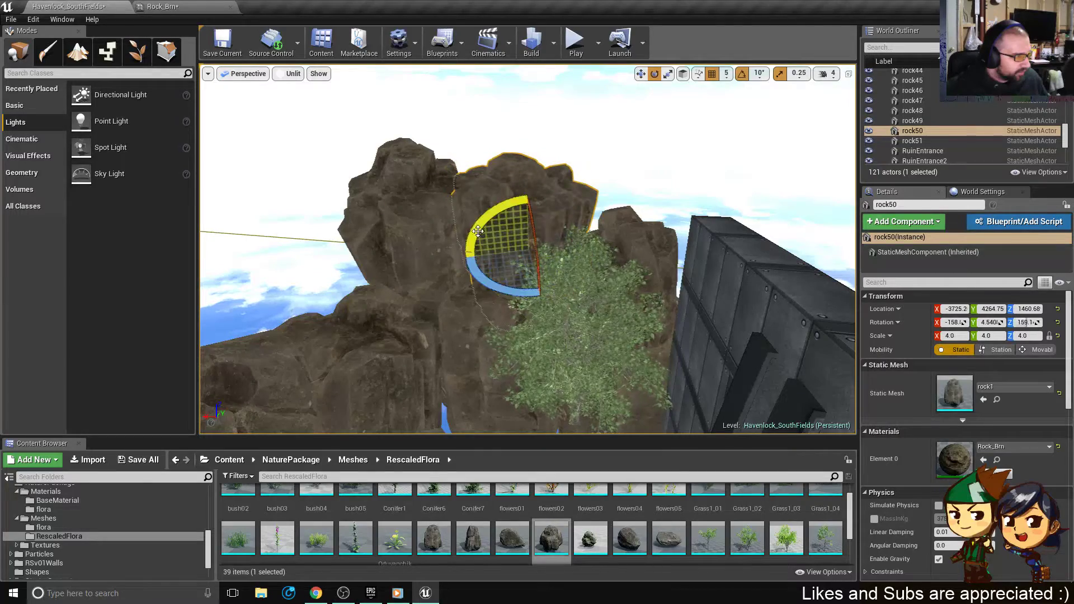
{"action": "left_click_drag", "start_coordinate": [478, 231], "coordinate": [560, 241]}
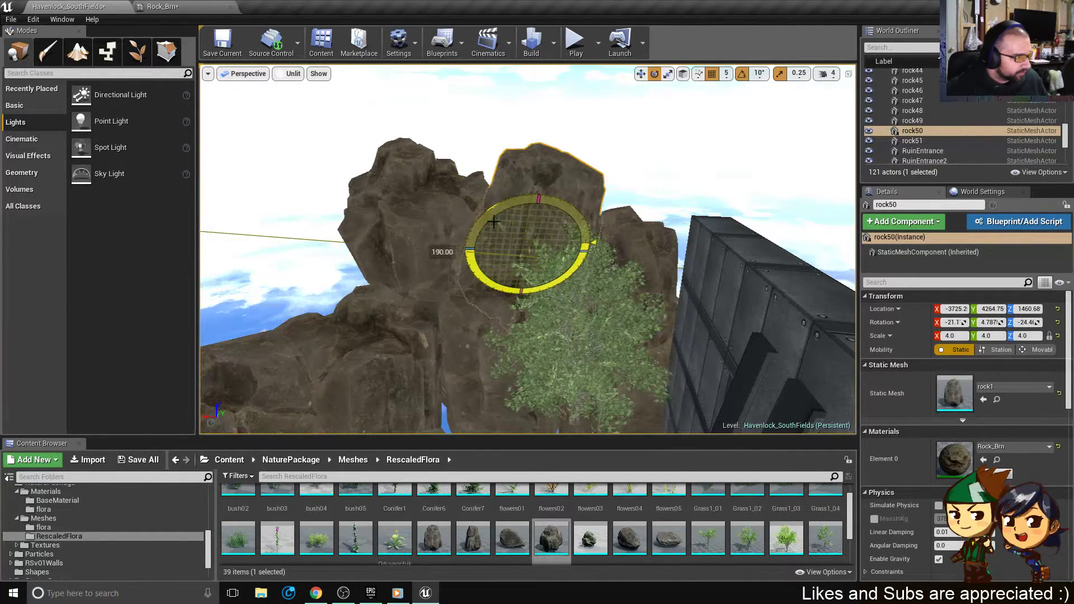
{"action": "left_click", "coordinate": [404, 47]}
{"action": "left_click_drag", "start_coordinate": [527, 329], "coordinate": [529, 305], "text": "alt"}
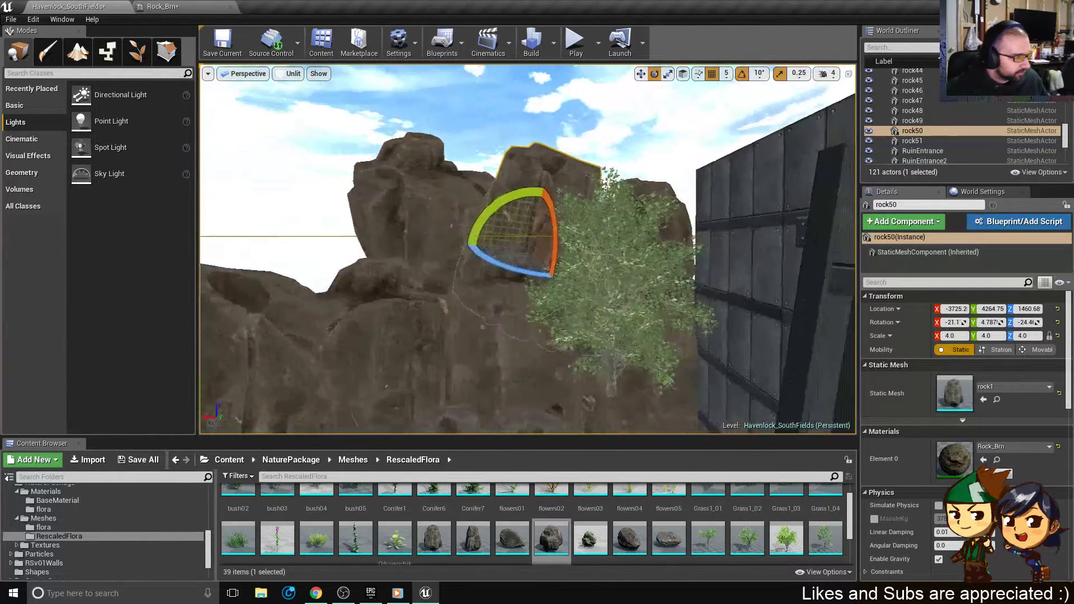
{"action": "left_click_drag", "start_coordinate": [504, 240], "coordinate": [498, 302], "text": "alt"}
- Check the ground gap beneath the cliff beside the gate and save the level
{"action": "left_click", "coordinate": [470, 192]}
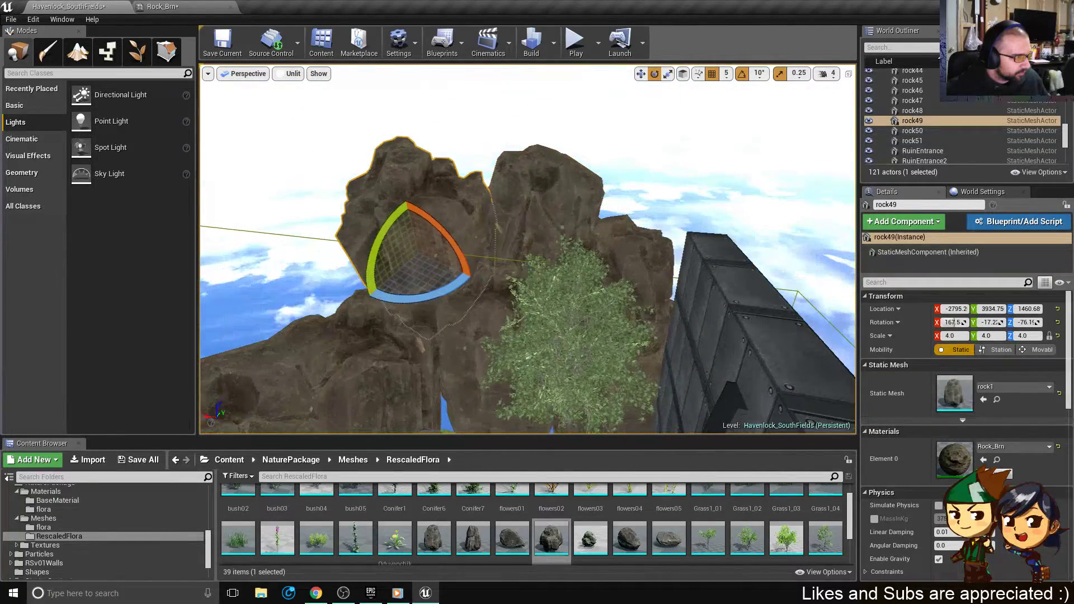
{"action": "right_click_drag", "start_coordinate": [398, 290], "coordinate": [392, 378]}
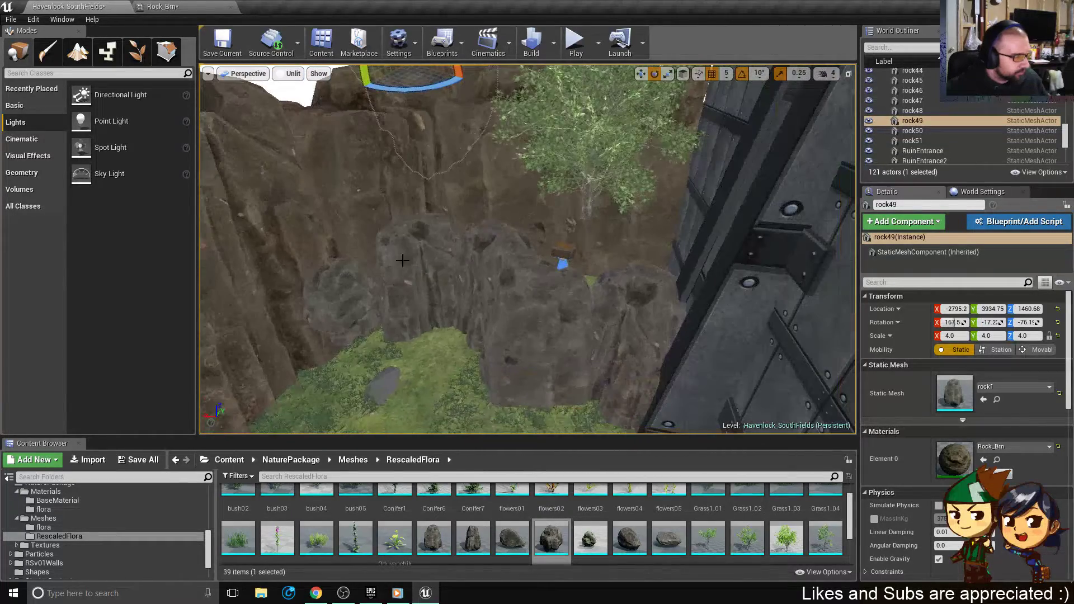
{"action": "mouse_move", "coordinate": [473, 229]}
{"action": "right_mouse_down"}
{"action": "mouse_move", "coordinate": [495, 269]}
{"action": "mouse_move", "coordinate": [474, 230]}
{"action": "right_mouse_up"}
{"action": "key", "text": "ctrl+s"}
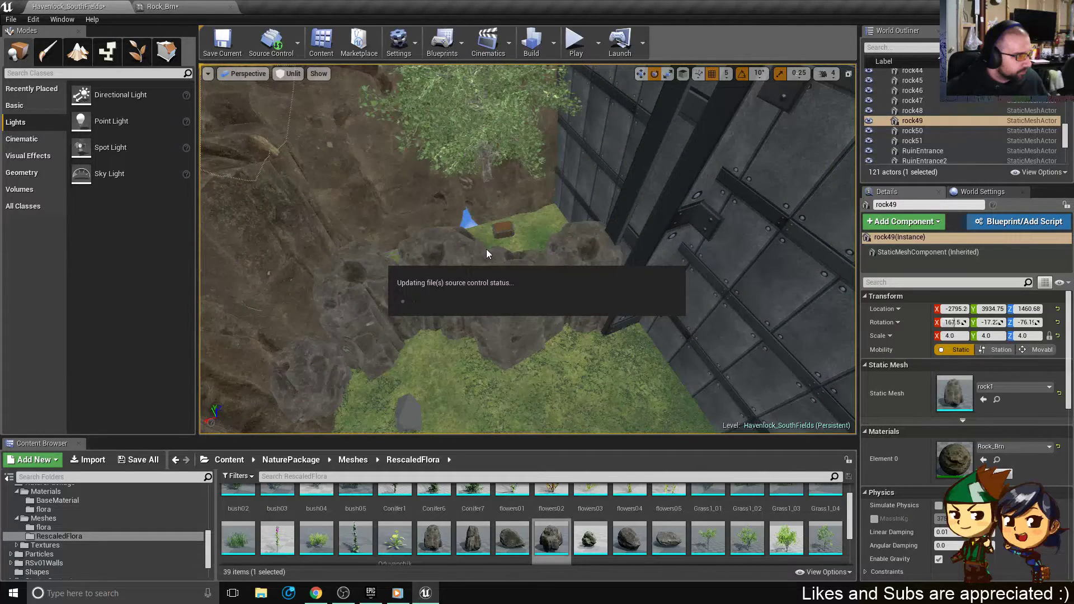
- Select the landscape, switch to landscape sculpting, and reduce the brush size to about 536
{"action": "left_click", "coordinate": [528, 231]}
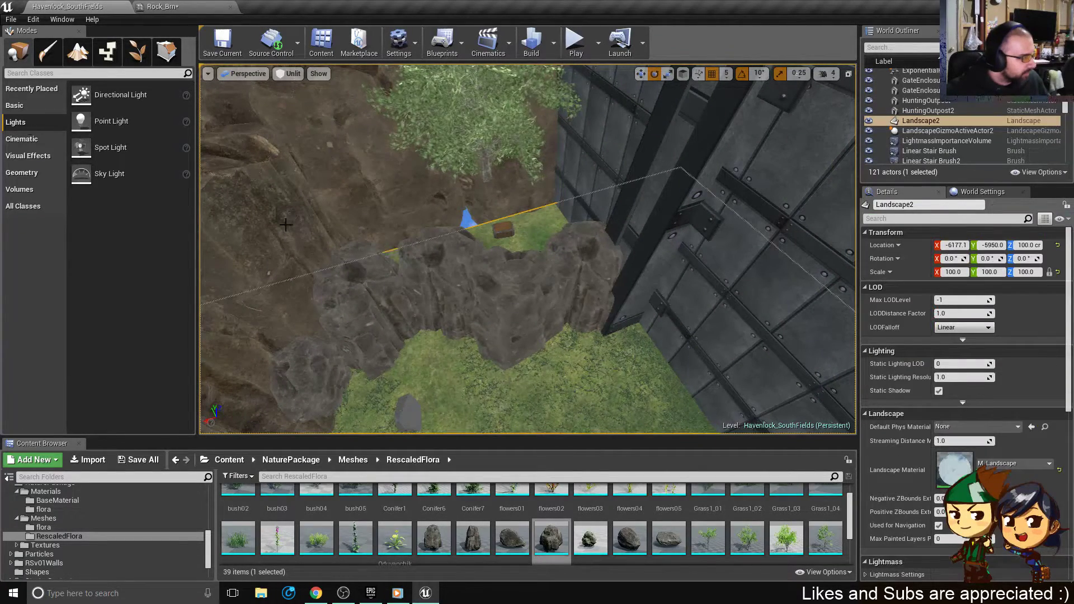
{"action": "left_click", "coordinate": [79, 53]}
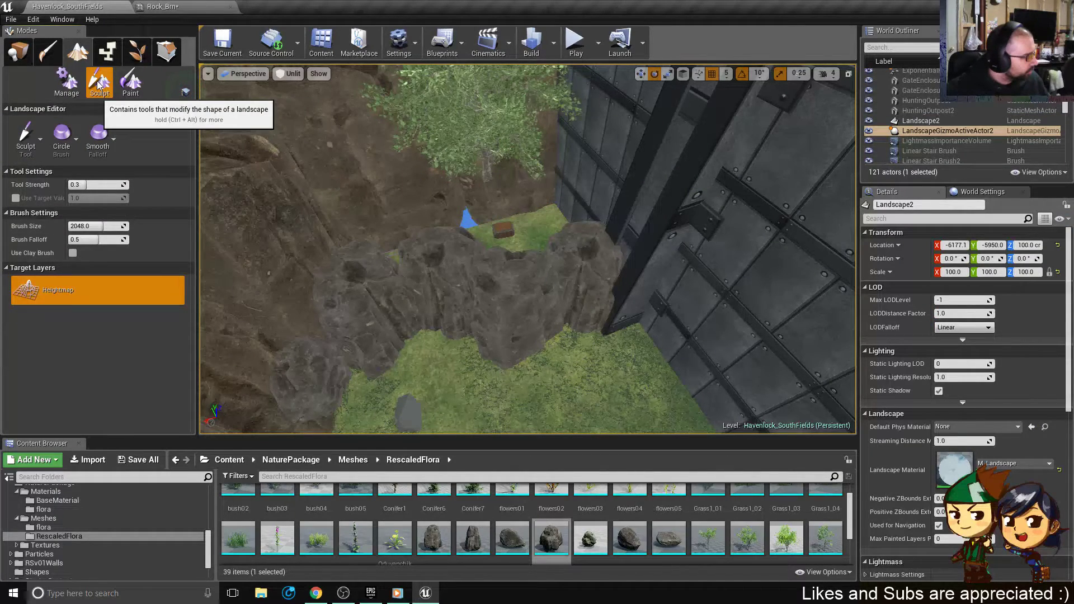
{"action": "right_click_drag", "start_coordinate": [513, 240], "coordinate": [503, 245]}
{"action": "scroll", "coordinate": [504, 245], "scroll_direction": "up", "scroll_amount": 3}
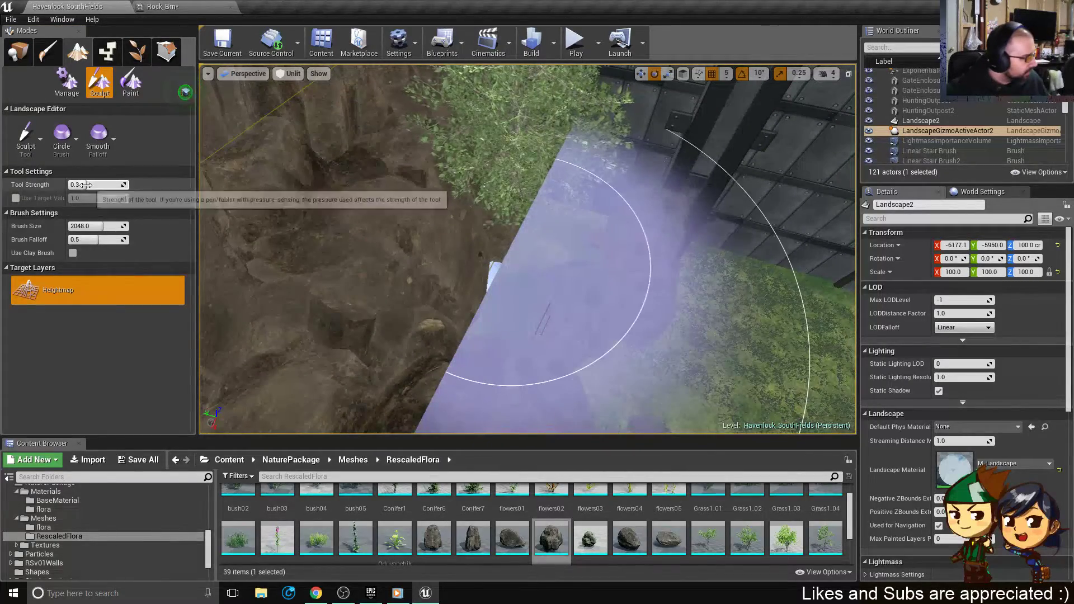
{"action": "left_click_drag", "start_coordinate": [93, 224], "coordinate": [76, 226]}
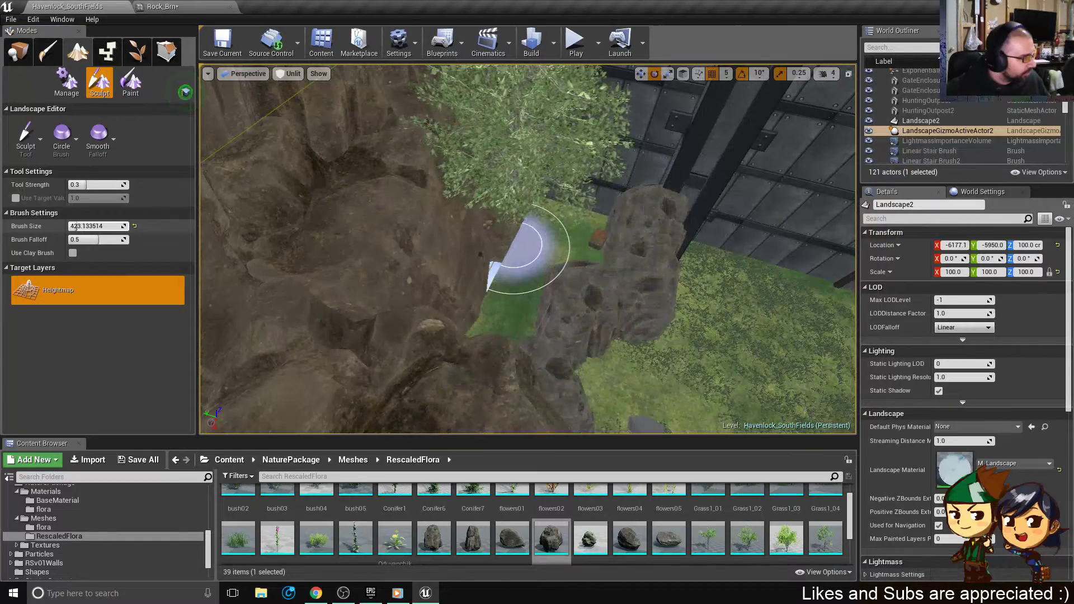
- Sculpt the ground between the gray rocks and the brown cliff into a raised mound using the circle brush at strength 0.3
{"action": "left_click", "coordinate": [104, 140]}
{"action": "left_click", "coordinate": [70, 135]}
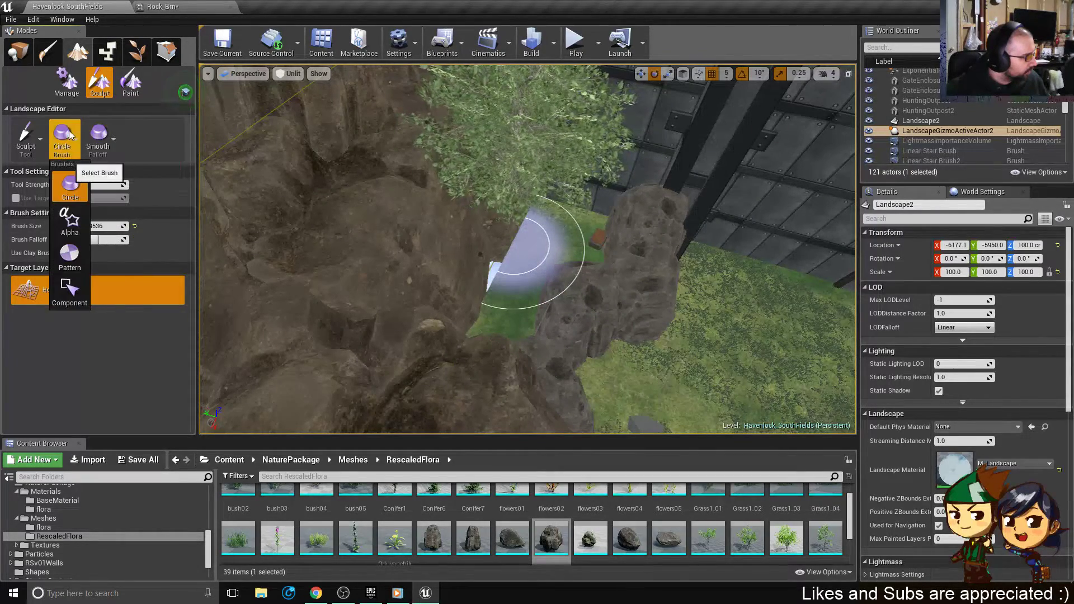
{"action": "left_click", "coordinate": [26, 141]}
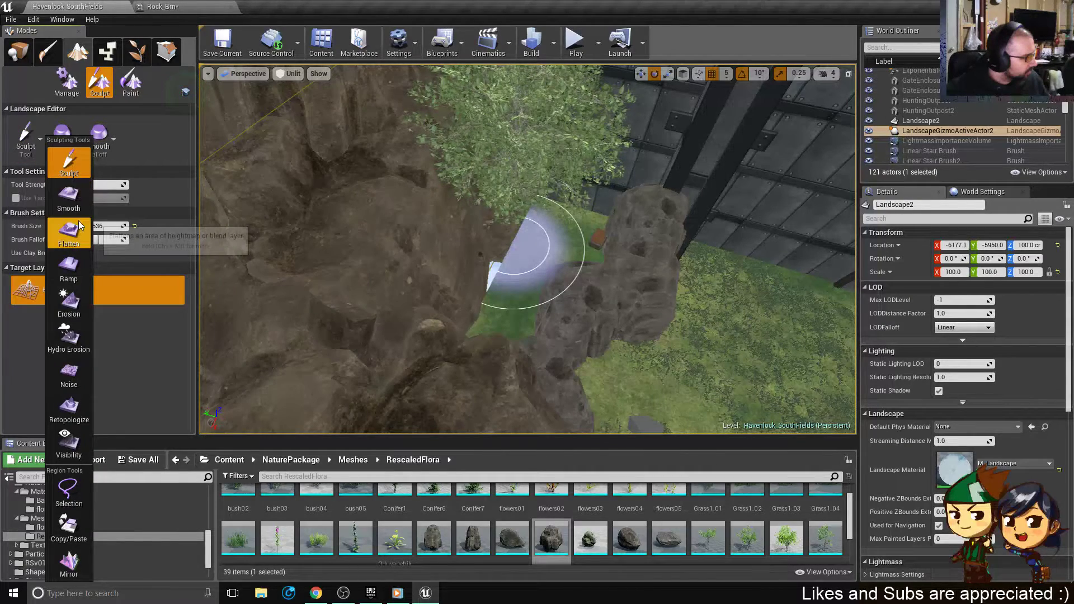
{"action": "mouse_move", "coordinate": [587, 247]}
{"action": "left_mouse_down"}
{"action": "mouse_move", "coordinate": [535, 254]}
{"action": "mouse_move", "coordinate": [561, 212]}
{"action": "mouse_move", "coordinate": [542, 230]}
{"action": "mouse_move", "coordinate": [582, 215]}
{"action": "left_mouse_up"}
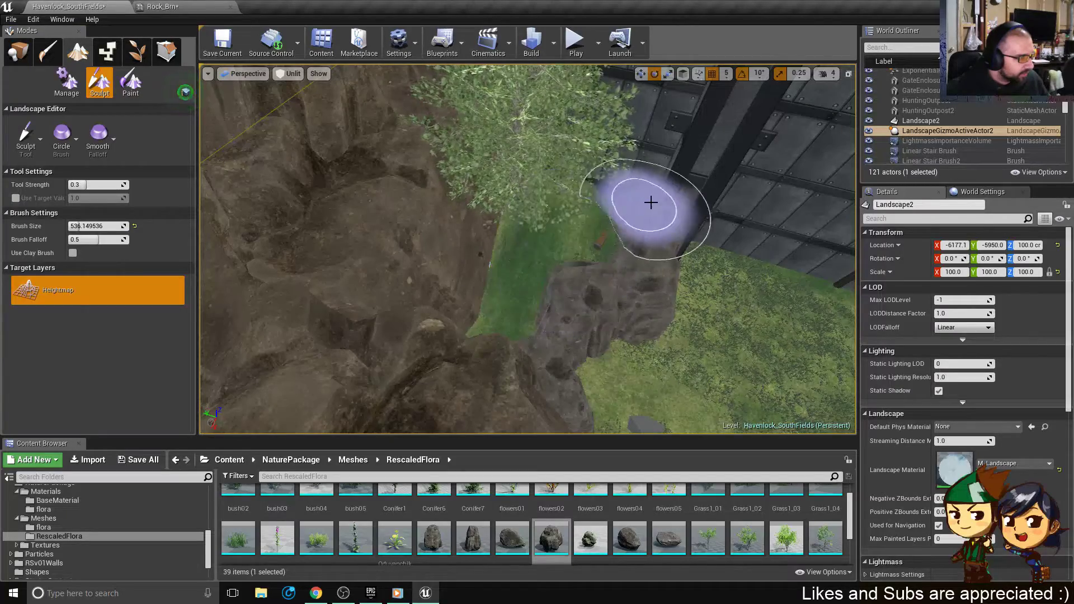
{"action": "mouse_move", "coordinate": [649, 204]}
{"action": "right_mouse_down"}
{"action": "mouse_move", "coordinate": [685, 185]}
{"action": "mouse_move", "coordinate": [672, 174]}
{"action": "mouse_move", "coordinate": [663, 218]}
{"action": "mouse_move", "coordinate": [650, 204]}
{"action": "right_mouse_up"}
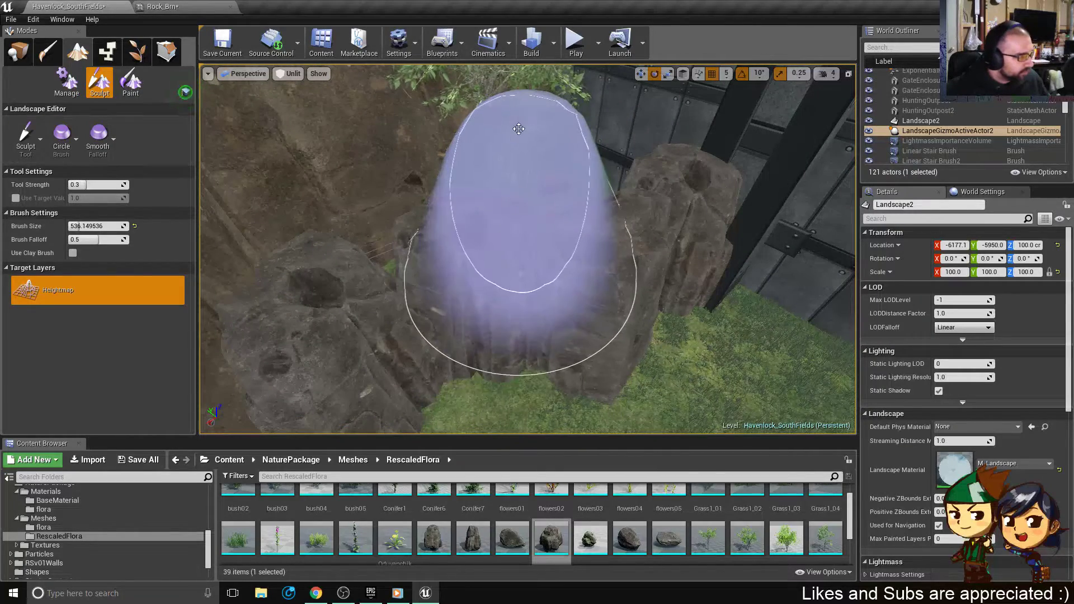
{"action": "left_click_drag", "start_coordinate": [518, 129], "coordinate": [527, 136], "text": "shift"}
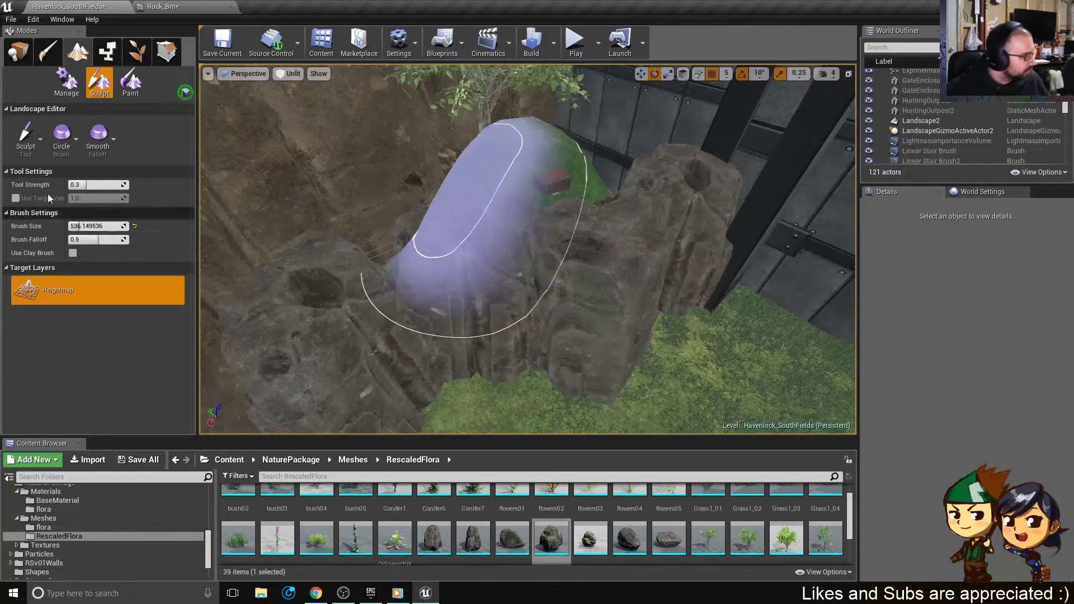
- Flatten the mound behind the gray rocks into a raised grassy ledge reaching the cliff and gate, with a brush size of about 206
{"action": "left_click", "coordinate": [34, 137]}
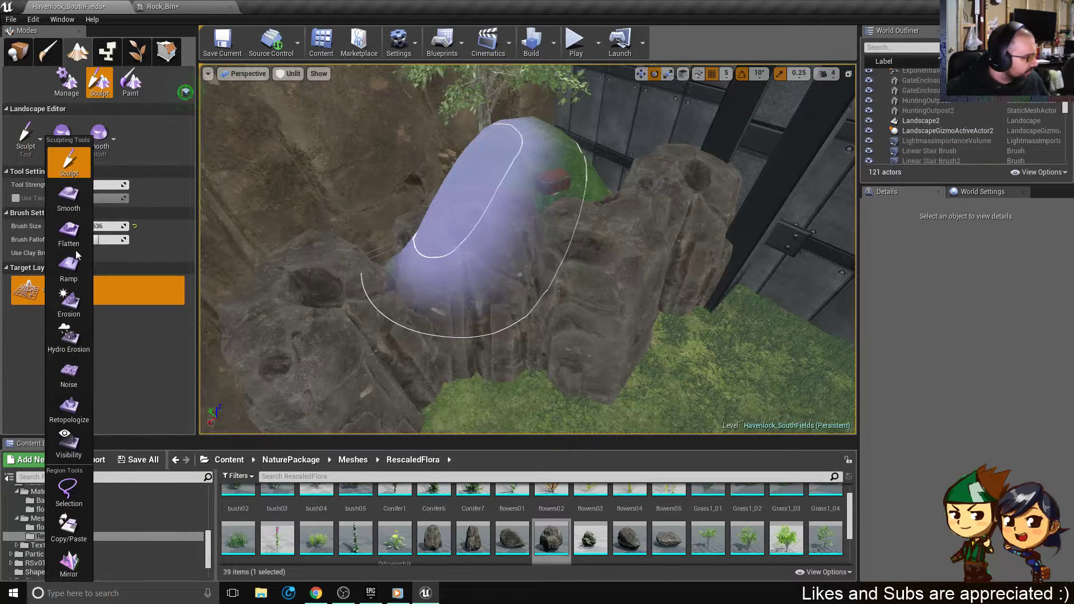
{"action": "left_click", "coordinate": [69, 232]}
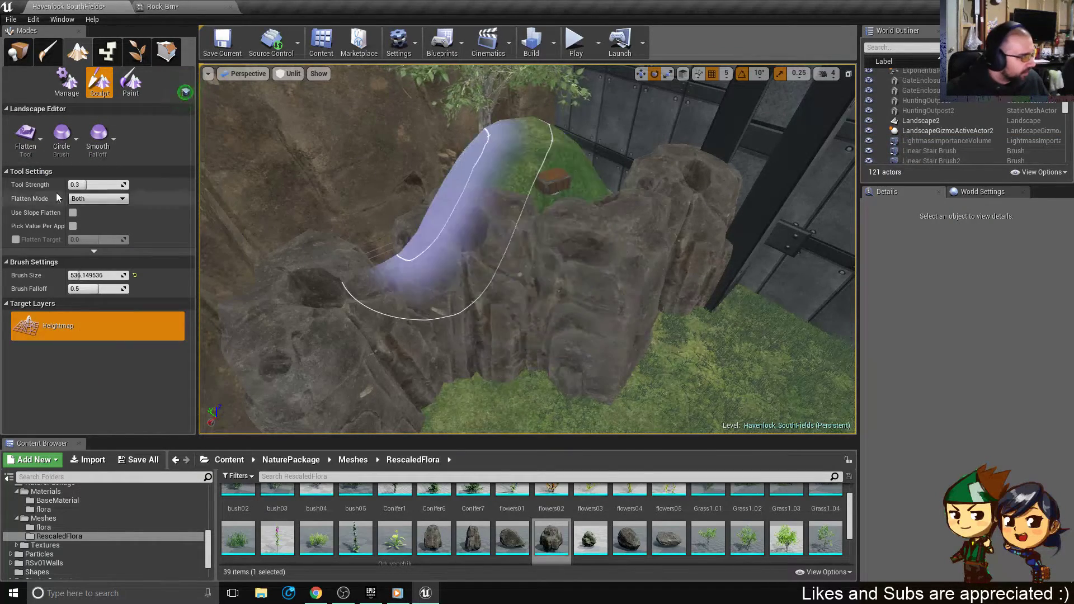
{"action": "left_click_drag", "start_coordinate": [81, 275], "coordinate": [72, 275]}
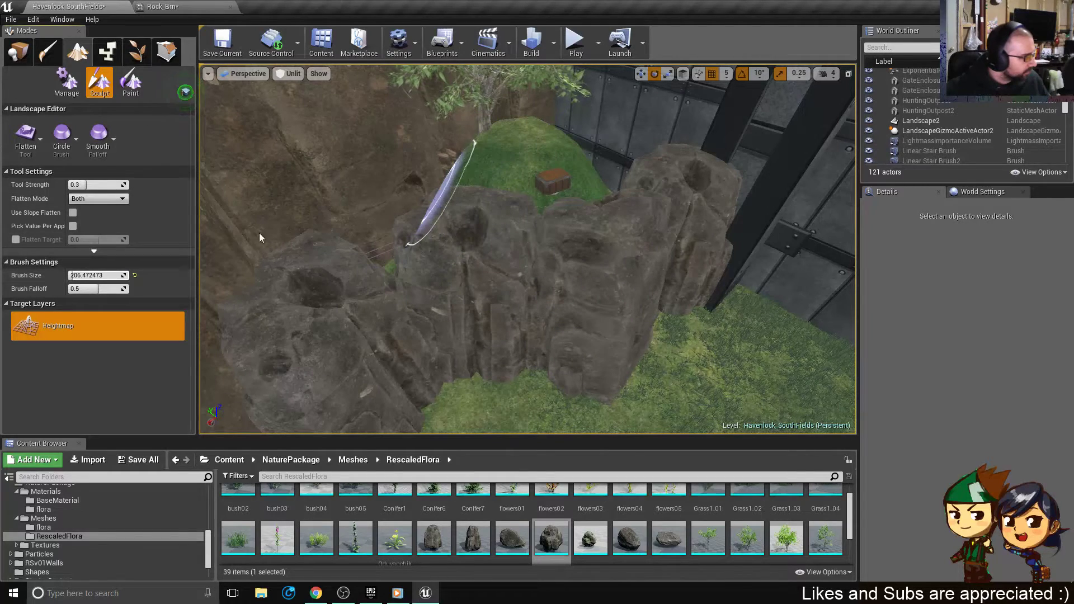
{"action": "mouse_move", "coordinate": [477, 151]}
{"action": "left_mouse_down"}
{"action": "mouse_move", "coordinate": [314, 218]}
{"action": "mouse_move", "coordinate": [302, 260]}
{"action": "mouse_move", "coordinate": [343, 257]}
{"action": "mouse_move", "coordinate": [431, 203]}
{"action": "mouse_move", "coordinate": [549, 185]}
{"action": "mouse_move", "coordinate": [629, 190]}
{"action": "mouse_move", "coordinate": [643, 153]}
{"action": "mouse_move", "coordinate": [600, 152]}
{"action": "left_mouse_up"}
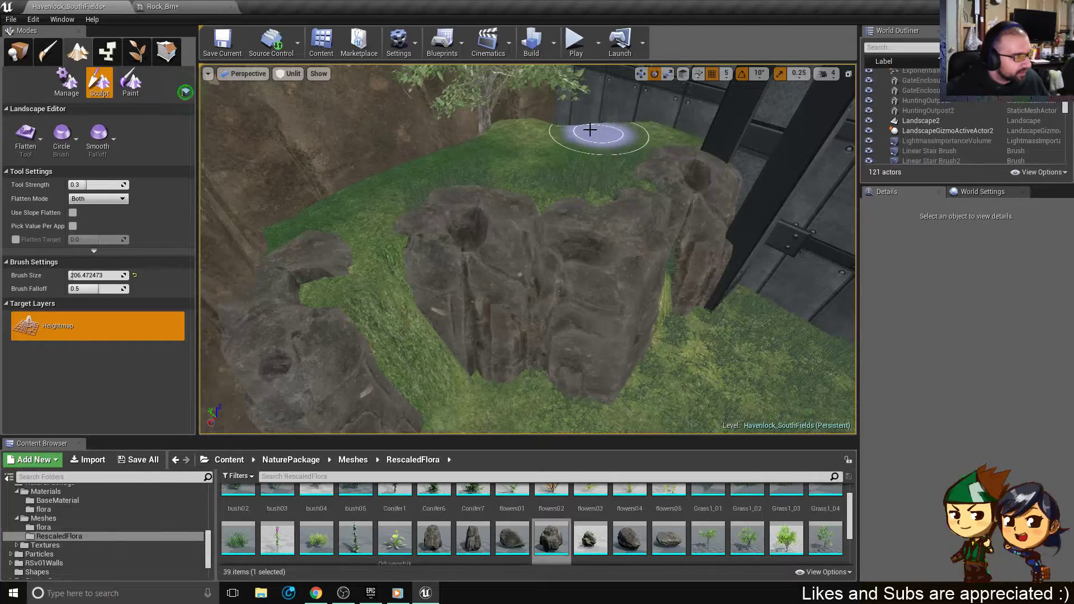
{"action": "mouse_move", "coordinate": [618, 126]}
{"action": "left_mouse_down"}
{"action": "mouse_move", "coordinate": [560, 191]}
{"action": "mouse_move", "coordinate": [427, 192]}
{"action": "mouse_move", "coordinate": [336, 250]}
{"action": "mouse_move", "coordinate": [327, 276]}
{"action": "left_mouse_up"}
{"action": "mouse_move", "coordinate": [494, 235]}
{"action": "right_mouse_down"}
{"action": "mouse_move", "coordinate": [494, 196]}
{"action": "mouse_move", "coordinate": [498, 229]}
{"action": "mouse_move", "coordinate": [542, 257]}
{"action": "mouse_move", "coordinate": [540, 226]}
{"action": "mouse_move", "coordinate": [545, 291]}
{"action": "mouse_move", "coordinate": [585, 276]}
{"action": "mouse_move", "coordinate": [602, 285]}
{"action": "mouse_move", "coordinate": [610, 314]}
{"action": "right_mouse_up"}
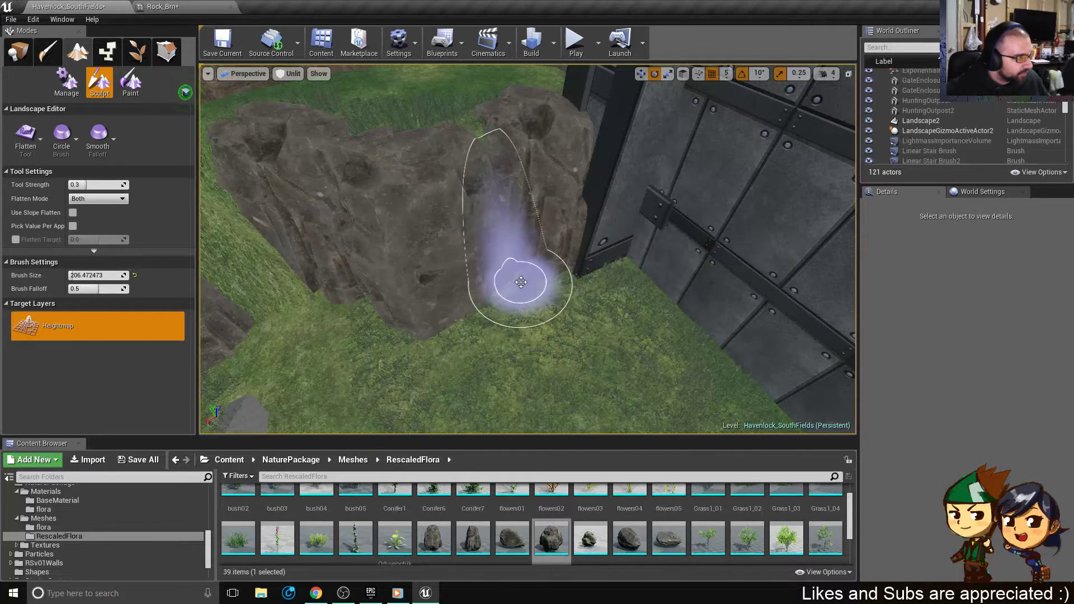
{"action": "right_click_drag", "start_coordinate": [371, 358], "coordinate": [406, 331]}
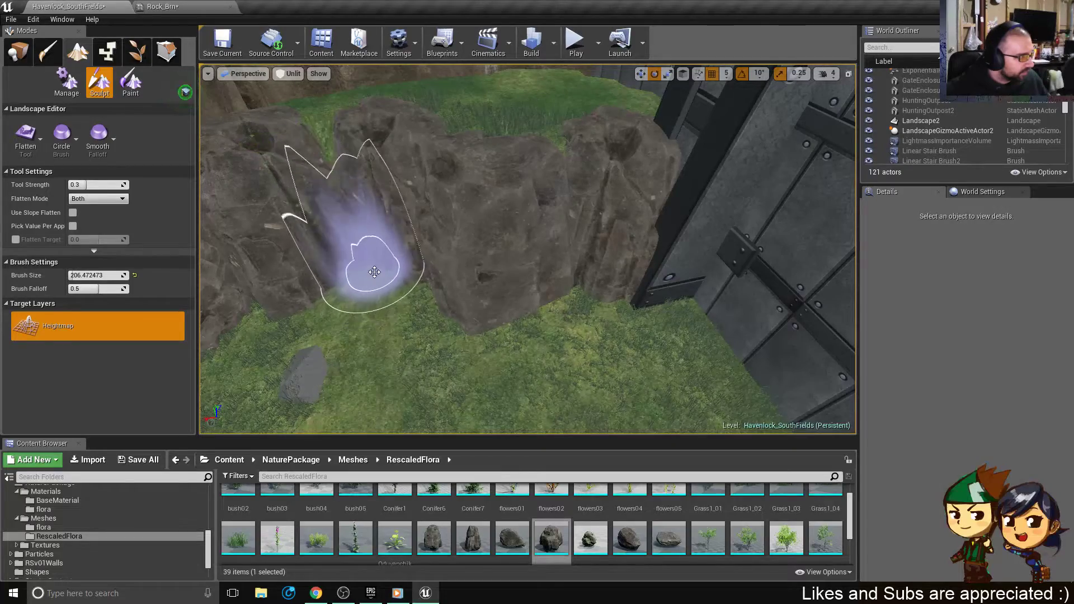
{"action": "mouse_move", "coordinate": [462, 263]}
{"action": "right_mouse_down"}
{"action": "mouse_move", "coordinate": [515, 302]}
{"action": "mouse_move", "coordinate": [576, 313]}
{"action": "right_mouse_up"}
{"action": "right_click_drag", "start_coordinate": [463, 314], "coordinate": [487, 206]}
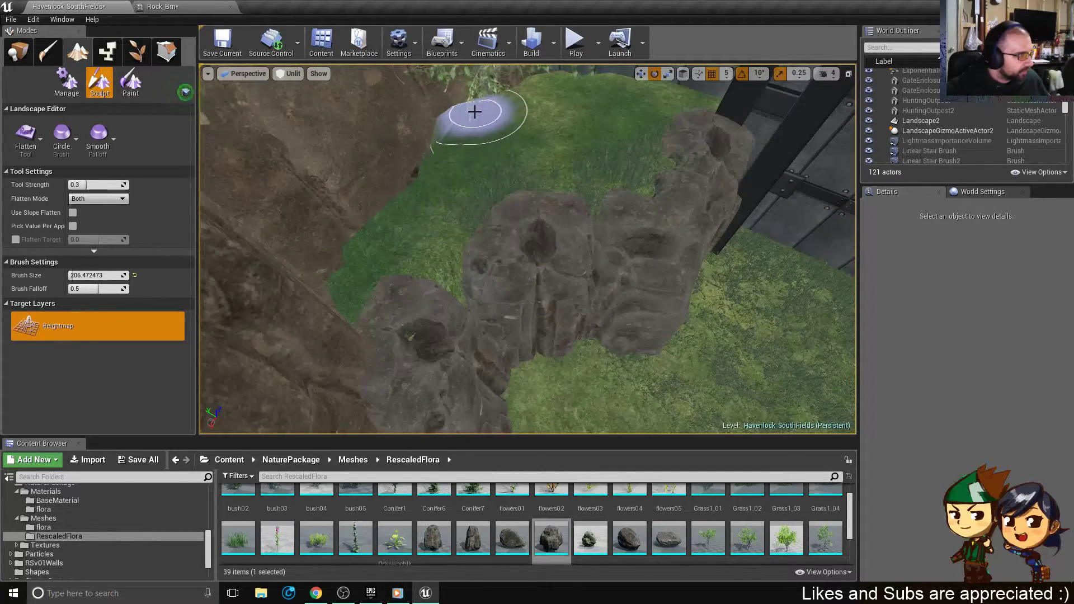
- Extend the flattened grassy ledge up to the brown cliff and check its edges around the gray rocks and gate
{"action": "mouse_move", "coordinate": [426, 123]}
{"action": "left_mouse_down"}
{"action": "mouse_move", "coordinate": [321, 249]}
{"action": "mouse_move", "coordinate": [263, 240]}
{"action": "mouse_move", "coordinate": [304, 259]}
{"action": "mouse_move", "coordinate": [253, 261]}
{"action": "left_mouse_up"}
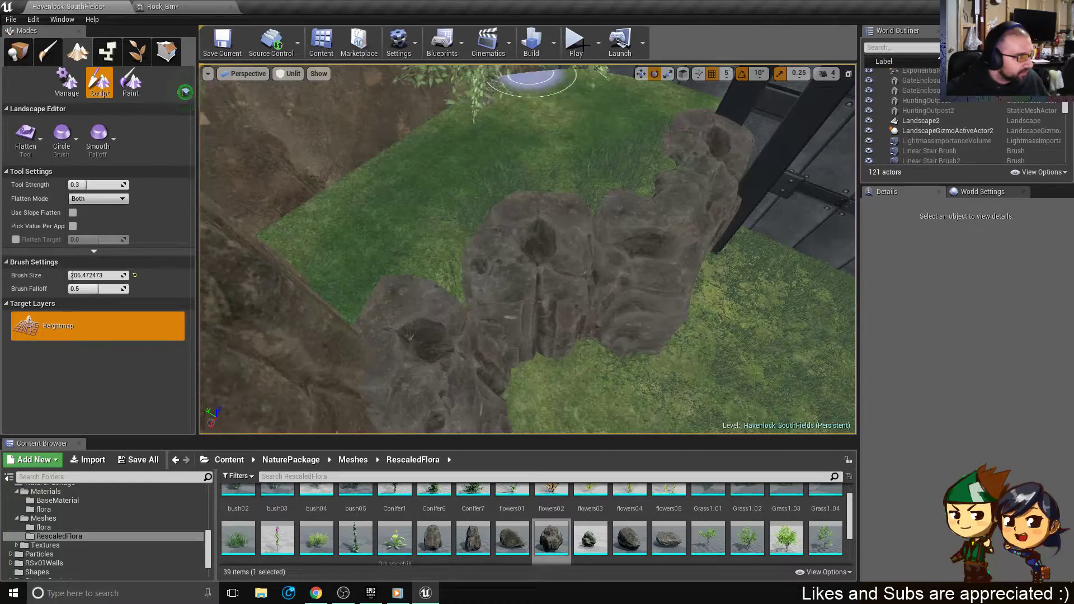
{"action": "mouse_move", "coordinate": [563, 159]}
{"action": "right_mouse_down"}
{"action": "mouse_move", "coordinate": [602, 140]}
{"action": "mouse_move", "coordinate": [559, 112]}
{"action": "mouse_move", "coordinate": [573, 107]}
{"action": "mouse_move", "coordinate": [607, 125]}
{"action": "mouse_move", "coordinate": [582, 124]}
{"action": "right_mouse_up"}
{"action": "mouse_move", "coordinate": [549, 307]}
{"action": "left_mouse_down"}
{"action": "mouse_move", "coordinate": [747, 267]}
{"action": "mouse_move", "coordinate": [622, 250]}
{"action": "mouse_move", "coordinate": [797, 389]}
{"action": "left_mouse_up"}
{"action": "mouse_move", "coordinate": [784, 381]}
{"action": "right_mouse_down"}
{"action": "mouse_move", "coordinate": [853, 380]}
{"action": "mouse_move", "coordinate": [730, 399]}
{"action": "right_mouse_up"}
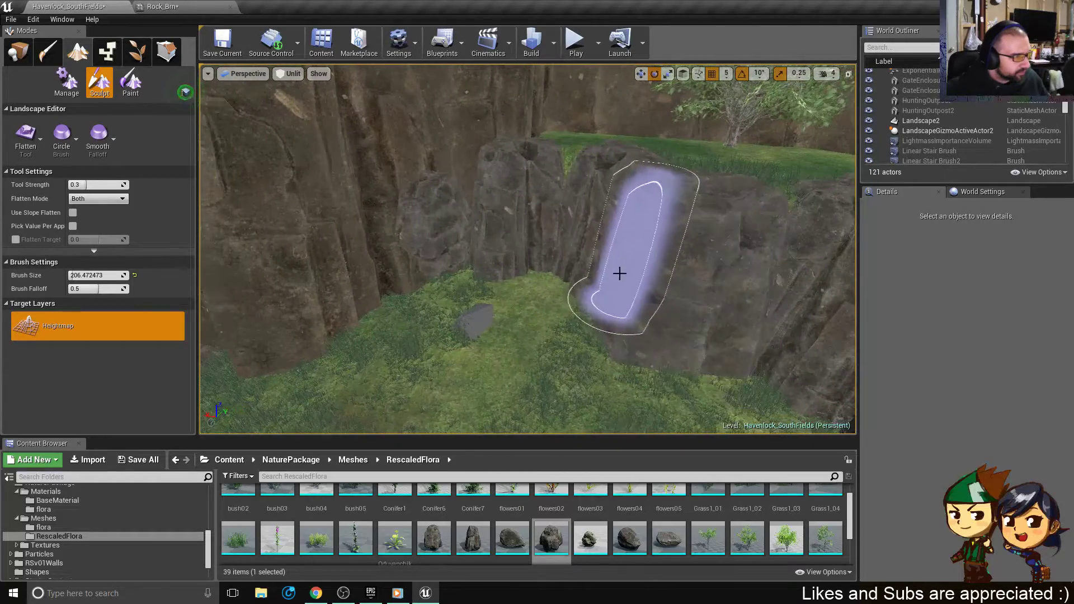
{"action": "right_click_drag", "start_coordinate": [620, 273], "coordinate": [686, 283]}
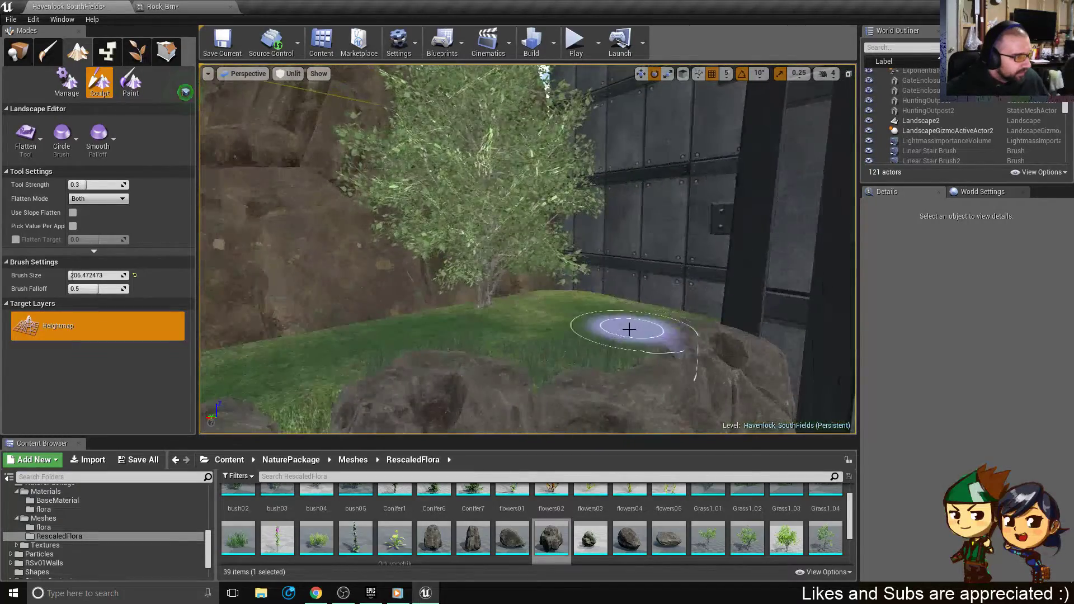
{"action": "mouse_move", "coordinate": [629, 330]}
{"action": "right_mouse_down"}
{"action": "mouse_move", "coordinate": [626, 343]}
{"action": "mouse_move", "coordinate": [530, 367]}
{"action": "mouse_move", "coordinate": [470, 353]}
{"action": "right_mouse_up"}
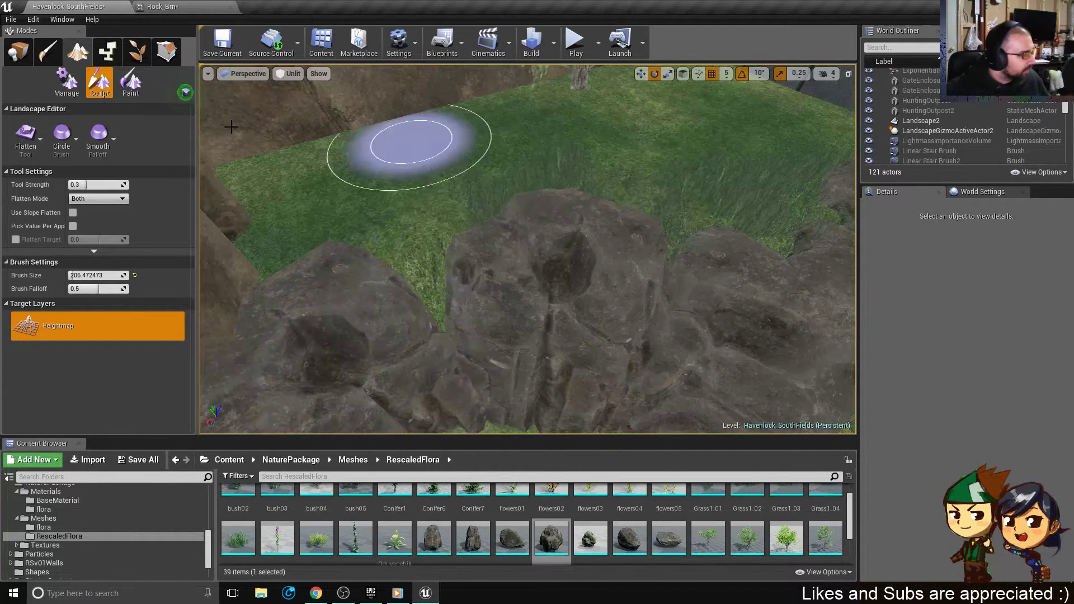
- Raise the ledge's front edge behind the gray rocks near the gate with the Sculpt tool at strength 0.3
{"action": "left_click", "coordinate": [73, 83]}
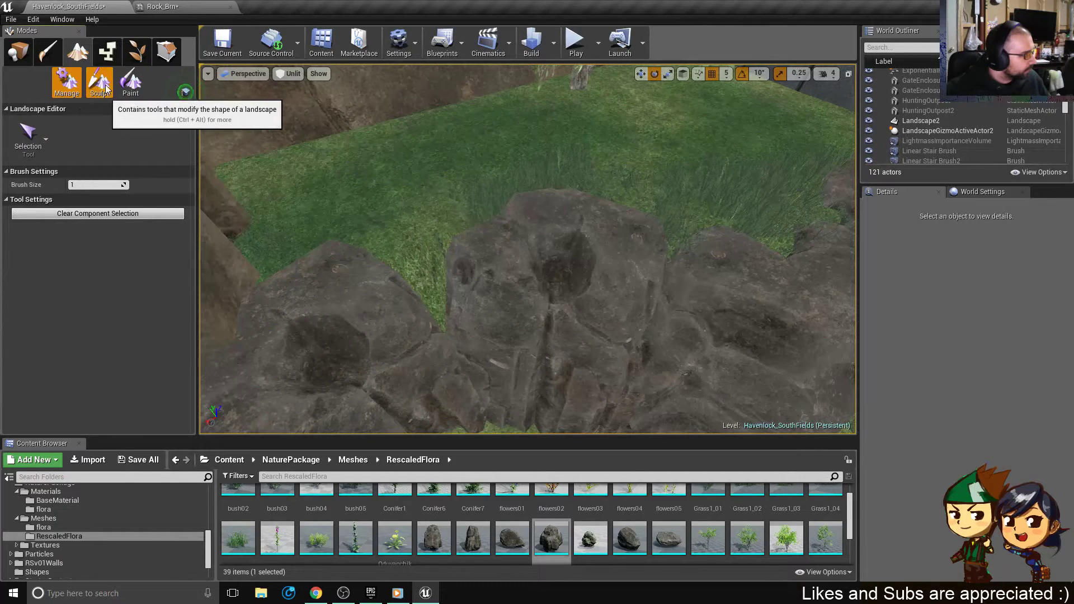
{"action": "left_click", "coordinate": [100, 83]}
{"action": "left_click", "coordinate": [28, 138]}
{"action": "left_click", "coordinate": [62, 168]}
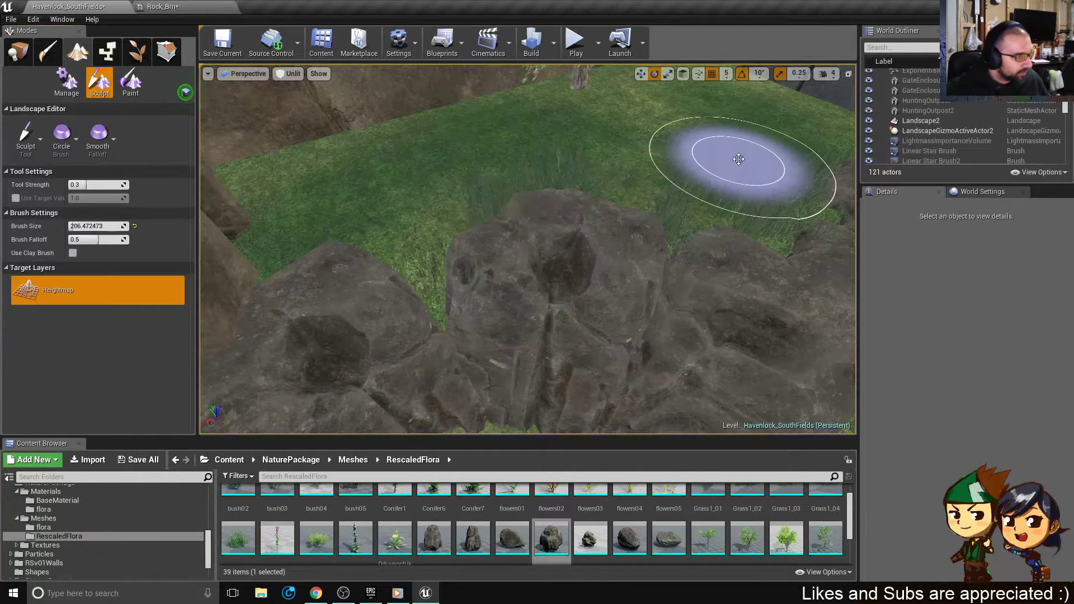
{"action": "mouse_move", "coordinate": [738, 159]}
{"action": "left_mouse_down"}
{"action": "mouse_move", "coordinate": [732, 191]}
{"action": "mouse_move", "coordinate": [753, 199]}
{"action": "mouse_move", "coordinate": [815, 176]}
{"action": "left_mouse_up"}
{"action": "mouse_move", "coordinate": [815, 176]}
{"action": "right_mouse_down"}
{"action": "mouse_move", "coordinate": [845, 182]}
{"action": "mouse_move", "coordinate": [848, 145]}
{"action": "mouse_move", "coordinate": [815, 193]}
{"action": "right_mouse_up"}
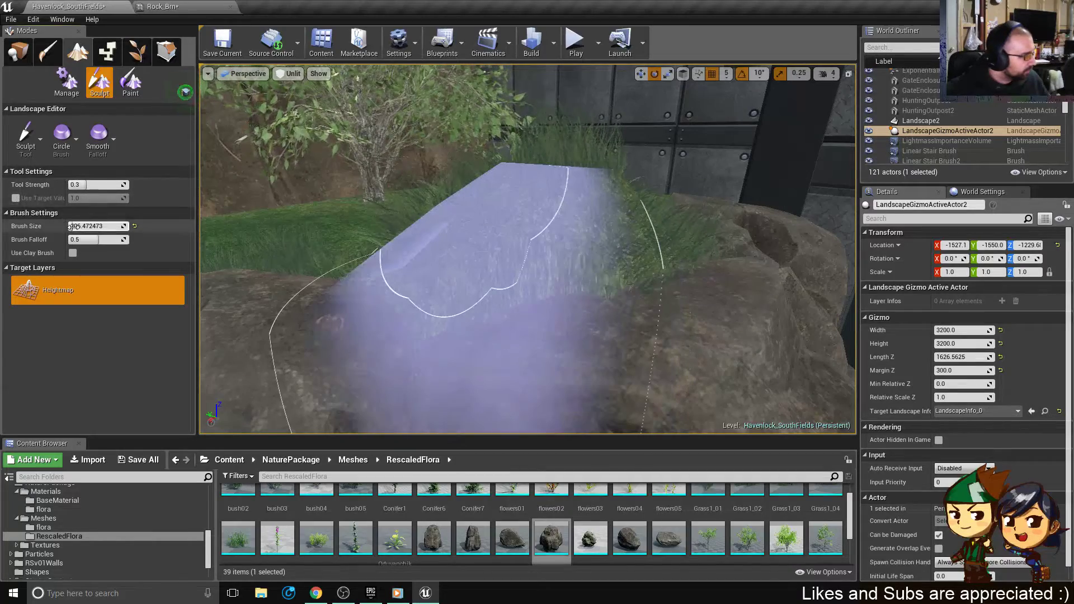
- Reduce the brush size to about 77 and raise the ground at the low spot between the gray rocks
{"action": "left_click_drag", "start_coordinate": [73, 226], "coordinate": [54, 226]}
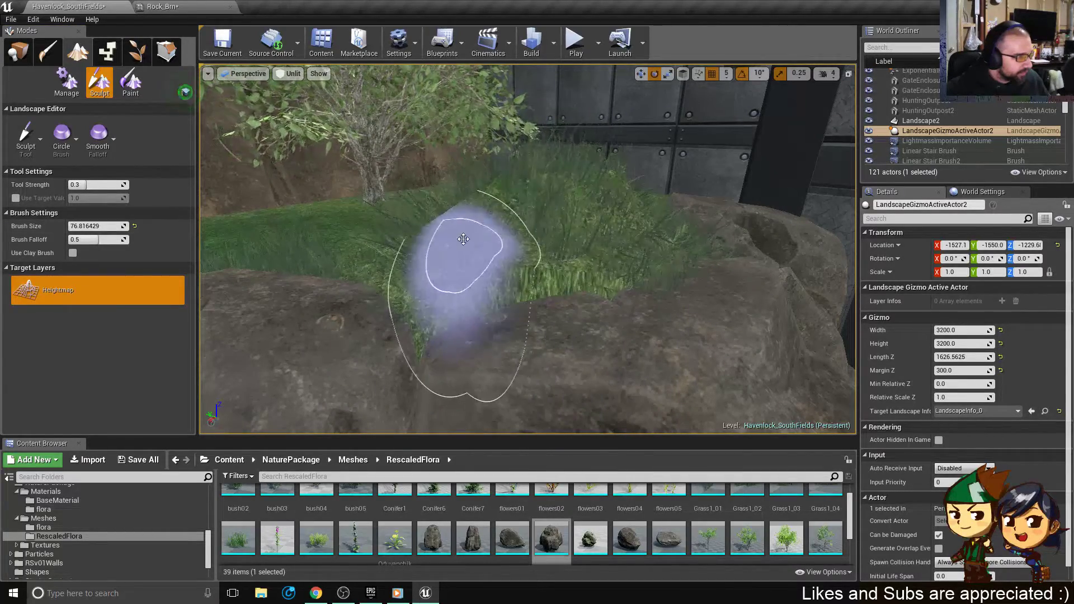
{"action": "mouse_move", "coordinate": [464, 239]}
{"action": "right_mouse_down"}
{"action": "mouse_move", "coordinate": [456, 279]}
{"action": "mouse_move", "coordinate": [447, 269]}
{"action": "mouse_move", "coordinate": [456, 274]}
{"action": "right_mouse_up"}
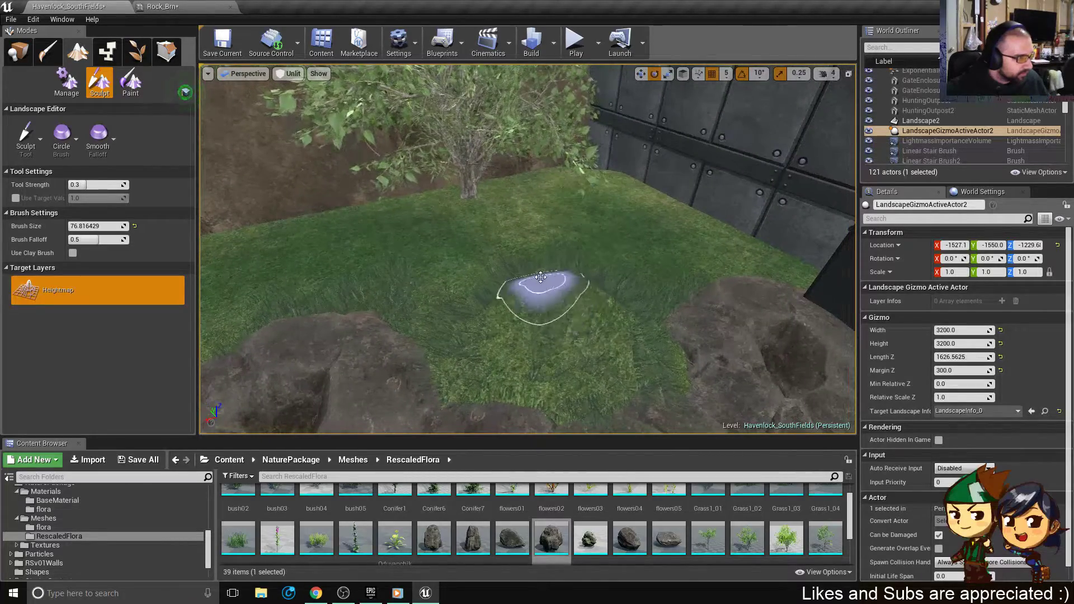
{"action": "mouse_move", "coordinate": [585, 309]}
{"action": "left_mouse_down"}
{"action": "mouse_move", "coordinate": [511, 309]}
{"action": "mouse_move", "coordinate": [608, 311]}
{"action": "mouse_move", "coordinate": [550, 314]}
{"action": "left_mouse_up"}
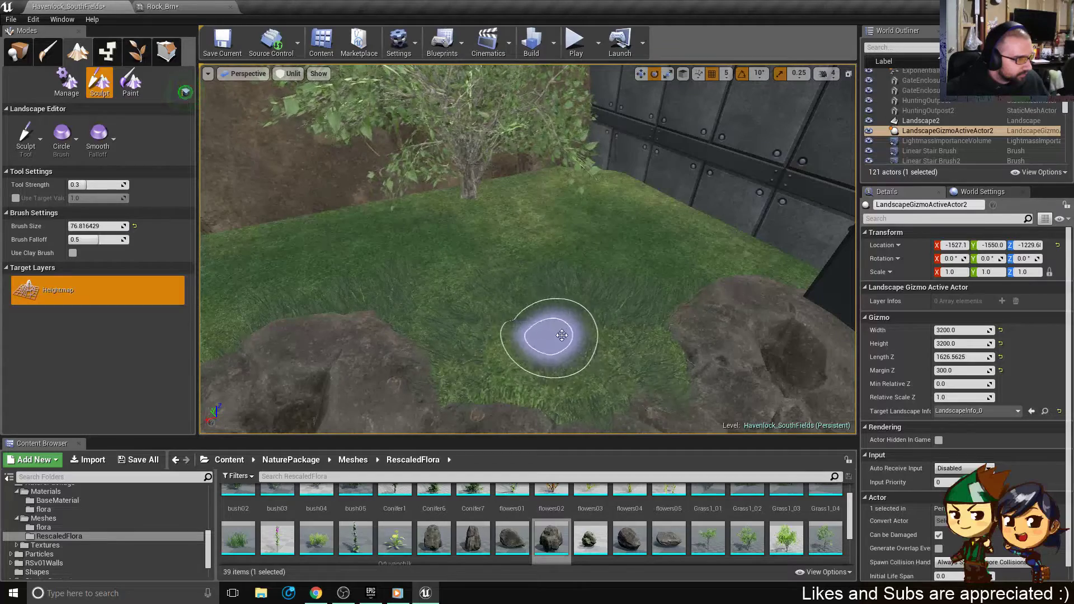
{"action": "mouse_move", "coordinate": [708, 287]}
{"action": "right_mouse_down"}
{"action": "mouse_move", "coordinate": [763, 322]}
{"action": "mouse_move", "coordinate": [694, 319]}
{"action": "right_mouse_up"}
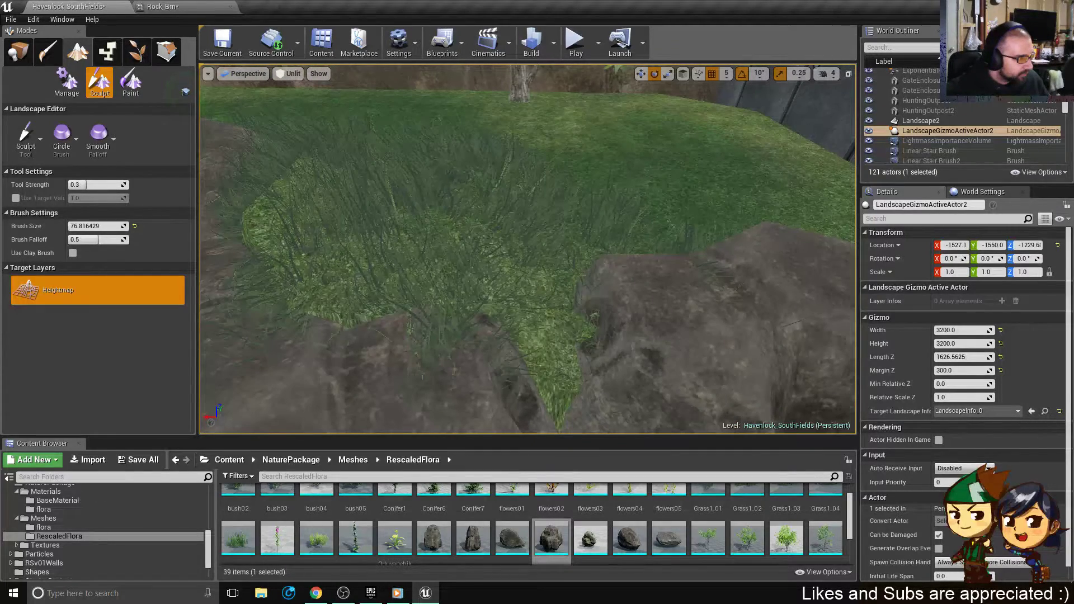
- Flatten the raised grass along the back of the gray rocks with the Flatten tool at brush size about 77
{"action": "right_click_drag", "start_coordinate": [548, 246], "coordinate": [462, 242]}
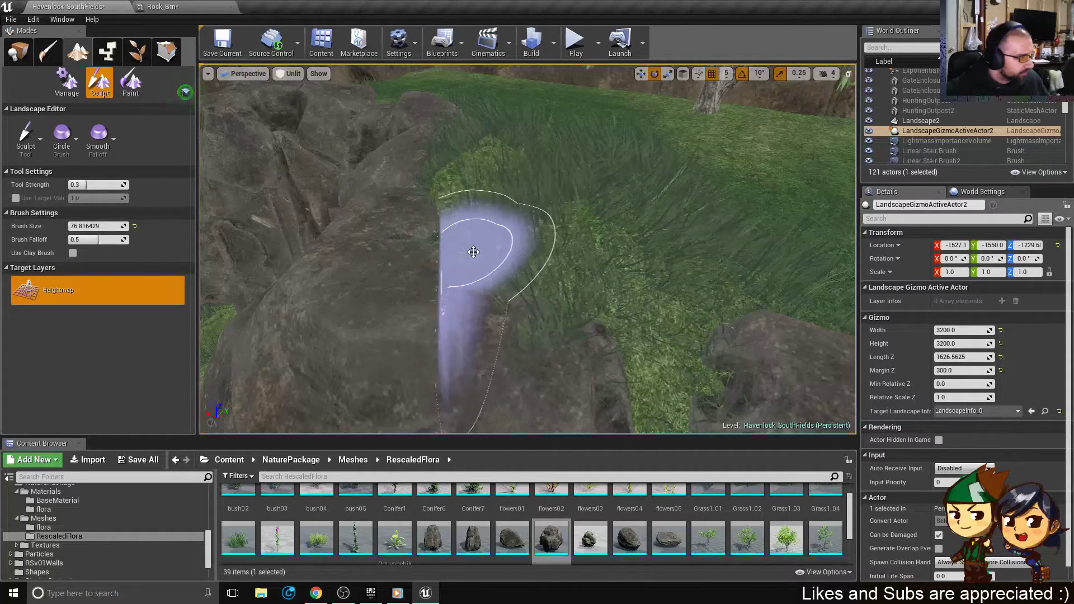
{"action": "left_click", "coordinate": [44, 132]}
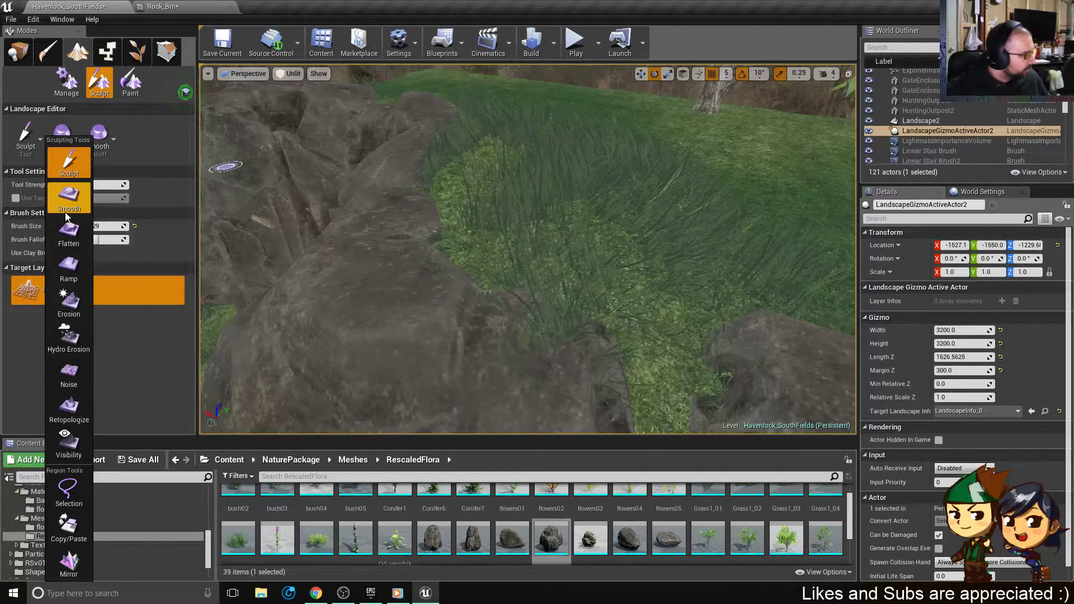
{"action": "left_click", "coordinate": [66, 230]}
{"action": "mouse_move", "coordinate": [485, 255]}
{"action": "left_mouse_down"}
{"action": "mouse_move", "coordinate": [370, 276]}
{"action": "mouse_move", "coordinate": [448, 270]}
{"action": "left_mouse_up"}
{"action": "key", "text": "s"}
{"action": "right_click_drag", "start_coordinate": [448, 270], "coordinate": [542, 336]}
{"action": "key", "text": "w"}
{"action": "right_click_drag", "start_coordinate": [185, 91], "coordinate": [582, 200]}
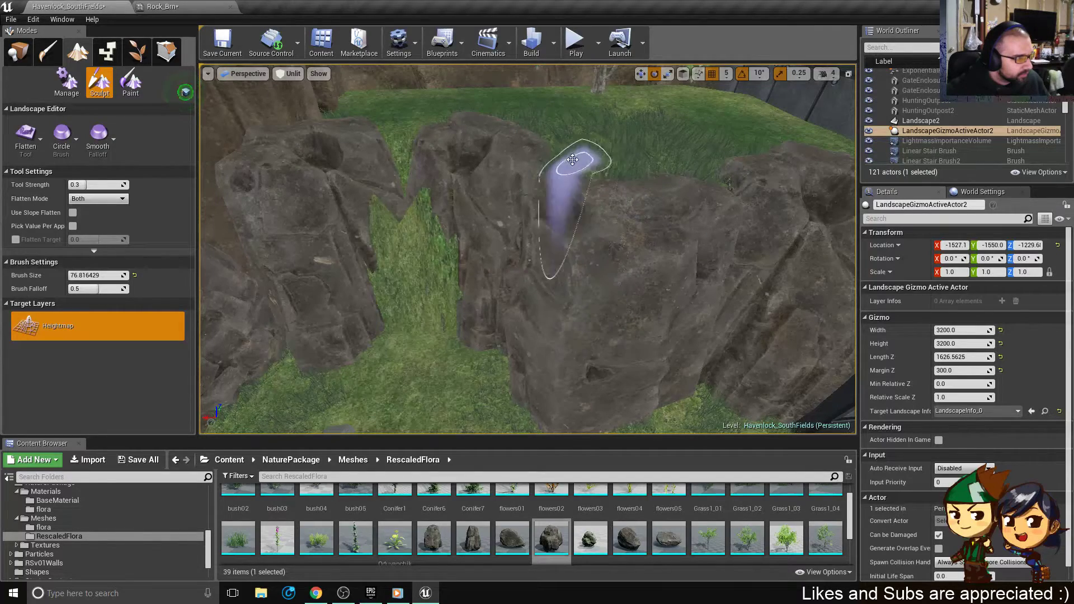
- Flatten the grassy slope spilling through the gap between the gray rocks down to the lower ground
{"action": "mouse_move", "coordinate": [654, 160]}
{"action": "right_mouse_down"}
{"action": "mouse_move", "coordinate": [680, 224]}
{"action": "mouse_move", "coordinate": [652, 145]}
{"action": "right_mouse_up"}
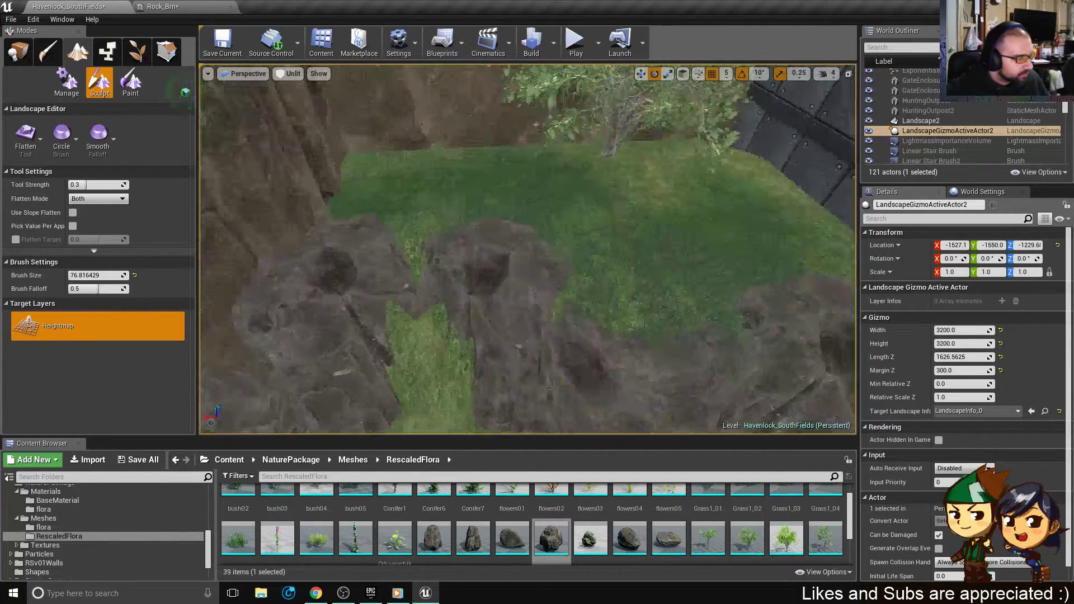
{"action": "mouse_move", "coordinate": [650, 224]}
{"action": "right_mouse_down"}
{"action": "mouse_move", "coordinate": [643, 201]}
{"action": "mouse_move", "coordinate": [657, 194]}
{"action": "mouse_move", "coordinate": [711, 230]}
{"action": "mouse_move", "coordinate": [649, 224]}
{"action": "right_mouse_up"}
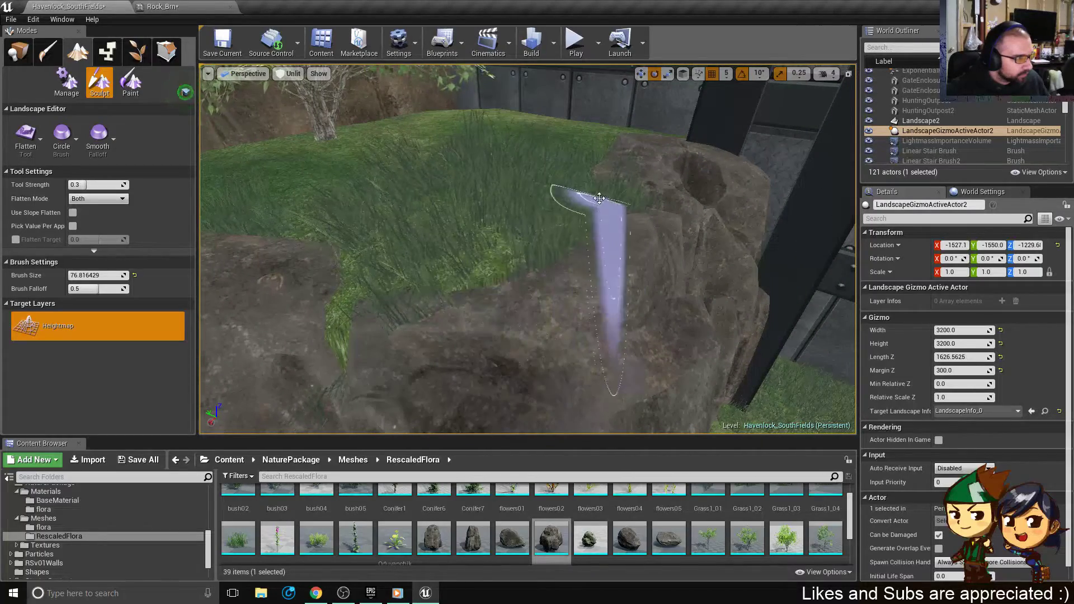
{"action": "mouse_move", "coordinate": [620, 174]}
{"action": "right_mouse_down"}
{"action": "mouse_move", "coordinate": [615, 196]}
{"action": "mouse_move", "coordinate": [582, 224]}
{"action": "right_mouse_up"}
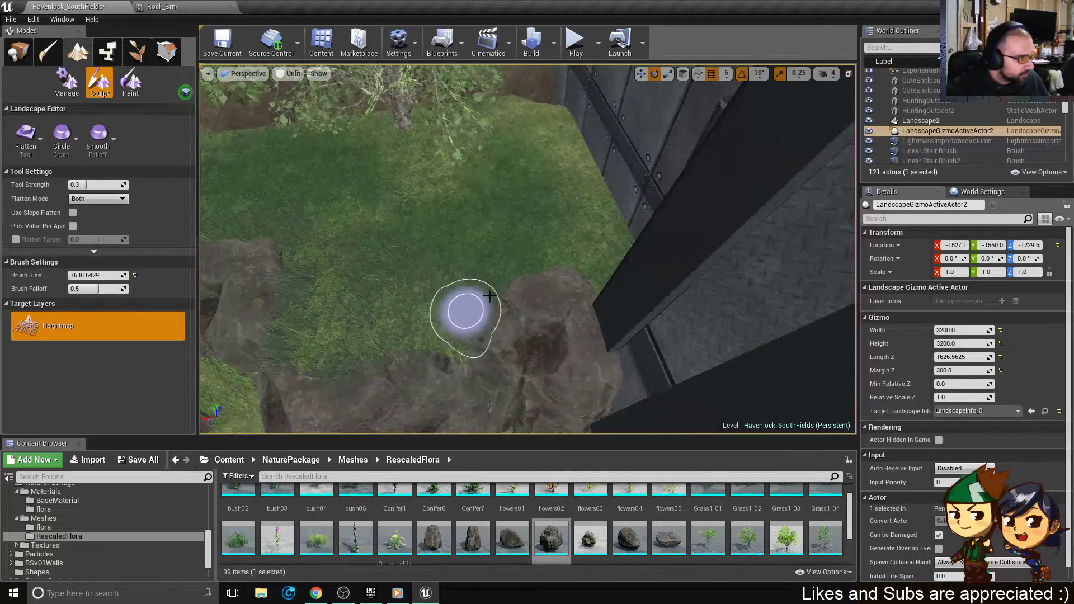
{"action": "right_click_drag", "start_coordinate": [561, 278], "coordinate": [537, 279]}
{"action": "right_click_drag", "start_coordinate": [498, 311], "coordinate": [497, 311]}
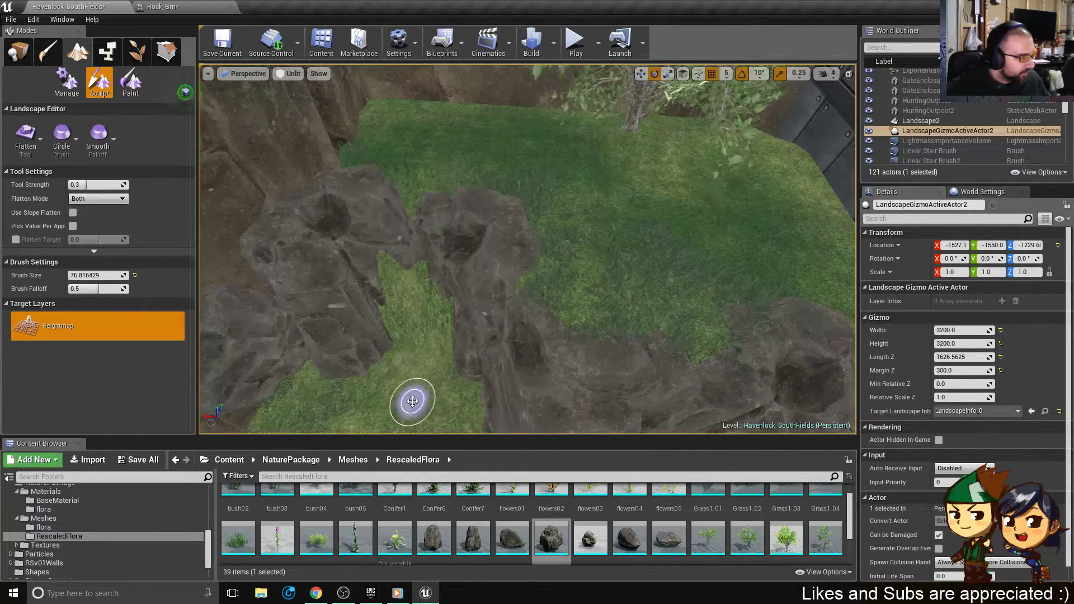
{"action": "mouse_move", "coordinate": [405, 325]}
{"action": "left_mouse_down"}
{"action": "mouse_move", "coordinate": [440, 307]}
{"action": "mouse_move", "coordinate": [433, 358]}
{"action": "left_mouse_up"}
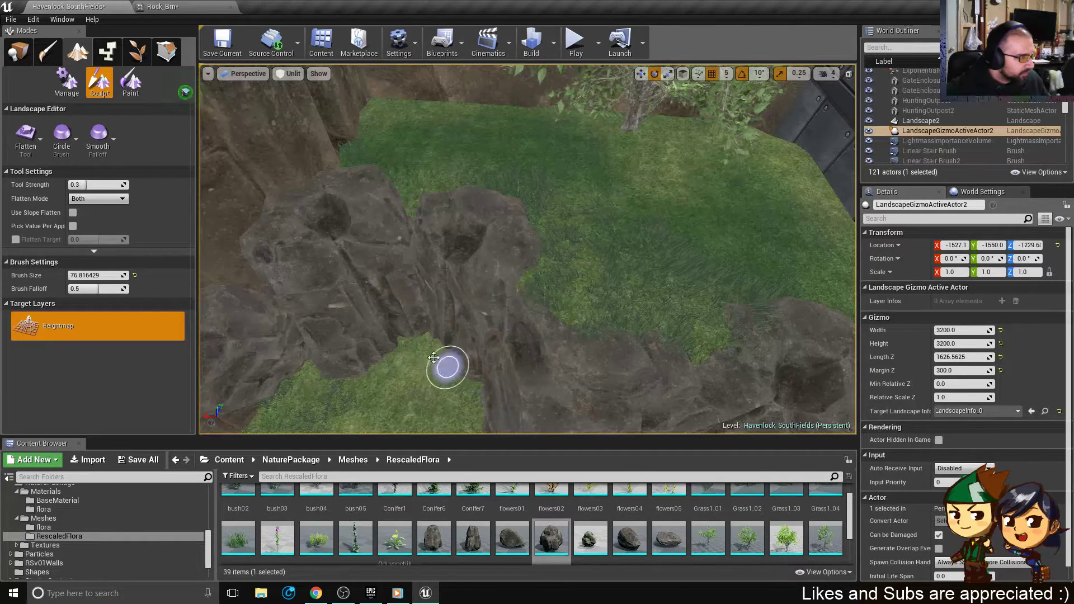
- Switch back to the Sculpt tool and enlarge the brush size to about 206
{"action": "left_click", "coordinate": [33, 141]}
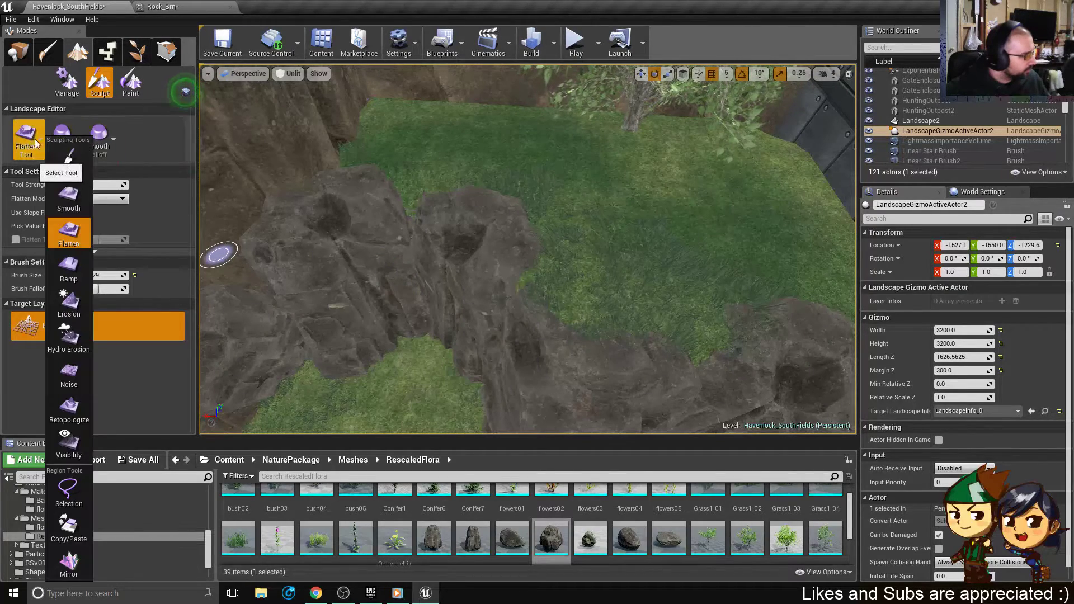
{"action": "left_click", "coordinate": [67, 198]}
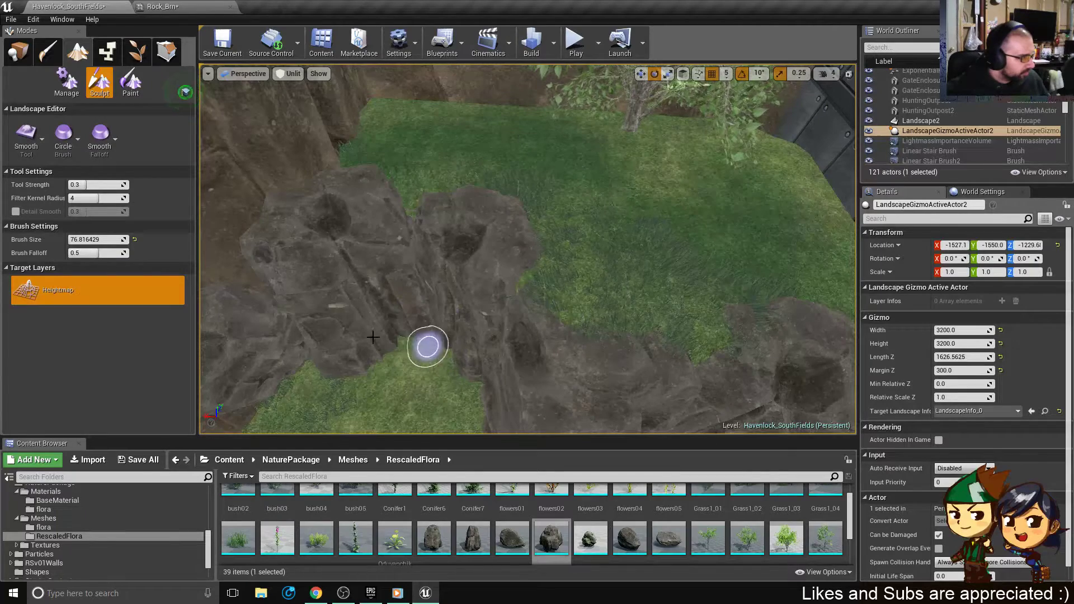
{"action": "left_click", "coordinate": [34, 140]}
{"action": "left_click", "coordinate": [67, 167]}
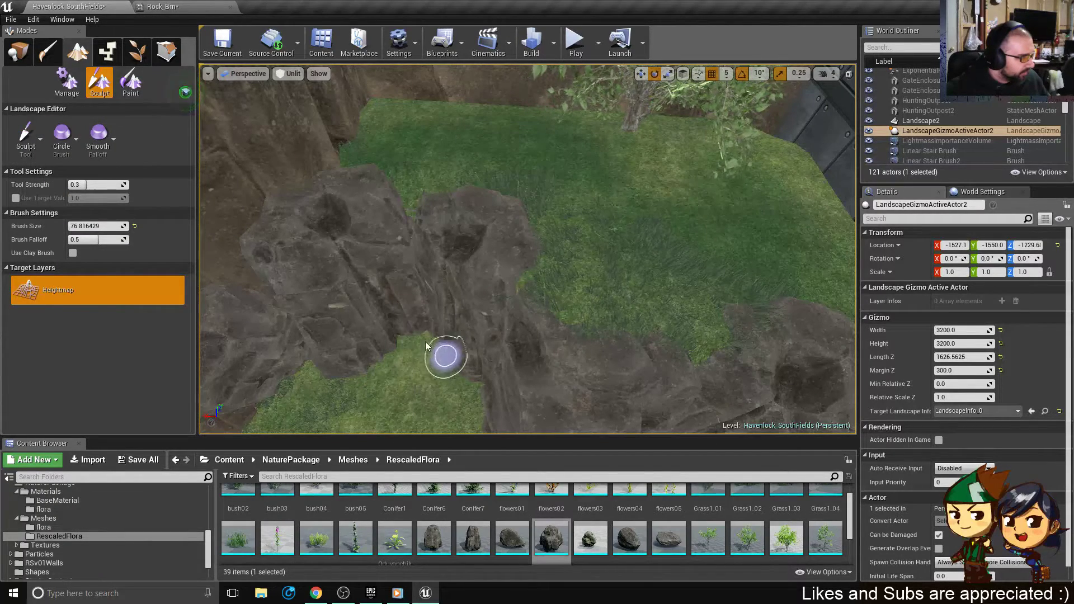
{"action": "right_click_drag", "start_coordinate": [424, 334], "coordinate": [424, 333]}
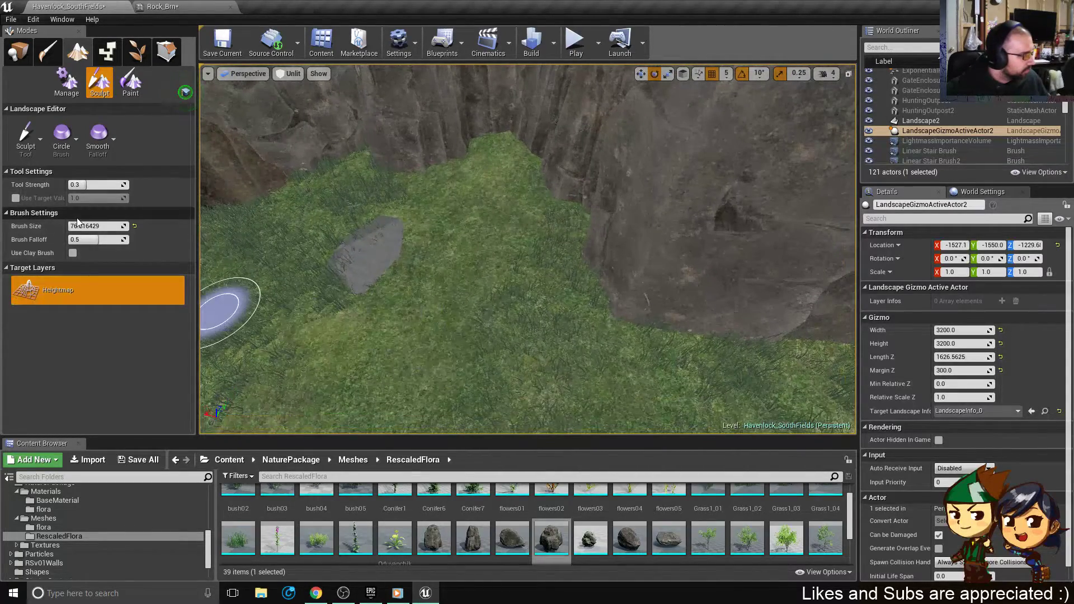
{"action": "left_click_drag", "start_coordinate": [78, 226], "coordinate": [100, 225]}
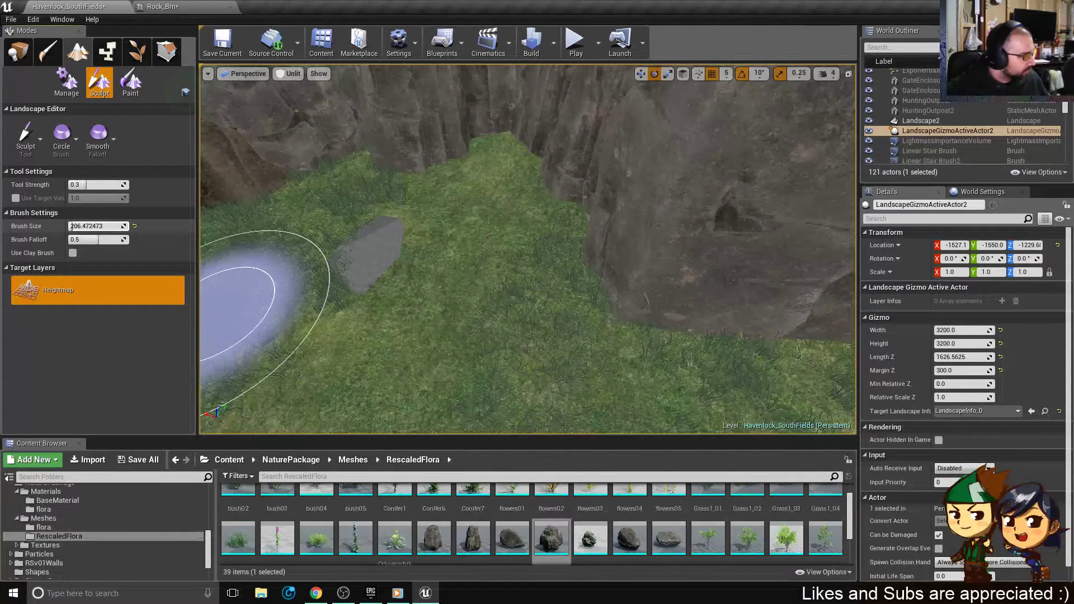
{"action": "right_click_drag", "start_coordinate": [548, 262], "coordinate": [649, 263]}
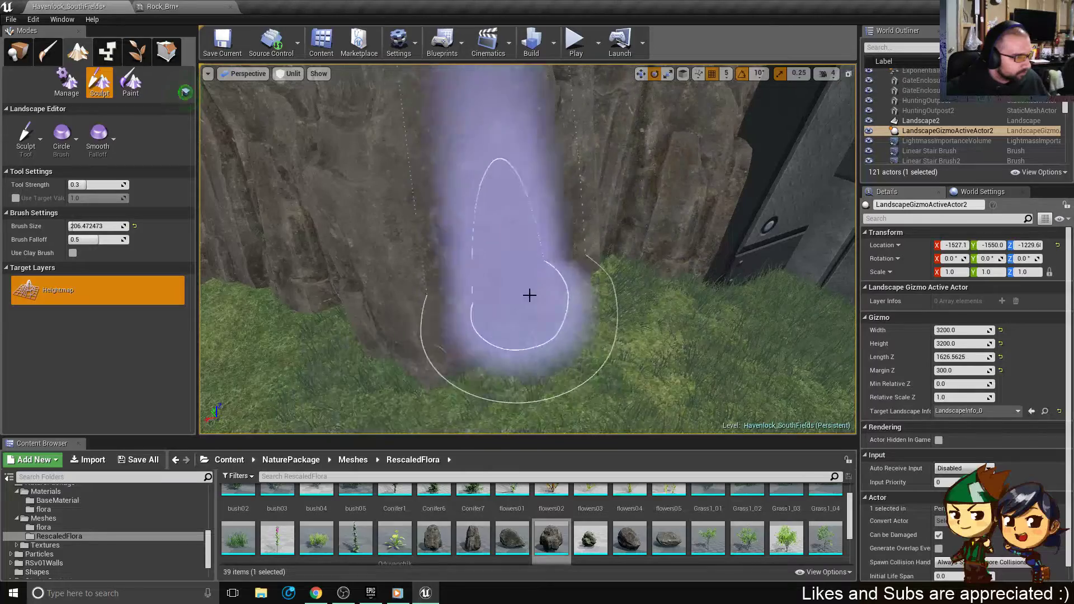
- Leave landscape editing and move the wall brace beside the rocks along the metal wall to Y 2052.5
{"action": "right_click_drag", "start_coordinate": [530, 295], "coordinate": [565, 252]}
{"action": "right_click_drag", "start_coordinate": [576, 316], "coordinate": [575, 317]}
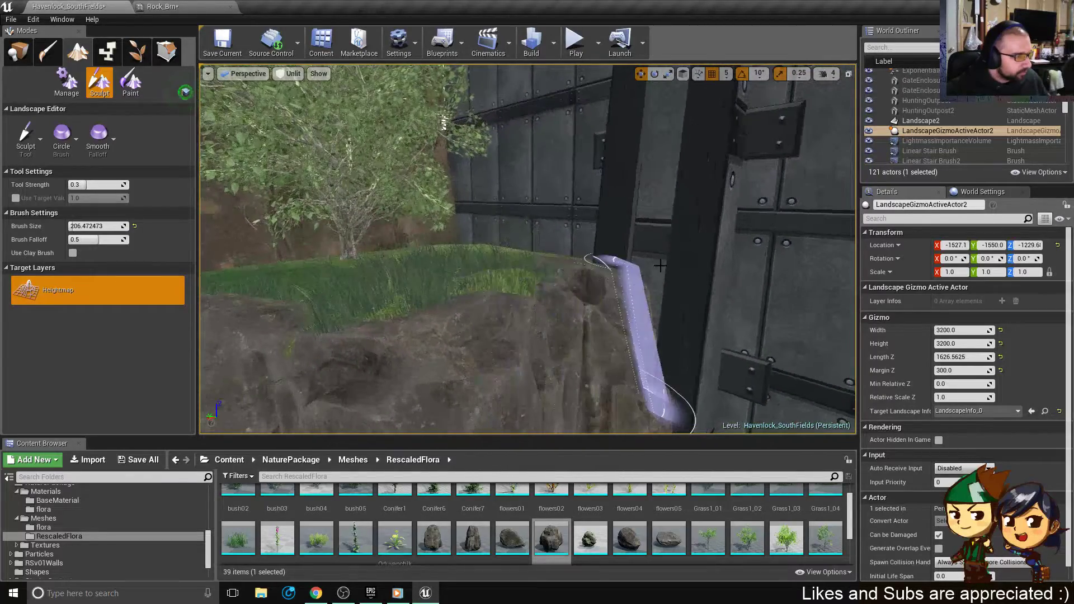
{"action": "left_click", "coordinate": [18, 51]}
{"action": "left_click", "coordinate": [685, 269]}
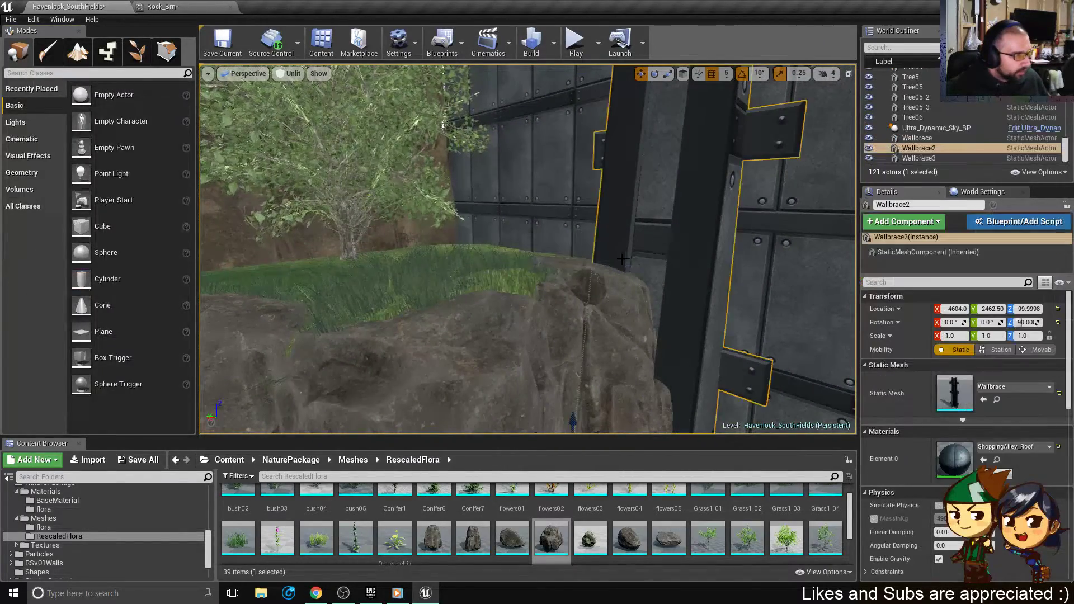
{"action": "right_click_drag", "start_coordinate": [685, 269], "coordinate": [727, 335]}
{"action": "right_click_drag", "start_coordinate": [451, 325], "coordinate": [450, 325]}
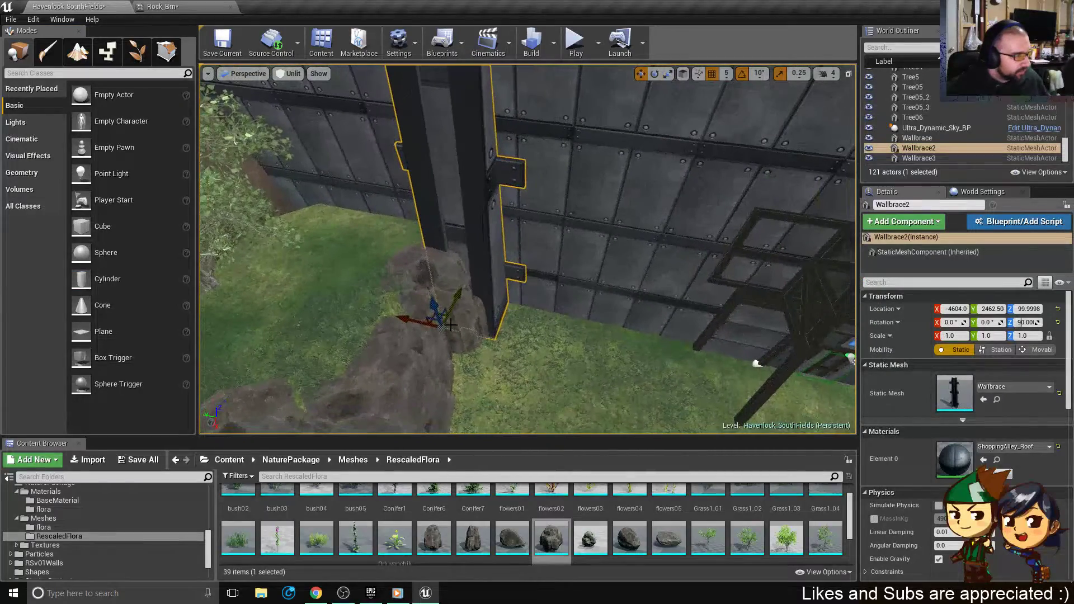
{"action": "left_click_drag", "start_coordinate": [408, 325], "coordinate": [586, 420]}
{"action": "right_click_drag", "start_coordinate": [586, 419], "coordinate": [586, 420]}
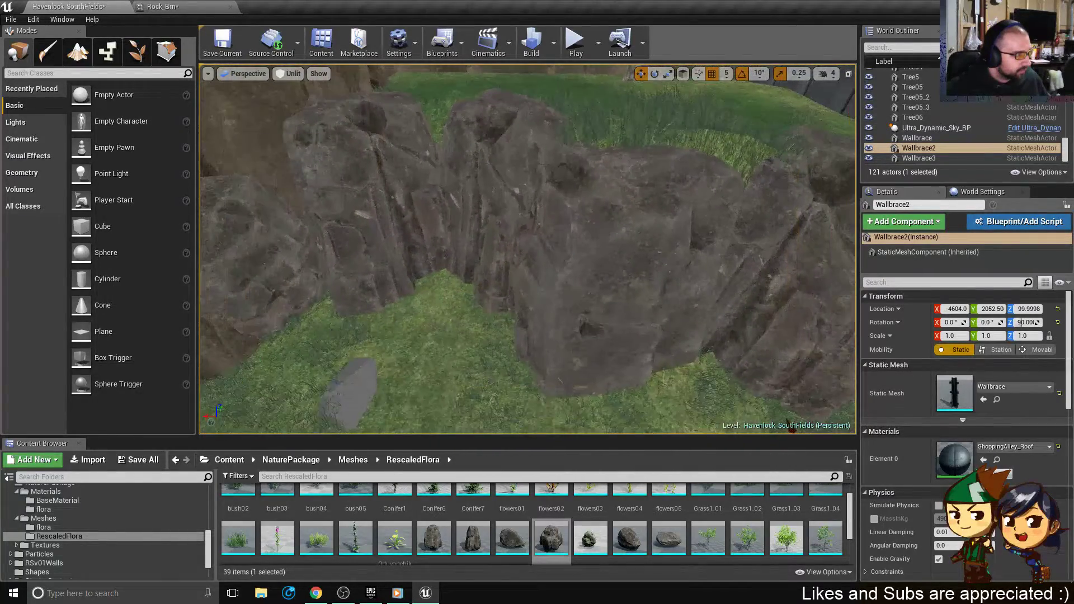
- Turn the gray rock in the gap about its vertical axis to about -129 degrees and lower it to Z 195
{"action": "left_click", "coordinate": [453, 224]}
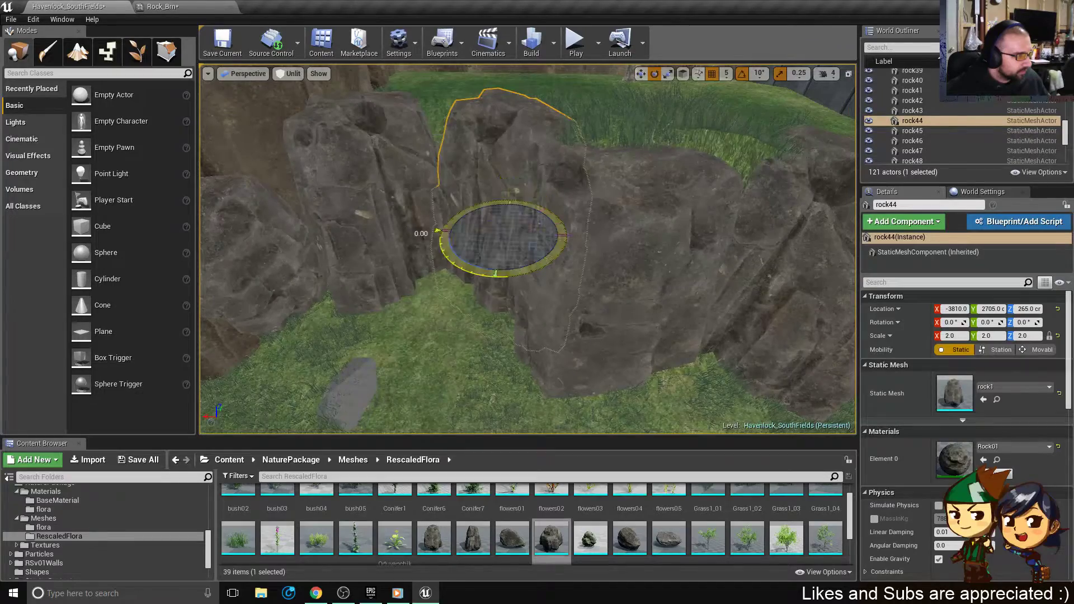
{"action": "left_click_drag", "start_coordinate": [440, 229], "coordinate": [501, 215]}
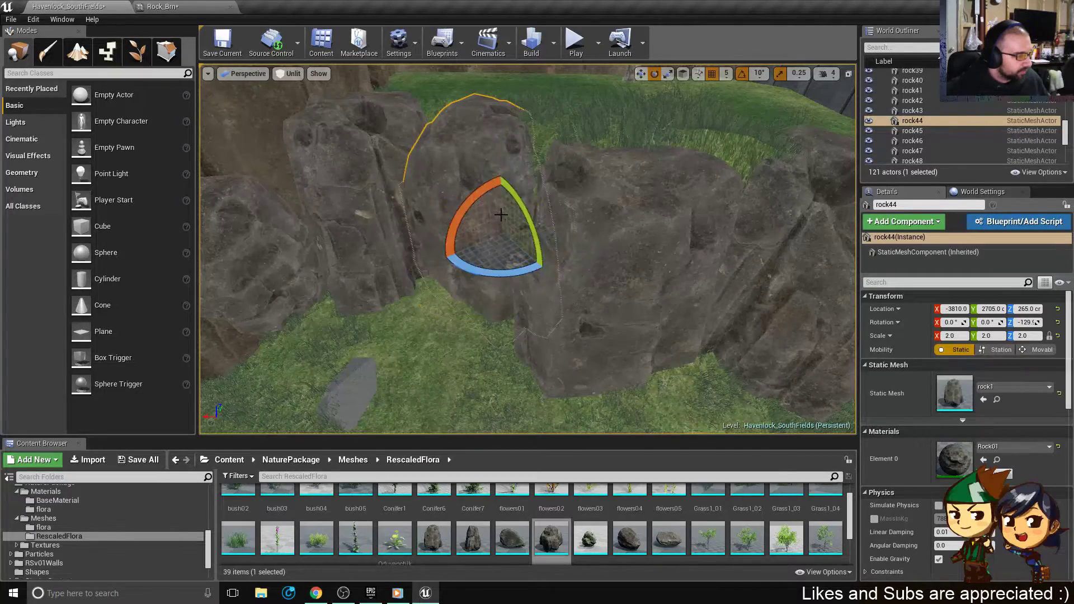
{"action": "right_click_drag", "start_coordinate": [500, 215], "coordinate": [501, 214]}
{"action": "key", "text": "w"}
{"action": "left_click_drag", "start_coordinate": [521, 306], "coordinate": [525, 314]}
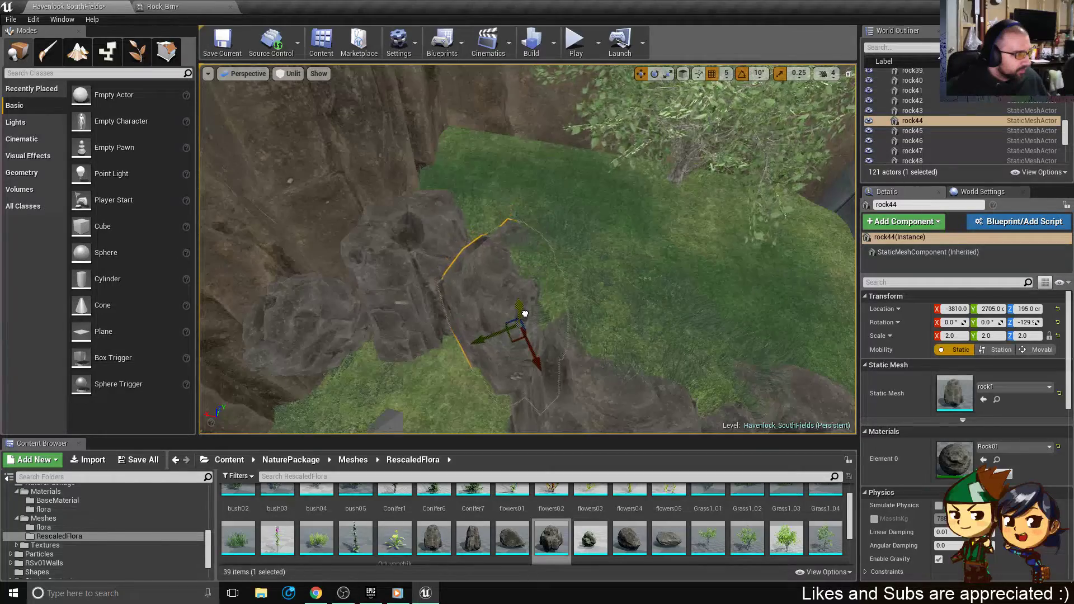
{"action": "right_click_drag", "start_coordinate": [524, 314], "coordinate": [525, 314]}
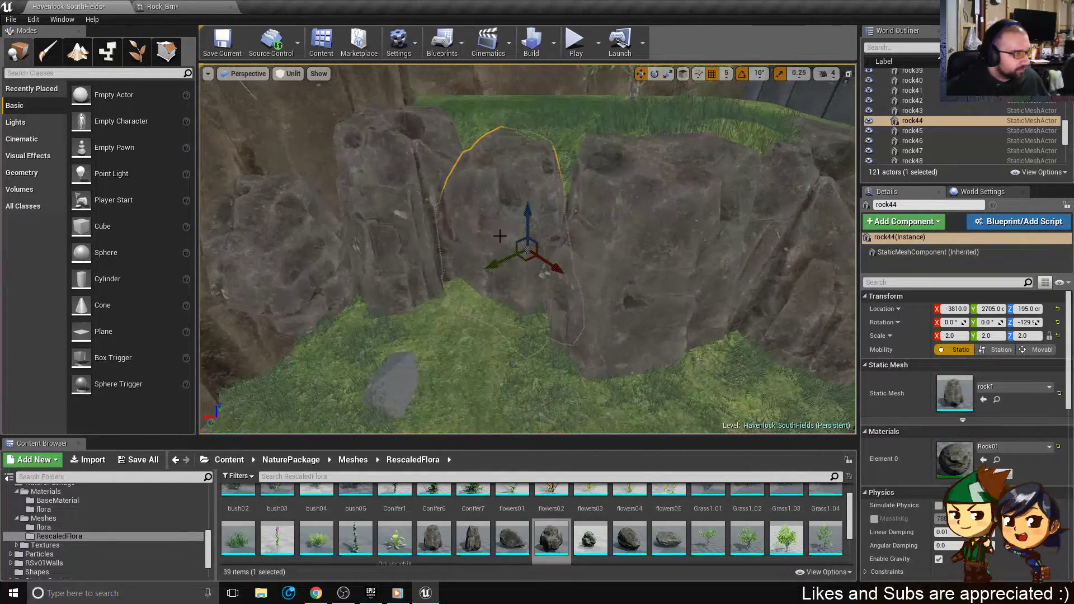
- Tilt the same gray rock to -10 degrees on X and inspect how it closes the gap from below
{"action": "key", "text": "e"}
{"action": "left_click_drag", "start_coordinate": [510, 211], "coordinate": [510, 219]}
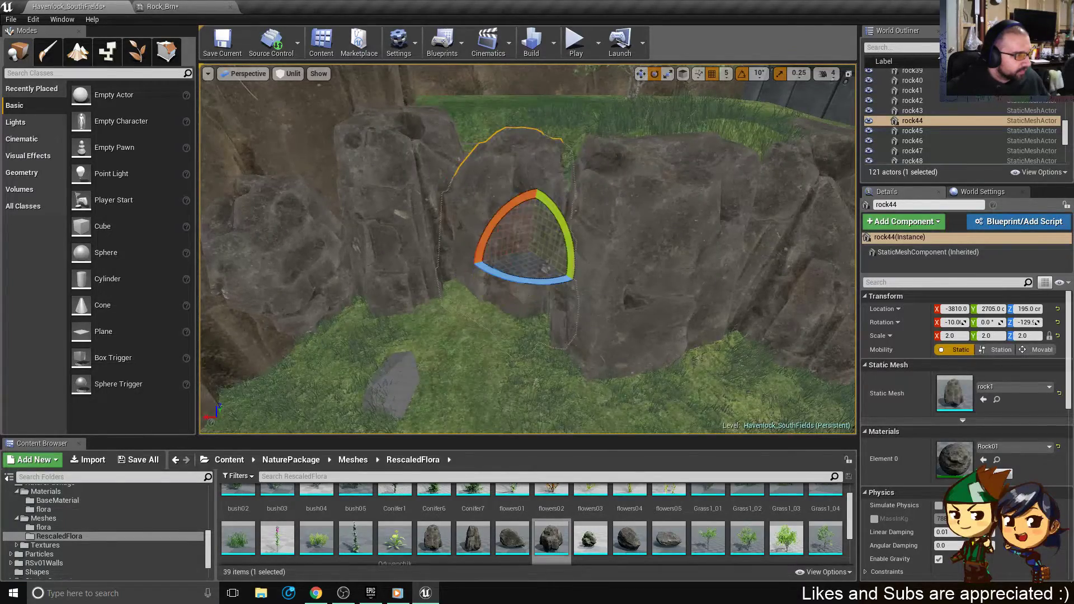
{"action": "right_click_drag", "start_coordinate": [511, 220], "coordinate": [510, 220]}
{"action": "left_click_drag", "start_coordinate": [510, 219], "coordinate": [510, 219], "text": "alt"}
{"action": "right_click_drag", "start_coordinate": [603, 153], "coordinate": [604, 153]}
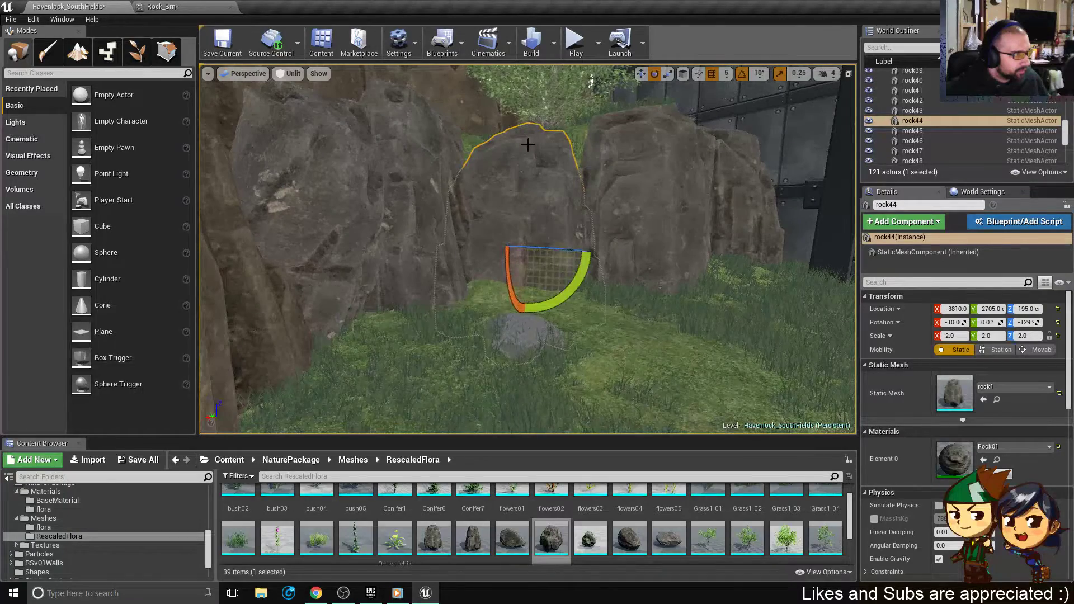
- Undo the last tilt and lowering of the gray rock in the gap
{"action": "right_click_drag", "start_coordinate": [592, 81], "coordinate": [592, 81]}
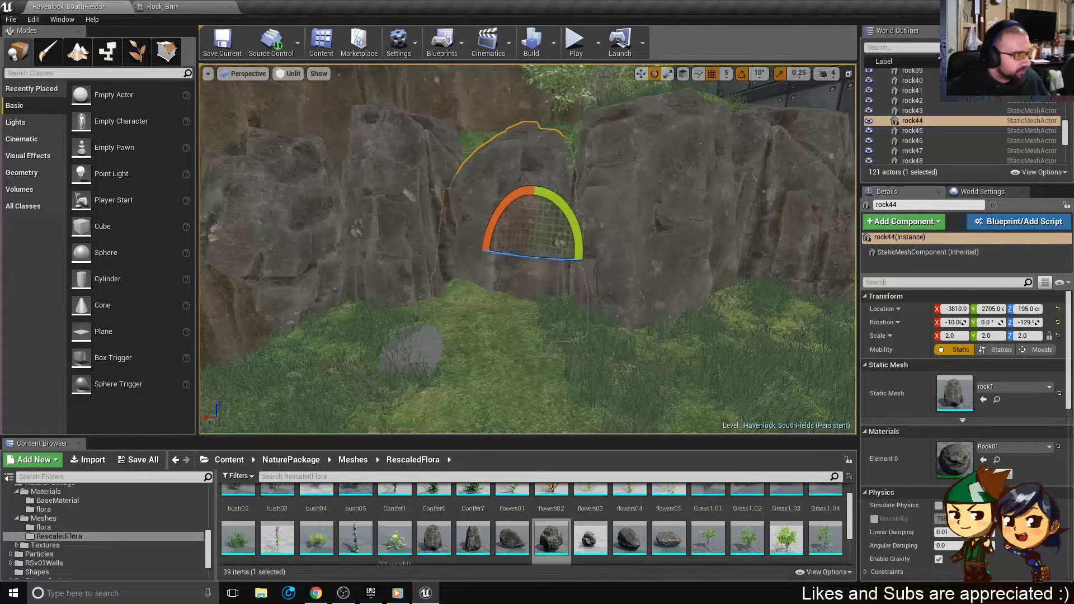
{"action": "right_click_drag", "start_coordinate": [553, 200], "coordinate": [552, 201]}
{"action": "left_click_drag", "start_coordinate": [552, 200], "coordinate": [553, 200]}
{"action": "key", "text": "ctrl+z"}
{"action": "key", "text": "ctrl+z"}
{"action": "key", "text": "ctrl+z"}
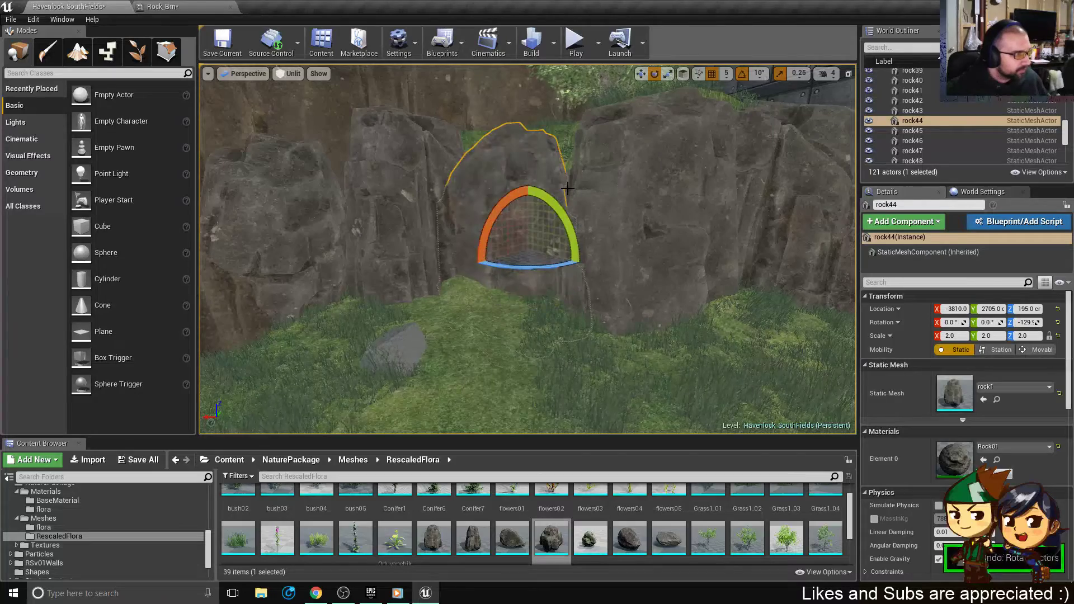
- Turn the boulder next to the gap, on the cliff side, to 140 degrees about its vertical axis
{"action": "left_click_drag", "start_coordinate": [553, 86], "coordinate": [552, 87], "text": "alt"}
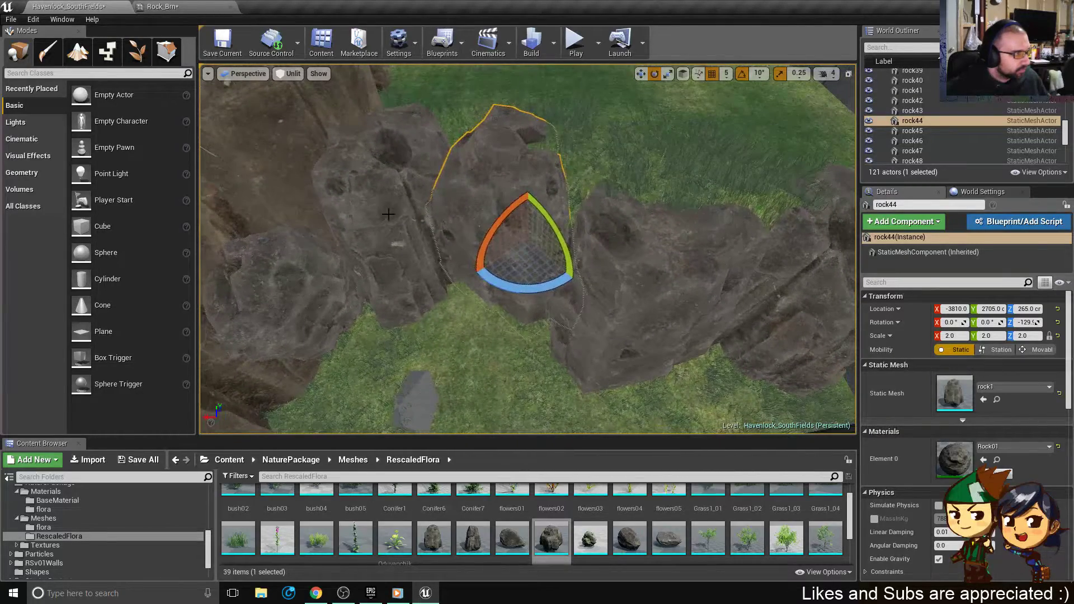
{"action": "left_click", "coordinate": [394, 243]}
{"action": "left_click_drag", "start_coordinate": [442, 271], "coordinate": [324, 319]}
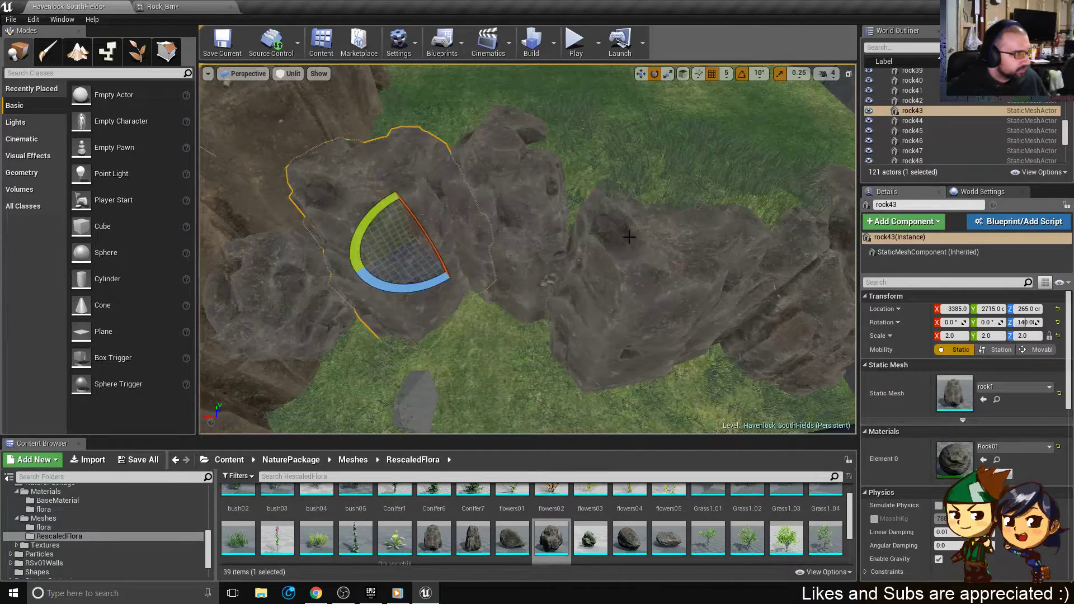
- Mirror the boulder next to the metal wall by setting its Y scale to -2
{"action": "right_click_drag", "start_coordinate": [629, 237], "coordinate": [691, 196]}
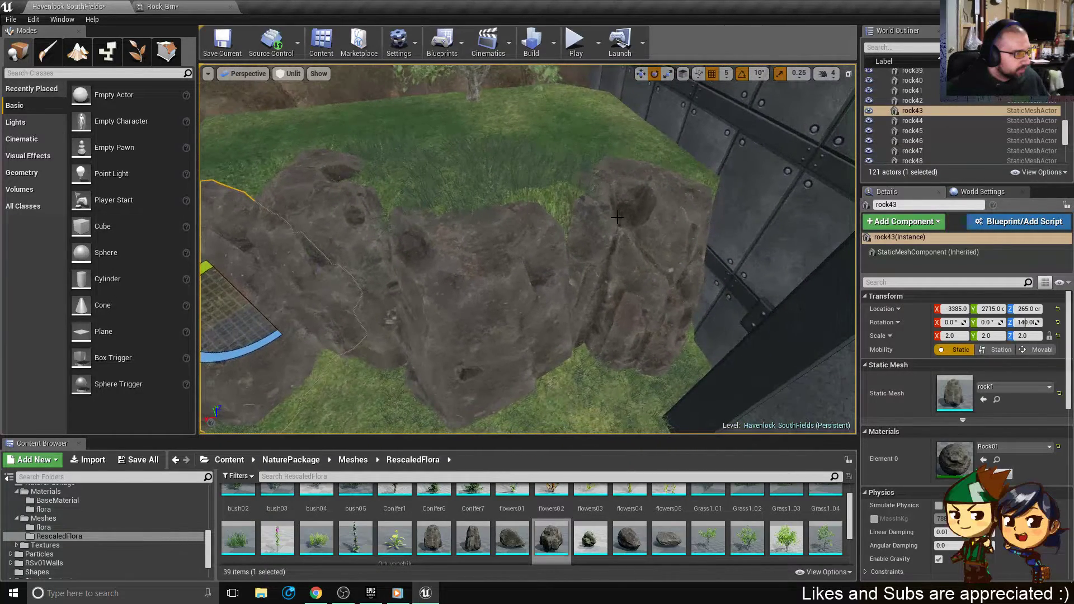
{"action": "left_click", "coordinate": [627, 260]}
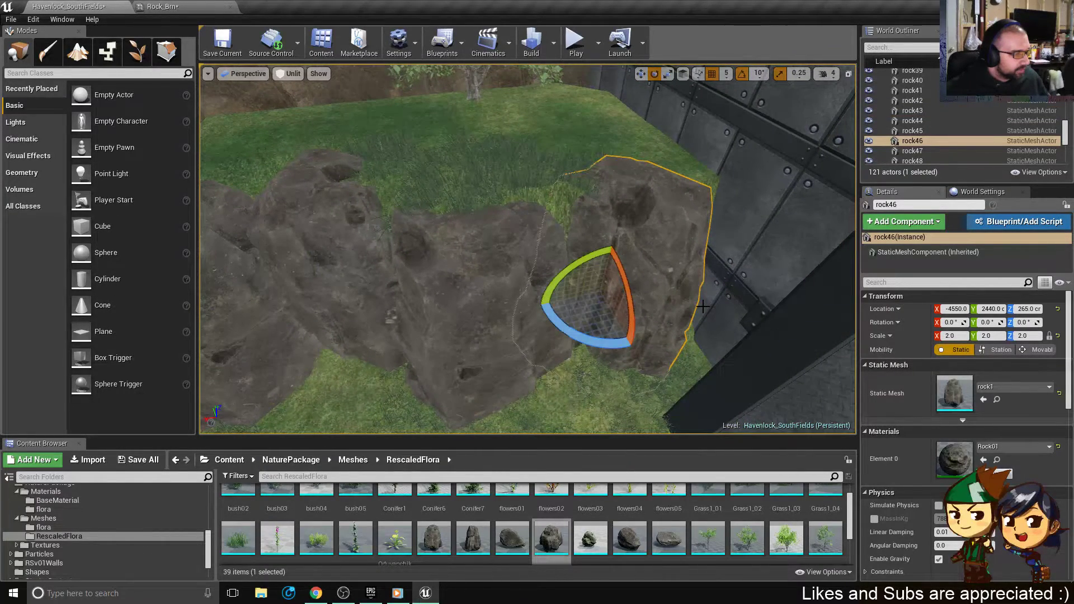
{"action": "mouse_move", "coordinate": [608, 343]}
{"action": "left_mouse_down"}
{"action": "mouse_move", "coordinate": [593, 341]}
{"action": "mouse_move", "coordinate": [609, 343]}
{"action": "left_mouse_up"}
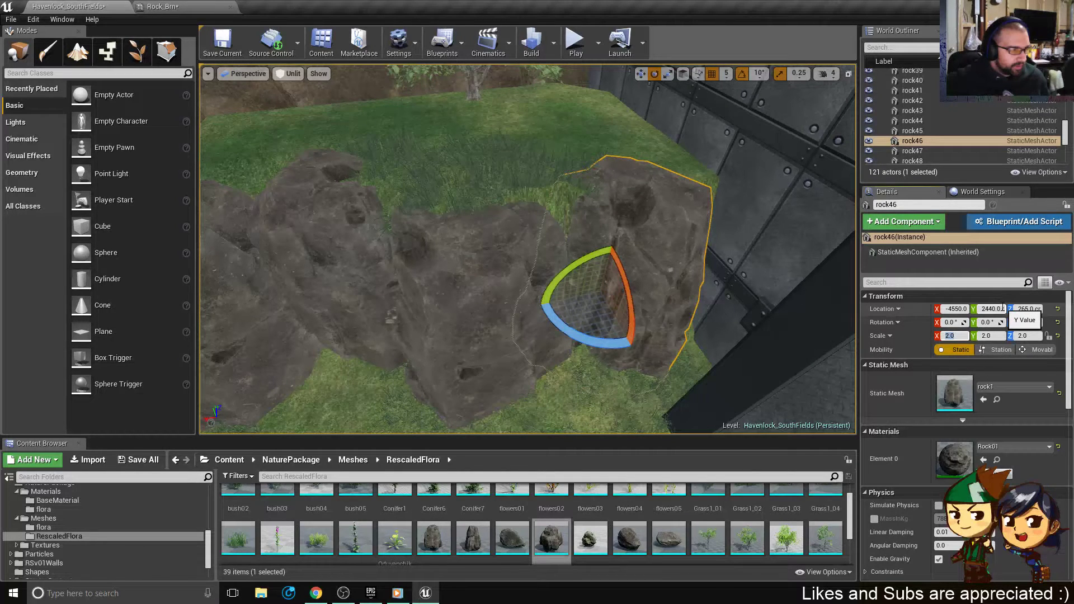
{"action": "left_click", "coordinate": [998, 337]}
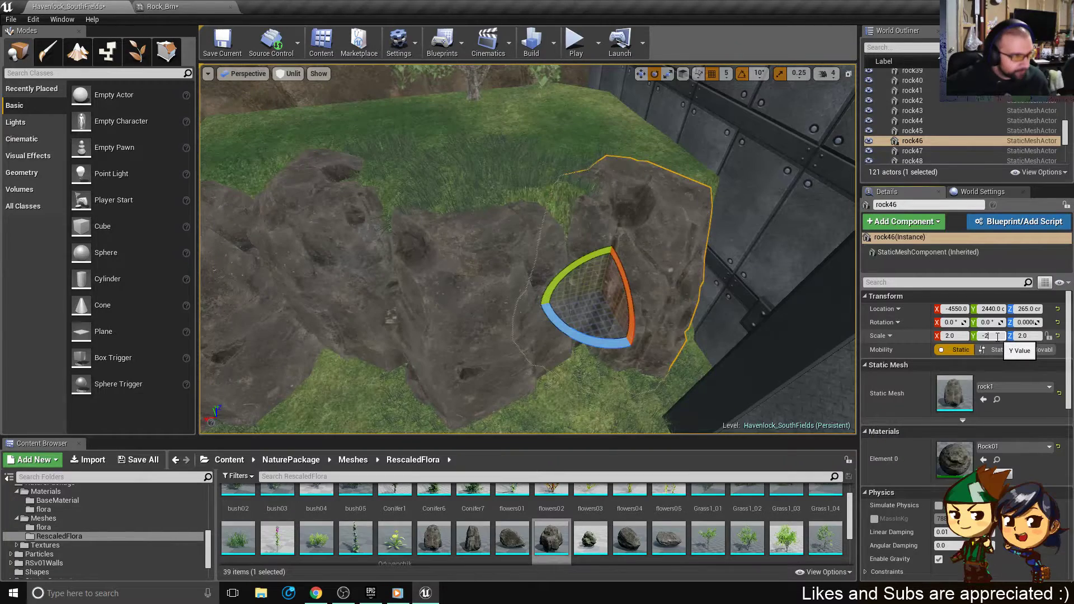
{"action": "key", "text": "Return"}
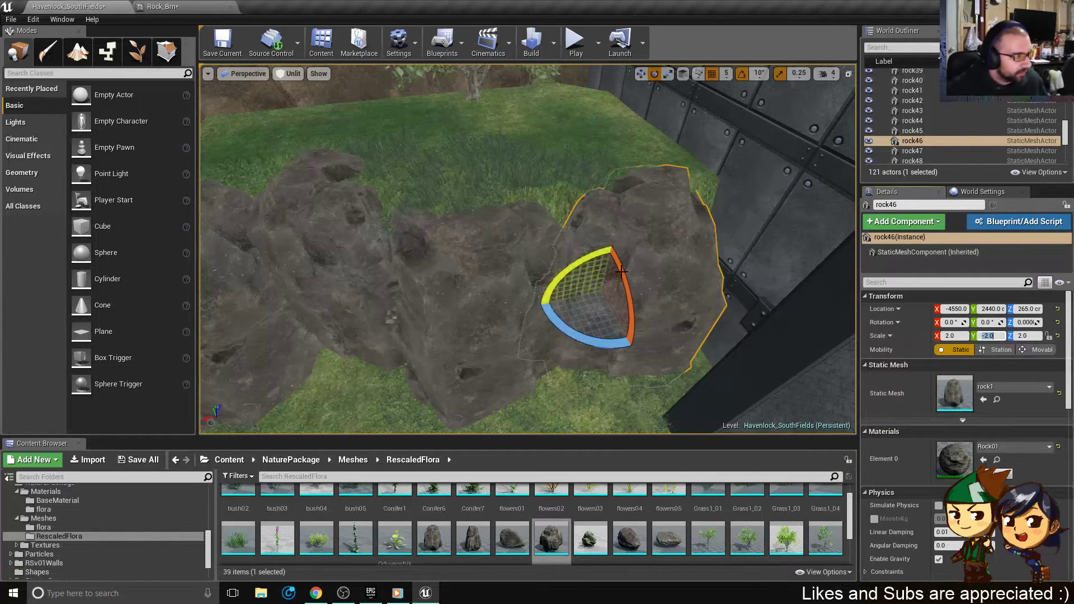
- Rotate the mirrored boulder to about -30 degrees on Z and tilt it to 20 degrees on Y
{"action": "right_click_drag", "start_coordinate": [621, 272], "coordinate": [622, 219]}
{"action": "mouse_move", "coordinate": [591, 228]}
{"action": "left_mouse_down"}
{"action": "mouse_move", "coordinate": [571, 237]}
{"action": "mouse_move", "coordinate": [588, 229]}
{"action": "left_mouse_up"}
{"action": "right_click_drag", "start_coordinate": [588, 229], "coordinate": [604, 243]}
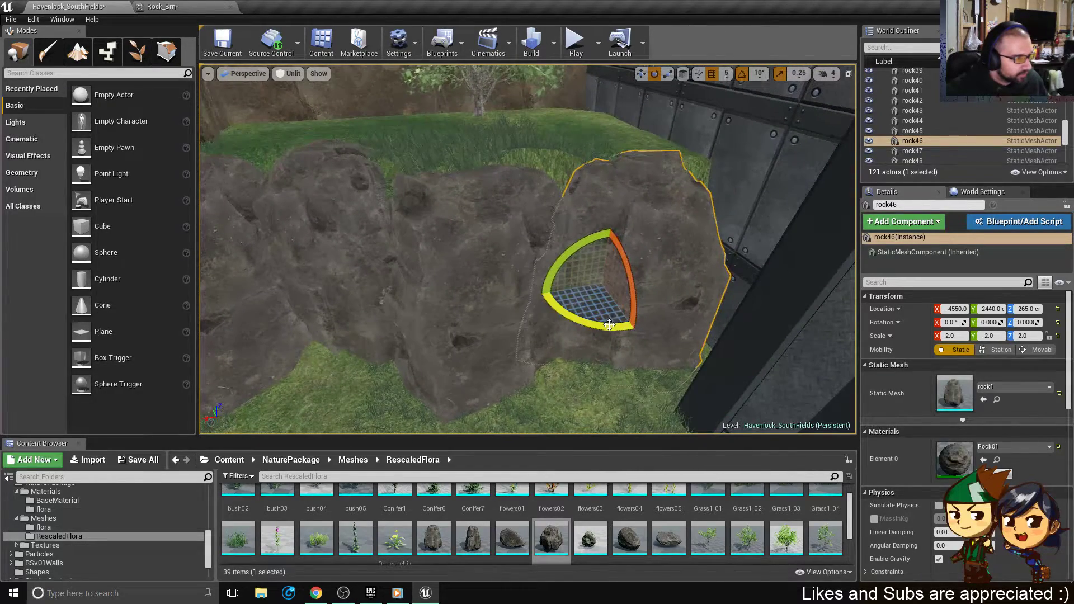
{"action": "left_click_drag", "start_coordinate": [610, 324], "coordinate": [551, 303]}
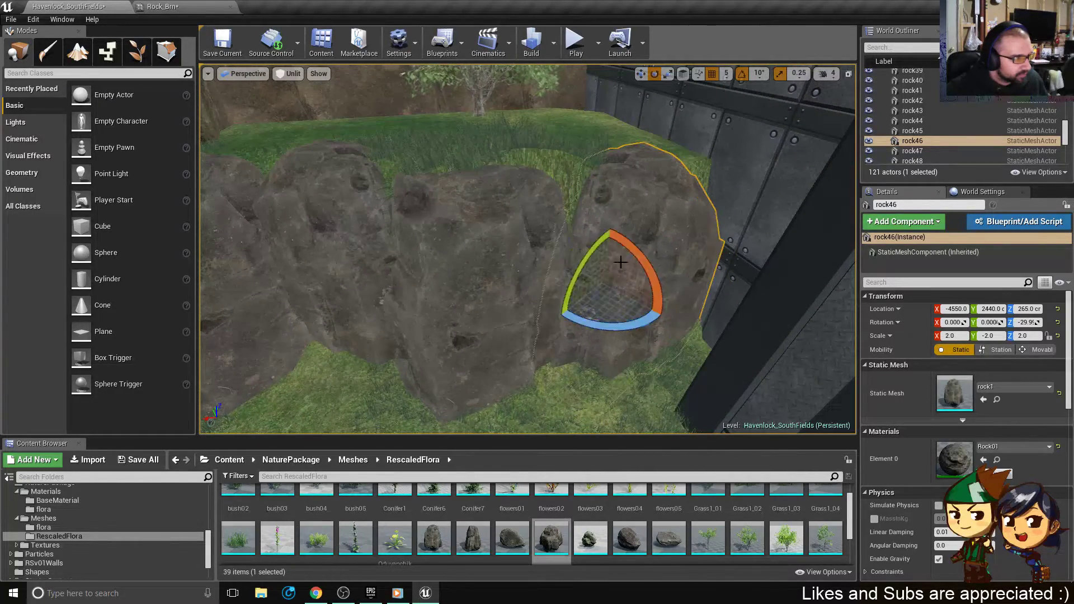
{"action": "left_click_drag", "start_coordinate": [628, 246], "coordinate": [562, 305]}
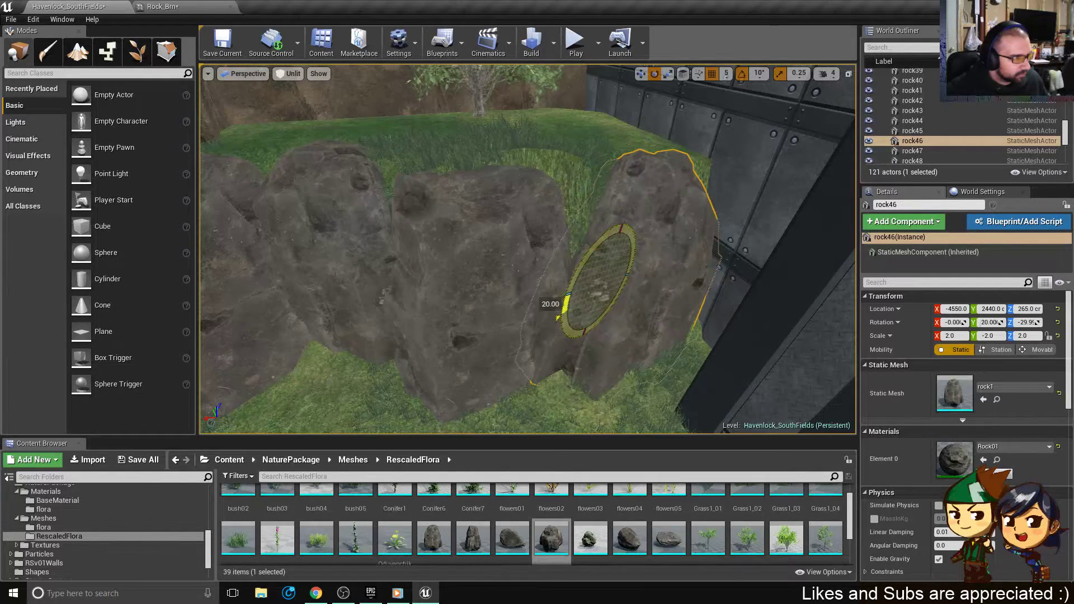
- Add a rock2 mesh between the last two boulders by the metal wall, at about X -4430, Y 2395, Z 560
{"action": "right_click_drag", "start_coordinate": [674, 225], "coordinate": [674, 225]}
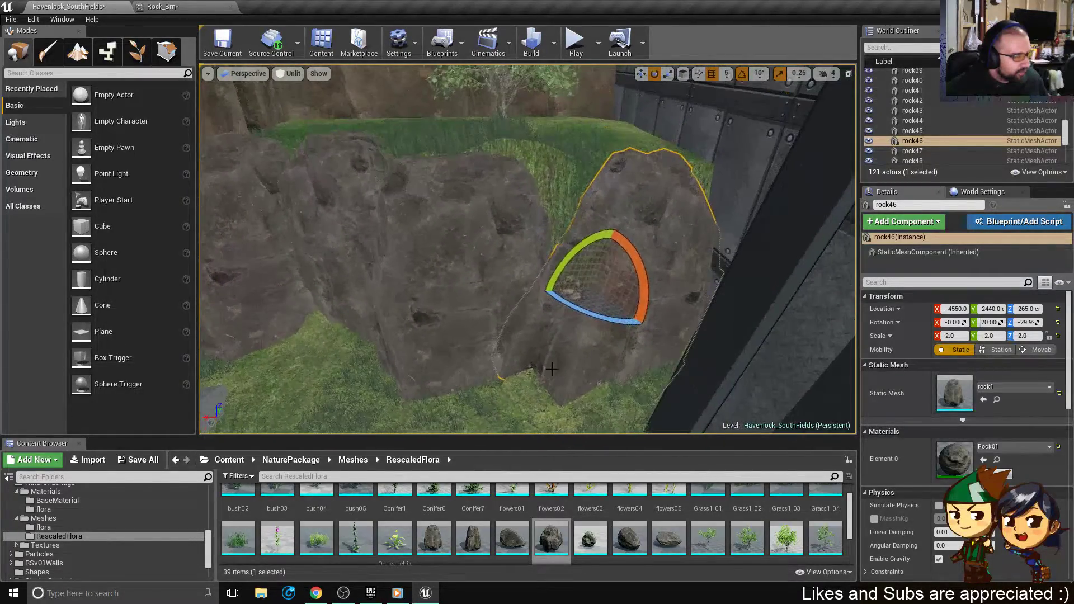
{"action": "left_click_drag", "start_coordinate": [475, 536], "coordinate": [525, 347]}
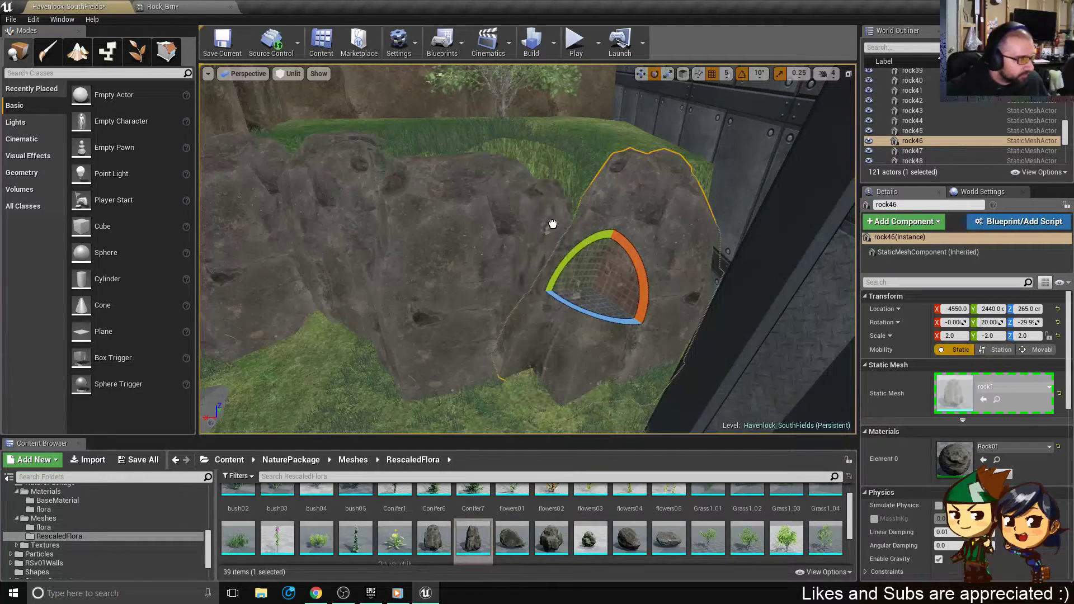
{"action": "left_click_drag", "start_coordinate": [545, 235], "coordinate": [549, 268]}
{"action": "right_click_drag", "start_coordinate": [550, 268], "coordinate": [550, 291]}
{"action": "key", "text": "w"}
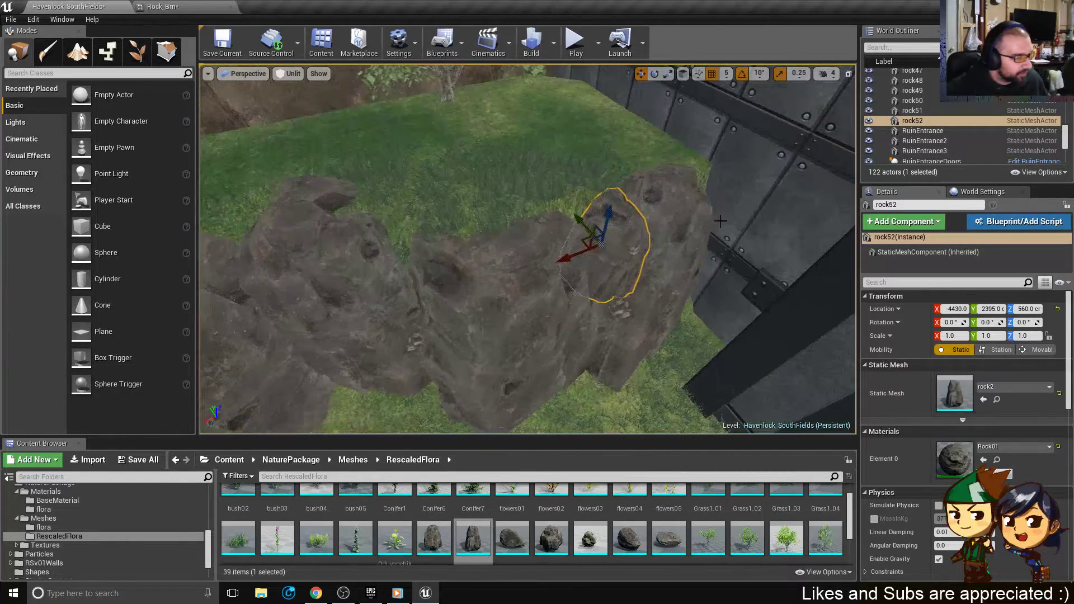
- Try a rock8 and a rock5 mesh on top of the boulder beside the gap, removing each again
{"action": "right_click_drag", "start_coordinate": [692, 380], "coordinate": [660, 353]}
{"action": "right_click_drag", "start_coordinate": [498, 339], "coordinate": [499, 339]}
{"action": "left_click_drag", "start_coordinate": [668, 538], "coordinate": [434, 205]}
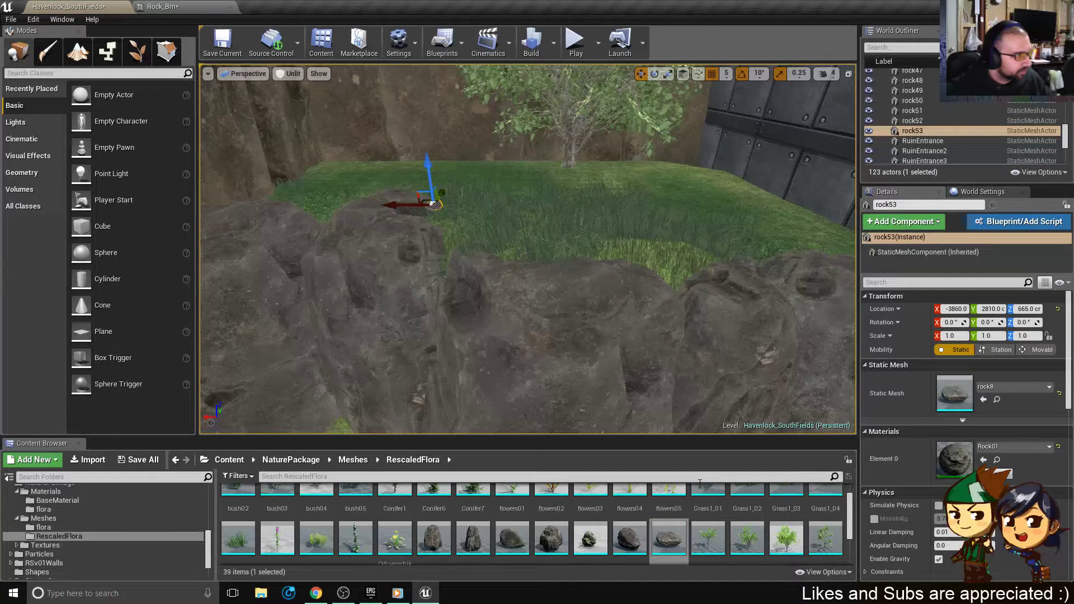
{"action": "key", "text": "Delete"}
{"action": "left_click_drag", "start_coordinate": [590, 538], "coordinate": [435, 209]}
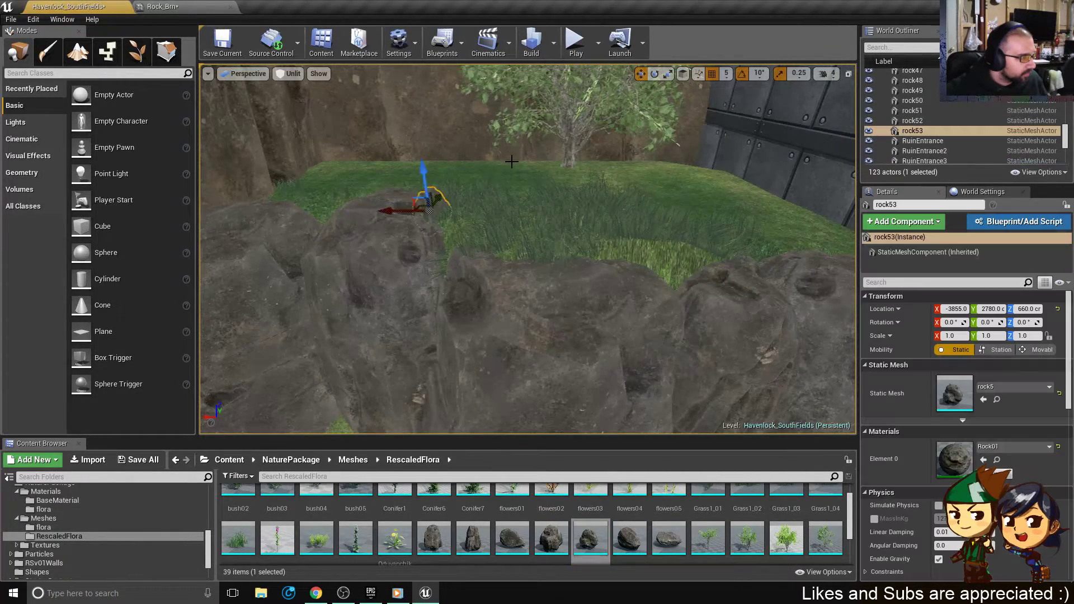
{"action": "right_click_drag", "start_coordinate": [511, 161], "coordinate": [508, 197]}
{"action": "key", "text": "ctrl+z"}
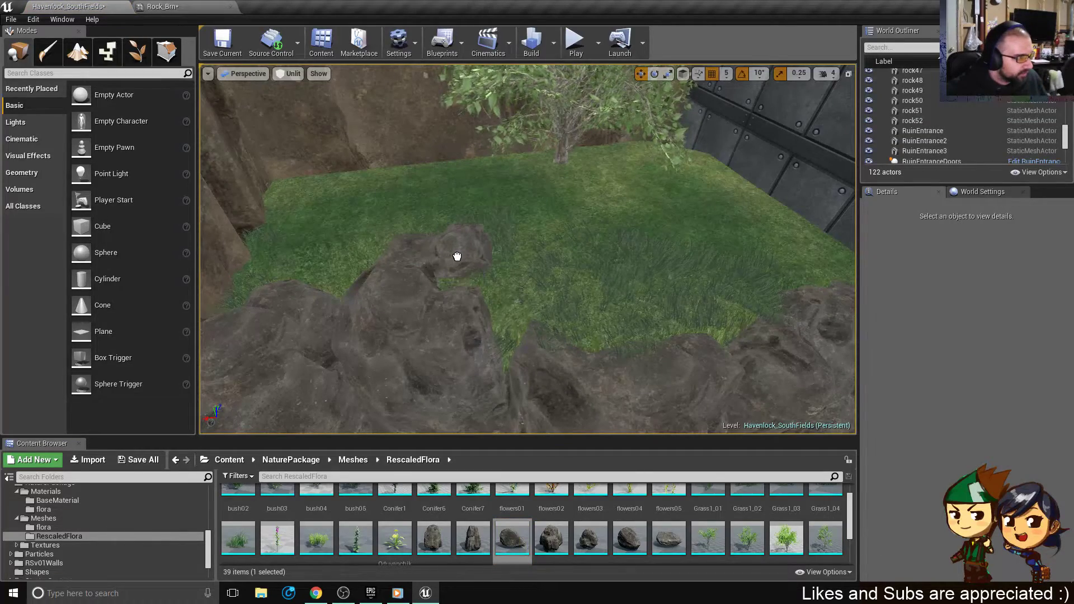
- Place a different gray rock from the RescaledFlora meshes behind the top of the same boulder
{"action": "left_click_drag", "start_coordinate": [454, 256], "coordinate": [454, 254]}
- Pull Tree01 out of the stacked trees on the grass plateau and delete it
{"action": "right_click_drag", "start_coordinate": [593, 151], "coordinate": [598, 154]}
{"action": "left_click", "coordinate": [580, 154]}
{"action": "right_click_drag", "start_coordinate": [587, 216], "coordinate": [555, 309]}
{"action": "left_click_drag", "start_coordinate": [482, 307], "coordinate": [621, 338]}
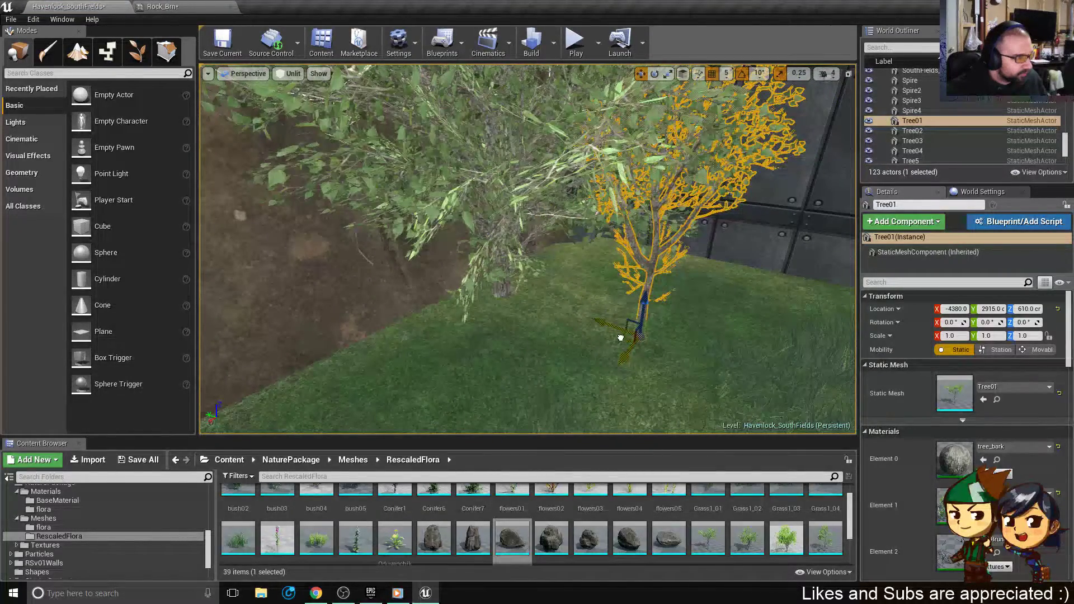
{"action": "key", "text": "Delete"}
- Delete the redundant trees Tree05, Tree06, Tree02 and Tree03 from the same stack, leaving only Tree04
{"action": "left_click", "coordinate": [501, 288]}
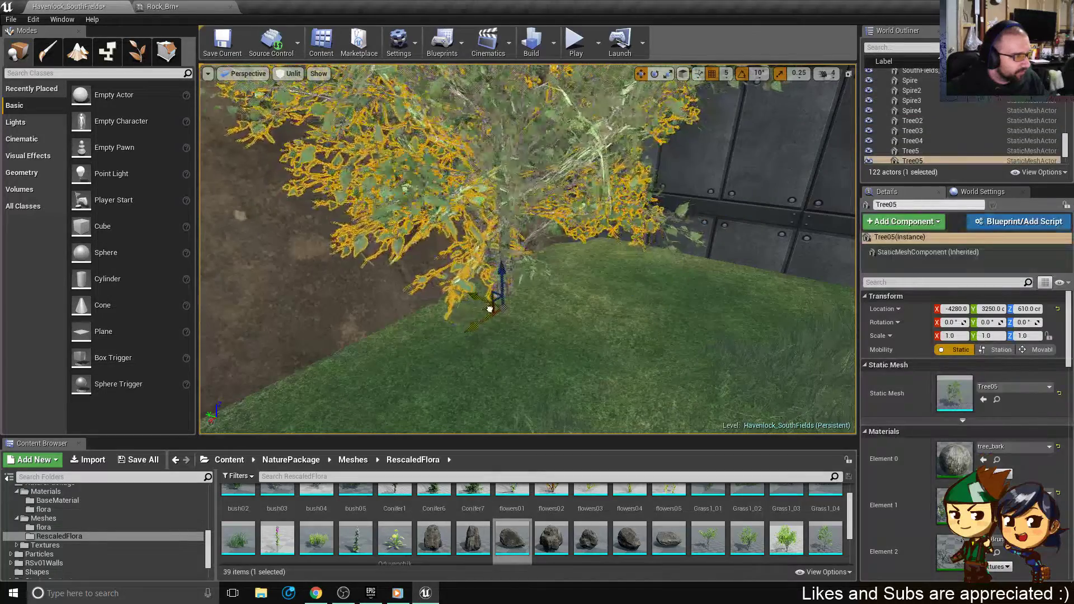
{"action": "left_click_drag", "start_coordinate": [488, 309], "coordinate": [599, 321]}
{"action": "key", "text": "ctrl+z"}
{"action": "key", "text": "ctrl+z"}
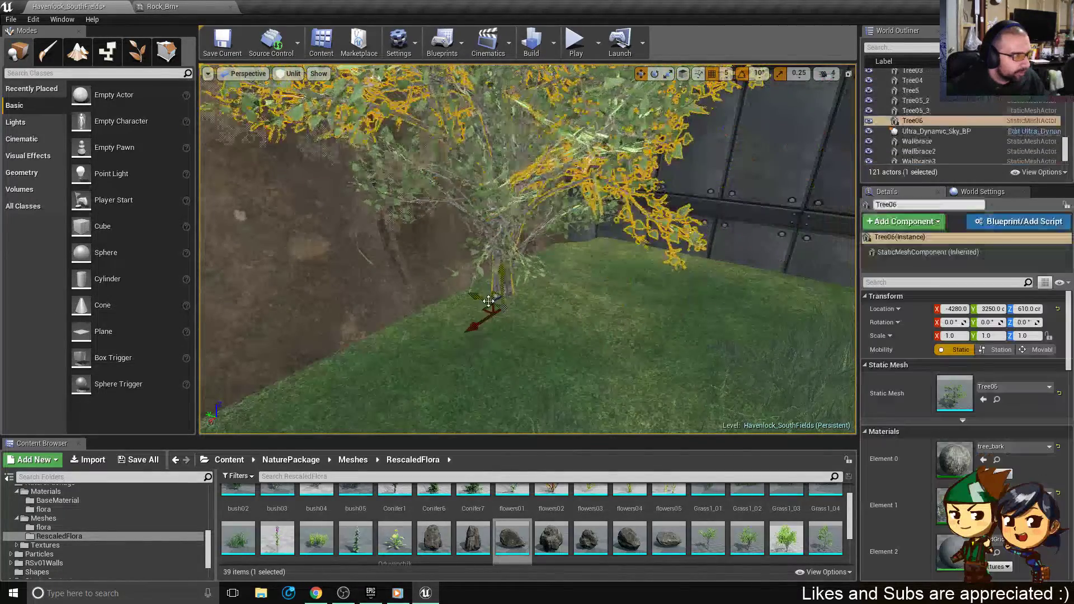
{"action": "key", "text": "ctrl+z"}
{"action": "key", "text": "ctrl+z"}
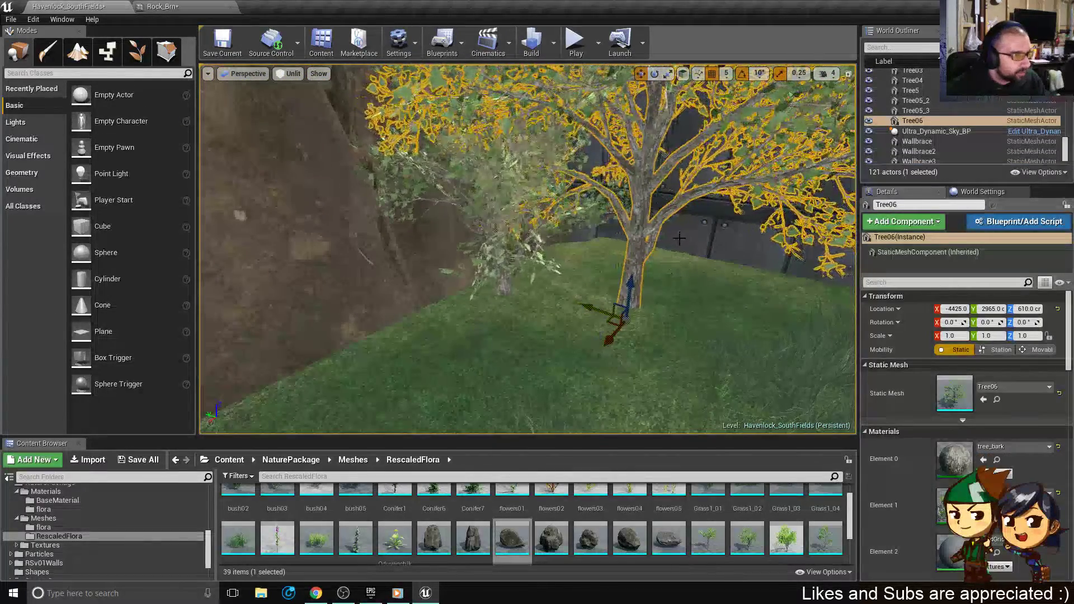
{"action": "key", "text": "ctrl+z"}
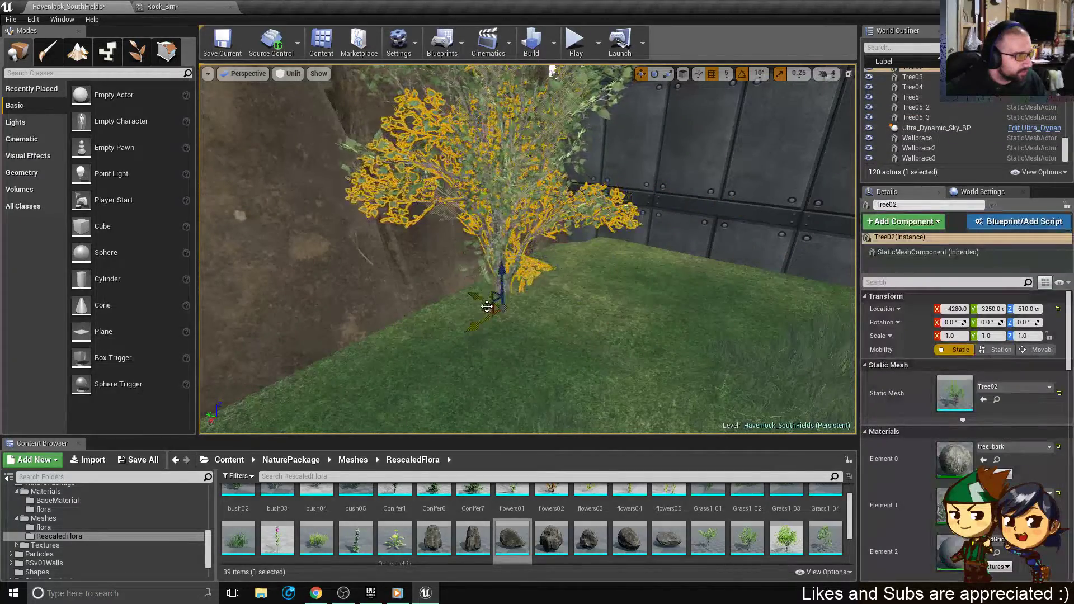
{"action": "key", "text": "ctrl+z"}
{"action": "key", "text": "ctrl+z"}
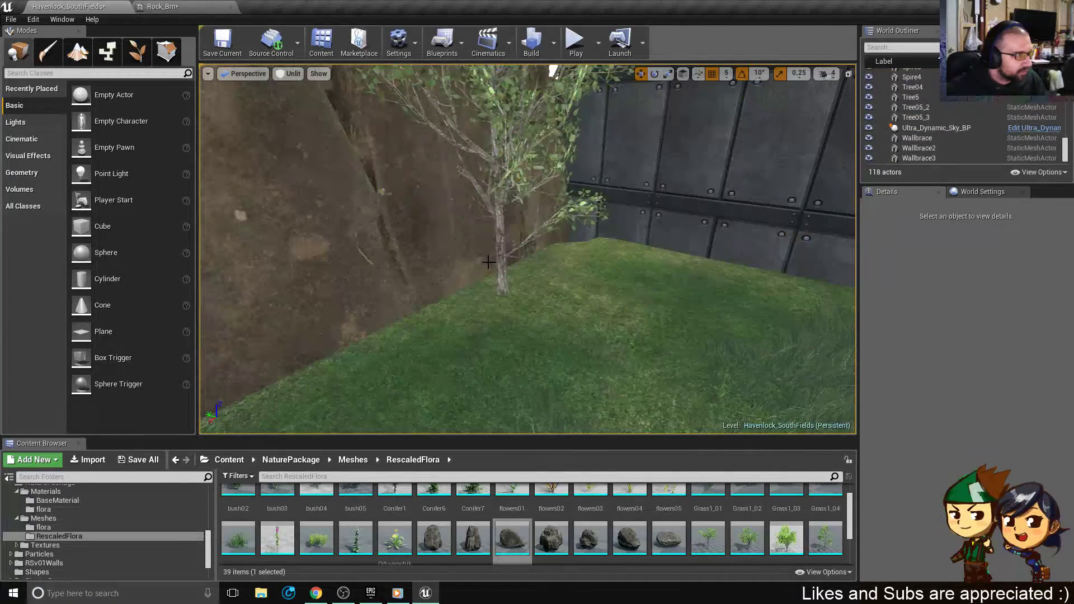
- Move Tree04 out of the plateau's corner to about X -4410, Y 3010
{"action": "left_click", "coordinate": [491, 268]}
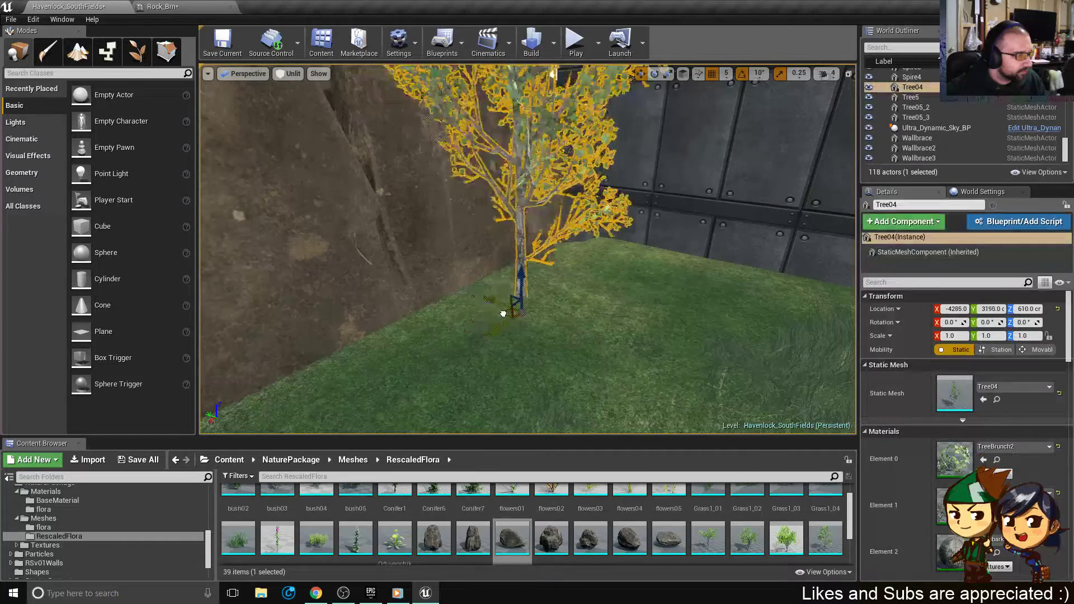
{"action": "left_click_drag", "start_coordinate": [503, 314], "coordinate": [619, 417]}
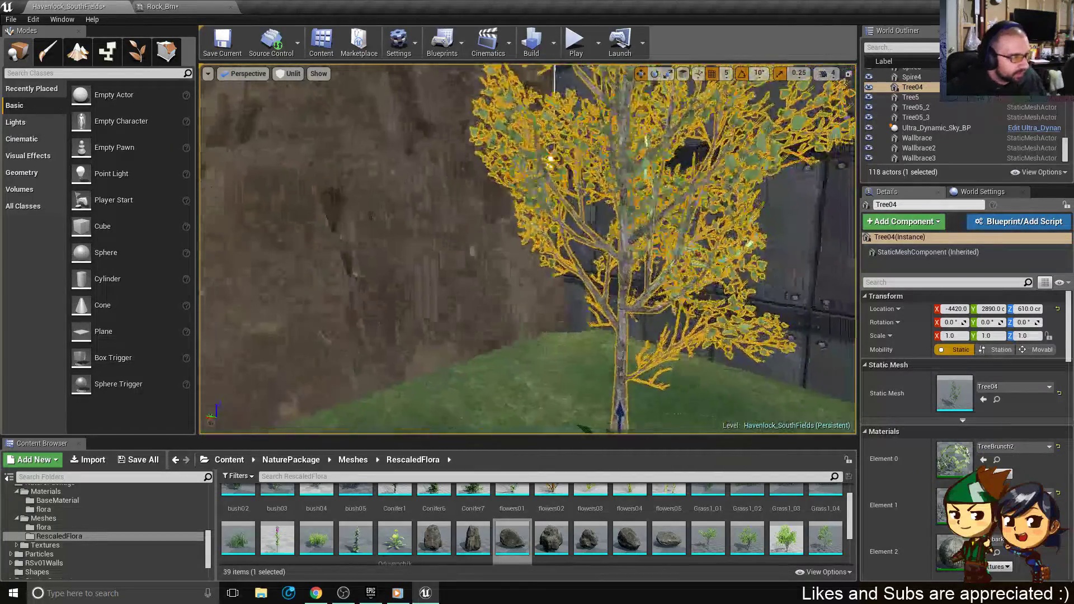
{"action": "right_click_drag", "start_coordinate": [620, 412], "coordinate": [714, 335]}
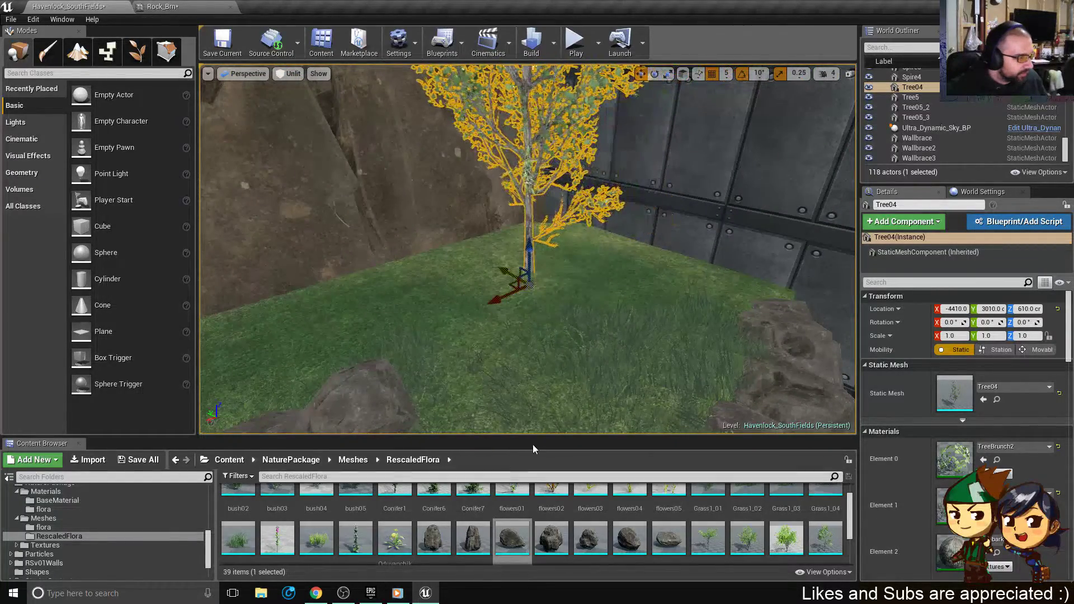
- Place a rock5 mesh at the foot of the tree and scale it uniformly to 2
{"action": "right_click_drag", "start_coordinate": [534, 413], "coordinate": [495, 442]}
{"action": "left_click_drag", "start_coordinate": [587, 536], "coordinate": [610, 189]}
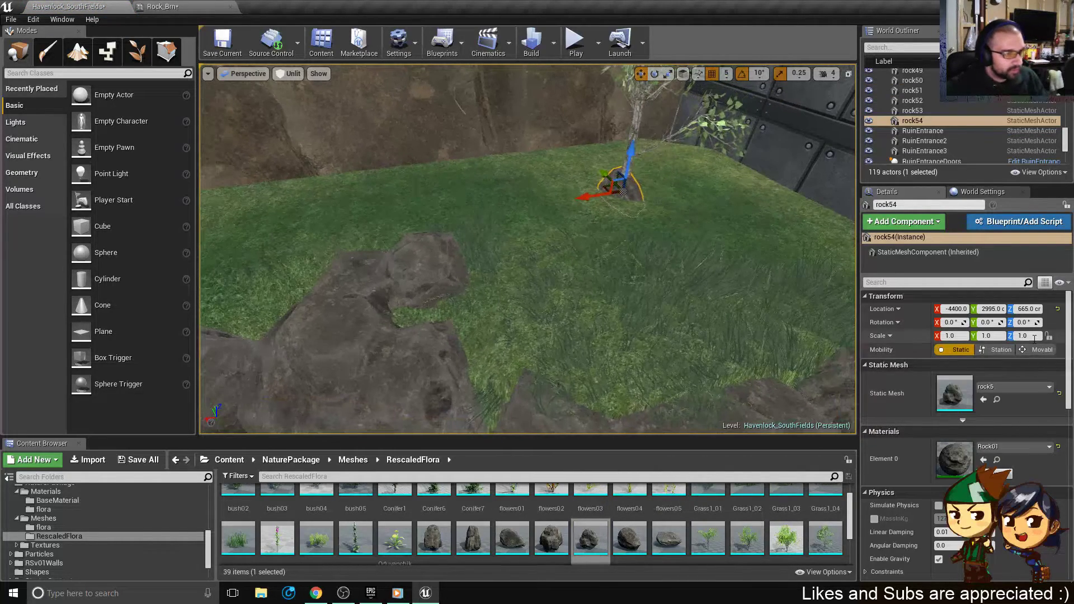
{"action": "left_click", "coordinate": [1038, 337]}
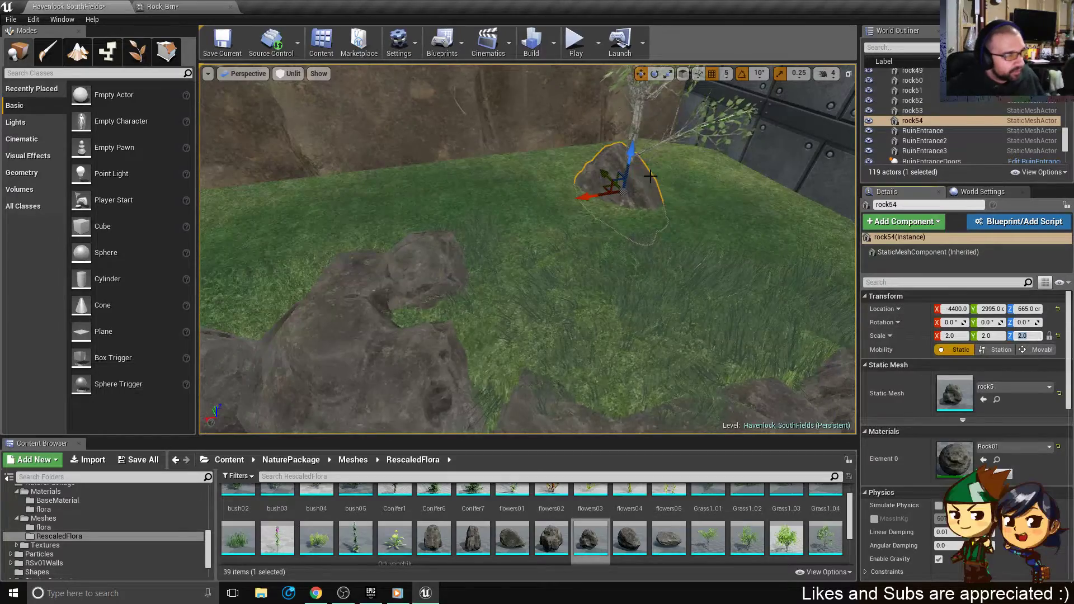
- Move the enlarged rock behind the tree against the cliff, to about X -4455, Y 3260, Z 710
{"action": "right_click_drag", "start_coordinate": [650, 176], "coordinate": [687, 189]}
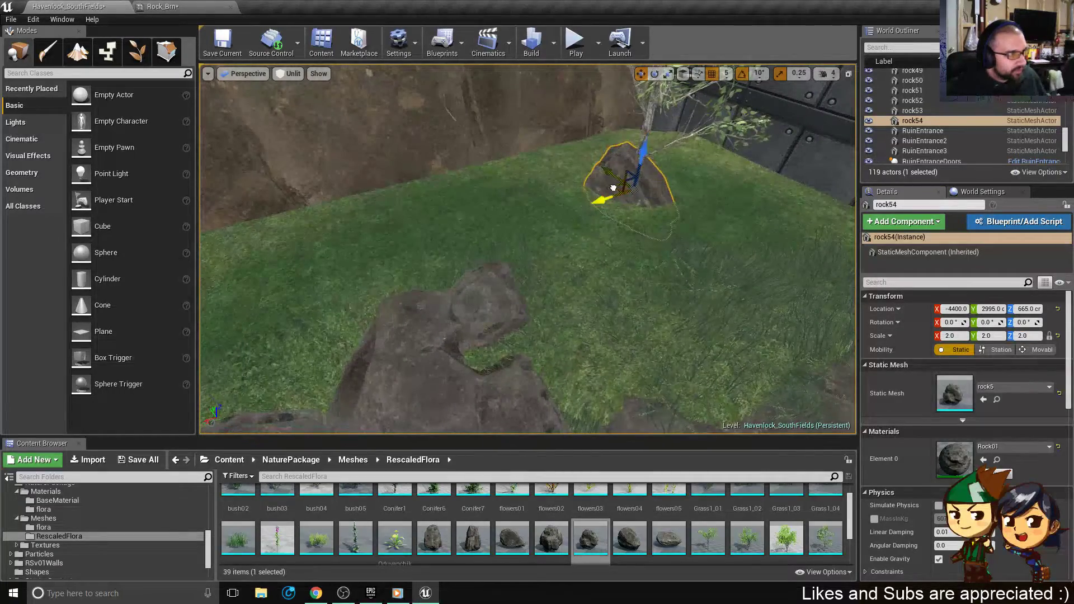
{"action": "right_click_drag", "start_coordinate": [607, 167], "coordinate": [677, 159]}
{"action": "left_click_drag", "start_coordinate": [595, 150], "coordinate": [602, 168], "text": "alt"}
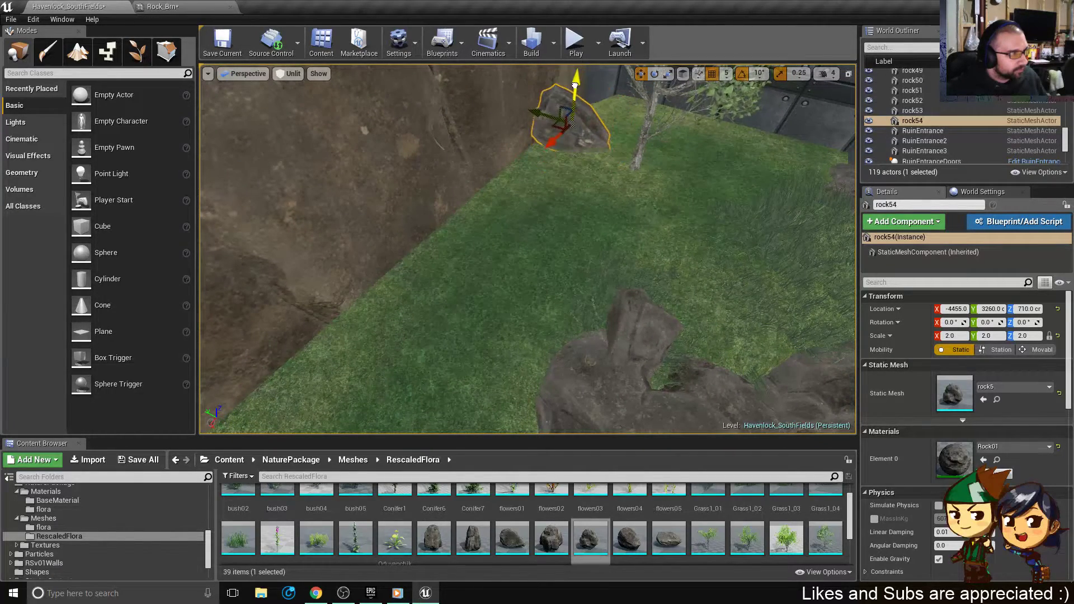
- Check the remaining gap in the boulder wall and switch to foliage painting
{"action": "right_click_drag", "start_coordinate": [575, 85], "coordinate": [677, 92]}
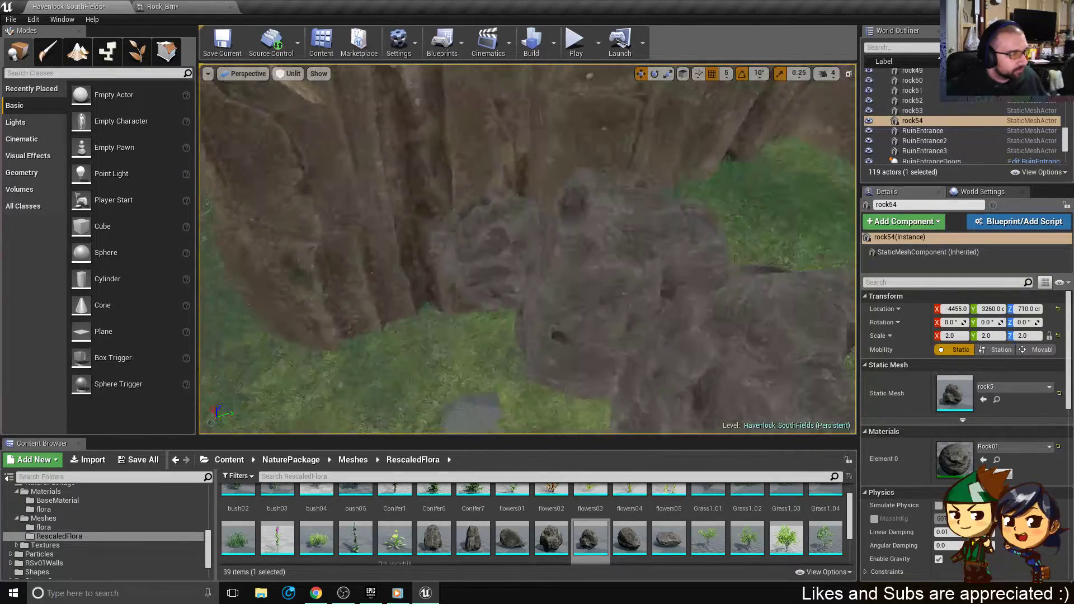
{"action": "right_click_drag", "start_coordinate": [593, 174], "coordinate": [636, 226]}
{"action": "left_click", "coordinate": [573, 152]}
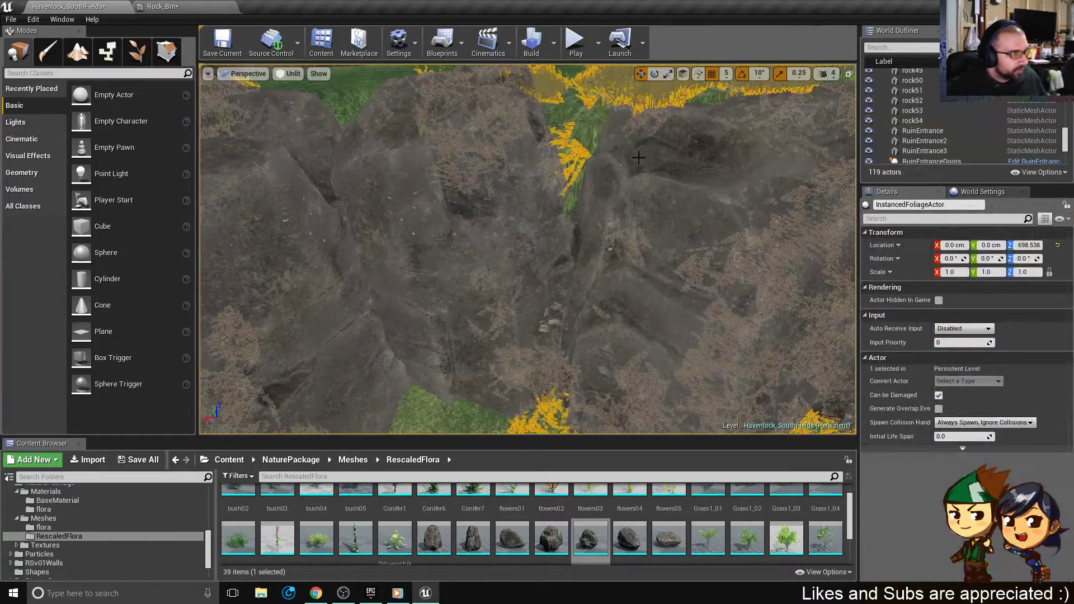
{"action": "right_click_drag", "start_coordinate": [692, 184], "coordinate": [671, 210]}
{"action": "key", "text": "s"}
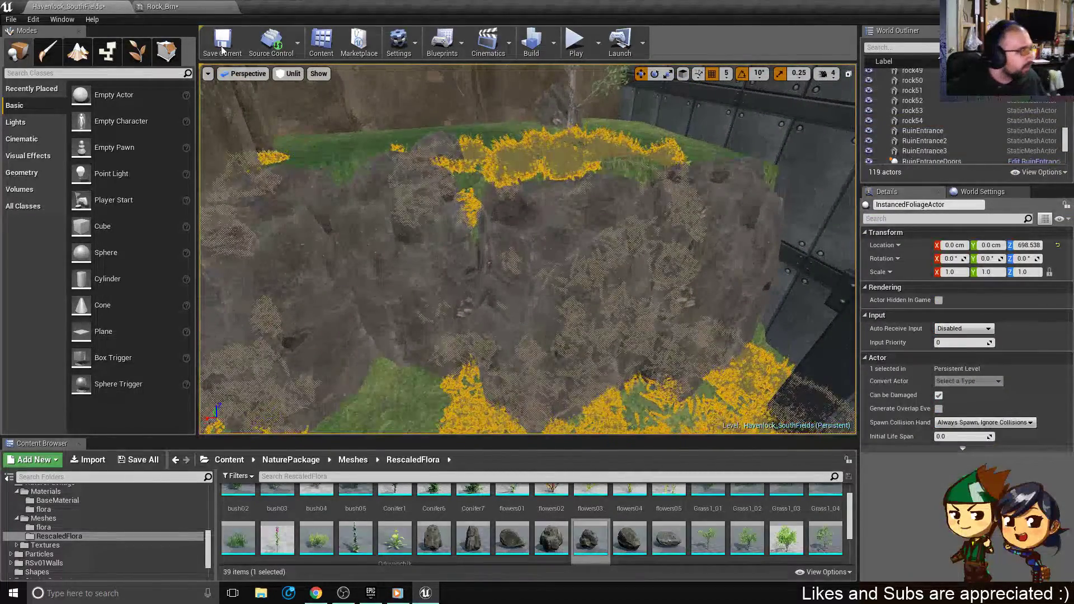
{"action": "left_click", "coordinate": [137, 50]}
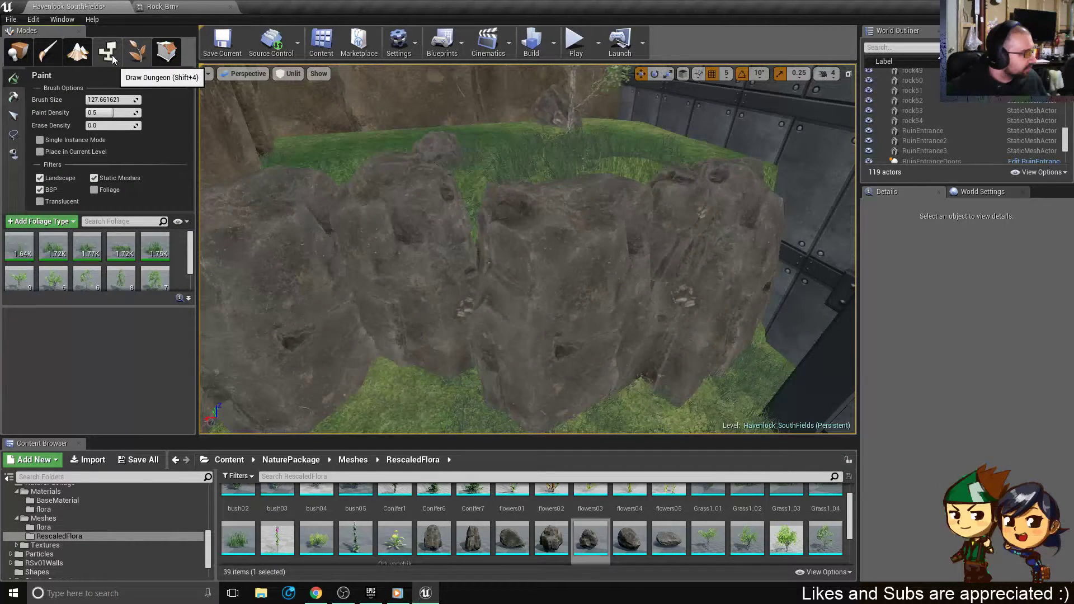
- Leave foliage painting and toggle the visibility of rock45 and rock46 to examine the ground behind the boulder wall
{"action": "left_click_drag", "start_coordinate": [112, 100], "coordinate": [113, 100]}
{"action": "mouse_move", "coordinate": [667, 309]}
{"action": "left_mouse_down", "text": "shift"}
{"action": "mouse_move", "coordinate": [492, 341]}
{"action": "mouse_move", "coordinate": [696, 307]}
{"action": "mouse_move", "coordinate": [643, 235]}
{"action": "mouse_move", "coordinate": [587, 250]}
{"action": "left_mouse_up", "text": "shift"}
{"action": "key", "text": "shift+1"}
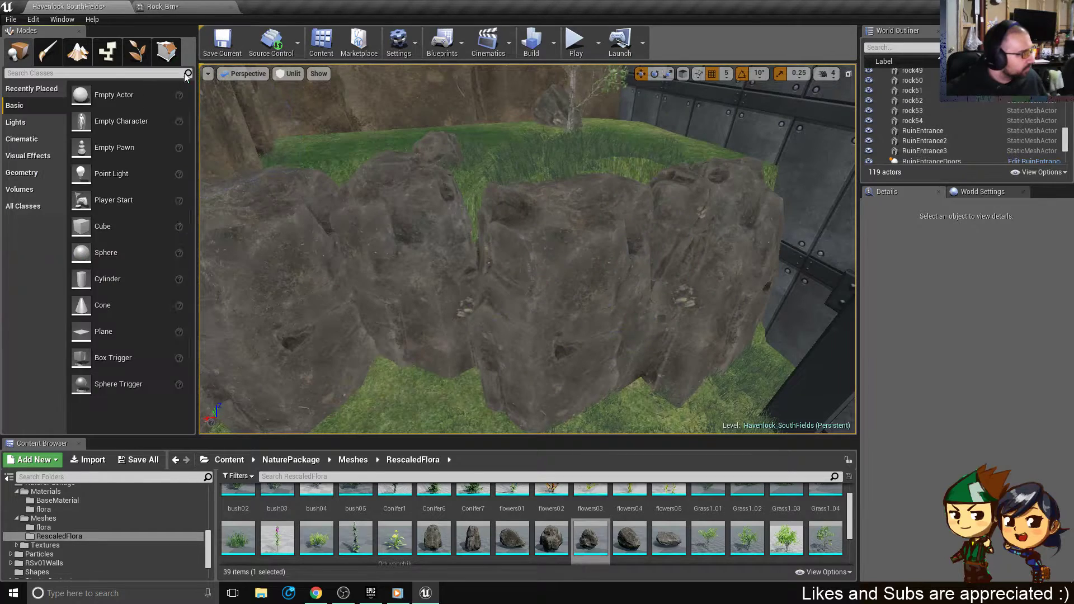
{"action": "left_click", "coordinate": [579, 254]}
{"action": "left_click", "coordinate": [868, 122]}
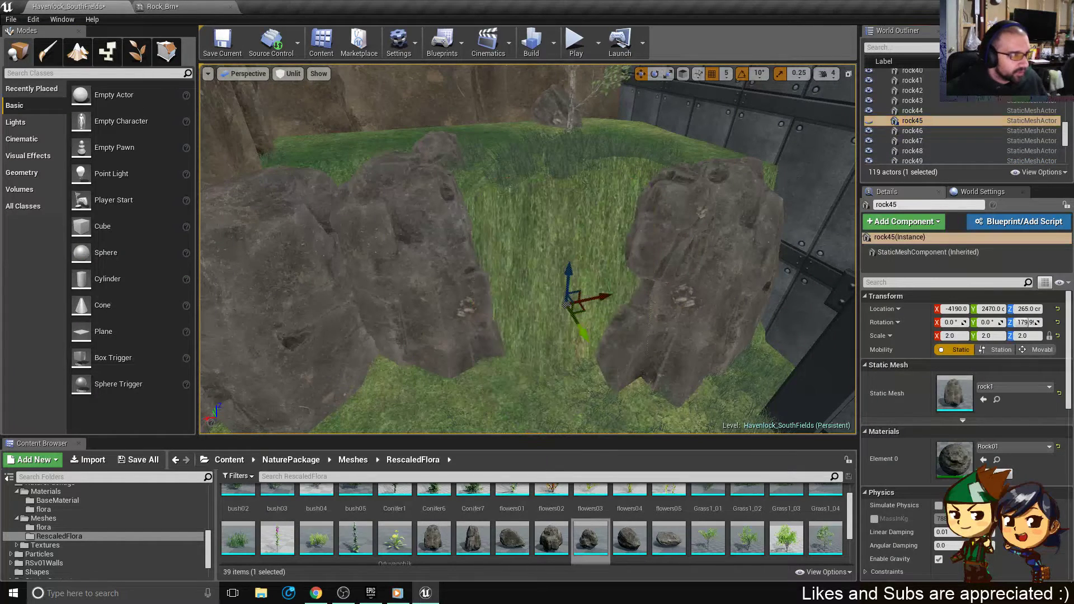
{"action": "left_click", "coordinate": [736, 227]}
{"action": "left_click", "coordinate": [869, 131]}
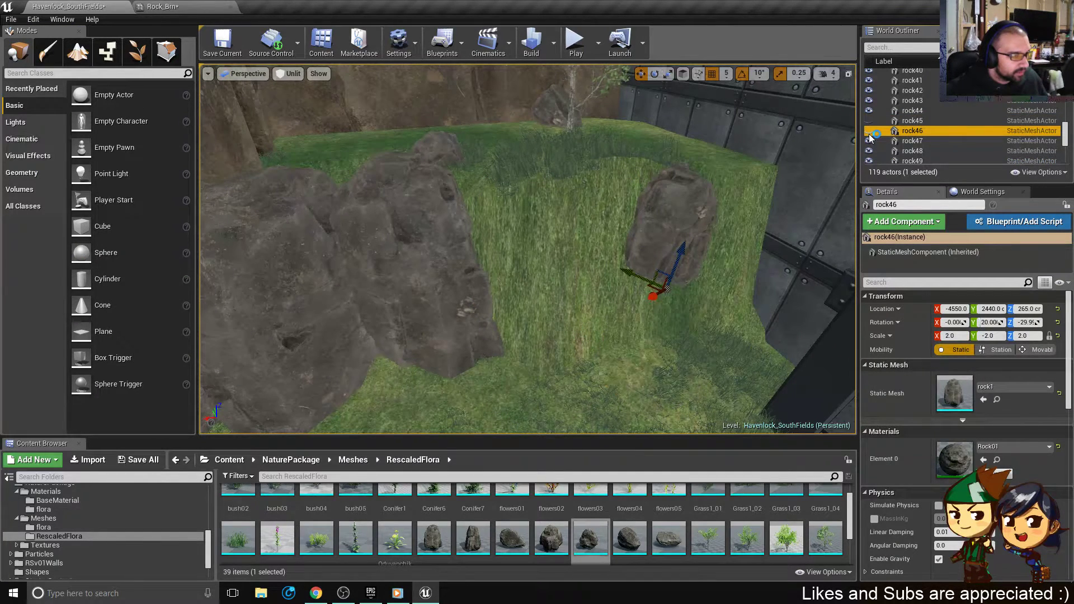
{"action": "left_click", "coordinate": [870, 135]}
{"action": "left_click", "coordinate": [870, 135]}
{"action": "left_click", "coordinate": [870, 135]}
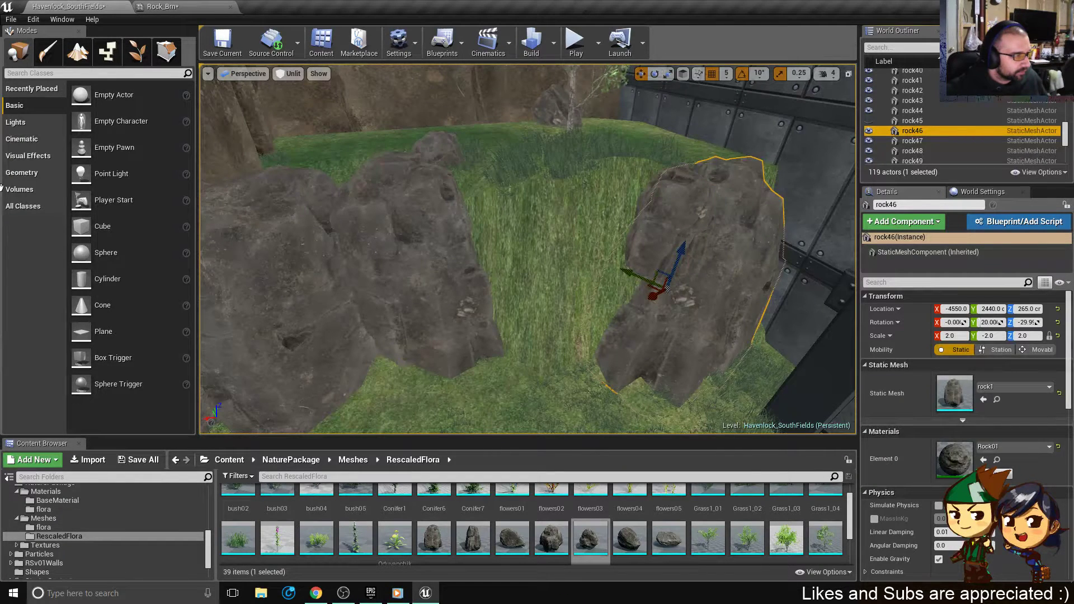
{"action": "left_click", "coordinate": [869, 120]}
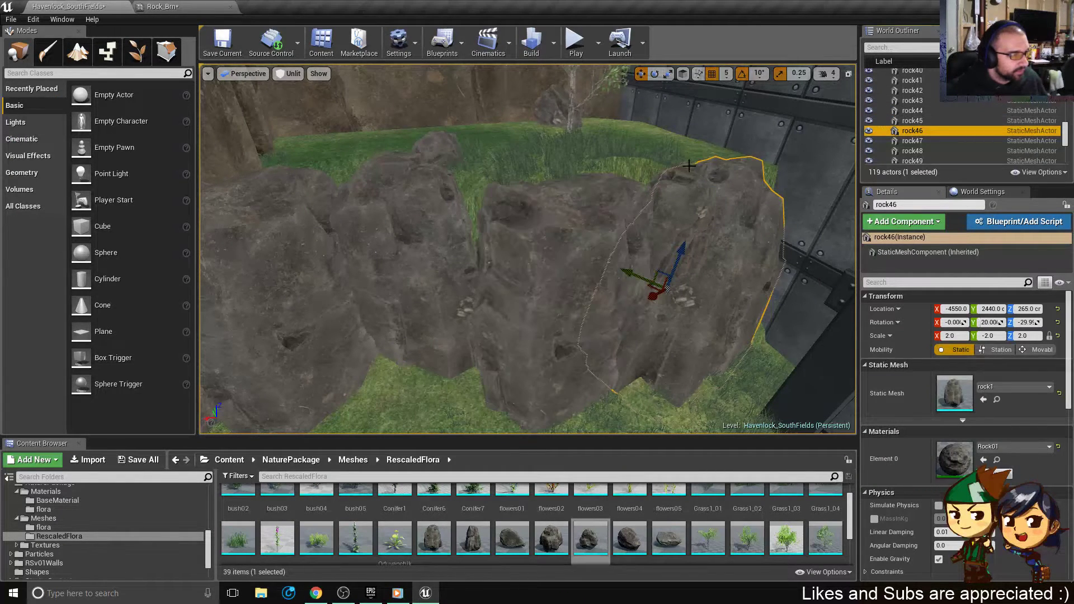
- Undo the visibility changes on the two wall boulders and their selection
{"action": "key", "text": "ctrl+z"}
{"action": "key", "text": "ctrl+z"}
{"action": "key", "text": "ctrl+z"}
{"action": "key", "text": "ctrl+z"}
{"action": "key", "text": "ctrl+z"}
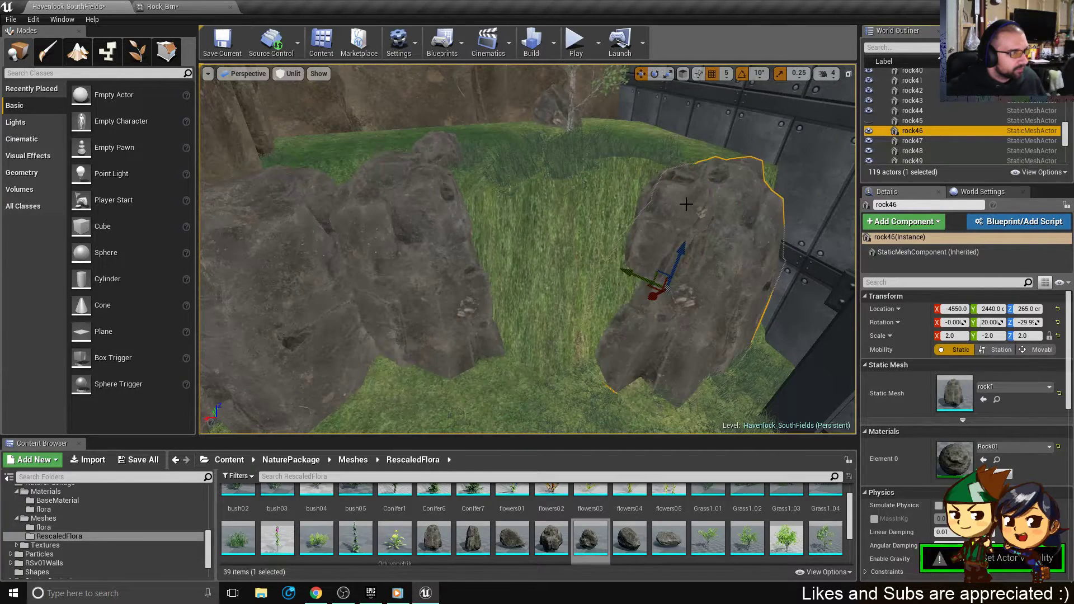
{"action": "key", "text": "ctrl+z"}
{"action": "key", "text": "ctrl+z"}
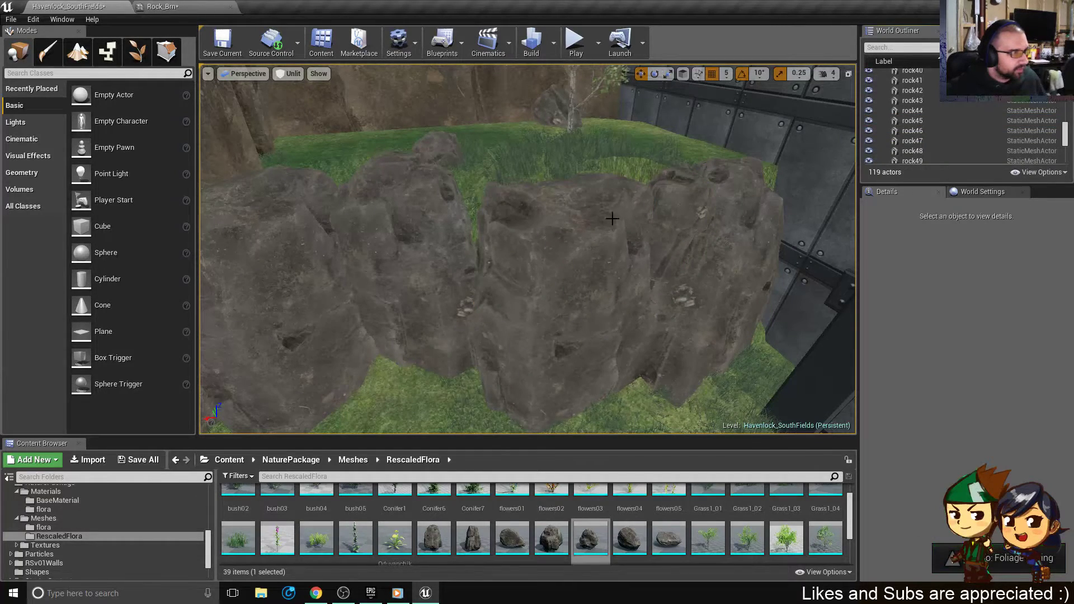
- Switch the viewport from unlit to lit shading
{"action": "right_click_drag", "start_coordinate": [528, 249], "coordinate": [414, 112]}
{"action": "left_click", "coordinate": [291, 75]}
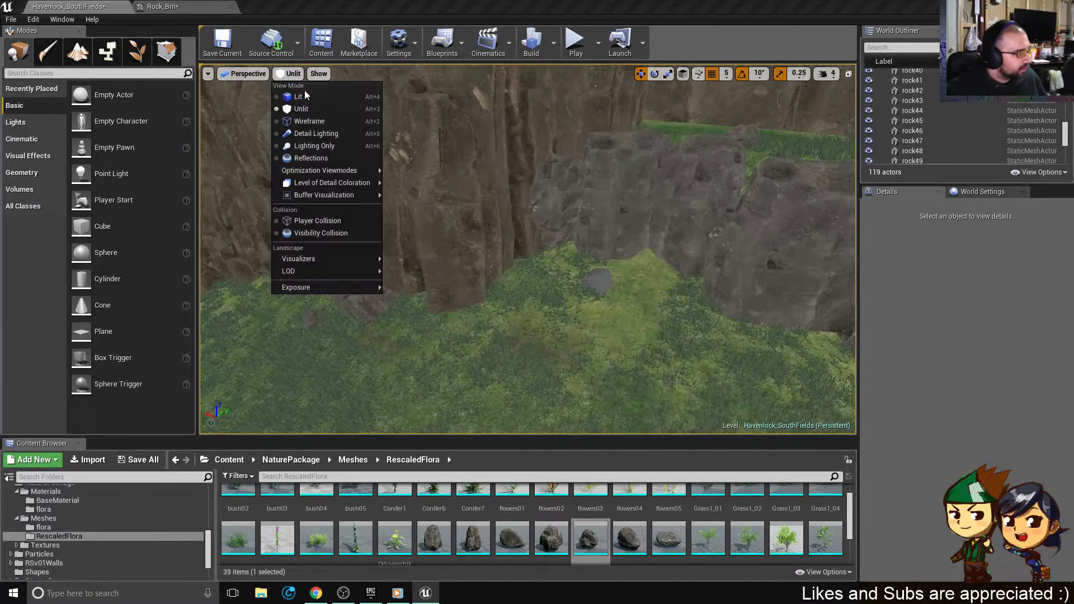
{"action": "left_click", "coordinate": [305, 96]}
- Select the seven boulders of the wall in front of the plateau and replace their Rock01 material with the brown rock material
{"action": "right_click_drag", "start_coordinate": [453, 235], "coordinate": [560, 207]}
{"action": "left_click", "coordinate": [453, 235]}
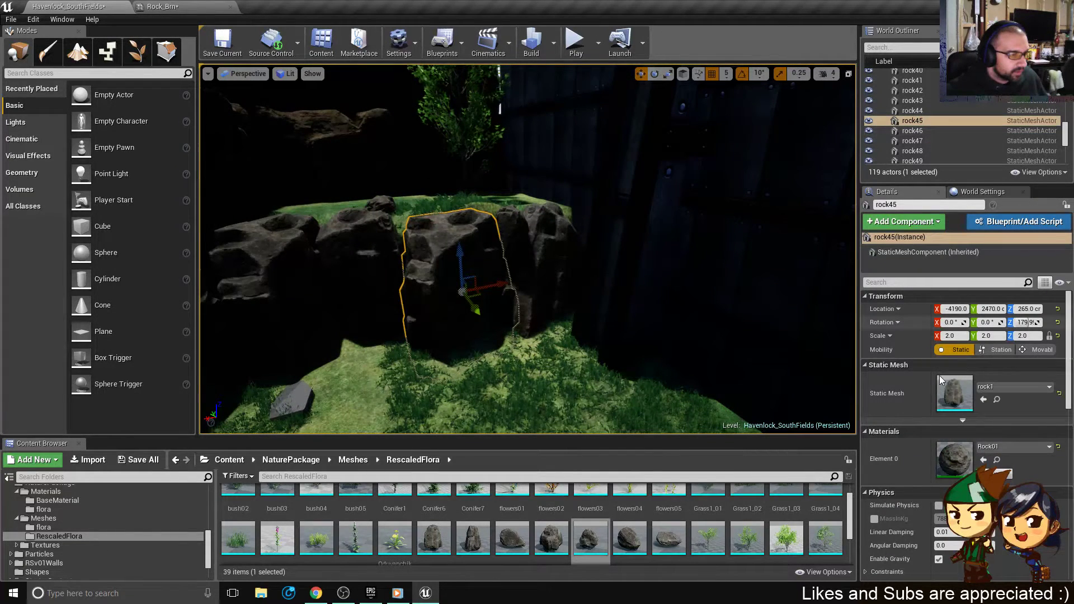
{"action": "right_click_drag", "start_coordinate": [643, 280], "coordinate": [532, 272]}
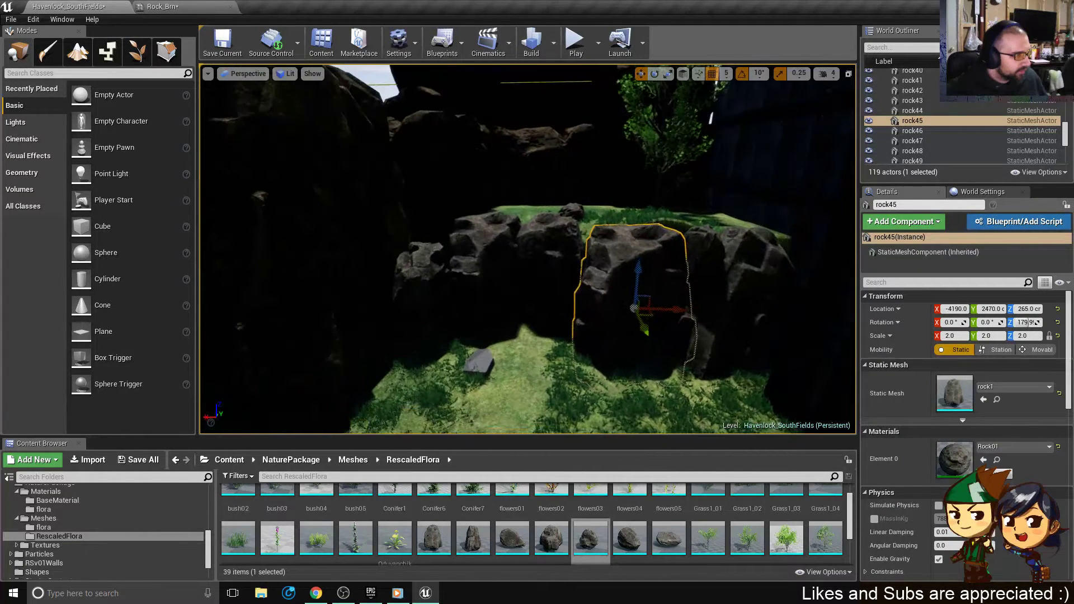
{"action": "left_click", "coordinate": [725, 275], "text": "ctrl"}
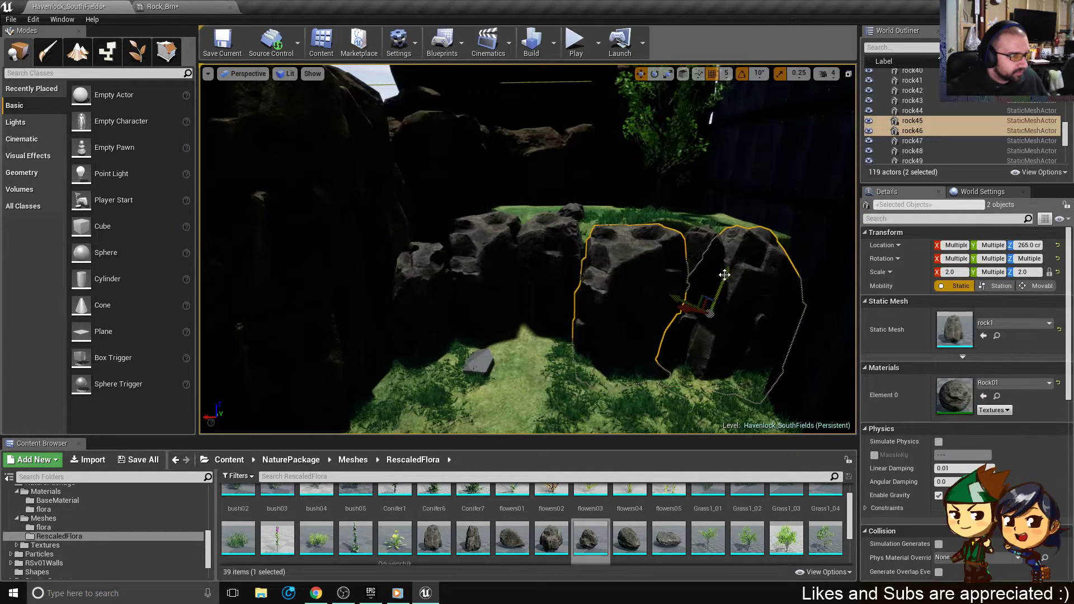
{"action": "left_click", "coordinate": [704, 263], "text": "ctrl"}
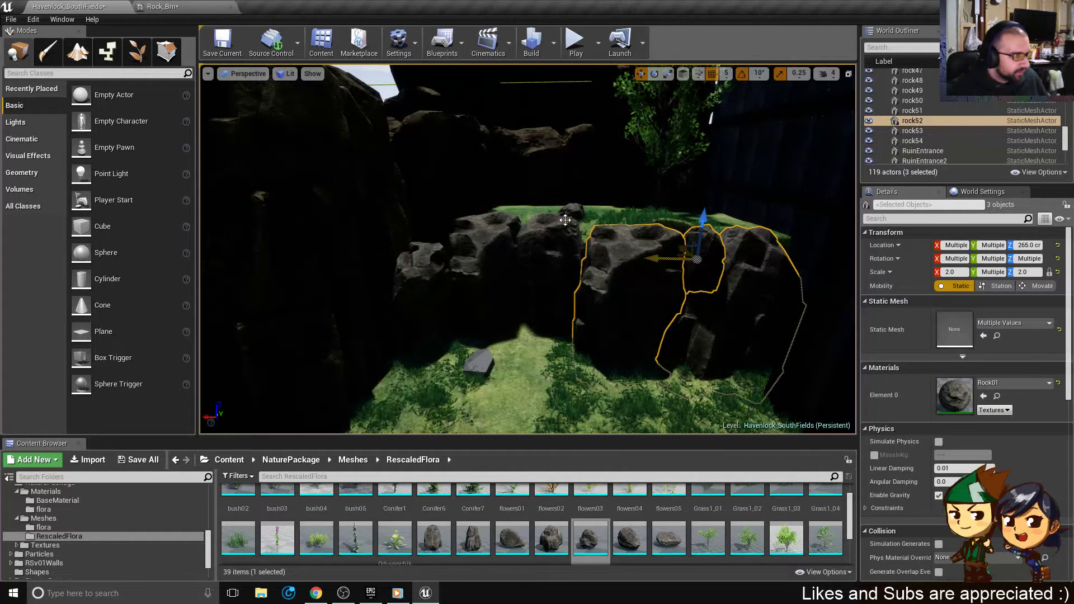
{"action": "left_click", "coordinate": [541, 241], "text": "ctrl"}
{"action": "left_click", "coordinate": [484, 258], "text": "ctrl"}
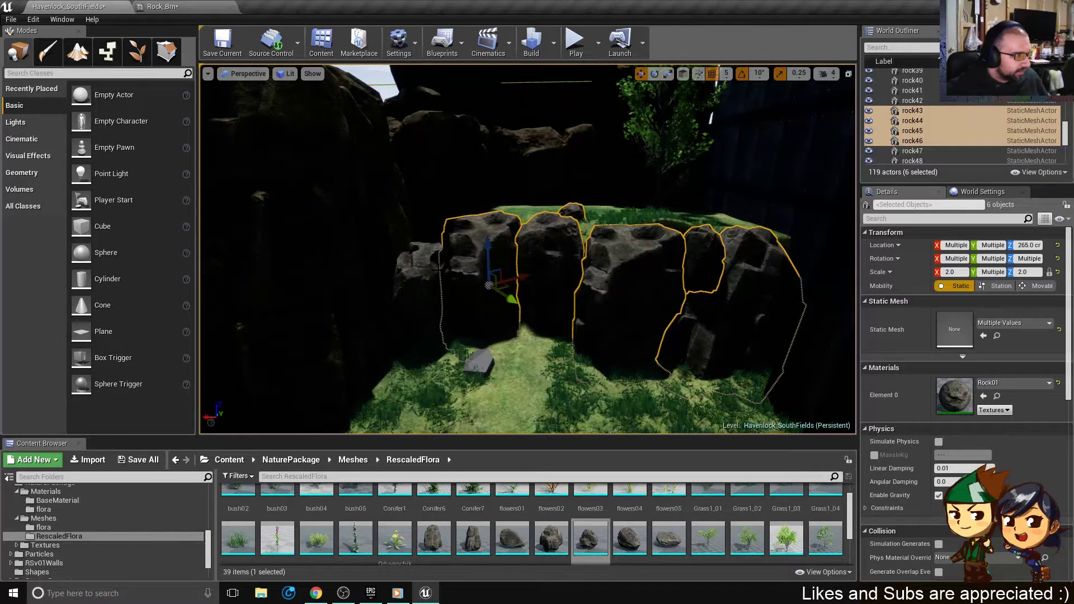
{"action": "left_click", "coordinate": [417, 271], "text": "ctrl"}
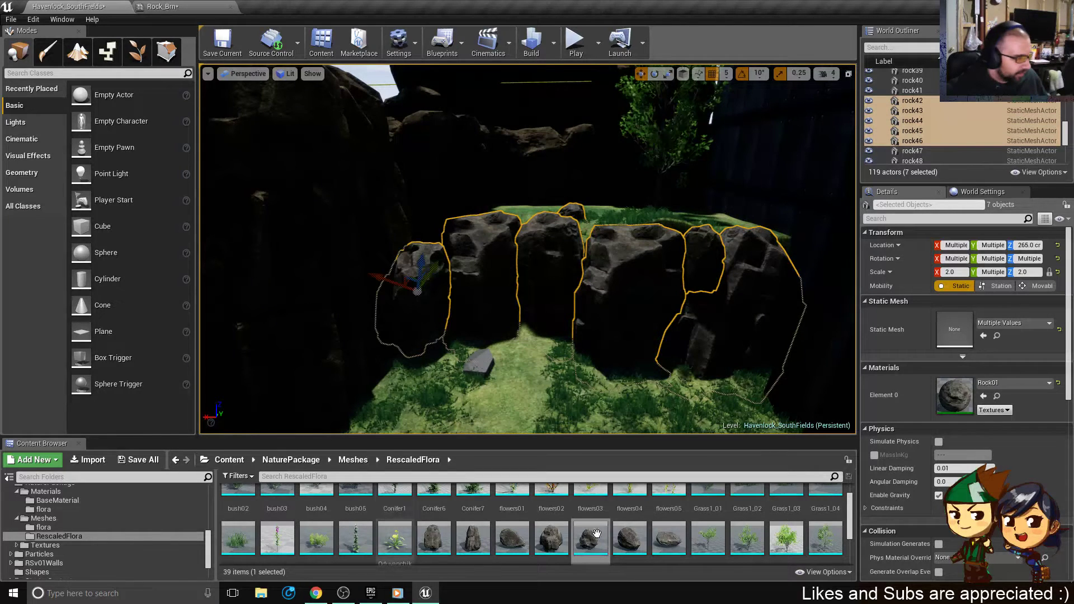
{"action": "left_click", "coordinate": [997, 397]}
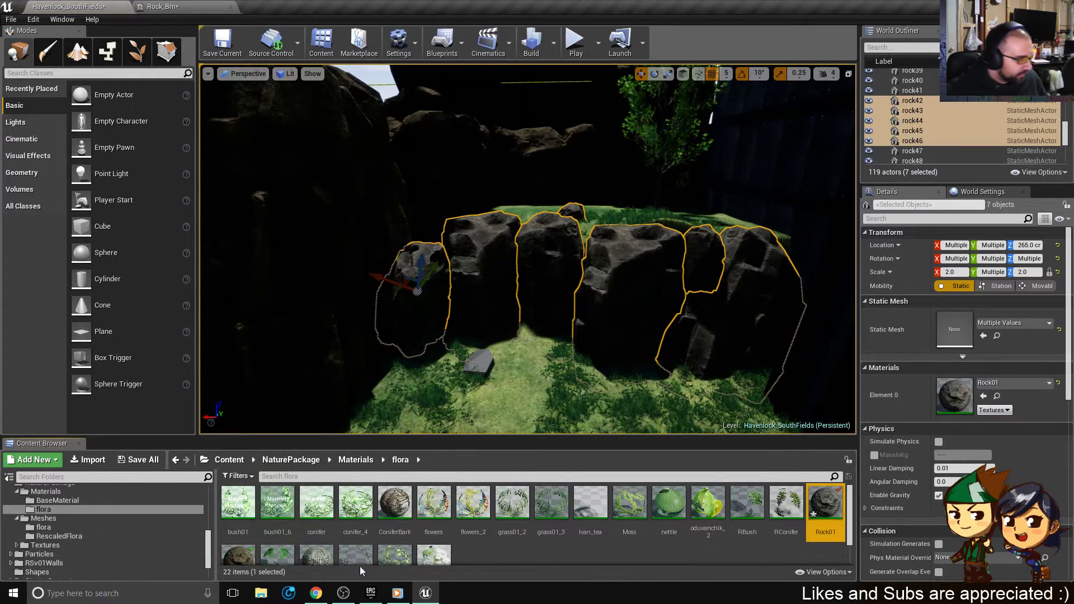
{"action": "left_click", "coordinate": [986, 398]}
- Delete the leftover cylinder brush lying in the grass in front of the boulder wall
{"action": "right_click_drag", "start_coordinate": [671, 314], "coordinate": [708, 375]}
{"action": "key", "text": "w"}
{"action": "mouse_move", "coordinate": [466, 310]}
{"action": "right_mouse_down"}
{"action": "mouse_move", "coordinate": [467, 276]}
{"action": "mouse_move", "coordinate": [431, 336]}
{"action": "right_mouse_up"}
{"action": "left_click", "coordinate": [462, 284]}
{"action": "key", "text": "w"}
{"action": "mouse_move", "coordinate": [462, 285]}
{"action": "left_mouse_down", "text": "alt"}
{"action": "mouse_move", "coordinate": [414, 341]}
{"action": "mouse_move", "coordinate": [386, 247]}
{"action": "mouse_move", "coordinate": [411, 279]}
{"action": "left_mouse_up", "text": "alt"}
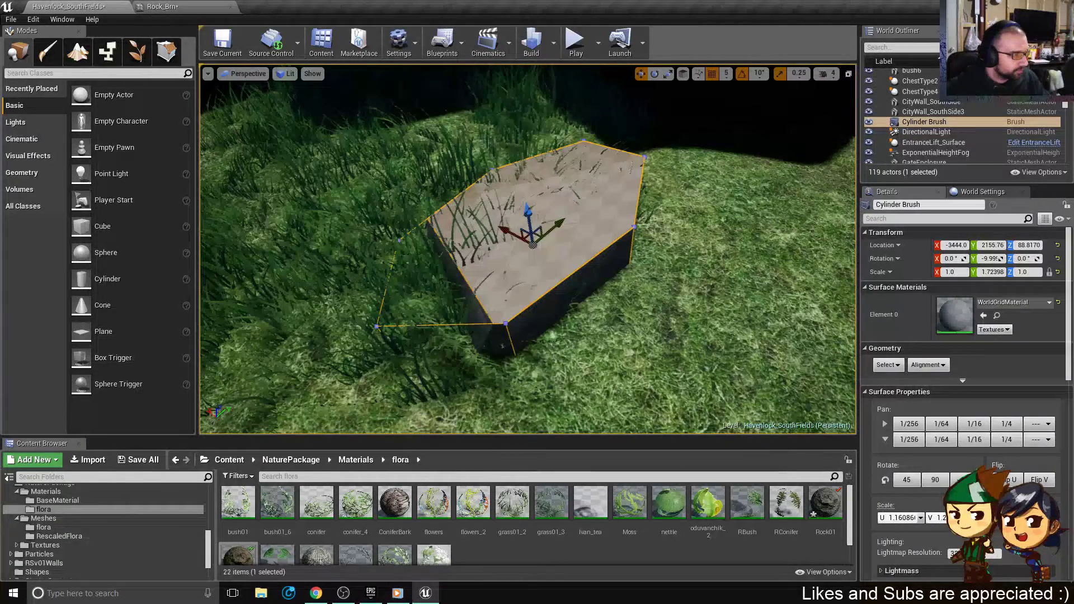
{"action": "key", "text": "Delete"}
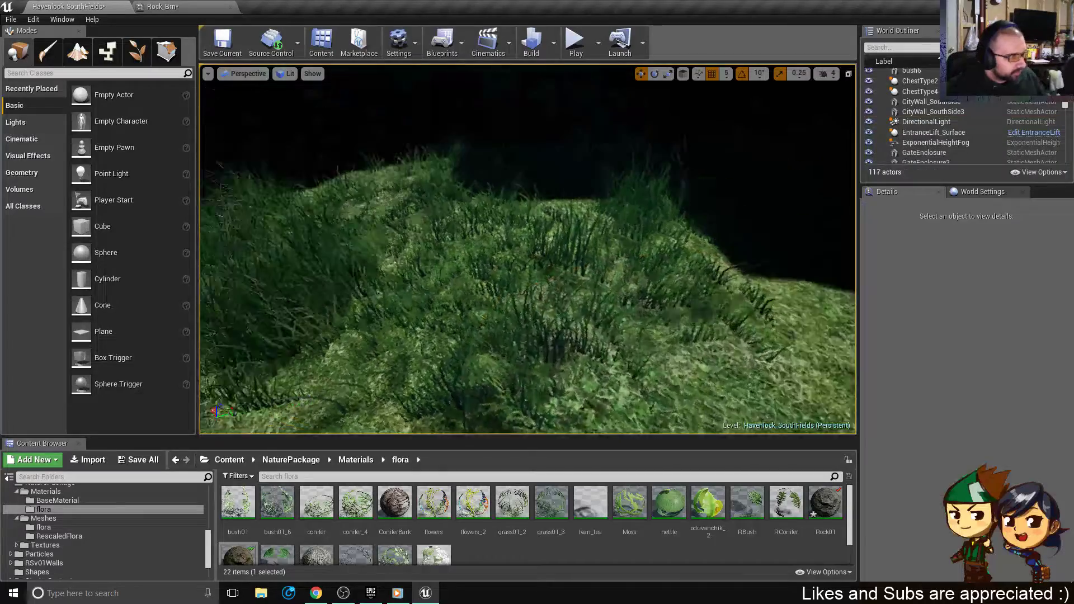
- Erase the EpicStone landscape layer from the rocky plateau beside the city wall, enlarging the paint brush to about 594
{"action": "mouse_move", "coordinate": [567, 269]}
{"action": "right_mouse_down"}
{"action": "mouse_move", "coordinate": [614, 257]}
{"action": "mouse_move", "coordinate": [604, 246]}
{"action": "mouse_move", "coordinate": [576, 265]}
{"action": "mouse_move", "coordinate": [643, 271]}
{"action": "mouse_move", "coordinate": [652, 291]}
{"action": "mouse_move", "coordinate": [599, 271]}
{"action": "right_mouse_up"}
{"action": "right_click_drag", "start_coordinate": [397, 408], "coordinate": [546, 326]}
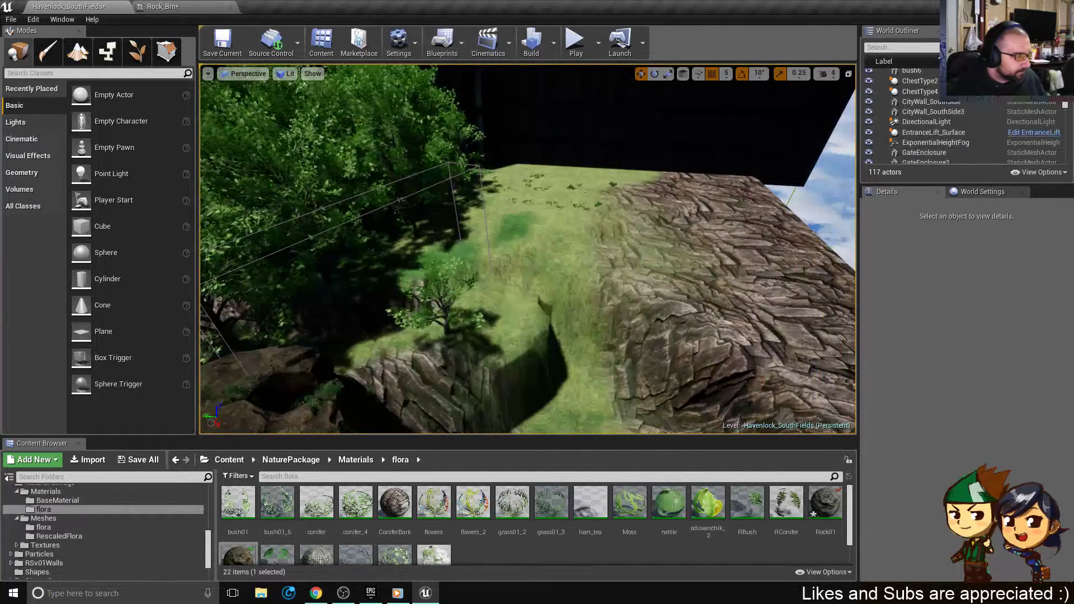
{"action": "right_click_drag", "start_coordinate": [528, 249], "coordinate": [699, 242]}
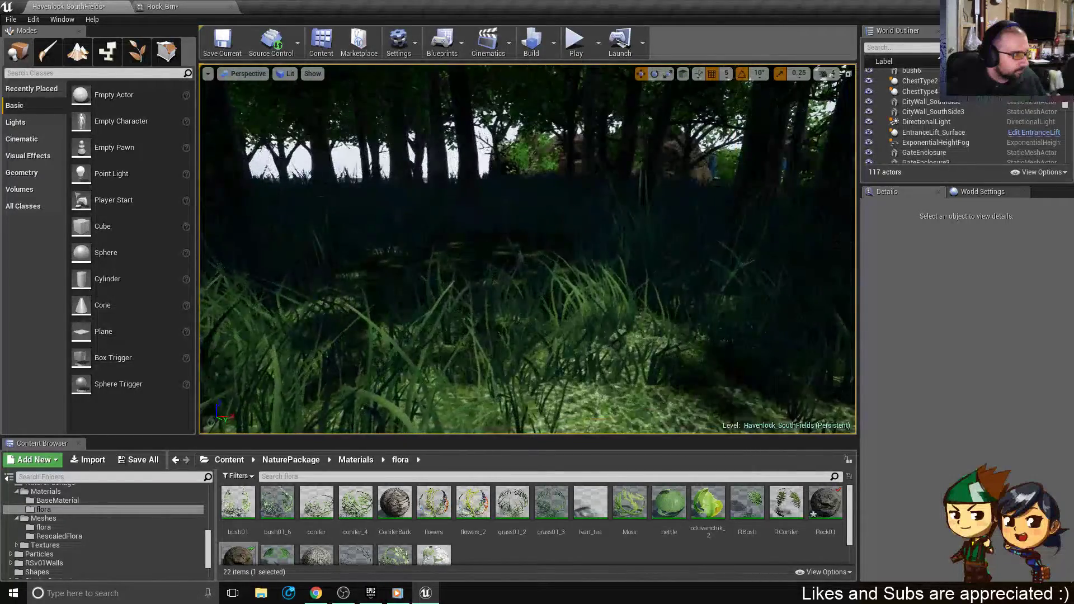
{"action": "mouse_move", "coordinate": [529, 249]}
{"action": "right_mouse_down"}
{"action": "mouse_move", "coordinate": [467, 252]}
{"action": "mouse_move", "coordinate": [521, 252]}
{"action": "right_mouse_up"}
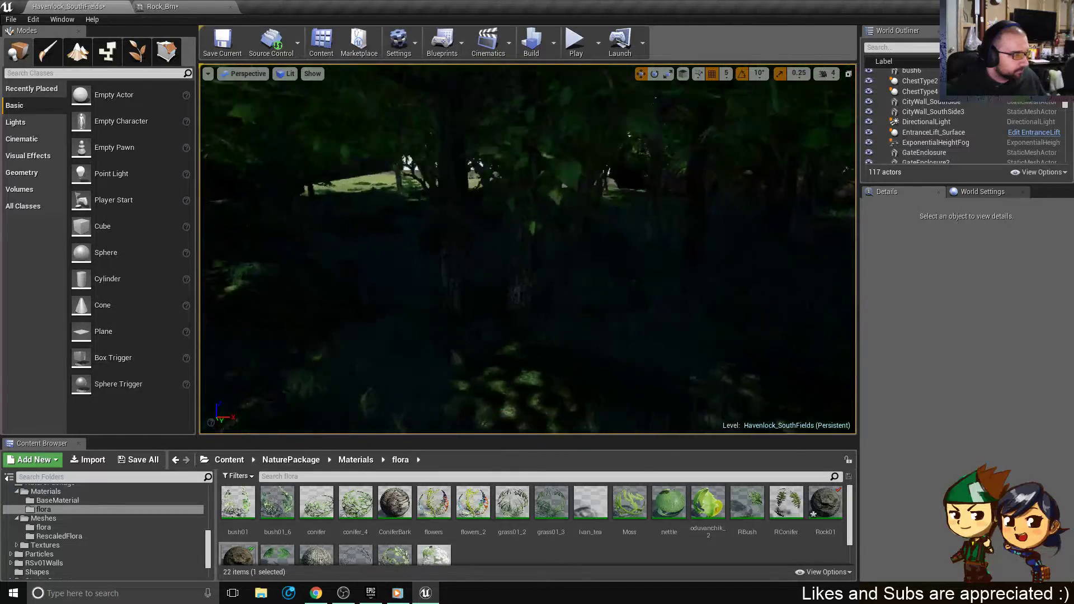
{"action": "right_click_drag", "start_coordinate": [512, 328], "coordinate": [568, 259]}
{"action": "right_click_drag", "start_coordinate": [474, 214], "coordinate": [547, 433]}
{"action": "left_click", "coordinate": [355, 260]}
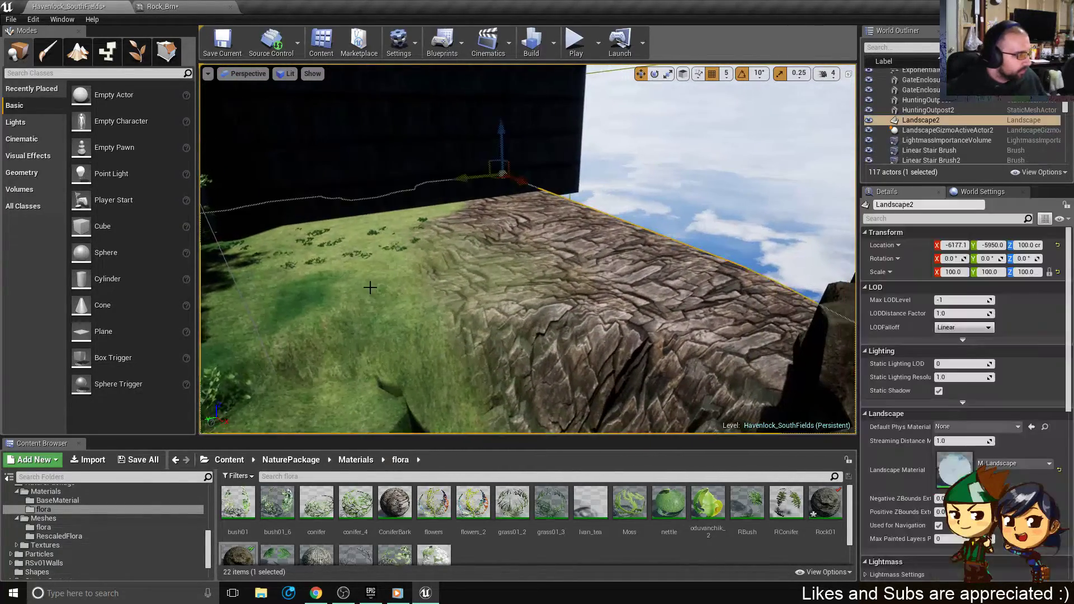
{"action": "left_click", "coordinate": [90, 53]}
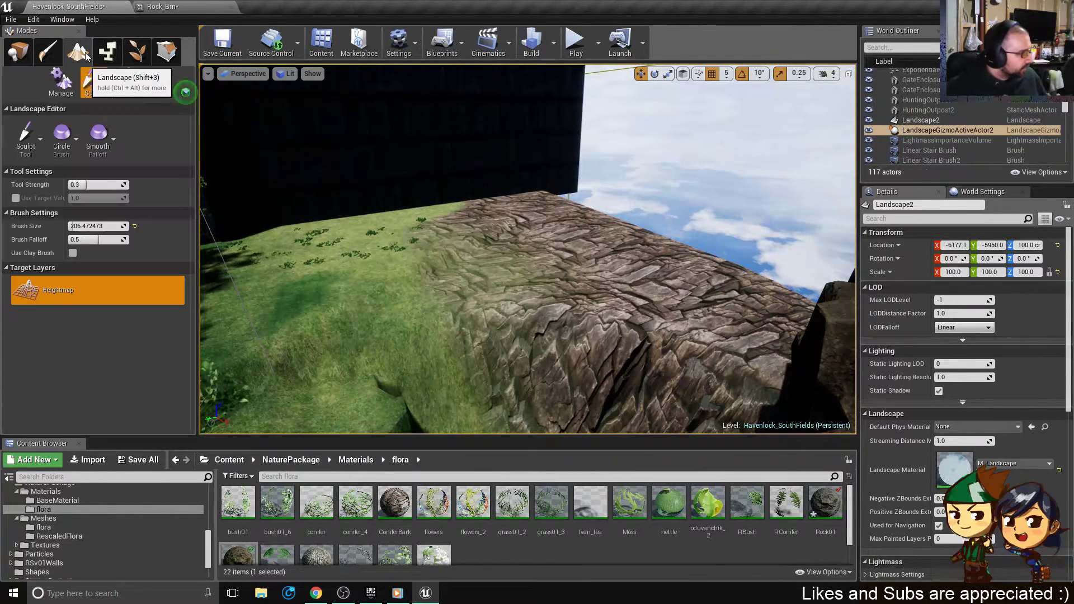
{"action": "left_click", "coordinate": [139, 84]}
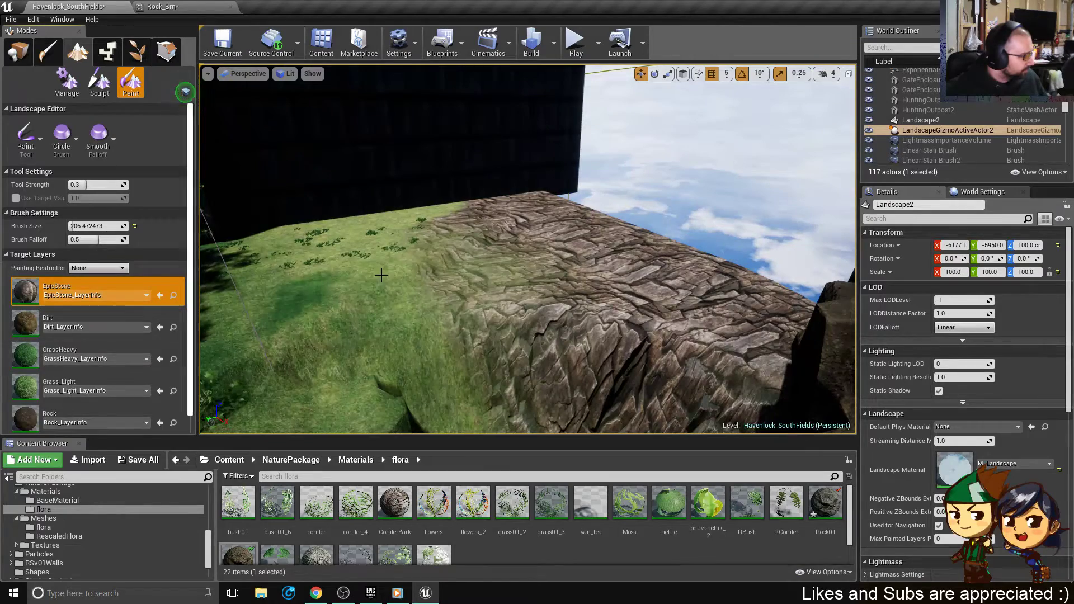
{"action": "right_click_drag", "start_coordinate": [525, 291], "coordinate": [538, 278]}
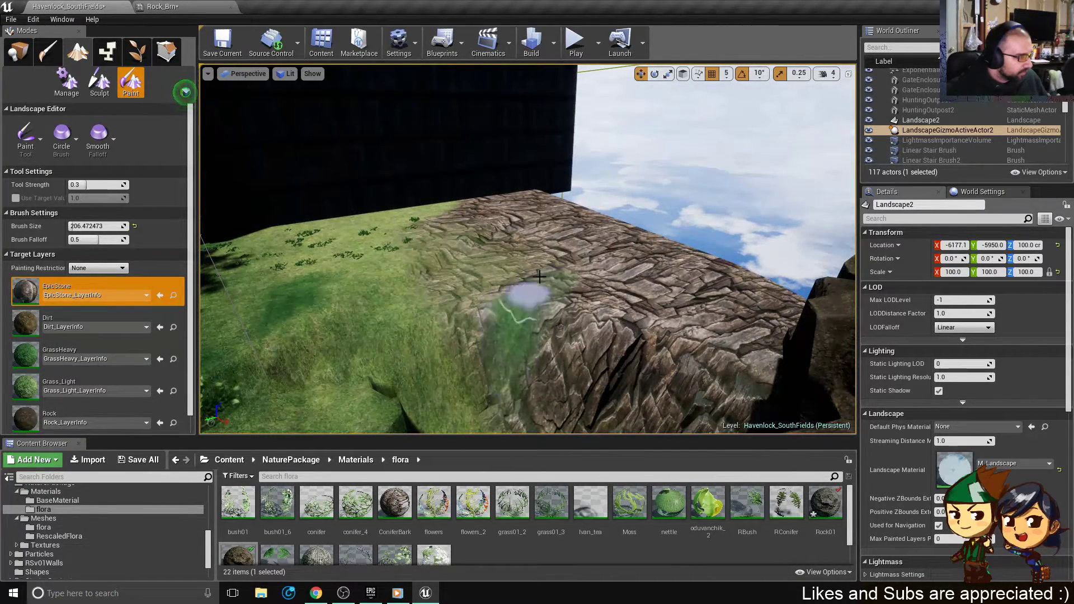
{"action": "left_click_drag", "start_coordinate": [539, 276], "coordinate": [546, 239]}
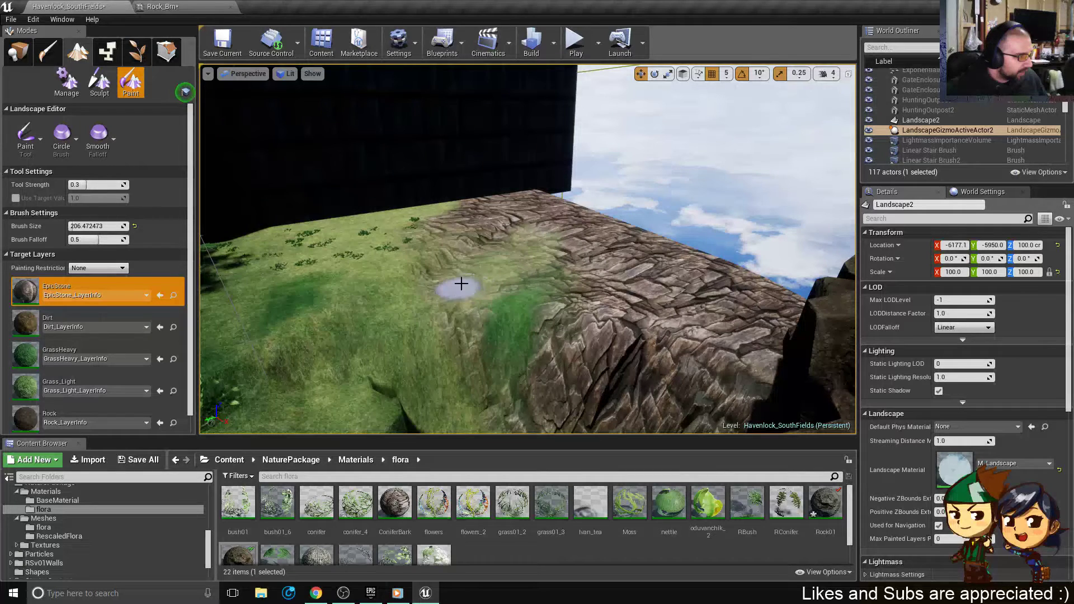
{"action": "key", "text": "]"}
{"action": "mouse_move", "coordinate": [460, 260]}
{"action": "left_mouse_down", "text": "shift"}
{"action": "mouse_move", "coordinate": [573, 244]}
{"action": "mouse_move", "coordinate": [505, 261]}
{"action": "mouse_move", "coordinate": [492, 221]}
{"action": "mouse_move", "coordinate": [575, 244]}
{"action": "mouse_move", "coordinate": [627, 274]}
{"action": "mouse_move", "coordinate": [569, 276]}
{"action": "mouse_move", "coordinate": [645, 266]}
{"action": "mouse_move", "coordinate": [653, 231]}
{"action": "mouse_move", "coordinate": [643, 307]}
{"action": "mouse_move", "coordinate": [607, 223]}
{"action": "mouse_move", "coordinate": [530, 190]}
{"action": "left_mouse_up", "text": "shift"}
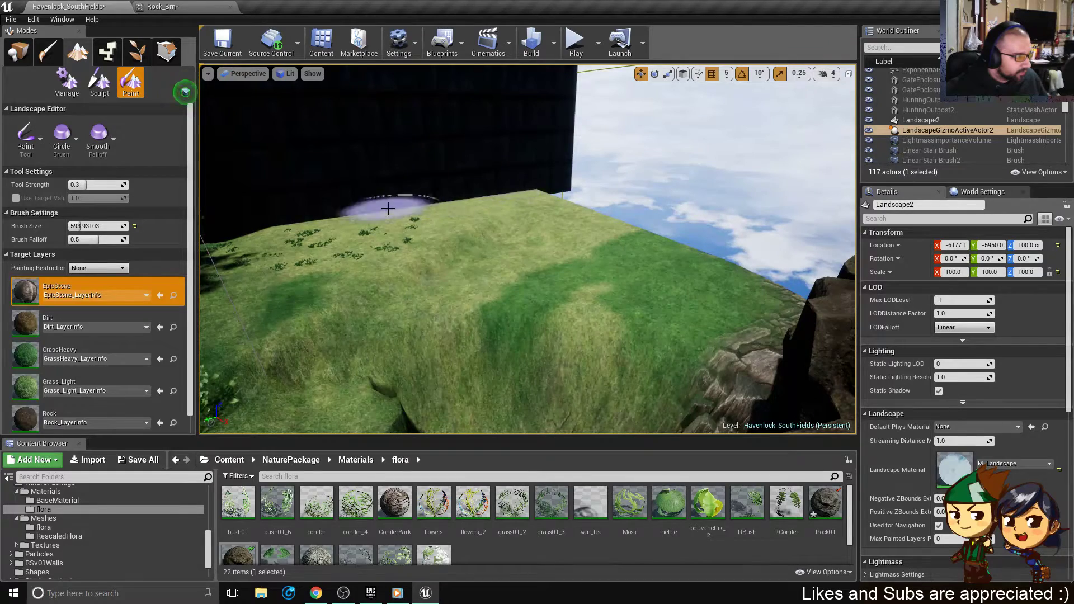
- Flatten the landscape height across the hollow between the boulder wall and the grassy plateau with the Flatten sculpt tool
{"action": "right_click_drag", "start_coordinate": [482, 244], "coordinate": [504, 260]}
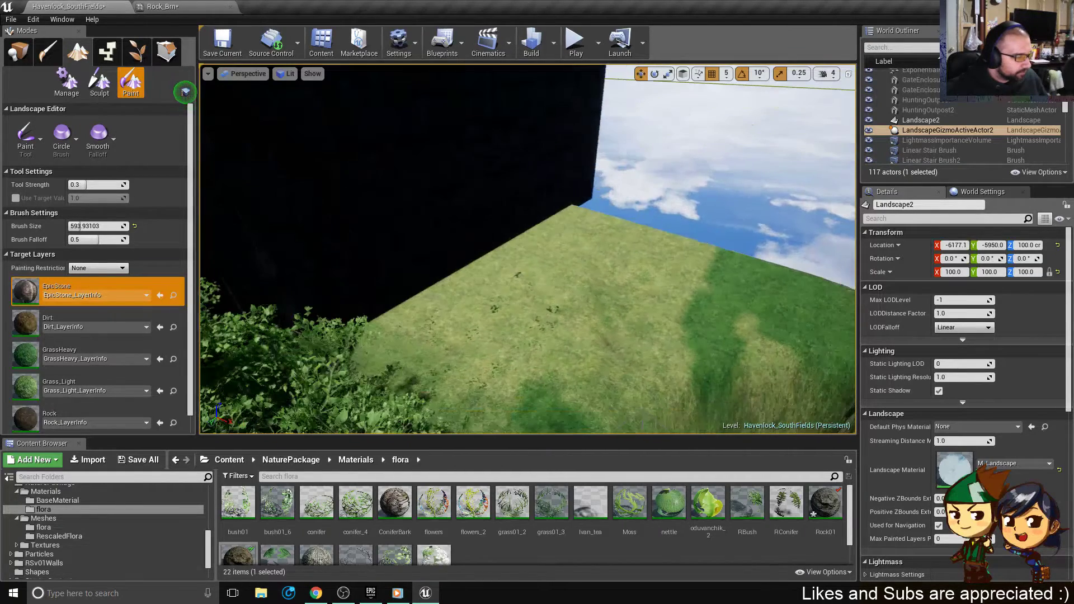
{"action": "right_click_drag", "start_coordinate": [425, 185], "coordinate": [492, 174]}
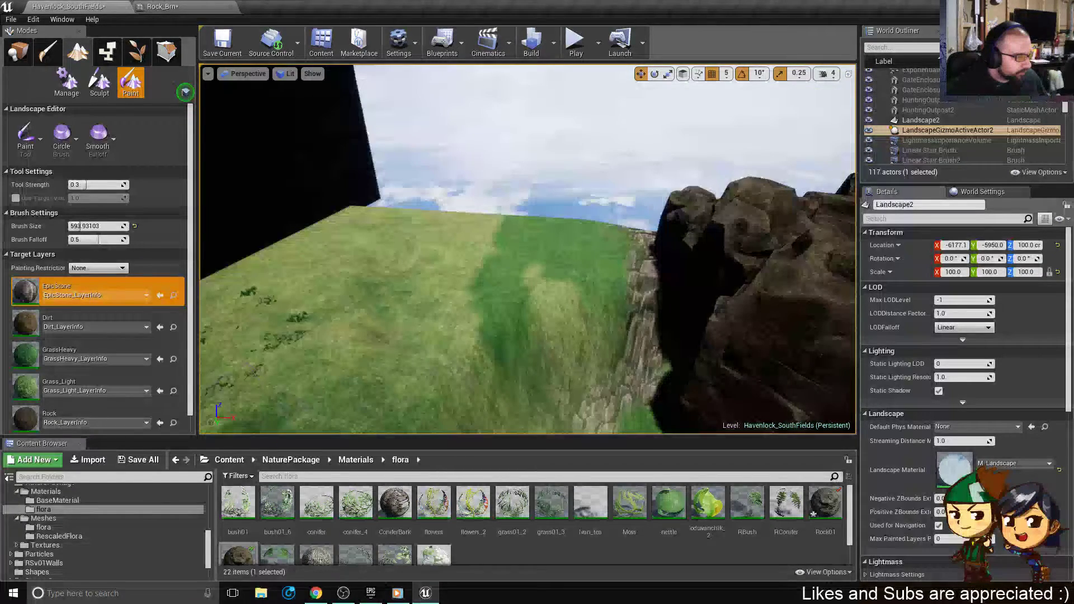
{"action": "right_click_drag", "start_coordinate": [492, 223], "coordinate": [750, 291]}
{"action": "mouse_move", "coordinate": [479, 257]}
{"action": "right_mouse_down"}
{"action": "mouse_move", "coordinate": [380, 229]}
{"action": "mouse_move", "coordinate": [374, 263]}
{"action": "mouse_move", "coordinate": [468, 207]}
{"action": "mouse_move", "coordinate": [504, 241]}
{"action": "mouse_move", "coordinate": [448, 252]}
{"action": "mouse_move", "coordinate": [504, 291]}
{"action": "mouse_move", "coordinate": [470, 314]}
{"action": "mouse_move", "coordinate": [453, 302]}
{"action": "right_mouse_up"}
{"action": "right_click_drag", "start_coordinate": [492, 235], "coordinate": [503, 240]}
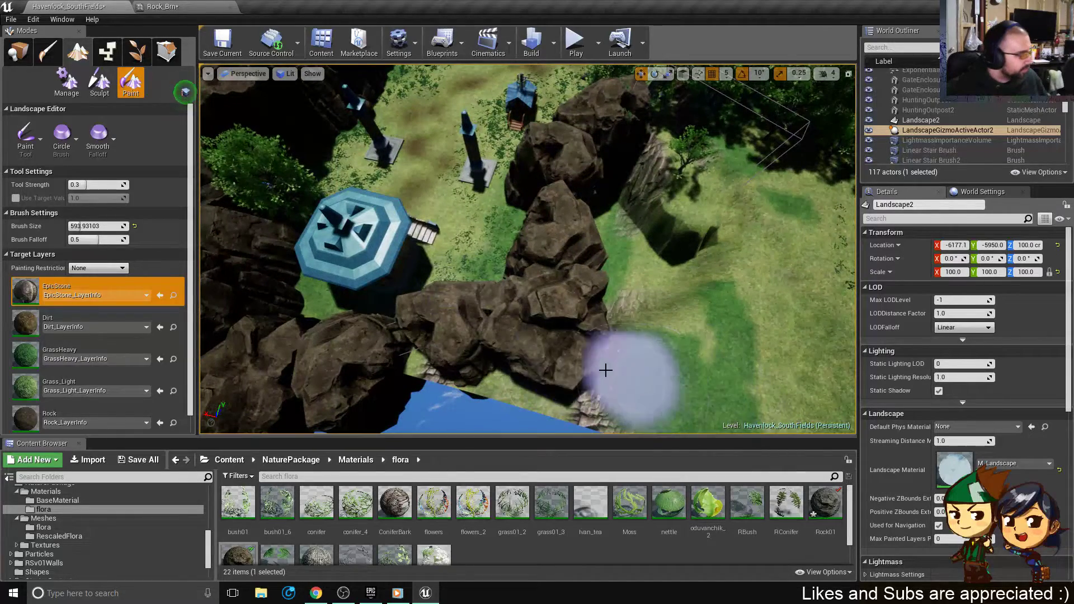
{"action": "left_click", "coordinate": [99, 84]}
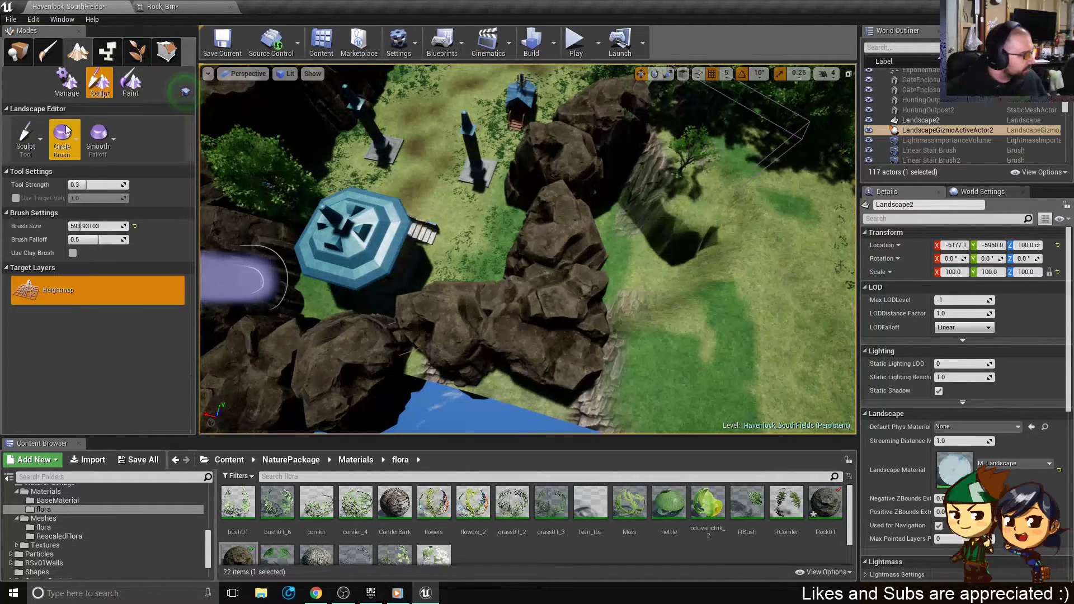
{"action": "left_click", "coordinate": [26, 139]}
{"action": "left_click", "coordinate": [68, 229]}
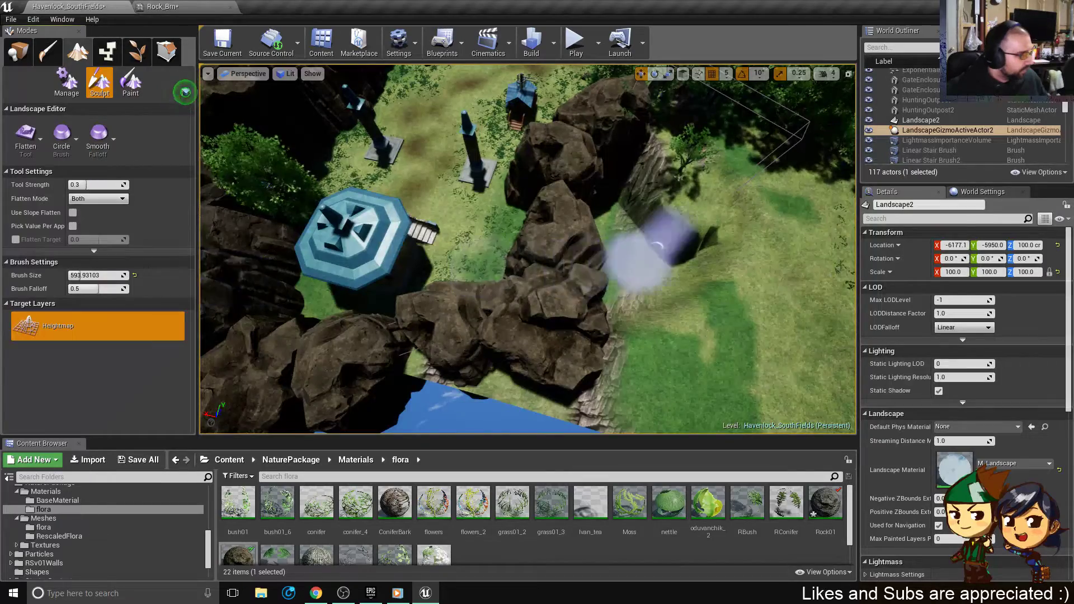
{"action": "right_click_drag", "start_coordinate": [659, 247], "coordinate": [699, 207]}
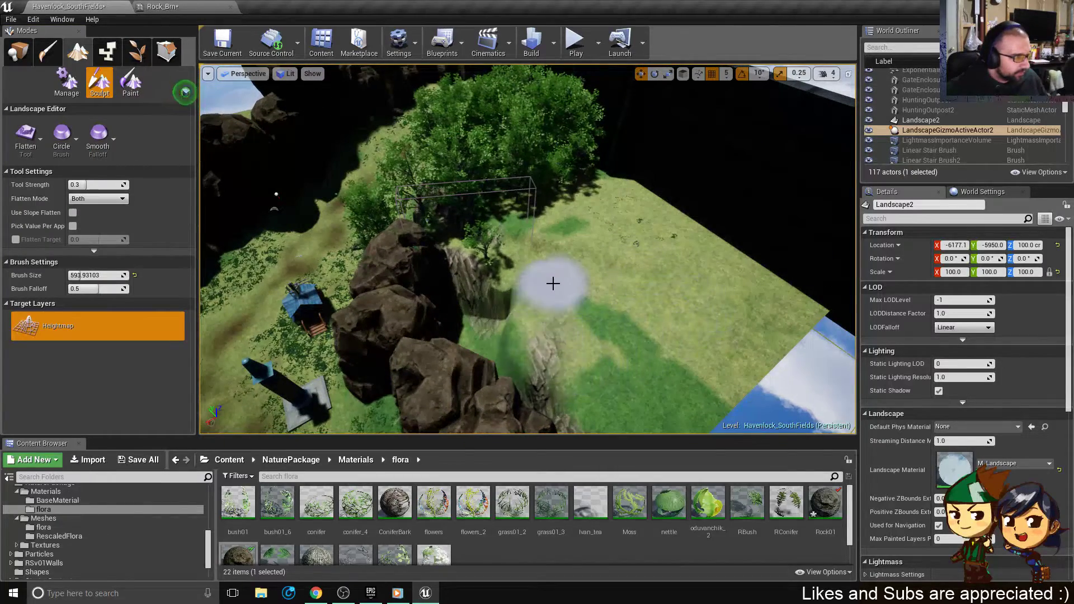
{"action": "mouse_move", "coordinate": [553, 284]}
{"action": "left_mouse_down"}
{"action": "mouse_move", "coordinate": [489, 280]}
{"action": "mouse_move", "coordinate": [448, 307]}
{"action": "mouse_move", "coordinate": [459, 260]}
{"action": "mouse_move", "coordinate": [439, 306]}
{"action": "mouse_move", "coordinate": [487, 337]}
{"action": "left_mouse_up"}
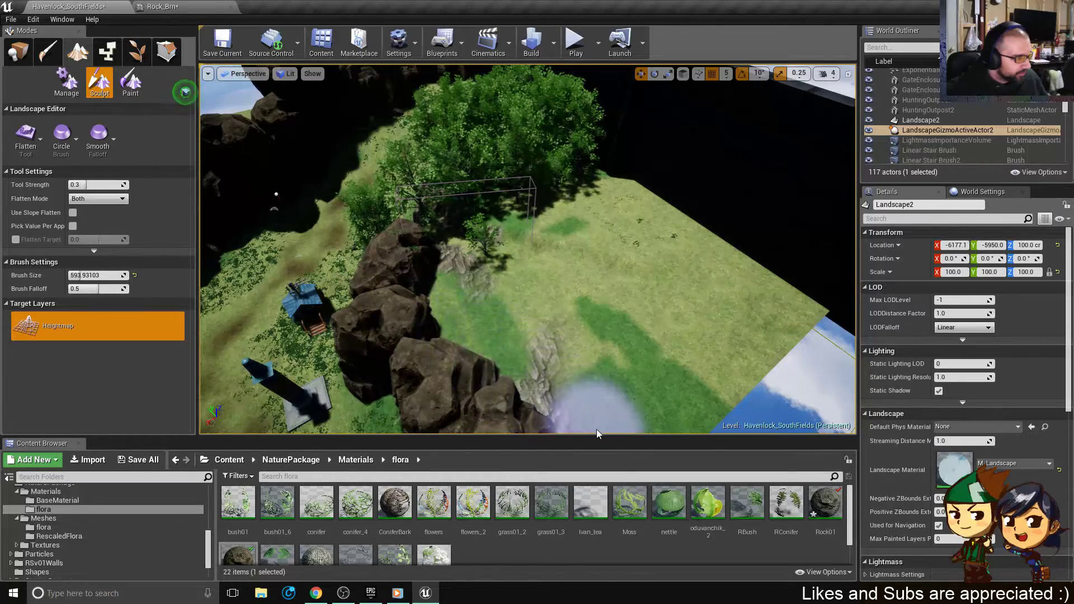
{"action": "right_click_drag", "start_coordinate": [604, 421], "coordinate": [629, 481]}
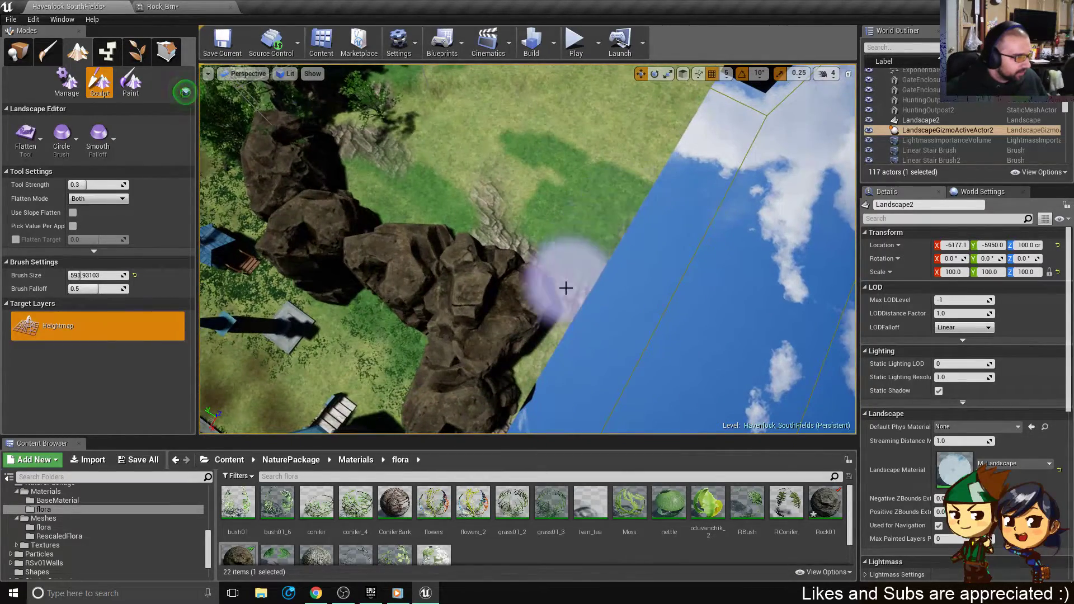
{"action": "key", "text": "a"}
{"action": "mouse_move", "coordinate": [631, 209]}
{"action": "right_mouse_down"}
{"action": "mouse_move", "coordinate": [744, 201]}
{"action": "mouse_move", "coordinate": [640, 196]}
{"action": "mouse_move", "coordinate": [593, 179]}
{"action": "right_mouse_up"}
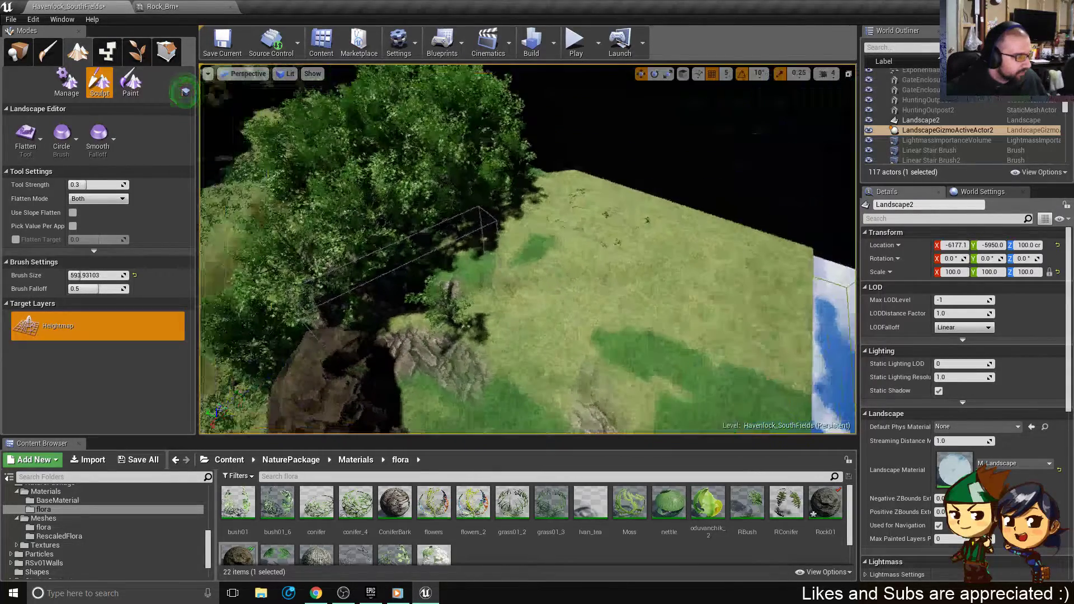
{"action": "right_click_drag", "start_coordinate": [616, 240], "coordinate": [604, 247]}
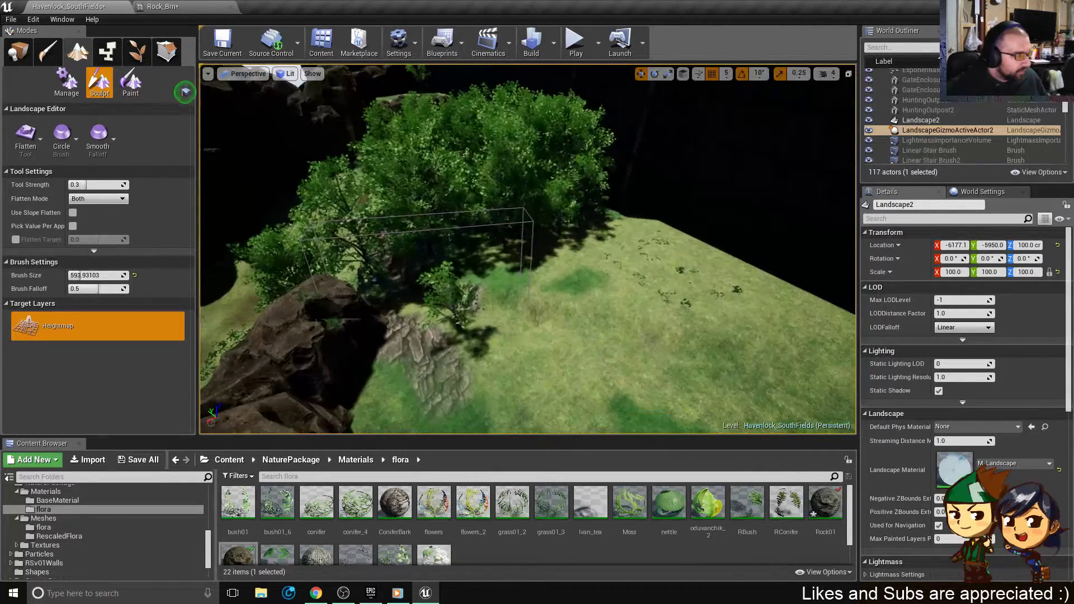
- Start a play test of the level and run past the wooden hunting outpost to examine the boulder walls around the field
{"action": "left_click", "coordinate": [576, 47]}
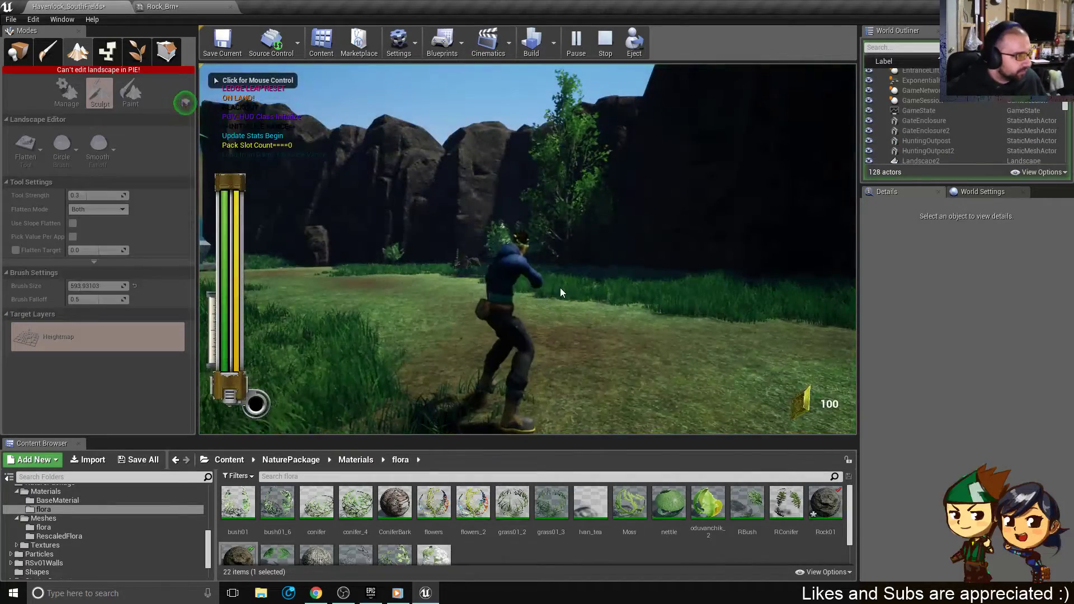
{"action": "key", "text": "w"}
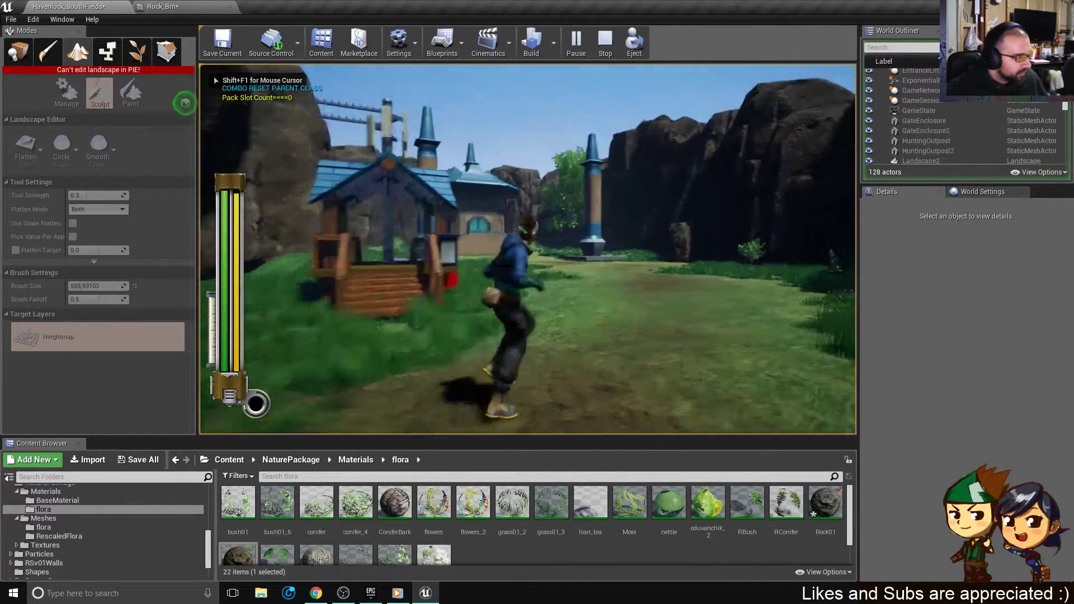
{"action": "key", "text": "s"}
{"action": "key", "text": "a"}
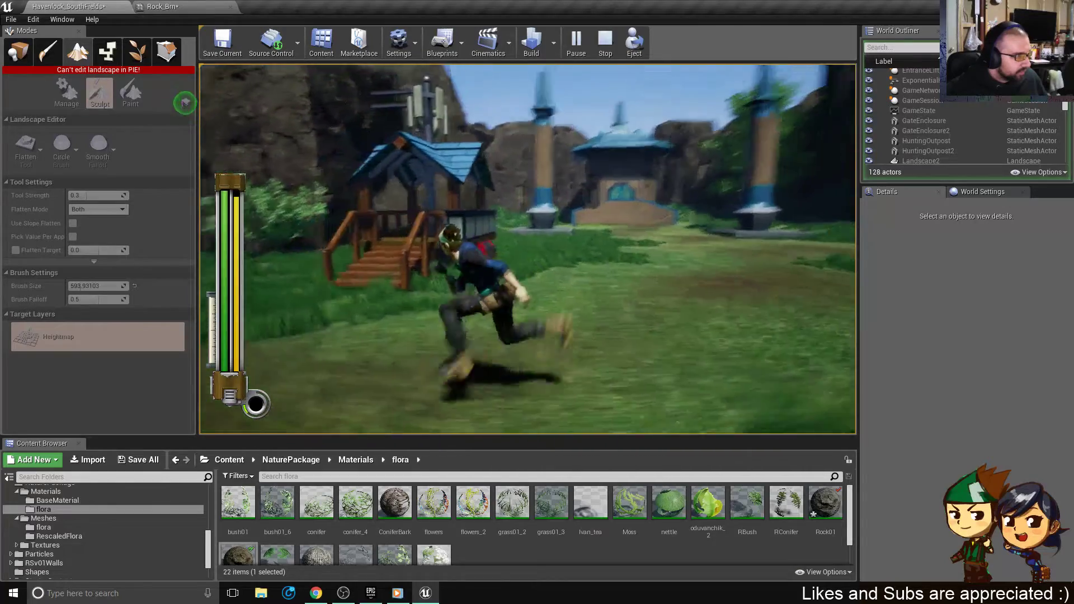
{"action": "key", "text": "w"}
{"action": "key", "text": "s"}
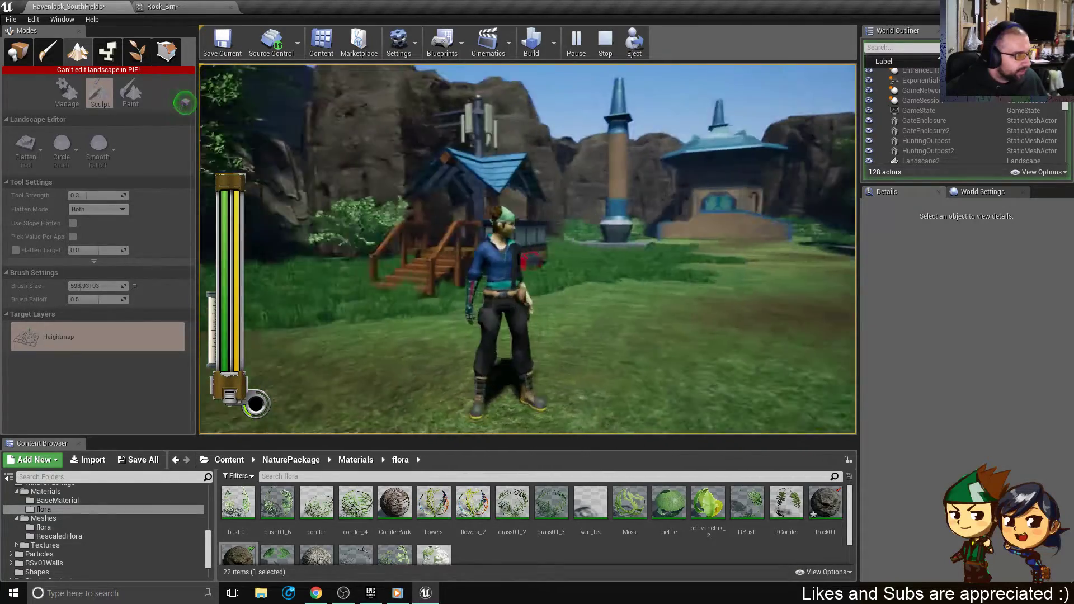
{"action": "key", "text": "w"}
{"action": "key", "text": "w"}
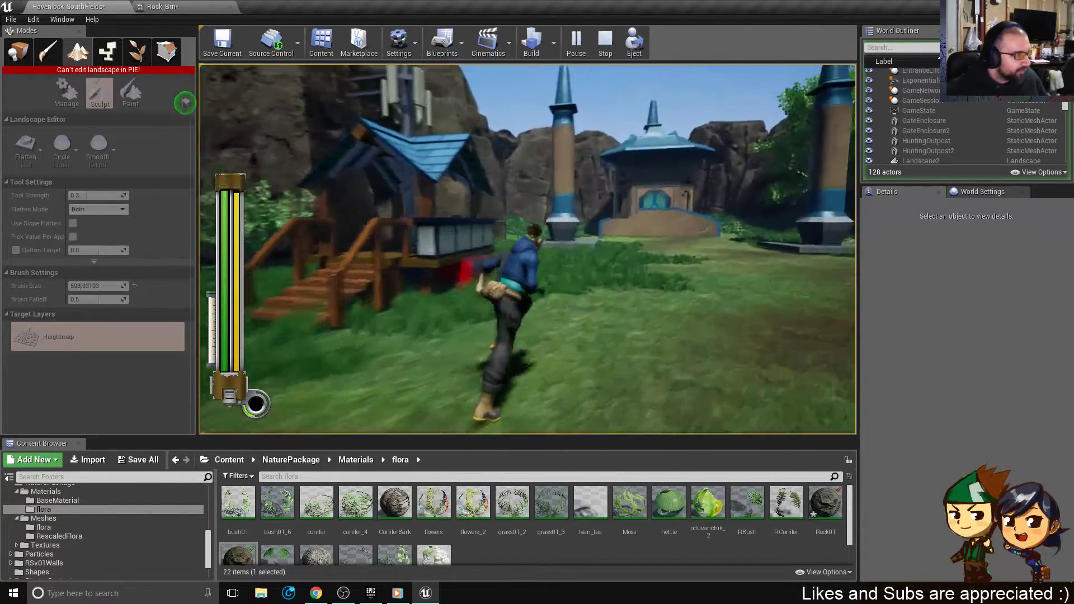
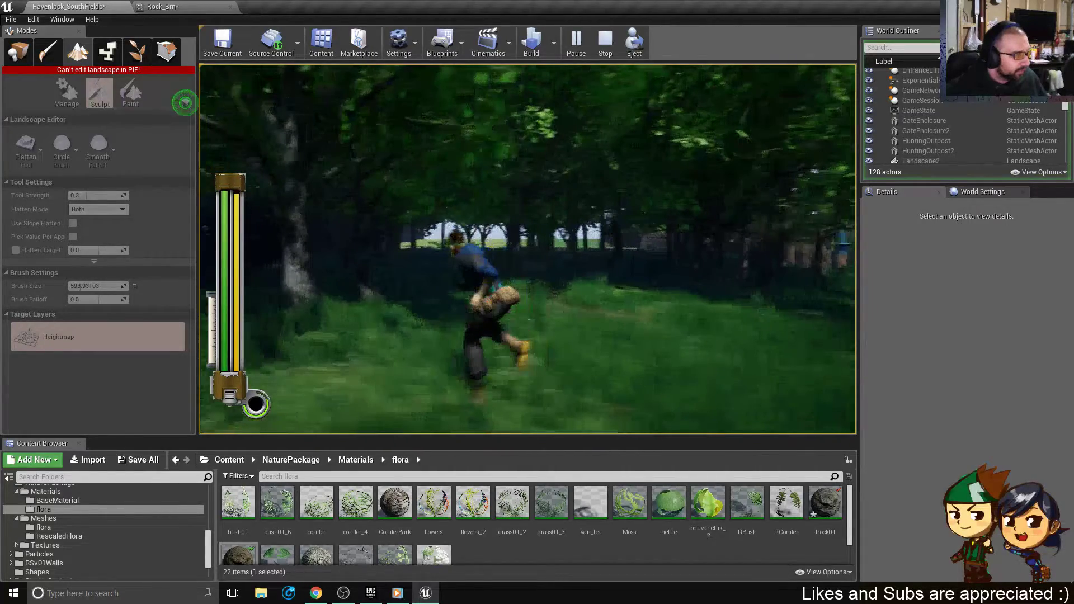
- Run through the forest to its open edge and back to examine the tree cover and the view beyond, and end the play test
{"action": "key", "text": "d"}
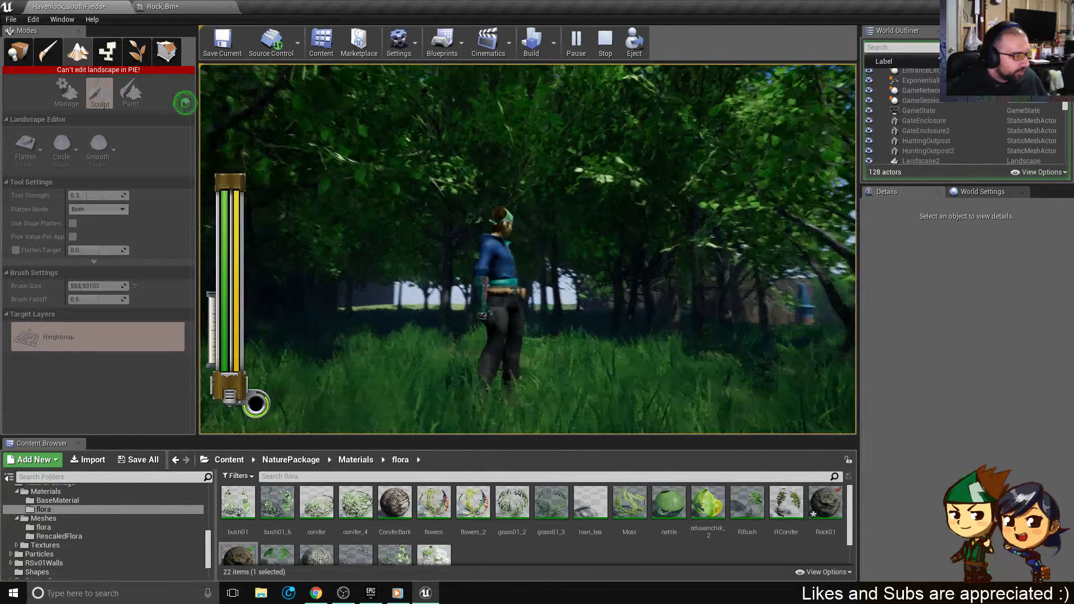
{"action": "key", "text": "w"}
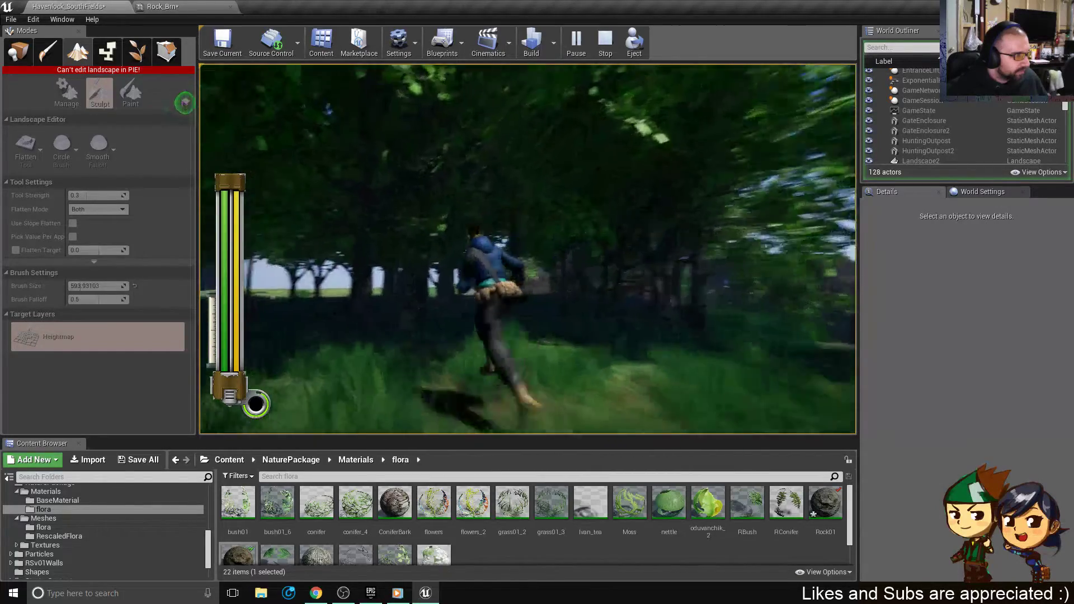
{"action": "left_click", "coordinate": [185, 103]}
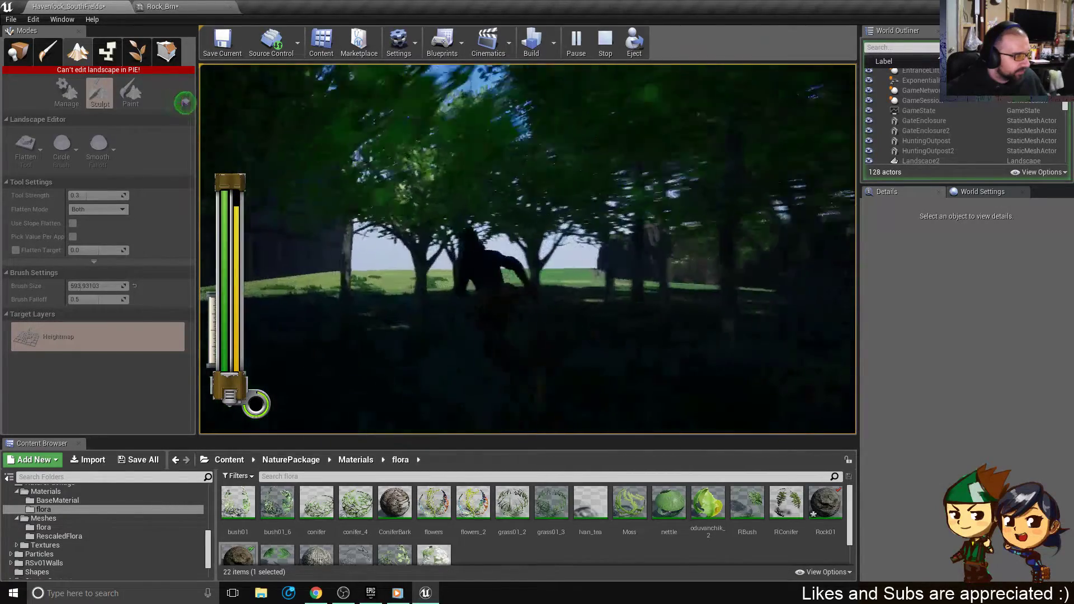
{"action": "key", "text": "w"}
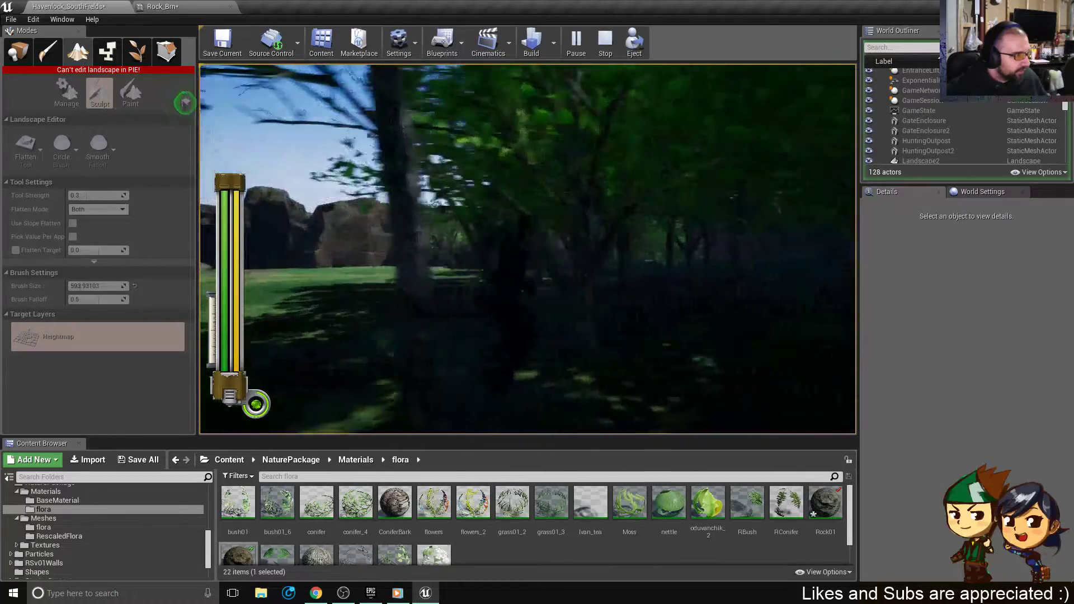
{"action": "key", "text": "w"}
{"action": "key", "text": "w"}
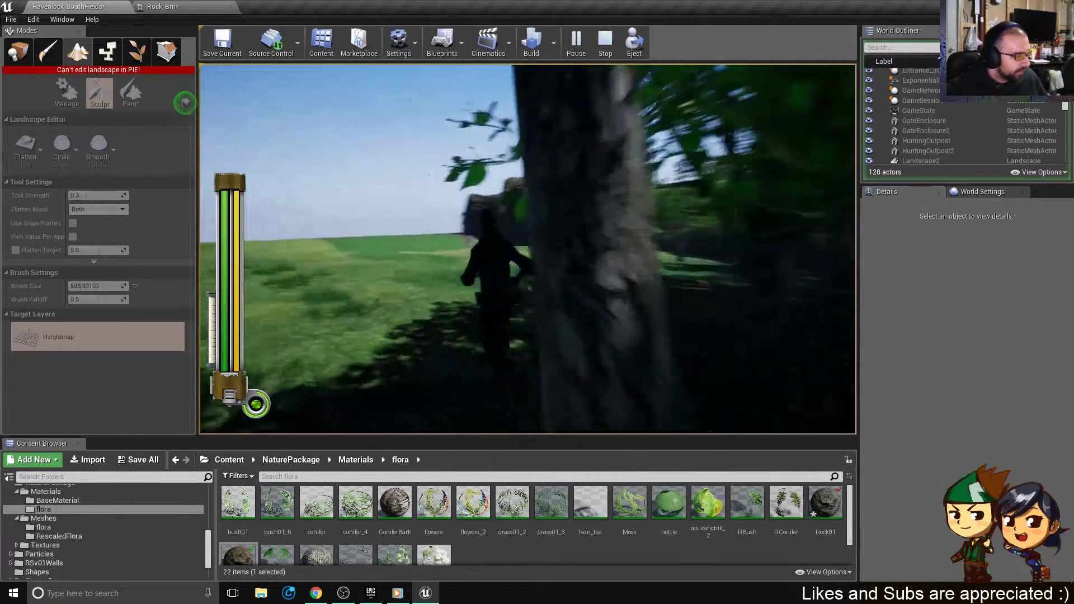
{"action": "key", "text": "w"}
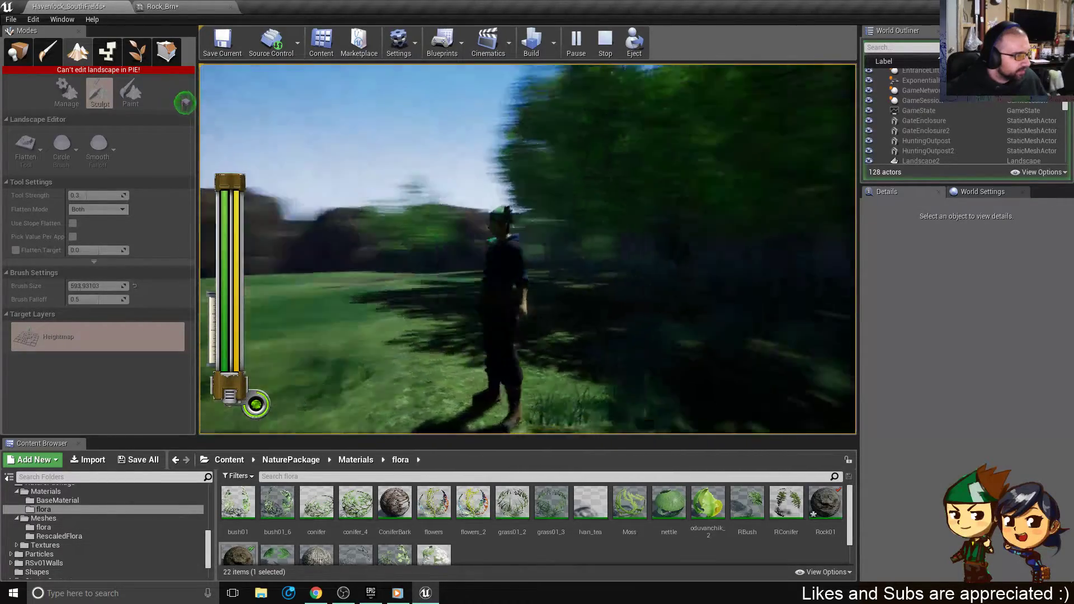
{"action": "key", "text": "w"}
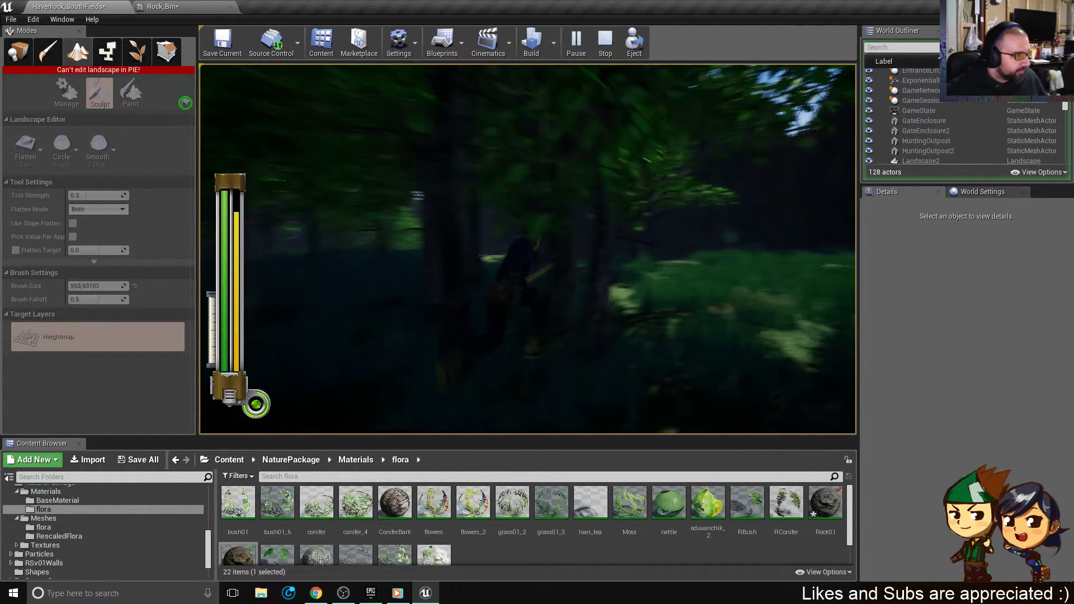
{"action": "key", "text": "w"}
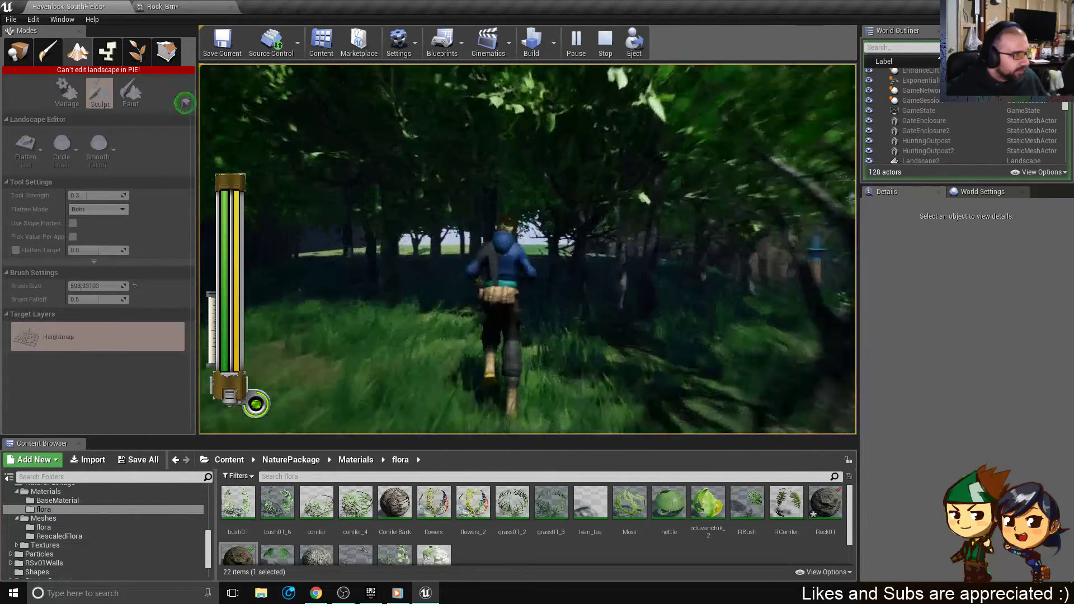
{"action": "key", "text": "s"}
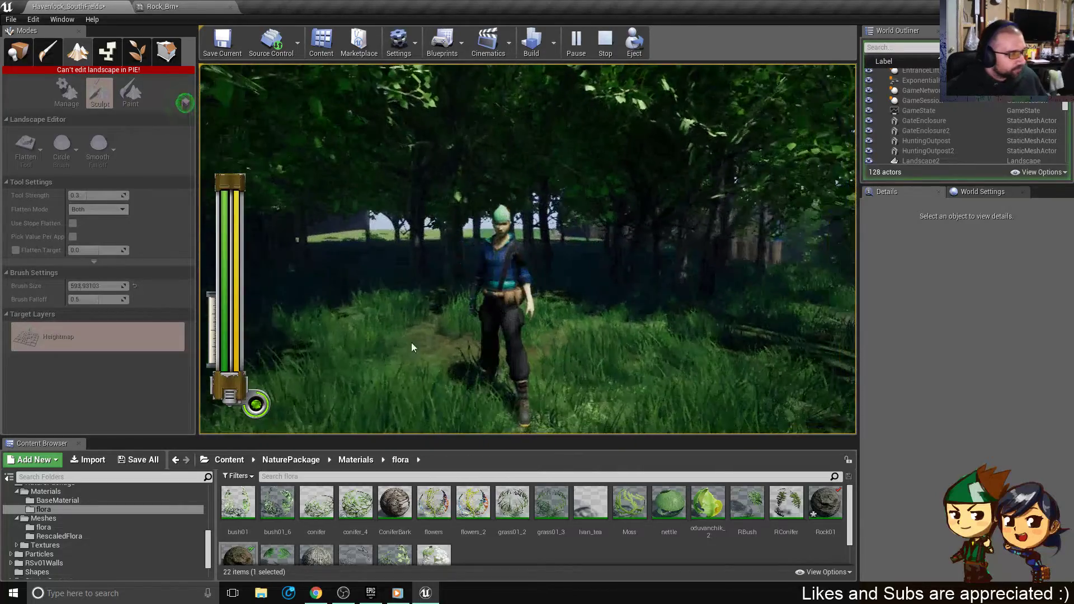
{"action": "key", "text": "Escape"}
{"action": "mouse_move", "coordinate": [400, 310]}
{"action": "right_mouse_down"}
{"action": "mouse_move", "coordinate": [627, 305]}
{"action": "mouse_move", "coordinate": [585, 311]}
{"action": "mouse_move", "coordinate": [582, 414]}
{"action": "right_mouse_up"}
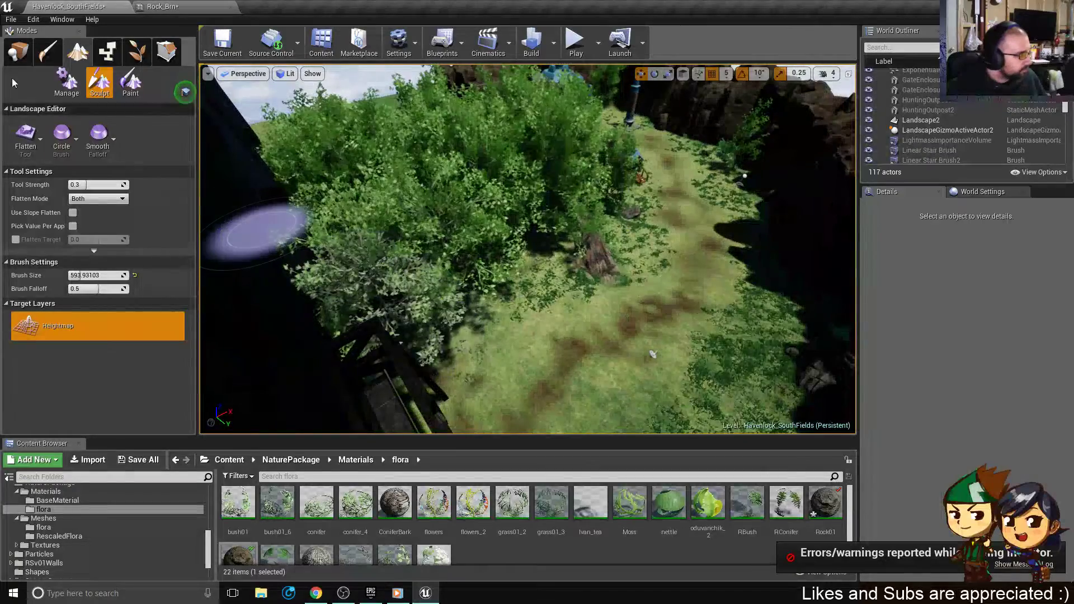
- Switch from landscape sculpting to object placement and duplicate the four selected cliff rocks, moving the copies along the open grass strip behind the trees
{"action": "left_click", "coordinate": [21, 53]}
{"action": "left_click", "coordinate": [428, 246]}
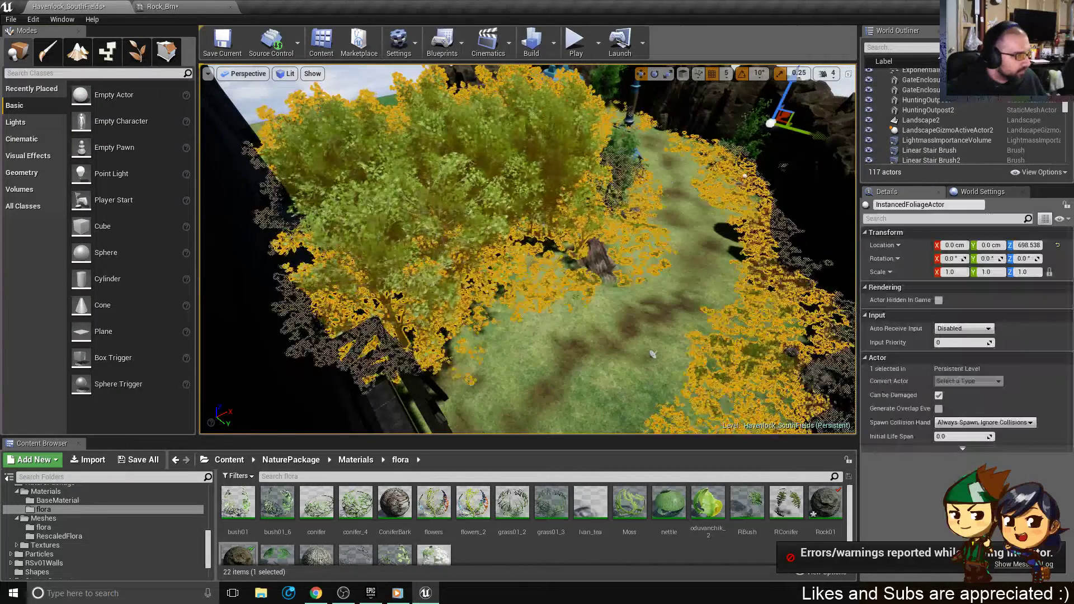
{"action": "right_click_drag", "start_coordinate": [428, 246], "coordinate": [434, 224]}
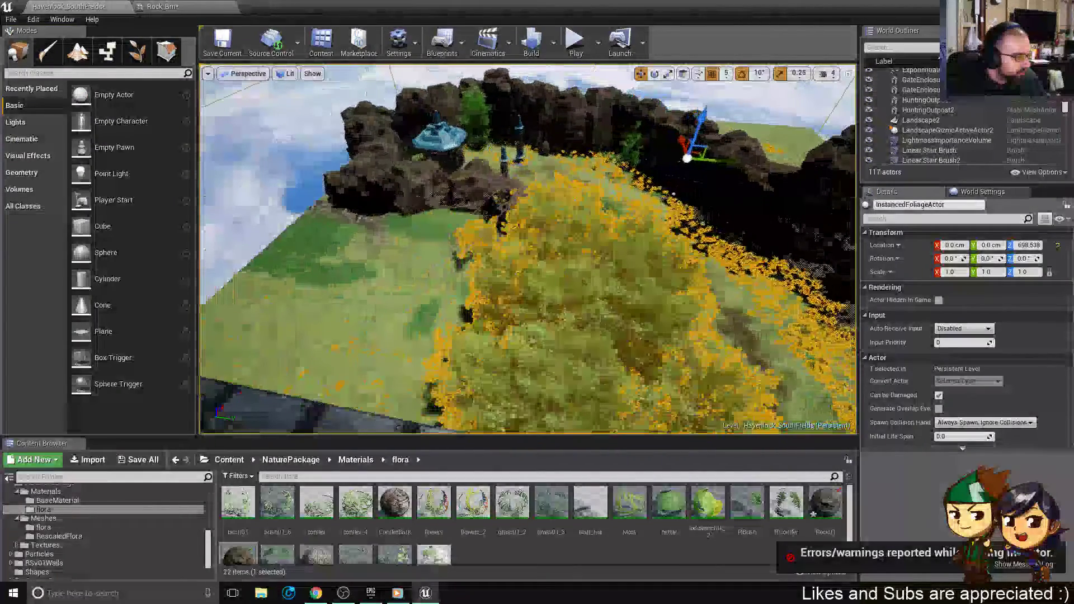
{"action": "right_click_drag", "start_coordinate": [535, 221], "coordinate": [518, 252]}
{"action": "right_click_drag", "start_coordinate": [504, 318], "coordinate": [504, 319]}
{"action": "right_click_drag", "start_coordinate": [688, 383], "coordinate": [688, 383]}
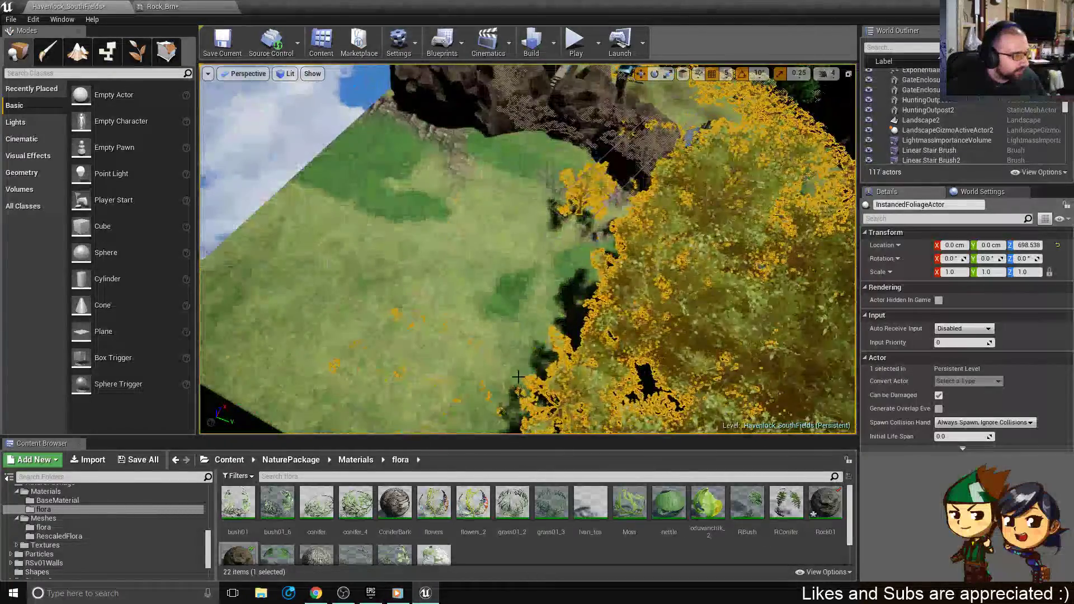
{"action": "right_click_drag", "start_coordinate": [504, 318], "coordinate": [504, 318]}
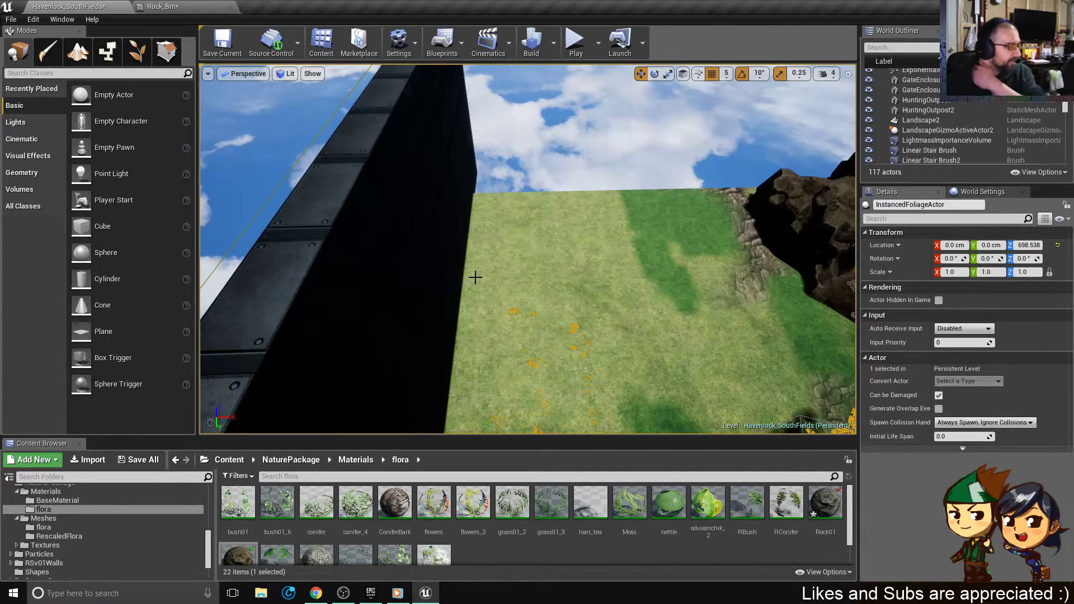
{"action": "right_click_drag", "start_coordinate": [672, 284], "coordinate": [738, 288]}
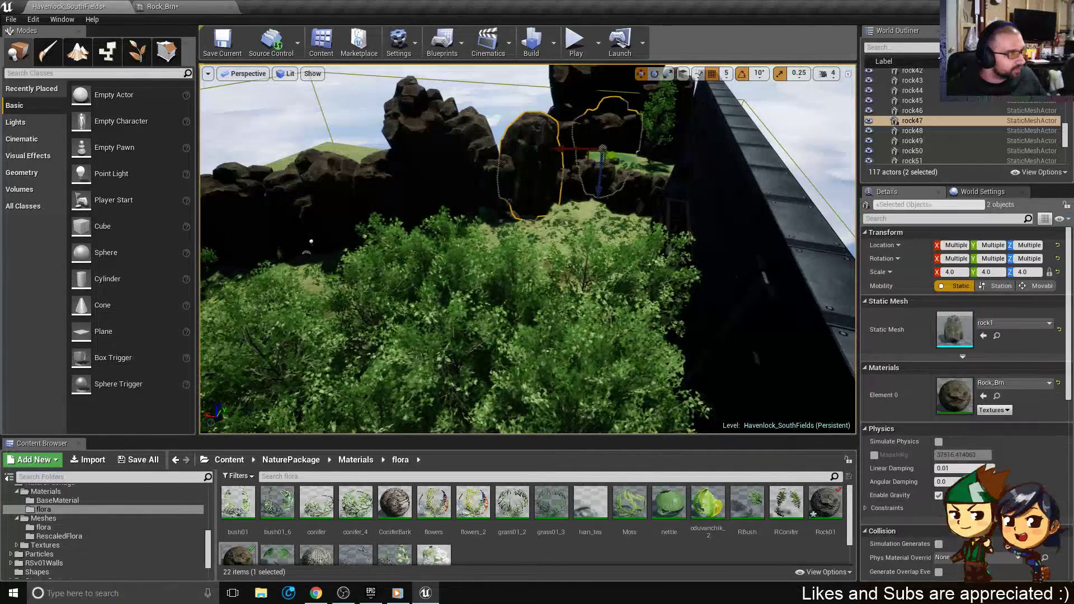
{"action": "left_click", "coordinate": [570, 139], "text": "ctrl"}
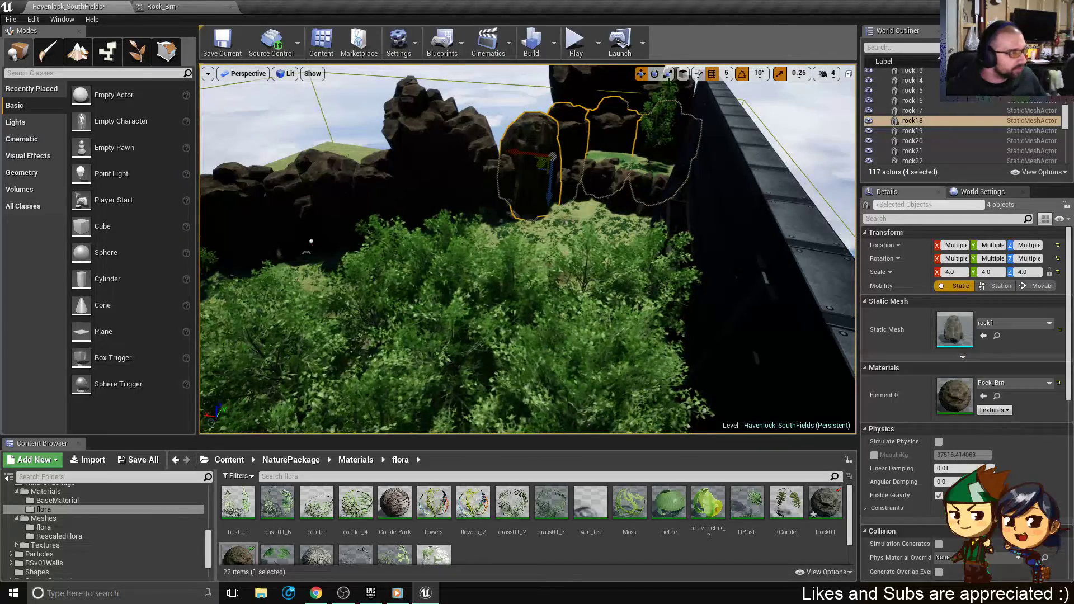
{"action": "left_click", "coordinate": [683, 73]}
{"action": "left_click_drag", "start_coordinate": [560, 150], "coordinate": [183, 294], "text": "alt"}
- Move the tall rock copy to about X -1780, Y -5130, over the stony slope between the cliffs
{"action": "right_click_drag", "start_coordinate": [489, 180], "coordinate": [280, 210]}
{"action": "left_click", "coordinate": [476, 152]}
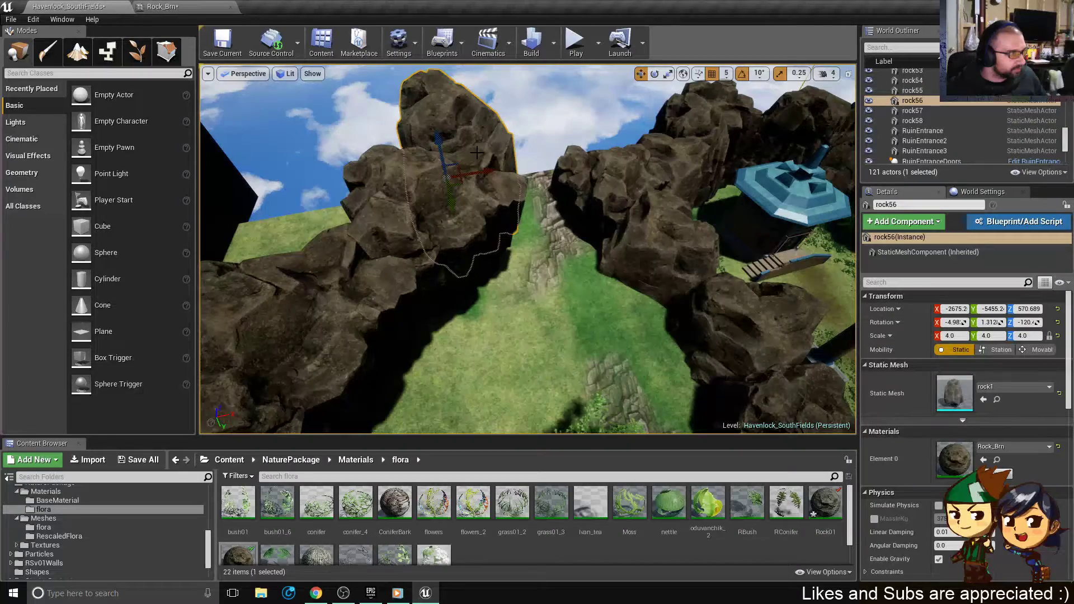
{"action": "left_click_drag", "start_coordinate": [476, 153], "coordinate": [481, 79], "text": "shift"}
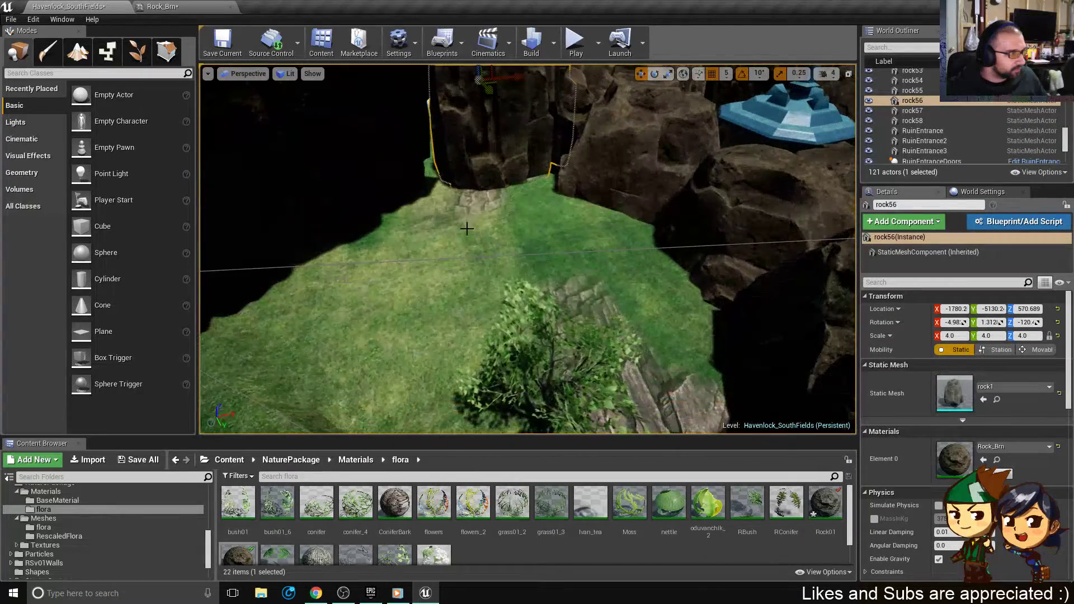
- Delete the blocking volume around the lone bush in the grassy clearing behind the trees
{"action": "right_click_drag", "start_coordinate": [467, 229], "coordinate": [411, 218]}
{"action": "key", "text": "s"}
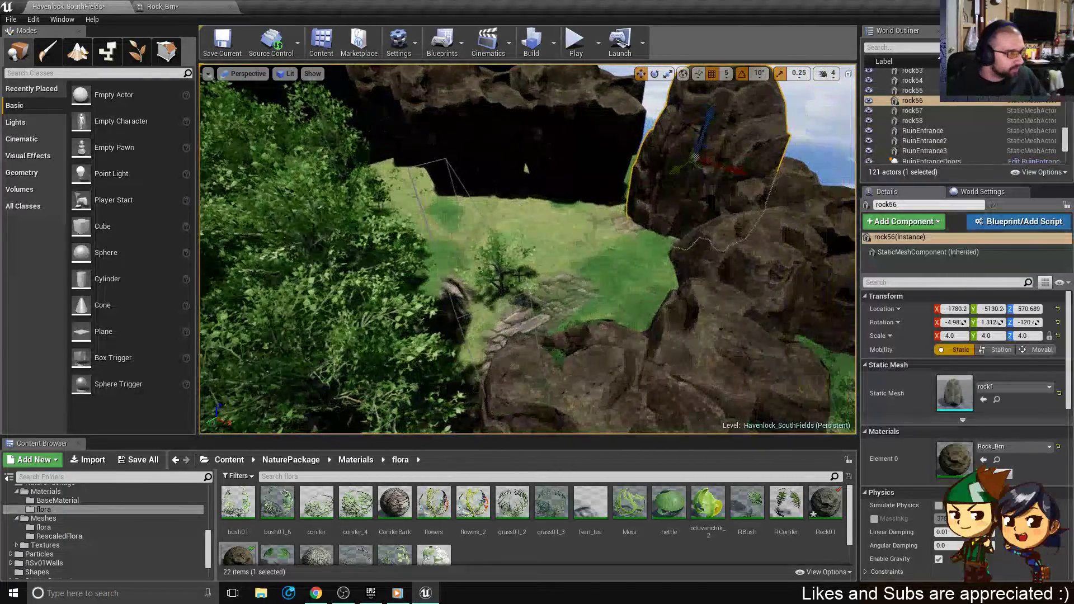
{"action": "left_click", "coordinate": [525, 286]}
{"action": "key", "text": "Delete"}
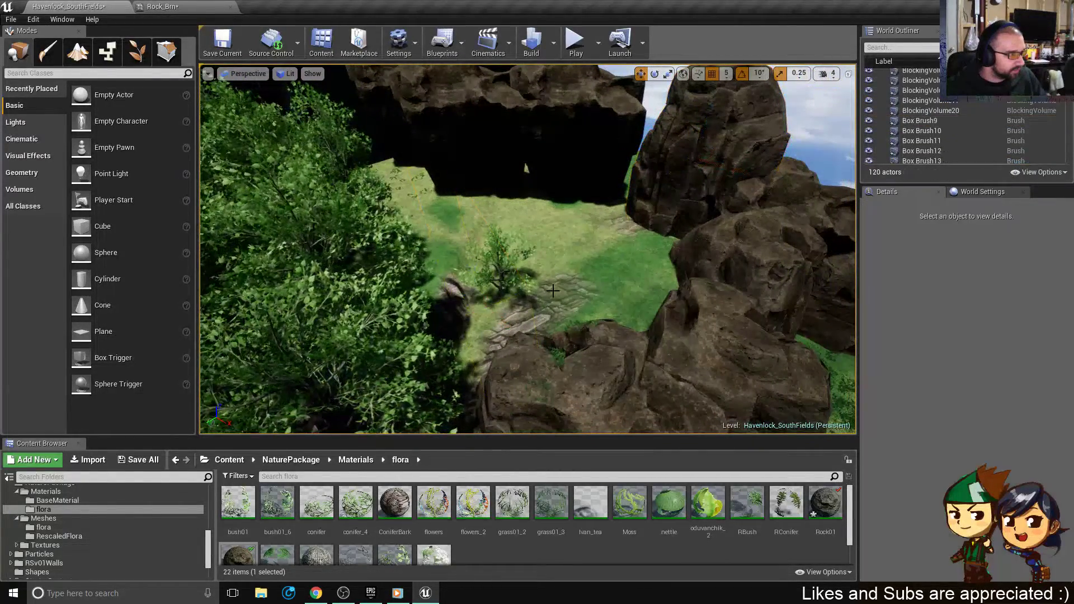
- Delete the small bluish object in the grass behind the tree beside the large rock
{"action": "right_click_drag", "start_coordinate": [525, 285], "coordinate": [436, 241]}
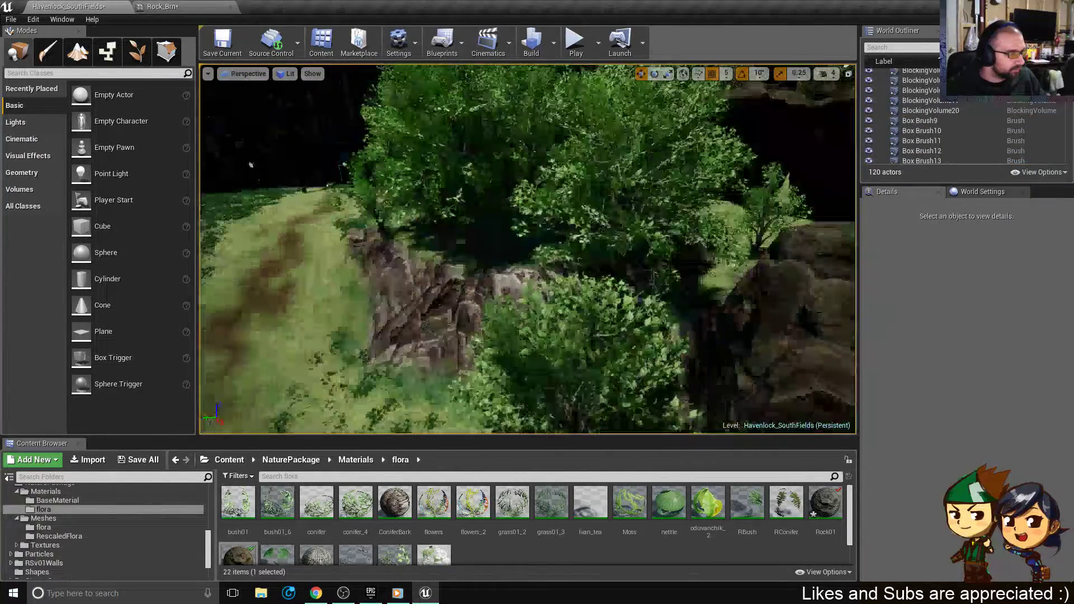
{"action": "right_click_drag", "start_coordinate": [525, 283], "coordinate": [540, 263]}
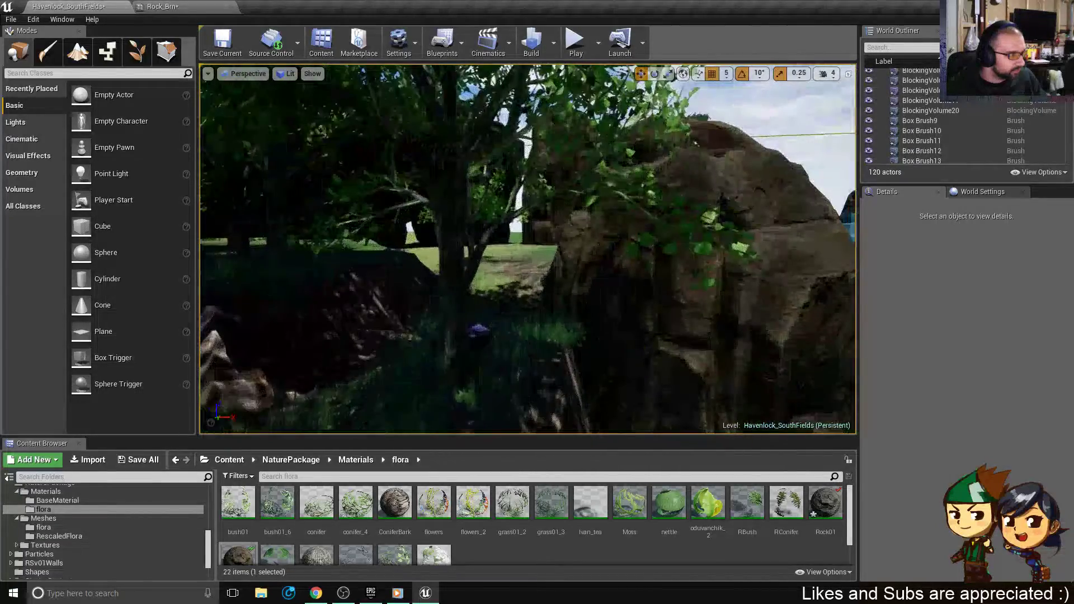
{"action": "left_click", "coordinate": [480, 328]}
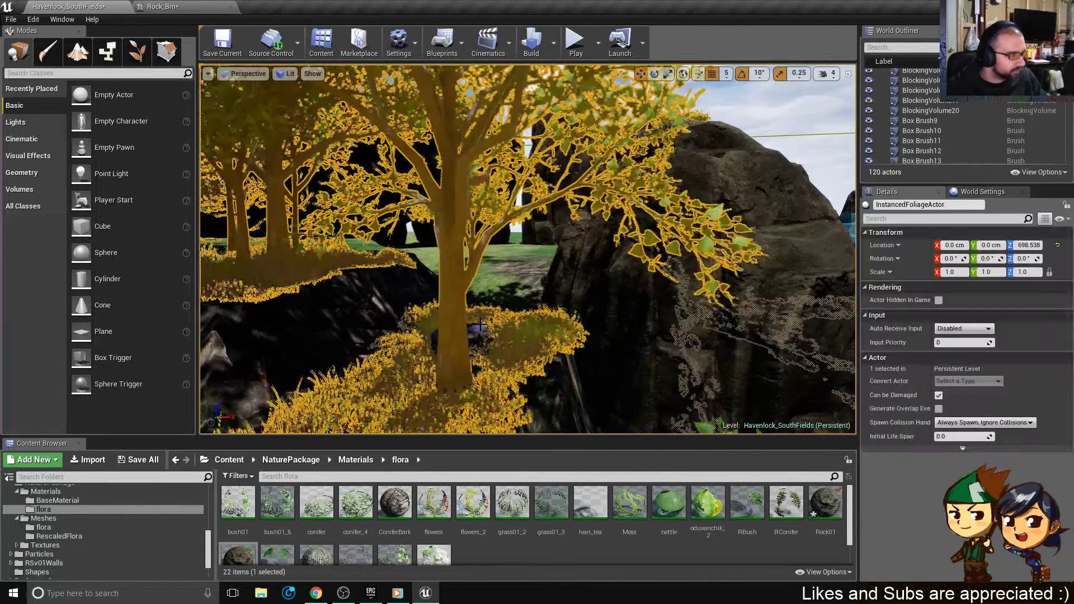
{"action": "left_click", "coordinate": [480, 329]}
{"action": "key", "text": "Delete"}
- Move the Player Start out from under the tree to the dirt path, at about X -3694, Y 394
{"action": "right_click_drag", "start_coordinate": [479, 329], "coordinate": [447, 329]}
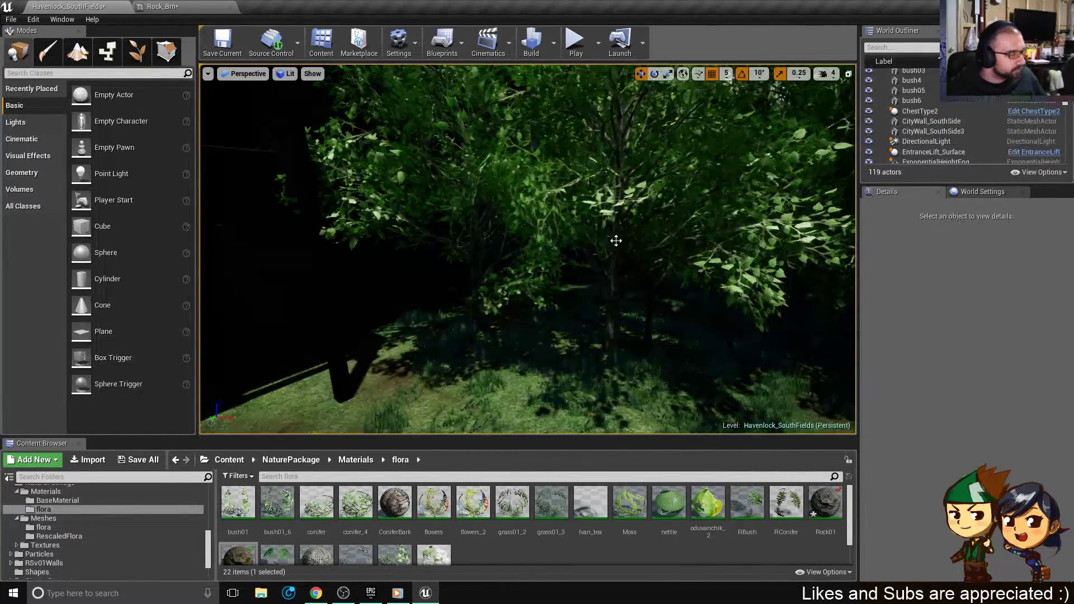
{"action": "right_click_drag", "start_coordinate": [561, 295], "coordinate": [680, 295]}
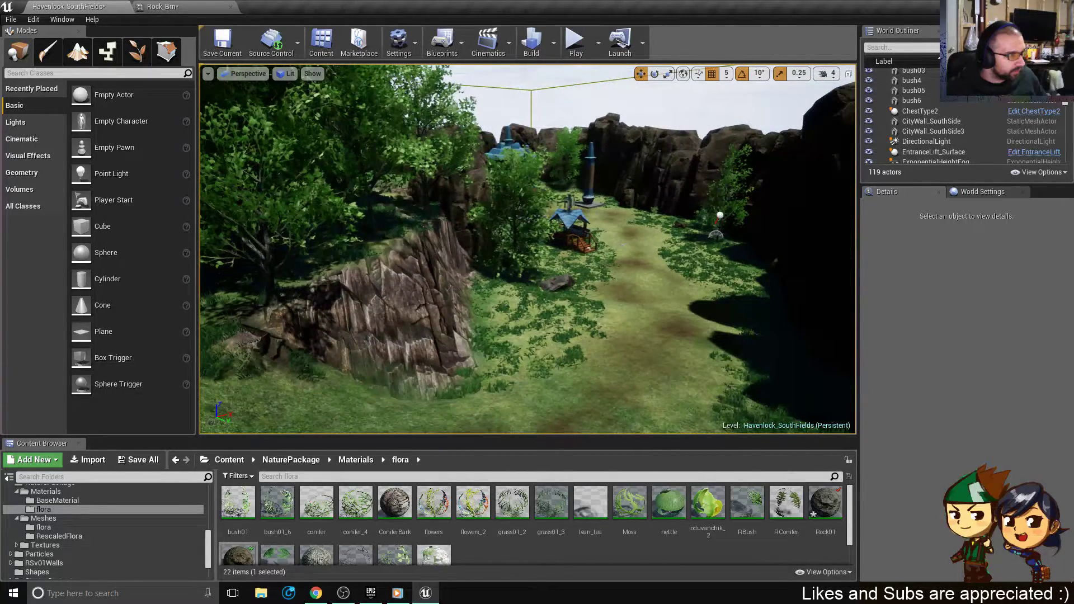
{"action": "right_click_drag", "start_coordinate": [648, 268], "coordinate": [621, 302]}
{"action": "left_click", "coordinate": [662, 192]}
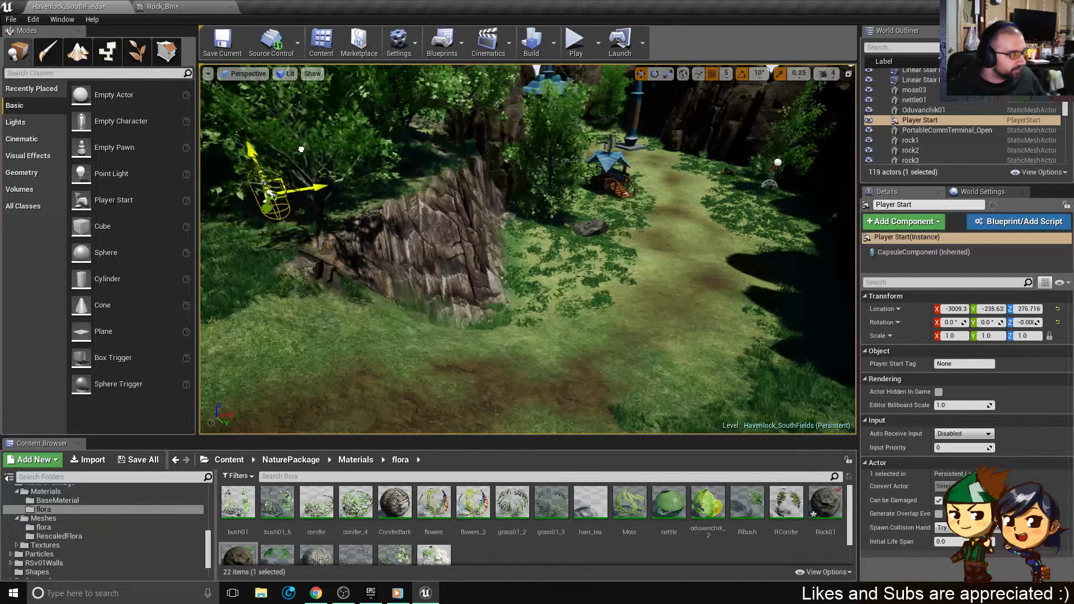
{"action": "key", "text": "f"}
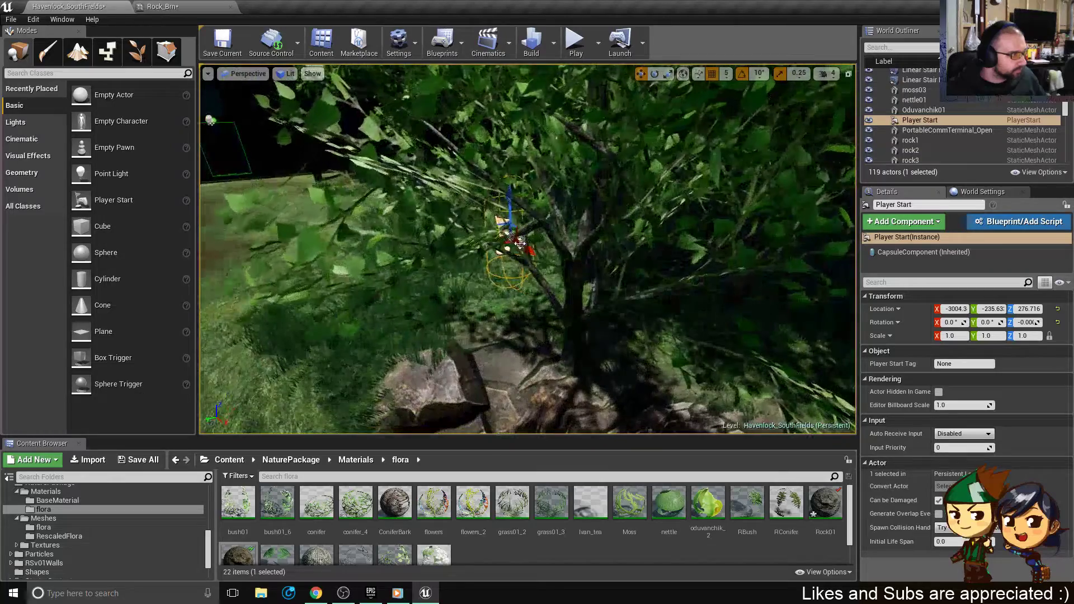
{"action": "left_click_drag", "start_coordinate": [508, 242], "coordinate": [336, 224], "text": "shift"}
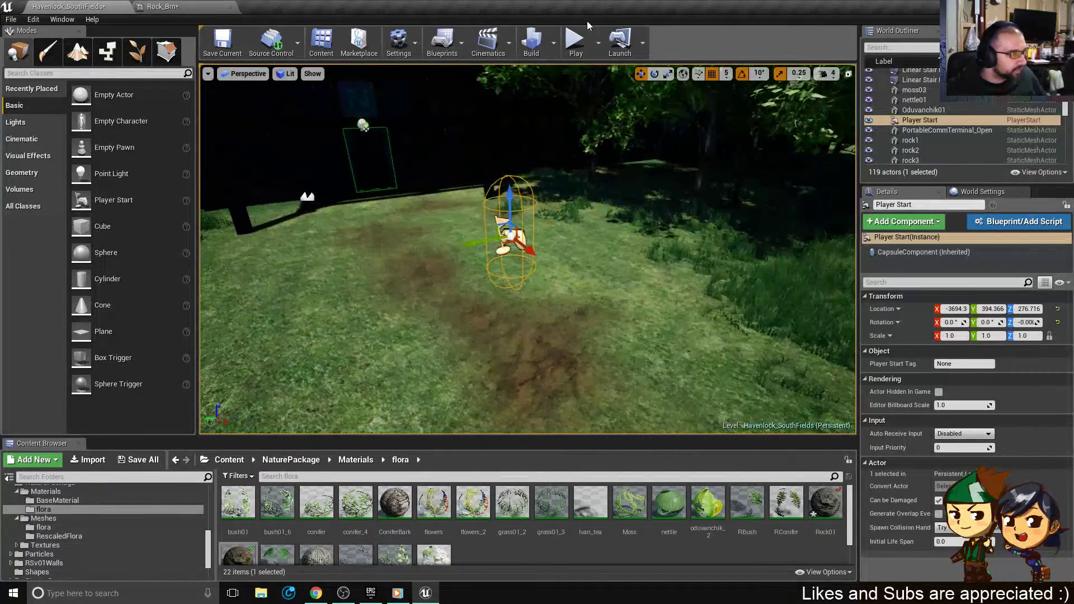
- Playtest the level, running the character along the forest edge and down the dirt path past the rock ledge, and end the session
{"action": "left_click", "coordinate": [569, 47]}
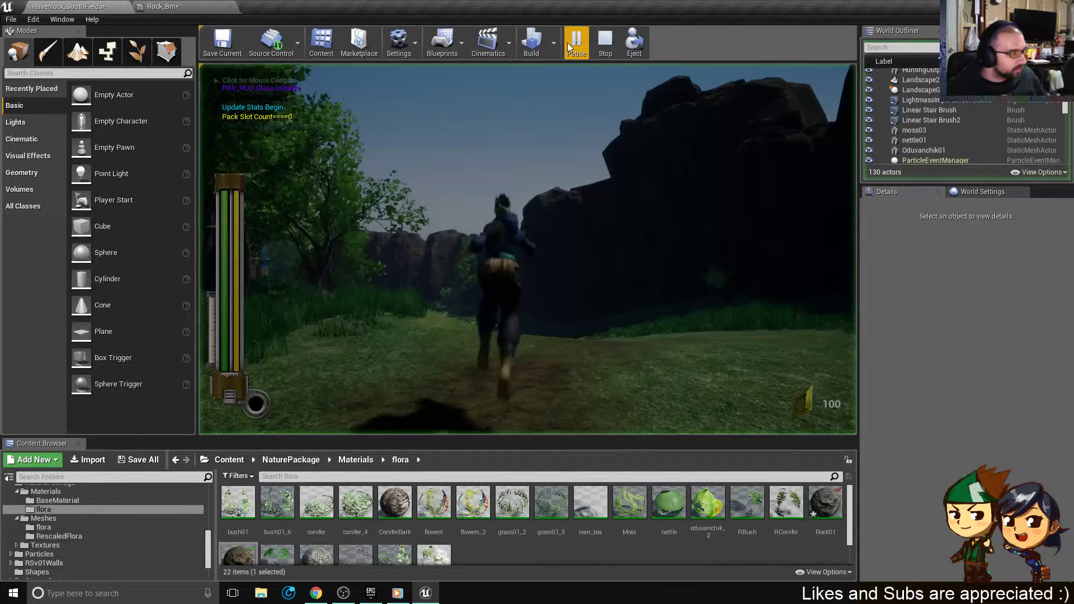
{"action": "left_click", "coordinate": [551, 196]}
{"action": "key", "text": "w"}
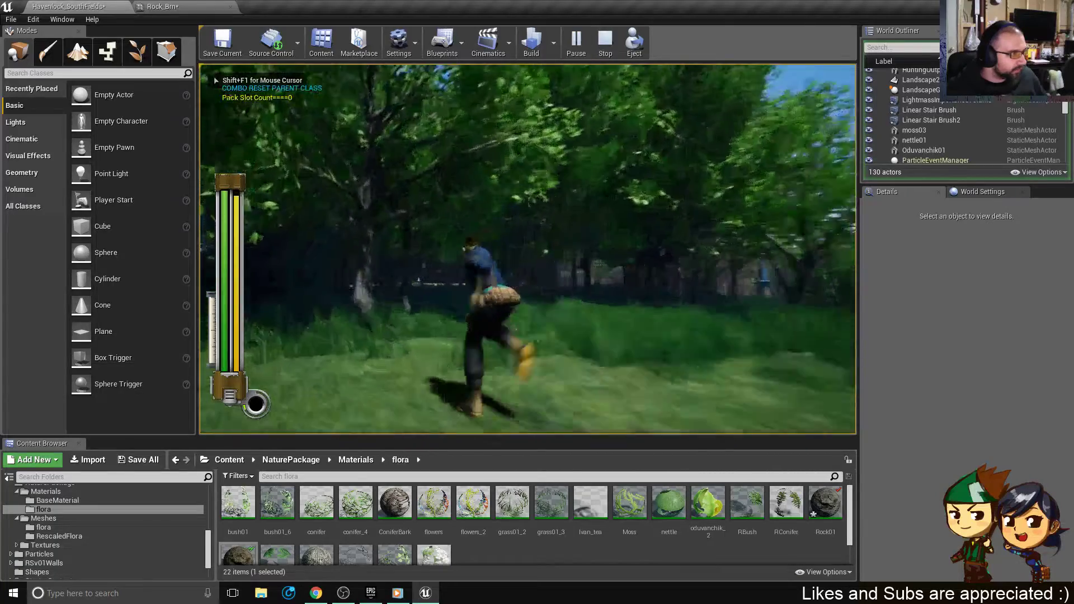
{"action": "key", "text": "d"}
{"action": "key", "text": "w"}
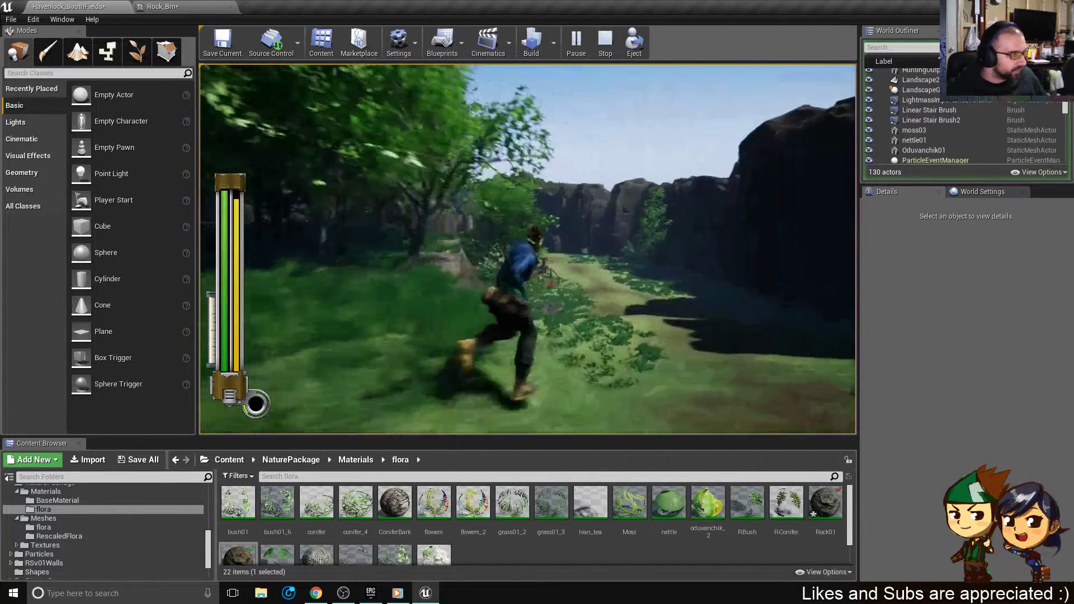
{"action": "key", "text": "a"}
{"action": "key", "text": "s"}
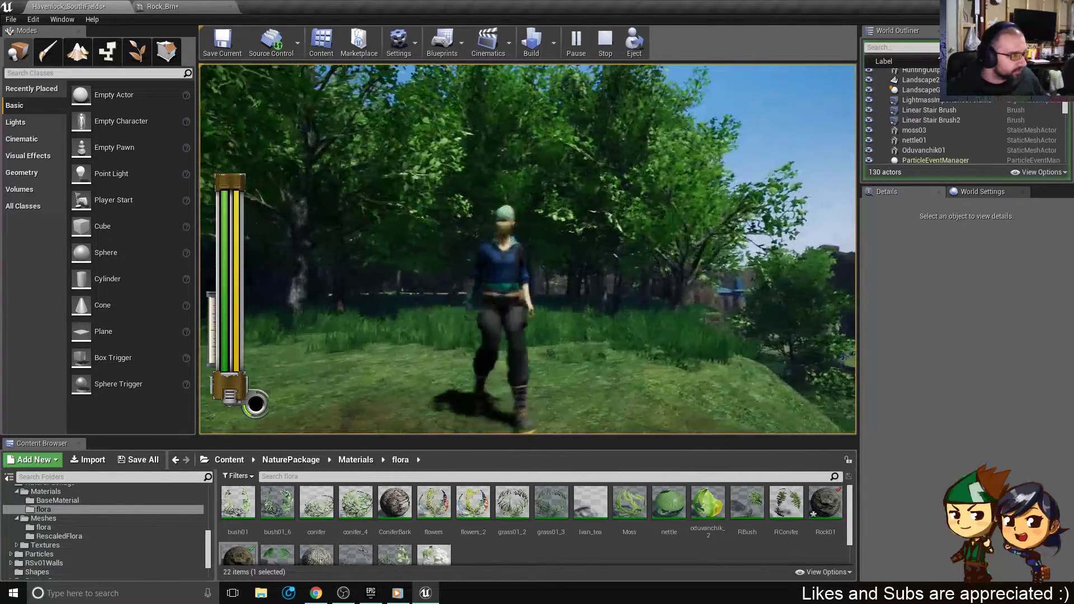
{"action": "key", "text": "d"}
{"action": "key", "text": "w"}
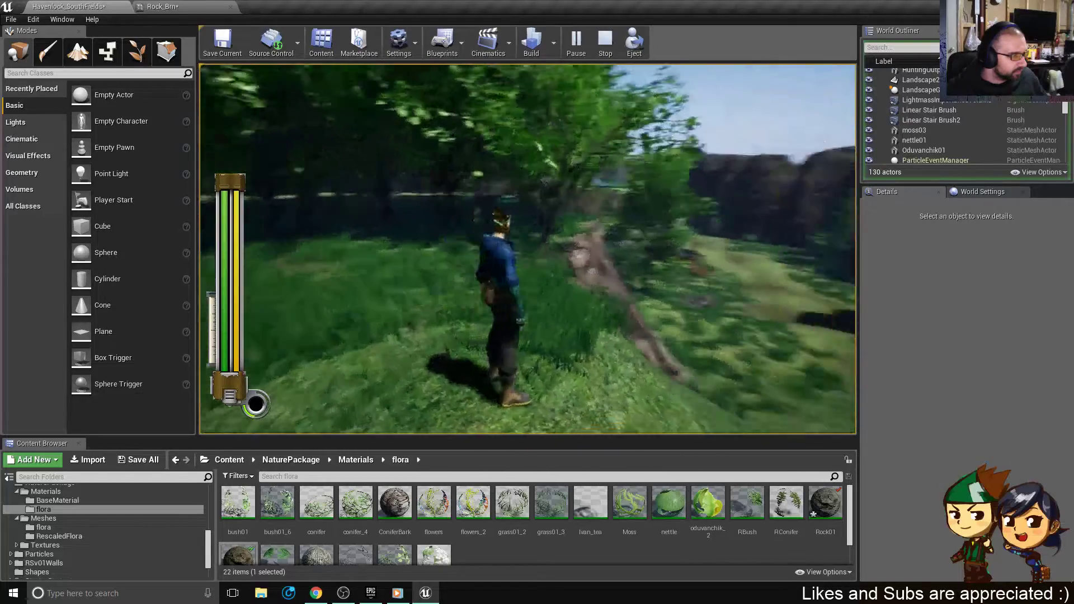
{"action": "key", "text": "d"}
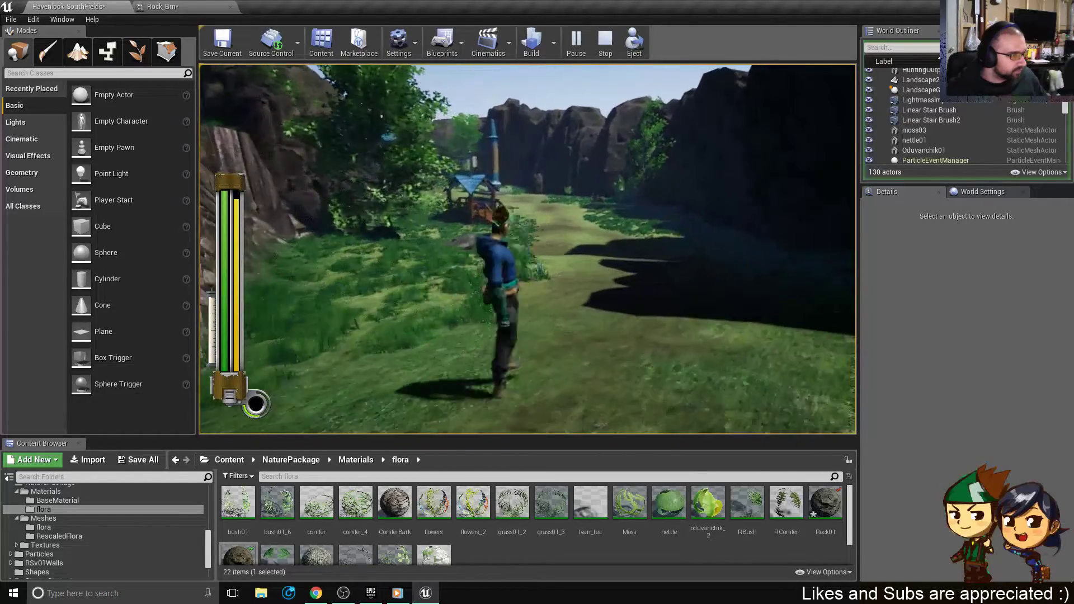
{"action": "key", "text": "w"}
{"action": "key", "text": "w"}
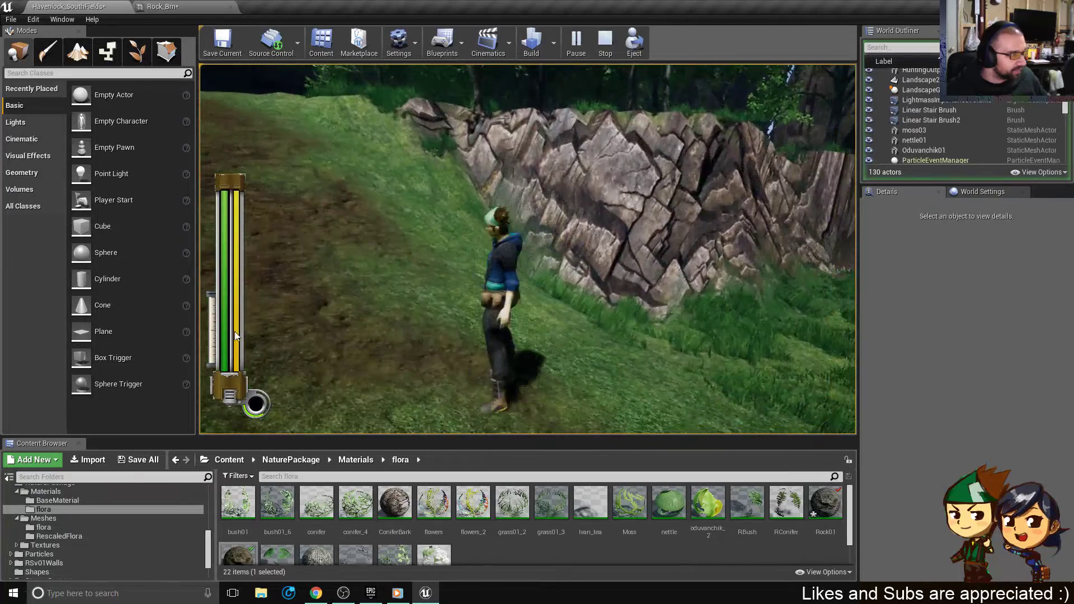
{"action": "key", "text": "Escape"}
- Activate the landscape Ramp tool and place two ramp points on the dirt path, with the second farther down the slope
{"action": "key", "text": "s"}
{"action": "mouse_move", "coordinate": [232, 207]}
{"action": "right_mouse_down"}
{"action": "mouse_move", "coordinate": [232, 224]}
{"action": "mouse_move", "coordinate": [232, 207]}
{"action": "right_mouse_up"}
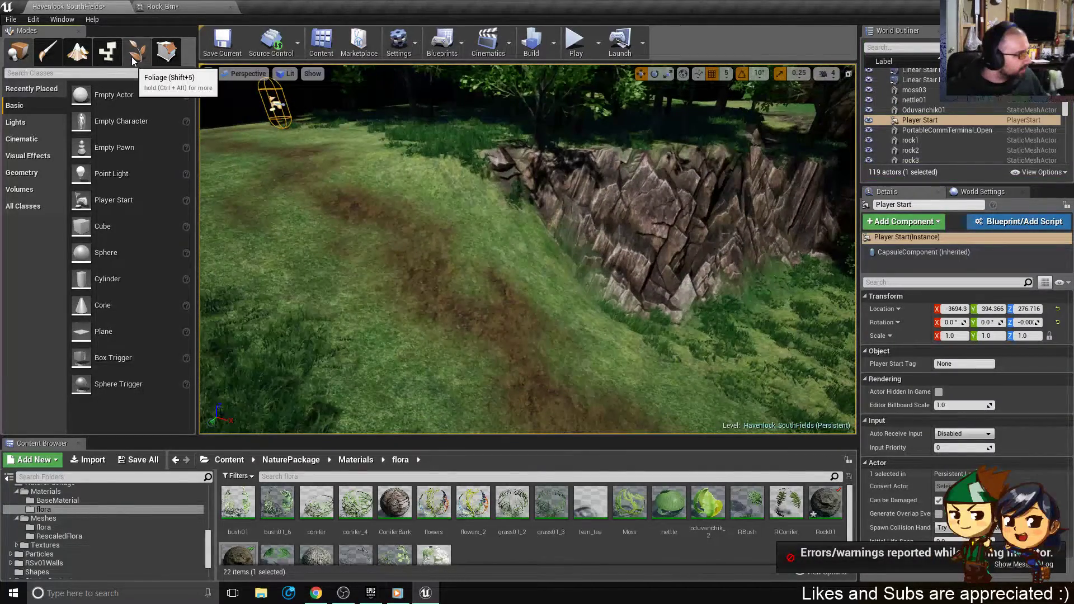
{"action": "left_click", "coordinate": [79, 55]}
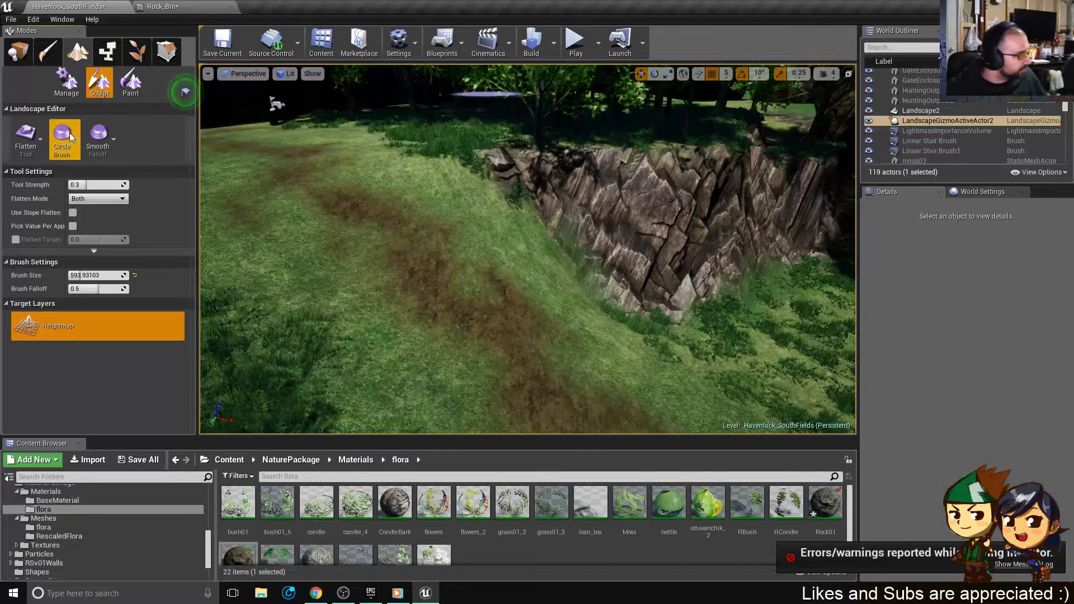
{"action": "left_click", "coordinate": [39, 133]}
{"action": "left_click", "coordinate": [69, 267]}
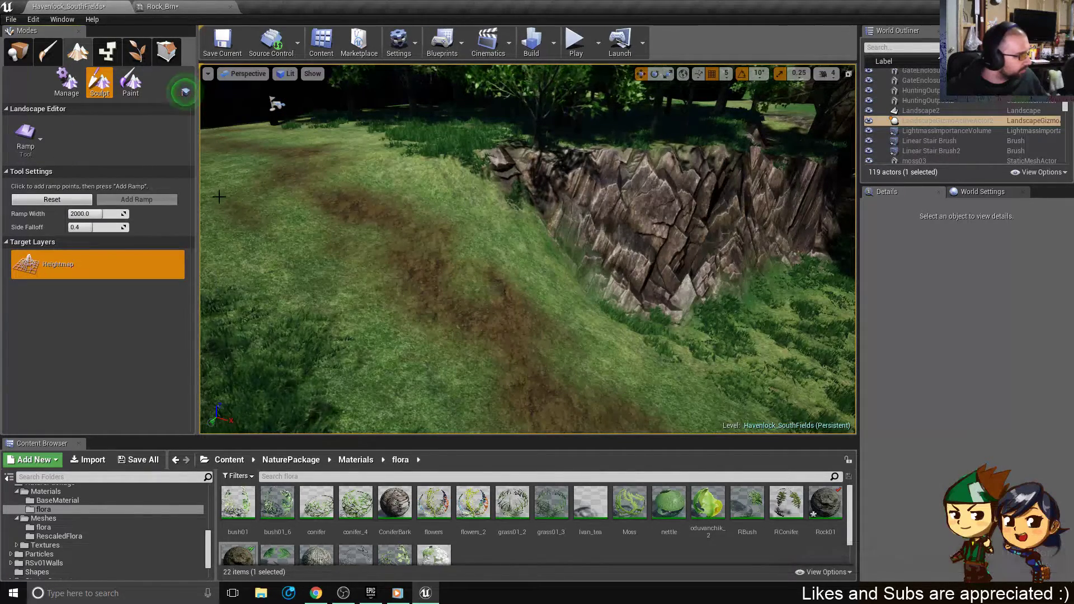
{"action": "left_click", "coordinate": [414, 237]}
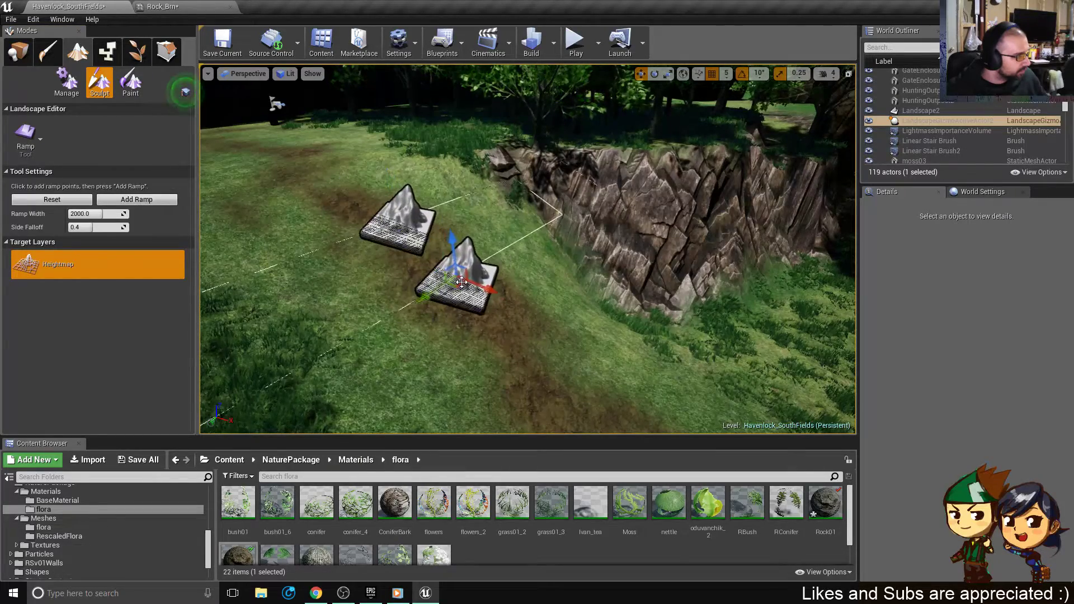
{"action": "left_click_drag", "start_coordinate": [600, 389], "coordinate": [718, 458]}
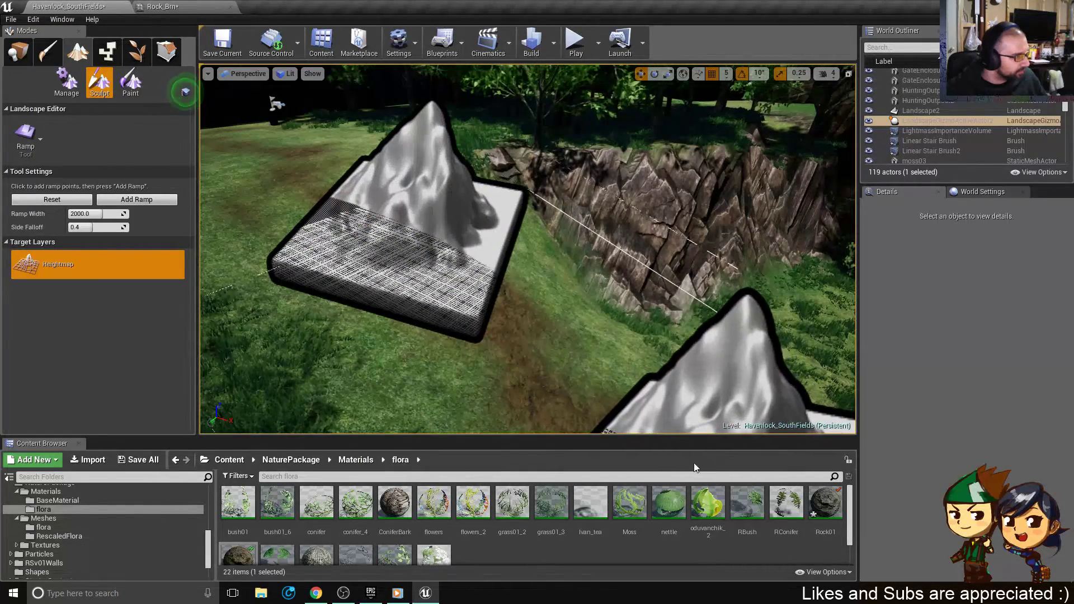
- Adjust the ramp points so the ramp follows the dirt path down past the rock ledge
{"action": "mouse_move", "coordinate": [528, 249]}
{"action": "right_mouse_down"}
{"action": "mouse_move", "coordinate": [593, 279]}
{"action": "mouse_move", "coordinate": [694, 269]}
{"action": "mouse_move", "coordinate": [566, 240]}
{"action": "mouse_move", "coordinate": [666, 280]}
{"action": "mouse_move", "coordinate": [637, 277]}
{"action": "mouse_move", "coordinate": [547, 241]}
{"action": "right_mouse_up"}
{"action": "left_click_drag", "start_coordinate": [488, 253], "coordinate": [487, 369]}
{"action": "right_click_drag", "start_coordinate": [488, 368], "coordinate": [484, 230]}
{"action": "left_click_drag", "start_coordinate": [540, 173], "coordinate": [539, 237]}
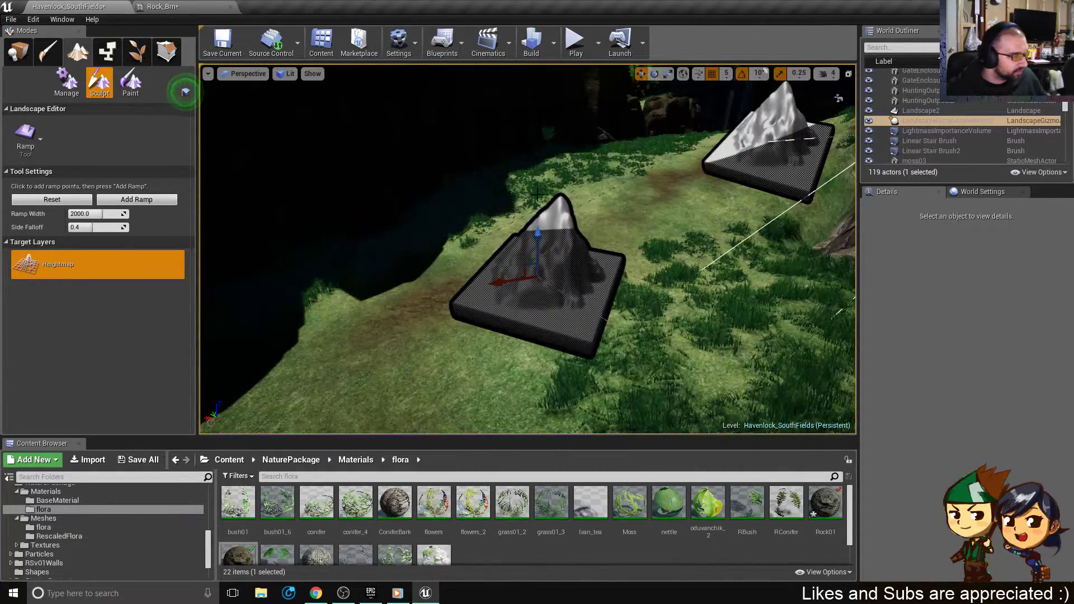
{"action": "right_click_drag", "start_coordinate": [539, 237], "coordinate": [588, 246]}
{"action": "right_click_drag", "start_coordinate": [481, 201], "coordinate": [648, 326]}
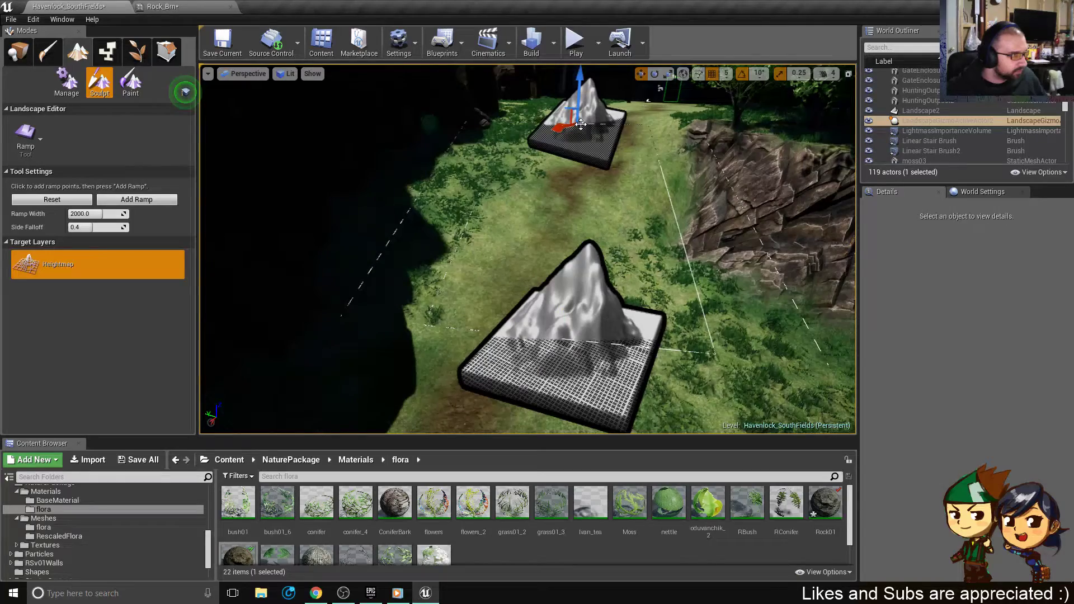
- Add the ramp between the two points and inspect the reshaped path from both directions
{"action": "right_click_drag", "start_coordinate": [581, 124], "coordinate": [643, 121]}
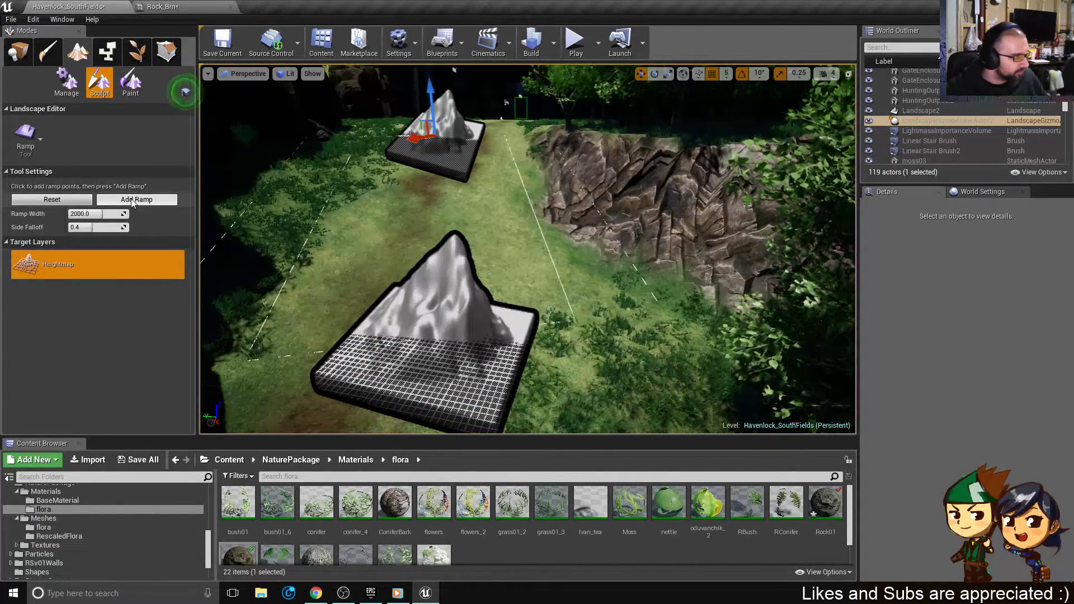
{"action": "right_click_drag", "start_coordinate": [481, 179], "coordinate": [693, 182]}
{"action": "right_click_drag", "start_coordinate": [185, 92], "coordinate": [186, 91]}
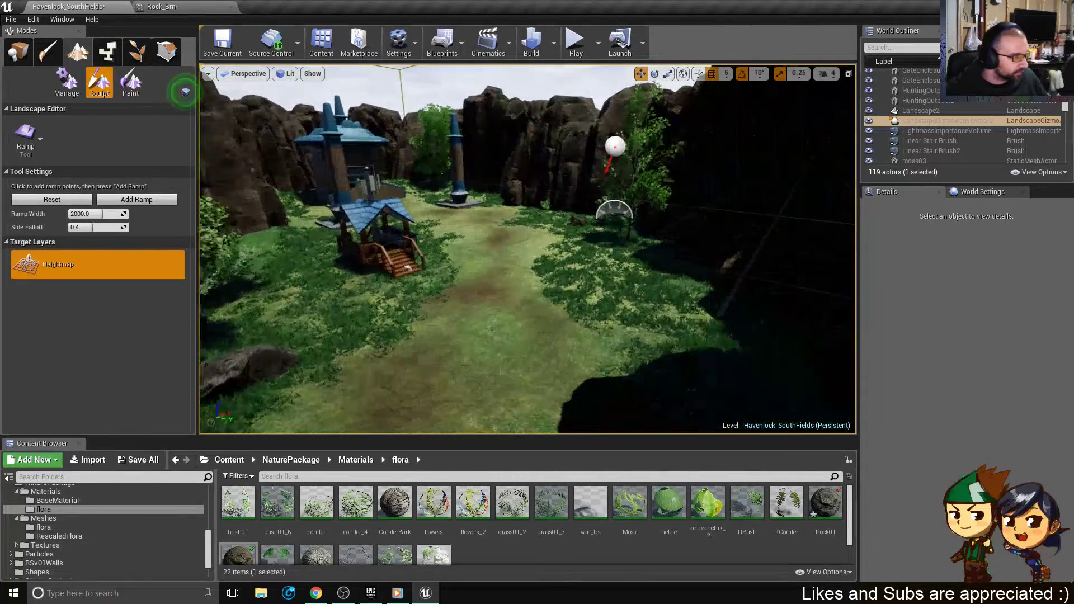
{"action": "right_click_drag", "start_coordinate": [529, 223], "coordinate": [305, 229]}
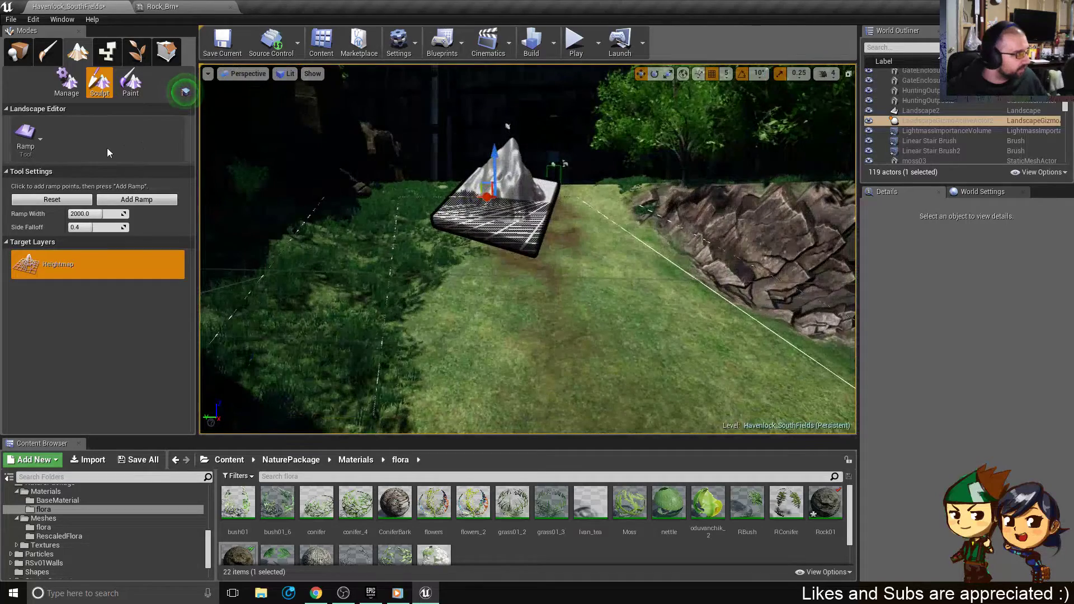
- Inspect the finished ramp from several sides, then erase foliage at the foot of the rock ledge beside the path
{"action": "left_click", "coordinate": [100, 83]}
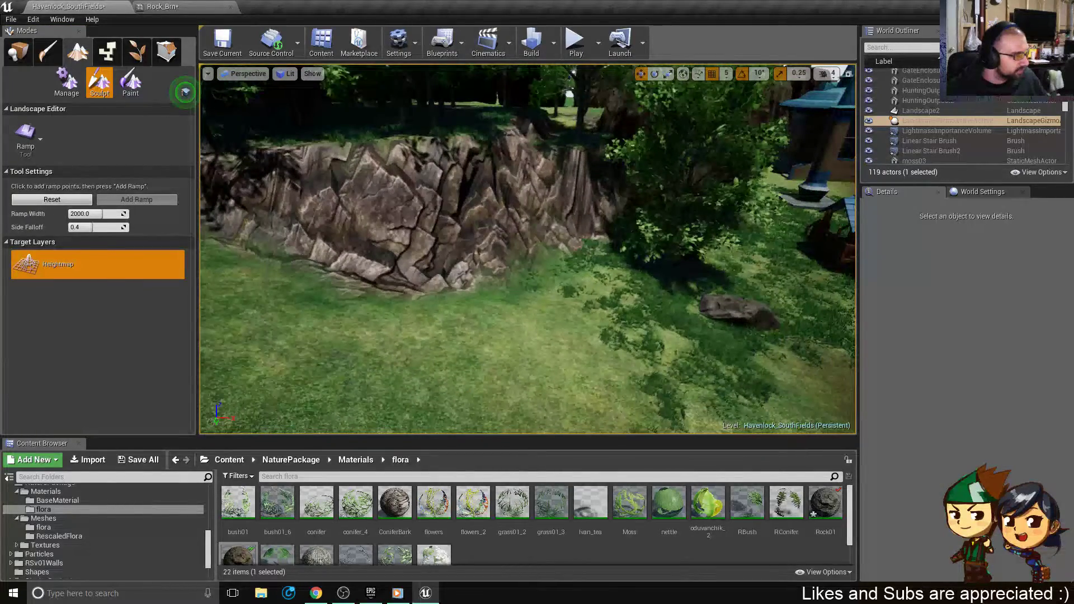
{"action": "right_click_drag", "start_coordinate": [528, 249], "coordinate": [498, 196]}
{"action": "key", "text": "w"}
{"action": "key", "text": "w"}
{"action": "key", "text": "s"}
{"action": "right_click_drag", "start_coordinate": [427, 380], "coordinate": [434, 376]}
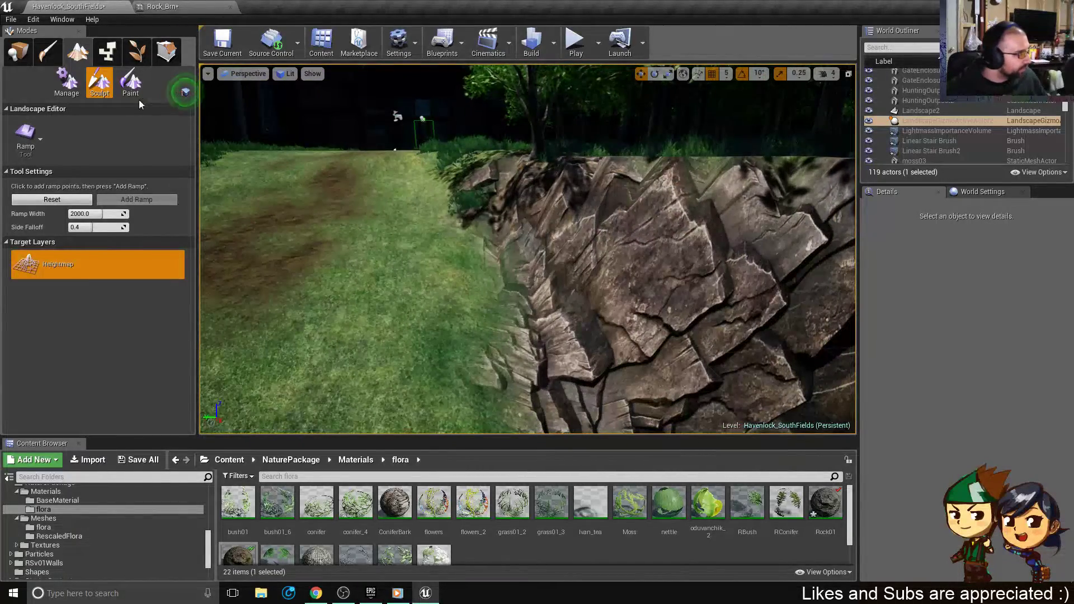
{"action": "left_click", "coordinate": [137, 50]}
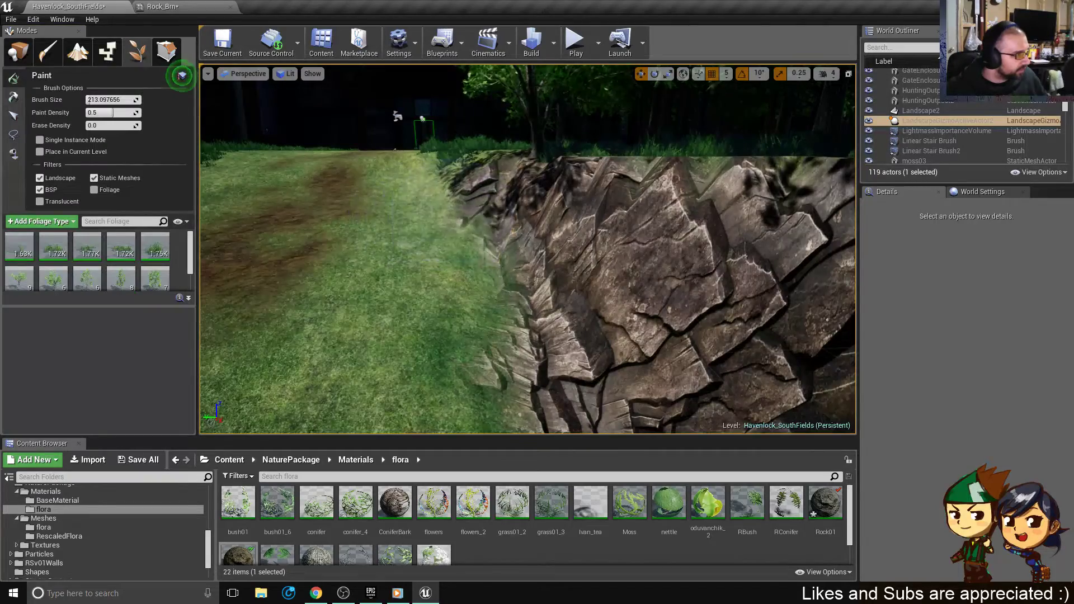
{"action": "mouse_move", "coordinate": [411, 358]}
{"action": "right_mouse_down"}
{"action": "mouse_move", "coordinate": [537, 392]}
{"action": "mouse_move", "coordinate": [526, 389]}
{"action": "right_mouse_up"}
{"action": "left_click_drag", "start_coordinate": [410, 382], "coordinate": [441, 362], "text": "shift"}
{"action": "right_click_drag", "start_coordinate": [441, 362], "coordinate": [386, 364]}
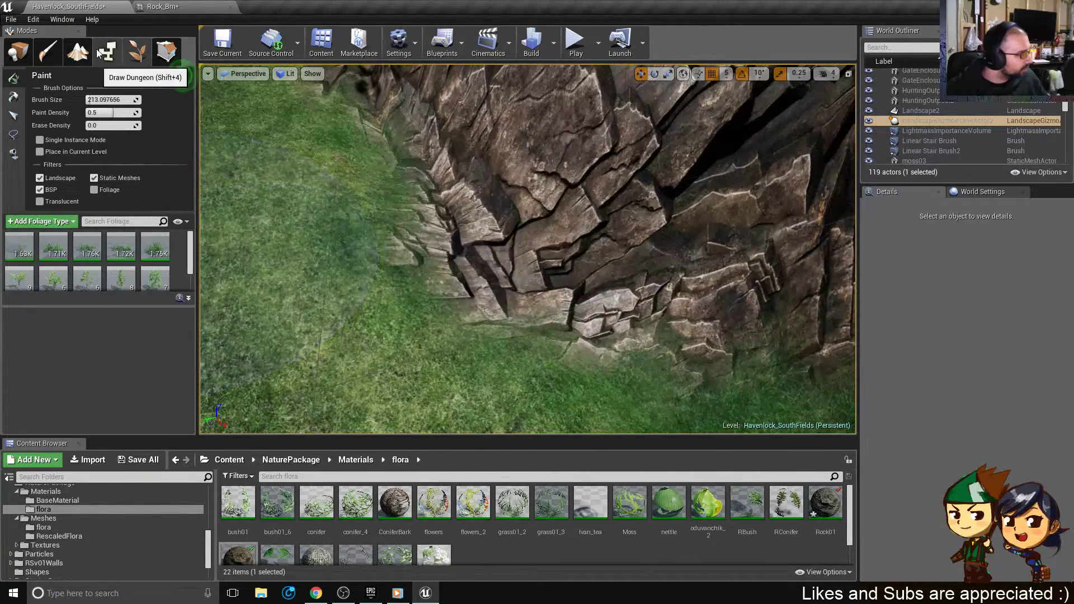
- Shrink the landscape paint brush to size about 340 with falloff about 0.17 and erase EpicStone from the grass beside the rock ledge
{"action": "left_click", "coordinate": [77, 51]}
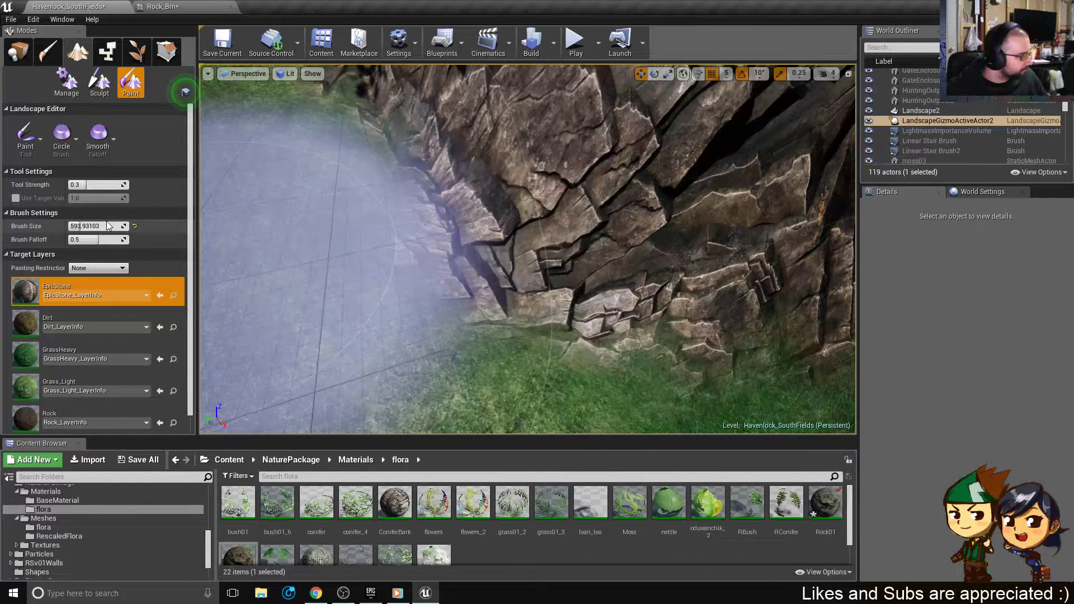
{"action": "mouse_move", "coordinate": [106, 226]}
{"action": "left_mouse_down"}
{"action": "mouse_move", "coordinate": [124, 240]}
{"action": "mouse_move", "coordinate": [75, 240]}
{"action": "mouse_move", "coordinate": [83, 226]}
{"action": "mouse_move", "coordinate": [75, 226]}
{"action": "left_mouse_up"}
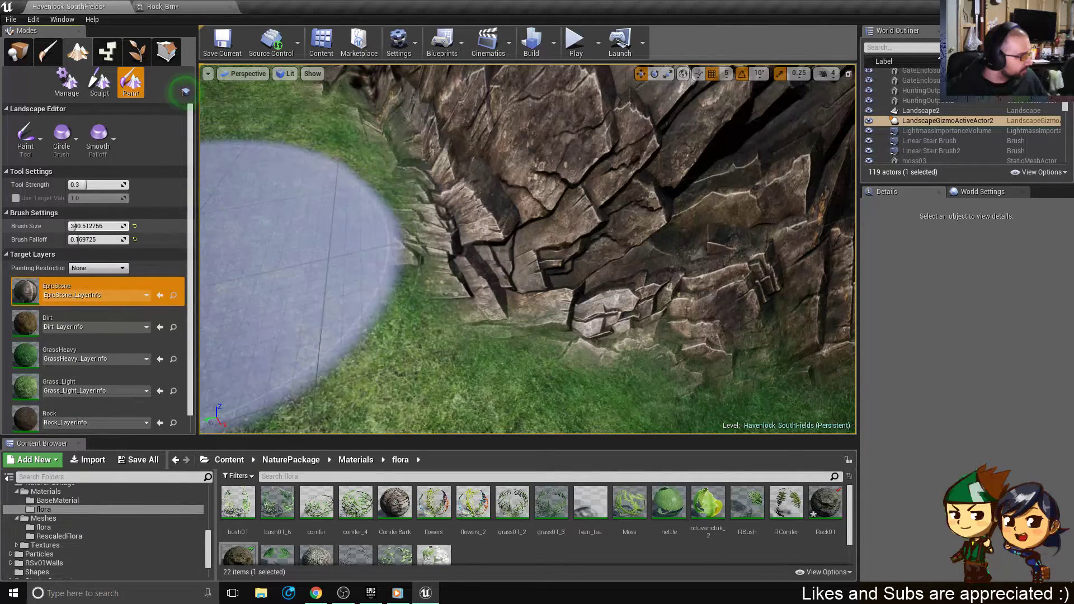
{"action": "right_click_drag", "start_coordinate": [305, 249], "coordinate": [268, 230]}
{"action": "mouse_move", "coordinate": [379, 290]}
{"action": "left_mouse_down", "text": "shift"}
{"action": "mouse_move", "coordinate": [434, 365]}
{"action": "mouse_move", "coordinate": [410, 228]}
{"action": "left_mouse_up", "text": "shift"}
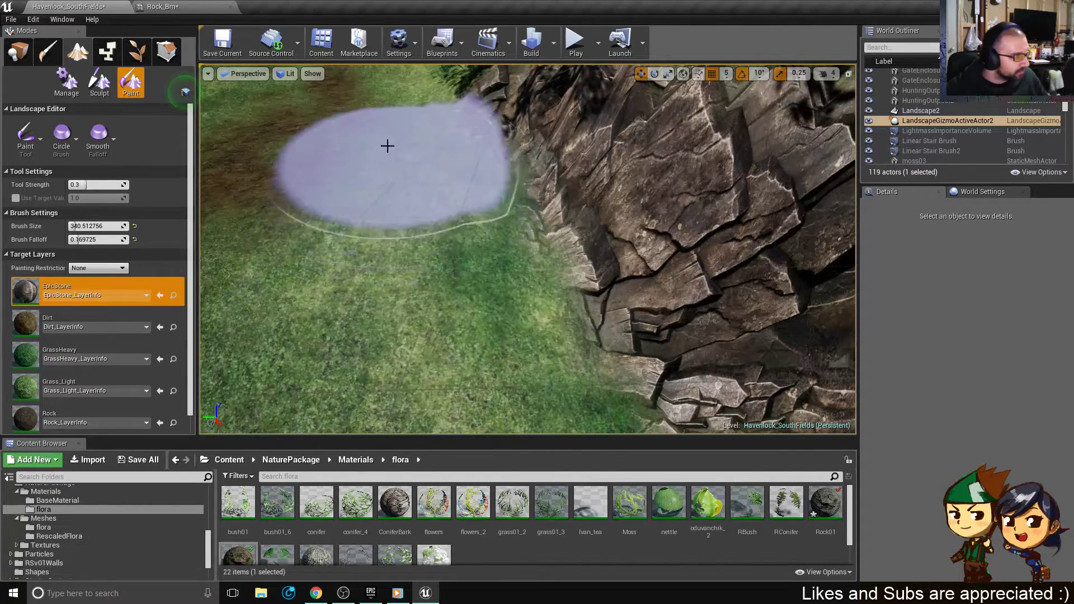
- Try another EpicStone brush stroke at the foot of the ledge and undo it
{"action": "mouse_move", "coordinate": [372, 175]}
{"action": "right_mouse_down"}
{"action": "mouse_move", "coordinate": [475, 251]}
{"action": "mouse_move", "coordinate": [453, 285]}
{"action": "right_mouse_up"}
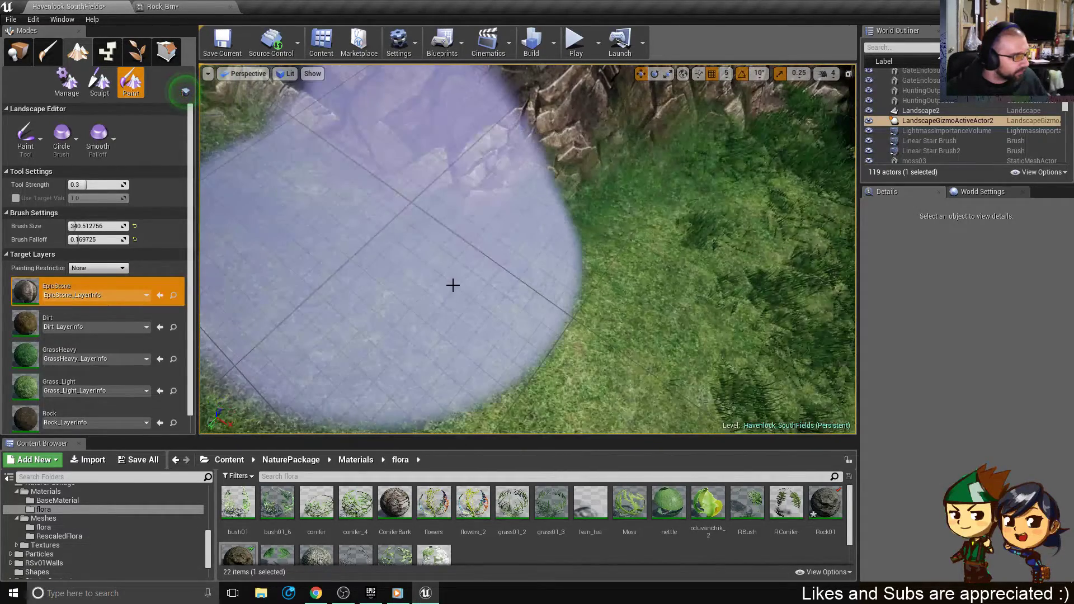
{"action": "left_click_drag", "start_coordinate": [526, 349], "coordinate": [552, 364]}
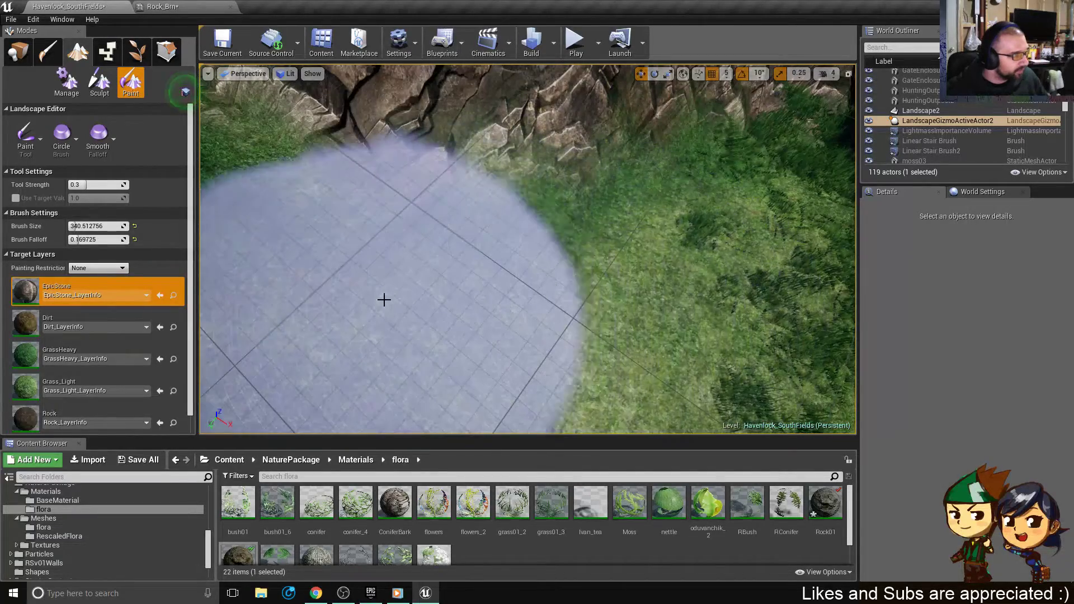
{"action": "mouse_move", "coordinate": [435, 311]}
{"action": "right_mouse_down"}
{"action": "mouse_move", "coordinate": [372, 300]}
{"action": "mouse_move", "coordinate": [362, 237]}
{"action": "right_mouse_up"}
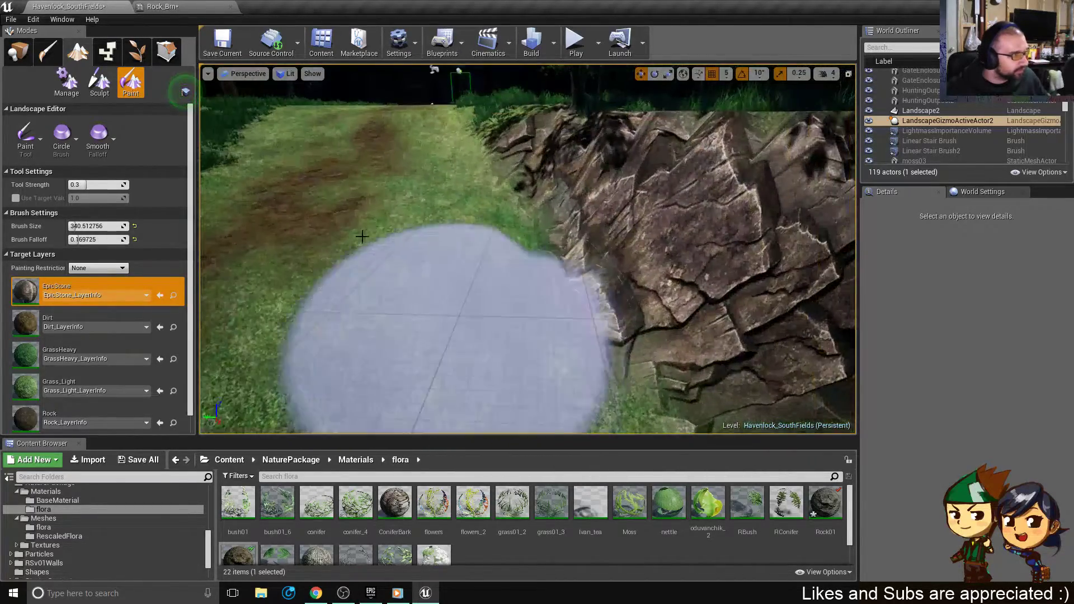
{"action": "key", "text": "ctrl+z"}
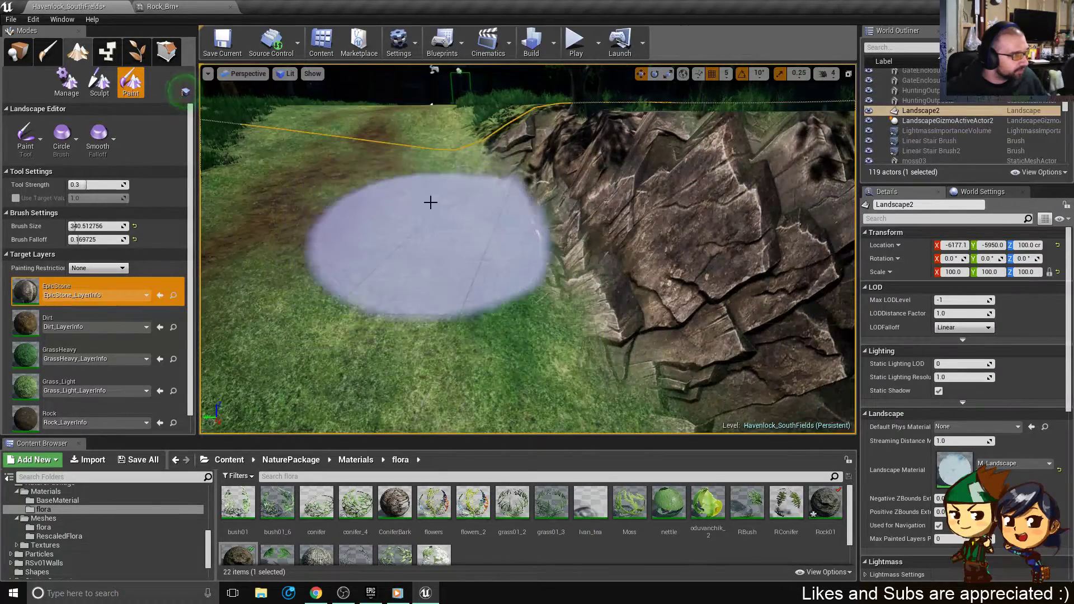
- Return to Place mode, select a rock in the far cliff wall and locate its mesh in the RescaledFlora folder
{"action": "right_click_drag", "start_coordinate": [328, 255], "coordinate": [392, 263]}
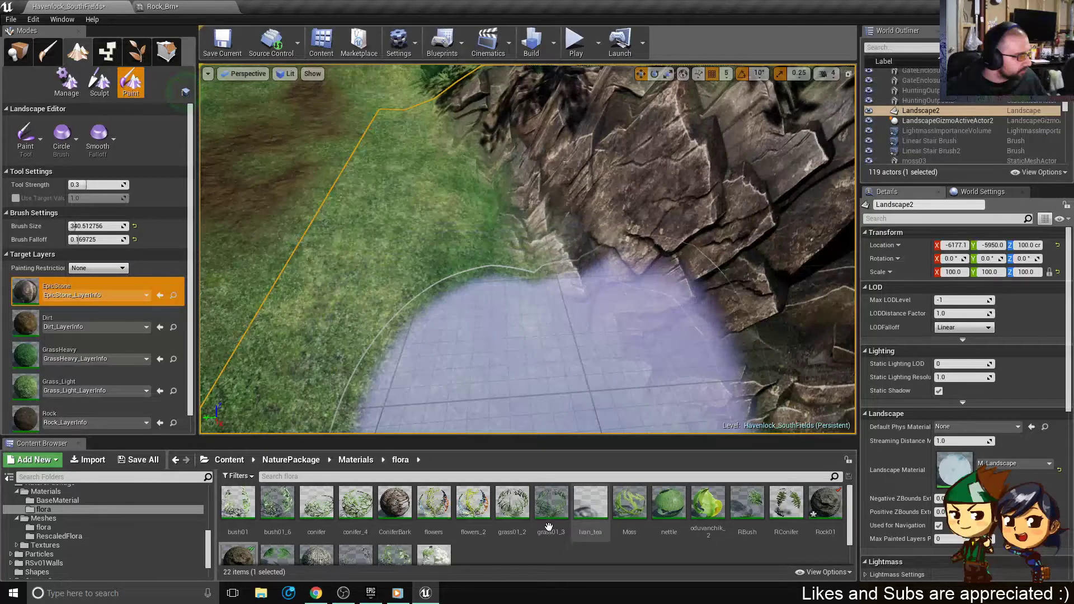
{"action": "key", "text": "shift+1"}
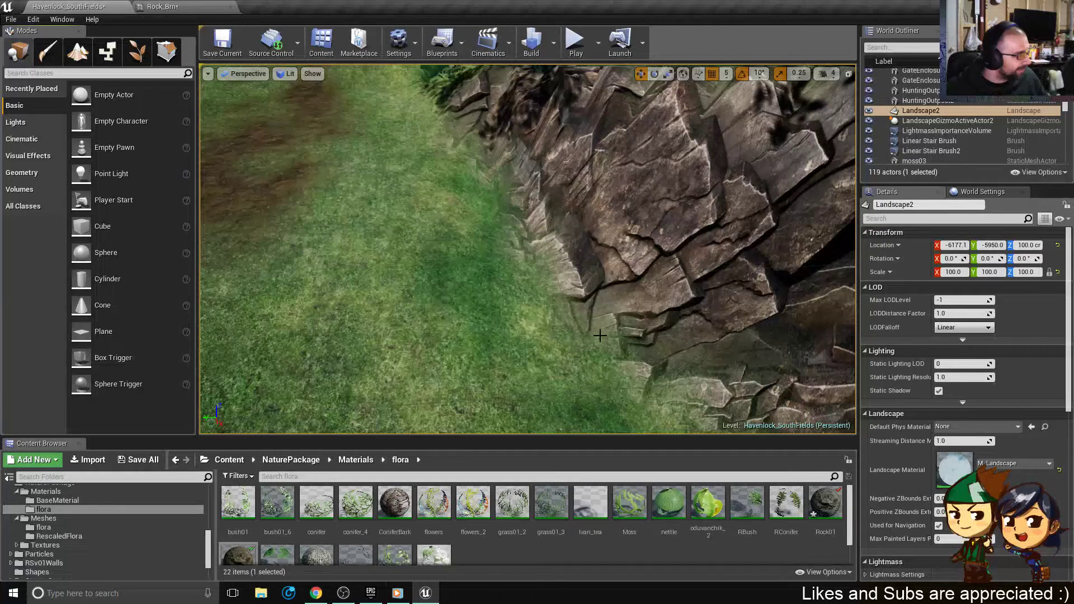
{"action": "right_click_drag", "start_coordinate": [600, 335], "coordinate": [599, 263]}
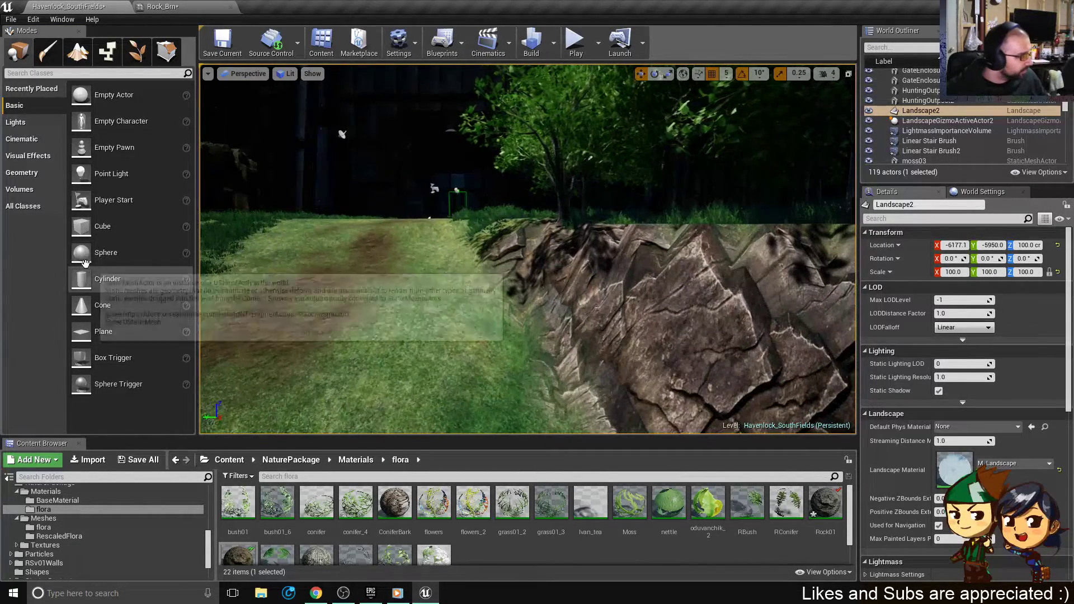
{"action": "right_click_drag", "start_coordinate": [358, 252], "coordinate": [212, 235]}
{"action": "right_click_drag", "start_coordinate": [490, 237], "coordinate": [497, 243]}
{"action": "left_click", "coordinate": [497, 243]}
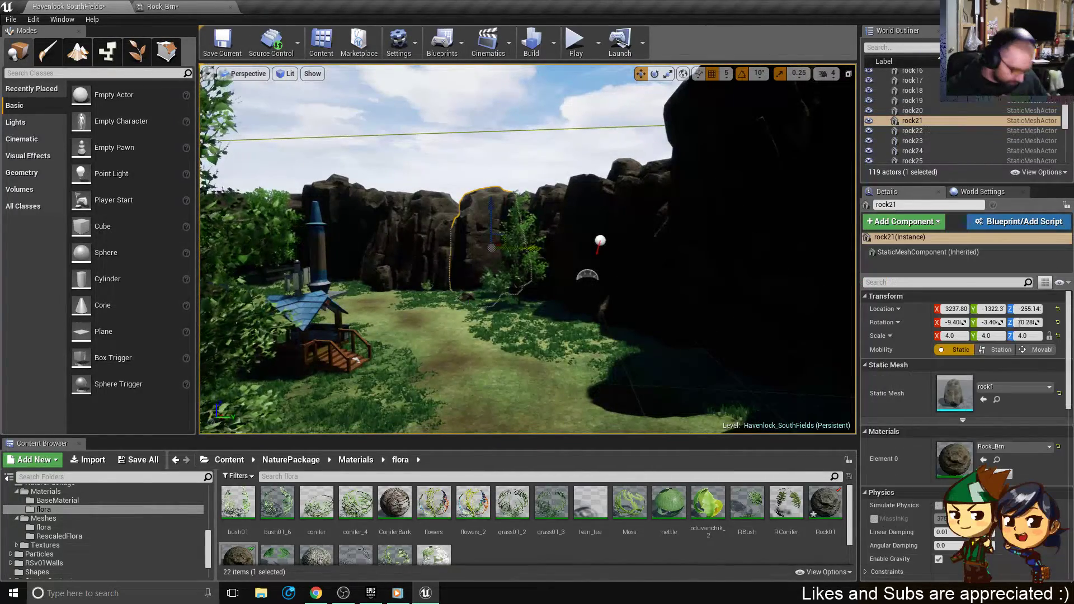
{"action": "key", "text": "ctrl+b"}
- Place a rock4 and a rock1 boulder along the base of the rock ledge beside the path
{"action": "right_click_drag", "start_coordinate": [619, 334], "coordinate": [503, 372]}
{"action": "mouse_move", "coordinate": [643, 390]}
{"action": "right_mouse_down"}
{"action": "mouse_move", "coordinate": [560, 425]}
{"action": "mouse_move", "coordinate": [582, 433]}
{"action": "mouse_move", "coordinate": [642, 390]}
{"action": "right_mouse_up"}
{"action": "left_click_drag", "start_coordinate": [551, 514], "coordinate": [400, 314]}
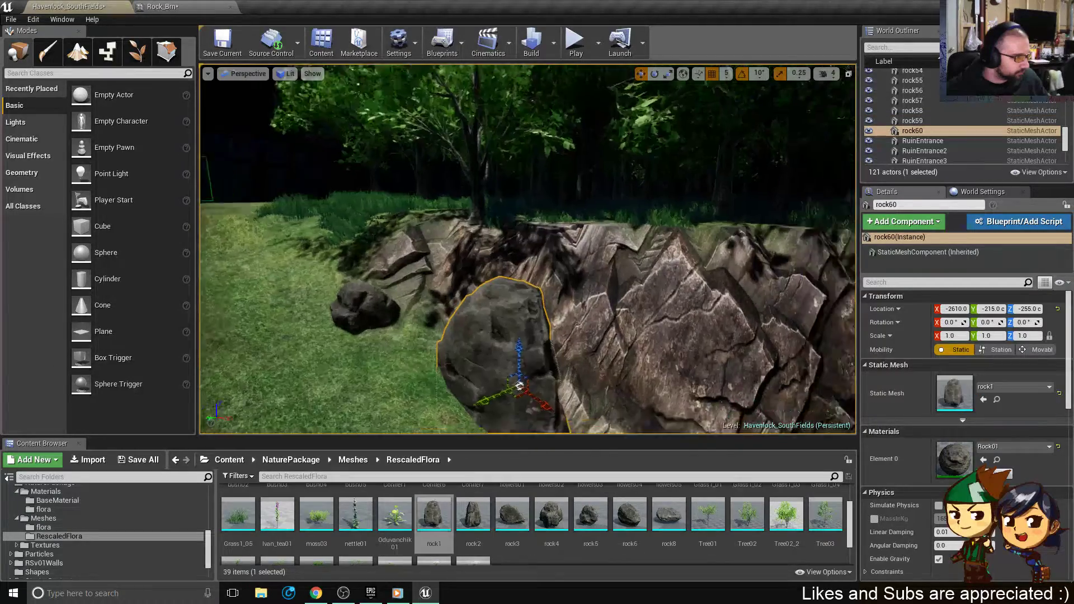
{"action": "right_click_drag", "start_coordinate": [522, 383], "coordinate": [571, 419]}
{"action": "right_click_drag", "start_coordinate": [417, 316], "coordinate": [422, 318]}
- Add rock6, rock3 and rock2 meshes farther down the ledge and move the rock2 boulder back against the cliff face
{"action": "left_click_drag", "start_coordinate": [629, 514], "coordinate": [383, 303]}
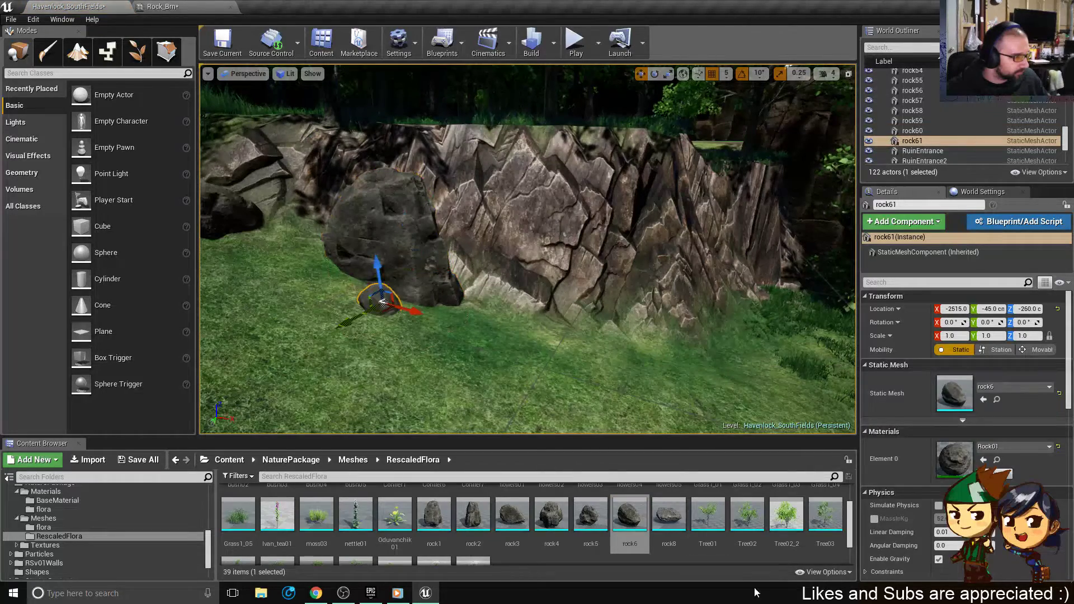
{"action": "left_click_drag", "start_coordinate": [514, 517], "coordinate": [495, 327]}
{"action": "left_click", "coordinate": [474, 514]}
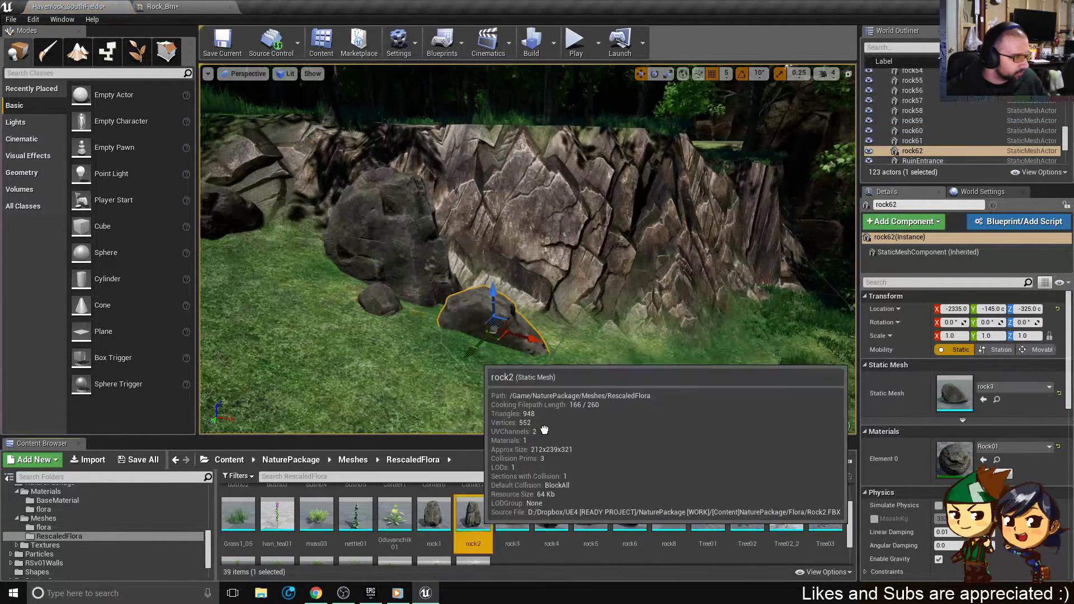
{"action": "left_click_drag", "start_coordinate": [474, 514], "coordinate": [621, 267]}
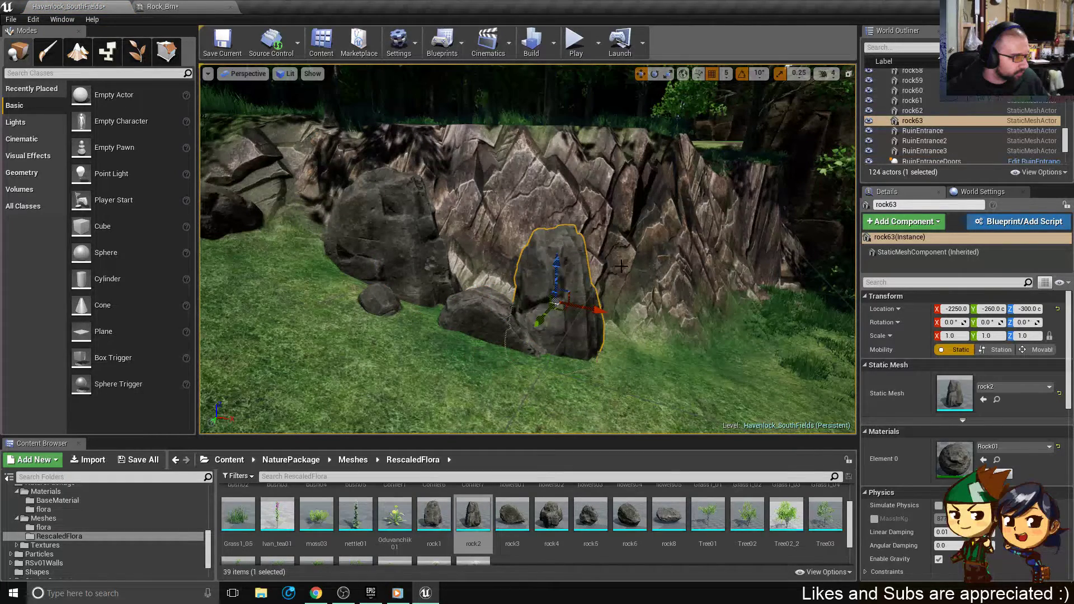
{"action": "right_click_drag", "start_coordinate": [621, 266], "coordinate": [660, 269]}
{"action": "left_click_drag", "start_coordinate": [326, 313], "coordinate": [343, 306]}
{"action": "mouse_move", "coordinate": [586, 287]}
{"action": "right_mouse_down"}
{"action": "mouse_move", "coordinate": [554, 280]}
{"action": "mouse_move", "coordinate": [588, 282]}
{"action": "right_mouse_up"}
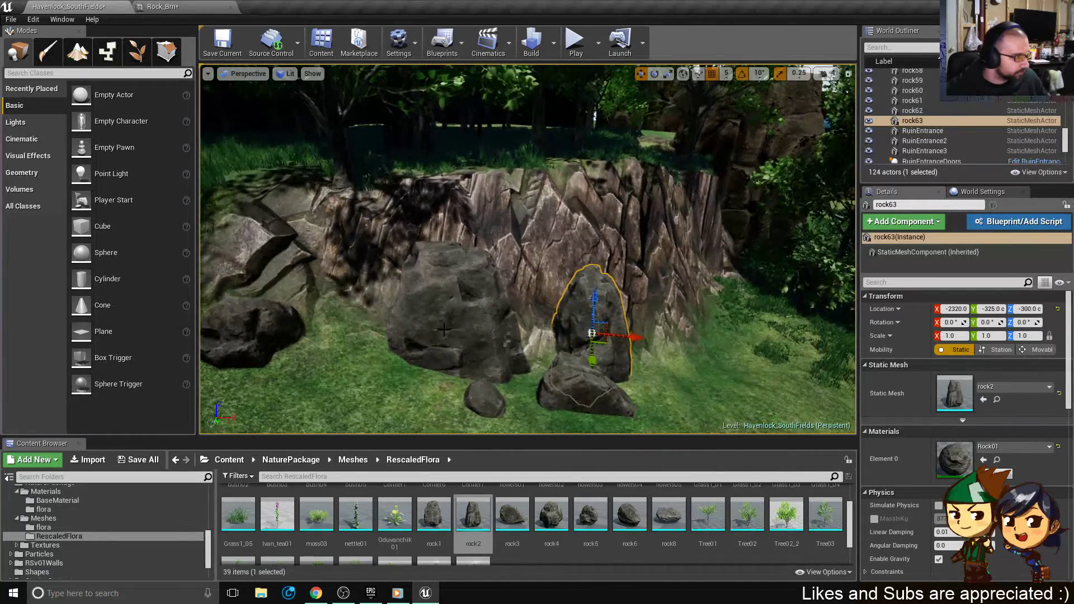
- Place another rock3 between the rock4 and rock1 boulders, shift it to Y -120, and nudge the rock4 boulder beside it
{"action": "right_click_drag", "start_coordinate": [444, 330], "coordinate": [426, 316]}
{"action": "left_click_drag", "start_coordinate": [515, 525], "coordinate": [390, 338]}
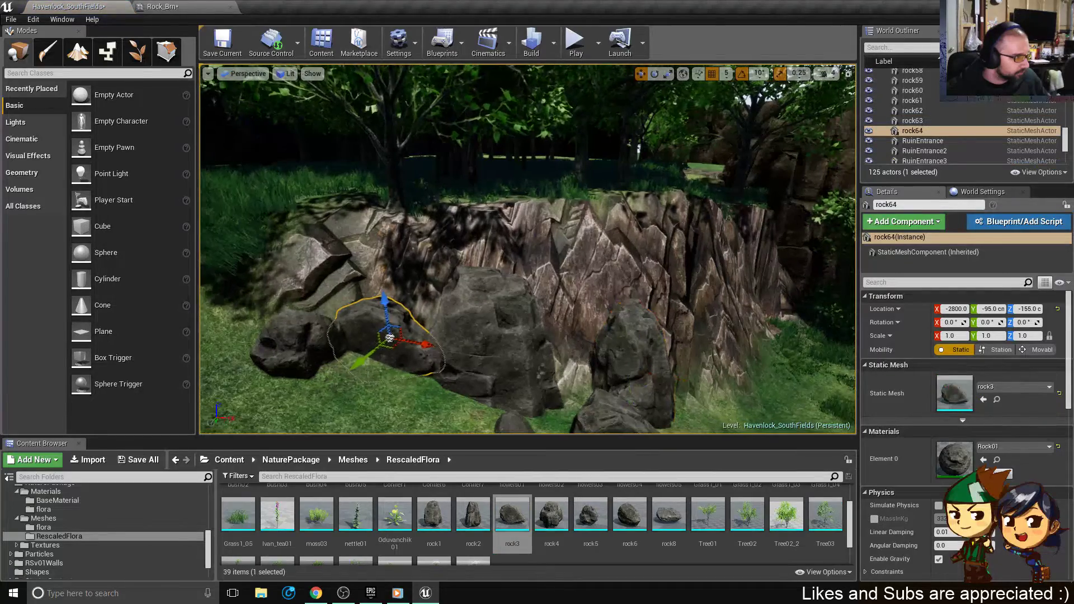
{"action": "right_click_drag", "start_coordinate": [460, 367], "coordinate": [465, 369]}
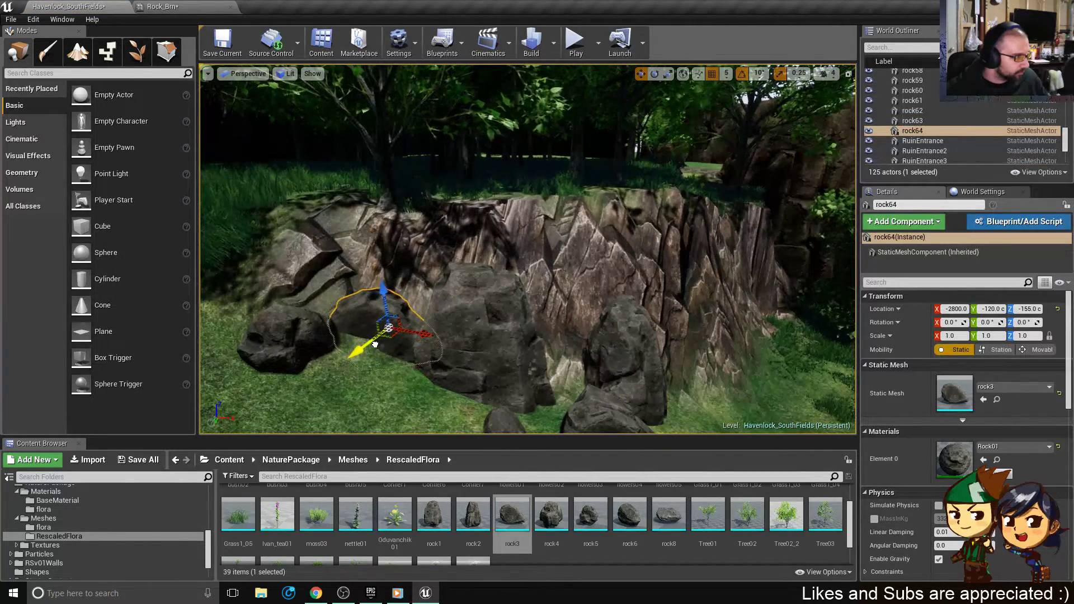
{"action": "left_click", "coordinate": [287, 342]}
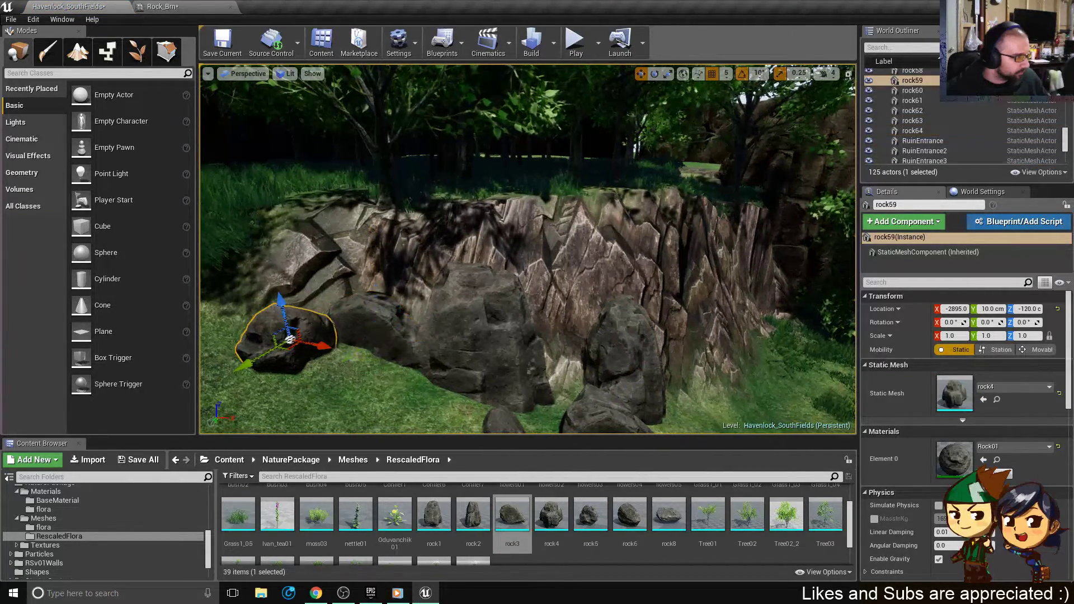
{"action": "mouse_move", "coordinate": [288, 349]}
{"action": "left_mouse_down"}
{"action": "mouse_move", "coordinate": [283, 331]}
{"action": "mouse_move", "coordinate": [290, 338]}
{"action": "left_mouse_up"}
- Rotate the lower rock3 boulder to 100° on X and shift it in beside the standing rock2 boulder
{"action": "right_click_drag", "start_coordinate": [476, 280], "coordinate": [473, 252]}
{"action": "left_click", "coordinate": [418, 274]}
{"action": "right_click_drag", "start_coordinate": [418, 274], "coordinate": [471, 274]}
{"action": "key", "text": "e"}
{"action": "left_click_drag", "start_coordinate": [527, 255], "coordinate": [537, 290]}
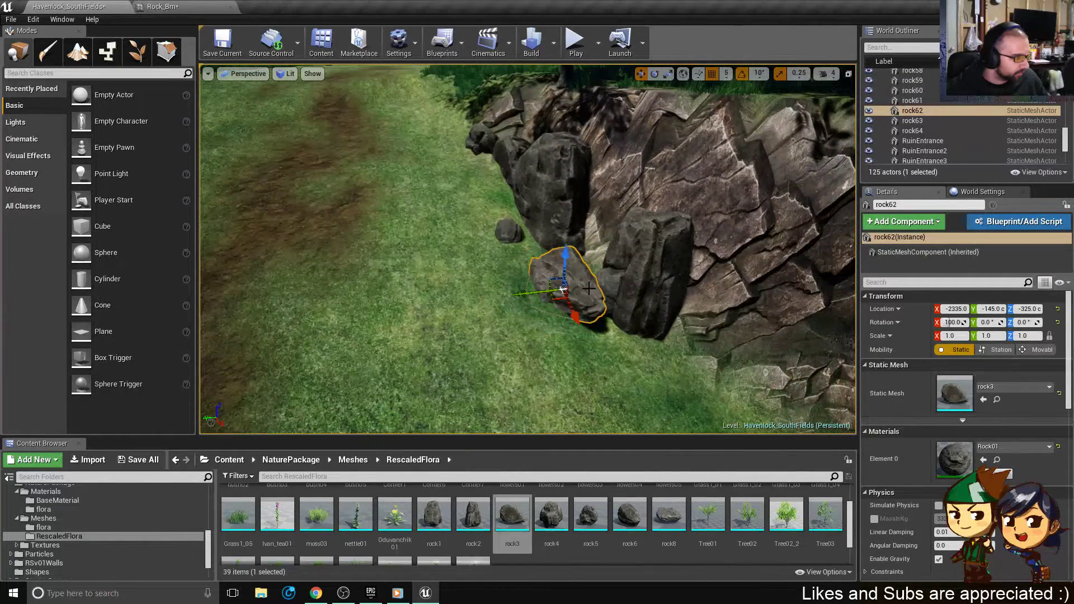
{"action": "left_click_drag", "start_coordinate": [559, 298], "coordinate": [571, 272]}
{"action": "right_click_drag", "start_coordinate": [572, 272], "coordinate": [560, 291]}
- Tilt the rock2 boulder -20° on X, then switch to local space and tilt it further to about -18.7° on Y
{"action": "right_click_drag", "start_coordinate": [546, 243], "coordinate": [604, 210]}
{"action": "left_click", "coordinate": [546, 243]}
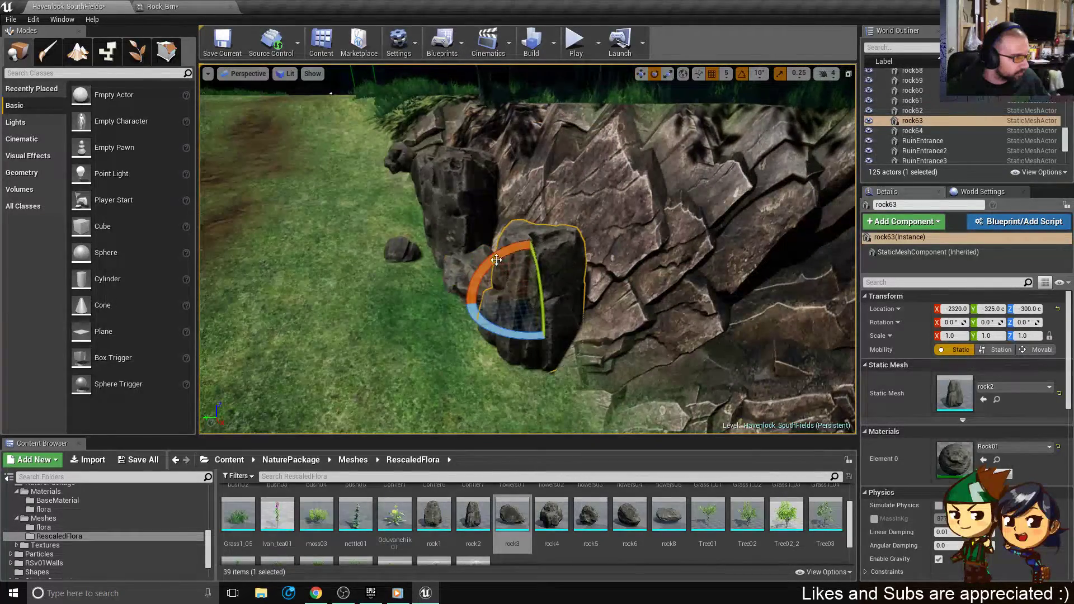
{"action": "left_click_drag", "start_coordinate": [496, 259], "coordinate": [486, 288]}
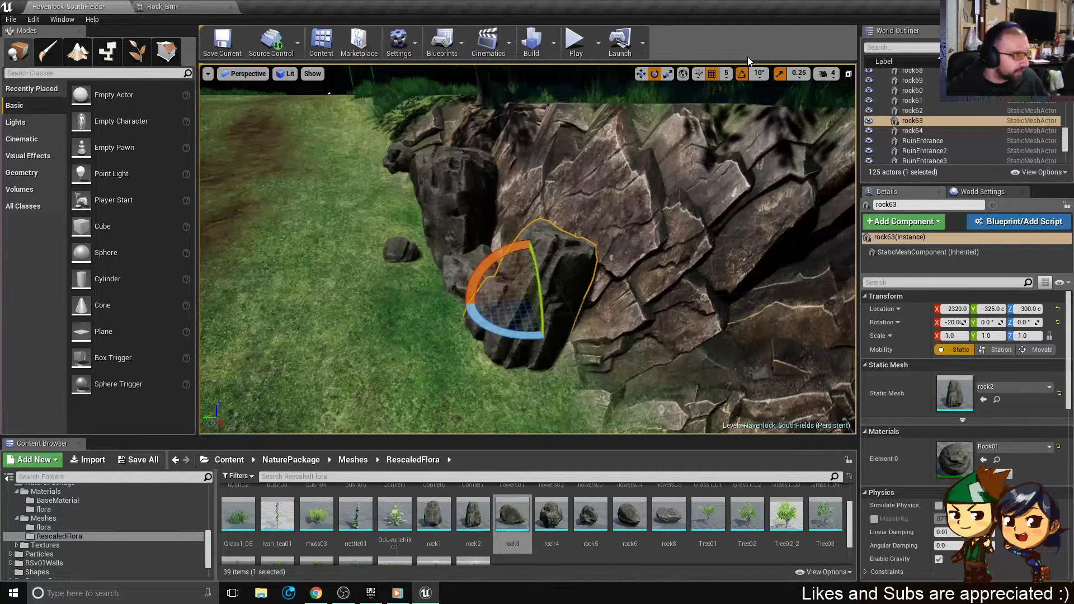
{"action": "key", "text": "ctrl+grave"}
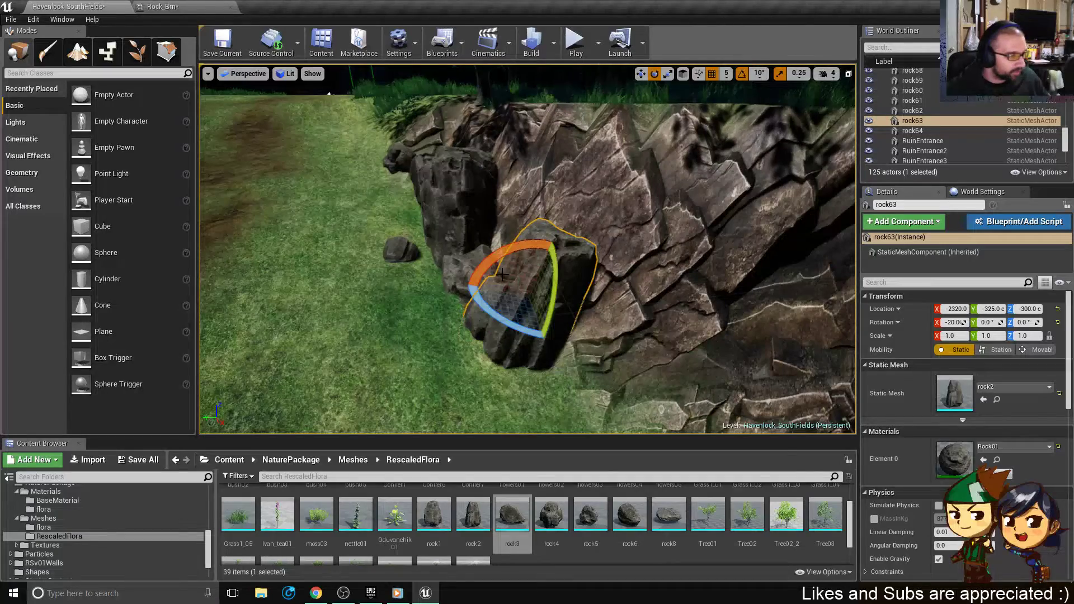
{"action": "mouse_move", "coordinate": [503, 220]}
{"action": "right_mouse_down"}
{"action": "mouse_move", "coordinate": [515, 229]}
{"action": "mouse_move", "coordinate": [537, 220]}
{"action": "mouse_move", "coordinate": [503, 220]}
{"action": "right_mouse_up"}
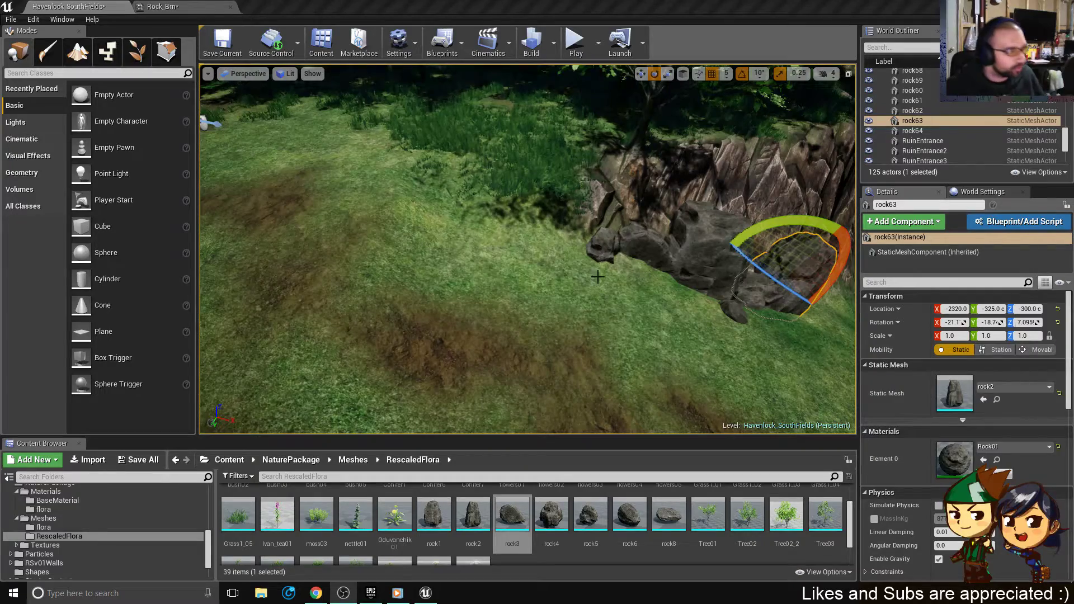
- Tilt the large rock1 boulder -20° on X, then about -18.7° on Y, so it leans into the ledge
{"action": "key", "text": "f"}
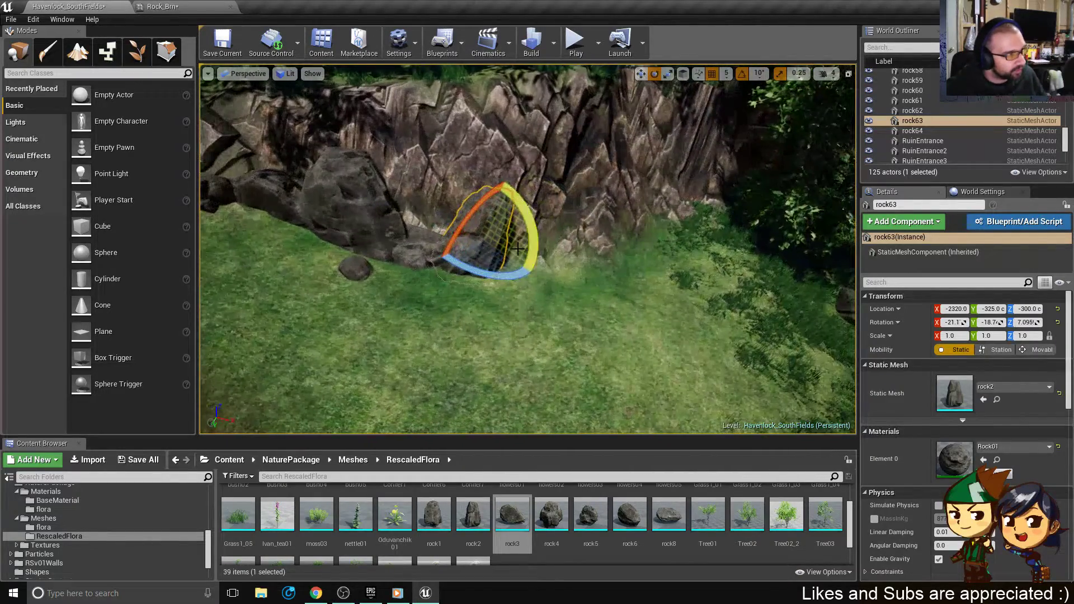
{"action": "mouse_move", "coordinate": [529, 249]}
{"action": "right_mouse_down"}
{"action": "mouse_move", "coordinate": [504, 246]}
{"action": "mouse_move", "coordinate": [523, 263]}
{"action": "mouse_move", "coordinate": [498, 244]}
{"action": "mouse_move", "coordinate": [425, 247]}
{"action": "mouse_move", "coordinate": [520, 260]}
{"action": "right_mouse_up"}
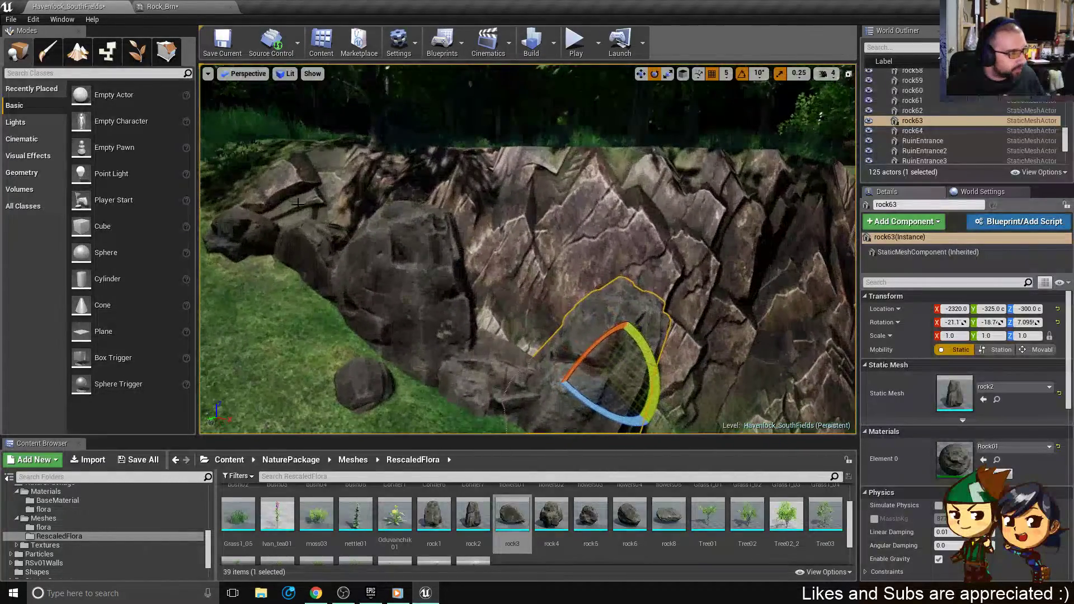
{"action": "left_click", "coordinate": [425, 241]}
{"action": "left_click_drag", "start_coordinate": [392, 296], "coordinate": [439, 225]}
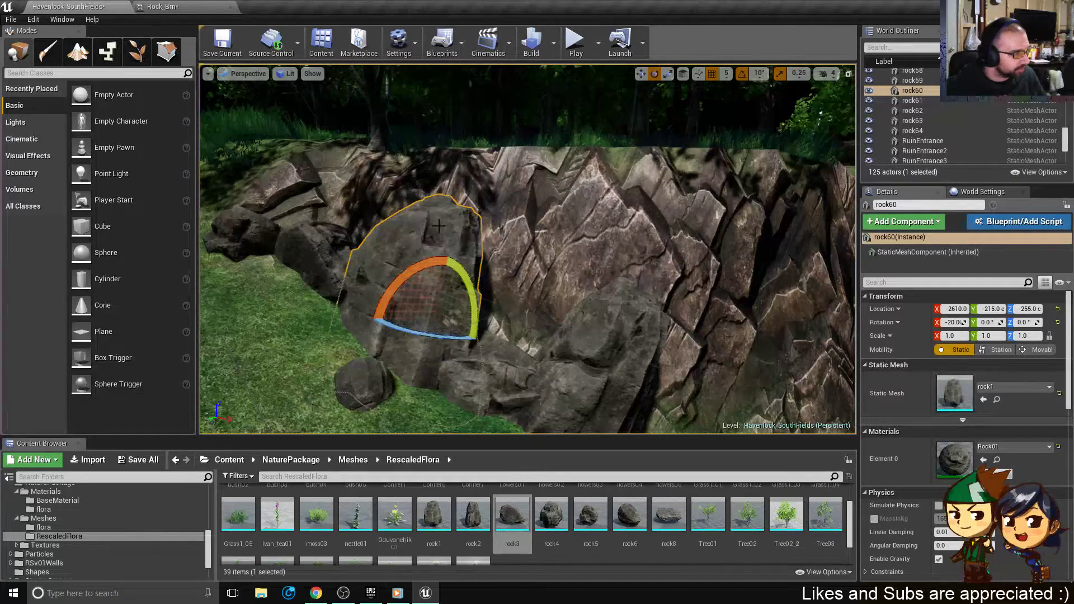
{"action": "right_click_drag", "start_coordinate": [439, 225], "coordinate": [421, 216]}
{"action": "left_click_drag", "start_coordinate": [553, 363], "coordinate": [550, 389]}
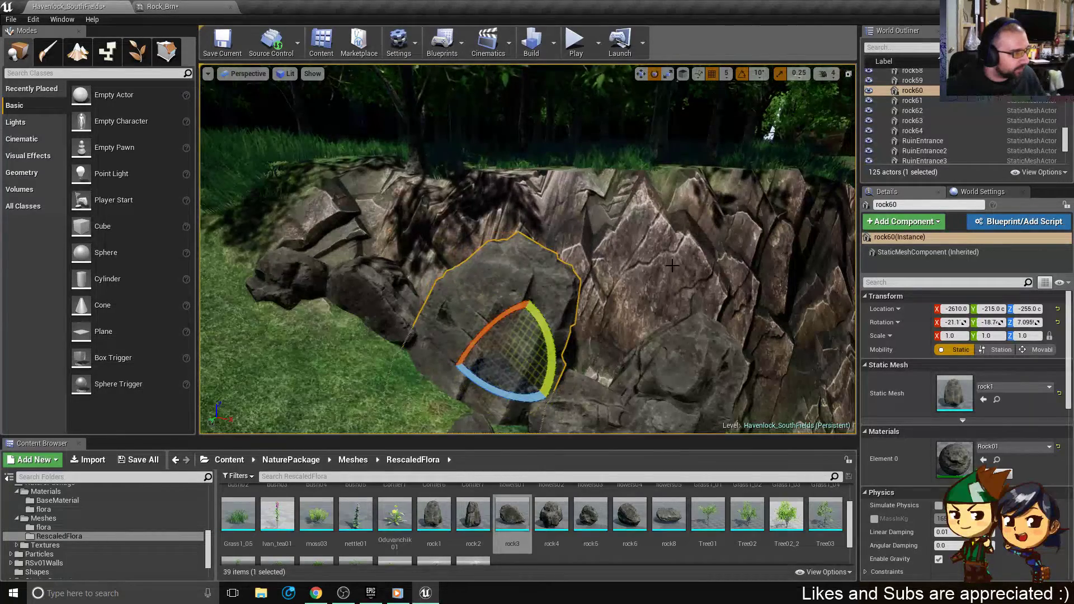
- Raise the tilted rock2 boulder along its local vertical axis to a Z location of about -264.67
{"action": "key", "text": "a"}
{"action": "right_click_drag", "start_coordinate": [442, 299], "coordinate": [468, 305]}
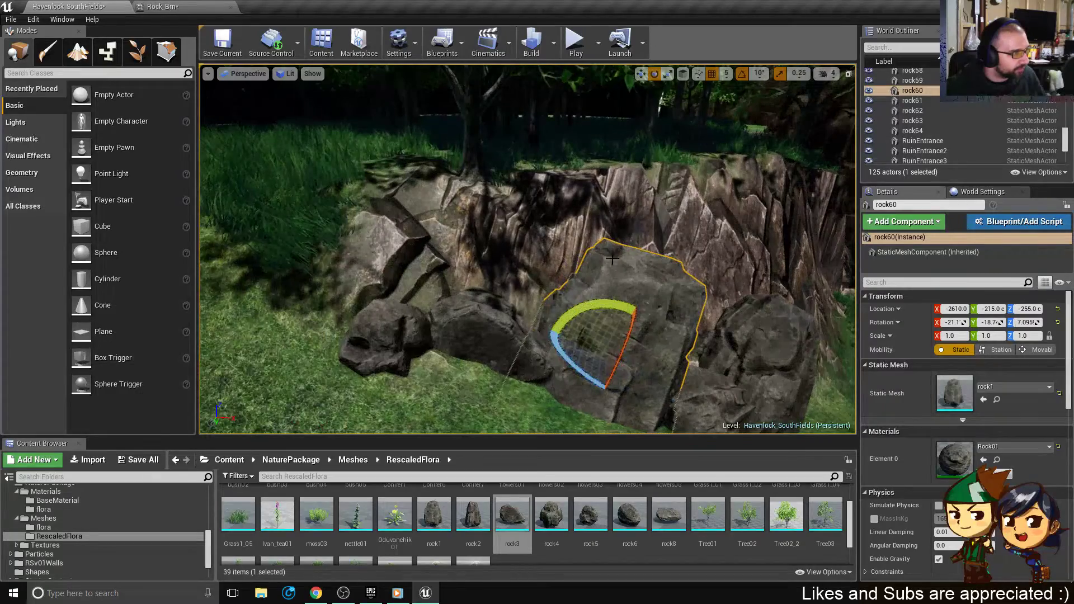
{"action": "left_click", "coordinate": [394, 331]}
{"action": "right_click_drag", "start_coordinate": [395, 331], "coordinate": [476, 313]}
{"action": "key", "text": "d"}
{"action": "left_click", "coordinate": [491, 305]}
{"action": "key", "text": "d"}
{"action": "key", "text": "w"}
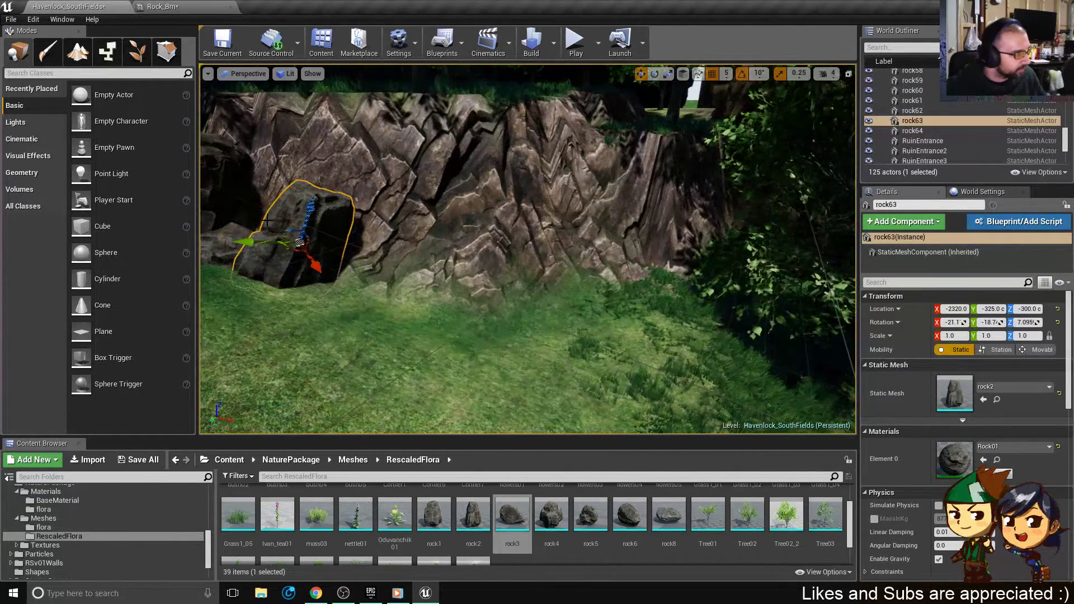
{"action": "left_click_drag", "start_coordinate": [304, 223], "coordinate": [306, 210]}
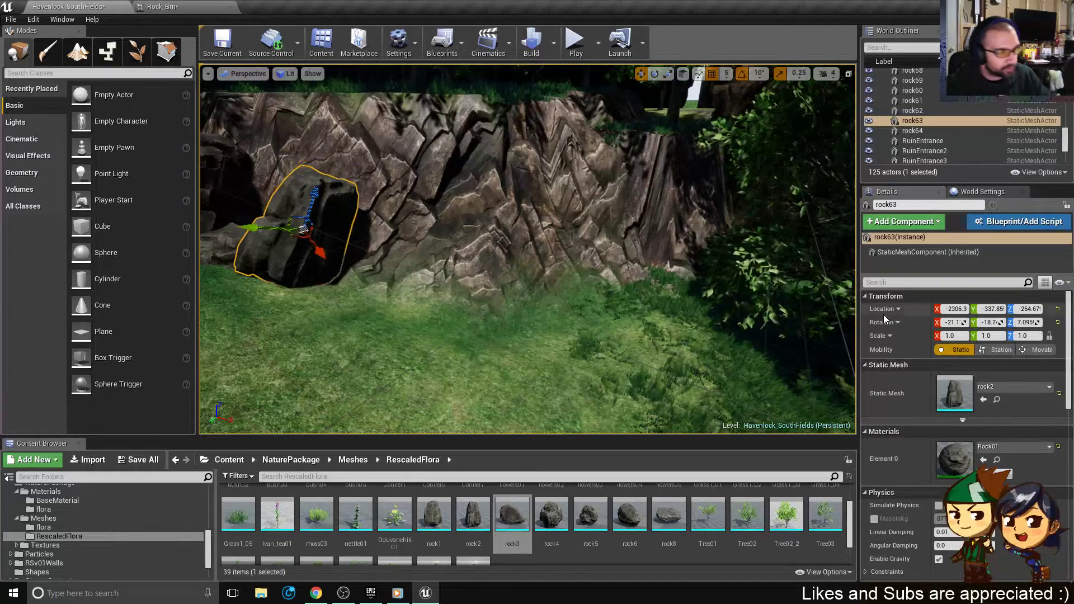
- Scale the tilted rock2 boulder uniformly to 2.0
{"action": "left_click", "coordinate": [1024, 336]}
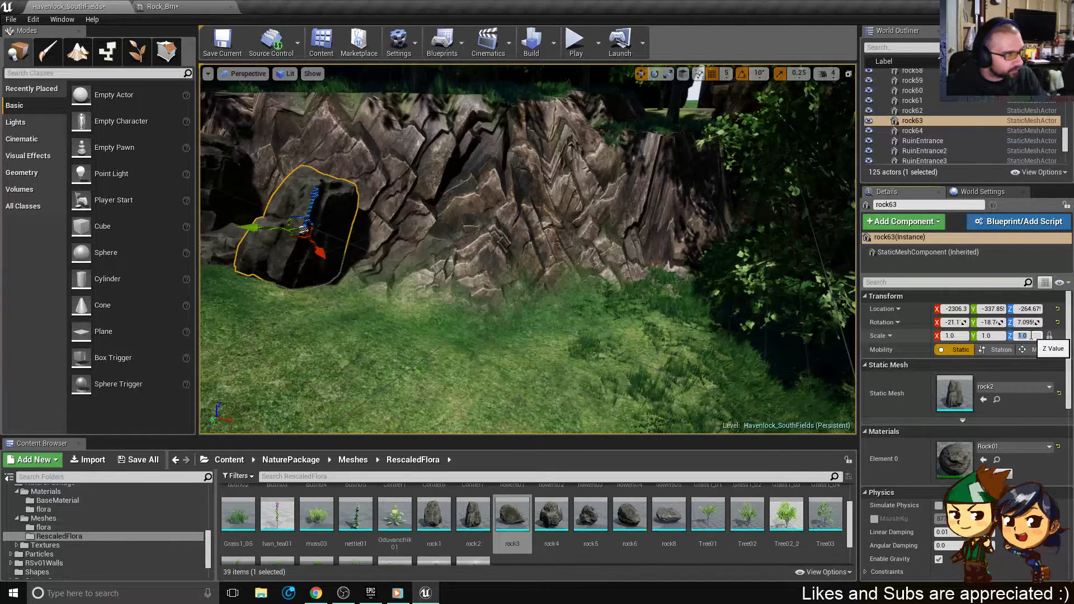
{"action": "type", "text": "2"}
{"action": "key", "text": "Return"}
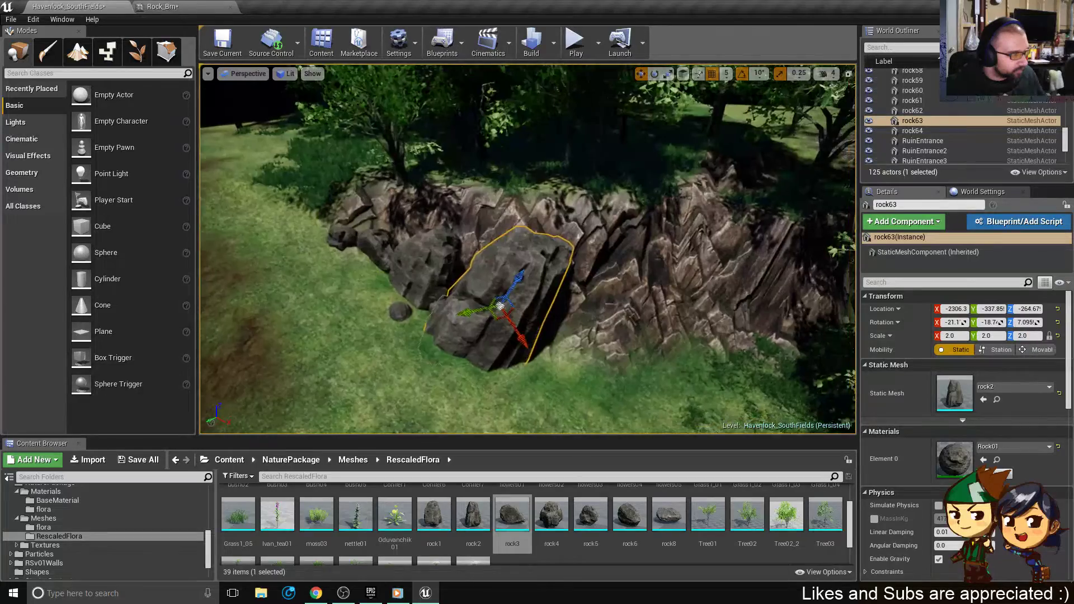
{"action": "mouse_move", "coordinate": [505, 235]}
{"action": "right_mouse_down"}
{"action": "mouse_move", "coordinate": [500, 246]}
{"action": "mouse_move", "coordinate": [505, 235]}
{"action": "right_mouse_up"}
- Make two copies of the enlarged rock2 boulder along the cliff base, rotating the first copy so it stands more upright
{"action": "left_click_drag", "start_coordinate": [473, 333], "coordinate": [681, 388]}
{"action": "right_click_drag", "start_coordinate": [681, 364], "coordinate": [706, 395]}
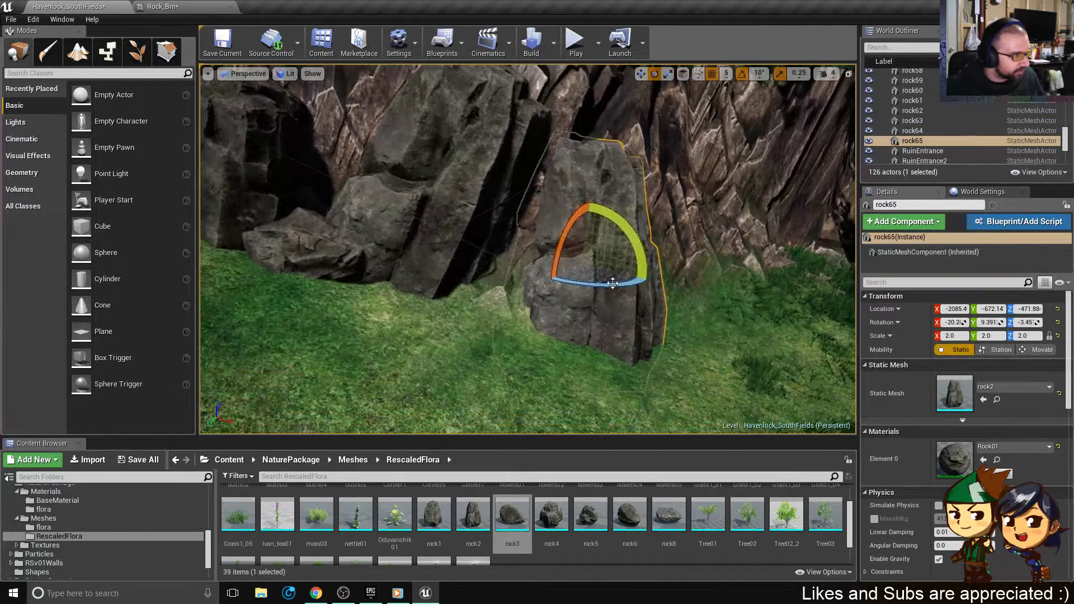
{"action": "key", "text": "w"}
{"action": "right_click_drag", "start_coordinate": [611, 283], "coordinate": [666, 296]}
{"action": "right_click_drag", "start_coordinate": [500, 304], "coordinate": [502, 274]}
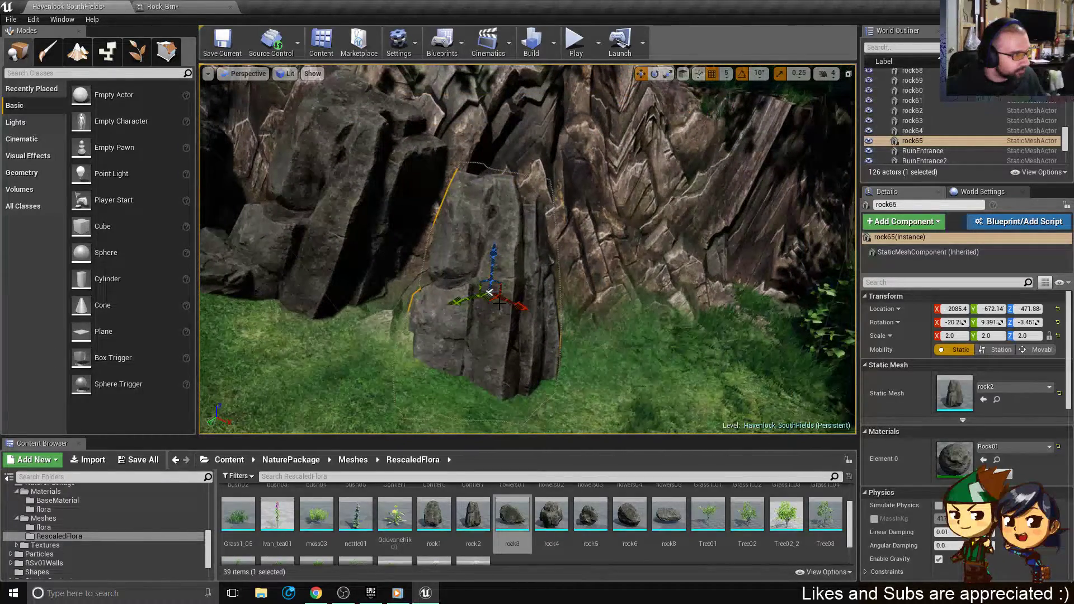
{"action": "left_click_drag", "start_coordinate": [499, 304], "coordinate": [640, 263], "text": "alt"}
{"action": "mouse_move", "coordinate": [642, 269]}
{"action": "right_mouse_down"}
{"action": "mouse_move", "coordinate": [665, 269]}
{"action": "mouse_move", "coordinate": [635, 270]}
{"action": "right_mouse_up"}
- Erase foliage with the foliage brush along the grassy edge above the rock ledge
{"action": "left_click", "coordinate": [137, 51]}
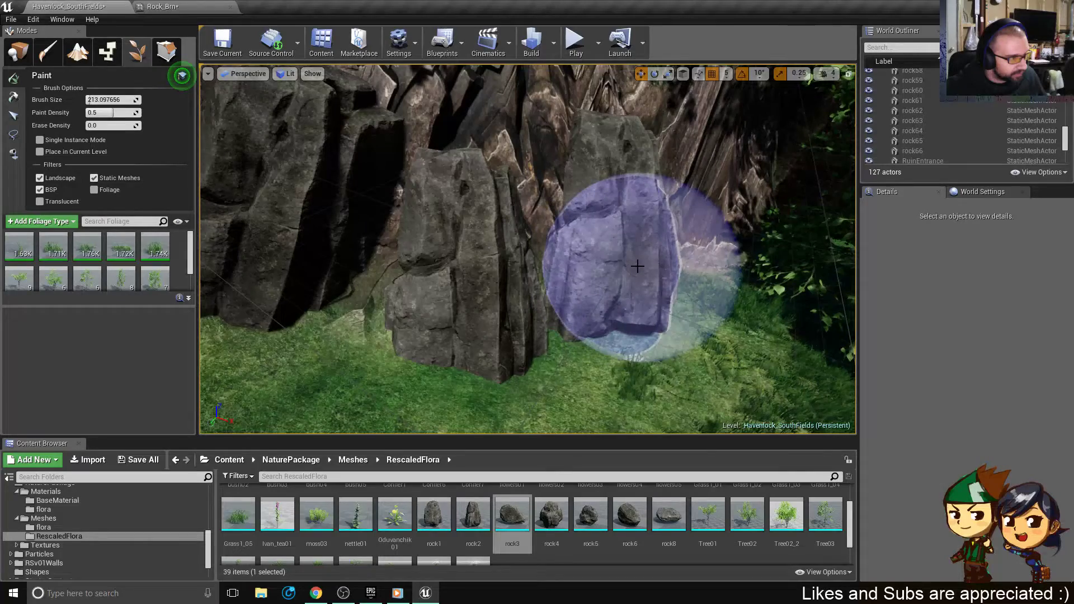
{"action": "key", "text": "s"}
{"action": "mouse_move", "coordinate": [581, 245]}
{"action": "right_mouse_down"}
{"action": "mouse_move", "coordinate": [381, 252]}
{"action": "mouse_move", "coordinate": [579, 243]}
{"action": "right_mouse_up"}
{"action": "key", "text": "w"}
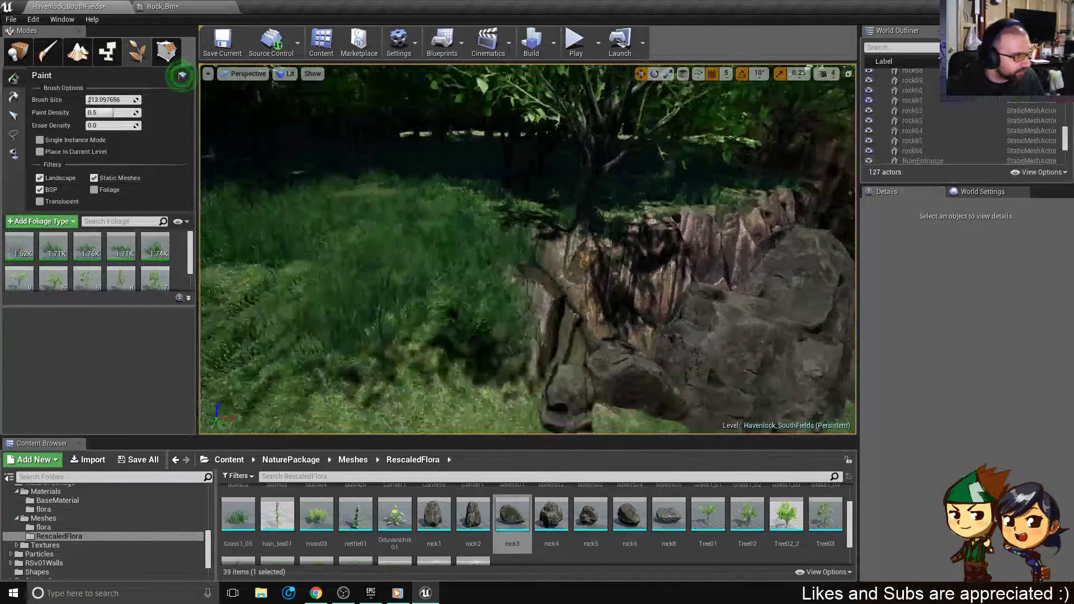
{"action": "right_click_drag", "start_coordinate": [454, 332], "coordinate": [454, 333]}
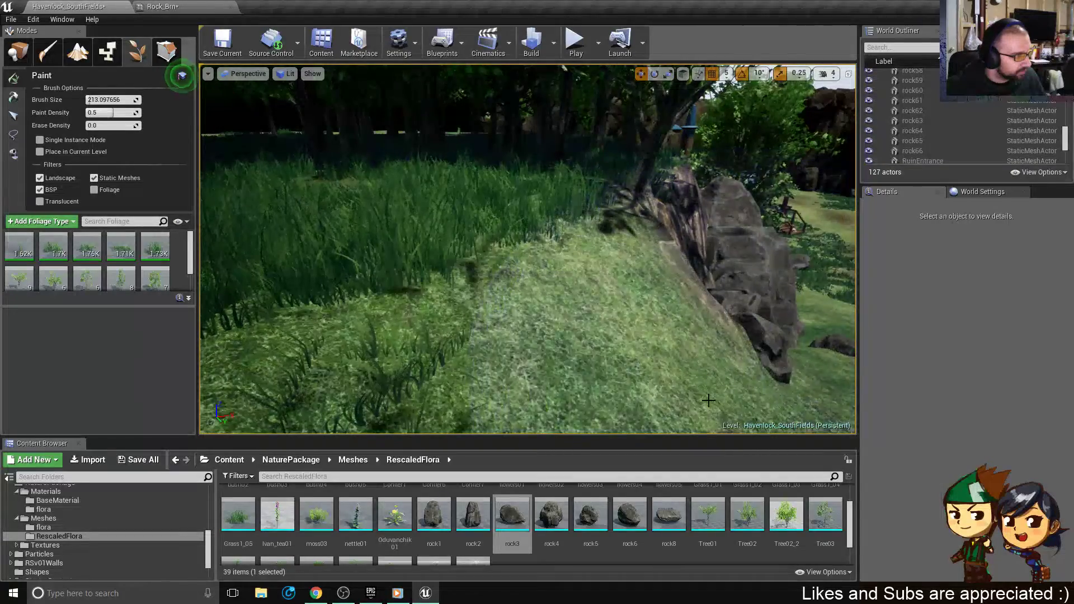
{"action": "right_click_drag", "start_coordinate": [674, 407], "coordinate": [674, 408]}
{"action": "left_click", "coordinate": [674, 408], "text": "shift"}
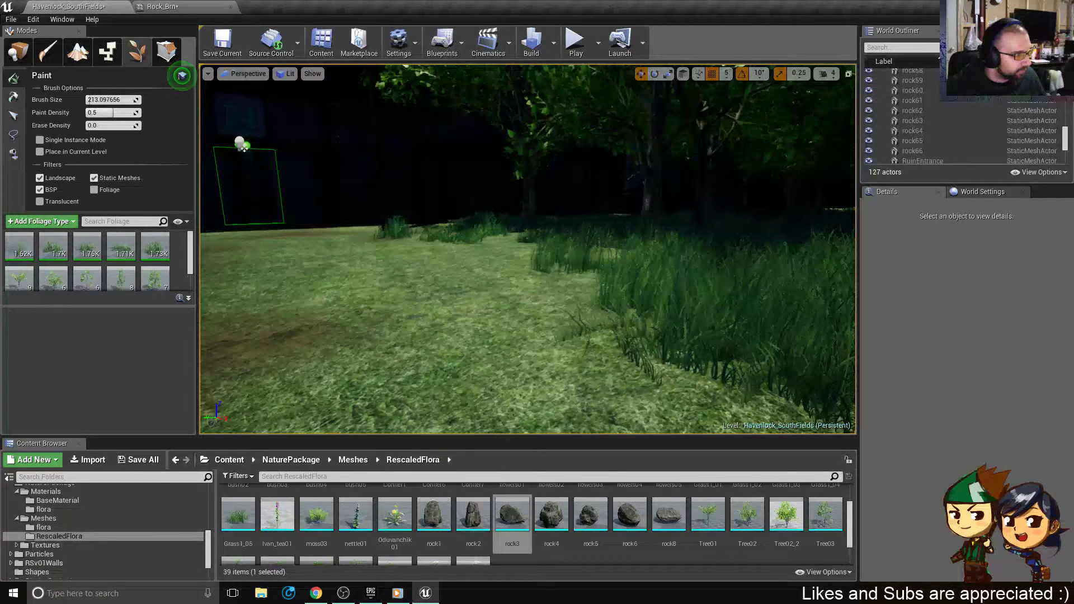
- Place a Blocking Volume at the forest edge, undo its first move and reposition it to about X -4450, Y -449
{"action": "left_click", "coordinate": [18, 50]}
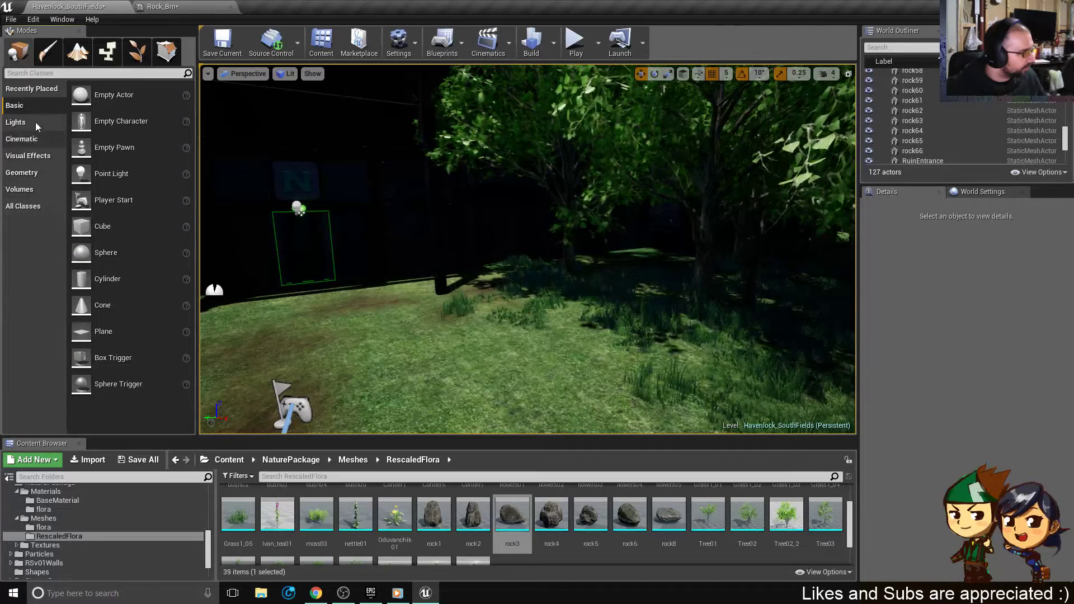
{"action": "left_click", "coordinate": [30, 188]}
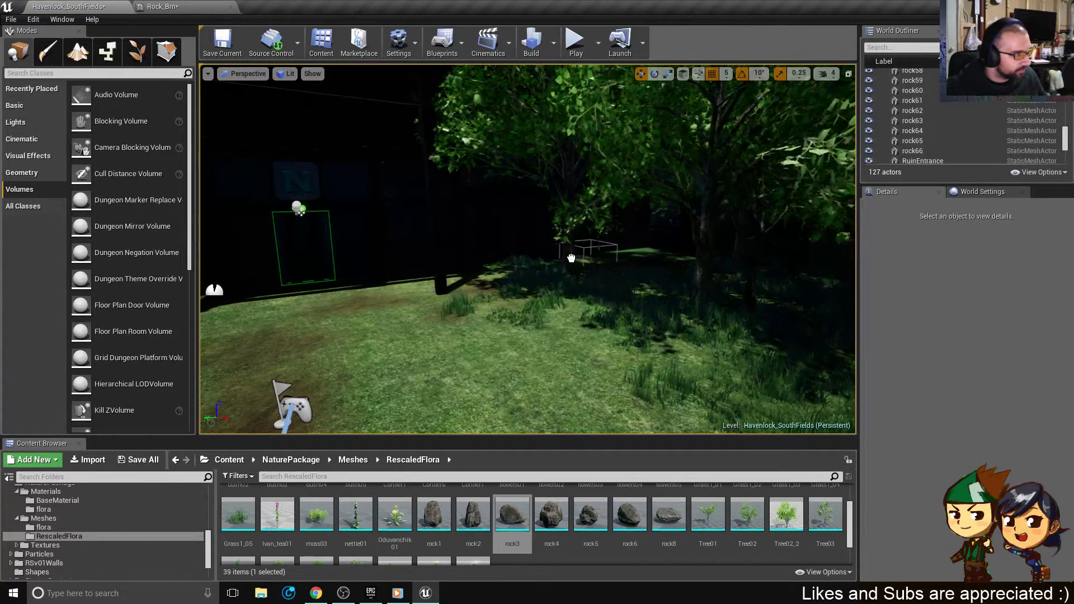
{"action": "left_click_drag", "start_coordinate": [572, 258], "coordinate": [573, 259]}
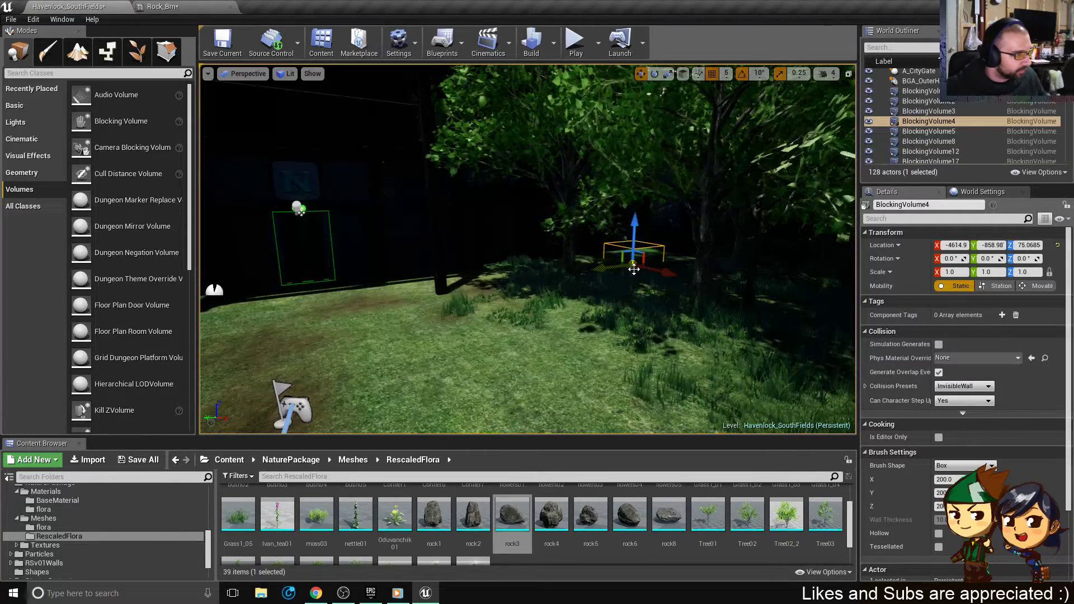
{"action": "right_click_drag", "start_coordinate": [730, 275], "coordinate": [734, 274]}
{"action": "key", "text": "ctrl+z"}
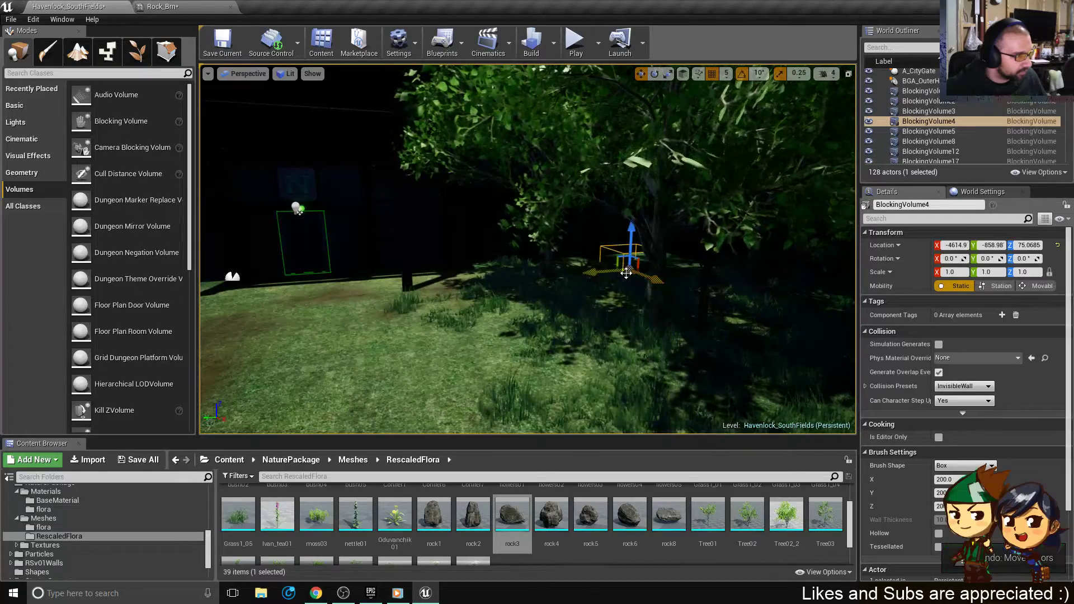
{"action": "right_click_drag", "start_coordinate": [616, 292], "coordinate": [658, 303]}
{"action": "left_click_drag", "start_coordinate": [507, 273], "coordinate": [466, 253]}
- Switch to unlit shading, lengthen the blocking volume's brush X to about 1616 and move it to X -3945, Y -450, Z 200
{"action": "left_click", "coordinate": [289, 73]}
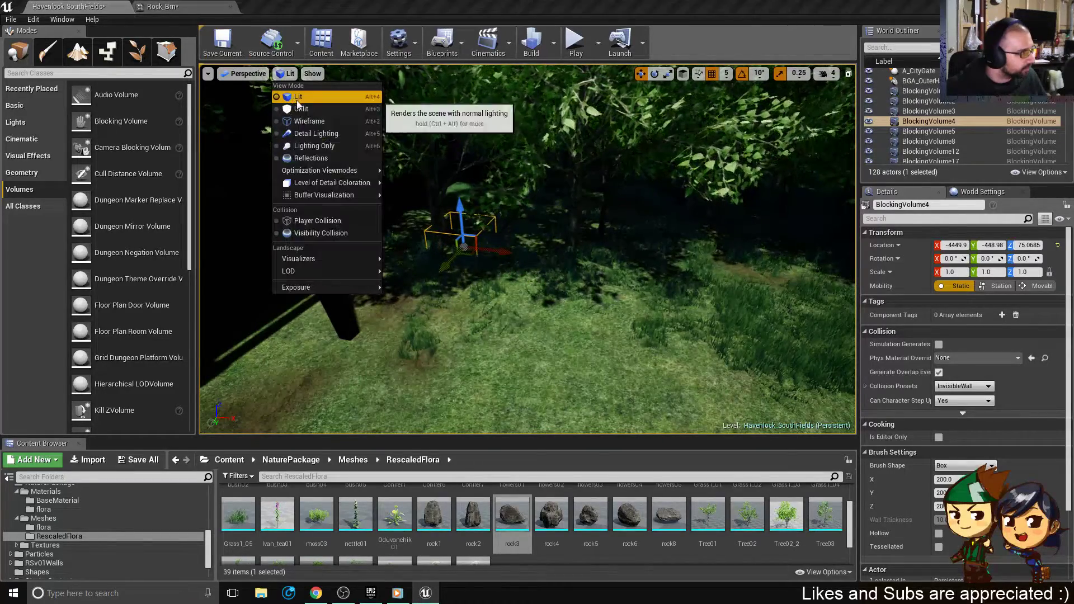
{"action": "left_click", "coordinate": [302, 109]}
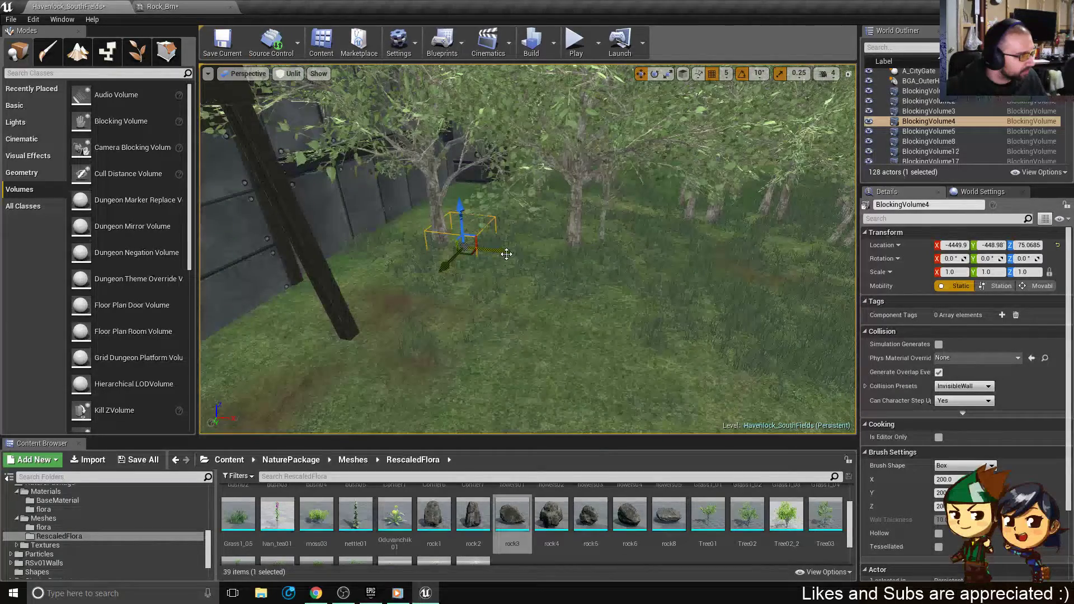
{"action": "right_click_drag", "start_coordinate": [507, 254], "coordinate": [523, 254]}
{"action": "left_click_drag", "start_coordinate": [947, 479], "coordinate": [959, 479]}
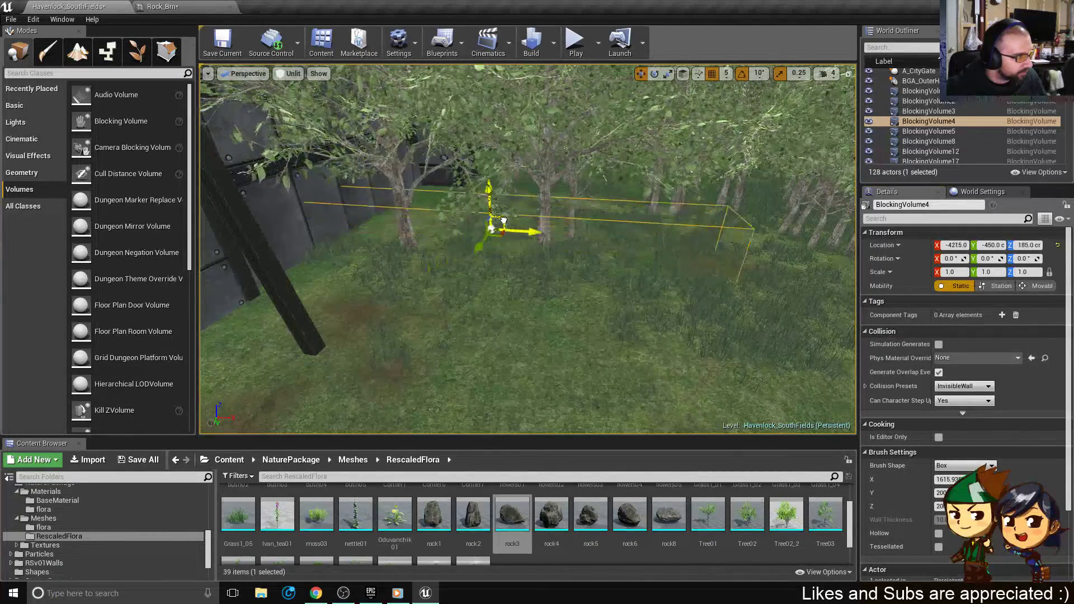
{"action": "right_click_drag", "start_coordinate": [575, 221], "coordinate": [645, 230]}
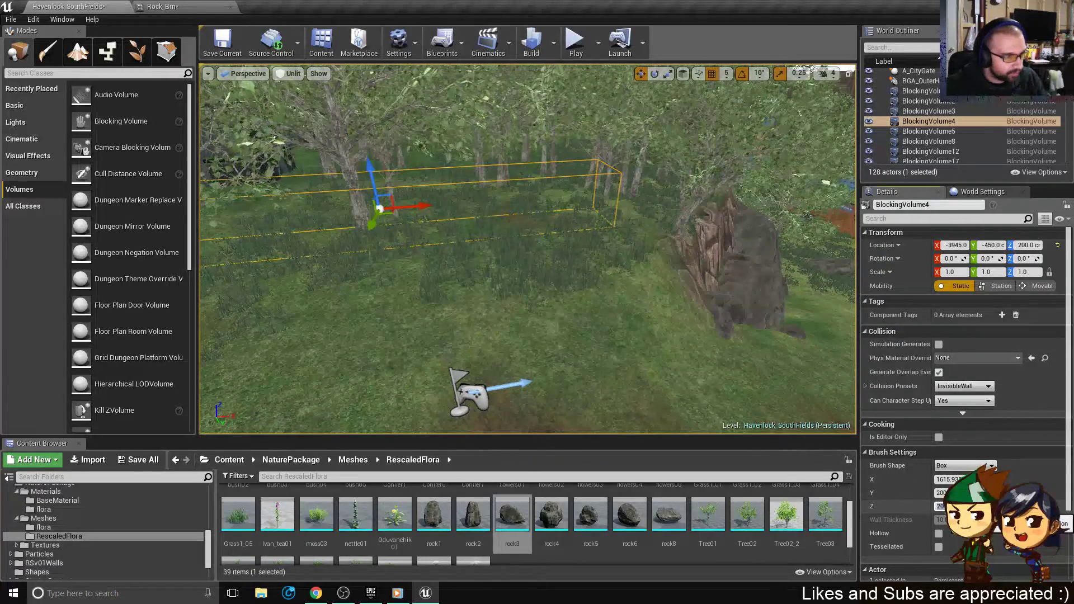
{"action": "right_click_drag", "start_coordinate": [532, 326], "coordinate": [531, 326]}
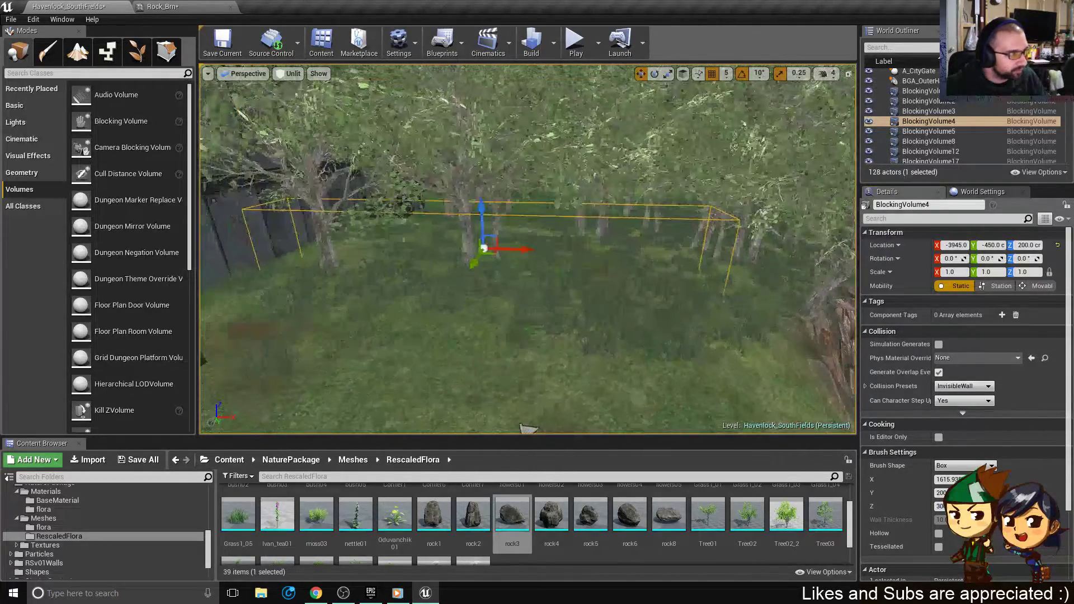
- Extend the blocking volume's brush X to about 1919 and shift it to X -3865, Y -370, Z 245 between wall and ledge
{"action": "left_click_drag", "start_coordinate": [484, 214], "coordinate": [497, 210]}
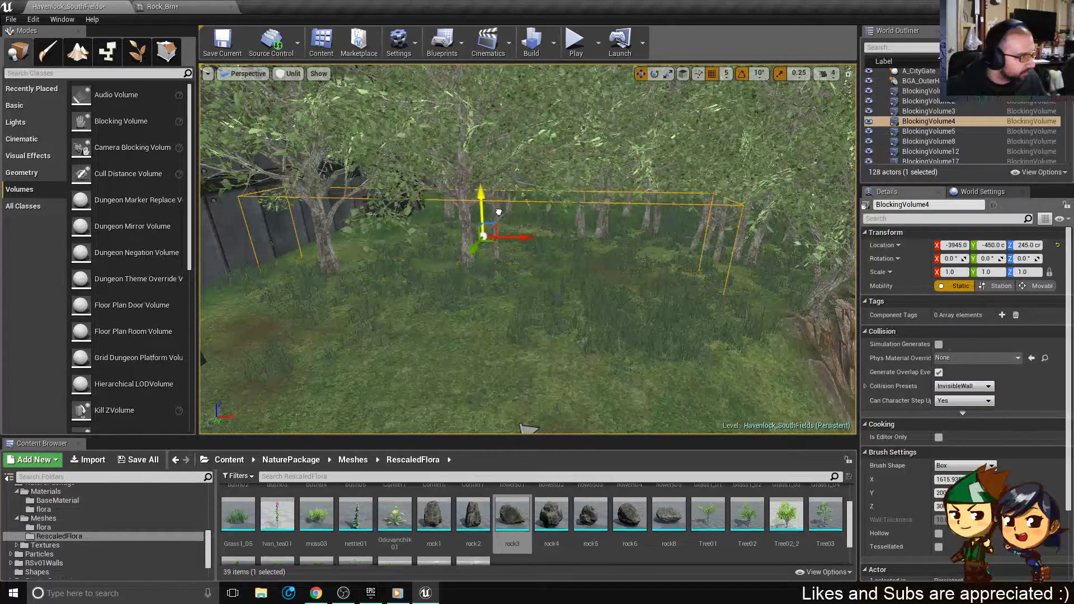
{"action": "right_click_drag", "start_coordinate": [498, 212], "coordinate": [450, 260]}
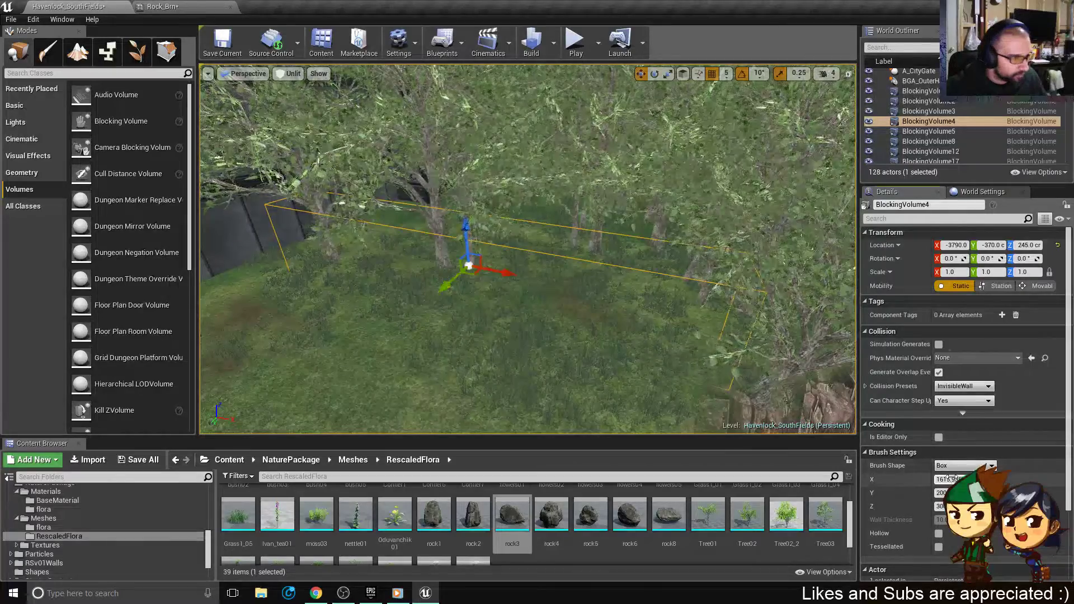
{"action": "right_click_drag", "start_coordinate": [627, 313], "coordinate": [512, 262]}
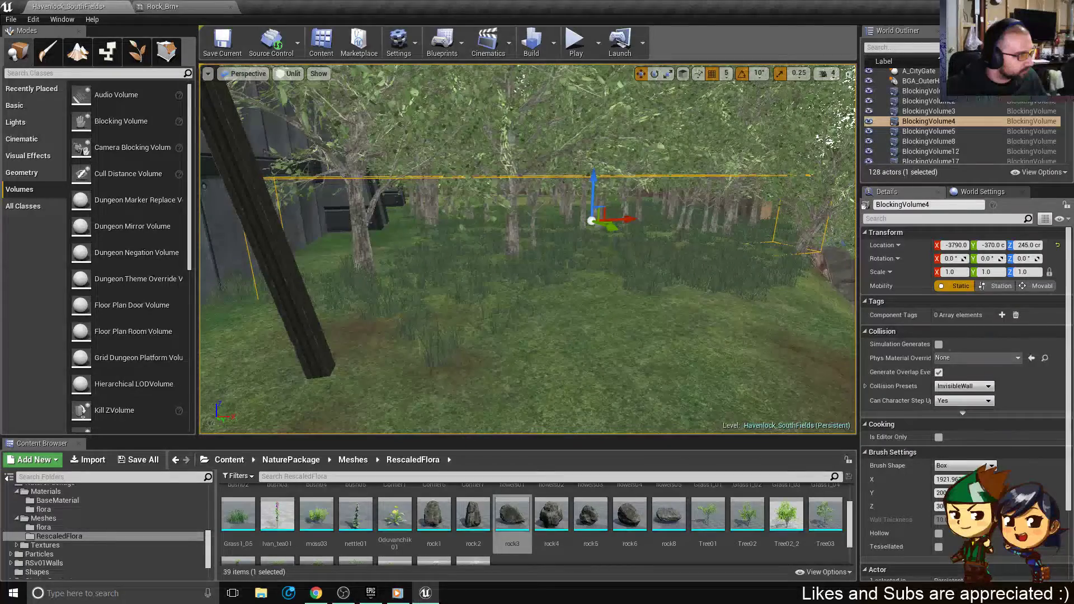
{"action": "right_click_drag", "start_coordinate": [512, 262], "coordinate": [509, 263]}
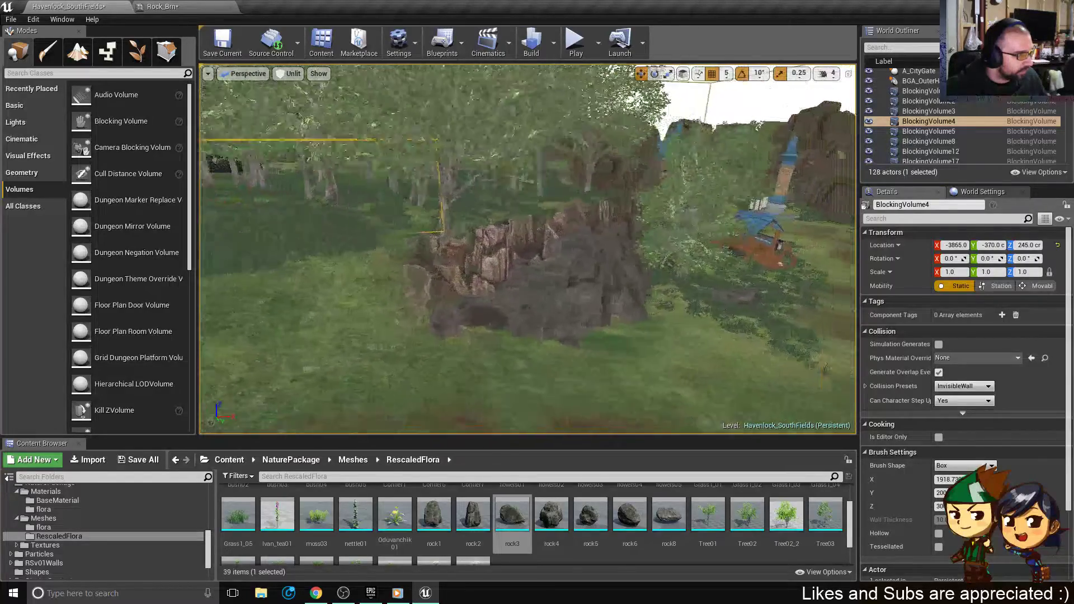
{"action": "right_click_drag", "start_coordinate": [512, 262], "coordinate": [454, 264]}
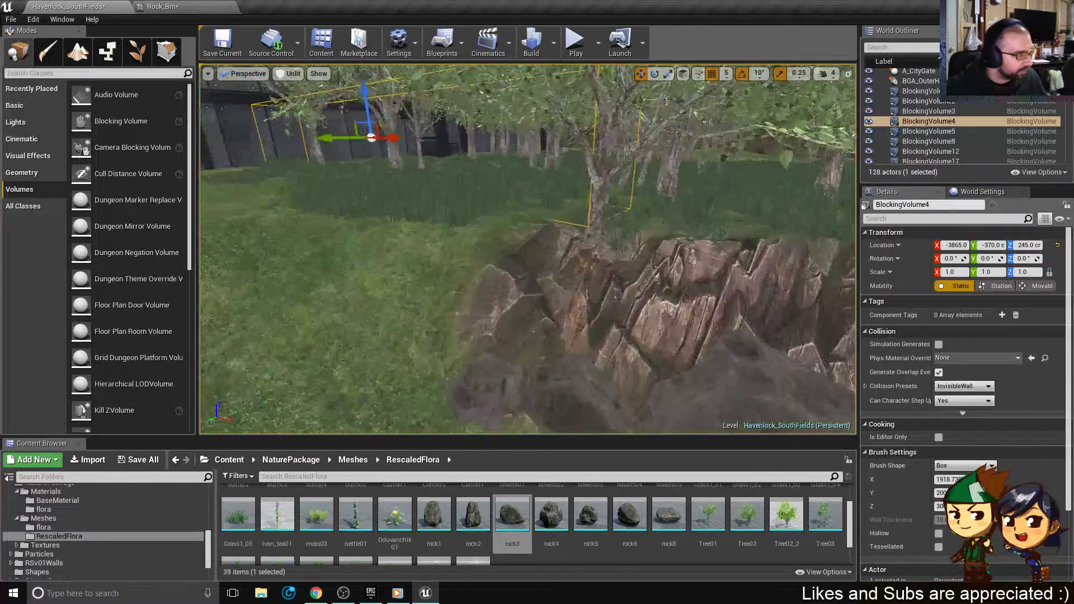
- Paint grass foliage on the ground along the cliff base behind the hut and near the stone pillar
{"action": "right_click_drag", "start_coordinate": [611, 280], "coordinate": [722, 275]}
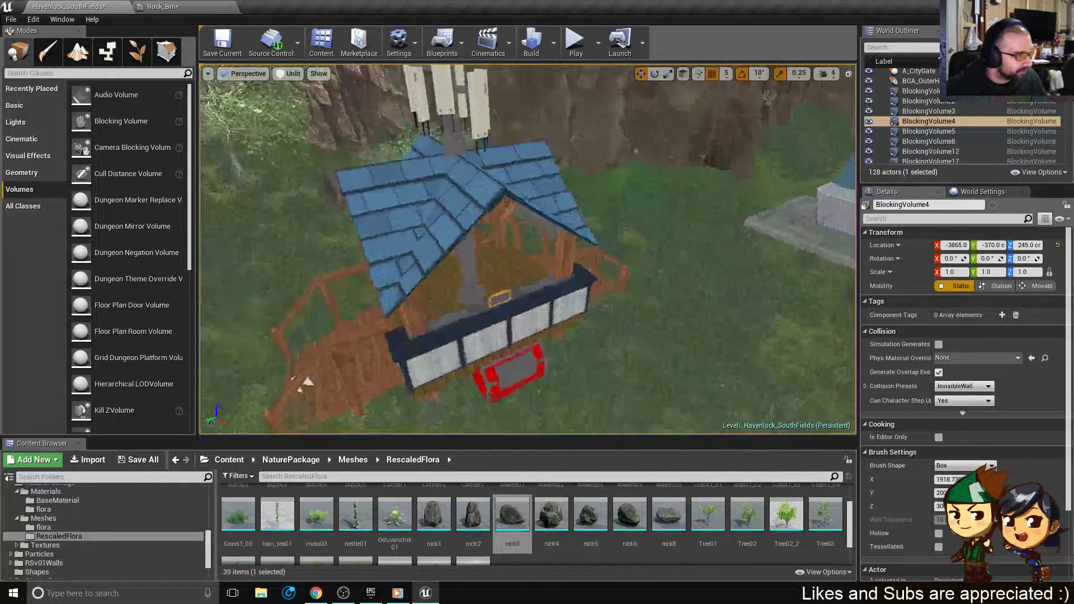
{"action": "left_click", "coordinate": [137, 50]}
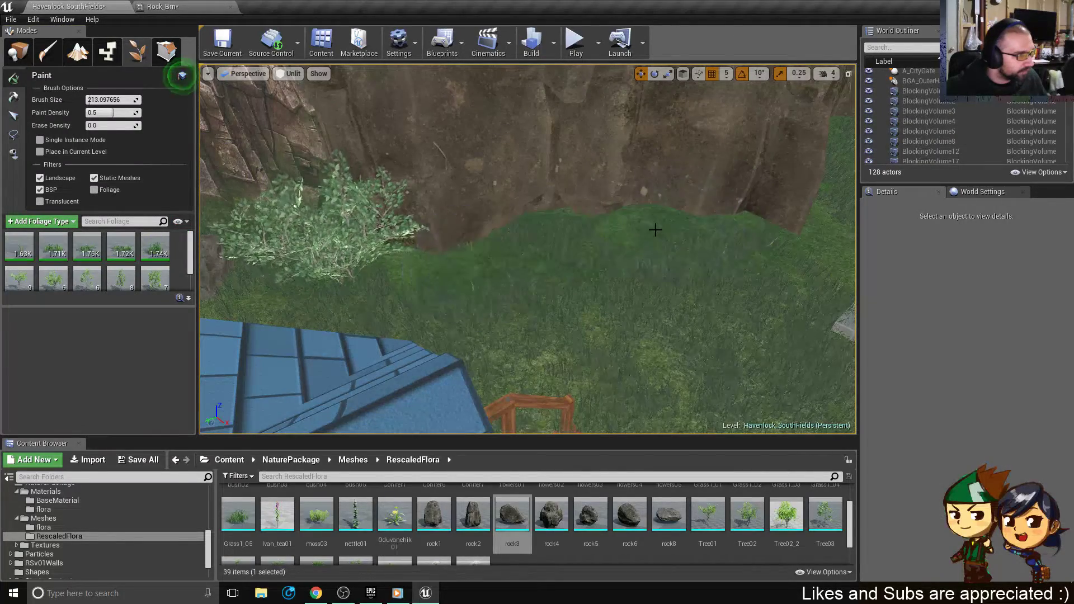
{"action": "right_click_drag", "start_coordinate": [656, 230], "coordinate": [789, 230]}
{"action": "key", "text": "w"}
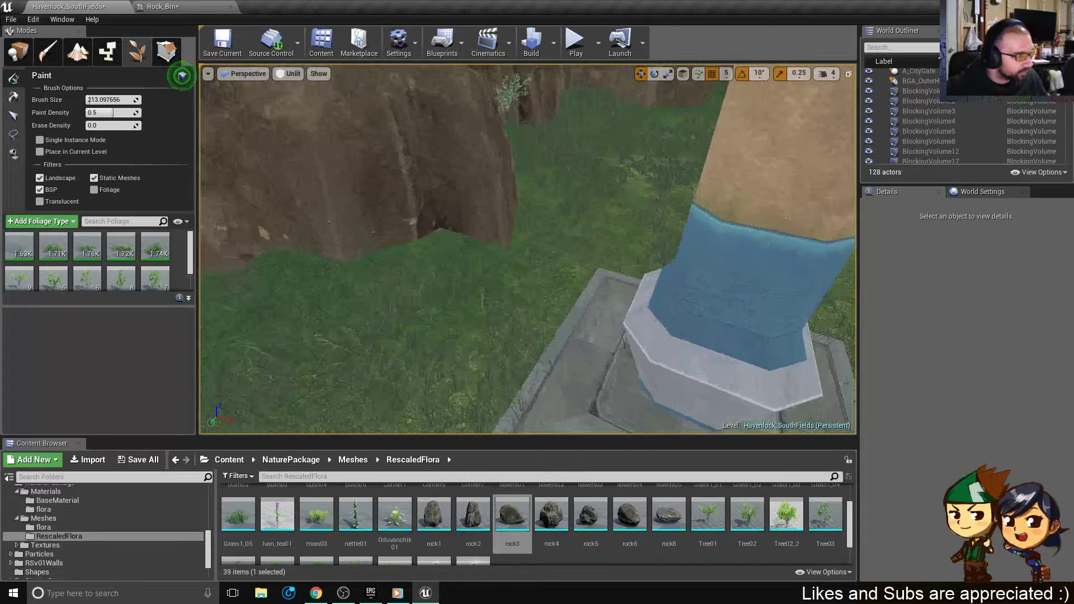
{"action": "mouse_move", "coordinate": [583, 262]}
{"action": "right_mouse_down"}
{"action": "mouse_move", "coordinate": [617, 221]}
{"action": "mouse_move", "coordinate": [705, 222]}
{"action": "mouse_move", "coordinate": [767, 187]}
{"action": "right_mouse_up"}
{"action": "left_click", "coordinate": [583, 252]}
{"action": "key", "text": "s"}
{"action": "mouse_move", "coordinate": [338, 225]}
{"action": "right_mouse_down"}
{"action": "mouse_move", "coordinate": [372, 225]}
{"action": "mouse_move", "coordinate": [309, 278]}
{"action": "right_mouse_up"}
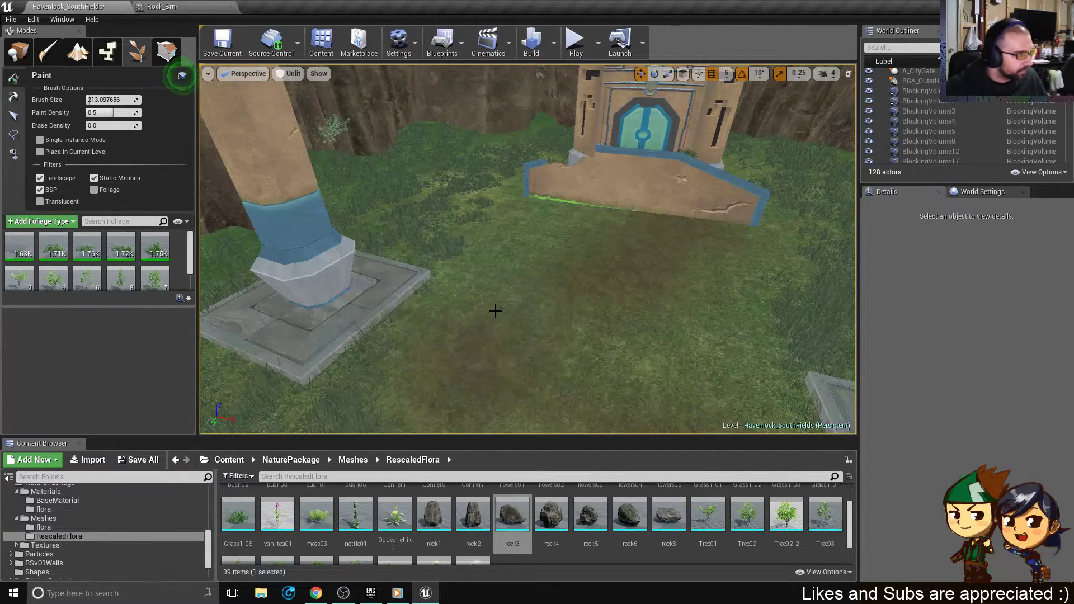
- Switch back to lit shading and erase foliage from the edge of the dirt path
{"action": "mouse_move", "coordinate": [495, 310]}
{"action": "right_mouse_down"}
{"action": "mouse_move", "coordinate": [420, 314]}
{"action": "mouse_move", "coordinate": [355, 115]}
{"action": "mouse_move", "coordinate": [347, 117]}
{"action": "mouse_move", "coordinate": [447, 115]}
{"action": "right_mouse_up"}
{"action": "left_click", "coordinate": [289, 73]}
{"action": "left_click", "coordinate": [291, 94]}
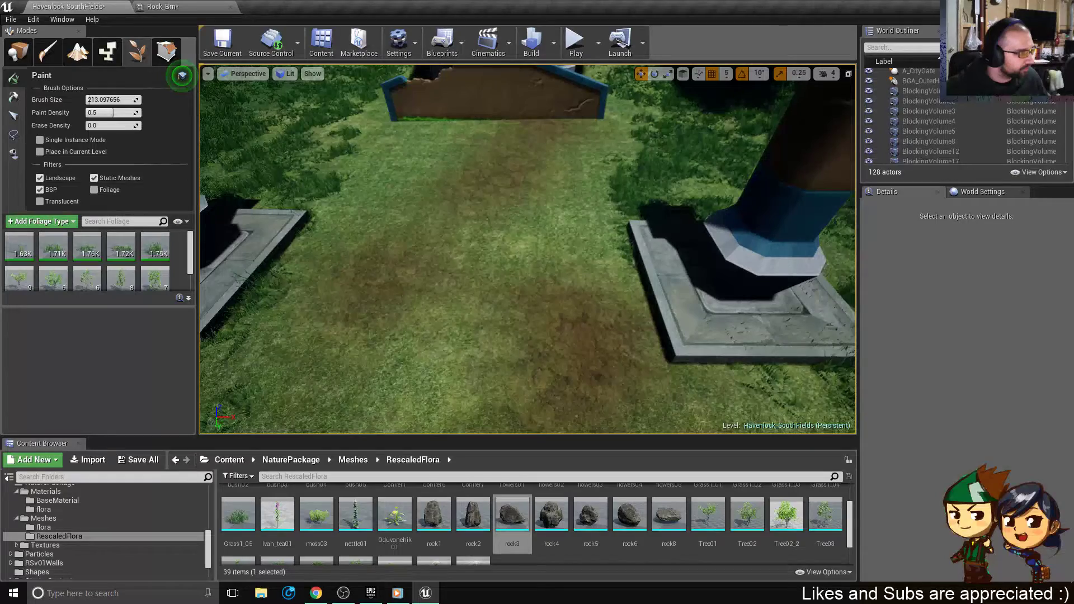
{"action": "right_click_drag", "start_coordinate": [609, 280], "coordinate": [609, 311]}
{"action": "mouse_move", "coordinate": [599, 355]}
{"action": "right_mouse_down"}
{"action": "mouse_move", "coordinate": [722, 349]}
{"action": "mouse_move", "coordinate": [766, 364]}
{"action": "mouse_move", "coordinate": [845, 350]}
{"action": "right_mouse_up"}
{"action": "left_click", "coordinate": [559, 255], "text": "shift"}
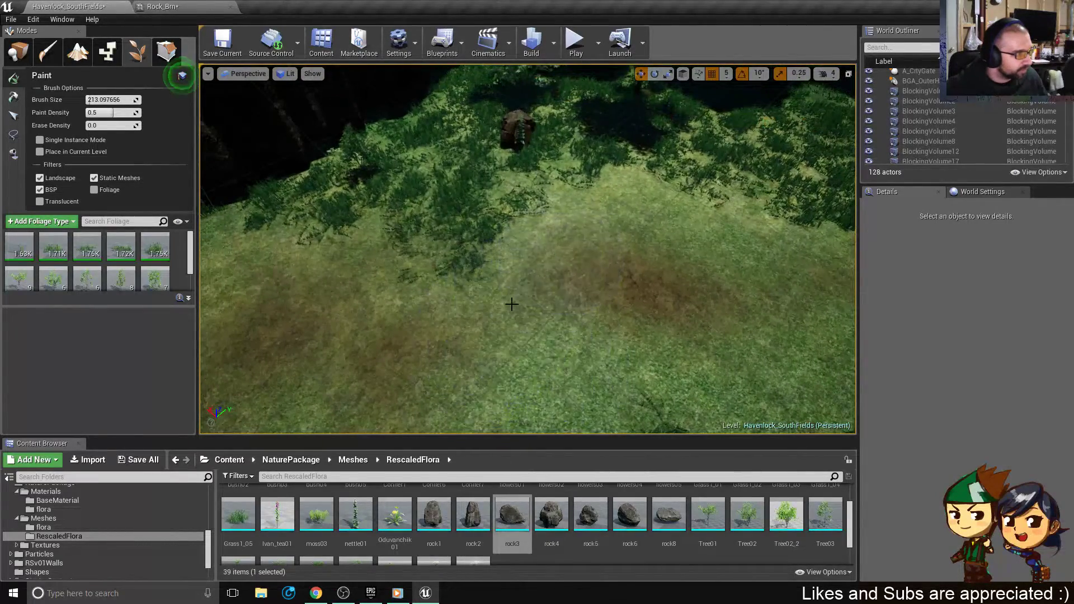
- Paint the landscape's Dirt layer along the grassy path between the rock ledge and the boulder near the hut
{"action": "mouse_move", "coordinate": [720, 256]}
{"action": "right_mouse_down"}
{"action": "mouse_move", "coordinate": [817, 256]}
{"action": "mouse_move", "coordinate": [811, 232]}
{"action": "mouse_move", "coordinate": [850, 230]}
{"action": "mouse_move", "coordinate": [800, 210]}
{"action": "right_mouse_up"}
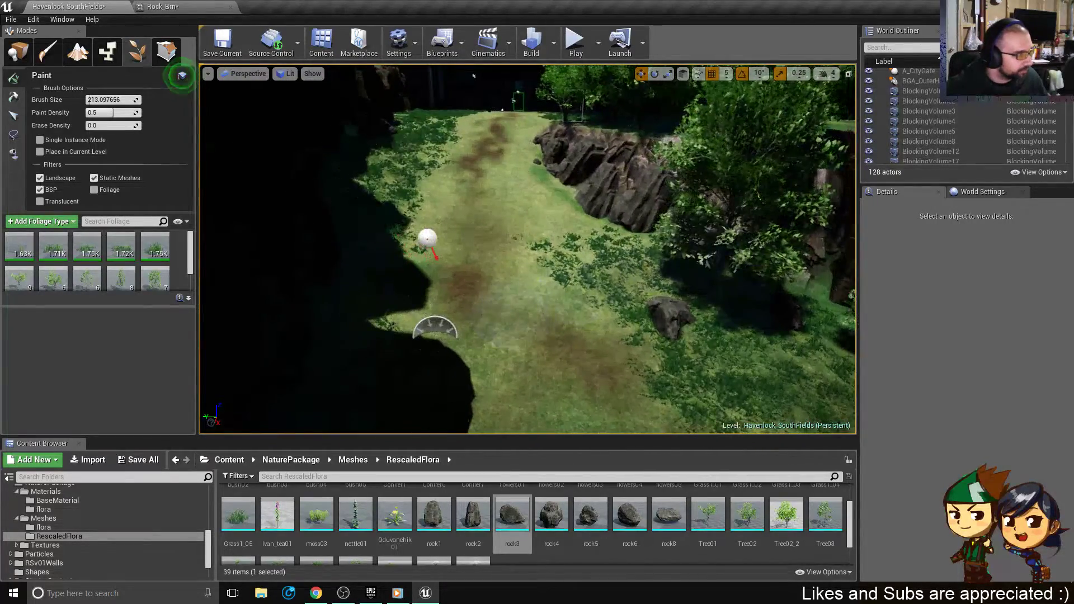
{"action": "right_click_drag", "start_coordinate": [528, 311], "coordinate": [570, 336]}
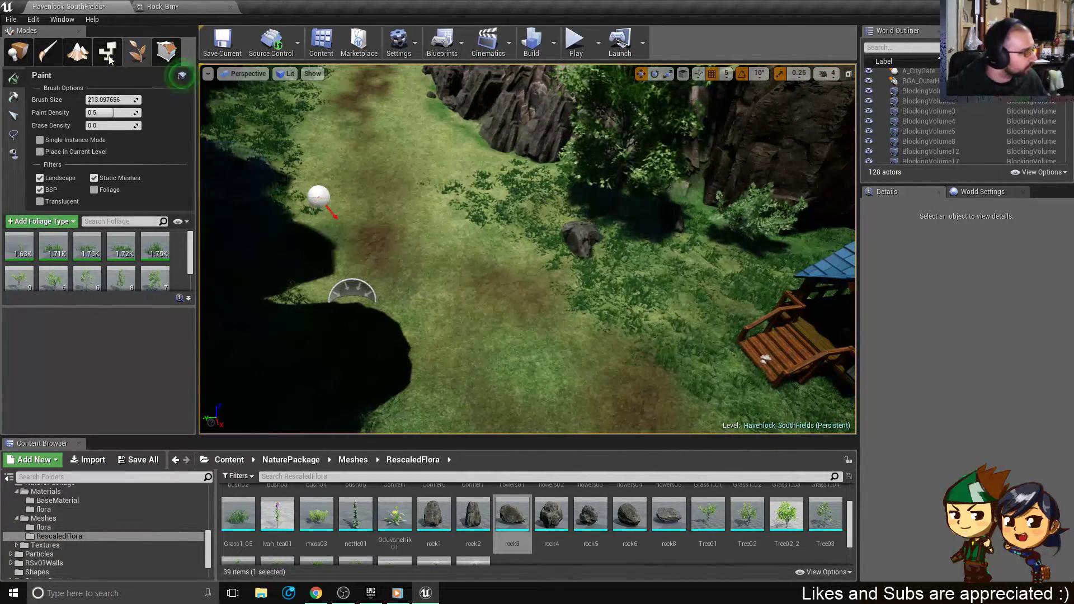
{"action": "left_click", "coordinate": [78, 51]}
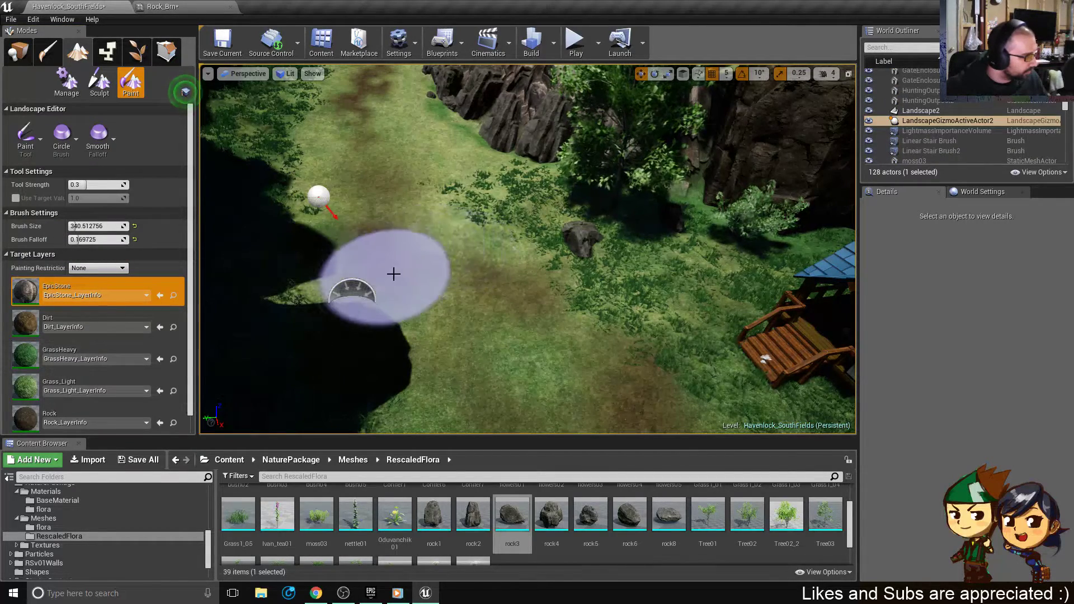
{"action": "left_click", "coordinate": [67, 323]}
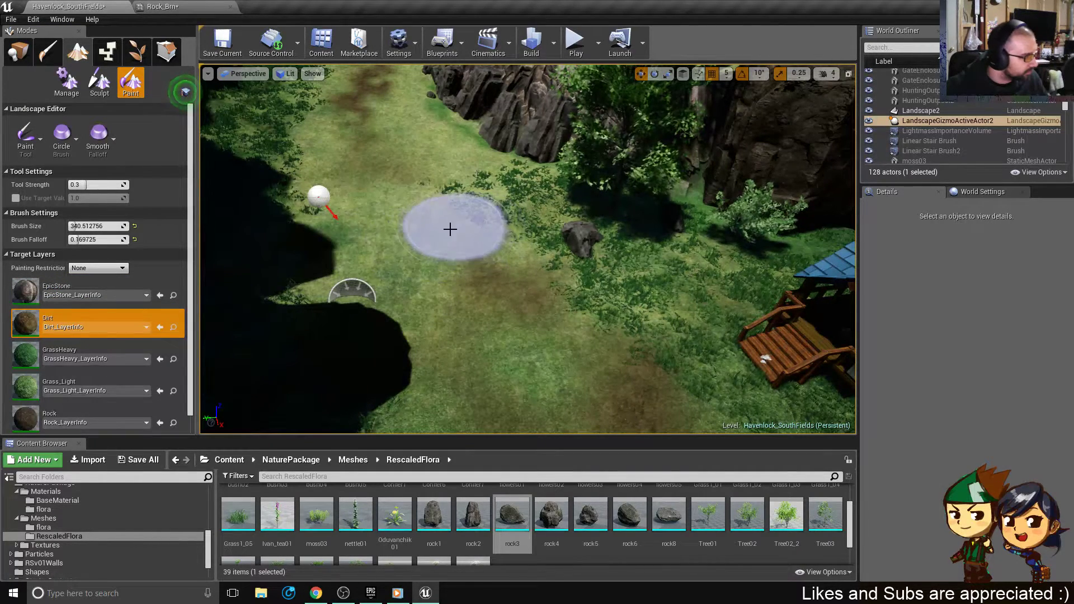
{"action": "left_click", "coordinate": [428, 216]}
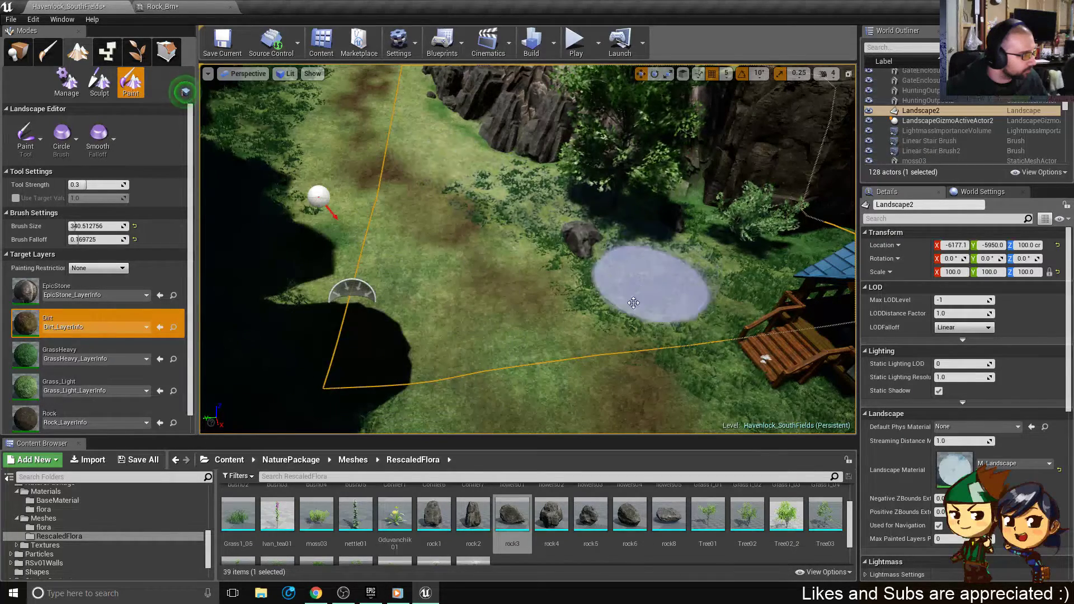
{"action": "mouse_move", "coordinate": [442, 202]}
{"action": "left_mouse_down"}
{"action": "mouse_move", "coordinate": [513, 278]}
{"action": "mouse_move", "coordinate": [468, 341]}
{"action": "left_mouse_up"}
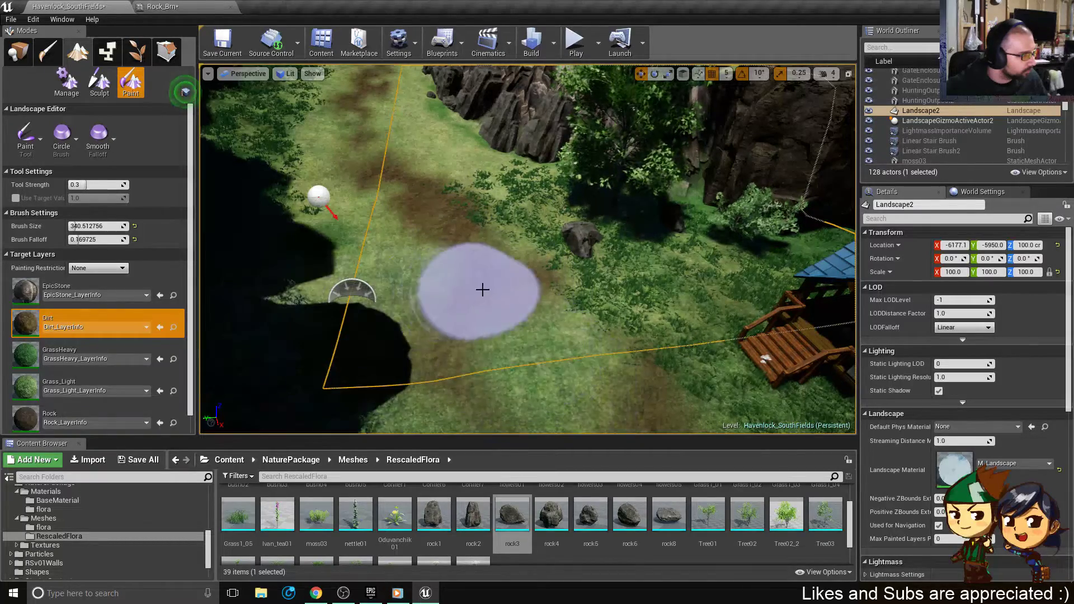
- Paint more Dirt patches along the middle of the grassy path, leave landscape editing and save the level
{"action": "mouse_move", "coordinate": [482, 291]}
{"action": "right_mouse_down"}
{"action": "mouse_move", "coordinate": [461, 269]}
{"action": "mouse_move", "coordinate": [459, 322]}
{"action": "right_mouse_up"}
{"action": "key", "text": "w"}
{"action": "right_click_drag", "start_coordinate": [440, 269], "coordinate": [409, 273]}
{"action": "right_click_drag", "start_coordinate": [571, 268], "coordinate": [593, 297]}
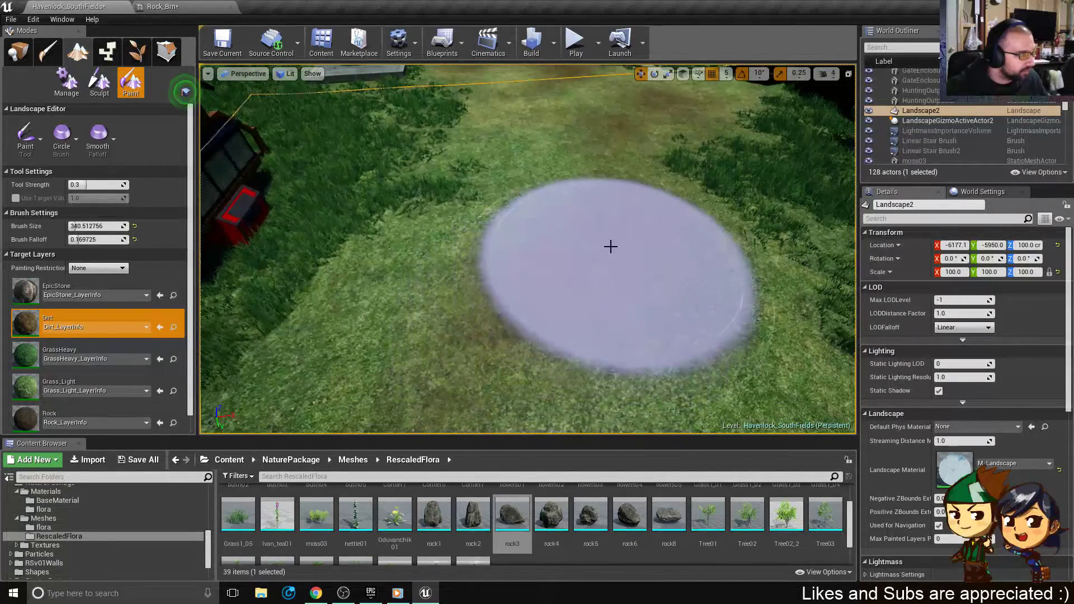
{"action": "mouse_move", "coordinate": [609, 247]}
{"action": "left_mouse_down"}
{"action": "mouse_move", "coordinate": [508, 332]}
{"action": "mouse_move", "coordinate": [561, 324]}
{"action": "mouse_move", "coordinate": [592, 232]}
{"action": "mouse_move", "coordinate": [603, 73]}
{"action": "mouse_move", "coordinate": [602, 113]}
{"action": "left_mouse_up"}
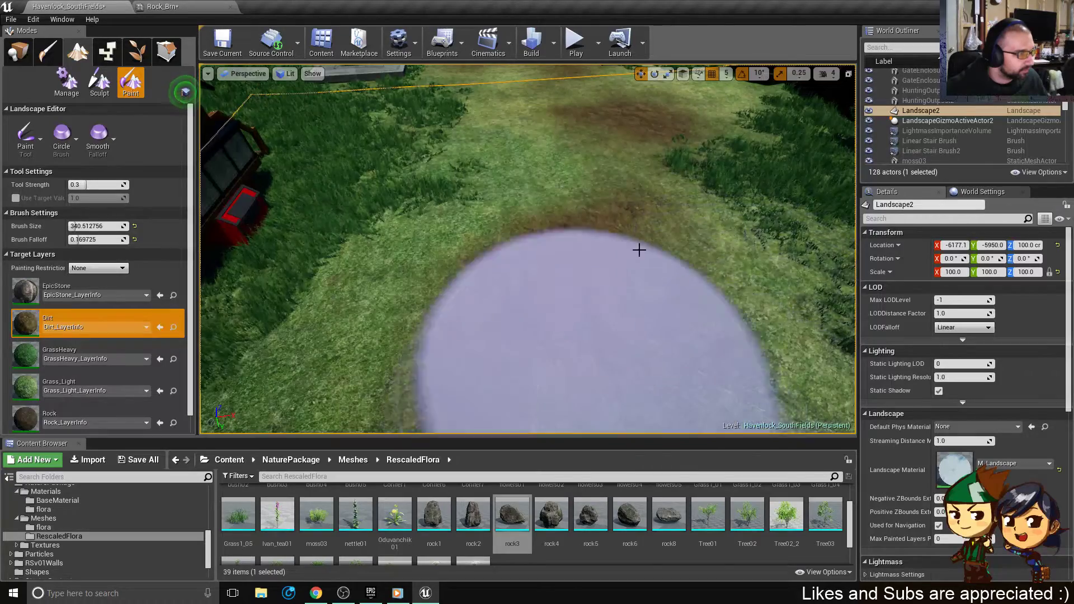
{"action": "right_click_drag", "start_coordinate": [638, 247], "coordinate": [705, 224]}
{"action": "right_click_drag", "start_coordinate": [593, 263], "coordinate": [664, 213]}
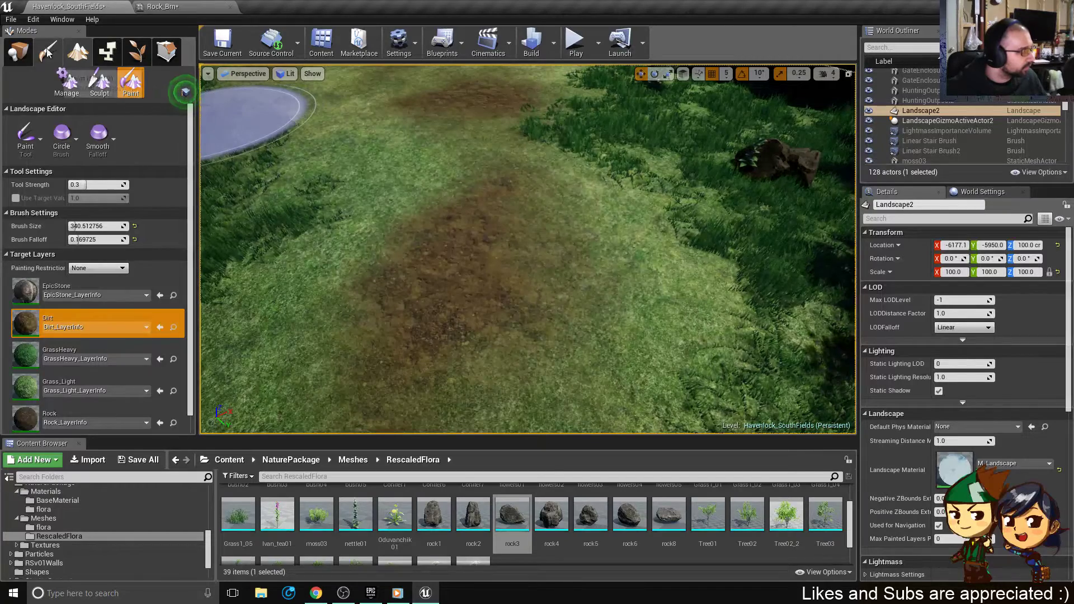
{"action": "left_click", "coordinate": [22, 52]}
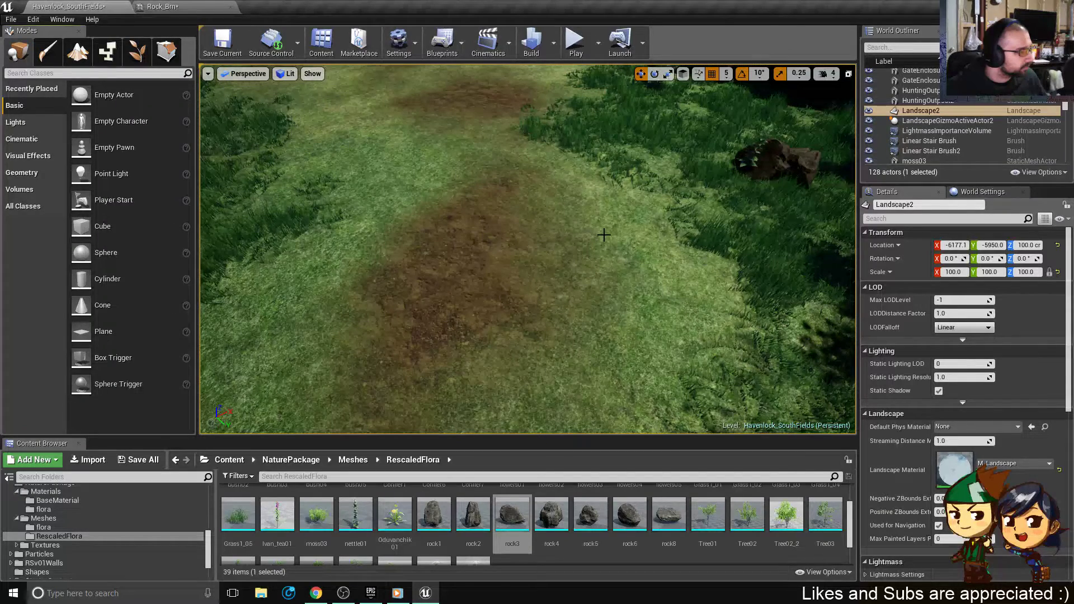
{"action": "key", "text": "ctrl+s"}
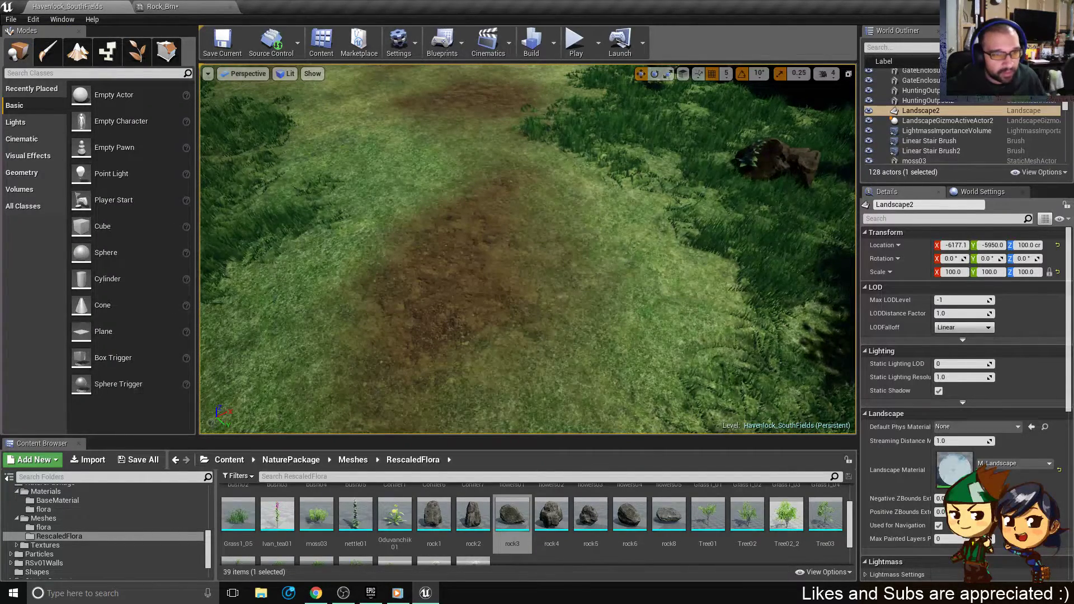
- Play-test the level, running the character against the forest edge to check the blocking volume and camera, and stop the session
{"action": "right_click_drag", "start_coordinate": [716, 300], "coordinate": [742, 279]}
{"action": "right_click_drag", "start_coordinate": [630, 303], "coordinate": [629, 302]}
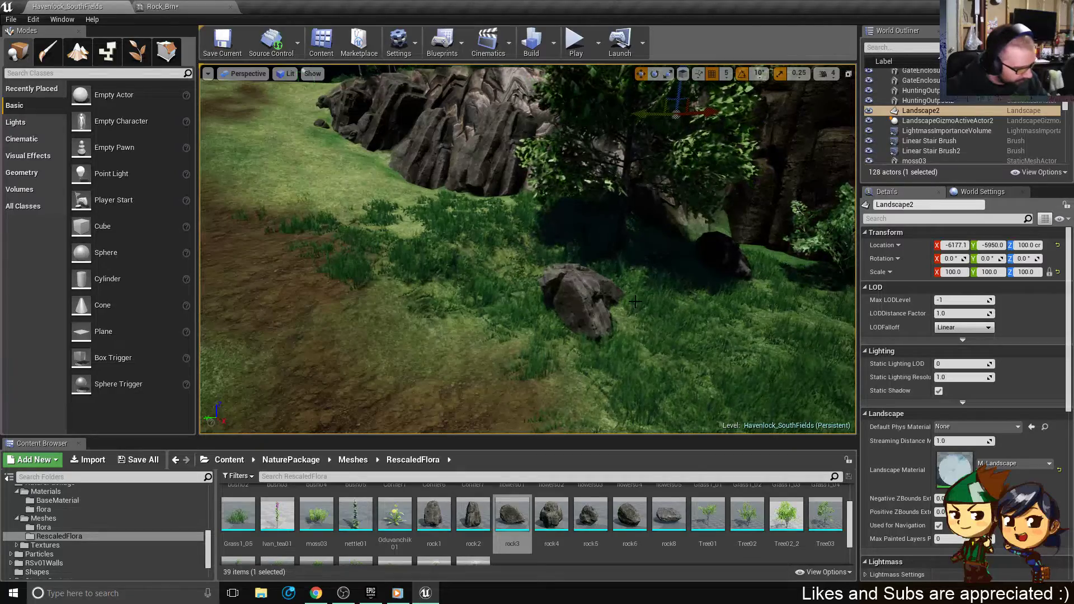
{"action": "mouse_move", "coordinate": [594, 336]}
{"action": "right_mouse_down"}
{"action": "mouse_move", "coordinate": [482, 313]}
{"action": "mouse_move", "coordinate": [649, 324]}
{"action": "mouse_move", "coordinate": [595, 336]}
{"action": "right_mouse_up"}
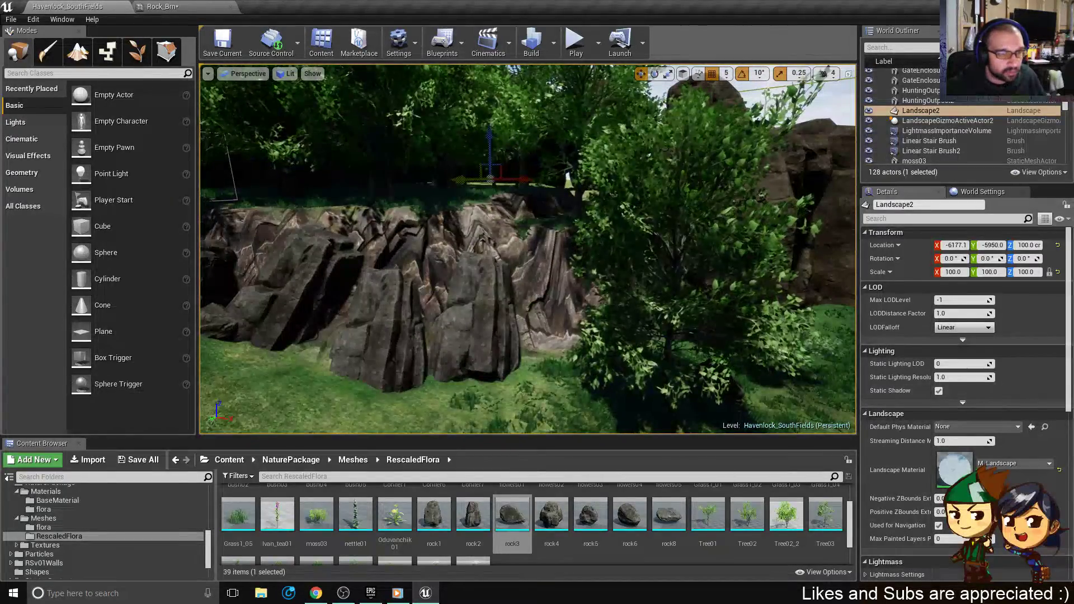
{"action": "right_click_drag", "start_coordinate": [527, 322], "coordinate": [475, 323]}
{"action": "right_click_drag", "start_coordinate": [528, 249], "coordinate": [559, 209]}
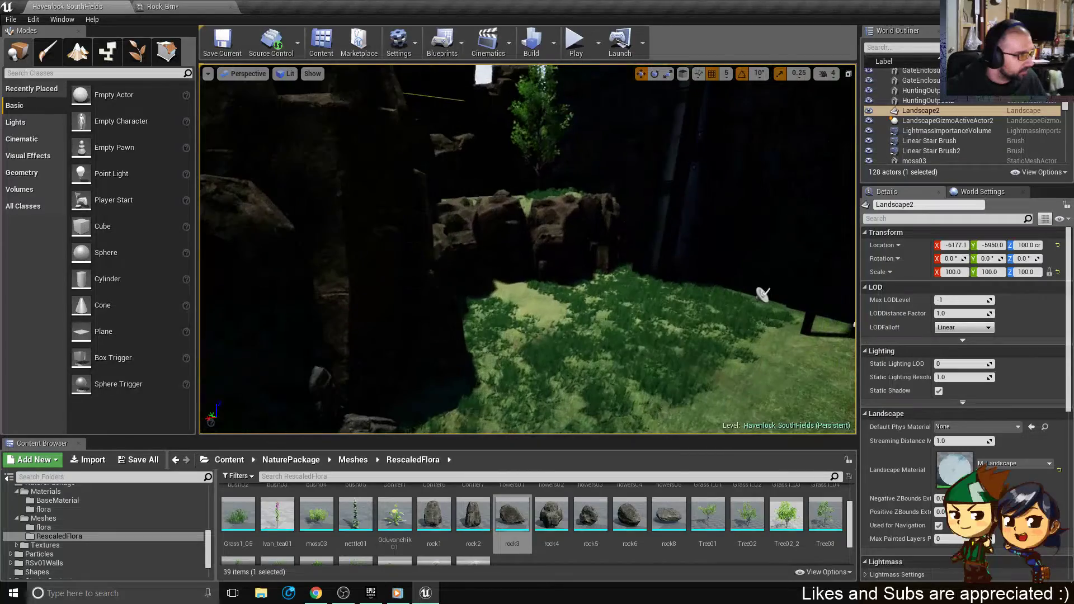
{"action": "right_click_drag", "start_coordinate": [763, 294], "coordinate": [687, 273]}
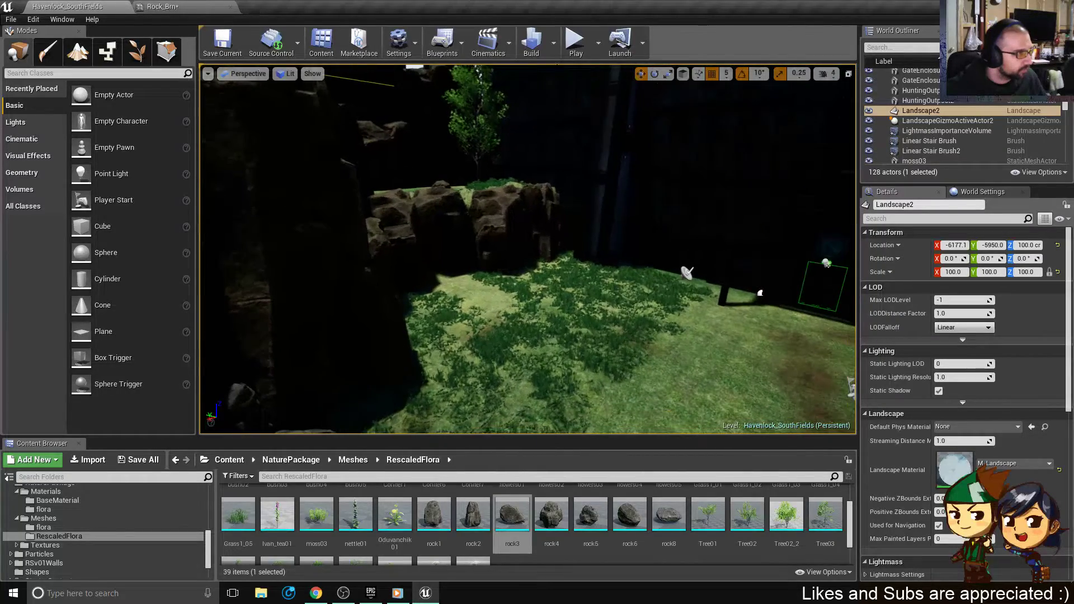
{"action": "left_click", "coordinate": [574, 50]}
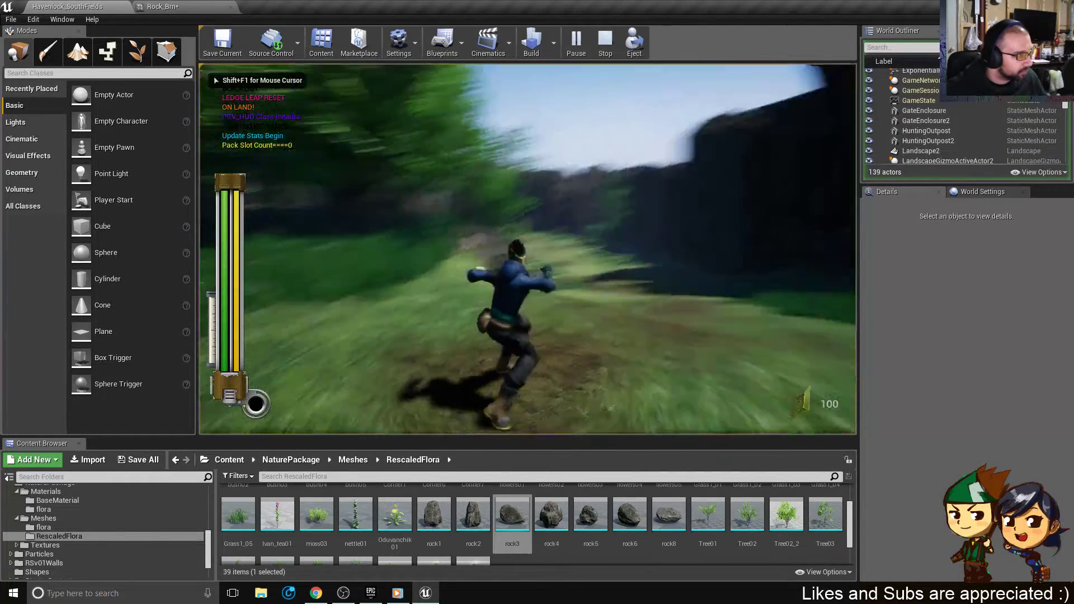
{"action": "key", "text": "w"}
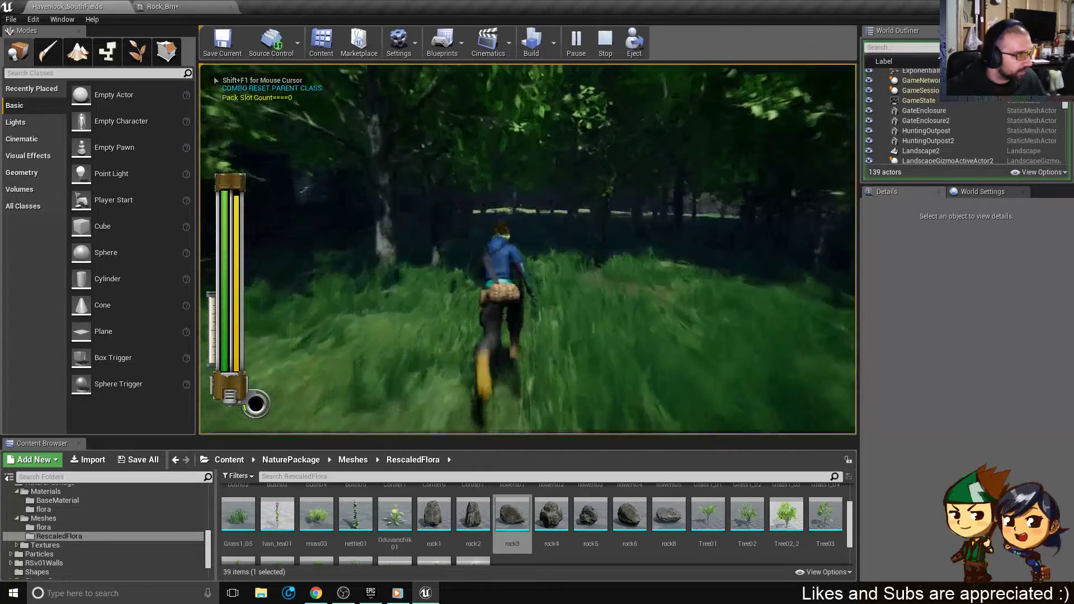
{"action": "key", "text": "w"}
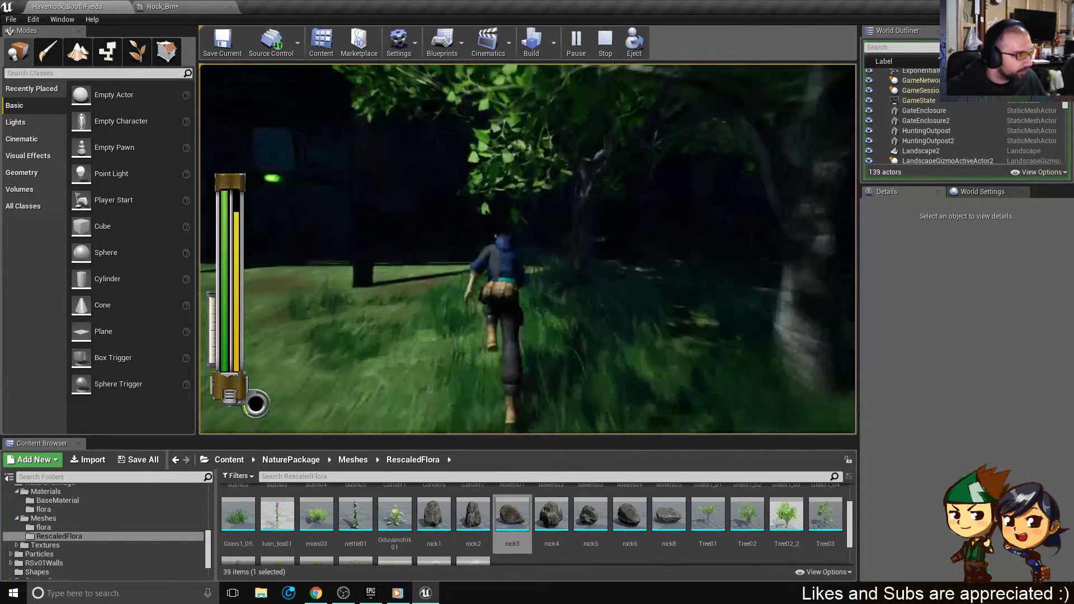
{"action": "key", "text": "w"}
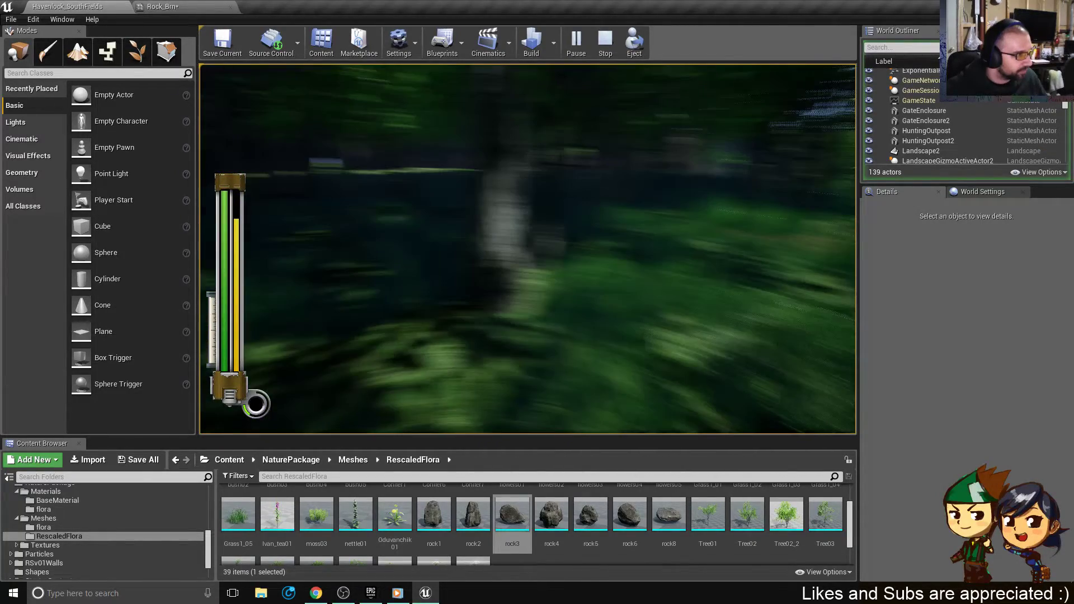
{"action": "key", "text": "w"}
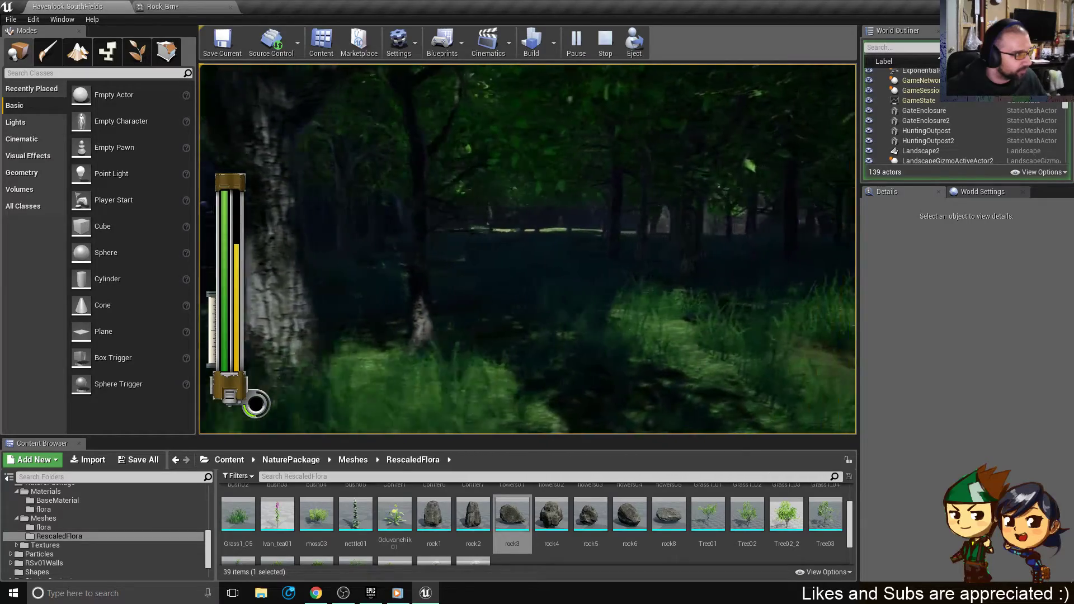
{"action": "key", "text": "w"}
{"action": "key", "text": "s"}
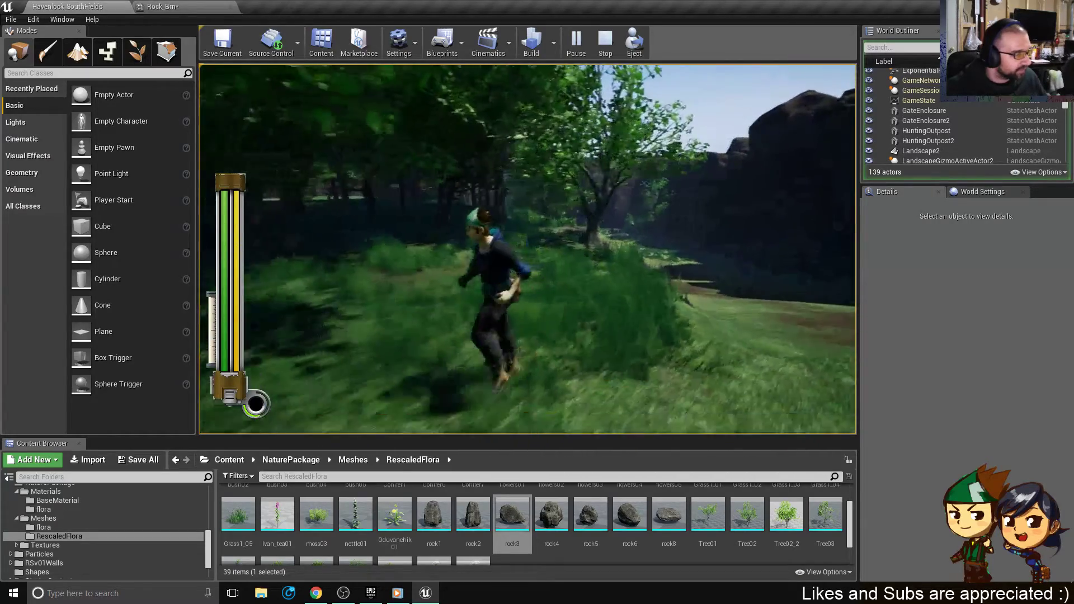
{"action": "key", "text": "Escape"}
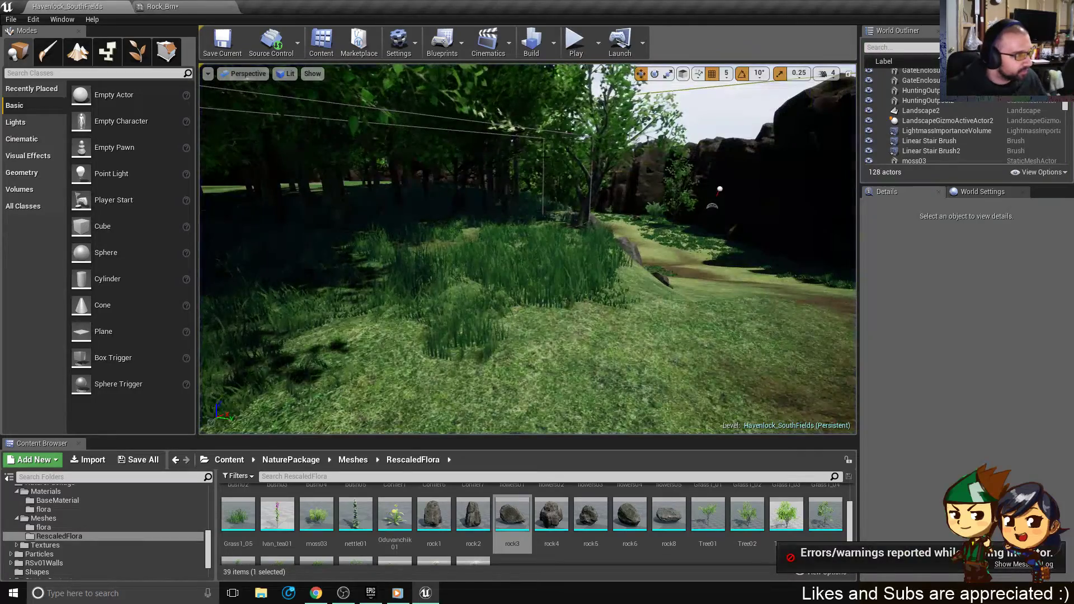
- Switch the forest-edge blocking volume's collision preset to Custom and set its Camera trace response to Ignore
{"action": "scroll", "coordinate": [936, 403], "scroll_direction": "down", "scroll_amount": 3}
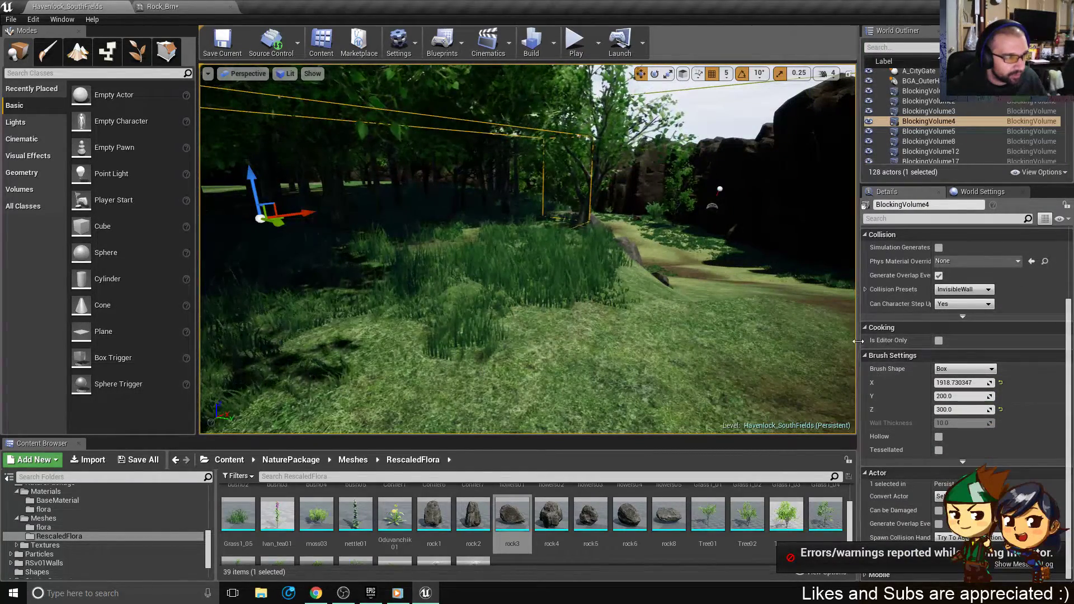
{"action": "left_click", "coordinate": [963, 316]}
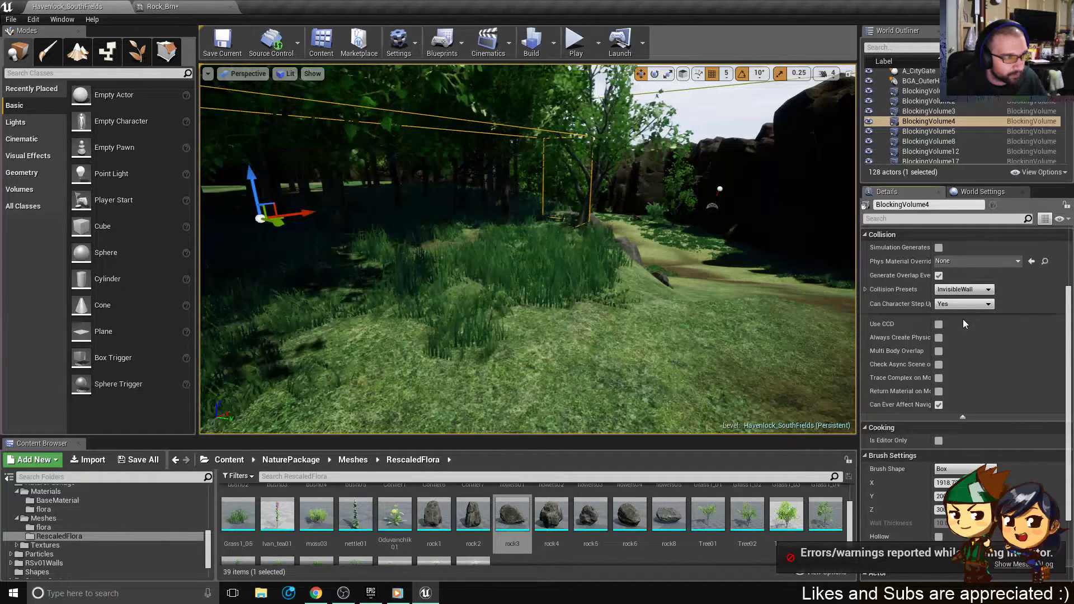
{"action": "left_click", "coordinate": [865, 290]}
{"action": "left_click", "coordinate": [963, 289]}
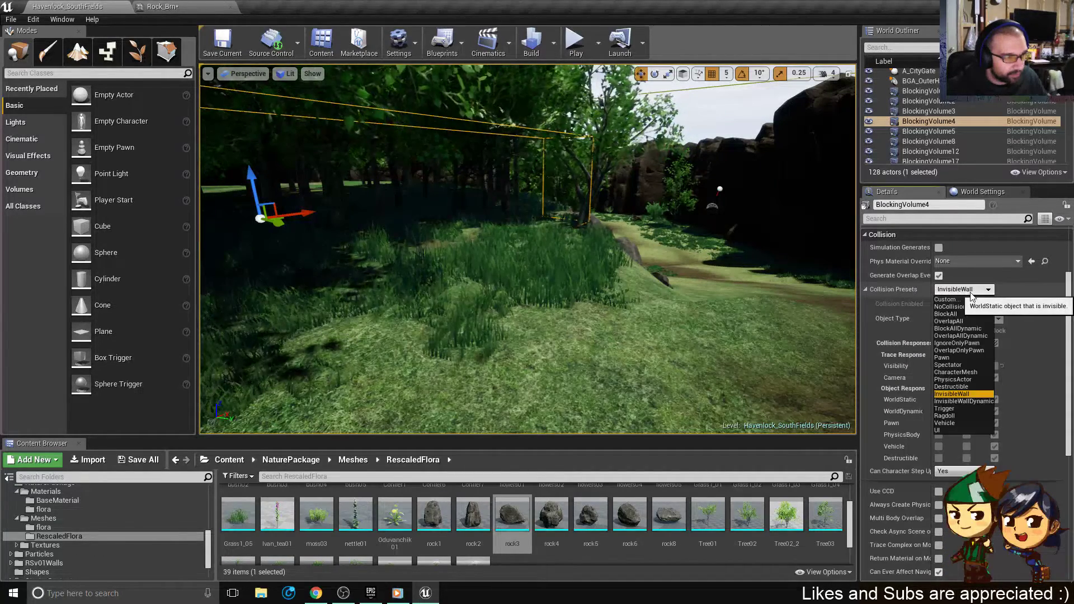
{"action": "left_click", "coordinate": [955, 300]}
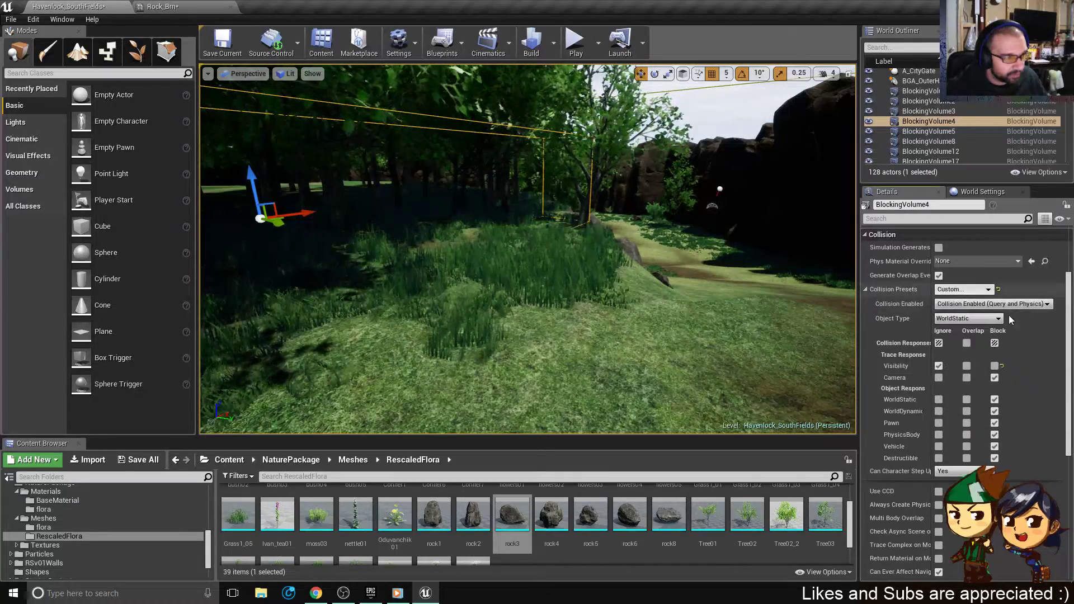
{"action": "left_click", "coordinate": [938, 378]}
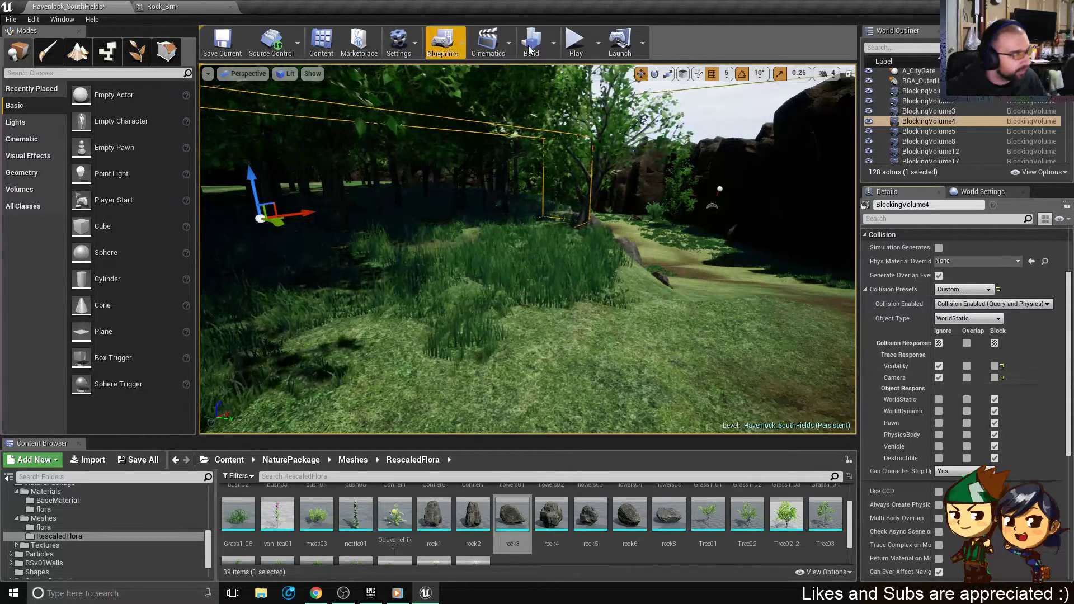
- Play-test the level, running the character through the forest edge, past the hut and along the rock ledge, and stop the session
{"action": "left_click", "coordinate": [582, 46]}
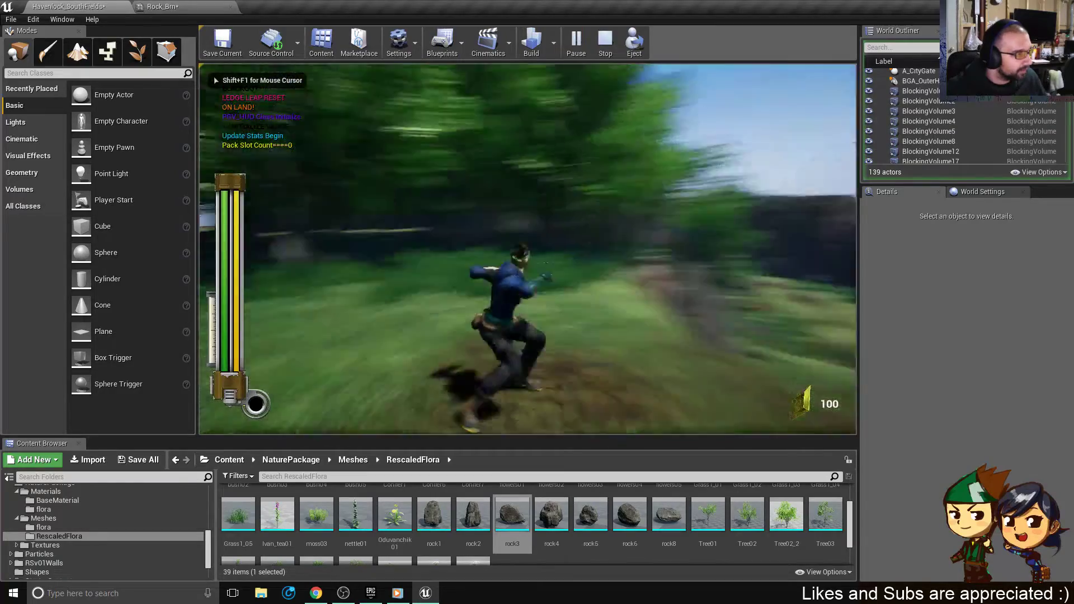
{"action": "key", "text": "w"}
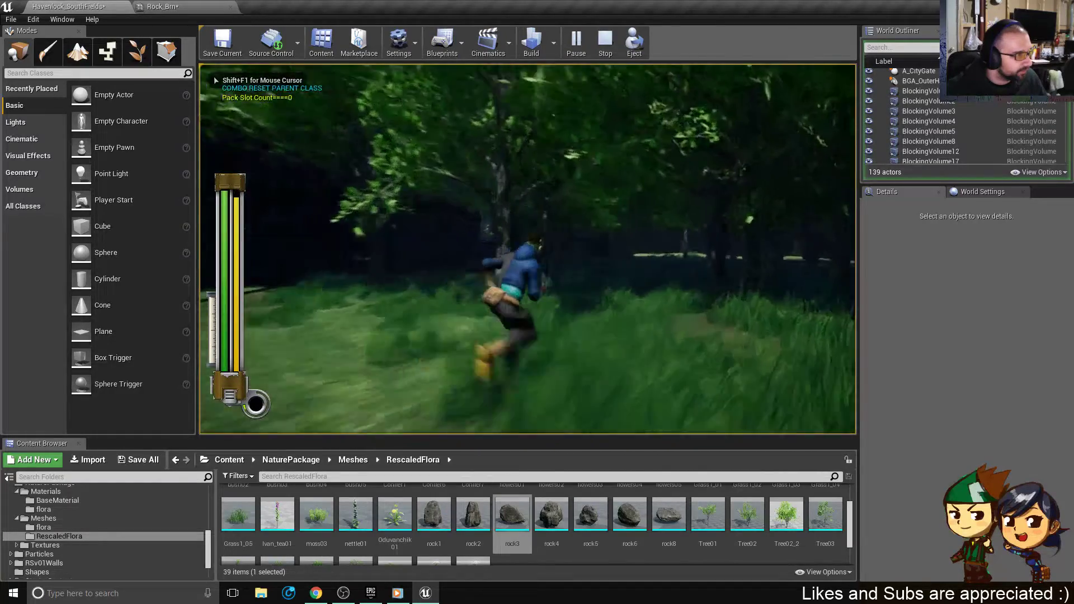
{"action": "key", "text": "w"}
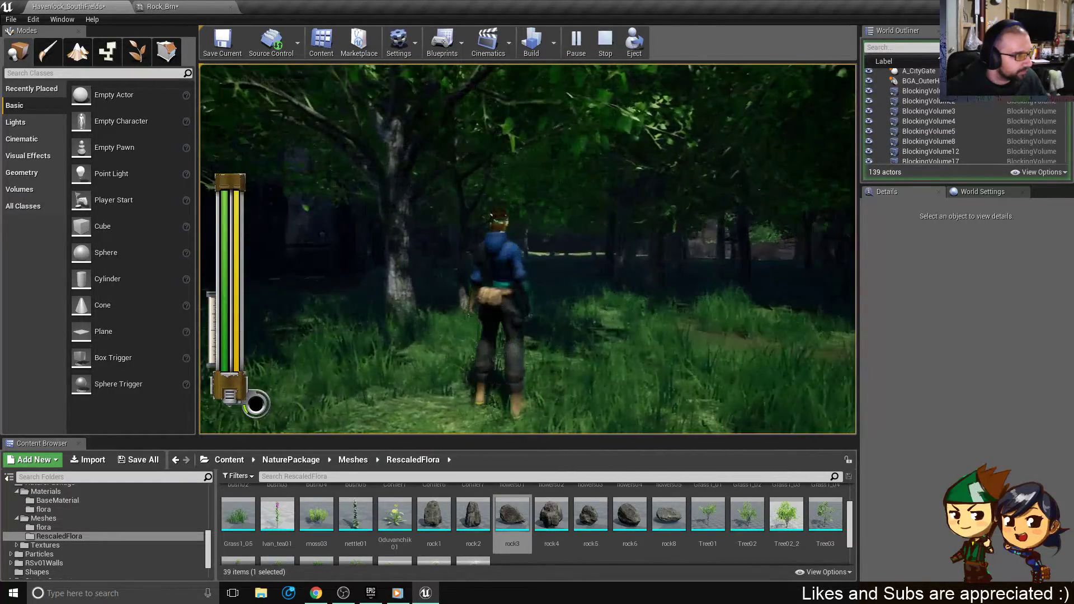
{"action": "key", "text": "w"}
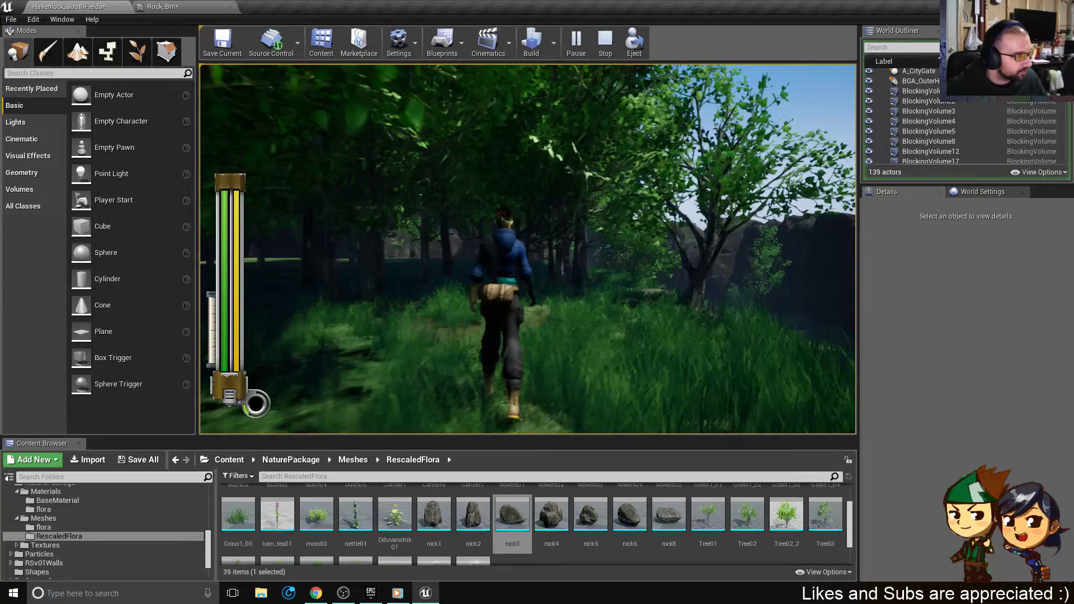
{"action": "key", "text": "w"}
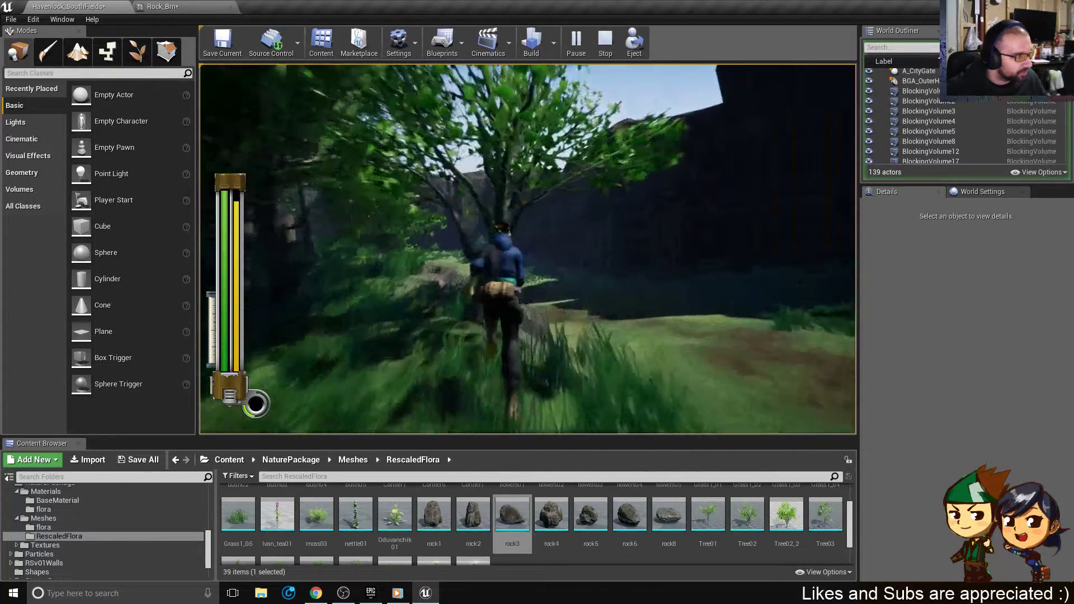
{"action": "key", "text": "w"}
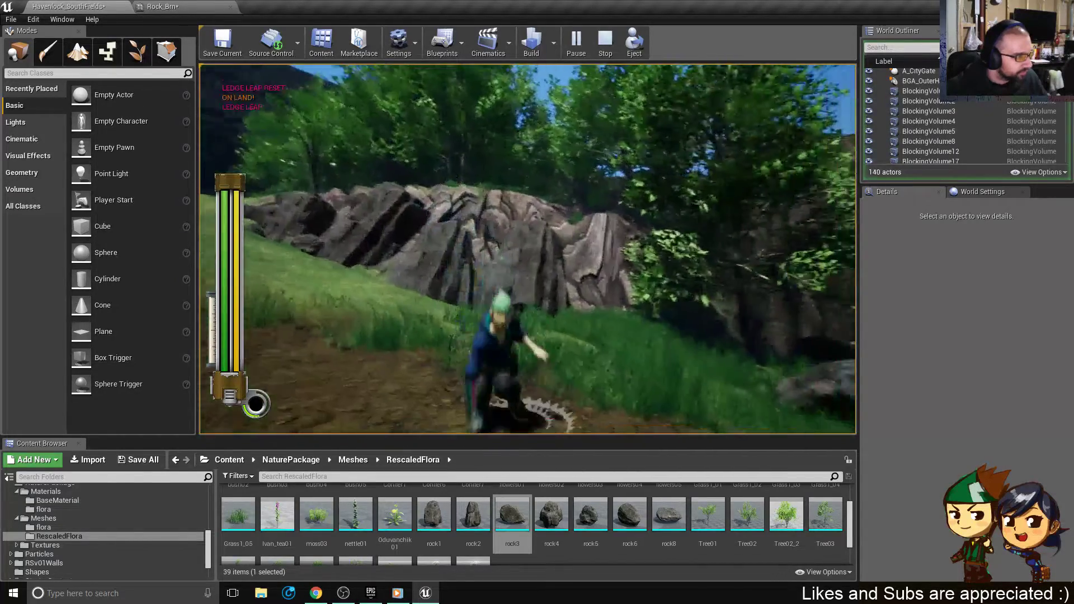
{"action": "key", "text": "w"}
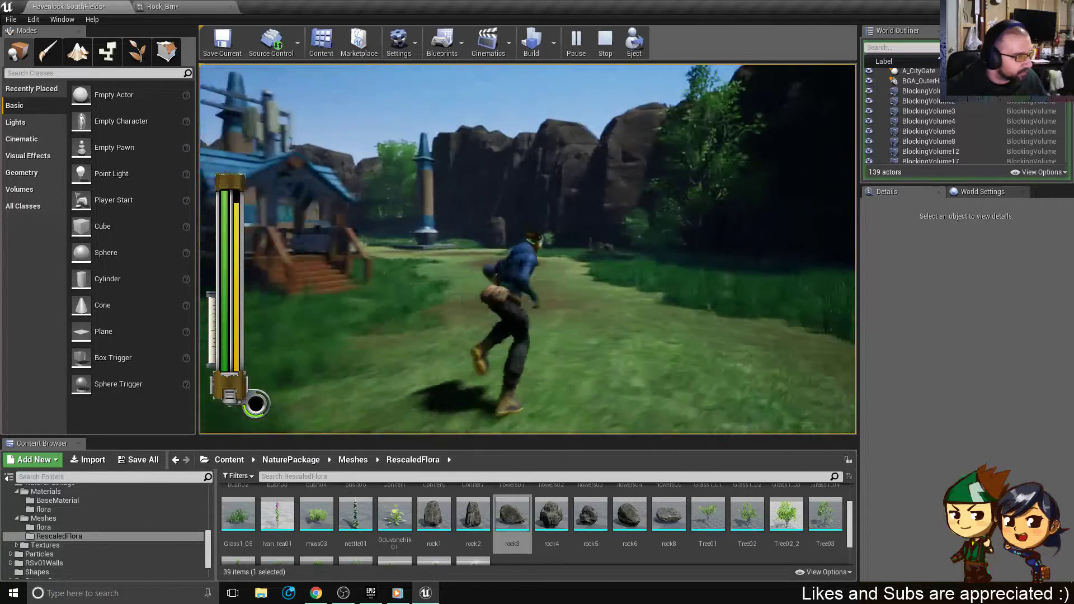
{"action": "key", "text": "w"}
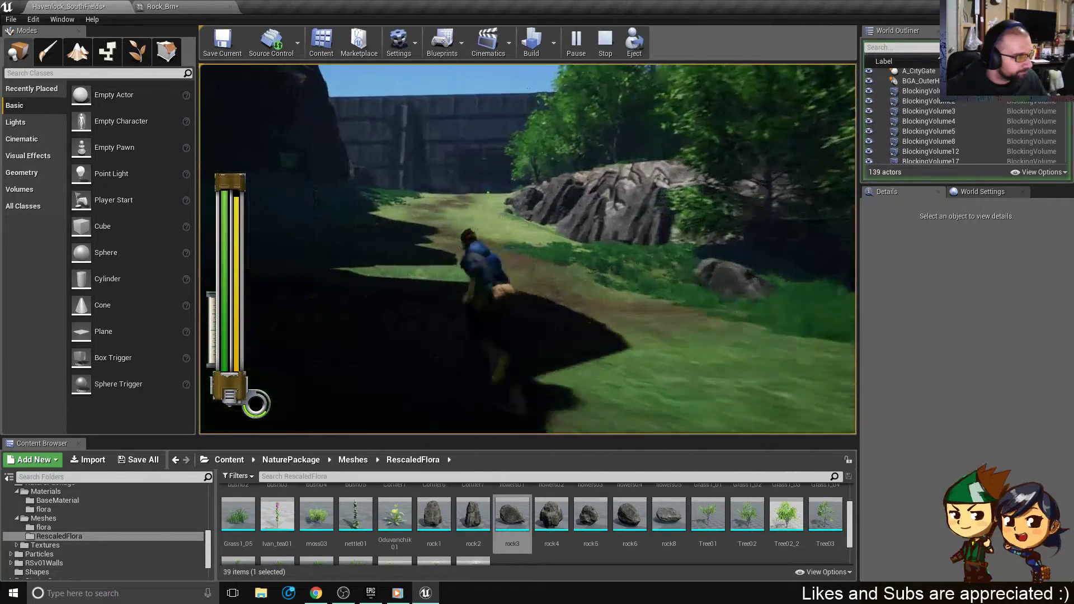
{"action": "key", "text": "w"}
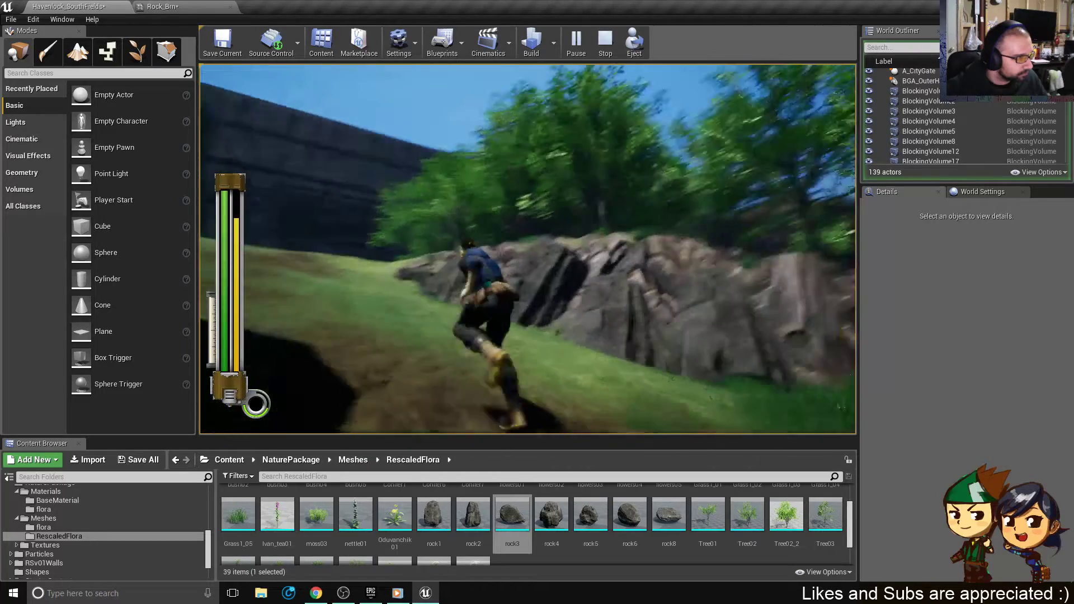
{"action": "key", "text": "a"}
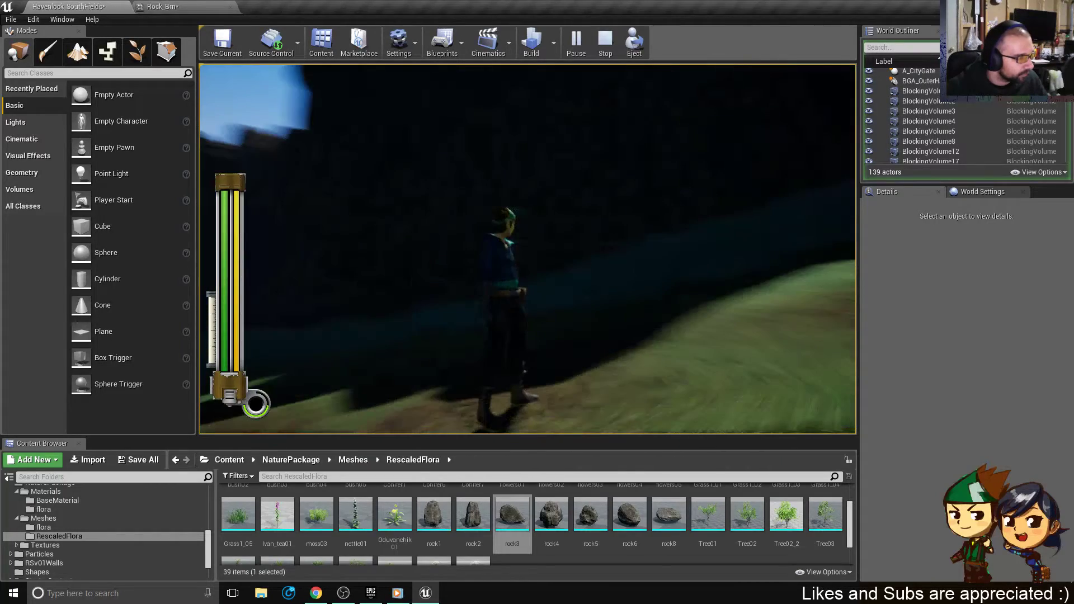
{"action": "key", "text": "Escape"}
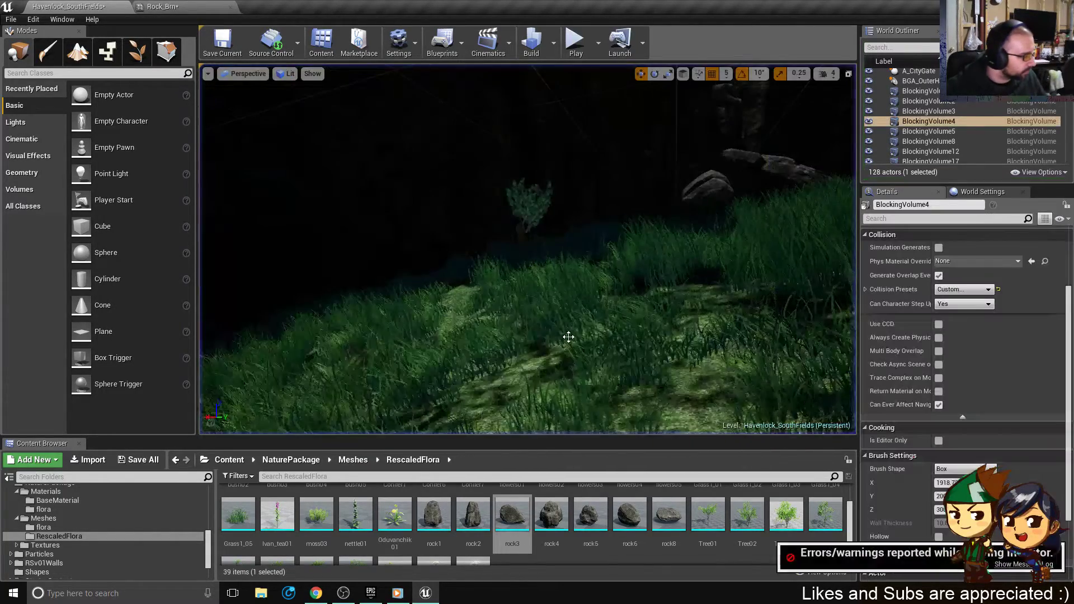
- Switch to foliage painting near the base of the cliff and enlarge the foliage type palette
{"action": "right_click_drag", "start_coordinate": [488, 344], "coordinate": [595, 434]}
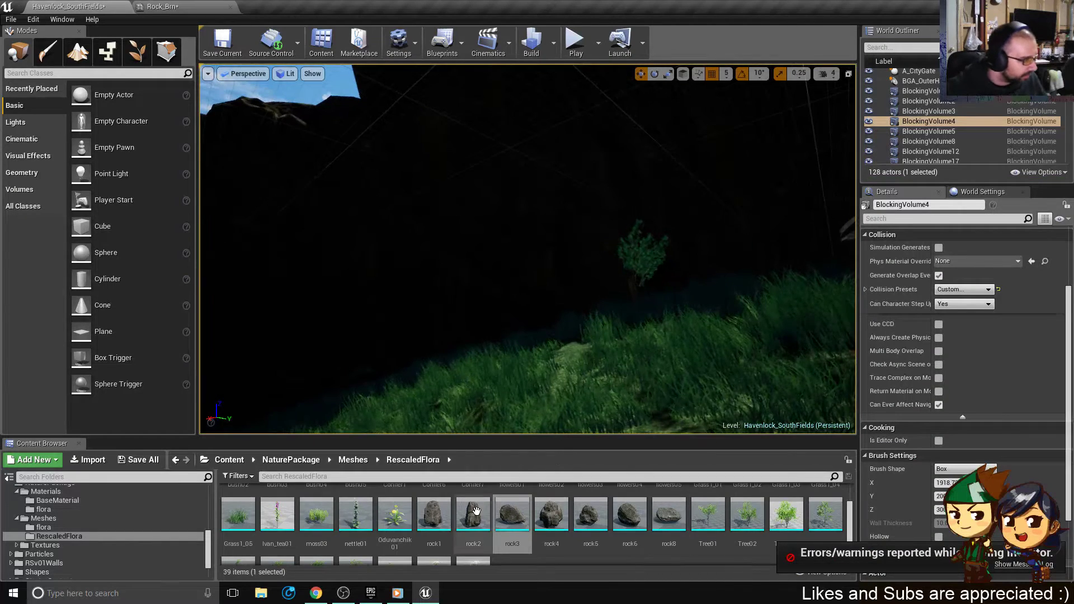
{"action": "scroll", "coordinate": [504, 512], "scroll_direction": "up", "scroll_amount": 1}
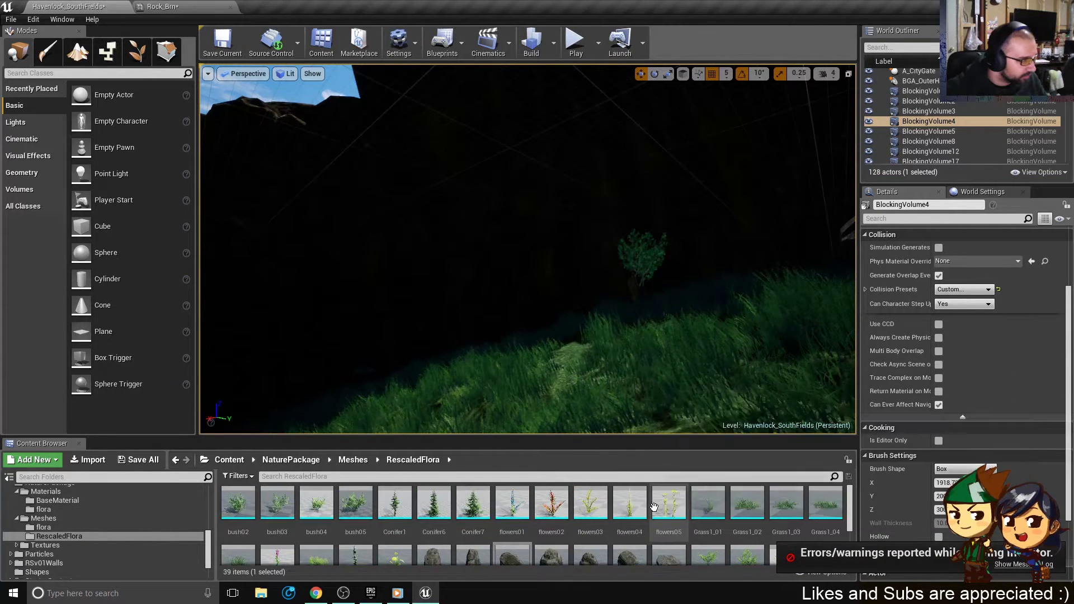
{"action": "right_click", "coordinate": [655, 507]}
{"action": "right_click_drag", "start_coordinate": [607, 319], "coordinate": [547, 314]}
{"action": "right_click_drag", "start_coordinate": [504, 252], "coordinate": [269, 255]}
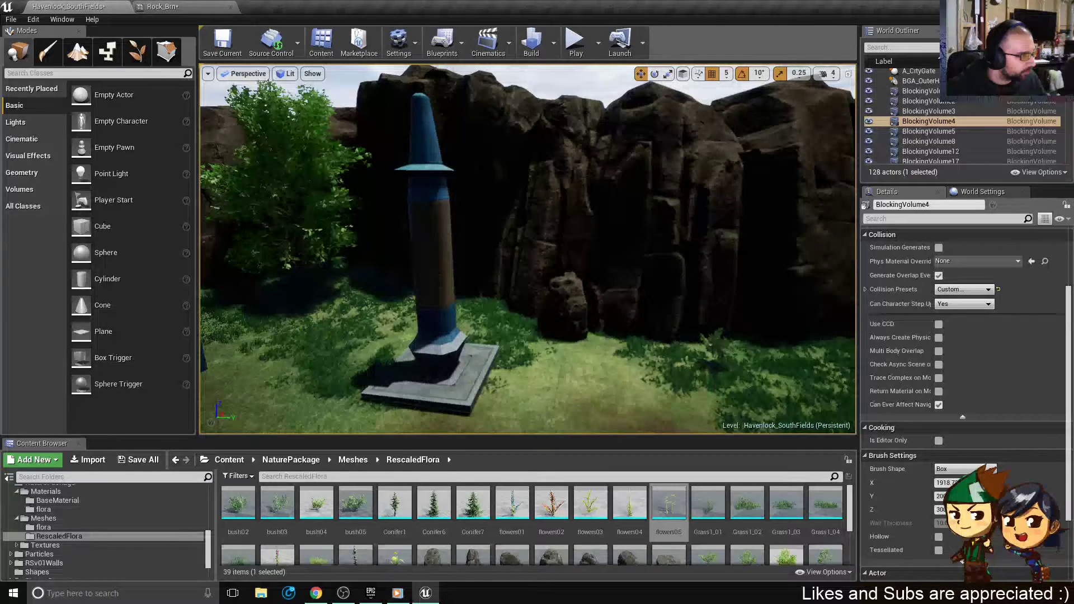
{"action": "right_click_drag", "start_coordinate": [504, 257], "coordinate": [526, 254]}
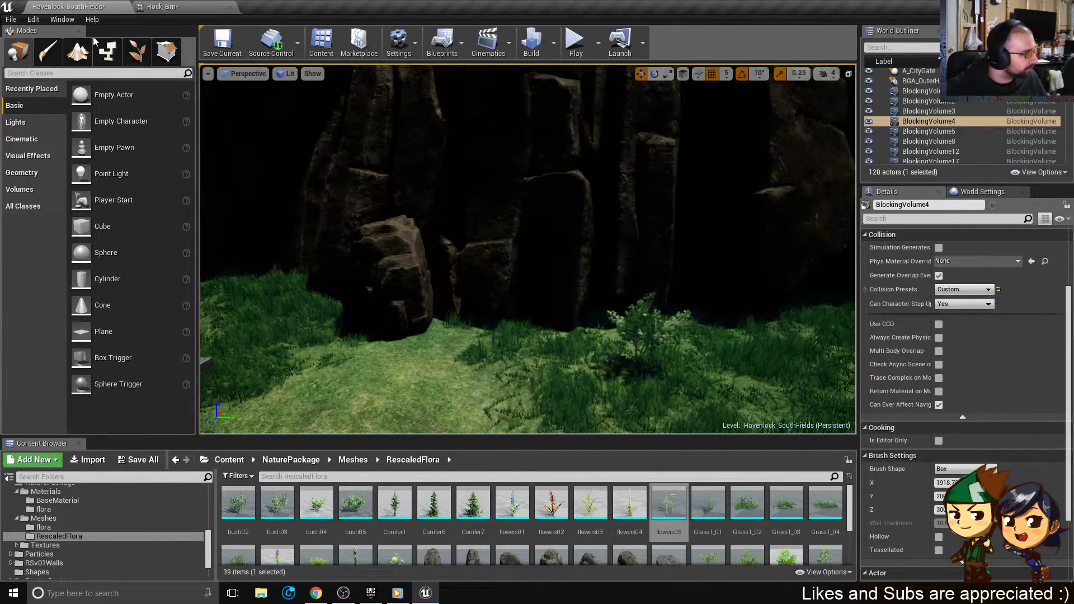
{"action": "left_click", "coordinate": [135, 52]}
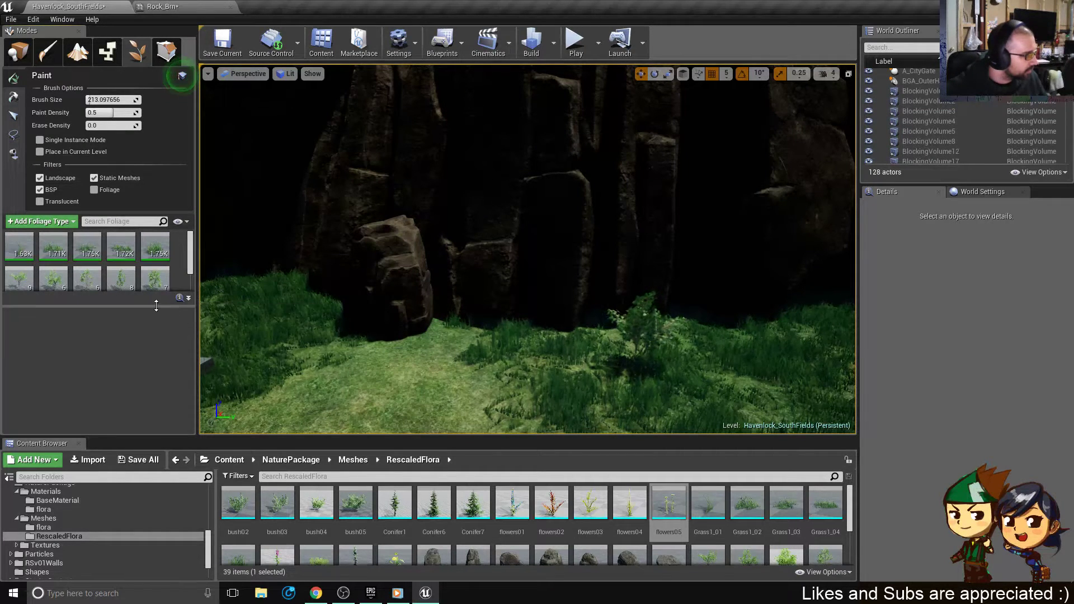
{"action": "left_click_drag", "start_coordinate": [156, 305], "coordinate": [151, 419]}
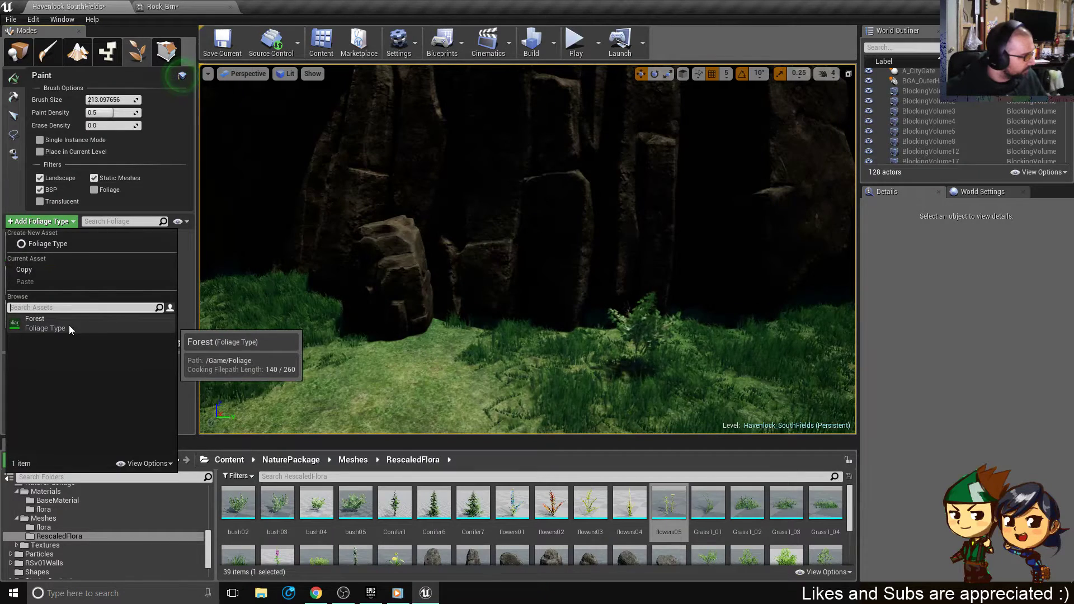
- Add the existing Forest foliage type to the foliage palette and remove it again
{"action": "left_click", "coordinate": [59, 324]}
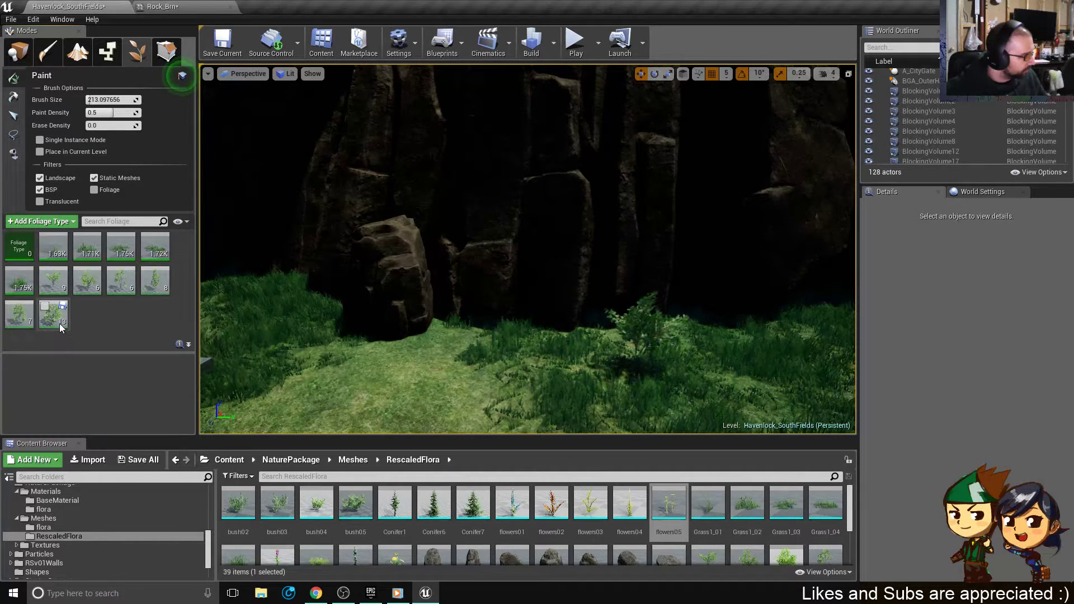
{"action": "right_click", "coordinate": [19, 249]}
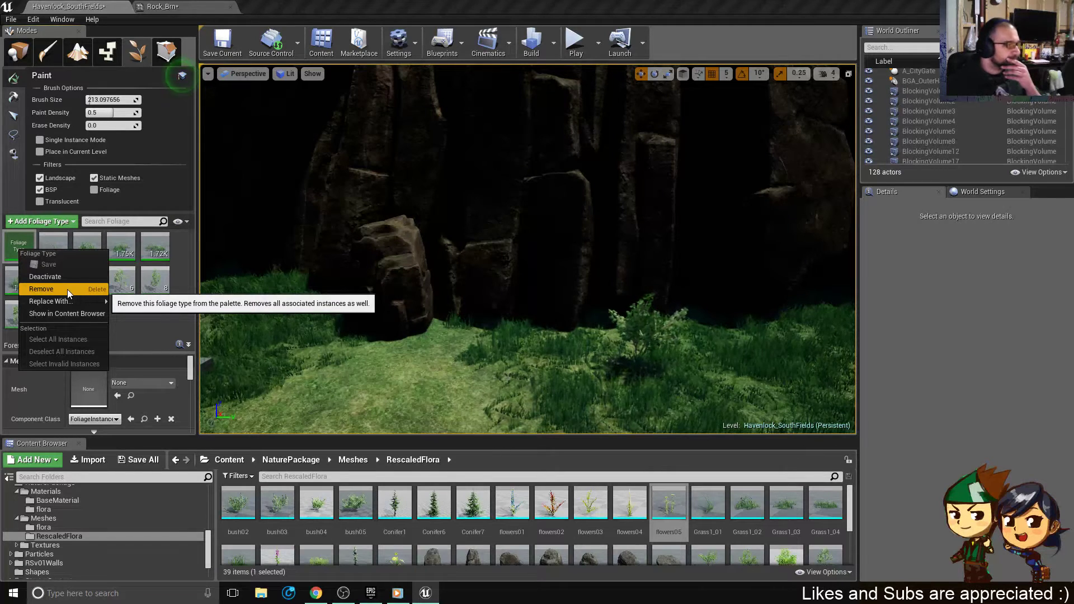
{"action": "left_click", "coordinate": [67, 290]}
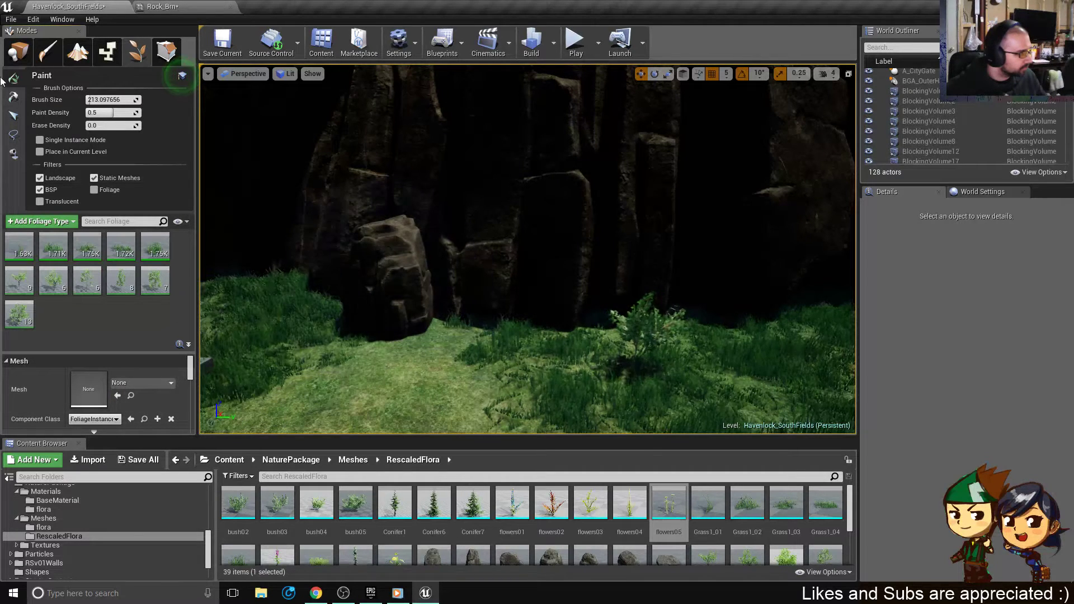
- Create a new Foliage Type asset in the RescaledFlora folder
{"action": "left_click", "coordinate": [58, 223]}
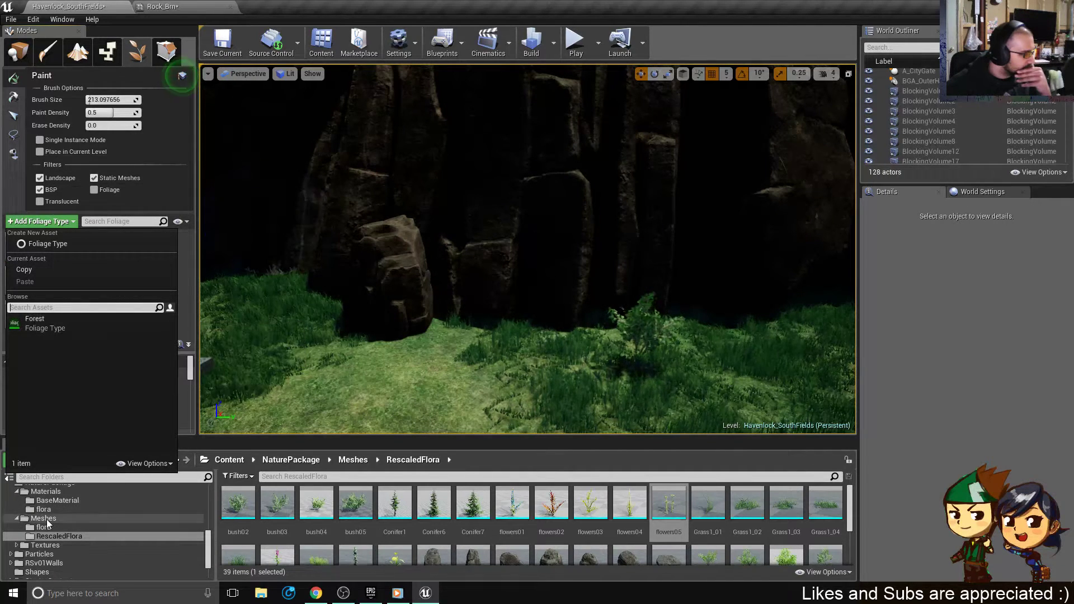
{"action": "scroll", "coordinate": [368, 558], "scroll_direction": "down", "scroll_amount": 3}
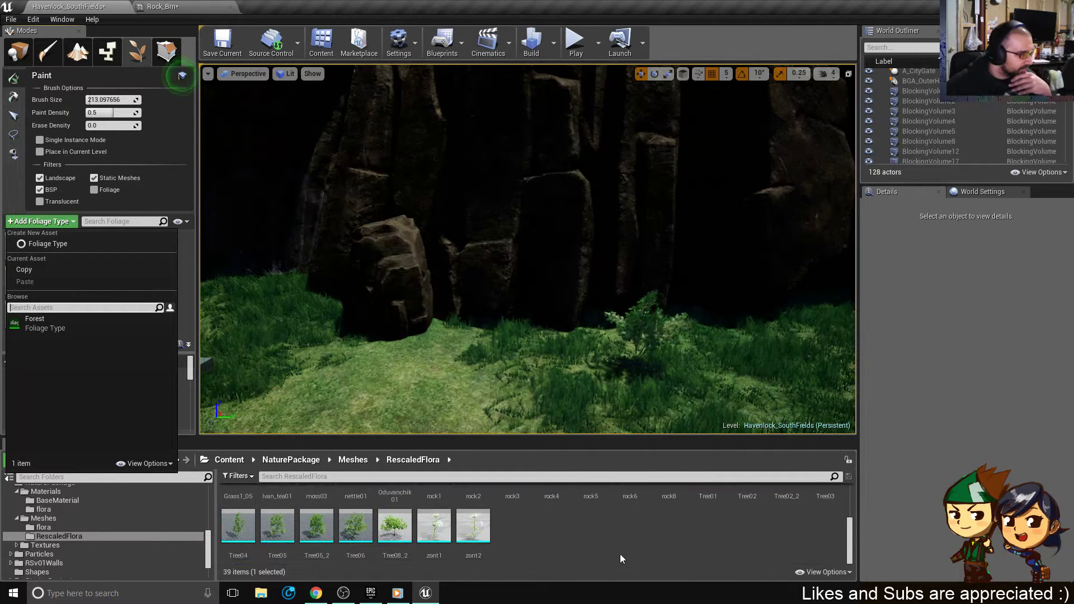
{"action": "left_click", "coordinate": [576, 542]}
{"action": "right_click", "coordinate": [577, 542]}
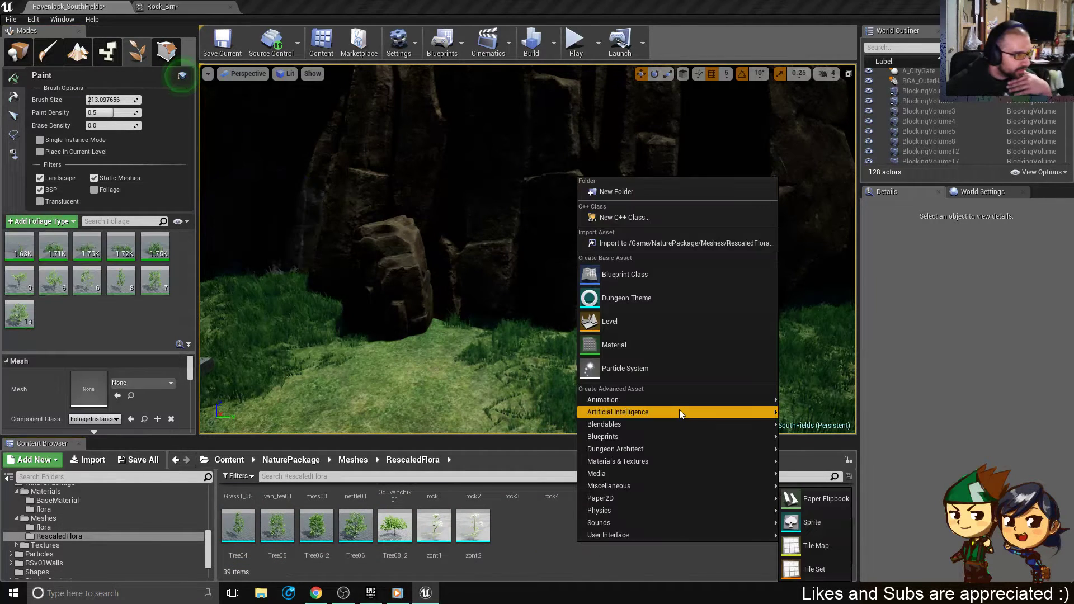
{"action": "mouse_move", "coordinate": [676, 412]}
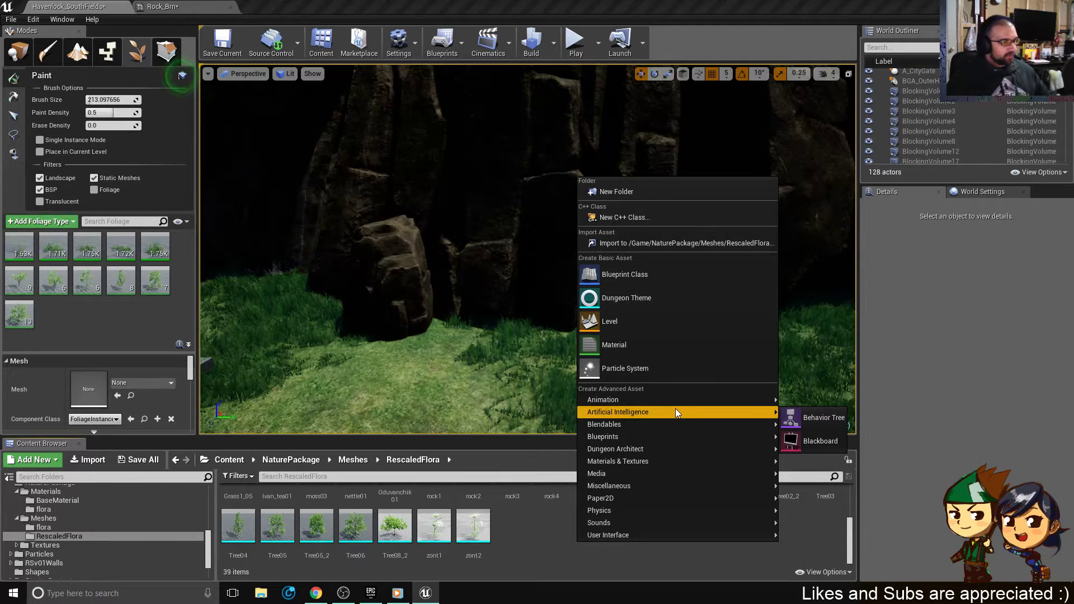
{"action": "type", "text": "fl"}
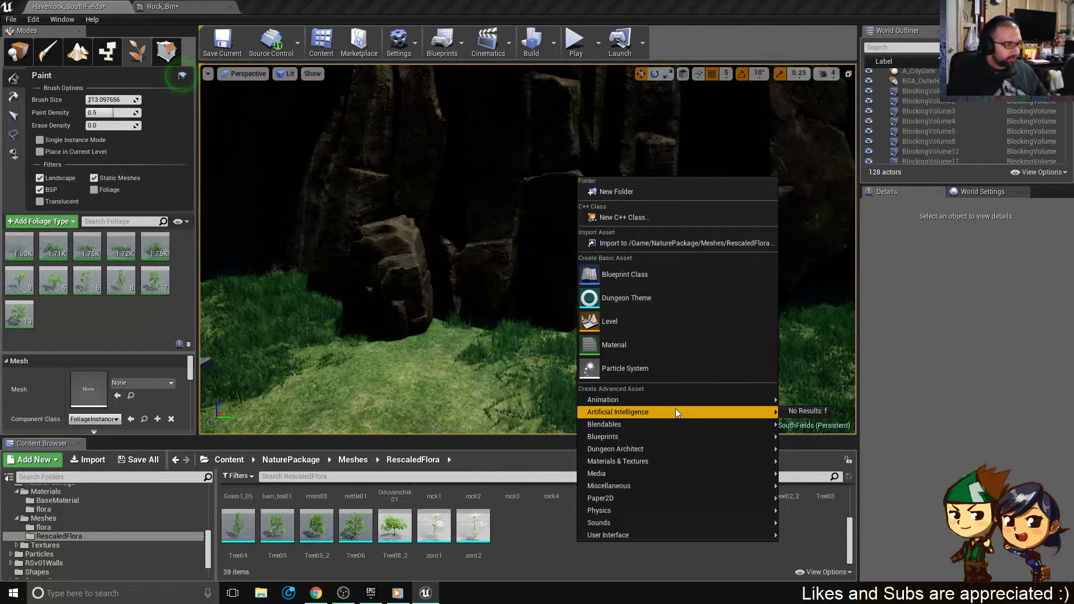
{"action": "key", "text": "BackSpace"}
{"action": "key", "text": "BackSpace"}
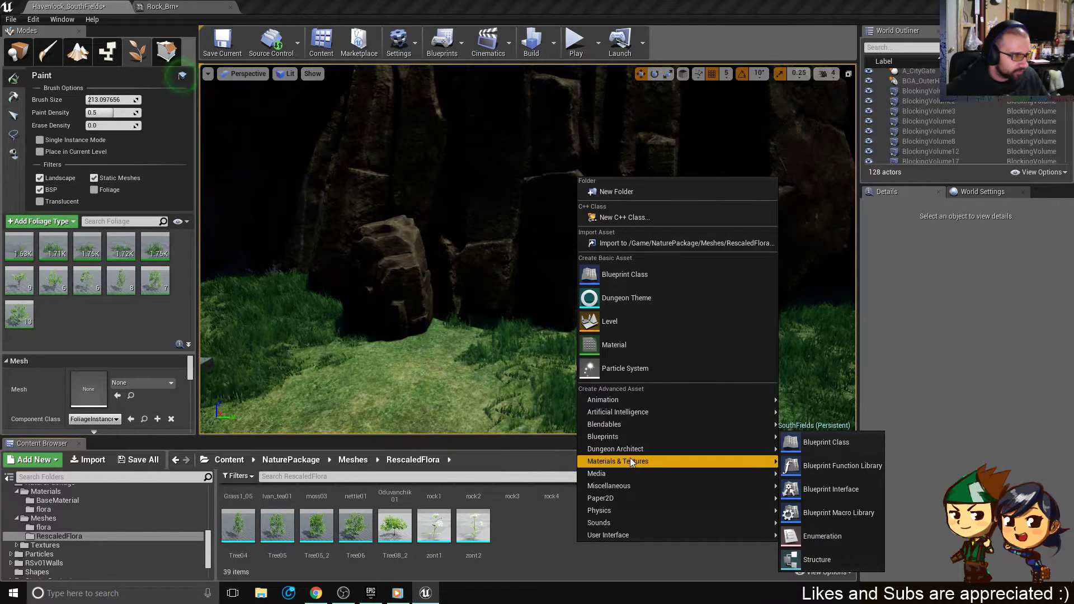
{"action": "mouse_move", "coordinate": [631, 459]}
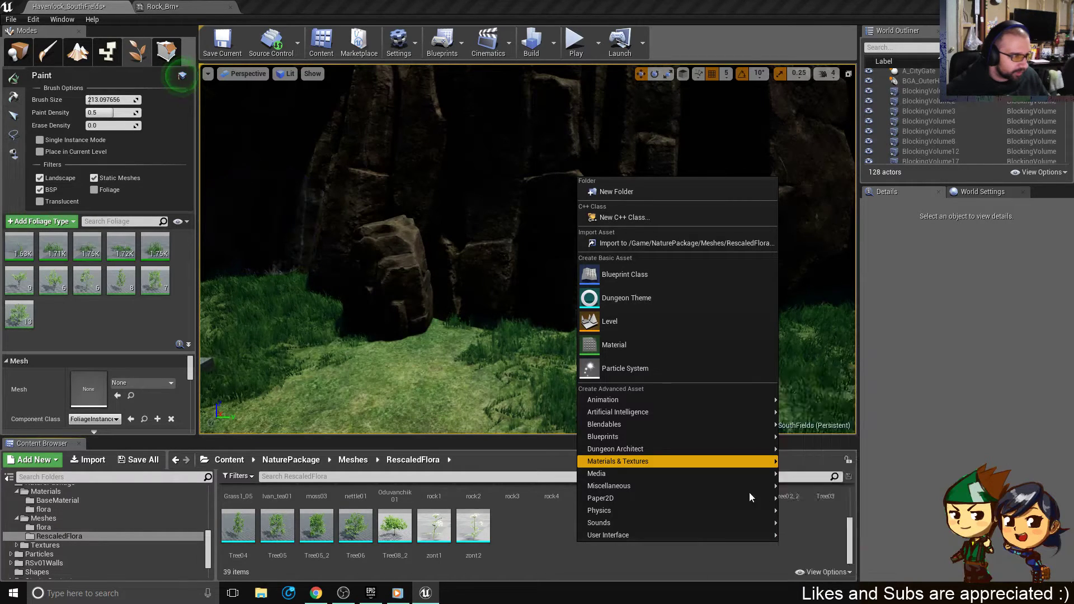
{"action": "mouse_move", "coordinate": [644, 491]}
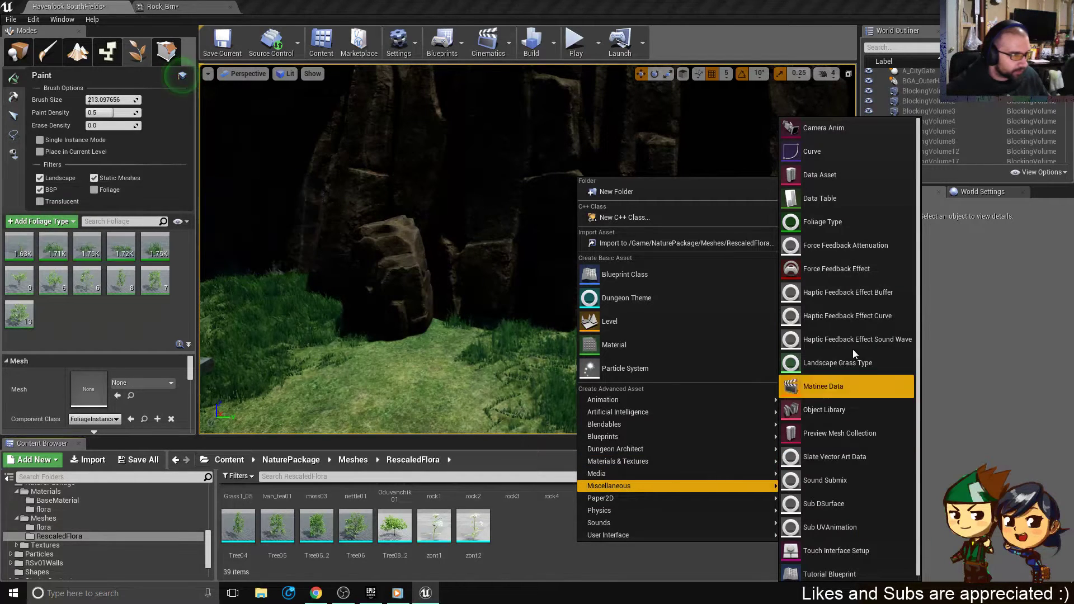
{"action": "left_click", "coordinate": [822, 222]}
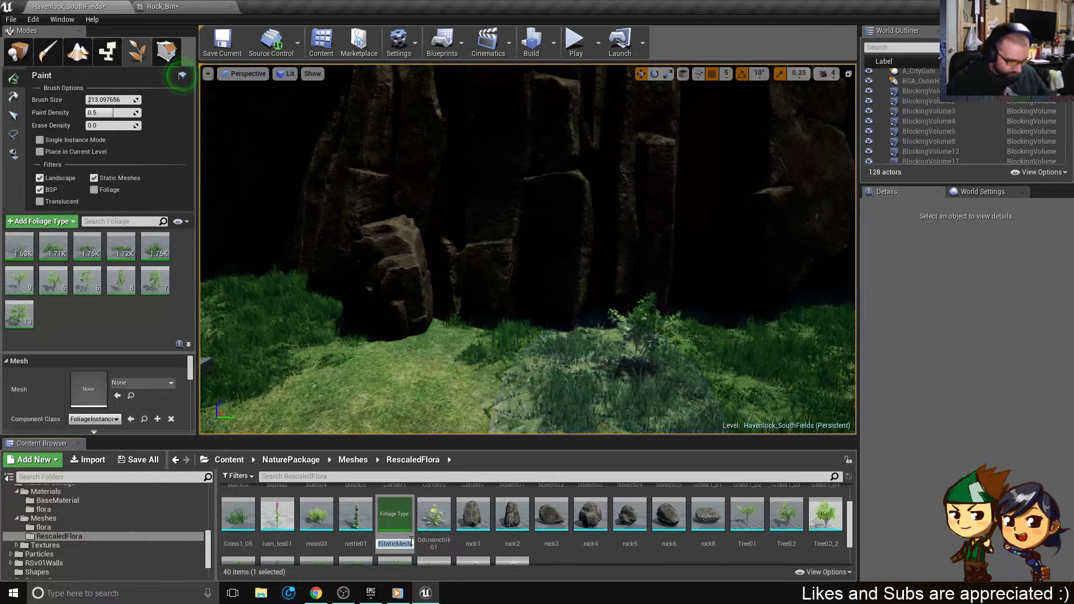
- Name the new foliage type asset F_Cliff
{"action": "type", "text": "Rock"}
{"action": "key", "text": "BackSpace"}
{"action": "key", "text": "BackSpace"}
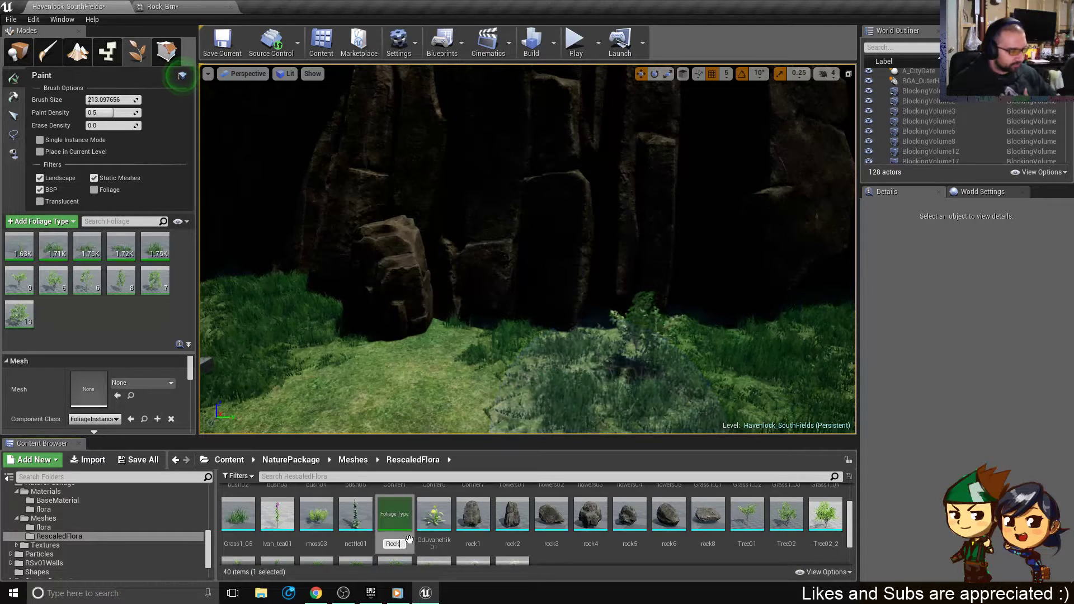
{"action": "key", "text": "BackSpace"}
{"action": "key", "text": "BackSpace"}
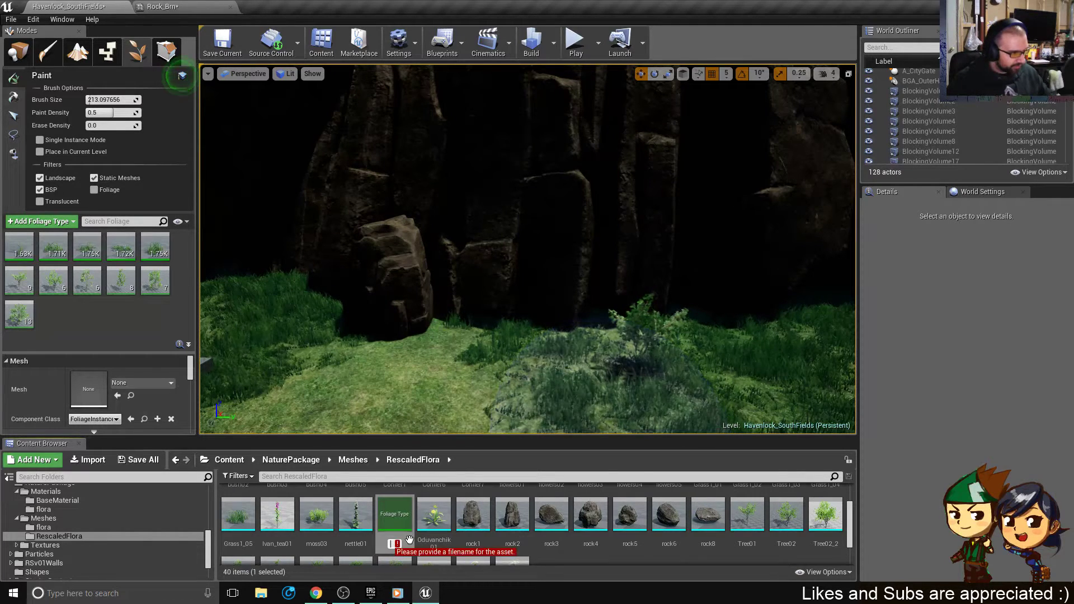
{"action": "type", "text": "Cliff"}
{"action": "key", "text": "BackSpace"}
{"action": "key", "text": "BackSpace"}
{"action": "key", "text": "BackSpace"}
{"action": "key", "text": "BackSpace"}
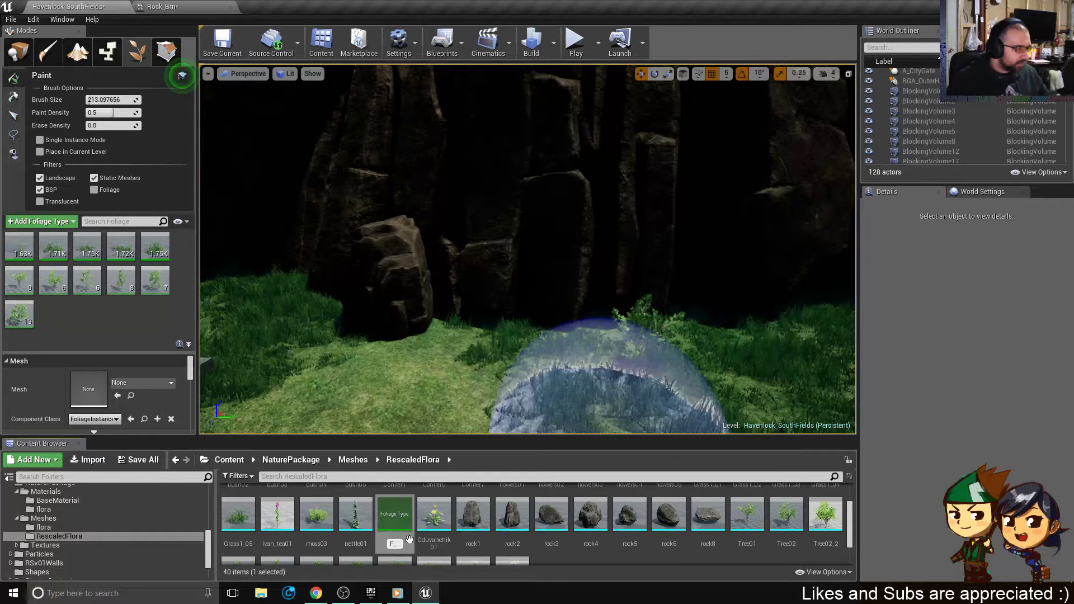
{"action": "type", "text": "Cliff"}
{"action": "key", "text": "Return"}
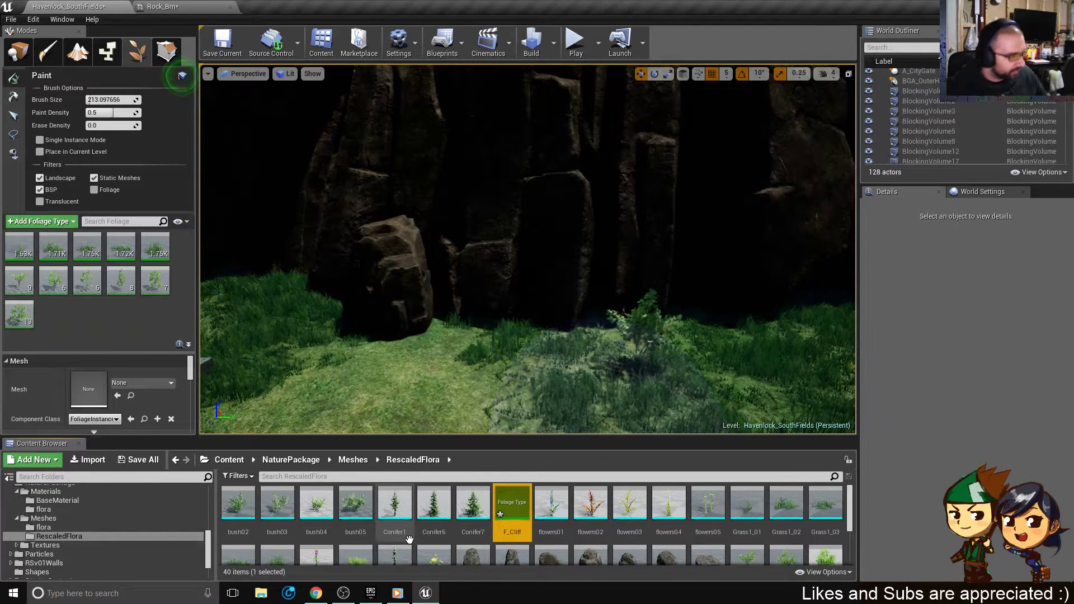
- Open the F_Cliff foliage type and examine its advanced mesh settings
{"action": "double_click", "coordinate": [510, 511]}
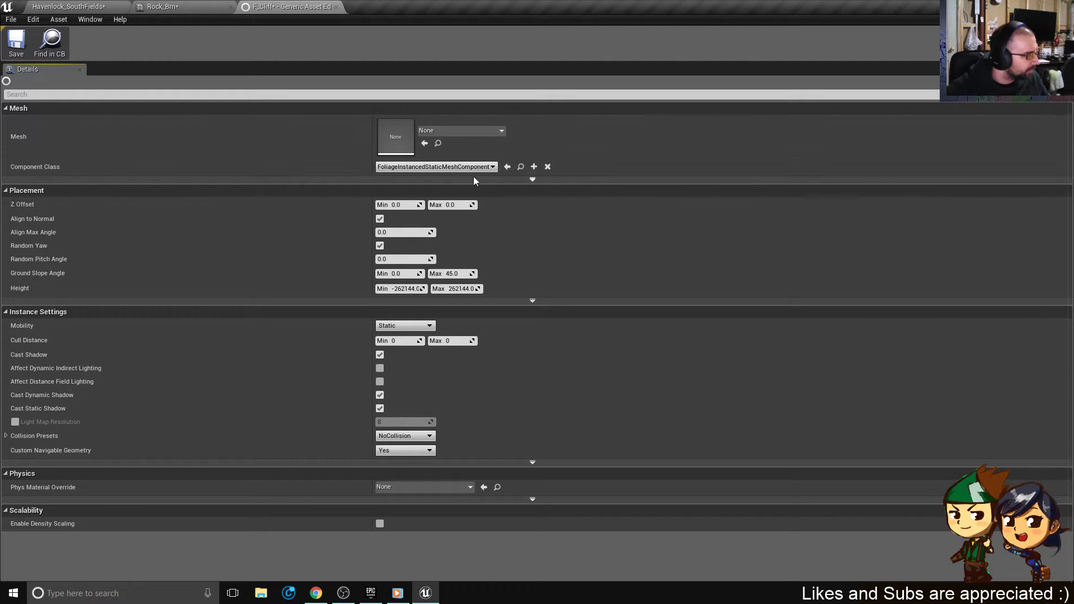
{"action": "left_click", "coordinate": [535, 180]}
{"action": "left_click", "coordinate": [530, 202]}
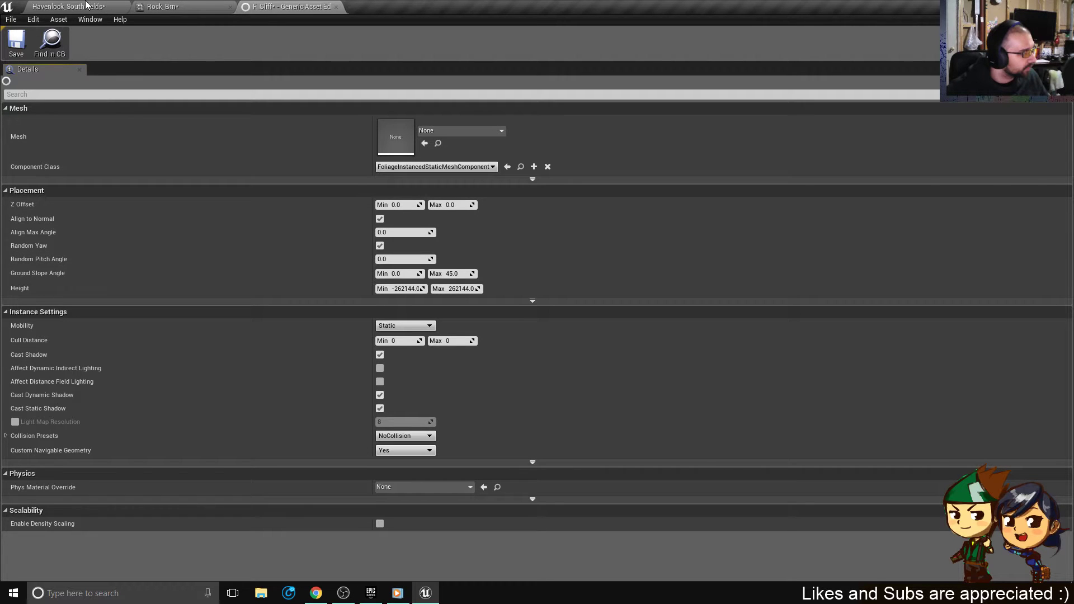
- Return to the Havenlock_SouthFields level and delete the F_Cliff foliage type from the RescaledFlora folder
{"action": "left_click", "coordinate": [86, 5]}
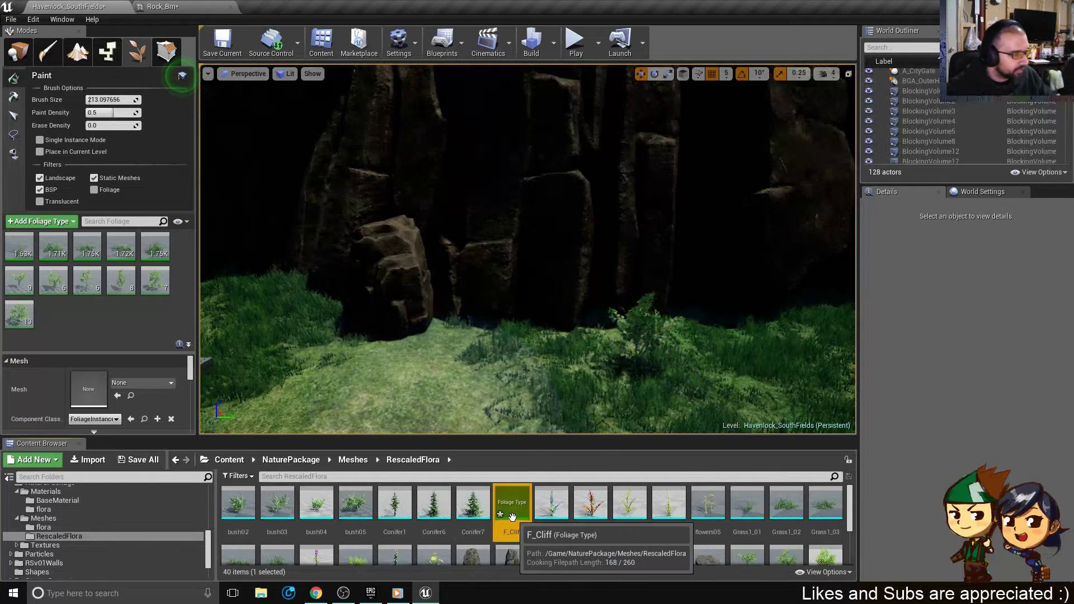
{"action": "key", "text": "Delete"}
{"action": "left_click", "coordinate": [487, 474]}
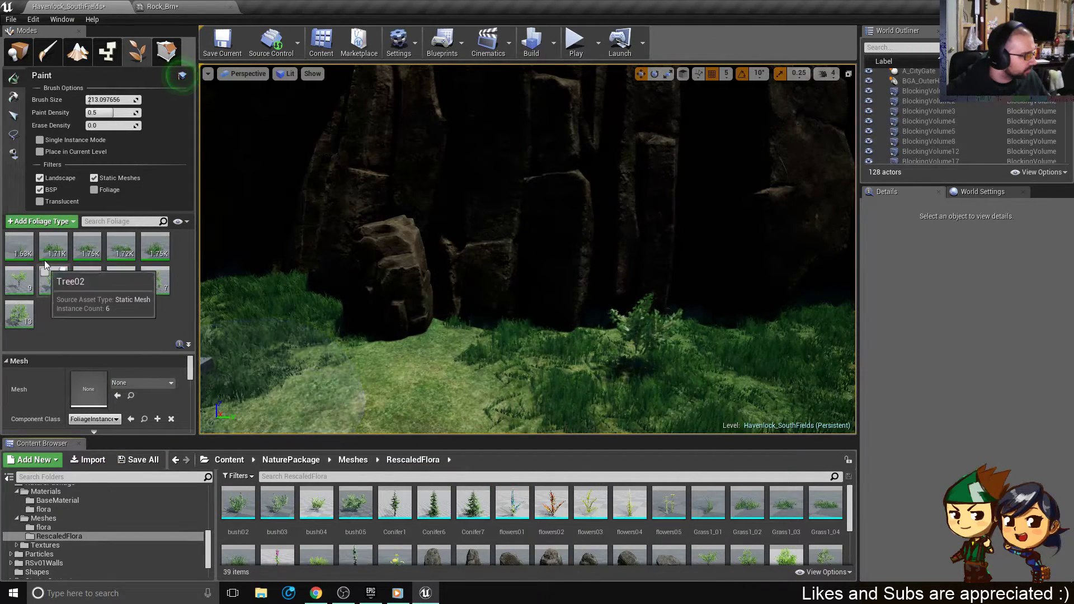
- Try painting tree foliage over the dirt path beside the outpost and undo the stroke
{"action": "mouse_move", "coordinate": [16, 241]}
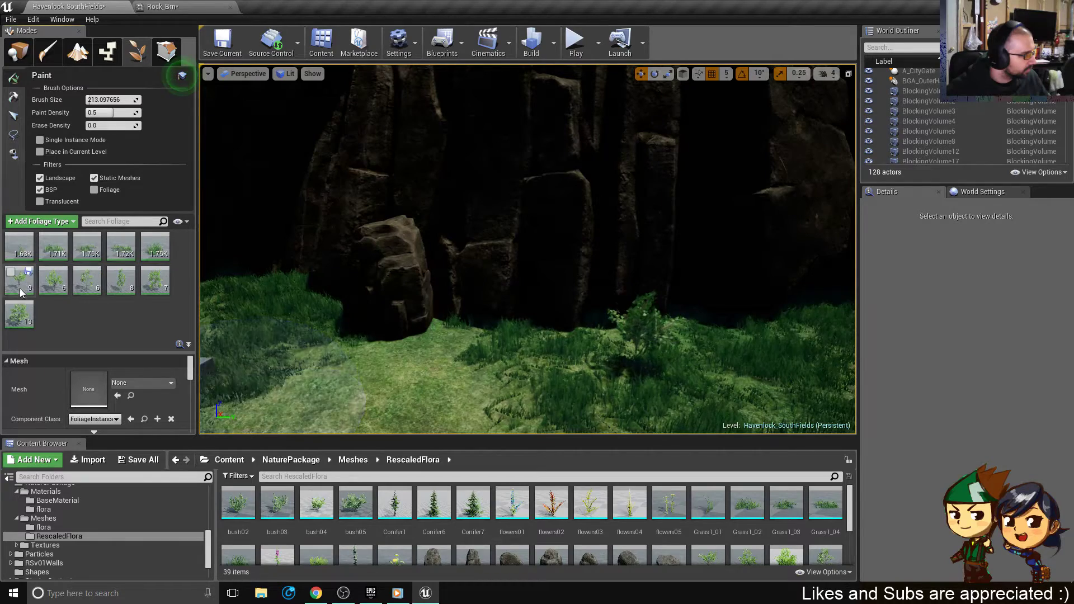
{"action": "right_click_drag", "start_coordinate": [414, 257], "coordinate": [459, 258]}
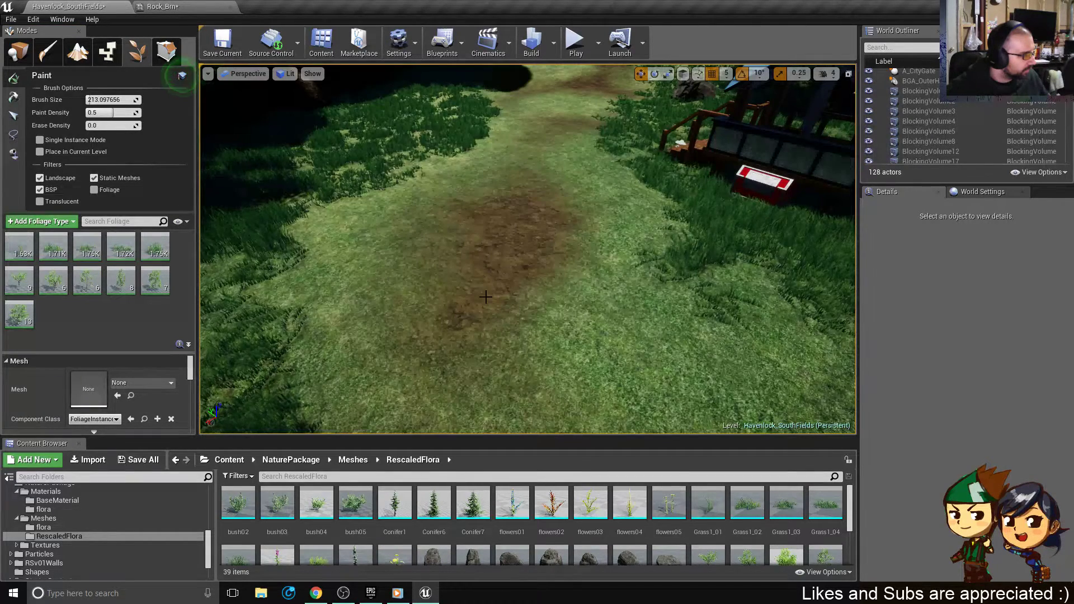
{"action": "left_click", "coordinate": [147, 275]}
{"action": "left_click", "coordinate": [463, 259]}
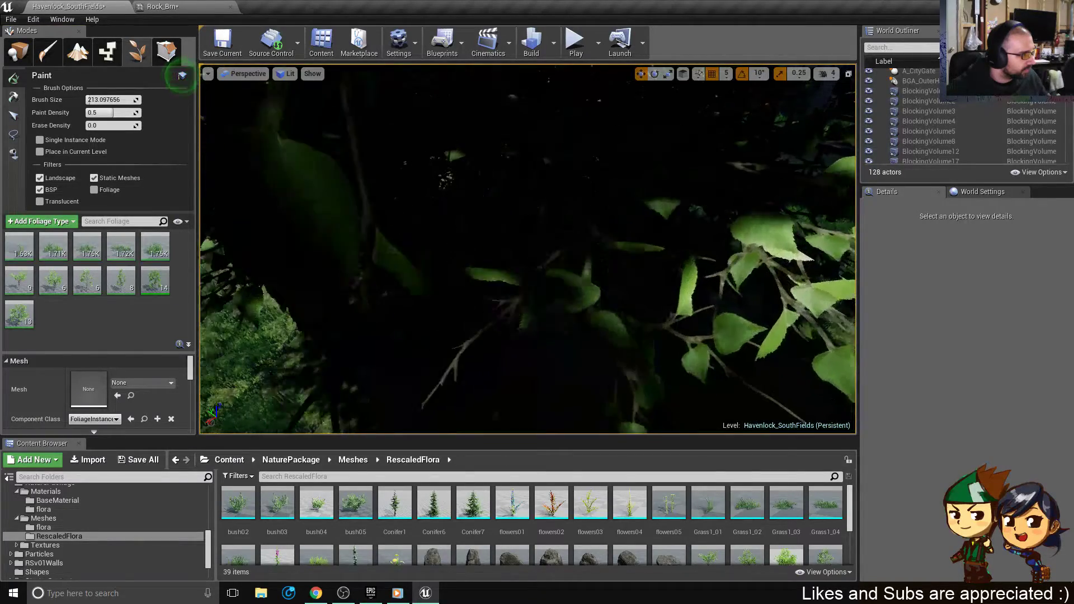
{"action": "key", "text": "ctrl+z"}
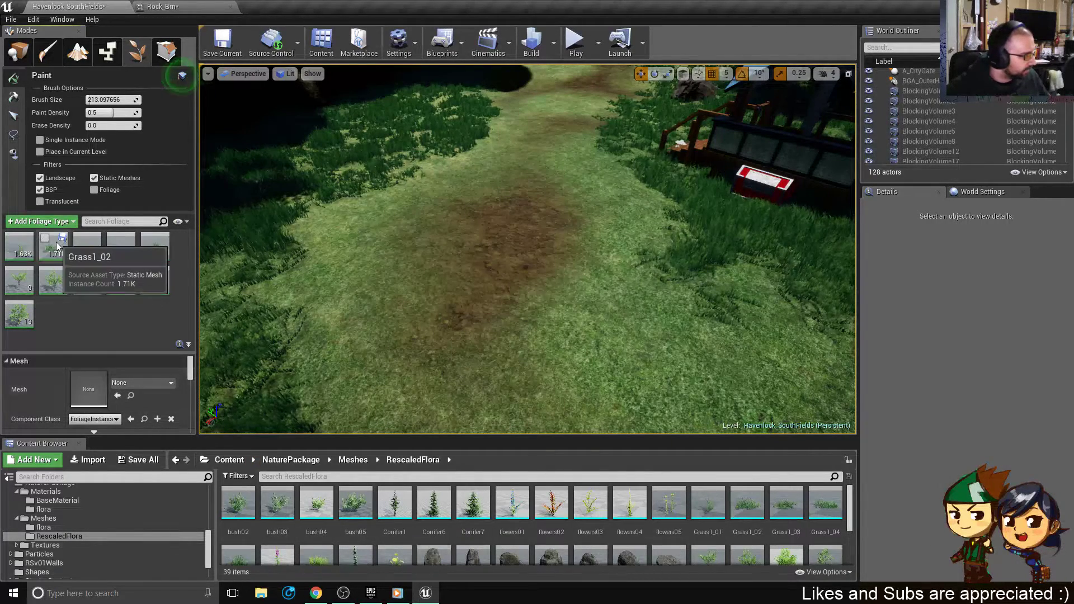
- Look through the plant, rock and tree meshes in the RescaledFlora folder and open the neighbouring flora folder
{"action": "left_click", "coordinate": [395, 506]}
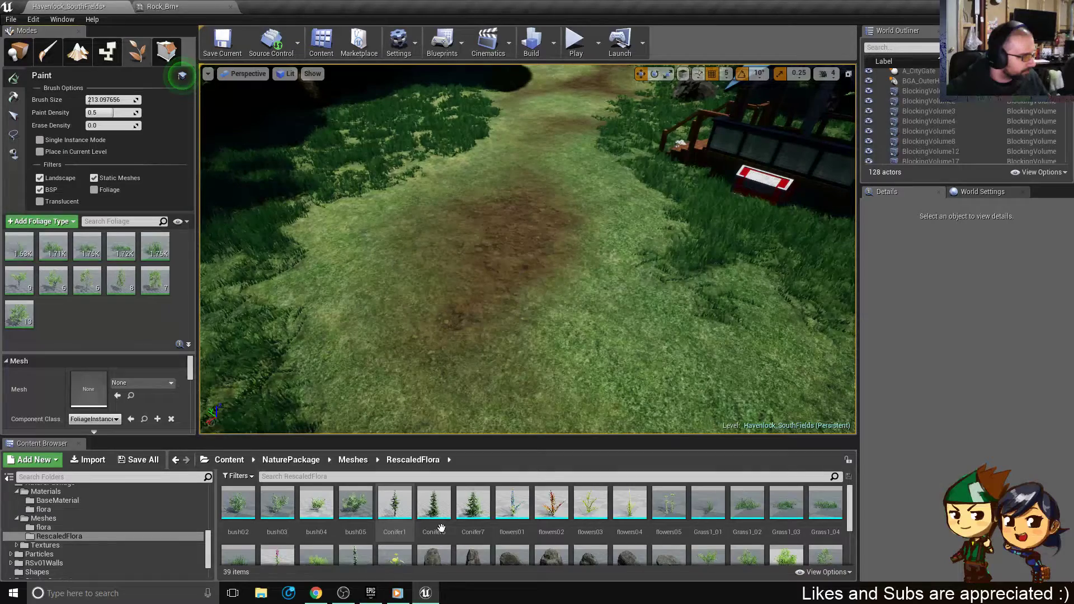
{"action": "scroll", "coordinate": [442, 528], "scroll_direction": "down", "scroll_amount": 3}
{"action": "scroll", "coordinate": [414, 523], "scroll_direction": "up", "scroll_amount": 3}
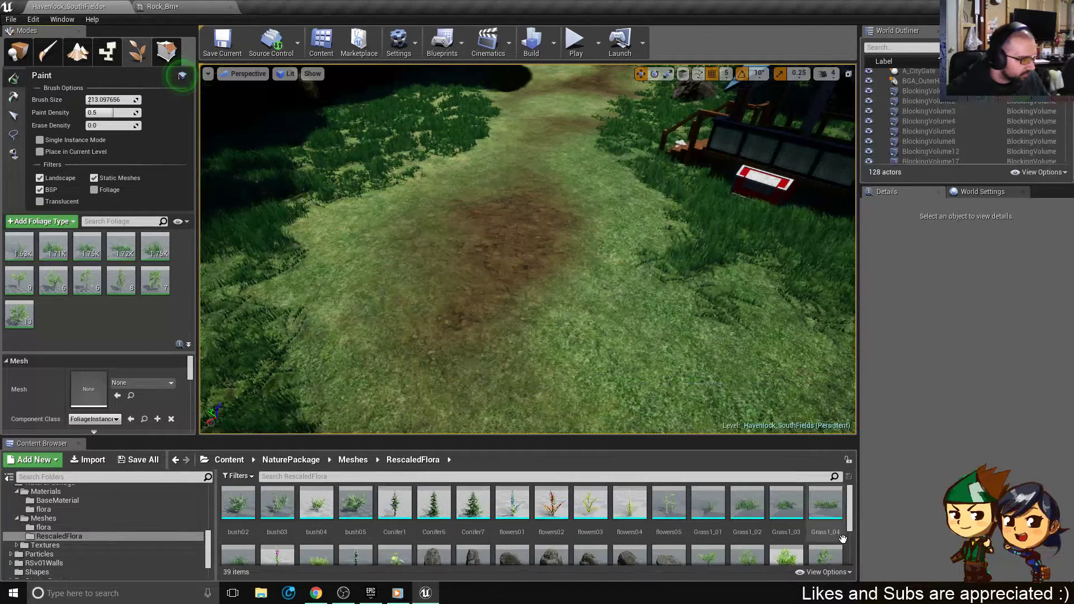
{"action": "scroll", "coordinate": [439, 532], "scroll_direction": "down", "scroll_amount": 1}
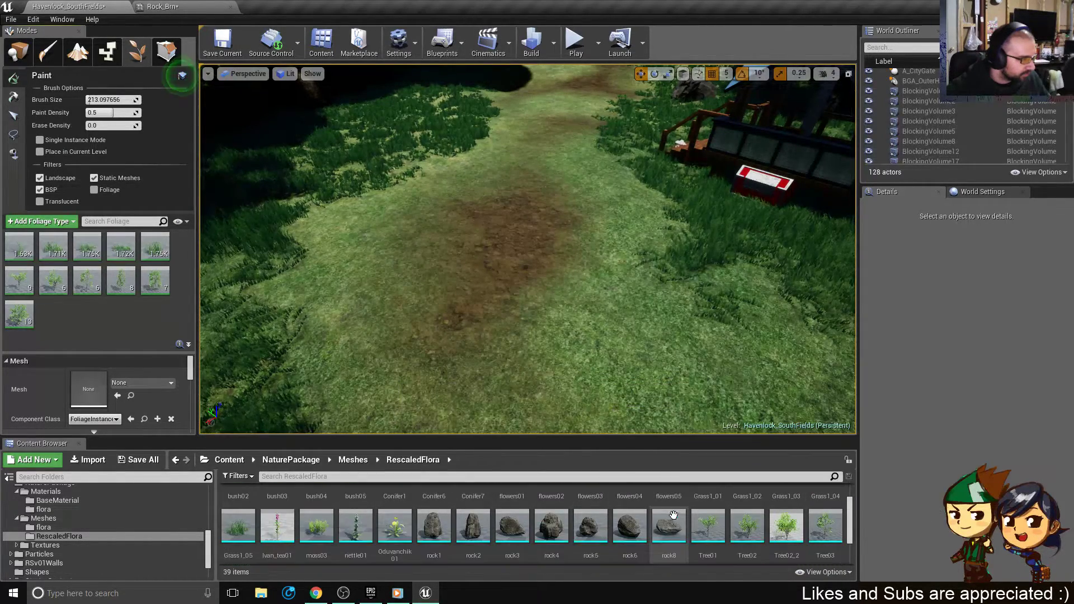
{"action": "scroll", "coordinate": [475, 538], "scroll_direction": "down", "scroll_amount": 1}
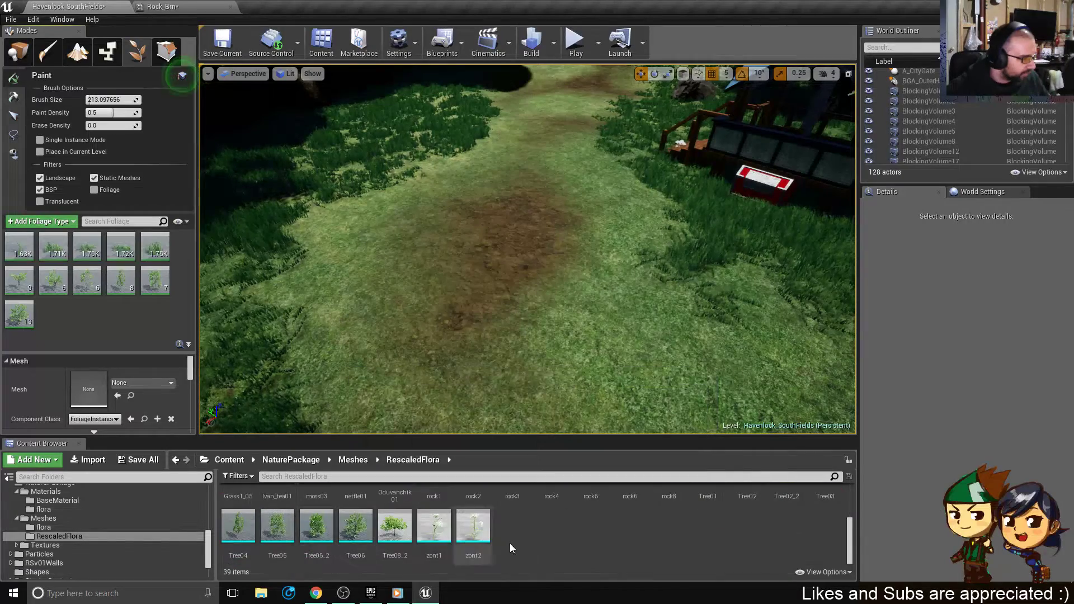
{"action": "scroll", "coordinate": [614, 532], "scroll_direction": "up", "scroll_amount": 2}
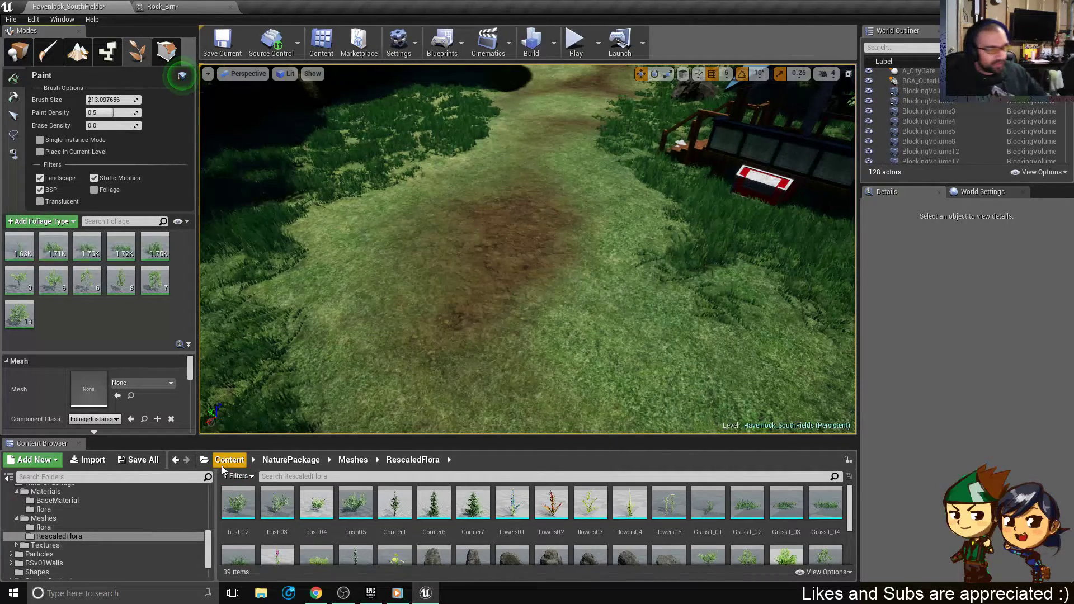
{"action": "right_click_drag", "start_coordinate": [684, 270], "coordinate": [658, 243]}
{"action": "right_click_drag", "start_coordinate": [588, 252], "coordinate": [594, 254]}
{"action": "scroll", "coordinate": [764, 506], "scroll_direction": "down", "scroll_amount": 2}
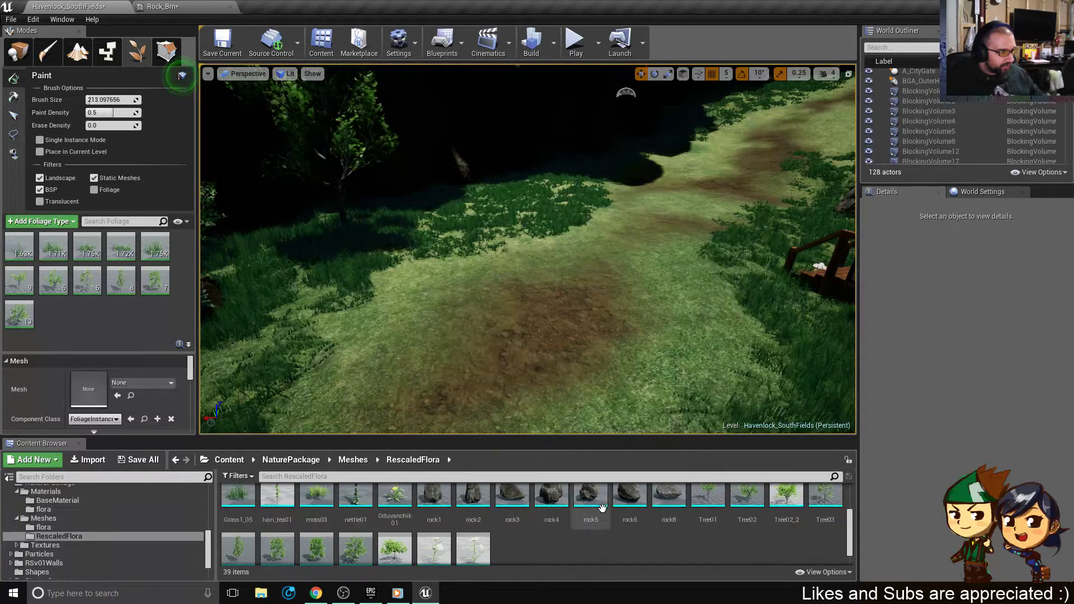
{"action": "left_click", "coordinate": [59, 518]}
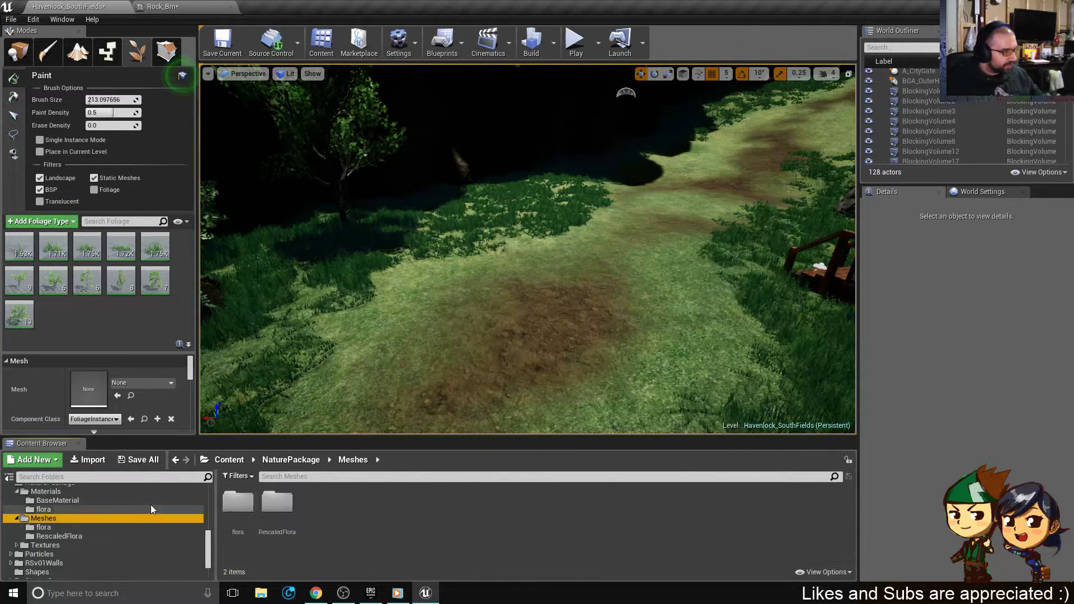
{"action": "left_click", "coordinate": [74, 527]}
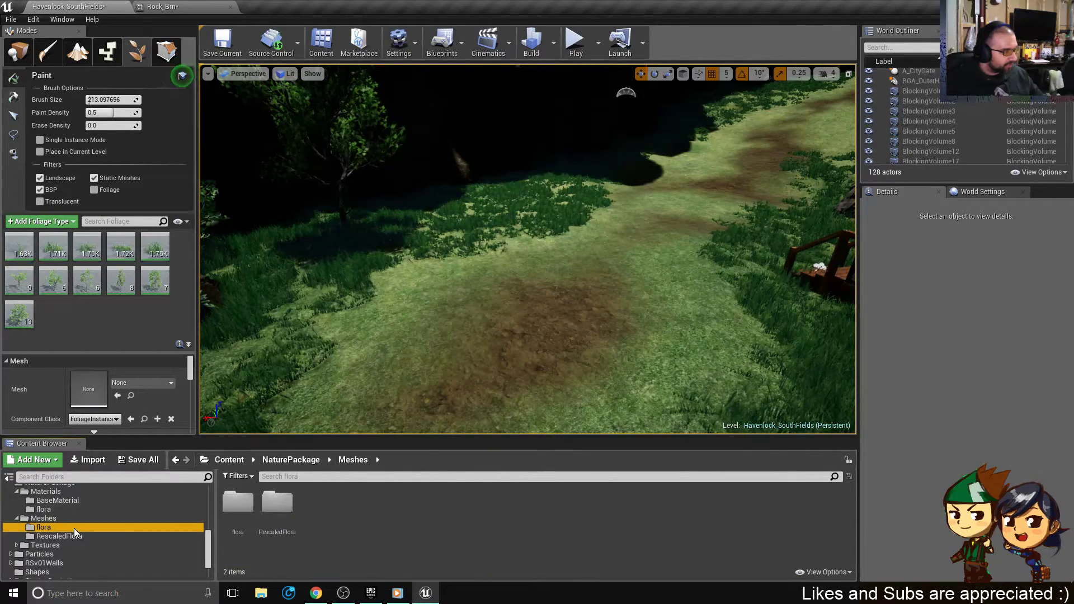
- Switch to the Epic Games Launcher, open the first PGV 4.13 project from the library, and move the launcher aside
{"action": "left_click", "coordinate": [262, 594]}
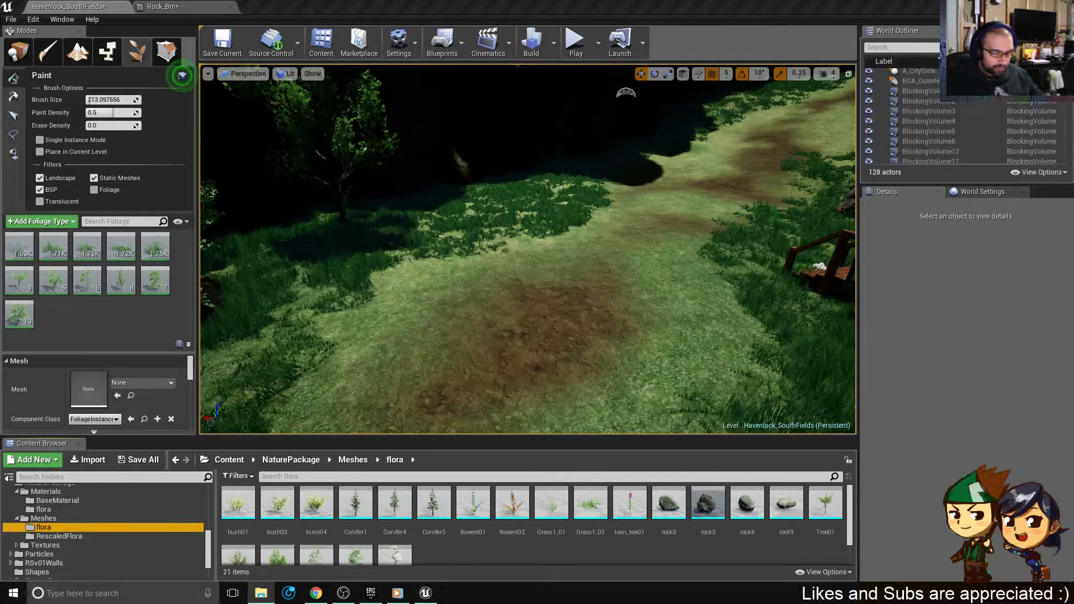
{"action": "left_click_drag", "start_coordinate": [580, 289], "coordinate": [0, 112]}
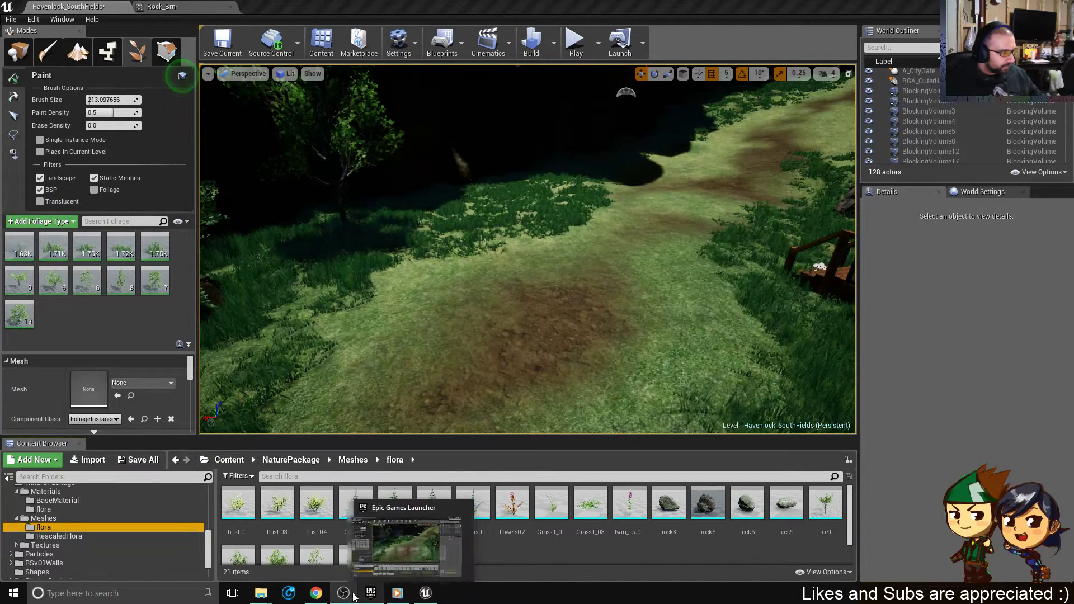
{"action": "left_click", "coordinate": [371, 594]}
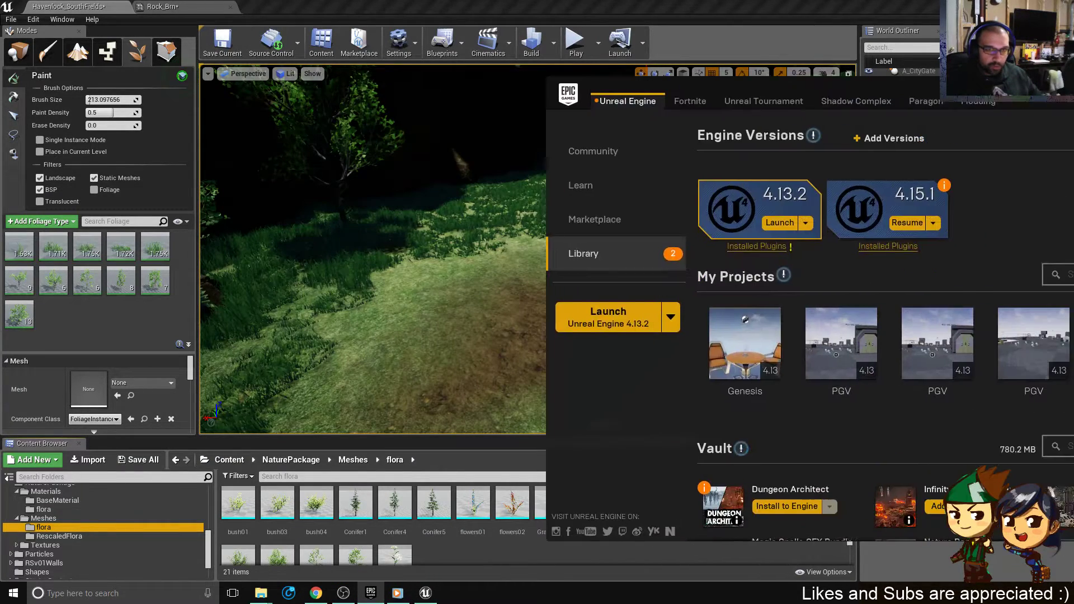
{"action": "left_click", "coordinate": [371, 594]}
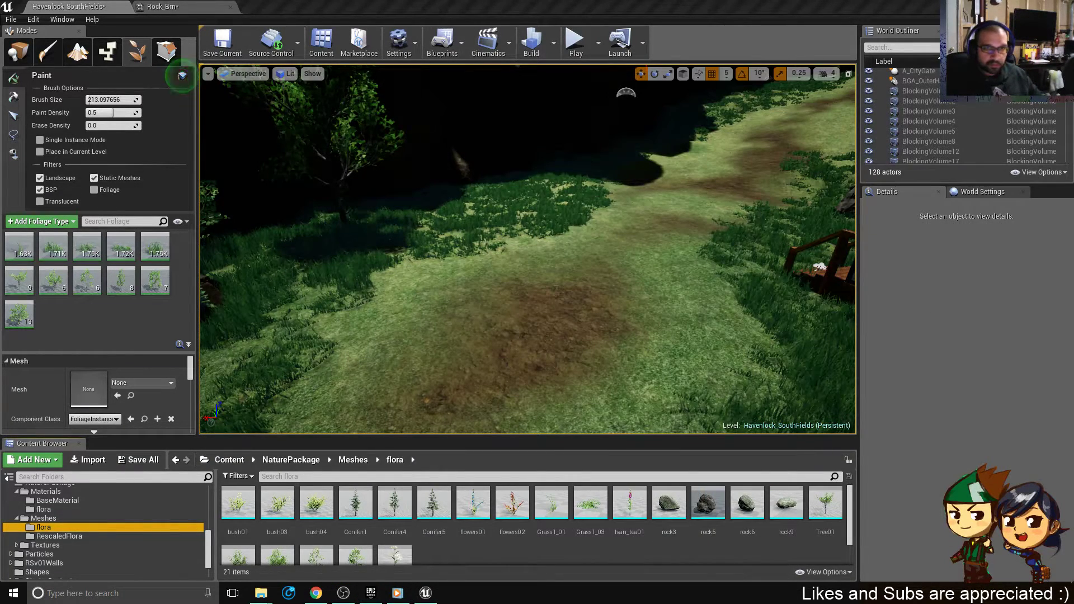
{"action": "left_click", "coordinate": [370, 593]}
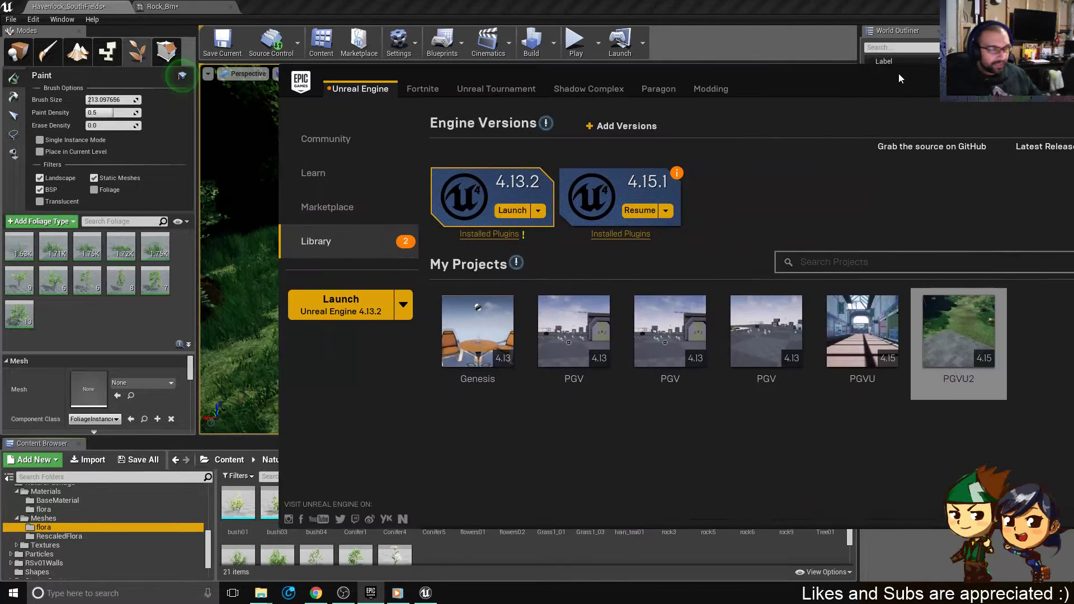
{"action": "left_click", "coordinate": [610, 313]}
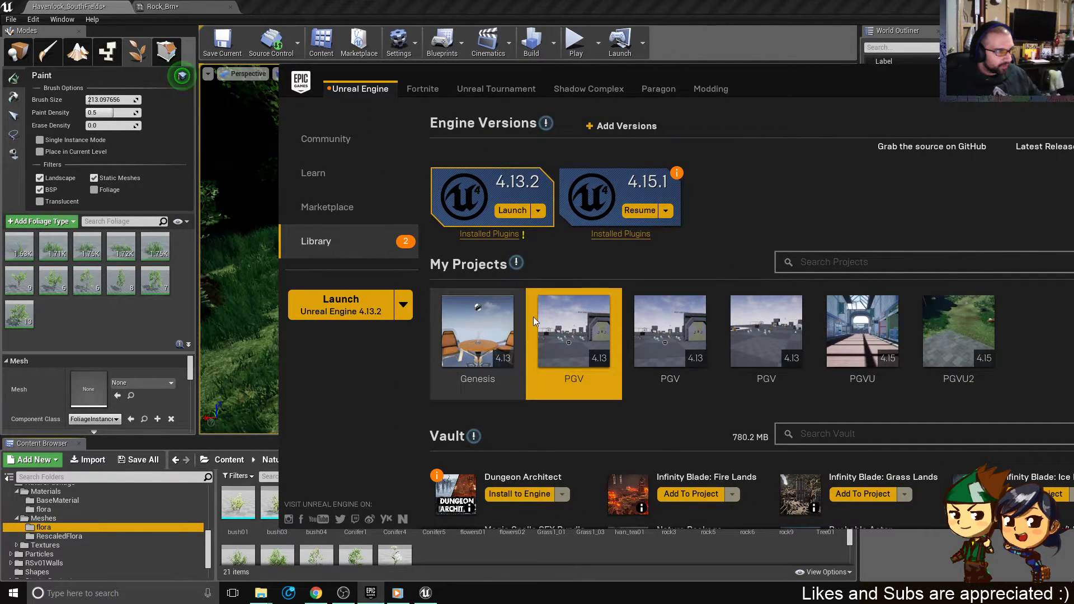
{"action": "left_click_drag", "start_coordinate": [743, 77], "coordinate": [1073, 110]}
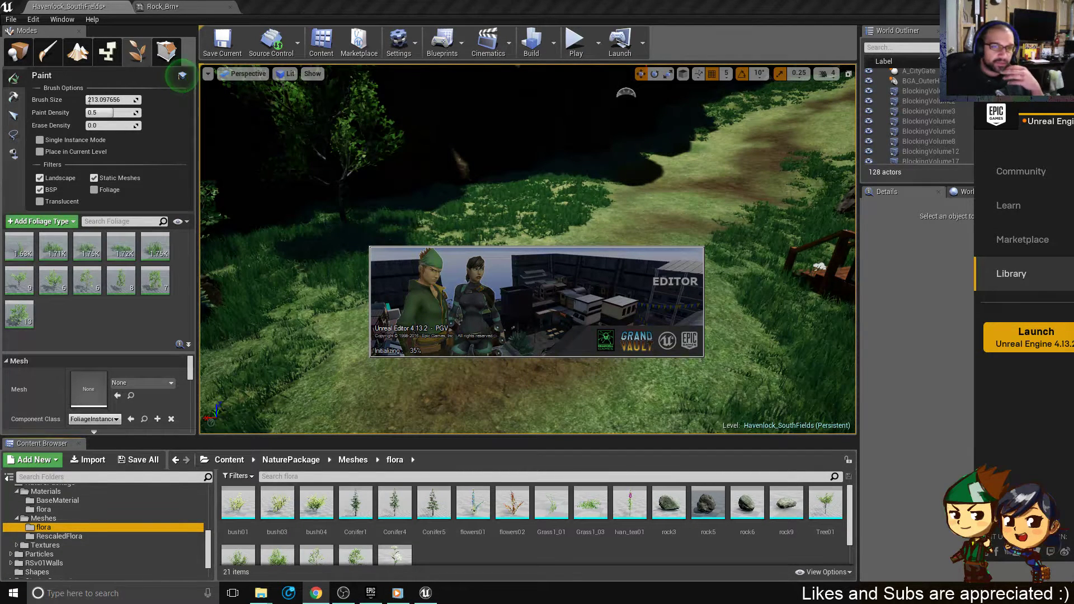
- Leave foliage painting for object placement in the level and inspect the cliffs and trees around the blue-roofed outpost
{"action": "right_click_drag", "start_coordinate": [680, 170], "coordinate": [828, 176]}
{"action": "right_click_drag", "start_coordinate": [527, 249], "coordinate": [582, 262]}
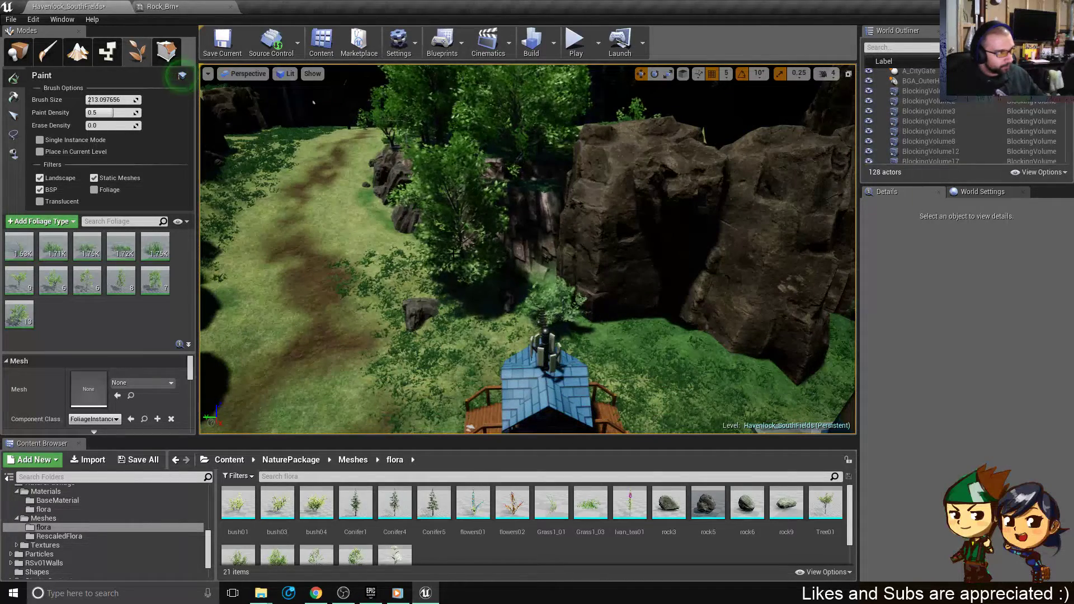
{"action": "left_click", "coordinate": [16, 51]}
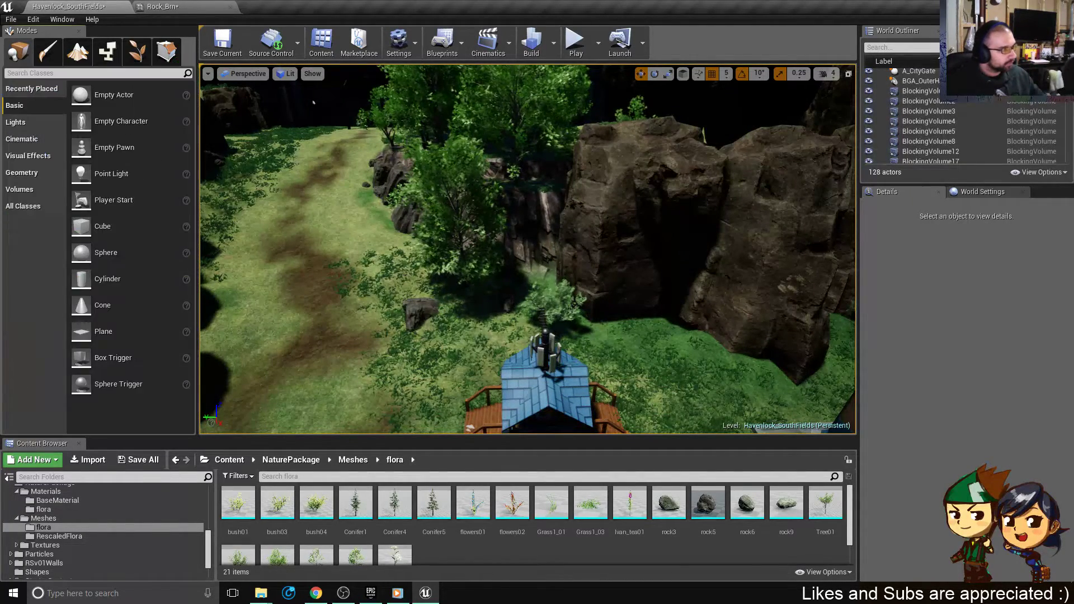
{"action": "left_click", "coordinate": [471, 263]}
{"action": "right_click_drag", "start_coordinate": [472, 263], "coordinate": [531, 246]}
{"action": "left_click_drag", "start_coordinate": [507, 336], "coordinate": [536, 348]}
{"action": "right_click_drag", "start_coordinate": [615, 353], "coordinate": [565, 310]}
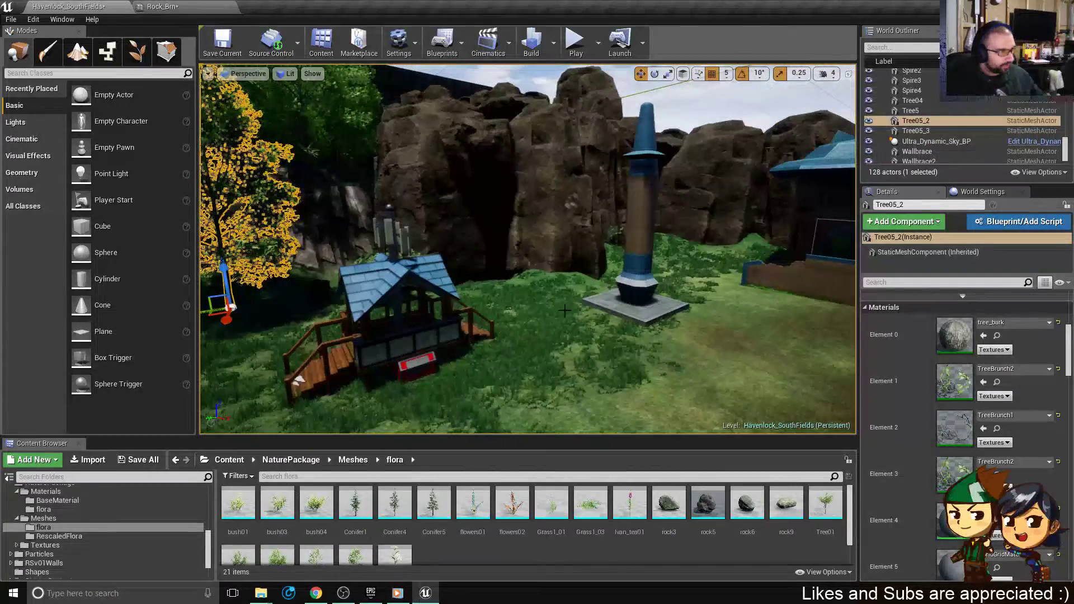
- Play-test the level by running and jumping along the grassy slope beside the rock ledge and forest edge, ending the session at the slope
{"action": "left_click", "coordinate": [576, 44]}
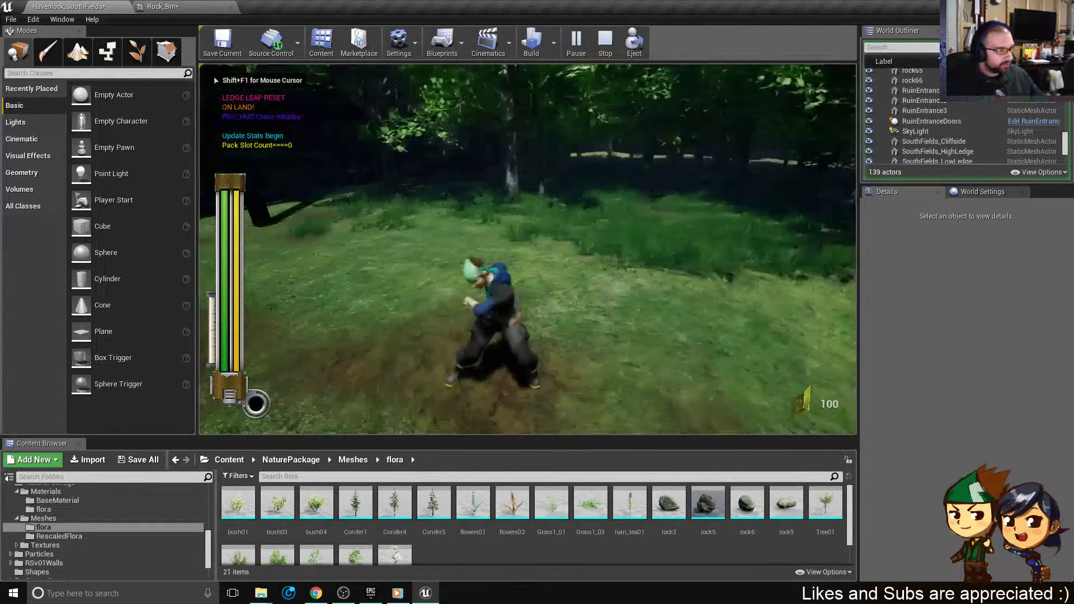
{"action": "key", "text": "w"}
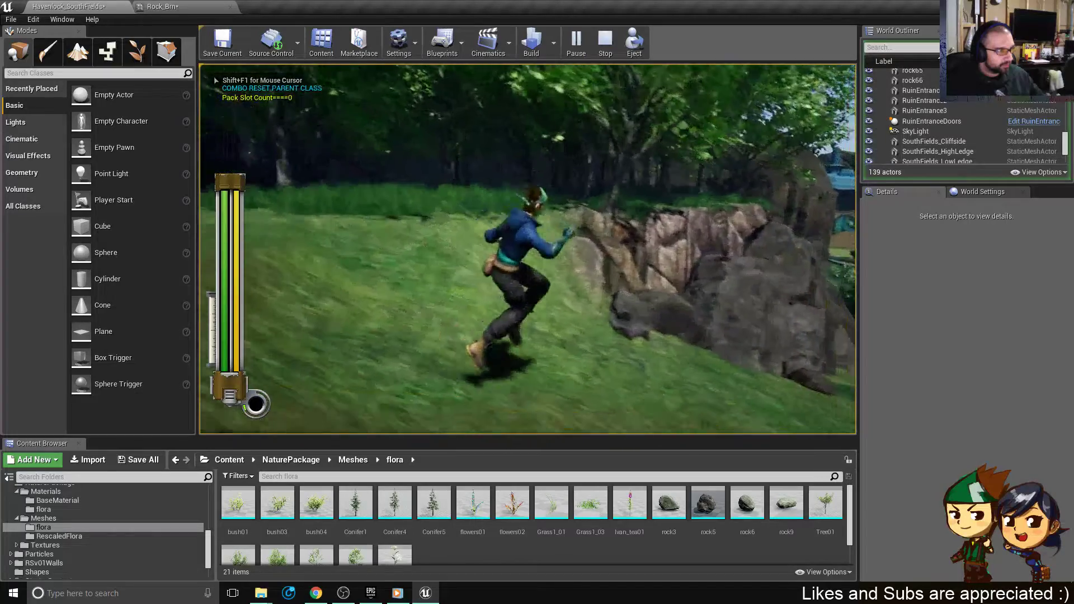
{"action": "key", "text": "space"}
{"action": "key", "text": "s"}
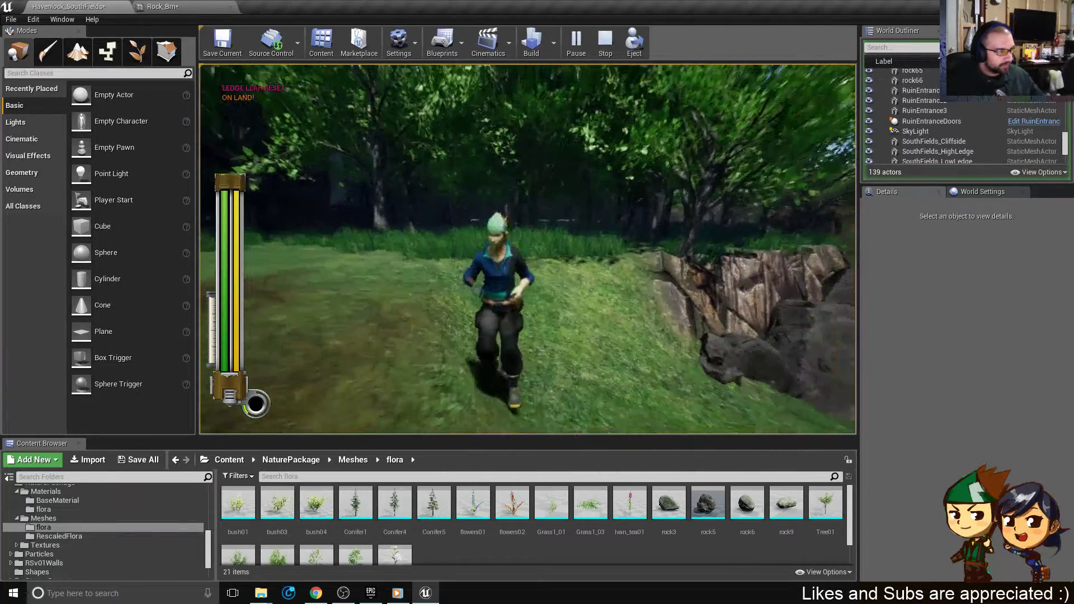
{"action": "key", "text": "w"}
{"action": "key", "text": "s"}
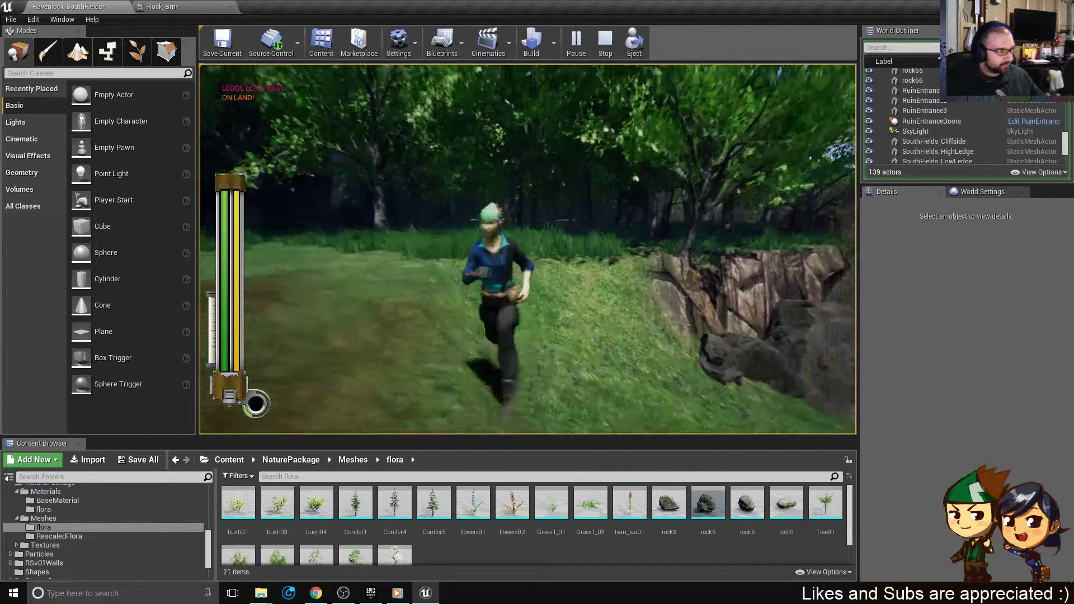
{"action": "key", "text": "w"}
{"action": "key", "text": "space"}
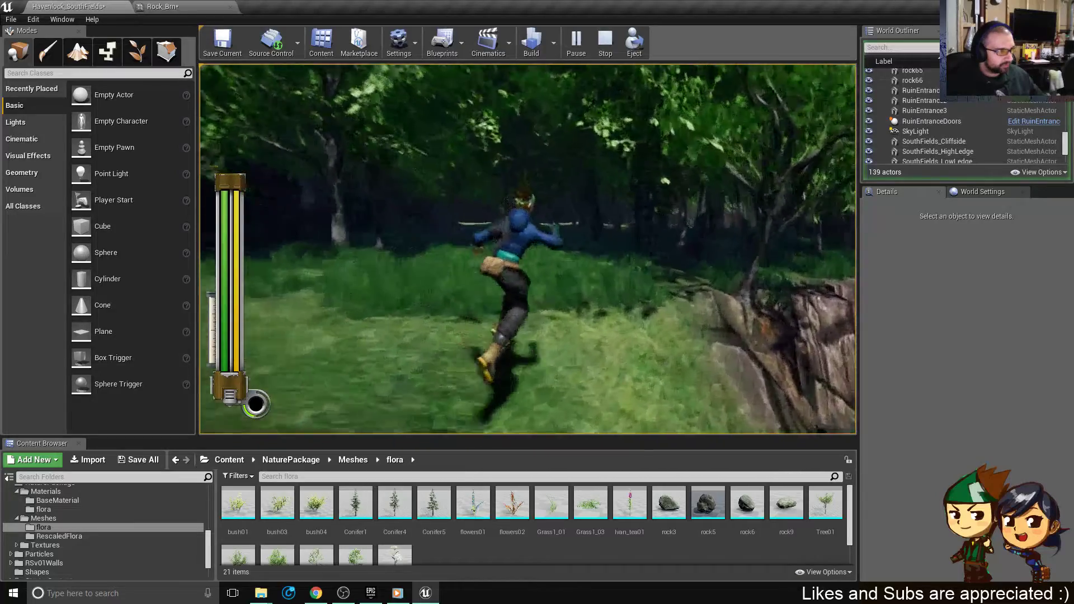
{"action": "key", "text": "Escape"}
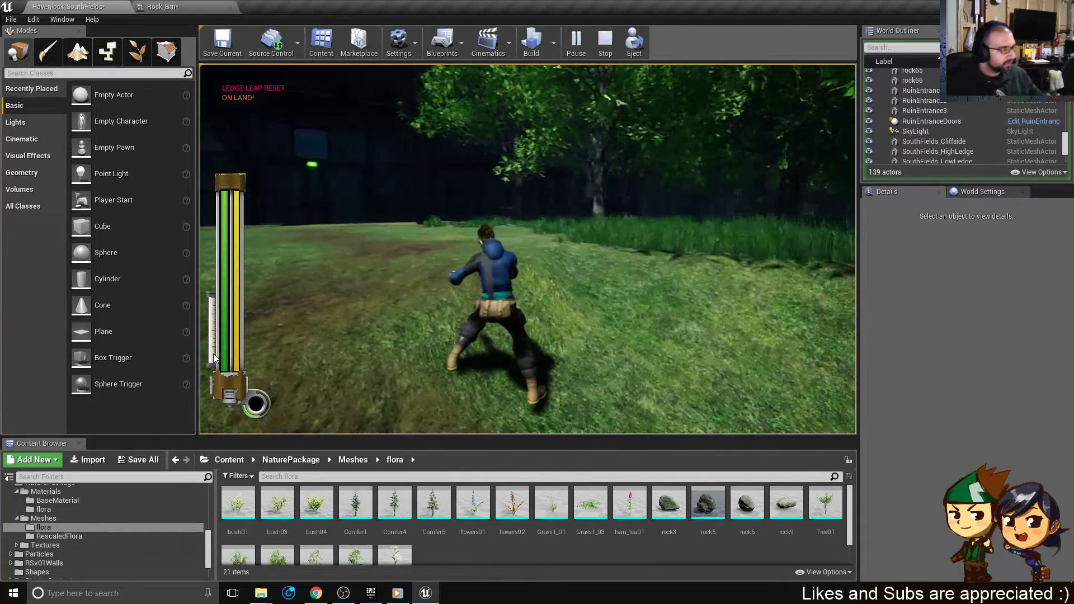
{"action": "key", "text": "Escape"}
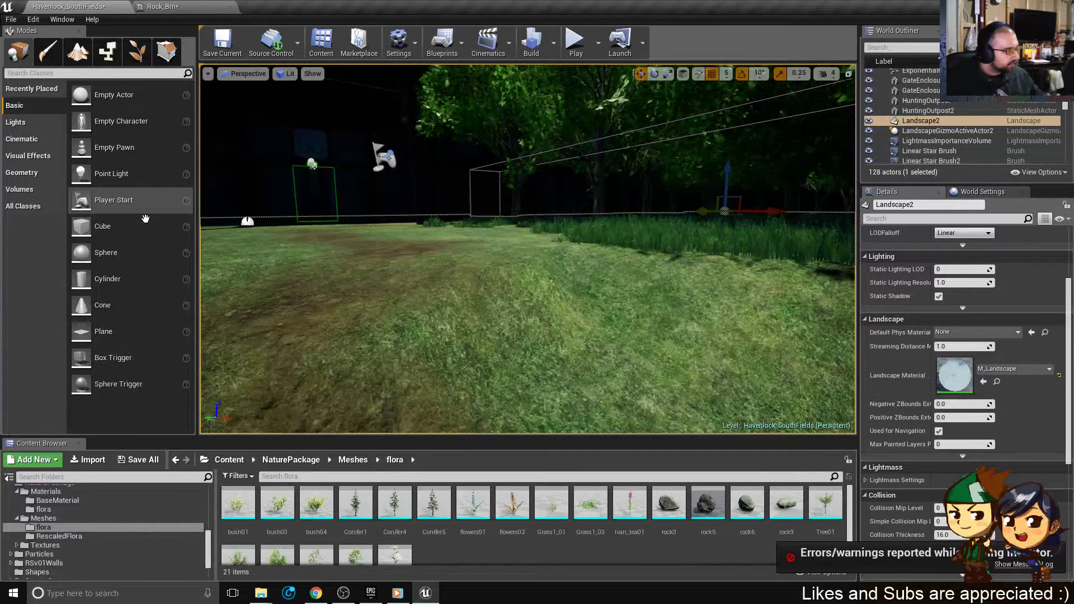
- Set up landscape painting with the Smooth tool, a brush size of about 102.4 and a tool strength of about 0.75
{"action": "left_click", "coordinate": [49, 49]}
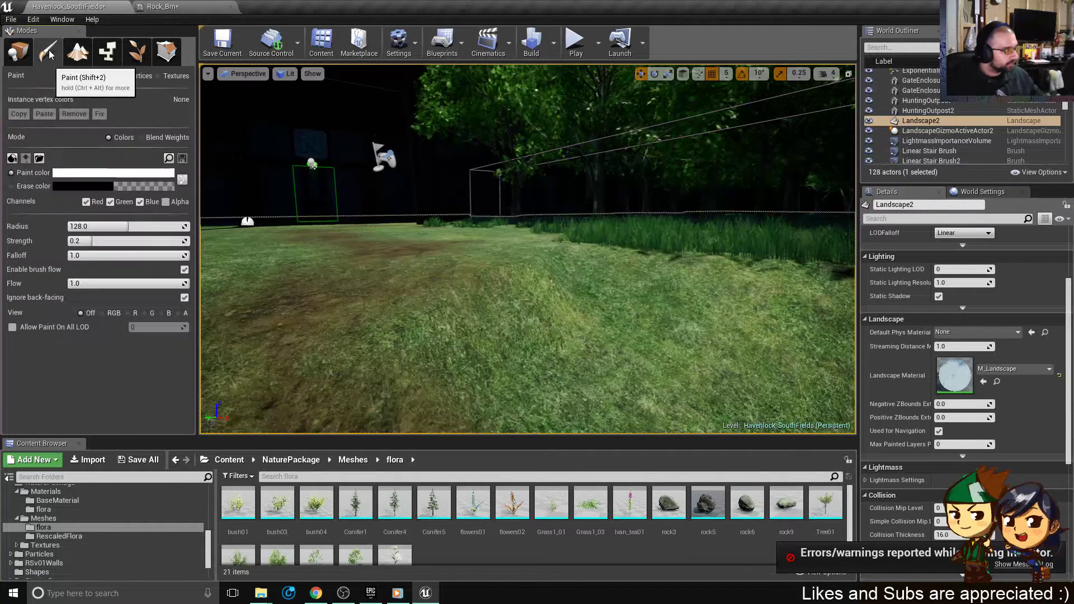
{"action": "left_click", "coordinate": [78, 51]}
{"action": "left_click", "coordinate": [26, 137]}
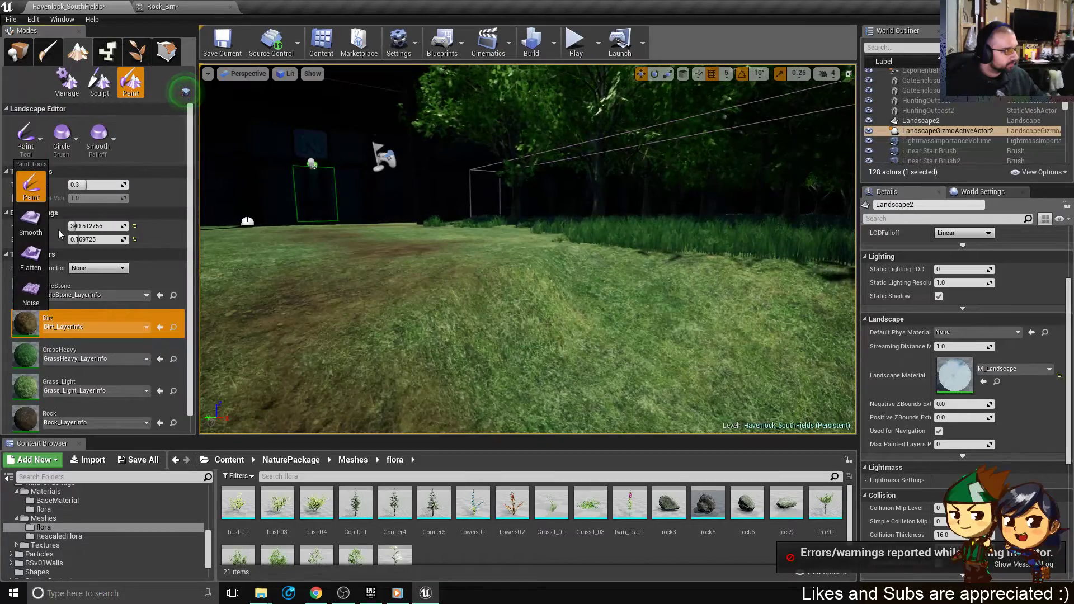
{"action": "left_click", "coordinate": [23, 228]}
{"action": "scroll", "coordinate": [515, 424], "scroll_direction": "down", "scroll_amount": 5}
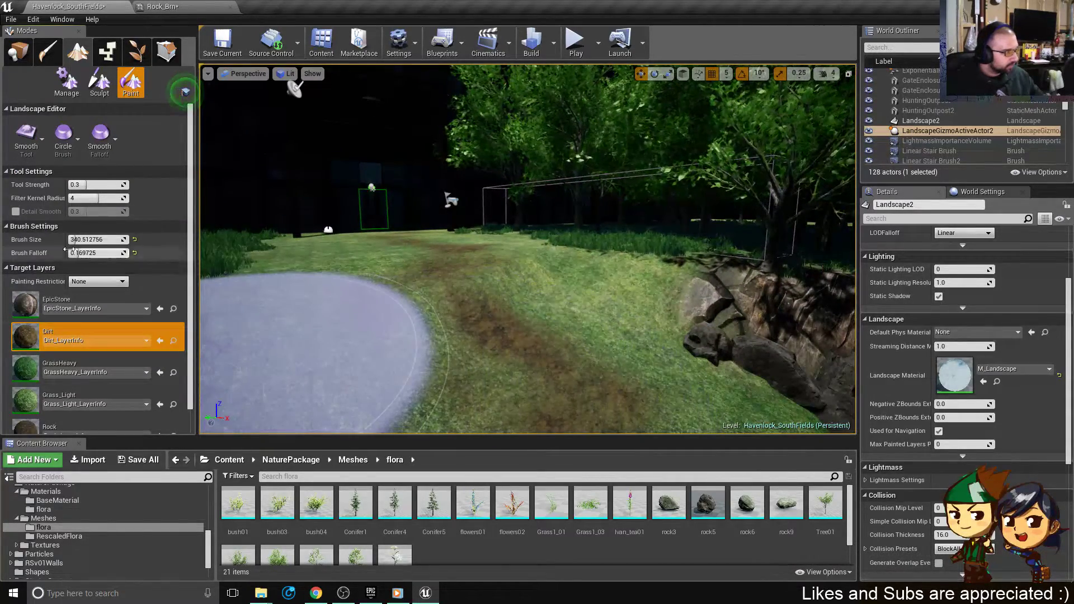
{"action": "left_click_drag", "start_coordinate": [75, 240], "coordinate": [33, 240]}
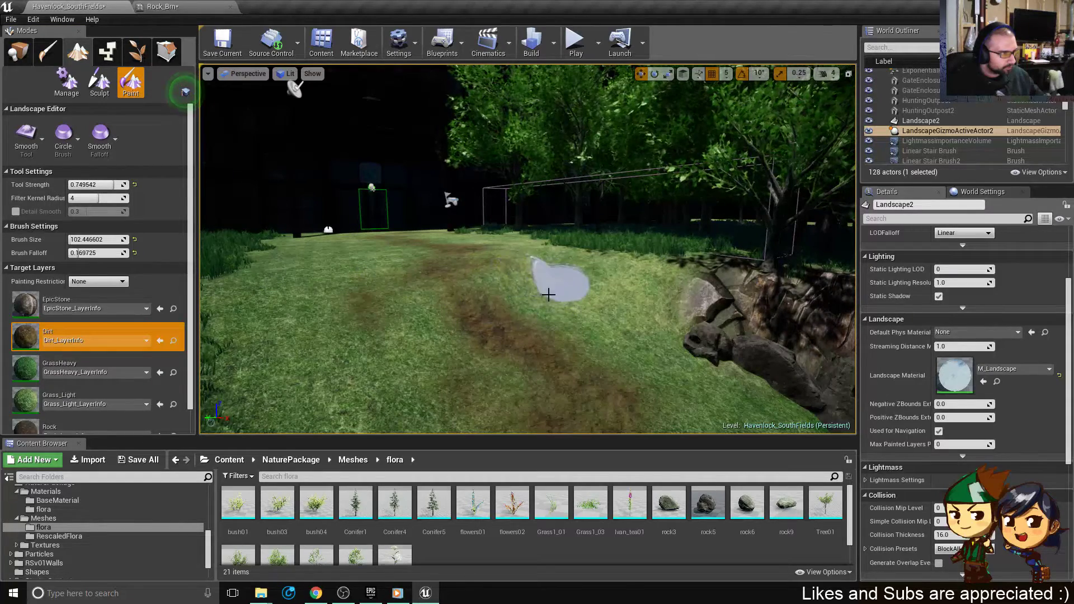
- Smooth the Dirt layer on the grassy slope beside the dirt path and check the blending near the forest edge
{"action": "mouse_move", "coordinate": [529, 307]}
{"action": "left_mouse_down"}
{"action": "mouse_move", "coordinate": [292, 287]}
{"action": "mouse_move", "coordinate": [541, 319]}
{"action": "mouse_move", "coordinate": [542, 275]}
{"action": "left_mouse_up"}
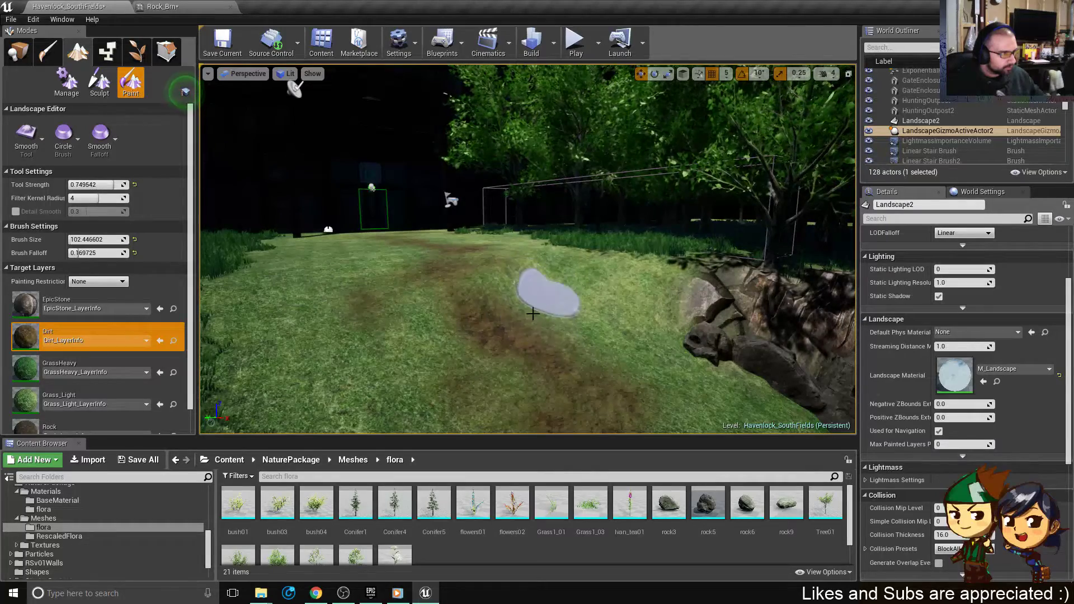
{"action": "mouse_move", "coordinate": [506, 335]}
{"action": "right_mouse_down"}
{"action": "mouse_move", "coordinate": [554, 318]}
{"action": "mouse_move", "coordinate": [551, 341]}
{"action": "mouse_move", "coordinate": [526, 341]}
{"action": "mouse_move", "coordinate": [545, 355]}
{"action": "mouse_move", "coordinate": [529, 330]}
{"action": "mouse_move", "coordinate": [541, 319]}
{"action": "mouse_move", "coordinate": [531, 319]}
{"action": "mouse_move", "coordinate": [476, 366]}
{"action": "right_mouse_up"}
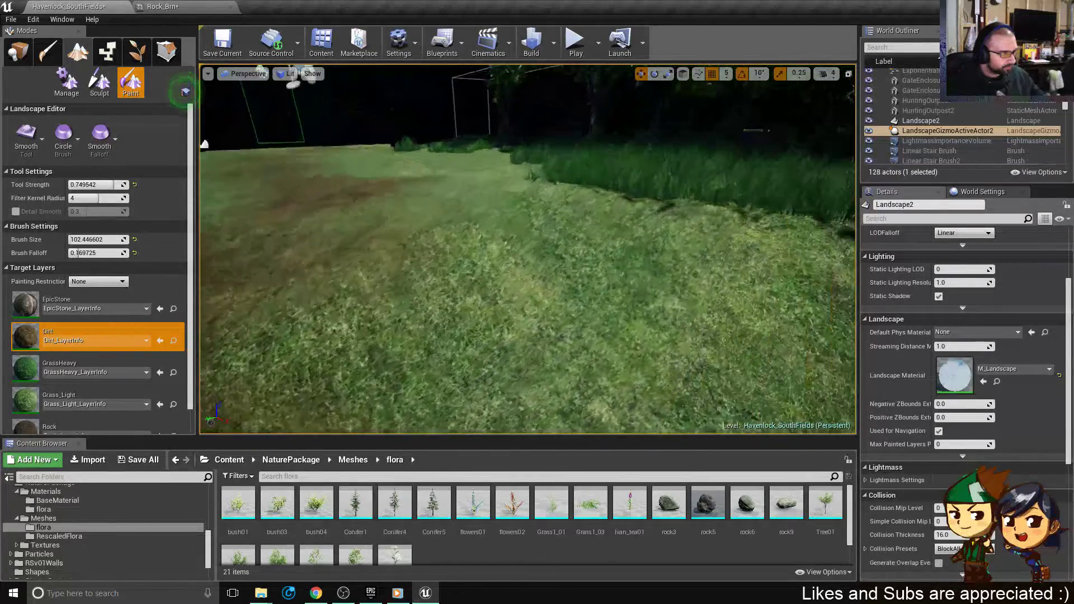
{"action": "right_click_drag", "start_coordinate": [565, 352], "coordinate": [492, 335]}
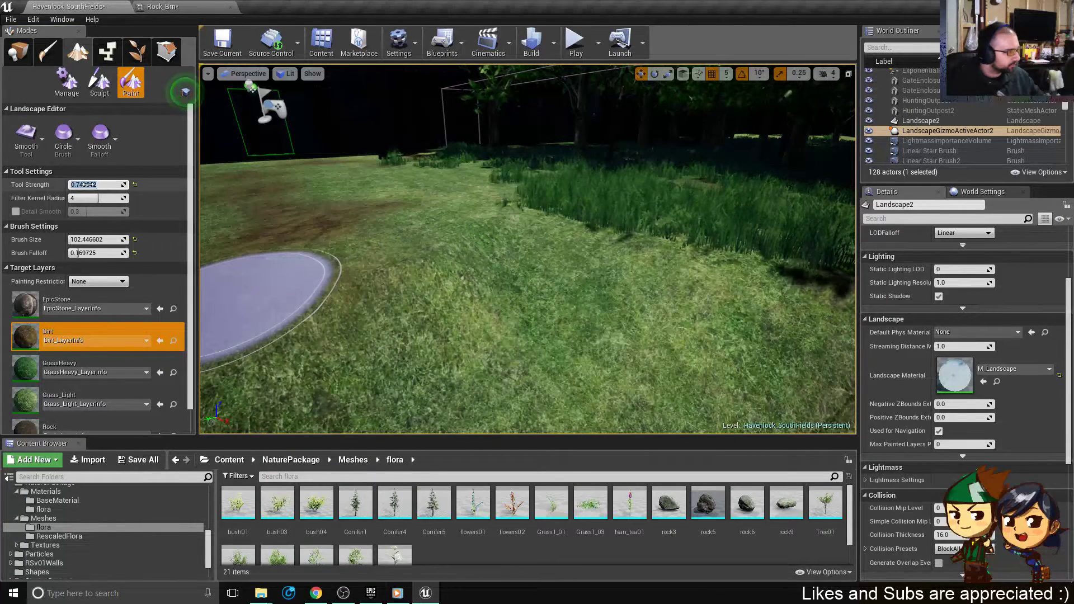
- Try a stroke of the Dirt layer on the grassy slope with the Paint tool, and undo it
{"action": "left_click", "coordinate": [28, 140]}
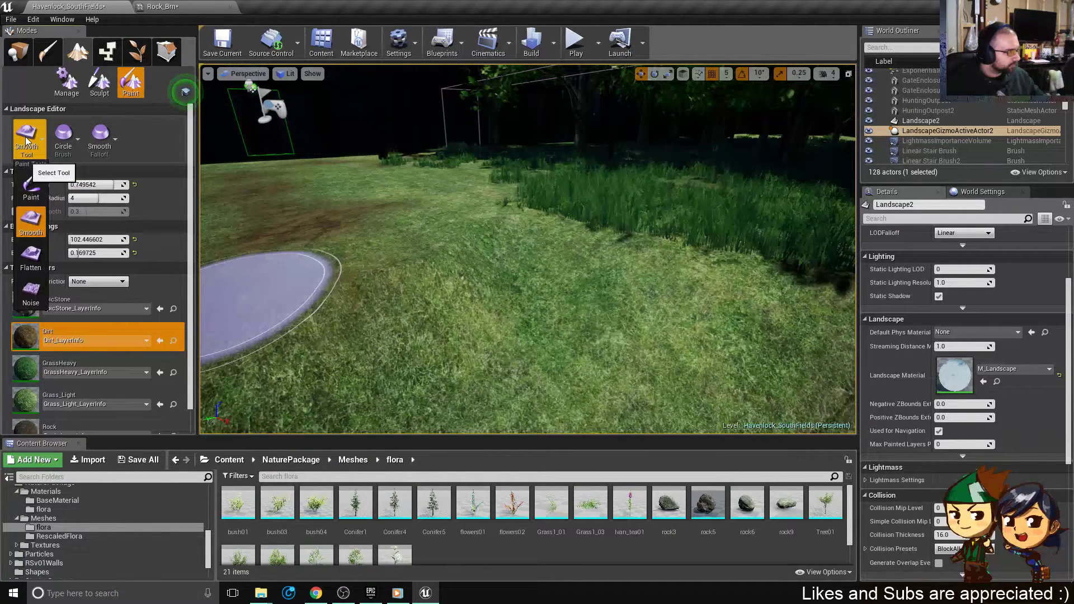
{"action": "left_click", "coordinate": [31, 189]}
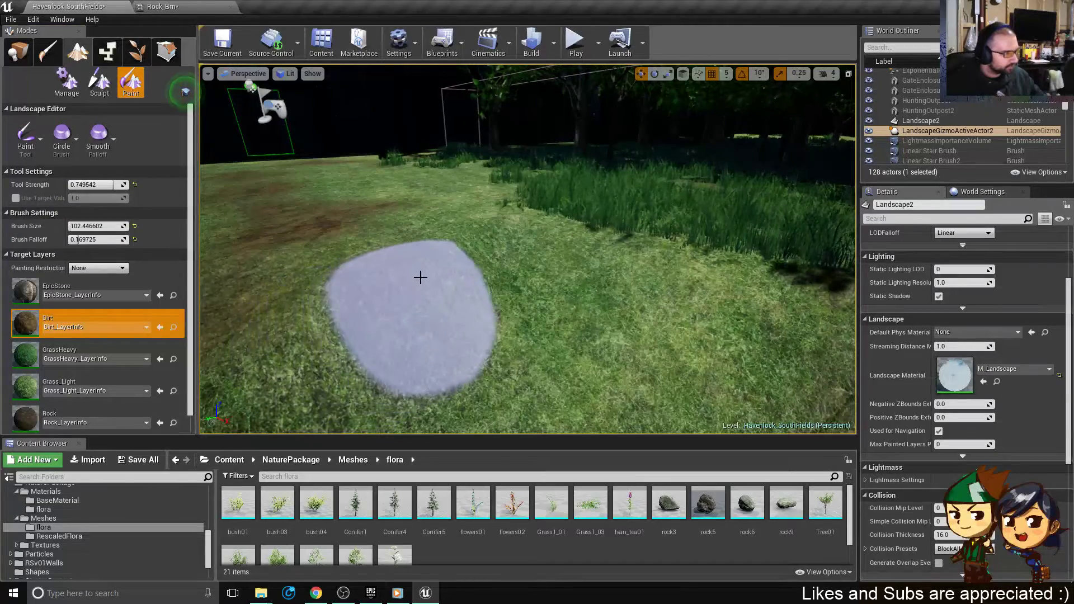
{"action": "mouse_move", "coordinate": [367, 296]}
{"action": "left_mouse_down"}
{"action": "mouse_move", "coordinate": [343, 319]}
{"action": "mouse_move", "coordinate": [422, 285]}
{"action": "mouse_move", "coordinate": [451, 313]}
{"action": "left_mouse_up"}
{"action": "right_click_drag", "start_coordinate": [456, 326], "coordinate": [411, 375]}
{"action": "key", "text": "ctrl+z"}
- Smooth the landscape heightmap along the grassy slope with the Smooth sculpting tool, raising the tool strength to 1.0
{"action": "right_click_drag", "start_coordinate": [561, 292], "coordinate": [604, 246]}
{"action": "left_click", "coordinate": [100, 83]}
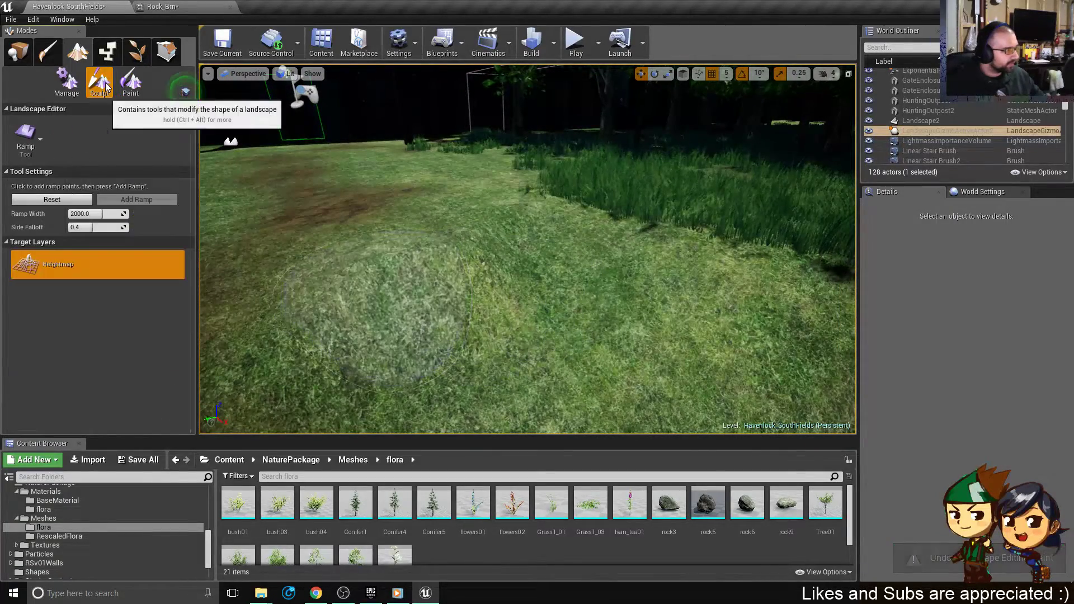
{"action": "left_click", "coordinate": [36, 147]}
{"action": "left_click", "coordinate": [72, 201]}
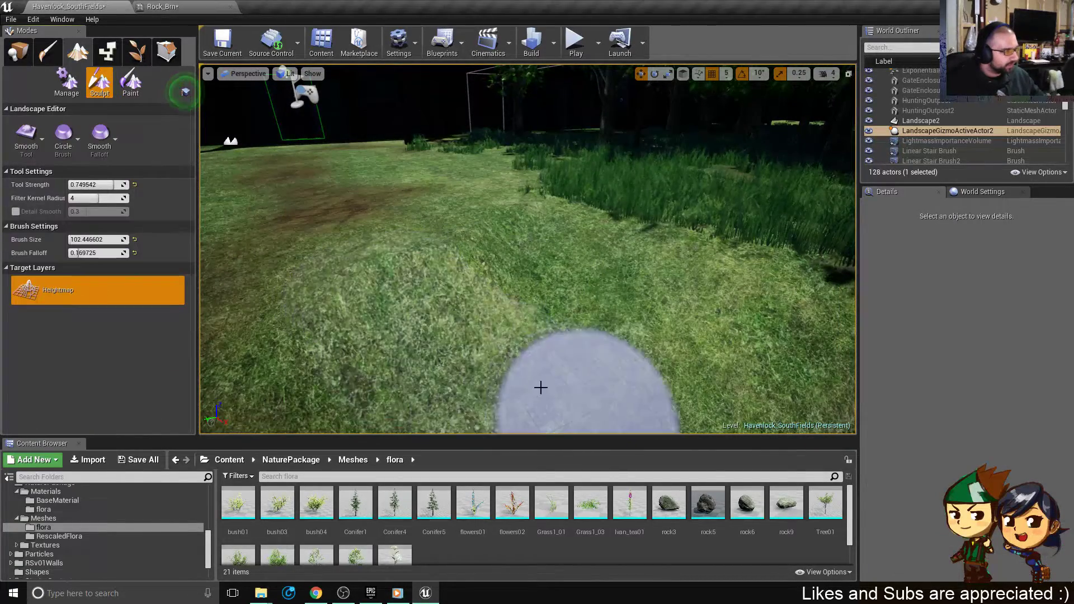
{"action": "mouse_move", "coordinate": [506, 362]}
{"action": "right_mouse_down"}
{"action": "mouse_move", "coordinate": [467, 353]}
{"action": "mouse_move", "coordinate": [462, 364]}
{"action": "mouse_move", "coordinate": [537, 363]}
{"action": "right_mouse_up"}
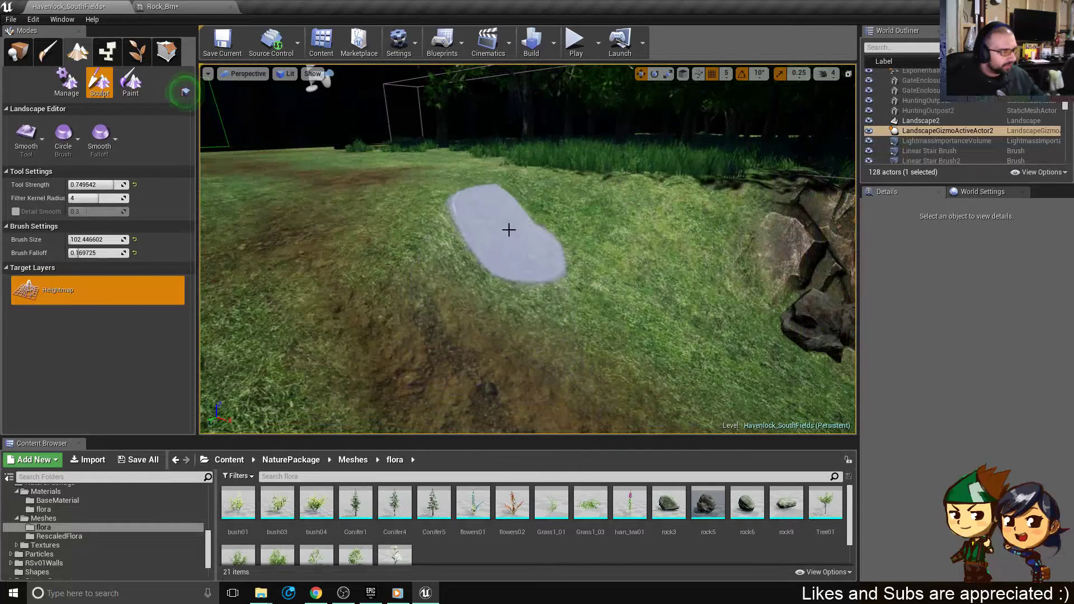
{"action": "mouse_move", "coordinate": [485, 203]}
{"action": "left_mouse_down"}
{"action": "mouse_move", "coordinate": [523, 252]}
{"action": "mouse_move", "coordinate": [454, 254]}
{"action": "mouse_move", "coordinate": [499, 204]}
{"action": "left_mouse_up"}
{"action": "left_click_drag", "start_coordinate": [108, 181], "coordinate": [134, 184]}
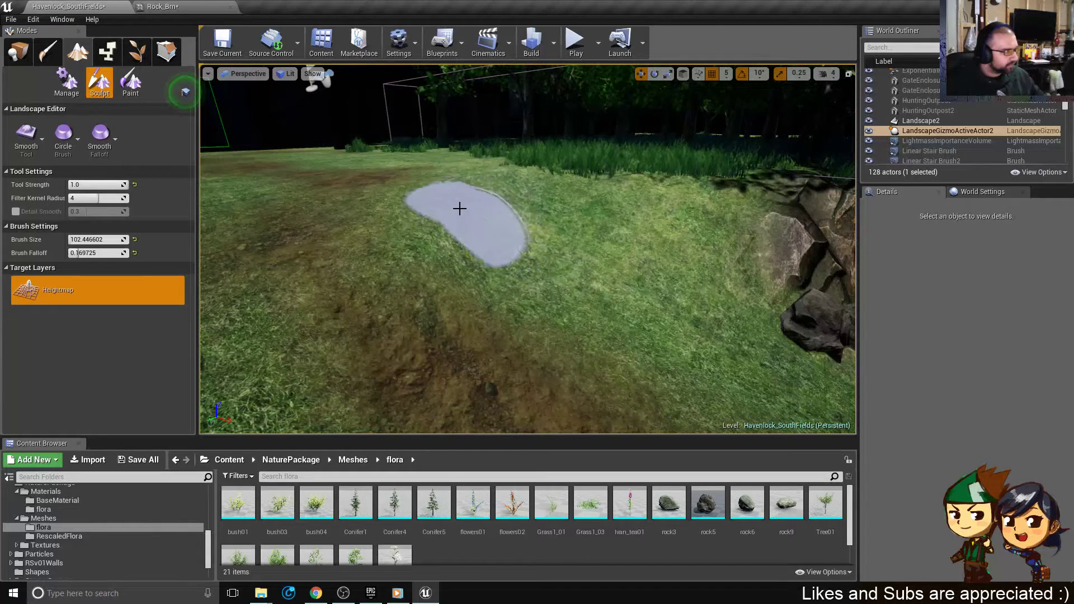
{"action": "mouse_move", "coordinate": [483, 254]}
{"action": "left_mouse_down"}
{"action": "mouse_move", "coordinate": [494, 240]}
{"action": "mouse_move", "coordinate": [484, 194]}
{"action": "mouse_move", "coordinate": [509, 220]}
{"action": "mouse_move", "coordinate": [540, 227]}
{"action": "mouse_move", "coordinate": [545, 245]}
{"action": "mouse_move", "coordinate": [544, 223]}
{"action": "mouse_move", "coordinate": [470, 176]}
{"action": "mouse_move", "coordinate": [552, 268]}
{"action": "mouse_move", "coordinate": [475, 184]}
{"action": "mouse_move", "coordinate": [565, 240]}
{"action": "left_mouse_up"}
- Play-test the level by running across the smoothed slope and jumping at several spots along the rock ledge
{"action": "mouse_move", "coordinate": [565, 241]}
{"action": "right_mouse_down"}
{"action": "mouse_move", "coordinate": [560, 223]}
{"action": "mouse_move", "coordinate": [475, 230]}
{"action": "mouse_move", "coordinate": [341, 285]}
{"action": "right_mouse_up"}
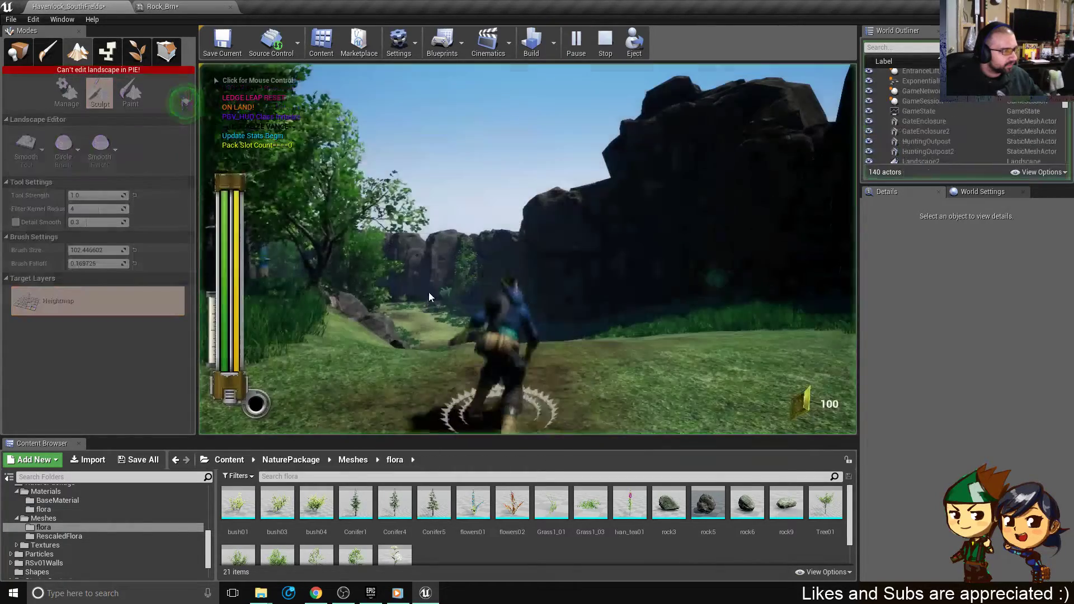
{"action": "left_click", "coordinate": [461, 371]}
{"action": "key", "text": "w"}
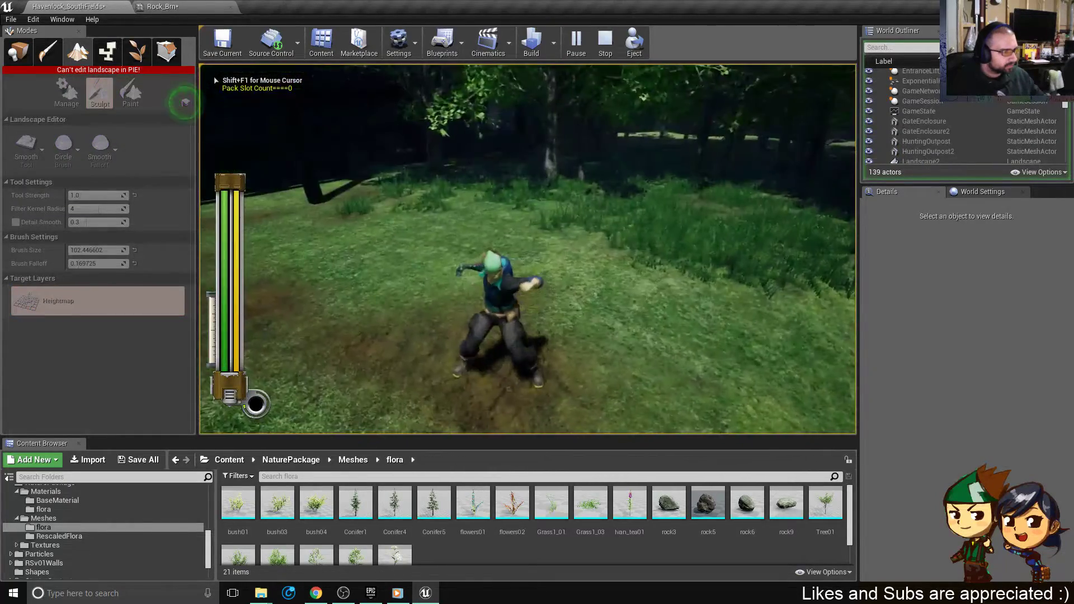
{"action": "key", "text": "w"}
{"action": "key", "text": "w"}
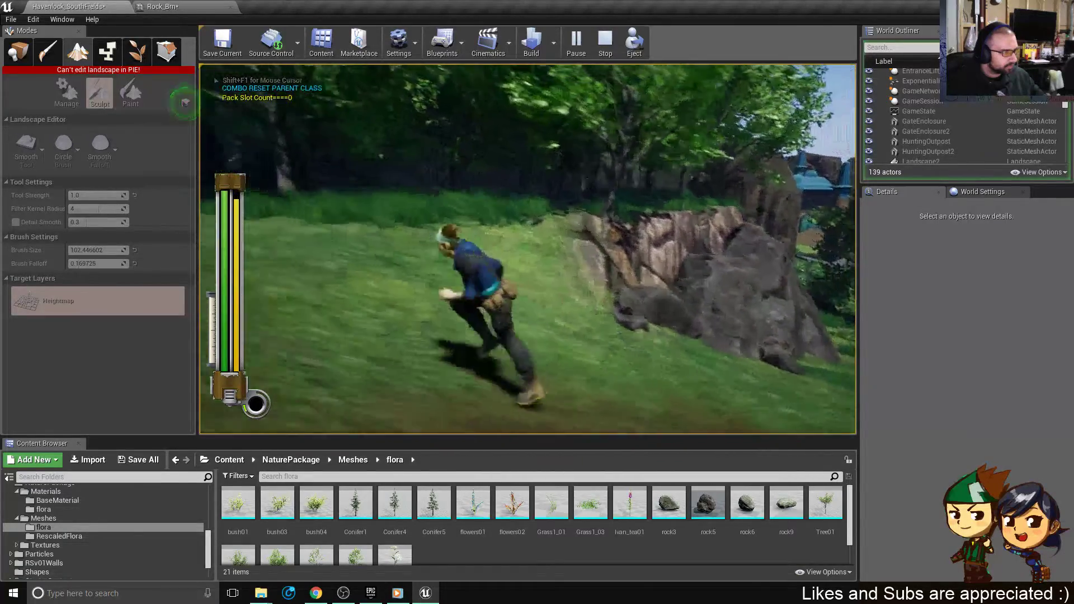
{"action": "key", "text": "a"}
{"action": "key", "text": "w"}
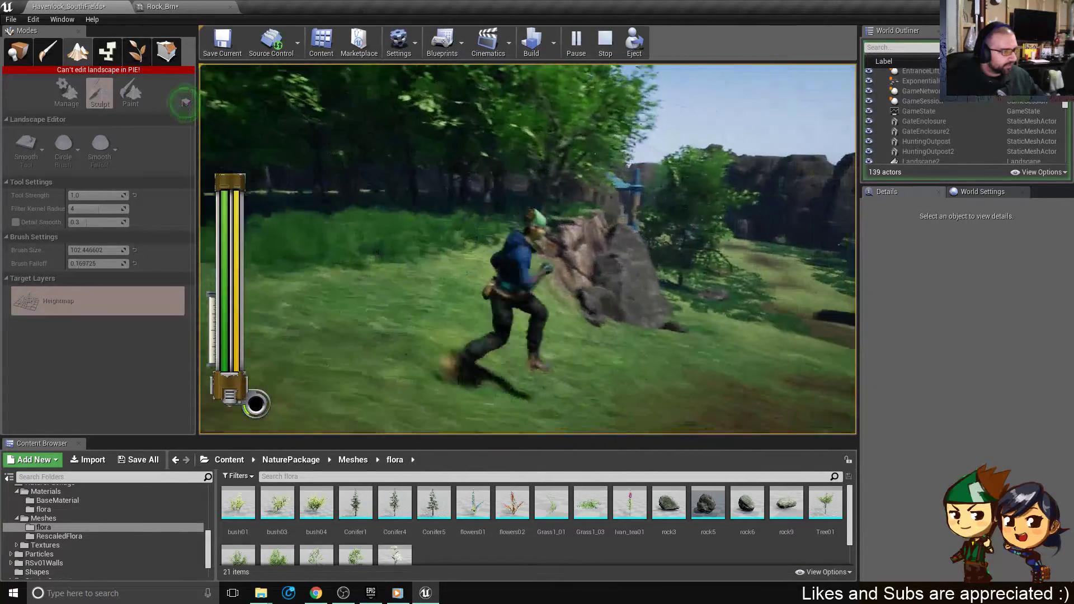
{"action": "key", "text": "w"}
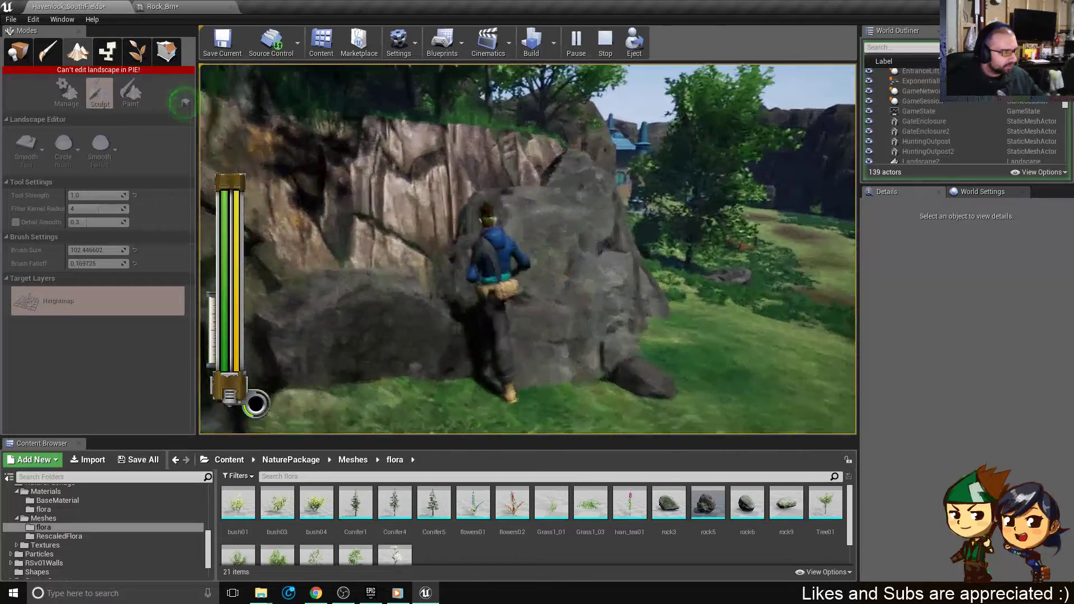
{"action": "key", "text": "space"}
{"action": "key", "text": "s"}
{"action": "key", "text": "d"}
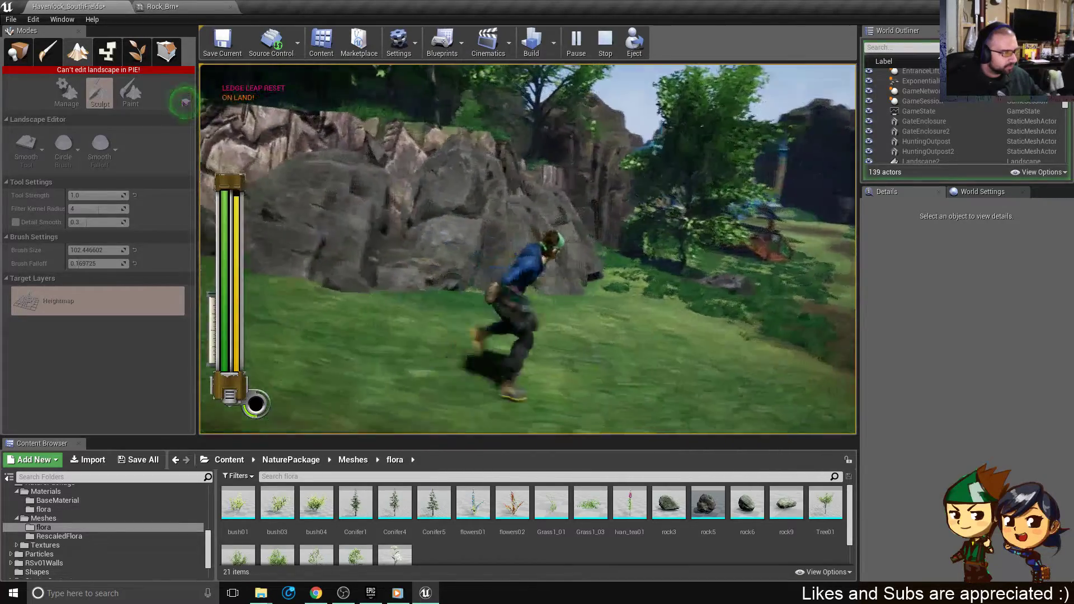
{"action": "key", "text": "w"}
{"action": "key", "text": "w"}
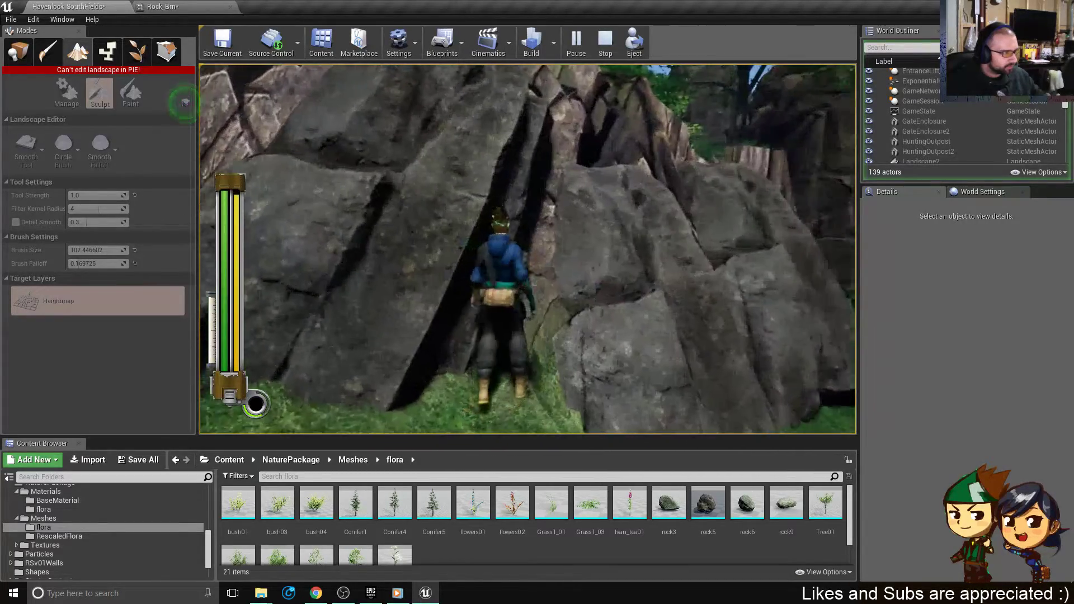
{"action": "key", "text": "space"}
{"action": "key", "text": "s"}
{"action": "key", "text": "d"}
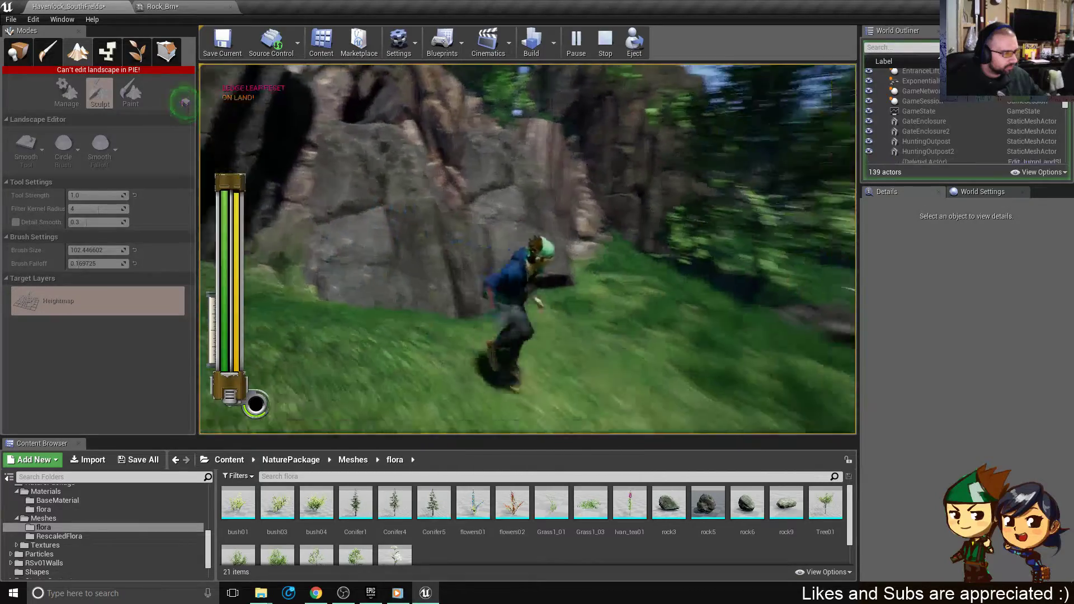
- Run to the blue-roofed outpost, inspect the plant overlapping its staircase and door landing, and end the play session
{"action": "key", "text": "w"}
{"action": "key", "text": "w"}
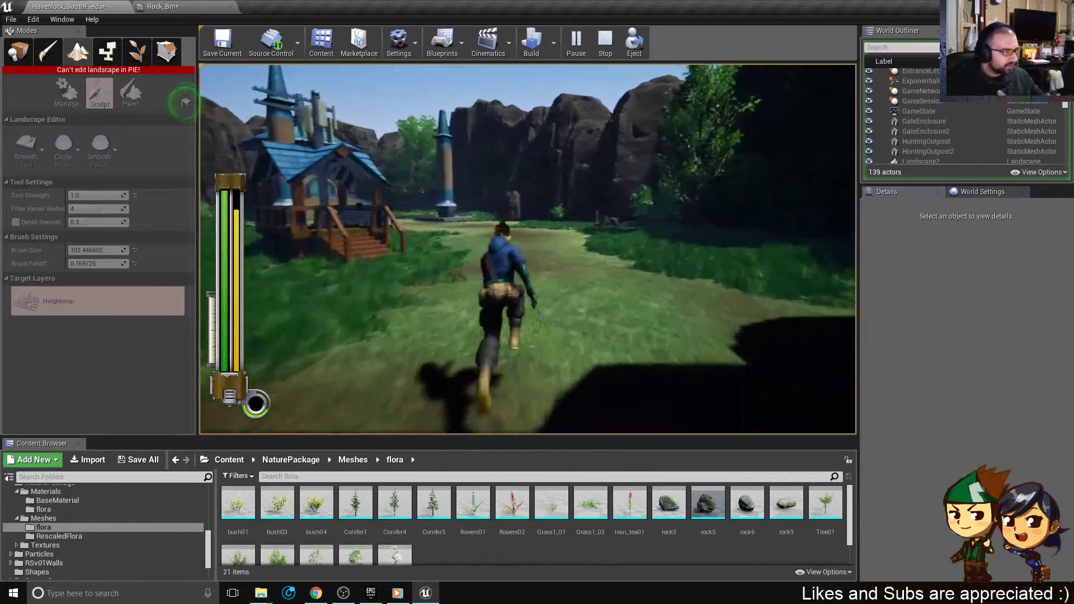
{"action": "key", "text": "w"}
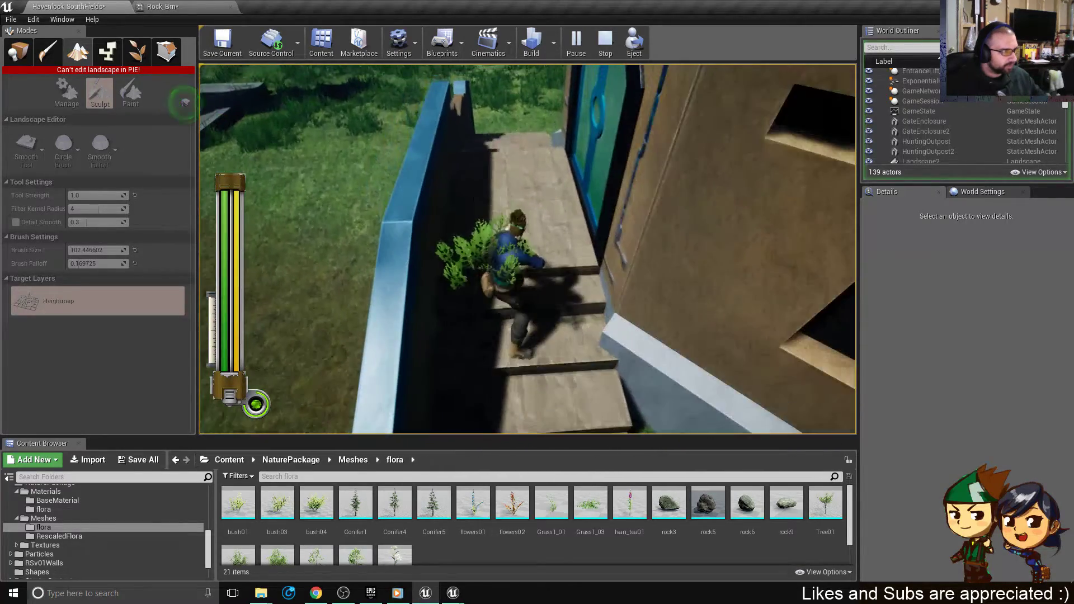
{"action": "key", "text": "w"}
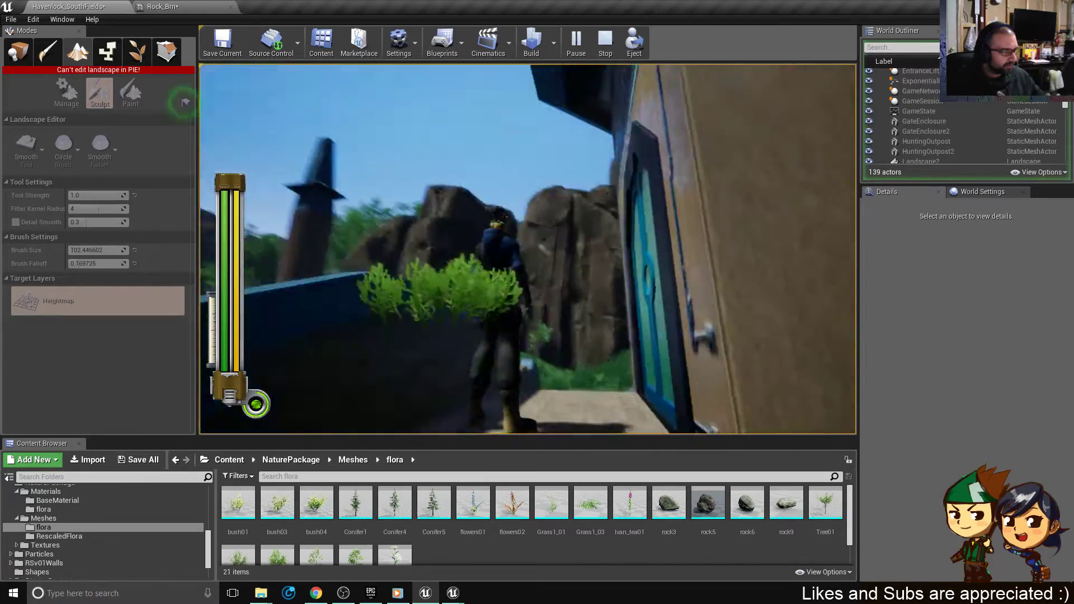
{"action": "key", "text": "d"}
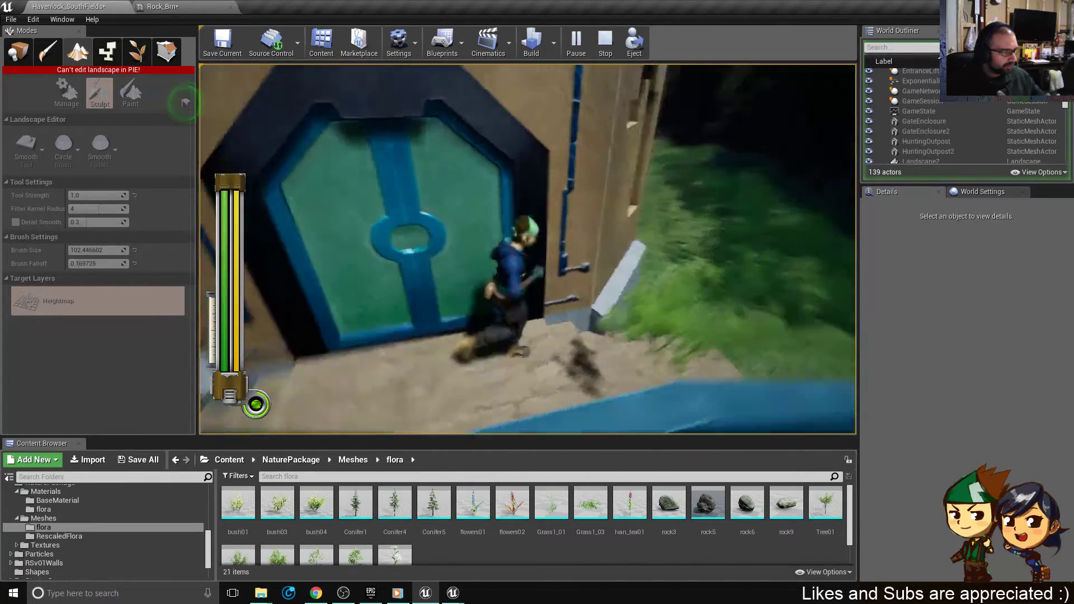
{"action": "key", "text": "s"}
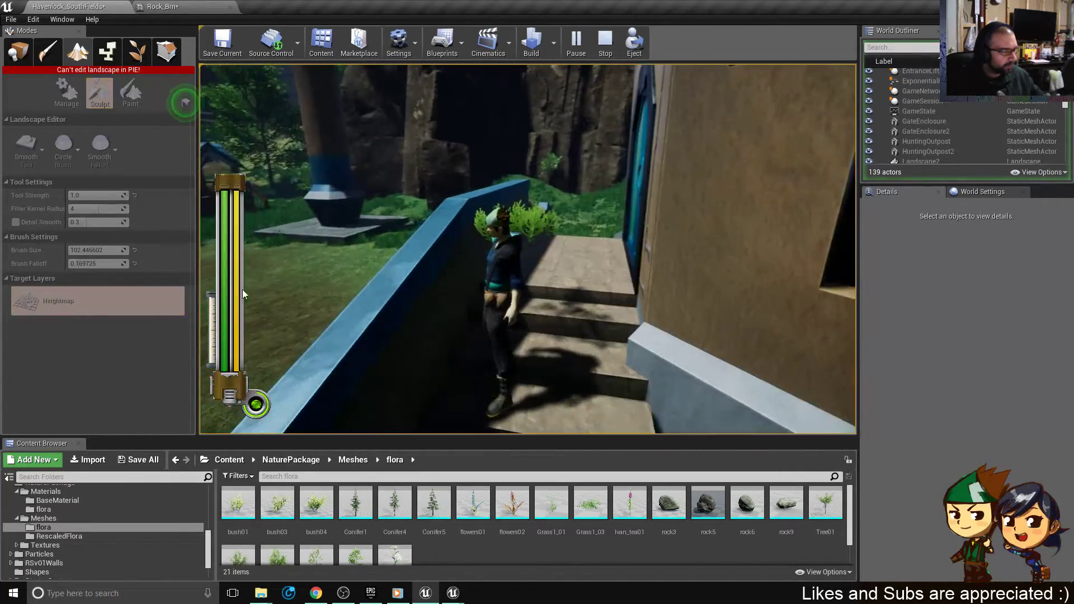
{"action": "key", "text": "Escape"}
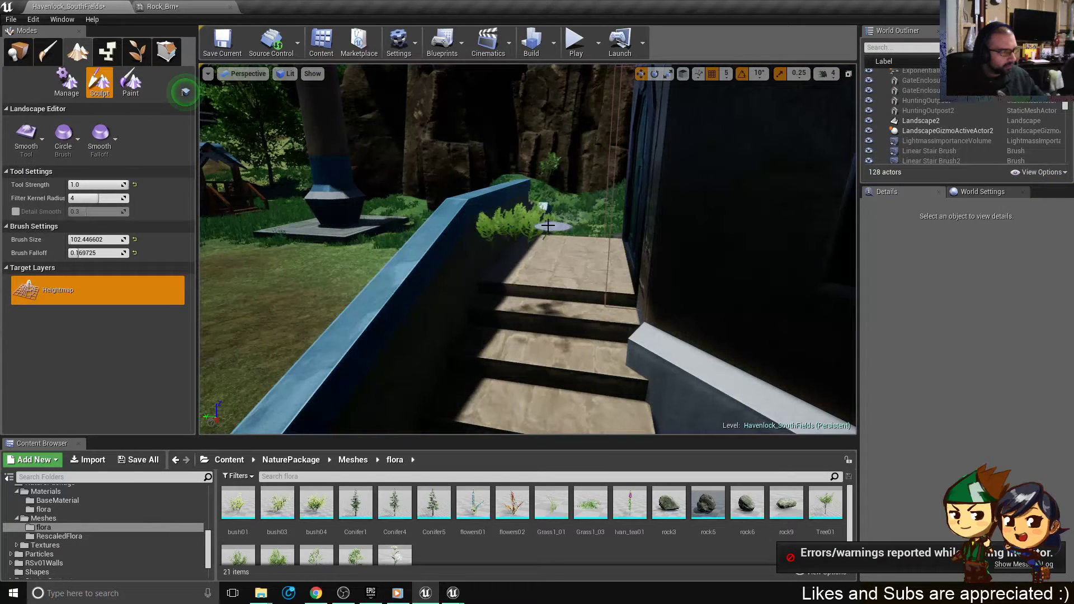
- Delete the moss03 plant from the outpost staircase in object placement mode and save the level
{"action": "key", "text": "shift+1"}
{"action": "left_click", "coordinate": [508, 220]}
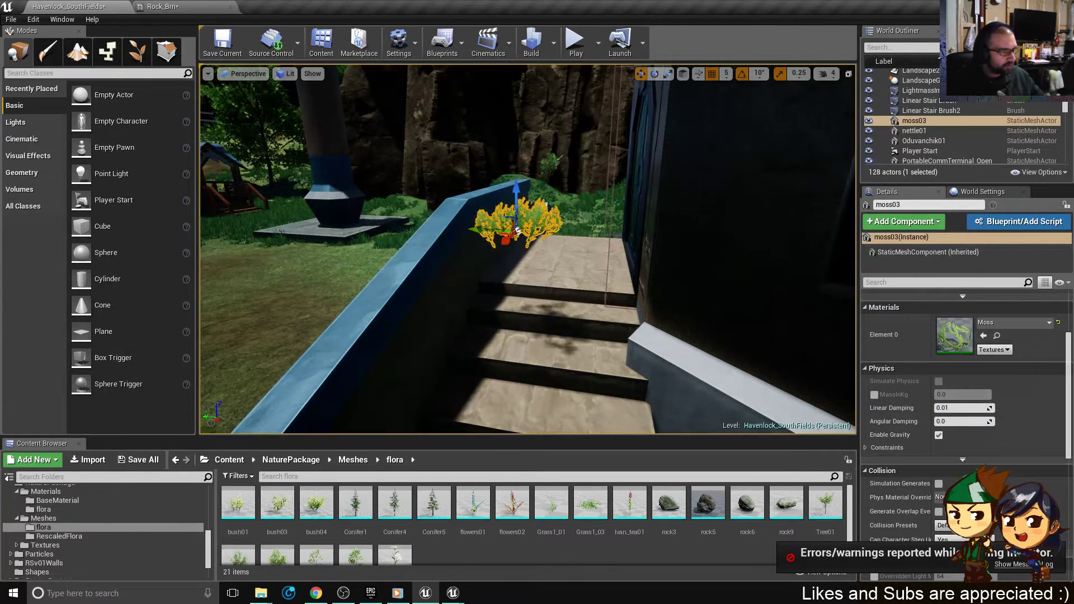
{"action": "mouse_move", "coordinate": [583, 211]}
{"action": "right_mouse_down"}
{"action": "mouse_move", "coordinate": [603, 225]}
{"action": "mouse_move", "coordinate": [580, 223]}
{"action": "right_mouse_up"}
{"action": "key", "text": "Delete"}
{"action": "right_click_drag", "start_coordinate": [571, 285], "coordinate": [571, 286]}
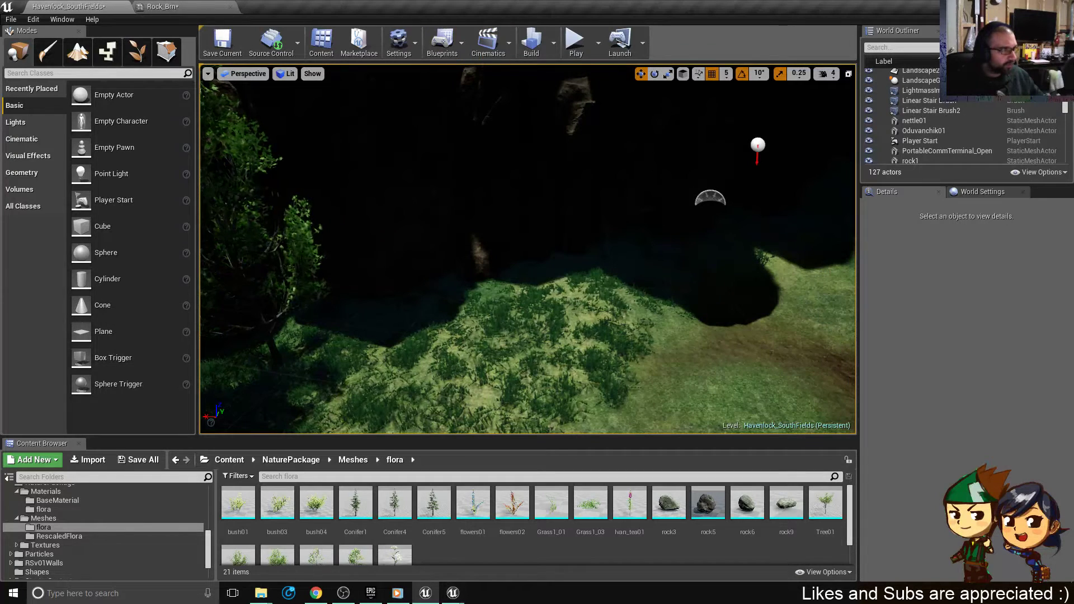
{"action": "key", "text": "ctrl+s"}
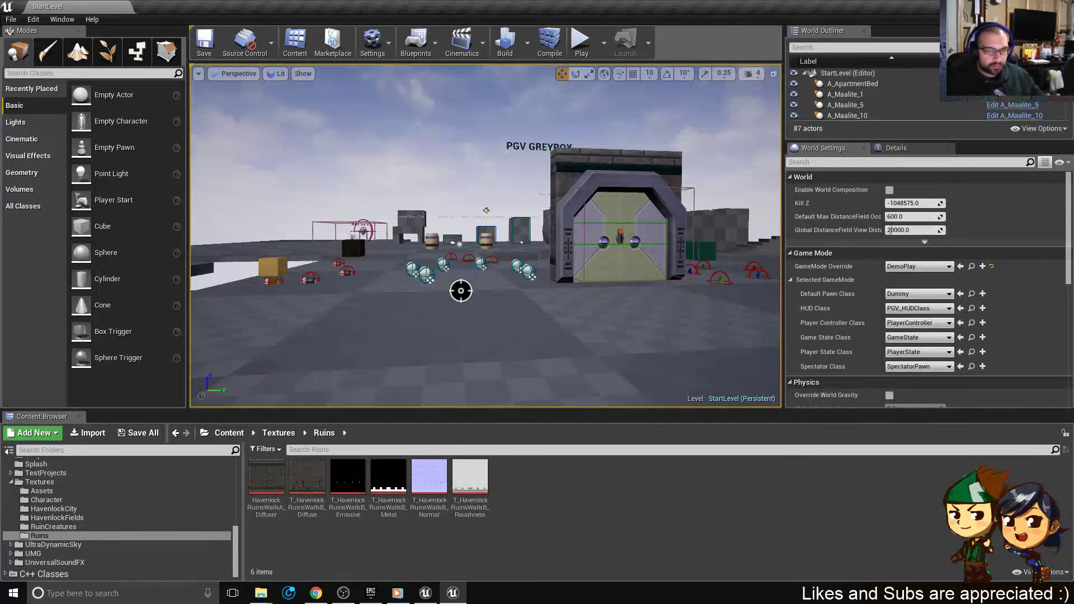
- In the project with StartLevel open, collapse the Textures folder and open the NaturePackage content folder
{"action": "left_click", "coordinate": [427, 593]}
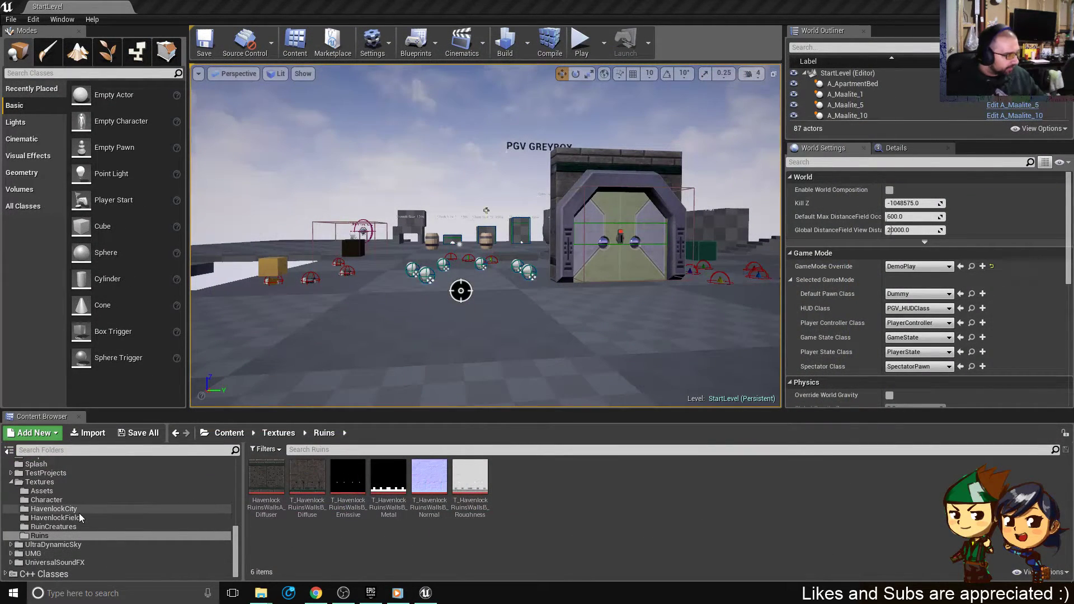
{"action": "scroll", "coordinate": [59, 505], "scroll_direction": "up", "scroll_amount": 5}
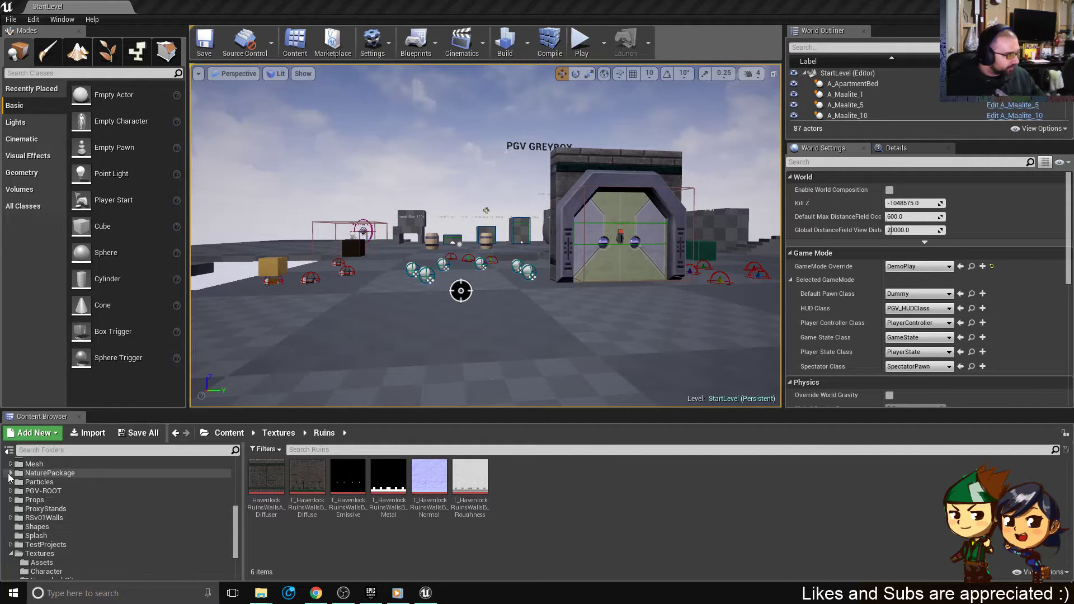
{"action": "left_click", "coordinate": [11, 553]}
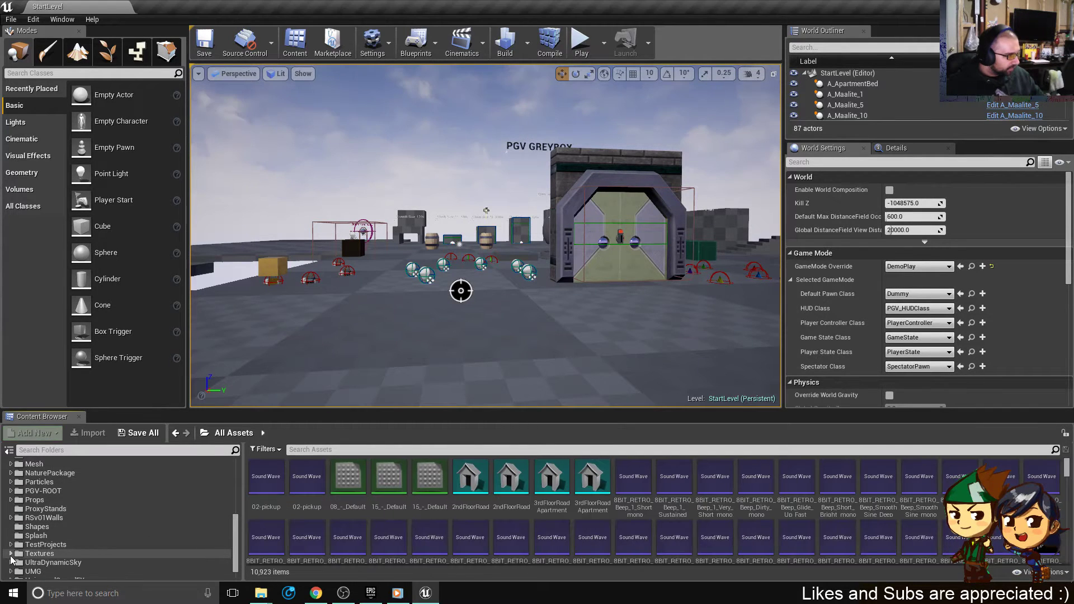
{"action": "left_click", "coordinate": [10, 473]}
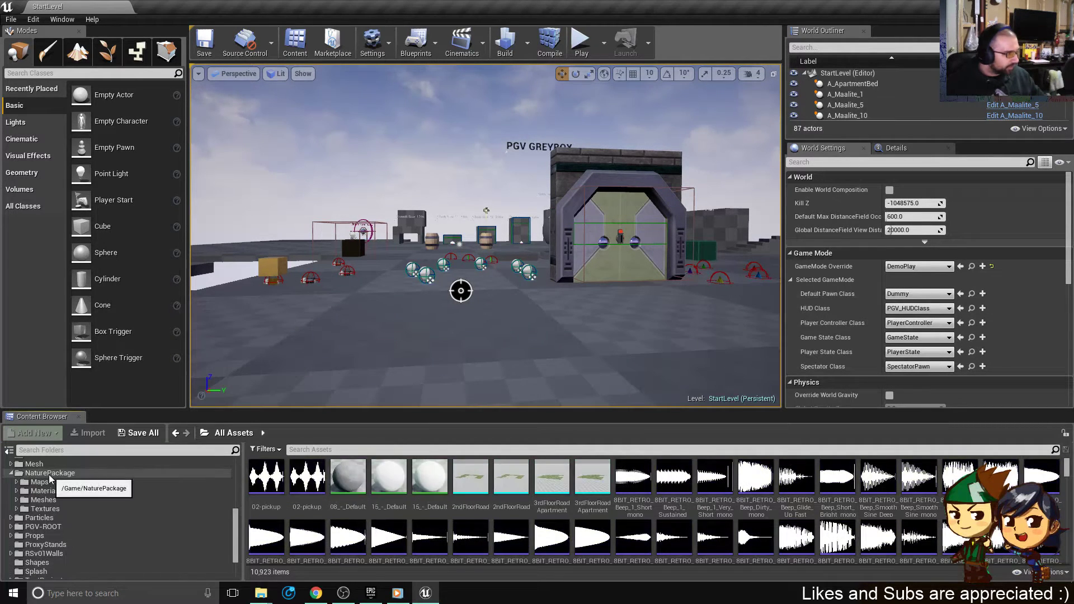
{"action": "left_click", "coordinate": [50, 473]}
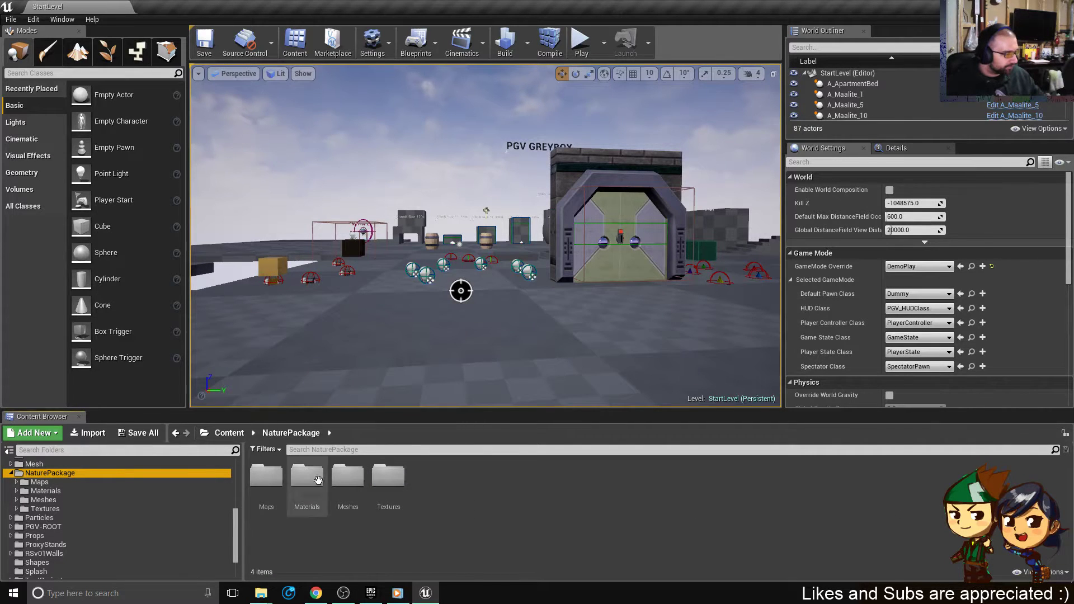
{"action": "right_click", "coordinate": [50, 473]}
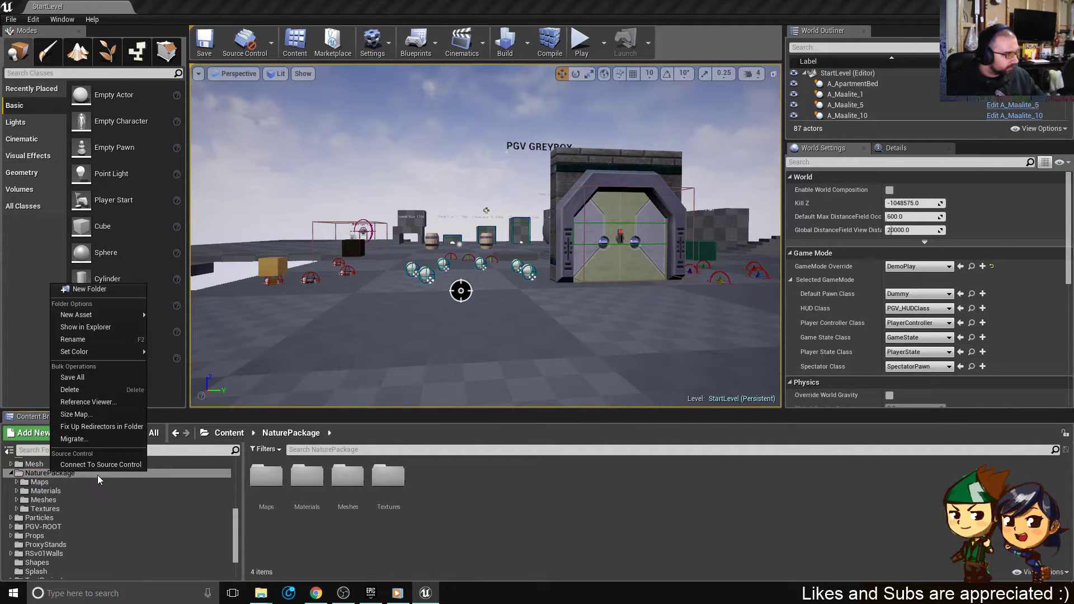
{"action": "left_click", "coordinate": [90, 440]}
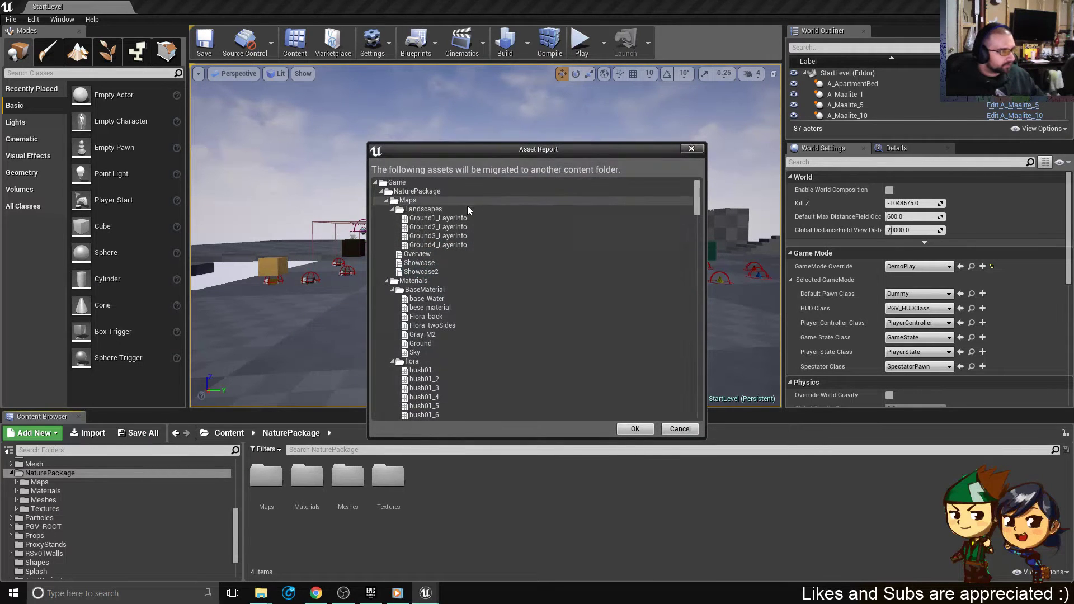
{"action": "scroll", "coordinate": [571, 336], "scroll_direction": "down", "scroll_amount": 10}
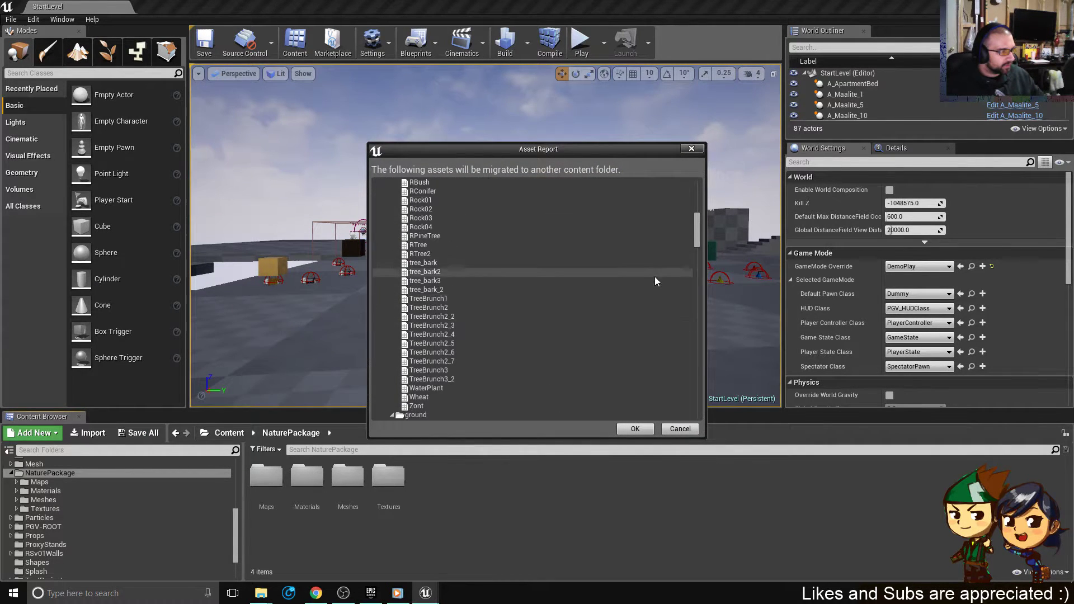
{"action": "scroll", "coordinate": [655, 276], "scroll_direction": "down", "scroll_amount": 5}
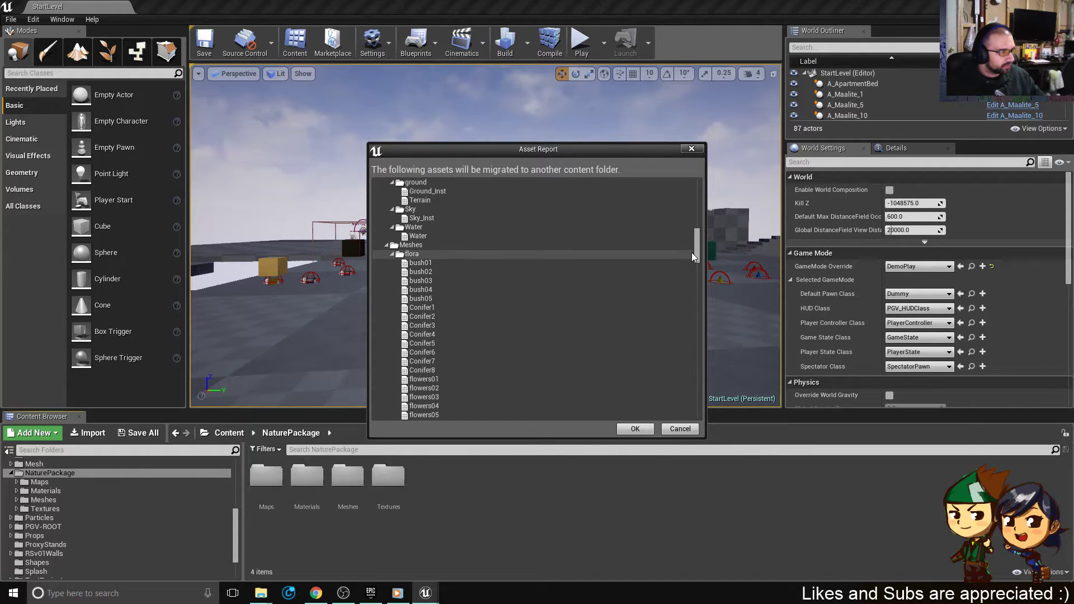
{"action": "left_click_drag", "start_coordinate": [692, 257], "coordinate": [687, 416]}
{"action": "scroll", "coordinate": [683, 342], "scroll_direction": "up", "scroll_amount": 20}
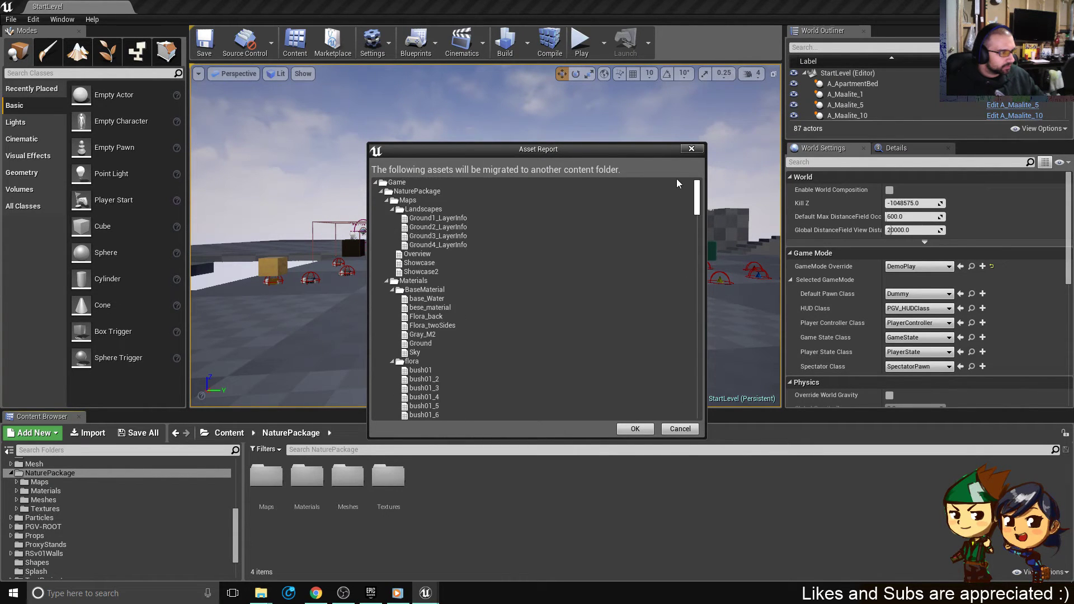
{"action": "left_click", "coordinate": [680, 429]}
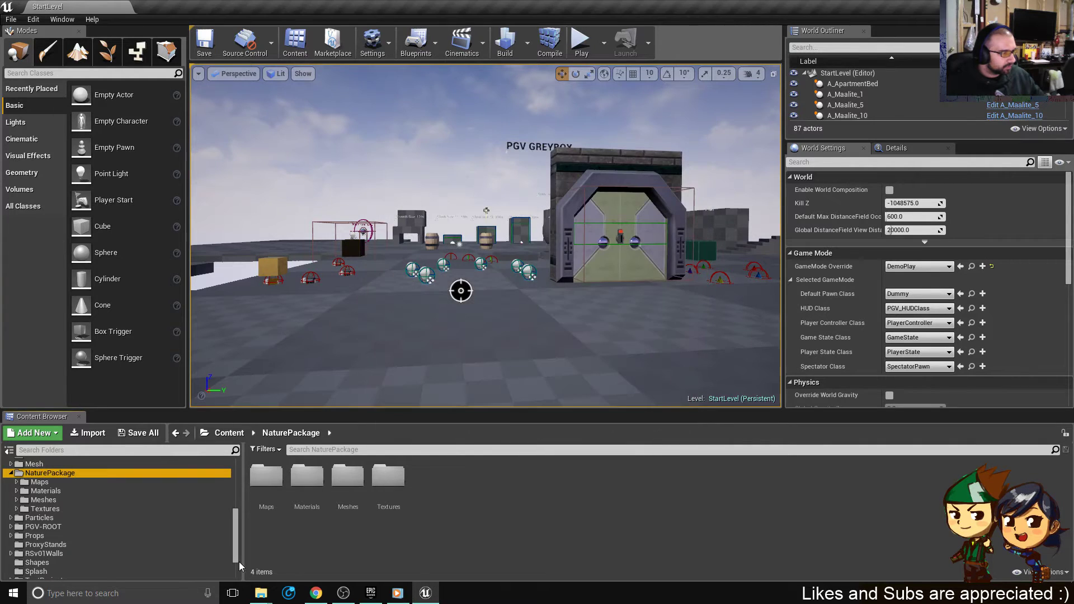
{"action": "left_click", "coordinate": [316, 488], "text": "shift"}
{"action": "right_click", "coordinate": [315, 488]}
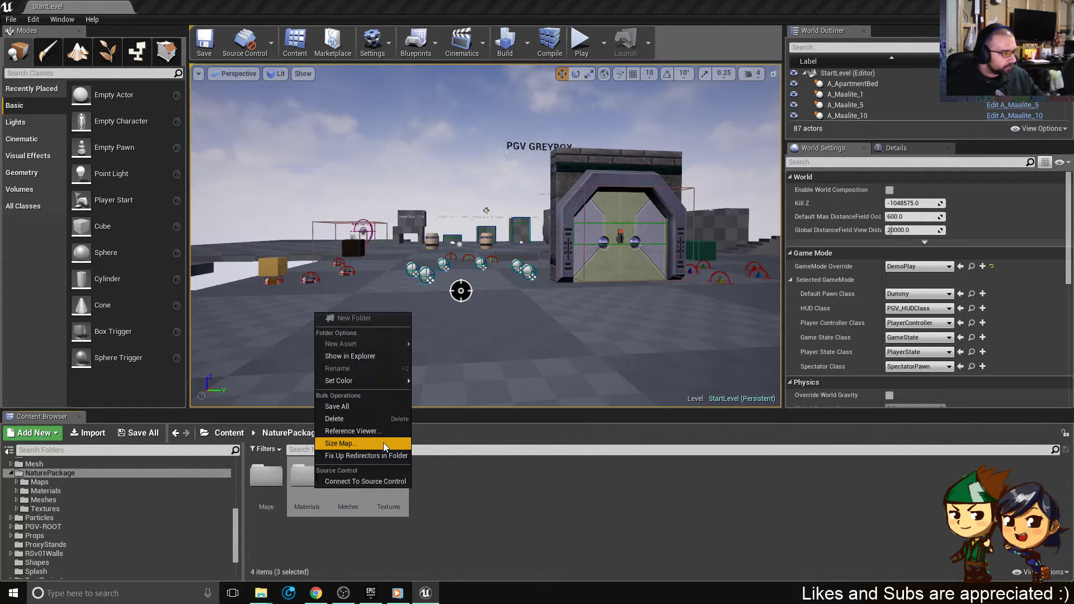
{"action": "mouse_move", "coordinate": [361, 384]}
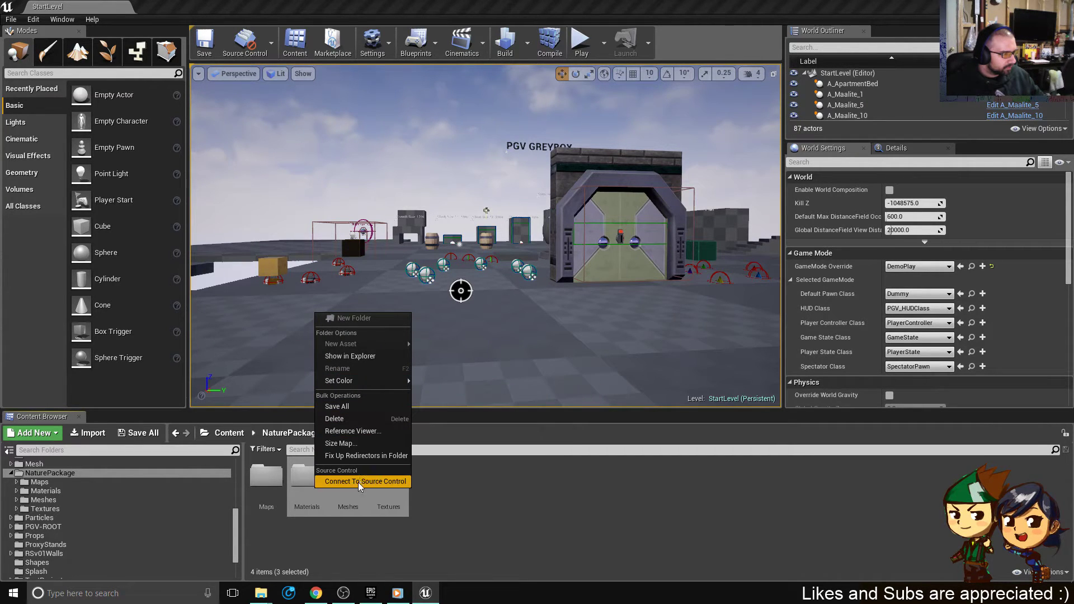
{"action": "left_click", "coordinate": [52, 472]}
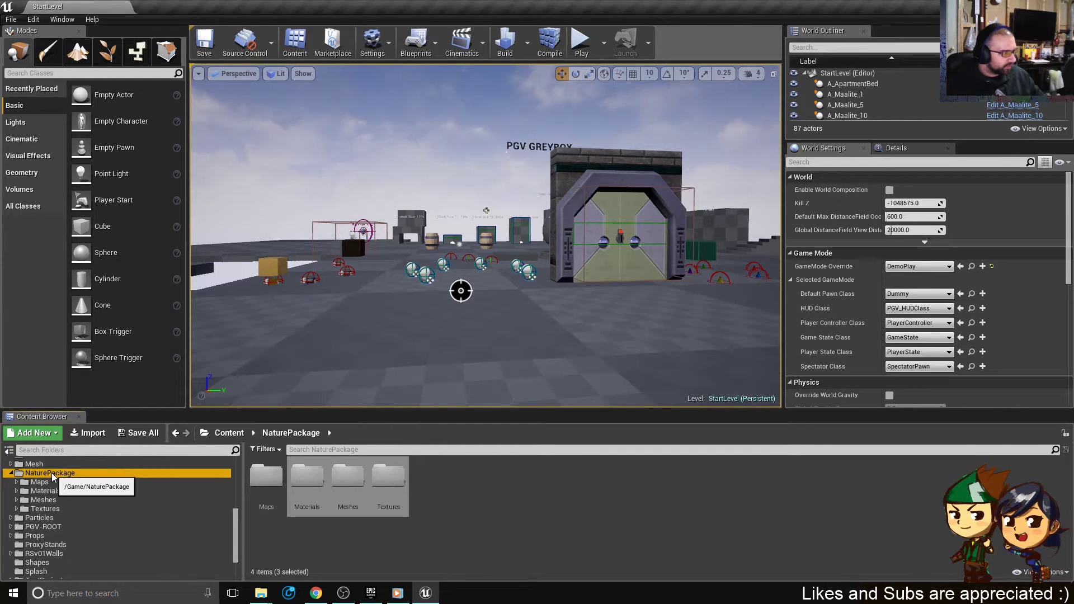
- Start migrating the NaturePackage folder, review the asset report and accept the full list of assets
{"action": "right_click", "coordinate": [51, 472]}
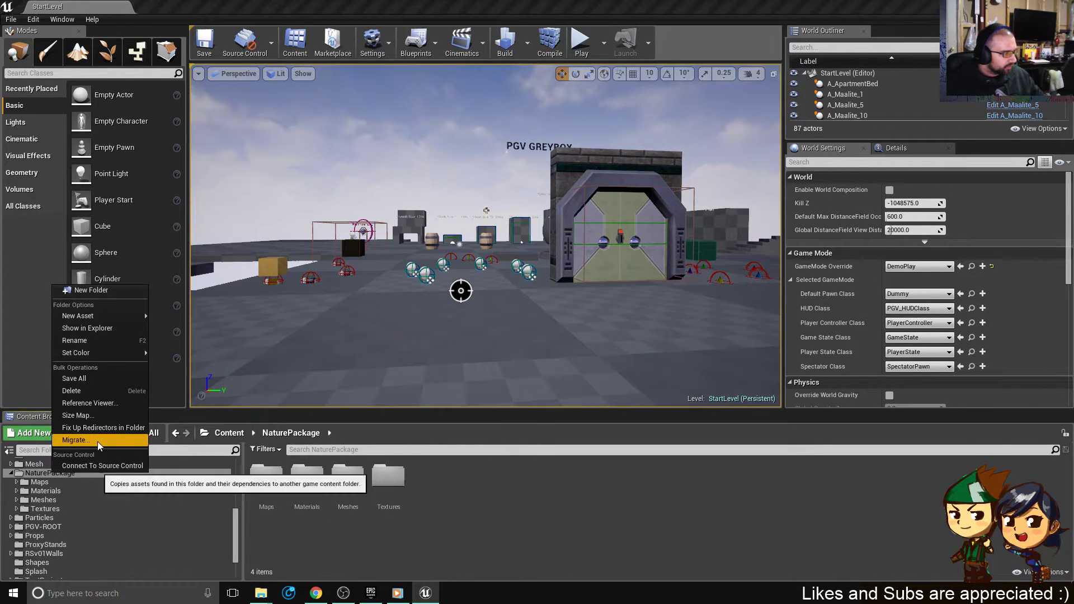
{"action": "left_click", "coordinate": [343, 356]}
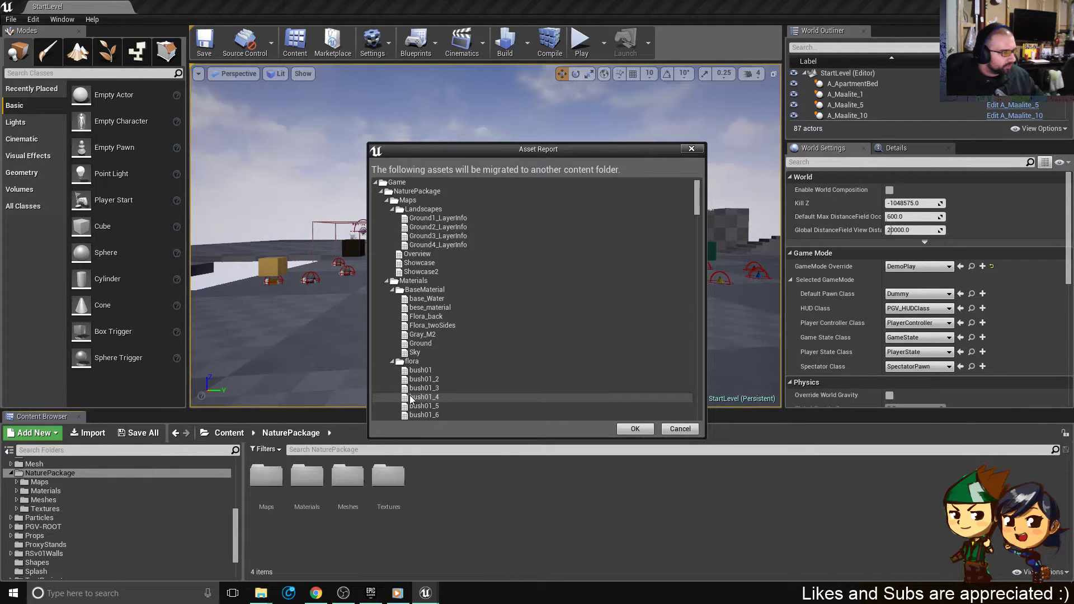
{"action": "scroll", "coordinate": [663, 277], "scroll_direction": "down", "scroll_amount": 5}
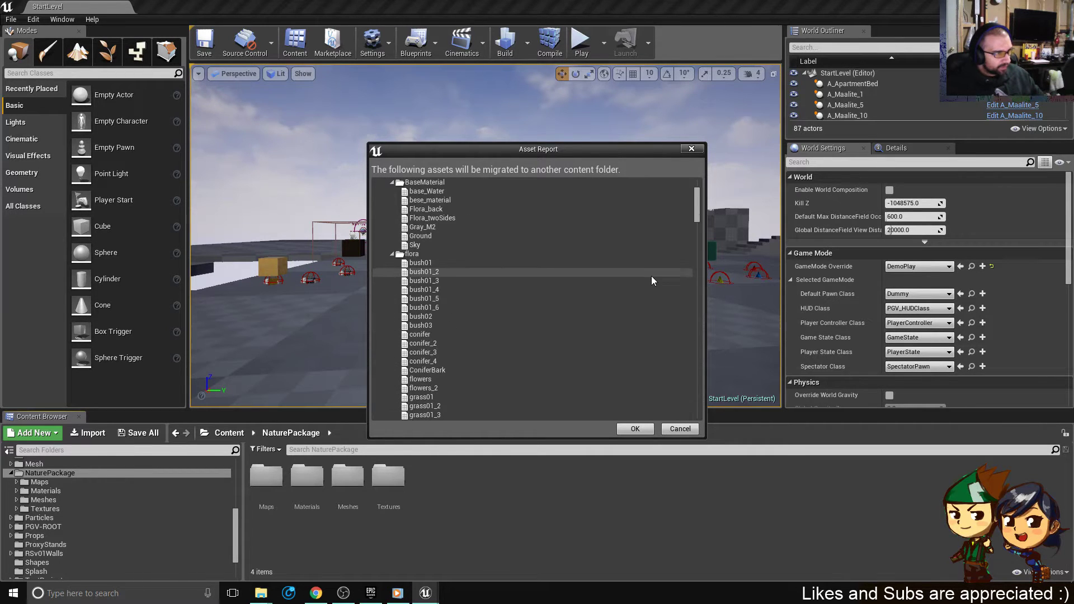
{"action": "scroll", "coordinate": [667, 292], "scroll_direction": "up", "scroll_amount": 5}
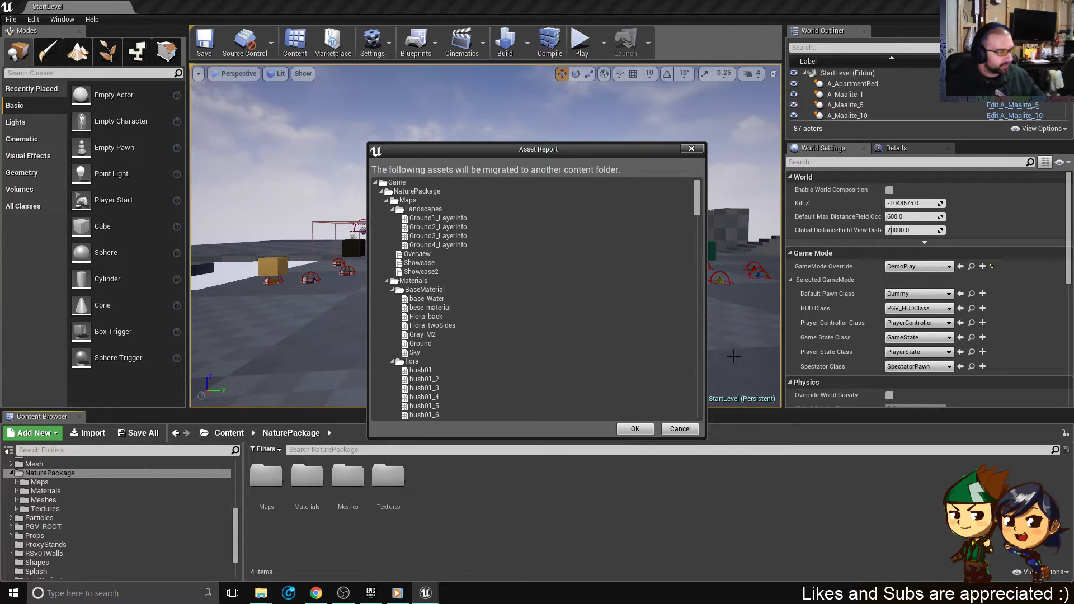
{"action": "left_click_drag", "start_coordinate": [697, 202], "coordinate": [697, 259]}
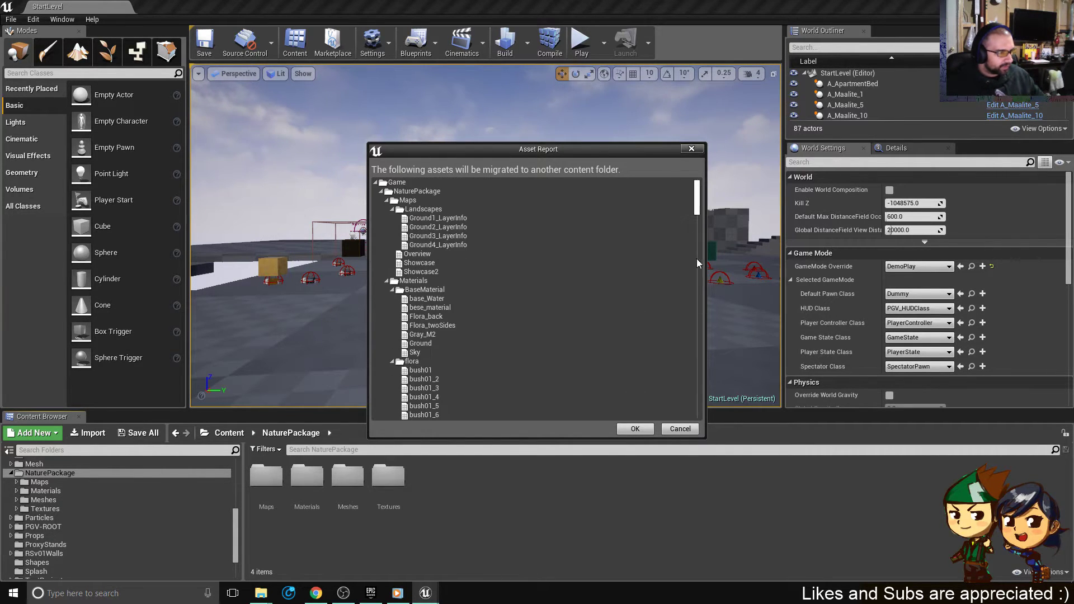
{"action": "left_click_drag", "start_coordinate": [697, 199], "coordinate": [709, 426]}
{"action": "left_click", "coordinate": [635, 429]}
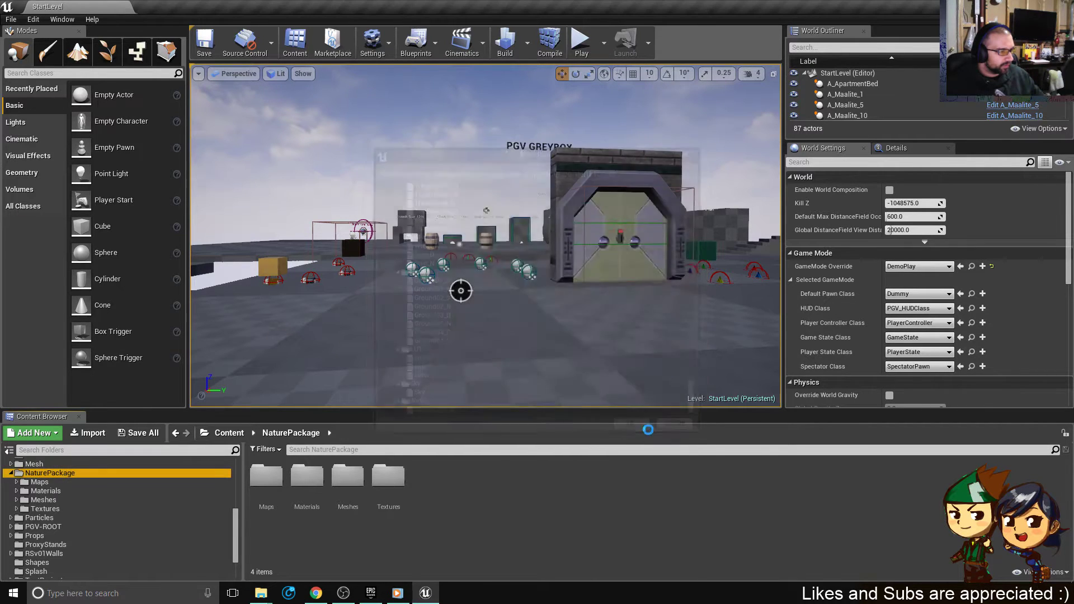
- Choose the PGVU2 Content folder as the migration destination and decline overwriting for all existing assets
{"action": "left_click_drag", "start_coordinate": [556, 210], "coordinate": [542, 79]}
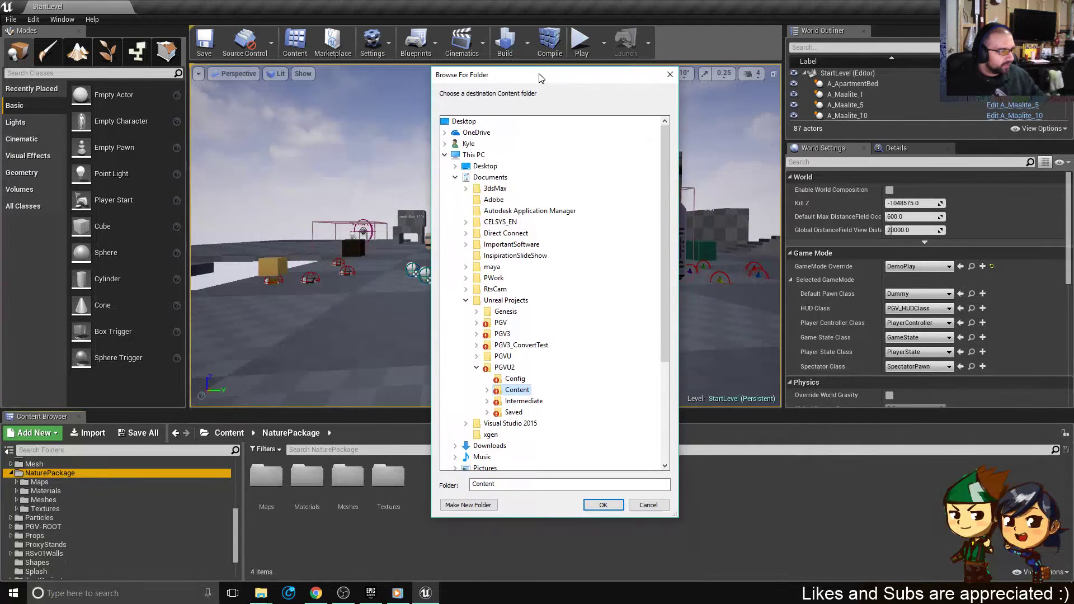
{"action": "double_click", "coordinate": [526, 394]}
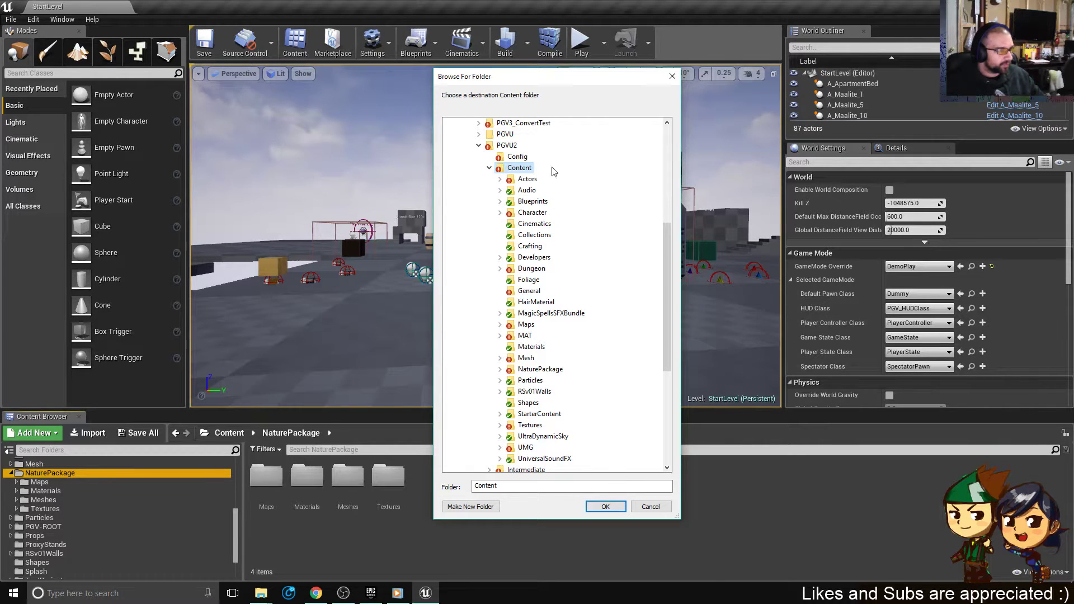
{"action": "left_click", "coordinate": [614, 510]}
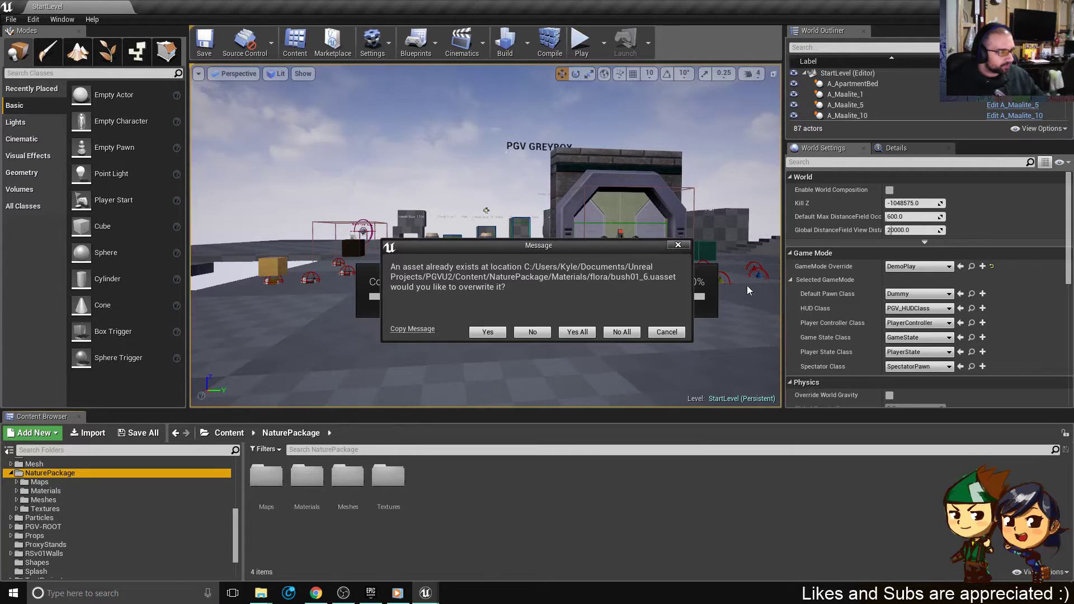
{"action": "left_click", "coordinate": [629, 332]}
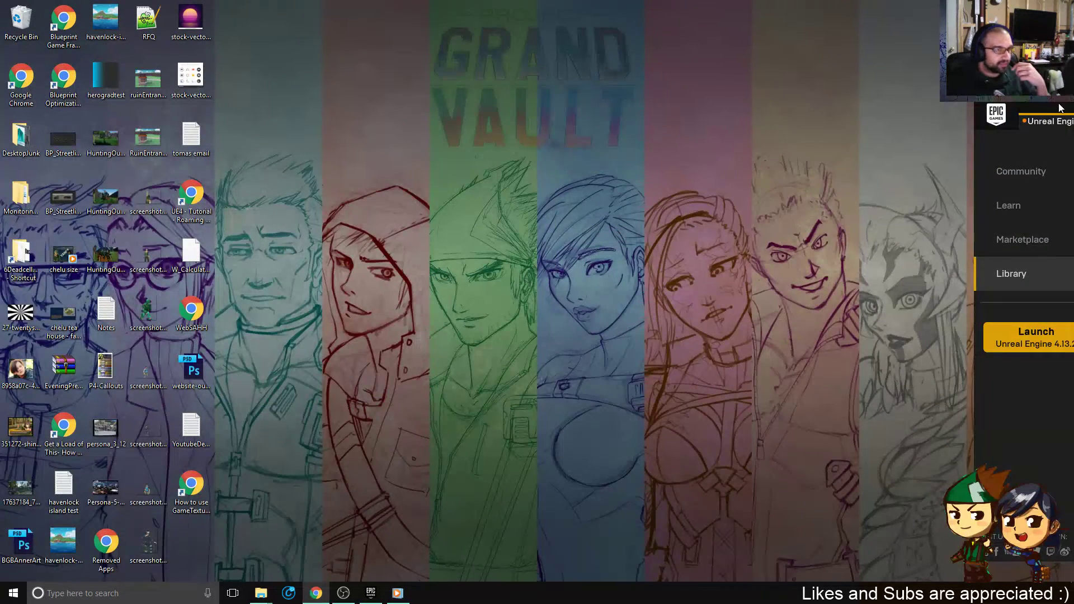
- Open the PGVU2 project from the Epic Games Launcher and browse the NaturePackage meshes in the flora and RescaledFlora folders
{"action": "left_click_drag", "start_coordinate": [1052, 106], "coordinate": [260, 81]}
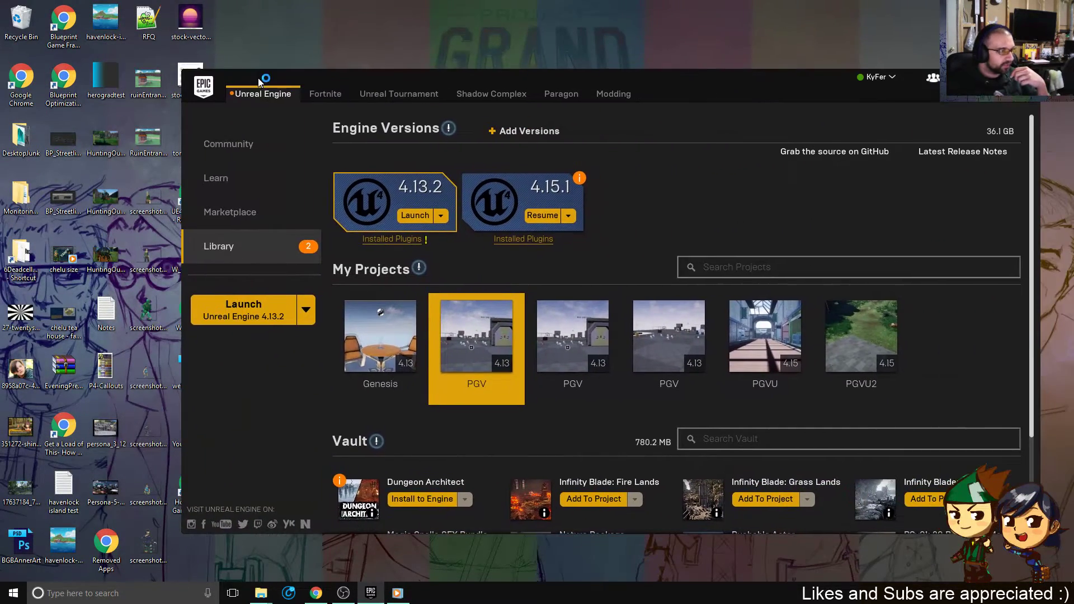
{"action": "double_click", "coordinate": [826, 375]}
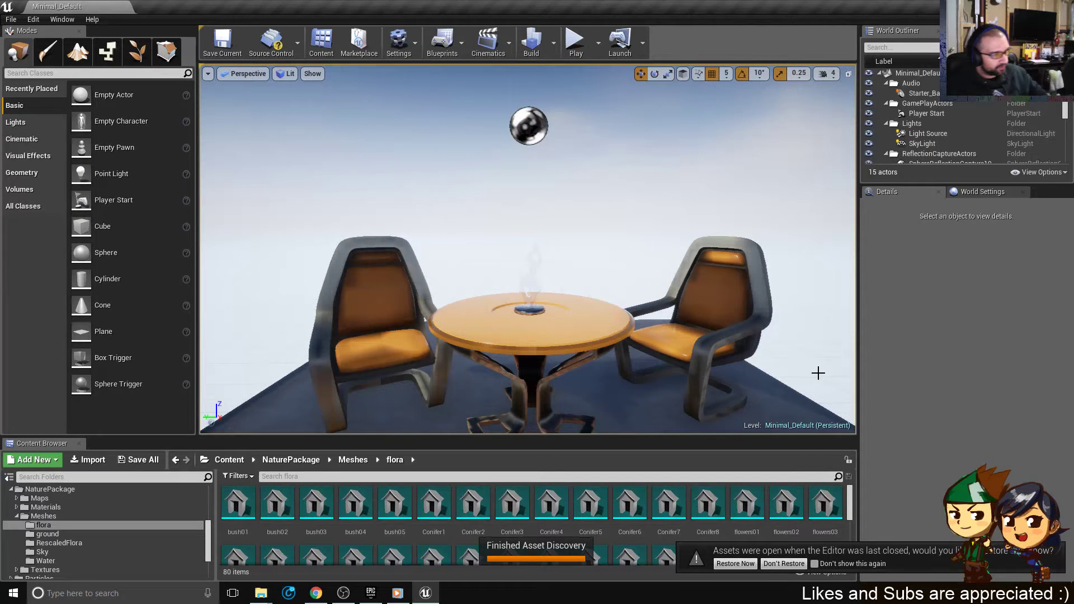
{"action": "scroll", "coordinate": [409, 518], "scroll_direction": "down", "scroll_amount": 2}
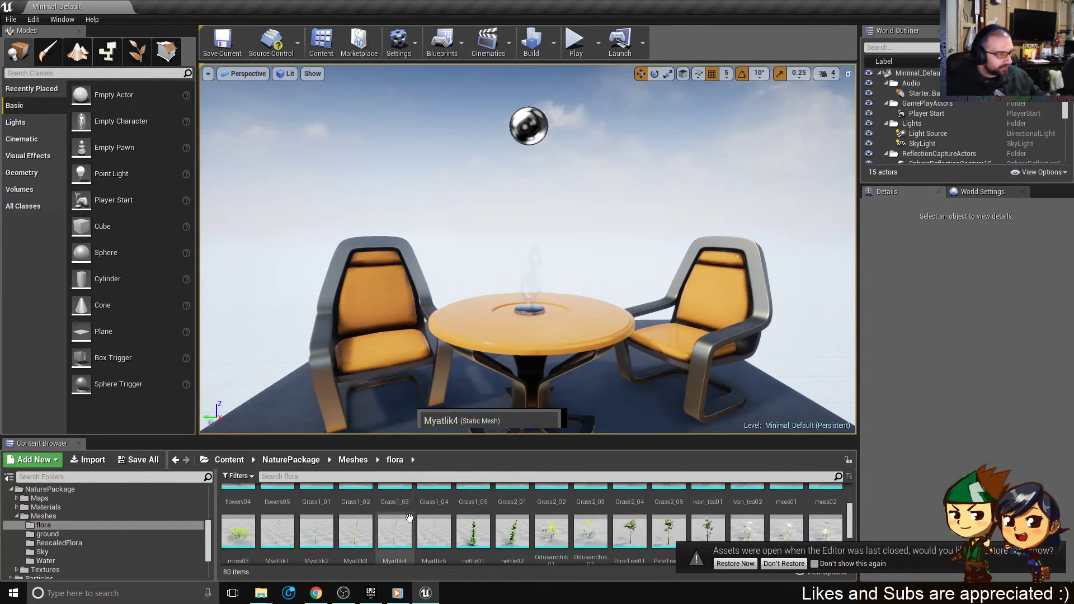
{"action": "left_click", "coordinate": [56, 543]}
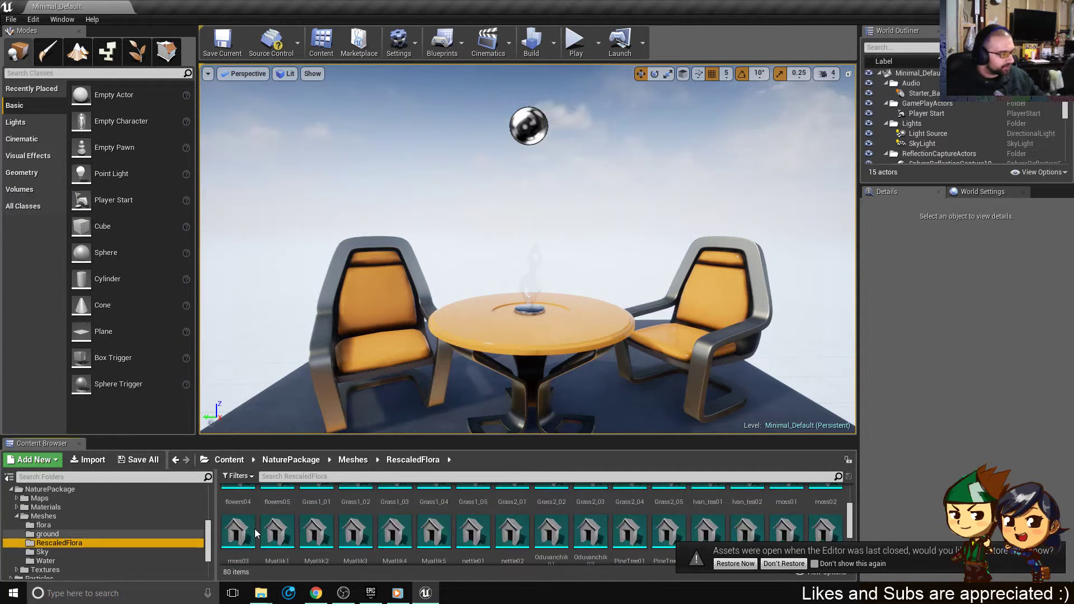
{"action": "scroll", "coordinate": [582, 537], "scroll_direction": "down", "scroll_amount": 2}
{"action": "scroll", "coordinate": [629, 507], "scroll_direction": "up", "scroll_amount": 2}
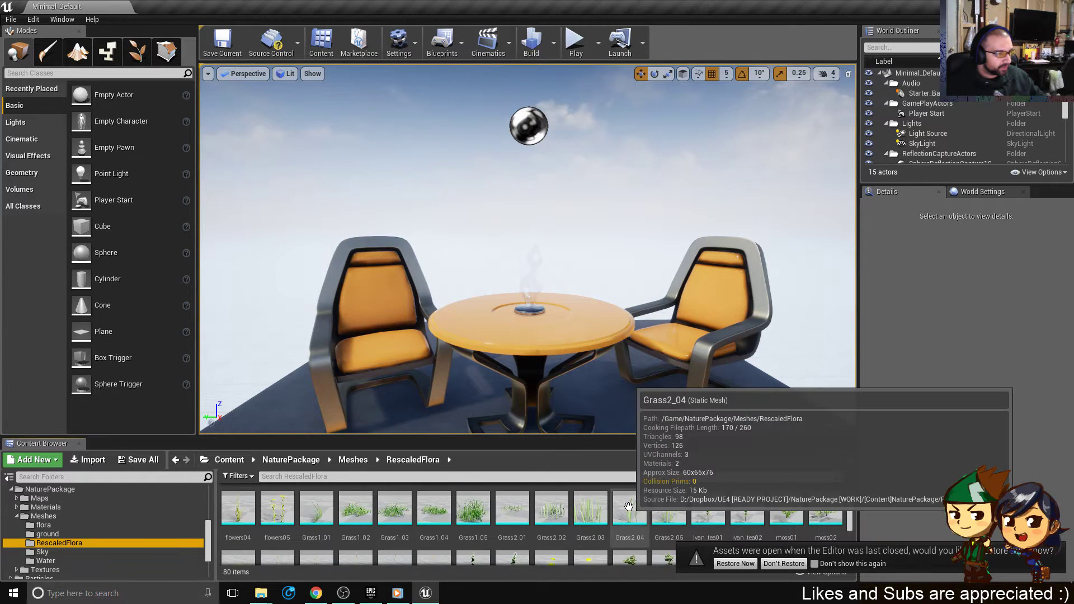
{"action": "scroll", "coordinate": [628, 507], "scroll_direction": "down", "scroll_amount": 2}
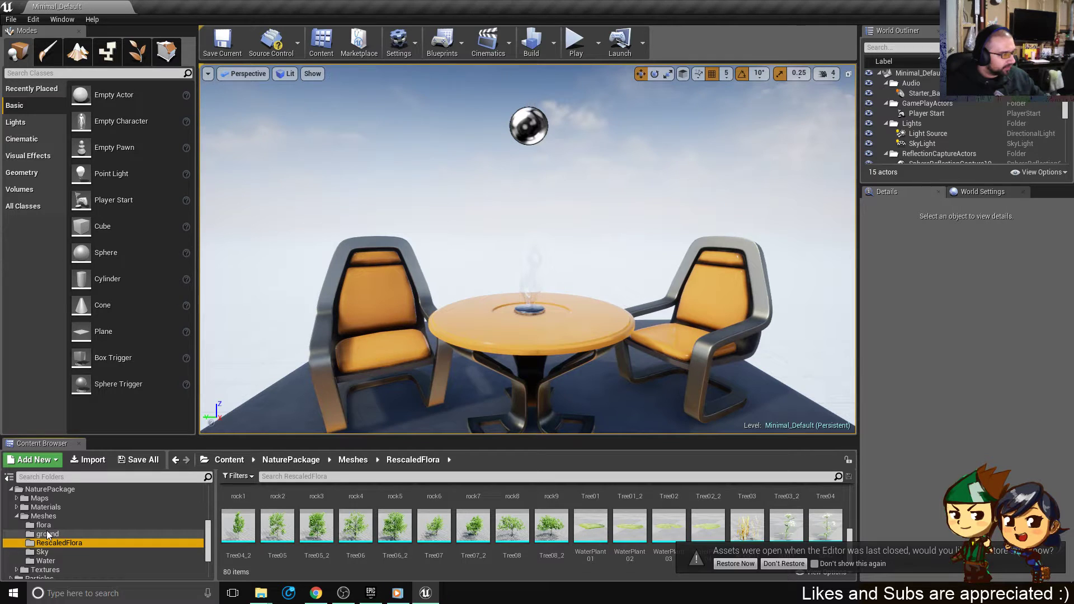
- Open the NaturePackage Materials folder and load the Havenlock_SouthFields level
{"action": "left_click", "coordinate": [46, 507]}
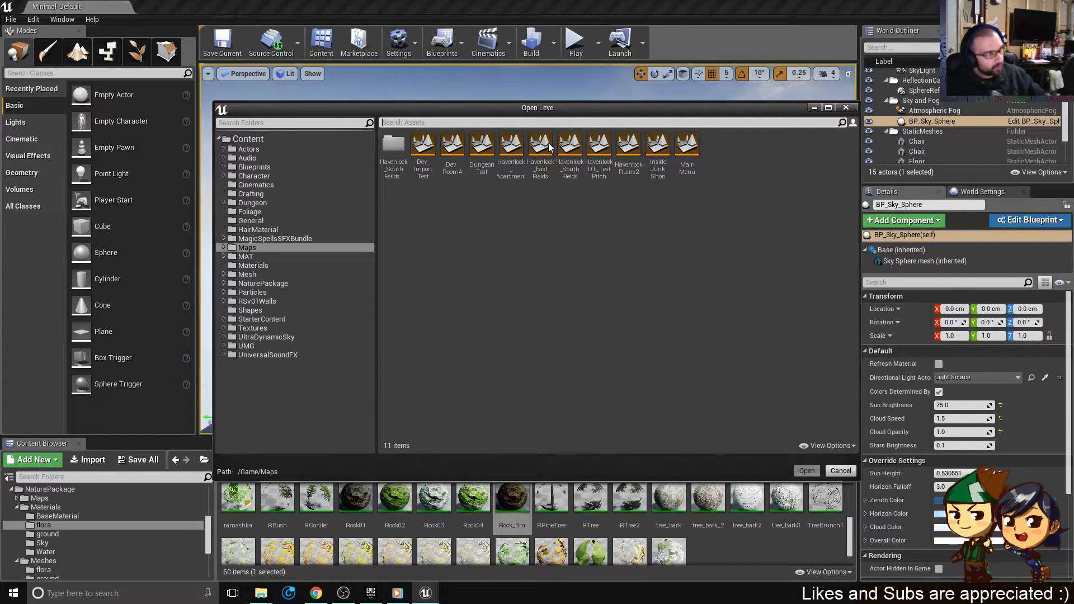
{"action": "double_click", "coordinate": [570, 149]}
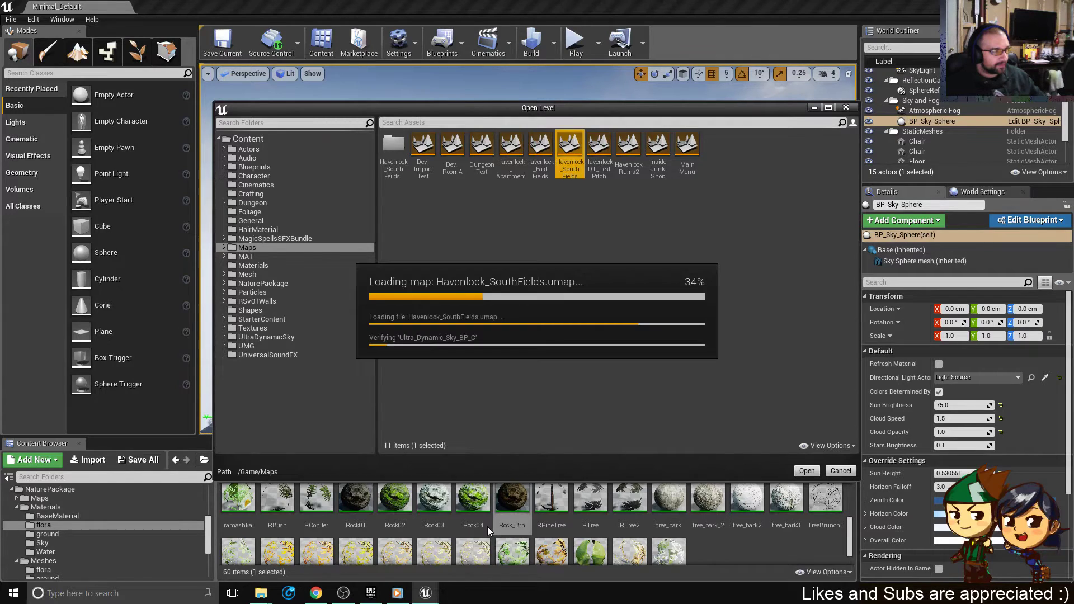
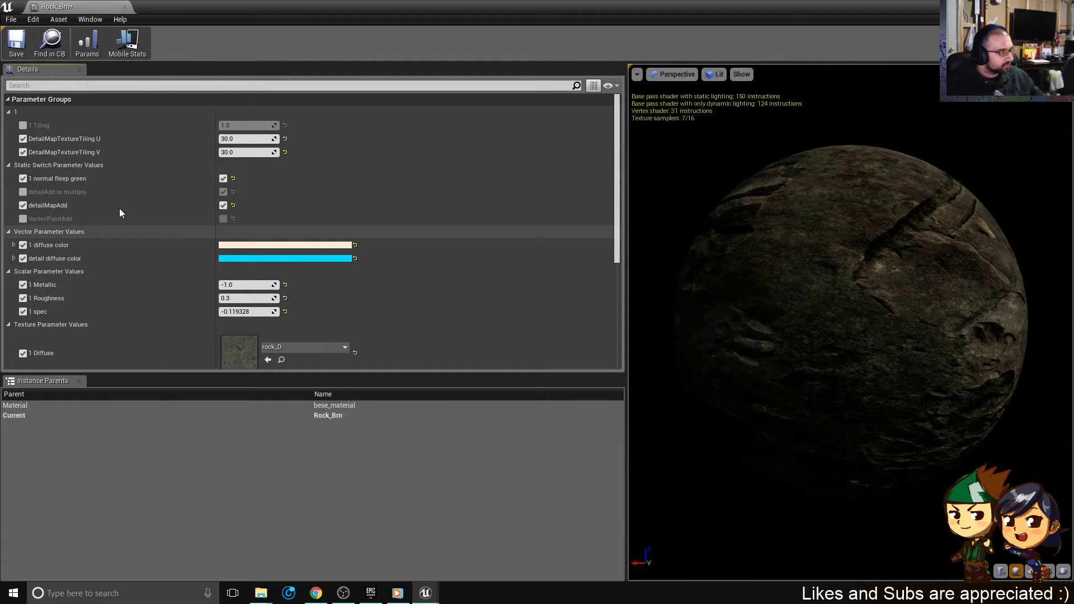
- Return to the level, try the Rock03 material on rock22 and inspect the rock against the surrounding cliffs
{"action": "left_click", "coordinate": [124, 7]}
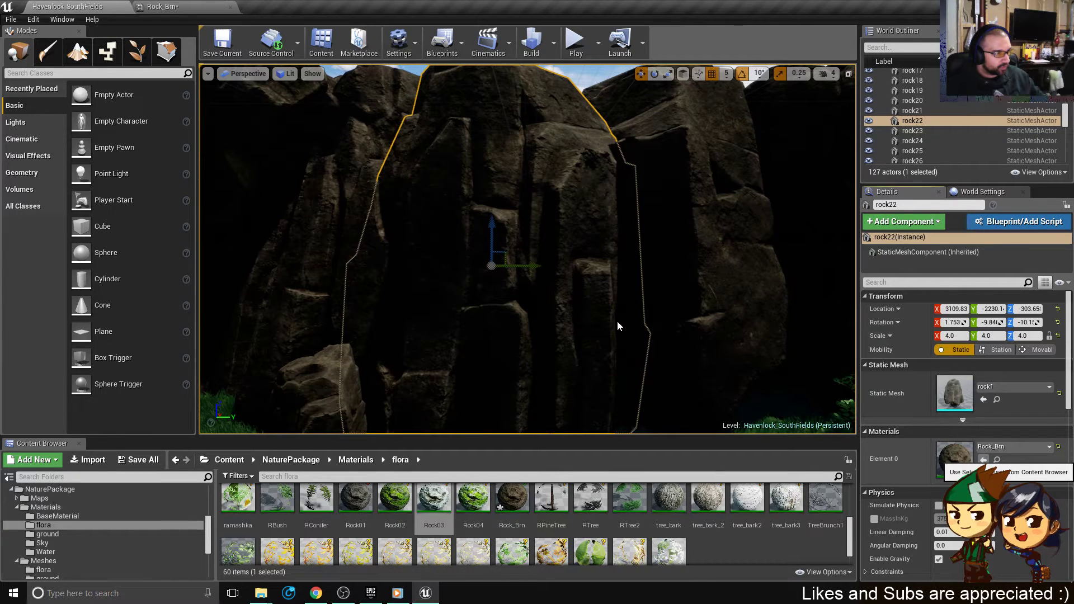
{"action": "right_click", "coordinate": [562, 291]}
{"action": "right_click_drag", "start_coordinate": [769, 384], "coordinate": [1007, 391]}
{"action": "key", "text": "f"}
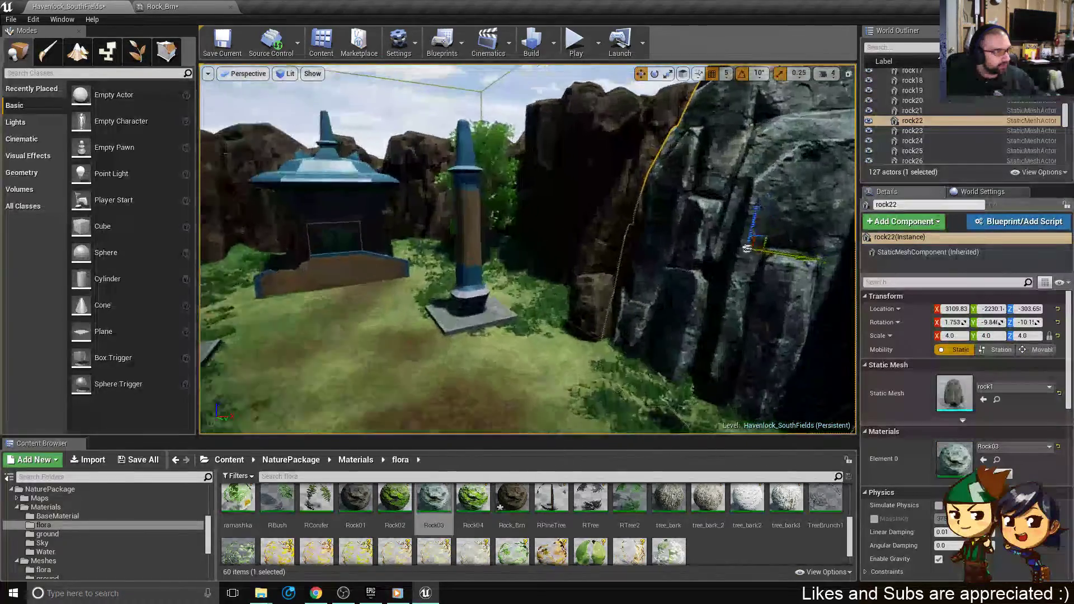
{"action": "mouse_move", "coordinate": [552, 269]}
{"action": "right_mouse_down"}
{"action": "mouse_move", "coordinate": [532, 257]}
{"action": "mouse_move", "coordinate": [576, 218]}
{"action": "mouse_move", "coordinate": [549, 229]}
{"action": "mouse_move", "coordinate": [570, 268]}
{"action": "right_mouse_up"}
{"action": "right_click_drag", "start_coordinate": [769, 389], "coordinate": [768, 389]}
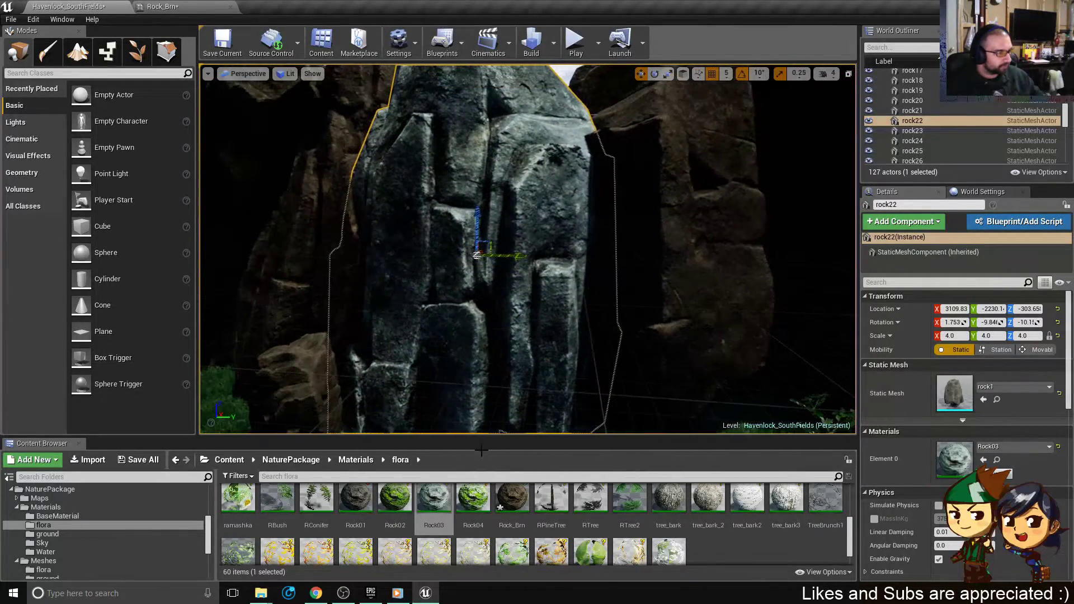
- Try the Rock02 material on rock22, replace it with Rock04 and inspect the mossy surface
{"action": "left_click", "coordinate": [395, 504]}
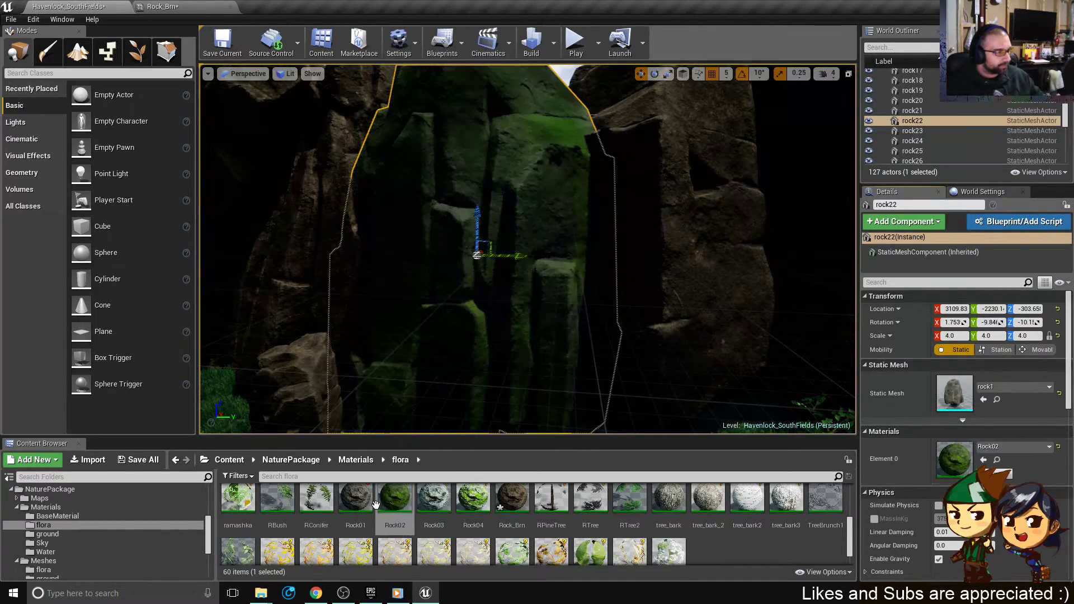
{"action": "right_click_drag", "start_coordinate": [426, 358], "coordinate": [481, 366]}
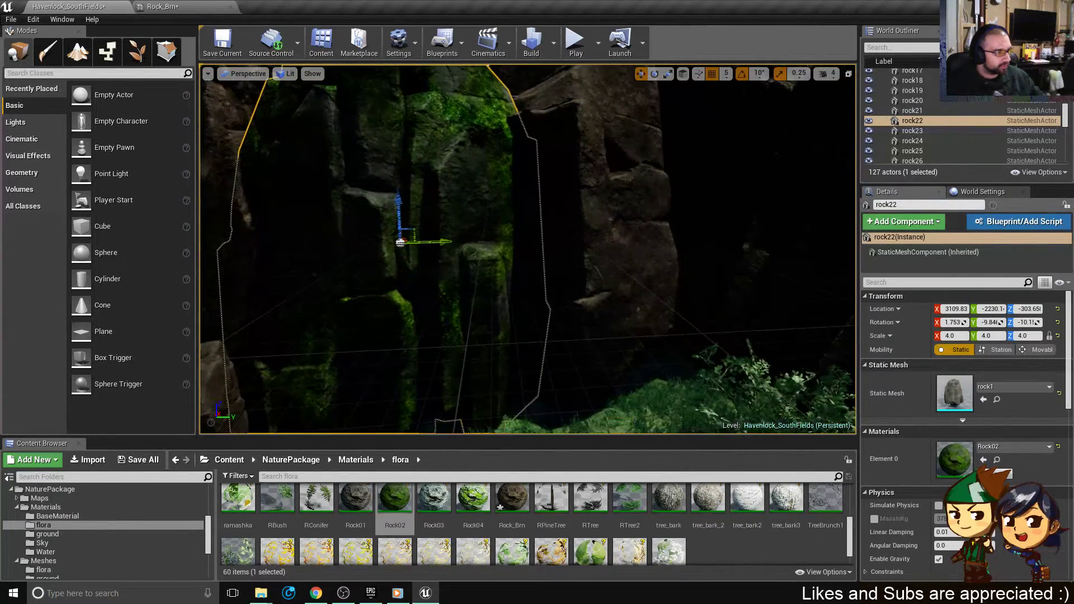
{"action": "left_click", "coordinate": [475, 500]}
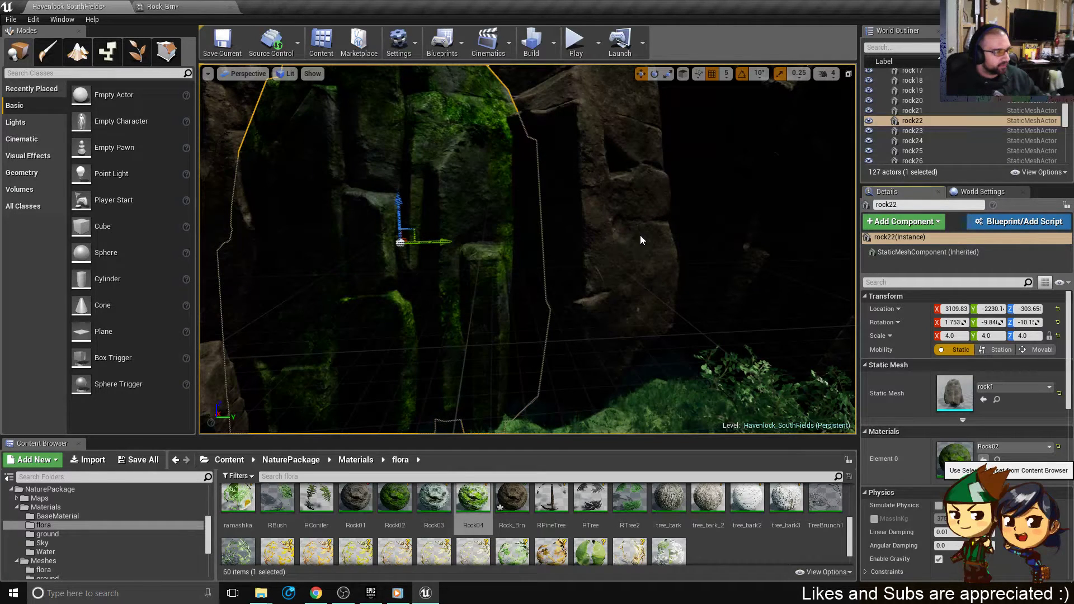
{"action": "right_click_drag", "start_coordinate": [640, 235], "coordinate": [593, 217]}
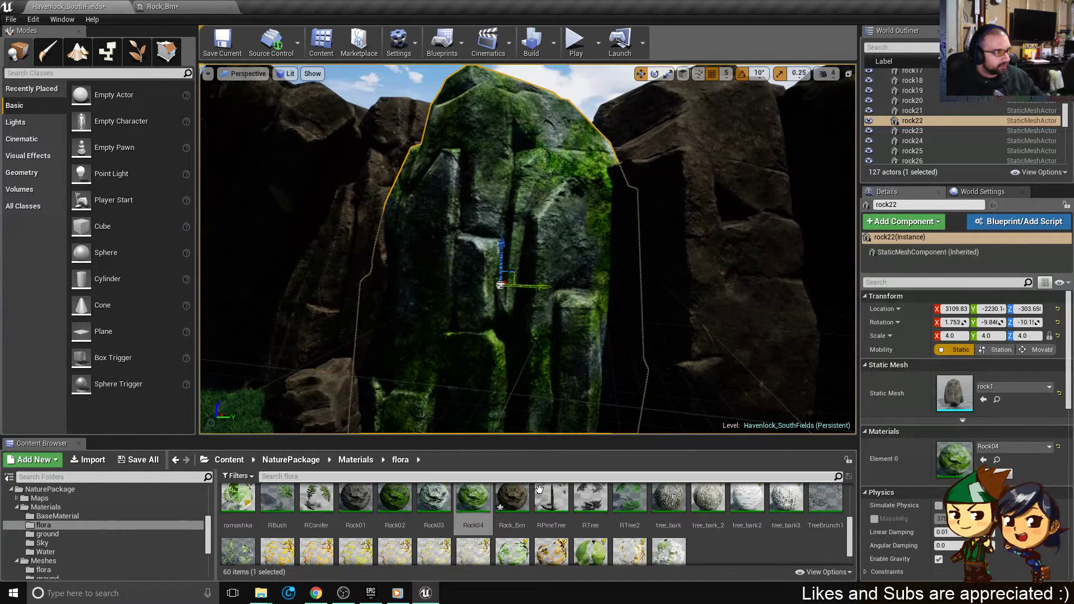
- Open the Rock04 material instance, examine its parameters and textures against Rock_Brn, and close it
{"action": "double_click", "coordinate": [473, 497]}
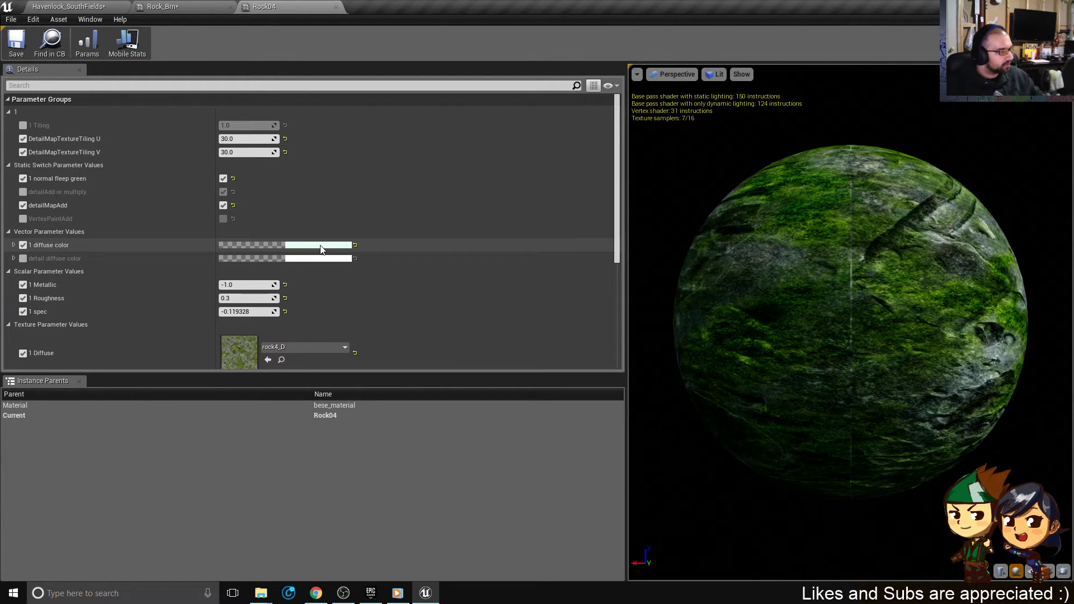
{"action": "scroll", "coordinate": [238, 274], "scroll_direction": "down", "scroll_amount": 3}
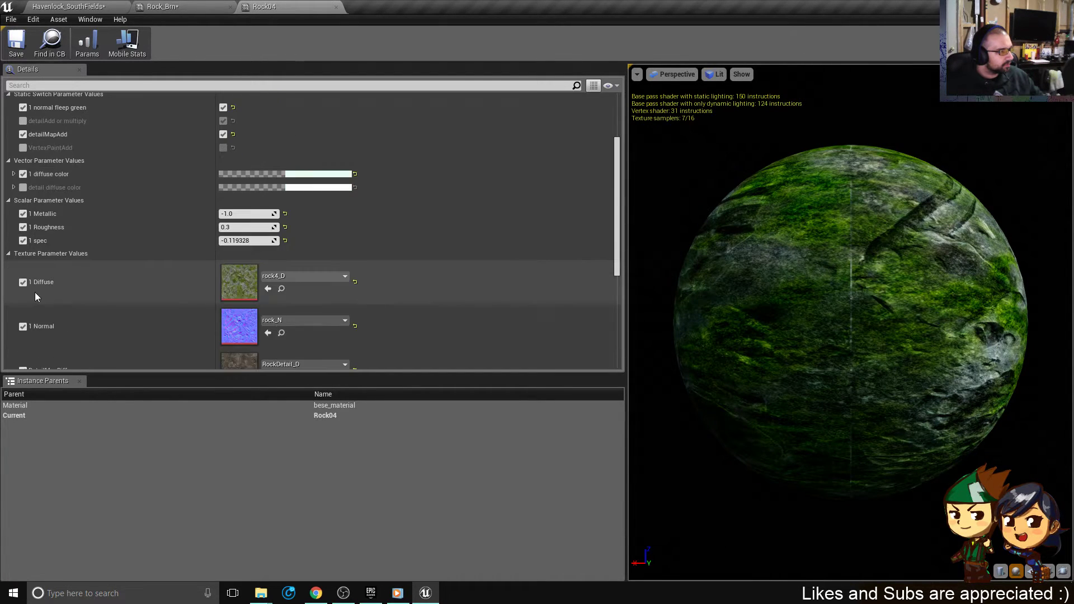
{"action": "scroll", "coordinate": [180, 278], "scroll_direction": "down", "scroll_amount": 8}
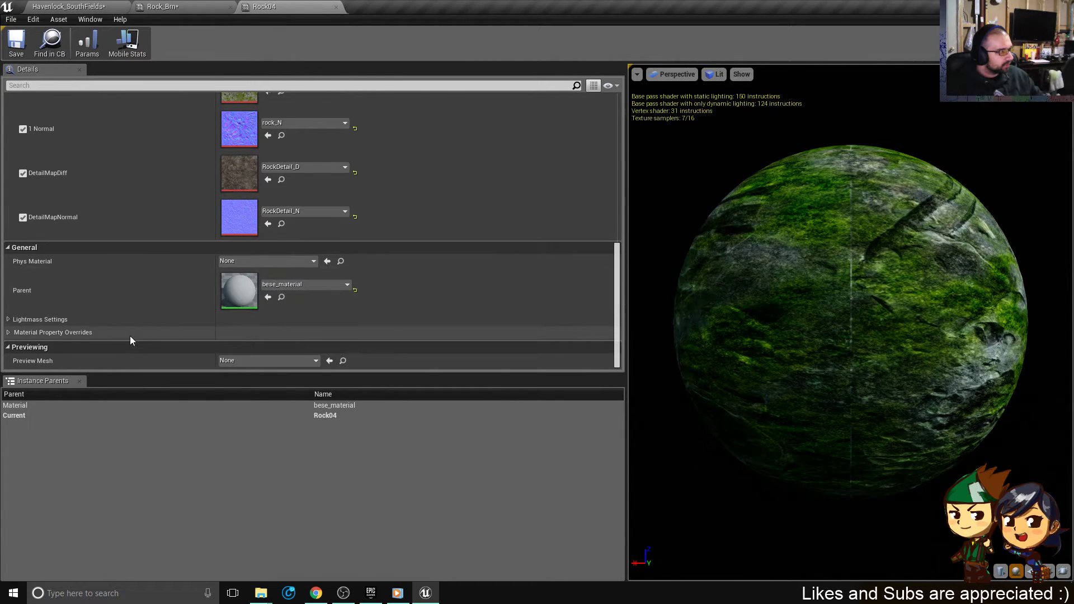
{"action": "scroll", "coordinate": [118, 222], "scroll_direction": "up", "scroll_amount": 10}
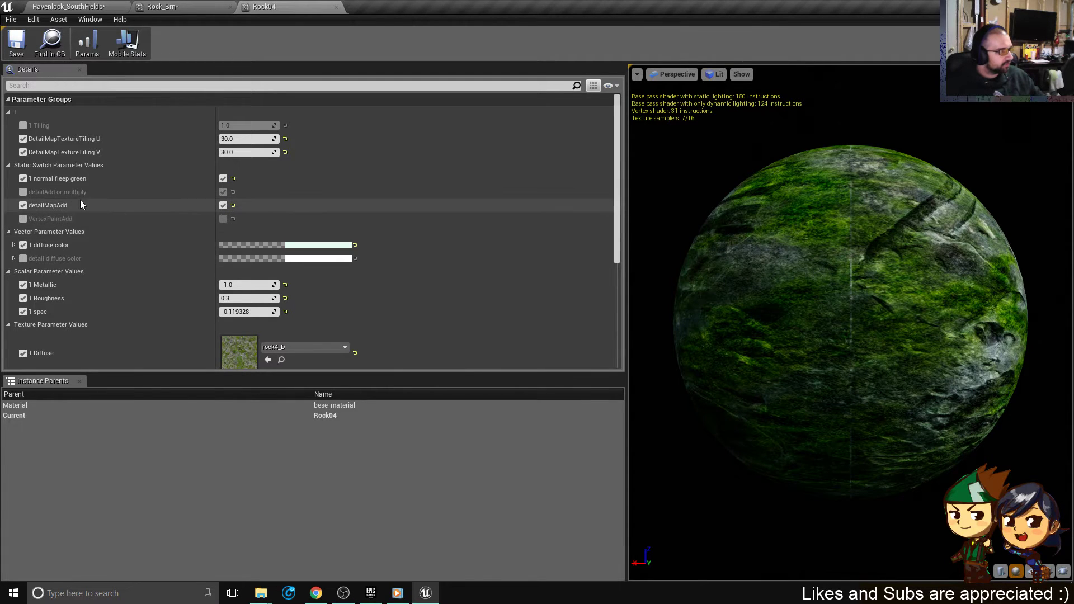
{"action": "left_click", "coordinate": [181, 6]}
{"action": "left_click", "coordinate": [269, 3]}
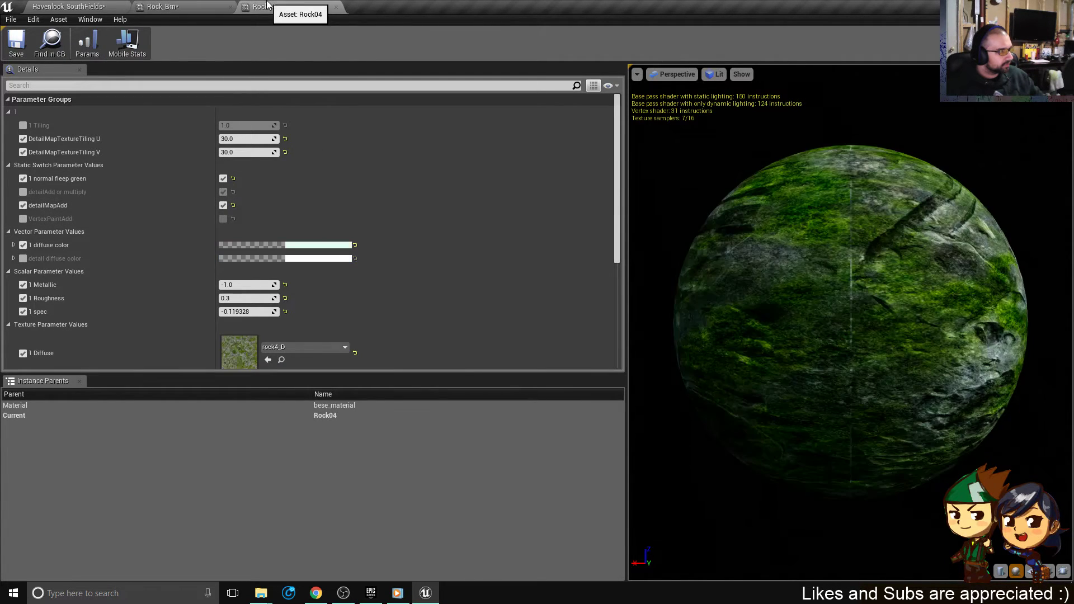
{"action": "left_click", "coordinate": [223, 3]}
{"action": "left_click_drag", "start_coordinate": [255, 5], "coordinate": [1073, 224]}
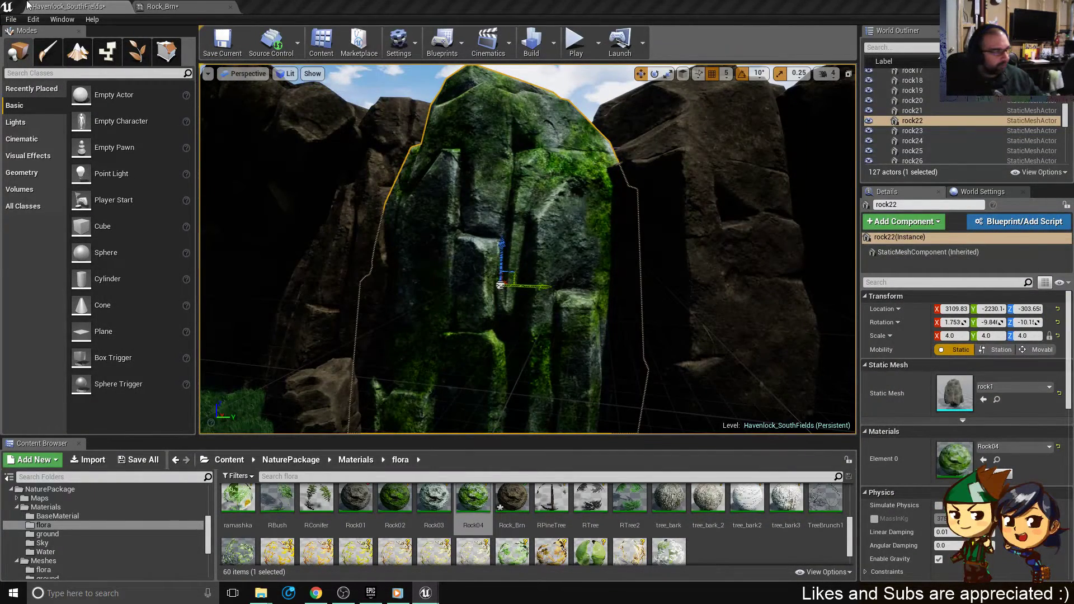
- Disable the detailAdd or multiply and detail diffuse color overrides in the Rock_Brn material instance
{"action": "left_click", "coordinate": [193, 6]}
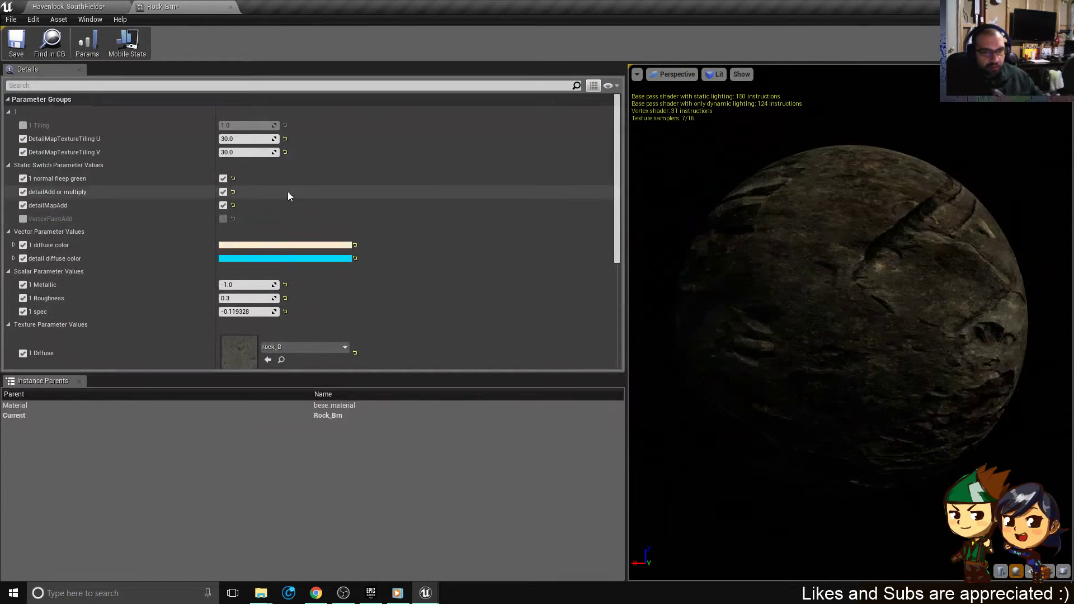
{"action": "left_click", "coordinate": [22, 193]}
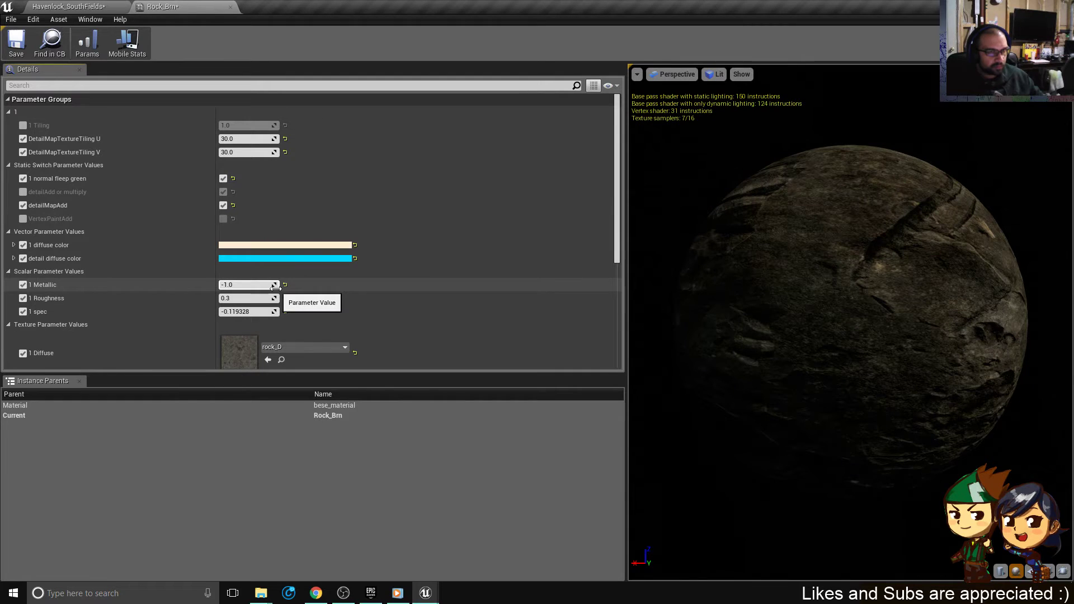
{"action": "left_click", "coordinate": [23, 259]}
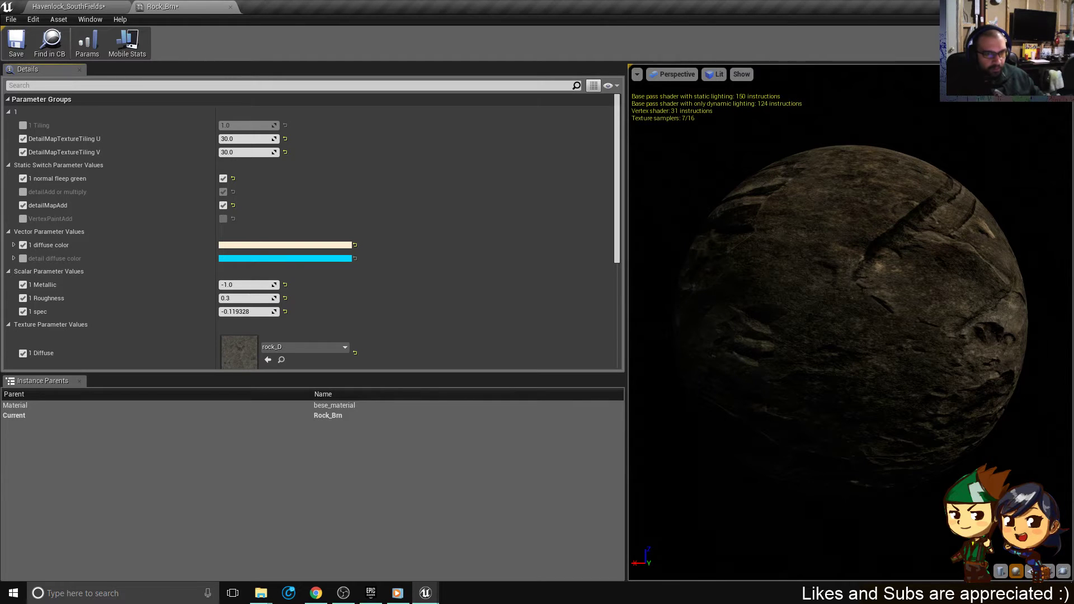
- Find the rock4_D texture in the NaturePackage flora textures and assign it as Rock_Brn's 1 Diffuse map
{"action": "scroll", "coordinate": [135, 341], "scroll_direction": "down", "scroll_amount": 3}
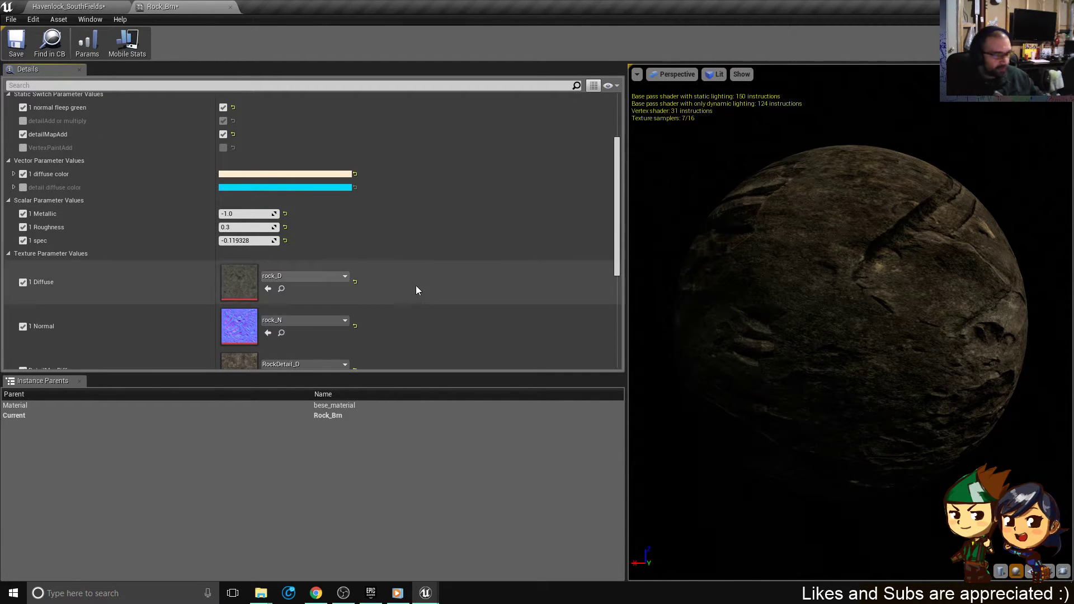
{"action": "scroll", "coordinate": [386, 266], "scroll_direction": "down", "scroll_amount": 1}
{"action": "scroll", "coordinate": [260, 311], "scroll_direction": "down", "scroll_amount": 6}
{"action": "scroll", "coordinate": [260, 311], "scroll_direction": "up", "scroll_amount": 5}
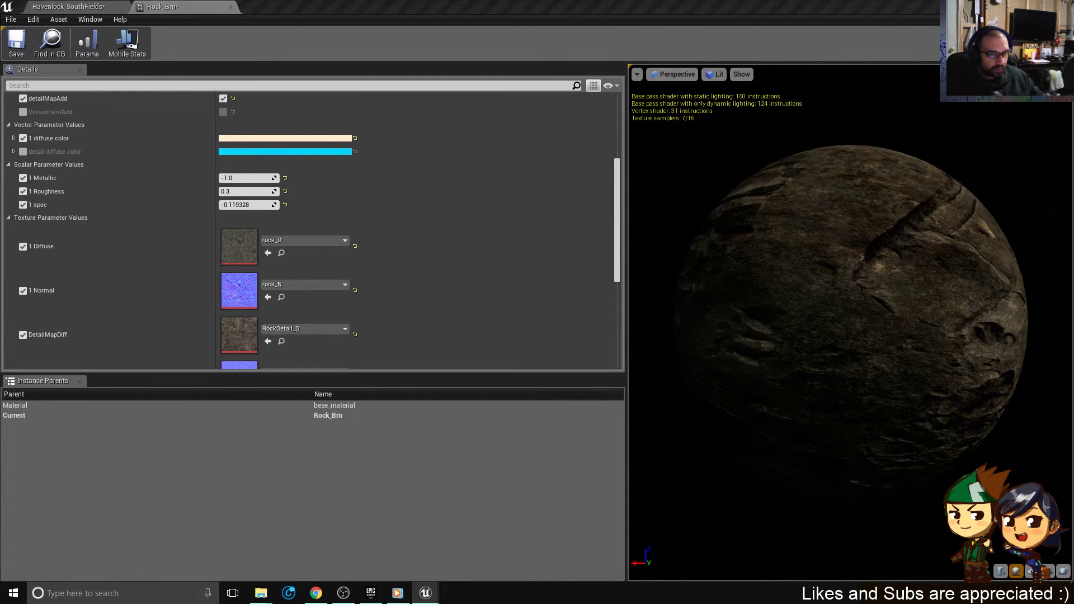
{"action": "left_click", "coordinate": [68, 7]}
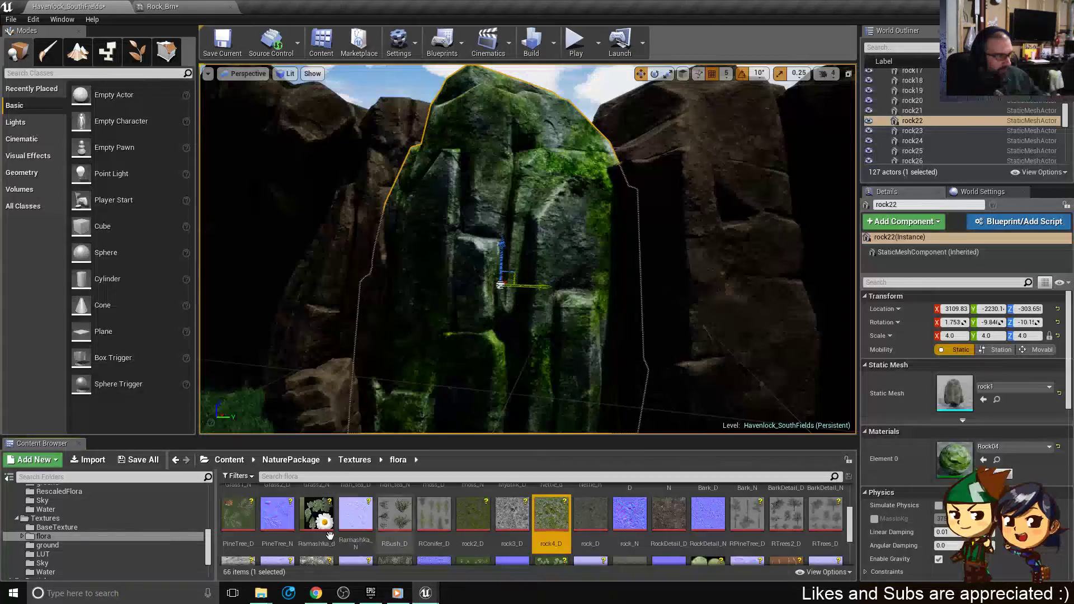
{"action": "scroll", "coordinate": [632, 543], "scroll_direction": "down", "scroll_amount": 3}
{"action": "scroll", "coordinate": [633, 540], "scroll_direction": "up", "scroll_amount": 1}
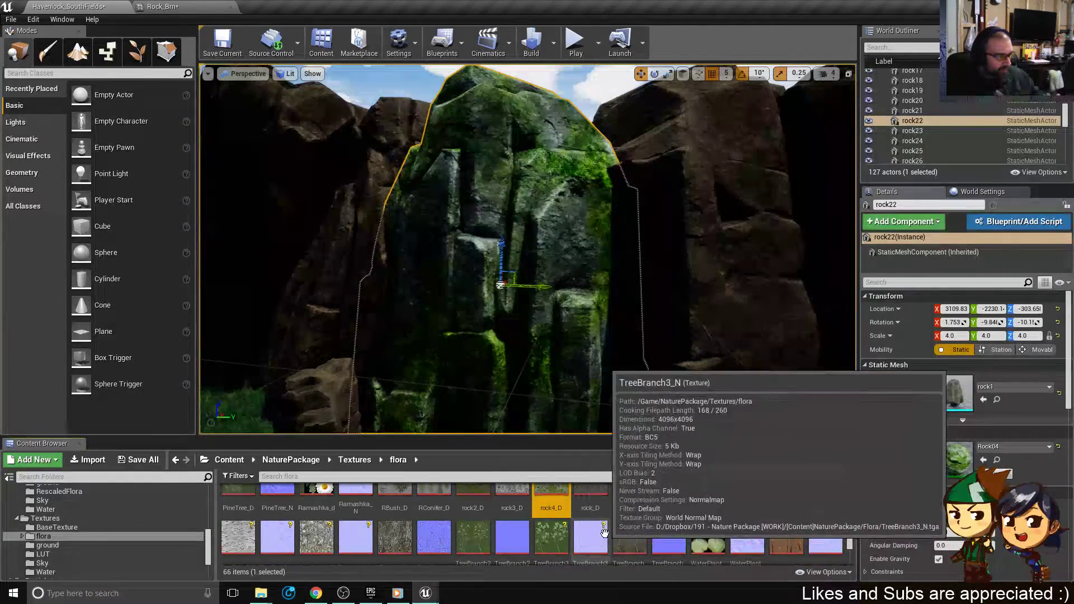
{"action": "scroll", "coordinate": [581, 540], "scroll_direction": "up", "scroll_amount": 1}
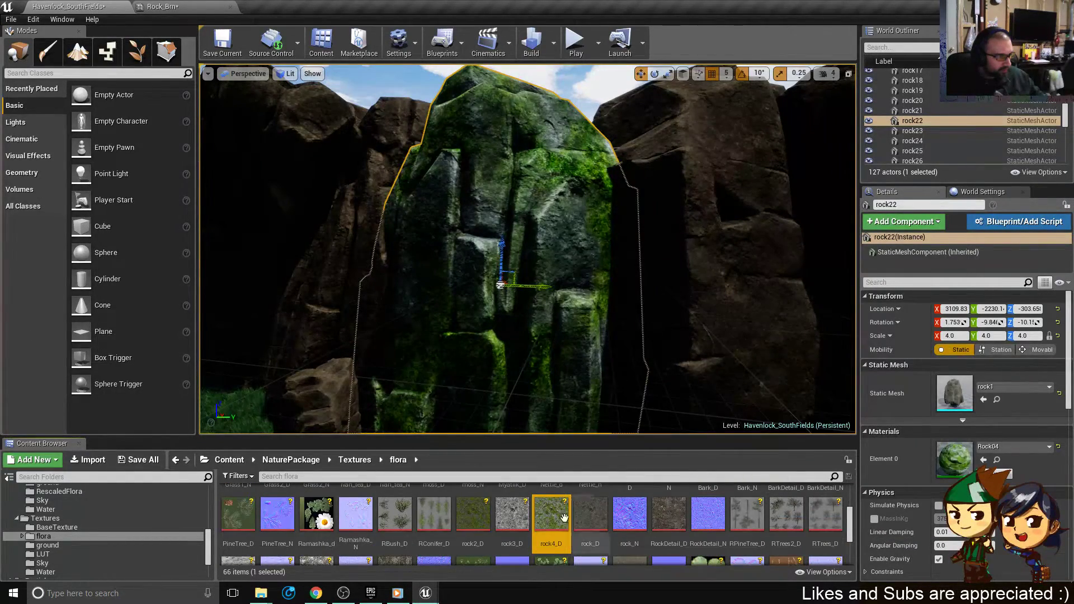
{"action": "left_click", "coordinate": [471, 515]}
{"action": "left_click", "coordinate": [539, 509]}
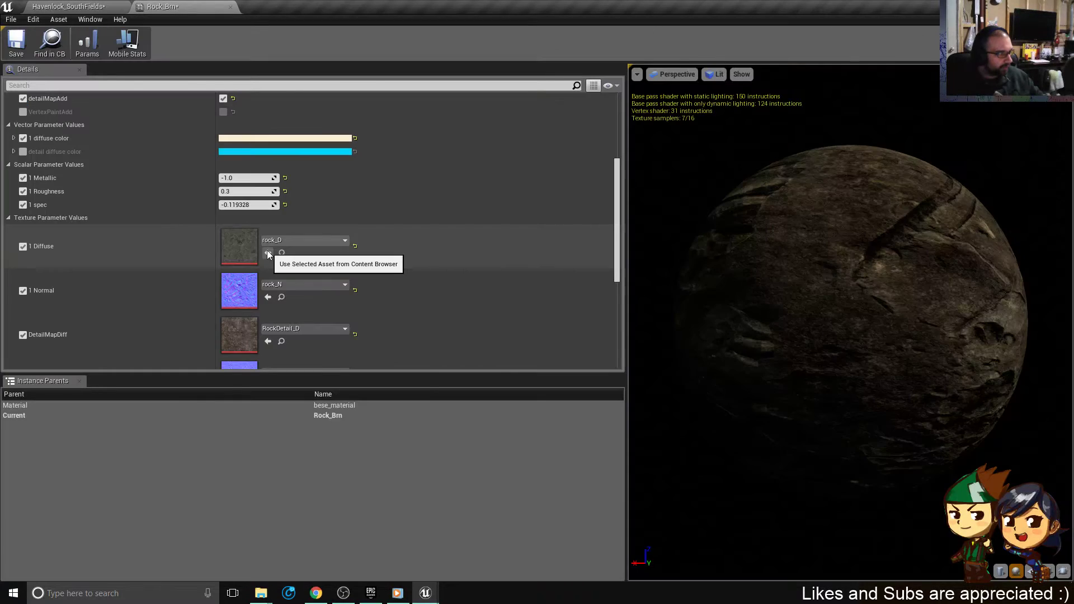
{"action": "left_click", "coordinate": [268, 253]}
{"action": "left_click_drag", "start_coordinate": [999, 337], "coordinate": [862, 330]}
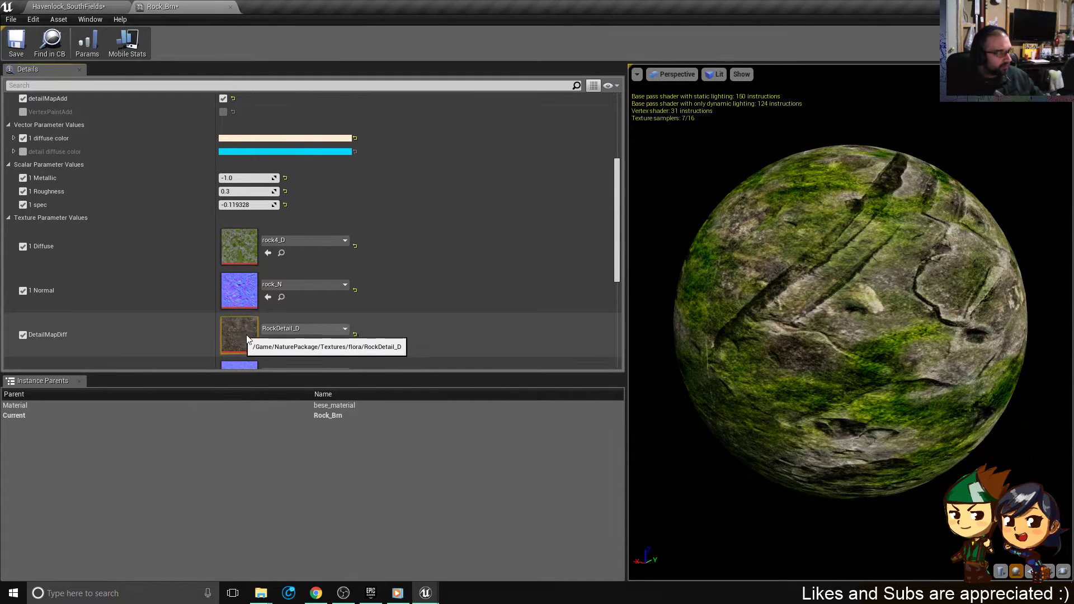
- Try the RockDetail_N texture as Rock_Brn's DetailMapDiff and undo that assignment
{"action": "scroll", "coordinate": [402, 295], "scroll_direction": "down", "scroll_amount": 2}
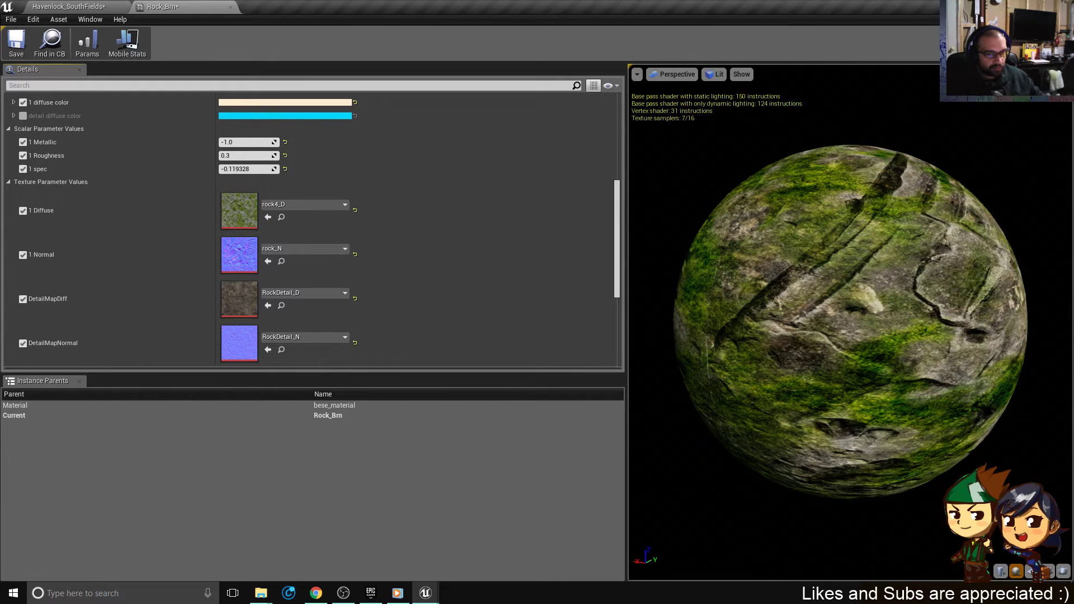
{"action": "left_click", "coordinate": [281, 349]}
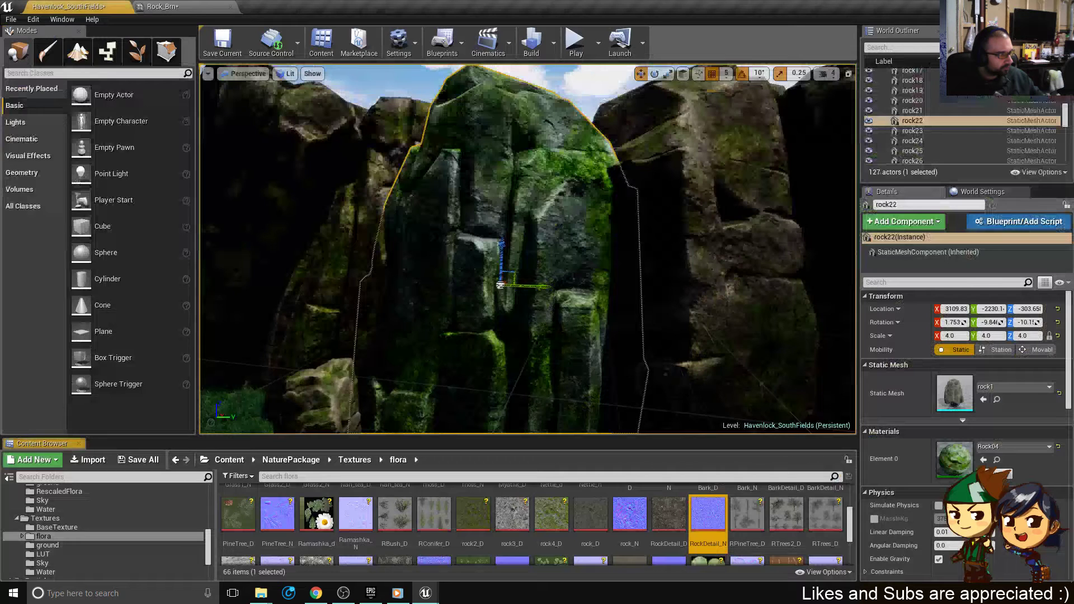
{"action": "left_click", "coordinate": [224, 6]}
{"action": "left_click", "coordinate": [267, 306]}
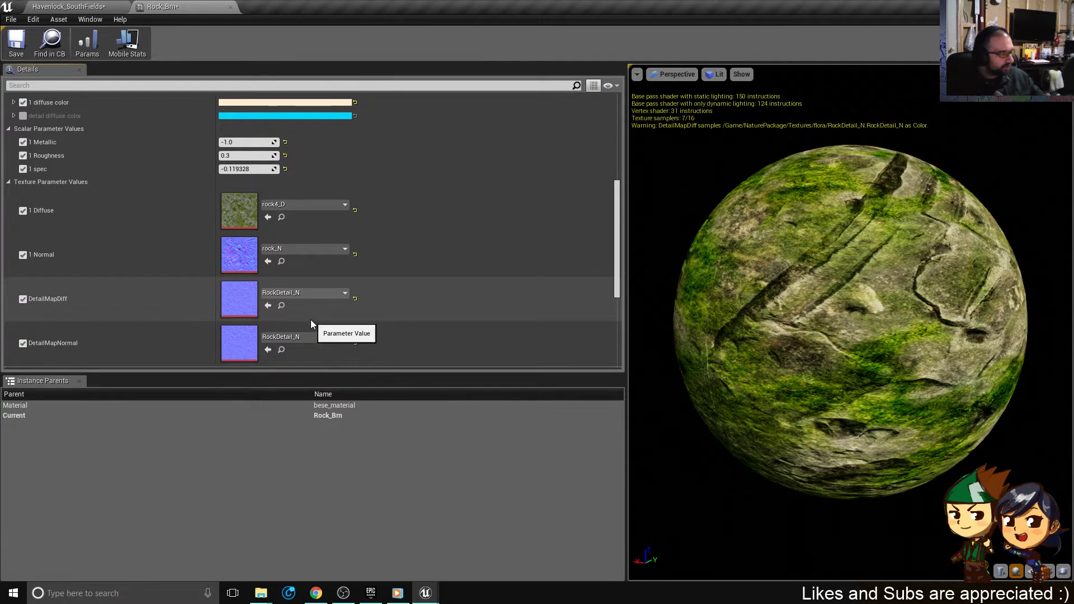
{"action": "key", "text": "ctrl+z"}
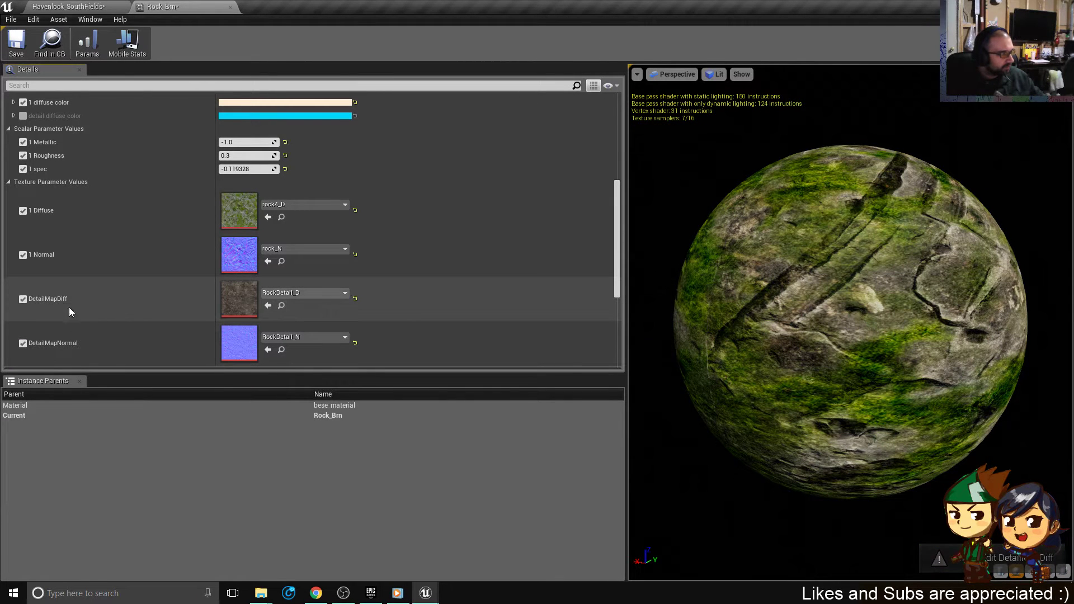
- Check the RockDetail_N texture used for DetailMapNormal and examine Rock_Brn on the preview sphere
{"action": "scroll", "coordinate": [173, 300], "scroll_direction": "down", "scroll_amount": 2}
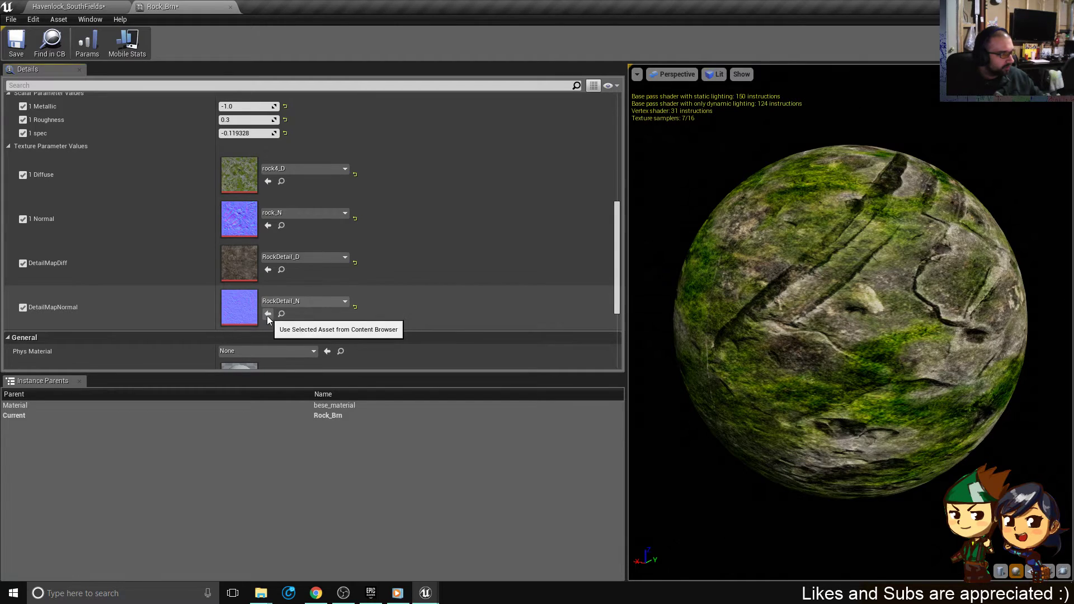
{"action": "left_click", "coordinate": [65, 5]}
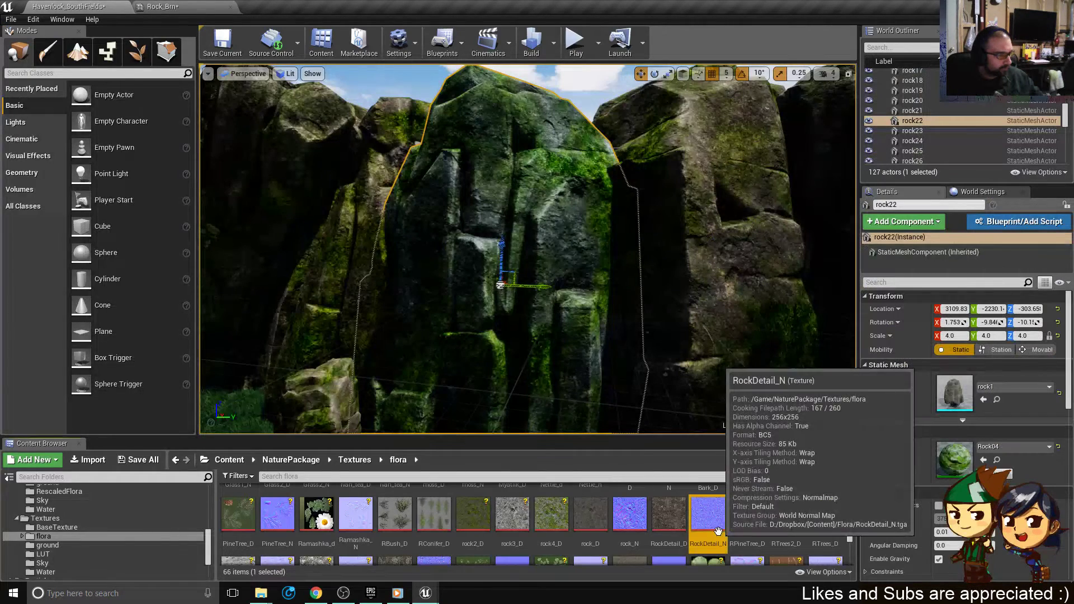
{"action": "left_click", "coordinate": [163, 6]}
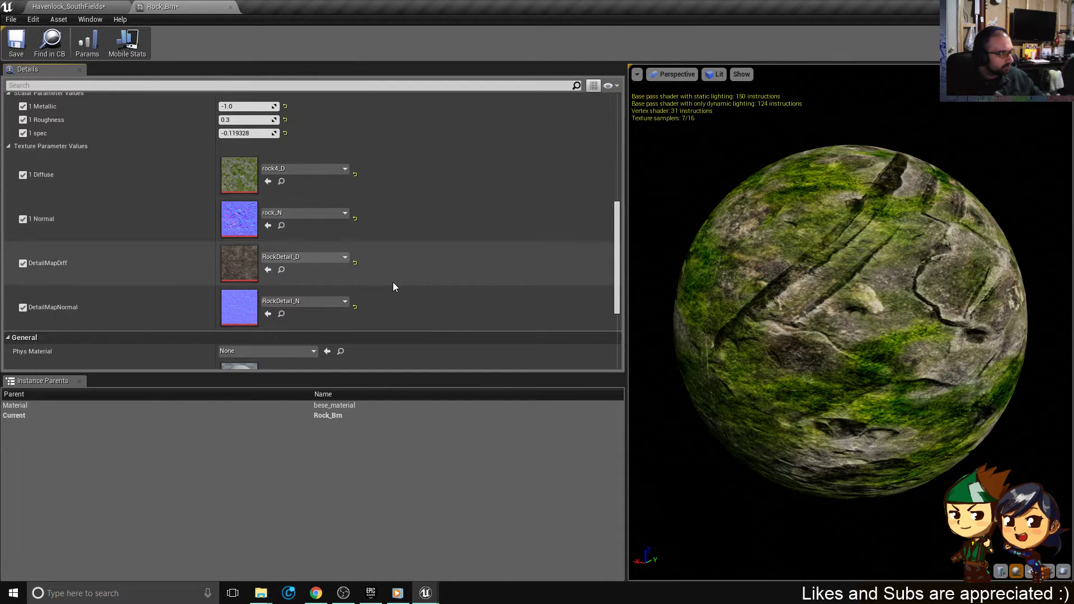
{"action": "left_click_drag", "start_coordinate": [813, 232], "coordinate": [813, 232]}
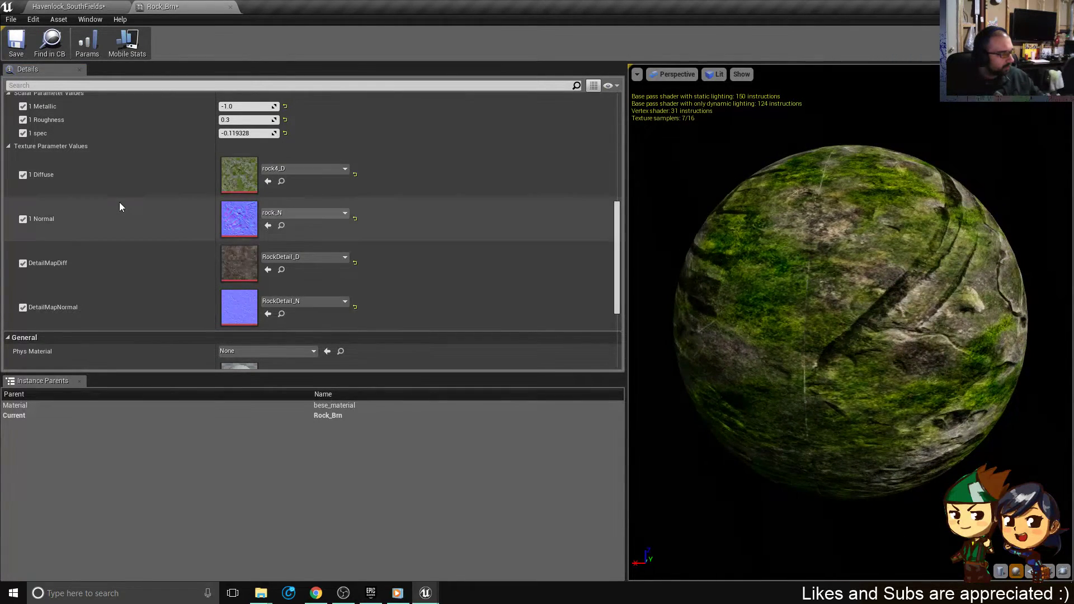
- Enable Rock_Brn's detail diffuse color override and set the color to bright red
{"action": "scroll", "coordinate": [123, 235], "scroll_direction": "up", "scroll_amount": 5}
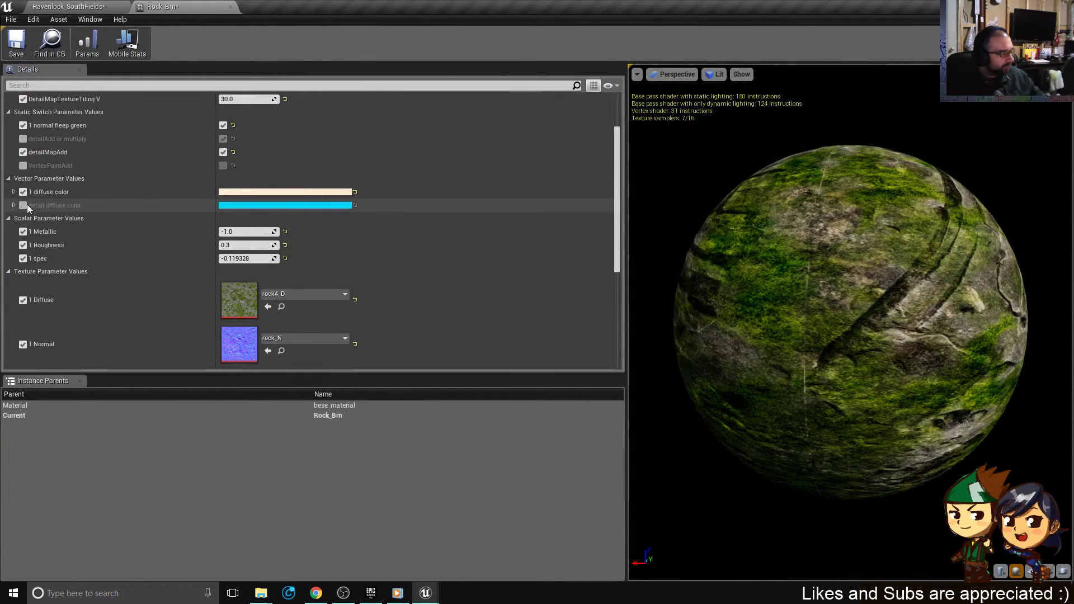
{"action": "left_click", "coordinate": [233, 206]}
{"action": "left_click_drag", "start_coordinate": [336, 272], "coordinate": [361, 296]}
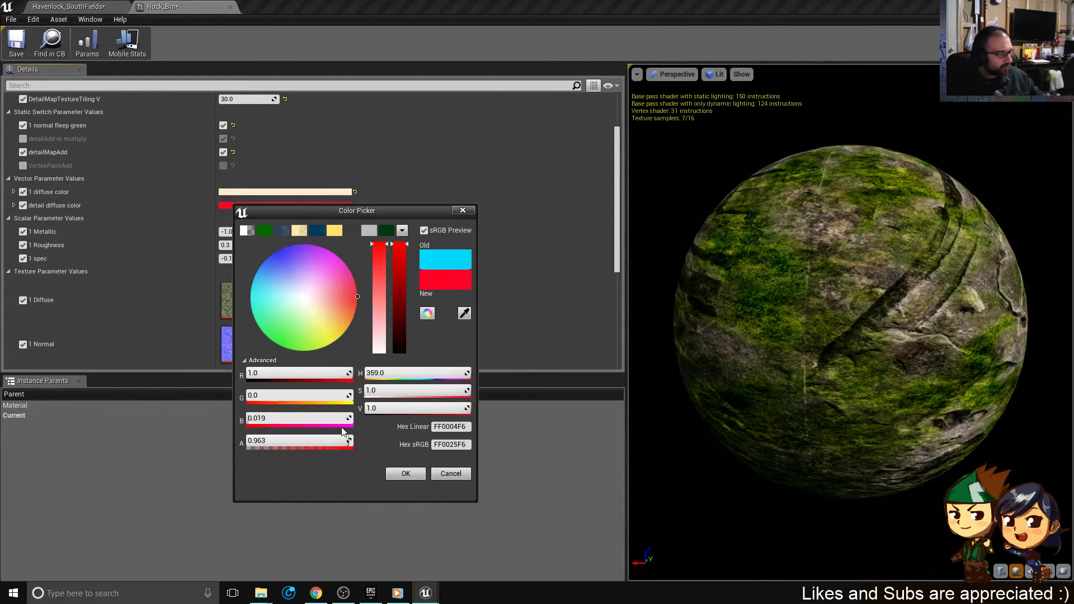
{"action": "left_click_drag", "start_coordinate": [390, 408], "coordinate": [469, 408]}
{"action": "left_click", "coordinate": [277, 280]}
{"action": "mouse_move", "coordinate": [276, 279]}
{"action": "left_mouse_down"}
{"action": "mouse_move", "coordinate": [193, 195]}
{"action": "mouse_move", "coordinate": [332, 166]}
{"action": "mouse_move", "coordinate": [676, 292]}
{"action": "left_mouse_up"}
{"action": "left_click", "coordinate": [410, 475]}
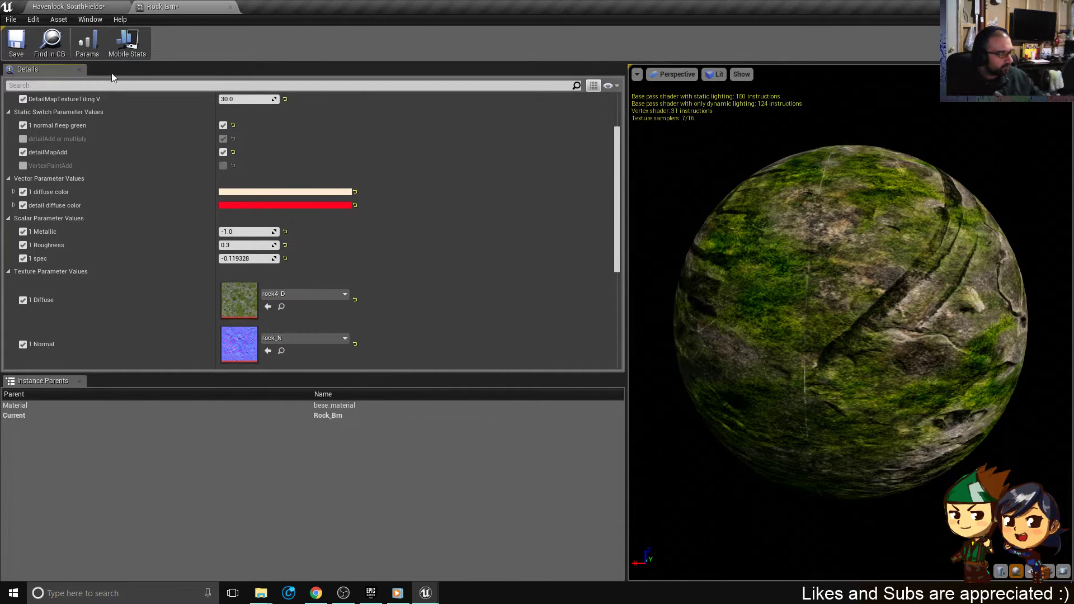
- Set Rock_Brn's 1 diffuse color to a pale peach with hue 26, saturation 0.312 and value 0.99
{"action": "left_click", "coordinate": [254, 194]}
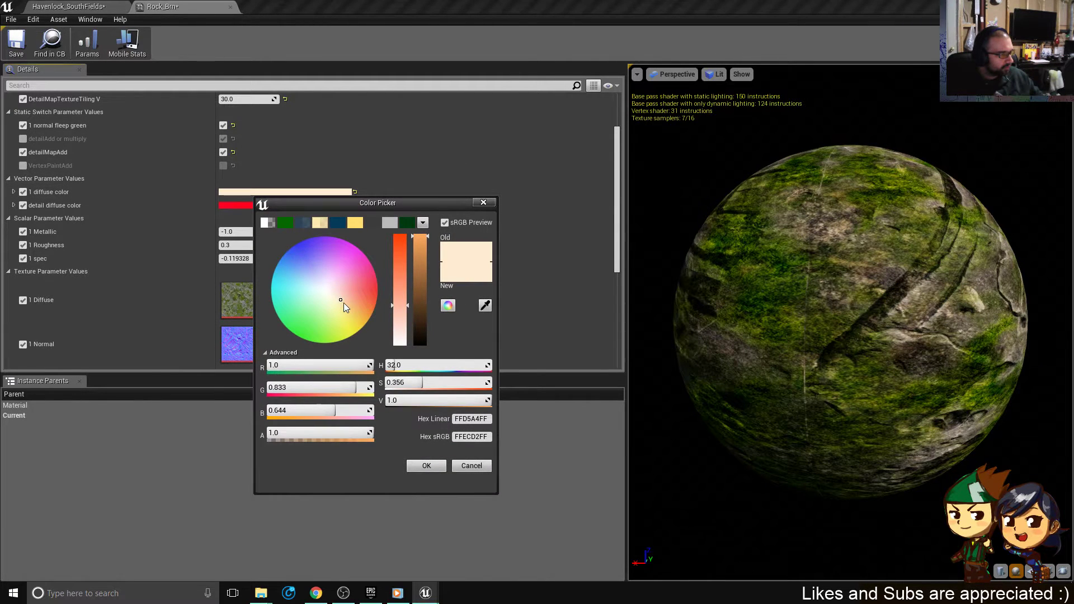
{"action": "mouse_move", "coordinate": [344, 303]}
{"action": "left_mouse_down"}
{"action": "mouse_move", "coordinate": [364, 311]}
{"action": "mouse_move", "coordinate": [385, 294]}
{"action": "mouse_move", "coordinate": [348, 301]}
{"action": "mouse_move", "coordinate": [362, 308]}
{"action": "left_mouse_up"}
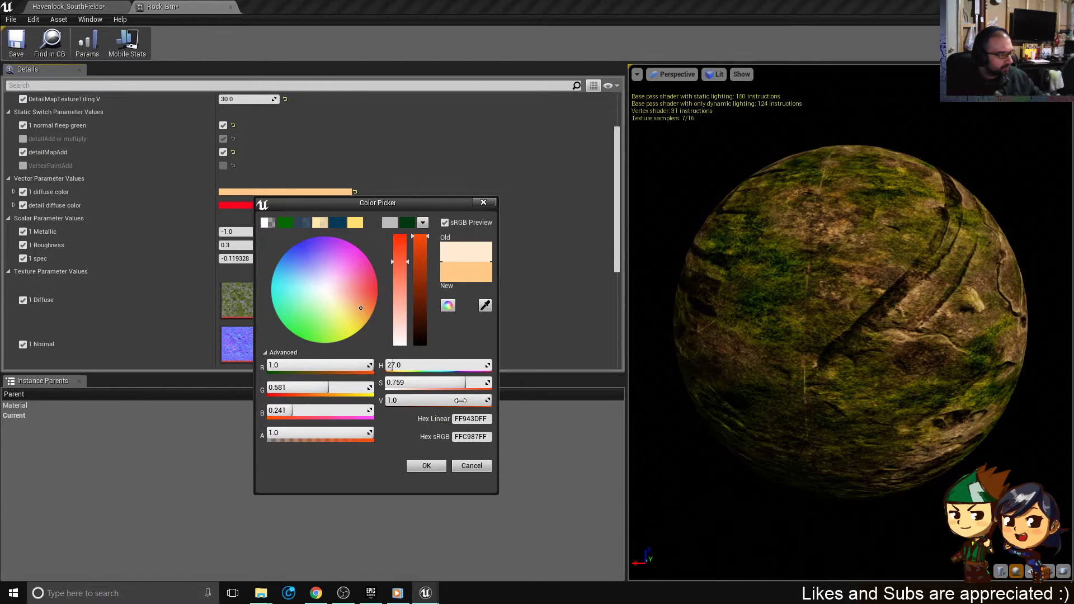
{"action": "mouse_move", "coordinate": [460, 400]}
{"action": "left_mouse_down"}
{"action": "mouse_move", "coordinate": [388, 401]}
{"action": "mouse_move", "coordinate": [488, 401]}
{"action": "mouse_move", "coordinate": [447, 393]}
{"action": "left_mouse_up"}
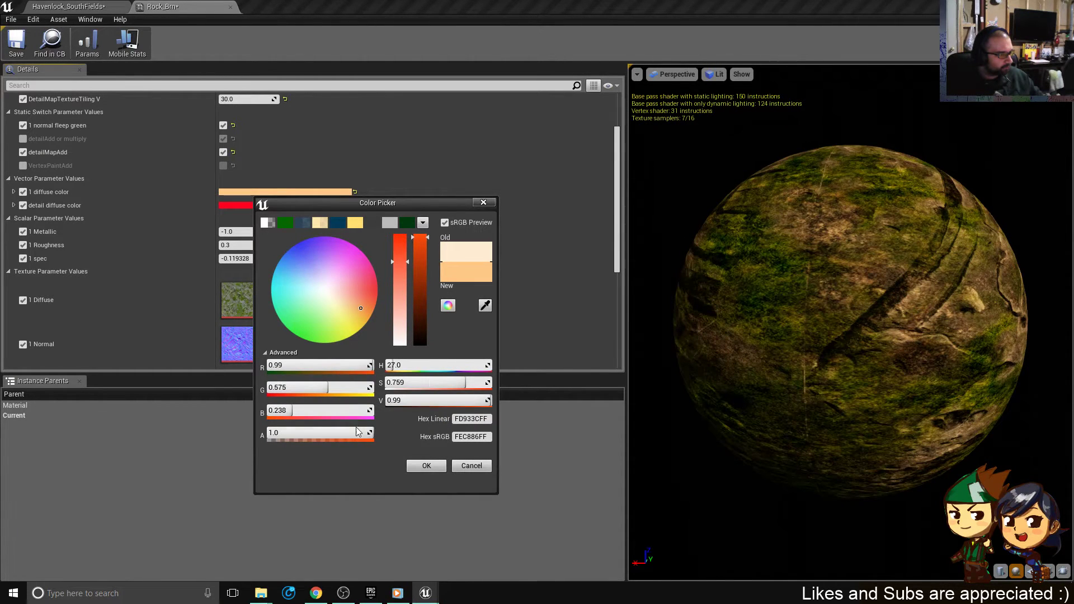
{"action": "mouse_move", "coordinate": [358, 432]}
{"action": "left_mouse_down"}
{"action": "mouse_move", "coordinate": [280, 432]}
{"action": "mouse_move", "coordinate": [374, 432]}
{"action": "left_mouse_up"}
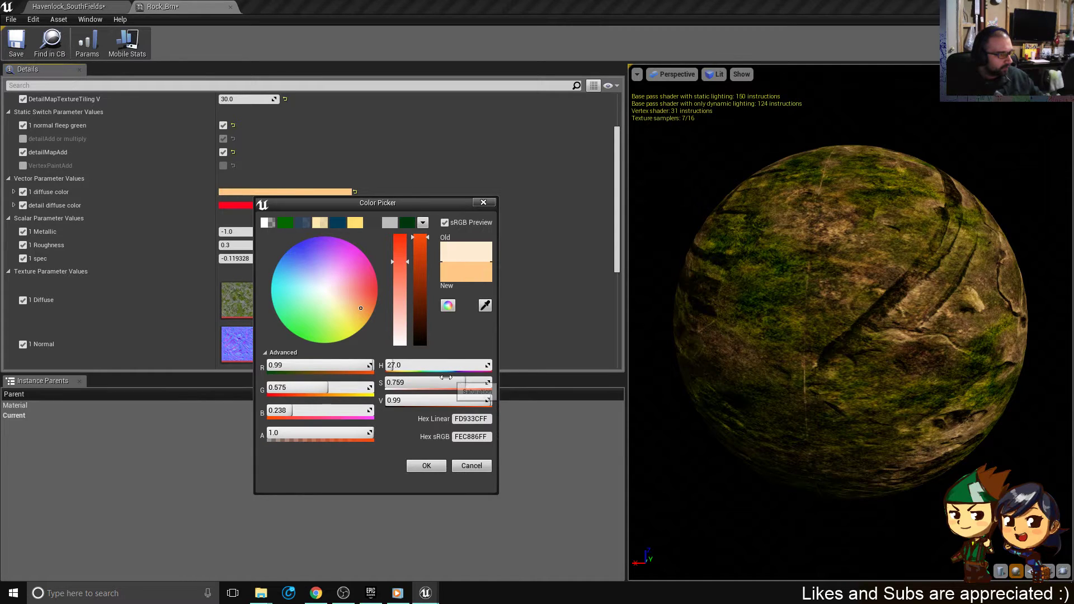
{"action": "left_click_drag", "start_coordinate": [446, 383], "coordinate": [399, 383]}
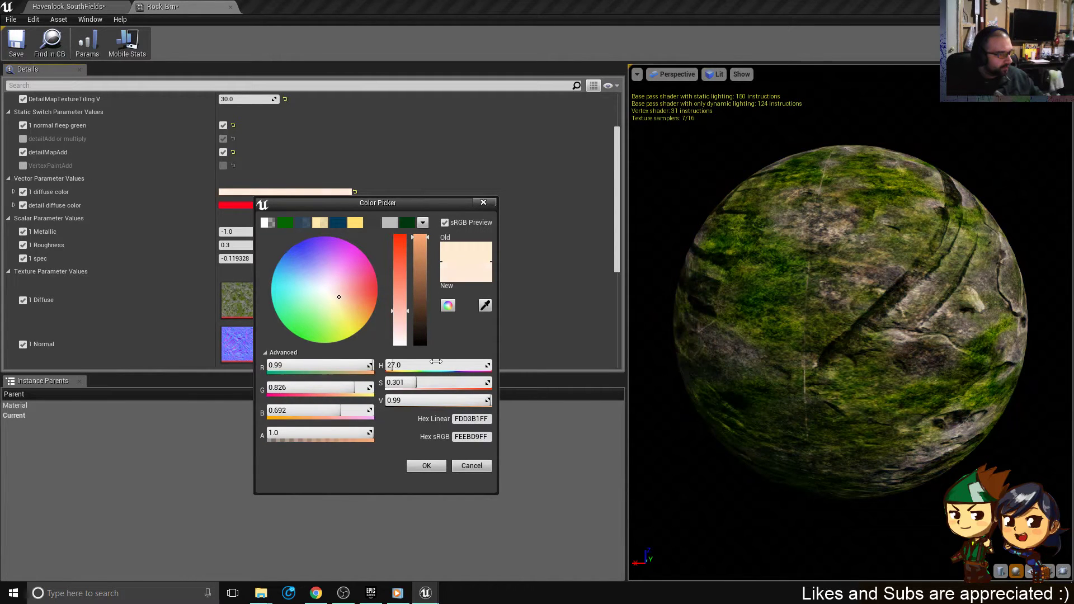
{"action": "left_click", "coordinate": [340, 297]}
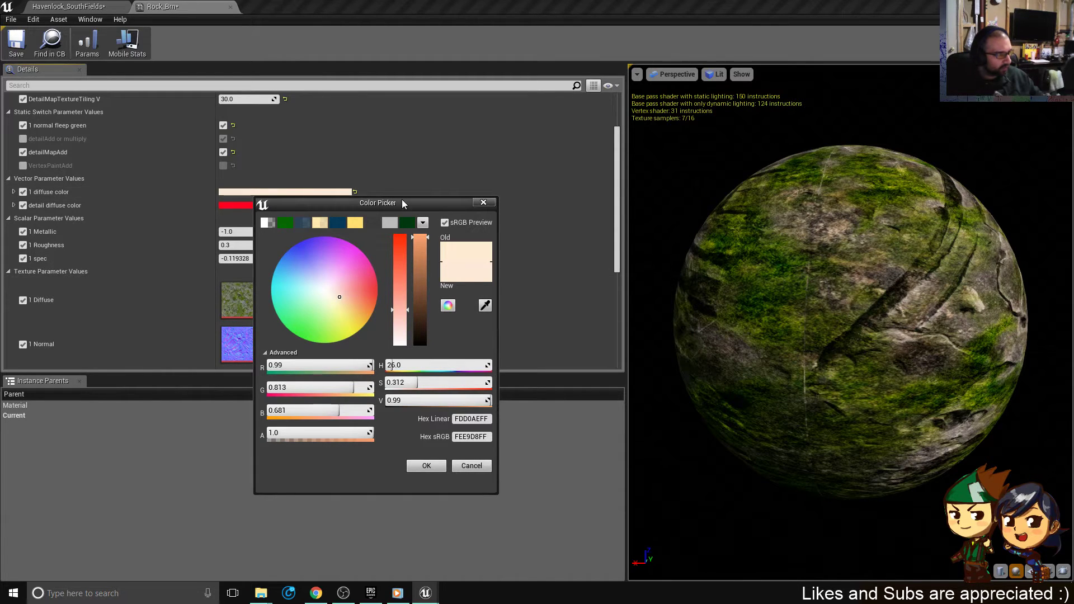
- Inspect the retinted mossy surface on the preview sphere and save the Rock_Brn material instance
{"action": "left_click_drag", "start_coordinate": [403, 199], "coordinate": [500, 195]}
{"action": "left_click_drag", "start_coordinate": [811, 232], "coordinate": [868, 237]}
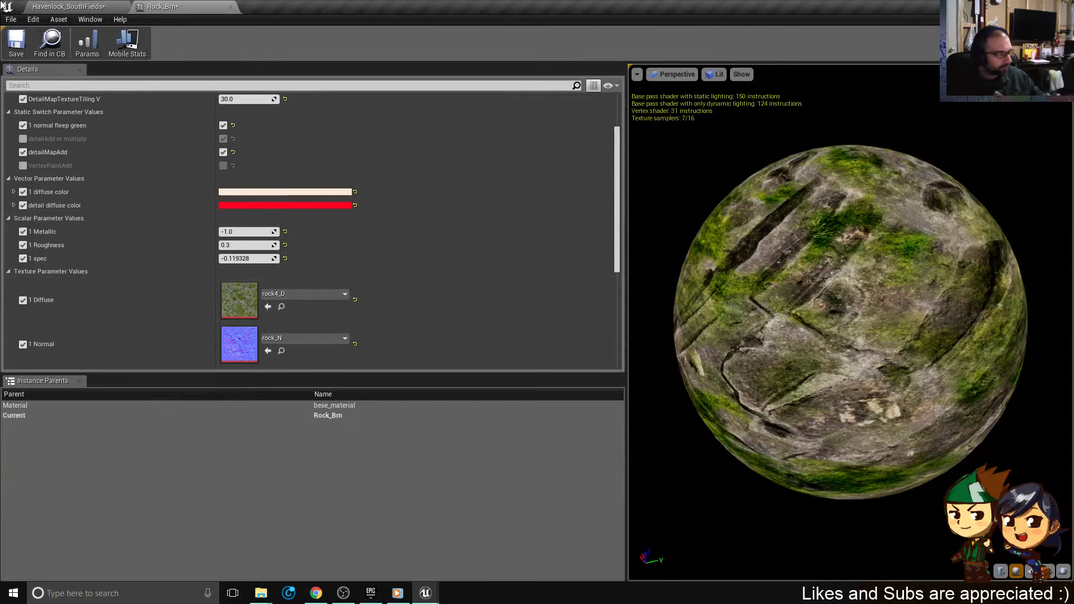
{"action": "left_click", "coordinate": [13, 46]}
{"action": "left_click", "coordinate": [13, 47]}
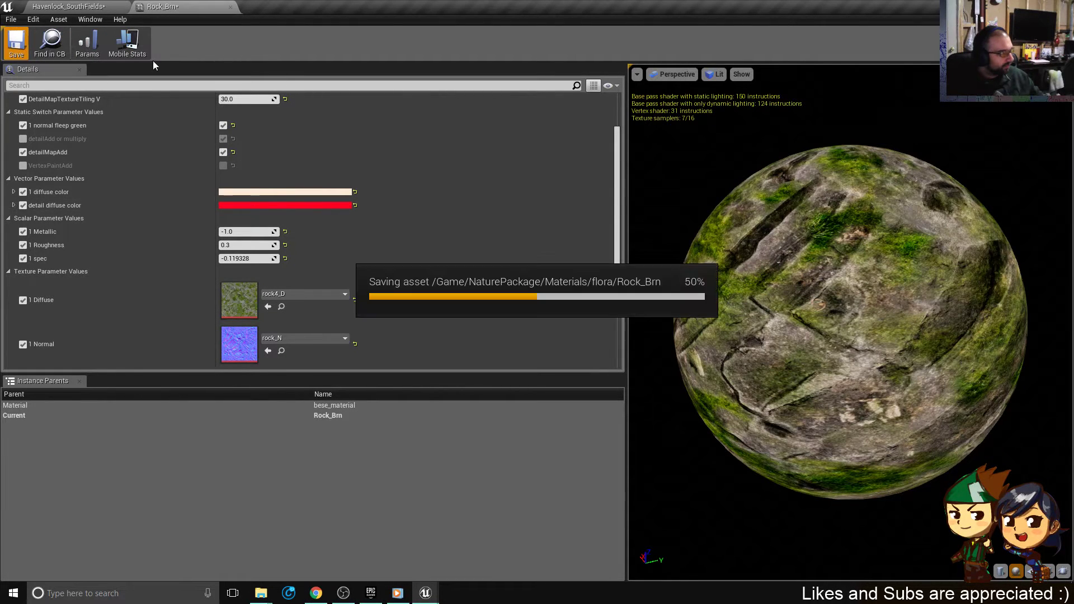
- Assign the Rock_Brn material used on the neighbouring rock23 to the green rock22 cliff in the level
{"action": "left_click", "coordinate": [79, 6]}
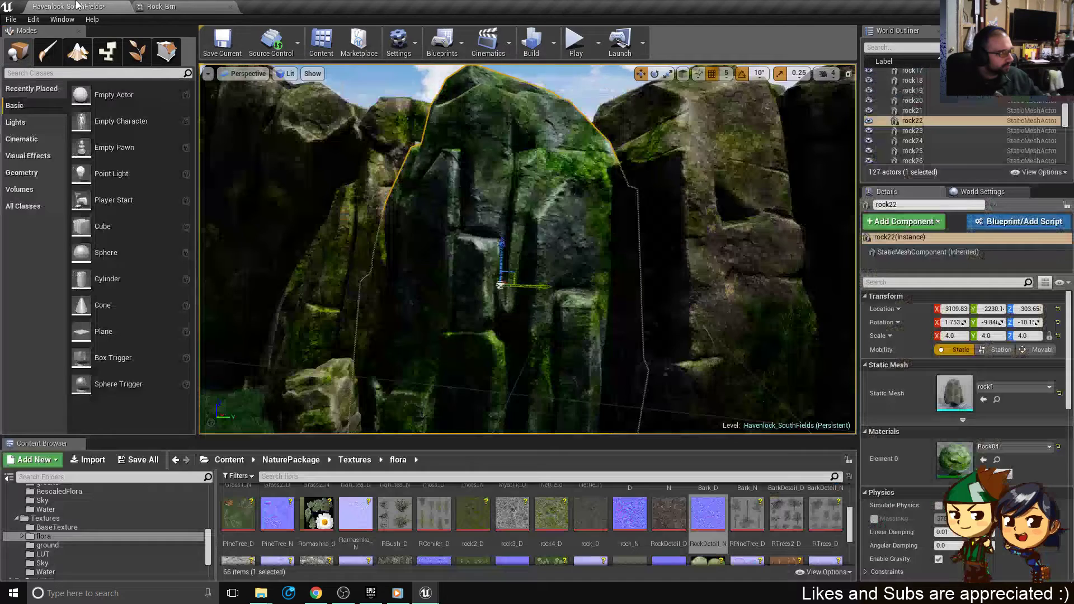
{"action": "right_click_drag", "start_coordinate": [528, 249], "coordinate": [381, 252]}
{"action": "key", "text": "s"}
{"action": "mouse_move", "coordinate": [528, 249]}
{"action": "right_mouse_down"}
{"action": "mouse_move", "coordinate": [582, 274]}
{"action": "mouse_move", "coordinate": [588, 308]}
{"action": "mouse_move", "coordinate": [576, 305]}
{"action": "mouse_move", "coordinate": [699, 308]}
{"action": "mouse_move", "coordinate": [649, 308]}
{"action": "mouse_move", "coordinate": [539, 248]}
{"action": "right_mouse_up"}
{"action": "key", "text": "w"}
{"action": "key", "text": "s"}
{"action": "key", "text": "w"}
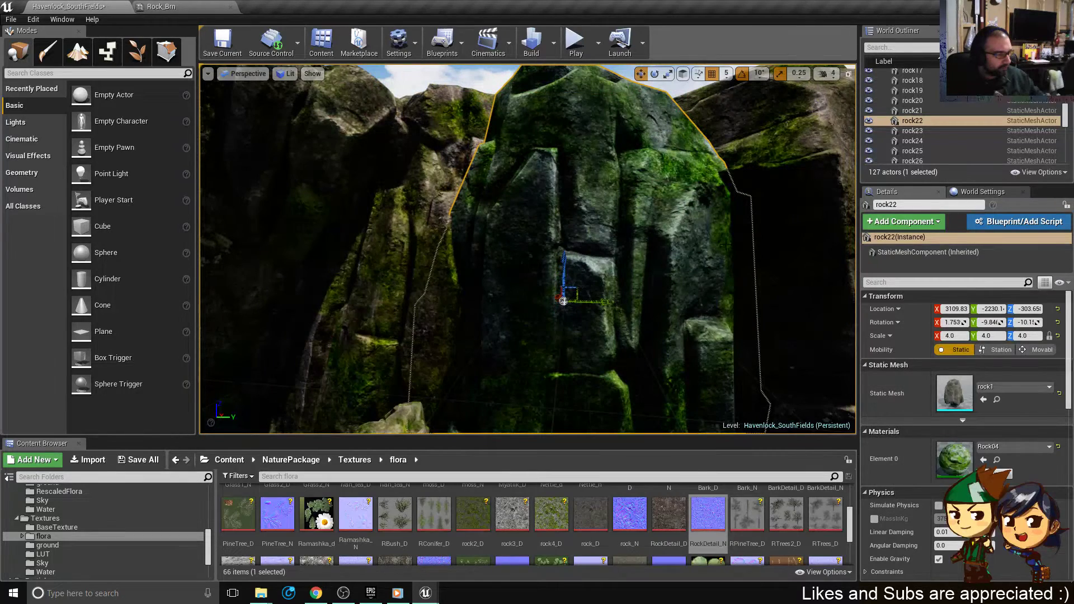
{"action": "left_click", "coordinate": [399, 296]}
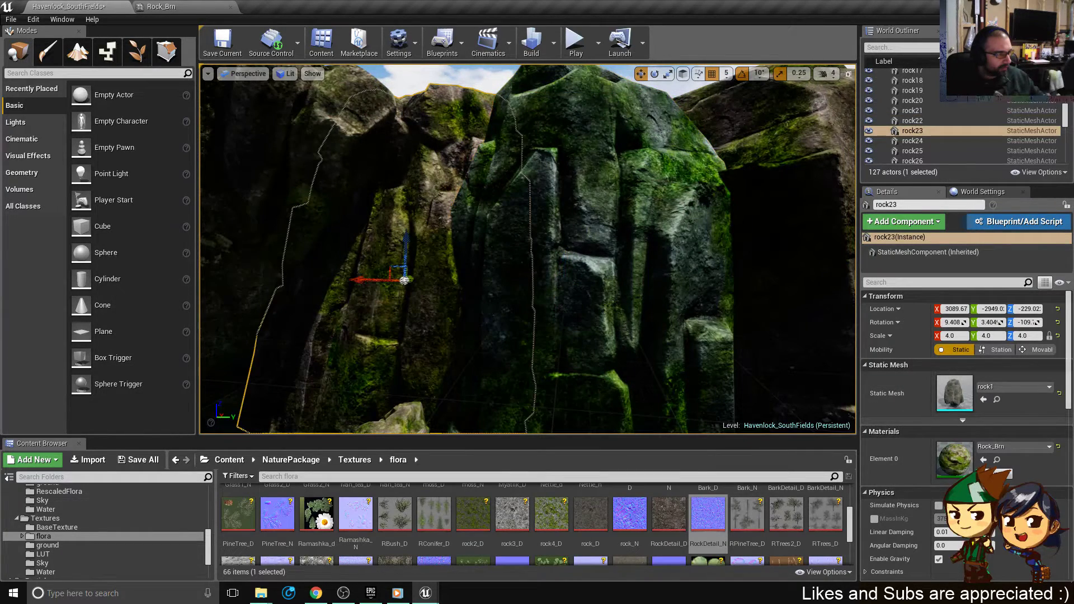
{"action": "left_click", "coordinate": [997, 460]}
{"action": "left_click", "coordinate": [671, 330]}
{"action": "left_click", "coordinate": [983, 460]}
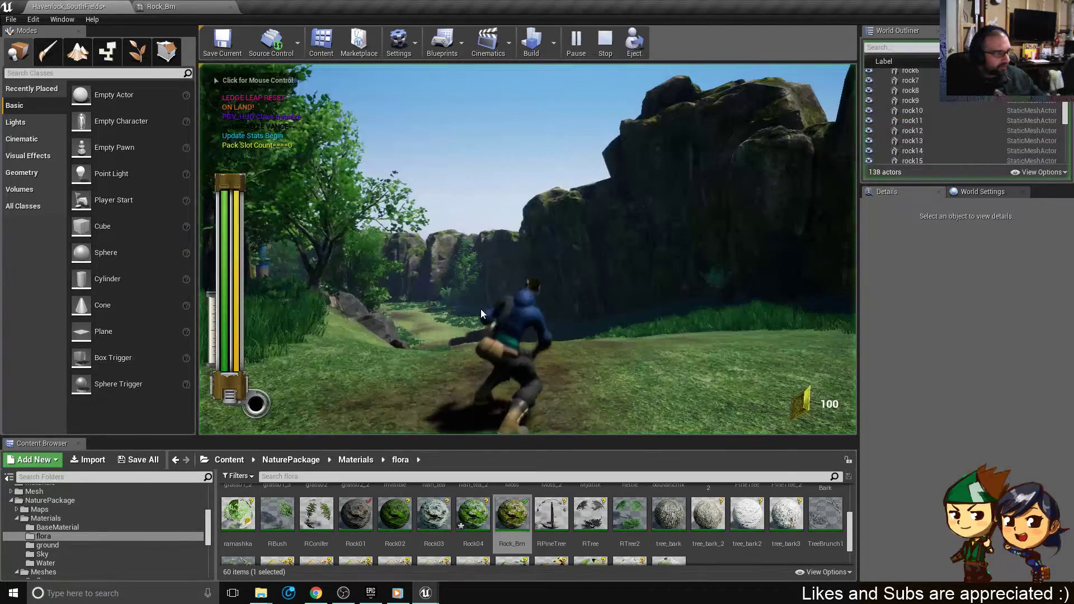
- Play-test the level, running past the cliffs, trees and buildings to examine the rock materials, and end the session
{"action": "left_click", "coordinate": [511, 332]}
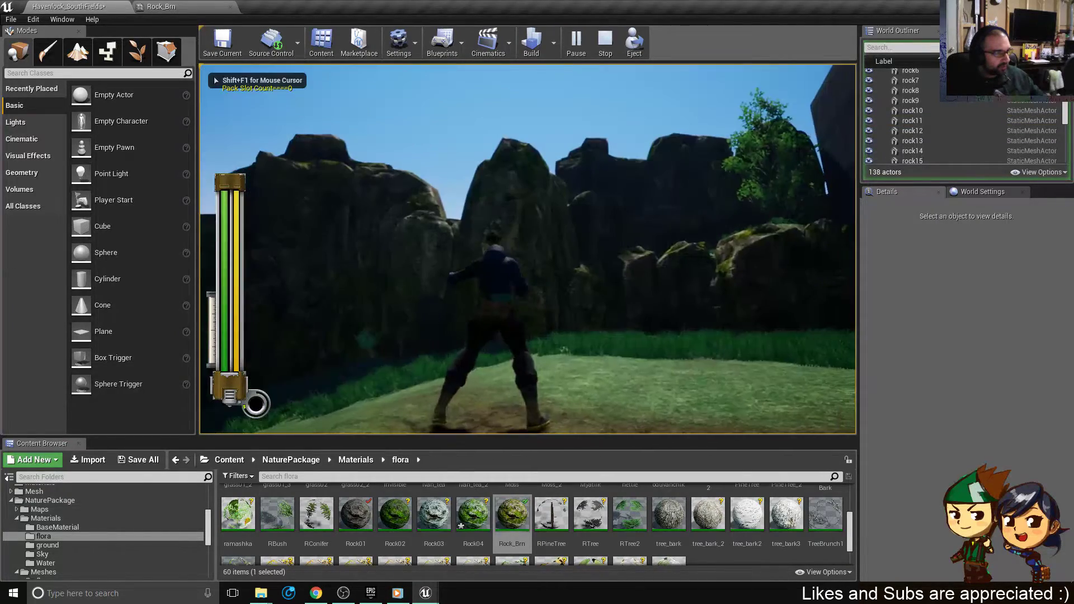
{"action": "key", "text": "w"}
{"action": "key", "text": "w"}
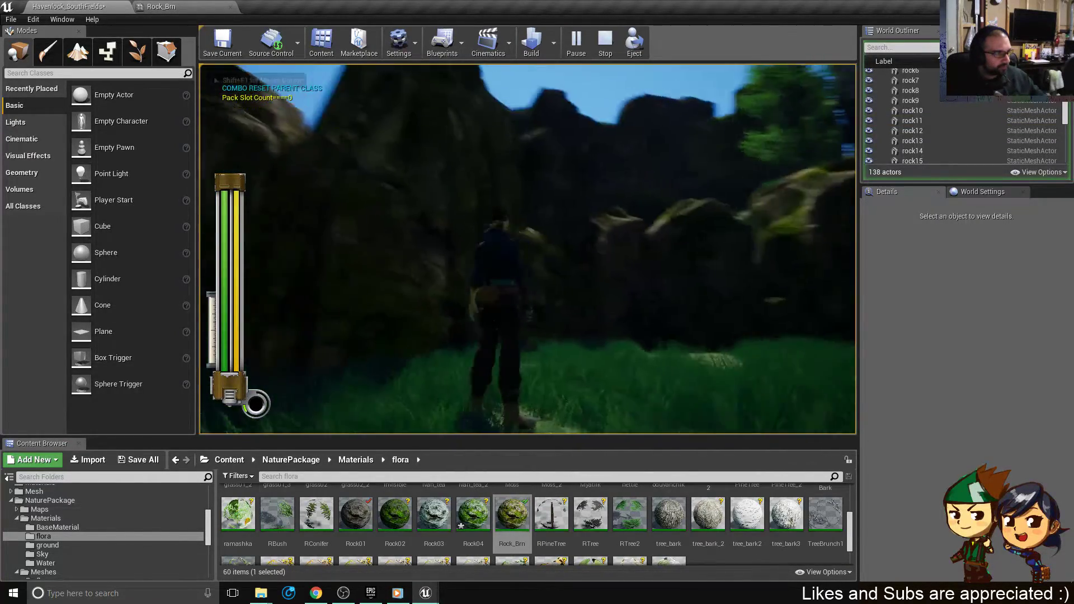
{"action": "key", "text": "shift+w"}
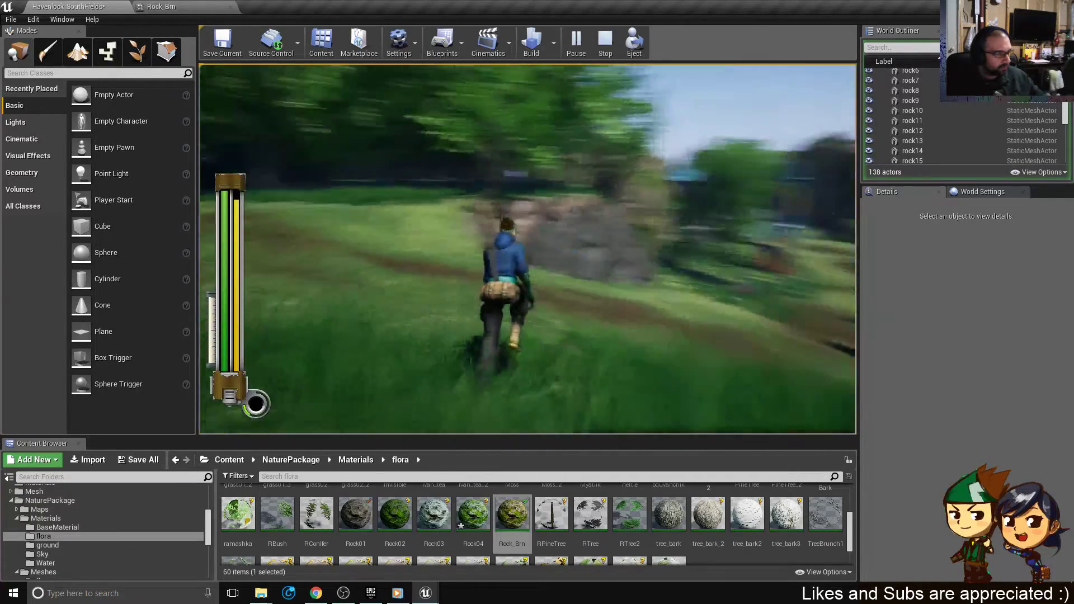
{"action": "key", "text": "w"}
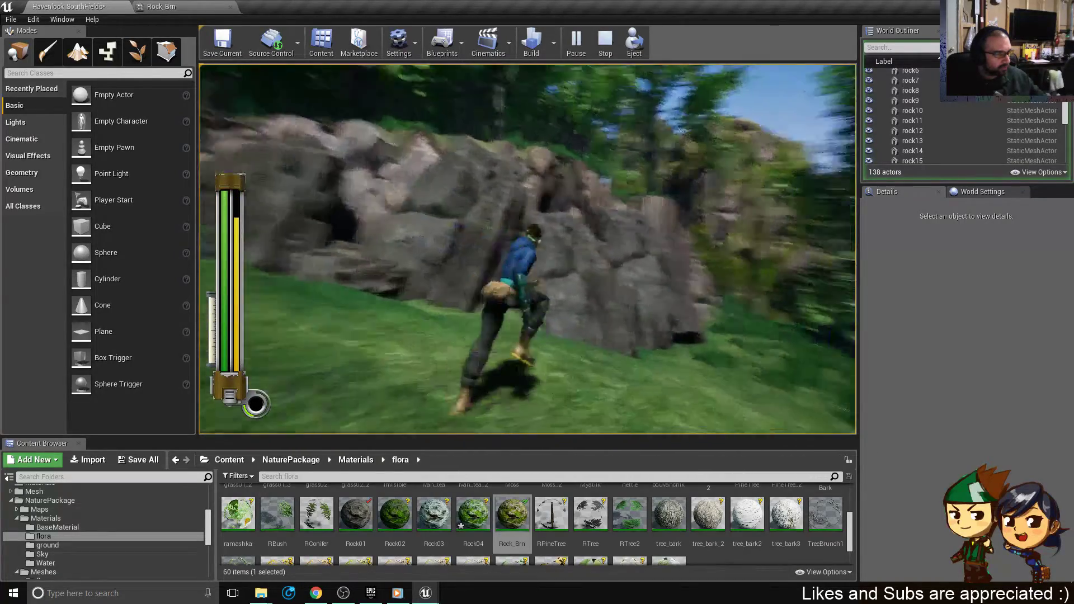
{"action": "key", "text": "w"}
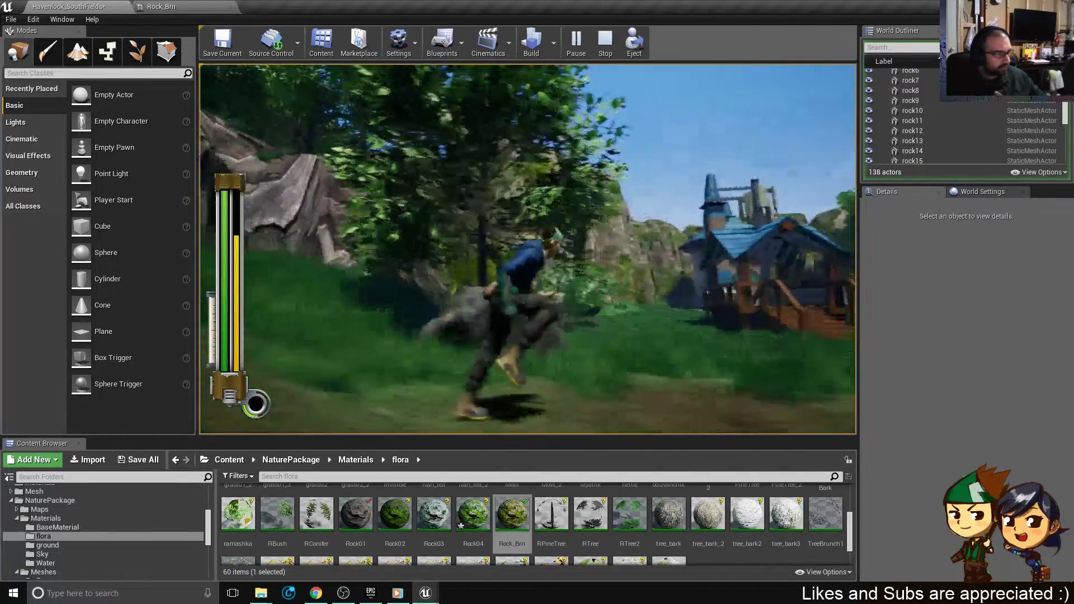
{"action": "key", "text": "d"}
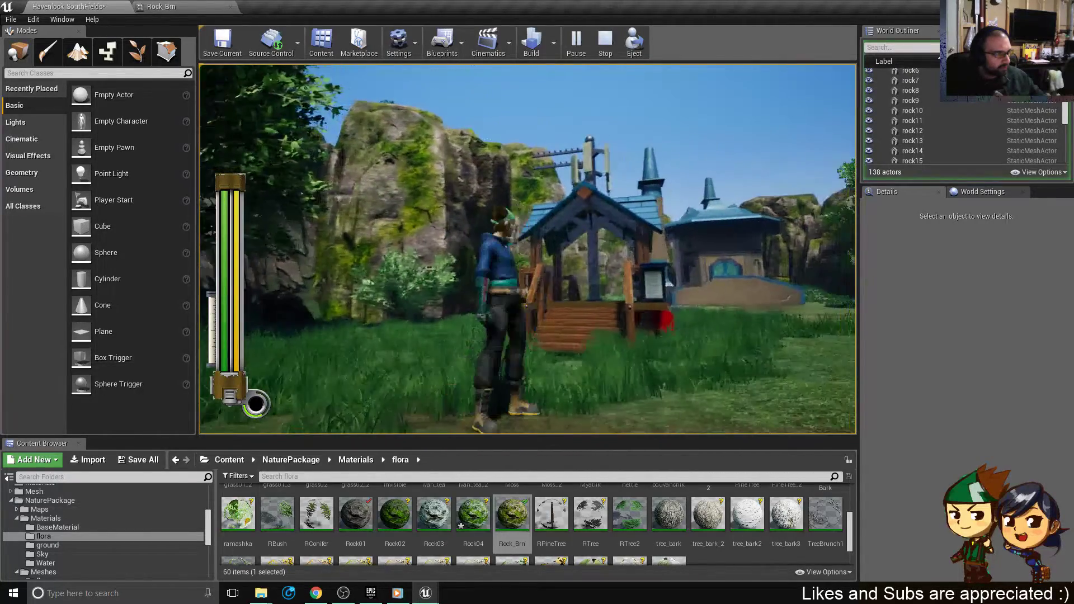
{"action": "key", "text": "w"}
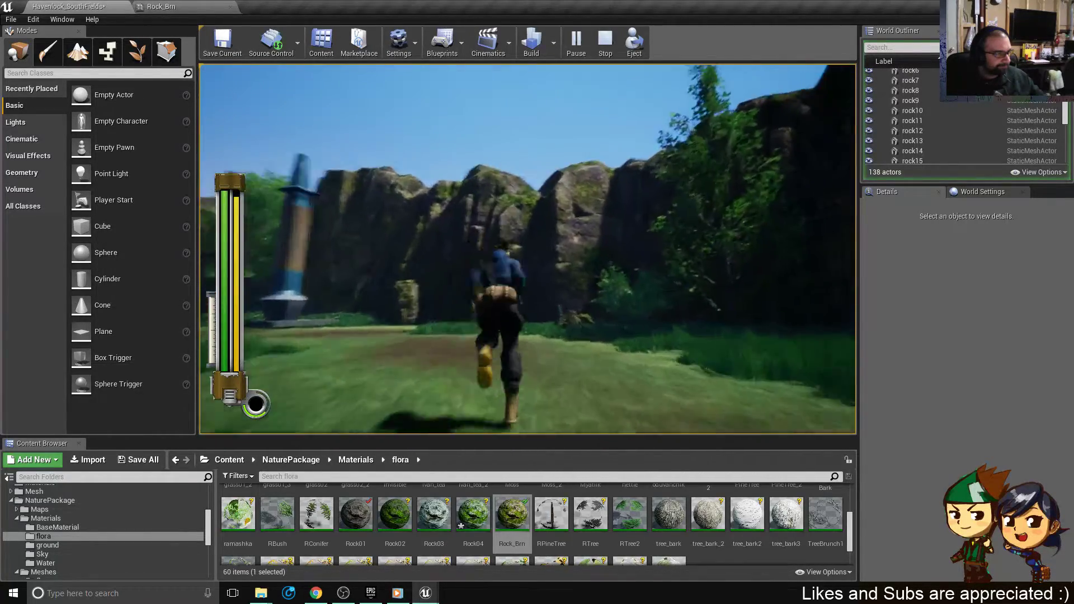
{"action": "key", "text": "w"}
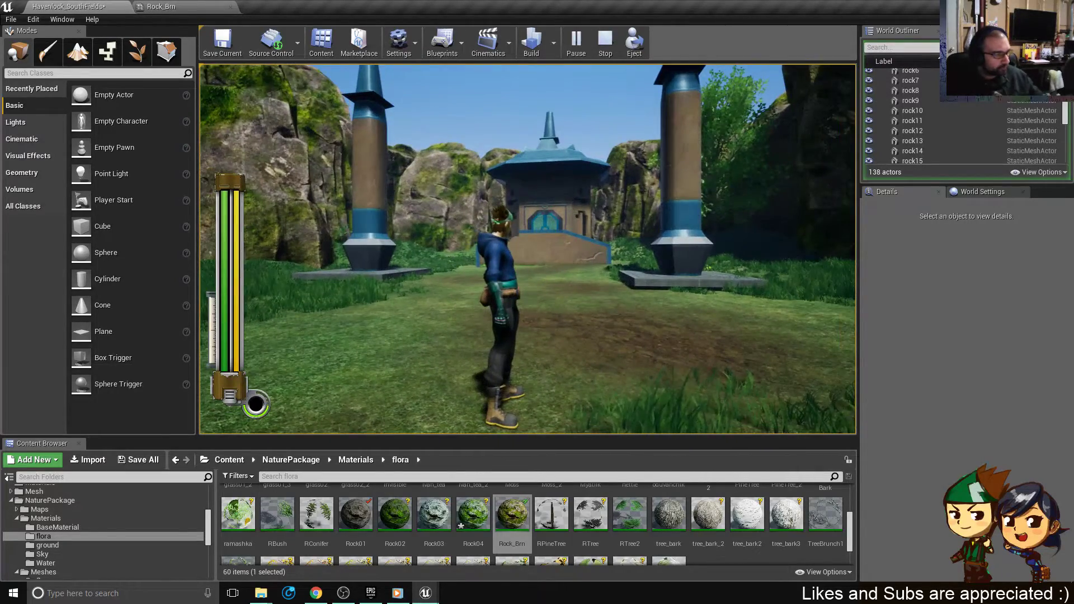
{"action": "key", "text": "Escape"}
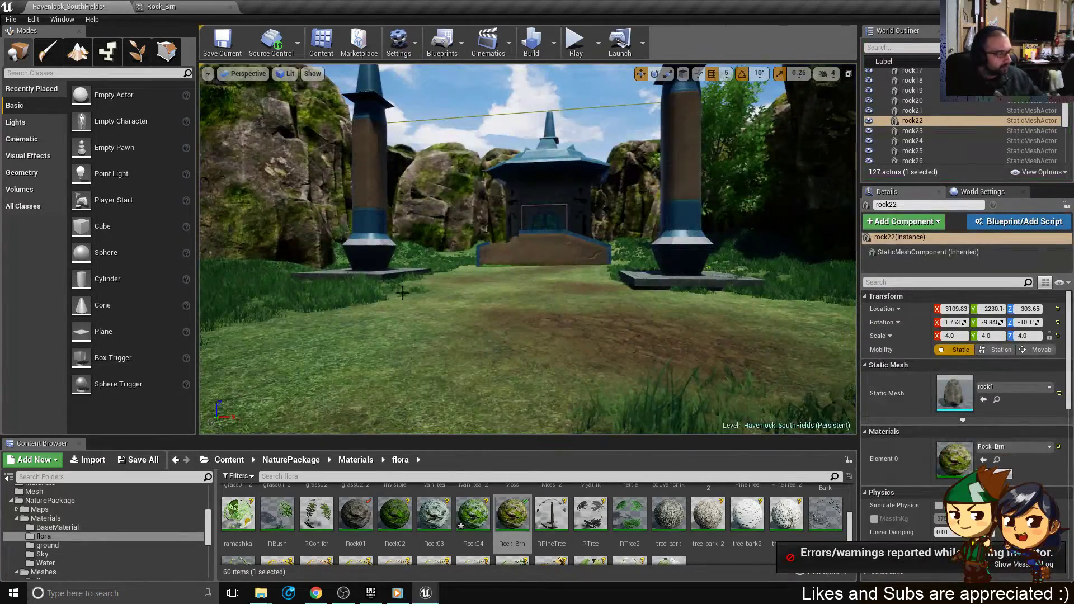
- Set Rock_Brn's 1 Diffuse texture to rock3_D from the NaturePackage flora textures
{"action": "left_click", "coordinate": [189, 5]}
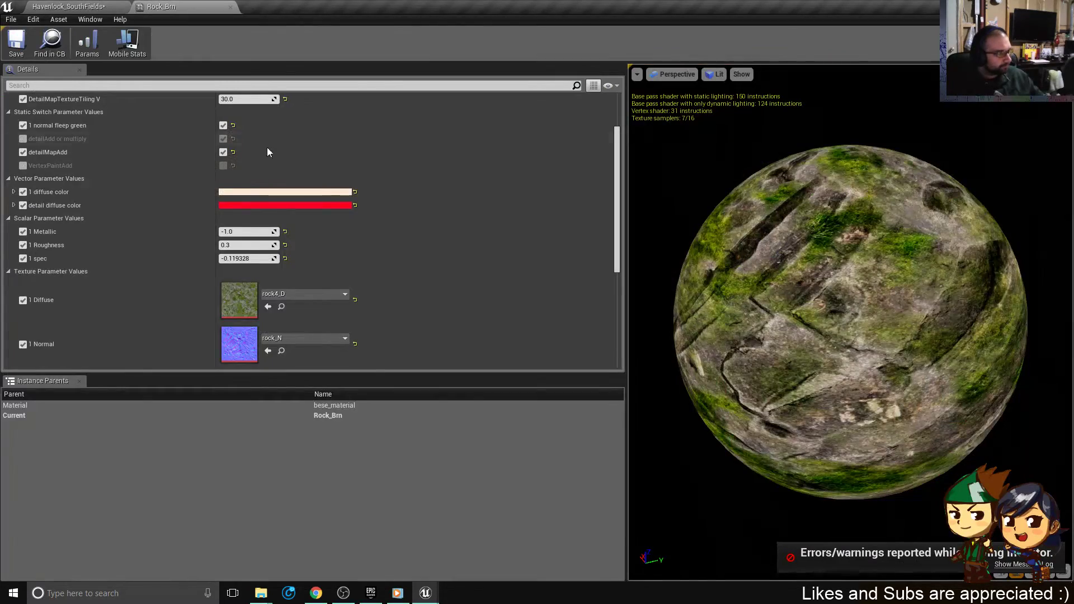
{"action": "left_click", "coordinate": [282, 307]}
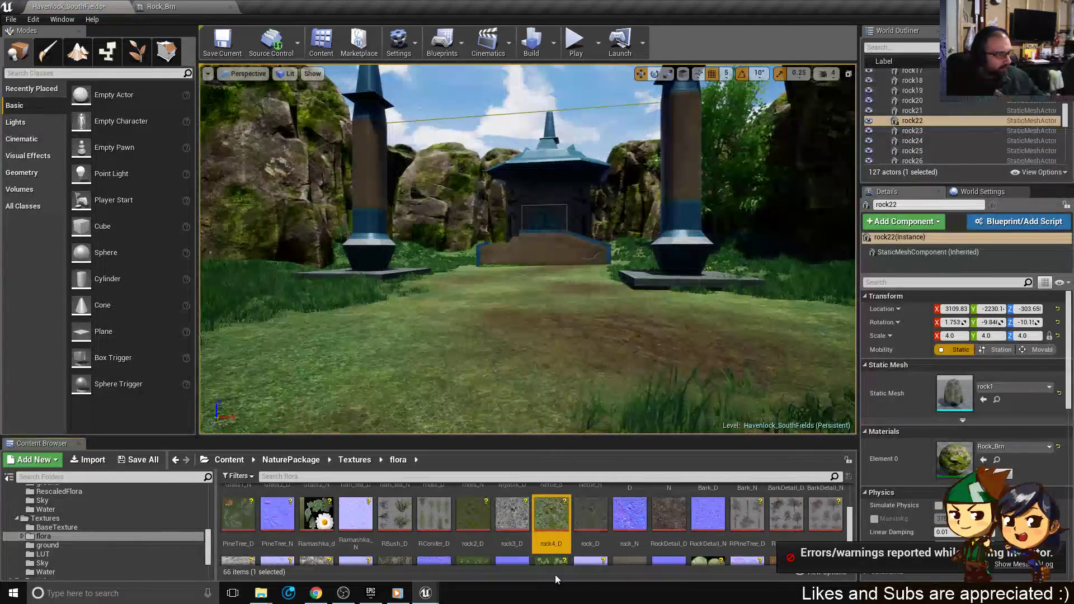
{"action": "left_click", "coordinate": [512, 514]}
{"action": "left_click", "coordinate": [173, 6]}
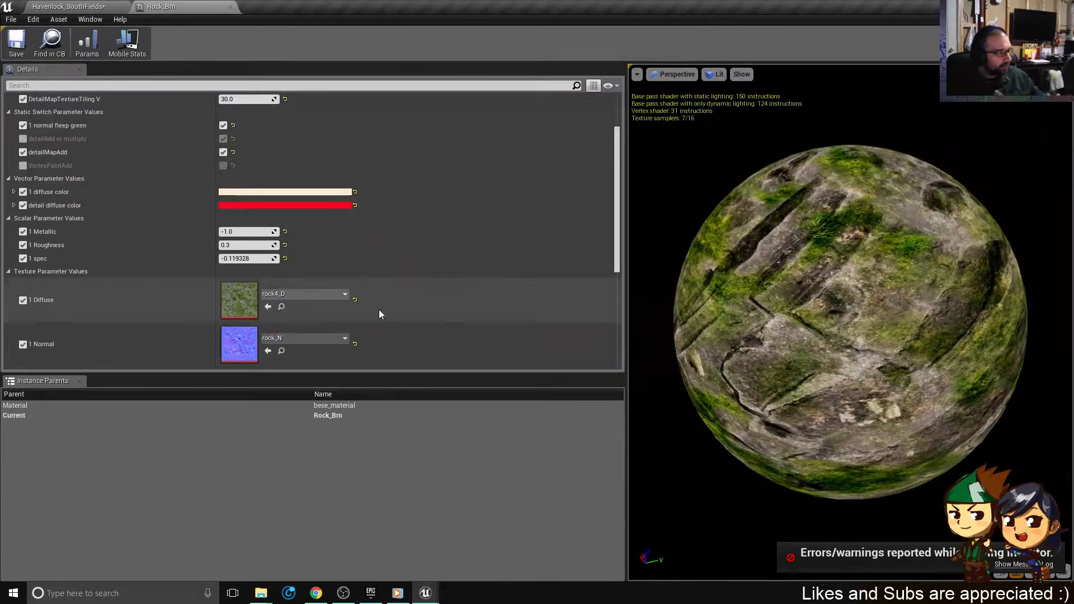
{"action": "left_click", "coordinate": [268, 308]}
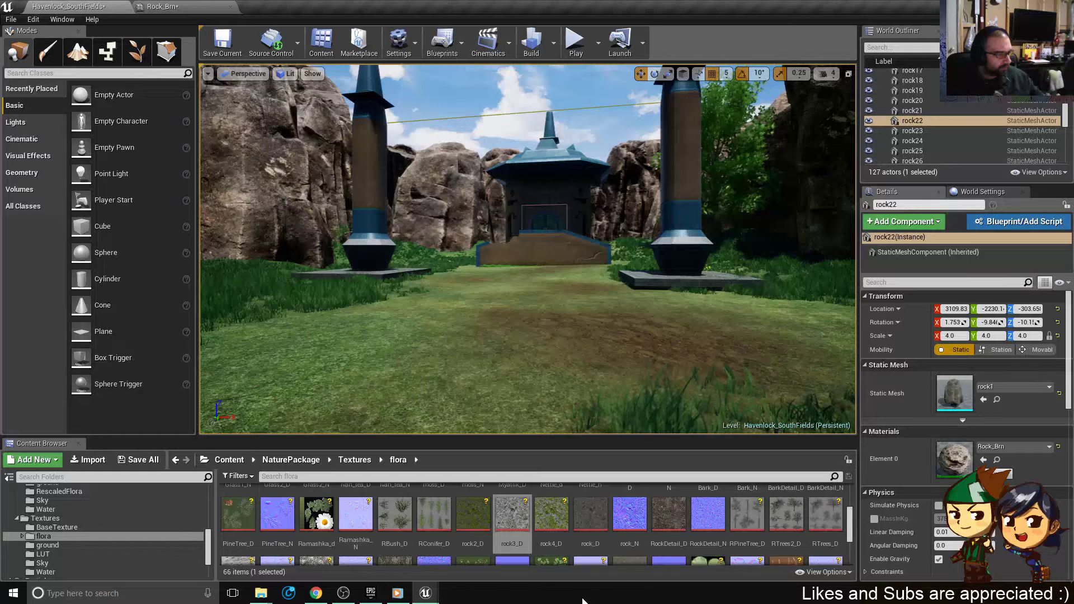
- Set Rock_Brn's 1 Diffuse texture to rock2_D and examine the cliffs in the level
{"action": "left_click", "coordinate": [472, 517]}
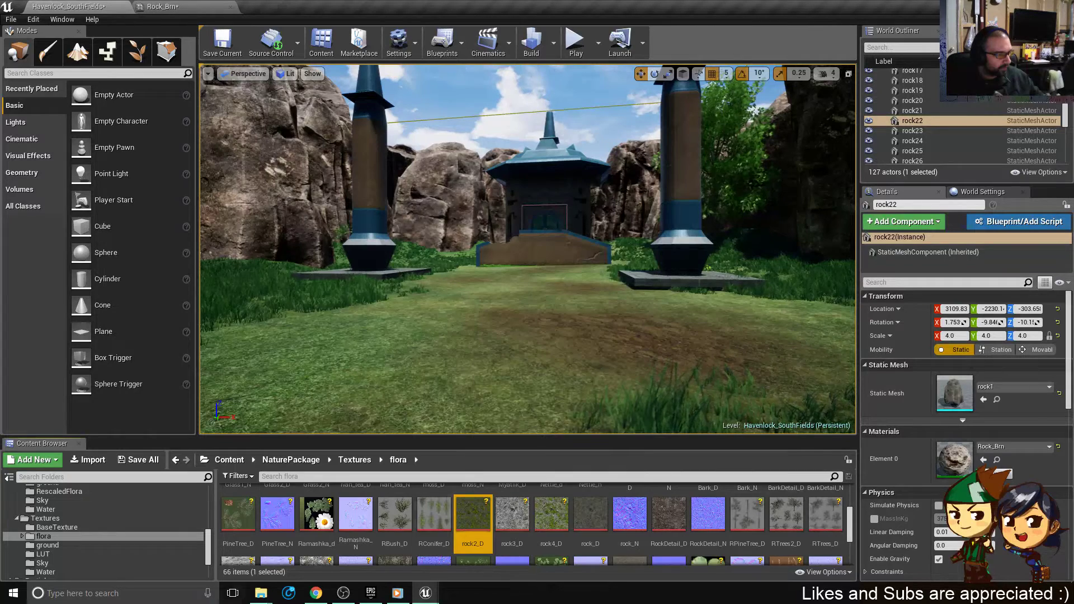
{"action": "left_click", "coordinate": [181, 6]}
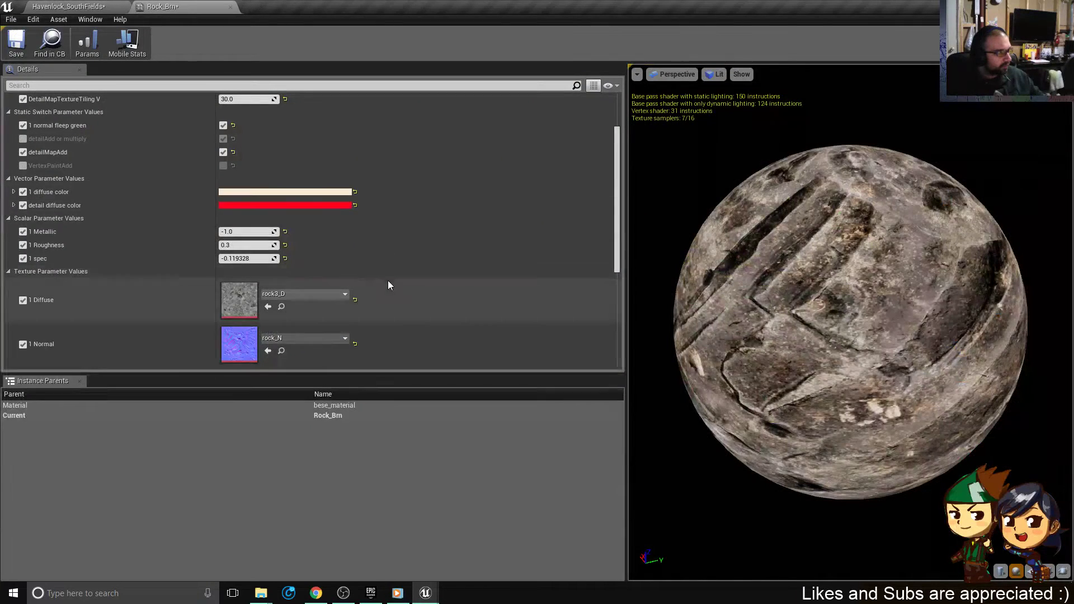
{"action": "left_click", "coordinate": [267, 308]}
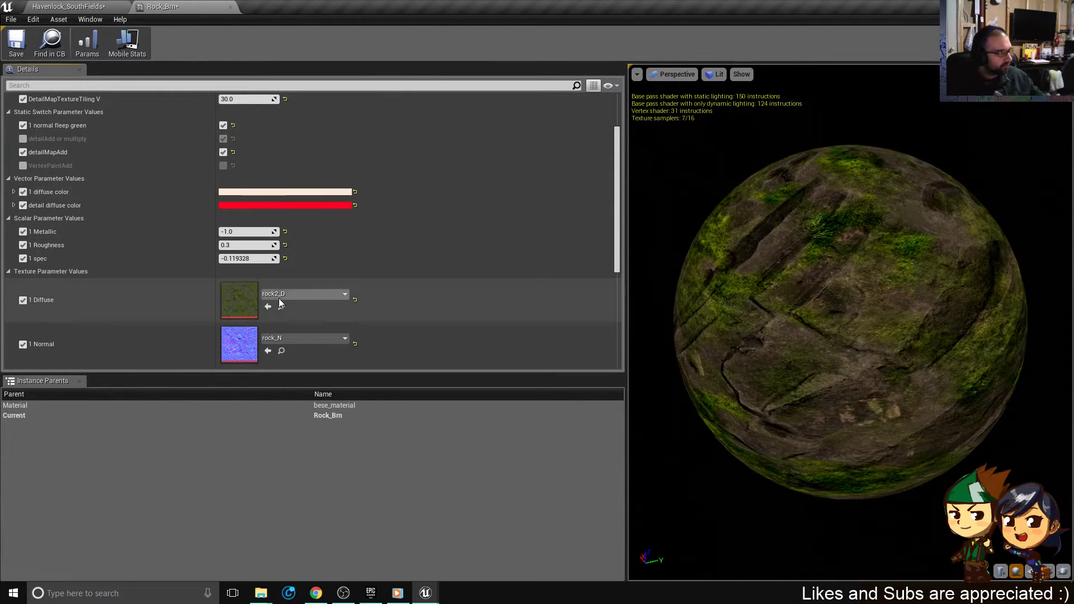
{"action": "left_click", "coordinate": [71, 7]}
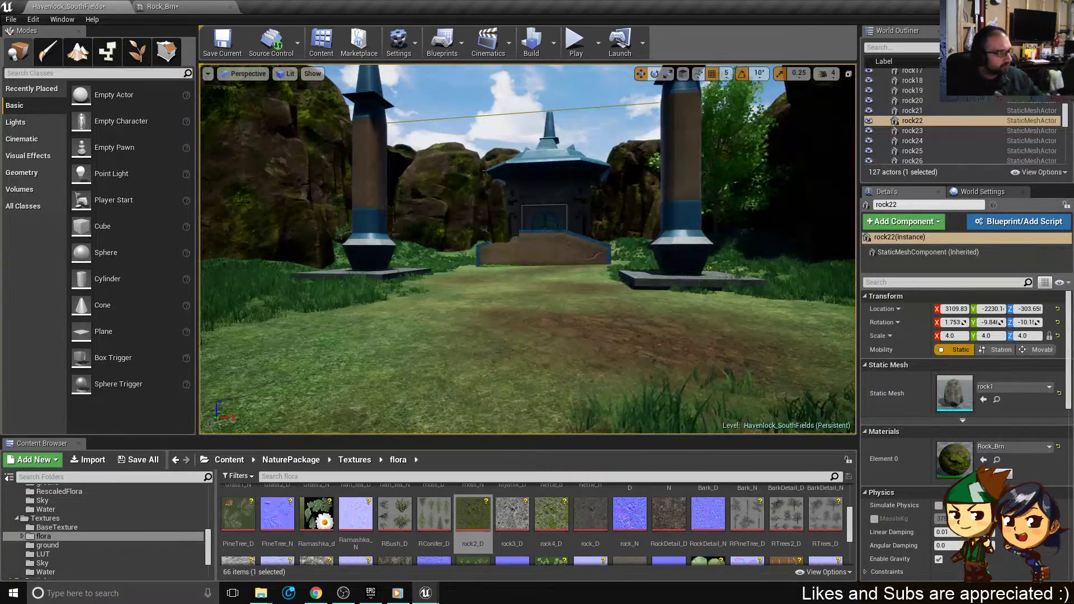
{"action": "right_click_drag", "start_coordinate": [481, 224], "coordinate": [395, 186]}
- Lighten Rock_Brn's 1 diffuse color to saturation 0.135 and value 1.0, keeping hue 26
{"action": "left_click", "coordinate": [200, 6]}
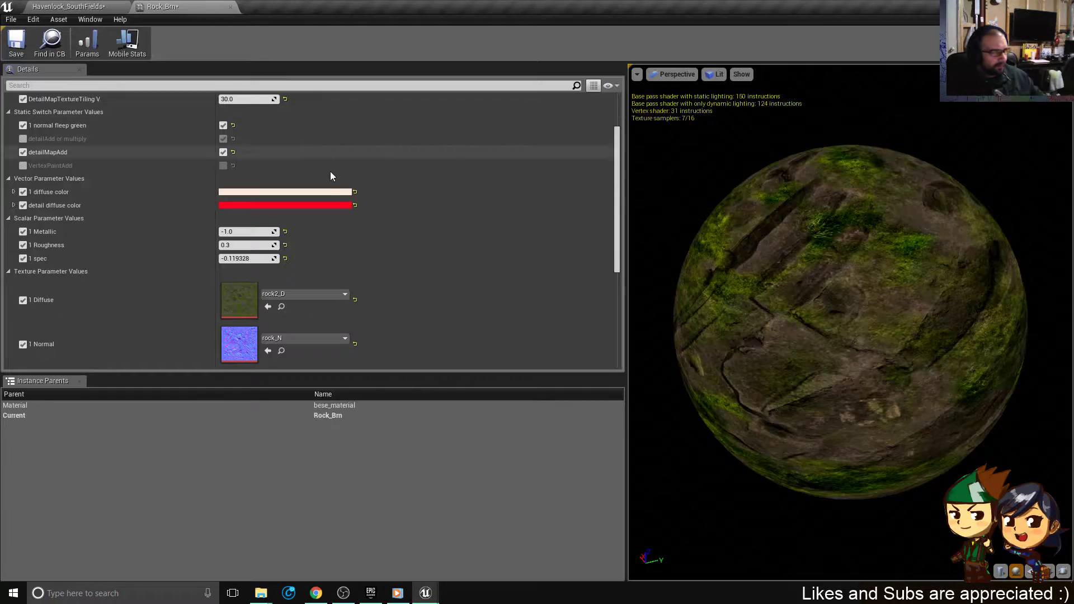
{"action": "left_click", "coordinate": [314, 193]}
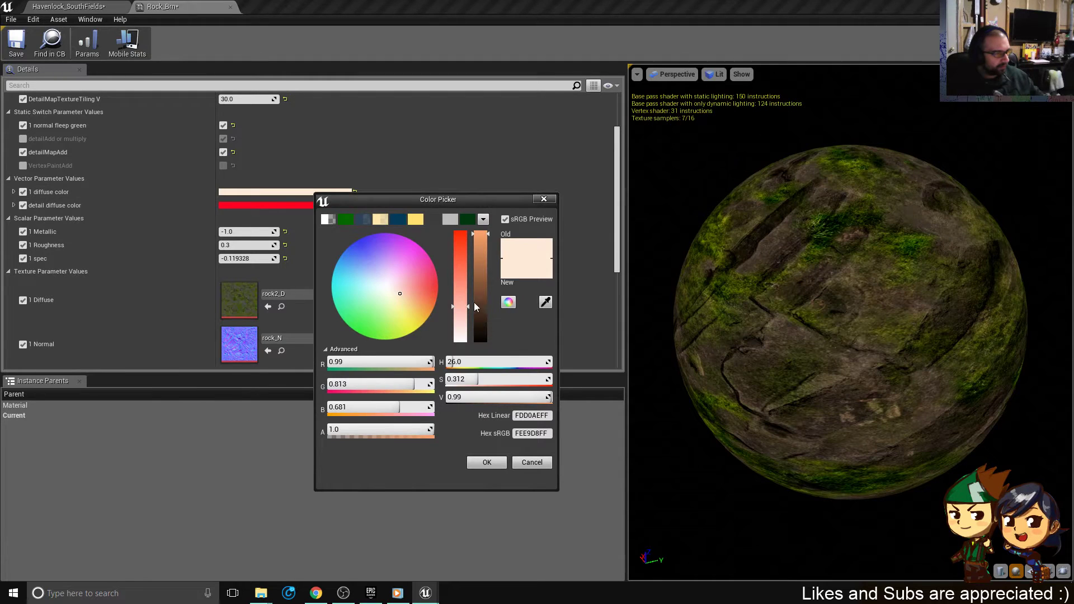
{"action": "left_click_drag", "start_coordinate": [466, 305], "coordinate": [471, 325]}
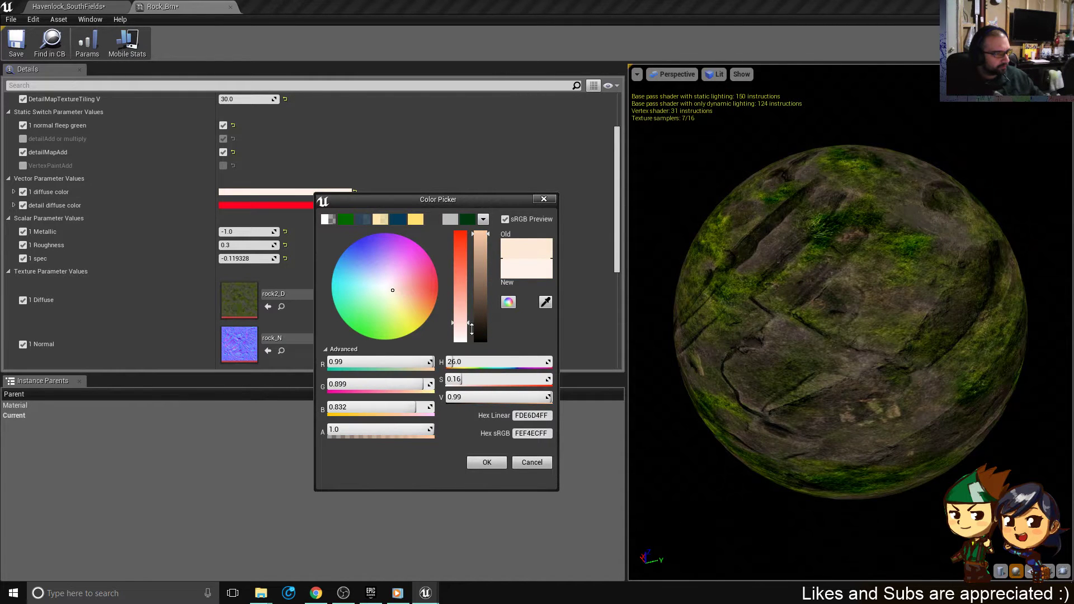
{"action": "left_click_drag", "start_coordinate": [481, 261], "coordinate": [489, 206]}
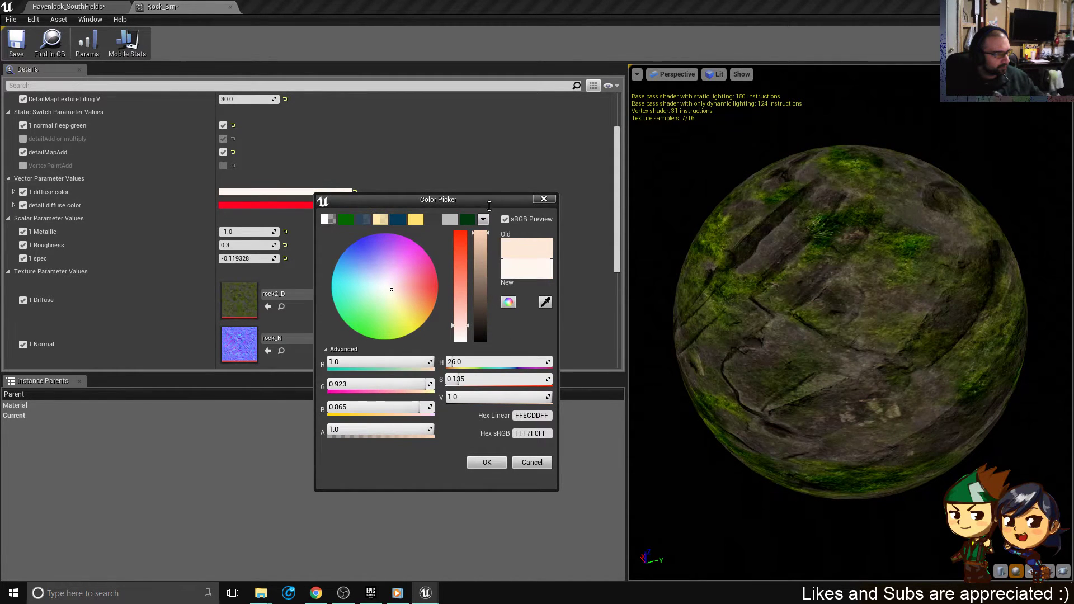
{"action": "left_click", "coordinate": [498, 462]}
{"action": "left_click", "coordinate": [487, 462]}
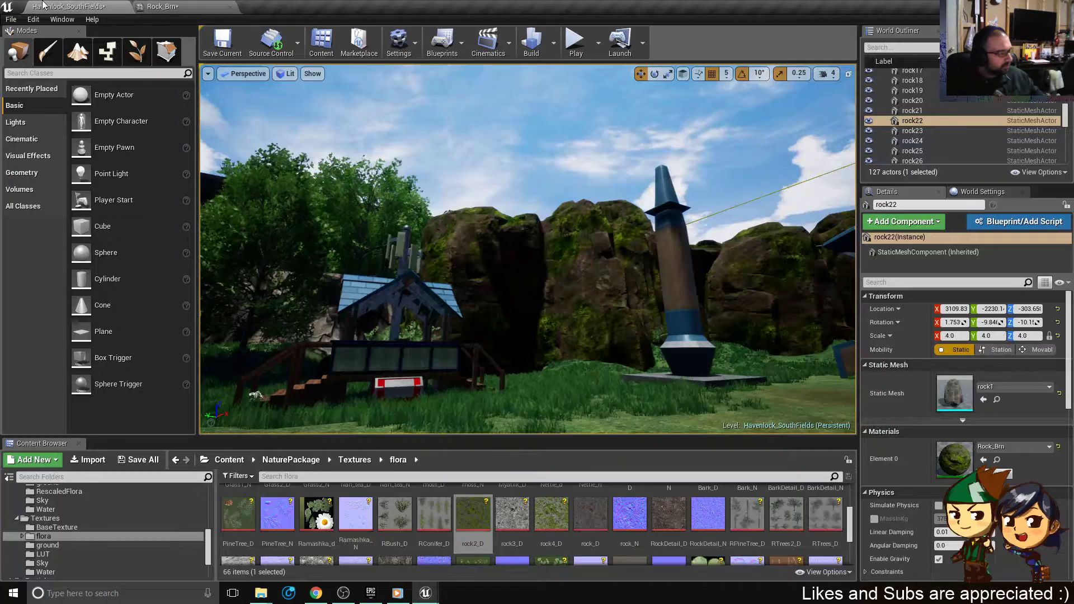
- Set Rock_Brn's 1 Diffuse texture to rock_D and look over its remaining texture parameters
{"action": "left_click", "coordinate": [591, 514]}
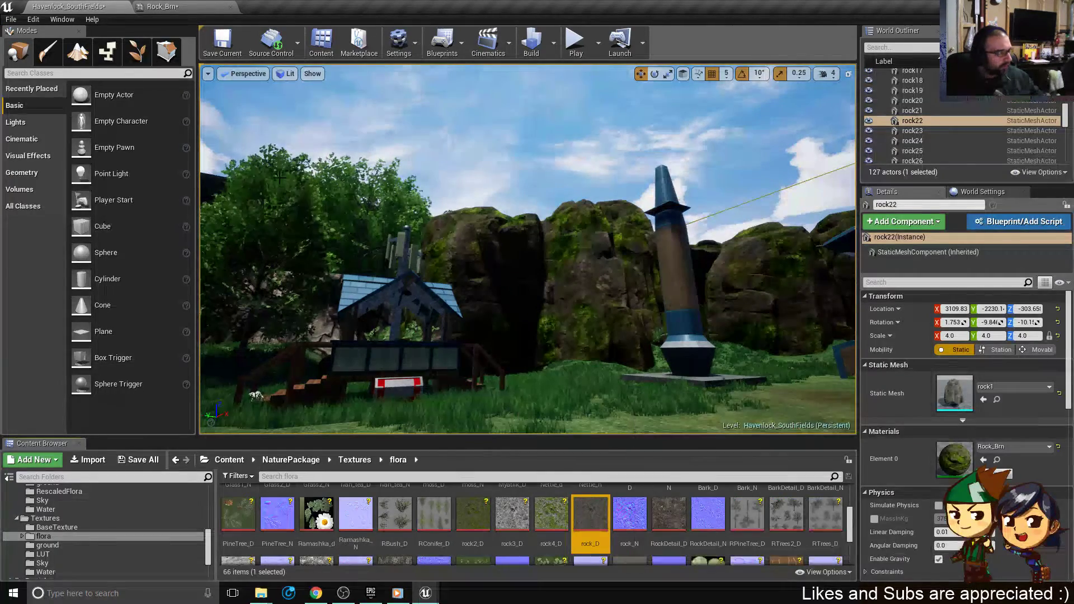
{"action": "left_click", "coordinate": [162, 6]}
{"action": "left_click", "coordinate": [268, 306]}
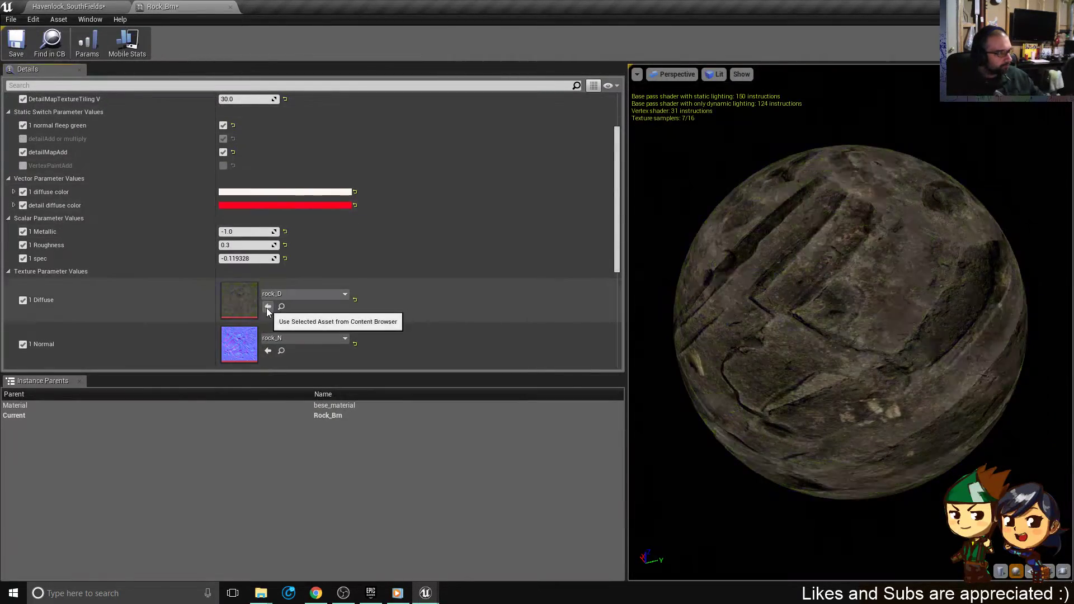
{"action": "scroll", "coordinate": [277, 311], "scroll_direction": "down", "scroll_amount": 5}
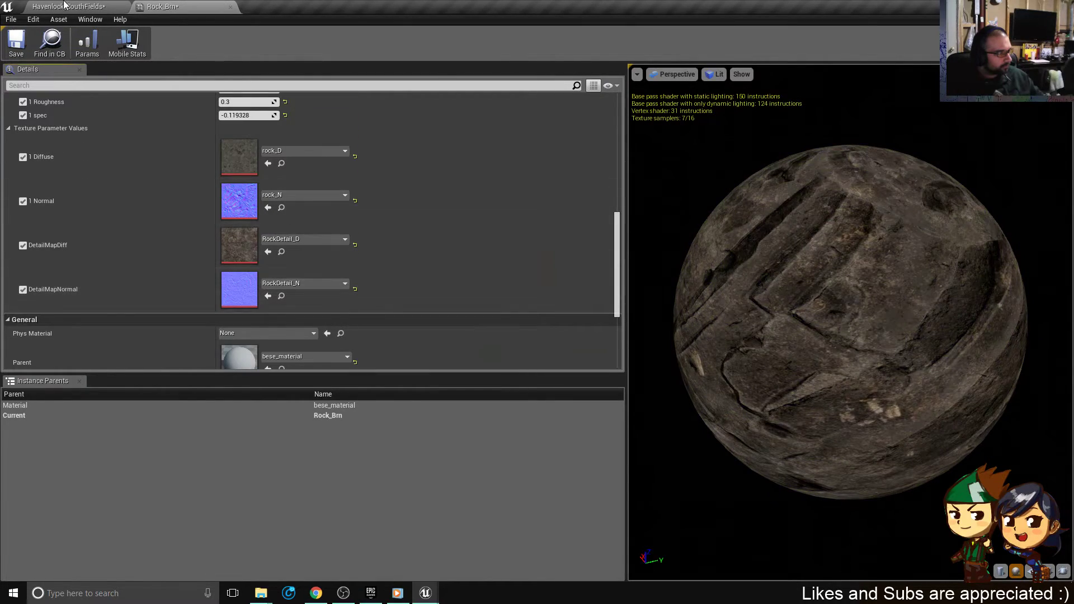
- Check the retextured cliffs in the level and save the Havenlock_SouthFields map
{"action": "left_click", "coordinate": [66, 6]}
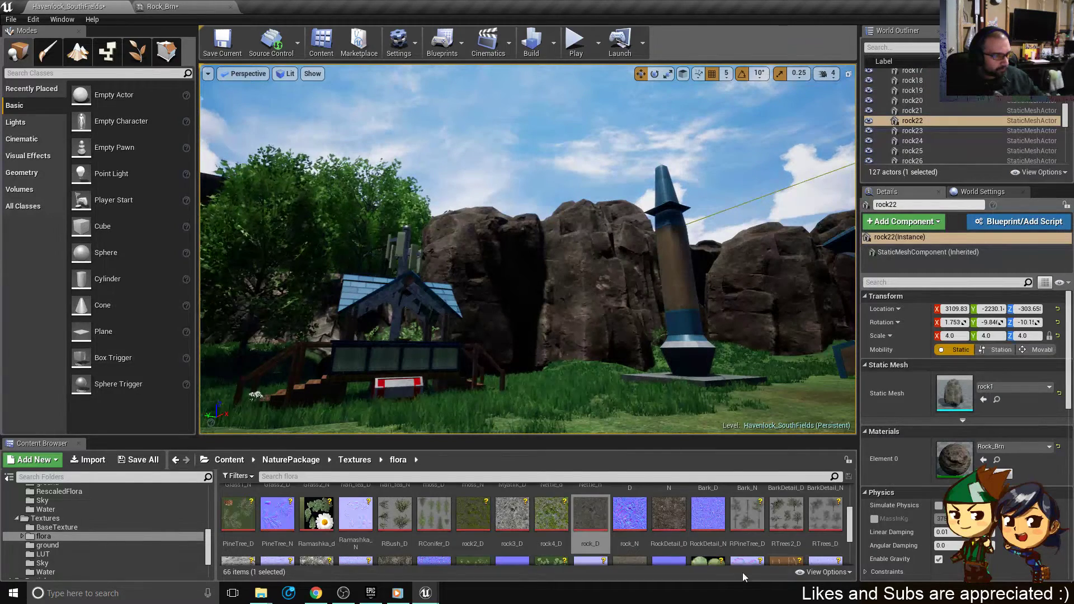
{"action": "scroll", "coordinate": [560, 526], "scroll_direction": "down", "scroll_amount": 2}
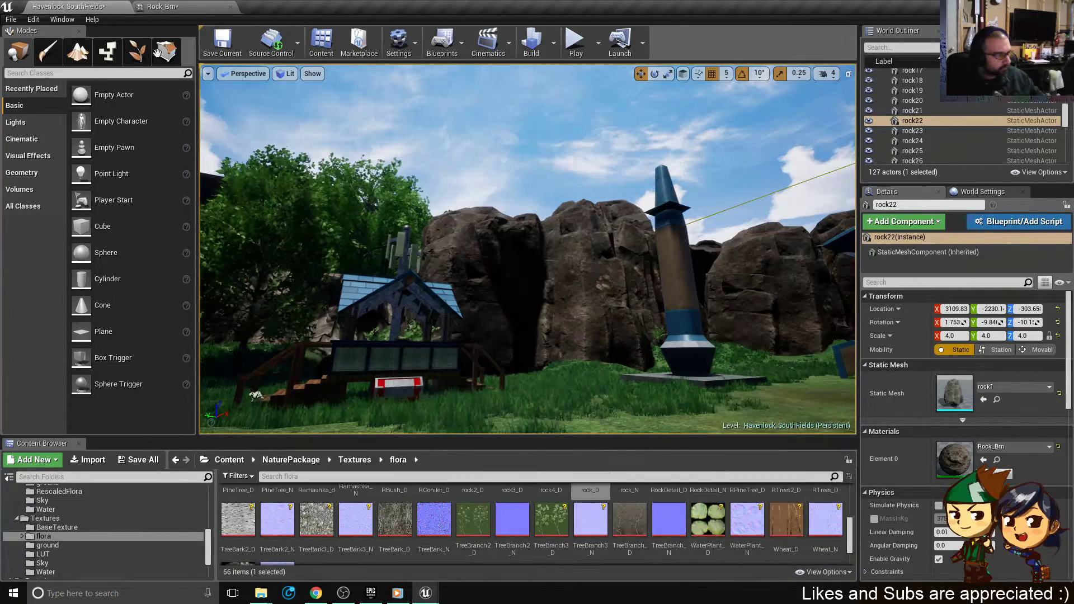
{"action": "left_click", "coordinate": [221, 42]}
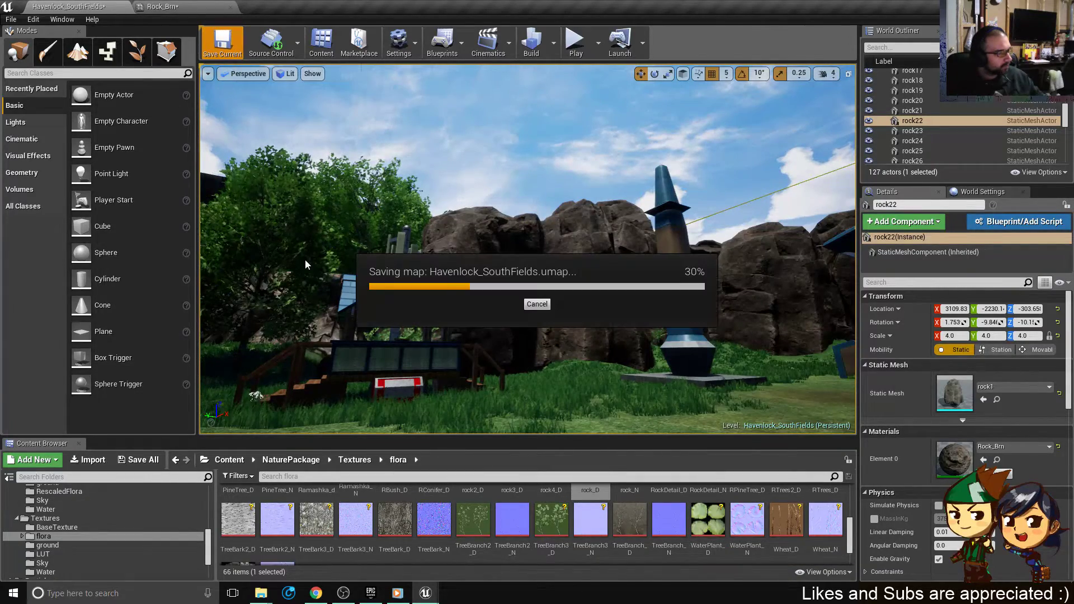
- Bring the shrine clearing into view, switch to foliage painting and enlarge the foliage type list
{"action": "right_click_drag", "start_coordinate": [673, 336], "coordinate": [747, 296]}
{"action": "right_click_drag", "start_coordinate": [484, 240], "coordinate": [519, 264]}
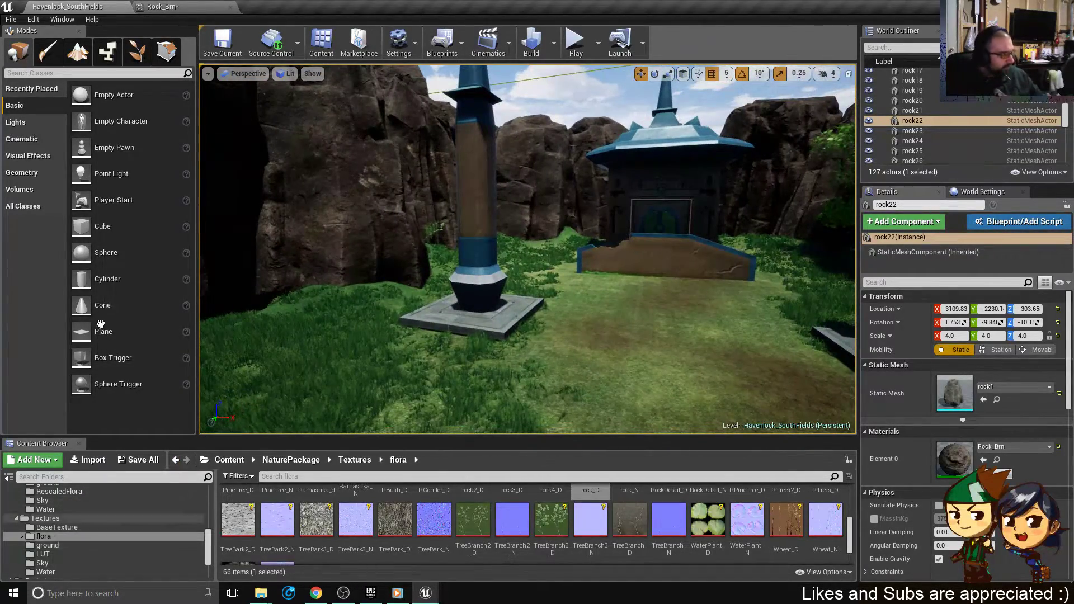
{"action": "left_click", "coordinate": [137, 51]}
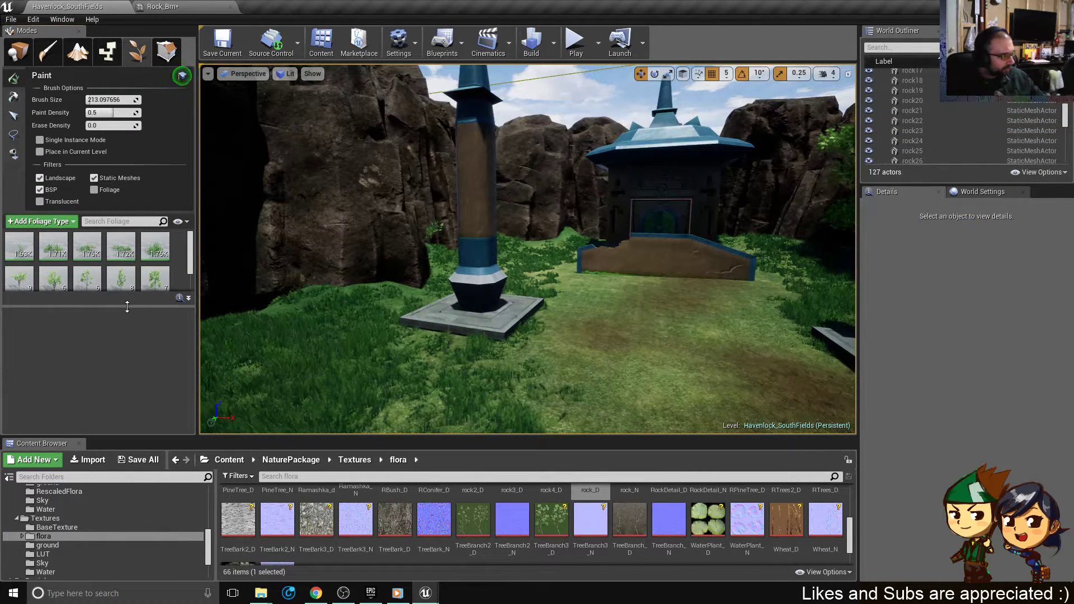
{"action": "left_click_drag", "start_coordinate": [125, 306], "coordinate": [140, 391]}
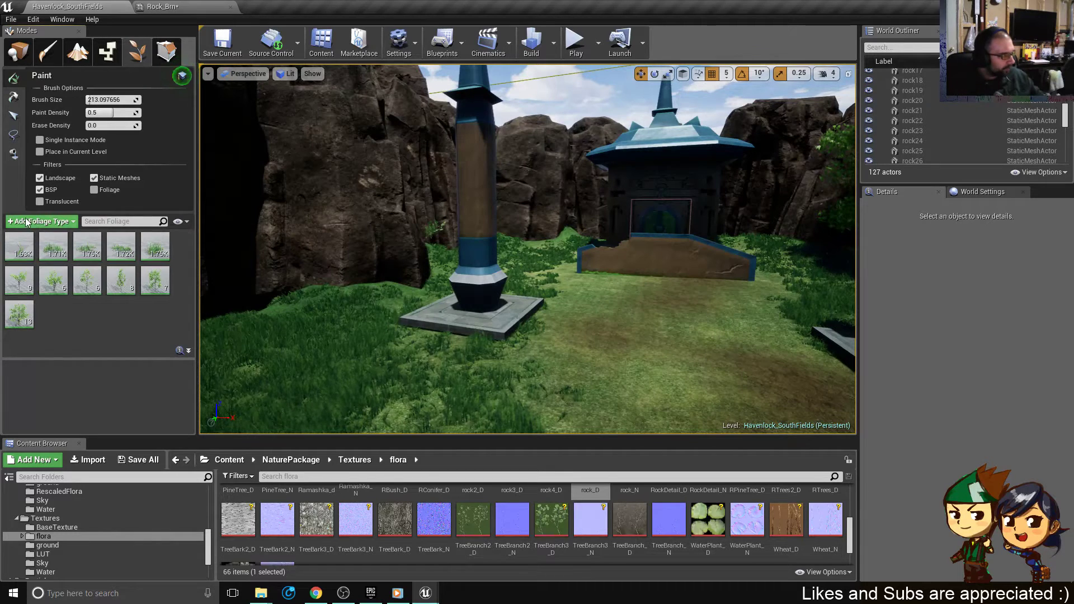
- Look through the NaturePackage LUT, ground, flora, Water and Sky texture folders and inspect the Sky texture
{"action": "left_click", "coordinate": [58, 222]}
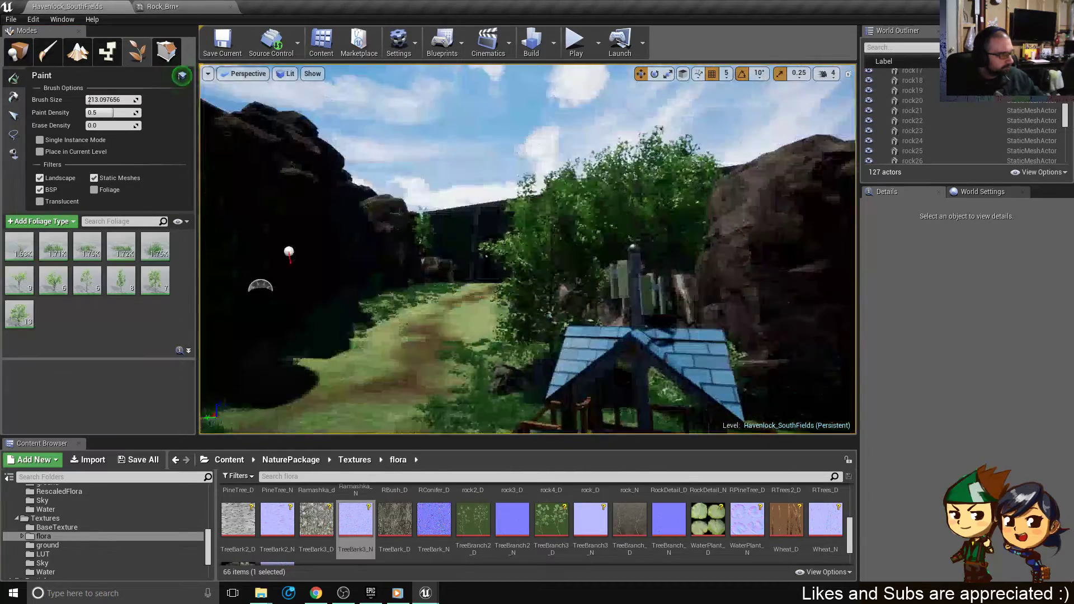
{"action": "mouse_move", "coordinate": [528, 250]}
{"action": "right_mouse_down"}
{"action": "mouse_move", "coordinate": [392, 247]}
{"action": "mouse_move", "coordinate": [526, 247]}
{"action": "right_mouse_up"}
{"action": "right_click_drag", "start_coordinate": [476, 282], "coordinate": [476, 281]}
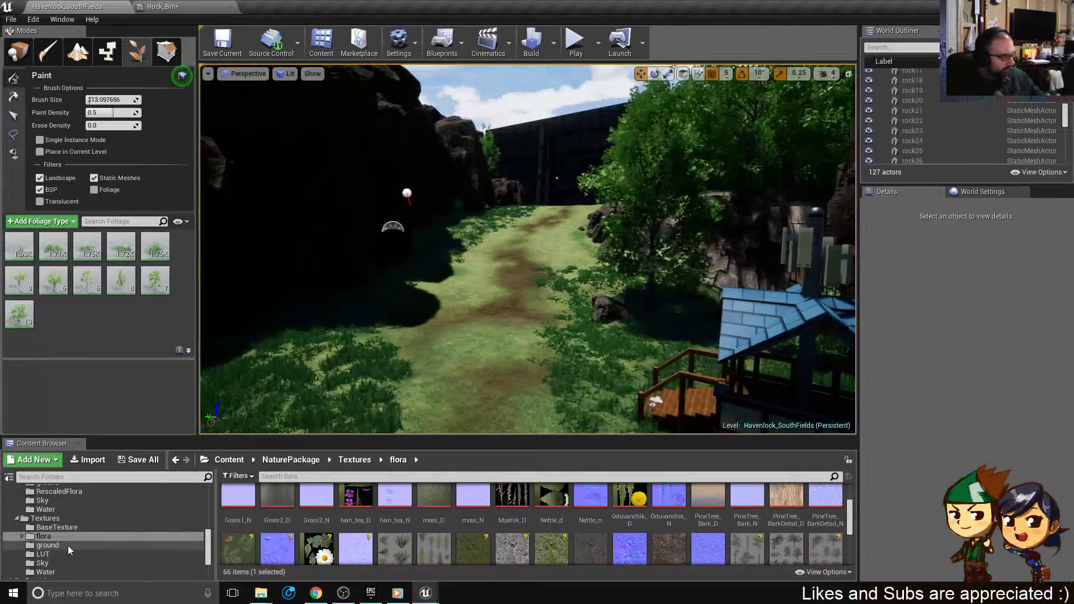
{"action": "left_click", "coordinate": [66, 545]}
{"action": "left_click", "coordinate": [52, 555]}
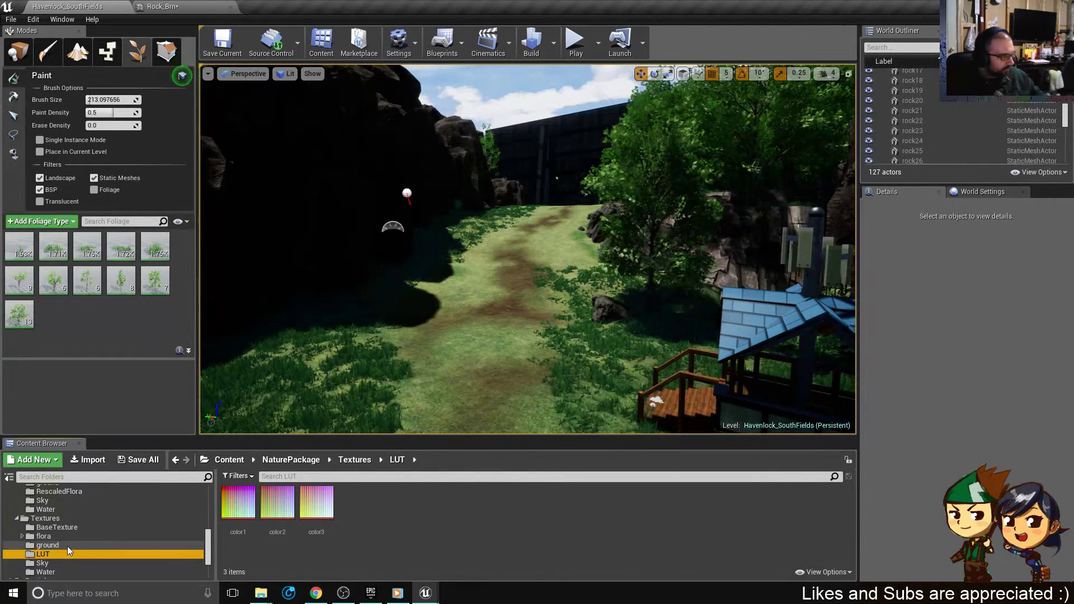
{"action": "left_click", "coordinate": [67, 546]}
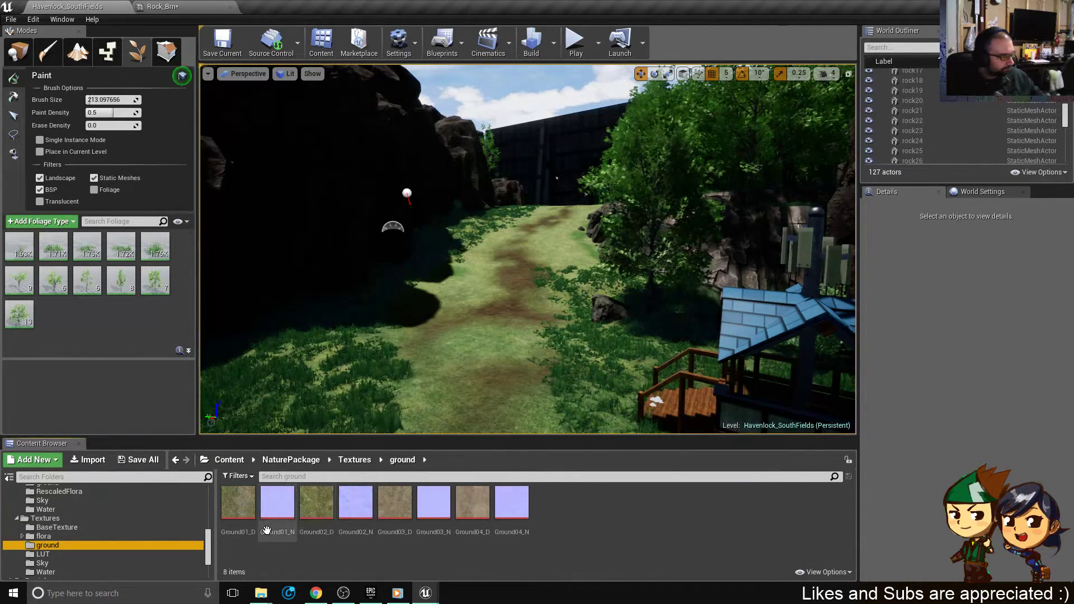
{"action": "left_click", "coordinate": [60, 536]}
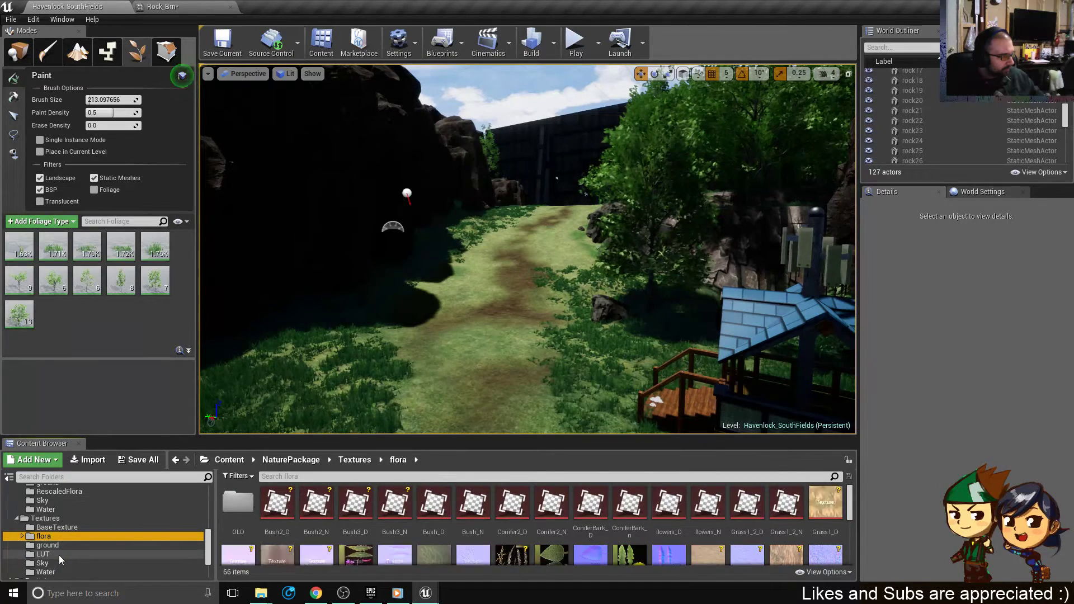
{"action": "left_click", "coordinate": [56, 571]}
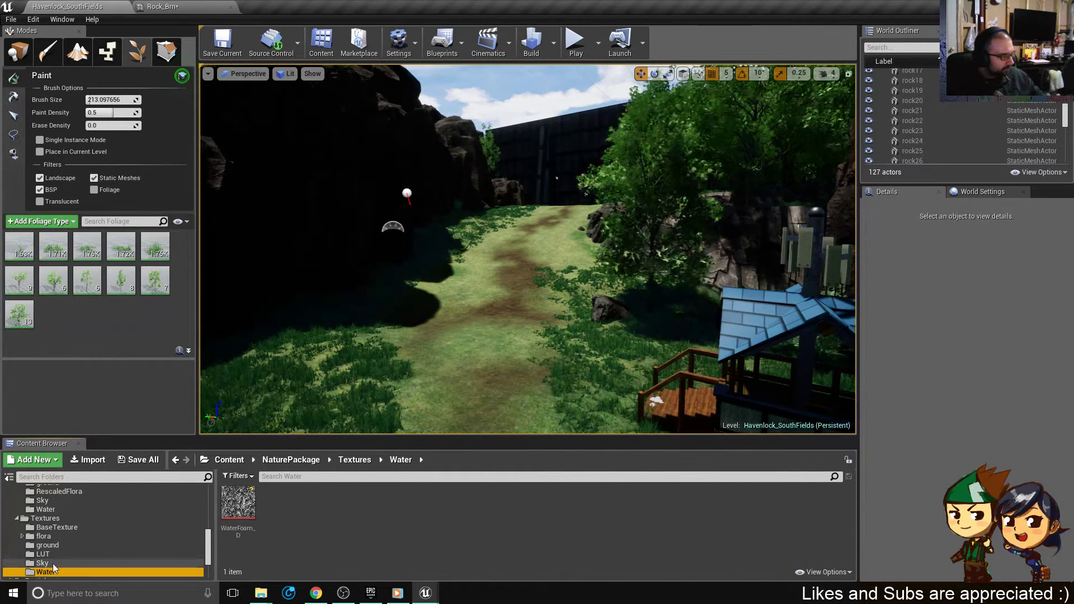
{"action": "left_click", "coordinate": [52, 562]}
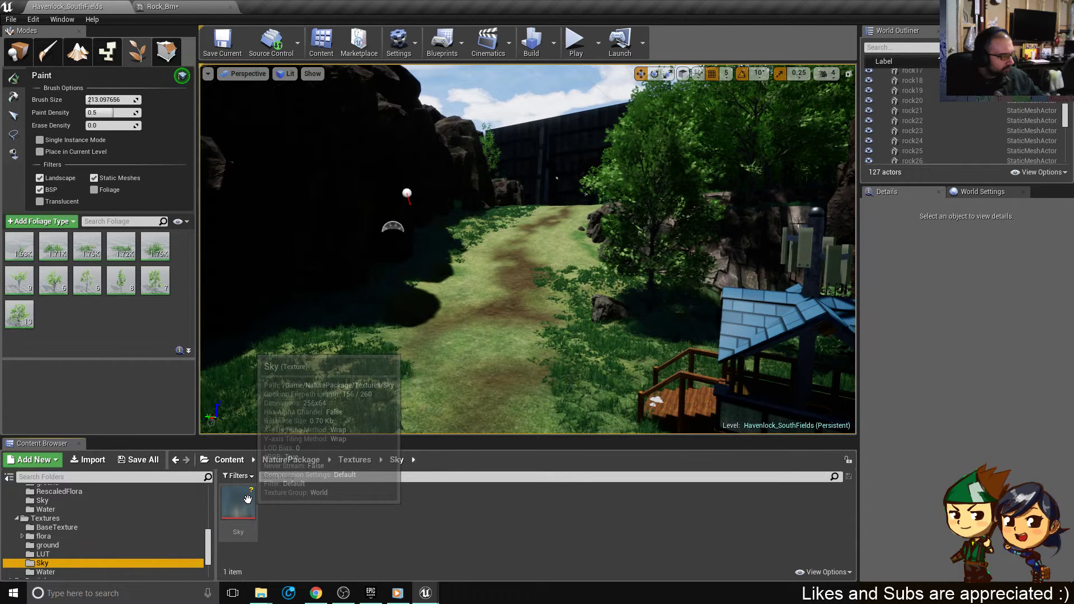
{"action": "double_click", "coordinate": [248, 499]}
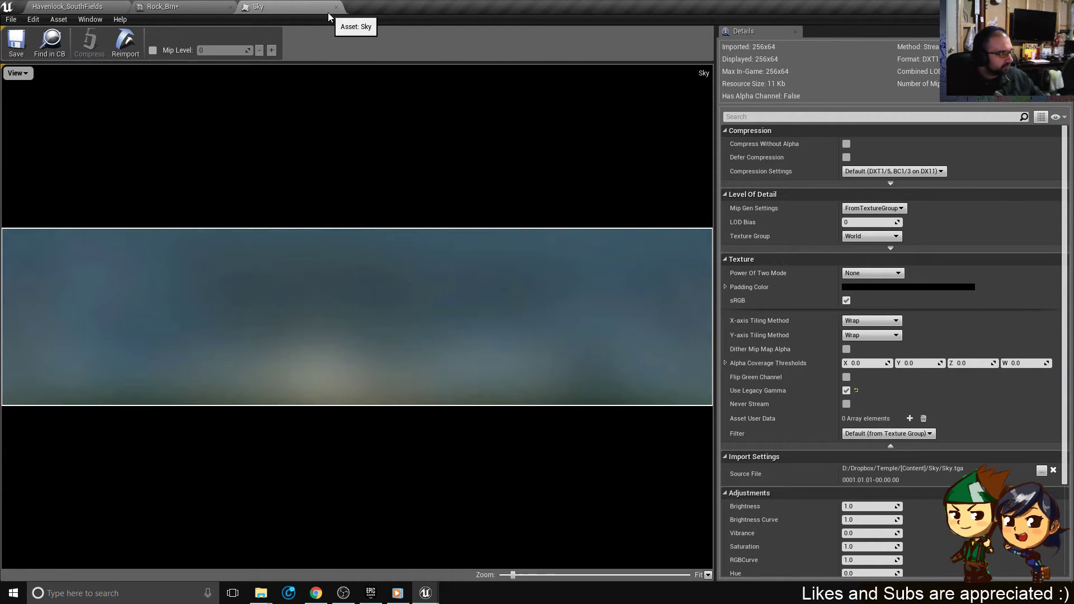
{"action": "left_click", "coordinate": [335, 6]}
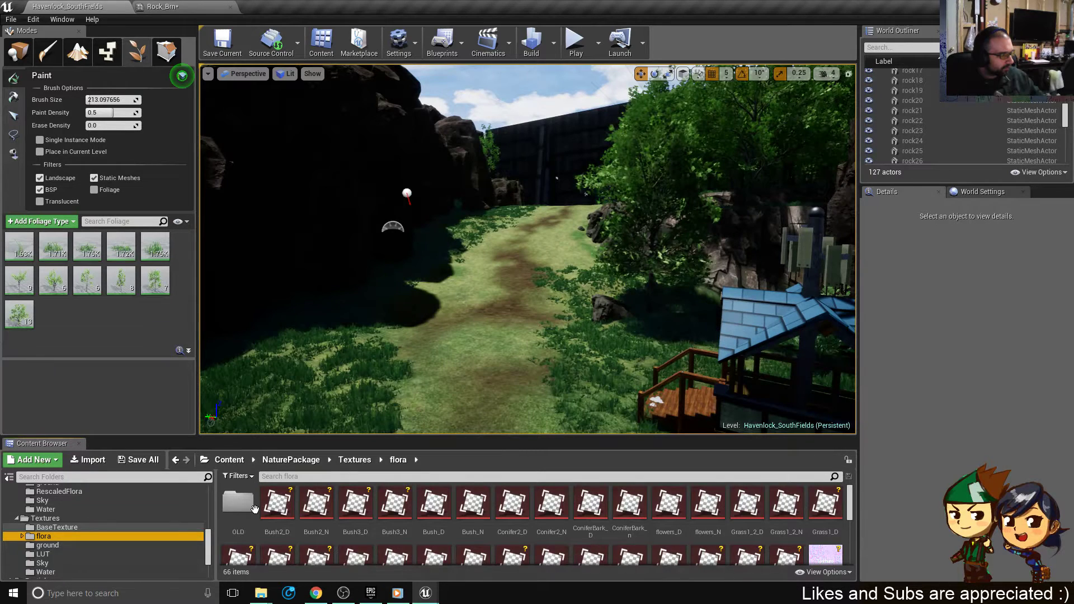
- Open the RescaledFlora folder under NaturePackage Meshes and look through its plants for moss meshes
{"action": "scroll", "coordinate": [84, 551], "scroll_direction": "up", "scroll_amount": 3}
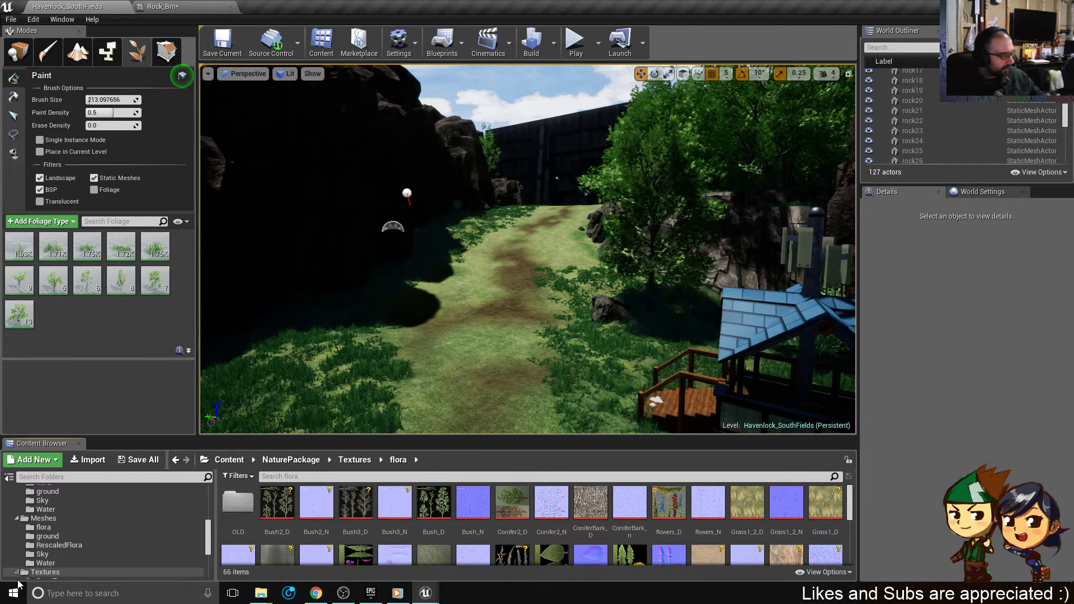
{"action": "left_click", "coordinate": [60, 545]}
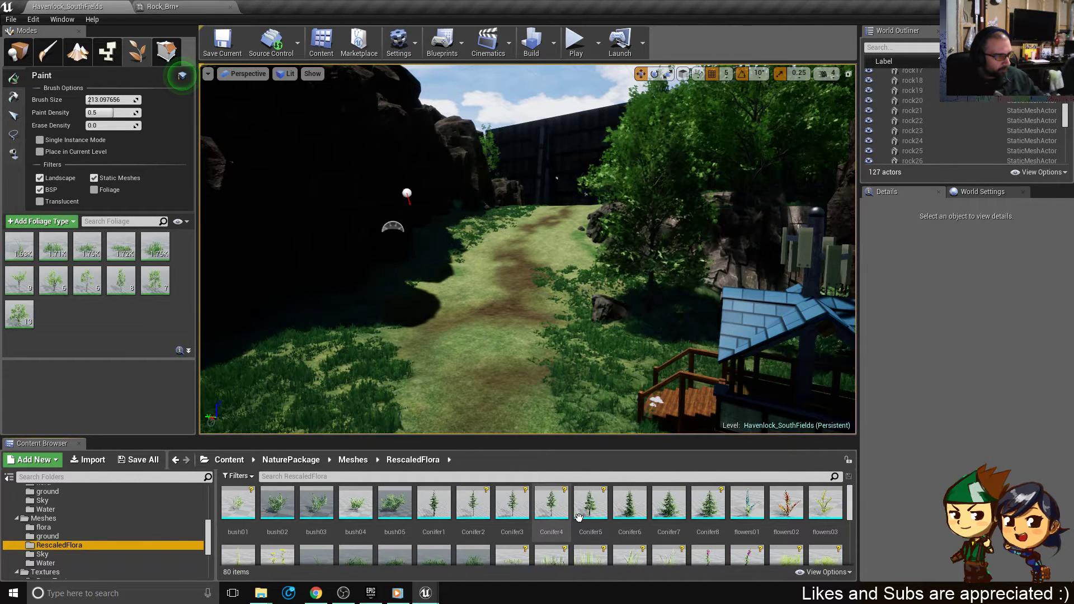
{"action": "scroll", "coordinate": [652, 507], "scroll_direction": "down", "scroll_amount": 2}
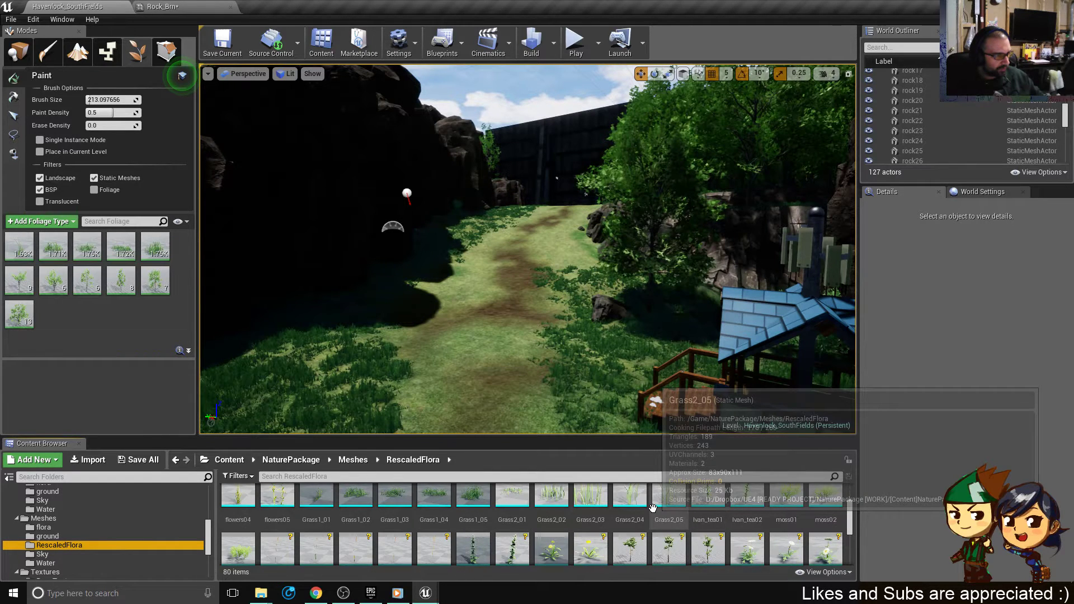
{"action": "scroll", "coordinate": [649, 507], "scroll_direction": "down", "scroll_amount": 3}
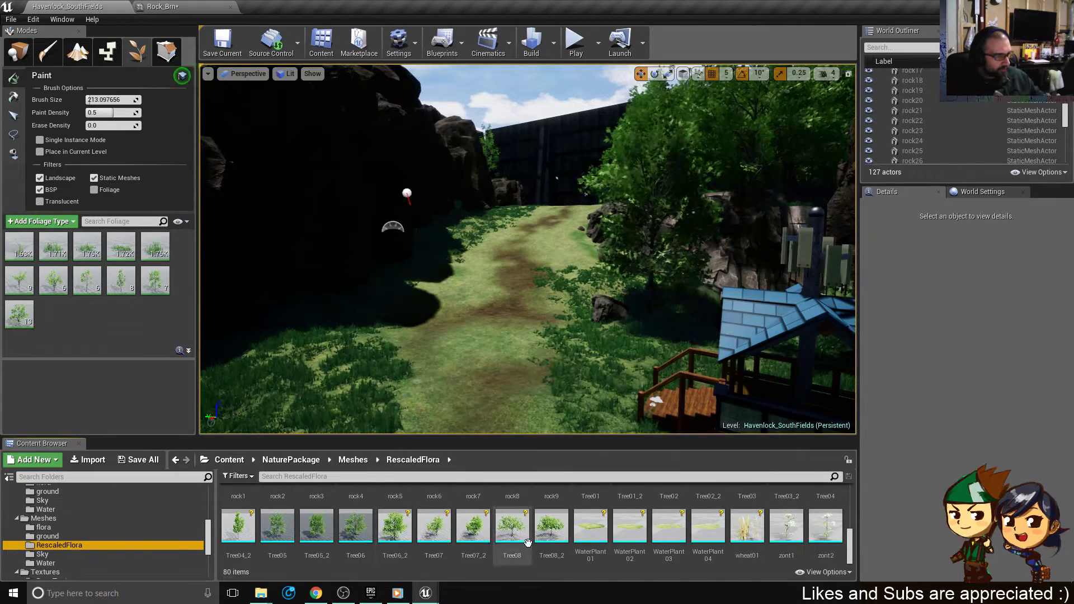
{"action": "scroll", "coordinate": [642, 552], "scroll_direction": "up", "scroll_amount": 3}
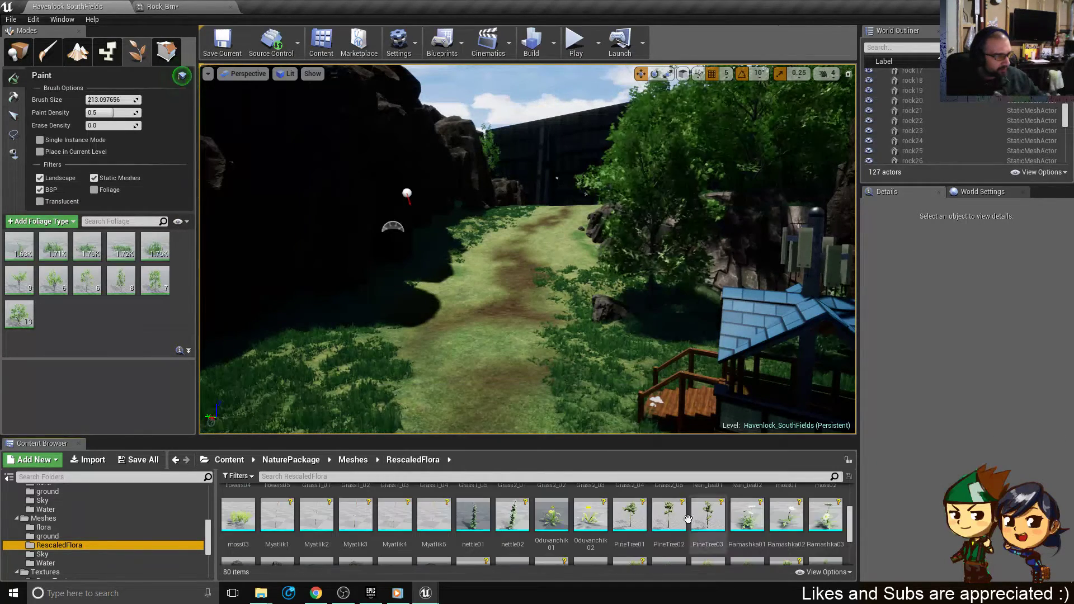
{"action": "scroll", "coordinate": [313, 523], "scroll_direction": "up", "scroll_amount": 1}
{"action": "scroll", "coordinate": [313, 523], "scroll_direction": "up", "scroll_amount": 1}
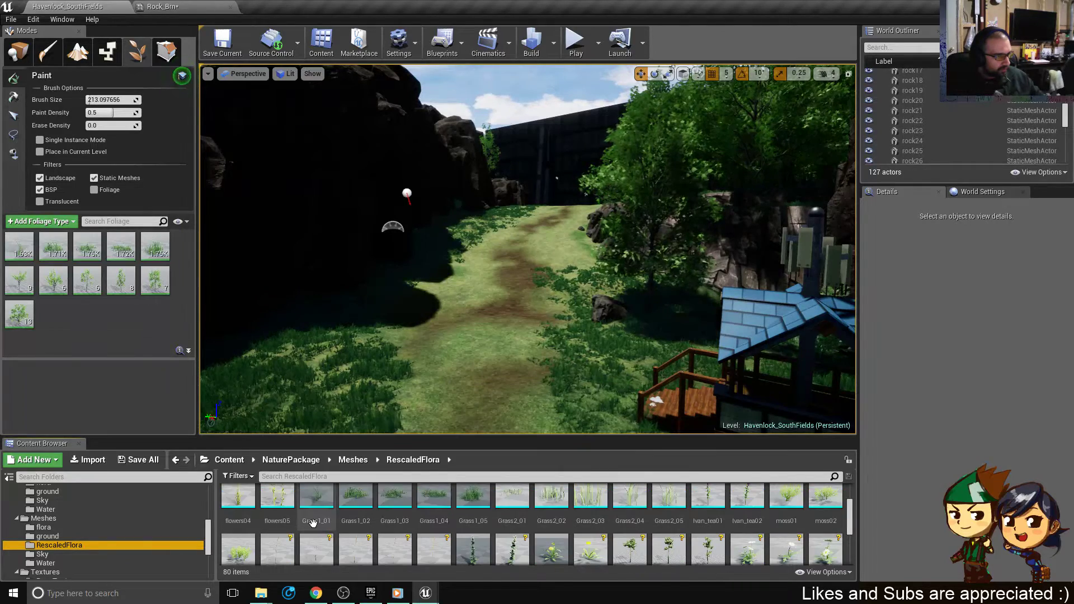
- Add the moss01, moss02 and moss03 meshes as foliage types and show the moss03 settings
{"action": "left_click", "coordinate": [821, 501]}
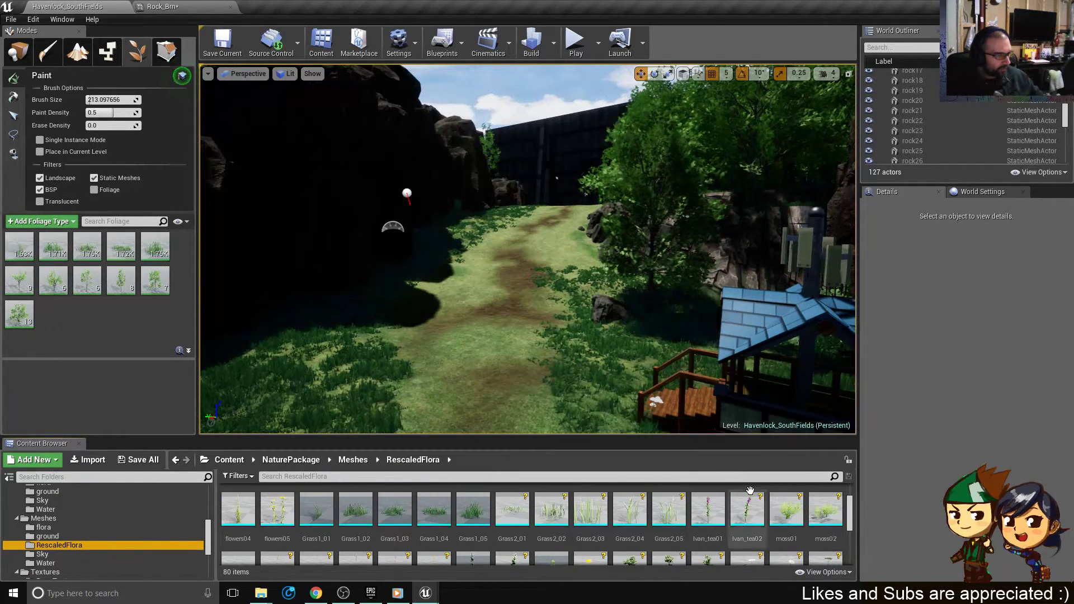
{"action": "left_click", "coordinate": [785, 499]}
{"action": "left_click", "coordinate": [819, 501], "text": "ctrl"}
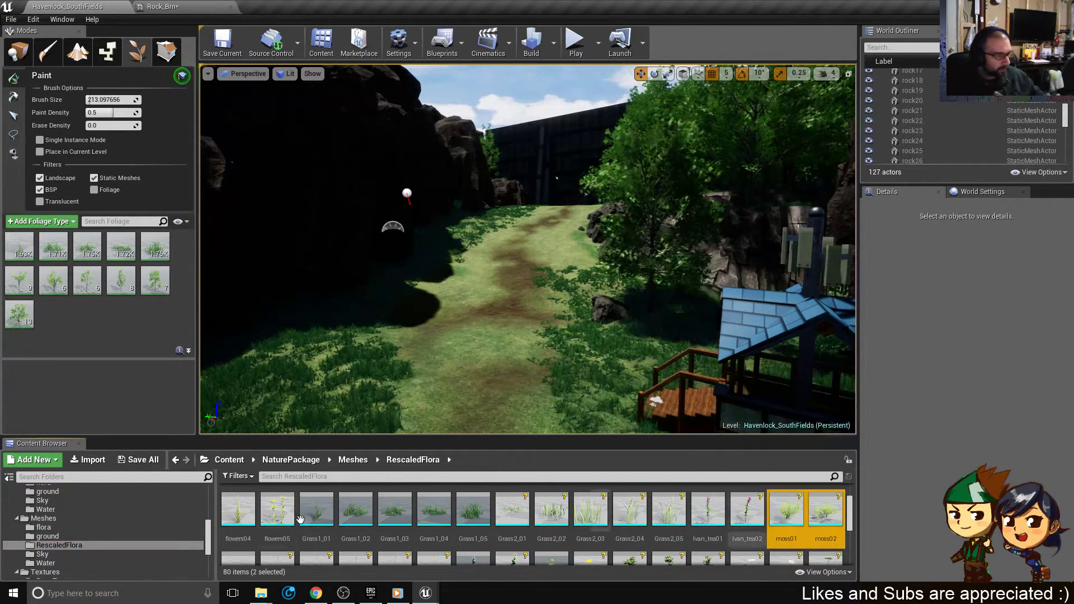
{"action": "scroll", "coordinate": [243, 524], "scroll_direction": "down", "scroll_amount": 1}
{"action": "left_click", "coordinate": [244, 524], "text": "shift"}
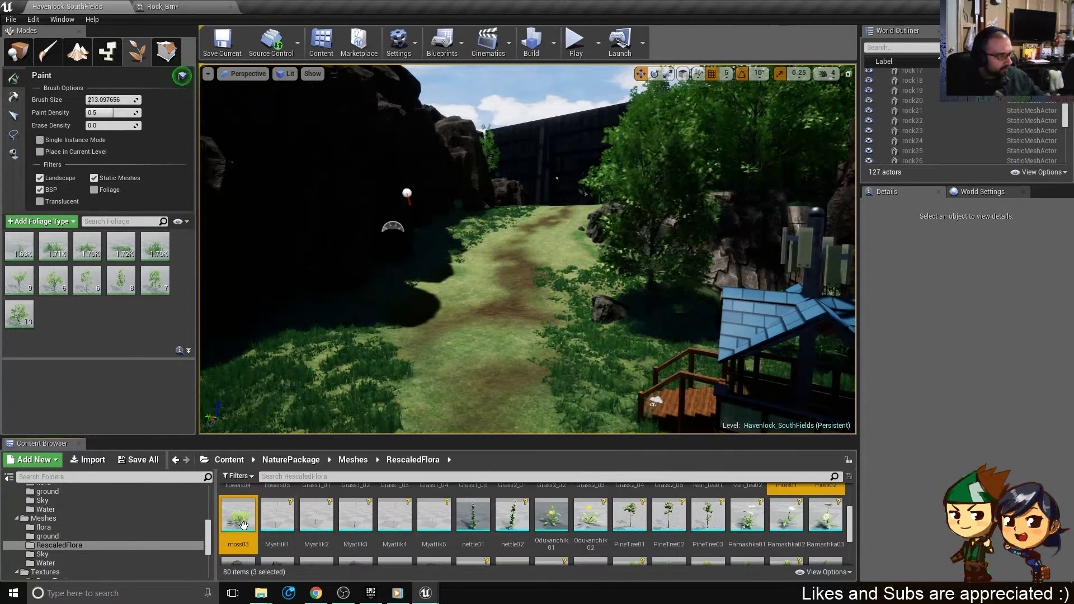
{"action": "left_click_drag", "start_coordinate": [243, 525], "coordinate": [113, 319]}
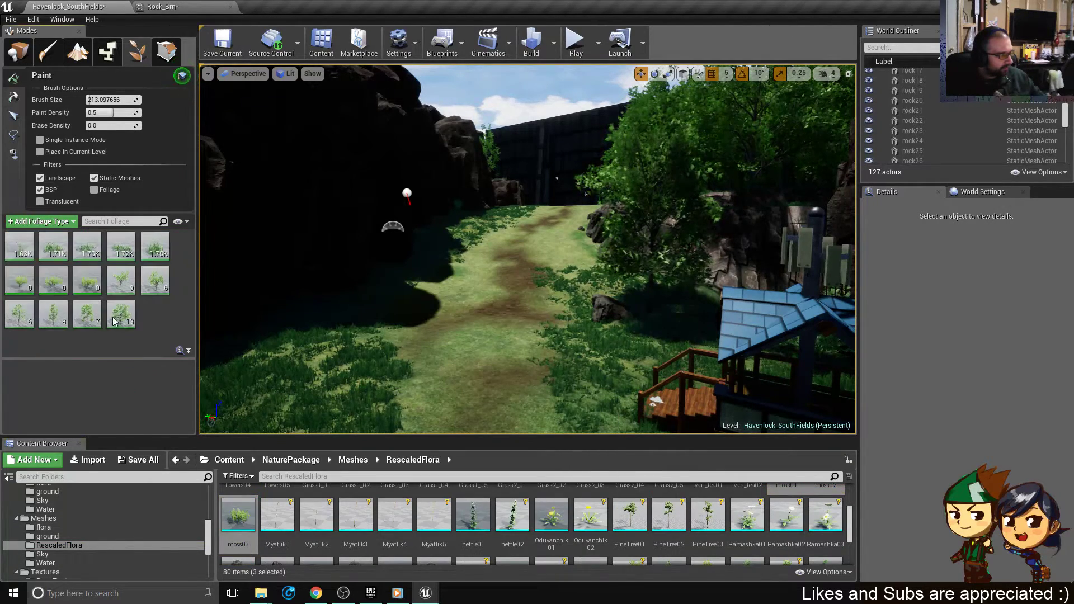
{"action": "left_click", "coordinate": [93, 284]}
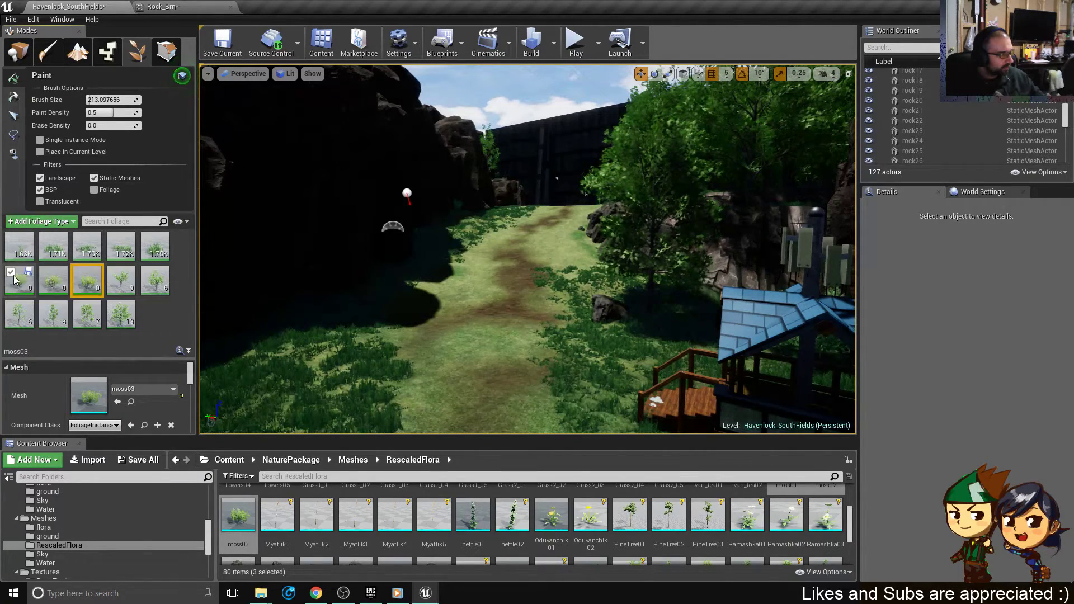
- Try painting moss onto the cliff face with the current brush size and undo the painted foliage
{"action": "mouse_move", "coordinate": [386, 221]}
{"action": "right_mouse_down"}
{"action": "mouse_move", "coordinate": [204, 216]}
{"action": "mouse_move", "coordinate": [199, 182]}
{"action": "right_mouse_up"}
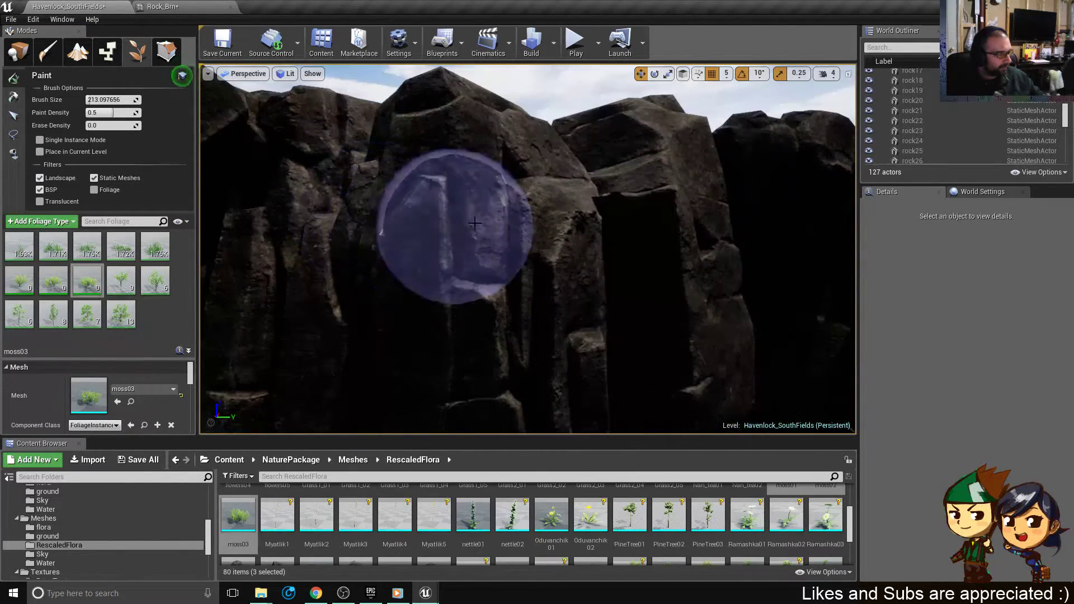
{"action": "left_click_drag", "start_coordinate": [464, 254], "coordinate": [571, 207]}
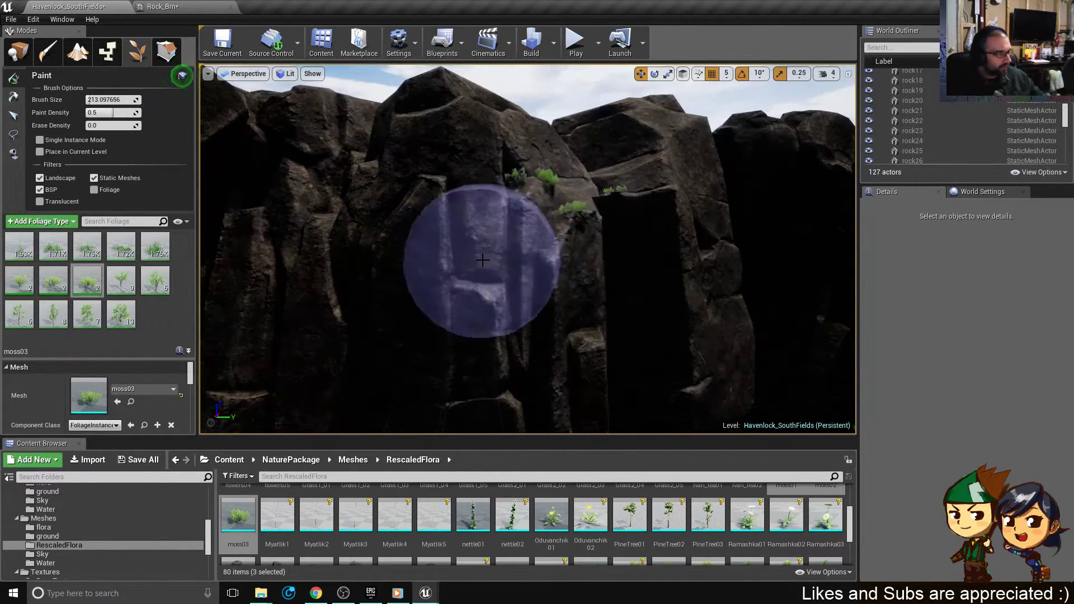
{"action": "key", "text": "w"}
{"action": "mouse_move", "coordinate": [479, 259]}
{"action": "right_mouse_down"}
{"action": "mouse_move", "coordinate": [493, 268]}
{"action": "mouse_move", "coordinate": [465, 224]}
{"action": "mouse_move", "coordinate": [441, 226]}
{"action": "right_mouse_up"}
{"action": "key", "text": "s"}
{"action": "key", "text": "ctrl+z"}
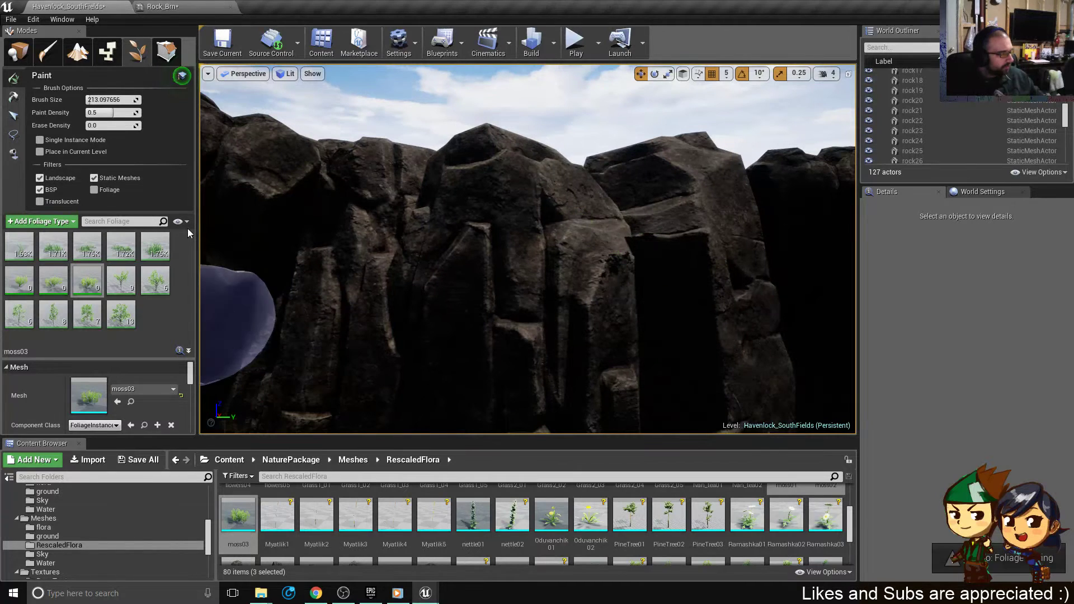
- Enlarge the foliage brush to about 606 and paint moss across the cliffs around the shrine, undoing the misplaced stroke at the tree
{"action": "left_click_drag", "start_coordinate": [103, 99], "coordinate": [168, 100]}
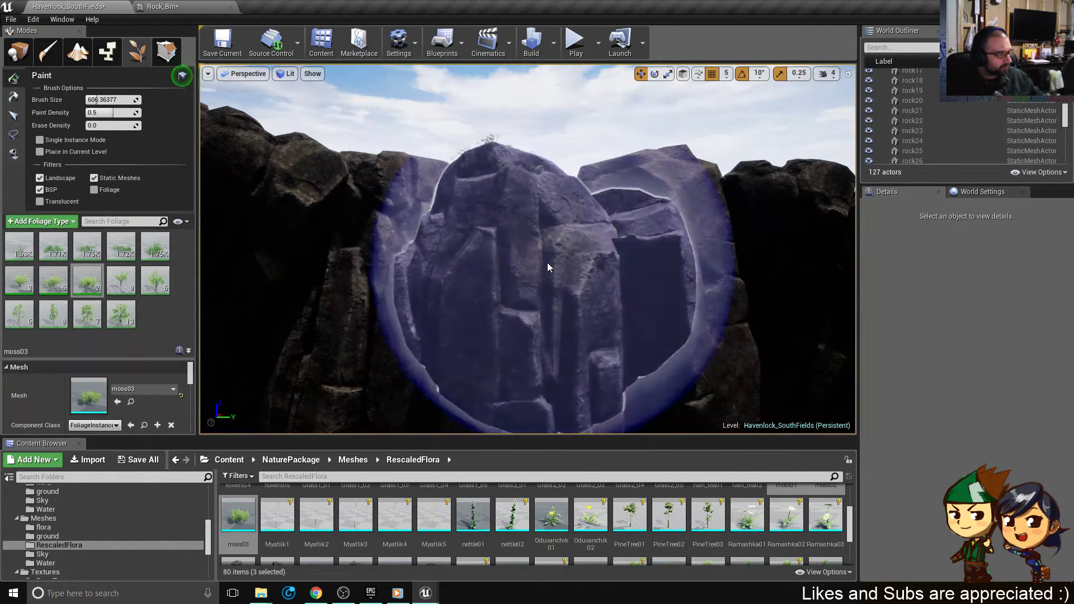
{"action": "mouse_move", "coordinate": [548, 263]}
{"action": "left_mouse_down"}
{"action": "mouse_move", "coordinate": [490, 251]}
{"action": "mouse_move", "coordinate": [504, 259]}
{"action": "left_mouse_up"}
{"action": "mouse_move", "coordinate": [507, 260]}
{"action": "right_mouse_down"}
{"action": "mouse_move", "coordinate": [485, 263]}
{"action": "mouse_move", "coordinate": [505, 333]}
{"action": "mouse_move", "coordinate": [505, 259]}
{"action": "right_mouse_up"}
{"action": "left_click_drag", "start_coordinate": [504, 259], "coordinate": [504, 260]}
{"action": "right_click_drag", "start_coordinate": [504, 259], "coordinate": [473, 258]}
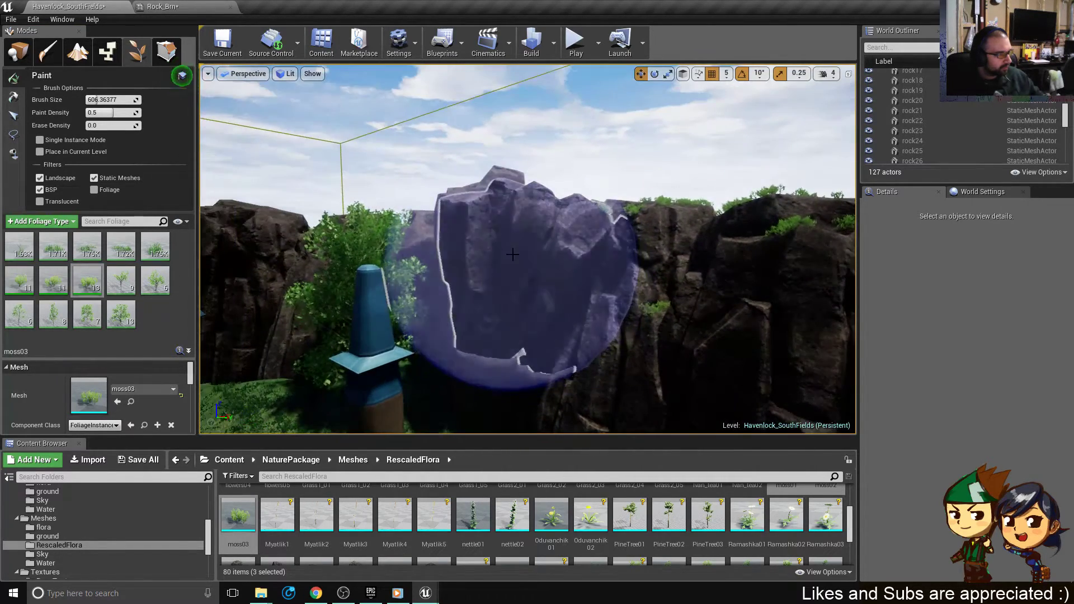
{"action": "left_click_drag", "start_coordinate": [507, 264], "coordinate": [576, 305]}
{"action": "mouse_move", "coordinate": [575, 305]}
{"action": "right_mouse_down"}
{"action": "mouse_move", "coordinate": [654, 313]}
{"action": "mouse_move", "coordinate": [607, 305]}
{"action": "mouse_move", "coordinate": [602, 403]}
{"action": "right_mouse_up"}
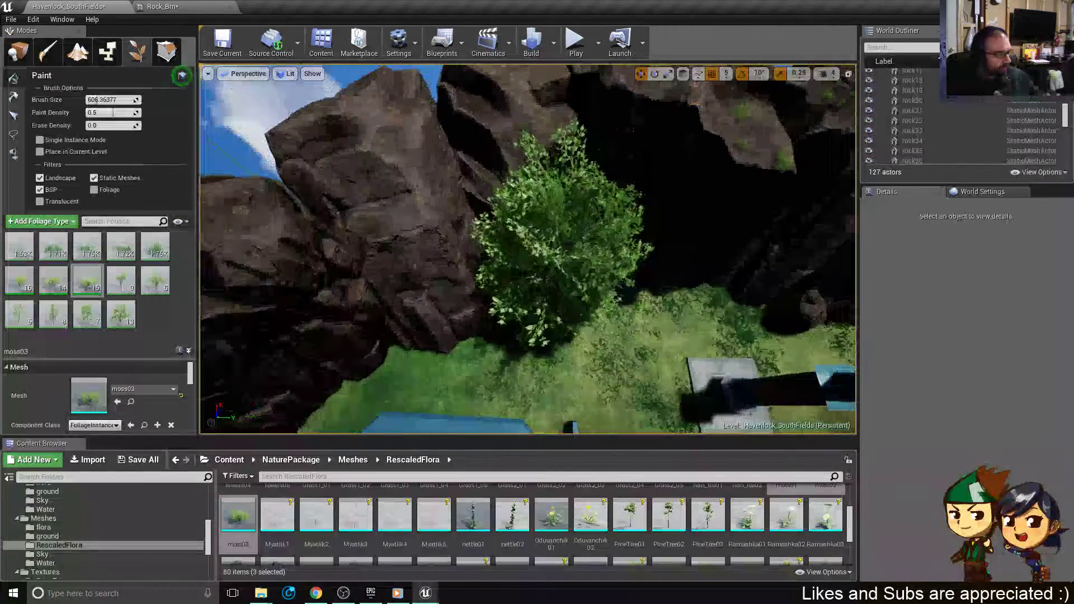
{"action": "left_click", "coordinate": [501, 156]}
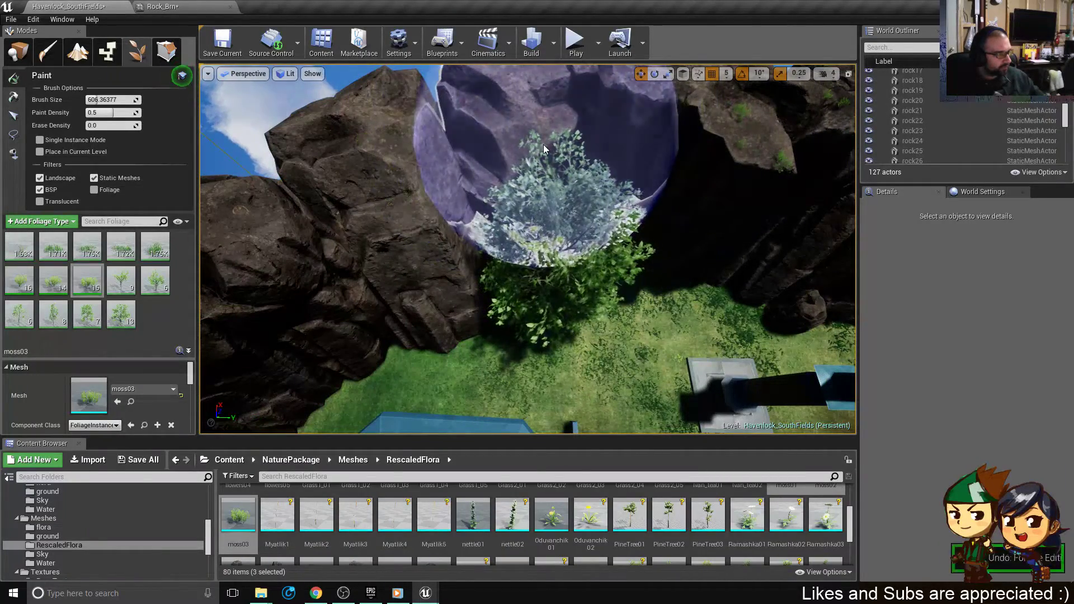
{"action": "key", "text": "ctrl+z"}
- Switch to object placement mode and move Tree05_3 out from the cliff to about X 2155, Y -4210
{"action": "left_click", "coordinate": [19, 52]}
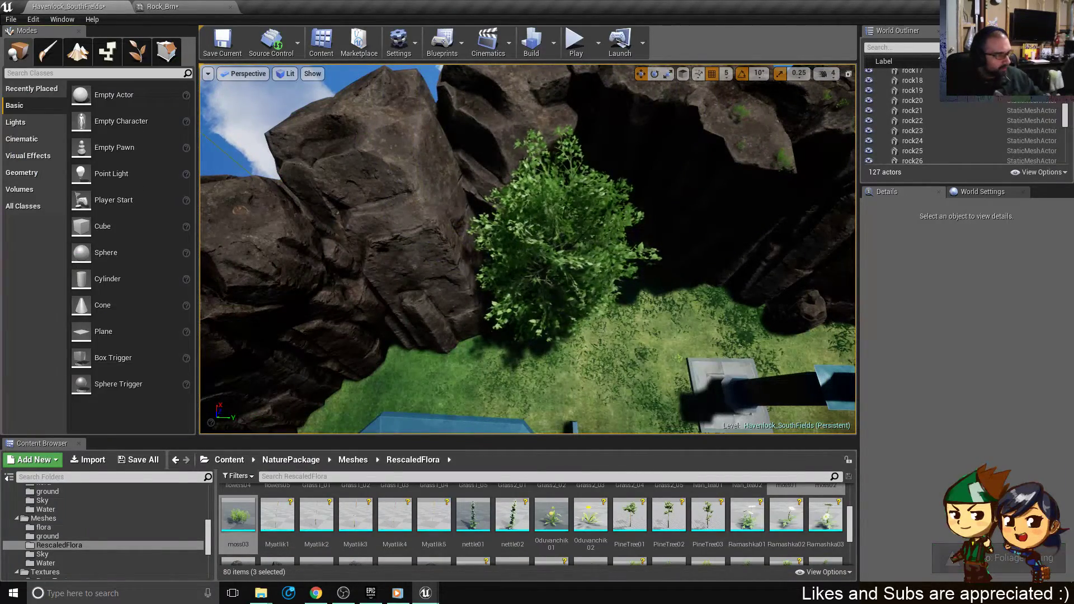
{"action": "left_click", "coordinate": [560, 302]}
{"action": "left_click", "coordinate": [561, 298]}
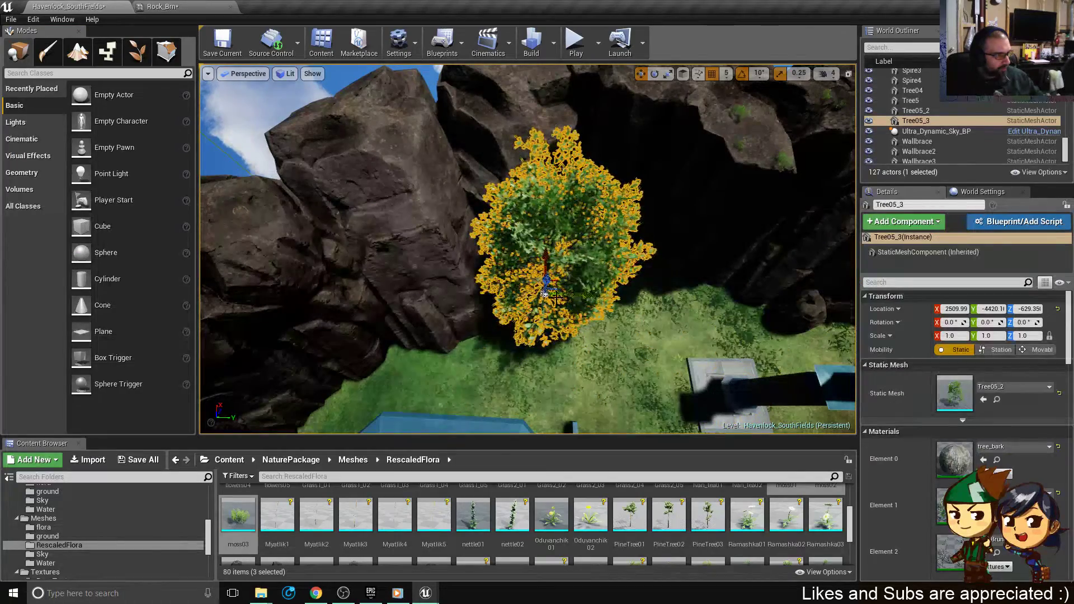
{"action": "left_click_drag", "start_coordinate": [562, 298], "coordinate": [591, 341]}
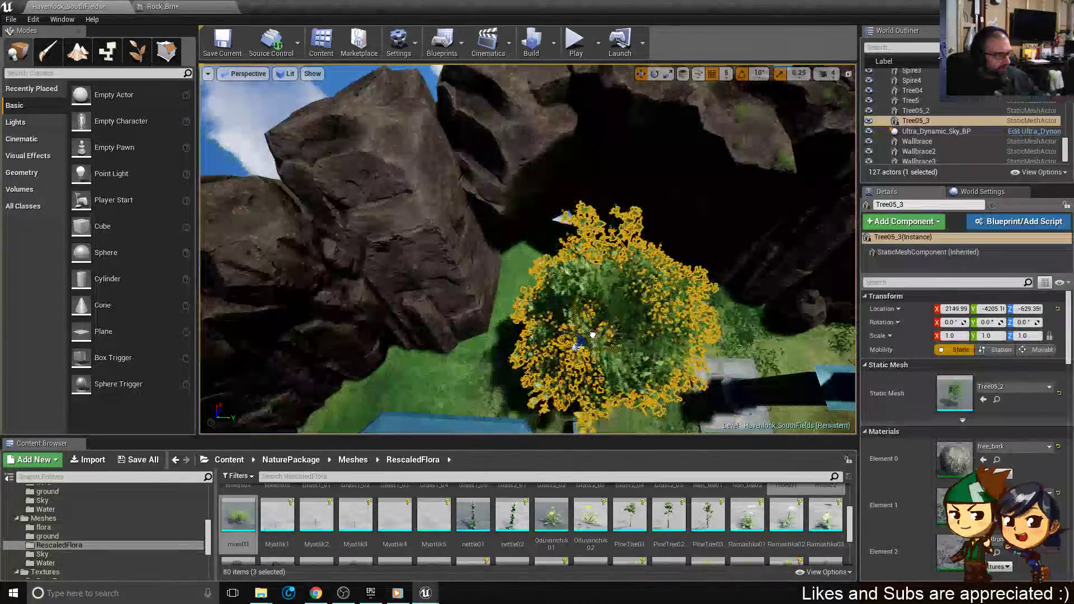
{"action": "right_click_drag", "start_coordinate": [592, 341], "coordinate": [587, 319]}
- Move the rock25 cliff behind the tree forward to about X 3186, Y -4477, Z -314
{"action": "left_click", "coordinate": [593, 179]}
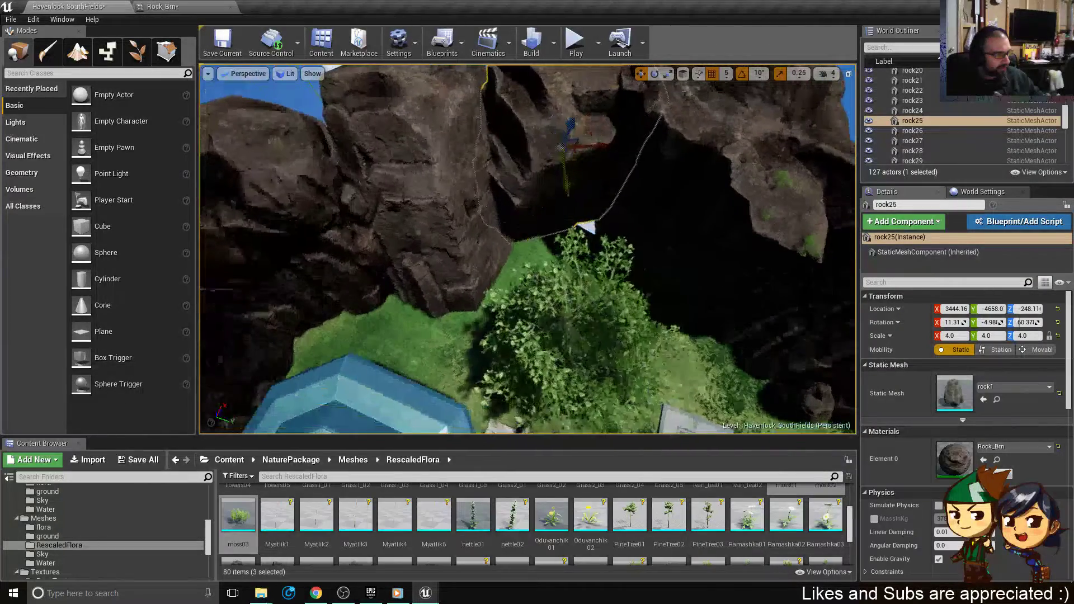
{"action": "left_click_drag", "start_coordinate": [579, 161], "coordinate": [587, 199]}
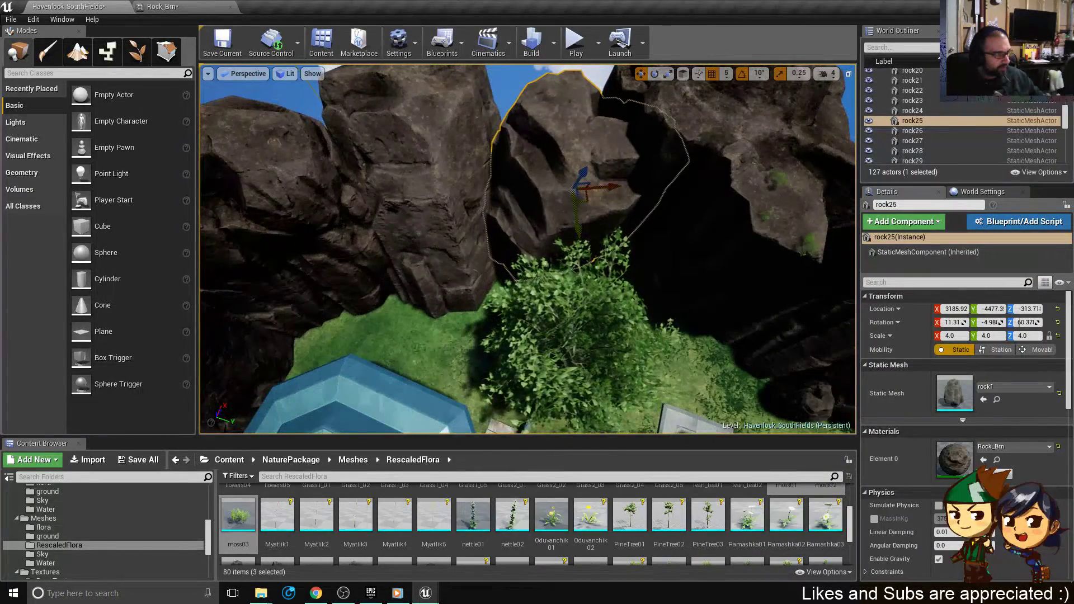
{"action": "right_click_drag", "start_coordinate": [587, 200], "coordinate": [636, 190]}
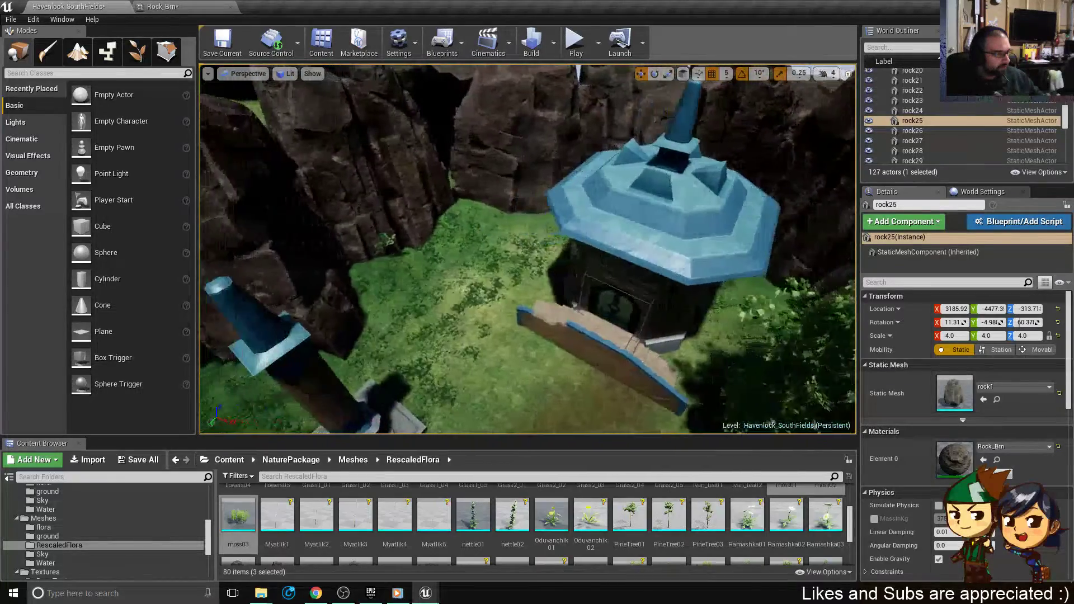
- Lower Tree05_3 beside the shrine onto the ground, to about X 2175, Y -4210, Z -769
{"action": "key", "text": "s"}
{"action": "right_click_drag", "start_coordinate": [621, 313], "coordinate": [691, 271]}
{"action": "key", "text": "a"}
{"action": "right_click_drag", "start_coordinate": [498, 246], "coordinate": [493, 246]}
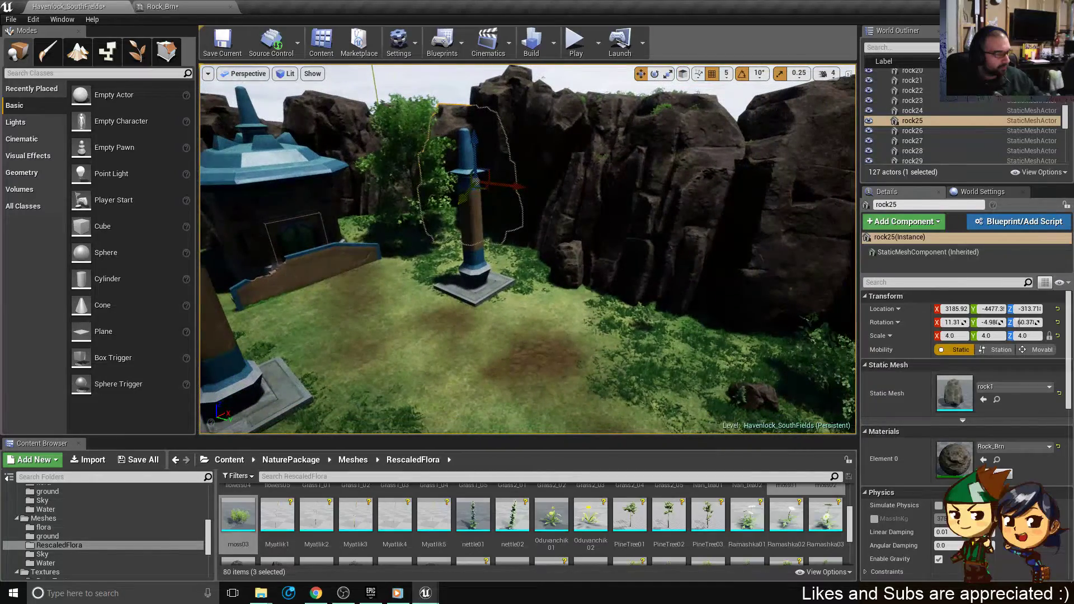
{"action": "left_click", "coordinate": [402, 150]}
{"action": "key", "text": "f"}
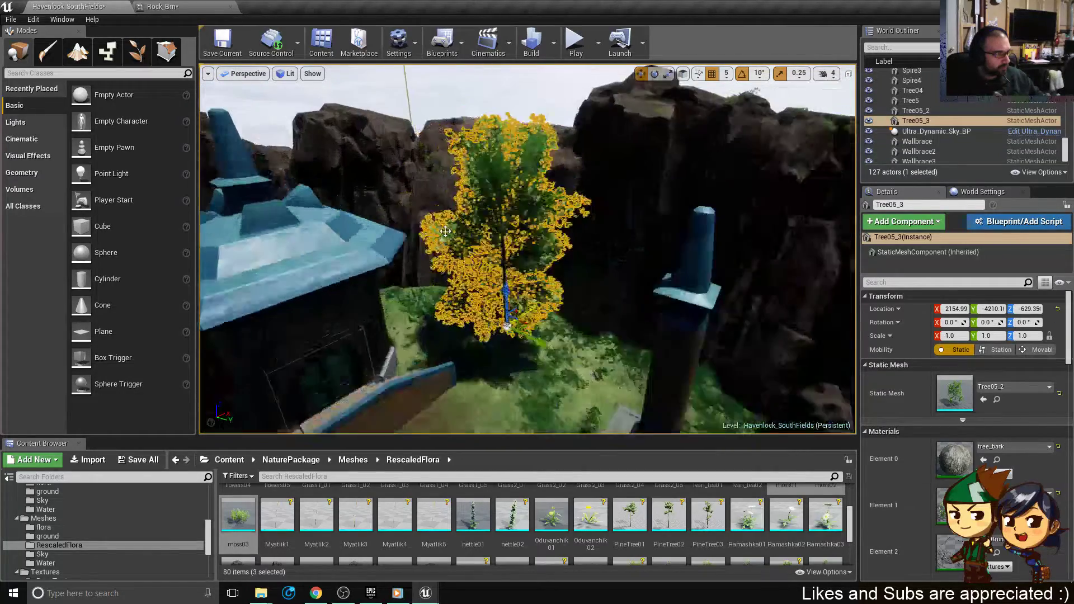
{"action": "left_click_drag", "start_coordinate": [402, 150], "coordinate": [302, 92], "text": "alt"}
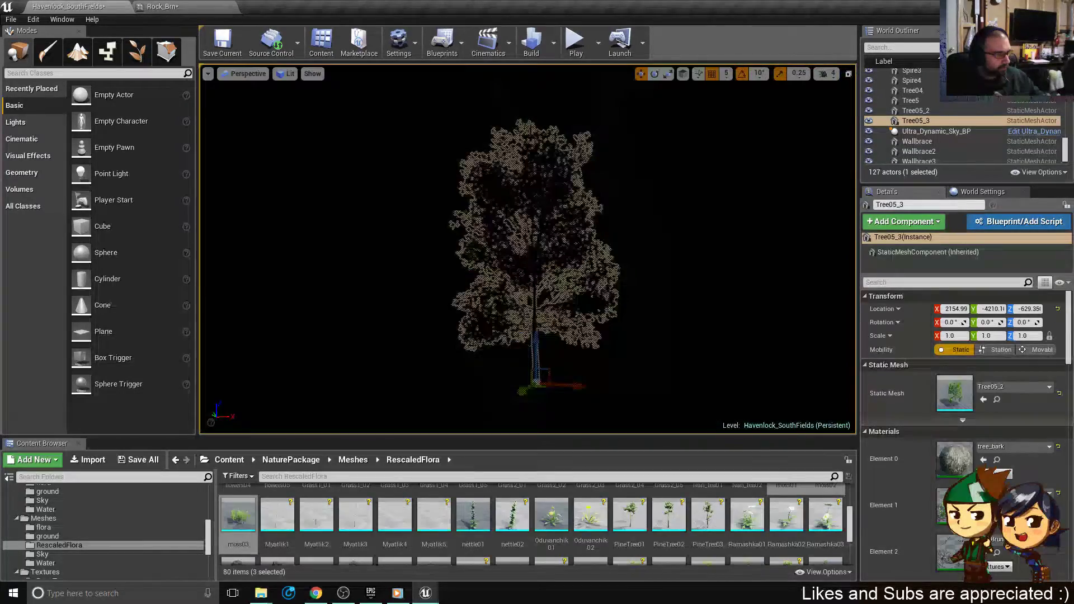
{"action": "key", "text": "ctrl+h"}
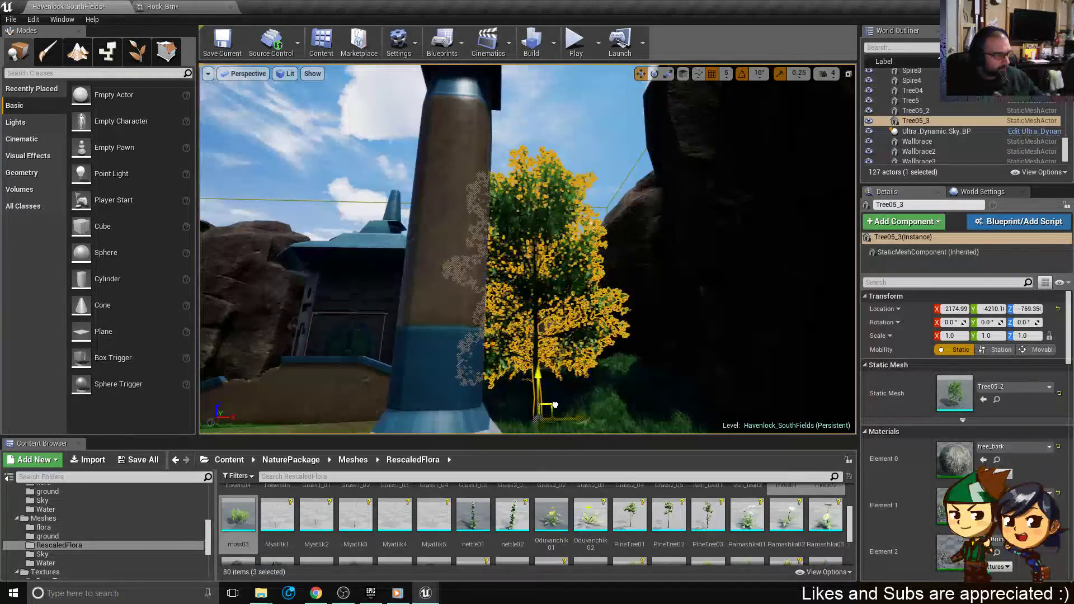
{"action": "right_click_drag", "start_coordinate": [498, 249], "coordinate": [520, 288]}
{"action": "right_click_drag", "start_coordinate": [278, 272], "coordinate": [278, 271]}
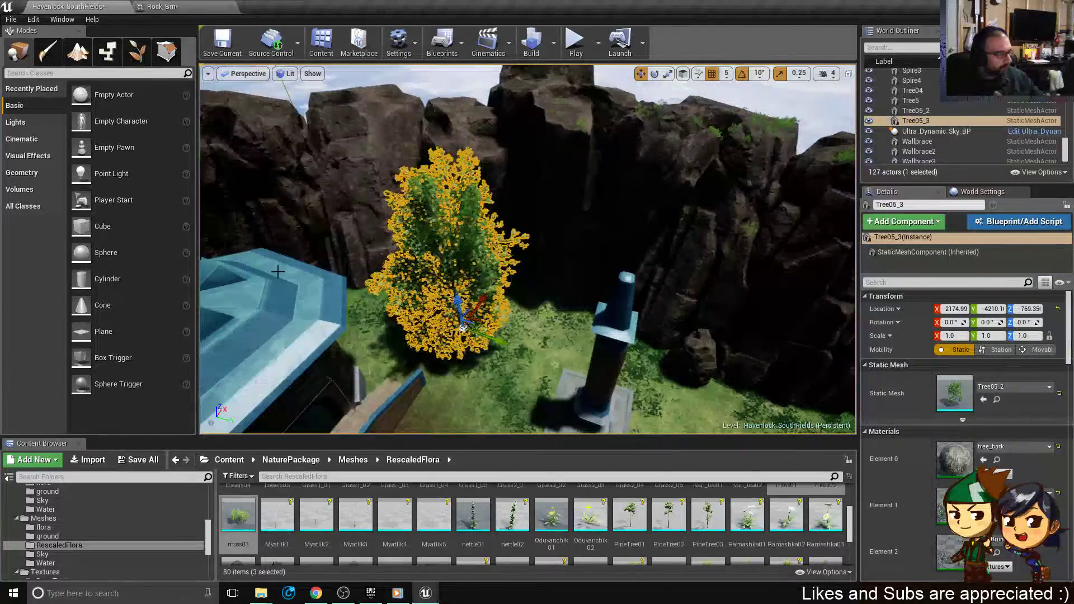
- Return to foliage painting, raise the paint density to 1.0 and paint moss on the cliff tops around the shrine
{"action": "left_click", "coordinate": [137, 55]}
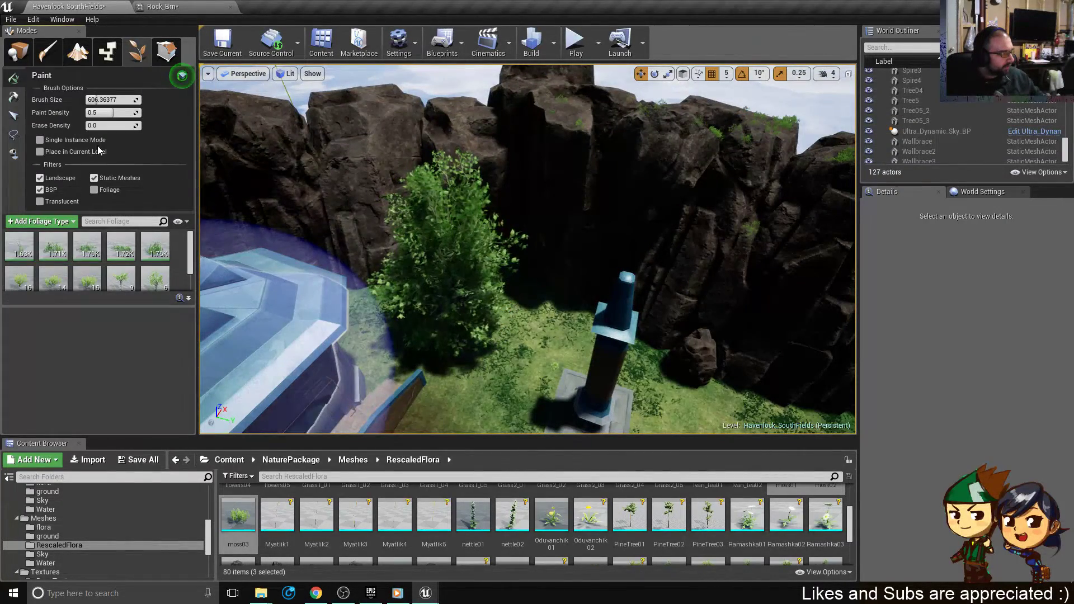
{"action": "right_click_drag", "start_coordinate": [449, 225], "coordinate": [450, 225]}
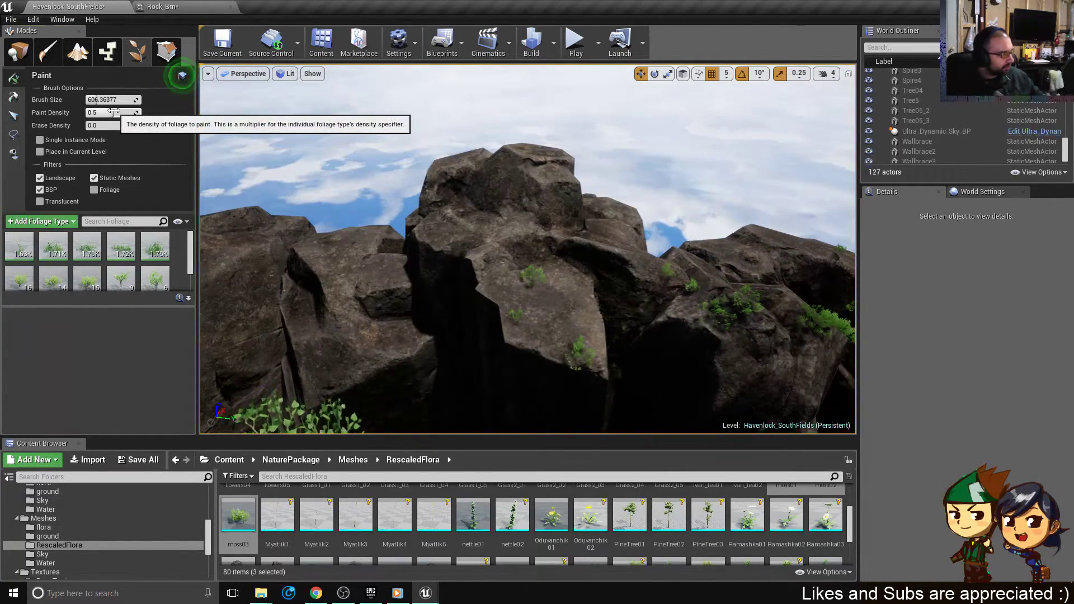
{"action": "left_click_drag", "start_coordinate": [110, 110], "coordinate": [120, 112]}
{"action": "left_click_drag", "start_coordinate": [471, 241], "coordinate": [463, 229]}
{"action": "right_click_drag", "start_coordinate": [464, 228], "coordinate": [506, 235]}
{"action": "left_click_drag", "start_coordinate": [498, 249], "coordinate": [531, 263]}
{"action": "mouse_move", "coordinate": [531, 263]}
{"action": "right_mouse_down"}
{"action": "mouse_move", "coordinate": [545, 263]}
{"action": "mouse_move", "coordinate": [480, 224]}
{"action": "mouse_move", "coordinate": [447, 227]}
{"action": "mouse_move", "coordinate": [479, 251]}
{"action": "right_mouse_up"}
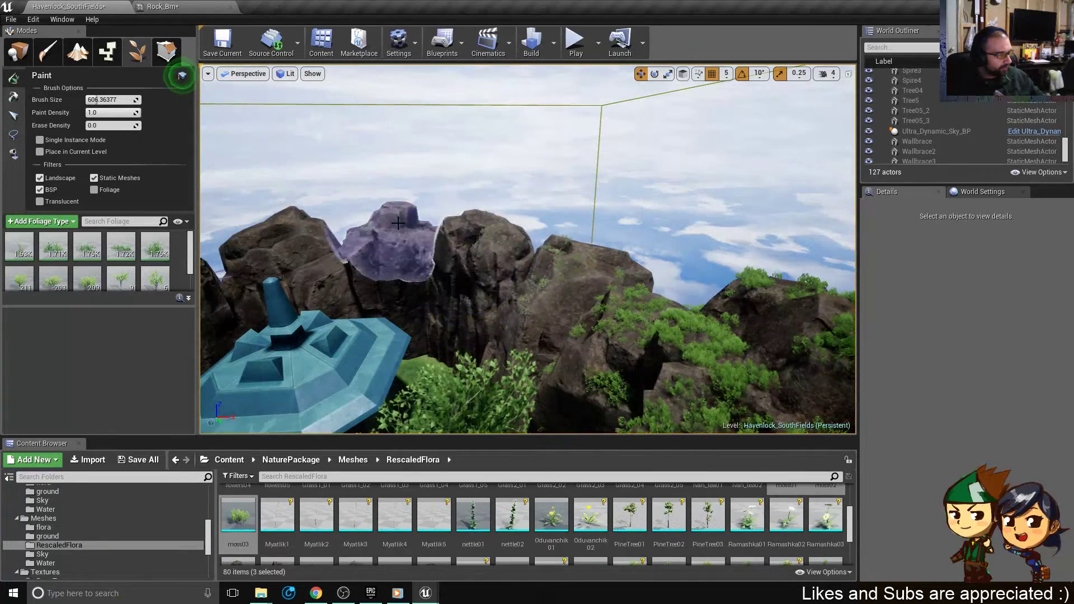
- Continue painting moss along the remaining rock tops and cliff ridge around the clearing at density 1.0
{"action": "right_click_drag", "start_coordinate": [288, 243], "coordinate": [289, 243]}
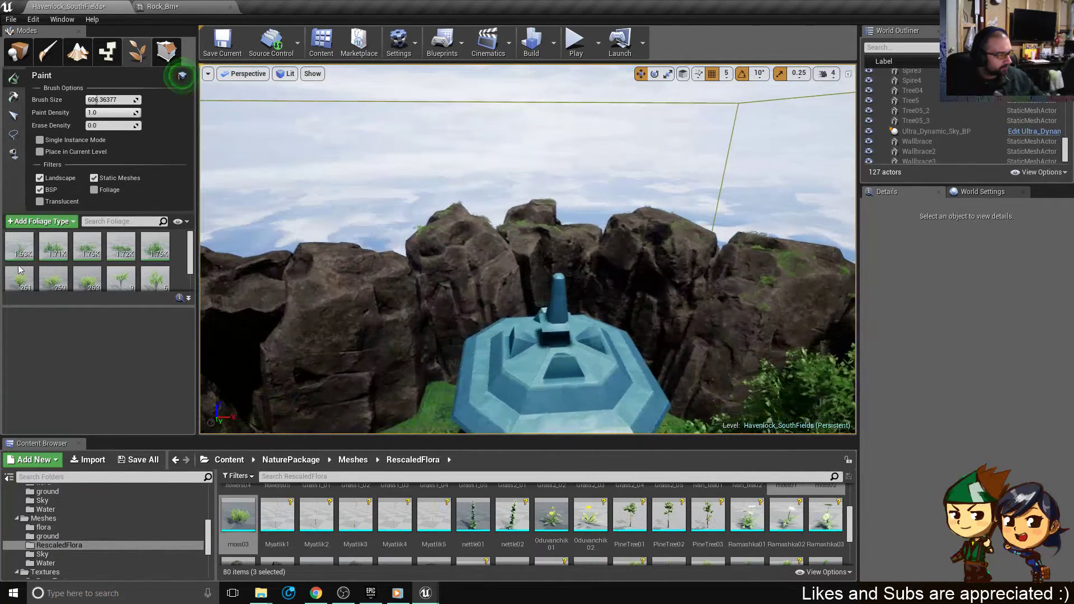
{"action": "mouse_move", "coordinate": [420, 276]}
{"action": "right_mouse_down"}
{"action": "mouse_move", "coordinate": [463, 274]}
{"action": "mouse_move", "coordinate": [442, 290]}
{"action": "right_mouse_up"}
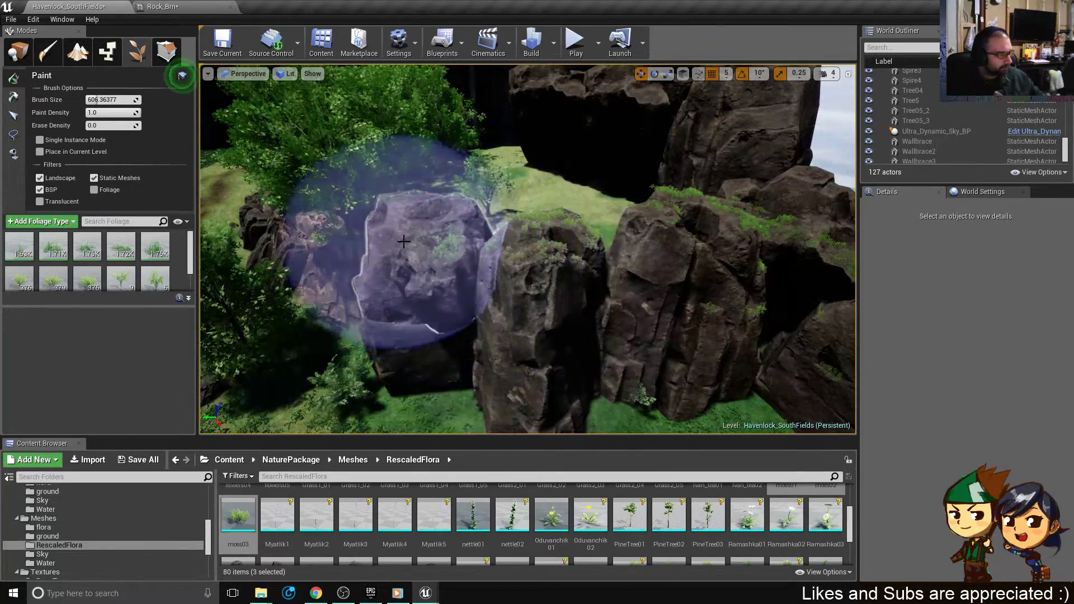
{"action": "right_click_drag", "start_coordinate": [322, 240], "coordinate": [322, 240]}
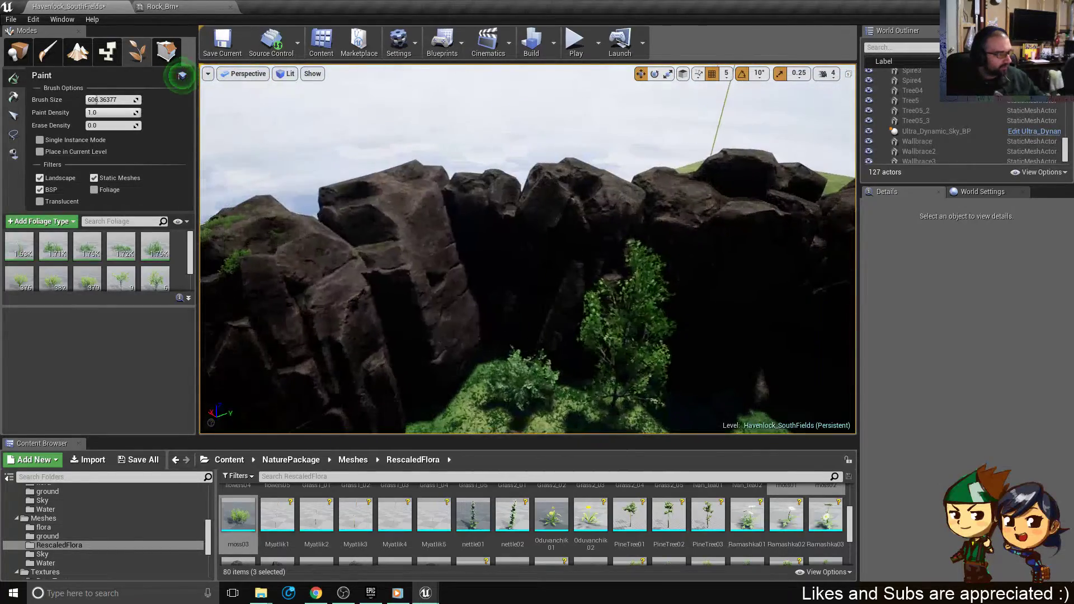
{"action": "mouse_move", "coordinate": [419, 193]}
{"action": "left_mouse_down"}
{"action": "mouse_move", "coordinate": [605, 206]}
{"action": "mouse_move", "coordinate": [624, 195]}
{"action": "mouse_move", "coordinate": [613, 196]}
{"action": "left_mouse_up"}
{"action": "right_click_drag", "start_coordinate": [613, 196], "coordinate": [613, 195]}
{"action": "mouse_move", "coordinate": [591, 184]}
{"action": "left_mouse_down"}
{"action": "mouse_move", "coordinate": [590, 195]}
{"action": "mouse_move", "coordinate": [708, 205]}
{"action": "left_mouse_up"}
{"action": "right_click_drag", "start_coordinate": [707, 206], "coordinate": [708, 206]}
{"action": "right_click_drag", "start_coordinate": [411, 303], "coordinate": [411, 304]}
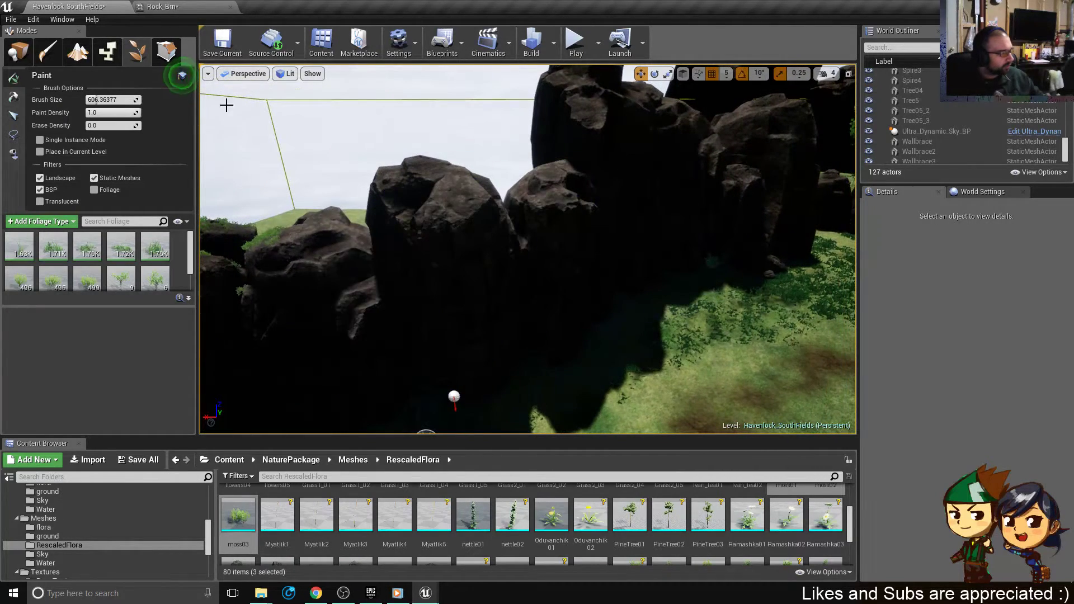
- Switch the viewport to Unlit shading and paint moss over the shadowed cliff rocks bordering the clearing
{"action": "left_click", "coordinate": [285, 73]}
{"action": "left_click", "coordinate": [302, 109]}
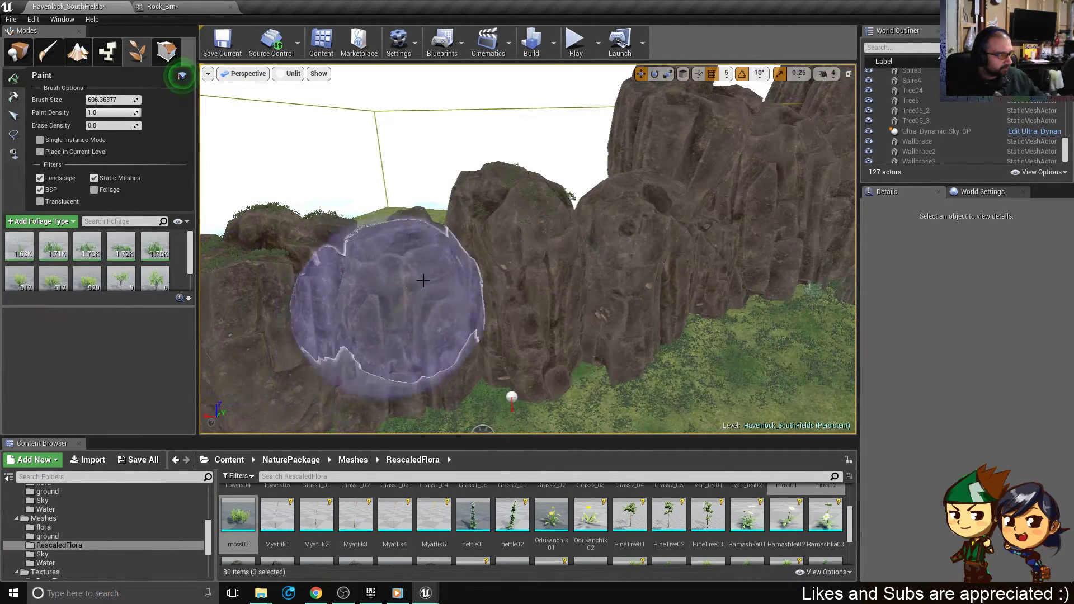
{"action": "right_click_drag", "start_coordinate": [423, 280], "coordinate": [423, 280]}
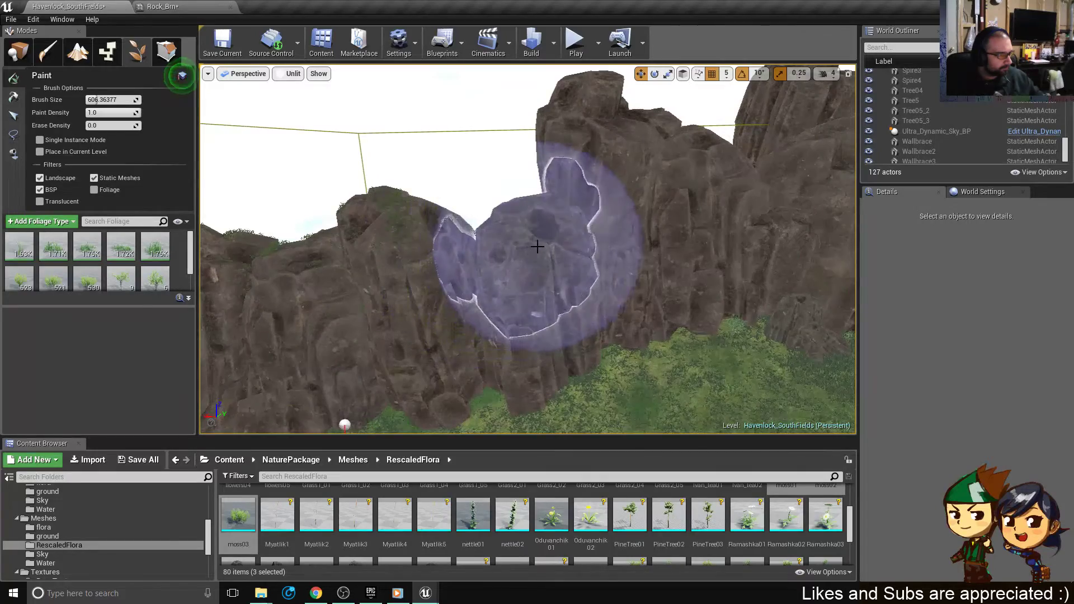
{"action": "right_click_drag", "start_coordinate": [537, 247], "coordinate": [391, 283]}
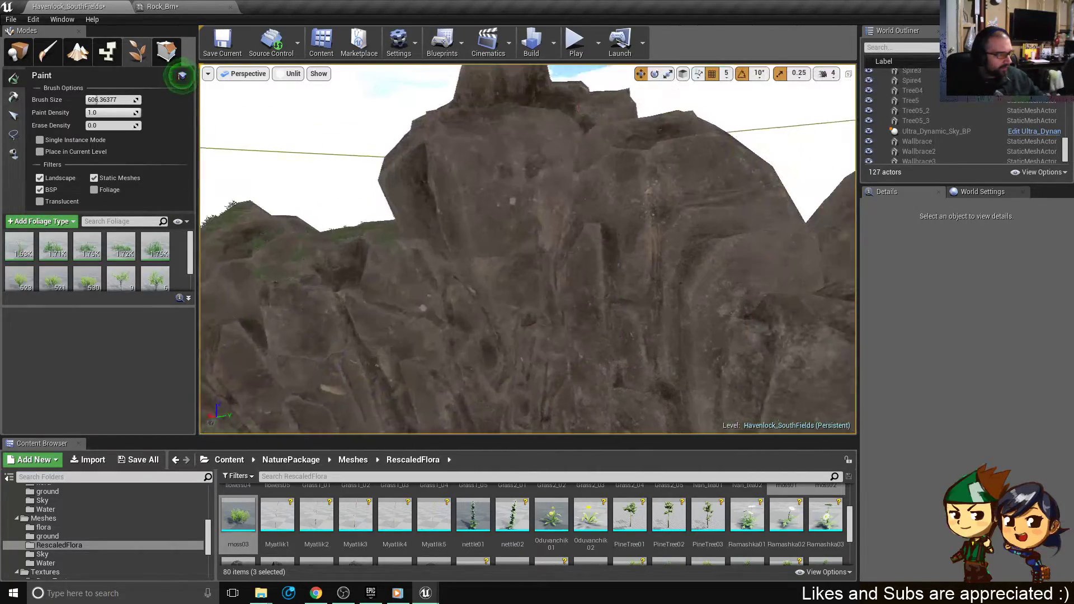
{"action": "right_click_drag", "start_coordinate": [486, 215], "coordinate": [485, 215]}
{"action": "left_click", "coordinate": [486, 215]}
{"action": "right_click_drag", "start_coordinate": [532, 290], "coordinate": [477, 307]}
{"action": "left_click", "coordinate": [532, 290]}
{"action": "left_click", "coordinate": [425, 208]}
{"action": "right_click_drag", "start_coordinate": [425, 208], "coordinate": [425, 208]}
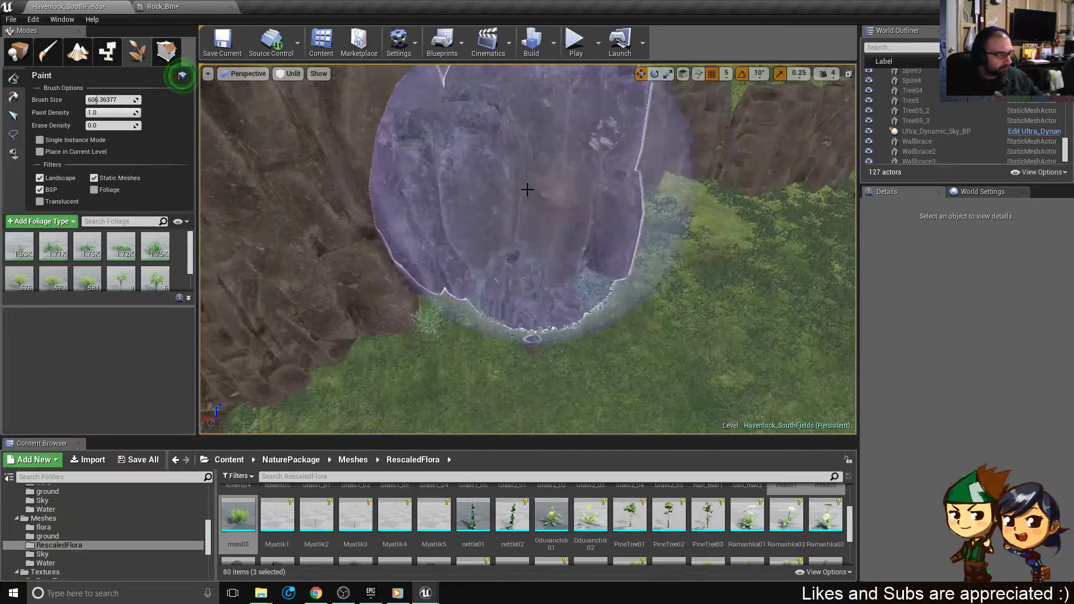
- Paint moss over the crown and face of the rounded cliff rock in the gap between the taller cliffs
{"action": "left_click", "coordinate": [528, 190]}
{"action": "right_click_drag", "start_coordinate": [528, 190], "coordinate": [494, 161]}
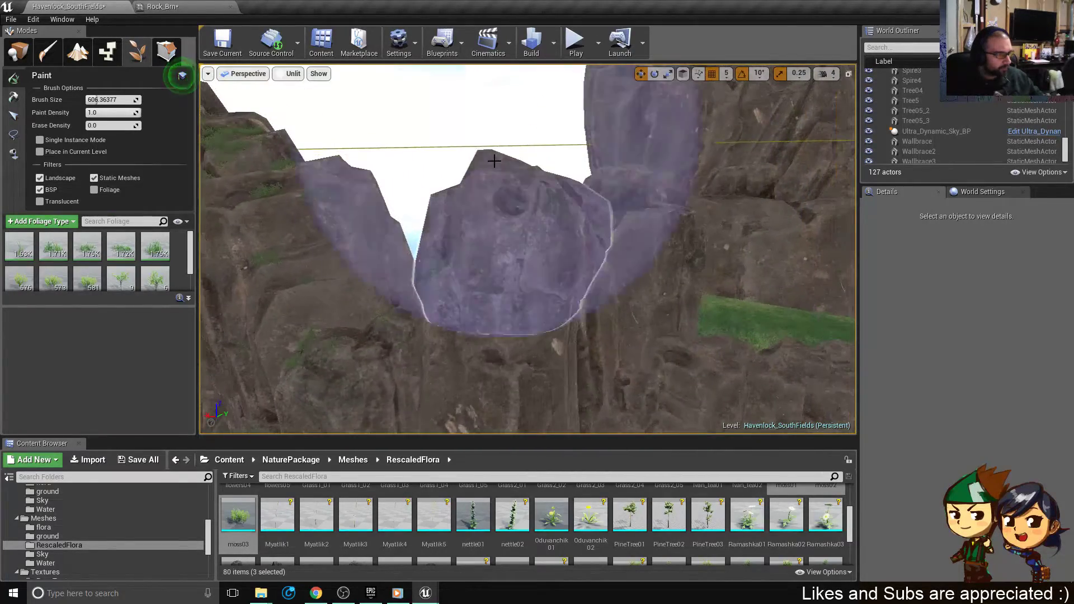
{"action": "left_click", "coordinate": [494, 161]}
{"action": "left_click_drag", "start_coordinate": [656, 231], "coordinate": [565, 258]}
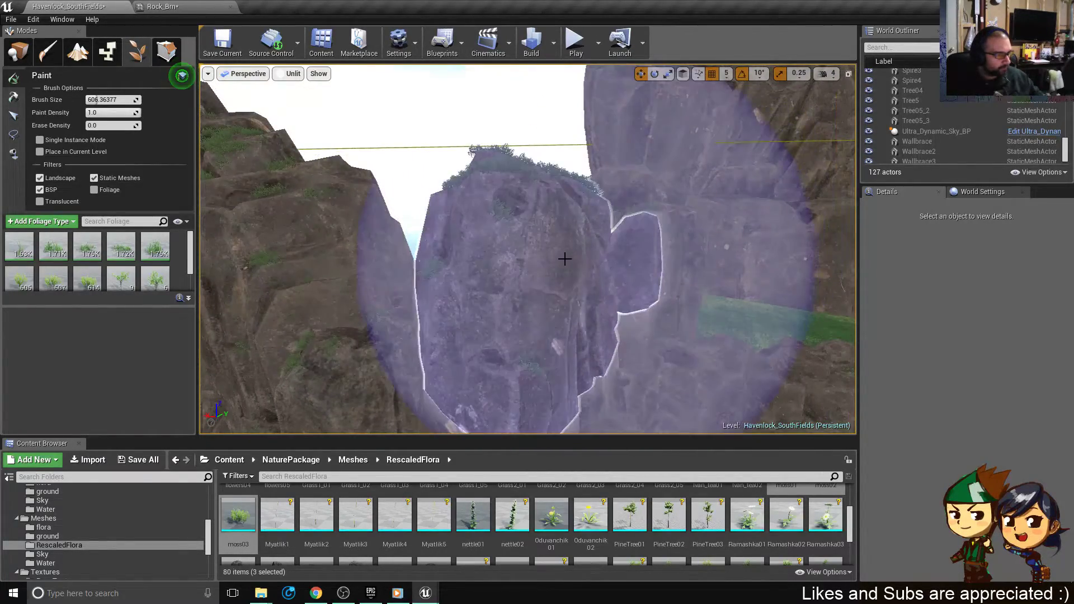
{"action": "left_click", "coordinate": [565, 259]}
{"action": "right_click_drag", "start_coordinate": [565, 259], "coordinate": [565, 258]}
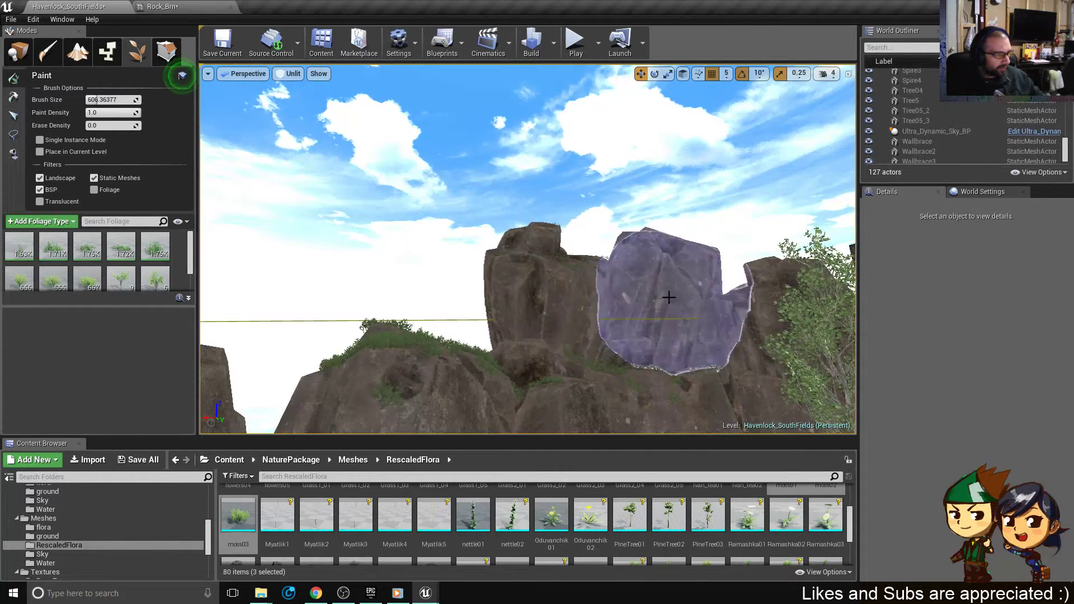
- Paint moss on the cliff ledges and crevices behind the tree and along the adjoining ridge
{"action": "right_click_drag", "start_coordinate": [695, 289], "coordinate": [666, 305]}
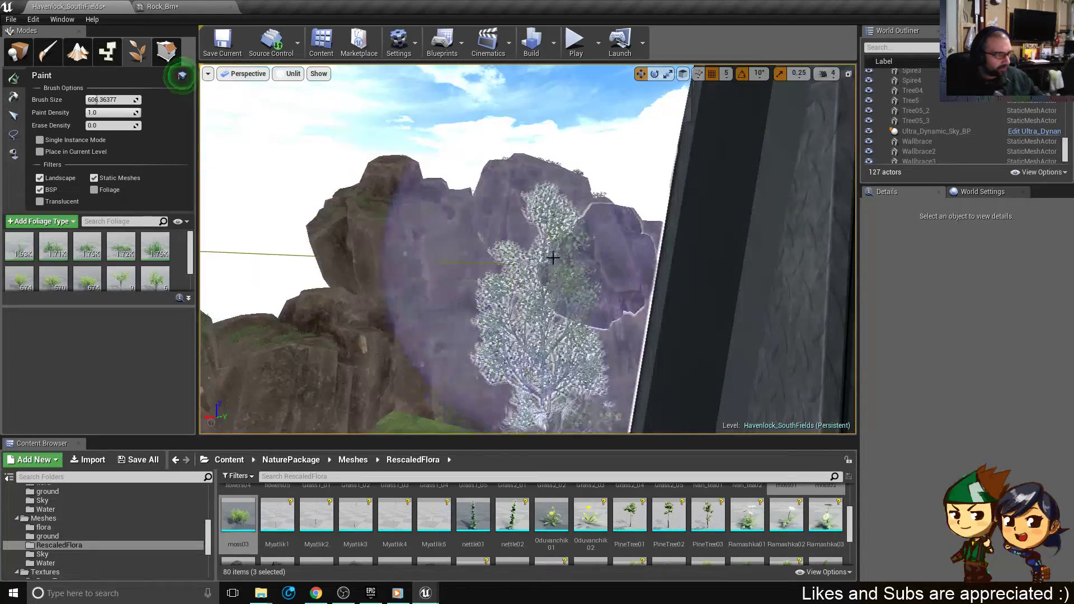
{"action": "right_click_drag", "start_coordinate": [551, 256], "coordinate": [551, 257]}
{"action": "right_click_drag", "start_coordinate": [549, 175], "coordinate": [550, 174]}
{"action": "left_click", "coordinate": [422, 247]}
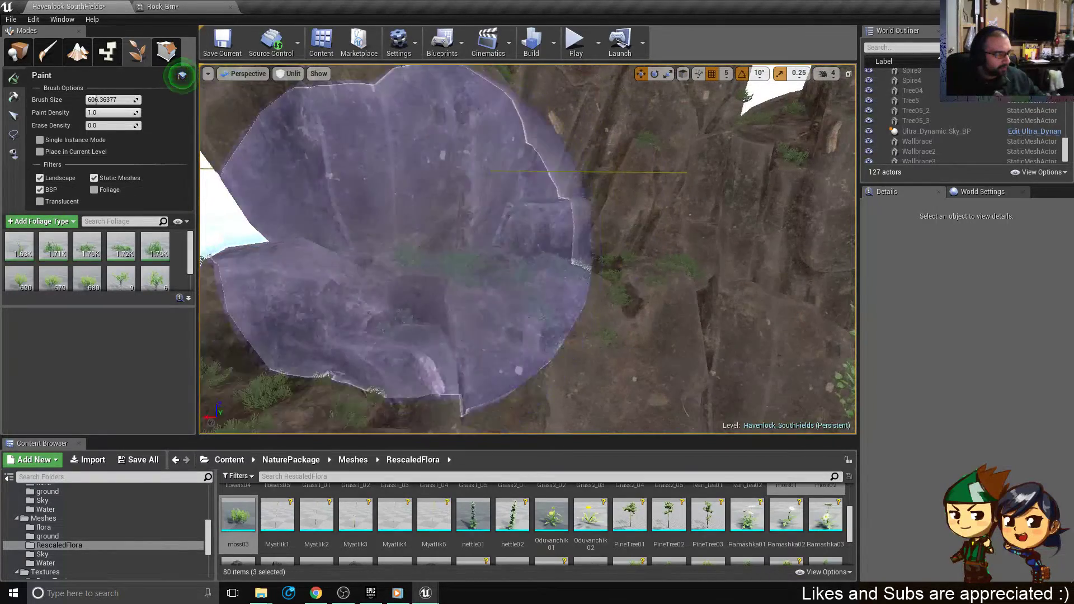
{"action": "right_click_drag", "start_coordinate": [456, 238], "coordinate": [456, 238]}
{"action": "mouse_move", "coordinate": [455, 238]}
{"action": "left_mouse_down"}
{"action": "mouse_move", "coordinate": [605, 235]}
{"action": "mouse_move", "coordinate": [698, 216]}
{"action": "mouse_move", "coordinate": [684, 206]}
{"action": "left_mouse_up"}
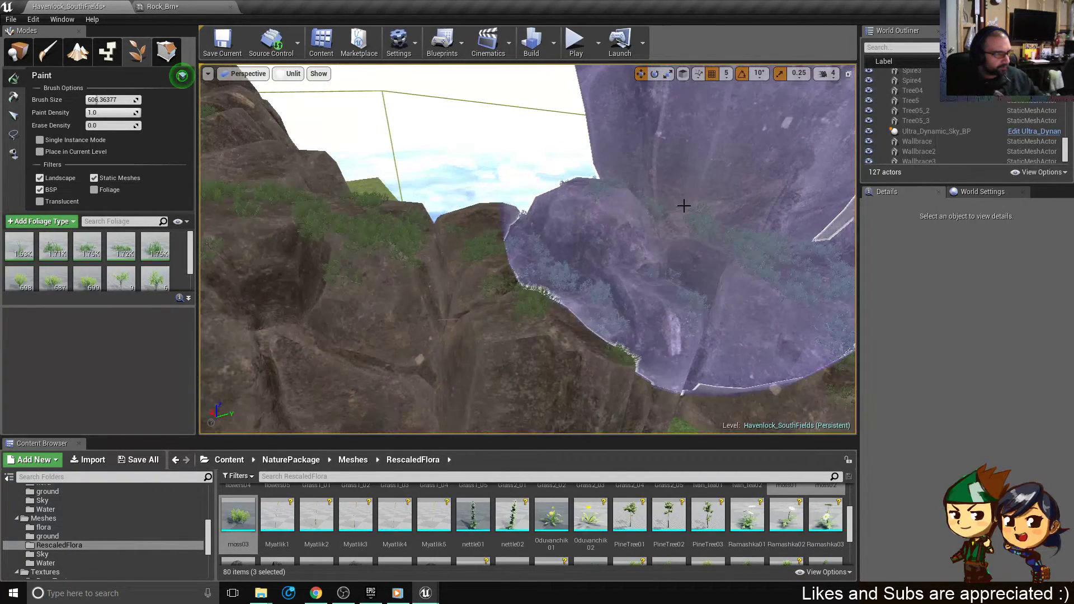
{"action": "right_click_drag", "start_coordinate": [560, 254], "coordinate": [560, 254]}
{"action": "right_click_drag", "start_coordinate": [494, 293], "coordinate": [564, 231]}
{"action": "left_click_drag", "start_coordinate": [564, 230], "coordinate": [478, 175]}
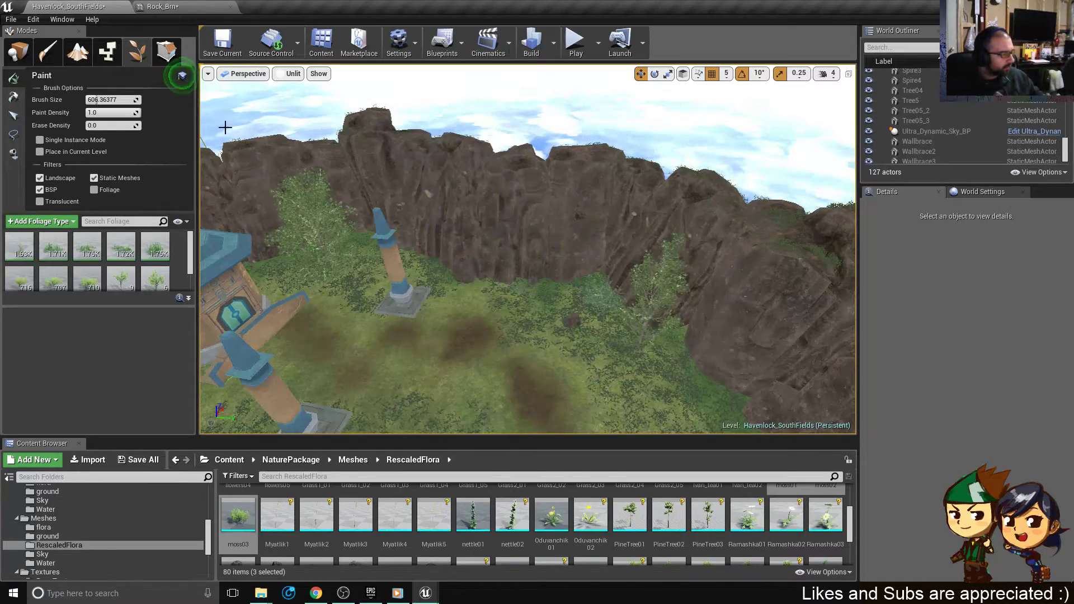
- Leave foliage painting for object placement mode and restore Lit shading in the viewport
{"action": "right_click_drag", "start_coordinate": [503, 169], "coordinate": [502, 169]}
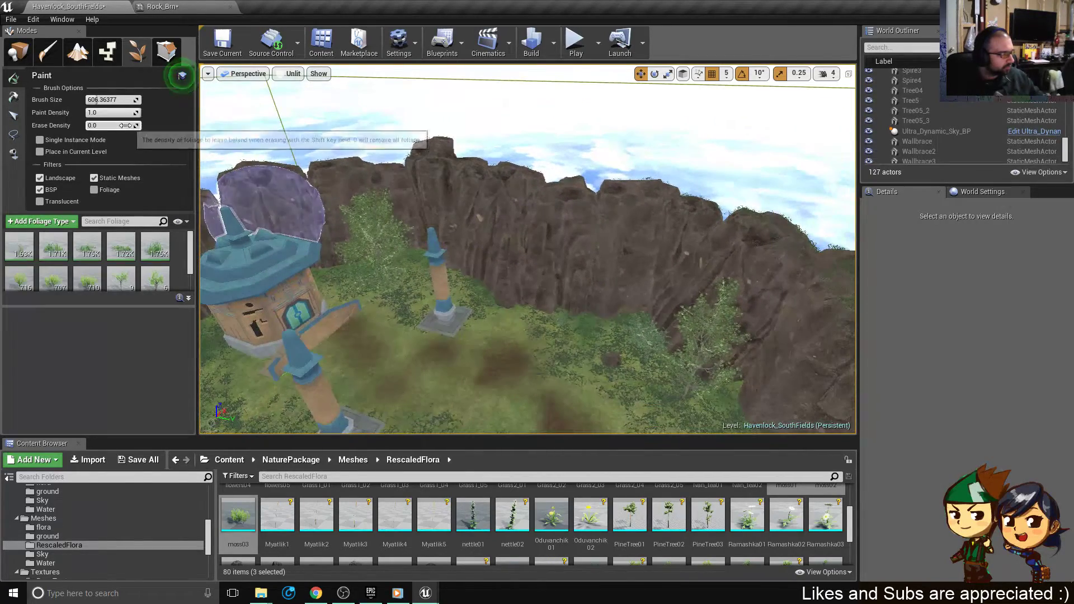
{"action": "left_click", "coordinate": [18, 52]}
{"action": "right_click_drag", "start_coordinate": [591, 254], "coordinate": [591, 254]}
{"action": "left_click", "coordinate": [290, 74]}
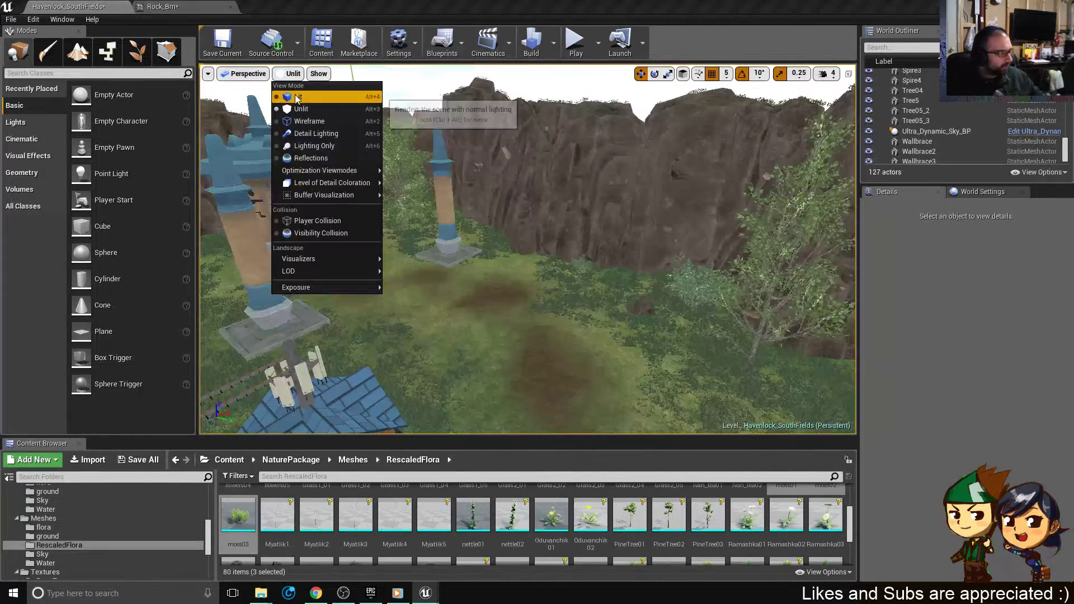
{"action": "left_click", "coordinate": [296, 96]}
- Play-test the level and run the character toward the cliffs to inspect the painted moss
{"action": "left_click", "coordinate": [574, 40]}
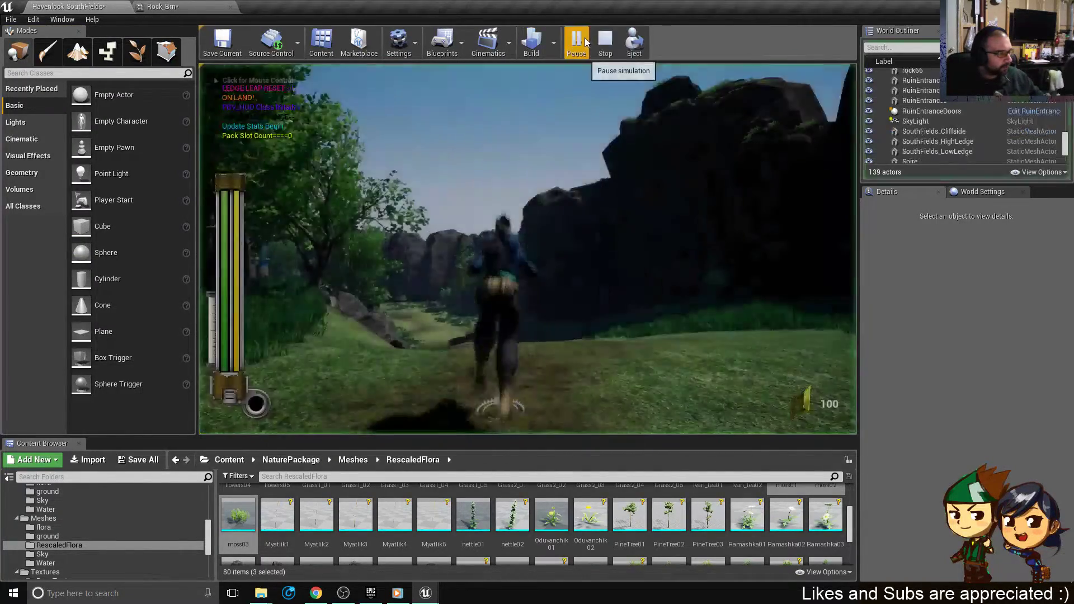
{"action": "key", "text": "w"}
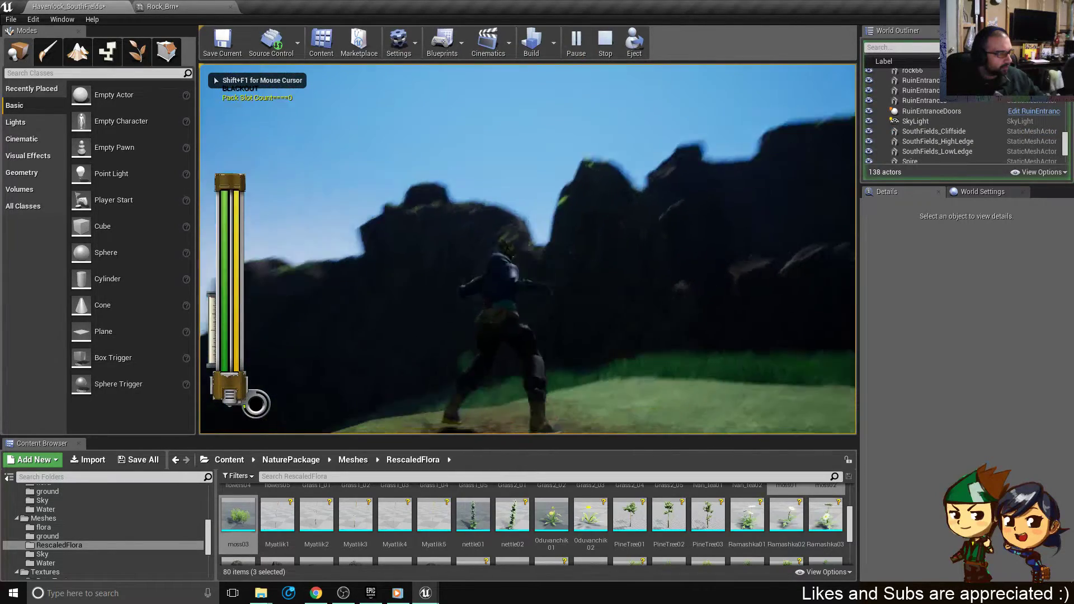
- Play-test the level by running the character past the cliffs, trees and ruin buildings, and stop the play session
{"action": "key", "text": "w"}
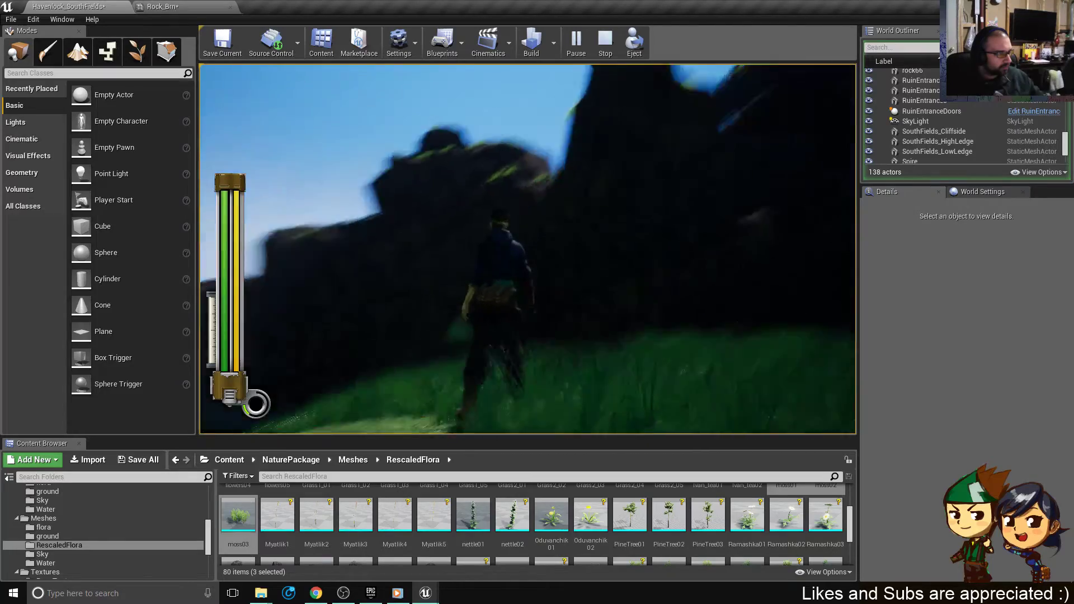
{"action": "key", "text": "w"}
{"action": "key", "text": "w"}
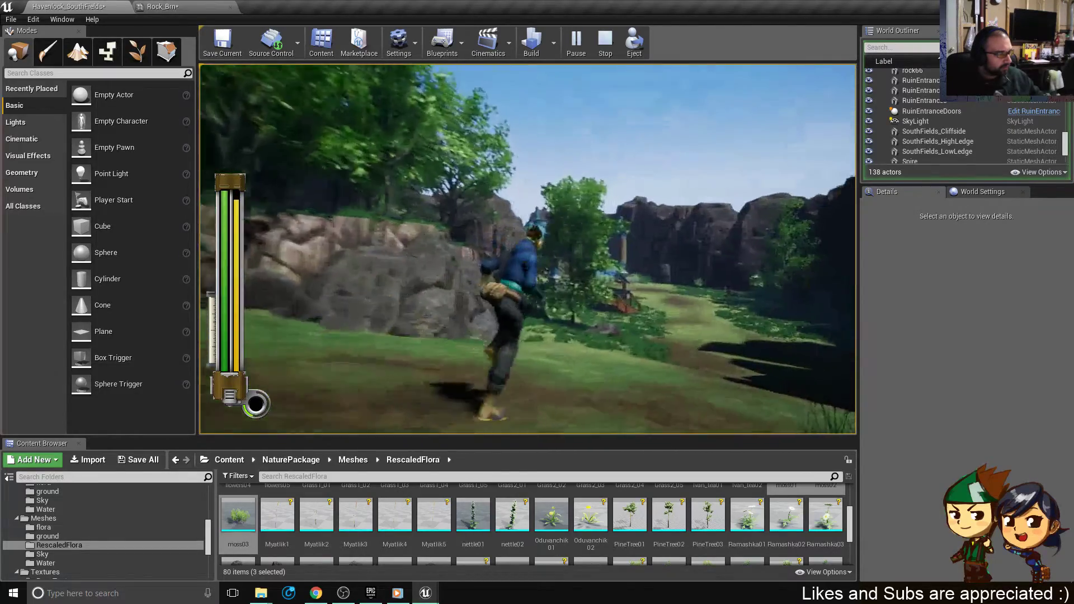
{"action": "key", "text": "w"}
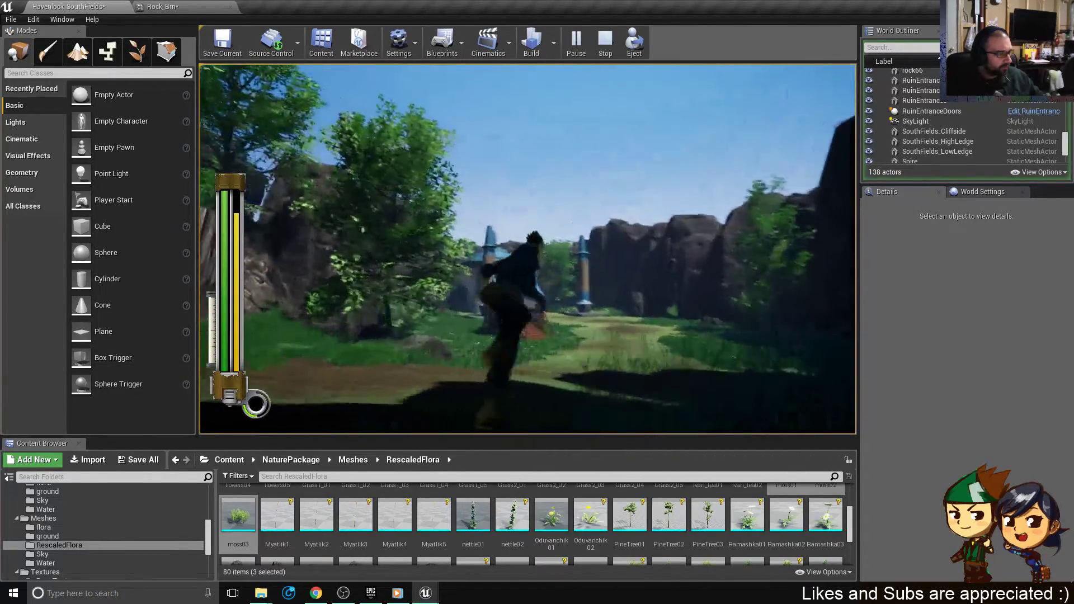
{"action": "key", "text": "w"}
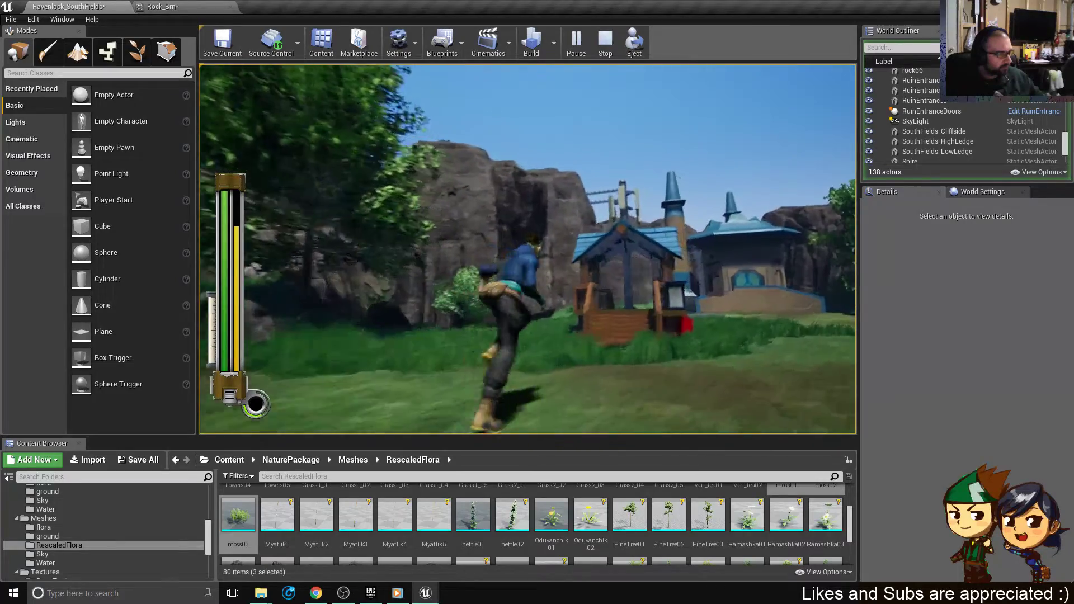
{"action": "key", "text": "w"}
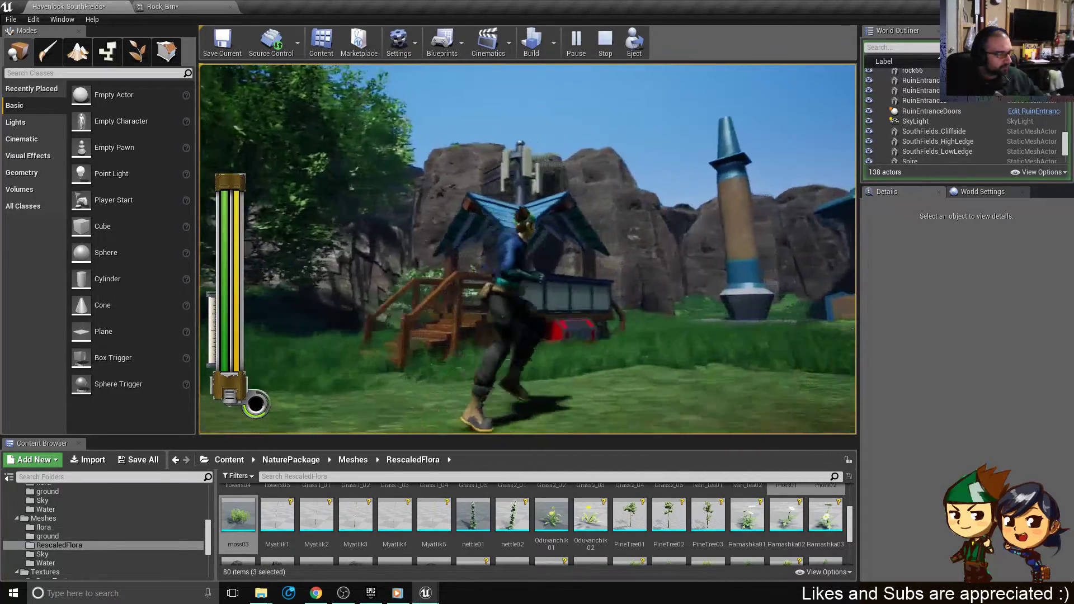
{"action": "key", "text": "w"}
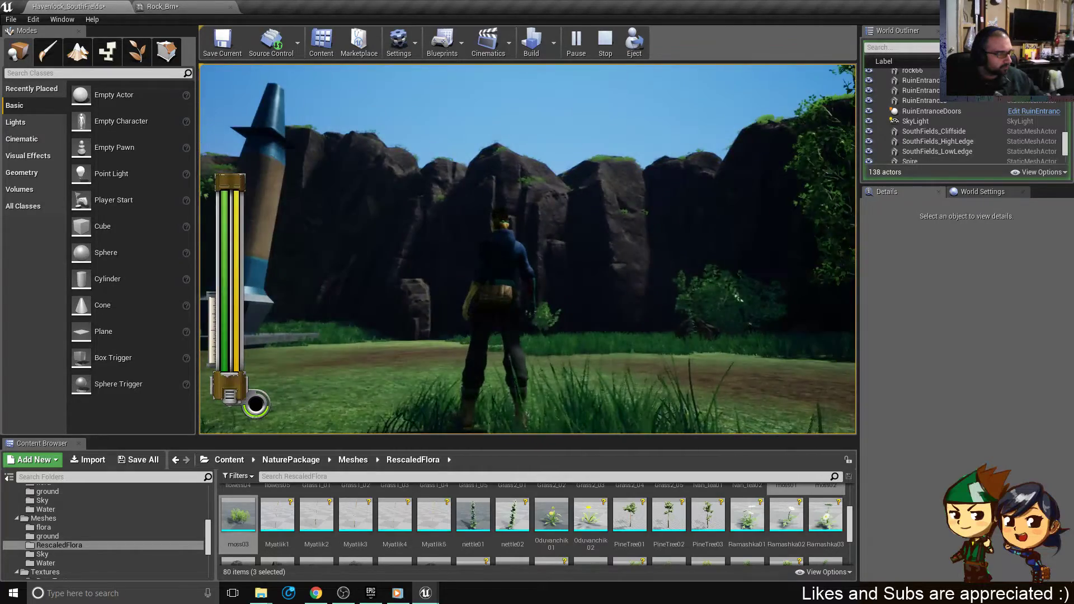
{"action": "key", "text": "w"}
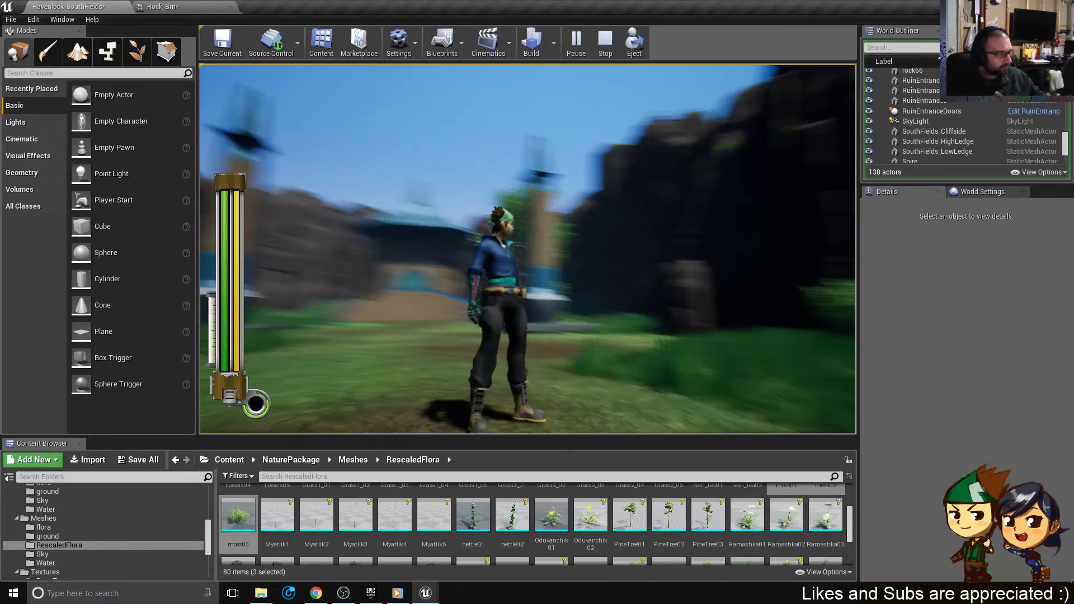
{"action": "key", "text": "w"}
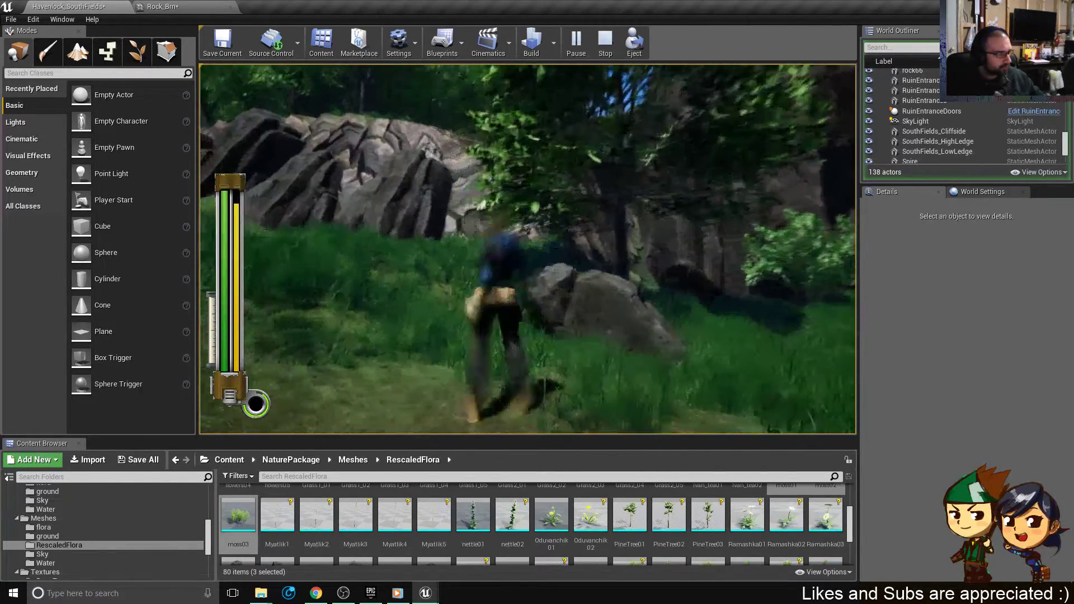
{"action": "key", "text": "Escape"}
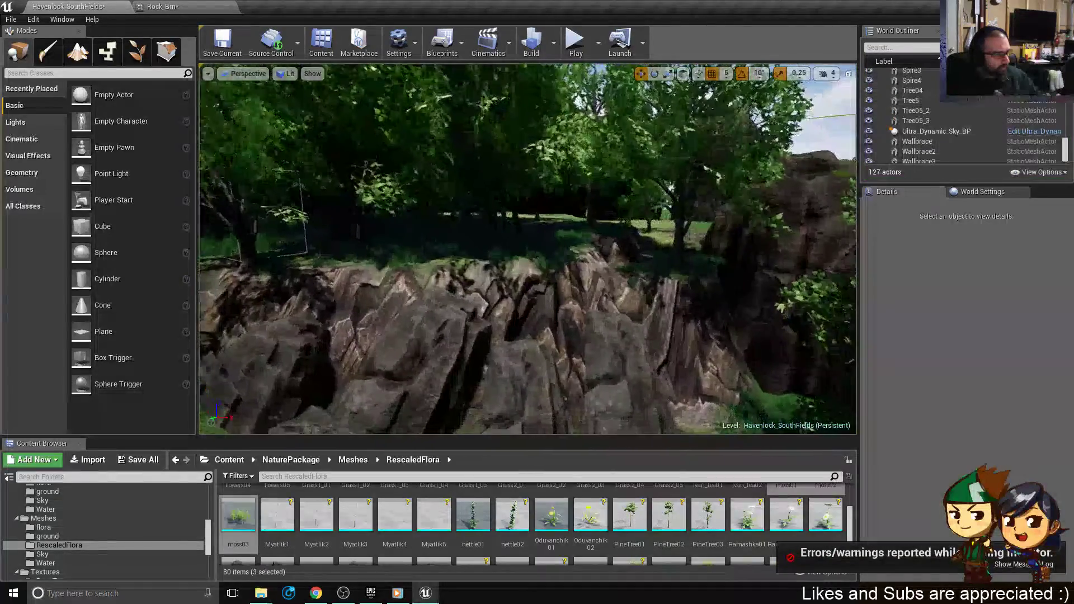
- Assign the Rock_Brn material to the six grey rocks along the base of the wooded ledge
{"action": "left_click", "coordinate": [482, 355]}
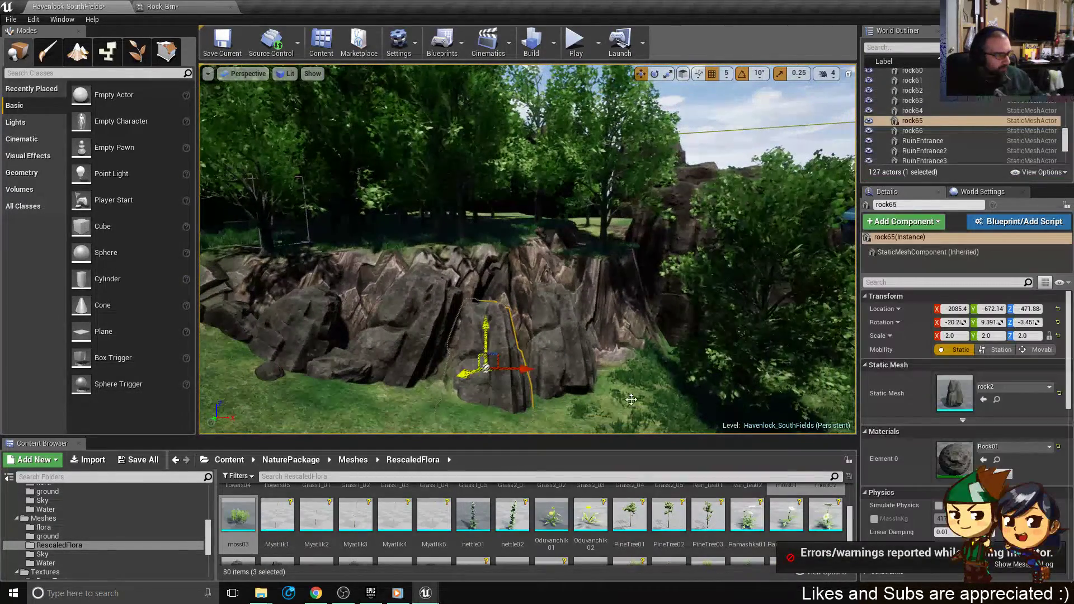
{"action": "left_click", "coordinate": [997, 458]}
{"action": "left_click", "coordinate": [560, 342], "text": "ctrl"}
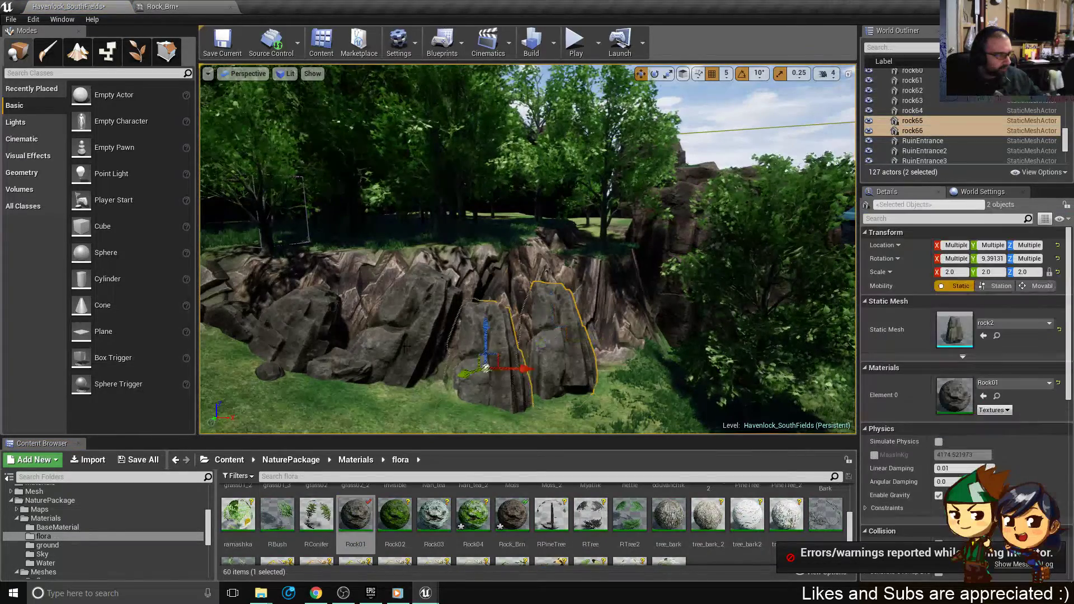
{"action": "left_click", "coordinate": [336, 365], "text": "ctrl"}
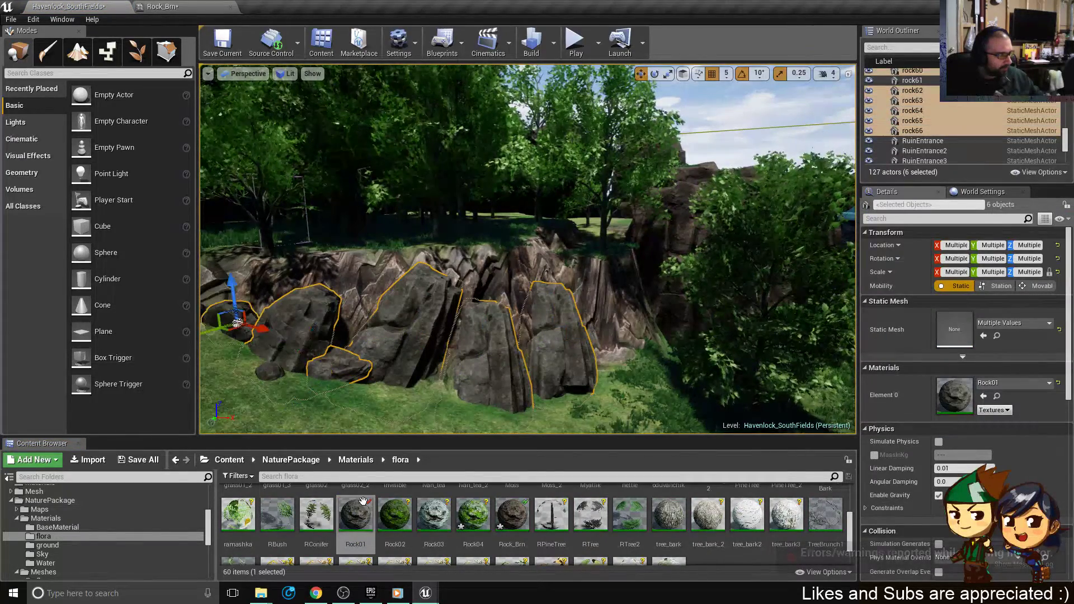
{"action": "left_click", "coordinate": [512, 517]}
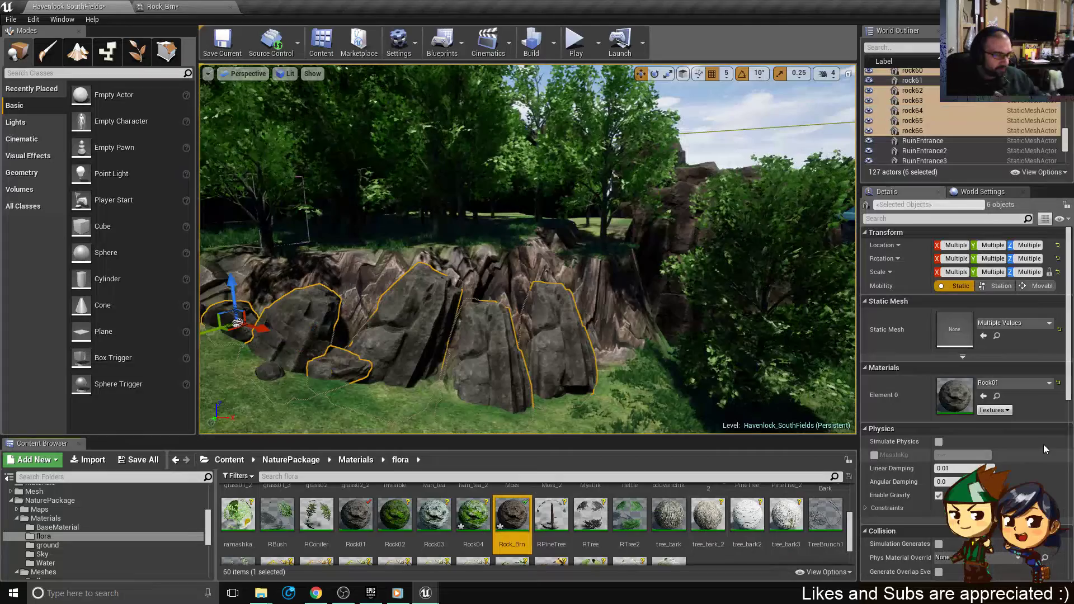
{"action": "left_click", "coordinate": [983, 396]}
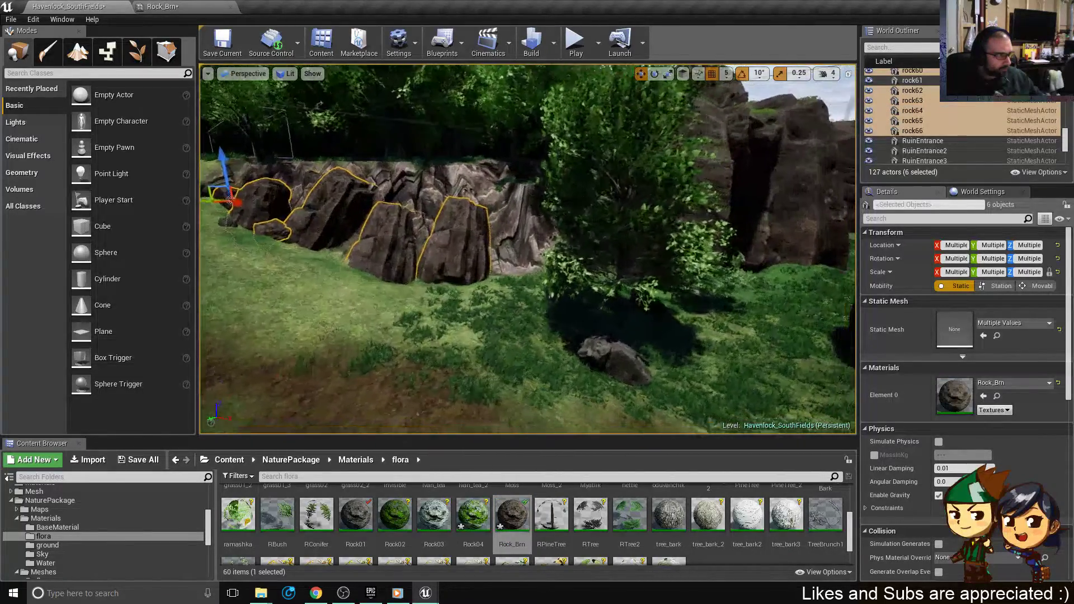
{"action": "right_click_drag", "start_coordinate": [528, 249], "coordinate": [492, 241]}
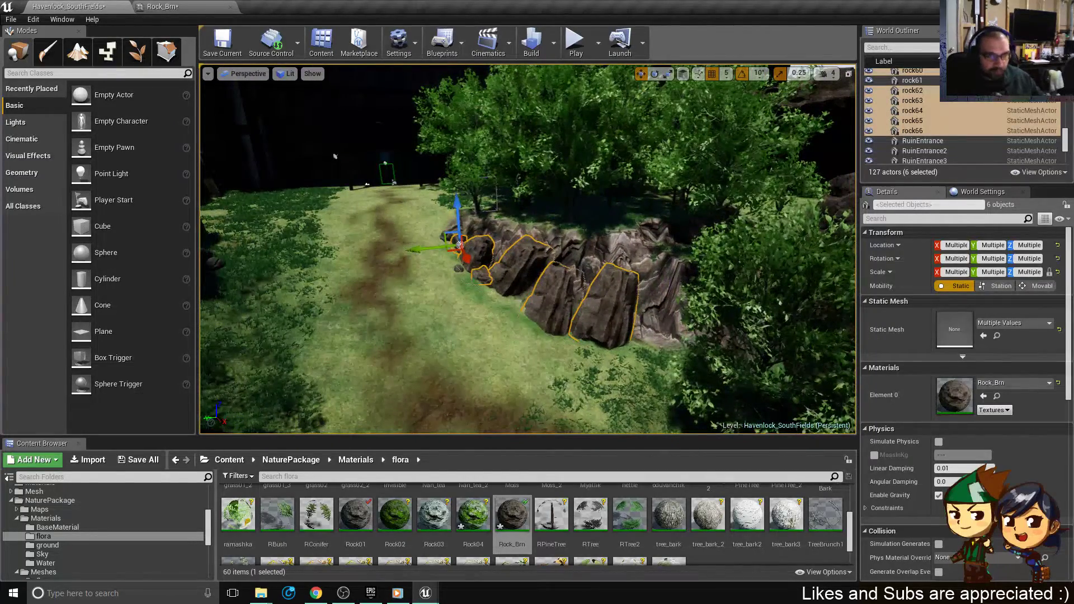
- Look at the Rock04 material instance, close it, and review Rock_Brn's texture parameters before returning to the level
{"action": "left_click_drag", "start_coordinate": [635, 3], "coordinate": [498, 7]}
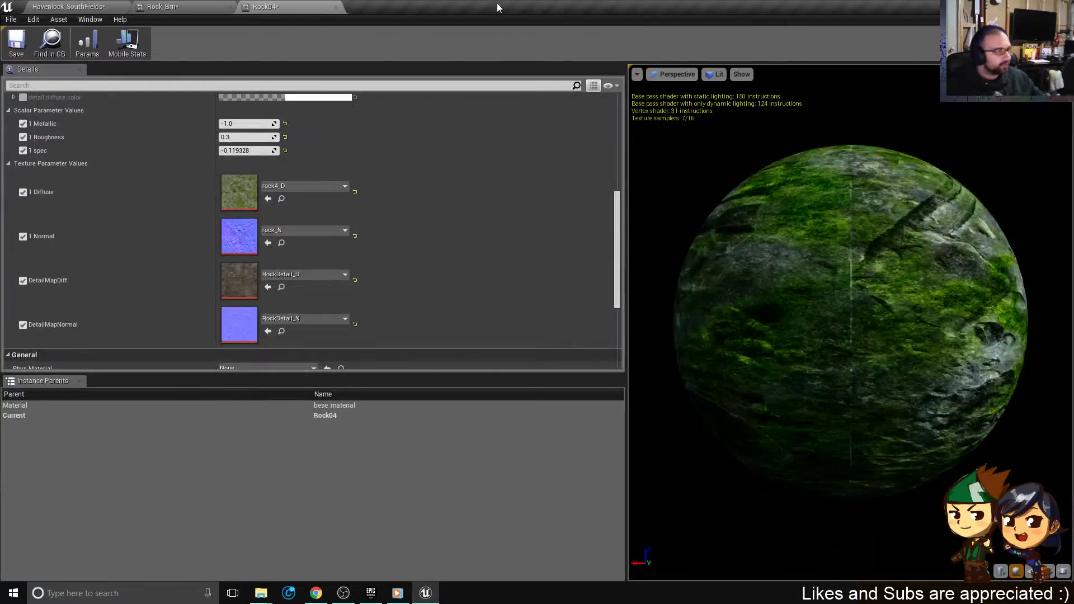
{"action": "left_click", "coordinate": [335, 7]}
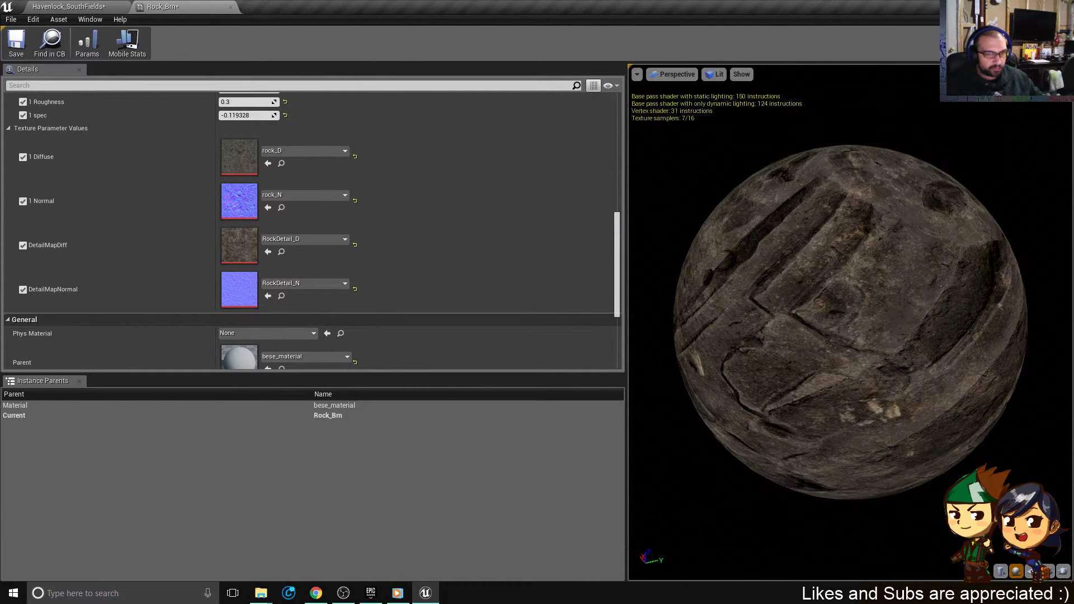
{"action": "left_click", "coordinate": [73, 6]}
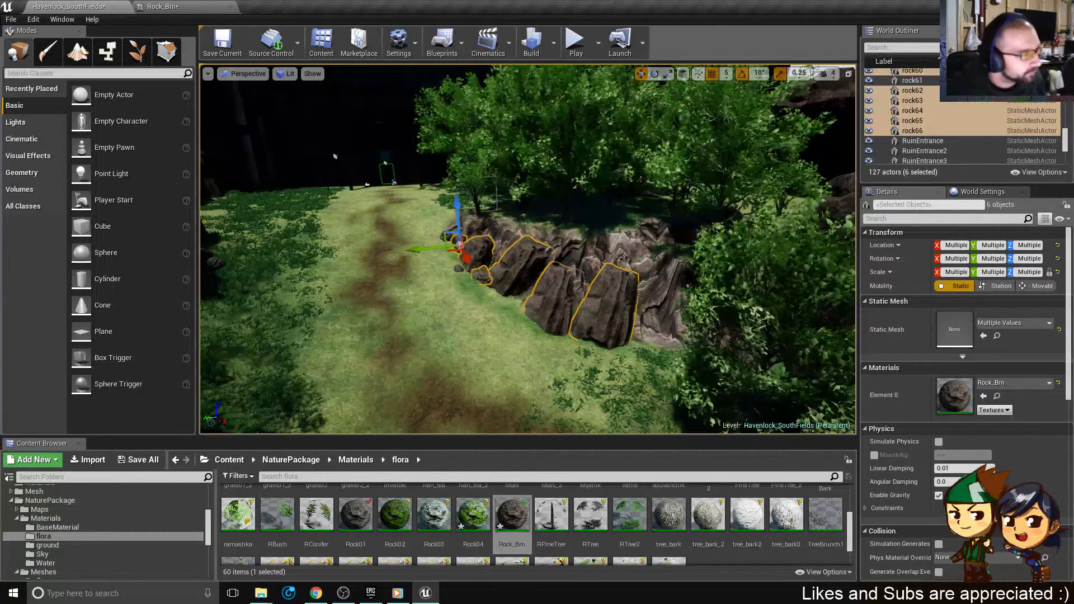
- Examine the rock5-mesh boulder on the cliff and the smaller rocks along the path, checking their placement and materials
{"action": "right_click_drag", "start_coordinate": [377, 296], "coordinate": [453, 278]}
{"action": "mouse_move", "coordinate": [506, 235]}
{"action": "right_mouse_down"}
{"action": "mouse_move", "coordinate": [545, 207]}
{"action": "mouse_move", "coordinate": [460, 160]}
{"action": "mouse_move", "coordinate": [541, 205]}
{"action": "mouse_move", "coordinate": [489, 244]}
{"action": "mouse_move", "coordinate": [512, 221]}
{"action": "right_mouse_up"}
{"action": "left_click", "coordinate": [489, 244]}
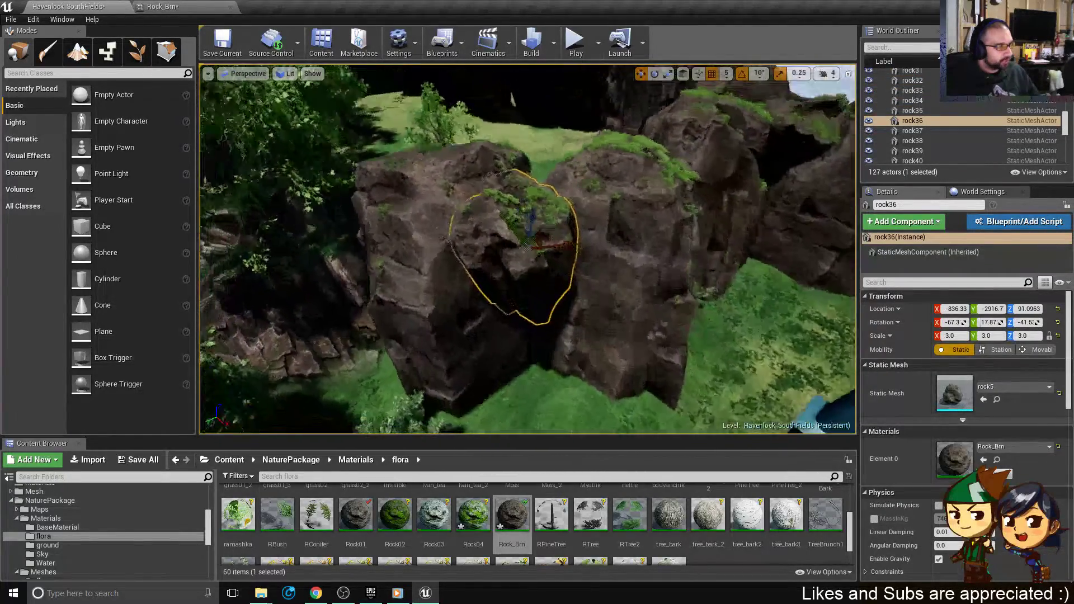
{"action": "left_click_drag", "start_coordinate": [512, 221], "coordinate": [350, 194], "text": "alt"}
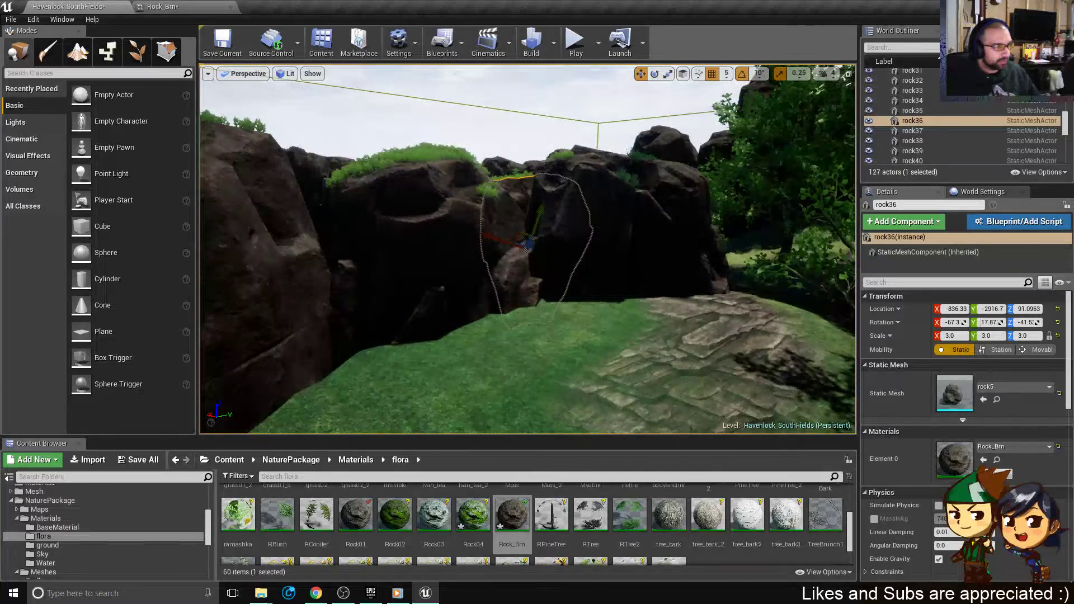
{"action": "right_click_drag", "start_coordinate": [481, 244], "coordinate": [548, 288]}
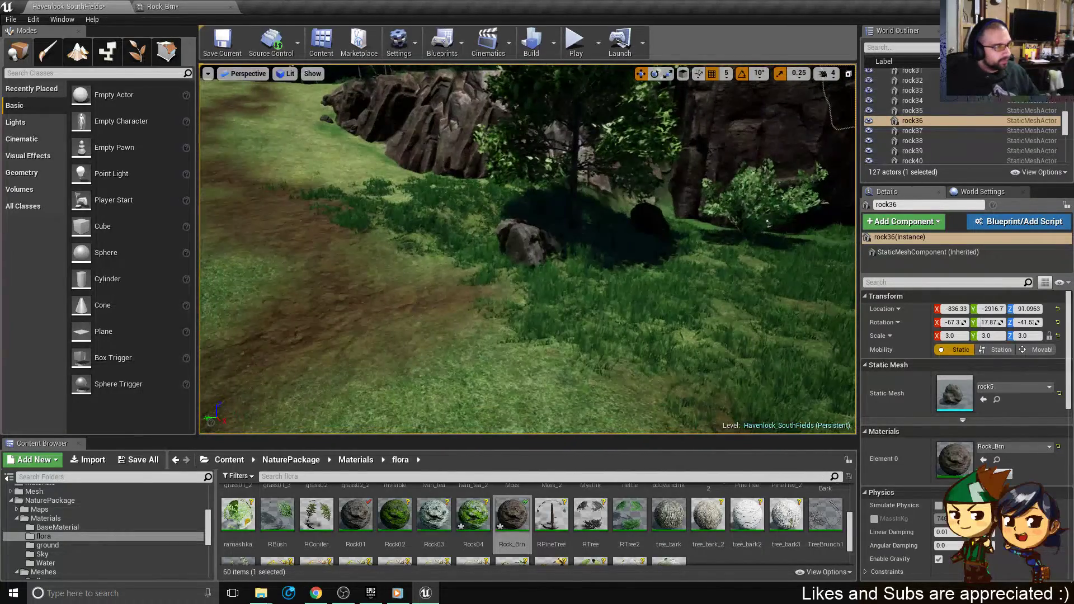
{"action": "mouse_move", "coordinate": [529, 249]}
{"action": "right_mouse_down"}
{"action": "mouse_move", "coordinate": [618, 246]}
{"action": "mouse_move", "coordinate": [467, 255]}
{"action": "mouse_move", "coordinate": [533, 260]}
{"action": "mouse_move", "coordinate": [512, 274]}
{"action": "mouse_move", "coordinate": [582, 260]}
{"action": "mouse_move", "coordinate": [565, 267]}
{"action": "mouse_move", "coordinate": [587, 271]}
{"action": "mouse_move", "coordinate": [520, 261]}
{"action": "right_mouse_up"}
{"action": "right_click_drag", "start_coordinate": [528, 248], "coordinate": [491, 279]}
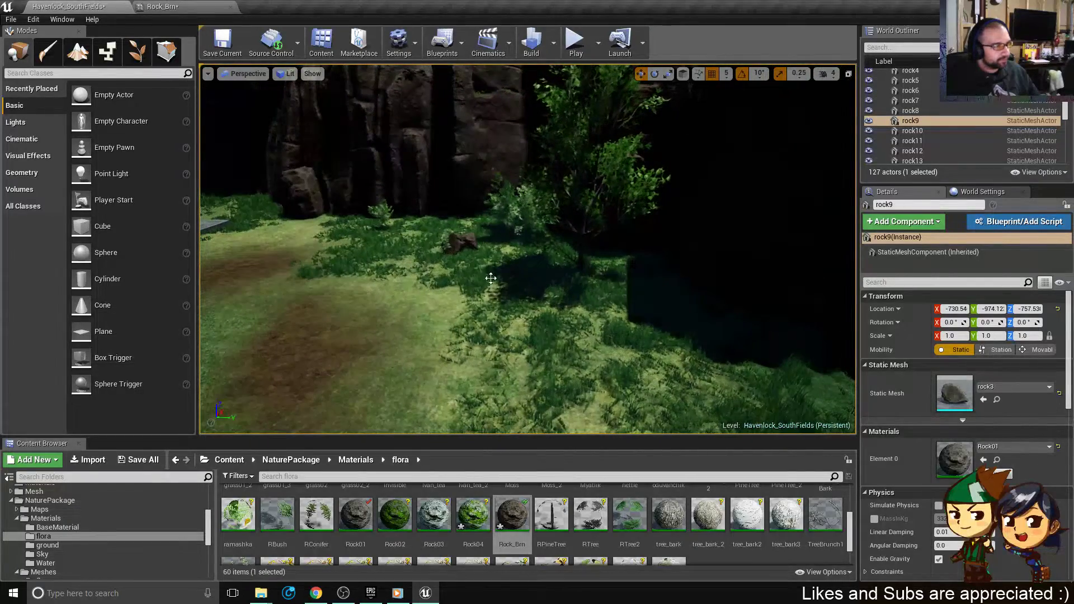
- Reposition the nettle beside the small brown rock to about X 1892, Y -1370, Z -793, and save the map
{"action": "left_click", "coordinate": [455, 248]}
{"action": "key", "text": "f"}
{"action": "left_click_drag", "start_coordinate": [454, 248], "coordinate": [496, 250], "text": "alt"}
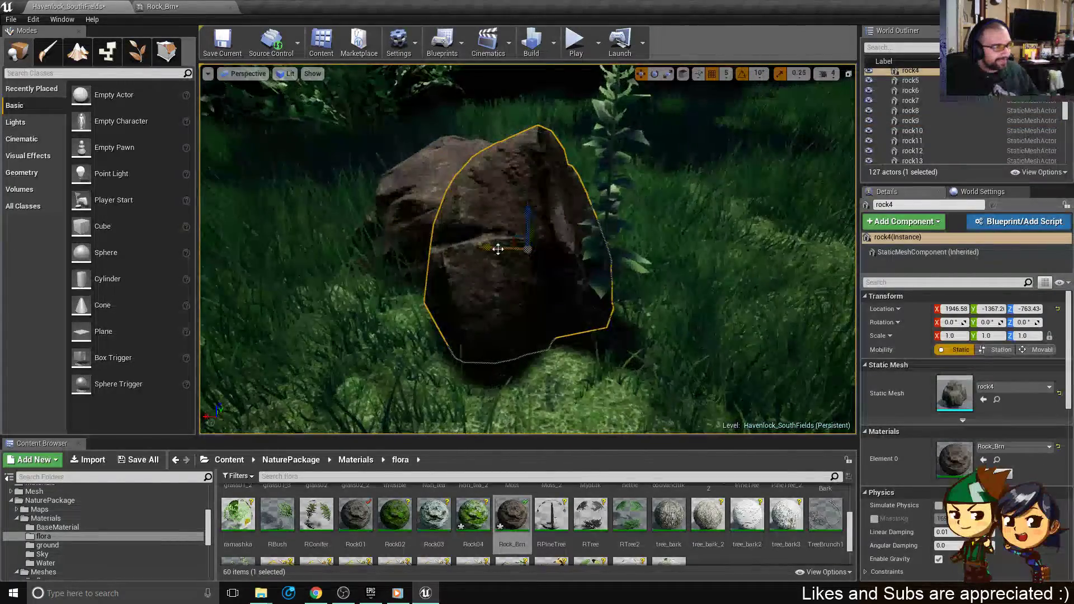
{"action": "left_click", "coordinate": [598, 287]}
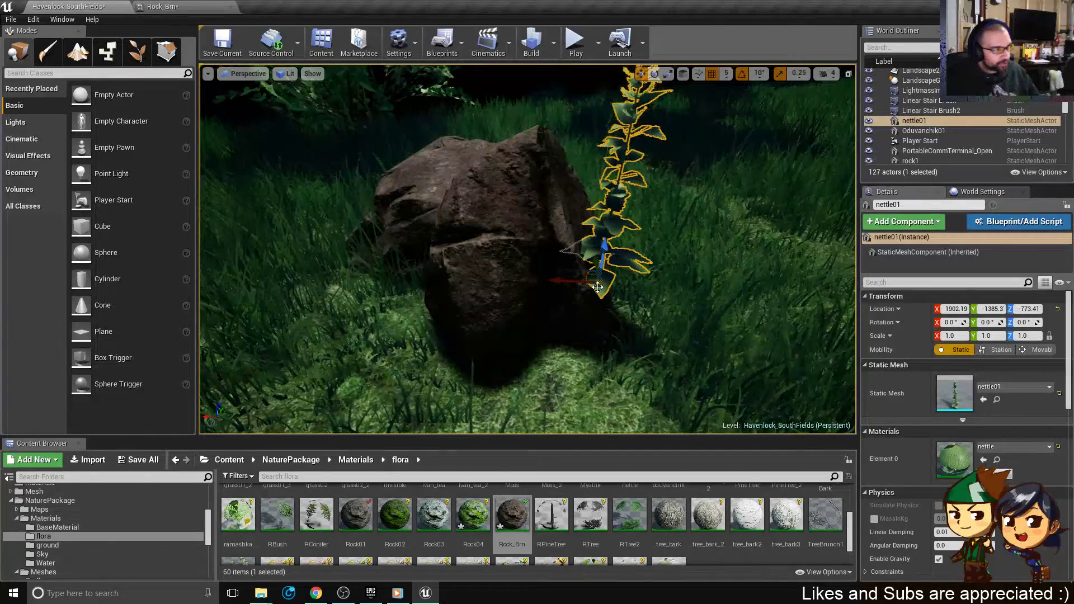
{"action": "left_click_drag", "start_coordinate": [598, 287], "coordinate": [636, 273]}
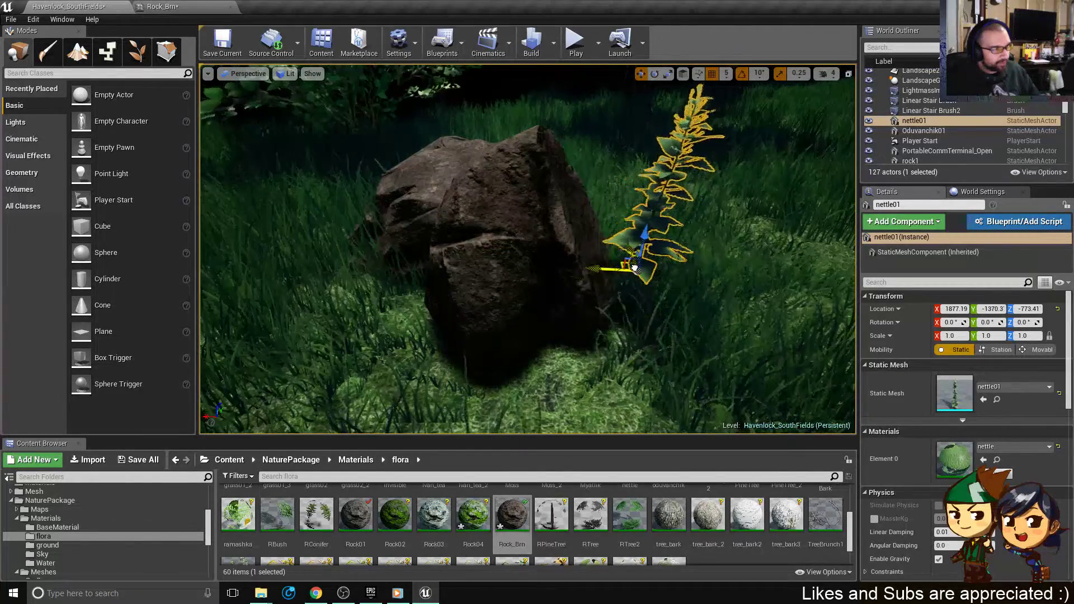
{"action": "left_click_drag", "start_coordinate": [780, 287], "coordinate": [582, 252], "text": "alt"}
{"action": "left_click_drag", "start_coordinate": [649, 308], "coordinate": [578, 334], "text": "alt"}
{"action": "left_click_drag", "start_coordinate": [450, 291], "coordinate": [749, 397]}
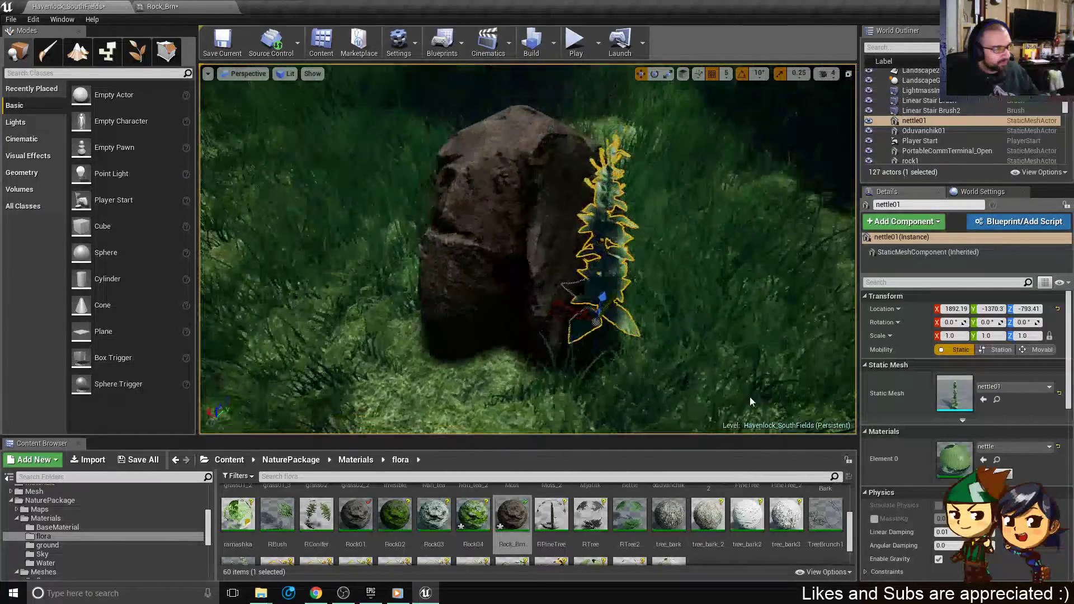
{"action": "scroll", "coordinate": [750, 398], "scroll_direction": "down", "scroll_amount": 10}
{"action": "key", "text": "ctrl+s"}
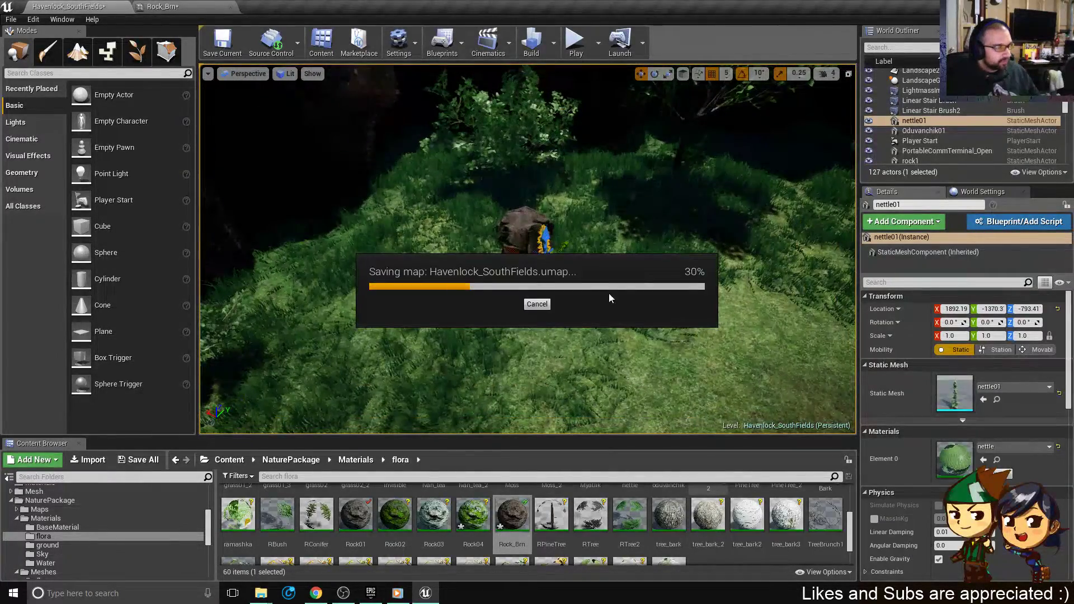
- Lower Spire4 near the ruin entrance into the ground to Z -800
{"action": "right_click_drag", "start_coordinate": [615, 336], "coordinate": [310, 313]}
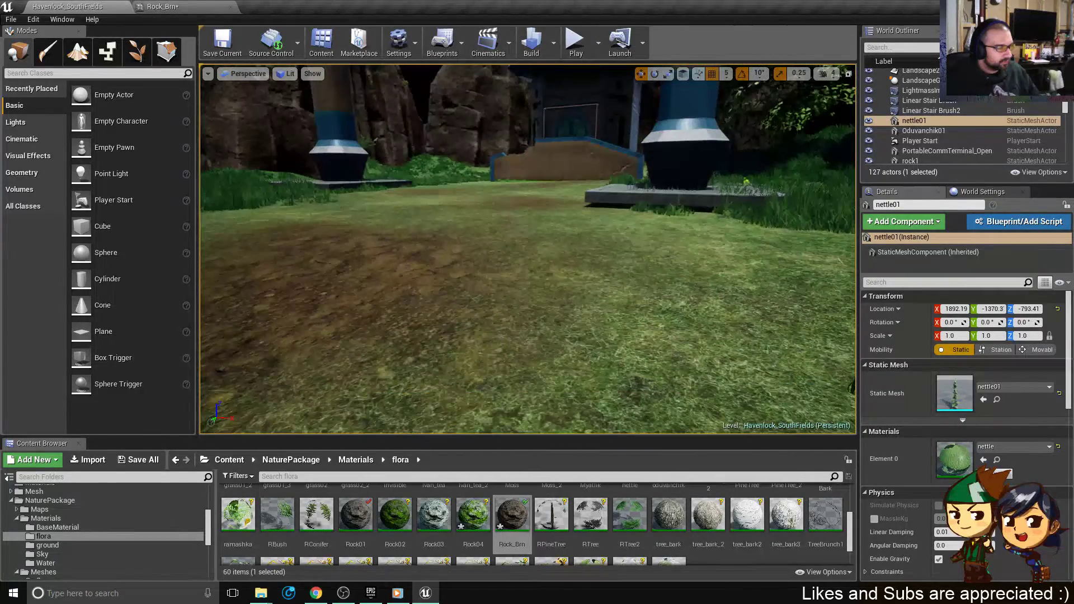
{"action": "left_click", "coordinate": [685, 162]}
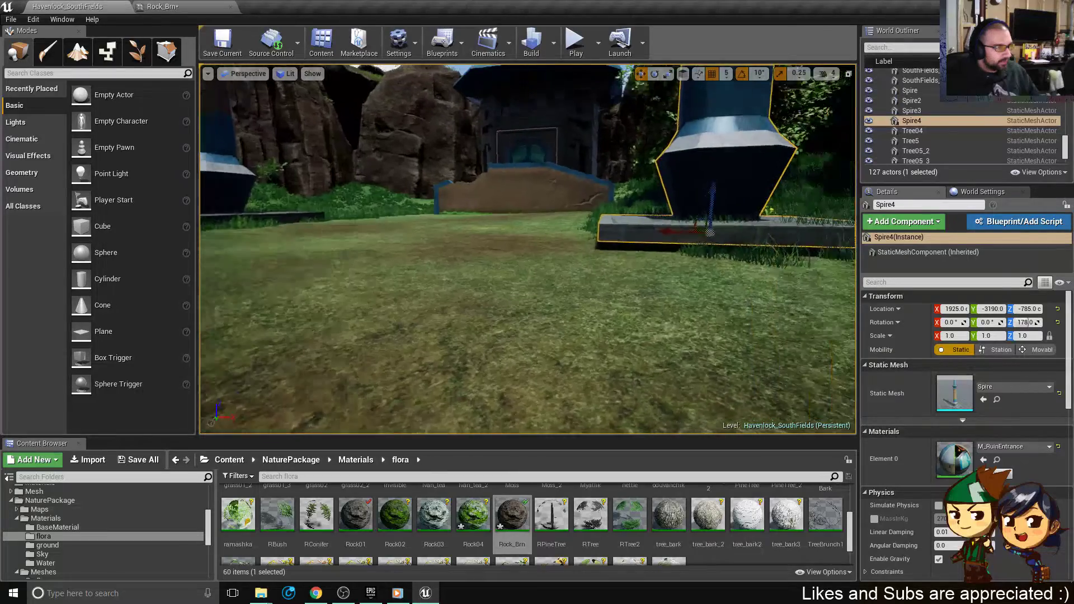
{"action": "right_click_drag", "start_coordinate": [686, 162], "coordinate": [711, 159]}
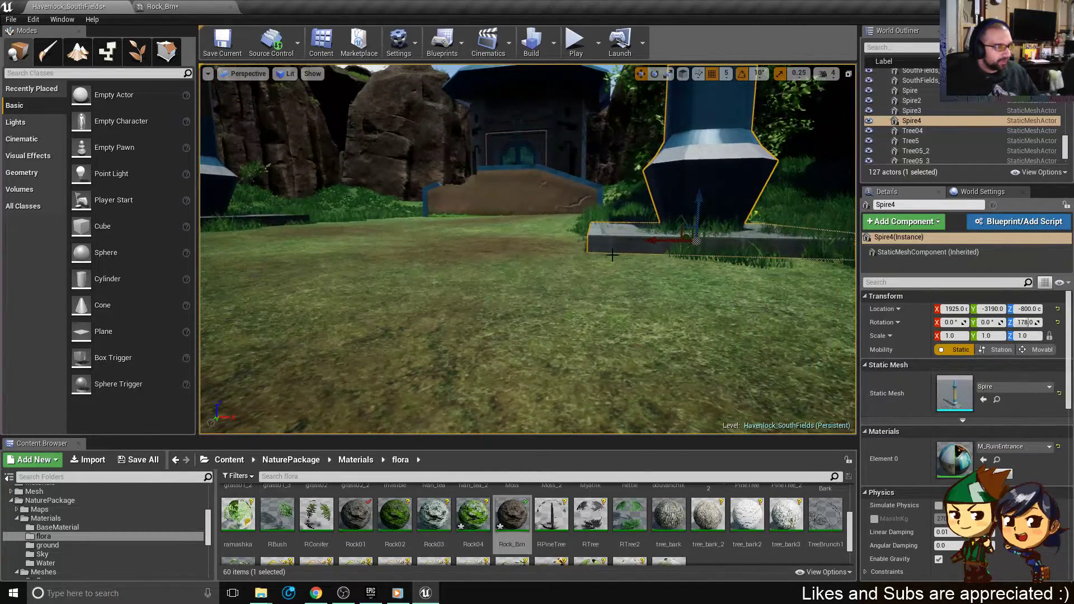
- Lower Spire3, on the other side of the ruin entrance path, to Z -790
{"action": "right_click_drag", "start_coordinate": [612, 255], "coordinate": [543, 246]}
{"action": "left_click", "coordinate": [465, 190]}
{"action": "right_click_drag", "start_coordinate": [465, 190], "coordinate": [481, 211]}
{"action": "left_click_drag", "start_coordinate": [474, 179], "coordinate": [483, 184]}
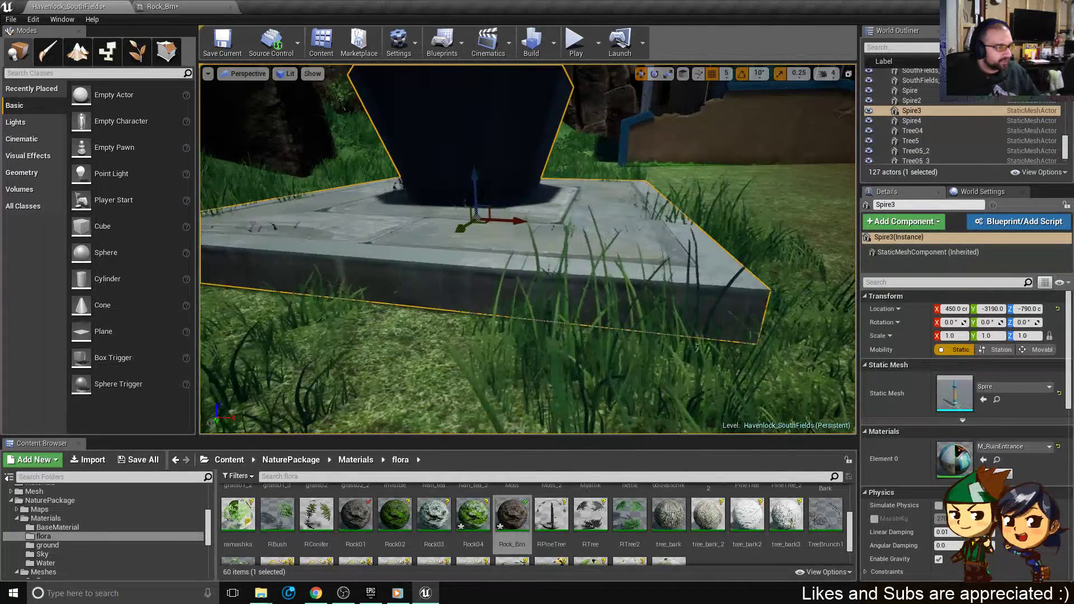
- Duplicate the large rock on the grassy cliff top and place the copy beside it at about X 806, Y 1685, Z -239
{"action": "right_click_drag", "start_coordinate": [483, 184], "coordinate": [353, 185]}
{"action": "right_click_drag", "start_coordinate": [566, 203], "coordinate": [566, 203]}
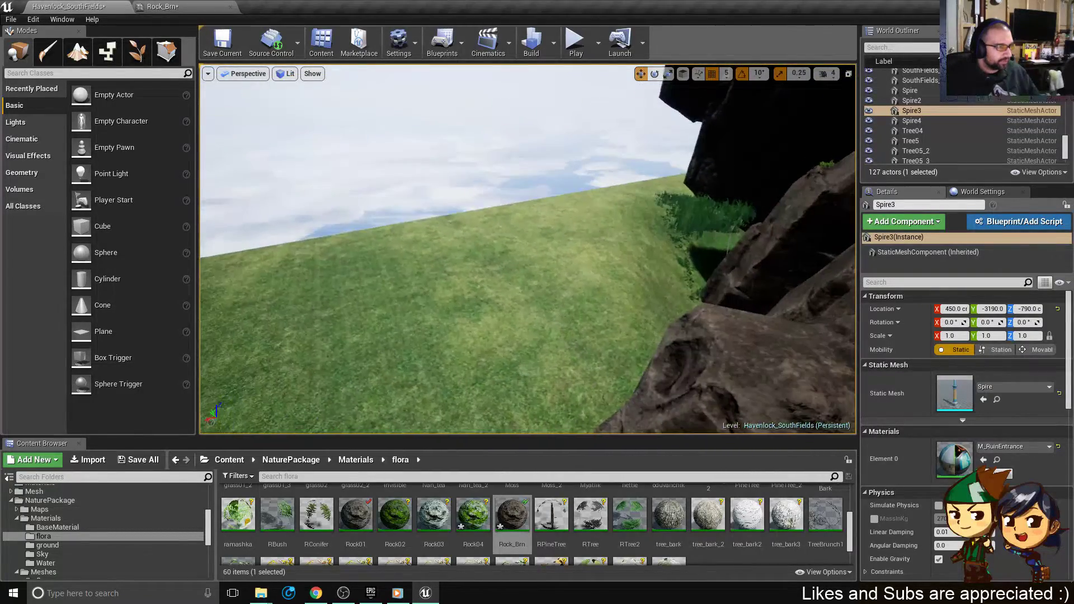
{"action": "right_click_drag", "start_coordinate": [566, 203], "coordinate": [565, 203]}
{"action": "right_click_drag", "start_coordinate": [575, 264], "coordinate": [575, 265]}
{"action": "left_click", "coordinate": [494, 239]}
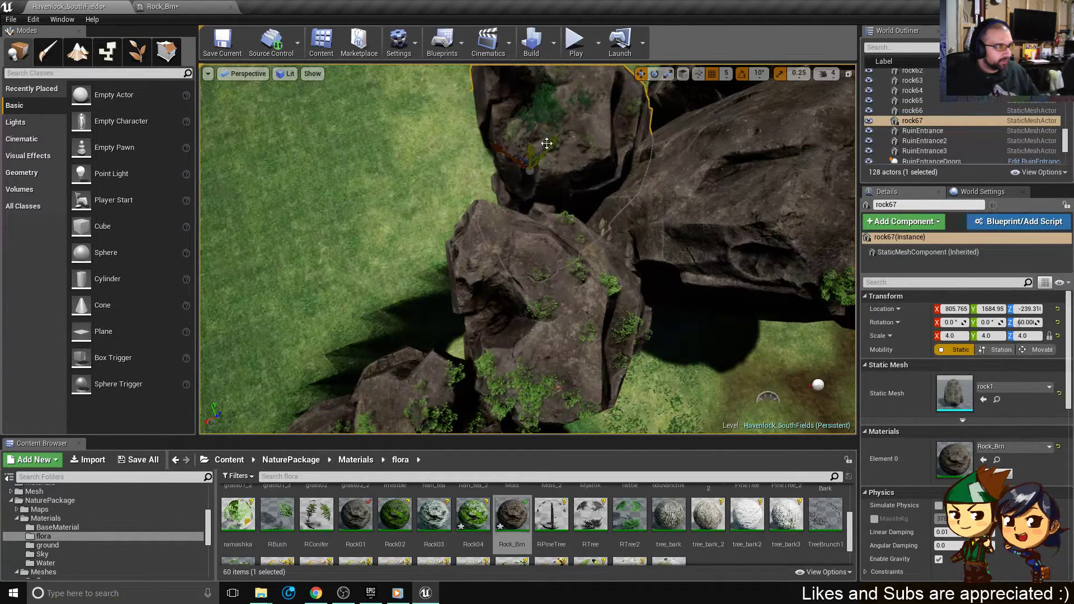
{"action": "right_click_drag", "start_coordinate": [533, 213], "coordinate": [534, 214]}
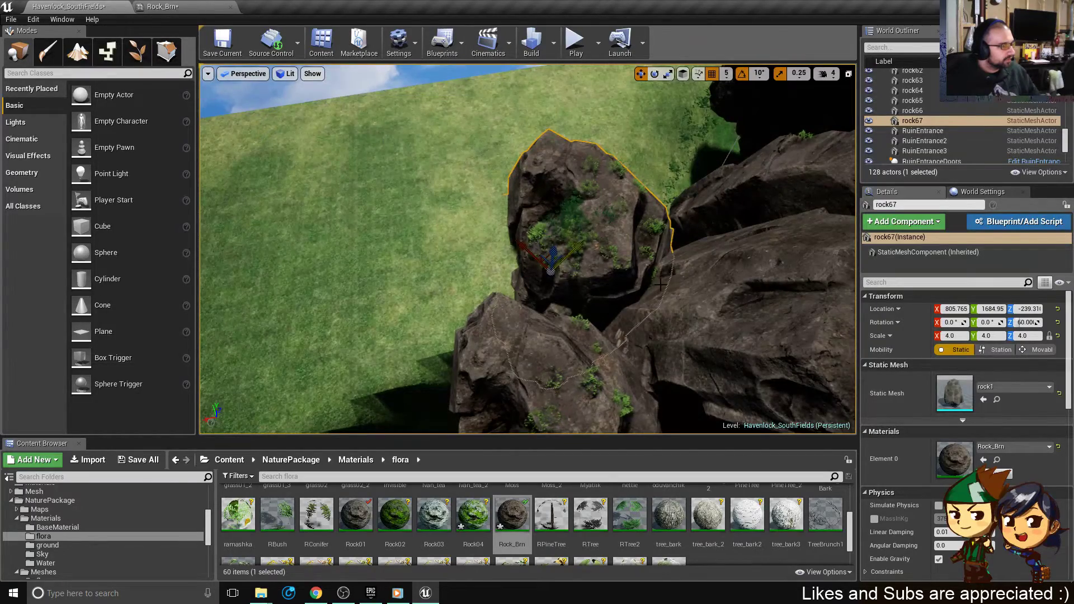
{"action": "right_click_drag", "start_coordinate": [661, 285], "coordinate": [661, 284]}
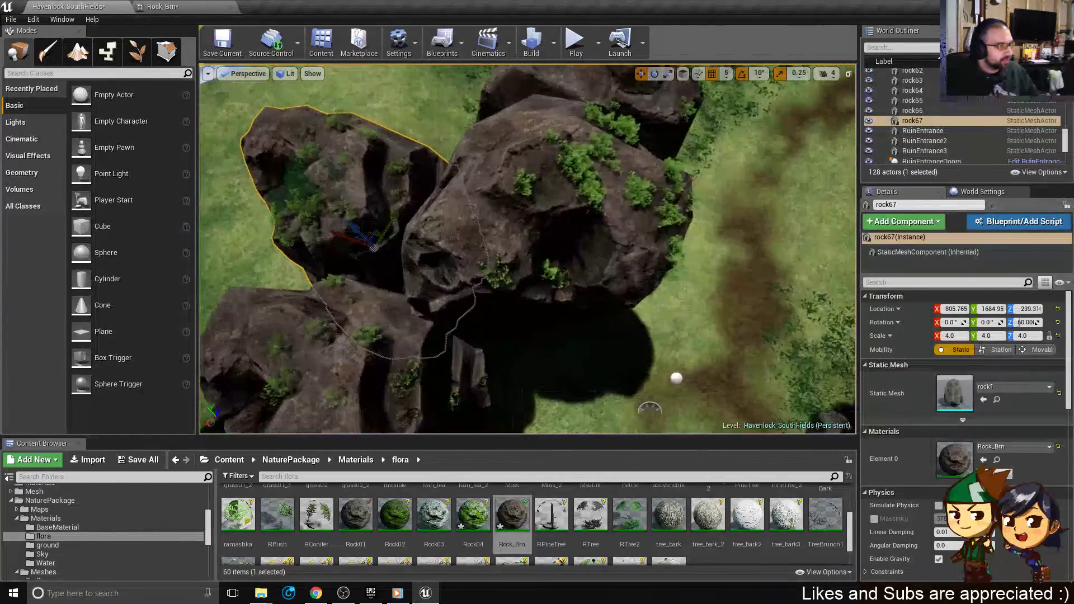
- Try tilting the duplicated cliff-top rock about -50° on the Y axis, and undo the rotation
{"action": "right_click_drag", "start_coordinate": [533, 213], "coordinate": [533, 214]}
{"action": "right_click_drag", "start_coordinate": [506, 172], "coordinate": [505, 171]}
{"action": "left_click_drag", "start_coordinate": [541, 349], "coordinate": [420, 353]}
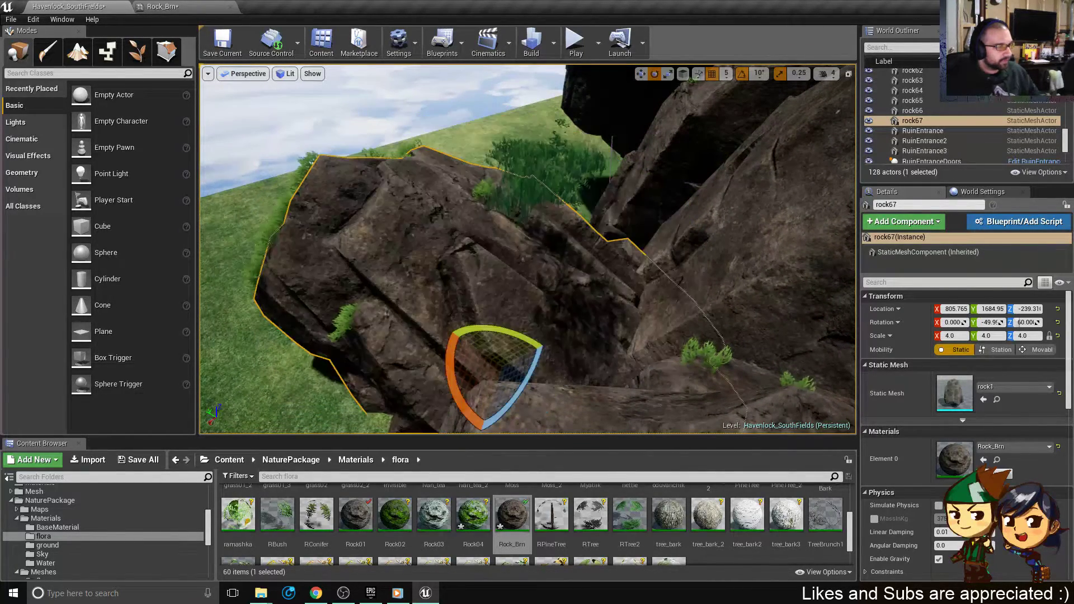
{"action": "key", "text": "ctrl+z"}
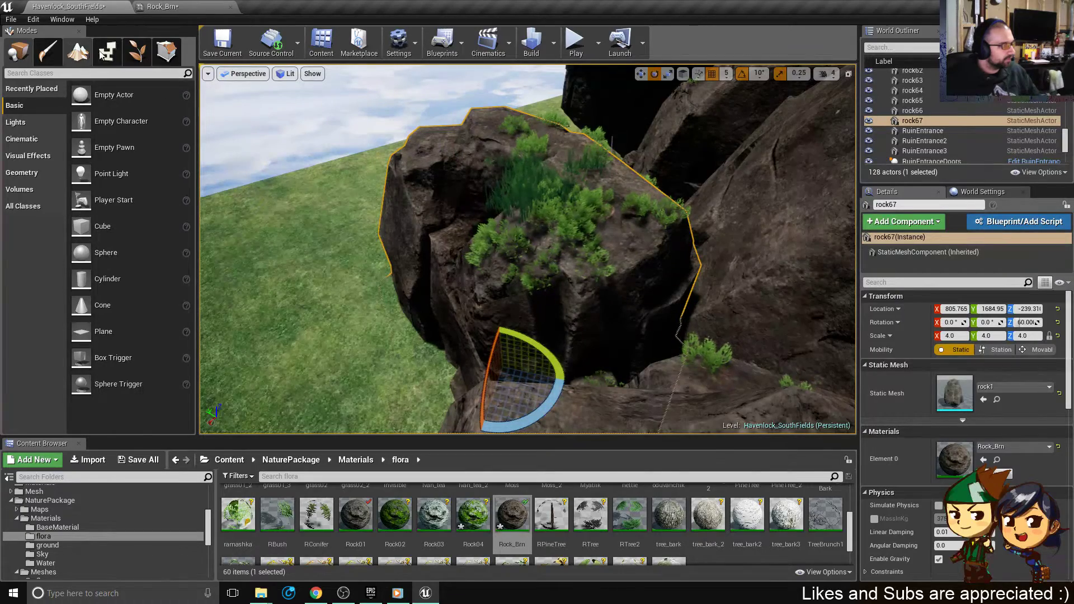
- Set the foliage brush size to about 312 and erase the bushes from the top of the duplicated rock
{"action": "left_click", "coordinate": [137, 51]}
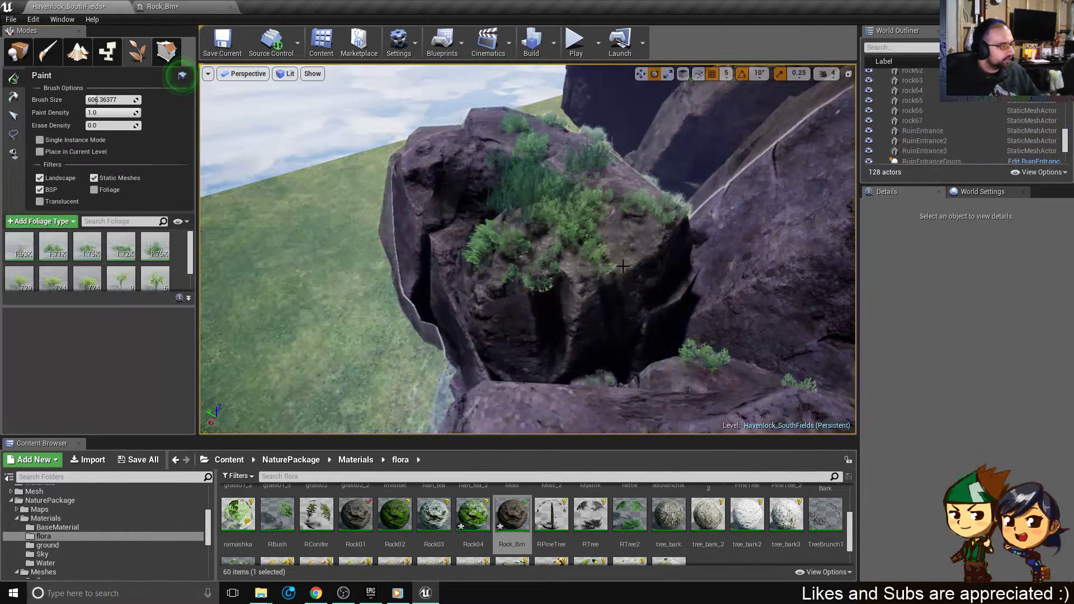
{"action": "left_click_drag", "start_coordinate": [105, 100], "coordinate": [91, 100]}
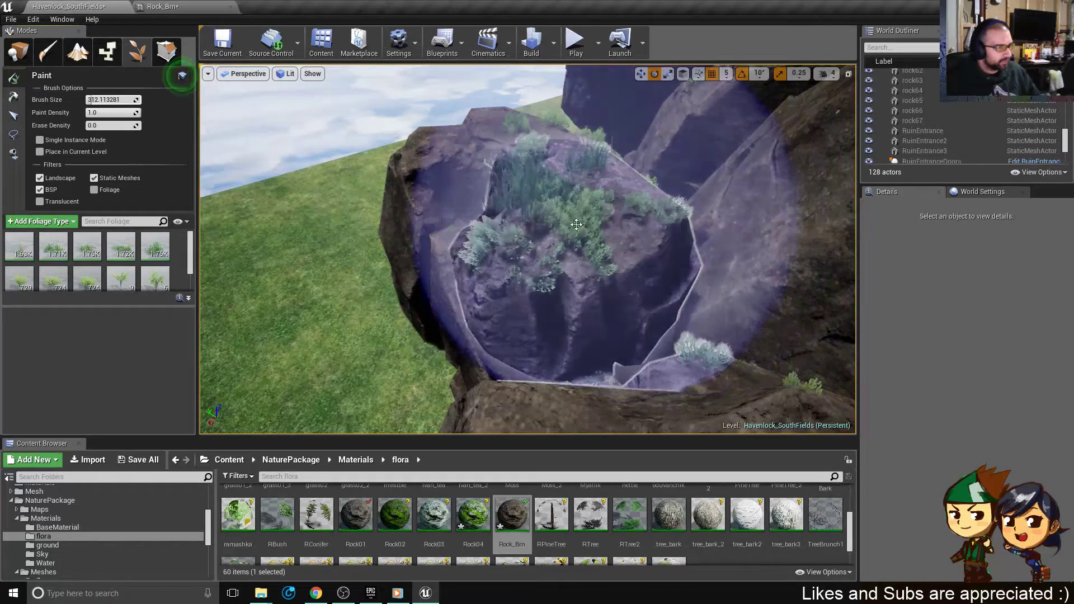
{"action": "left_click_drag", "start_coordinate": [531, 237], "coordinate": [532, 202], "text": "shift"}
{"action": "left_click_drag", "start_coordinate": [588, 165], "coordinate": [556, 135], "text": "shift"}
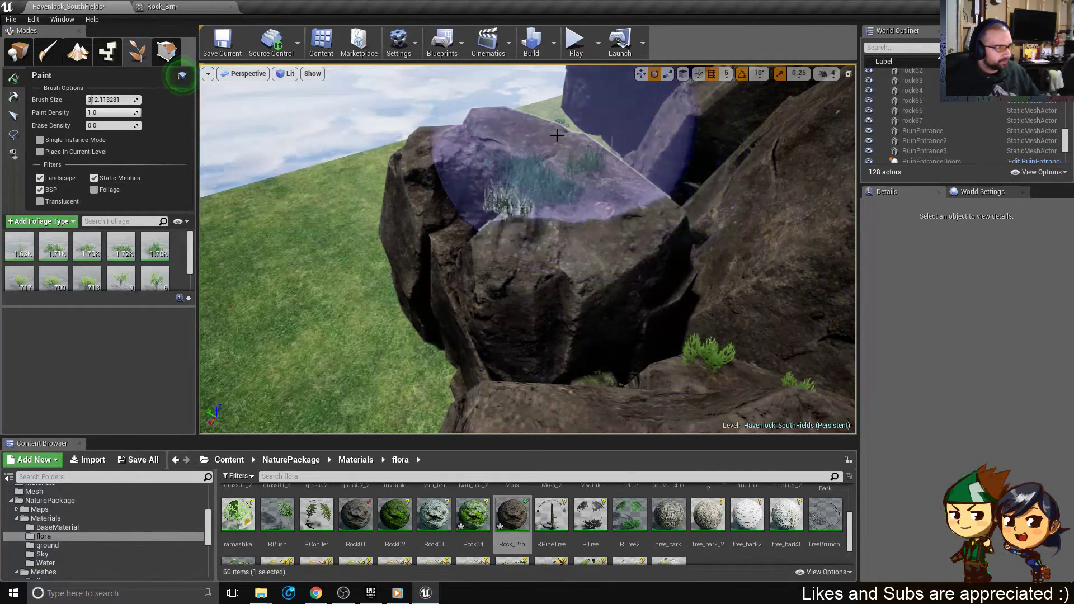
{"action": "right_click_drag", "start_coordinate": [587, 183], "coordinate": [448, 207]}
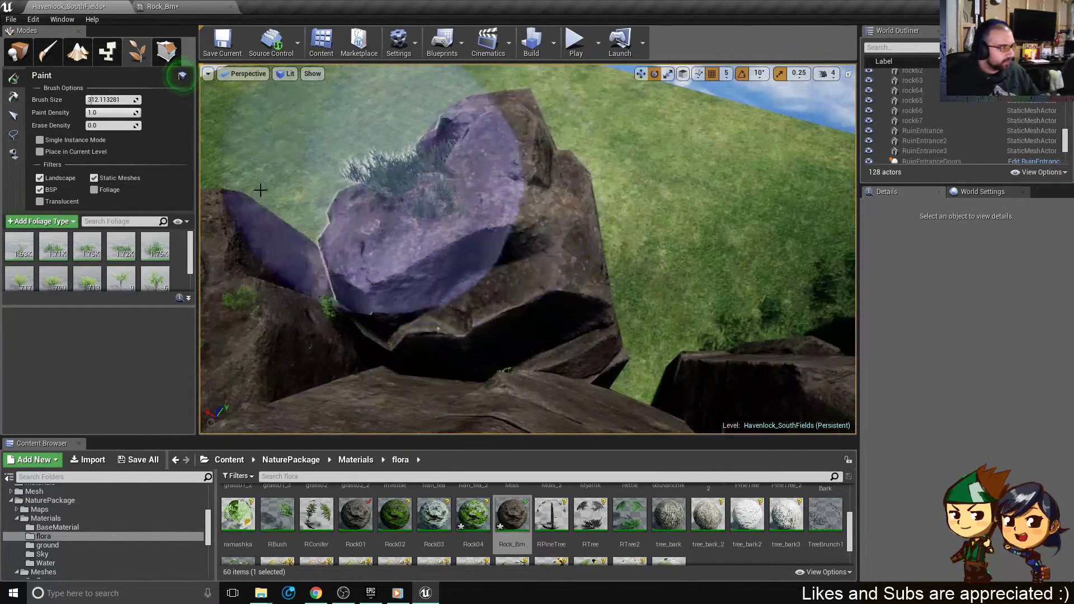
- Activate the first five foliage types and erase the remaining grass from the duplicated rock
{"action": "left_click", "coordinate": [18, 241]}
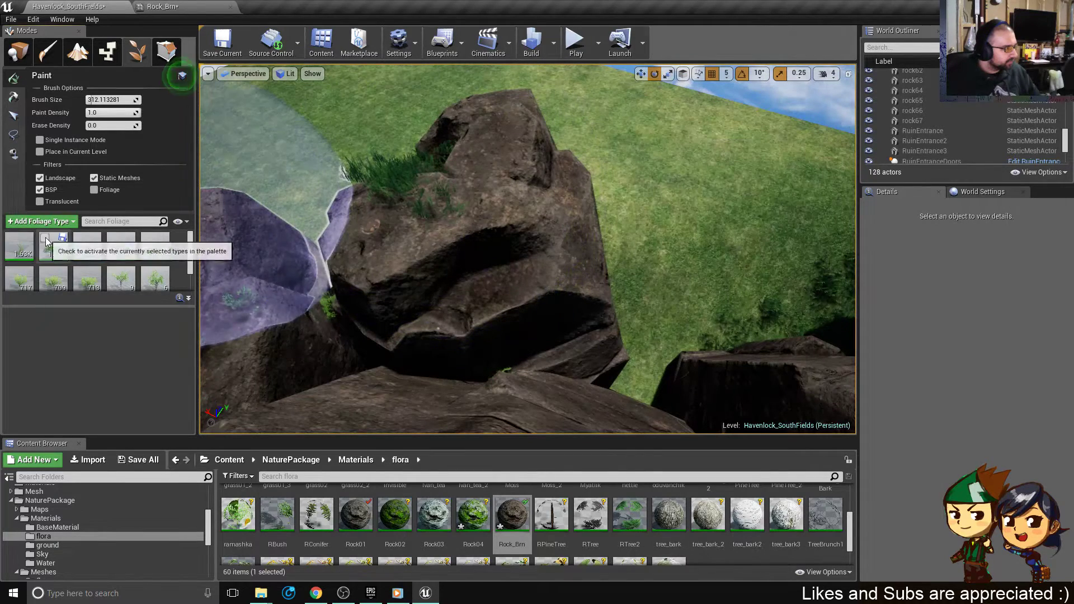
{"action": "left_click", "coordinate": [46, 241]}
{"action": "left_click", "coordinate": [79, 241]}
{"action": "left_click", "coordinate": [113, 242]}
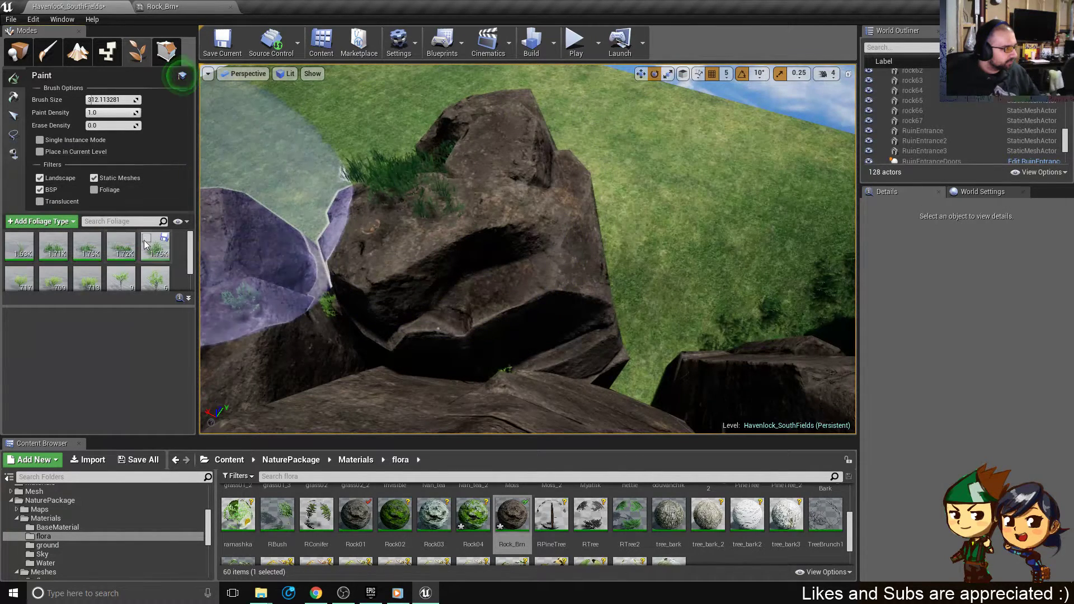
{"action": "left_click", "coordinate": [146, 240]}
{"action": "left_click", "coordinate": [429, 187], "text": "shift"}
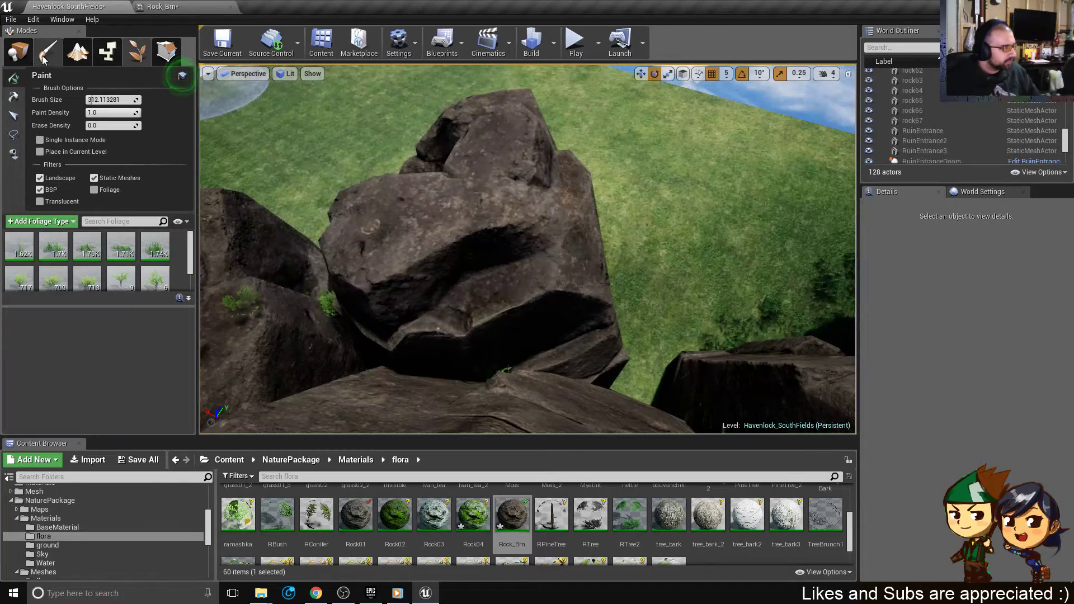
- Delete the duplicated rock on the cliff top and save the Havenlock_SouthFields map
{"action": "left_click", "coordinate": [18, 50]}
{"action": "left_click", "coordinate": [417, 271]}
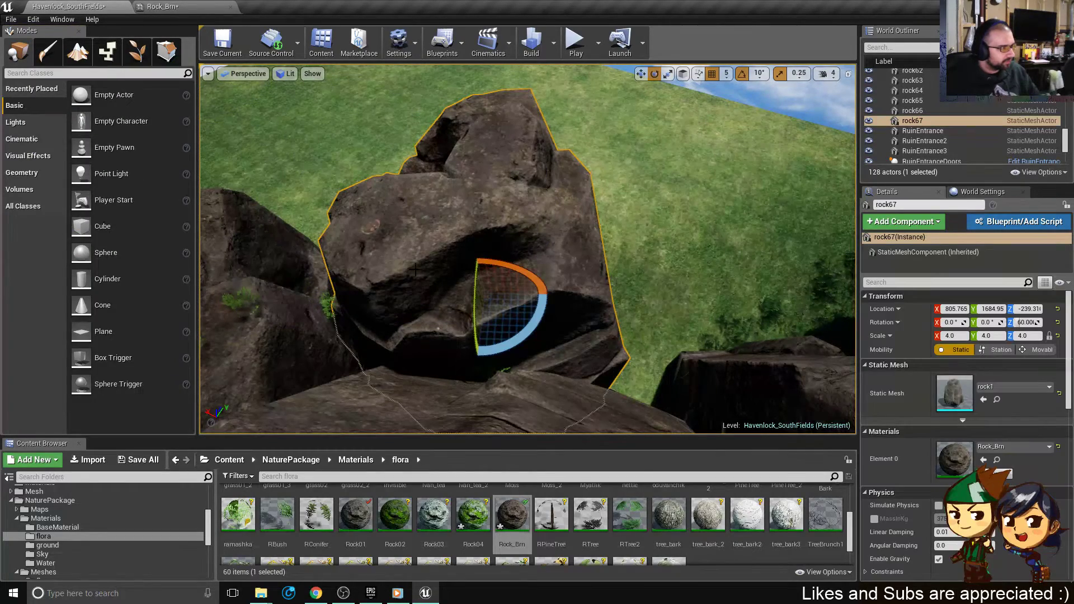
{"action": "key", "text": "Delete"}
{"action": "right_click_drag", "start_coordinate": [416, 270], "coordinate": [435, 259]}
{"action": "right_click_drag", "start_coordinate": [503, 233], "coordinate": [602, 229]}
{"action": "right_click_drag", "start_coordinate": [521, 257], "coordinate": [487, 211]}
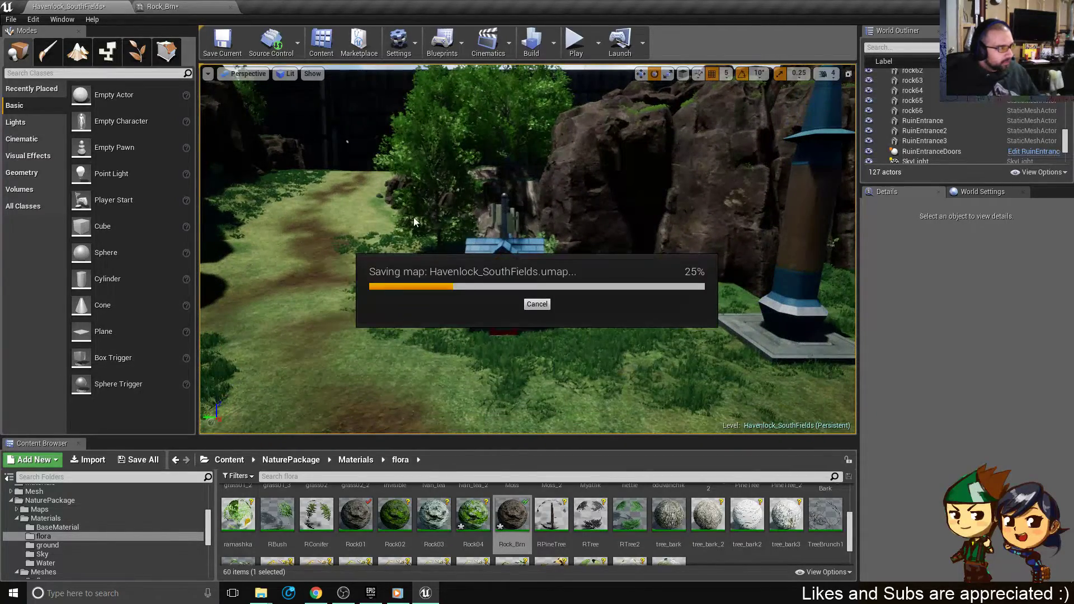
- Playtest the level, running the character along the dirt path to examine the cliffs, trees and lighting
{"action": "right_click_drag", "start_coordinate": [391, 186], "coordinate": [542, 188]}
{"action": "right_click_drag", "start_coordinate": [442, 193], "coordinate": [558, 117]}
{"action": "left_click", "coordinate": [577, 40]}
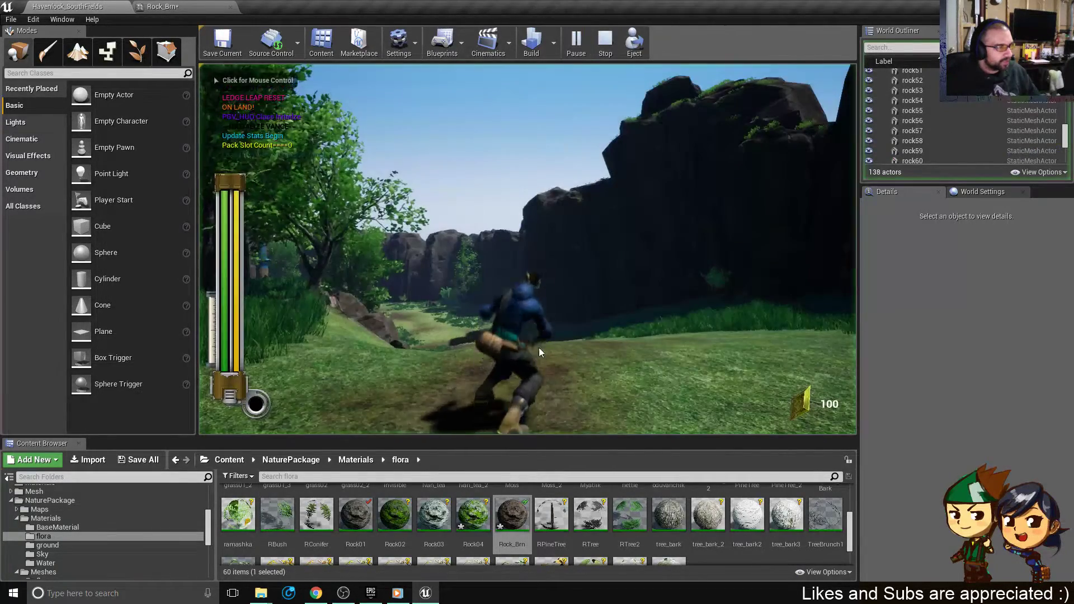
{"action": "key", "text": "w"}
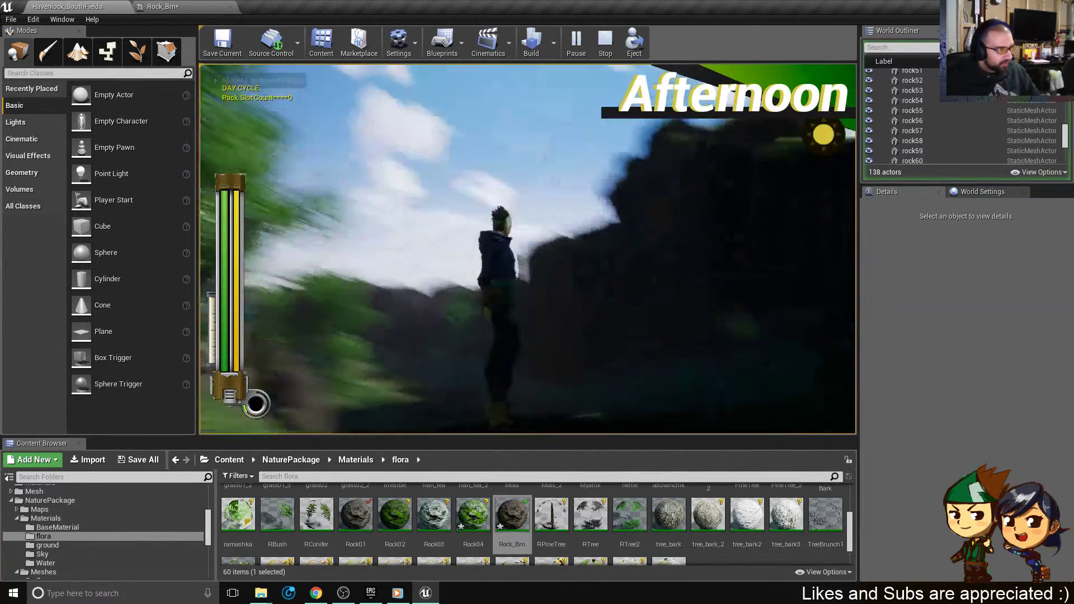
{"action": "key", "text": "w"}
{"action": "key", "text": "w"}
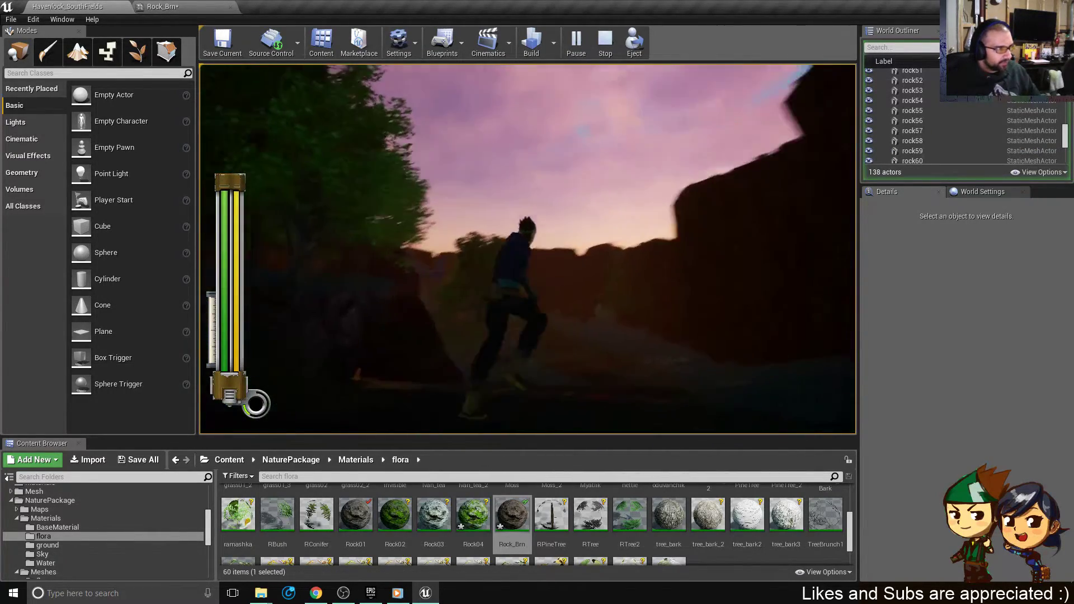
{"action": "key", "text": "w"}
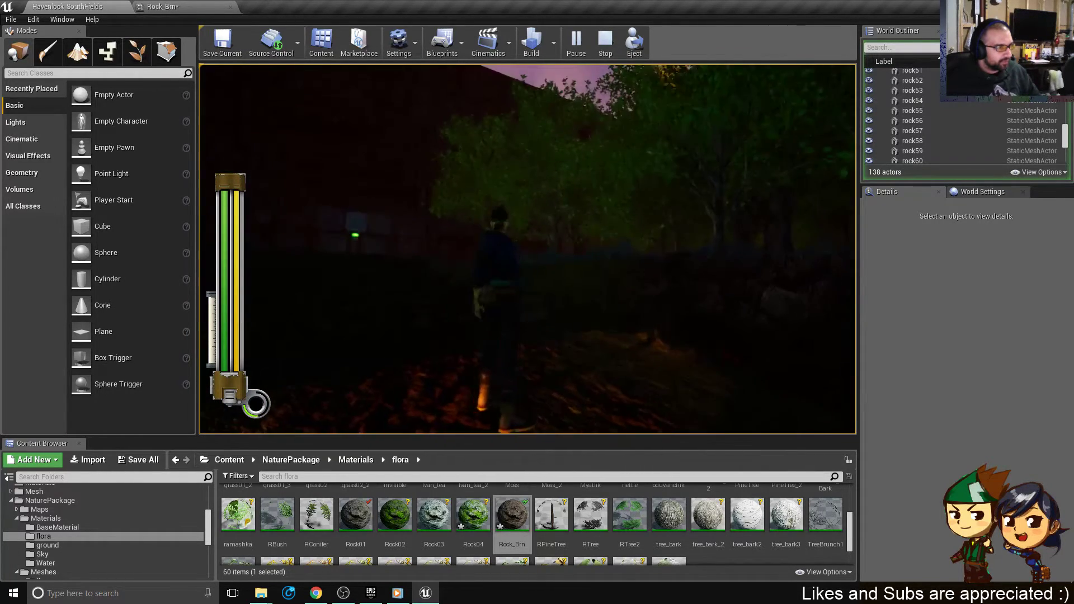
{"action": "key", "text": "w"}
{"action": "key", "text": "w"}
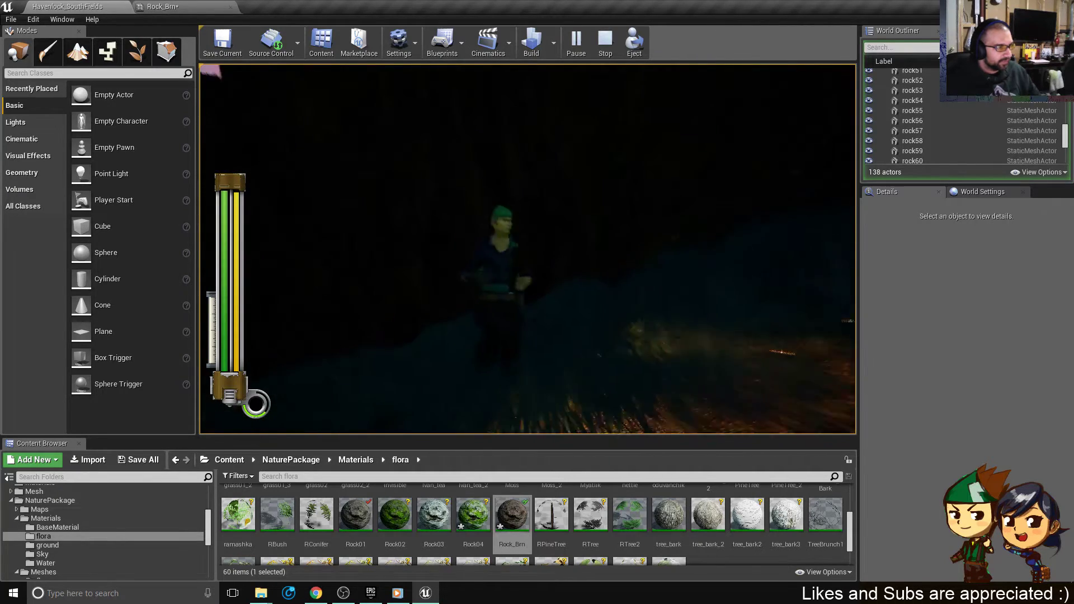
{"action": "key", "text": "w"}
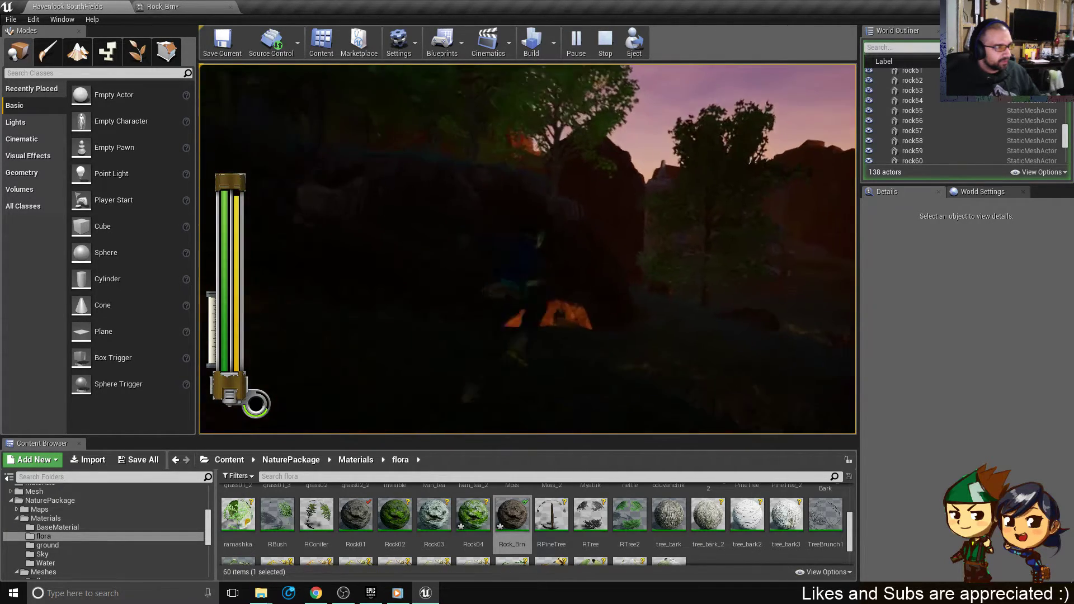
- Run the character past the blue-roofed house and the spires near the ruin entrance to check the surroundings and the wooded area
{"action": "key", "text": "w"}
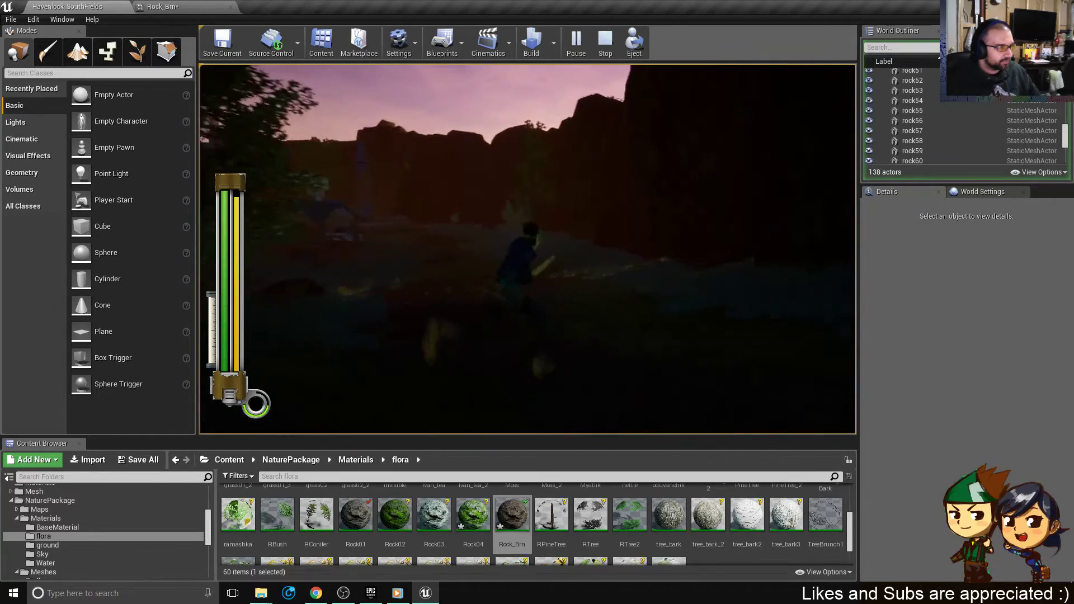
{"action": "key", "text": "w"}
{"action": "key", "text": "w"}
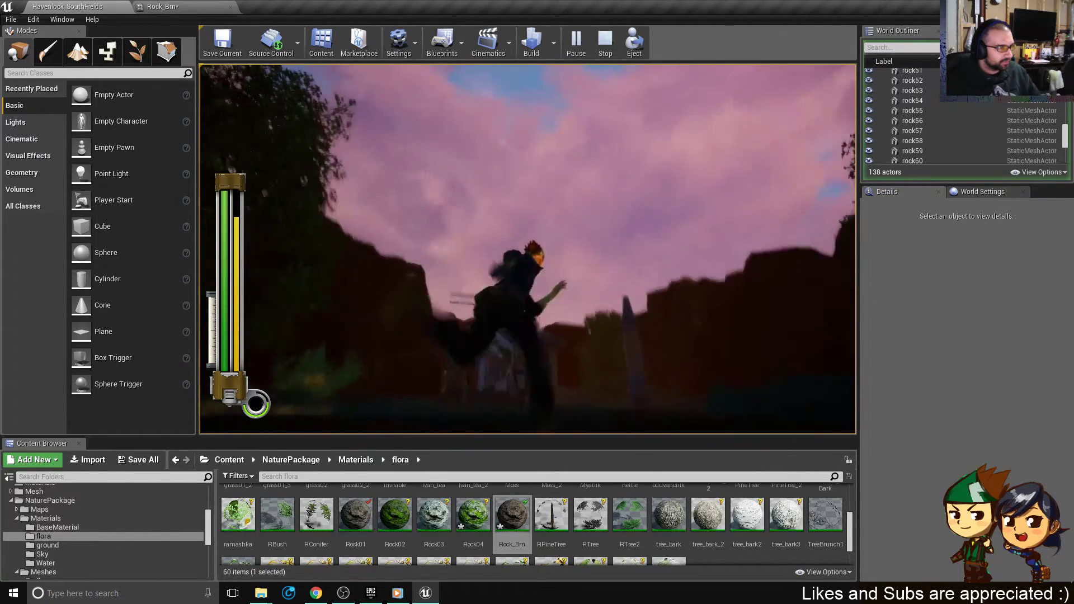
{"action": "key", "text": "w"}
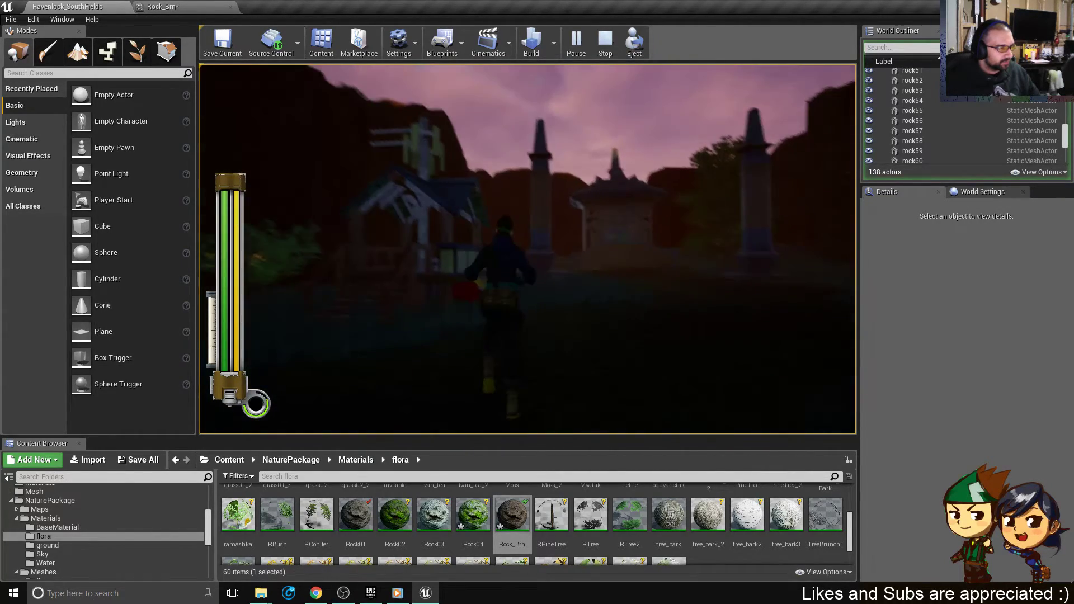
{"action": "key", "text": "w"}
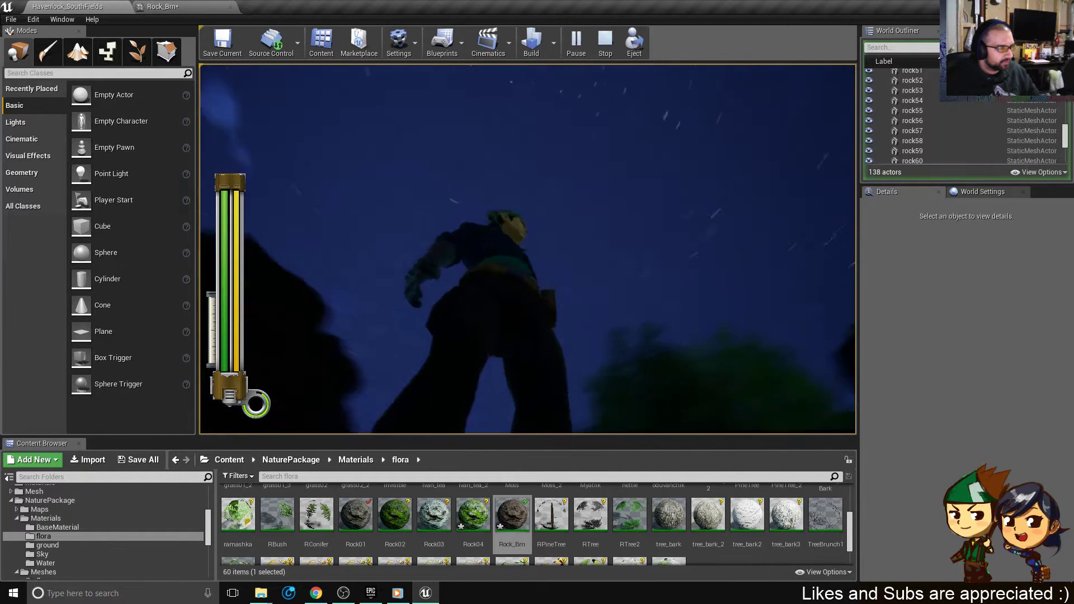
{"action": "key", "text": "w"}
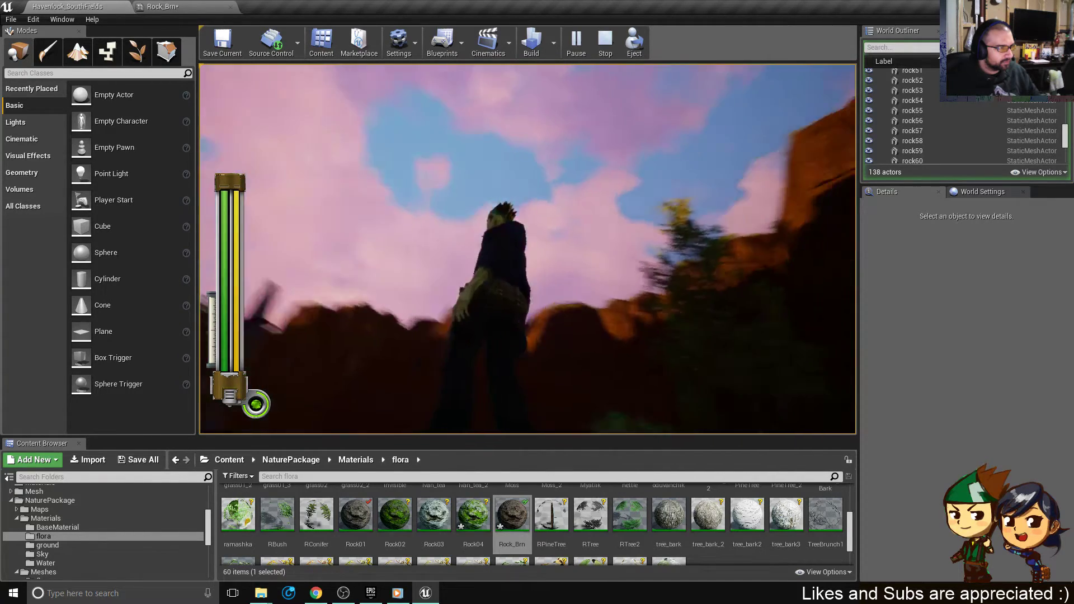
{"action": "key", "text": "w"}
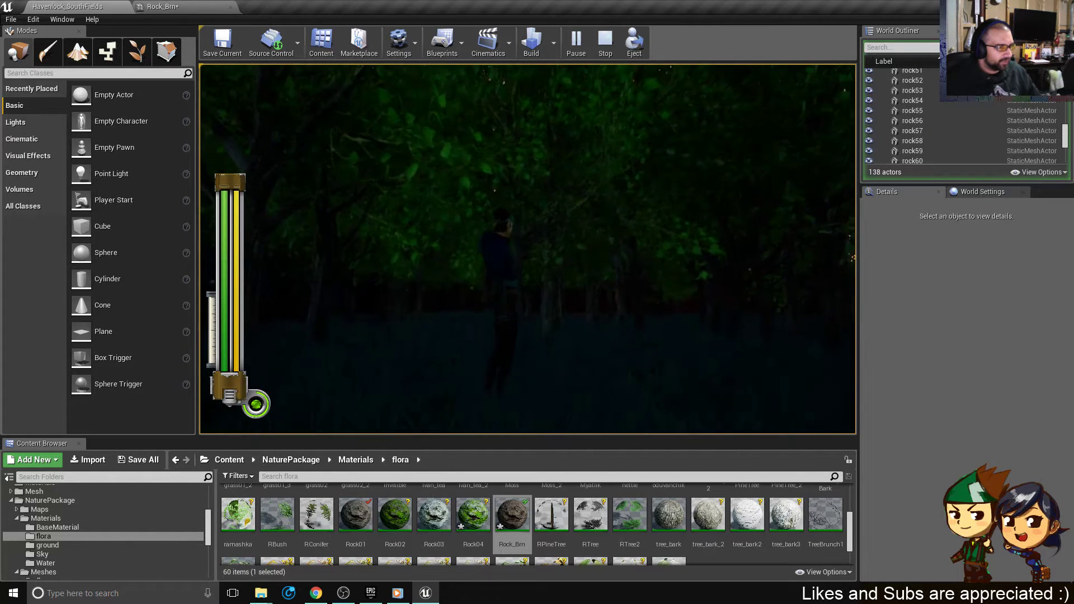
- Examine the rock walls beside the large dark wall and the shaded cliff base in play, and end the playtest
{"action": "key", "text": "d"}
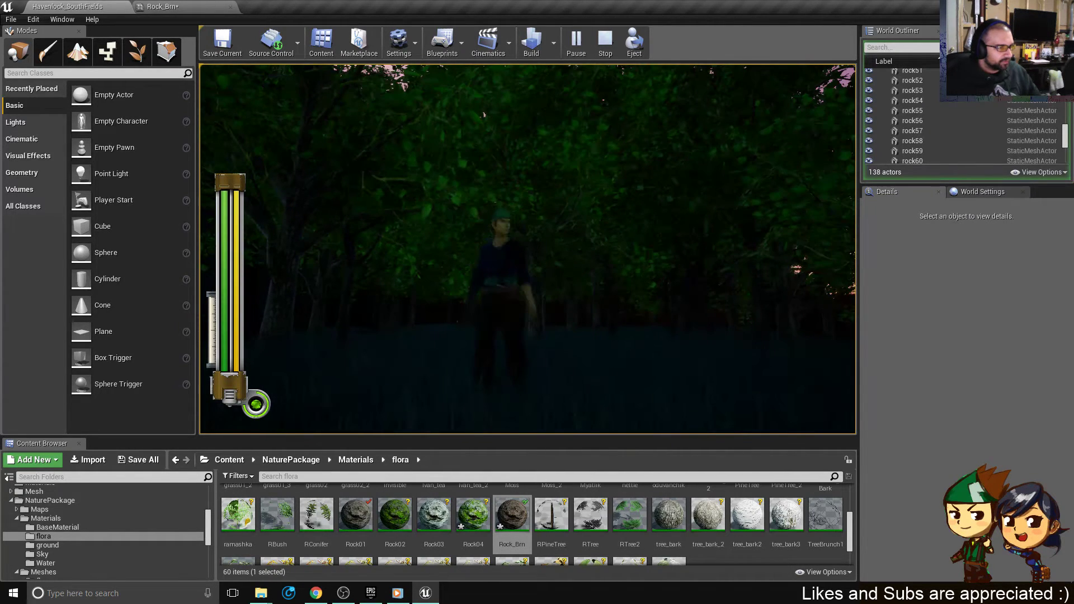
{"action": "key", "text": "d"}
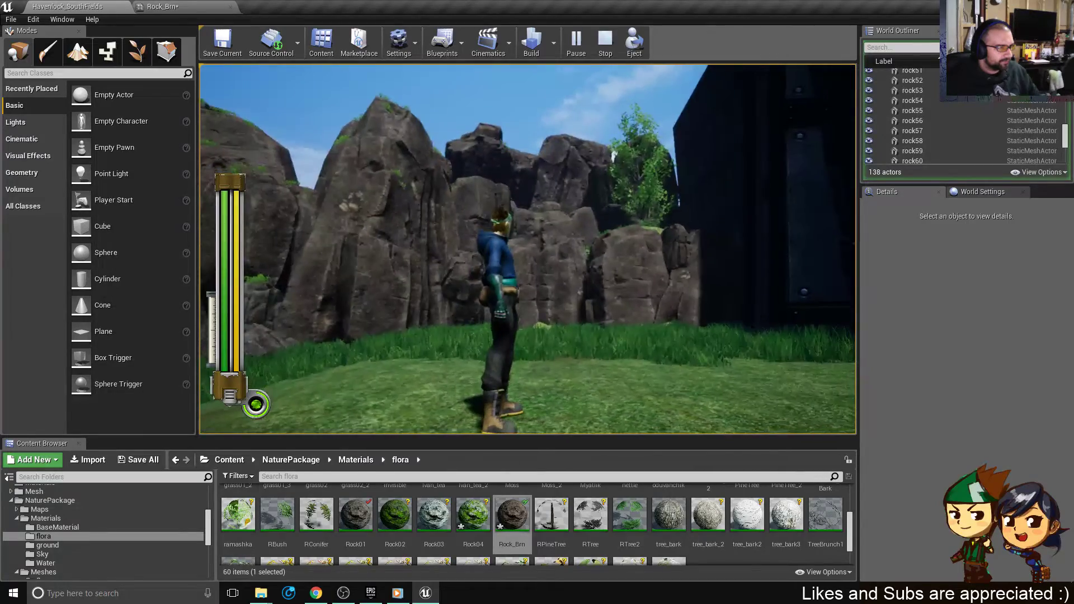
{"action": "key", "text": "w"}
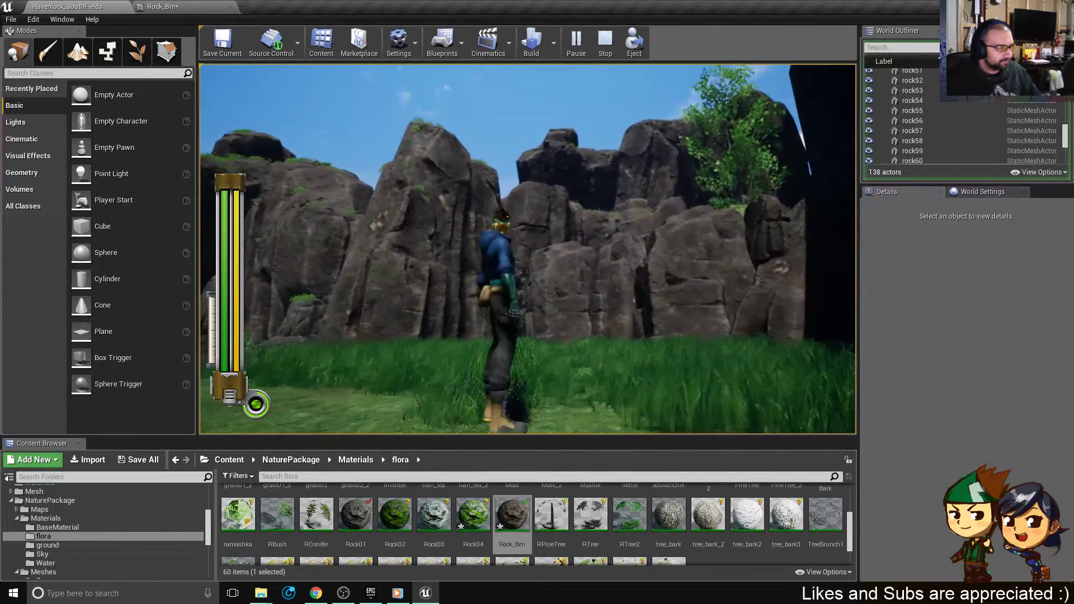
{"action": "key", "text": "a"}
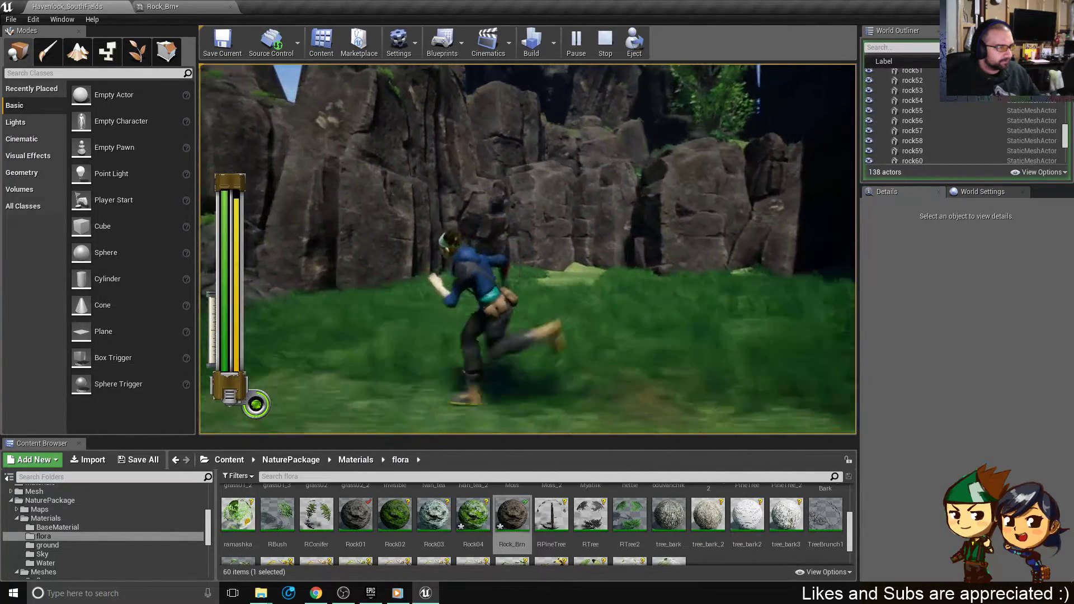
{"action": "key", "text": "a"}
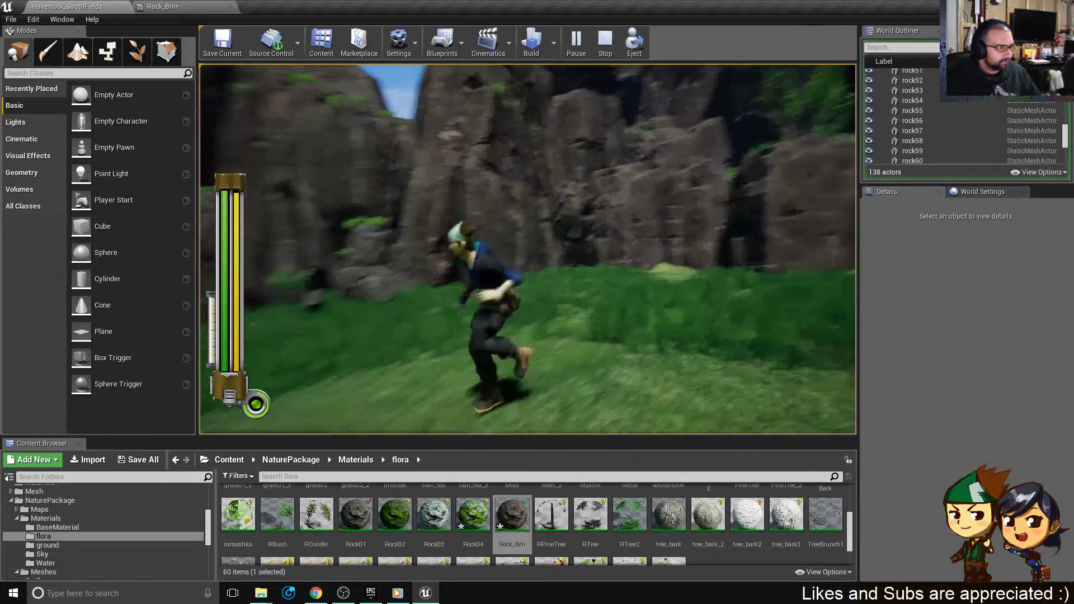
{"action": "key", "text": "w"}
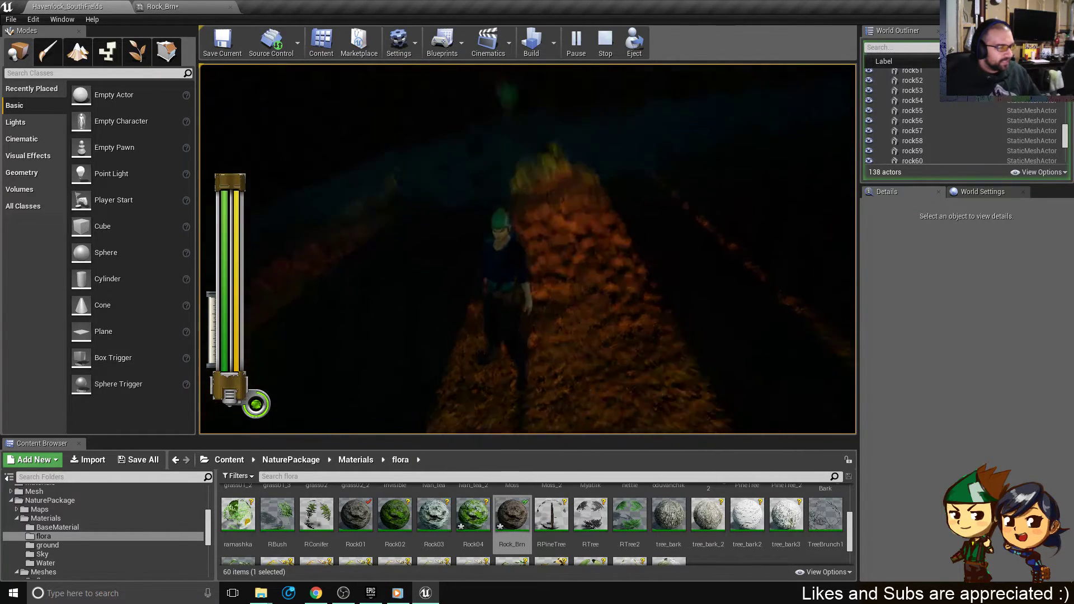
{"action": "key", "text": "w"}
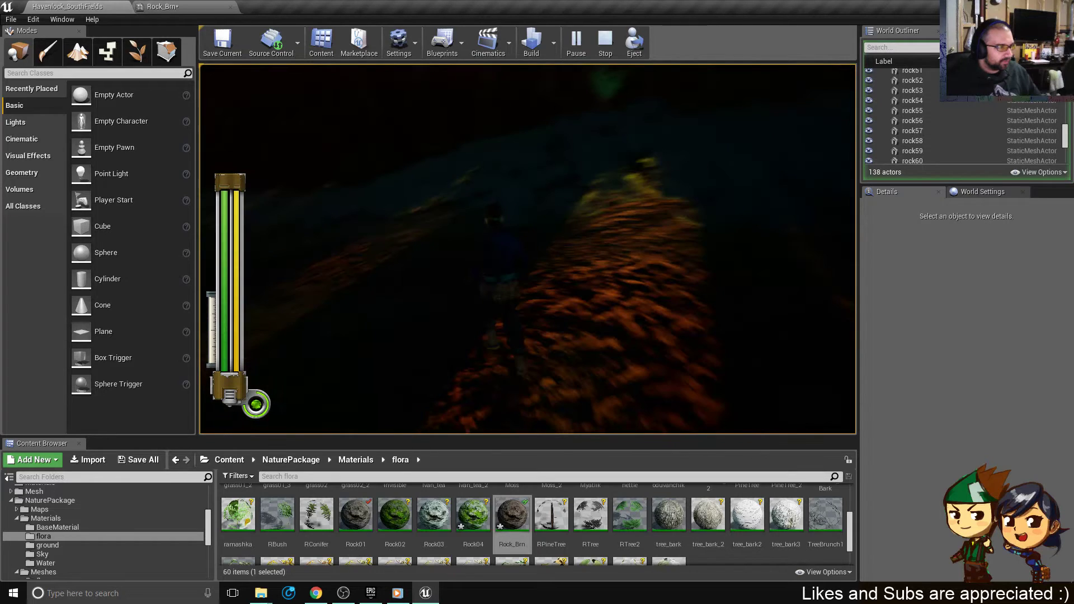
{"action": "key", "text": "w"}
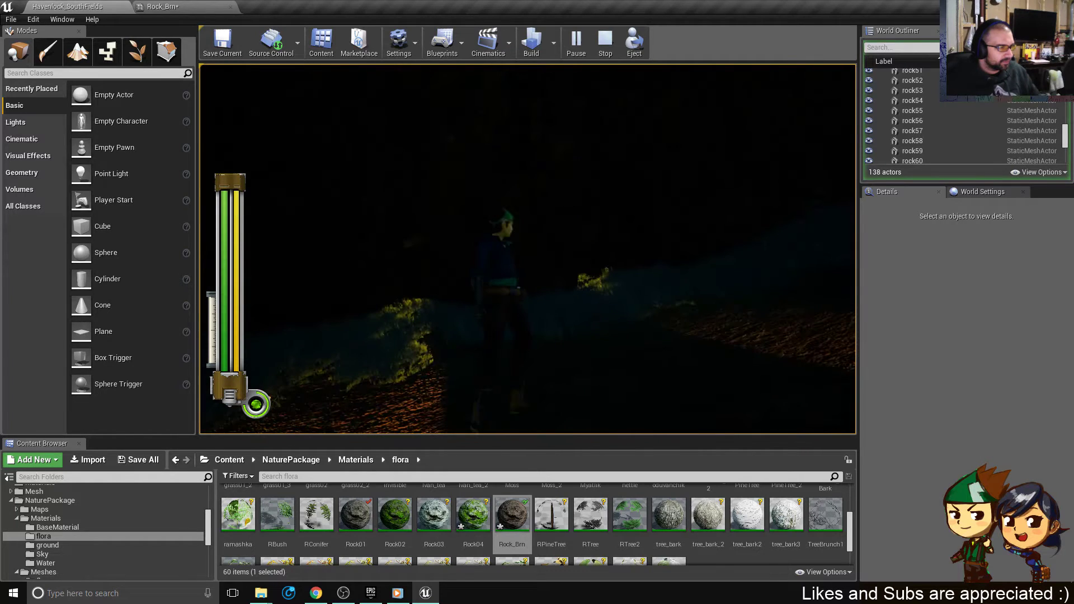
{"action": "key", "text": "Escape"}
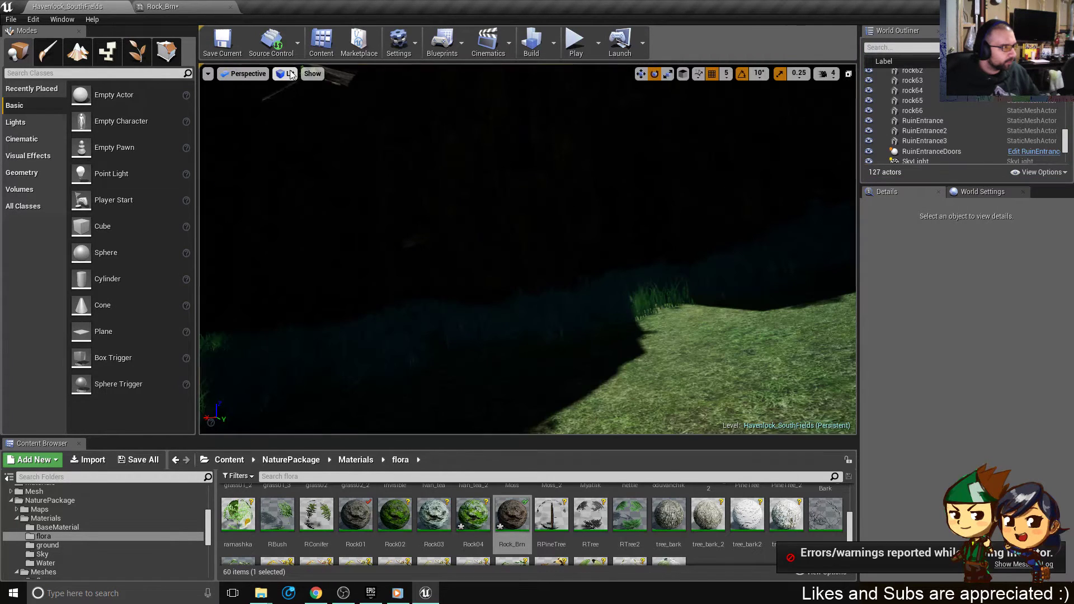
- Switch the viewport to Unlit and examine the shaded cliff base, the rock formations and the path from above
{"action": "left_click", "coordinate": [287, 73]}
{"action": "left_click", "coordinate": [291, 106]}
{"action": "key", "text": "w"}
{"action": "right_click_drag", "start_coordinate": [479, 266], "coordinate": [485, 292]}
{"action": "key", "text": "s"}
{"action": "key", "text": "w"}
{"action": "key", "text": "s"}
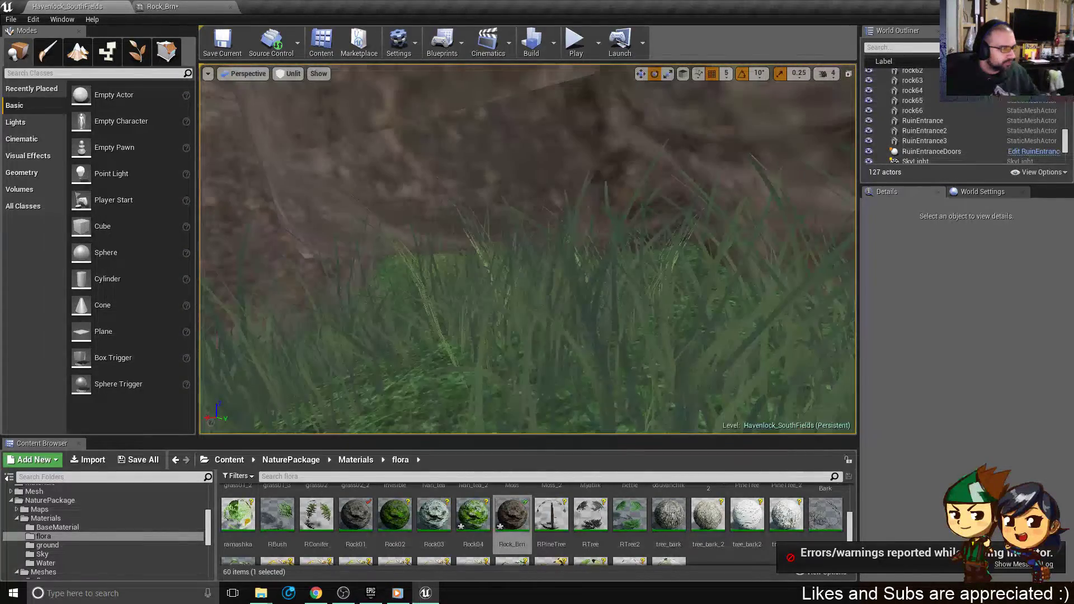
{"action": "right_click_drag", "start_coordinate": [528, 249], "coordinate": [493, 257]}
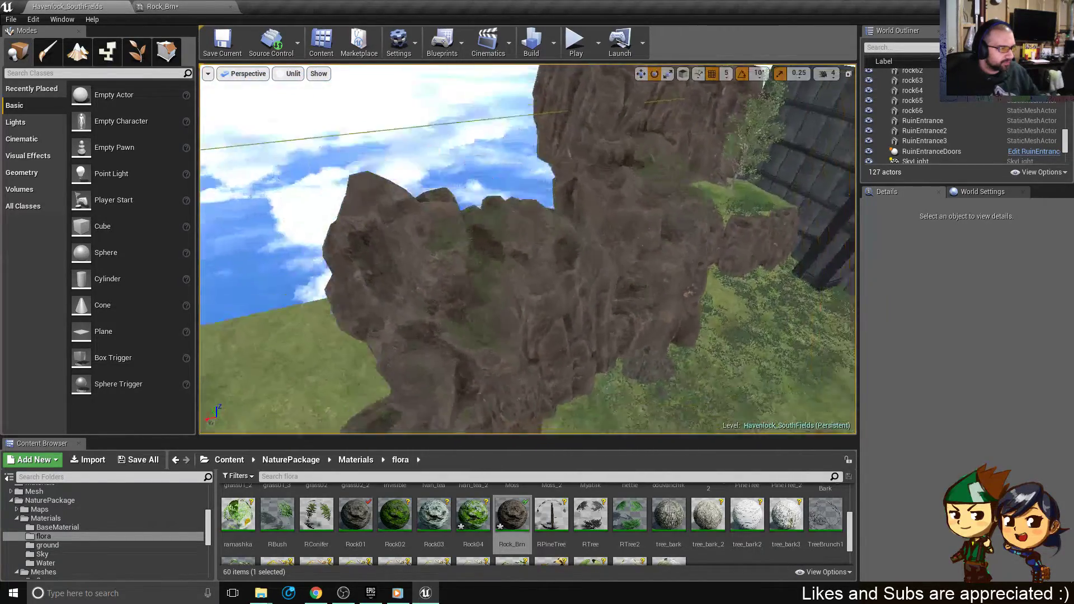
{"action": "mouse_move", "coordinate": [528, 250]}
{"action": "right_mouse_down"}
{"action": "mouse_move", "coordinate": [581, 272]}
{"action": "mouse_move", "coordinate": [716, 248]}
{"action": "mouse_move", "coordinate": [515, 245]}
{"action": "right_mouse_up"}
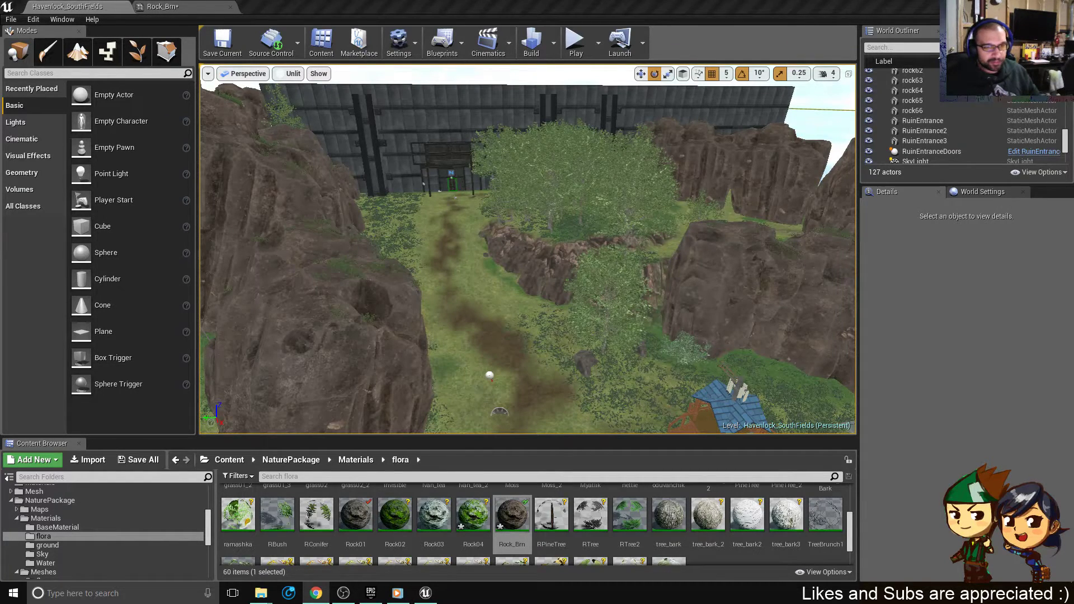
- Select the large dark wall behind the ruin entrance and shift it along Y to about -1195 cm
{"action": "right_click_drag", "start_coordinate": [527, 248], "coordinate": [644, 274]}
{"action": "left_click", "coordinate": [527, 249]}
{"action": "right_click_drag", "start_coordinate": [528, 249], "coordinate": [207, 257]}
{"action": "right_click_drag", "start_coordinate": [777, 313], "coordinate": [474, 312]}
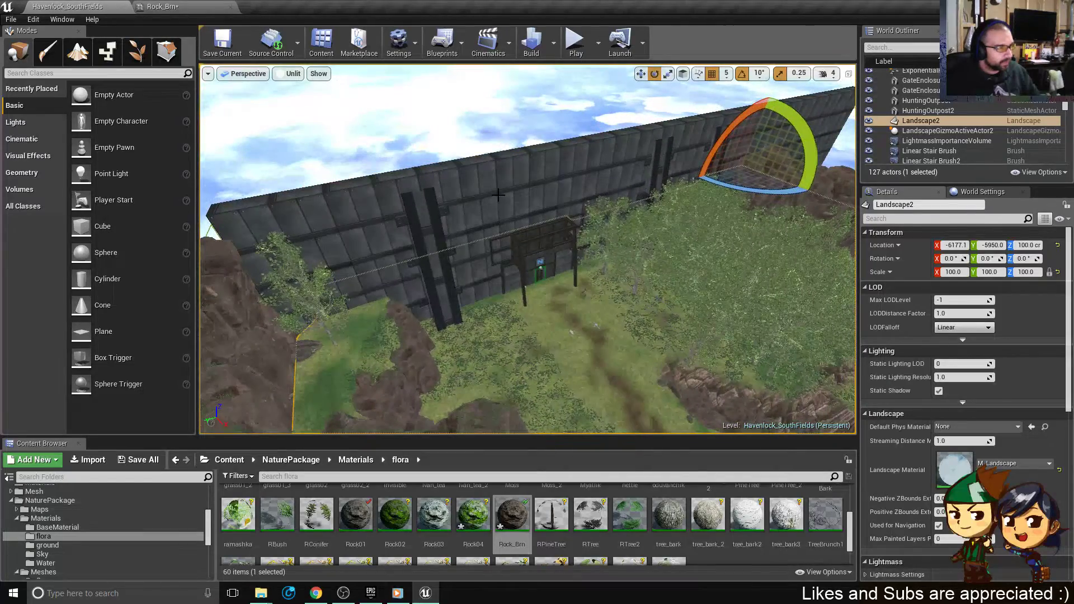
{"action": "key", "text": "w"}
{"action": "left_click", "coordinate": [625, 197]}
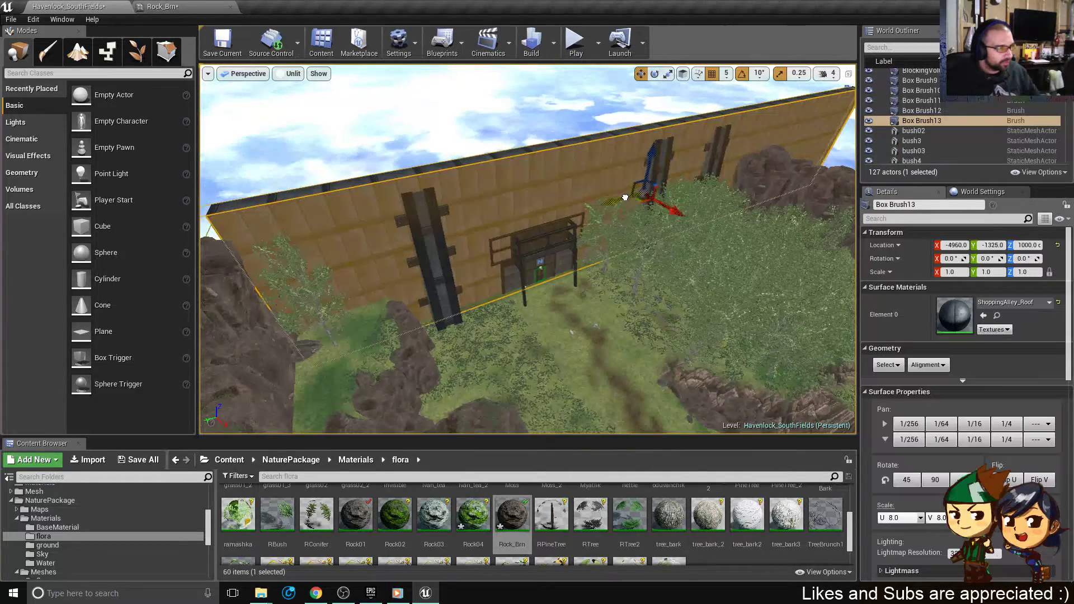
{"action": "left_click_drag", "start_coordinate": [619, 199], "coordinate": [616, 199]}
- Duplicate the large dark wall to the open side beyond the cliffs and rotate the copy to -90° about Z
{"action": "mouse_move", "coordinate": [616, 200]}
{"action": "right_mouse_down"}
{"action": "mouse_move", "coordinate": [551, 162]}
{"action": "mouse_move", "coordinate": [571, 196]}
{"action": "mouse_move", "coordinate": [551, 203]}
{"action": "right_mouse_up"}
{"action": "right_click_drag", "start_coordinate": [677, 360], "coordinate": [683, 362]}
{"action": "right_click_drag", "start_coordinate": [627, 319], "coordinate": [545, 305]}
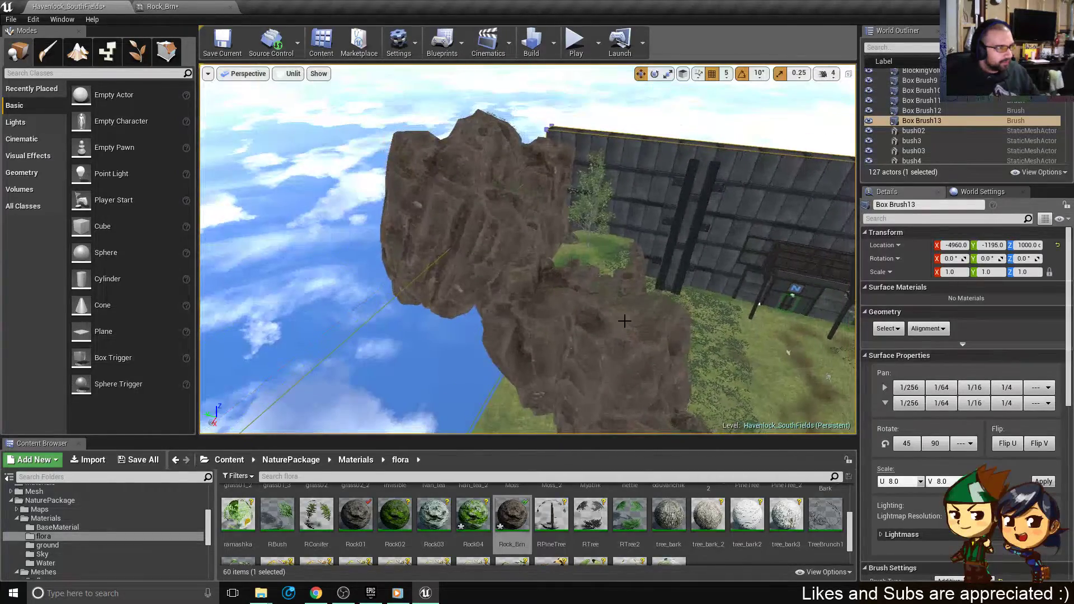
{"action": "left_click", "coordinate": [761, 174]}
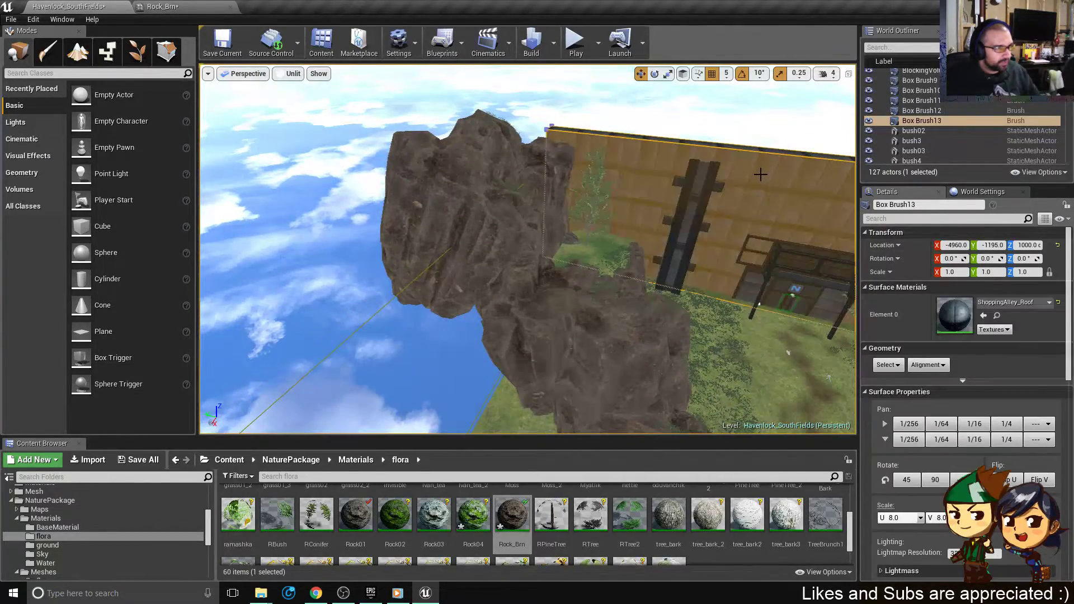
{"action": "right_click_drag", "start_coordinate": [712, 254], "coordinate": [783, 305]}
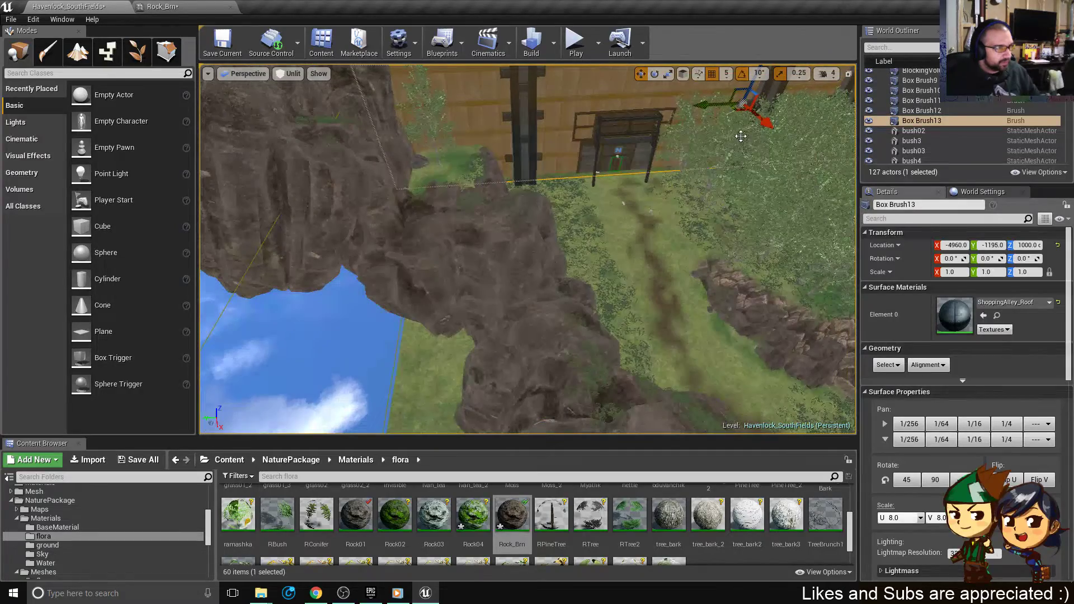
{"action": "mouse_move", "coordinate": [747, 109]}
{"action": "left_mouse_down", "text": "alt"}
{"action": "mouse_move", "coordinate": [504, 240]}
{"action": "mouse_move", "coordinate": [302, 300]}
{"action": "left_mouse_up", "text": "alt"}
{"action": "key", "text": "e"}
{"action": "left_click_drag", "start_coordinate": [338, 338], "coordinate": [290, 339]}
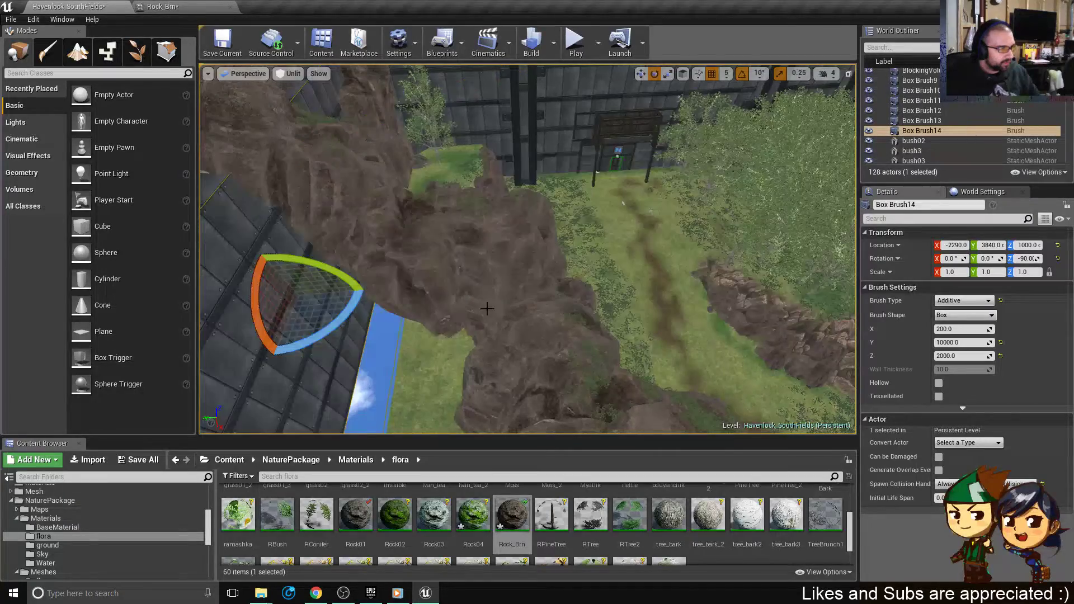
- Move the wall copy down and closer to the cliffs, to about Y 3270 cm and Z -505 cm
{"action": "mouse_move", "coordinate": [336, 336]}
{"action": "right_mouse_down"}
{"action": "mouse_move", "coordinate": [303, 246]}
{"action": "mouse_move", "coordinate": [324, 251]}
{"action": "mouse_move", "coordinate": [268, 229]}
{"action": "right_mouse_up"}
{"action": "right_click_drag", "start_coordinate": [582, 263], "coordinate": [481, 266]}
{"action": "key", "text": "w"}
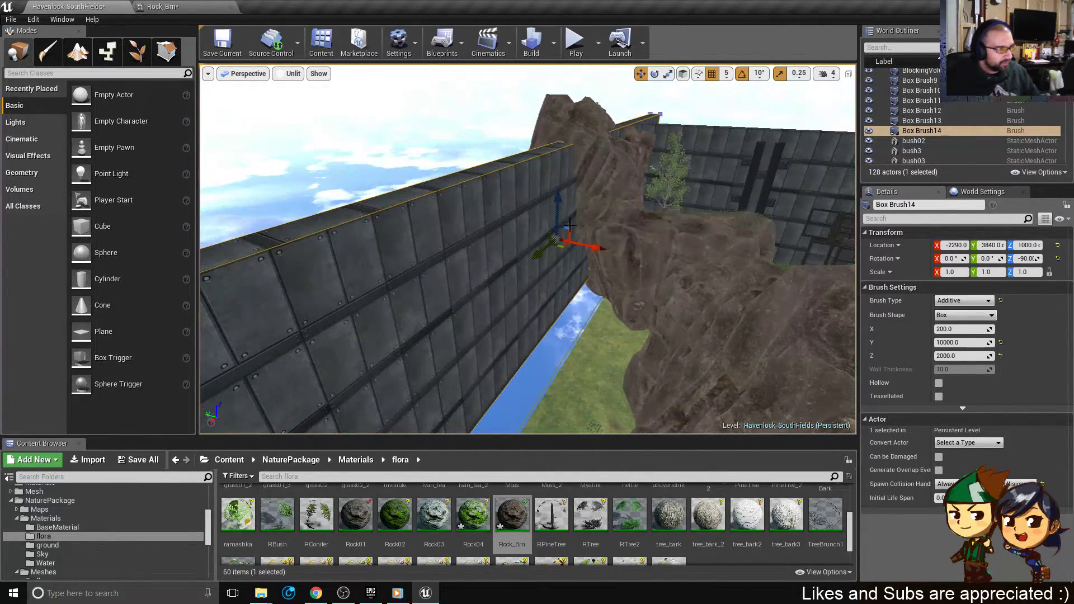
{"action": "mouse_move", "coordinate": [569, 226]}
{"action": "left_mouse_down"}
{"action": "mouse_move", "coordinate": [566, 334]}
{"action": "mouse_move", "coordinate": [609, 353]}
{"action": "left_mouse_up"}
{"action": "left_click", "coordinate": [888, 273]}
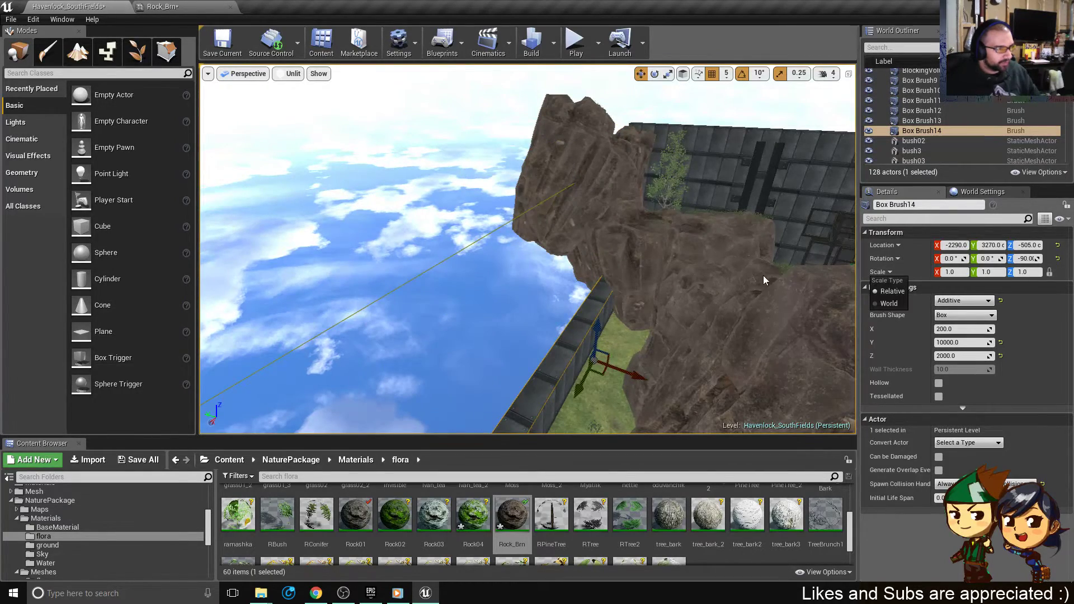
- Slide the lowered wall copy along X behind the cliffs to about -2070 cm
{"action": "right_click_drag", "start_coordinate": [764, 280], "coordinate": [719, 229]}
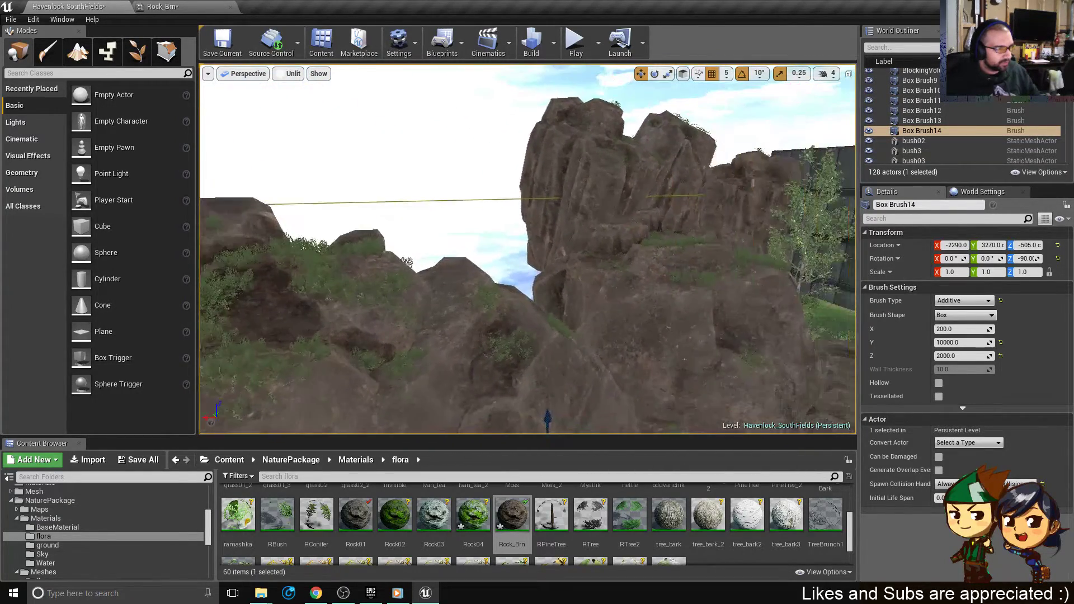
{"action": "right_click_drag", "start_coordinate": [716, 280], "coordinate": [806, 390]}
{"action": "mouse_move", "coordinate": [662, 294]}
{"action": "right_mouse_down"}
{"action": "mouse_move", "coordinate": [727, 319]}
{"action": "mouse_move", "coordinate": [777, 297]}
{"action": "mouse_move", "coordinate": [834, 308]}
{"action": "mouse_move", "coordinate": [767, 321]}
{"action": "right_mouse_up"}
{"action": "key", "text": "f"}
{"action": "mouse_move", "coordinate": [712, 315]}
{"action": "left_mouse_down", "text": "alt"}
{"action": "mouse_move", "coordinate": [660, 330]}
{"action": "mouse_move", "coordinate": [549, 275]}
{"action": "mouse_move", "coordinate": [476, 313]}
{"action": "left_mouse_up", "text": "alt"}
{"action": "left_click_drag", "start_coordinate": [800, 283], "coordinate": [809, 290], "text": "alt"}
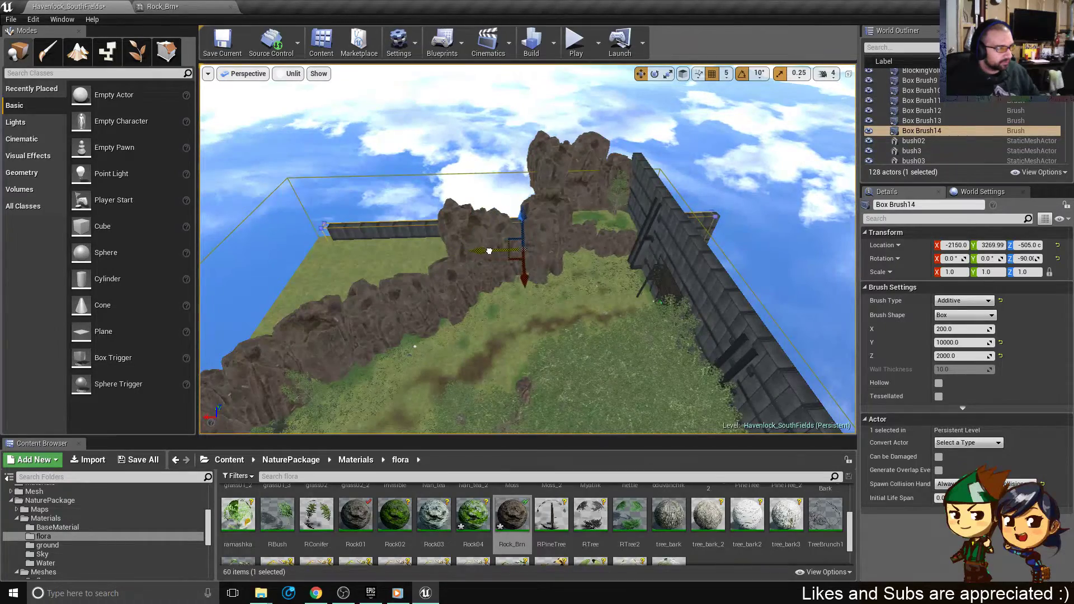
- Playtest the level, run the character to the shaded cliffs and along the path, and end the session
{"action": "left_click", "coordinate": [575, 40]}
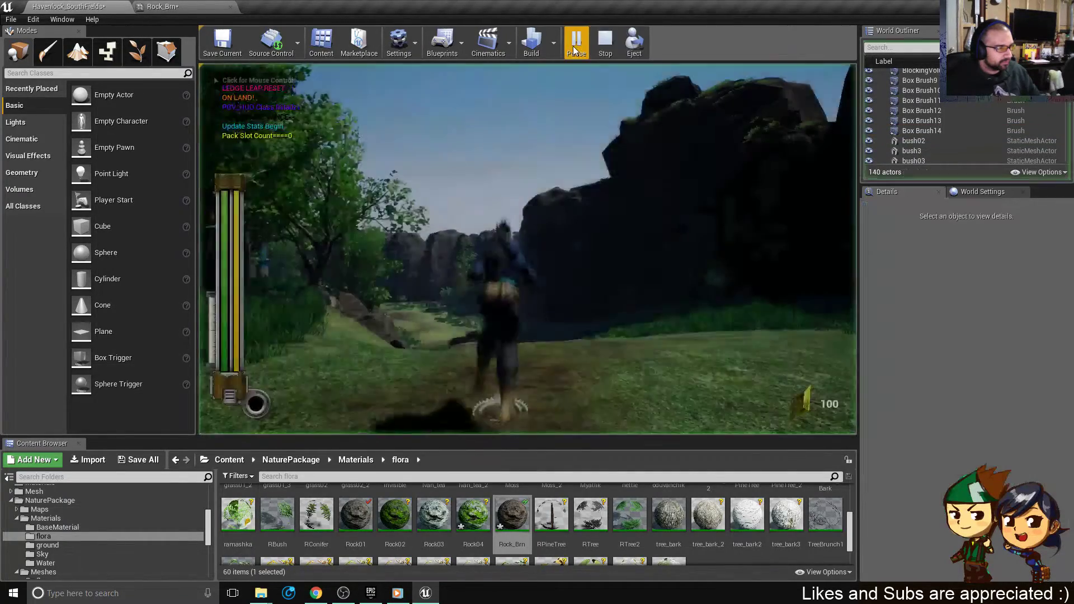
{"action": "left_click", "coordinate": [551, 229]}
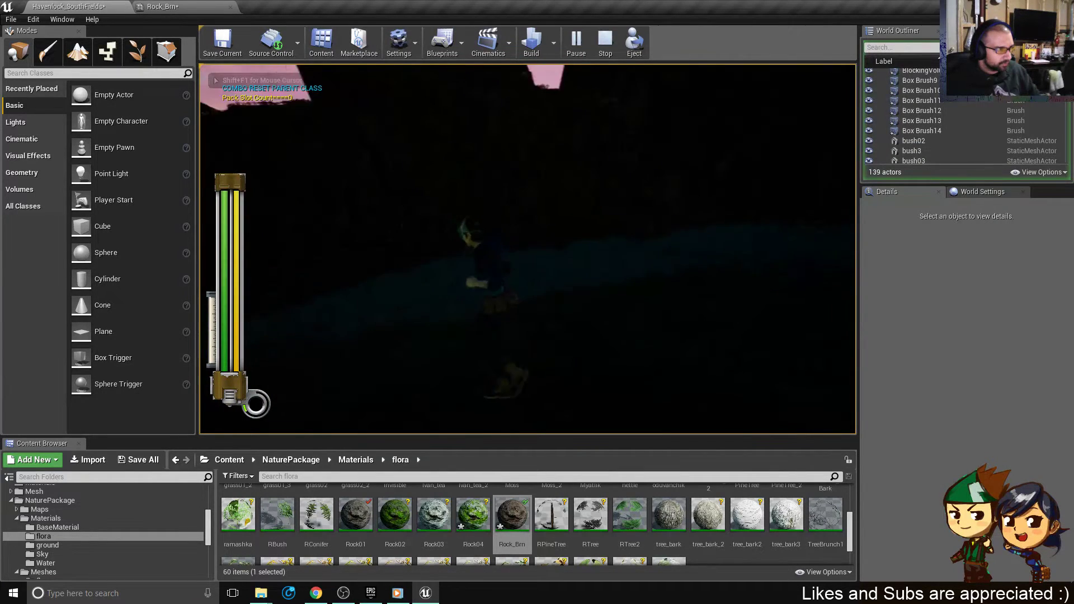
{"action": "key", "text": "w"}
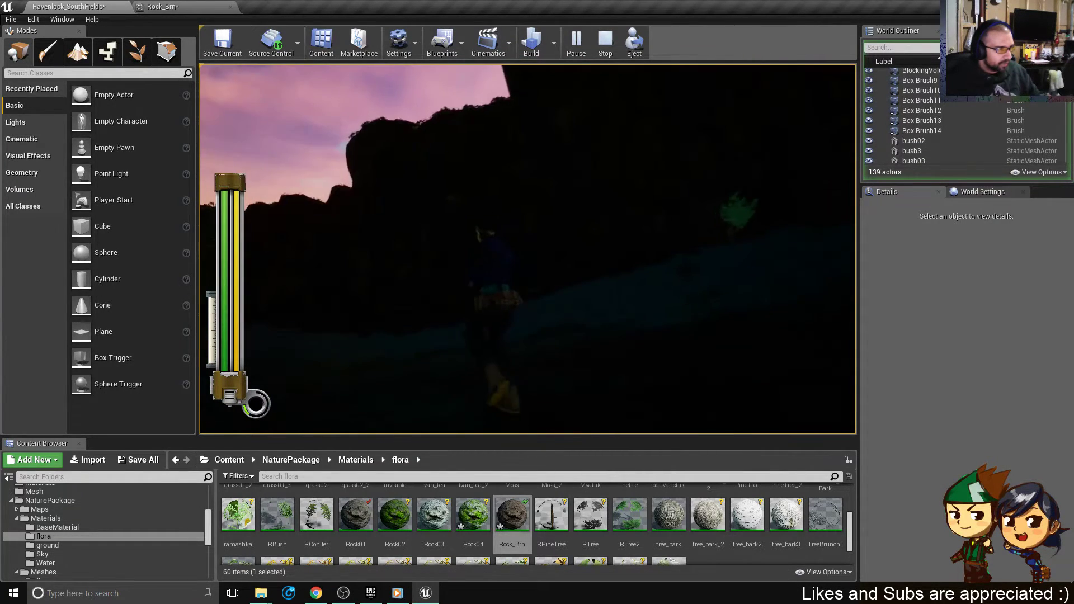
{"action": "key", "text": "w"}
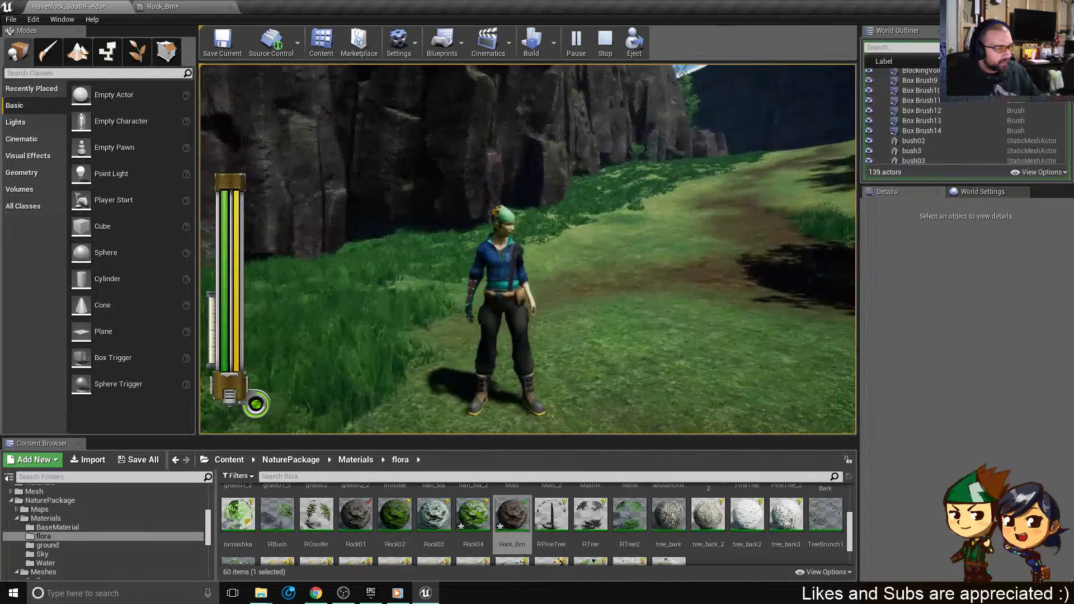
{"action": "key", "text": "Escape"}
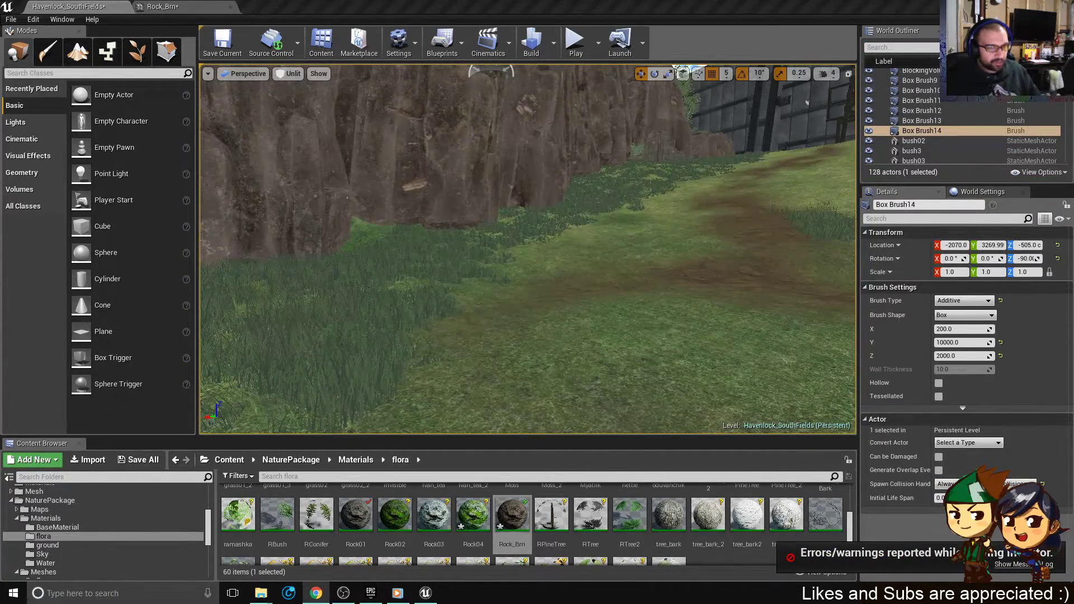
- Examine the grass foliage, trees and dirt path from above and up close near the rock formation
{"action": "right_click_drag", "start_coordinate": [529, 250], "coordinate": [576, 230]}
{"action": "mouse_move", "coordinate": [476, 254]}
{"action": "right_mouse_down"}
{"action": "mouse_move", "coordinate": [561, 239]}
{"action": "mouse_move", "coordinate": [521, 239]}
{"action": "mouse_move", "coordinate": [596, 271]}
{"action": "right_mouse_up"}
{"action": "left_click", "coordinate": [547, 230]}
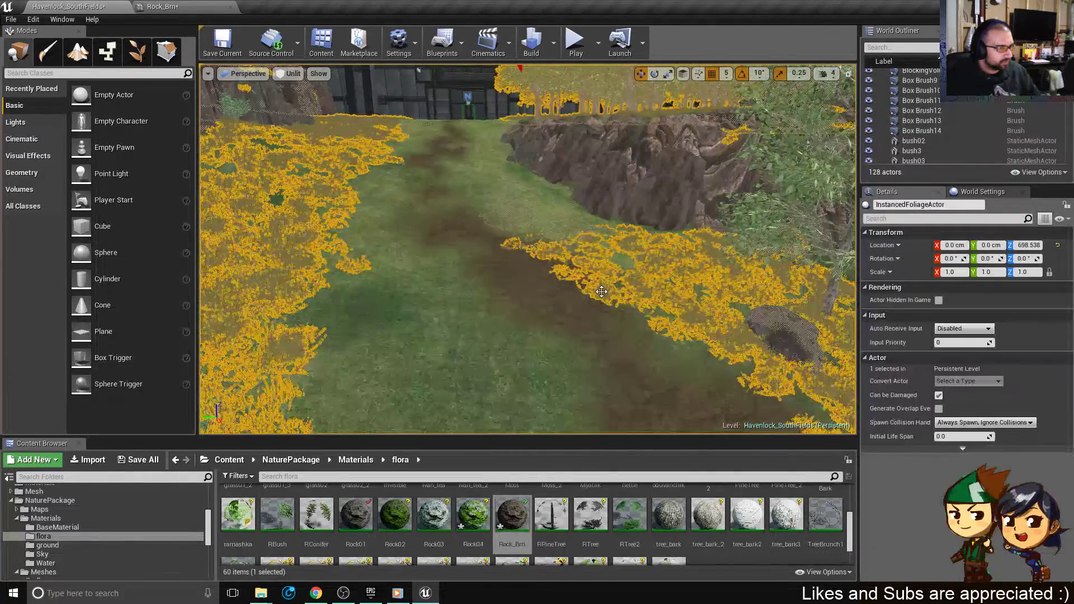
{"action": "key", "text": "f"}
{"action": "left_click_drag", "start_coordinate": [547, 230], "coordinate": [517, 274], "text": "alt"}
{"action": "key", "text": "w"}
{"action": "right_click_drag", "start_coordinate": [547, 230], "coordinate": [546, 237]}
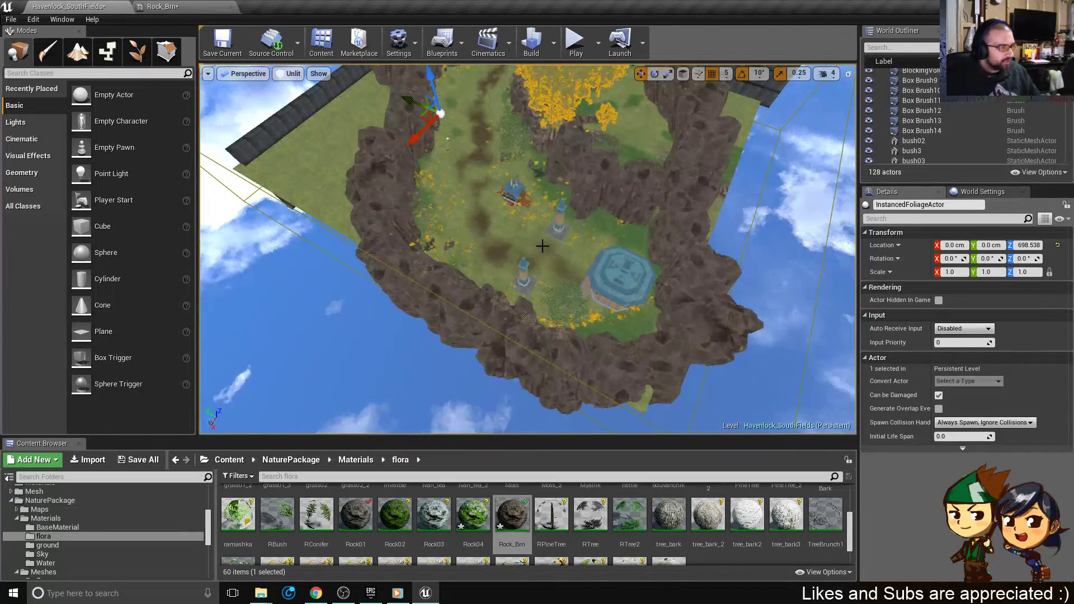
{"action": "left_click", "coordinate": [502, 142]}
{"action": "key", "text": "f"}
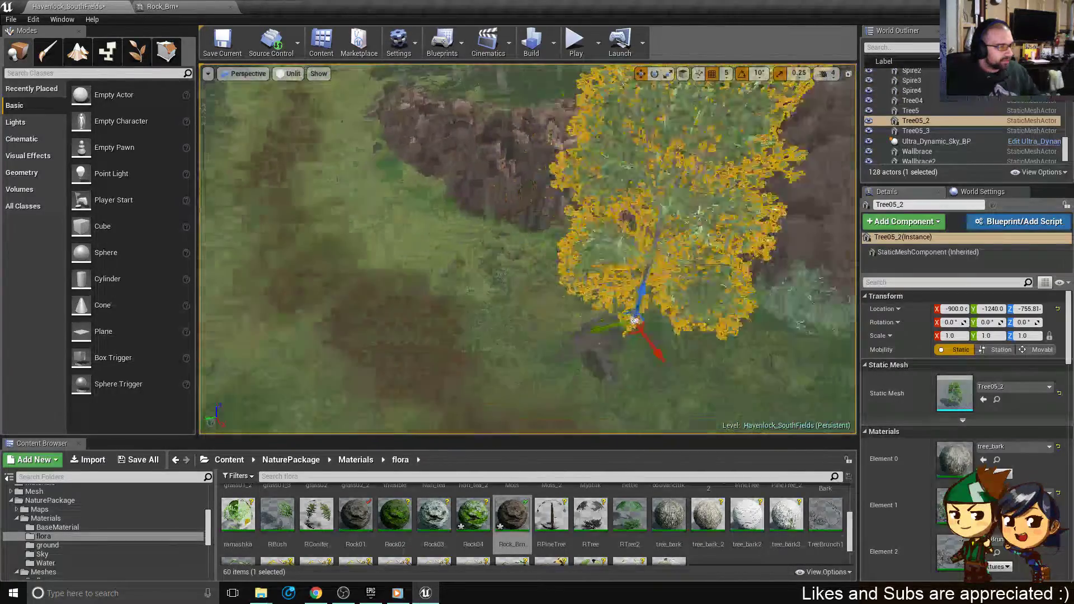
{"action": "left_click", "coordinate": [551, 238]}
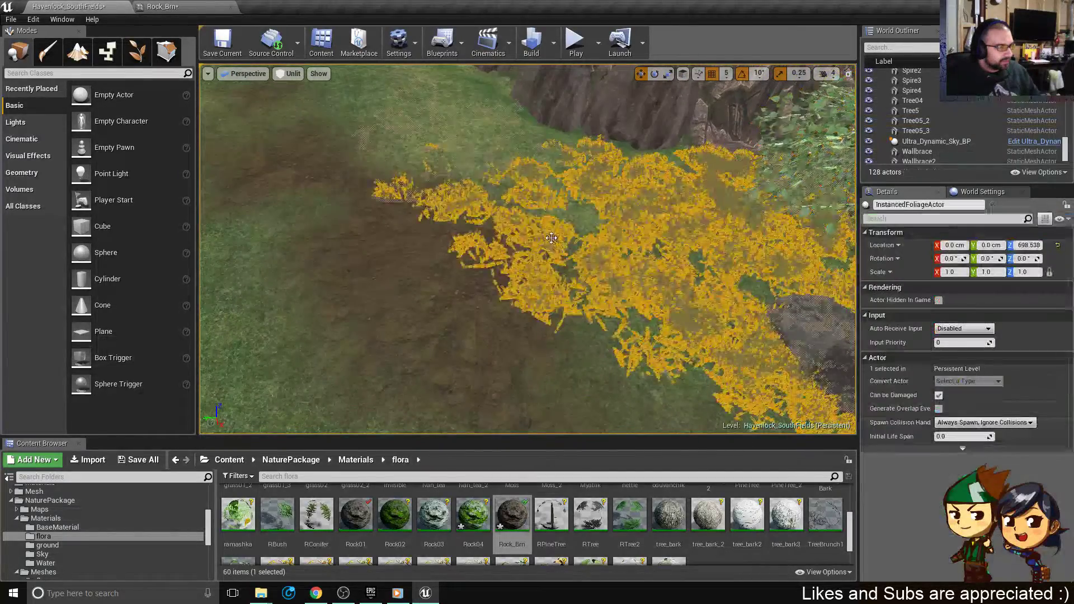
{"action": "left_click_drag", "start_coordinate": [602, 236], "coordinate": [587, 185], "text": "alt"}
{"action": "right_click_drag", "start_coordinate": [602, 226], "coordinate": [601, 197]}
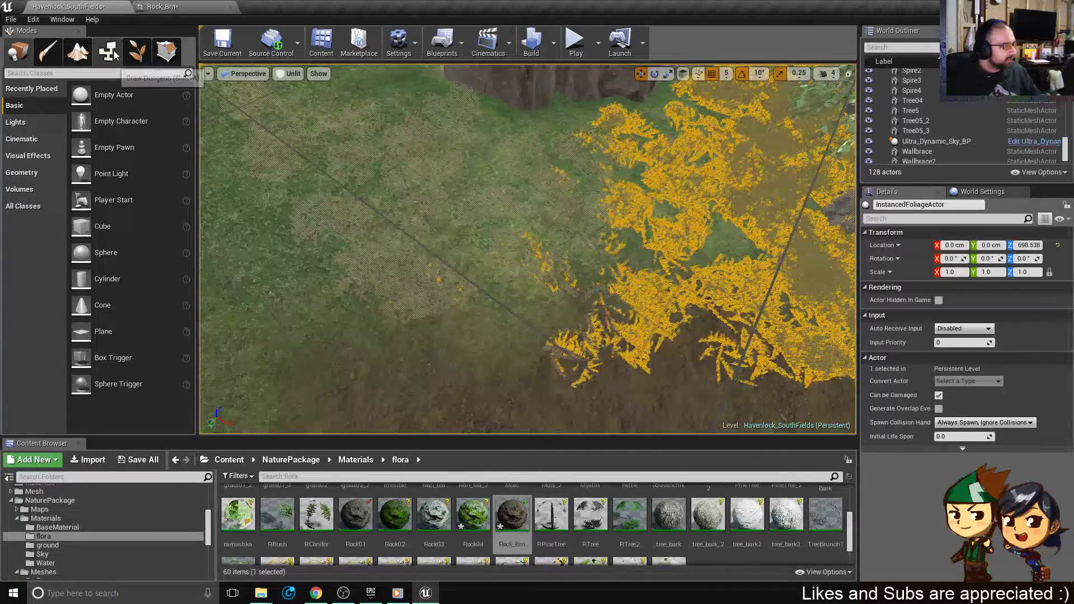
- Switch to foliage painting and erase grass along the dirt path beside the rock formation
{"action": "left_click", "coordinate": [147, 53]}
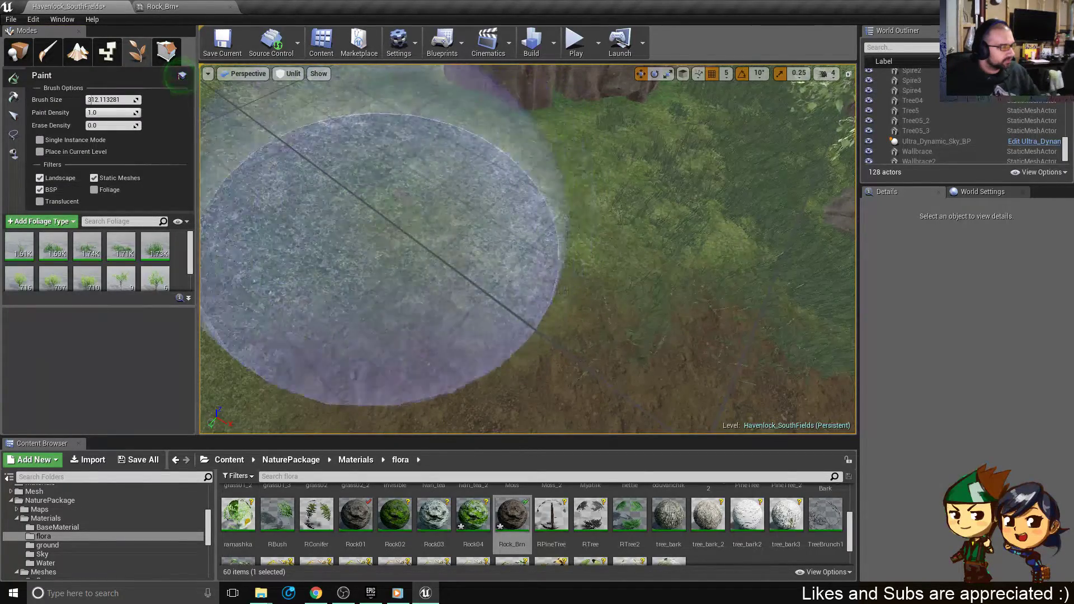
{"action": "mouse_move", "coordinate": [381, 259]}
{"action": "right_mouse_down"}
{"action": "mouse_move", "coordinate": [392, 234]}
{"action": "mouse_move", "coordinate": [442, 237]}
{"action": "right_mouse_up"}
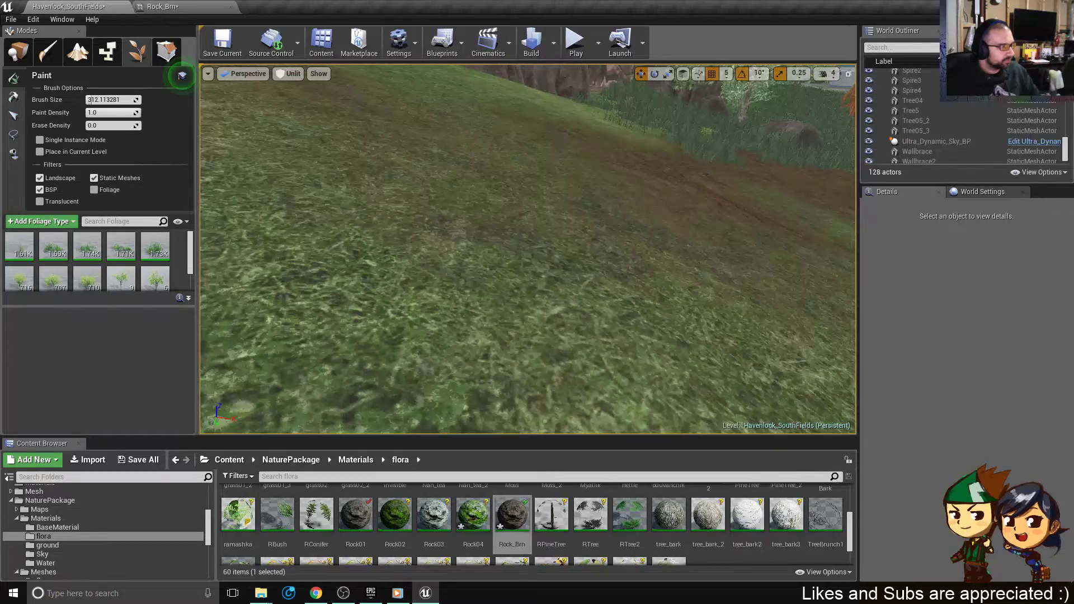
{"action": "mouse_move", "coordinate": [386, 200]}
{"action": "right_mouse_down"}
{"action": "mouse_move", "coordinate": [386, 174]}
{"action": "mouse_move", "coordinate": [386, 200]}
{"action": "right_mouse_up"}
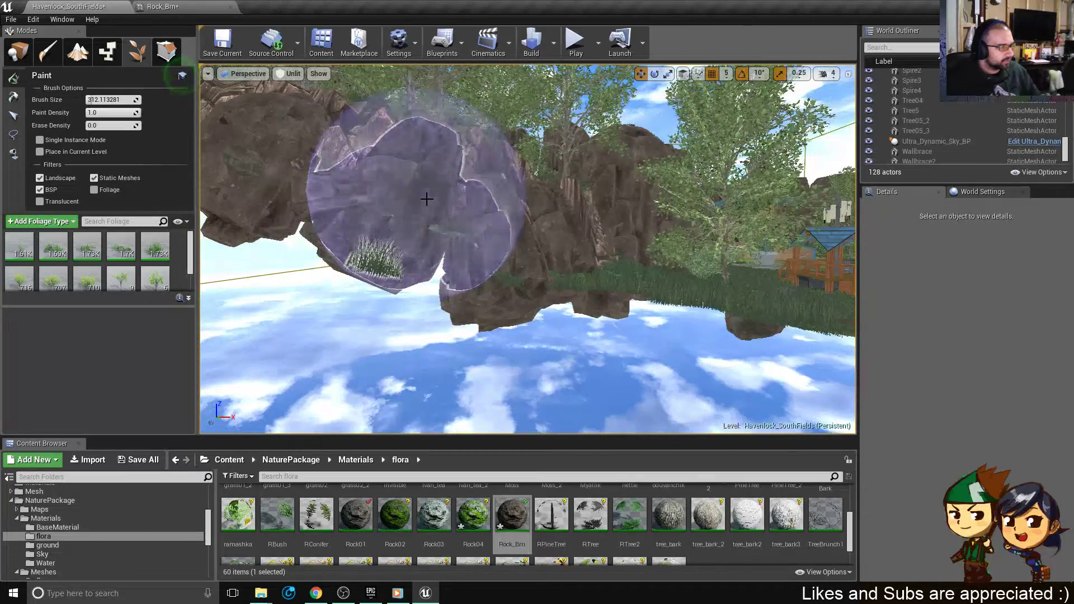
{"action": "right_click_drag", "start_coordinate": [426, 199], "coordinate": [465, 238]}
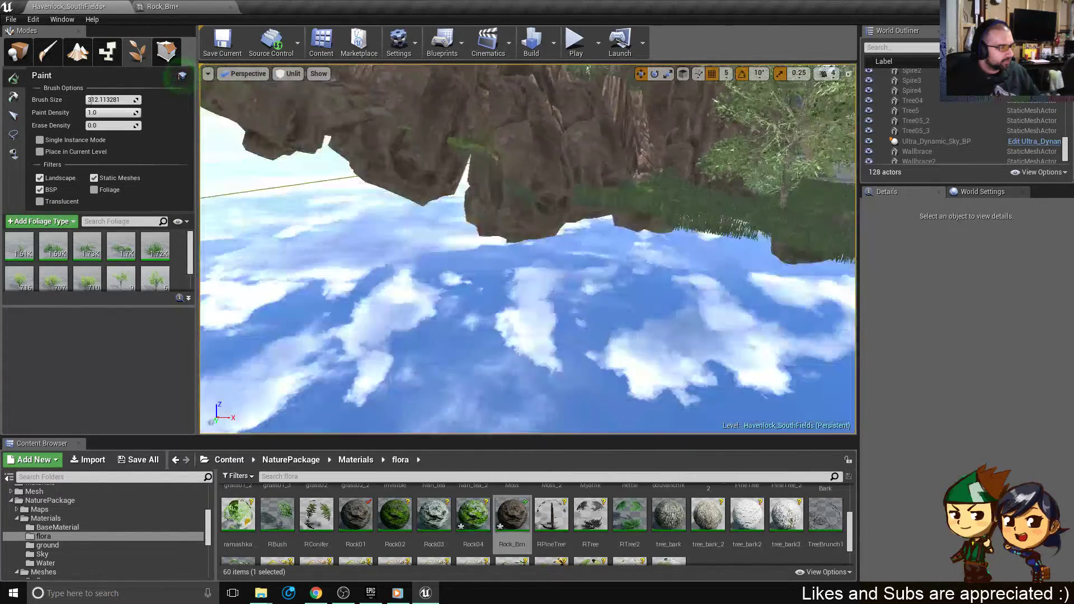
{"action": "right_click_drag", "start_coordinate": [508, 175], "coordinate": [507, 175]}
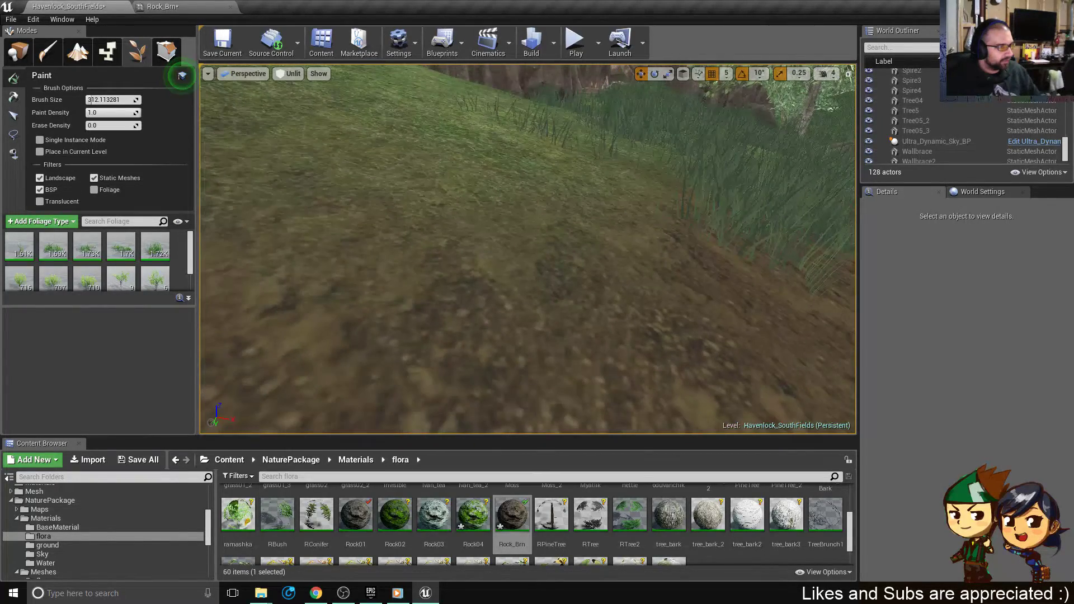
{"action": "right_click_drag", "start_coordinate": [508, 176], "coordinate": [508, 176]}
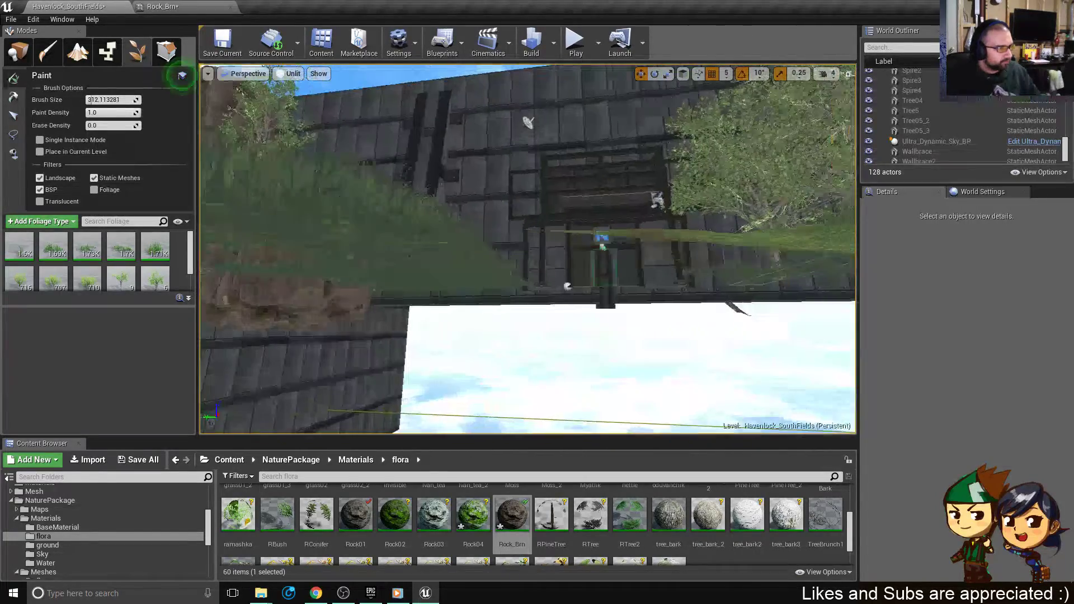
{"action": "mouse_move", "coordinate": [605, 280]}
{"action": "right_mouse_down"}
{"action": "mouse_move", "coordinate": [735, 330]}
{"action": "mouse_move", "coordinate": [532, 330]}
{"action": "right_mouse_up"}
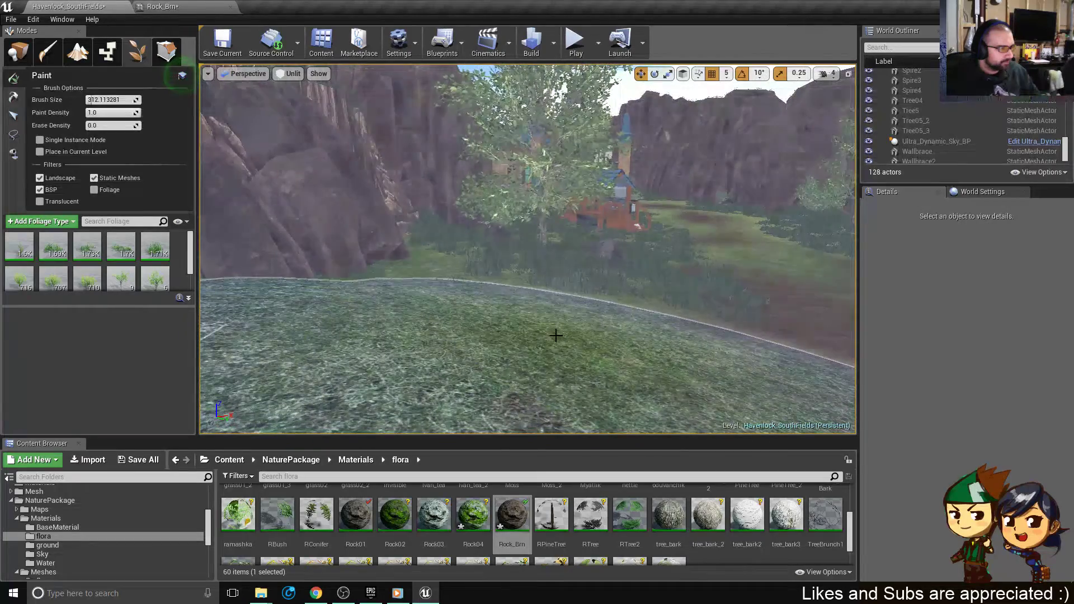
{"action": "mouse_move", "coordinate": [548, 299]}
{"action": "right_mouse_down"}
{"action": "mouse_move", "coordinate": [537, 299]}
{"action": "mouse_move", "coordinate": [549, 298]}
{"action": "mouse_move", "coordinate": [545, 286]}
{"action": "mouse_move", "coordinate": [548, 298]}
{"action": "mouse_move", "coordinate": [537, 294]}
{"action": "mouse_move", "coordinate": [548, 298]}
{"action": "right_mouse_up"}
{"action": "left_click", "coordinate": [547, 294], "text": "shift"}
{"action": "right_click_drag", "start_coordinate": [456, 304], "coordinate": [455, 304]}
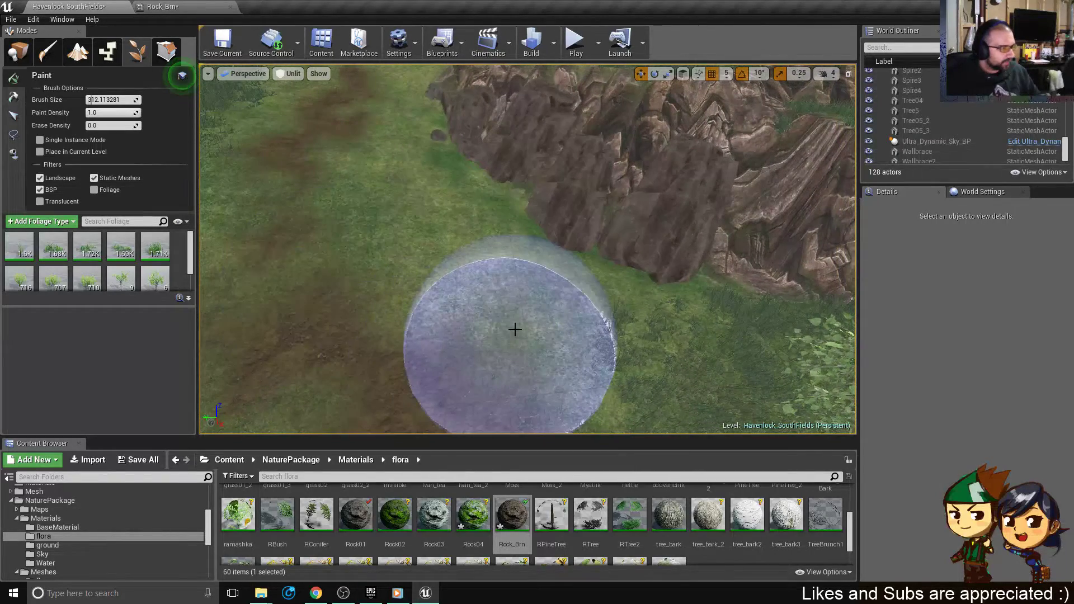
- Set the foliage brush size to about 224.55, paint grass along the foot of the rock formation, and thin it beside the rocks
{"action": "left_click_drag", "start_coordinate": [113, 99], "coordinate": [106, 100]}
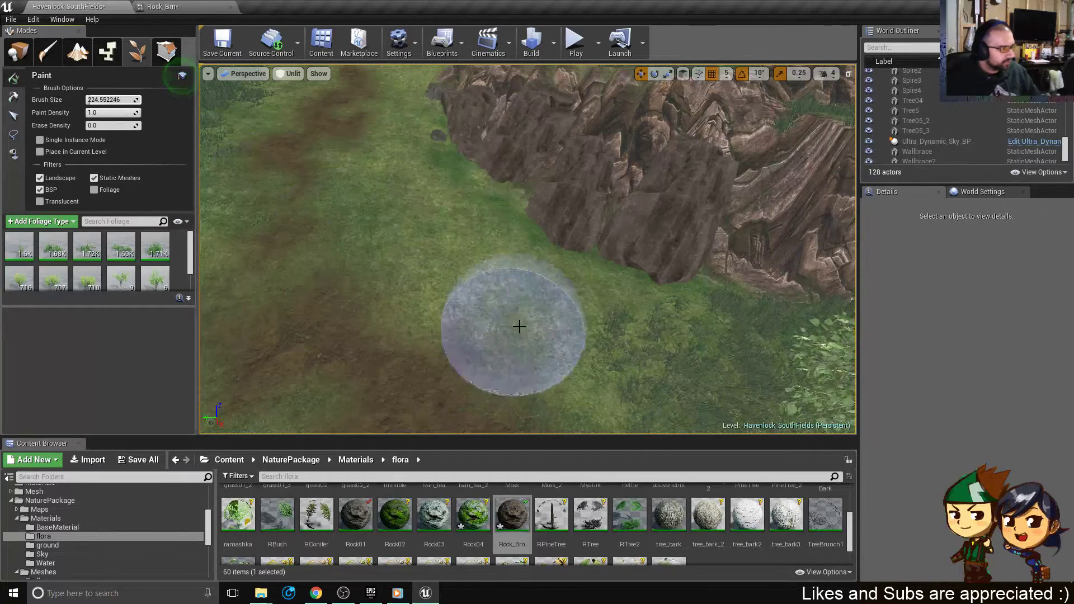
{"action": "mouse_move", "coordinate": [644, 320]}
{"action": "left_mouse_down"}
{"action": "mouse_move", "coordinate": [606, 304]}
{"action": "mouse_move", "coordinate": [635, 355]}
{"action": "left_mouse_up"}
{"action": "mouse_move", "coordinate": [508, 256]}
{"action": "left_mouse_down"}
{"action": "mouse_move", "coordinate": [379, 149]}
{"action": "mouse_move", "coordinate": [427, 144]}
{"action": "left_mouse_up"}
{"action": "mouse_move", "coordinate": [435, 184]}
{"action": "right_mouse_down"}
{"action": "mouse_move", "coordinate": [425, 179]}
{"action": "mouse_move", "coordinate": [494, 209]}
{"action": "right_mouse_up"}
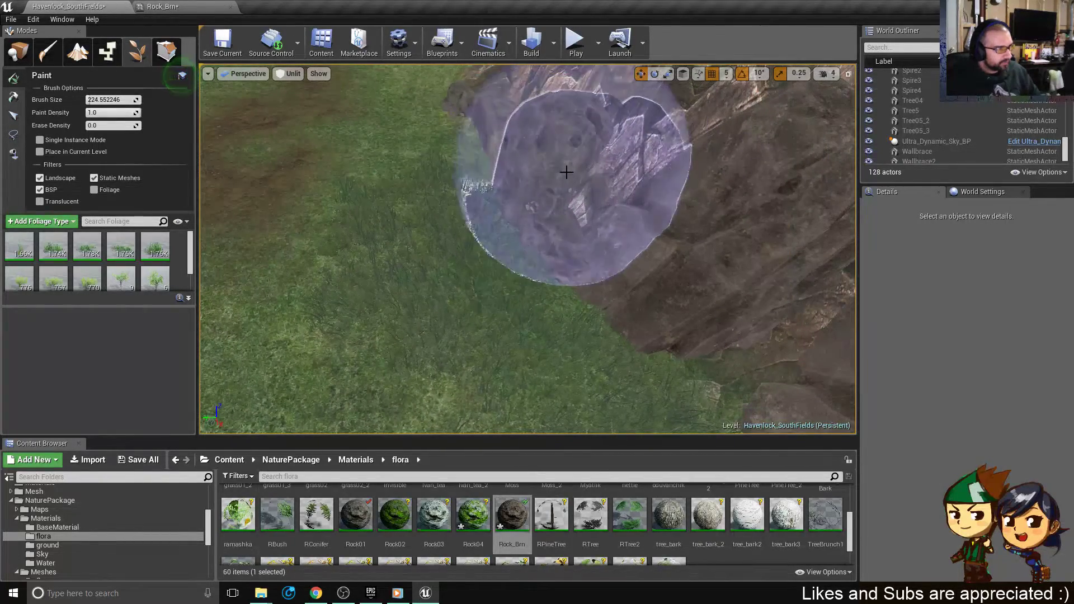
{"action": "left_click_drag", "start_coordinate": [542, 155], "coordinate": [551, 227], "text": "shift"}
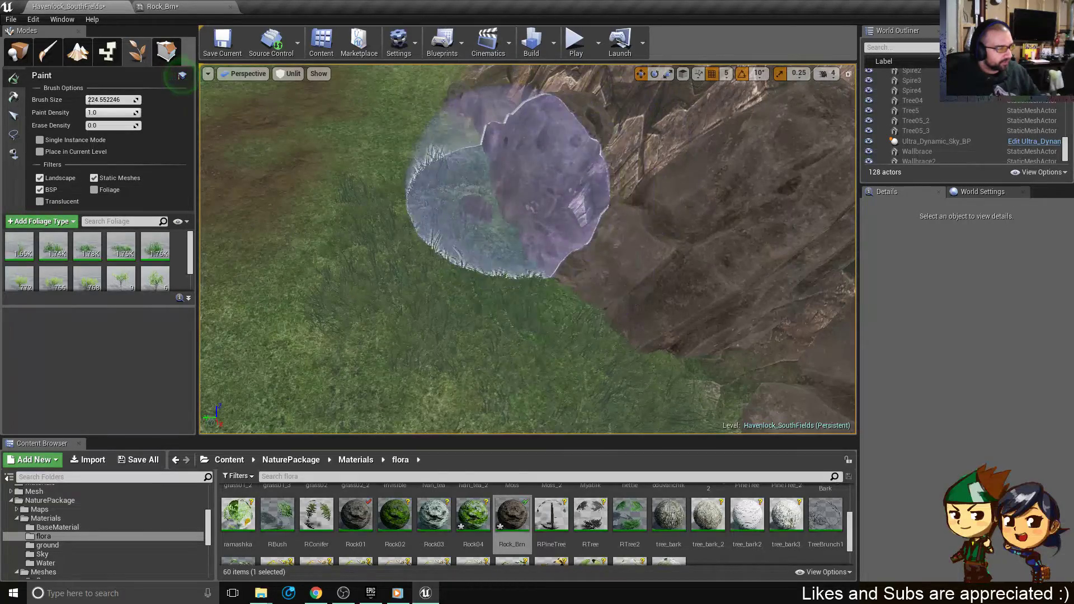
{"action": "mouse_move", "coordinate": [506, 194]}
{"action": "right_mouse_down"}
{"action": "mouse_move", "coordinate": [448, 151]}
{"action": "mouse_move", "coordinate": [498, 190]}
{"action": "right_mouse_up"}
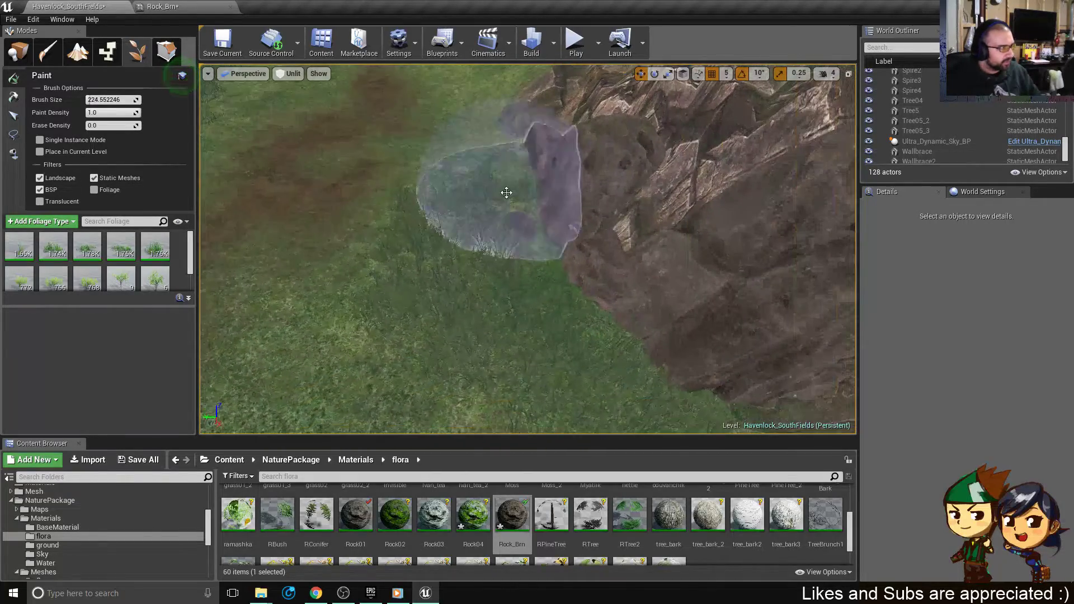
- Set the foliage paint density to 0.5 and paint a test patch of grass near the rock formation
{"action": "left_click", "coordinate": [134, 114]}
{"action": "type", "text": ".5"}
{"action": "key", "text": "Return"}
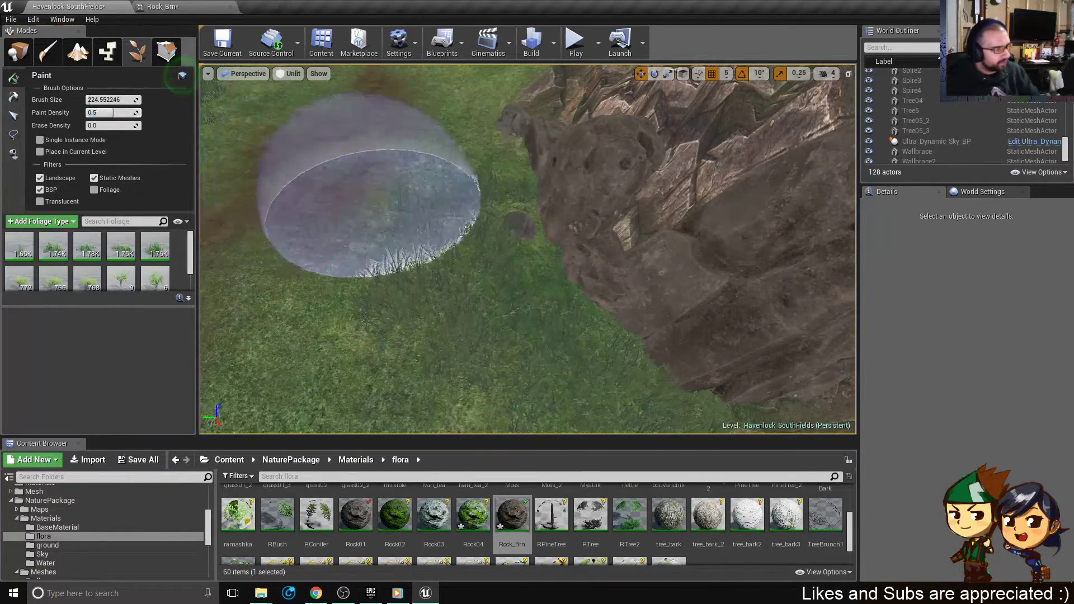
{"action": "mouse_move", "coordinate": [386, 202]}
{"action": "right_mouse_down"}
{"action": "mouse_move", "coordinate": [503, 190]}
{"action": "mouse_move", "coordinate": [509, 201]}
{"action": "mouse_move", "coordinate": [380, 201]}
{"action": "right_mouse_up"}
{"action": "left_click", "coordinate": [379, 201]}
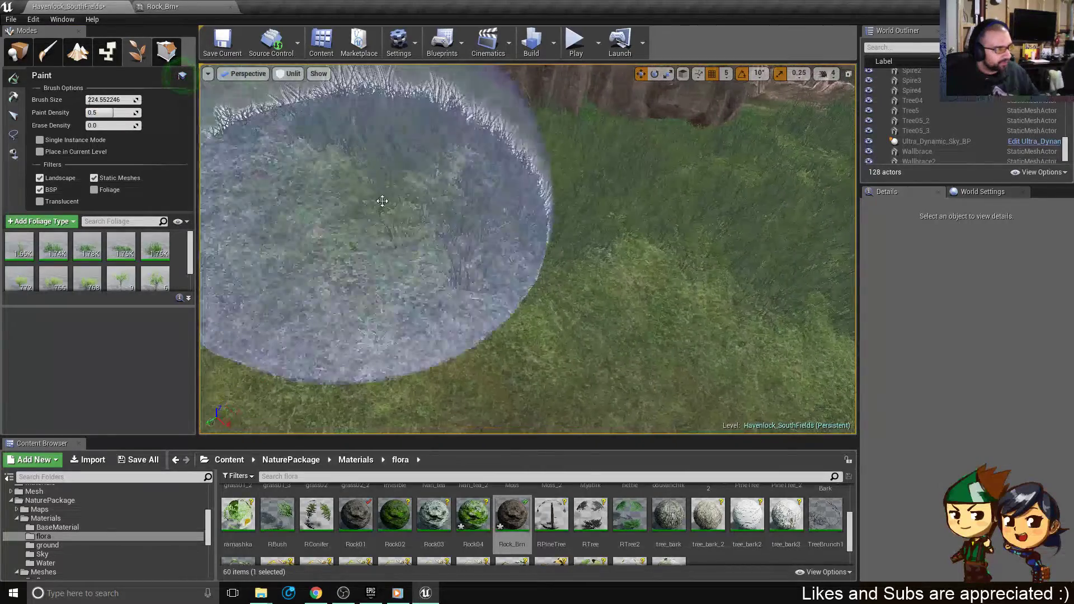
- Undo the last three foliage strokes beside the rock formation
{"action": "key", "text": "ctrl+z"}
{"action": "mouse_move", "coordinate": [618, 284]}
{"action": "right_mouse_down"}
{"action": "mouse_move", "coordinate": [565, 271]}
{"action": "mouse_move", "coordinate": [633, 267]}
{"action": "right_mouse_up"}
{"action": "key", "text": "ctrl+z"}
{"action": "key", "text": "ctrl+z"}
{"action": "right_click_drag", "start_coordinate": [524, 282], "coordinate": [513, 256]}
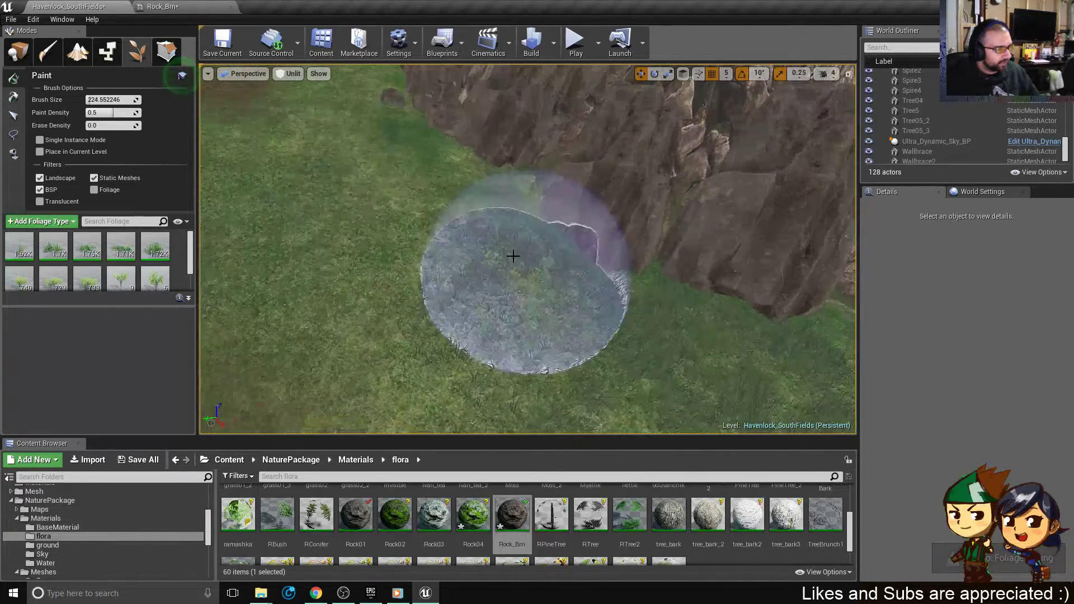
- Paint more grass along the foot of the rock formation beside the dirt path and undo the last stroke
{"action": "left_click", "coordinate": [449, 211]}
{"action": "right_click_drag", "start_coordinate": [449, 211], "coordinate": [430, 193]}
{"action": "left_click", "coordinate": [438, 157]}
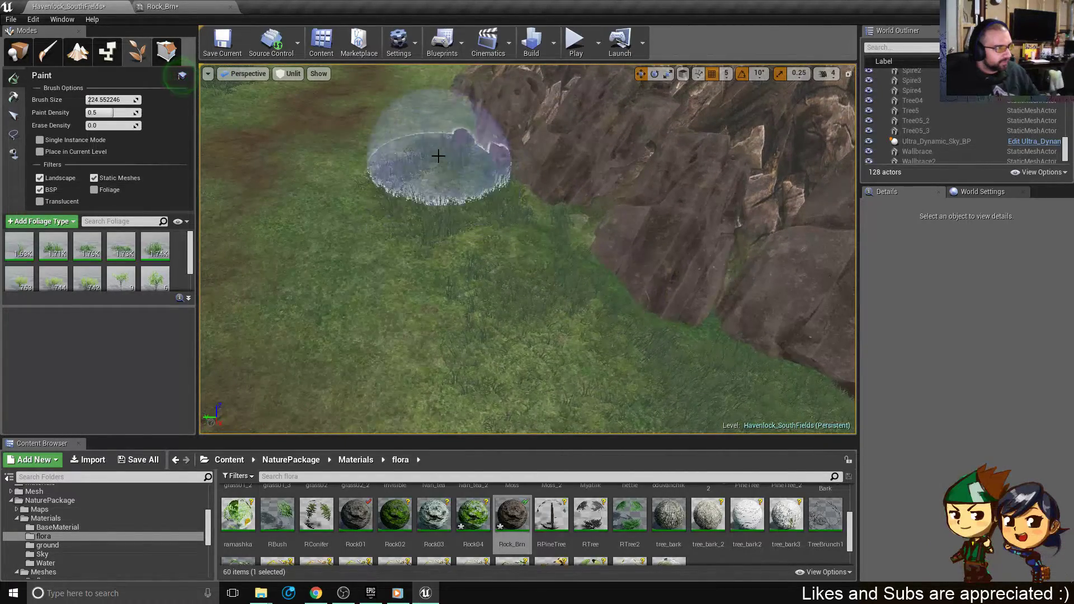
{"action": "mouse_move", "coordinate": [508, 162]}
{"action": "right_mouse_down"}
{"action": "mouse_move", "coordinate": [529, 177]}
{"action": "mouse_move", "coordinate": [507, 180]}
{"action": "mouse_move", "coordinate": [524, 188]}
{"action": "mouse_move", "coordinate": [554, 180]}
{"action": "mouse_move", "coordinate": [563, 153]}
{"action": "mouse_move", "coordinate": [570, 172]}
{"action": "mouse_move", "coordinate": [515, 168]}
{"action": "right_mouse_up"}
{"action": "right_click_drag", "start_coordinate": [554, 225], "coordinate": [599, 198]}
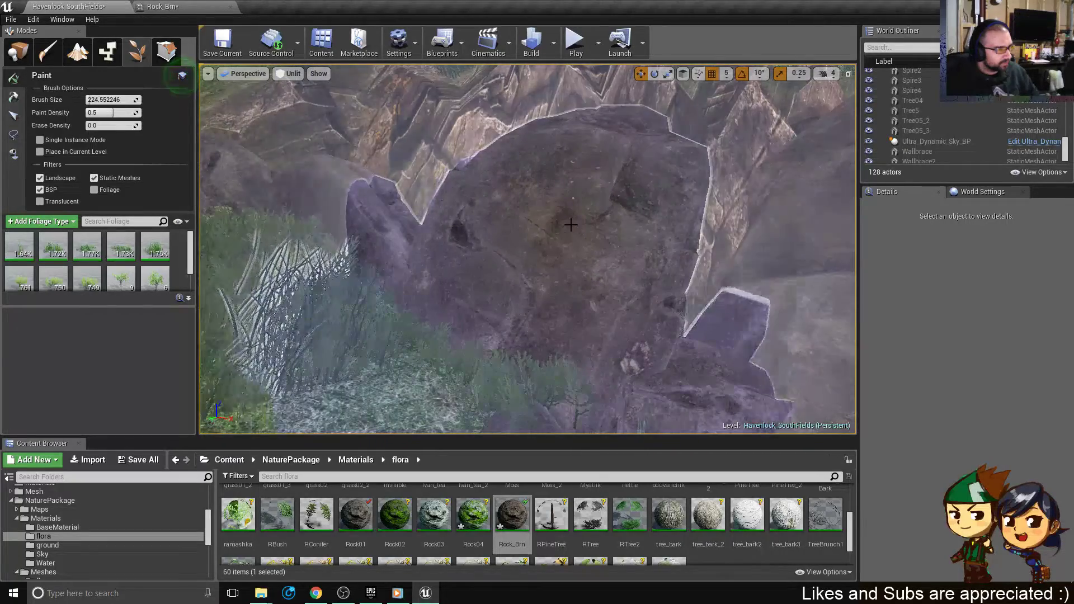
{"action": "right_click", "coordinate": [571, 231]}
{"action": "key", "text": "ctrl+z"}
{"action": "right_click_drag", "start_coordinate": [572, 235], "coordinate": [562, 216]}
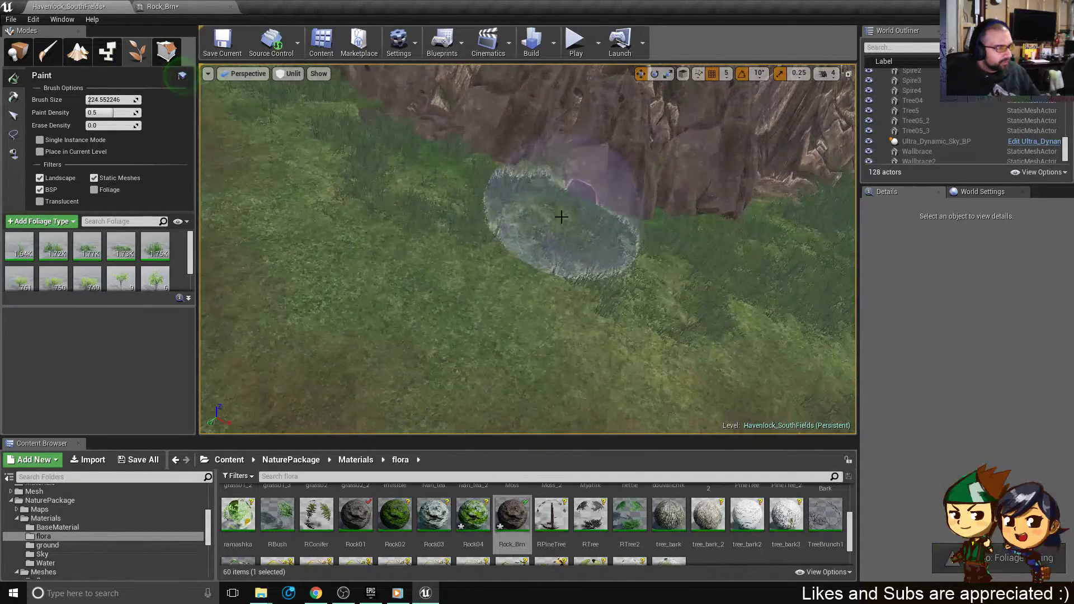
- Leave foliage painting for object placement and save the level
{"action": "left_click", "coordinate": [28, 60]}
{"action": "key", "text": "ctrl+s"}
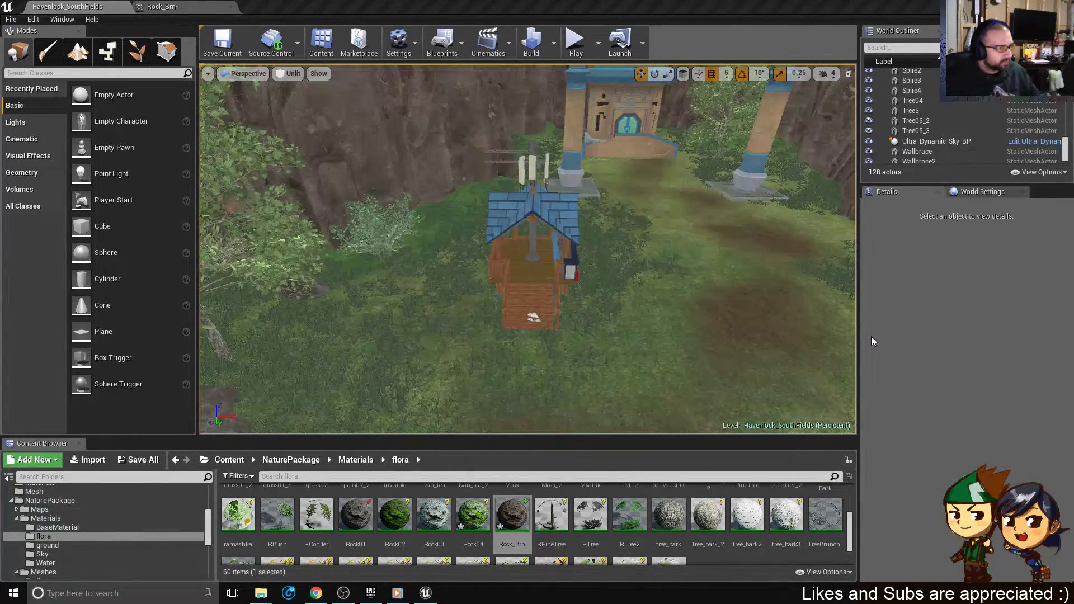
- Select the ruin entrance at the end of the path and examine its front wall up close
{"action": "right_click_drag", "start_coordinate": [737, 256], "coordinate": [741, 252]}
{"action": "key", "text": "w"}
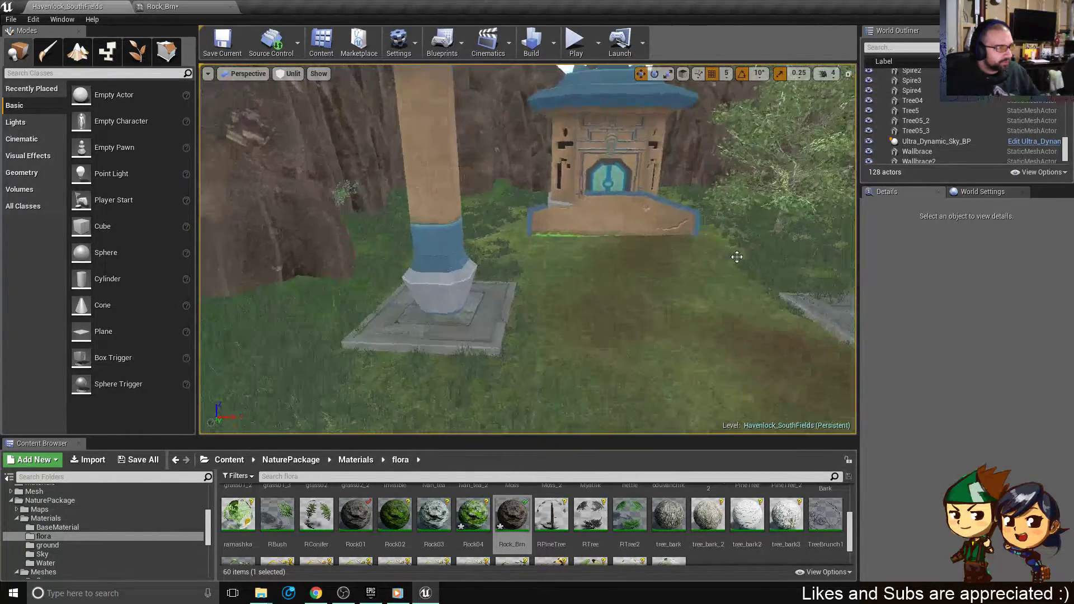
{"action": "left_click", "coordinate": [631, 136]}
{"action": "key", "text": "s"}
{"action": "right_click_drag", "start_coordinate": [663, 246], "coordinate": [688, 268]}
{"action": "key", "text": "w"}
{"action": "key", "text": "w"}
{"action": "key", "text": "a"}
{"action": "key", "text": "s"}
{"action": "right_click_drag", "start_coordinate": [569, 160], "coordinate": [605, 118]}
{"action": "key", "text": "w"}
{"action": "key", "text": "a"}
{"action": "key", "text": "d"}
{"action": "key", "text": "a"}
{"action": "key", "text": "d"}
{"action": "right_click_drag", "start_coordinate": [583, 202], "coordinate": [526, 247]}
{"action": "right_click_drag", "start_coordinate": [582, 203], "coordinate": [587, 199]}
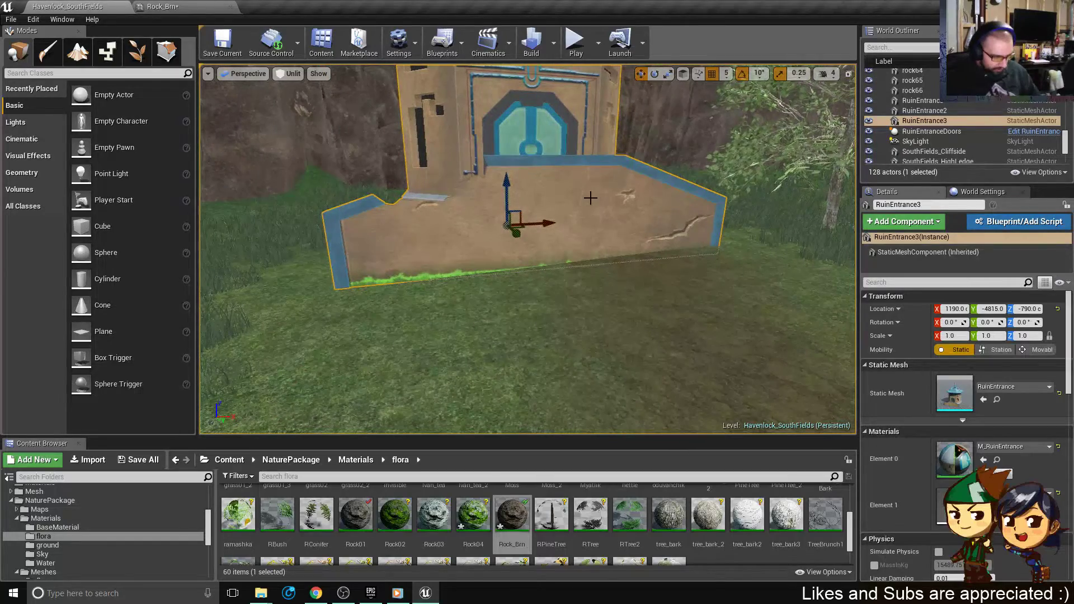
- Locate the ruin entrance's M_RuinEntrance material among the project assets and open it for editing
{"action": "key", "text": "ctrl+b"}
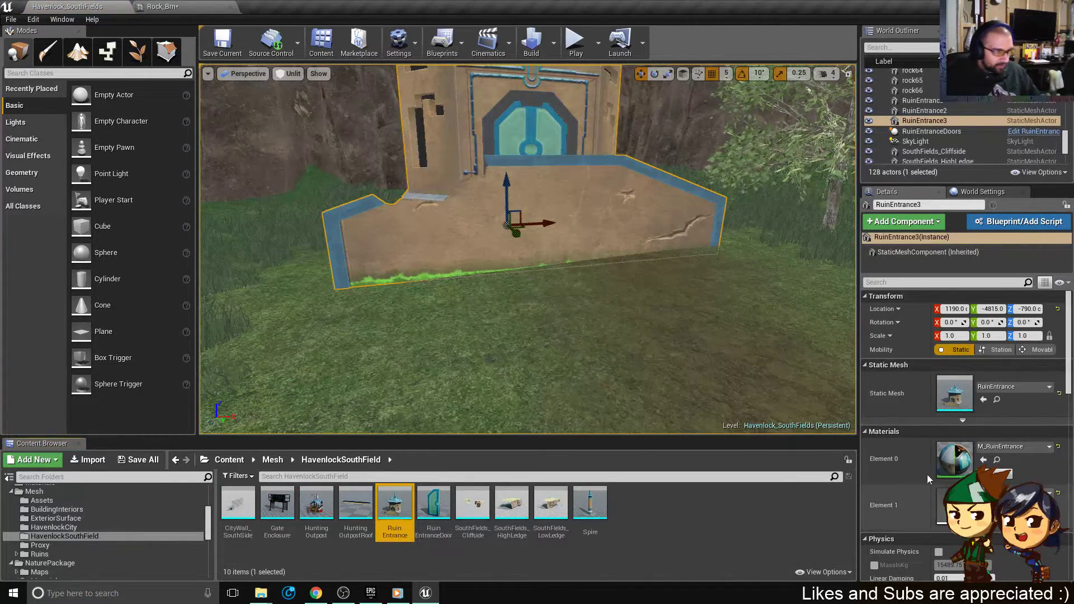
{"action": "left_click", "coordinate": [997, 460]}
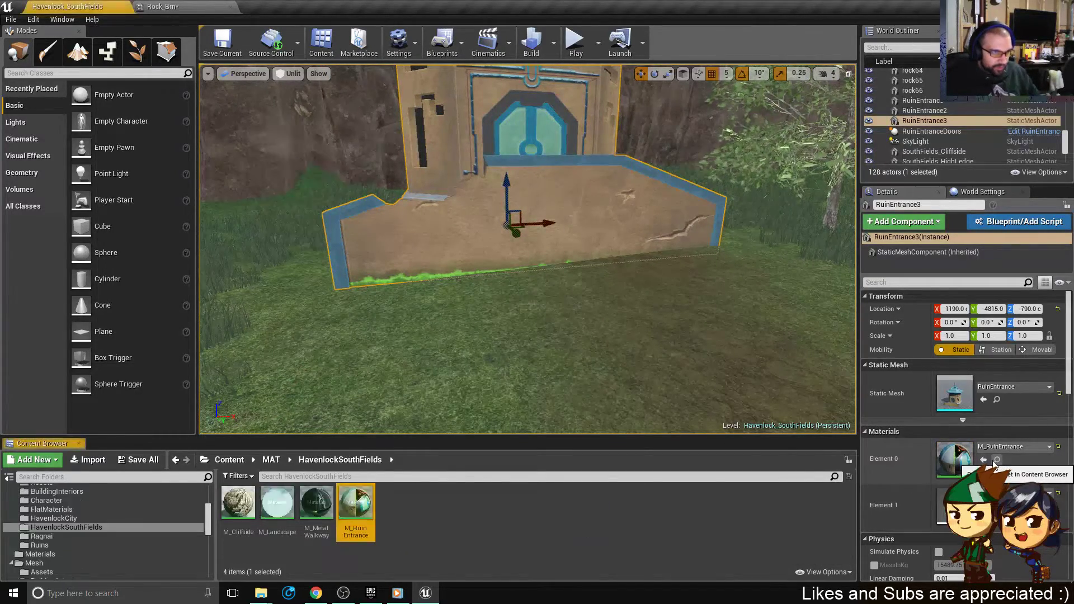
{"action": "double_click", "coordinate": [364, 514]}
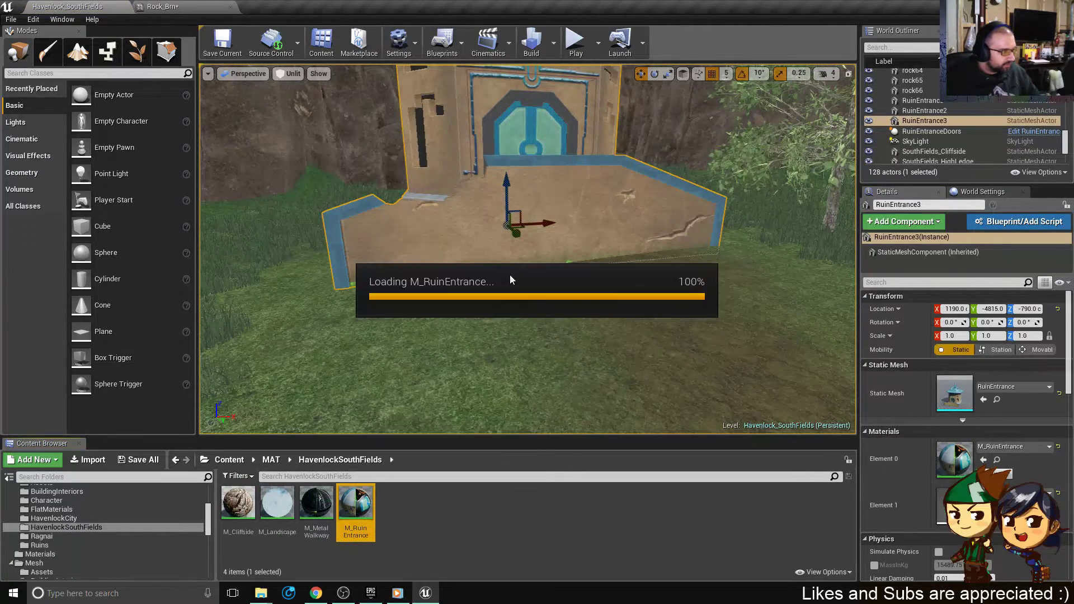
{"action": "scroll", "coordinate": [605, 302], "scroll_direction": "down", "scroll_amount": 5}
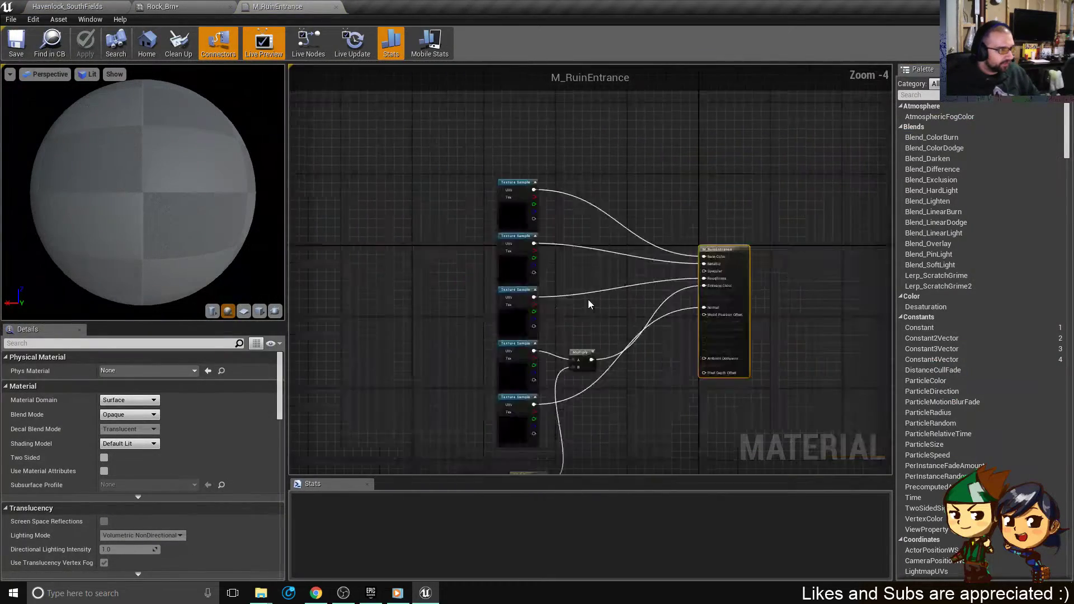
{"action": "scroll", "coordinate": [582, 300], "scroll_direction": "up", "scroll_amount": 5}
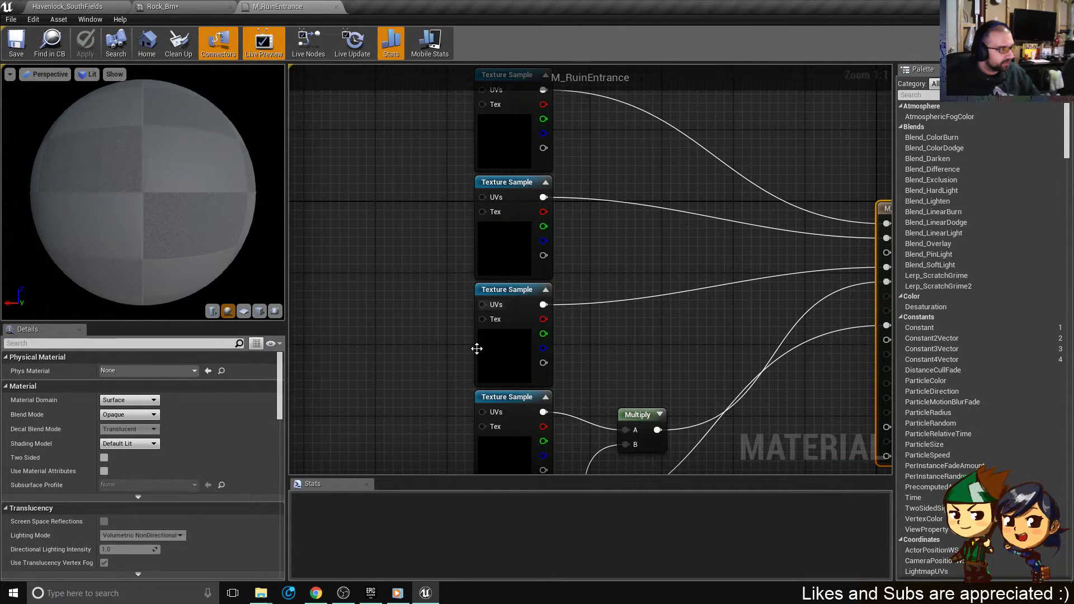
{"action": "right_click_drag", "start_coordinate": [476, 348], "coordinate": [561, 248]}
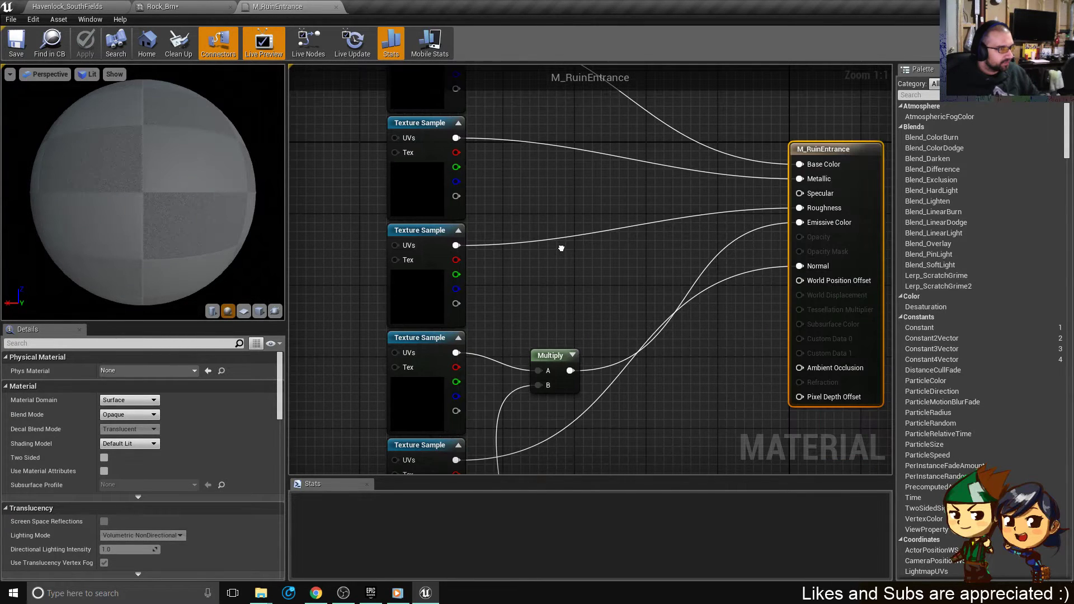
{"action": "right_click_drag", "start_coordinate": [562, 248], "coordinate": [427, 147]}
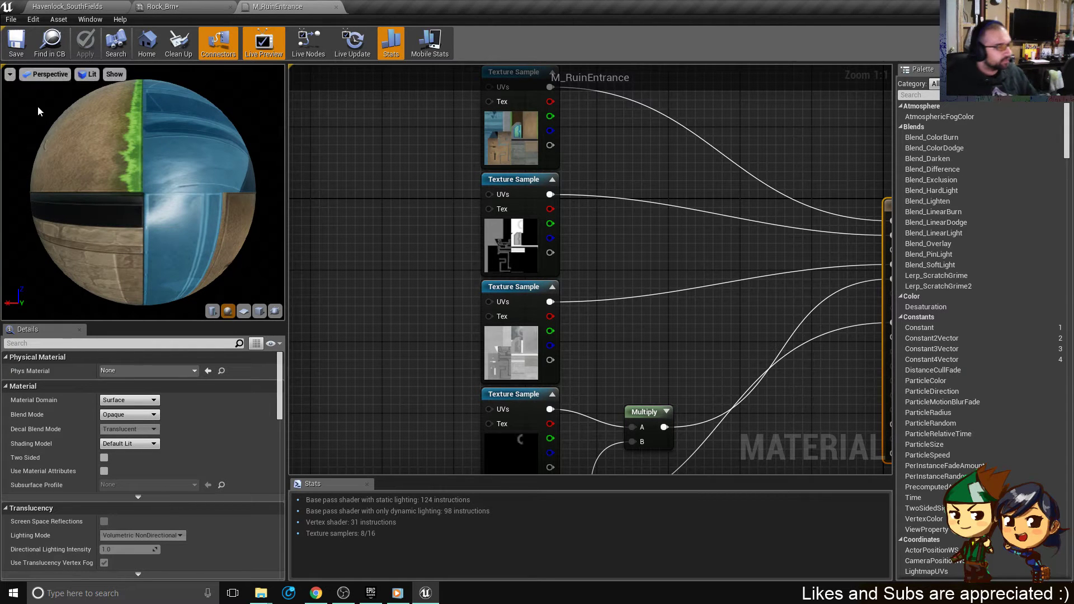
- Examine the material on the preview sphere and the Entrance_Metal texture sample feeding the Metallic input
{"action": "left_click_drag", "start_coordinate": [38, 107], "coordinate": [347, 242]}
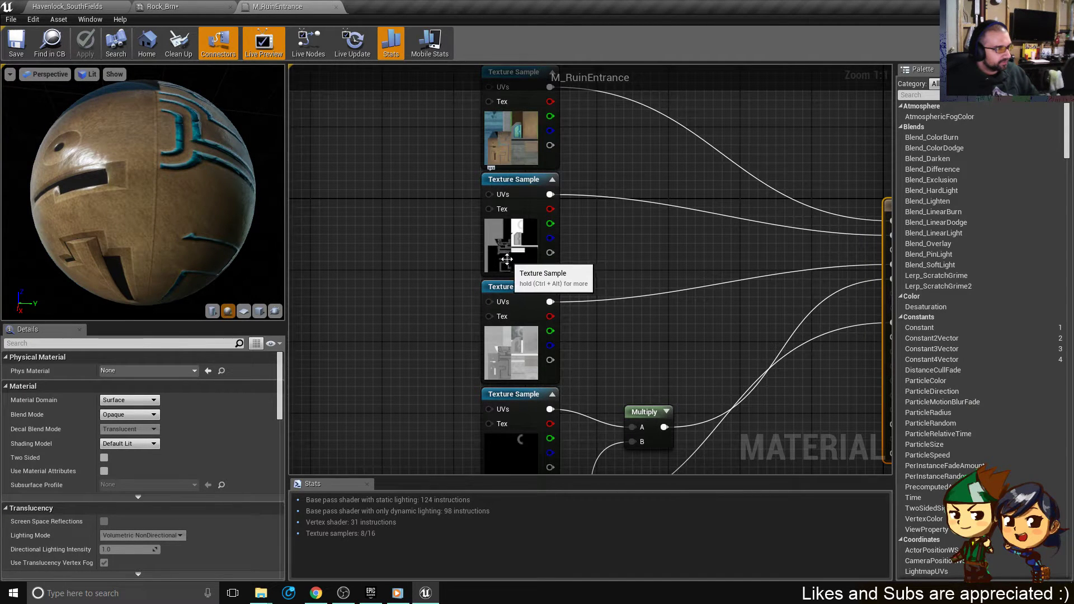
{"action": "left_click_drag", "start_coordinate": [151, 180], "coordinate": [155, 182]}
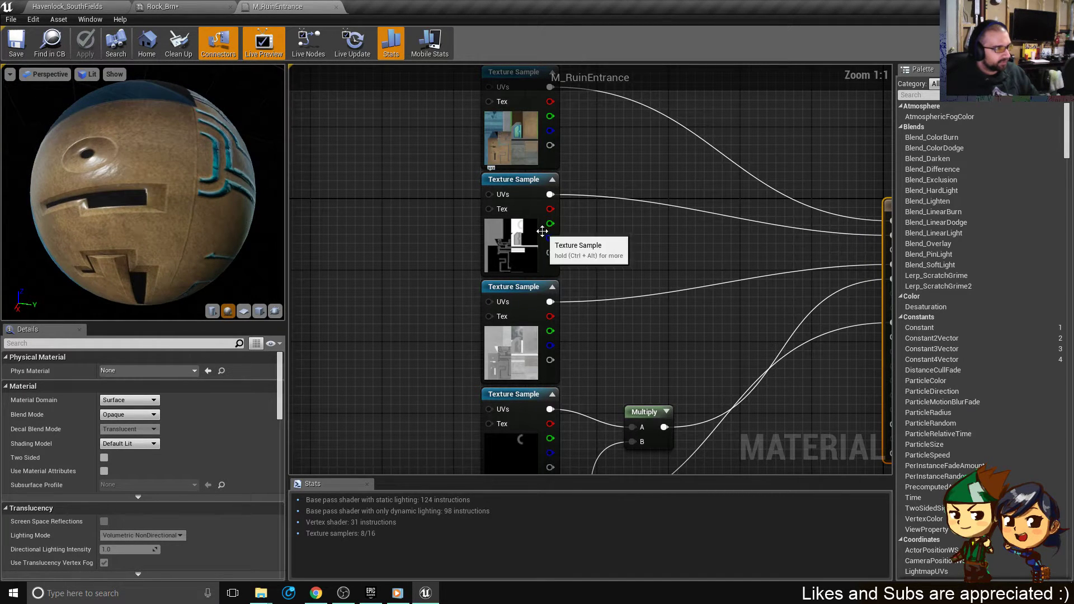
{"action": "right_click_drag", "start_coordinate": [567, 228], "coordinate": [493, 214]}
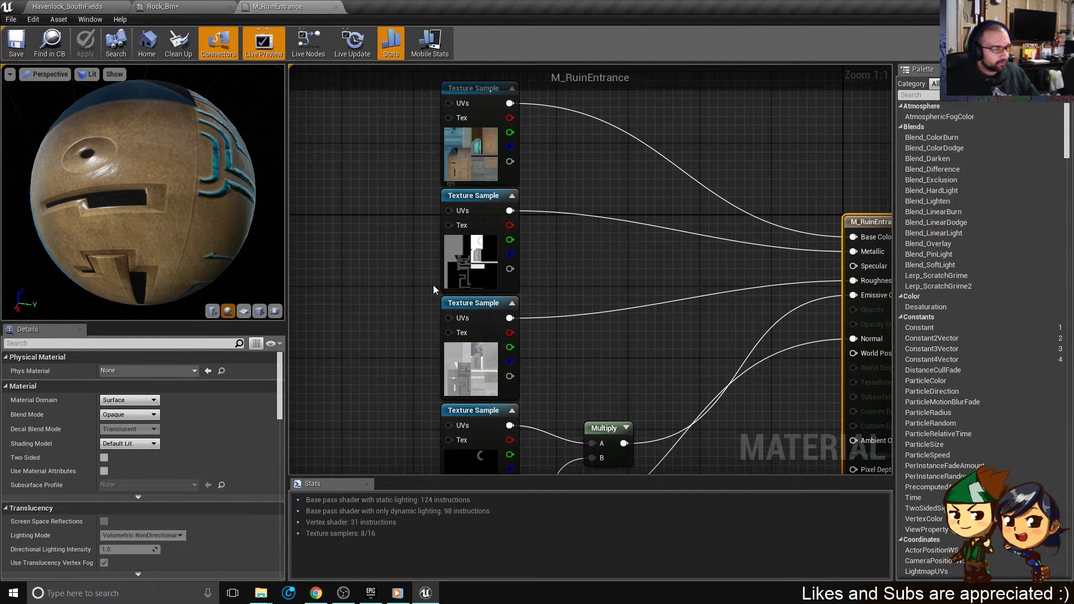
{"action": "left_click", "coordinate": [467, 246]}
{"action": "right_click_drag", "start_coordinate": [465, 307], "coordinate": [447, 262]}
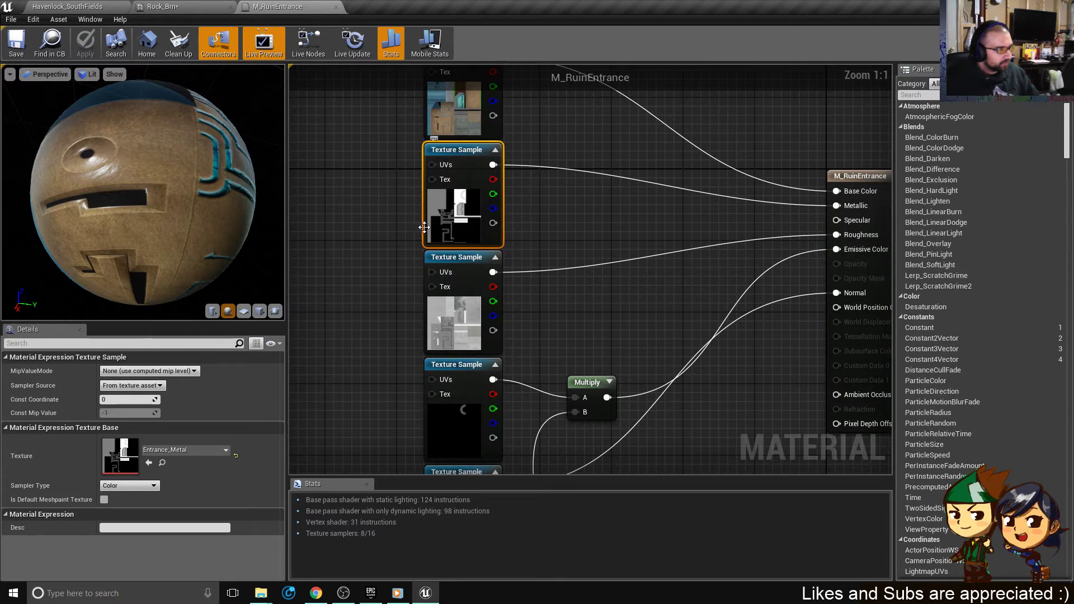
{"action": "right_click_drag", "start_coordinate": [523, 326], "coordinate": [510, 361]}
{"action": "left_click_drag", "start_coordinate": [438, 241], "coordinate": [435, 244]}
{"action": "left_click", "coordinate": [516, 246]}
{"action": "left_click", "coordinate": [433, 249]}
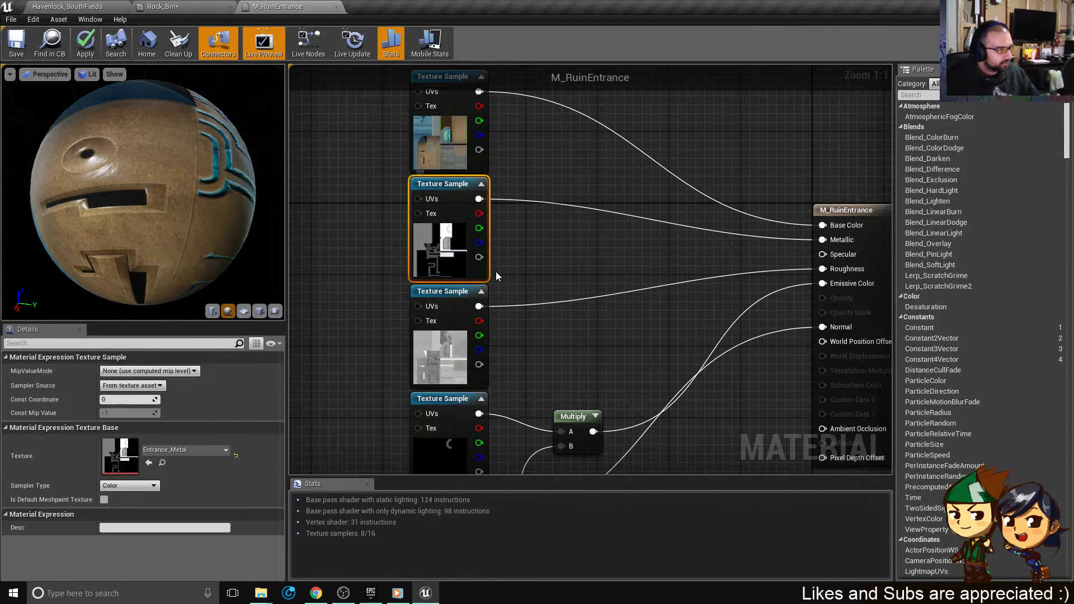
{"action": "mouse_move", "coordinate": [168, 207]}
{"action": "left_mouse_down"}
{"action": "mouse_move", "coordinate": [240, 246]}
{"action": "mouse_move", "coordinate": [156, 219]}
{"action": "mouse_move", "coordinate": [168, 187]}
{"action": "left_mouse_up"}
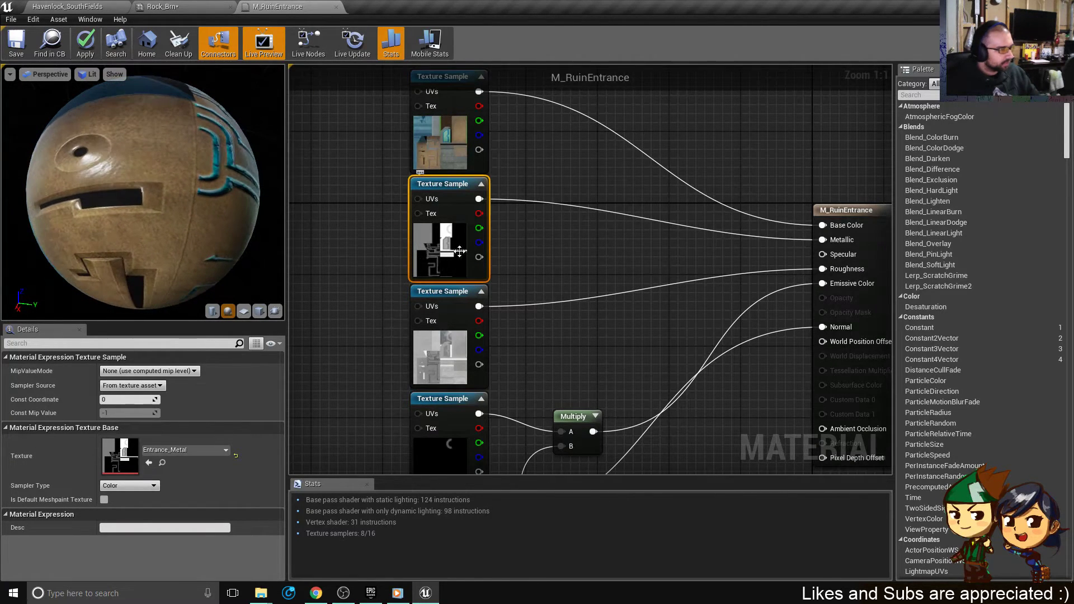
{"action": "right_click_drag", "start_coordinate": [523, 241], "coordinate": [548, 231]}
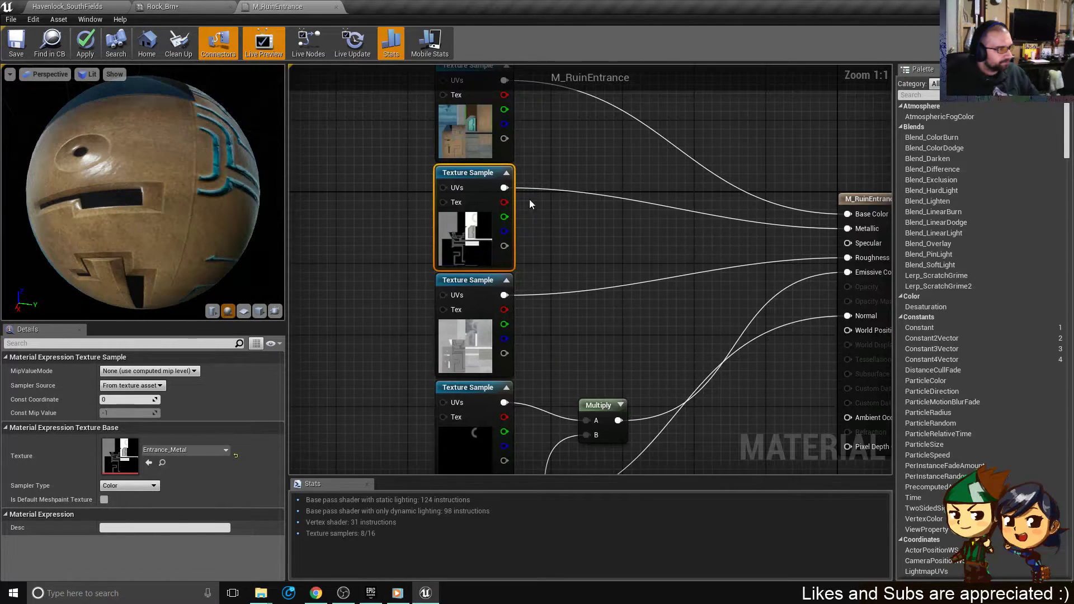
{"action": "right_click_drag", "start_coordinate": [484, 364], "coordinate": [460, 336]}
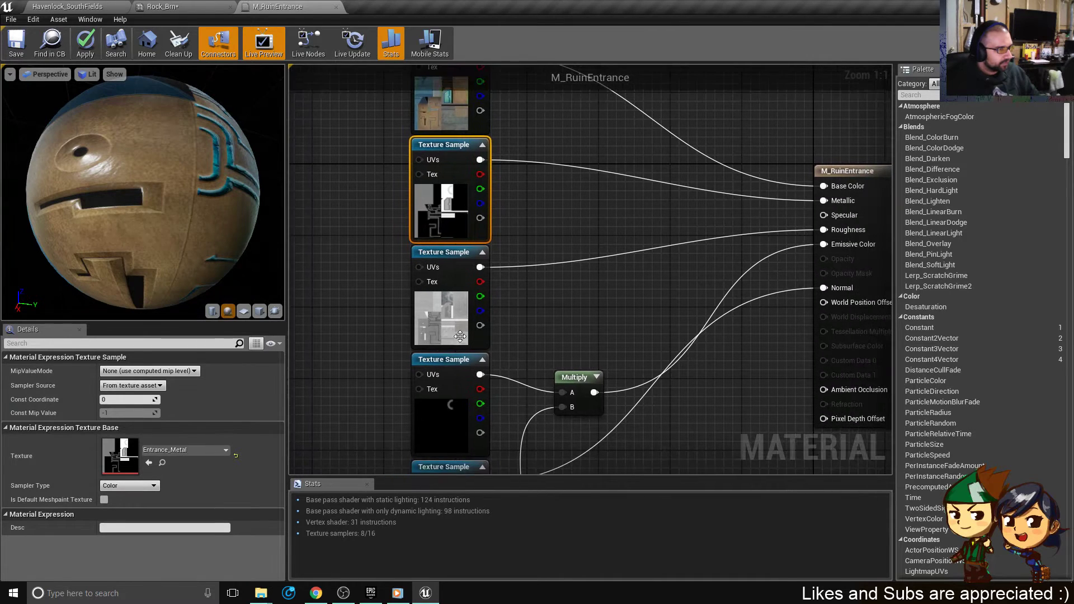
- Insert an Add node between the Entrance_Roughness texture sample and the material's Roughness input
{"action": "left_click", "coordinate": [429, 319]}
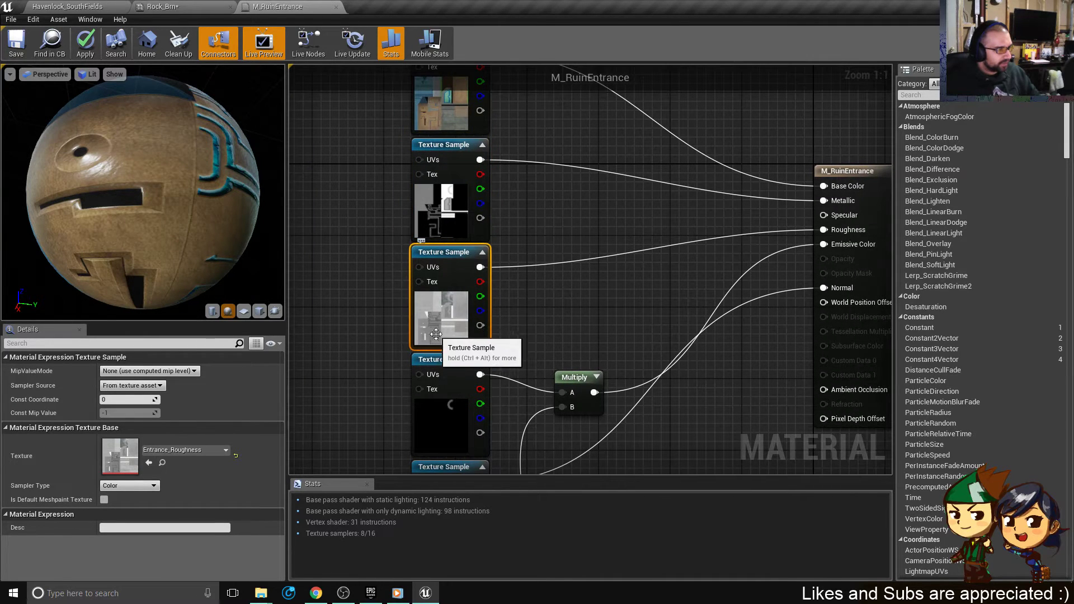
{"action": "right_click_drag", "start_coordinate": [522, 304], "coordinate": [501, 259]}
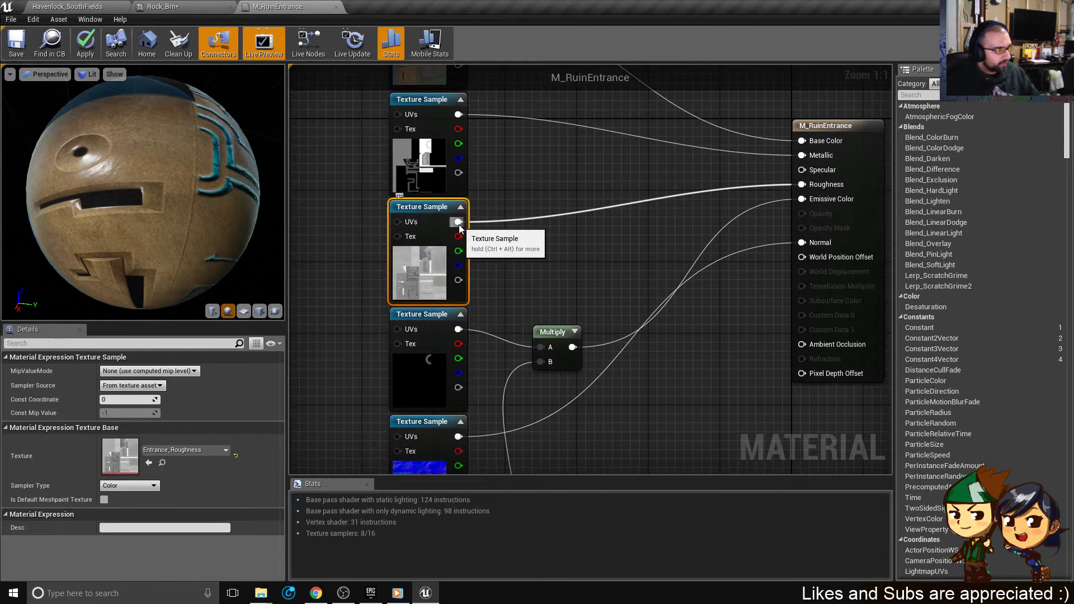
{"action": "left_click_drag", "start_coordinate": [459, 222], "coordinate": [532, 222]}
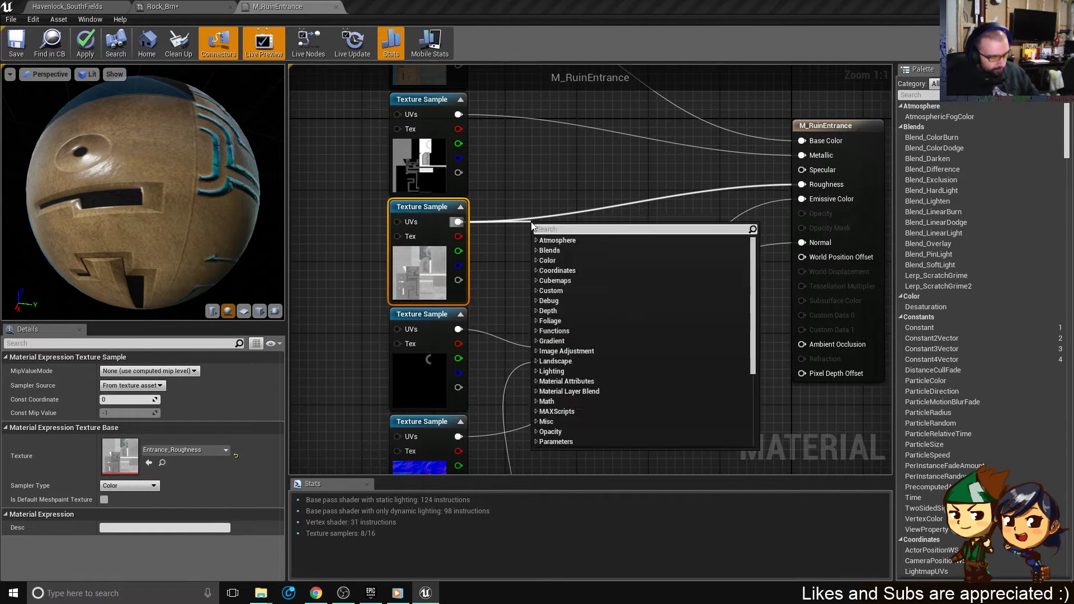
{"action": "type", "text": "add"}
{"action": "left_click", "coordinate": [559, 253]}
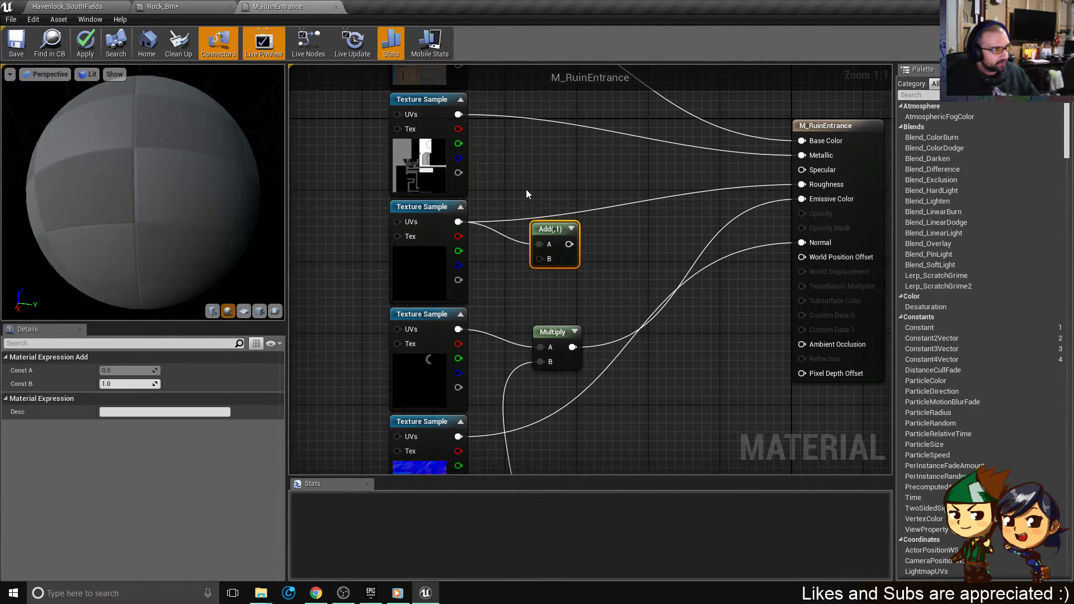
{"action": "left_click_drag", "start_coordinate": [554, 229], "coordinate": [802, 199]}
{"action": "left_click", "coordinate": [547, 193]}
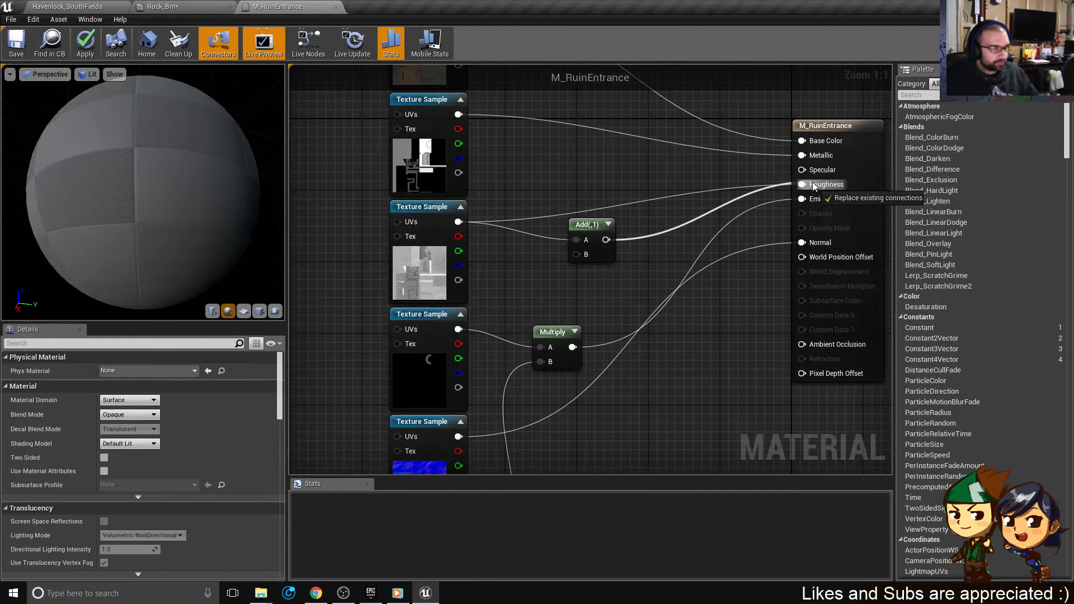
- Try 0.3 as the Add node's Const B, settle on 0.4, and apply the material changes
{"action": "left_click", "coordinate": [602, 245]}
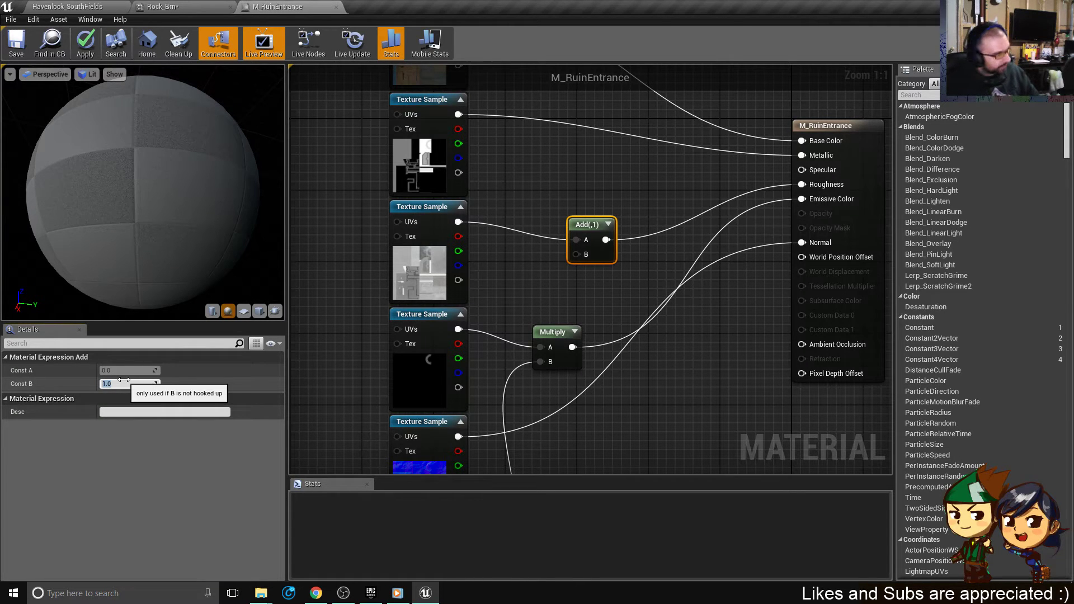
{"action": "key", "text": "BackSpace"}
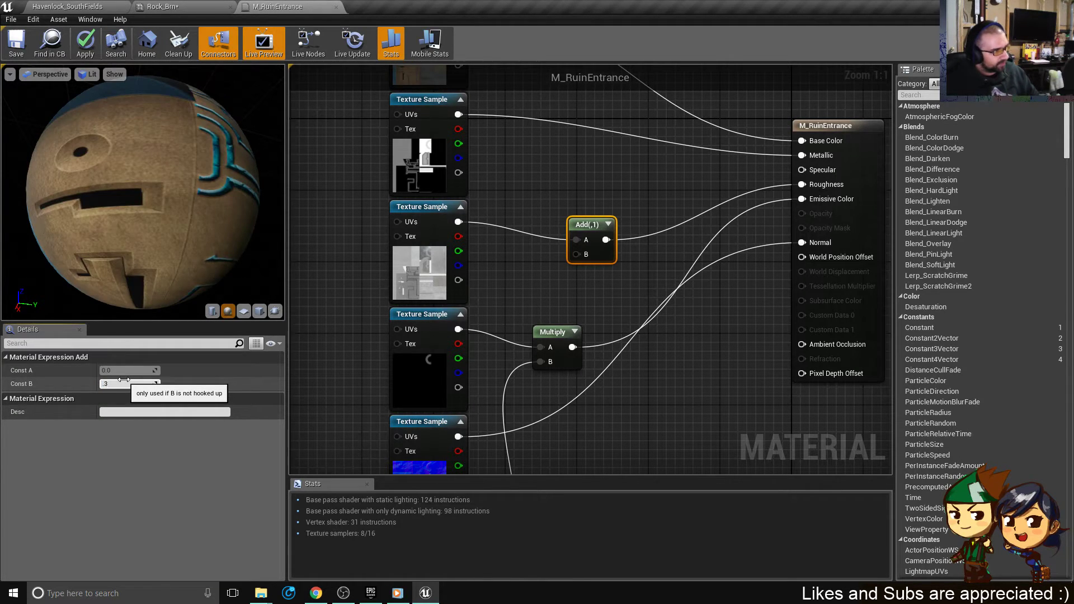
{"action": "type", "text": ".3"}
{"action": "key", "text": "Return"}
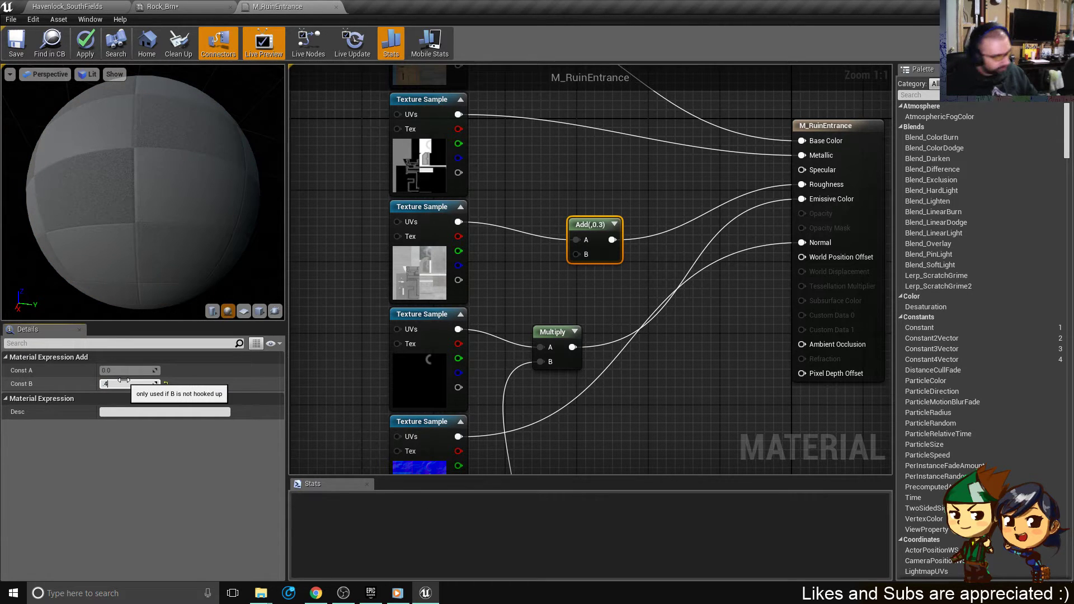
{"action": "key", "text": "Return"}
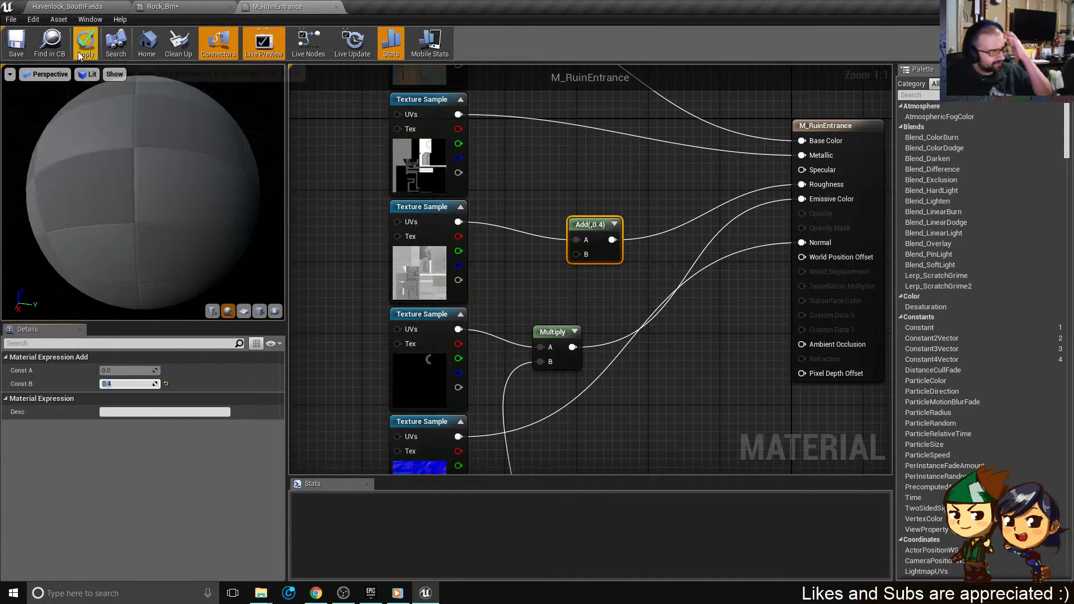
{"action": "left_click", "coordinate": [94, 42]}
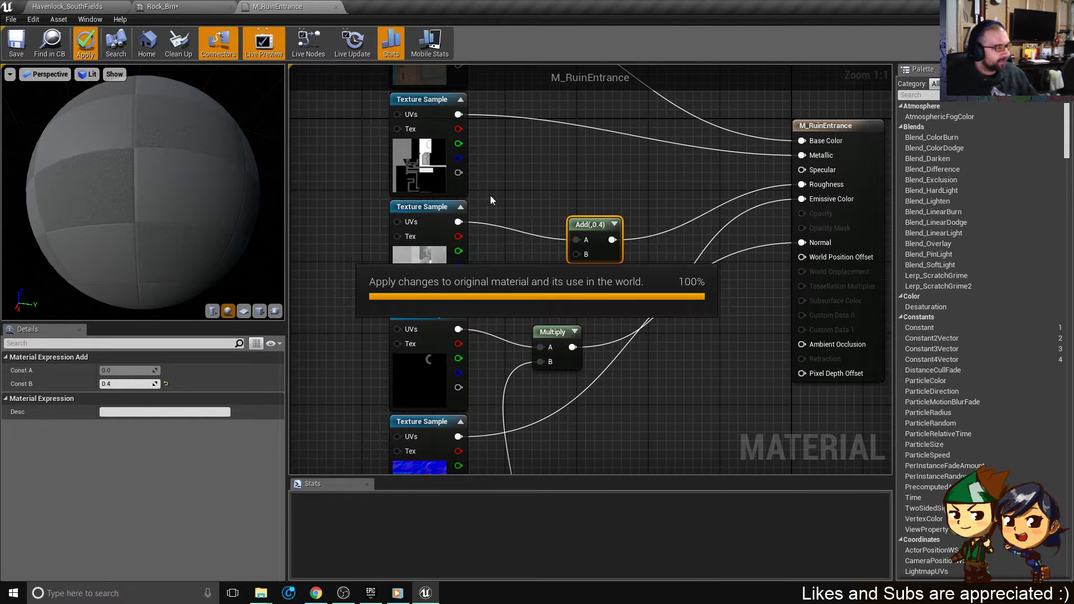
- Try a Const B of 0.2 on the Add node and inspect the preview sphere's shine from several angles
{"action": "left_click_drag", "start_coordinate": [237, 194], "coordinate": [137, 263]}
{"action": "mouse_move", "coordinate": [187, 173]}
{"action": "left_mouse_down"}
{"action": "mouse_move", "coordinate": [163, 168]}
{"action": "mouse_move", "coordinate": [193, 171]}
{"action": "left_mouse_up"}
{"action": "left_click", "coordinate": [128, 387]}
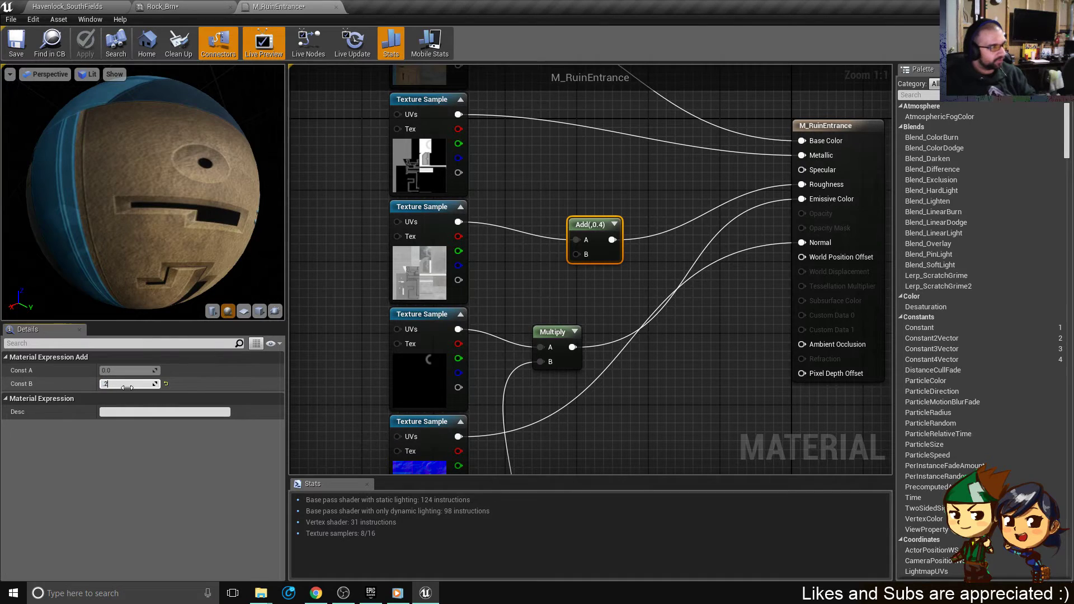
{"action": "type", "text": ".2"}
{"action": "key", "text": "Return"}
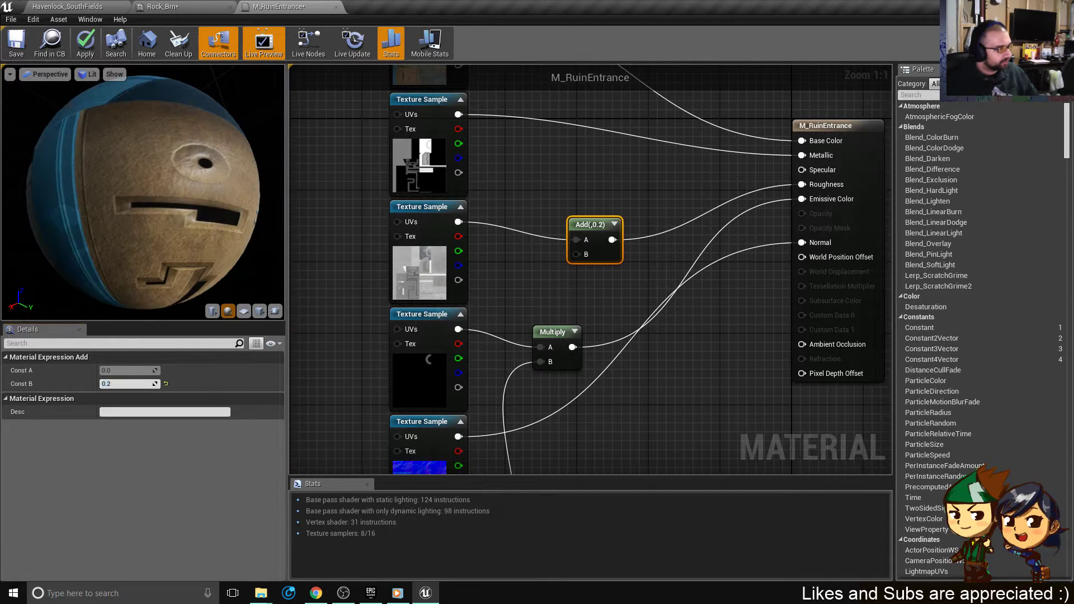
{"action": "mouse_move", "coordinate": [205, 210]}
{"action": "left_mouse_down"}
{"action": "mouse_move", "coordinate": [174, 209]}
{"action": "mouse_move", "coordinate": [222, 202]}
{"action": "mouse_move", "coordinate": [163, 196]}
{"action": "mouse_move", "coordinate": [215, 207]}
{"action": "mouse_move", "coordinate": [222, 221]}
{"action": "left_mouse_up"}
{"action": "key", "text": "l"}
{"action": "key", "text": "l"}
{"action": "mouse_move", "coordinate": [155, 186]}
{"action": "left_mouse_down"}
{"action": "mouse_move", "coordinate": [181, 188]}
{"action": "mouse_move", "coordinate": [172, 211]}
{"action": "left_mouse_up"}
{"action": "left_click_drag", "start_coordinate": [240, 258], "coordinate": [189, 204]}
{"action": "mouse_move", "coordinate": [166, 259]}
{"action": "left_mouse_down"}
{"action": "mouse_move", "coordinate": [120, 241]}
{"action": "mouse_move", "coordinate": [162, 230]}
{"action": "mouse_move", "coordinate": [153, 221]}
{"action": "mouse_move", "coordinate": [112, 224]}
{"action": "mouse_move", "coordinate": [137, 207]}
{"action": "mouse_move", "coordinate": [166, 262]}
{"action": "left_mouse_up"}
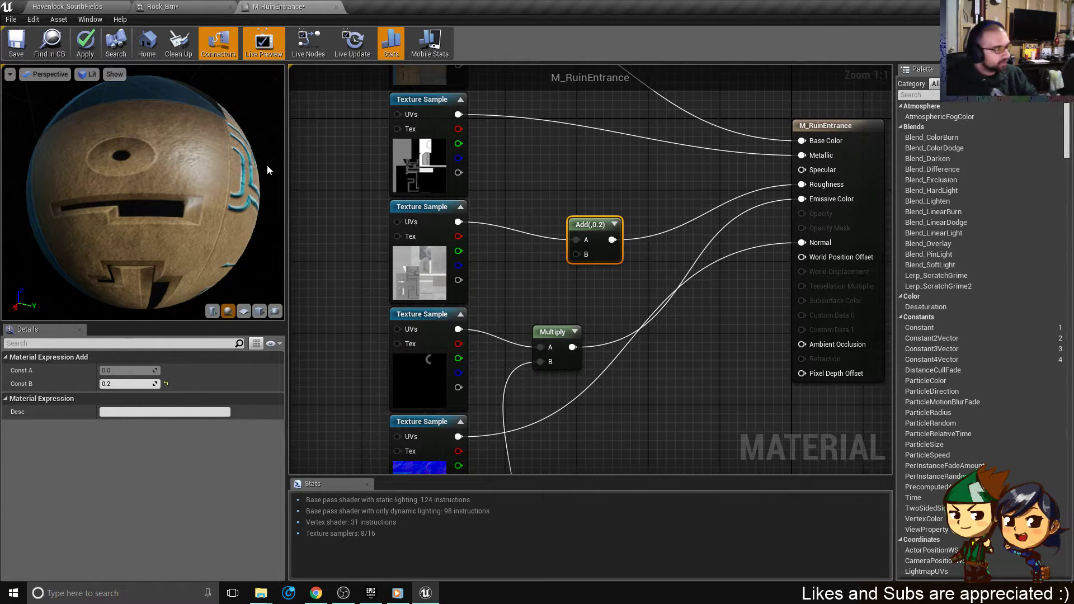
- Set the Add node's Const B to 0.4
{"action": "left_click", "coordinate": [121, 383]}
{"action": "type", "text": "0.4"}
{"action": "key", "text": "Return"}
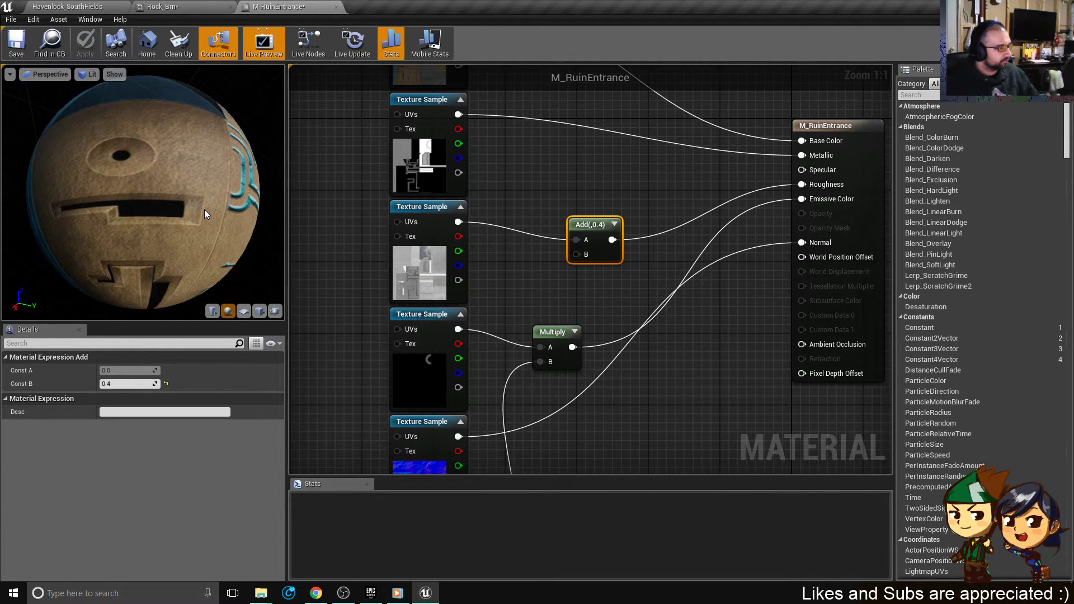
- Save the M_RuinEntrance material, checking it out of source control, and return to the Havenlock_SouthFields level
{"action": "left_click", "coordinate": [15, 49]}
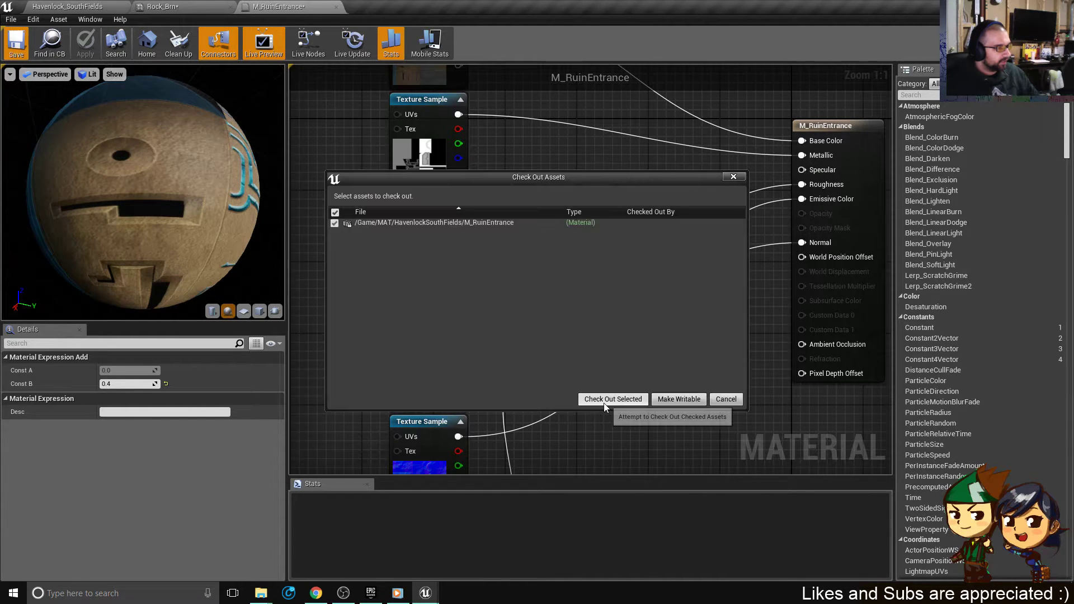
{"action": "left_click", "coordinate": [603, 403]}
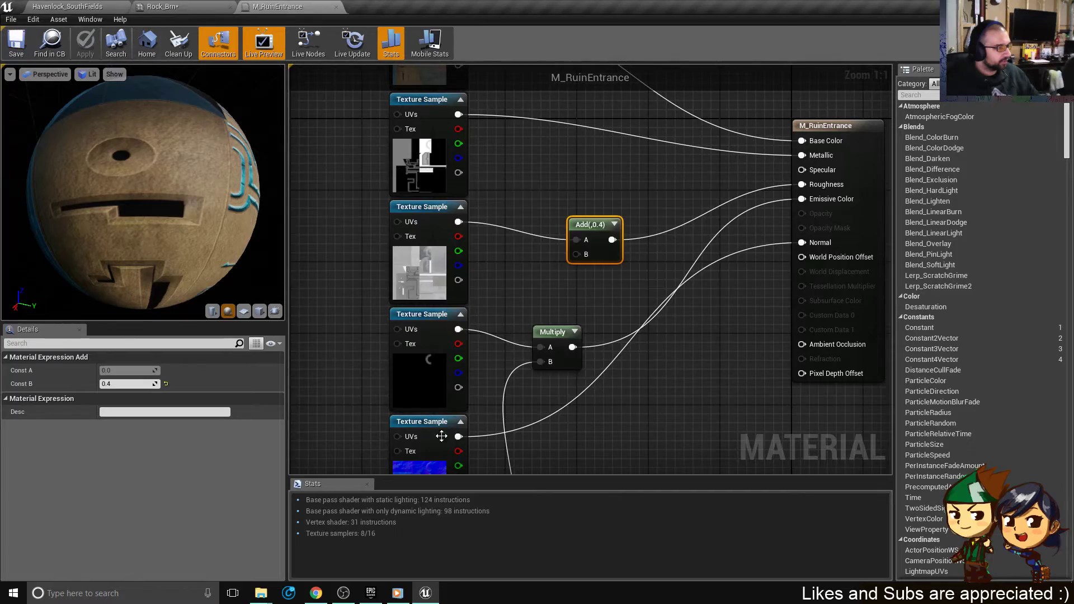
{"action": "left_click", "coordinate": [68, 6]}
- Focus on the ruin entrance in the level and switch the viewport shading from Unlit to Lit
{"action": "key", "text": "f"}
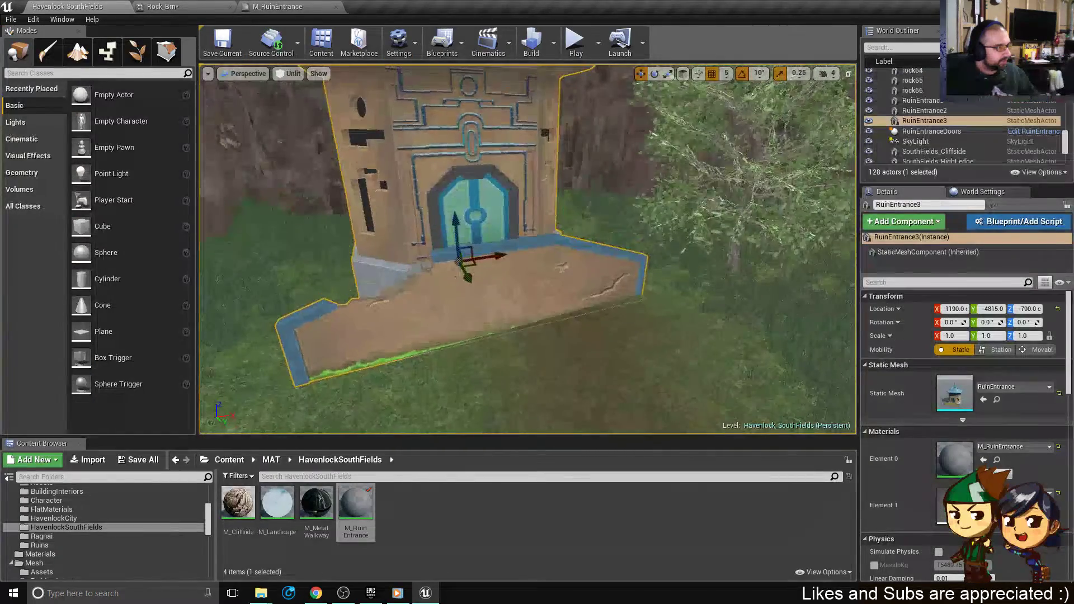
{"action": "left_click", "coordinate": [289, 73]}
{"action": "left_click", "coordinate": [296, 97]}
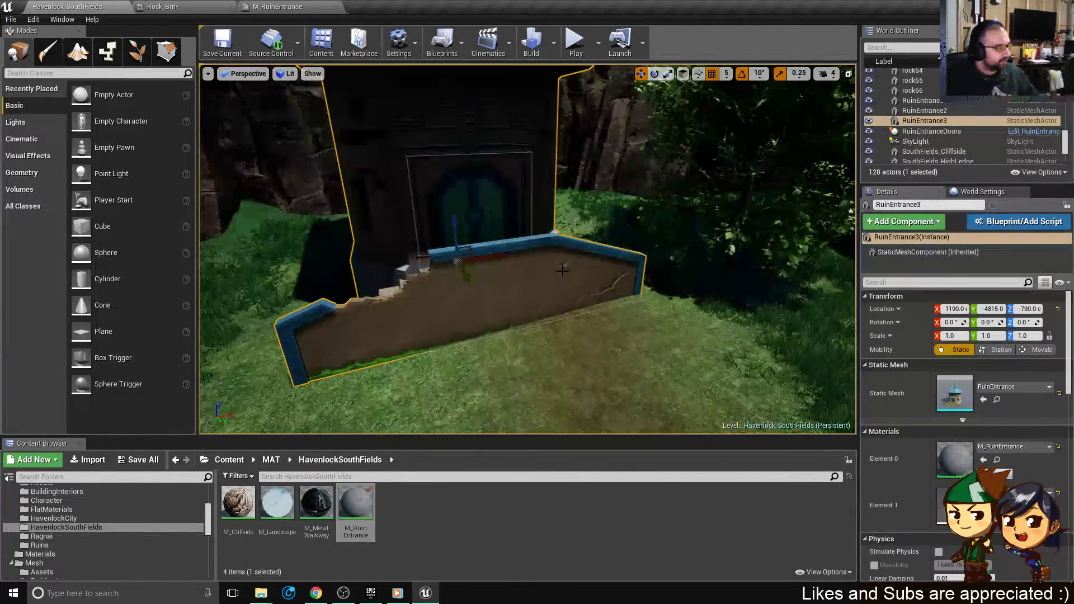
{"action": "right_click_drag", "start_coordinate": [425, 235], "coordinate": [341, 230]}
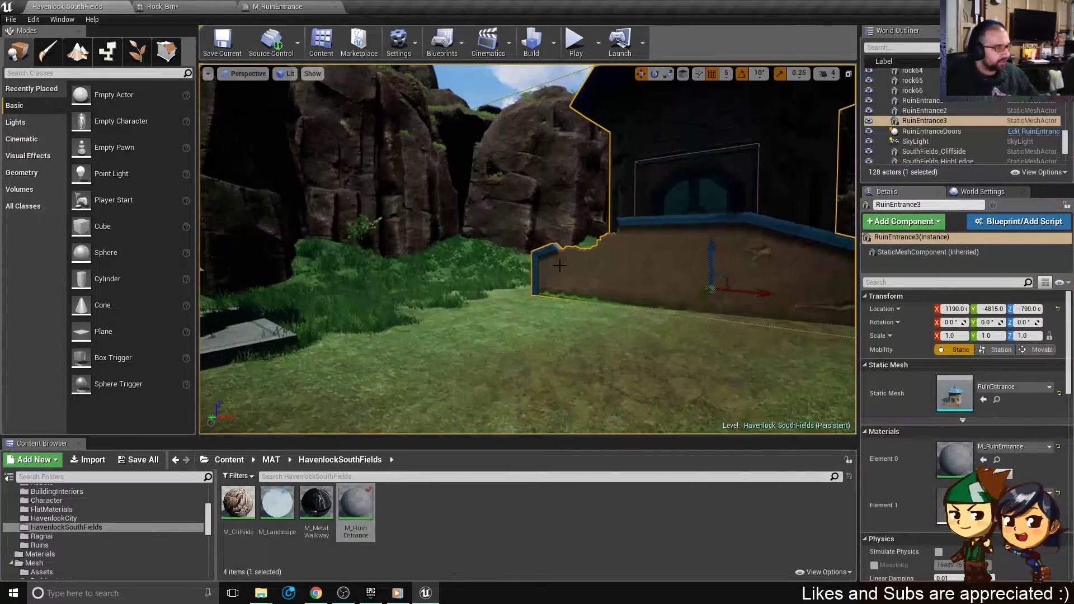
- Play-test the level, running the character along the path and checking the north city gate, and end the play session
{"action": "left_click", "coordinate": [576, 45]}
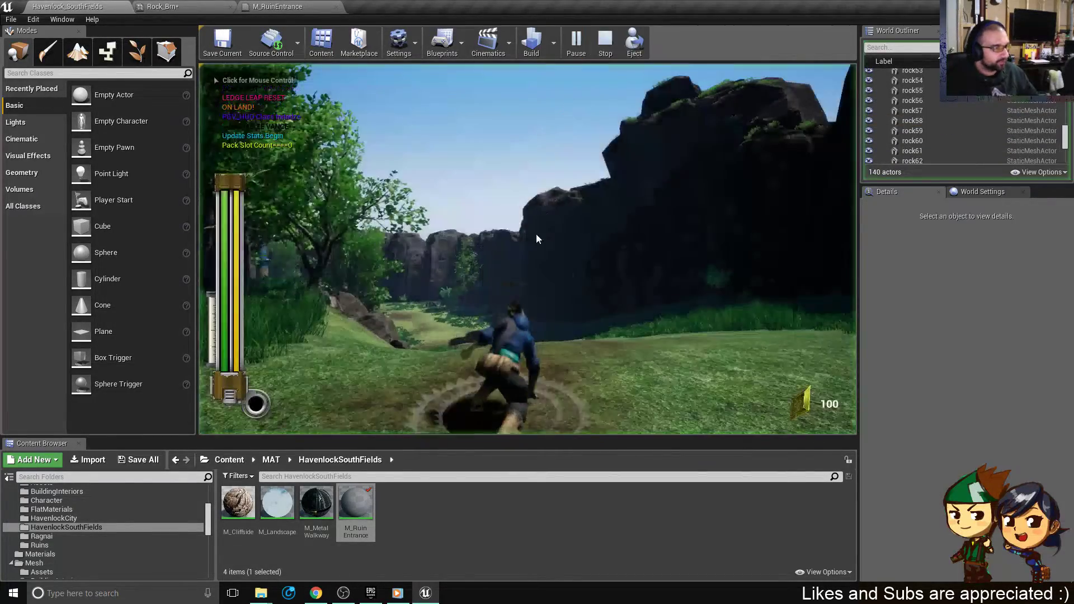
{"action": "key", "text": "w"}
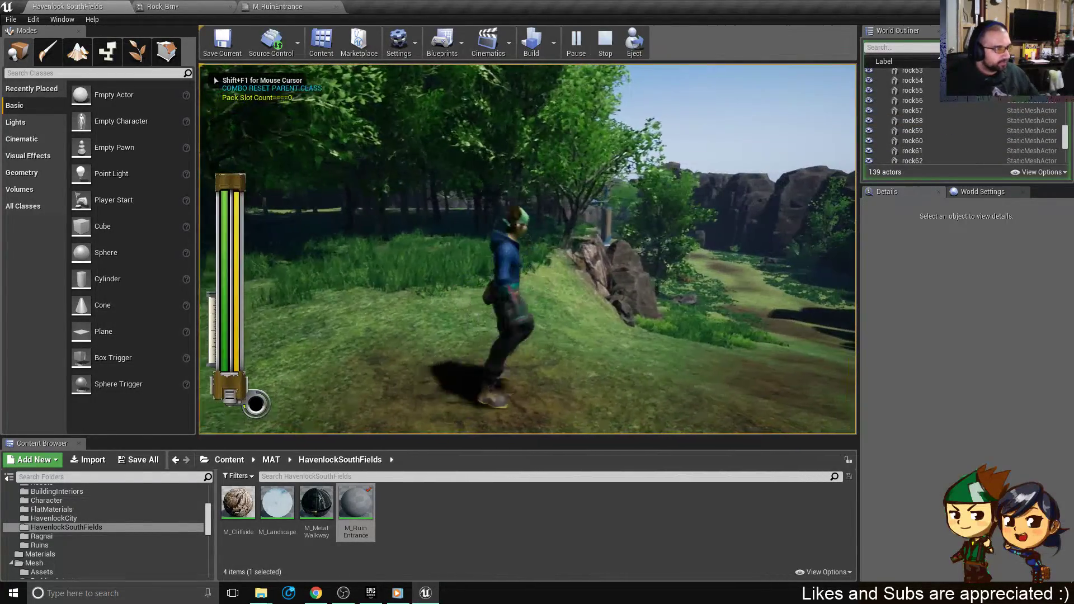
{"action": "key", "text": "w"}
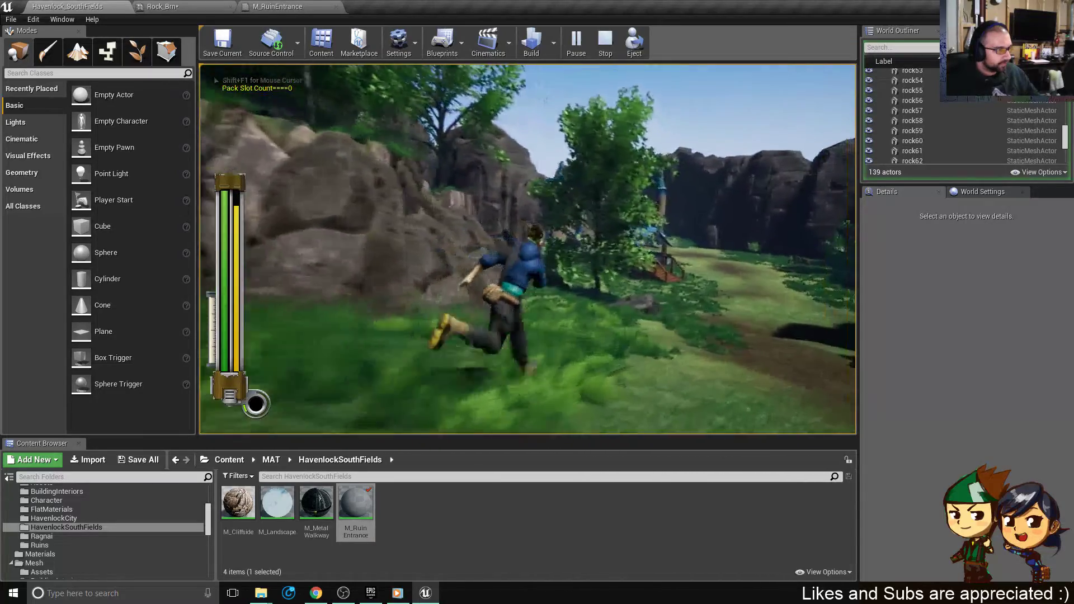
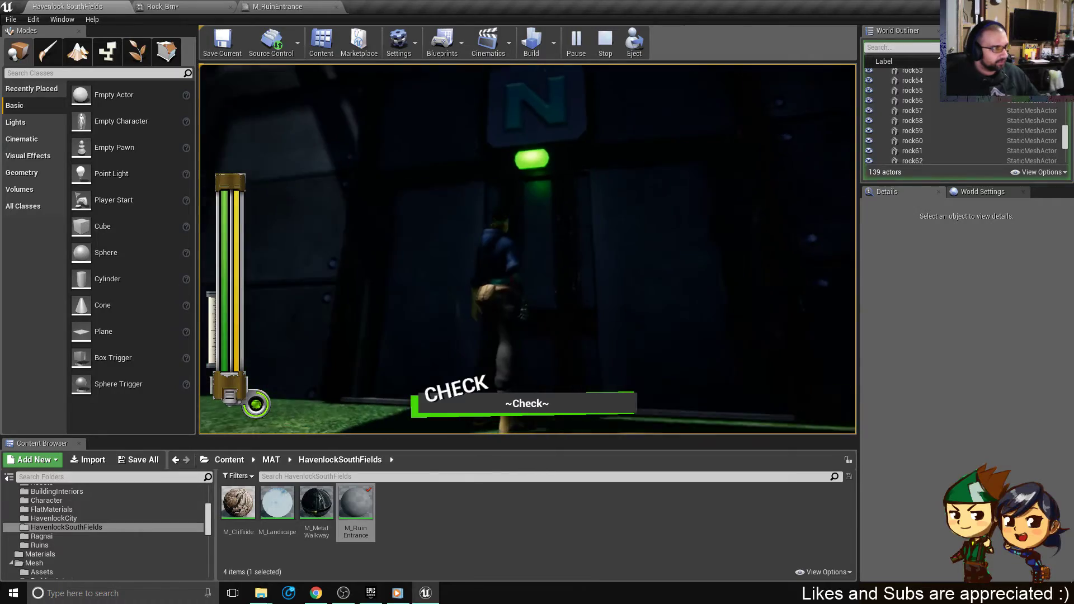
{"action": "key", "text": "s"}
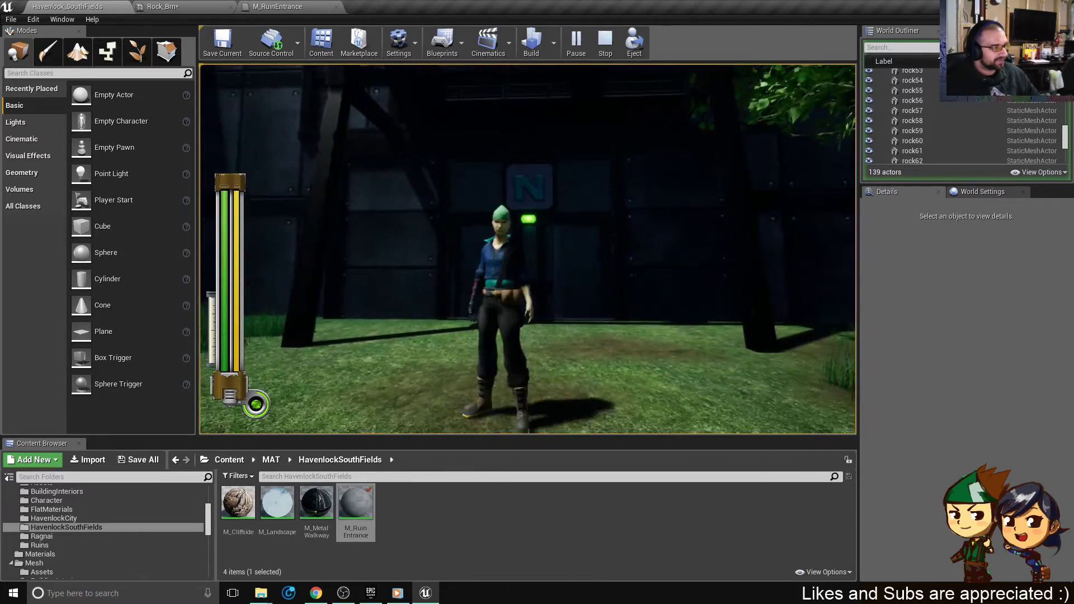
{"action": "key", "text": "w"}
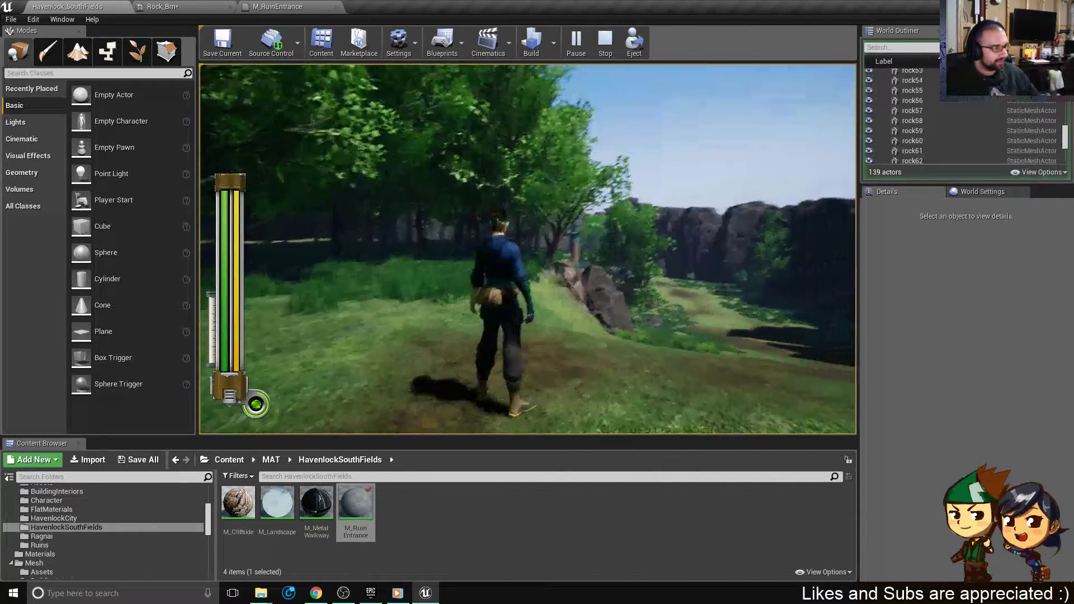
{"action": "key", "text": "w"}
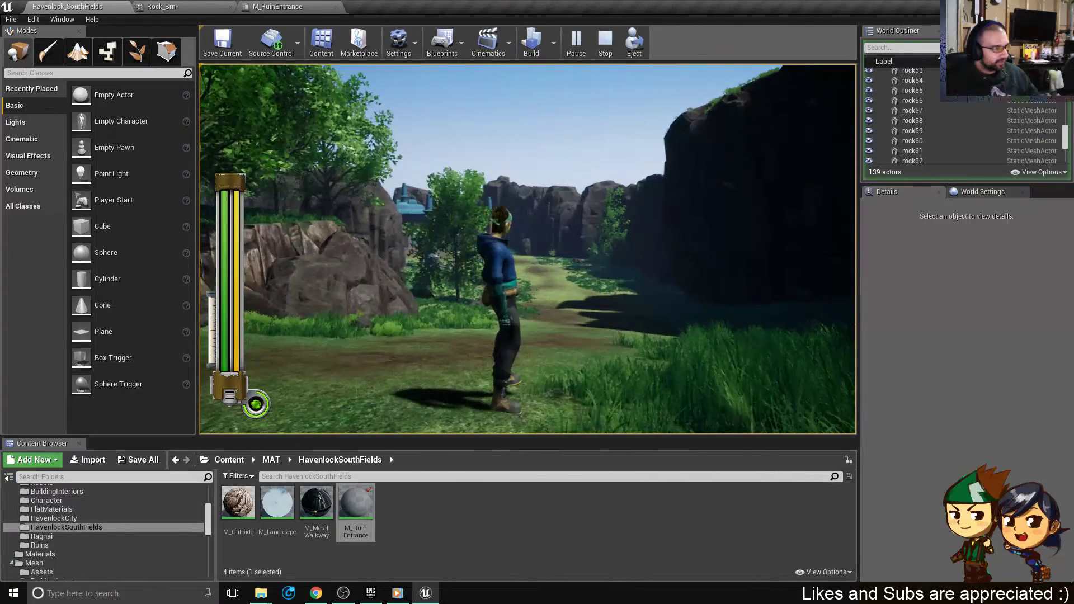
{"action": "key", "text": "d"}
{"action": "key", "text": "Escape"}
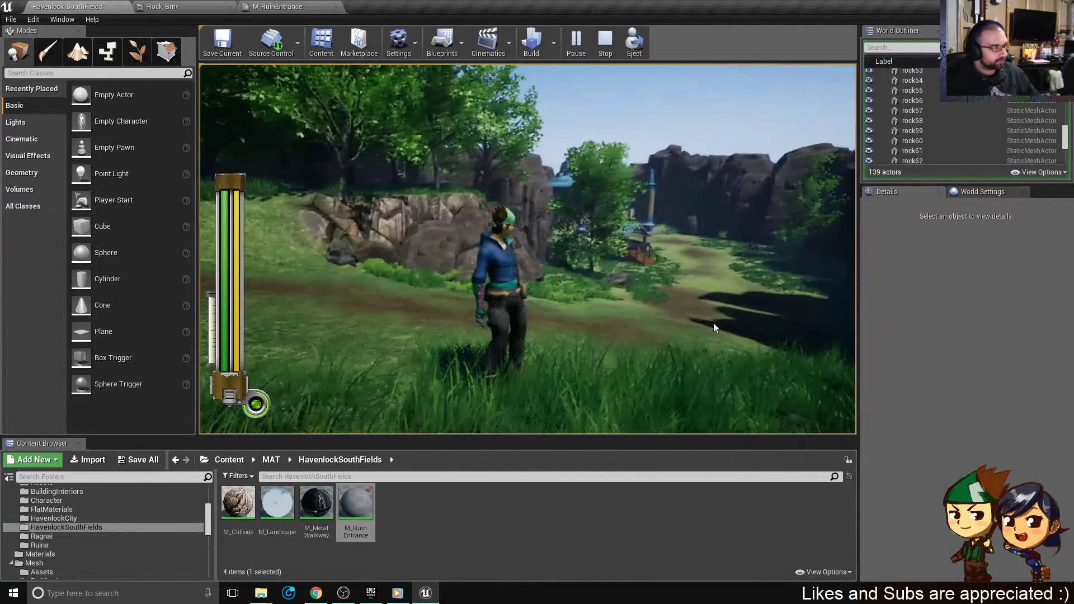
- Select the A_CityGate actor at the north wall of the level and save the pending changes
{"action": "key", "text": "w"}
{"action": "right_click_drag", "start_coordinate": [611, 305], "coordinate": [476, 329]}
{"action": "key", "text": "a"}
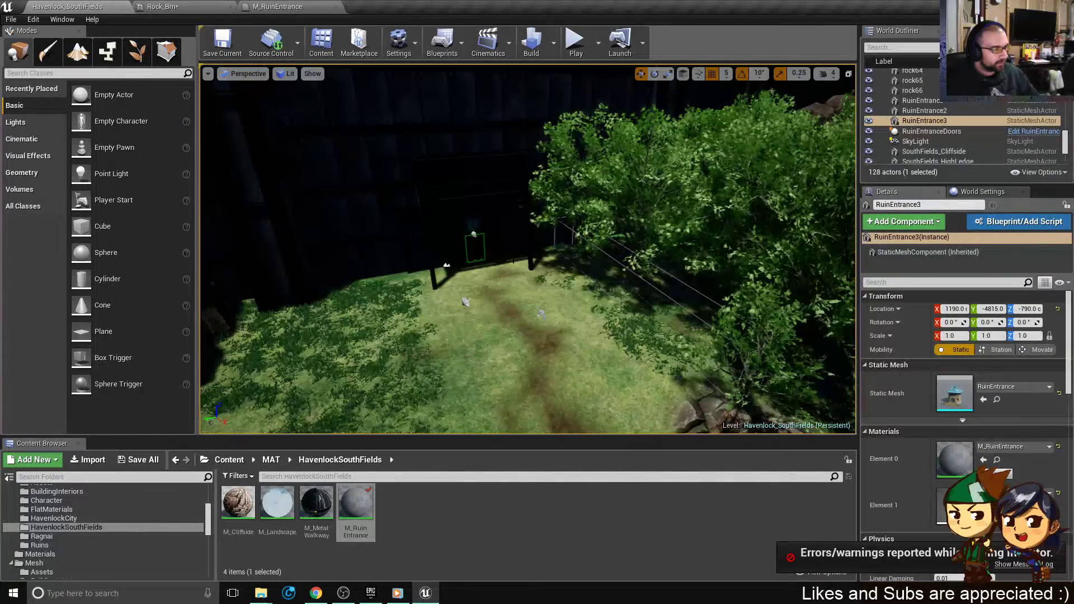
{"action": "left_click", "coordinate": [447, 266]}
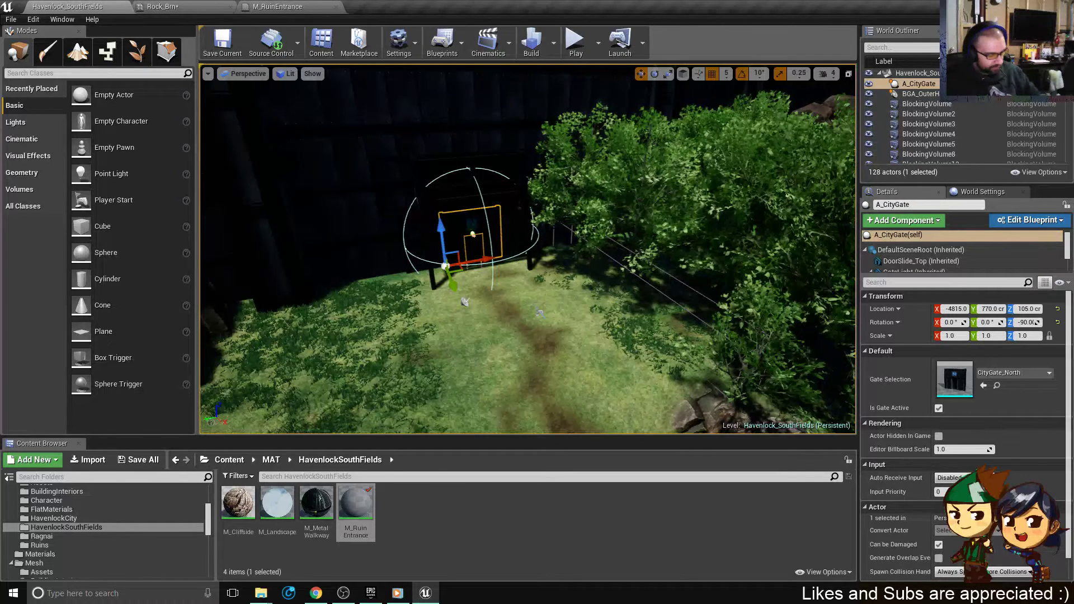
{"action": "key", "text": "ctrl+s"}
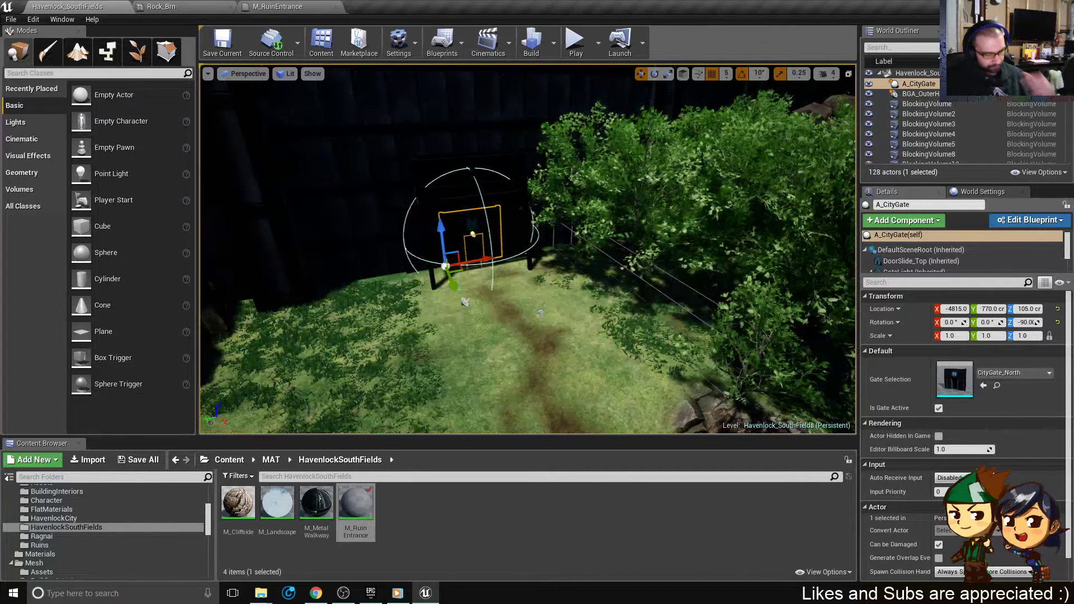
- Open the HavenlockDT_TestPitch level and dismiss the message log
{"action": "key", "text": "ctrl+o"}
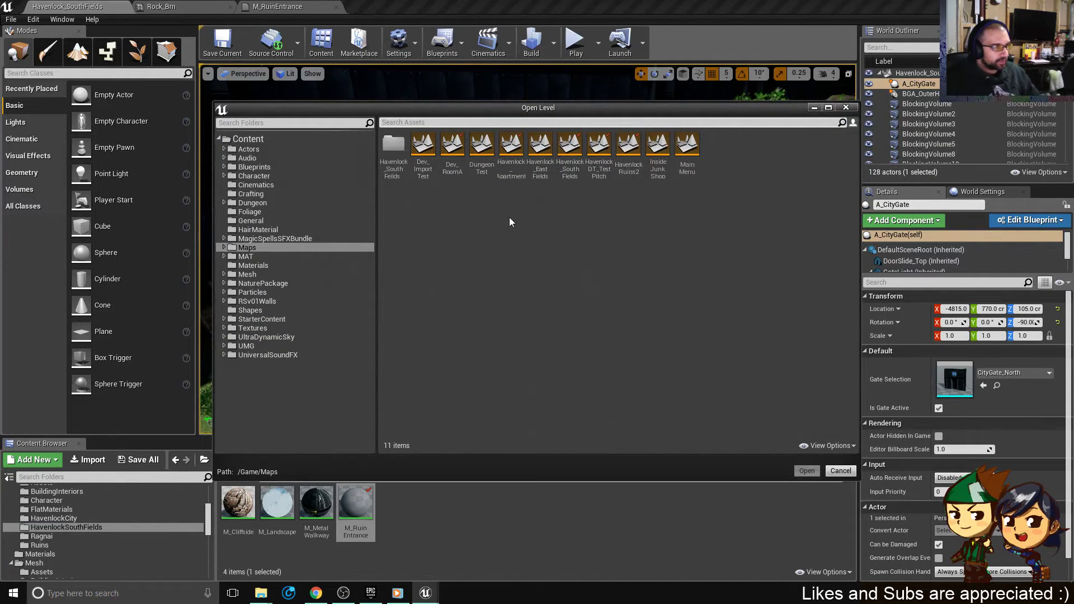
{"action": "double_click", "coordinate": [604, 150]}
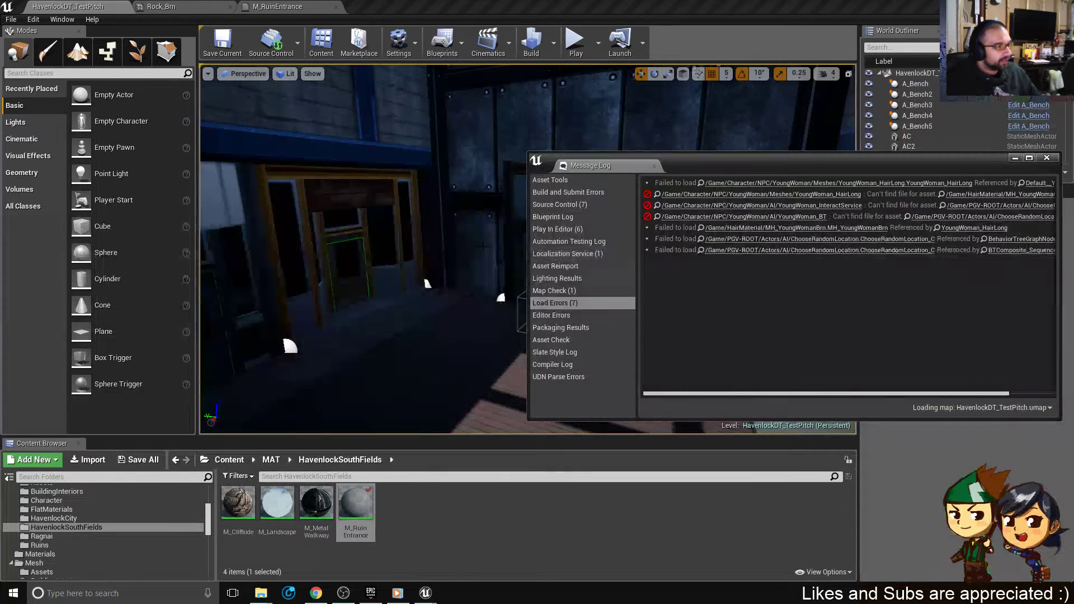
{"action": "left_click", "coordinate": [1047, 158]}
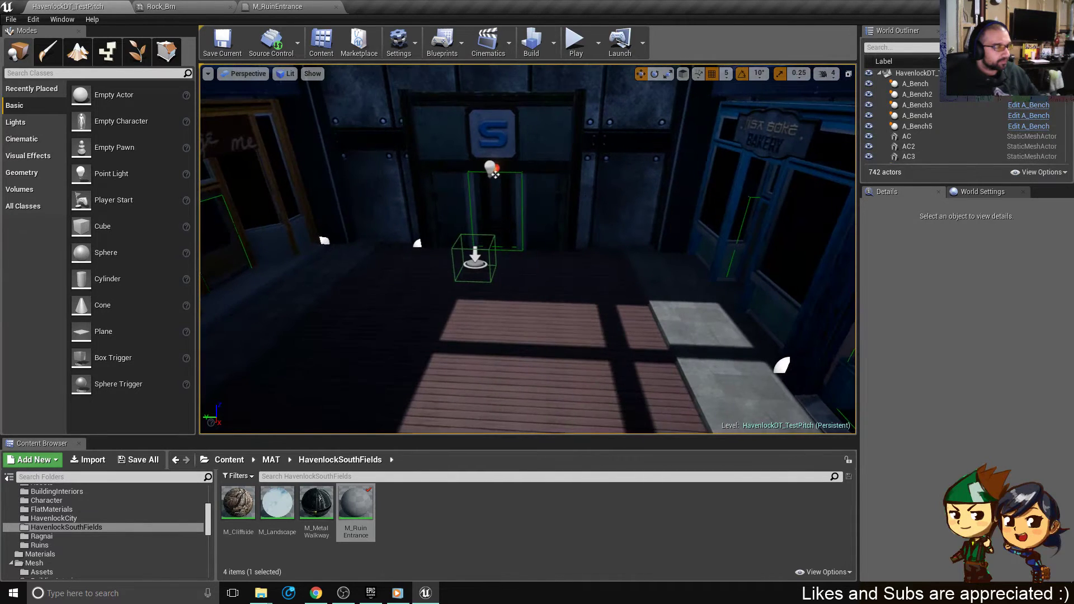
- Select the south A_CityGate actor, locate its asset in the project content, and open the A_CityGate blueprint for editing
{"action": "left_click", "coordinate": [492, 171]}
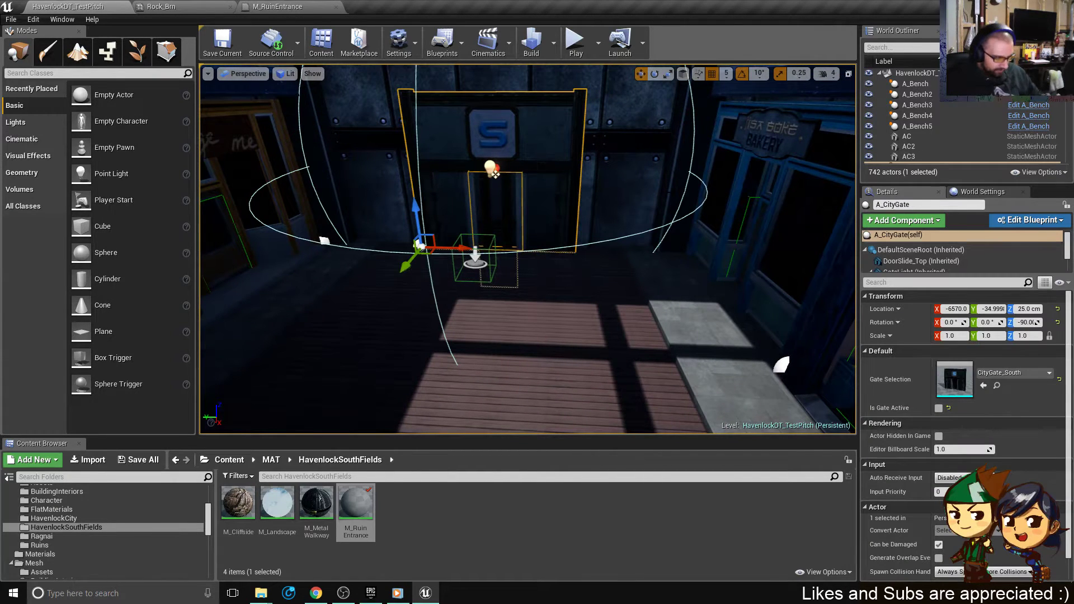
{"action": "key", "text": "ctrl+b"}
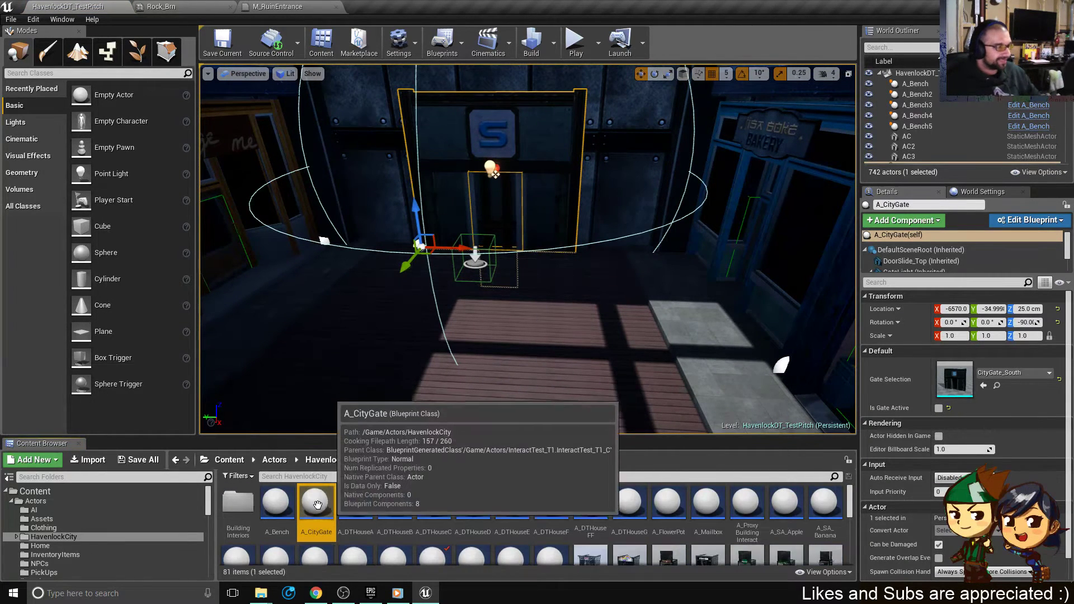
{"action": "double_click", "coordinate": [317, 506]}
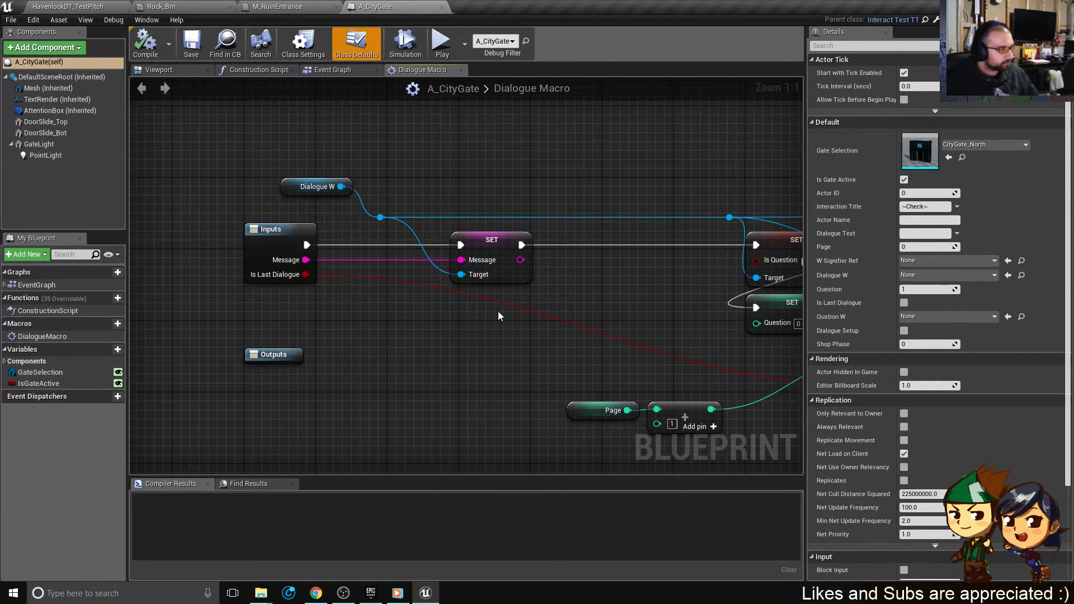
- Examine A_CityGate's Event Graph, following the Switch on Int outputs, the Is Gate Active branch and the dialogue macros
{"action": "scroll", "coordinate": [314, 113], "scroll_direction": "down", "scroll_amount": 6}
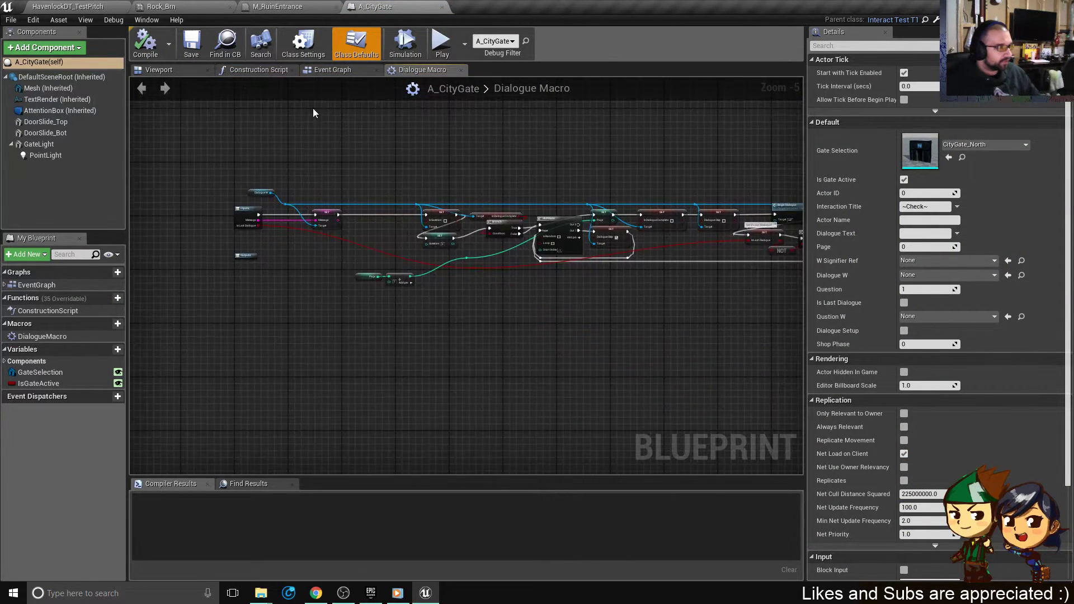
{"action": "left_click", "coordinate": [330, 71]}
{"action": "scroll", "coordinate": [365, 195], "scroll_direction": "down", "scroll_amount": 3}
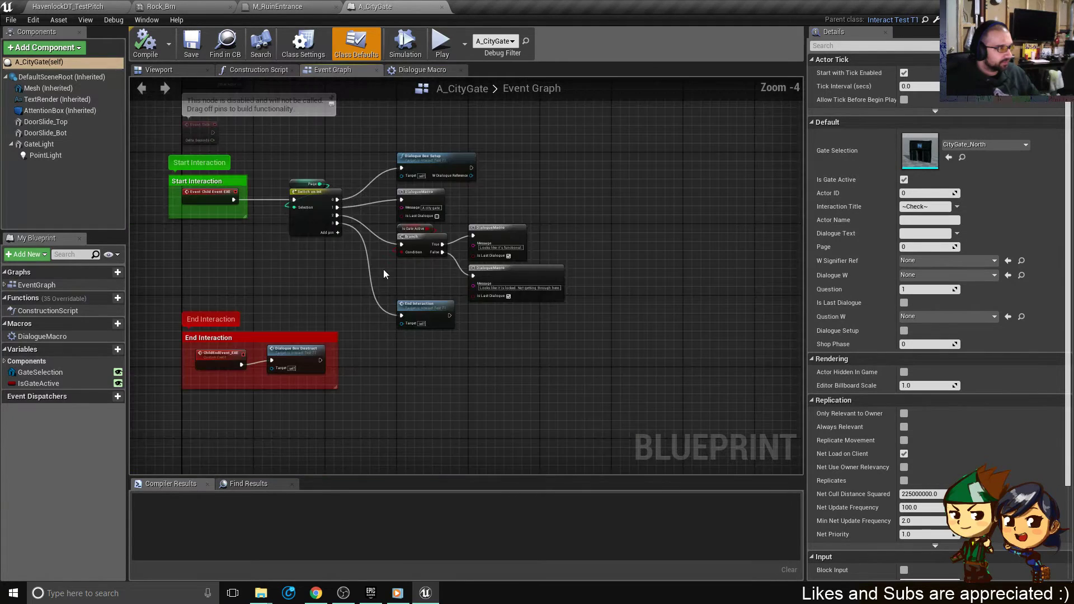
{"action": "scroll", "coordinate": [384, 270], "scroll_direction": "up", "scroll_amount": 3}
{"action": "right_click_drag", "start_coordinate": [492, 130], "coordinate": [666, 199]}
{"action": "scroll", "coordinate": [663, 198], "scroll_direction": "down", "scroll_amount": 1}
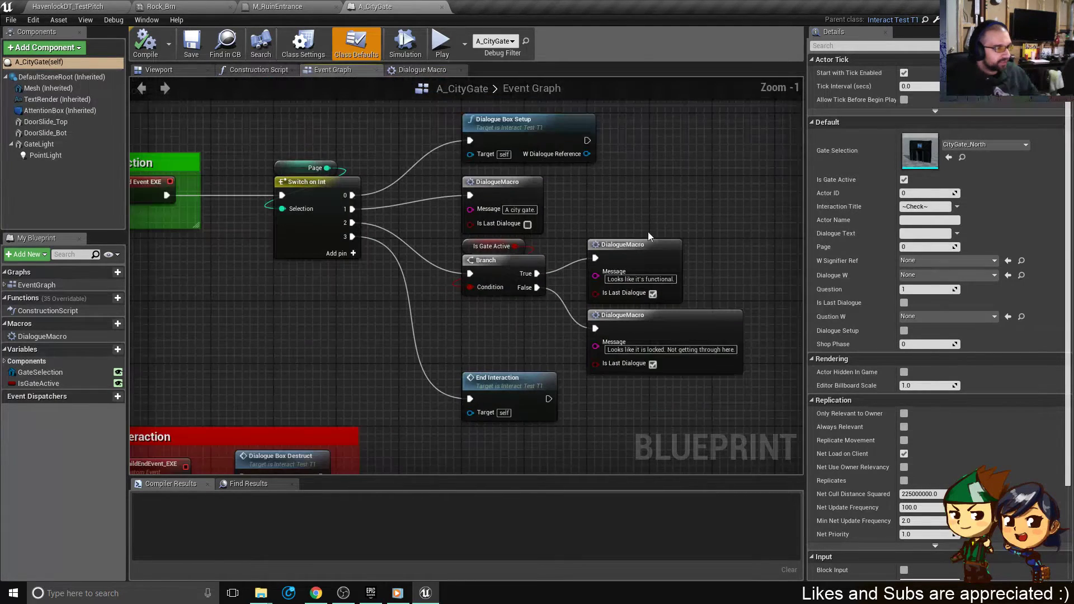
{"action": "right_click_drag", "start_coordinate": [726, 364], "coordinate": [618, 348]}
{"action": "mouse_move", "coordinate": [606, 423]}
{"action": "left_mouse_down"}
{"action": "mouse_move", "coordinate": [364, 117]}
{"action": "mouse_move", "coordinate": [593, 412]}
{"action": "left_mouse_up"}
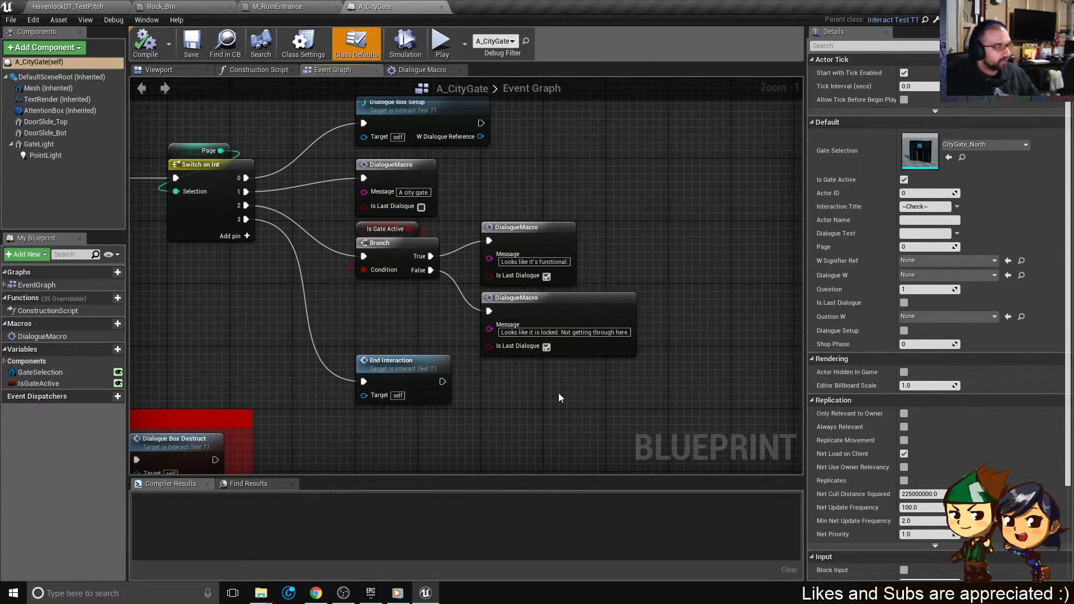
{"action": "right_click_drag", "start_coordinate": [347, 375], "coordinate": [519, 369]}
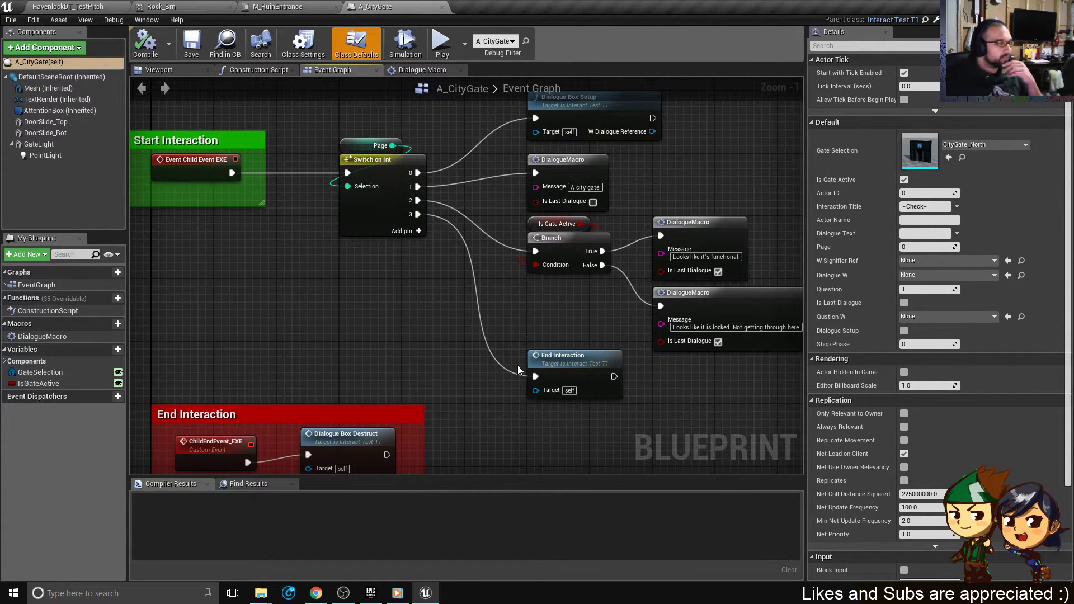
{"action": "right_click_drag", "start_coordinate": [518, 371], "coordinate": [586, 372]}
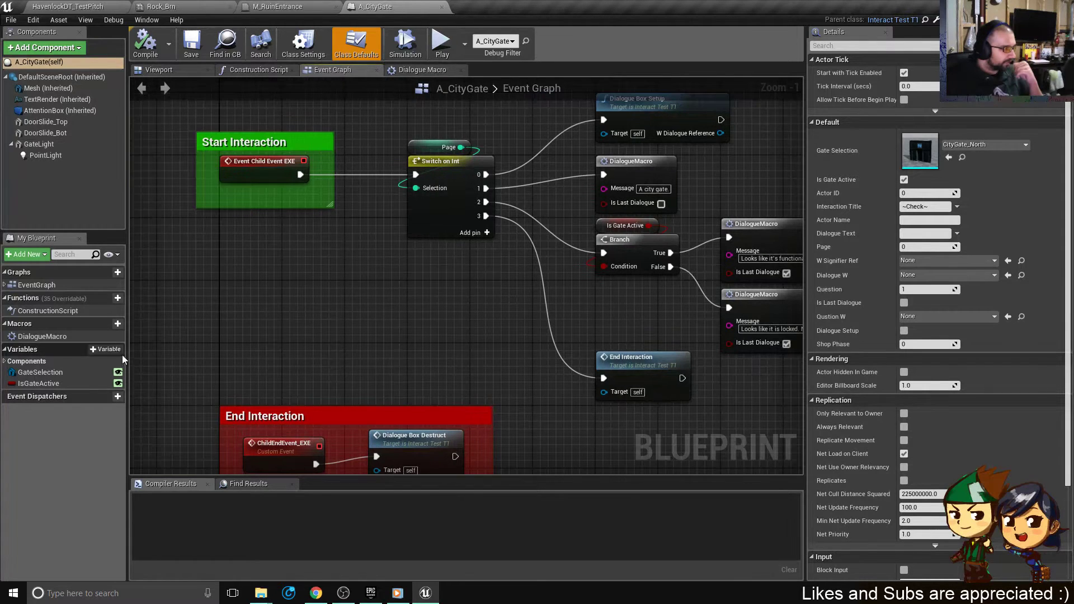
- Add a Boolean variable named RequiresConfirmation to A_CityGate and check the blueprint out of source control
{"action": "left_click", "coordinate": [119, 352]}
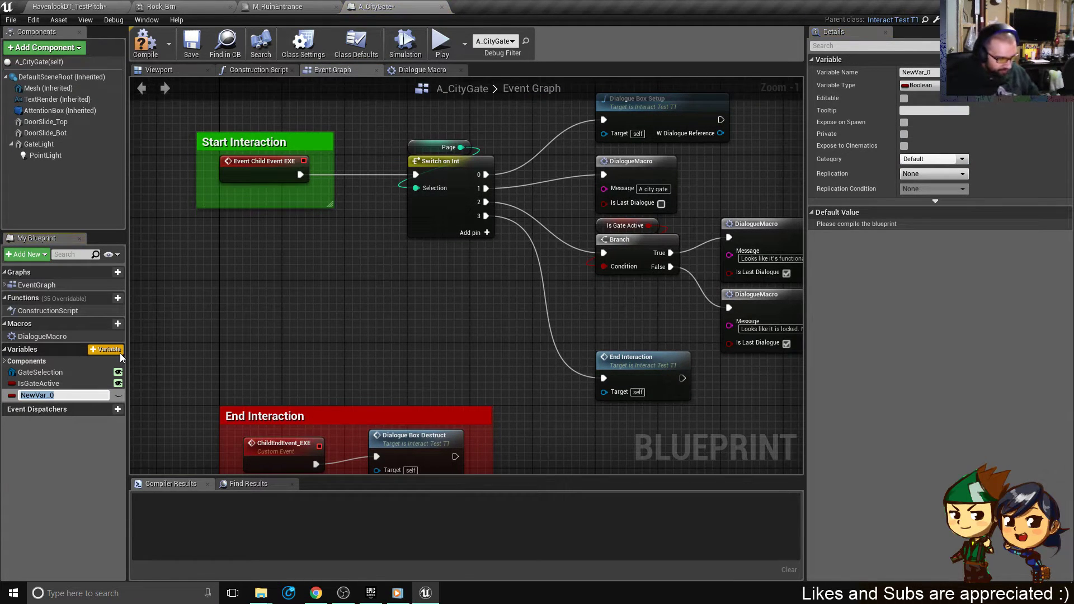
{"action": "type", "text": "RequiresCon"}
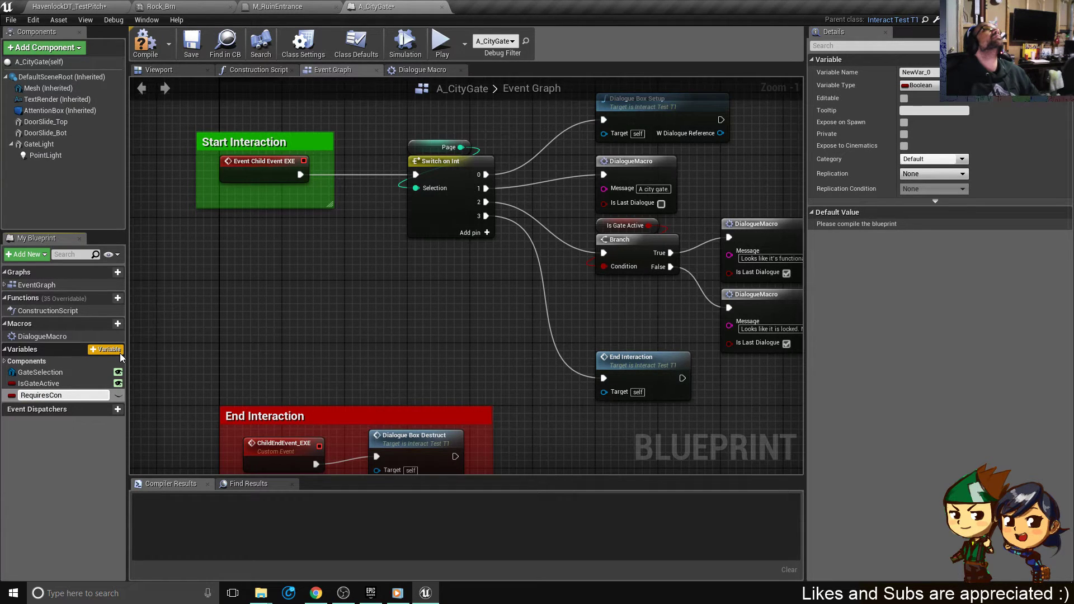
{"action": "type", "text": "firm"}
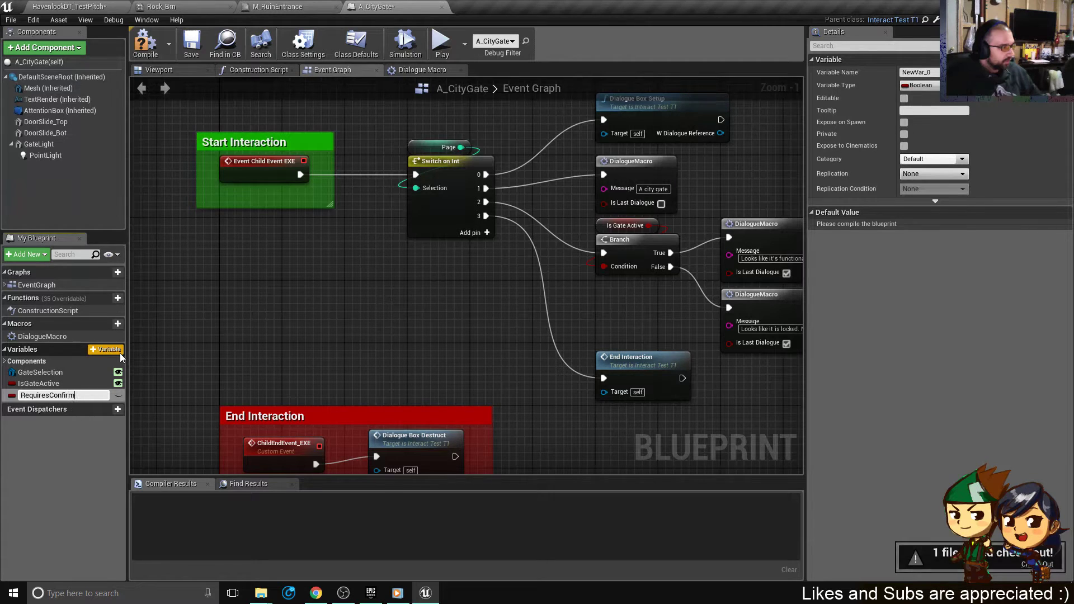
{"action": "type", "text": "ation"}
{"action": "key", "text": "Return"}
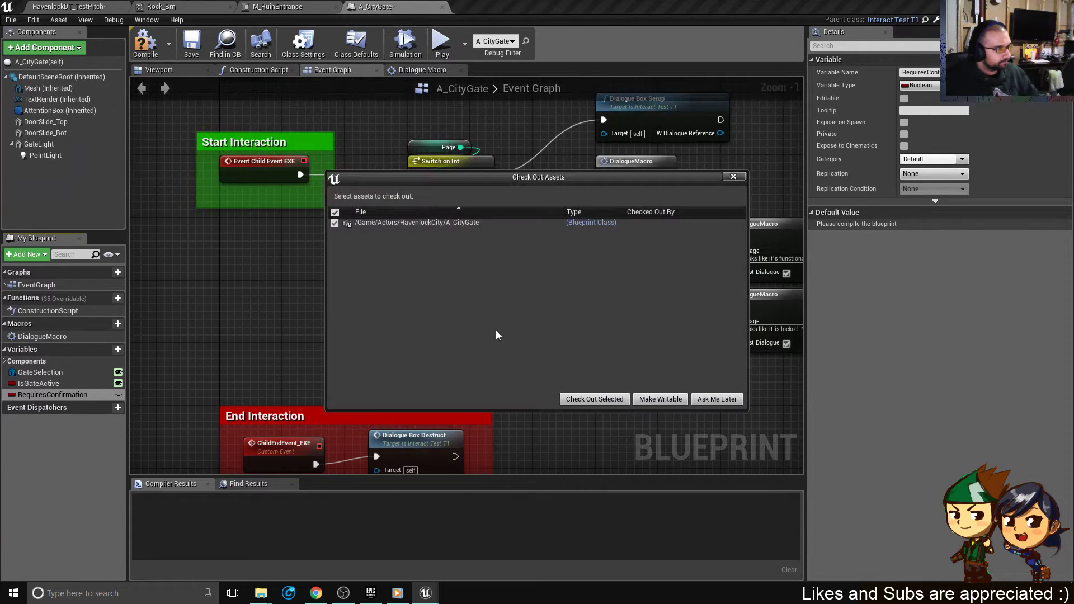
{"action": "left_click", "coordinate": [594, 399]}
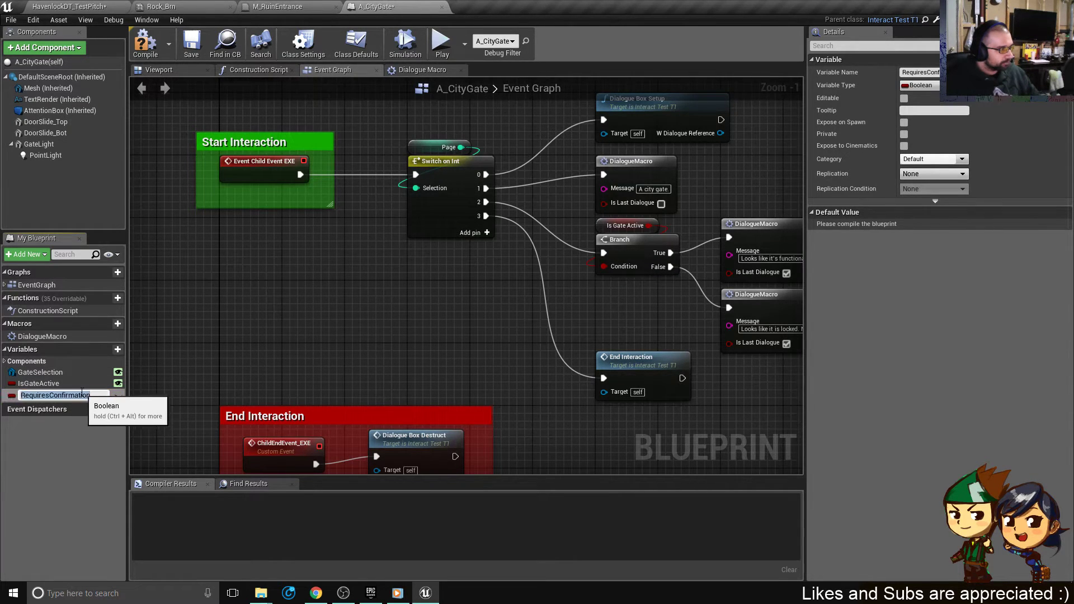
- Make the RequiresConfirmation variable editable on placed instances
{"action": "left_click", "coordinate": [38, 431]}
{"action": "left_click", "coordinate": [61, 396]}
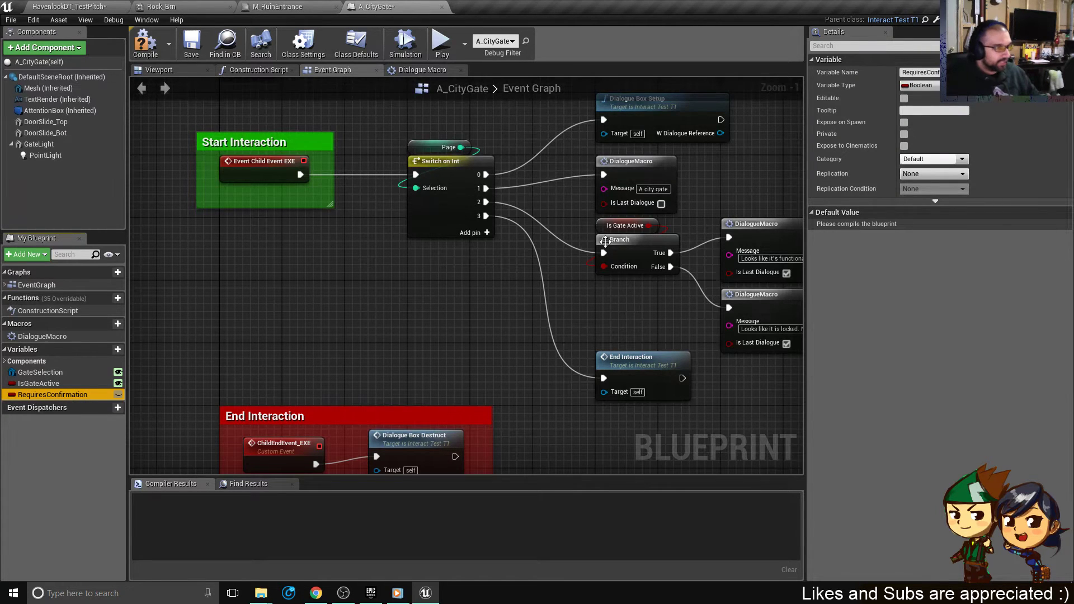
{"action": "left_click", "coordinate": [119, 395]}
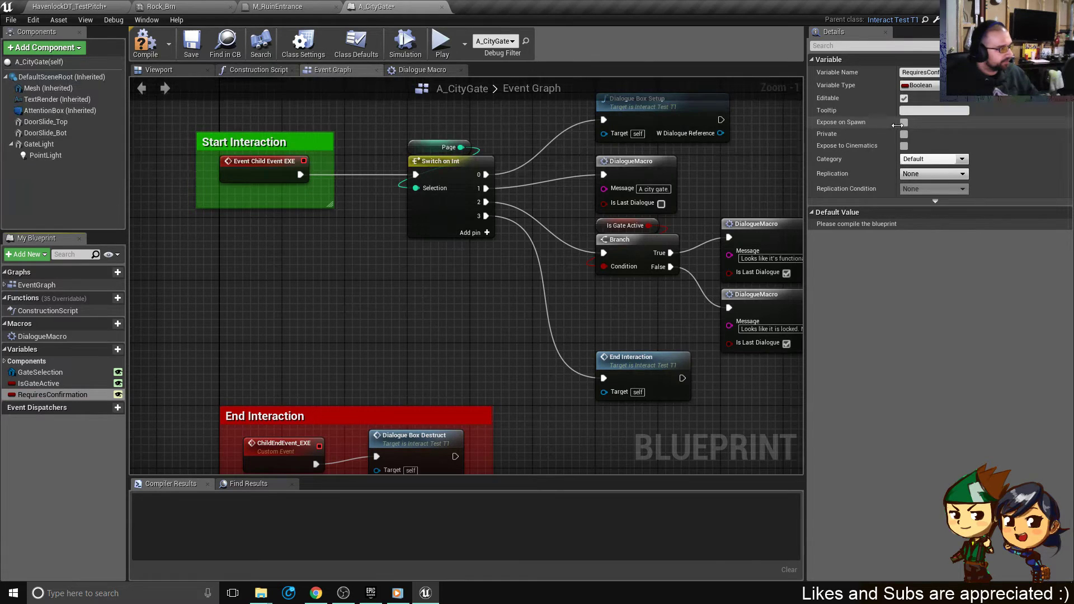
- Set the RequiresConfirmation variable's tooltip to "Determines if use requires Y/N" and compile the blueprint
{"action": "left_click", "coordinate": [925, 109]}
{"action": "type", "text": "Sel"}
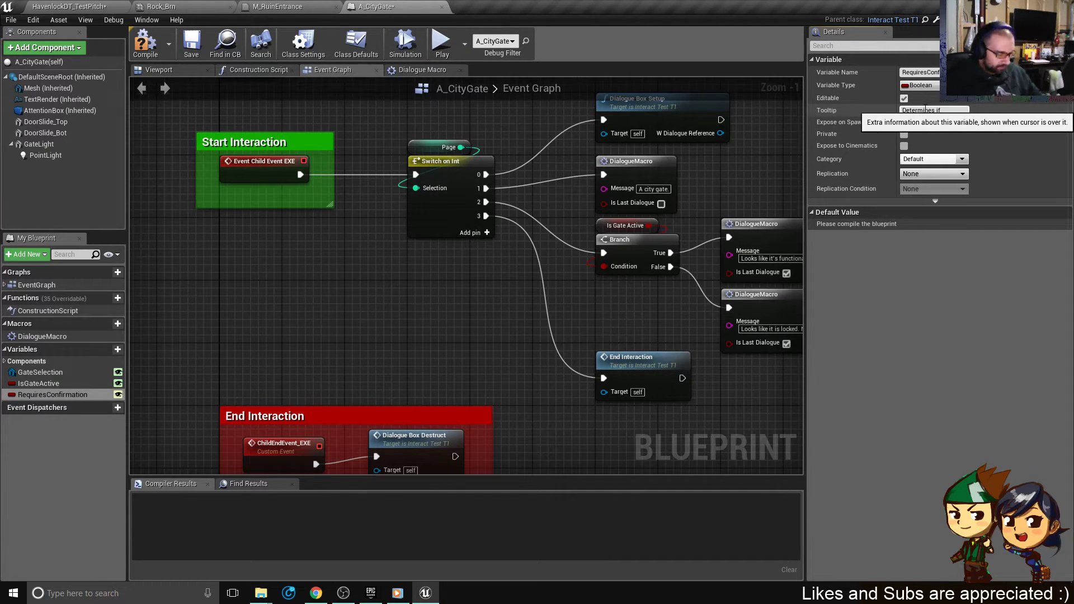
{"action": "type", "text": " use requires"}
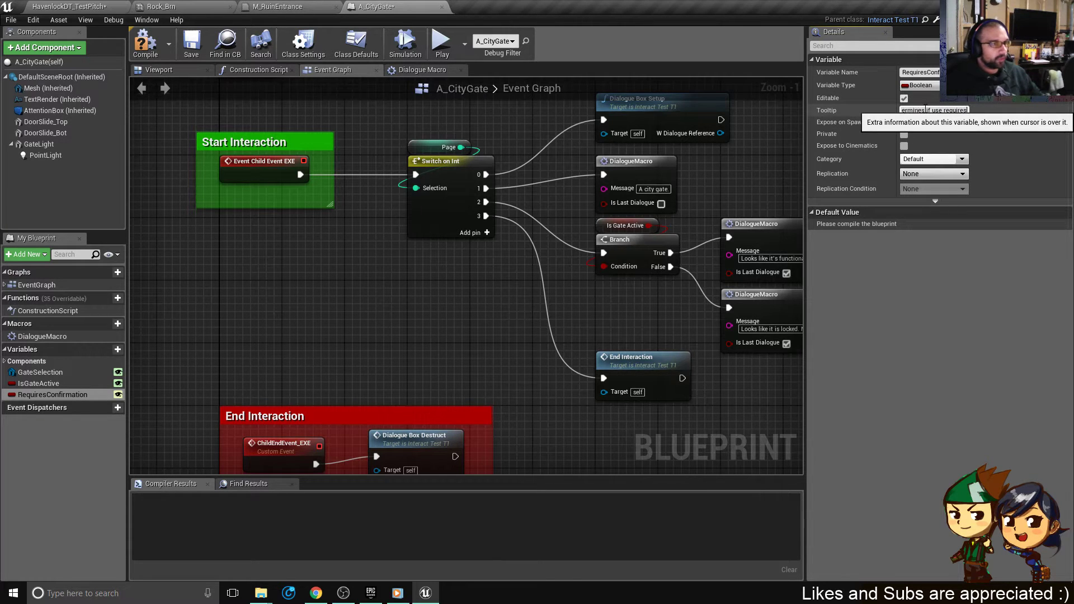
{"action": "type", "text": " Y/N"}
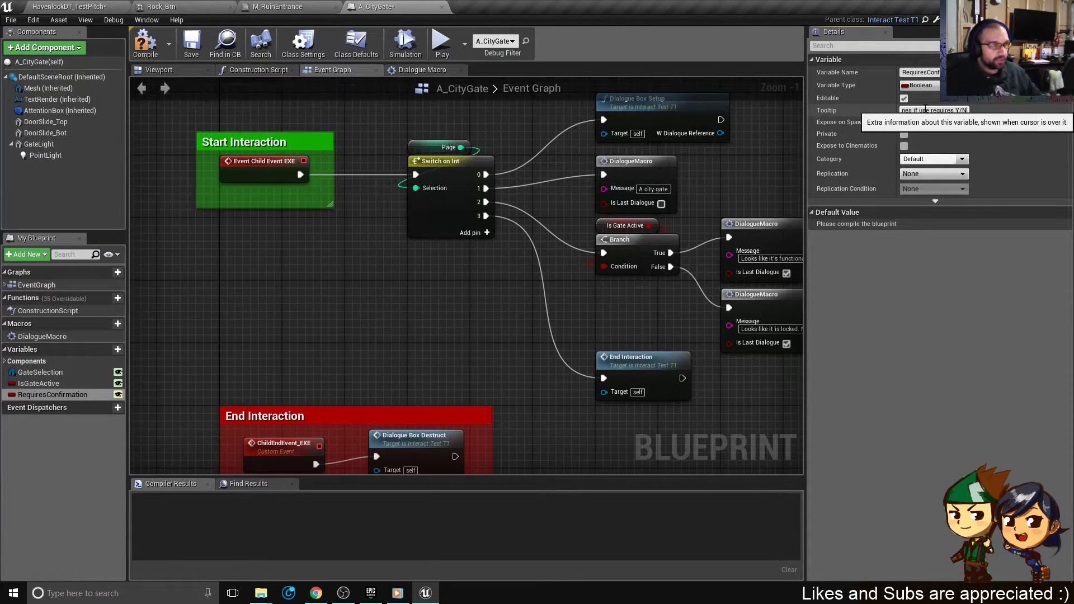
{"action": "key", "text": "Return"}
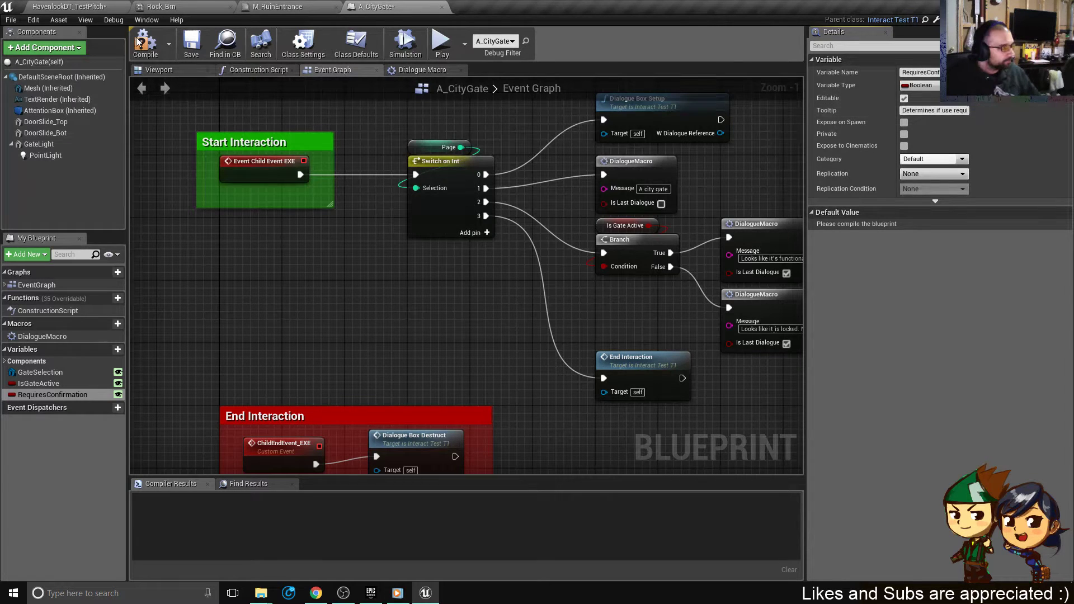
{"action": "left_click", "coordinate": [188, 53]}
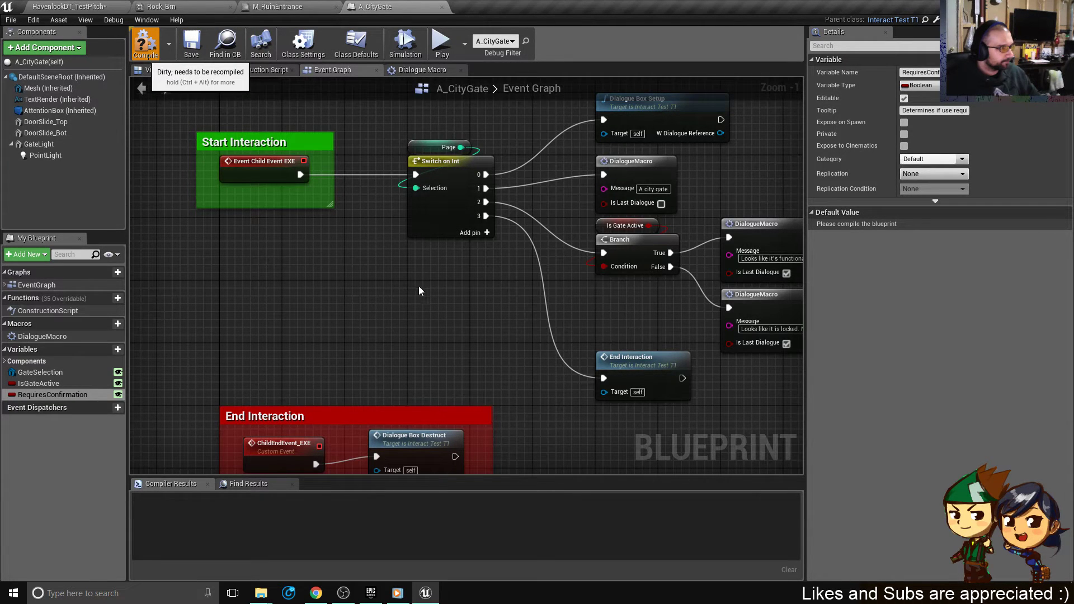
{"action": "key", "text": "F7"}
{"action": "right_click", "coordinate": [458, 303]}
{"action": "left_click", "coordinate": [458, 287]}
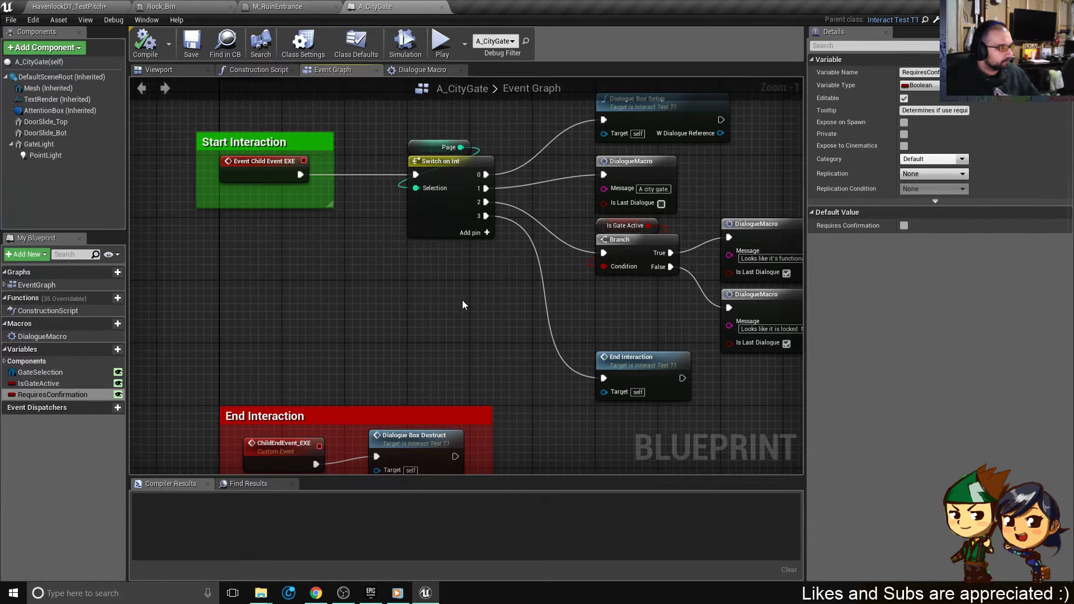
- Move the Switch on Int node and its connected dialogue nodes further right, away from the Start Interaction event
{"action": "right_click_drag", "start_coordinate": [462, 305], "coordinate": [384, 345]}
{"action": "scroll", "coordinate": [384, 345], "scroll_direction": "down", "scroll_amount": 1}
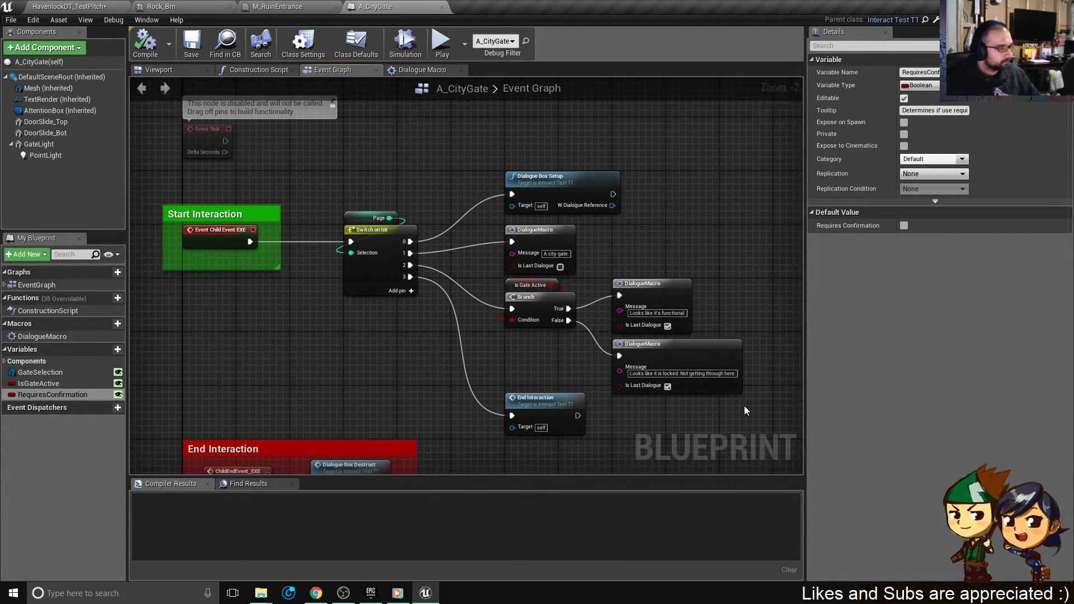
{"action": "left_click_drag", "start_coordinate": [745, 407], "coordinate": [336, 168]}
{"action": "left_click_drag", "start_coordinate": [389, 230], "coordinate": [710, 227]}
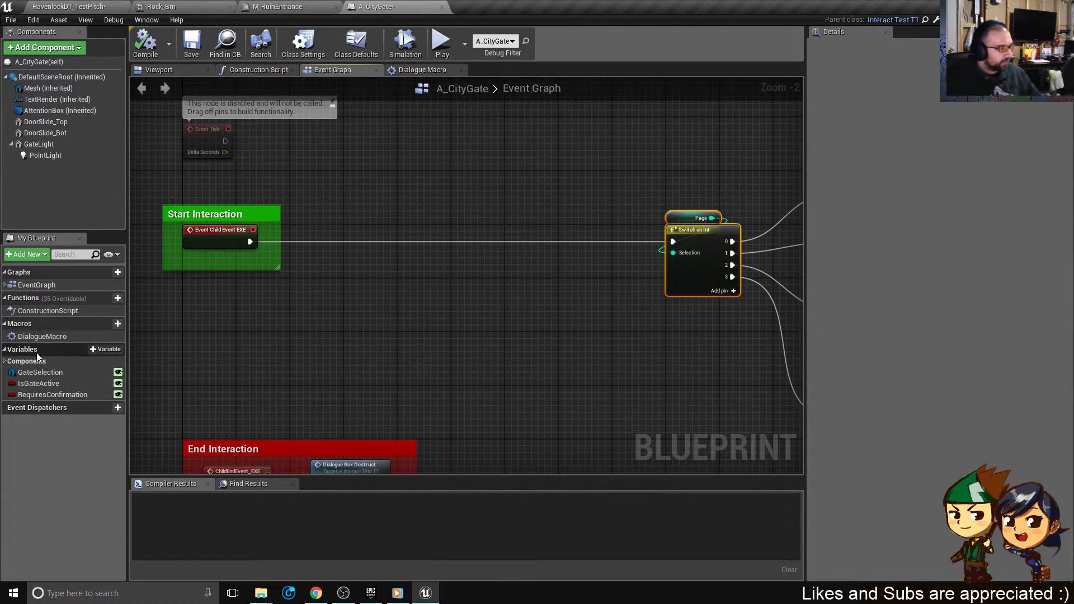
- Add a Requires Confirmation getter to the graph with a Branch node driven by it, before Switch on Int
{"action": "left_click_drag", "start_coordinate": [55, 395], "coordinate": [504, 256], "text": "ctrl"}
{"action": "type", "text": "true"}
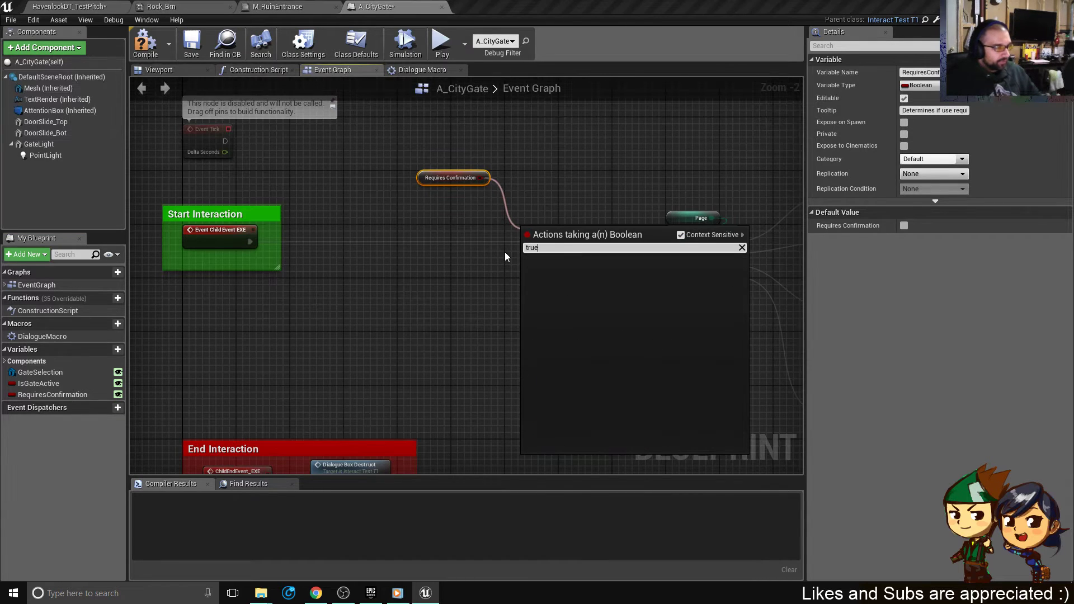
{"action": "key", "text": "BackSpace"}
{"action": "key", "text": "BackSpace"}
{"action": "key", "text": "BackSpace"}
{"action": "key", "text": "BackSpace"}
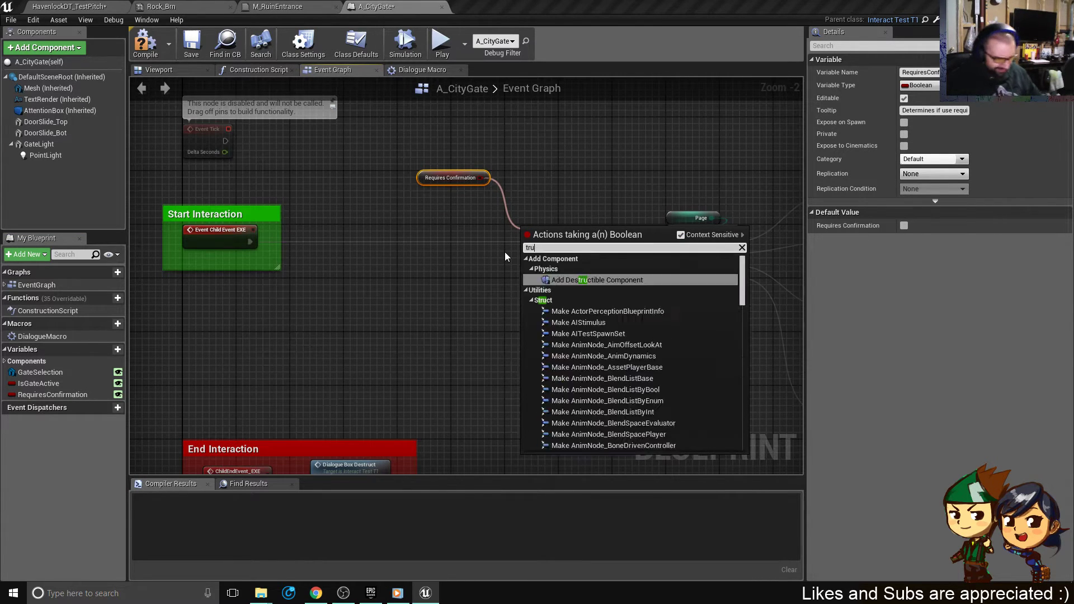
{"action": "type", "text": "branch"}
{"action": "key", "text": "Return"}
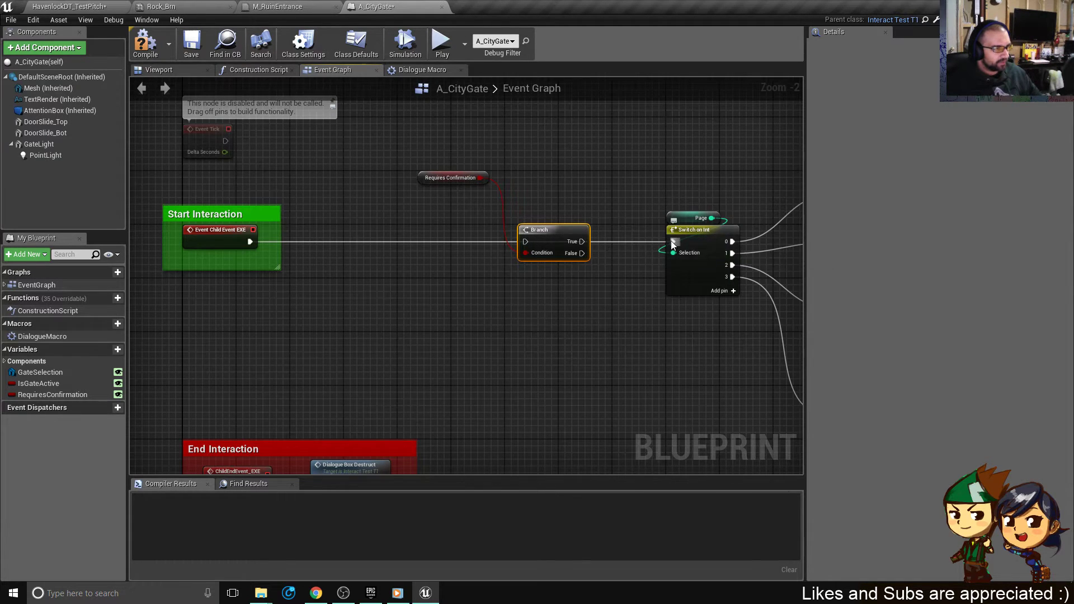
- Wire Event Child Event EXE through the Branch's False output to Switch on Int, place the getter above the Branch, and save
{"action": "left_click_drag", "start_coordinate": [671, 240], "coordinate": [250, 242]}
{"action": "left_click_drag", "start_coordinate": [423, 177], "coordinate": [523, 218]}
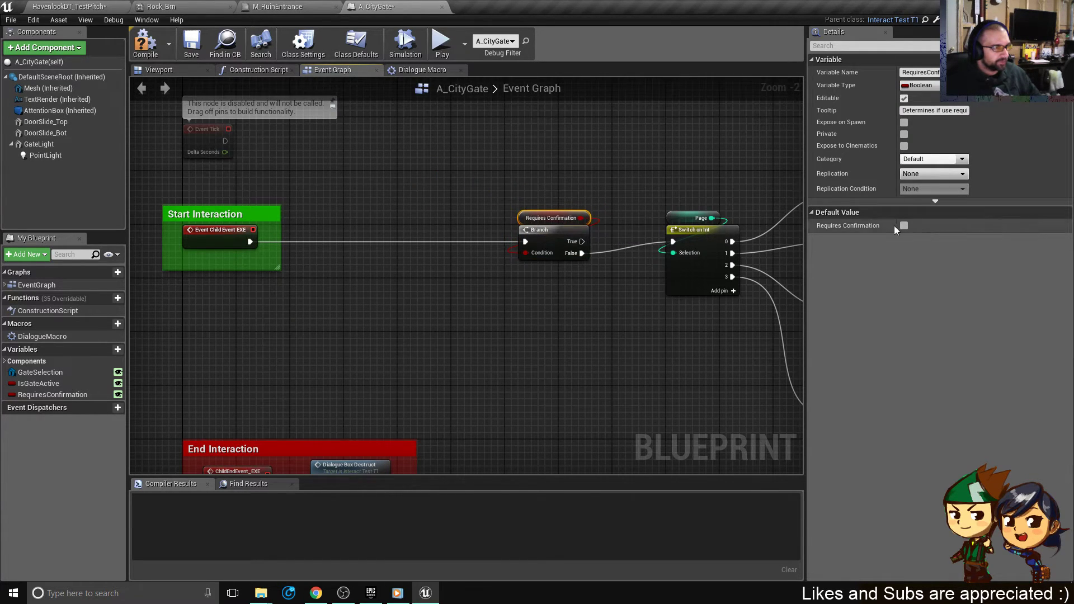
{"action": "left_click", "coordinate": [190, 45]}
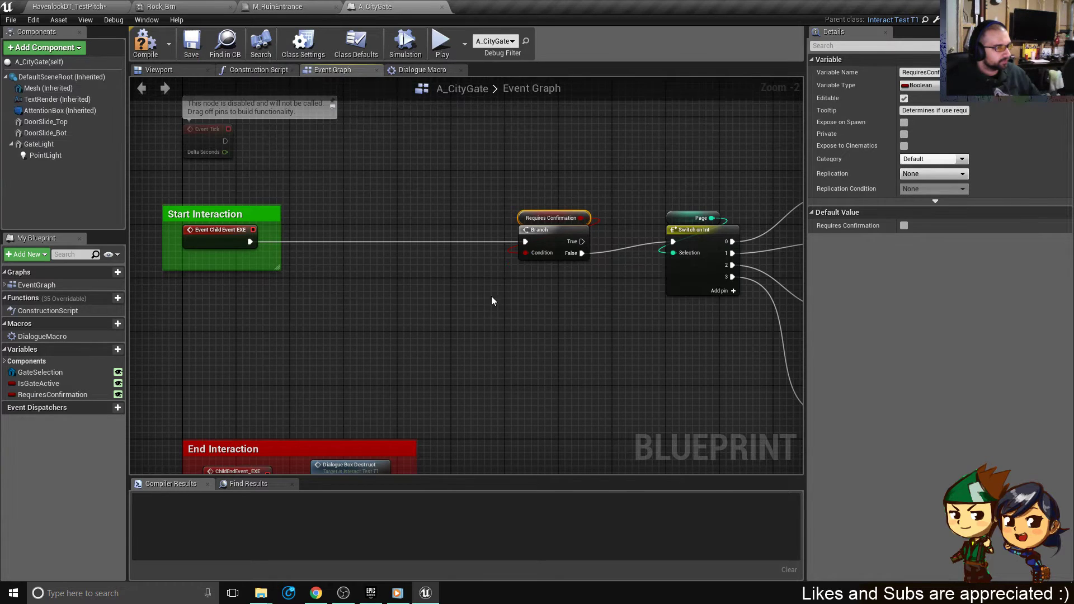
{"action": "right_click_drag", "start_coordinate": [622, 327], "coordinate": [293, 248]}
{"action": "scroll", "coordinate": [296, 249], "scroll_direction": "down", "scroll_amount": 3}
{"action": "left_click_drag", "start_coordinate": [509, 341], "coordinate": [305, 168]}
{"action": "right_click_drag", "start_coordinate": [305, 202], "coordinate": [458, 274]}
{"action": "scroll", "coordinate": [438, 269], "scroll_direction": "up", "scroll_amount": 1}
{"action": "scroll", "coordinate": [407, 265], "scroll_direction": "up", "scroll_amount": 3}
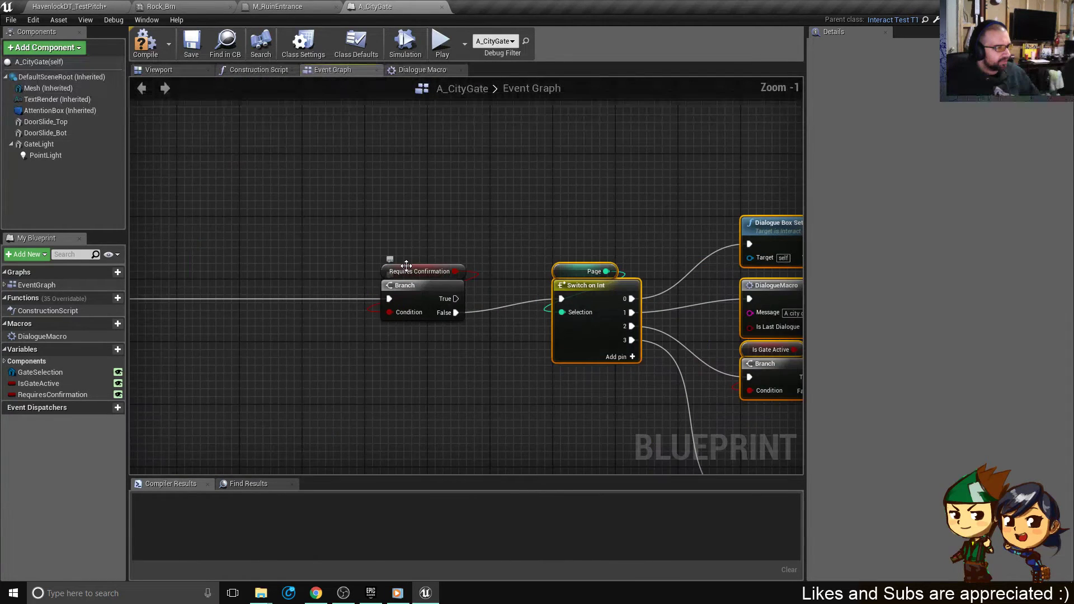
{"action": "left_click_drag", "start_coordinate": [455, 272], "coordinate": [457, 234]}
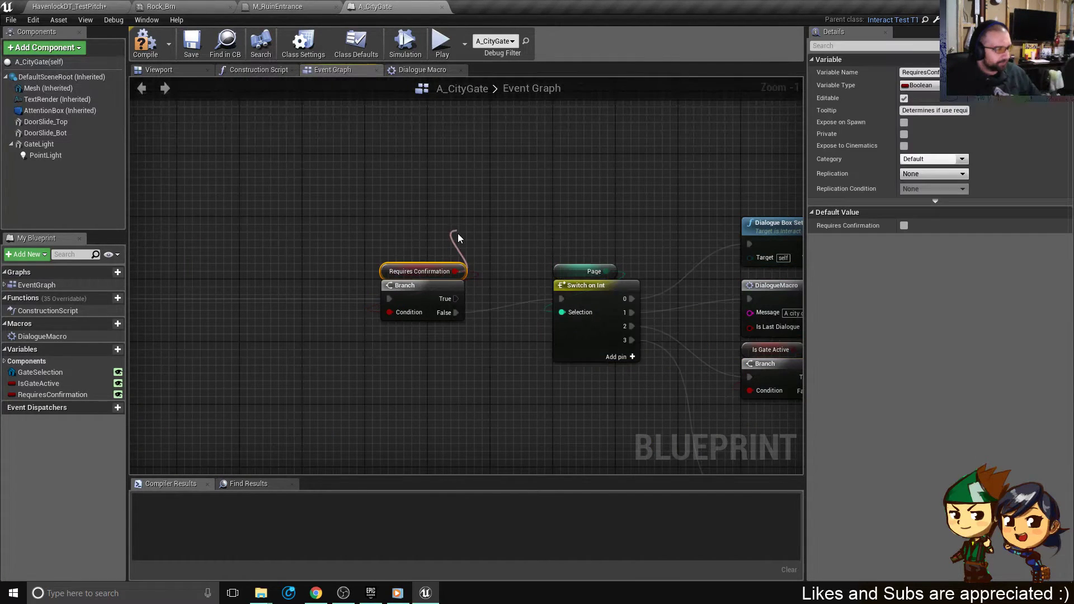
{"action": "type", "text": "not"}
{"action": "key", "text": "Return"}
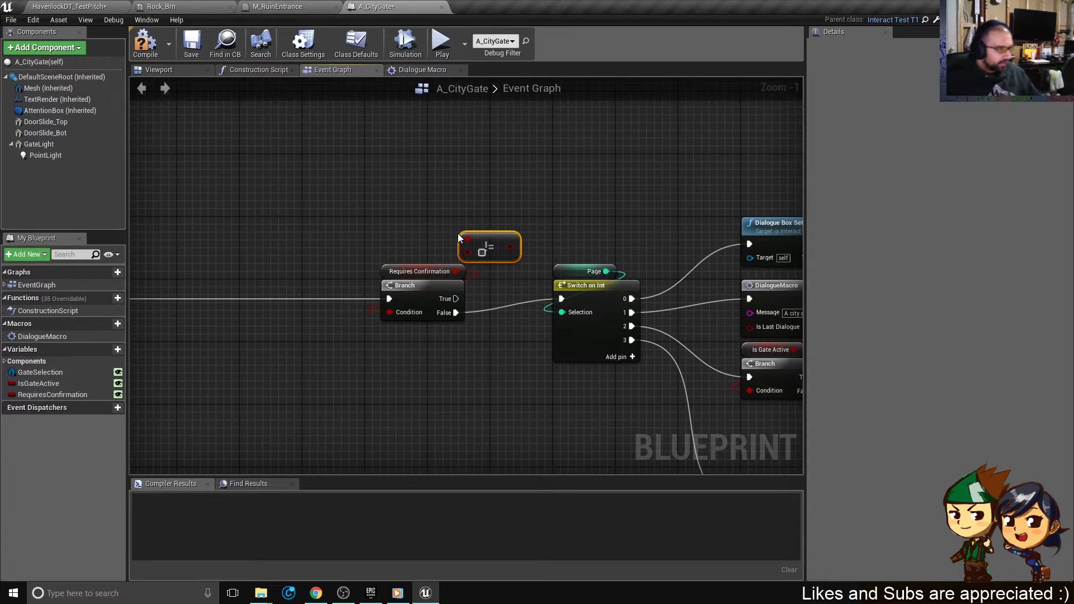
{"action": "key", "text": "ctrl+z"}
- Insert a NOT Boolean node between the Requires Confirmation getter and the Branch condition, lining the nodes up beside the Branch
{"action": "left_click_drag", "start_coordinate": [455, 273], "coordinate": [482, 256]}
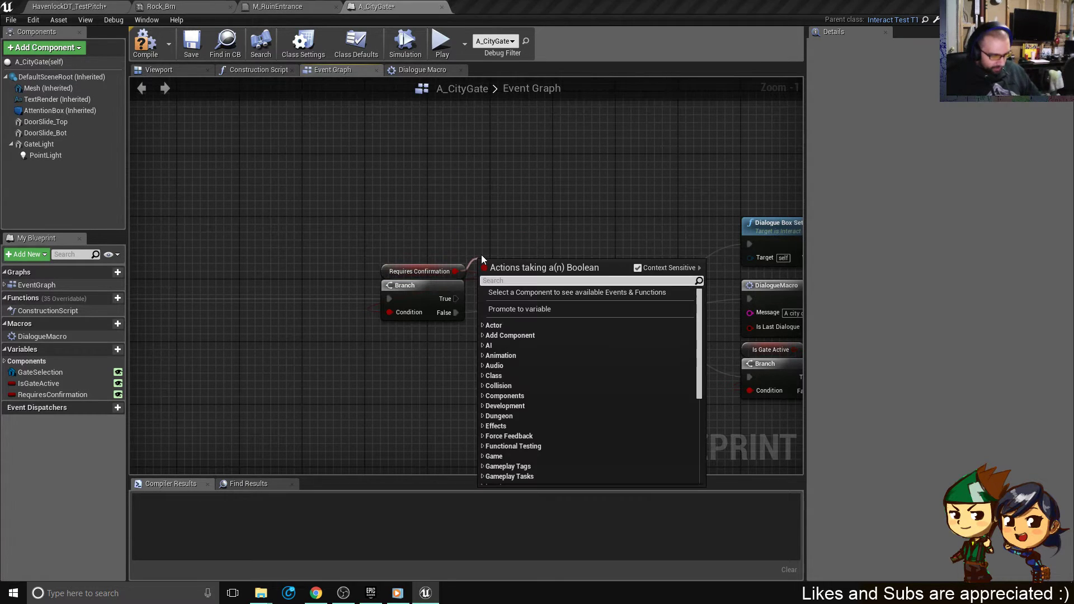
{"action": "type", "text": "not"}
{"action": "key", "text": "Return"}
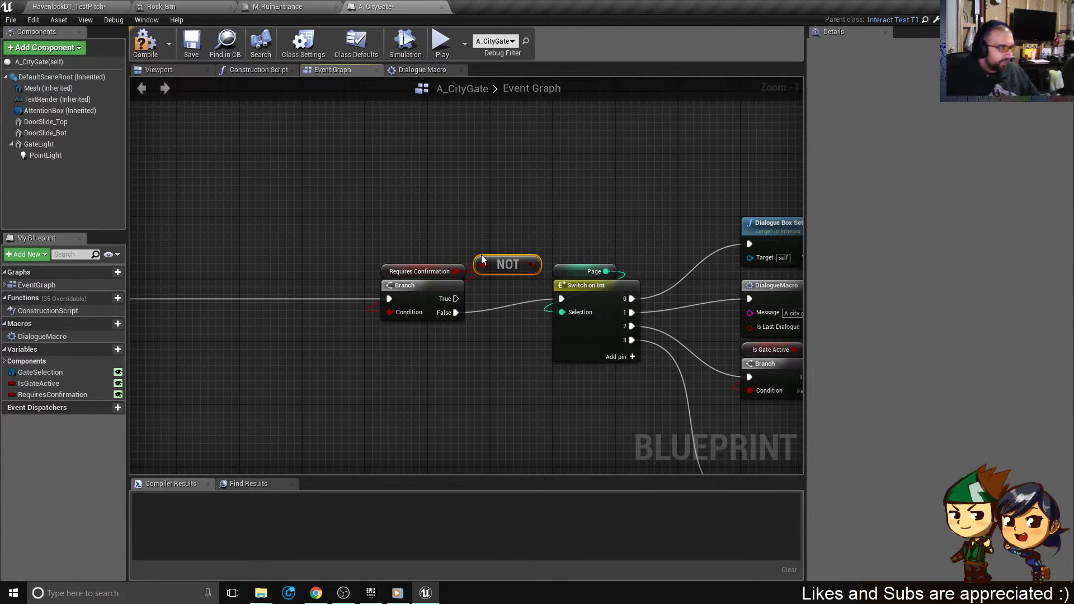
{"action": "left_click_drag", "start_coordinate": [531, 264], "coordinate": [402, 313]}
{"action": "left_click_drag", "start_coordinate": [363, 254], "coordinate": [349, 306]}
{"action": "right_click_drag", "start_coordinate": [445, 320], "coordinate": [342, 324]}
- Move the Switch on Int node and its dialogue network up above the Requires Confirmation Branch
{"action": "scroll", "coordinate": [341, 324], "scroll_direction": "down", "scroll_amount": 3}
{"action": "right_click_drag", "start_coordinate": [596, 376], "coordinate": [536, 272]}
{"action": "left_click_drag", "start_coordinate": [620, 385], "coordinate": [337, 147]}
{"action": "right_click_drag", "start_coordinate": [337, 147], "coordinate": [434, 259]}
{"action": "left_click_drag", "start_coordinate": [446, 336], "coordinate": [410, 156]}
{"action": "right_click_drag", "start_coordinate": [545, 213], "coordinate": [514, 311]}
{"action": "left_click", "coordinate": [551, 358]}
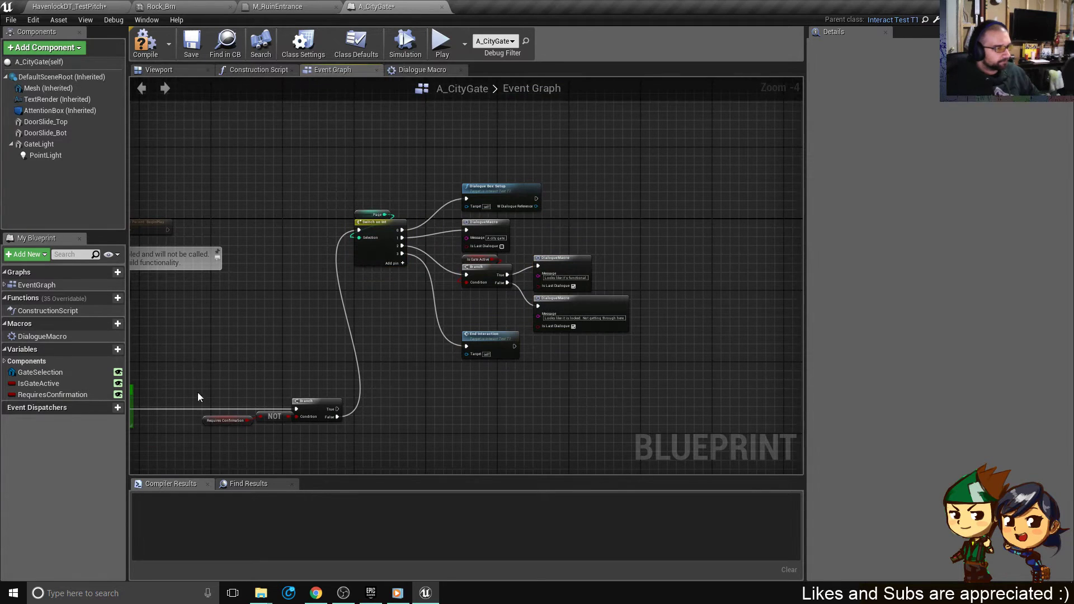
- Move the Switch on Int connection from the Branch's False output to its True output, and save and compile A_CityGate
{"action": "right_click_drag", "start_coordinate": [268, 352], "coordinate": [342, 186]}
{"action": "scroll", "coordinate": [414, 269], "scroll_direction": "up", "scroll_amount": 3}
{"action": "right_click_drag", "start_coordinate": [412, 263], "coordinate": [442, 464]}
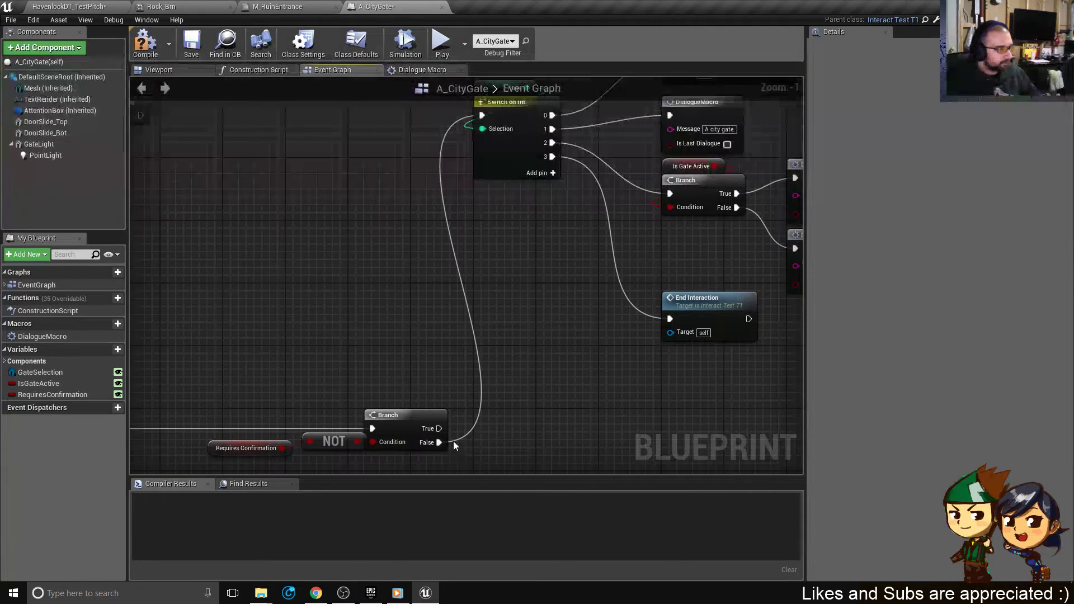
{"action": "left_click_drag", "start_coordinate": [441, 443], "coordinate": [442, 428], "text": "ctrl"}
{"action": "right_click_drag", "start_coordinate": [442, 428], "coordinate": [461, 290]}
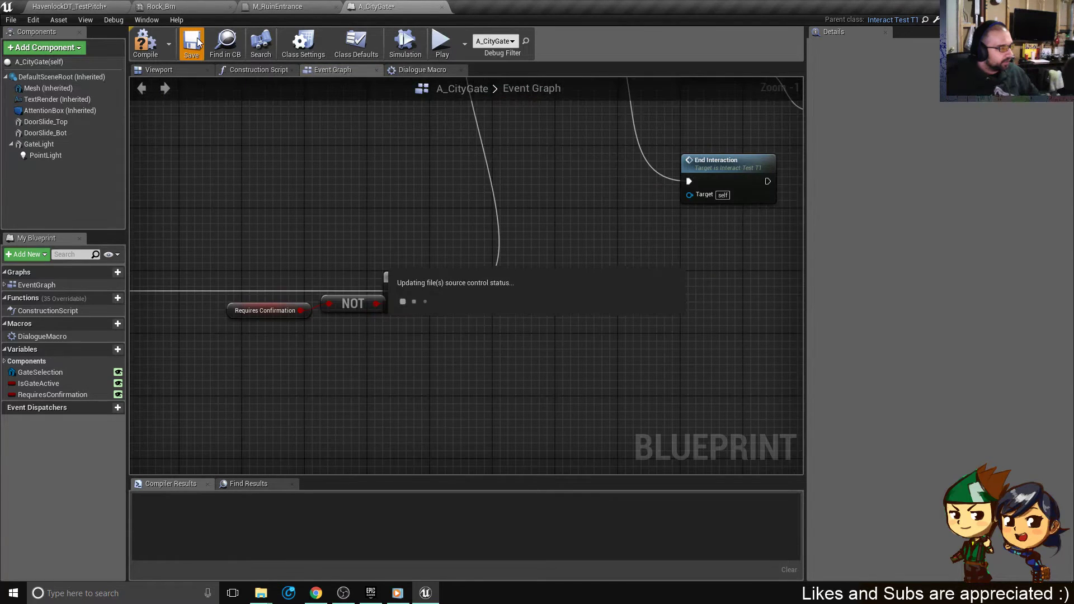
{"action": "left_click", "coordinate": [152, 43]}
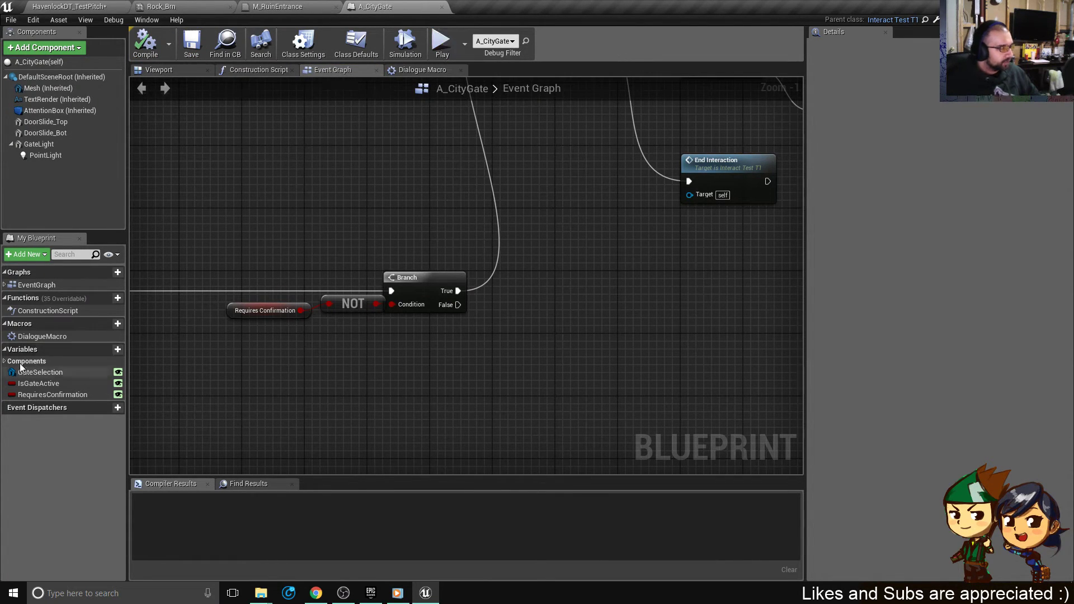
- Open the officer actor's HCPDOfficer_BP blueprint from the level, look at its Event Graph, and close it
{"action": "left_click", "coordinate": [88, 5]}
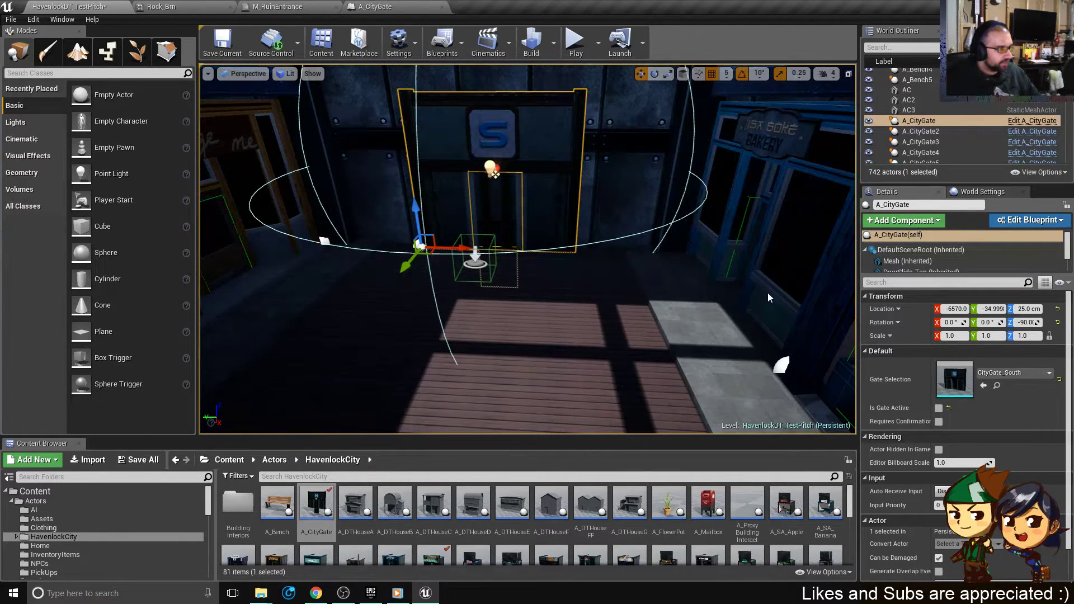
{"action": "left_click", "coordinate": [627, 313]}
{"action": "mouse_move", "coordinate": [627, 313]}
{"action": "right_mouse_down"}
{"action": "mouse_move", "coordinate": [951, 330]}
{"action": "mouse_move", "coordinate": [912, 323]}
{"action": "right_mouse_up"}
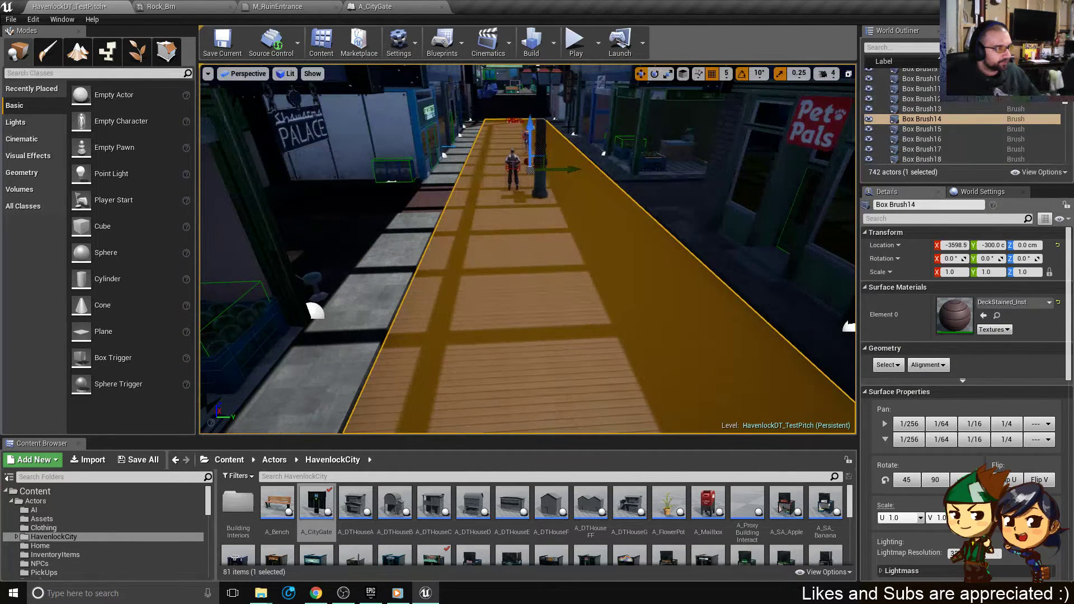
{"action": "left_click", "coordinate": [513, 170]}
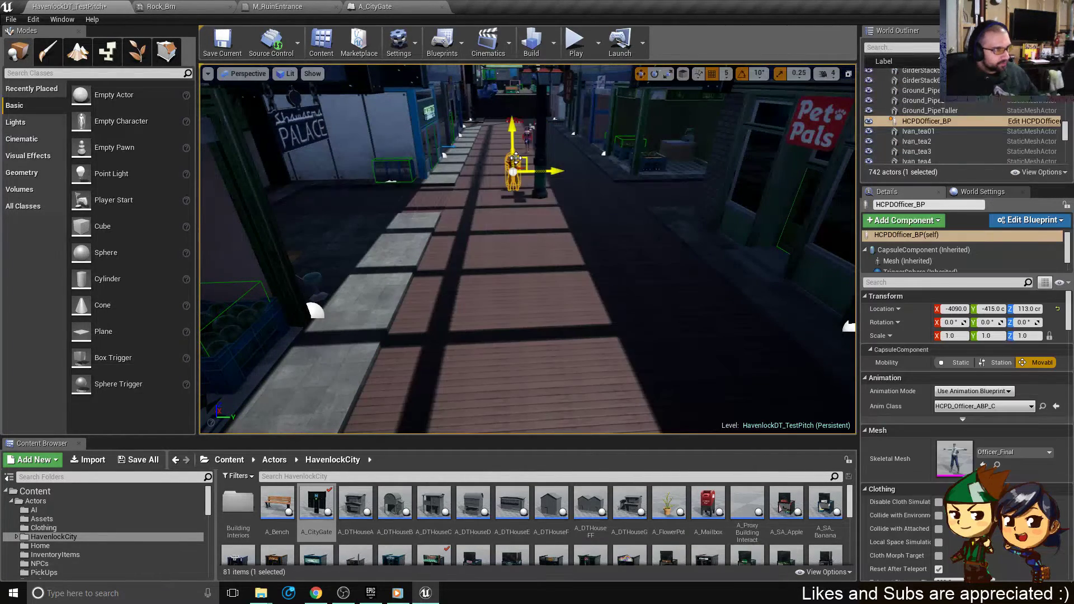
{"action": "key", "text": "ctrl+b"}
{"action": "double_click", "coordinate": [400, 510]}
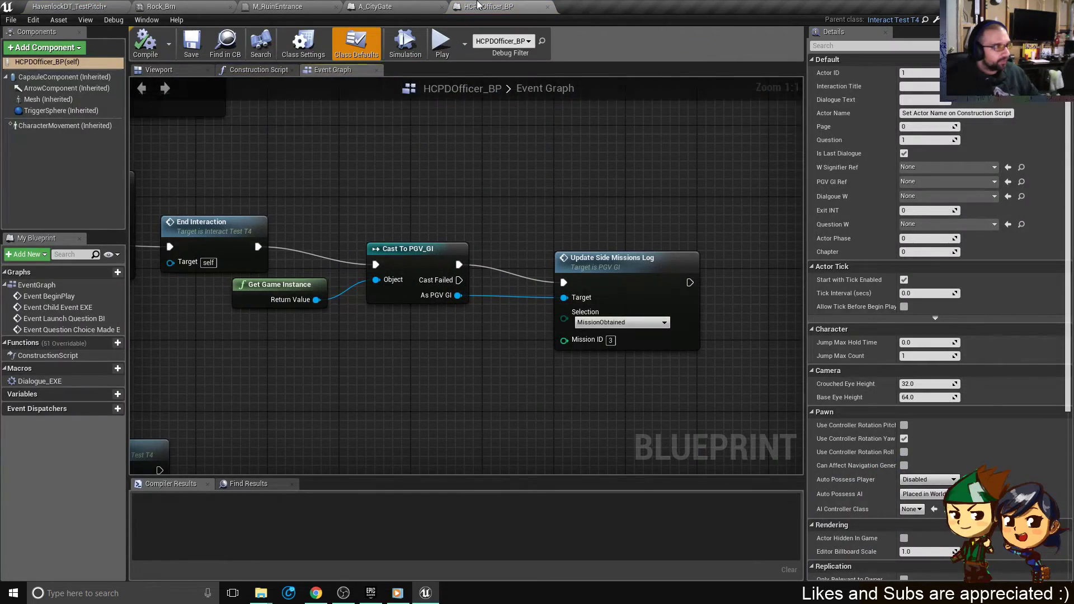
{"action": "left_click", "coordinate": [547, 7]}
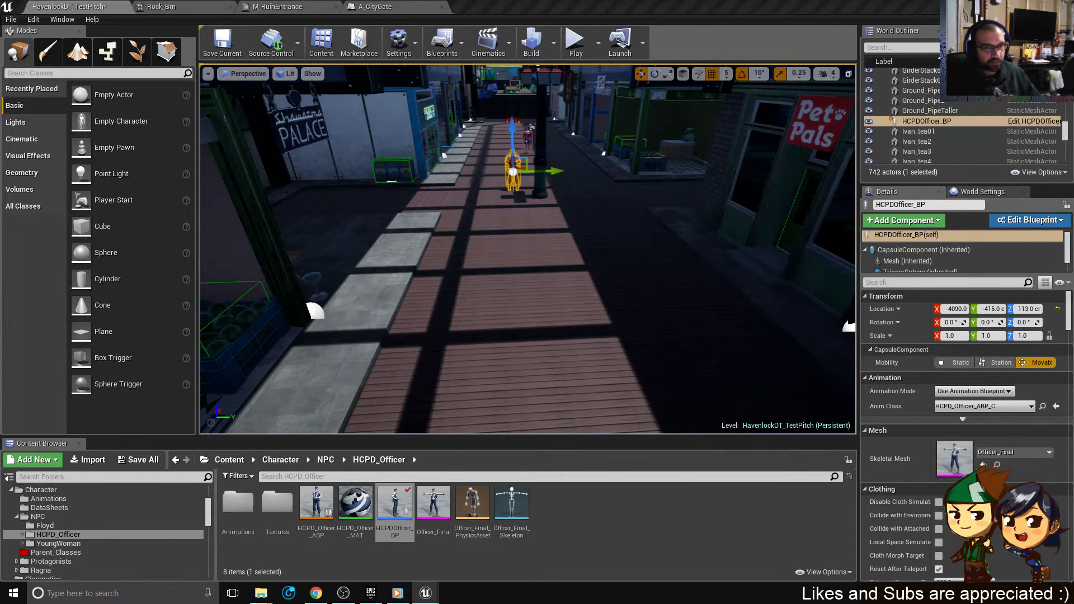
- Close the M_RuinEntrance and Rock_Brn editors and return to the A_CityGate blueprint
{"action": "left_click", "coordinate": [280, 6]}
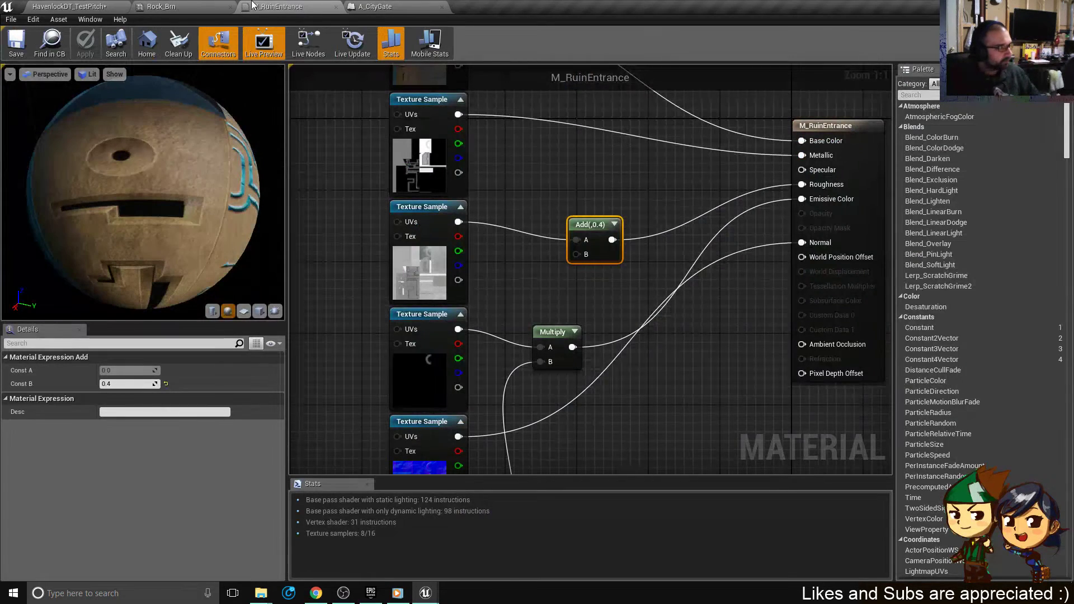
{"action": "left_click", "coordinate": [337, 8]}
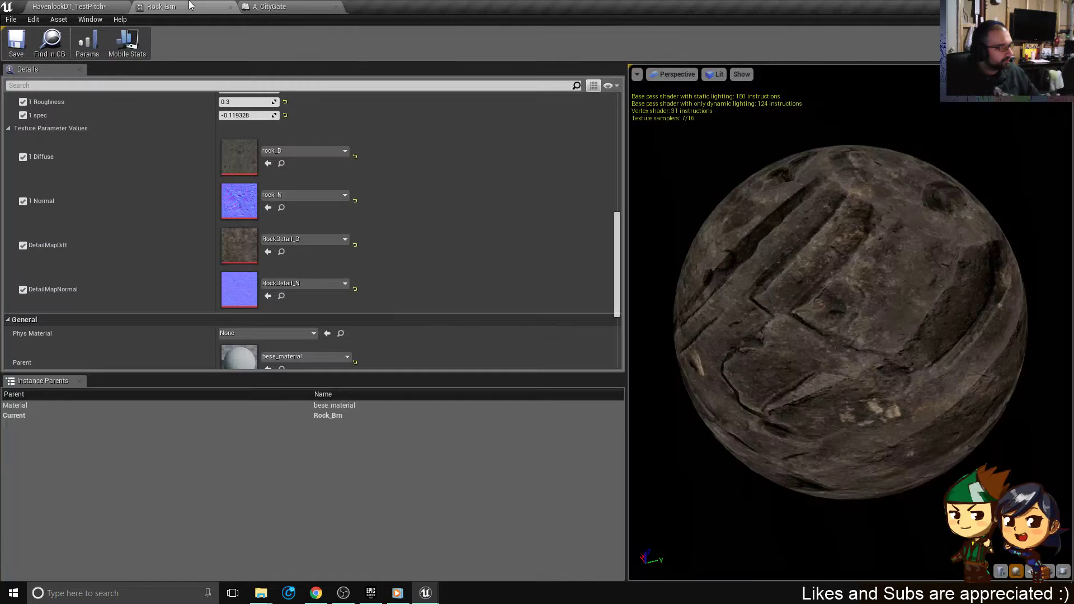
{"action": "left_click", "coordinate": [230, 7]}
{"action": "left_click", "coordinate": [198, 5]}
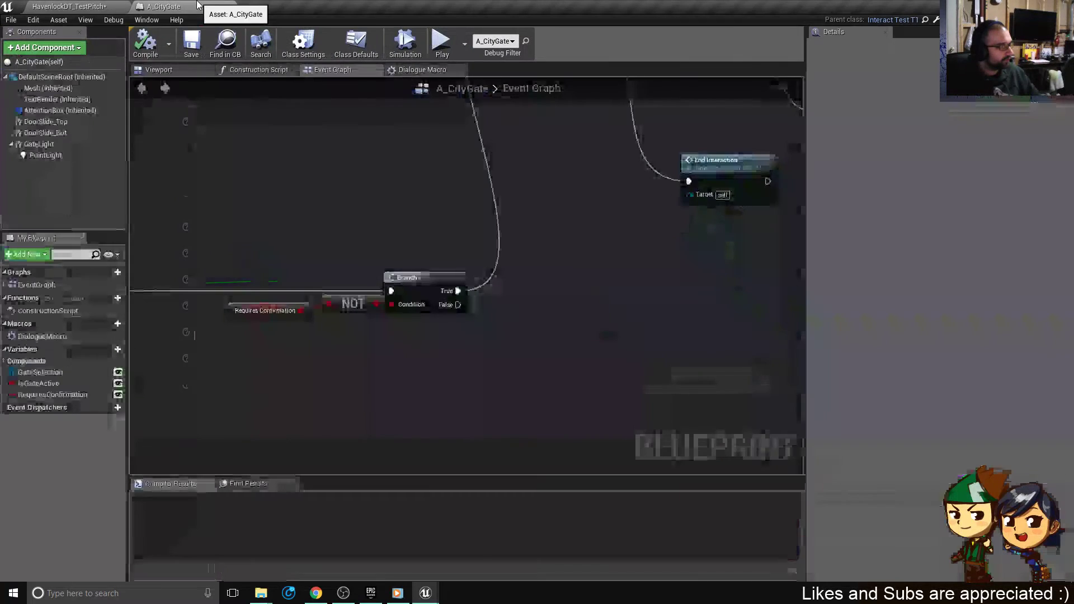
- Examine the Requires Confirmation Branch, its free False output, and the dialogue and End Interaction nodes in A_CityGate's Event Graph
{"action": "scroll", "coordinate": [568, 344], "scroll_direction": "down", "scroll_amount": 6}
{"action": "right_click_drag", "start_coordinate": [569, 345], "coordinate": [451, 318]}
{"action": "scroll", "coordinate": [420, 319], "scroll_direction": "up", "scroll_amount": 6}
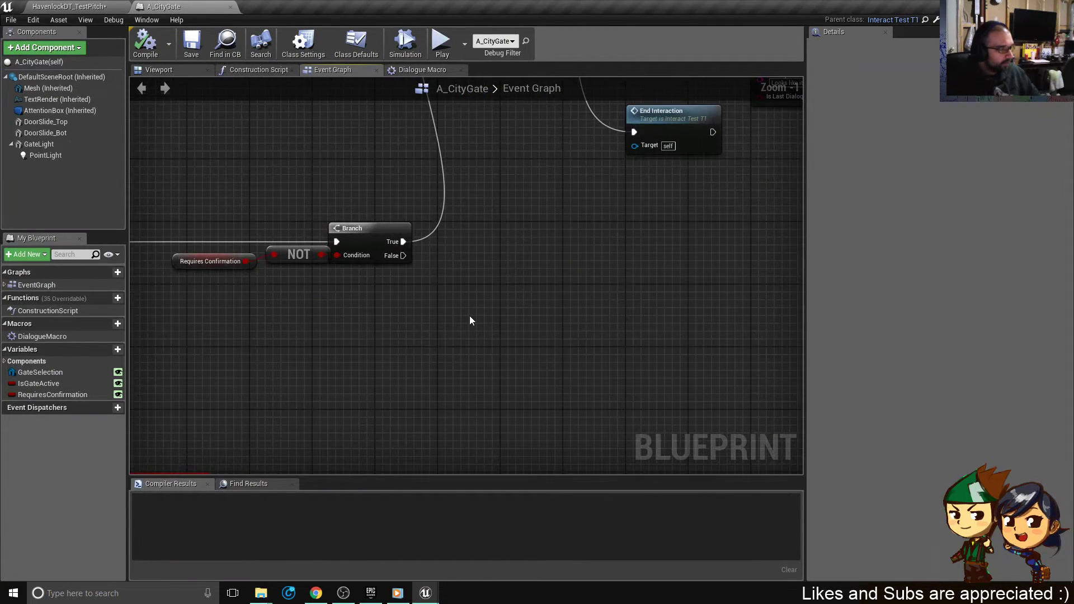
{"action": "right_click_drag", "start_coordinate": [262, 281], "coordinate": [434, 276]}
{"action": "right_click_drag", "start_coordinate": [574, 279], "coordinate": [492, 269]}
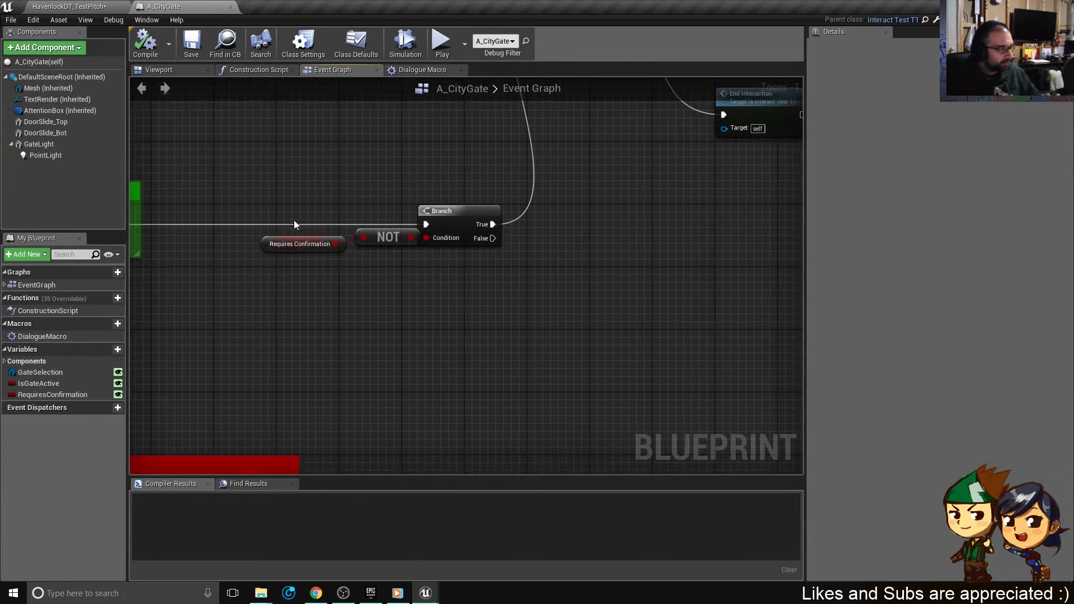
{"action": "right_click_drag", "start_coordinate": [471, 232], "coordinate": [348, 266]}
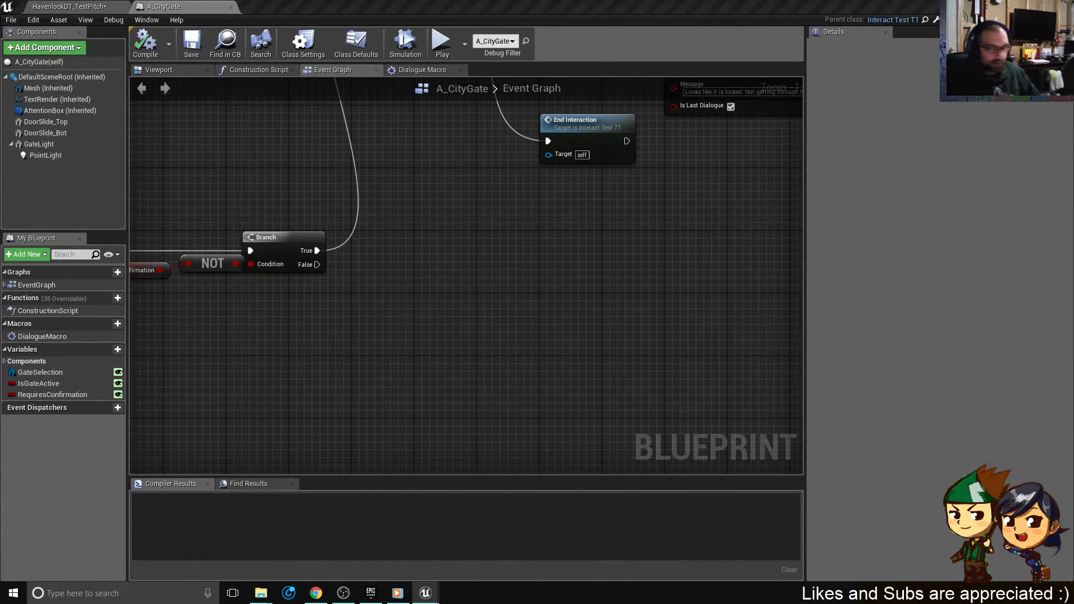
{"action": "right_click_drag", "start_coordinate": [376, 230], "coordinate": [278, 360]}
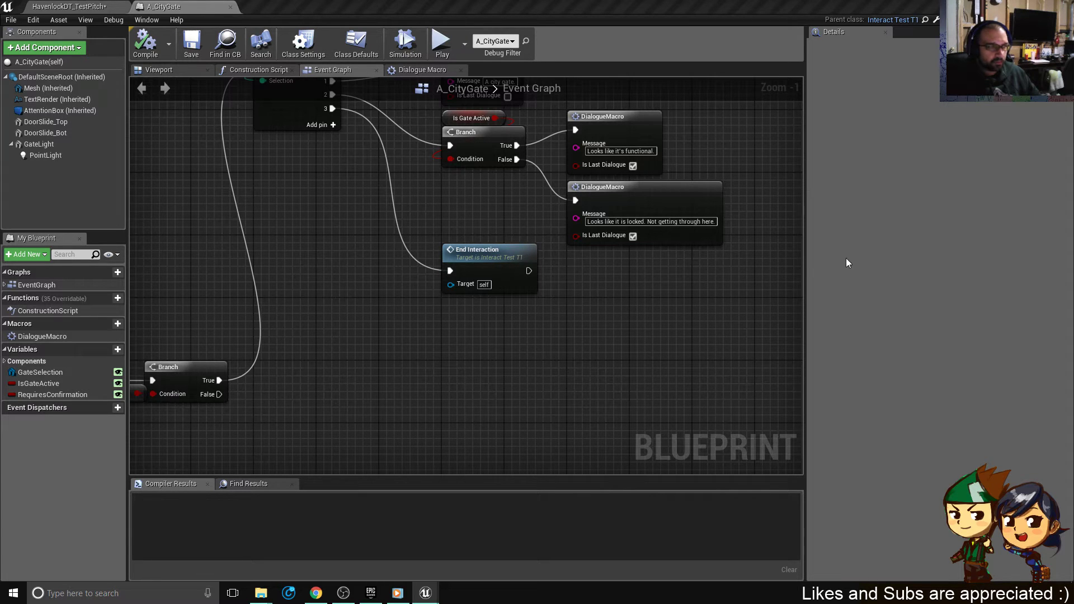
{"action": "right_click_drag", "start_coordinate": [607, 195], "coordinate": [733, 279]}
{"action": "right_click_drag", "start_coordinate": [457, 238], "coordinate": [457, 248]}
{"action": "right_click_drag", "start_coordinate": [480, 472], "coordinate": [480, 343]}
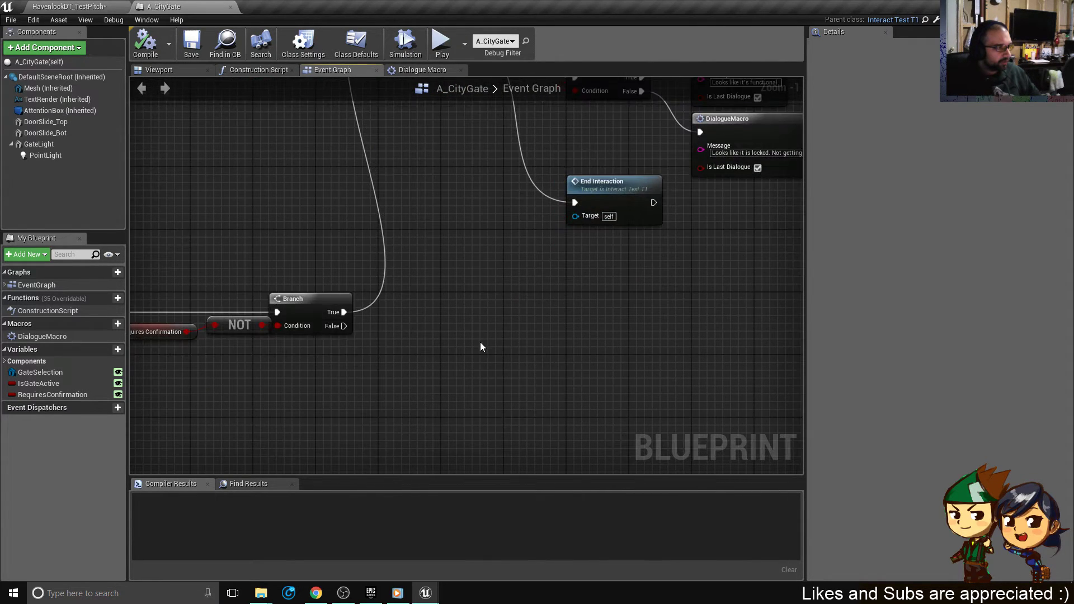
- Paste a copy of the Page and Switch on Int nodes and connect the Requires Confirmation Branch's False output to it
{"action": "key", "text": "ctrl+v"}
{"action": "right_click_drag", "start_coordinate": [386, 341], "coordinate": [434, 247]}
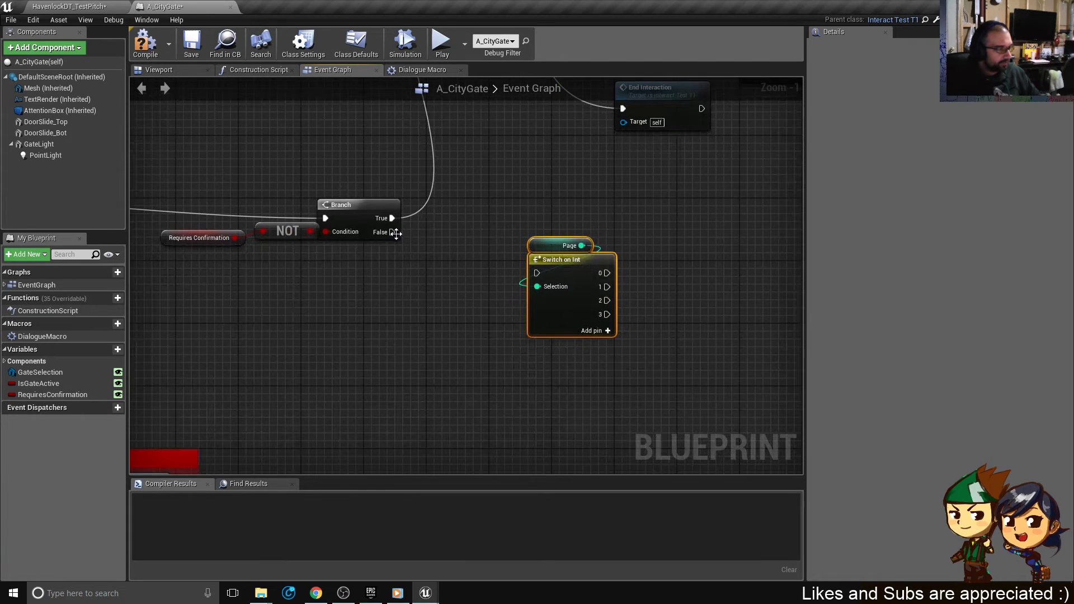
{"action": "left_click_drag", "start_coordinate": [392, 232], "coordinate": [522, 222]}
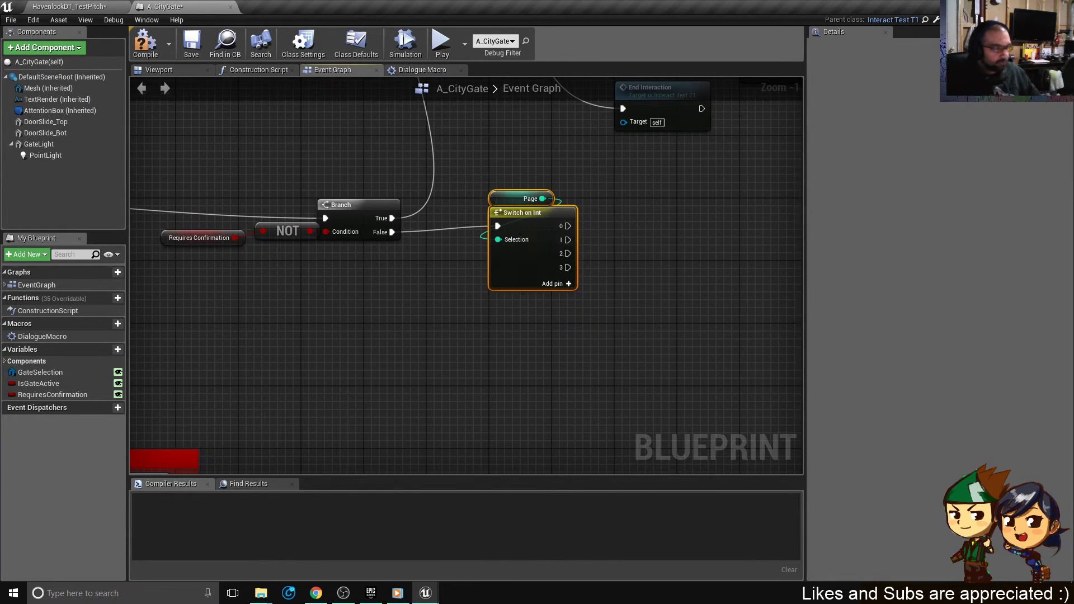
- Duplicate Dialogue Box Setup beside the new Switch on Int, connect it to output 0, and move the End Interaction node up
{"action": "right_click_drag", "start_coordinate": [762, 110], "coordinate": [550, 232]}
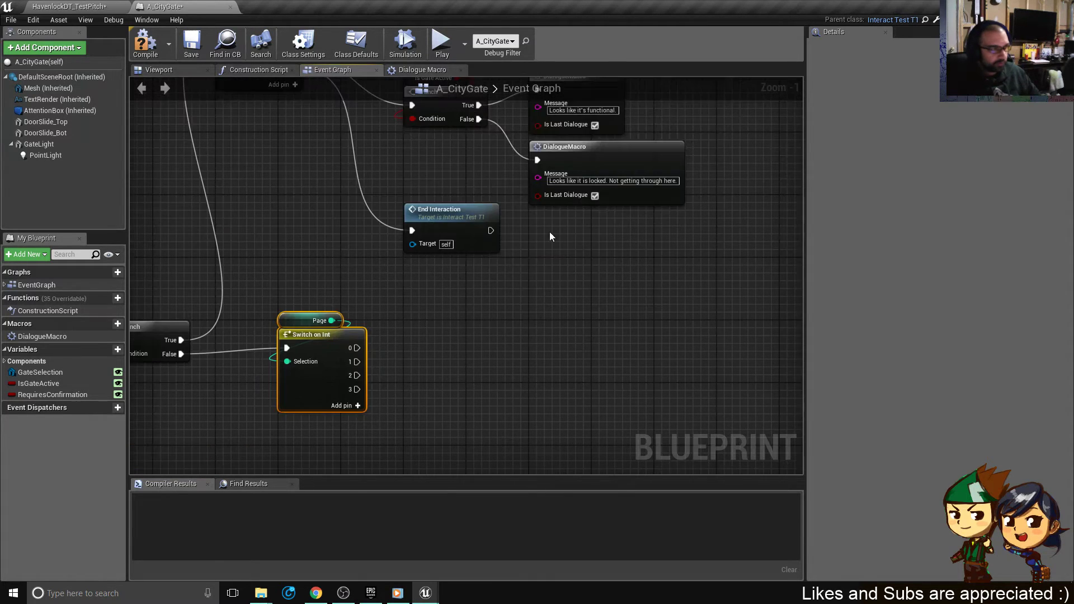
{"action": "right_click_drag", "start_coordinate": [641, 123], "coordinate": [384, 289]}
{"action": "right_click_drag", "start_coordinate": [429, 221], "coordinate": [572, 267]}
{"action": "left_click_drag", "start_coordinate": [520, 188], "coordinate": [344, 139]}
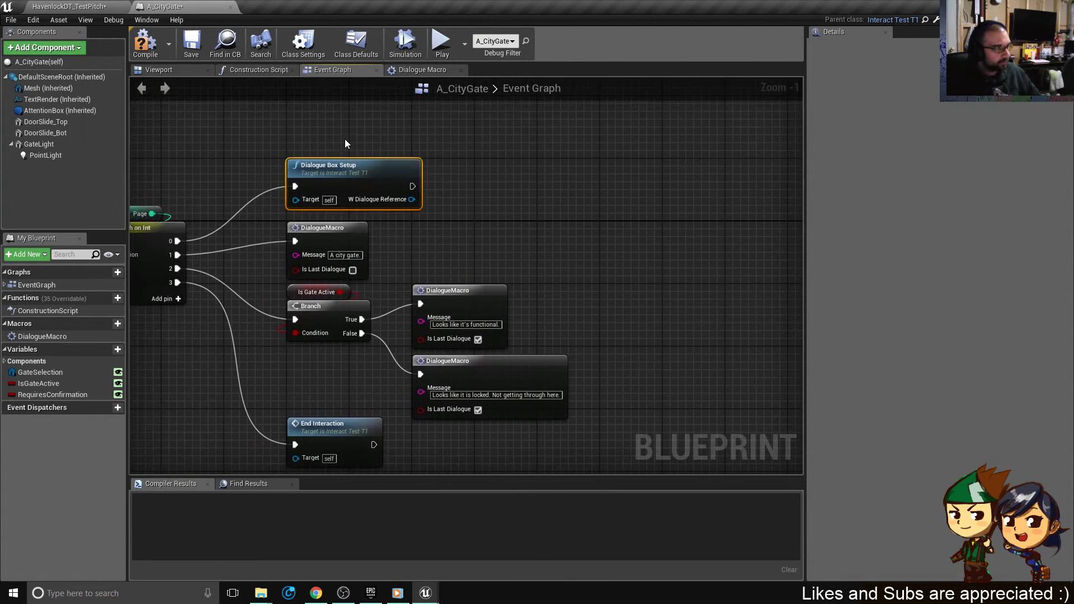
{"action": "scroll", "coordinate": [504, 223], "scroll_direction": "down", "scroll_amount": 2}
{"action": "right_click_drag", "start_coordinate": [536, 250], "coordinate": [558, 193]}
{"action": "right_click_drag", "start_coordinate": [475, 299], "coordinate": [561, 190]}
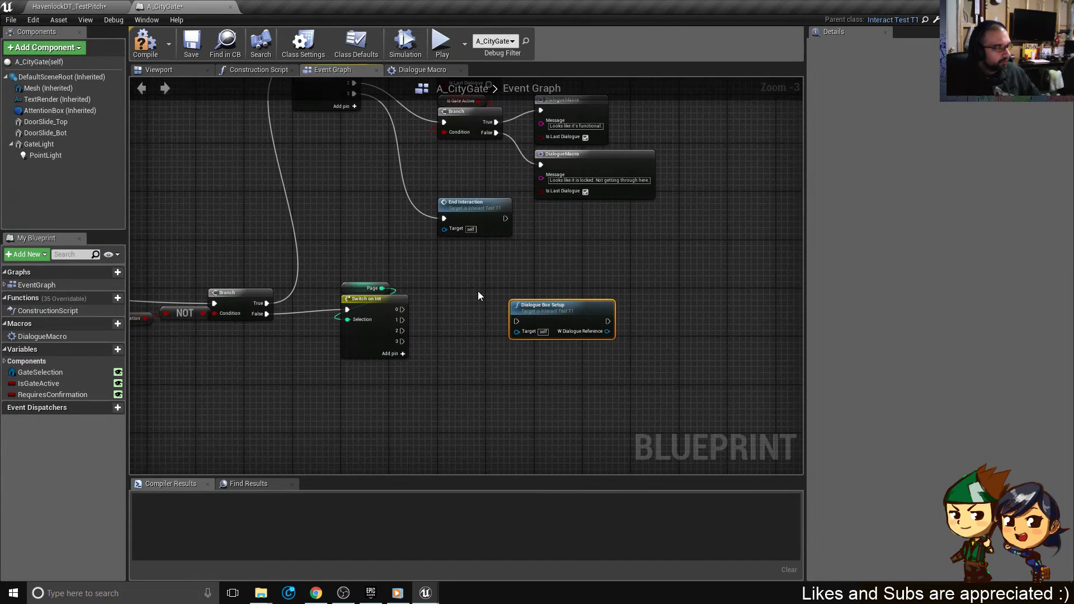
{"action": "scroll", "coordinate": [478, 296], "scroll_direction": "up", "scroll_amount": 3}
{"action": "left_click_drag", "start_coordinate": [371, 313], "coordinate": [487, 263]}
{"action": "scroll", "coordinate": [476, 257], "scroll_direction": "down", "scroll_amount": 2}
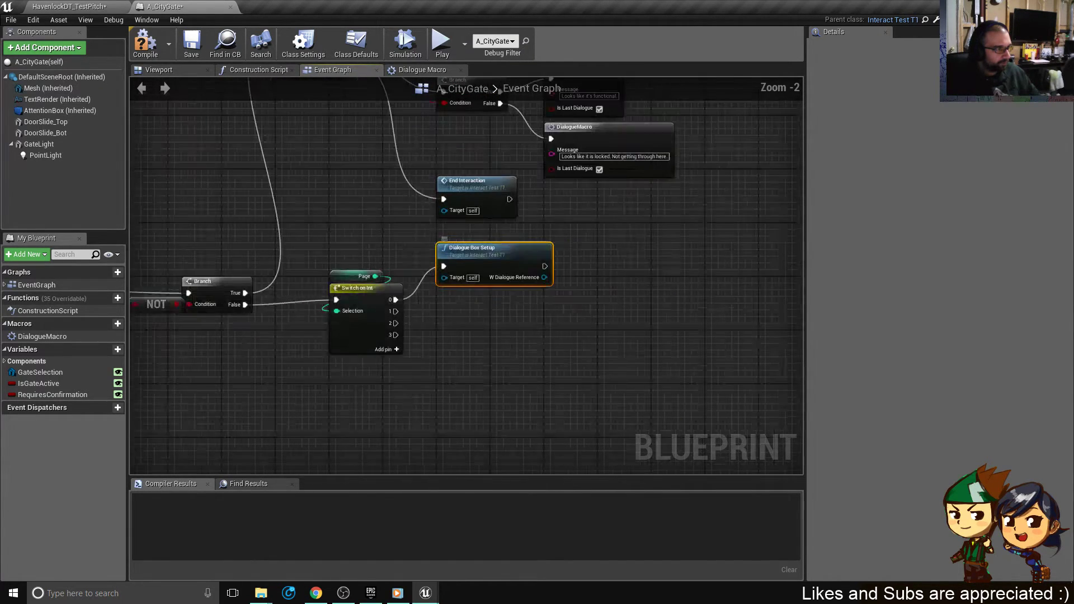
{"action": "right_click_drag", "start_coordinate": [475, 256], "coordinate": [514, 372]}
{"action": "left_click_drag", "start_coordinate": [514, 372], "coordinate": [520, 324]}
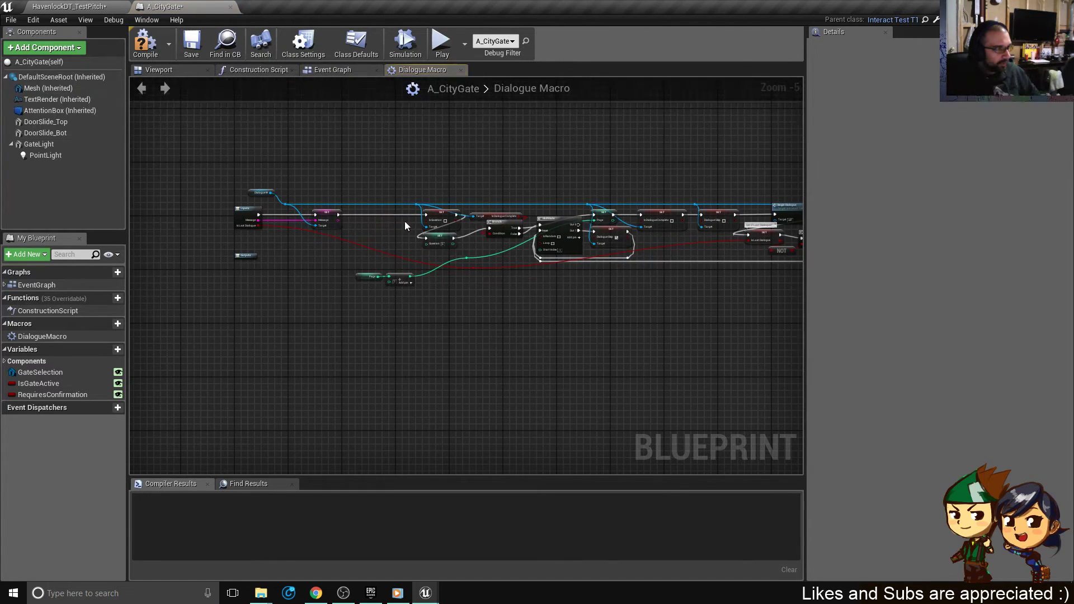
- In the Dialogue Macro, expose the SET node's Is Question pin as a macro input and place it above IsLastDialogue
{"action": "scroll", "coordinate": [454, 297], "scroll_direction": "up", "scroll_amount": 6}
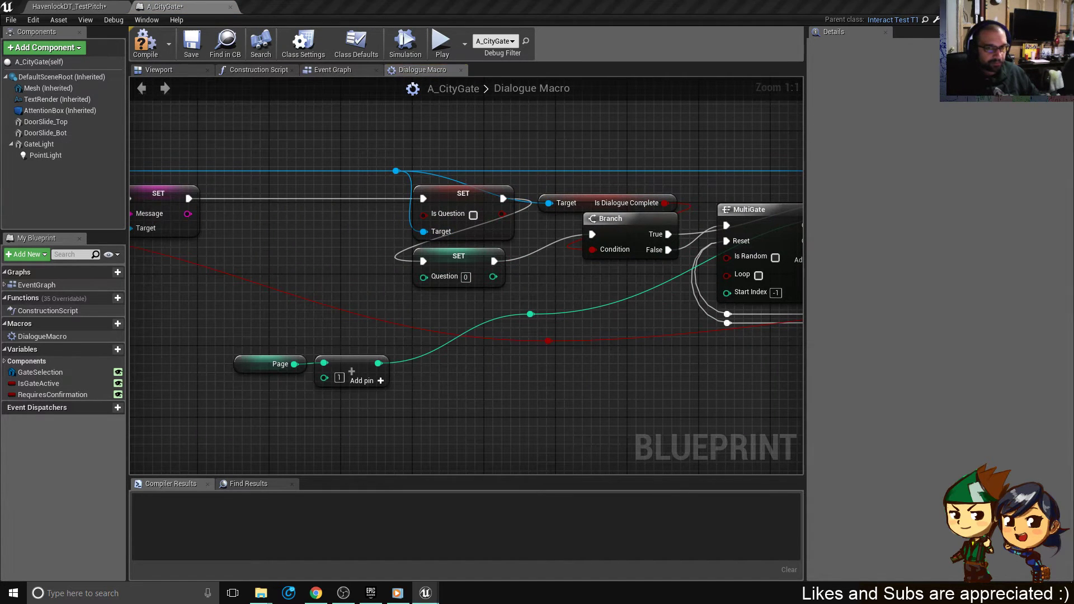
{"action": "right_click_drag", "start_coordinate": [396, 304], "coordinate": [659, 285]}
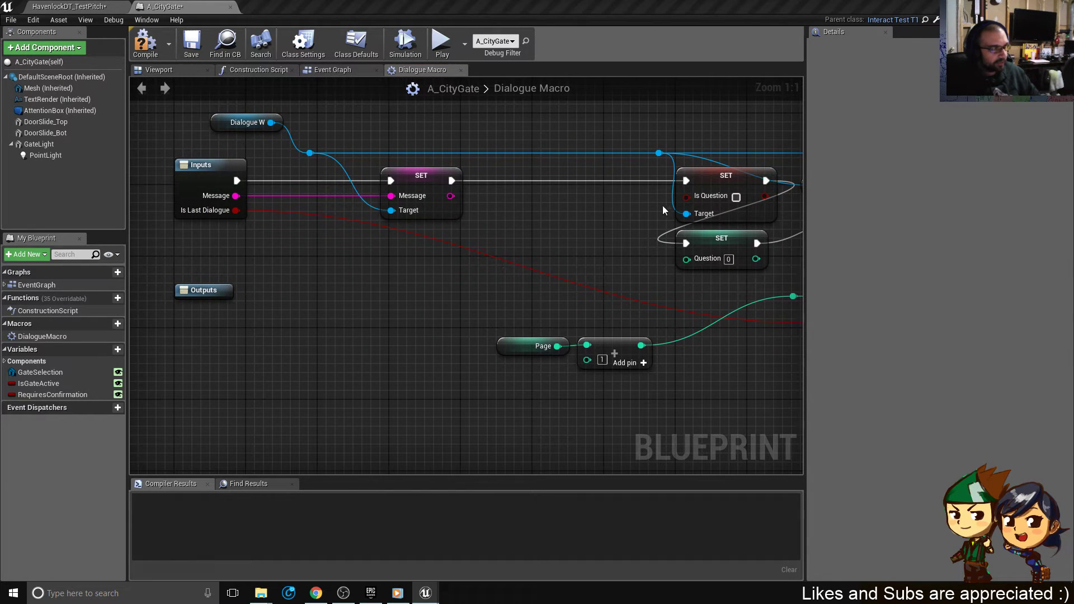
{"action": "left_click_drag", "start_coordinate": [686, 198], "coordinate": [189, 190]}
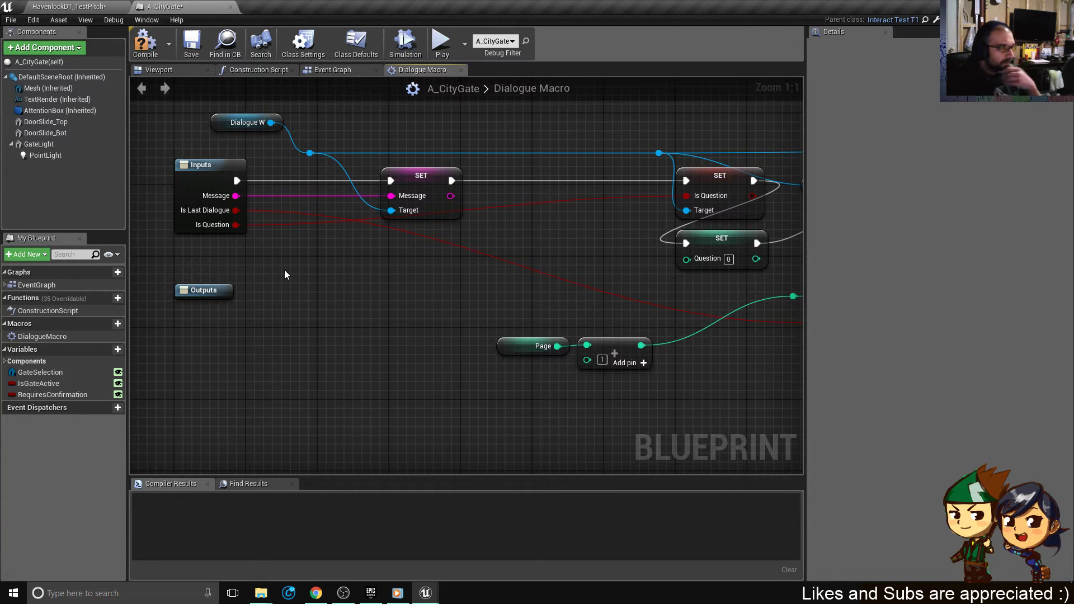
{"action": "left_click", "coordinate": [183, 228]}
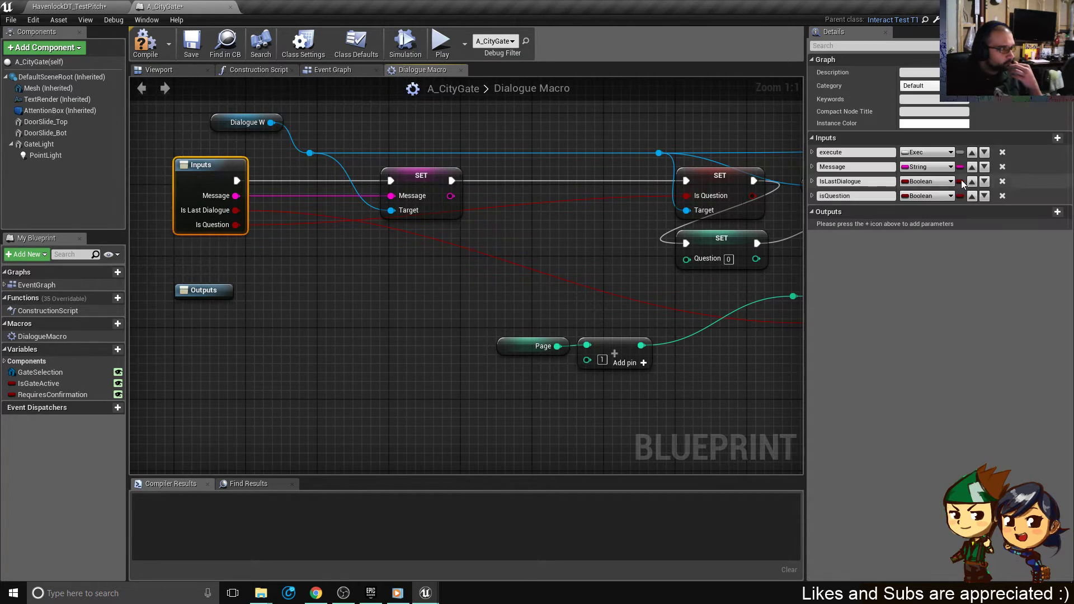
{"action": "left_click", "coordinate": [972, 195]}
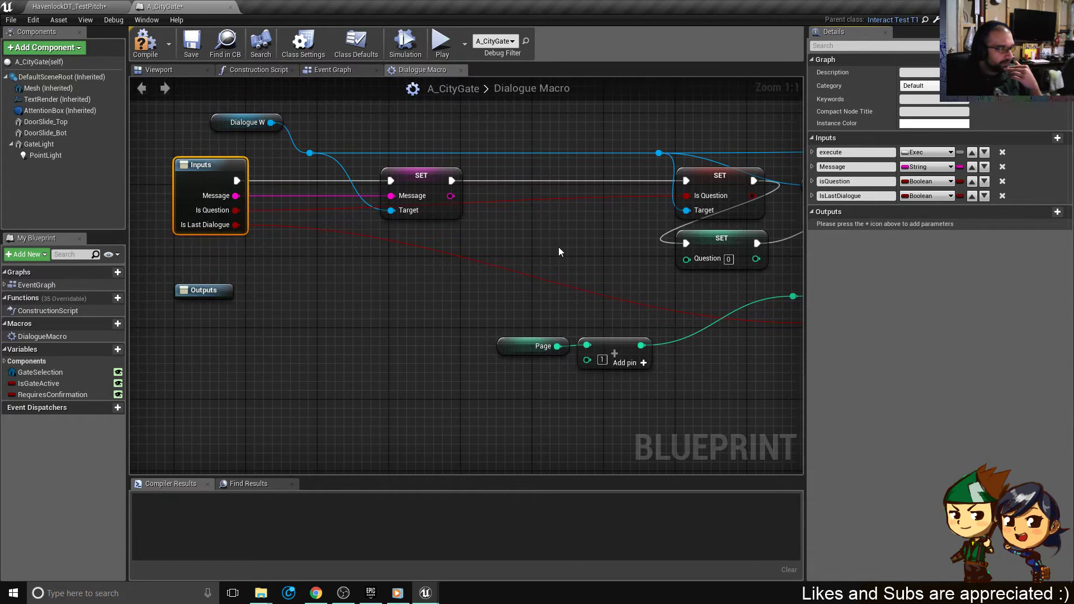
- Expose the SET node's integer Question pin as a macro input and place it above IsLastDialogue
{"action": "right_click_drag", "start_coordinate": [558, 246], "coordinate": [378, 239]}
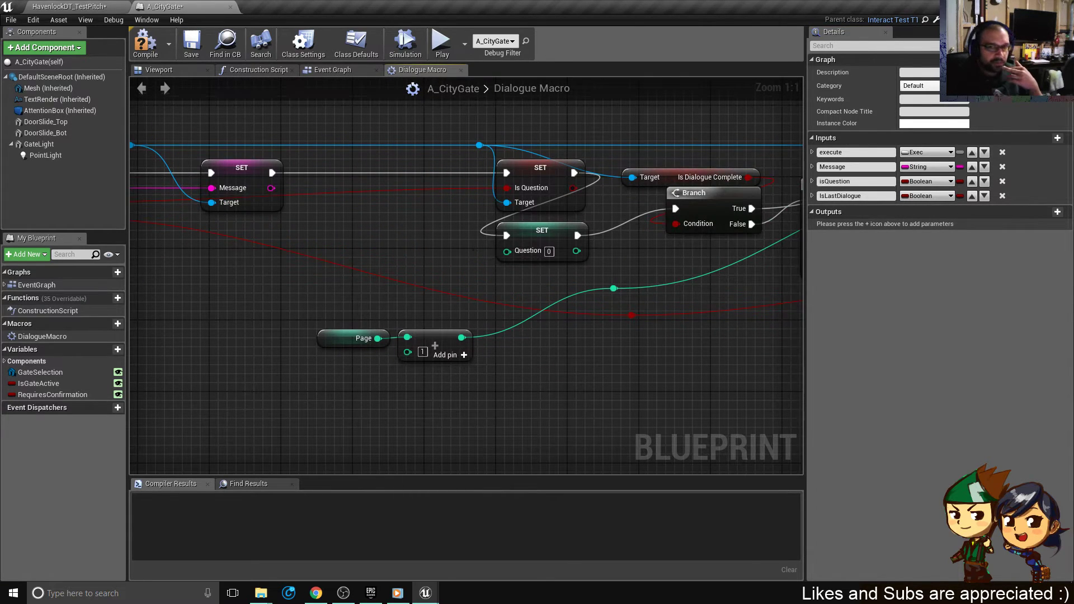
{"action": "right_click_drag", "start_coordinate": [483, 262], "coordinate": [737, 264]}
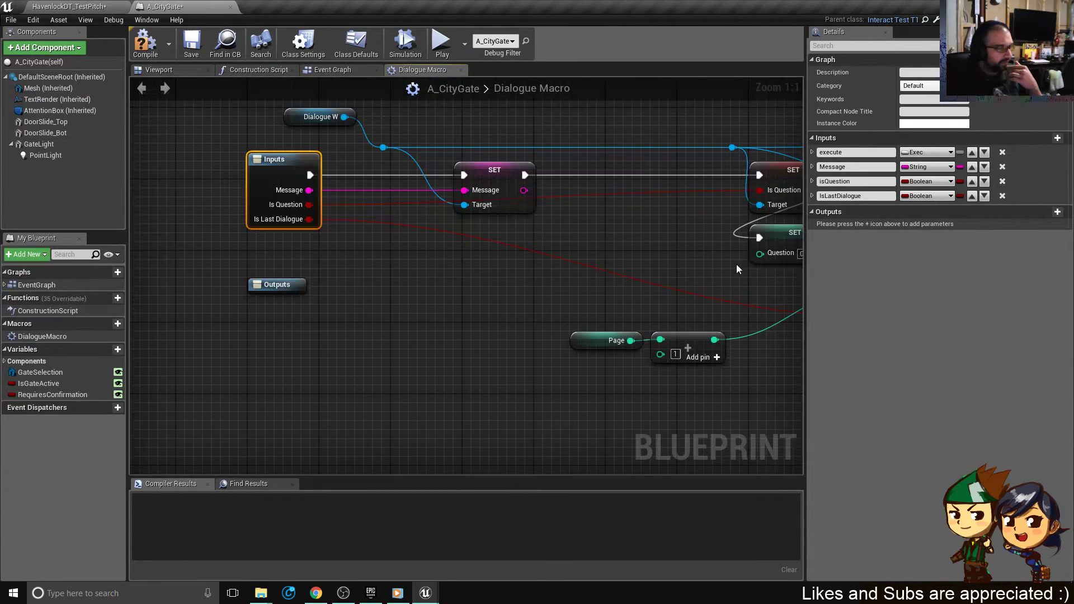
{"action": "left_click_drag", "start_coordinate": [761, 254], "coordinate": [260, 193]}
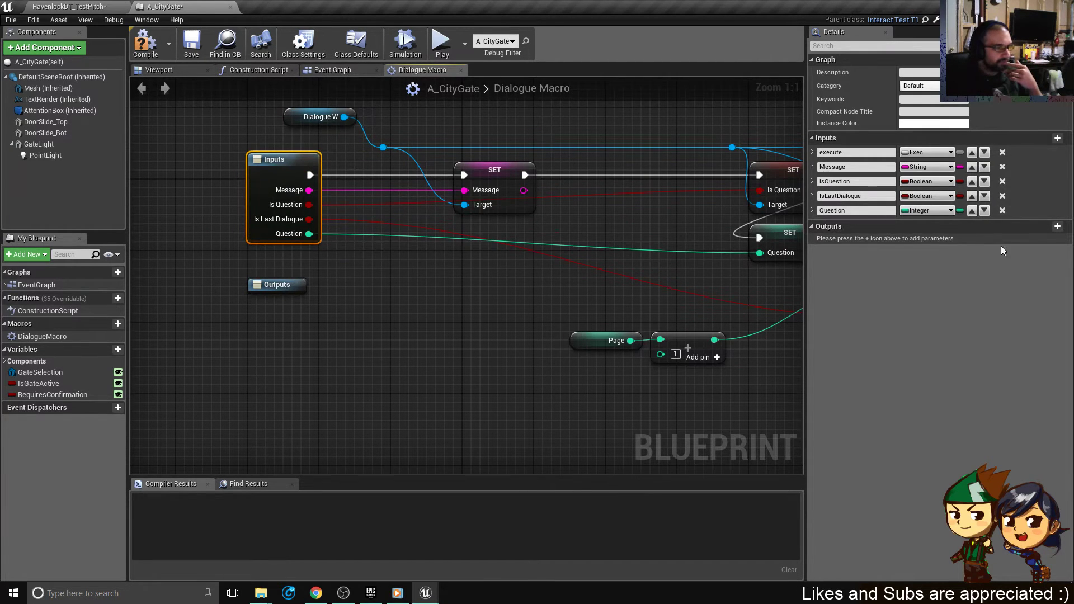
{"action": "left_click", "coordinate": [972, 210]}
{"action": "right_click_drag", "start_coordinate": [795, 276], "coordinate": [568, 257]}
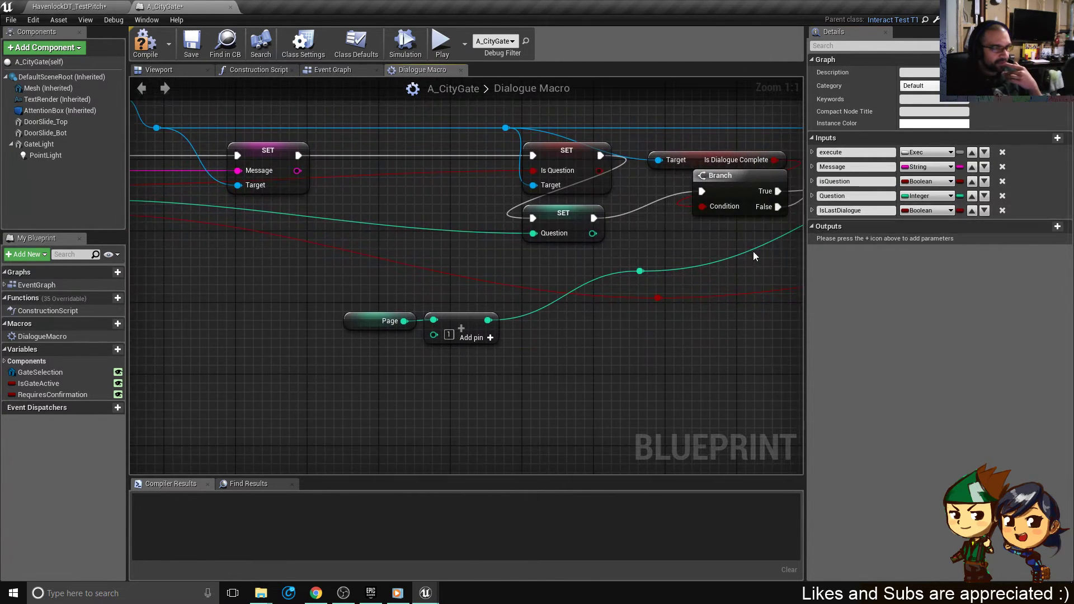
{"action": "right_click_drag", "start_coordinate": [446, 304], "coordinate": [745, 314]}
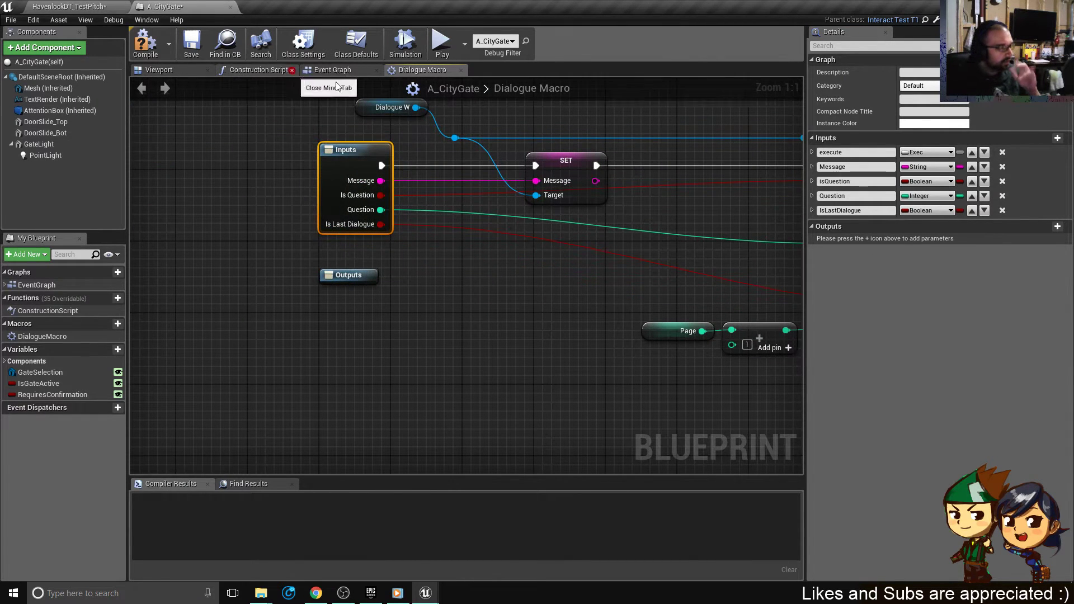
- Save A_CityGate and close the Dialogue Macro graph
{"action": "right_click_drag", "start_coordinate": [587, 267], "coordinate": [341, 244]}
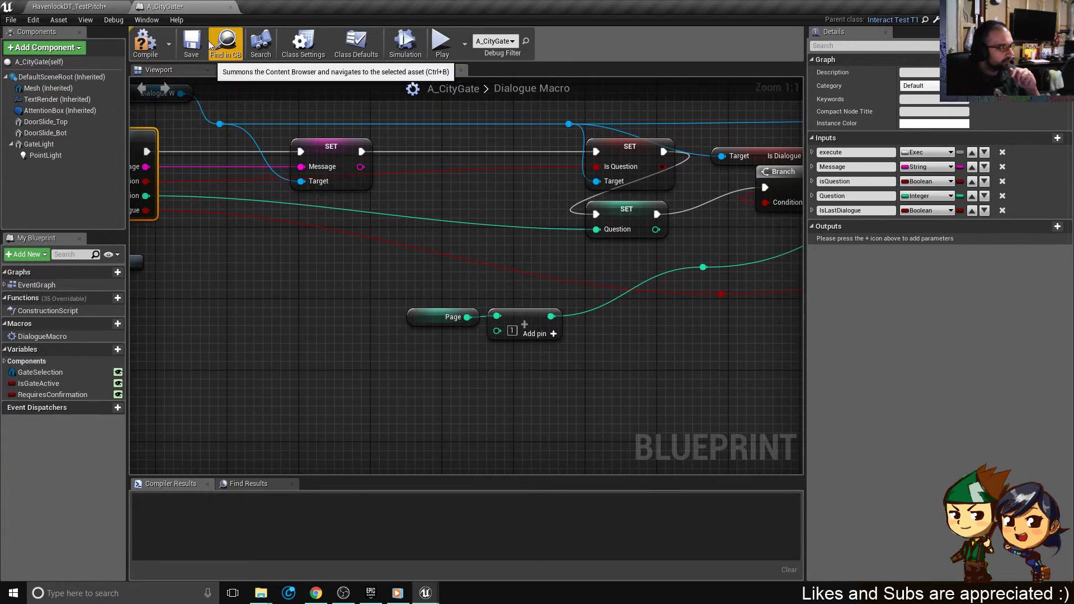
{"action": "left_click", "coordinate": [191, 44]}
{"action": "left_click", "coordinate": [460, 71]}
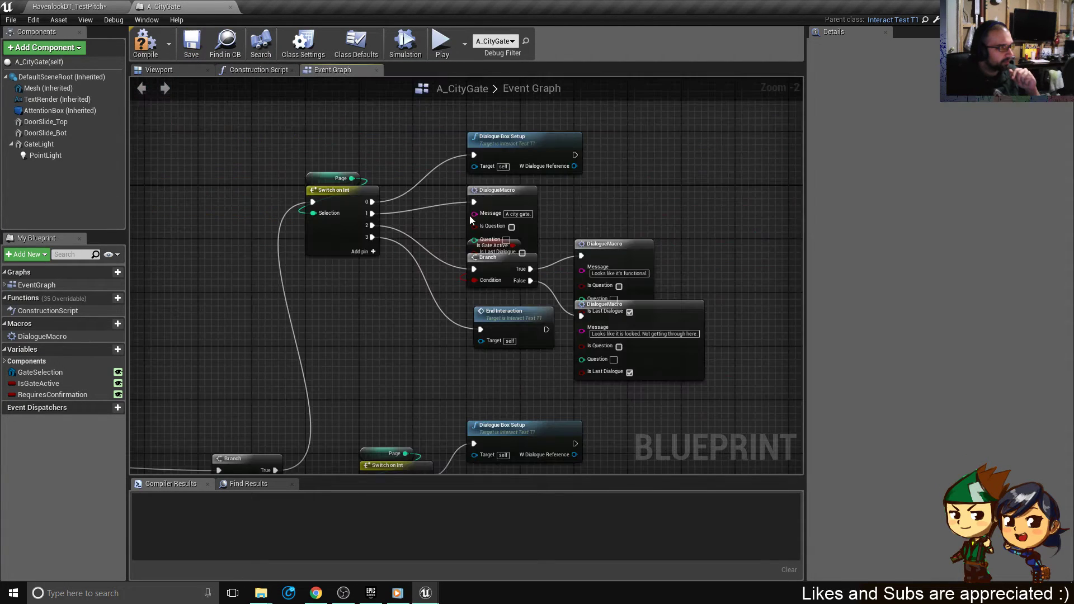
- Move the "A city gate" DialogueMacro and the Dialogue Box Setup above it upward to clear the overlap with the Is Gate Active Branch
{"action": "right_click_drag", "start_coordinate": [466, 370], "coordinate": [497, 140]}
{"action": "scroll", "coordinate": [519, 276], "scroll_direction": "up", "scroll_amount": 2}
{"action": "right_click_drag", "start_coordinate": [578, 230], "coordinate": [501, 237]}
{"action": "left_click", "coordinate": [481, 170]}
{"action": "scroll", "coordinate": [482, 169], "scroll_direction": "down", "scroll_amount": 2}
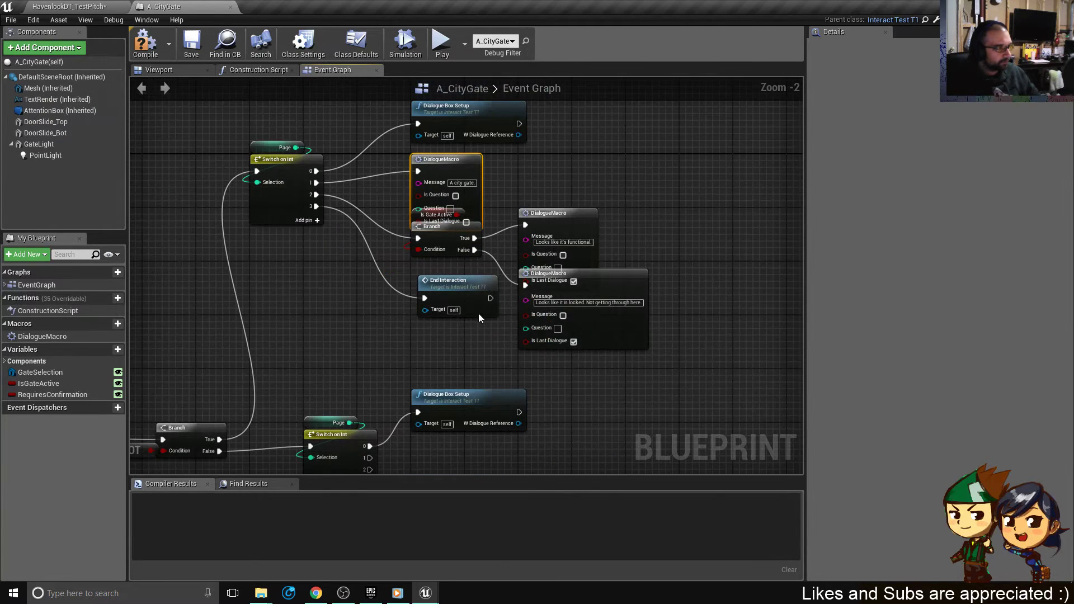
{"action": "left_click_drag", "start_coordinate": [679, 350], "coordinate": [471, 250]}
{"action": "left_click_drag", "start_coordinate": [446, 175], "coordinate": [448, 148]}
{"action": "right_click_drag", "start_coordinate": [461, 152], "coordinate": [470, 258]}
{"action": "left_click_drag", "start_coordinate": [503, 219], "coordinate": [510, 178]}
{"action": "right_click_drag", "start_coordinate": [558, 270], "coordinate": [556, 190]}
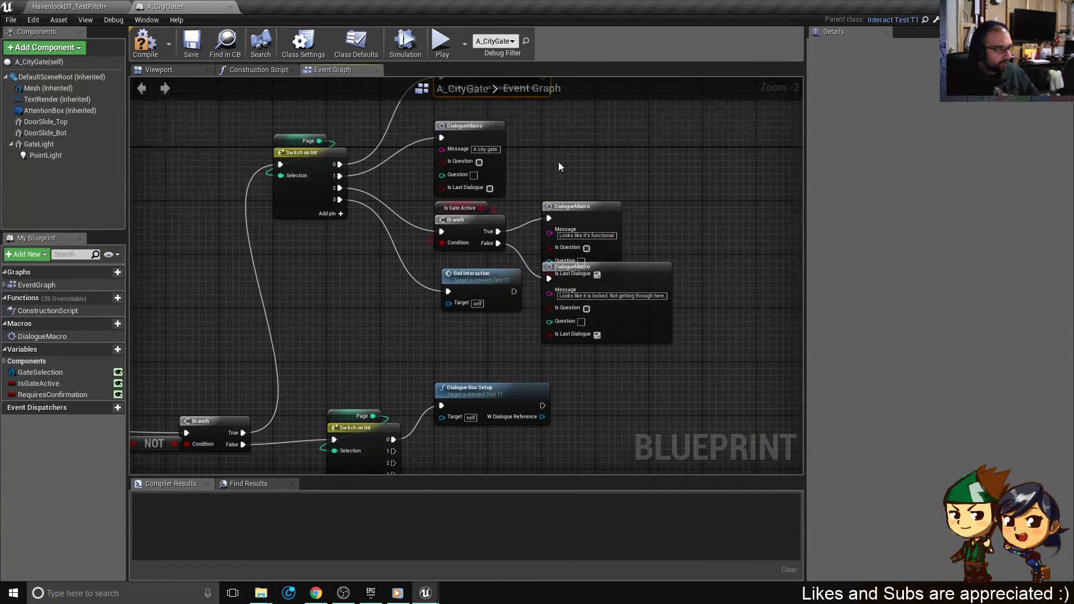
- Duplicate the "A city gate" DialogueMacro below the second Dialogue Box Setup and connect it to output 1 of the new Switch on Int
{"action": "left_click", "coordinate": [484, 134]}
{"action": "right_click_drag", "start_coordinate": [511, 222], "coordinate": [566, 141]}
{"action": "key", "text": "ctrl+v"}
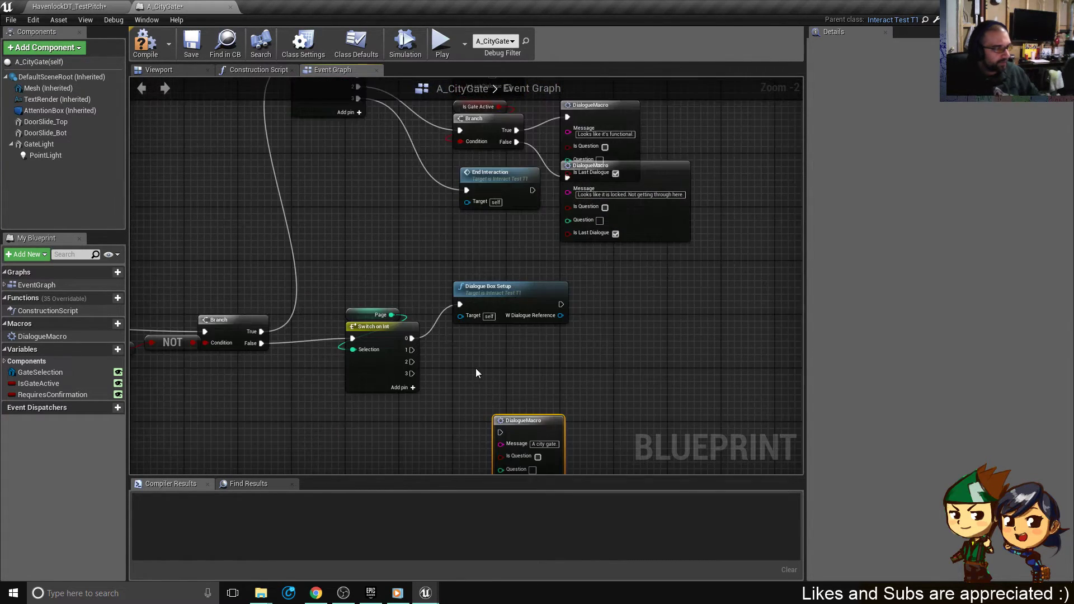
{"action": "scroll", "coordinate": [480, 369], "scroll_direction": "up", "scroll_amount": 2}
{"action": "left_click_drag", "start_coordinate": [534, 438], "coordinate": [490, 339]}
{"action": "left_click_drag", "start_coordinate": [389, 344], "coordinate": [485, 341]}
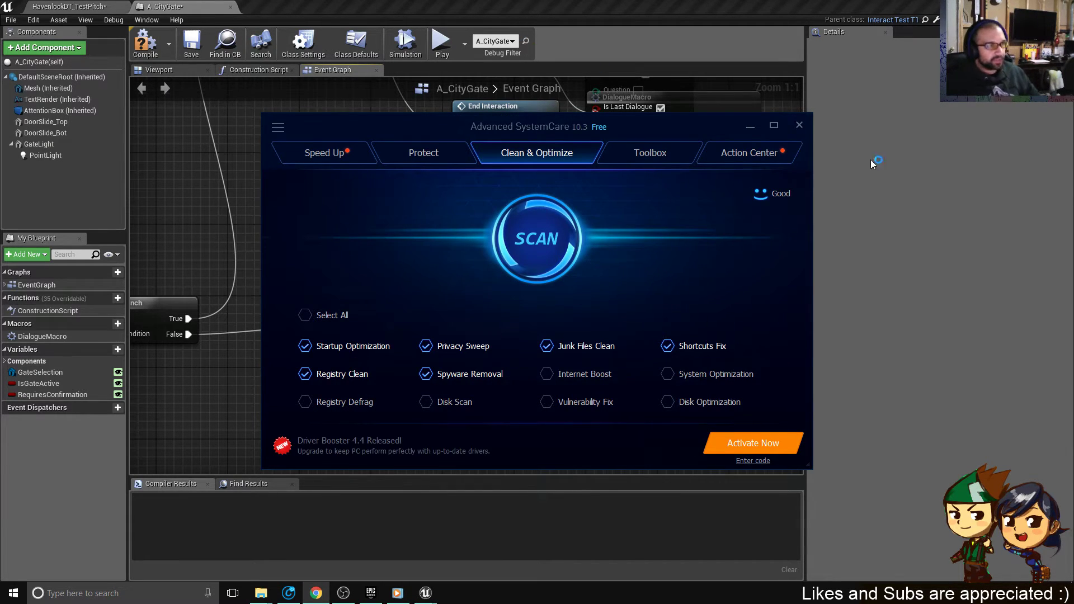
- Close the Advanced SystemCare window and set the copied DialogueMacro's message to "Head out for the day?"
{"action": "left_click", "coordinate": [799, 125]}
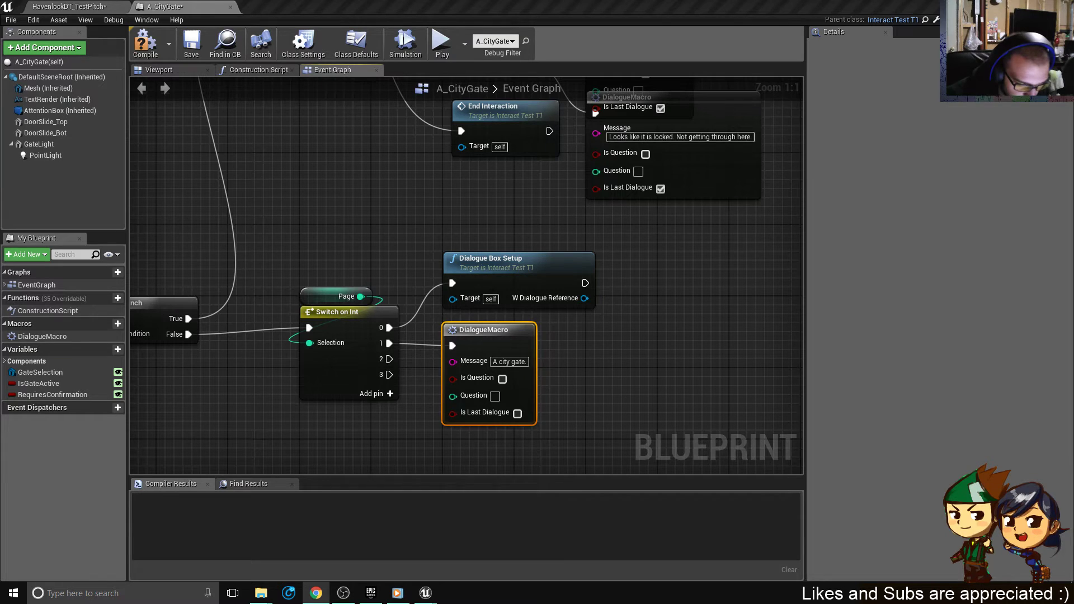
{"action": "left_click", "coordinate": [506, 362]}
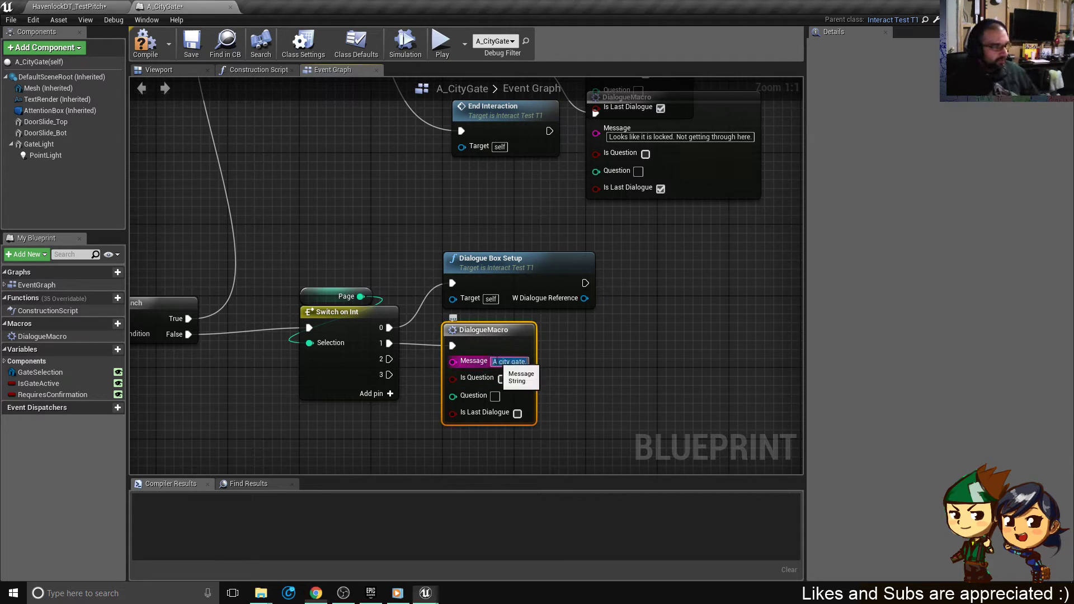
{"action": "type", "text": "H"}
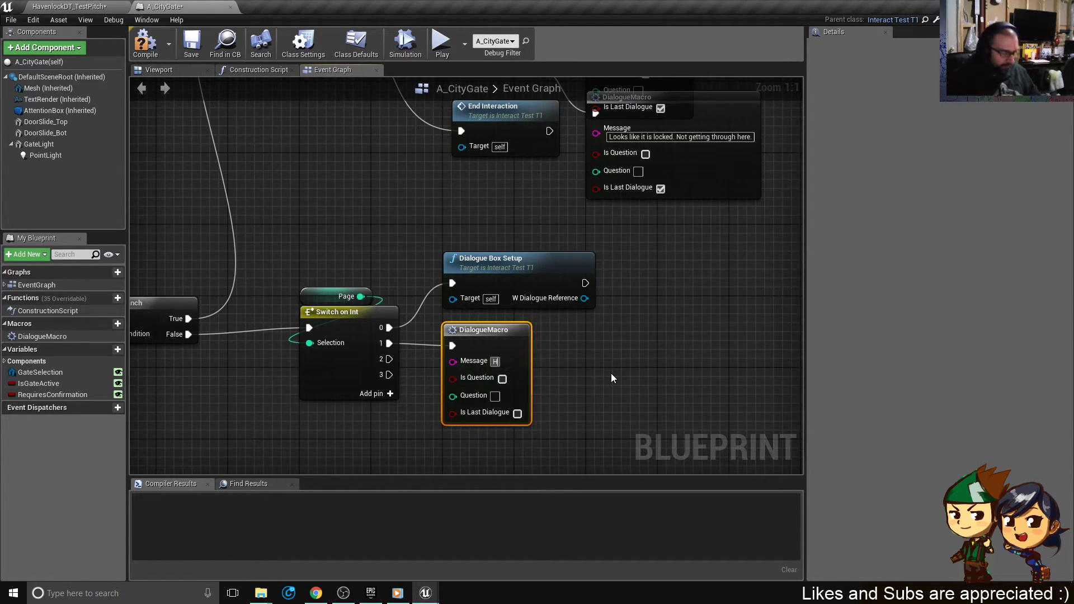
{"action": "type", "text": "ead o"}
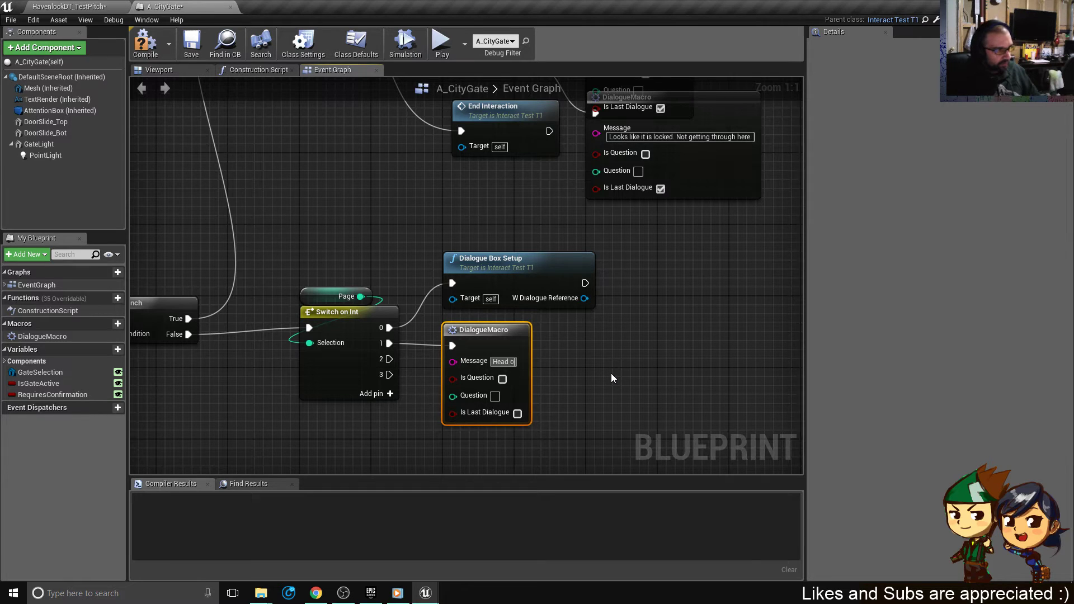
{"action": "type", "text": "ut for the day?"}
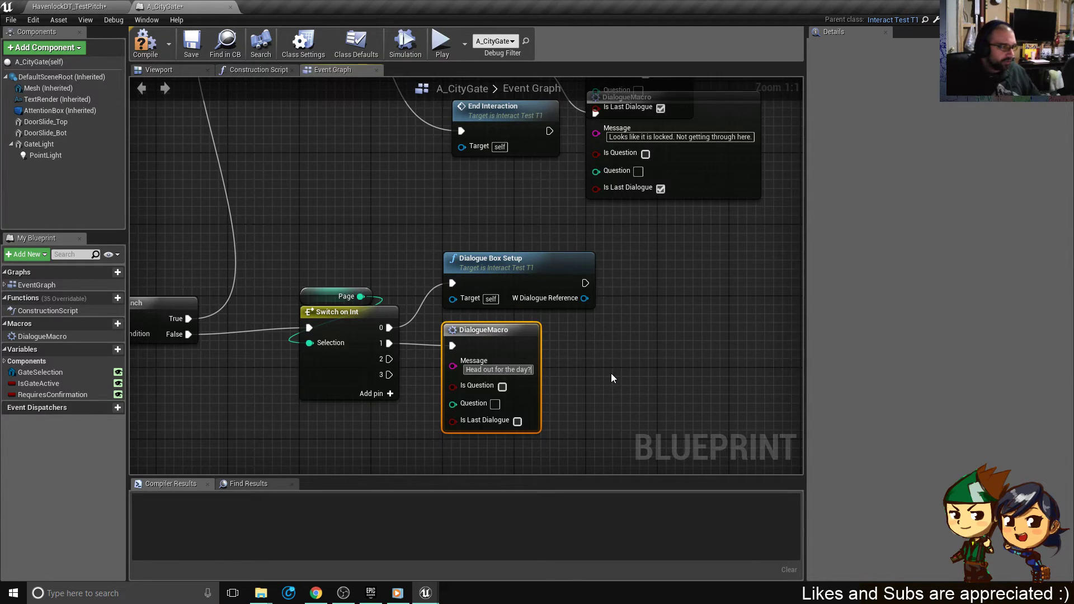
{"action": "key", "text": "Return"}
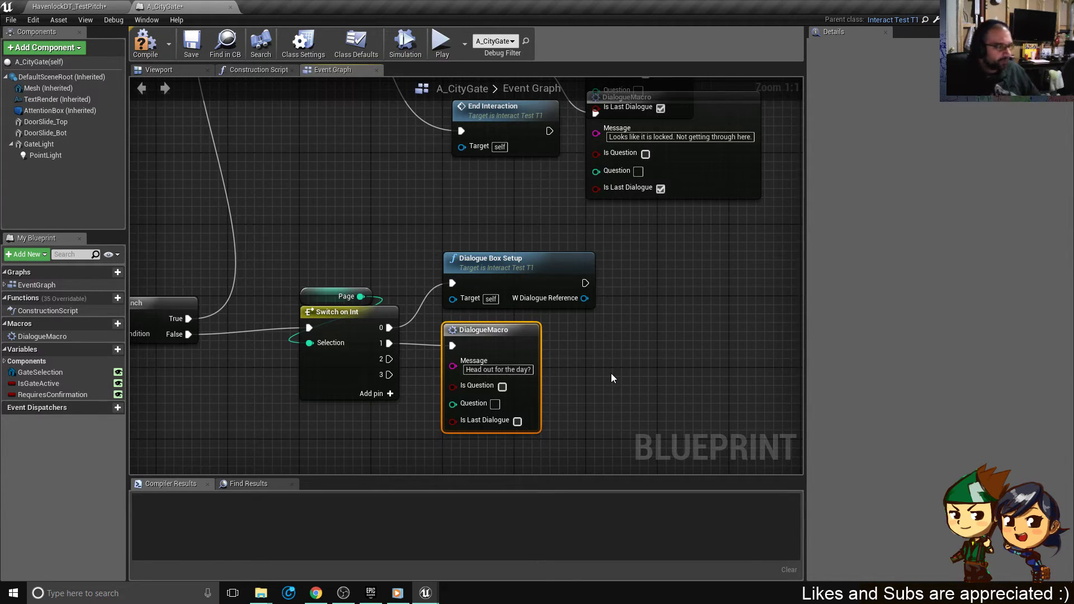
- Enable Is Question on the "Head out for the day?" DialogueMacro and set its Question value to 0
{"action": "left_click", "coordinate": [503, 387]}
{"action": "right_click_drag", "start_coordinate": [582, 381], "coordinate": [604, 362]}
{"action": "scroll", "coordinate": [596, 338], "scroll_direction": "down", "scroll_amount": 3}
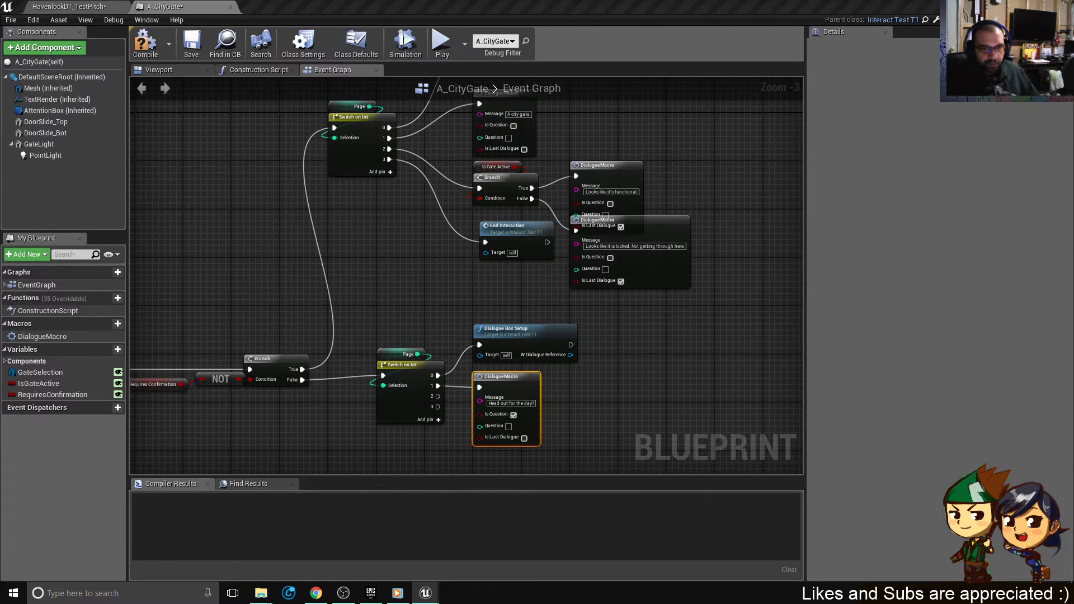
{"action": "right_click_drag", "start_coordinate": [559, 361], "coordinate": [637, 290]}
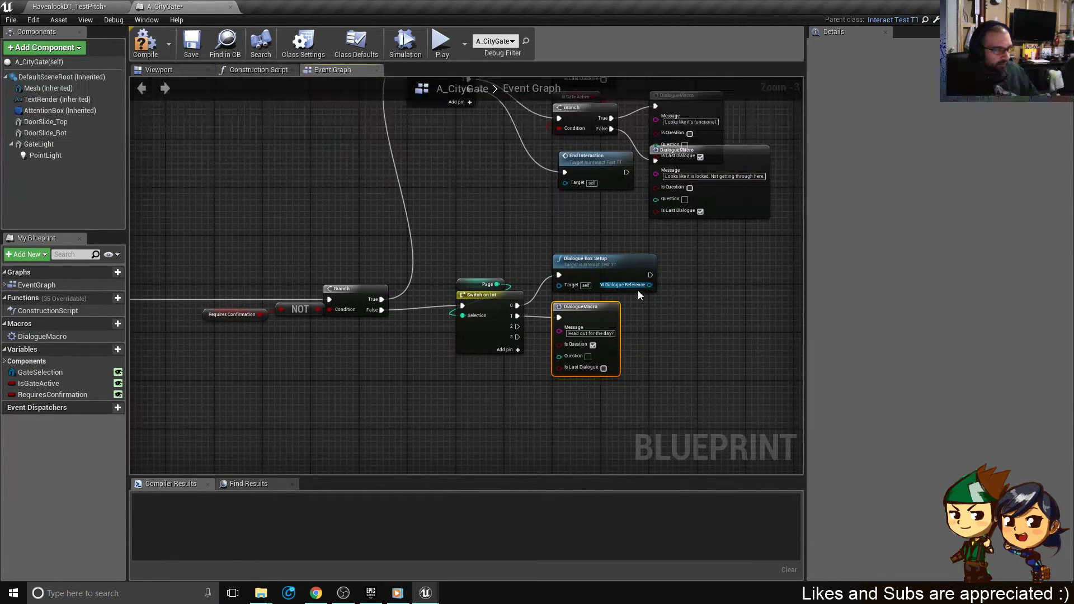
{"action": "scroll", "coordinate": [638, 291], "scroll_direction": "up", "scroll_amount": 3}
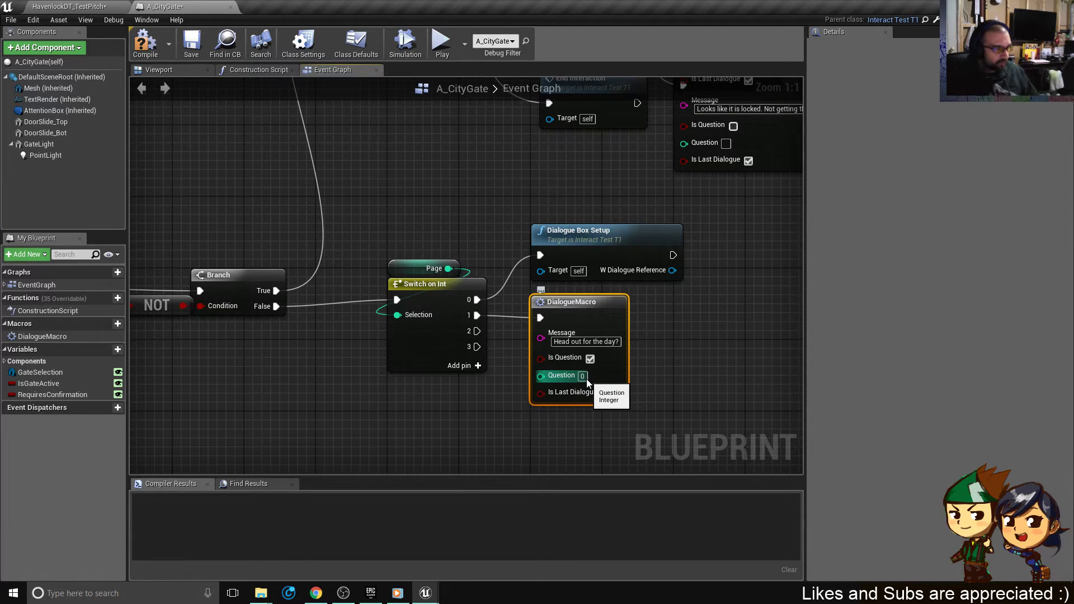
{"action": "type", "text": "0"}
{"action": "key", "text": "Return"}
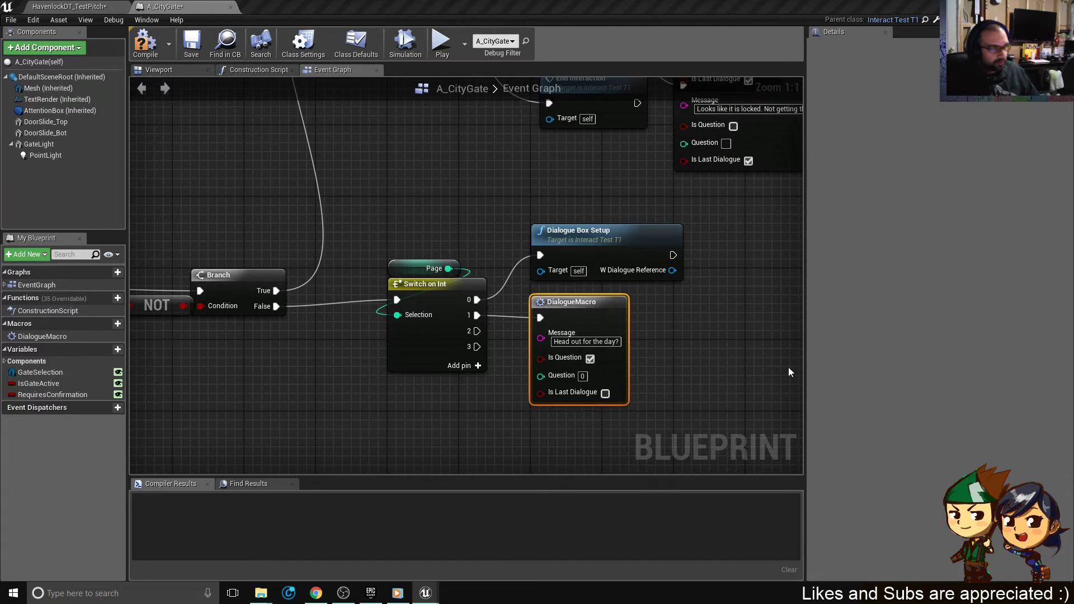
- Add the Event Launch Question BI node to the event graph below the End Interaction comment
{"action": "right_click_drag", "start_coordinate": [386, 330], "coordinate": [376, 260]}
{"action": "scroll", "coordinate": [417, 295], "scroll_direction": "down", "scroll_amount": 1}
{"action": "scroll", "coordinate": [659, 125], "scroll_direction": "down", "scroll_amount": 1}
{"action": "right_click_drag", "start_coordinate": [418, 295], "coordinate": [537, 262]}
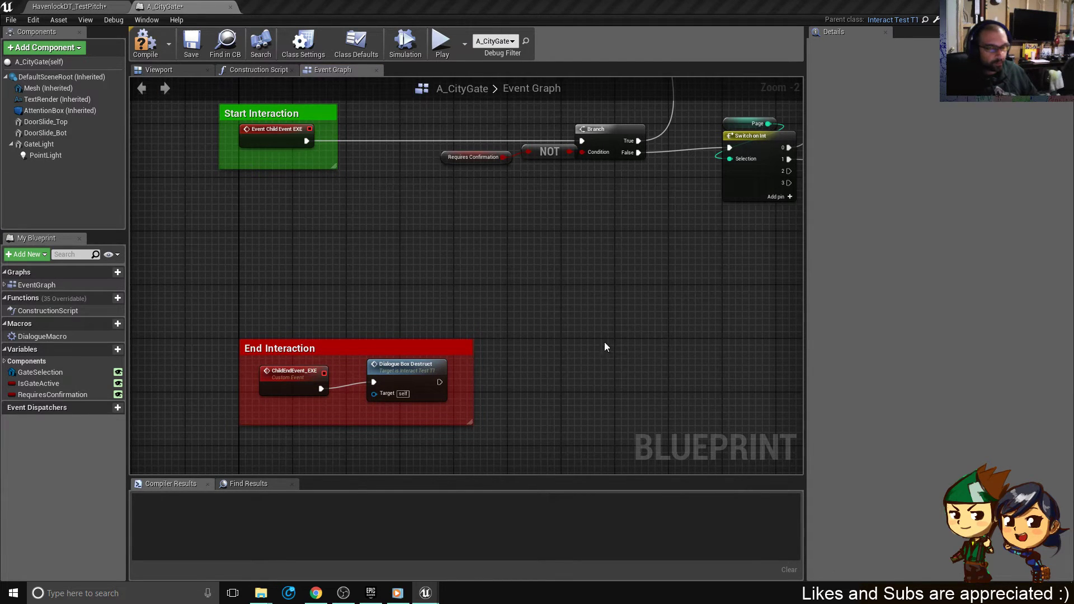
{"action": "right_click_drag", "start_coordinate": [452, 386], "coordinate": [494, 310]}
{"action": "right_click", "coordinate": [375, 386]}
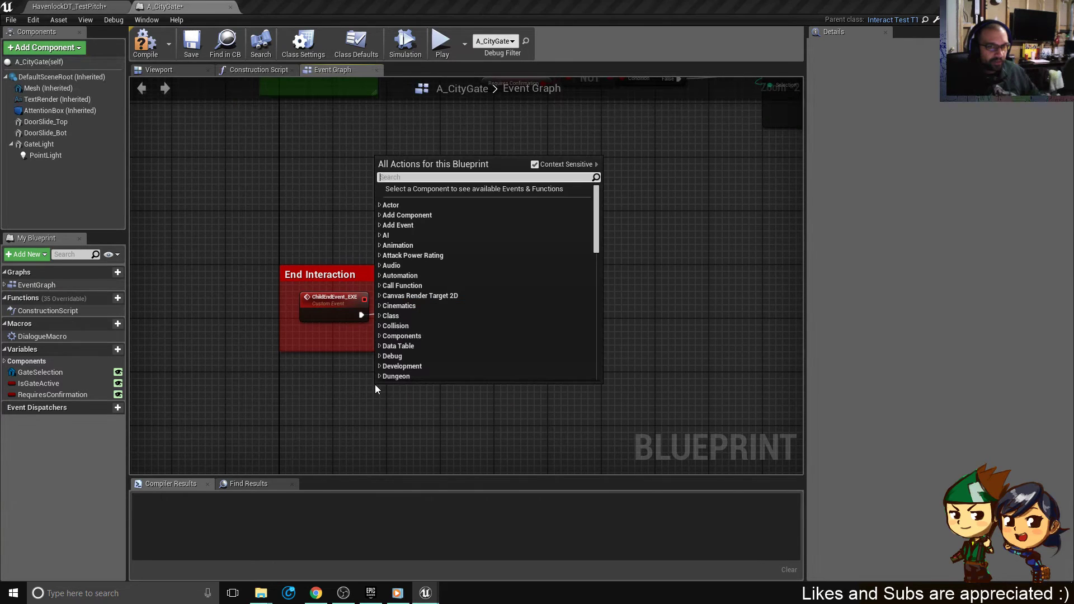
{"action": "type", "text": "launch"}
{"action": "key", "text": "Return"}
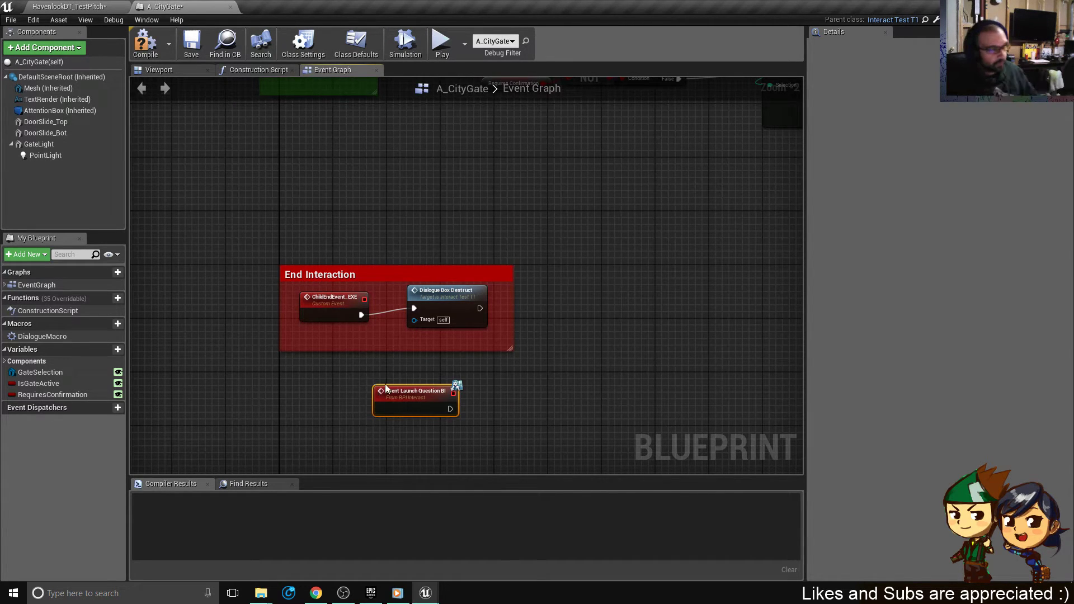
- Move the End Interaction group further down and place the Event Launch Question BI node above it, aligned with its left edge
{"action": "left_click_drag", "start_coordinate": [398, 402], "coordinate": [592, 247]}
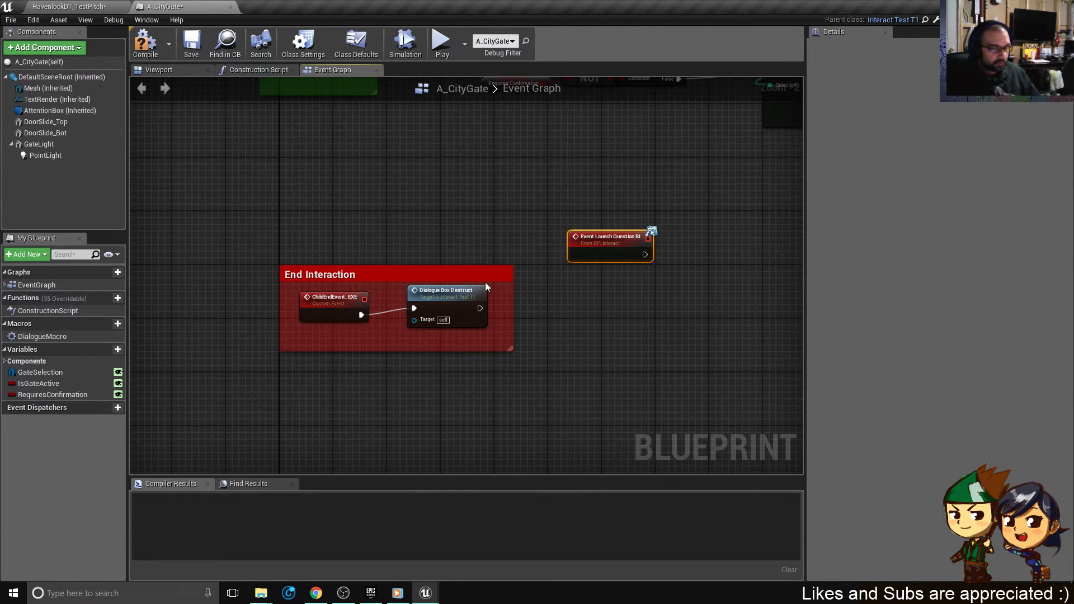
{"action": "scroll", "coordinate": [341, 279], "scroll_direction": "down", "scroll_amount": 2}
{"action": "left_click_drag", "start_coordinate": [361, 297], "coordinate": [357, 398]}
{"action": "scroll", "coordinate": [526, 263], "scroll_direction": "up", "scroll_amount": 3}
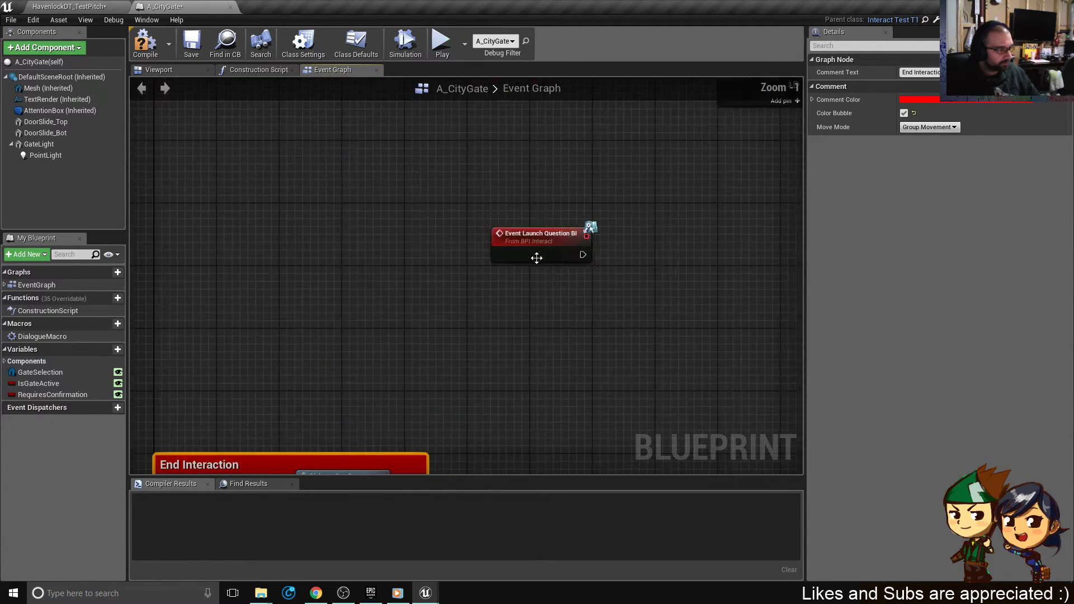
{"action": "left_click_drag", "start_coordinate": [503, 246], "coordinate": [196, 222]}
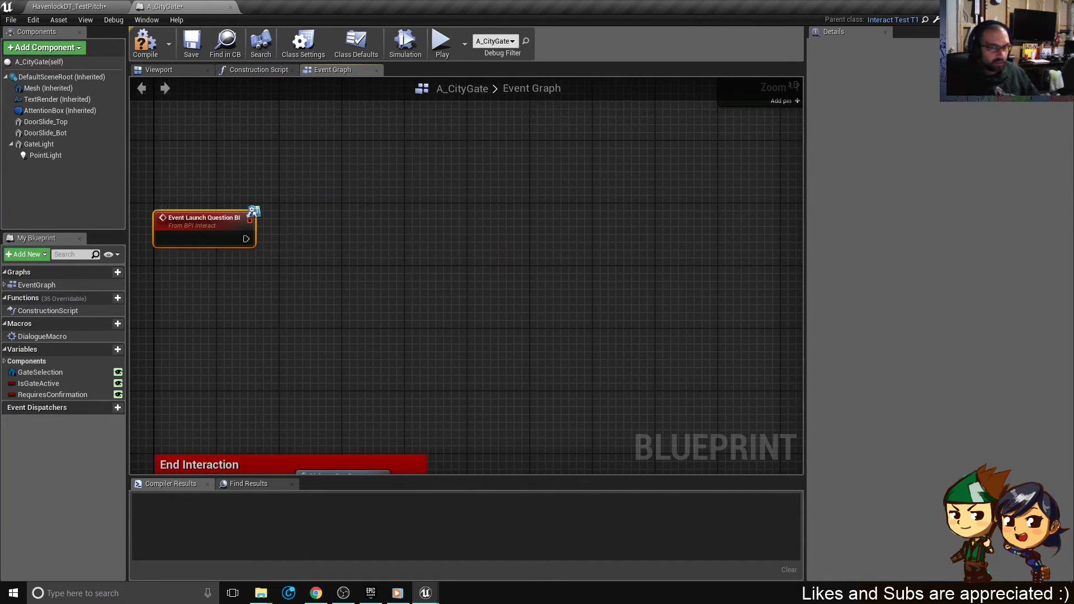
{"action": "scroll", "coordinate": [352, 171], "scroll_direction": "down", "scroll_amount": 1}
{"action": "right_click_drag", "start_coordinate": [352, 171], "coordinate": [276, 283]}
{"action": "right_click_drag", "start_coordinate": [403, 251], "coordinate": [235, 255]}
{"action": "left_click_drag", "start_coordinate": [698, 270], "coordinate": [474, 118]}
{"action": "right_click_drag", "start_coordinate": [140, 307], "coordinate": [451, 257]}
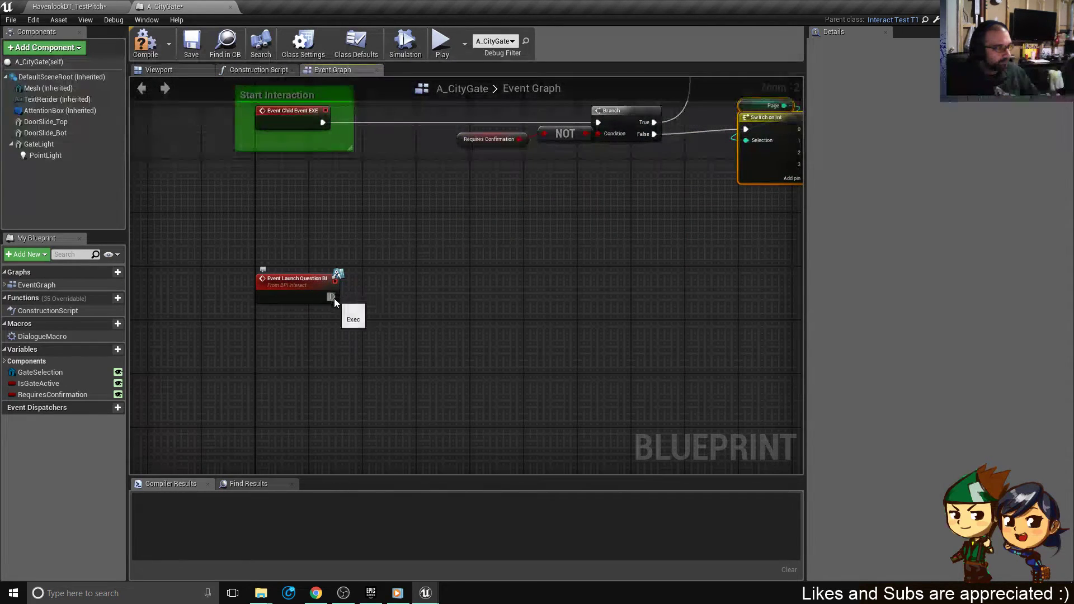
{"action": "left_click_drag", "start_coordinate": [334, 298], "coordinate": [422, 284]}
{"action": "type", "text": "set actor phase"}
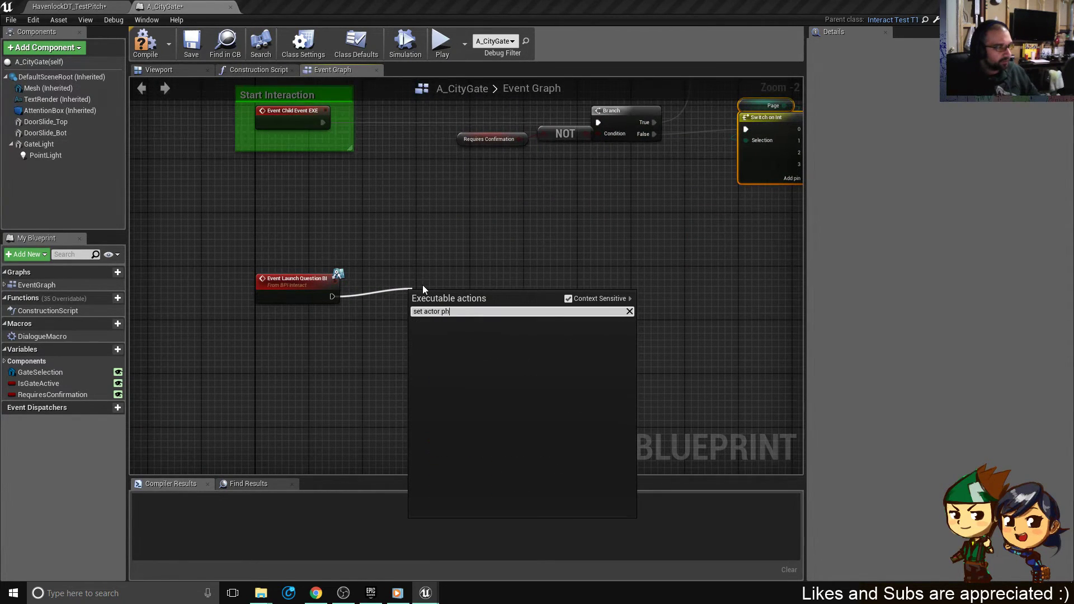
{"action": "key", "text": "BackSpace"}
{"action": "key", "text": "BackSpace"}
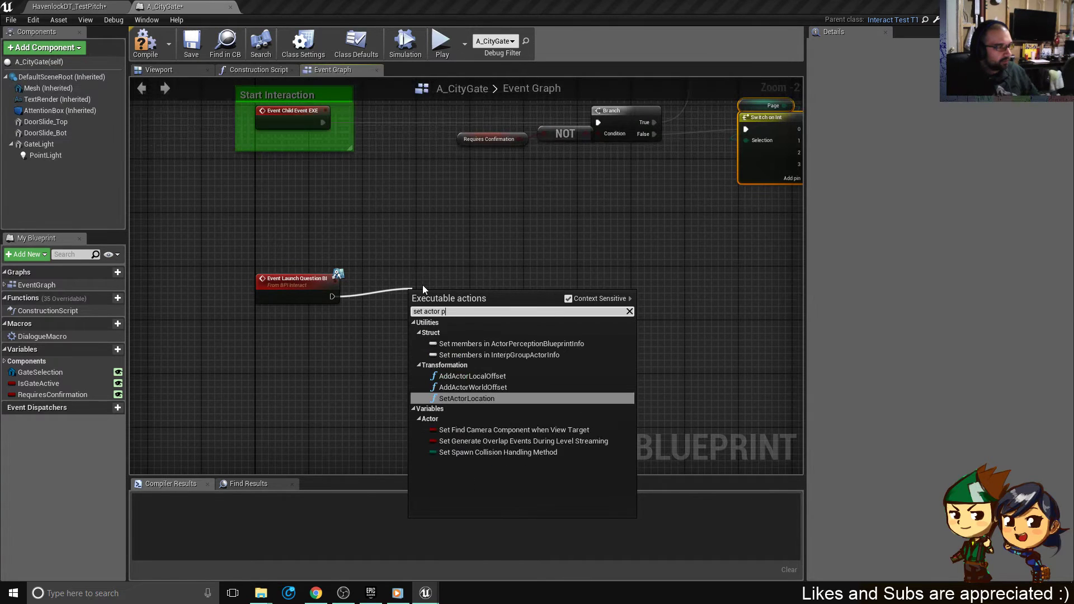
{"action": "type", "text": "se"}
{"action": "key", "text": "Escape"}
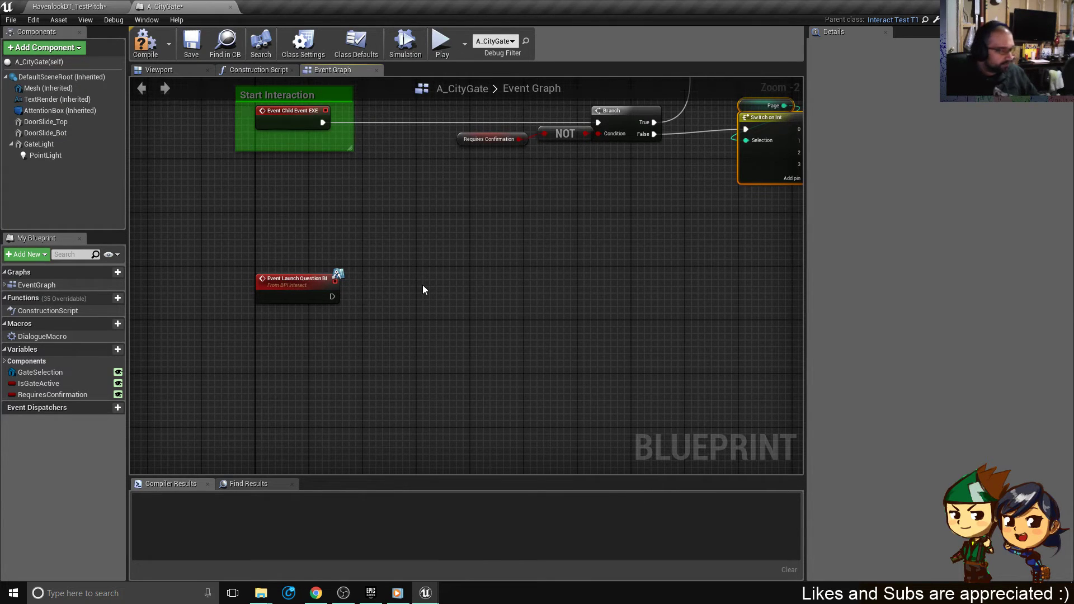
- Search the blueprint's available actions for "phase" and look through the matching variables
{"action": "right_click", "coordinate": [423, 286]}
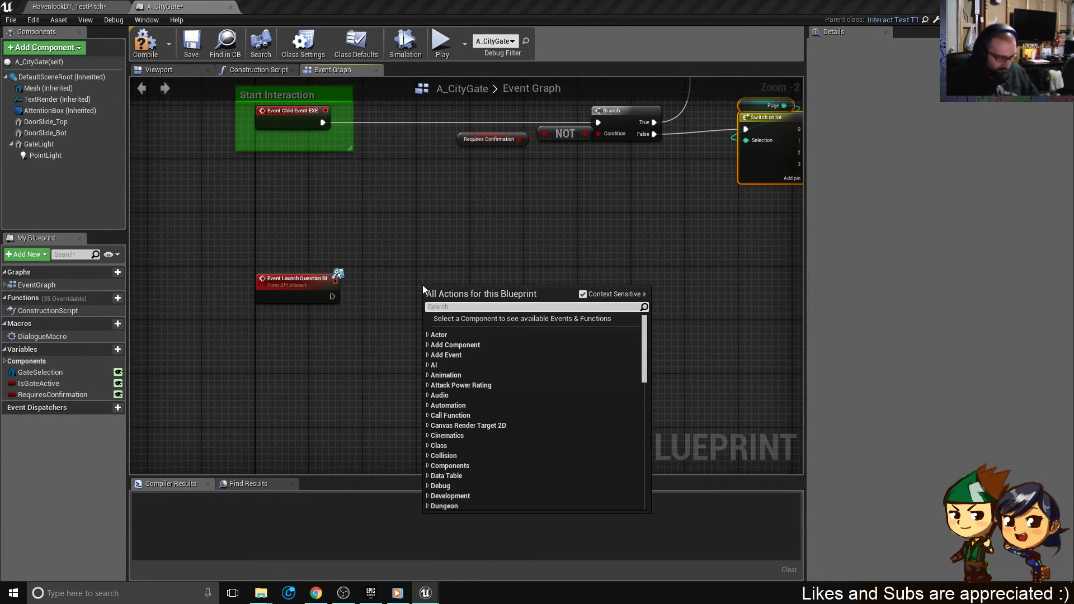
{"action": "type", "text": "phase"}
{"action": "scroll", "coordinate": [558, 455], "scroll_direction": "down", "scroll_amount": 3}
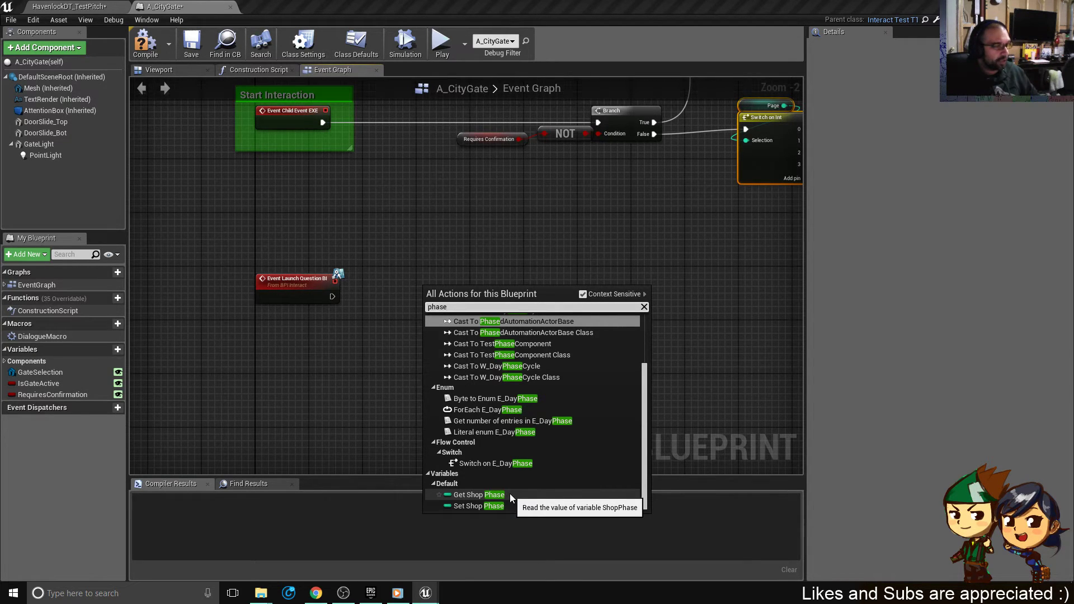
- Open the parent blueprint InteractTest_T1 and rename its ShopPhase variable to ActorPhase
{"action": "left_click", "coordinate": [926, 20]}
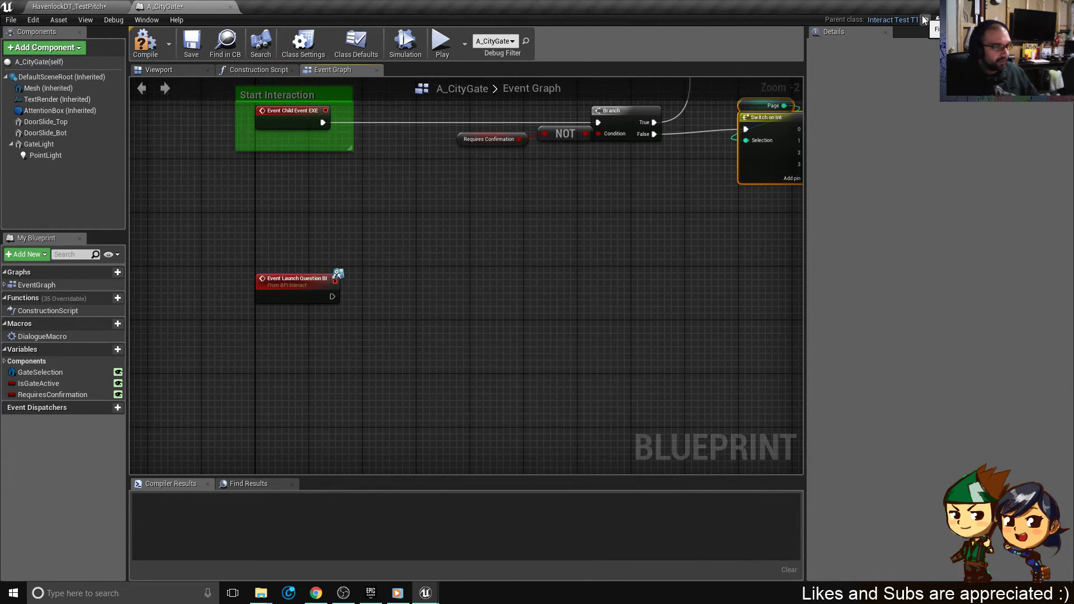
{"action": "double_click", "coordinate": [656, 496]}
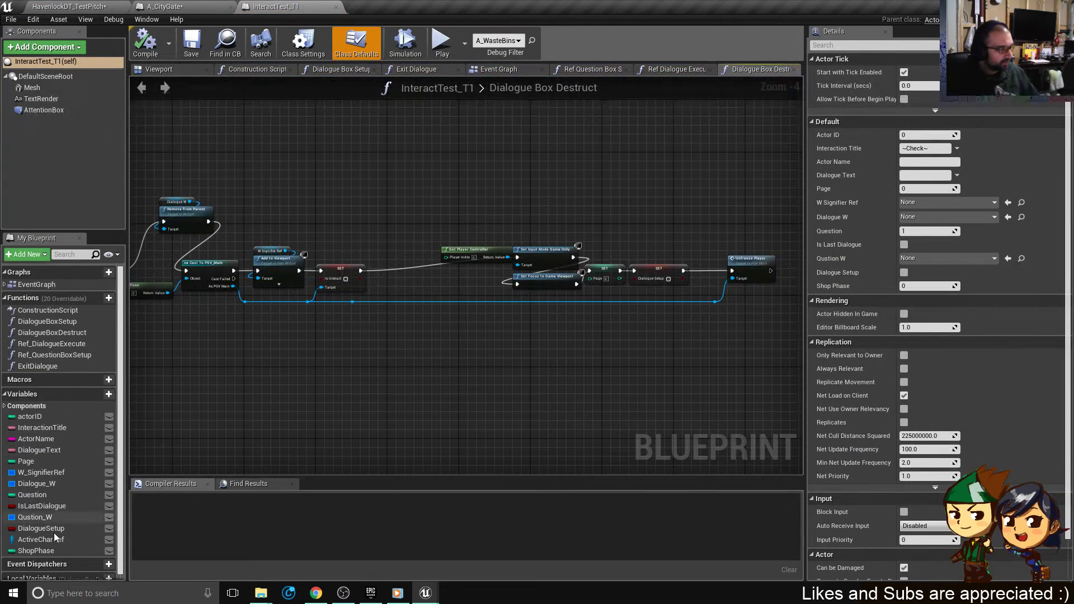
{"action": "left_click", "coordinate": [34, 552]}
{"action": "left_click", "coordinate": [36, 553]}
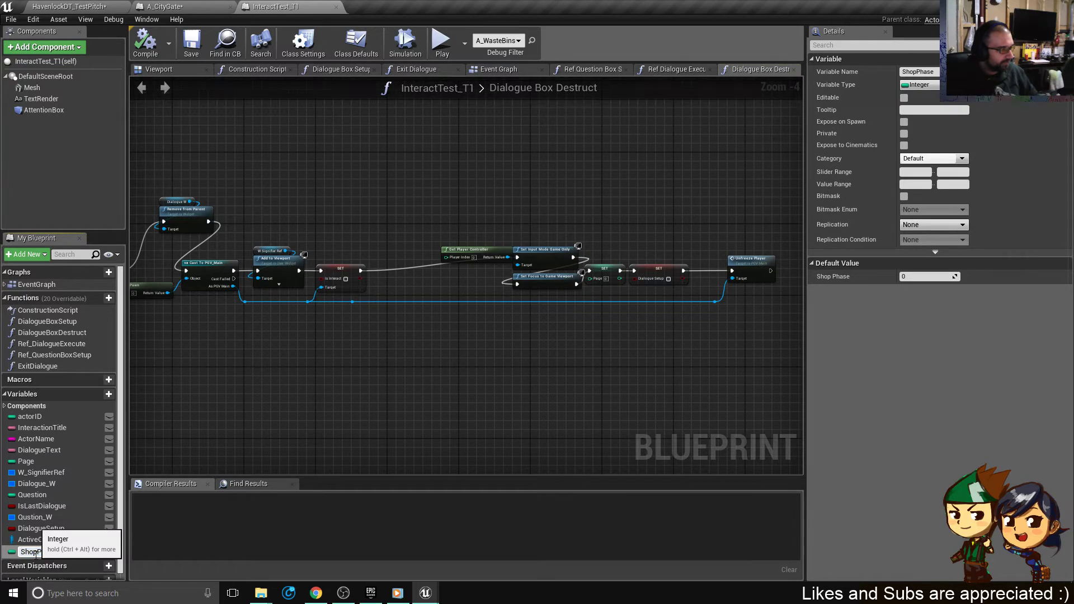
{"action": "left_click_drag", "start_coordinate": [37, 554], "coordinate": [2, 563]}
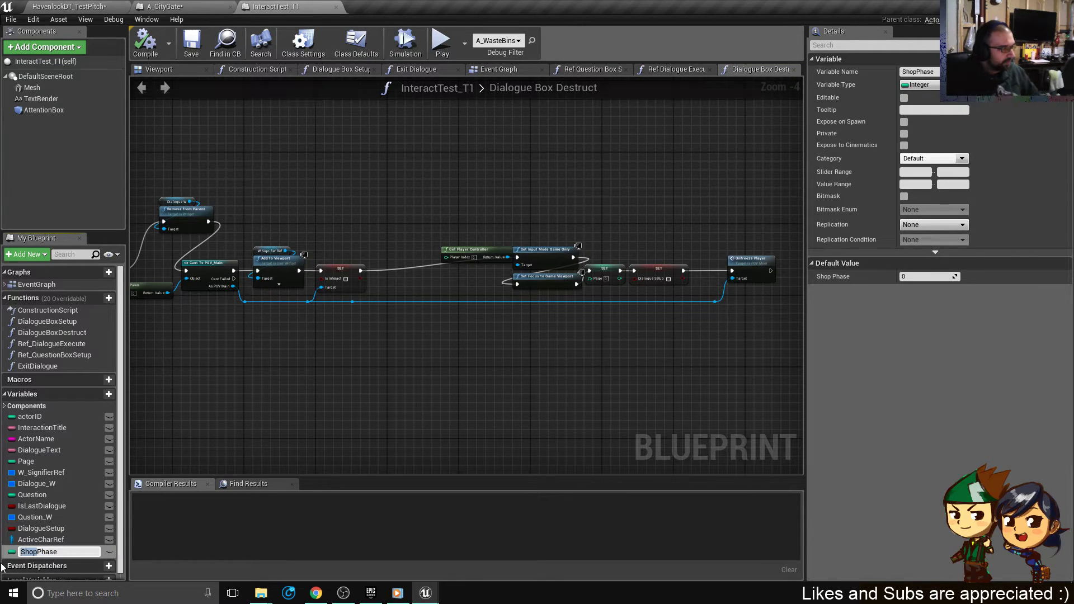
{"action": "type", "text": "Actor"}
{"action": "key", "text": "Return"}
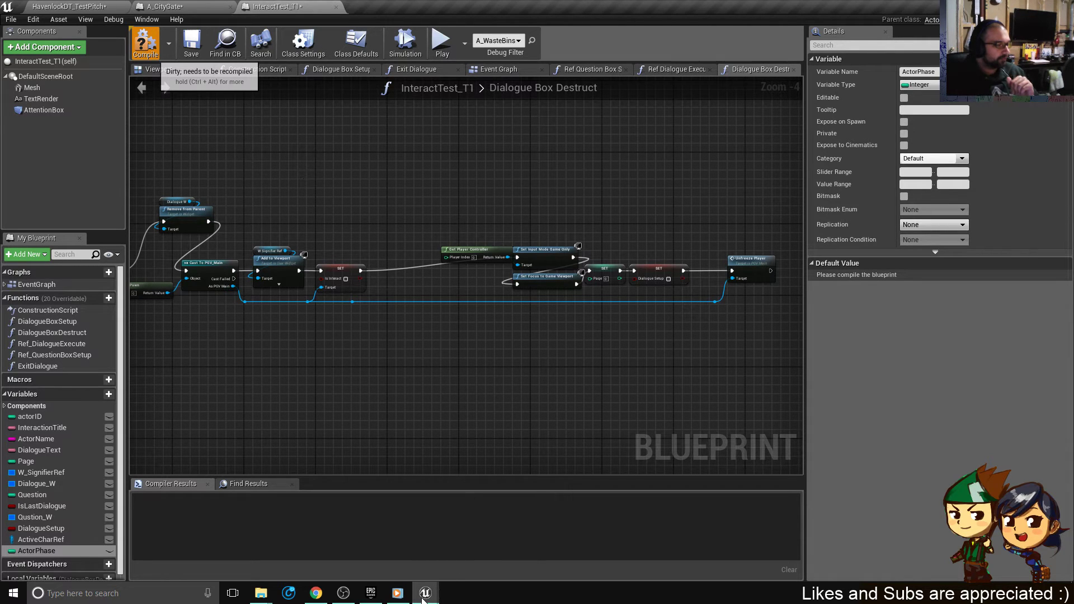
{"action": "mouse_move", "coordinate": [425, 593]}
{"action": "mouse_move", "coordinate": [449, 508]}
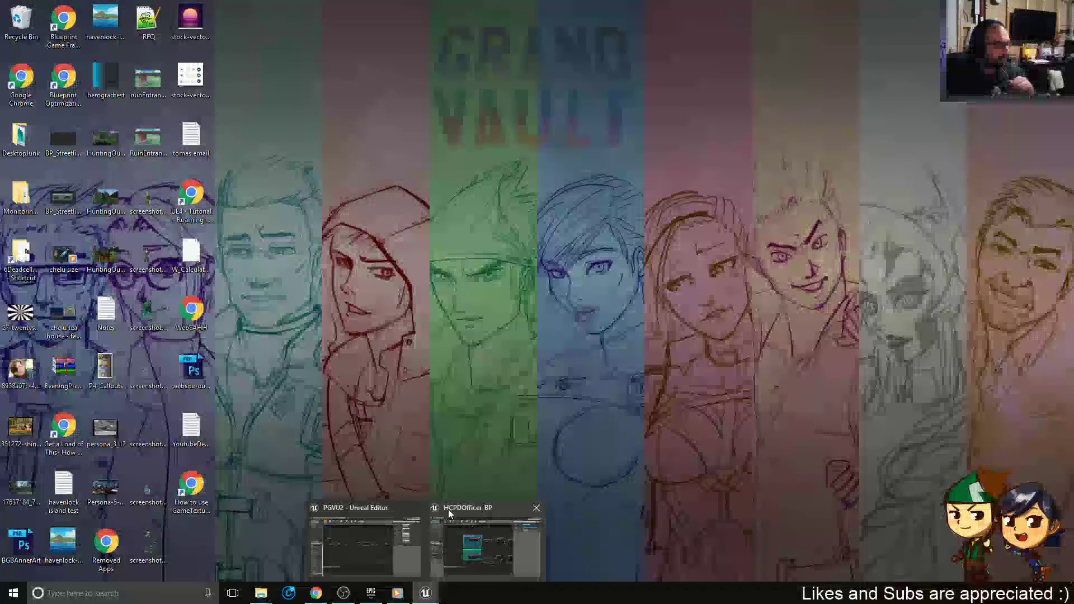
{"action": "left_click", "coordinate": [449, 509]}
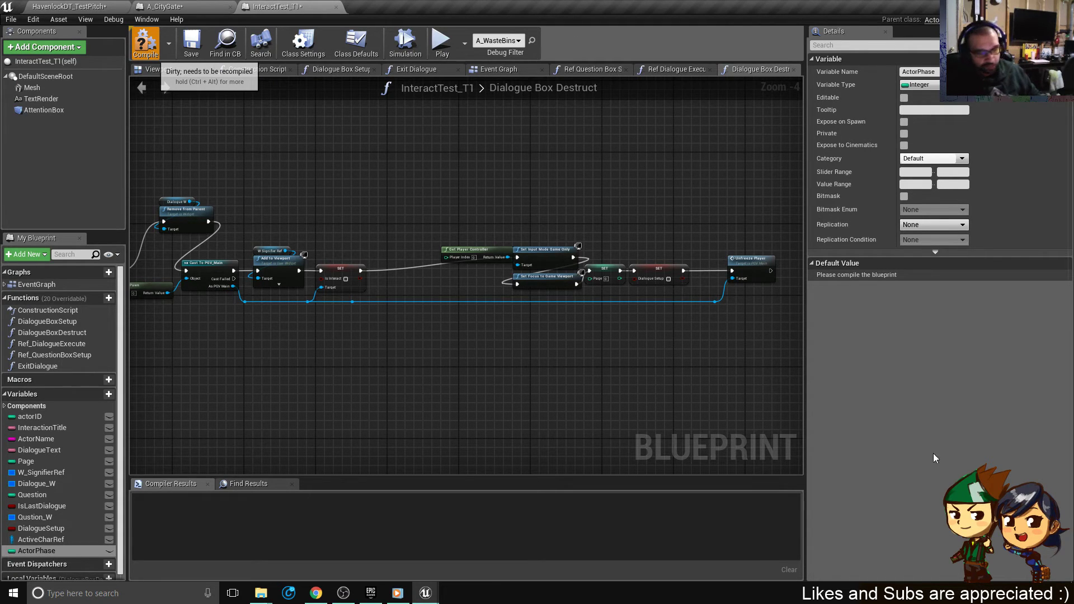
{"action": "key", "text": "alt+Tab"}
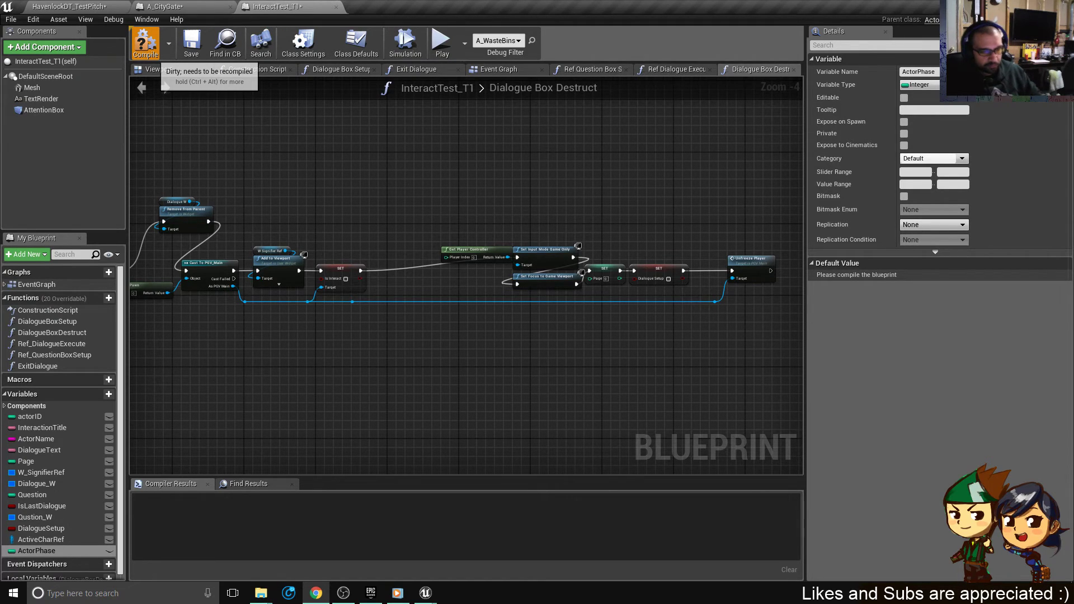
- Compile and save the InteractTest_T1 blueprint, checking the asset out of source control
{"action": "left_click", "coordinate": [145, 42]}
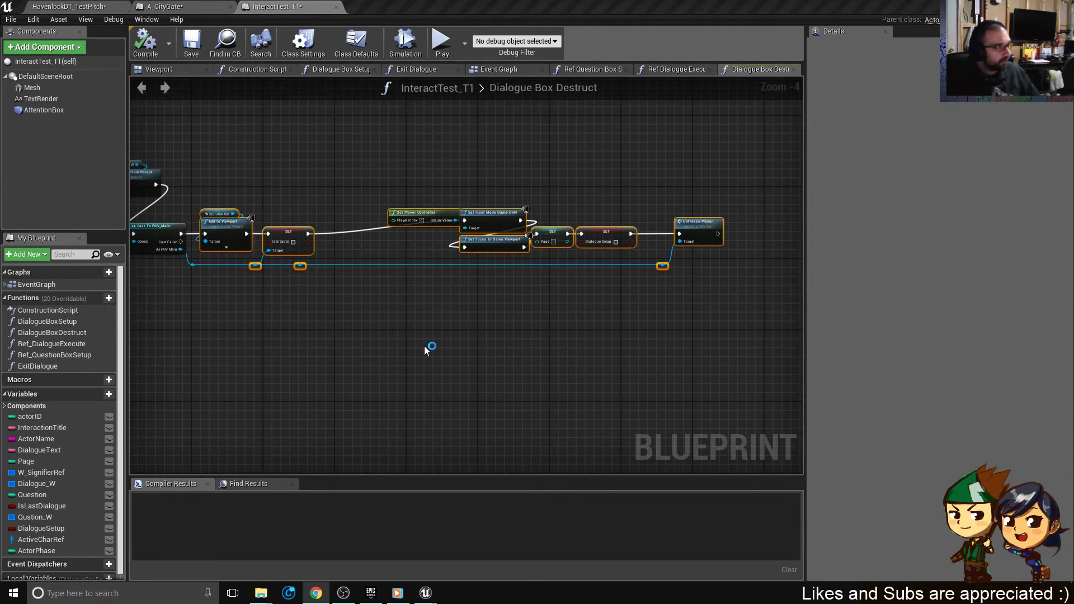
{"action": "right_click_drag", "start_coordinate": [383, 328], "coordinate": [407, 327]}
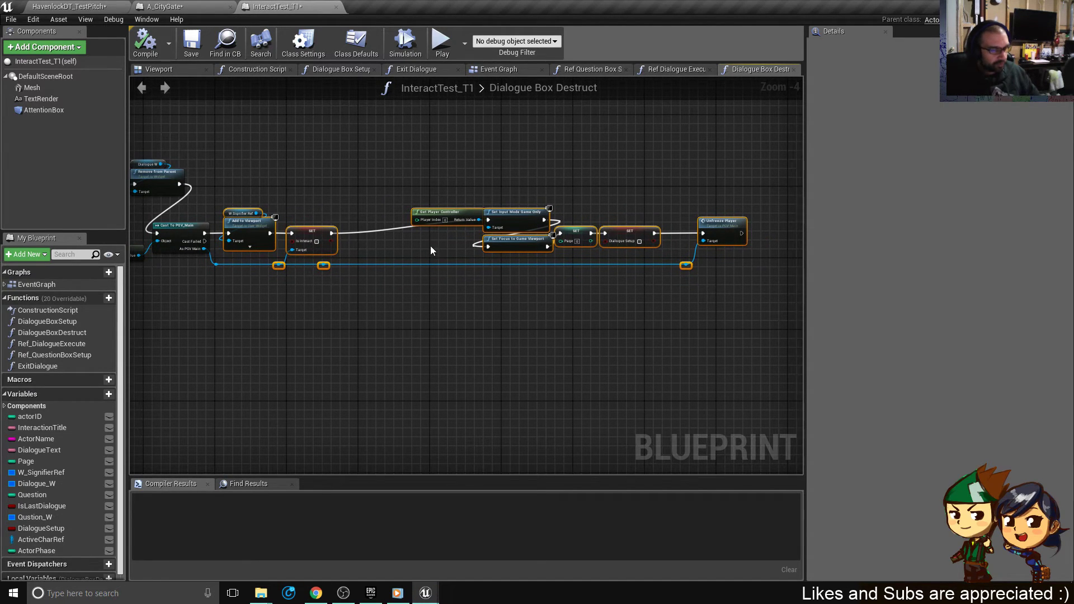
{"action": "right_click_drag", "start_coordinate": [280, 311], "coordinate": [342, 283]}
{"action": "key", "text": "ctrl+s"}
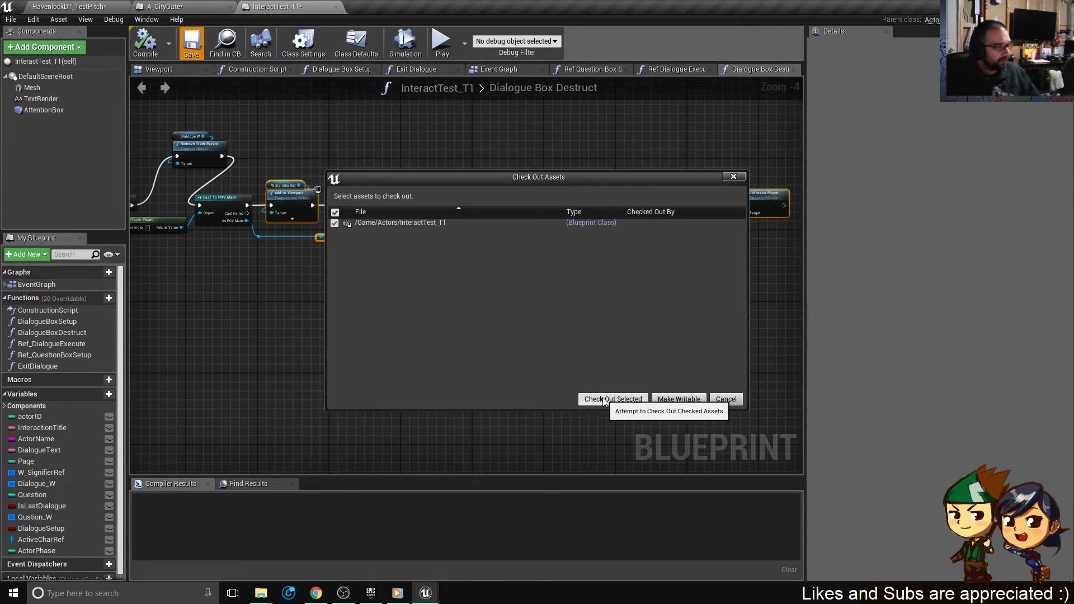
{"action": "left_click", "coordinate": [604, 400]}
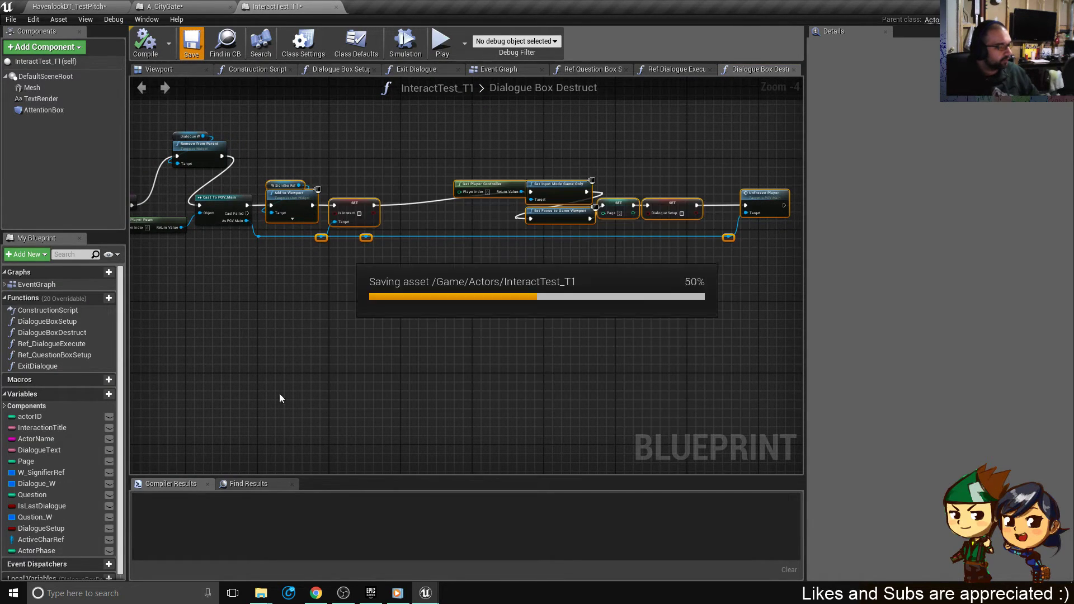
- Return to A_CityGate and add a Set Actor Phase node beside Event Launch Question BI
{"action": "left_click", "coordinate": [165, 6]}
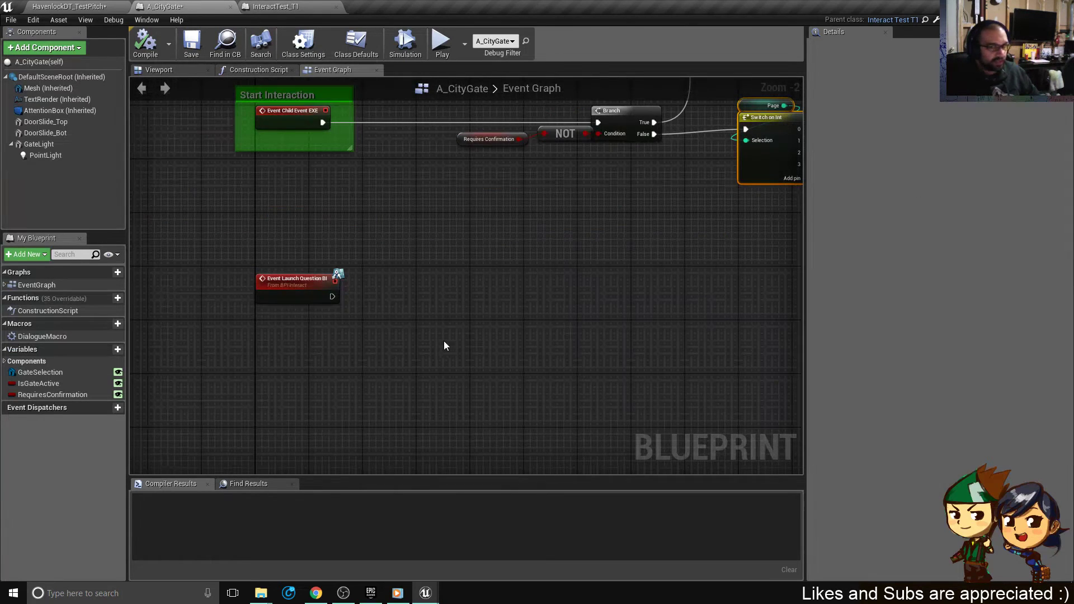
{"action": "right_click", "coordinate": [429, 272]}
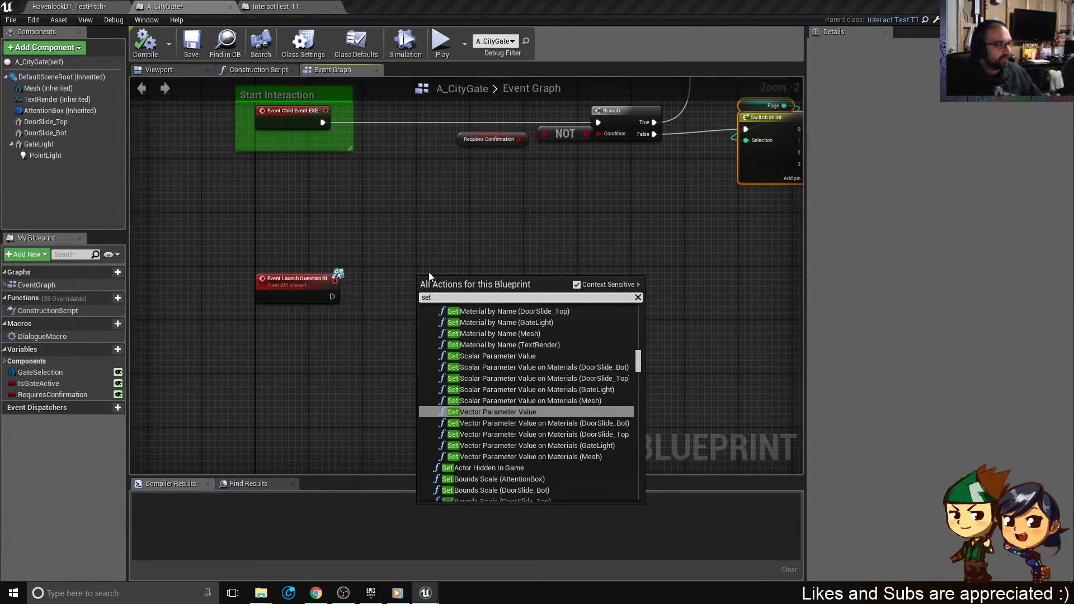
{"action": "type", "text": "set actorphse"}
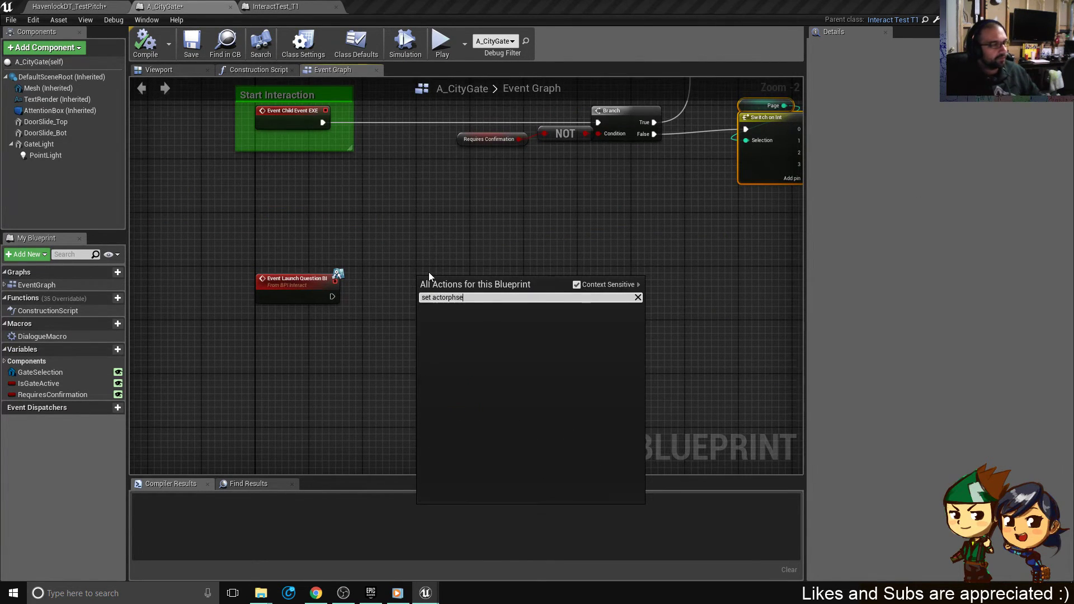
{"action": "key", "text": "BackSpace"}
{"action": "key", "text": "BackSpace"}
{"action": "type", "text": "ase"}
{"action": "key", "text": "Return"}
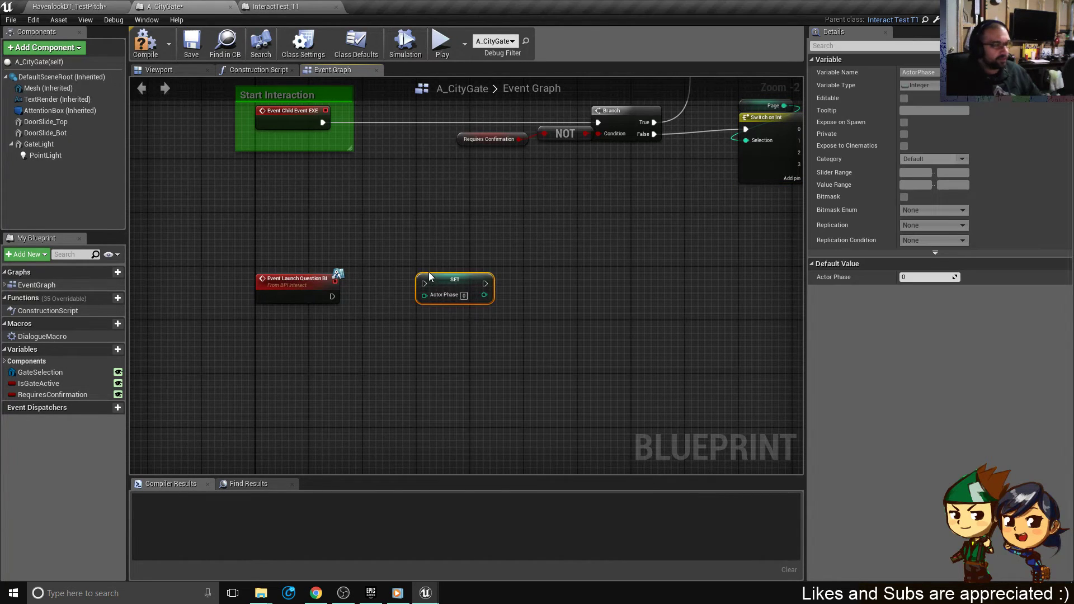
- Set the node's Actor Phase value to 1 and connect Event Launch Question BI's execution output to it
{"action": "left_click", "coordinate": [467, 299]}
{"action": "left_click", "coordinate": [464, 296]}
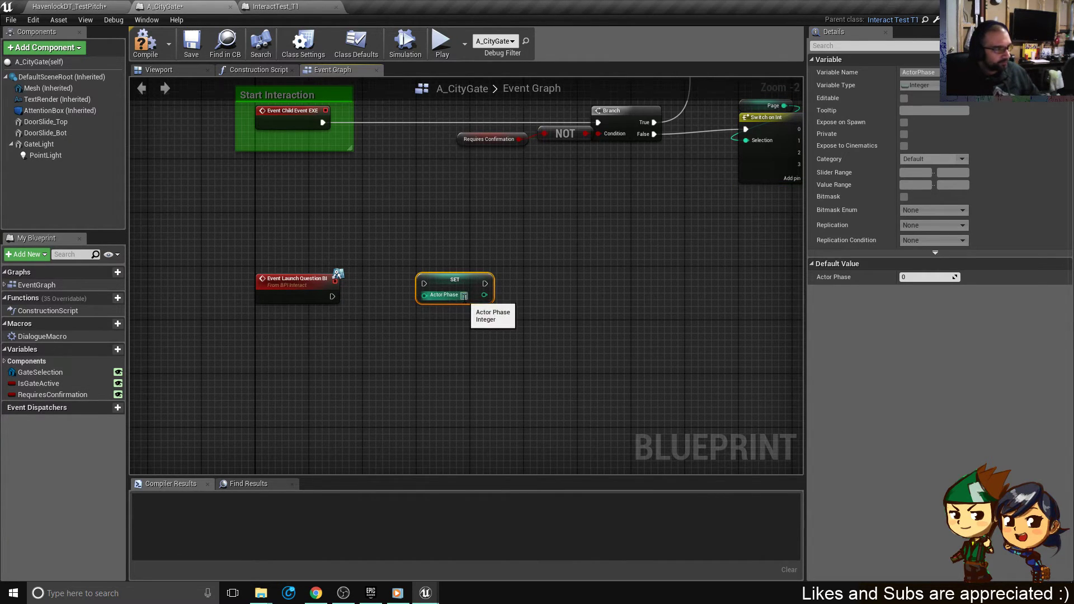
{"action": "type", "text": "1"}
{"action": "left_click", "coordinate": [381, 325]}
{"action": "left_click_drag", "start_coordinate": [332, 297], "coordinate": [384, 301]}
- Move the Page, Switch on Int, Dialogue Box Setup and "Head out for the day?" DialogueMacro nodes together, further away from the Branch
{"action": "right_click_drag", "start_coordinate": [475, 271], "coordinate": [232, 332]}
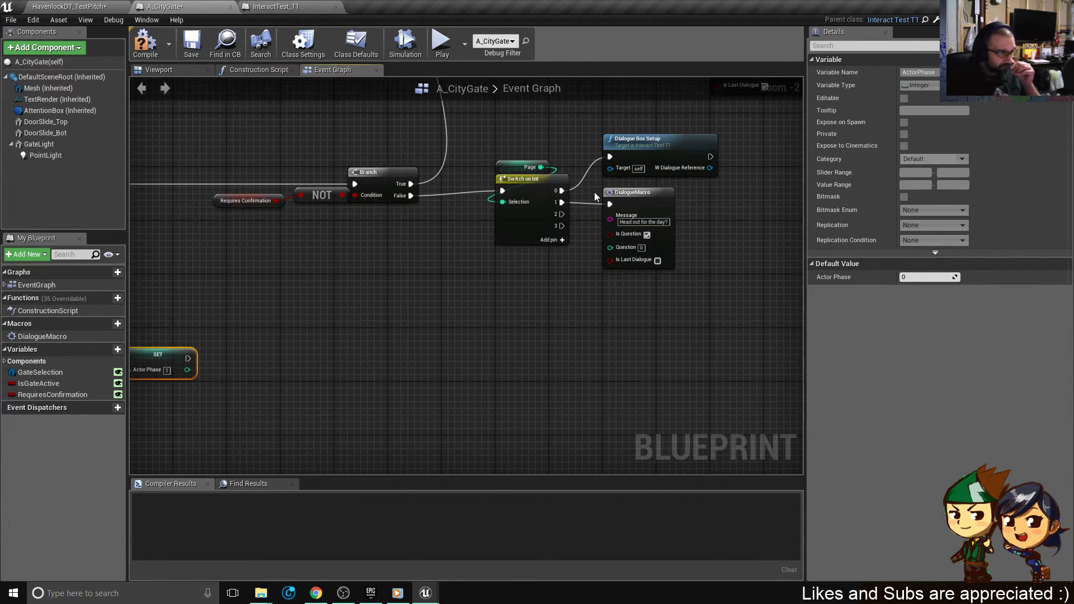
{"action": "left_click_drag", "start_coordinate": [713, 286], "coordinate": [542, 147]}
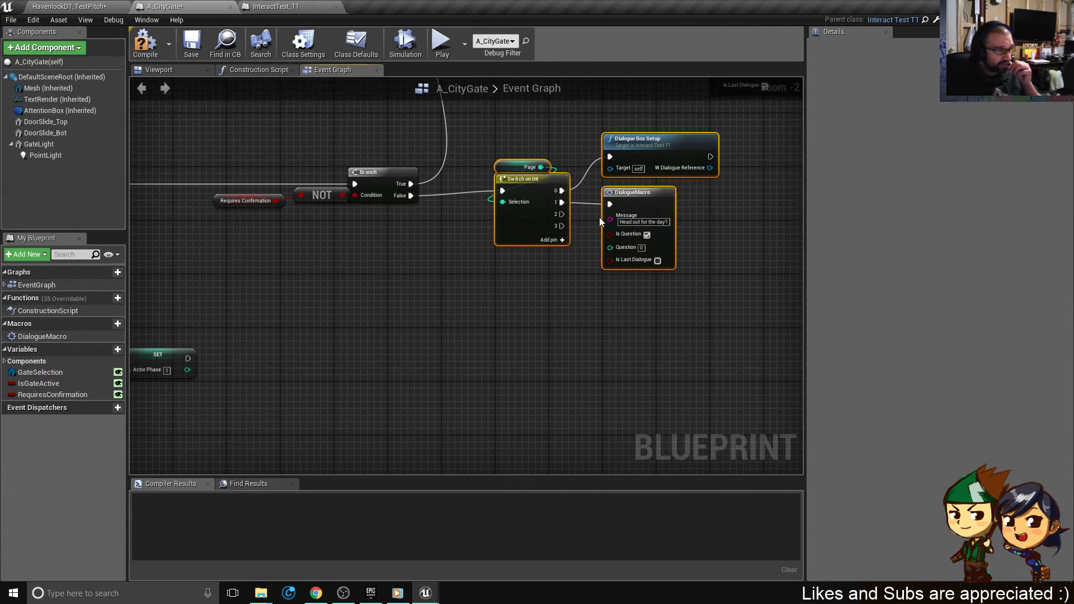
{"action": "left_click_drag", "start_coordinate": [671, 335], "coordinate": [722, 199]}
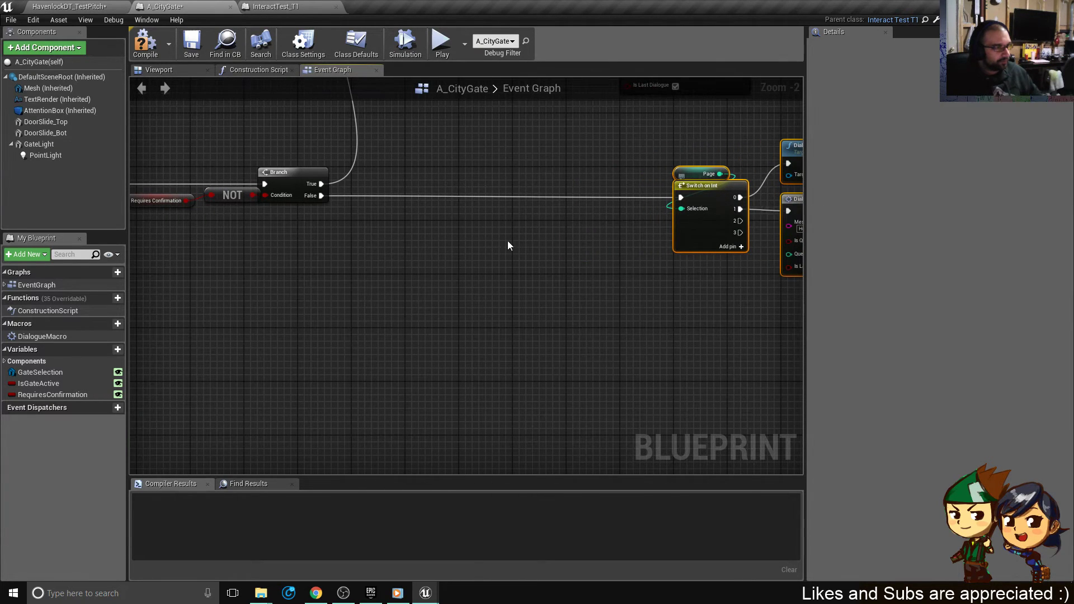
- Duplicate the Switch on Int node and place the copy between the Requires Confirmation Branch and the original switch
{"action": "left_click", "coordinate": [716, 203]}
{"action": "key", "text": "ctrl+c"}
{"action": "key", "text": "ctrl+v"}
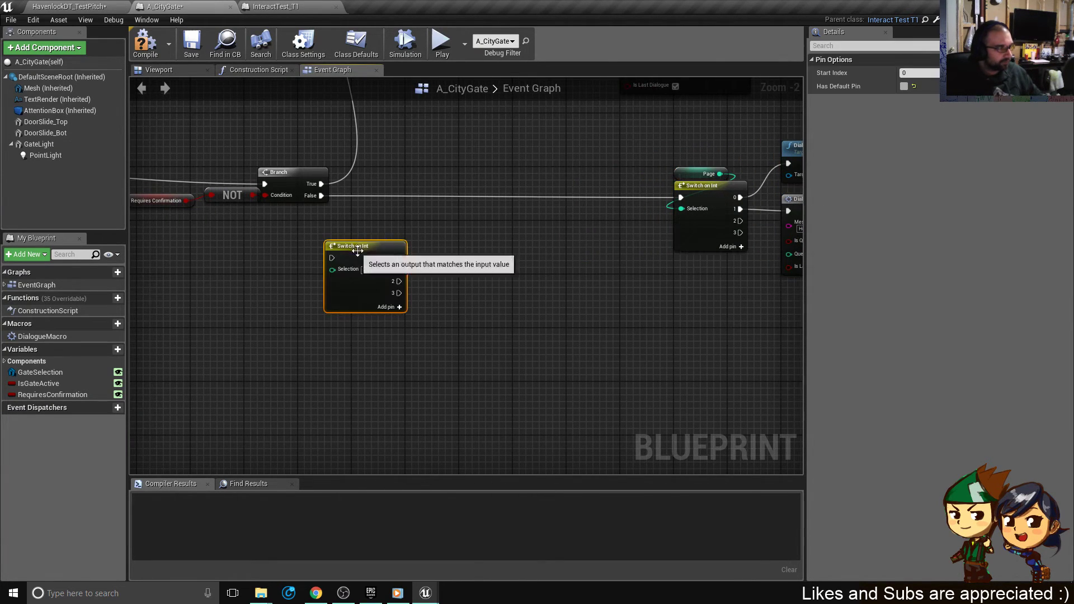
{"action": "left_click_drag", "start_coordinate": [355, 251], "coordinate": [469, 211]}
- Add an Actor Phase getter feeding the Selection input of the copied Switch on Int
{"action": "right_click_drag", "start_coordinate": [347, 257], "coordinate": [646, 220]}
{"action": "right_click_drag", "start_coordinate": [747, 189], "coordinate": [553, 241]}
{"action": "left_click_drag", "start_coordinate": [553, 241], "coordinate": [577, 193]}
{"action": "type", "text": "get a"}
{"action": "type", "text": "ctor phase"}
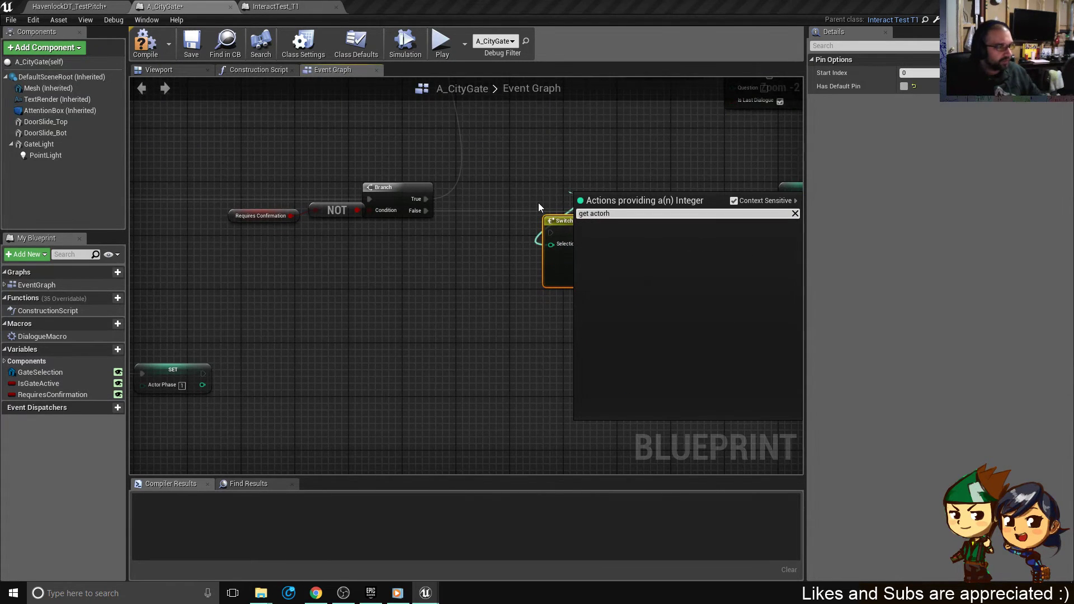
{"action": "key", "text": "Return"}
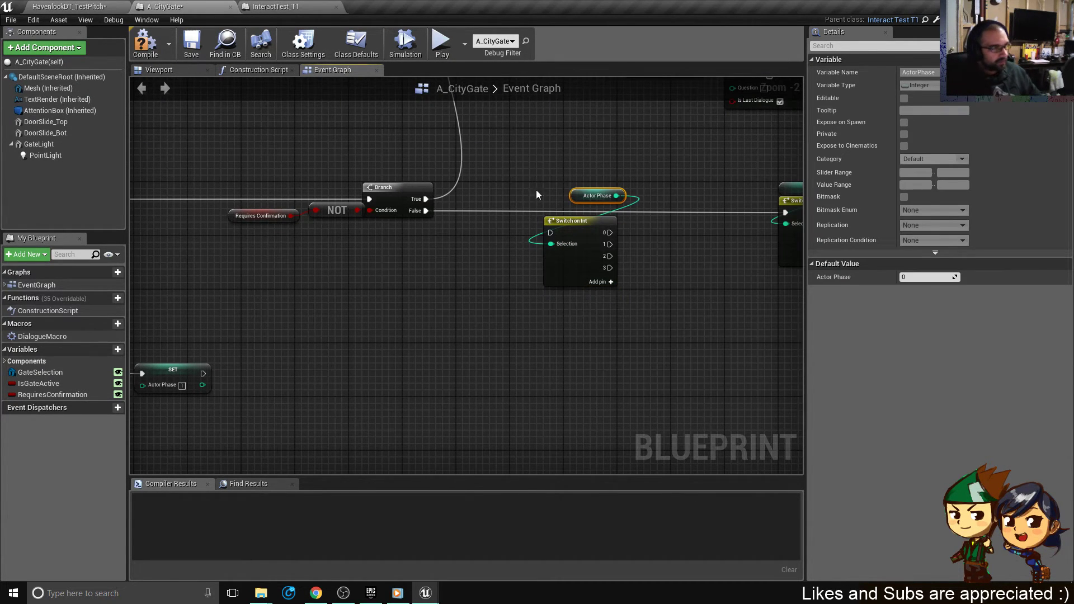
- Wire the Actor Phase Switch on Int between the Branch's False output and the Page switch, using its output 0
{"action": "left_click_drag", "start_coordinate": [577, 197], "coordinate": [426, 211]}
{"action": "left_click_drag", "start_coordinate": [629, 213], "coordinate": [731, 213]}
{"action": "left_click", "coordinate": [517, 184]}
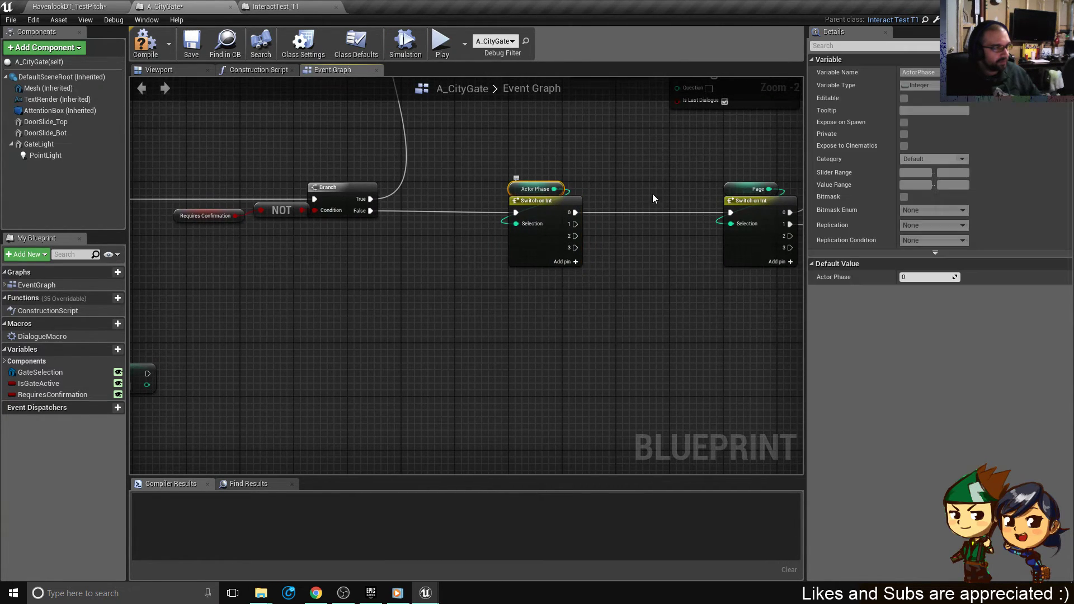
- Examine the Event Launch Question BI chain, both Switch on Int nodes and the dialogue nodes they lead to
{"action": "right_click_drag", "start_coordinate": [536, 387], "coordinate": [790, 317]}
{"action": "left_click", "coordinate": [363, 332]}
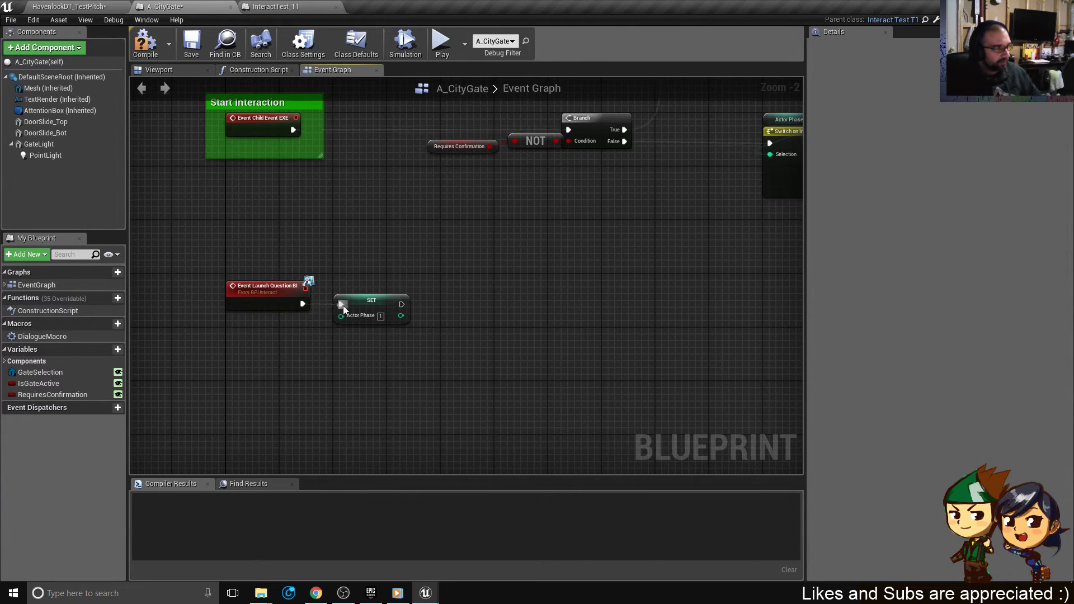
{"action": "left_click", "coordinate": [364, 316]}
{"action": "right_click_drag", "start_coordinate": [464, 342], "coordinate": [459, 342]}
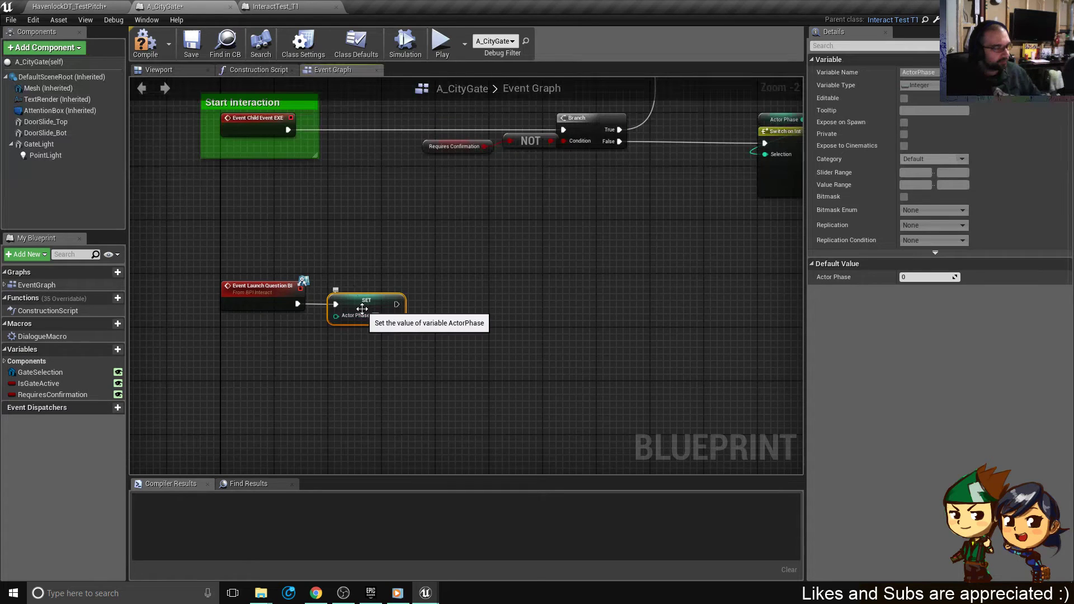
{"action": "right_click_drag", "start_coordinate": [461, 311], "coordinate": [337, 343]}
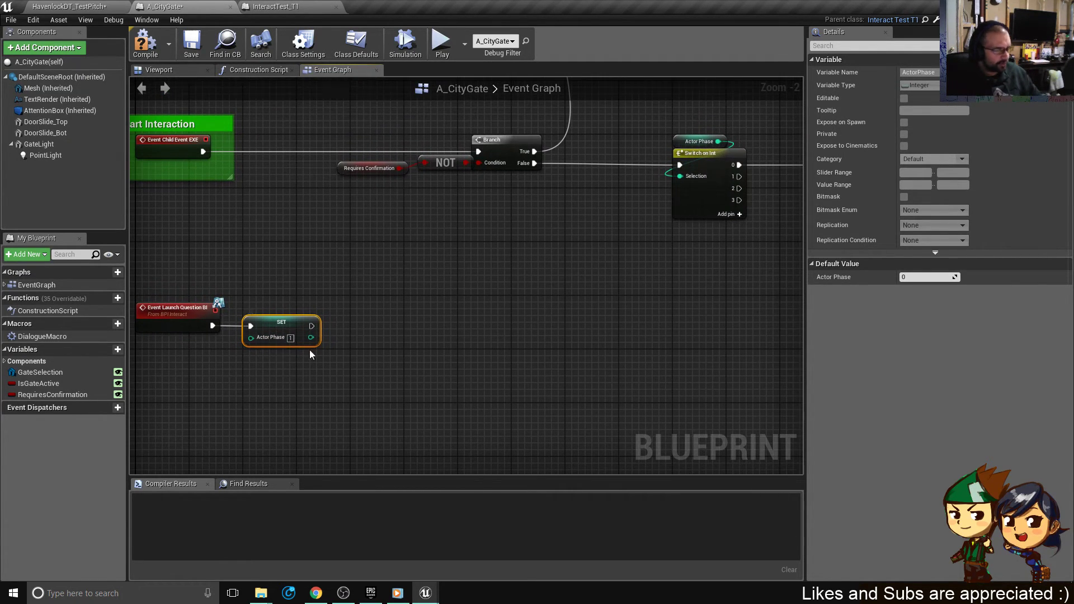
{"action": "right_click_drag", "start_coordinate": [467, 308], "coordinate": [255, 391]}
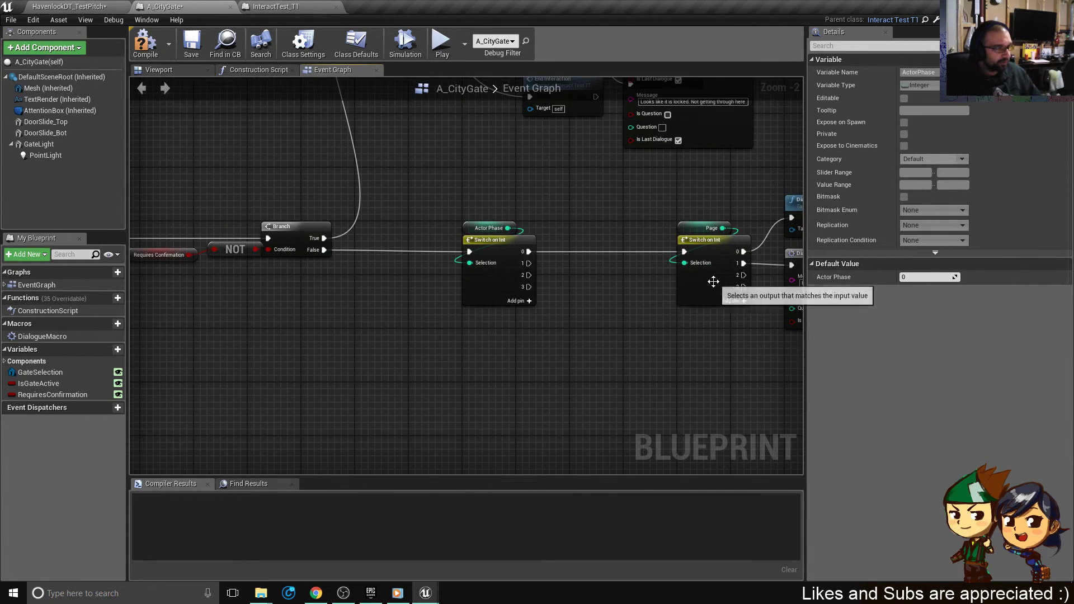
{"action": "right_click_drag", "start_coordinate": [722, 280], "coordinate": [565, 223]}
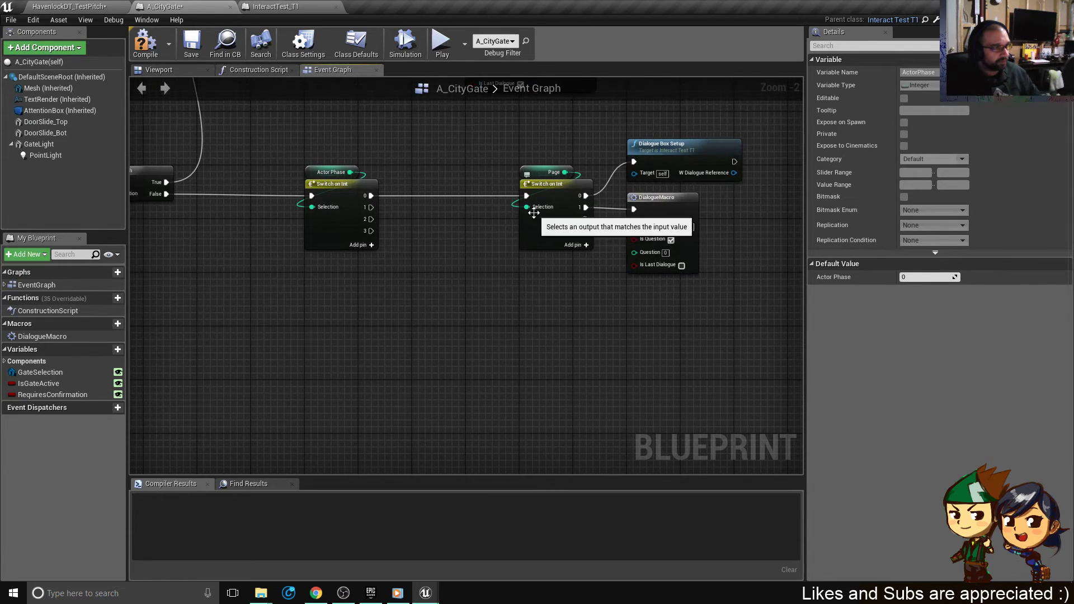
{"action": "left_click_drag", "start_coordinate": [751, 320], "coordinate": [613, 124]}
{"action": "right_click_drag", "start_coordinate": [510, 262], "coordinate": [517, 295]}
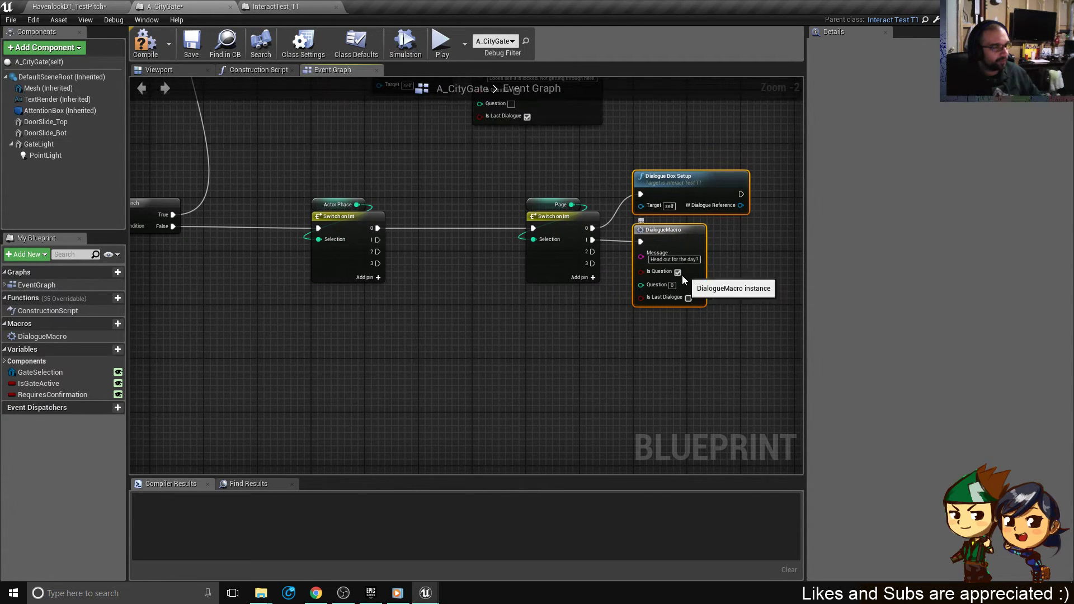
{"action": "right_click_drag", "start_coordinate": [338, 328], "coordinate": [497, 304]}
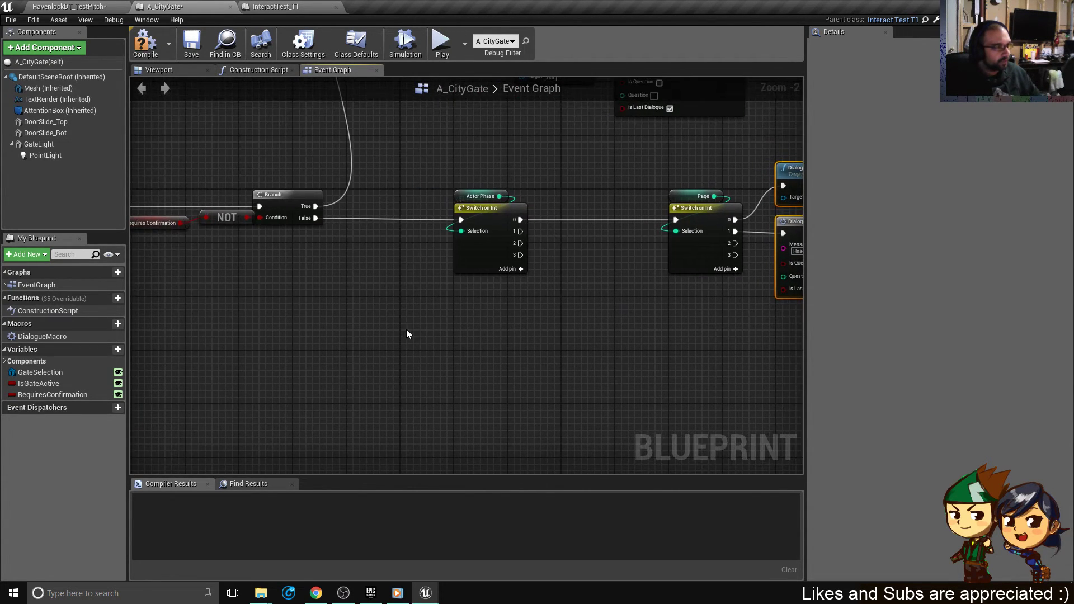
- Review the Actor Phase SET node after Event Launch Question BI and the Dialogue Box Destruct call under End Interaction
{"action": "scroll", "coordinate": [406, 330], "scroll_direction": "down", "scroll_amount": 1}
{"action": "right_click_drag", "start_coordinate": [406, 330], "coordinate": [628, 277]}
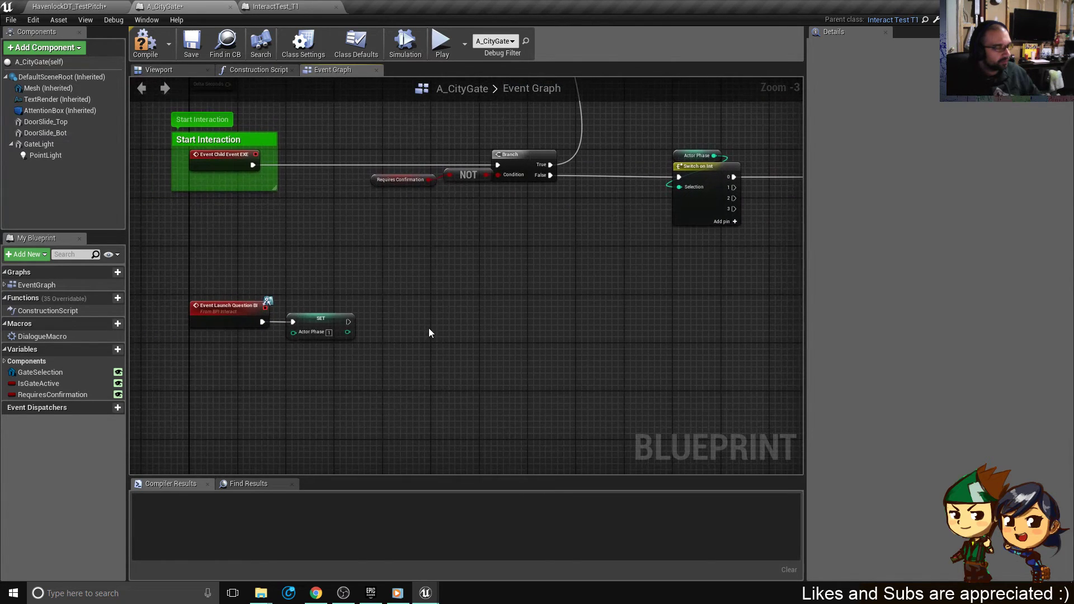
{"action": "left_click", "coordinate": [335, 320]}
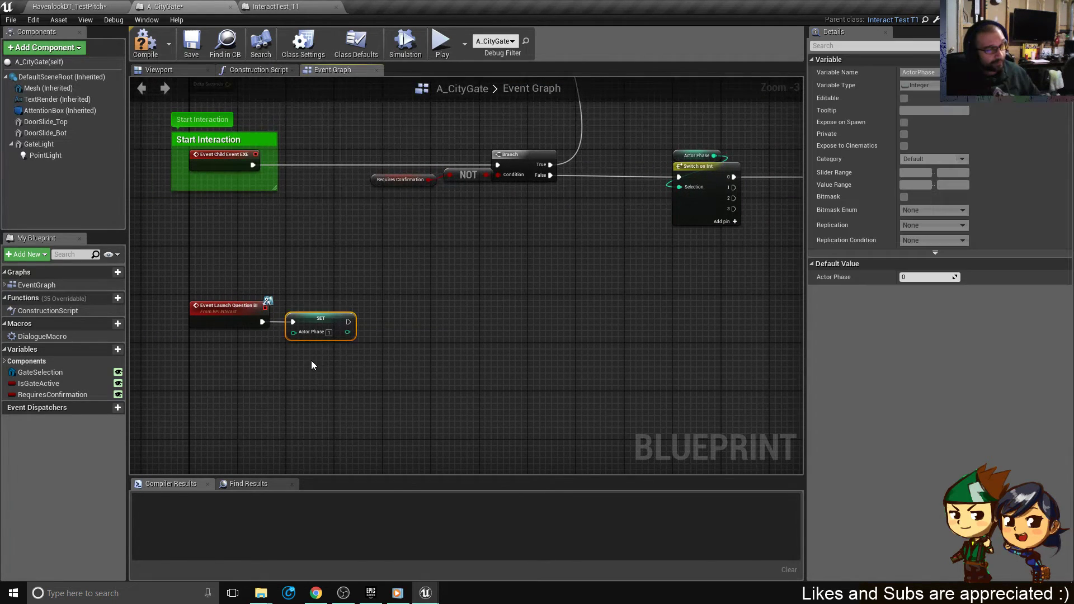
{"action": "right_click_drag", "start_coordinate": [391, 365], "coordinate": [377, 357]}
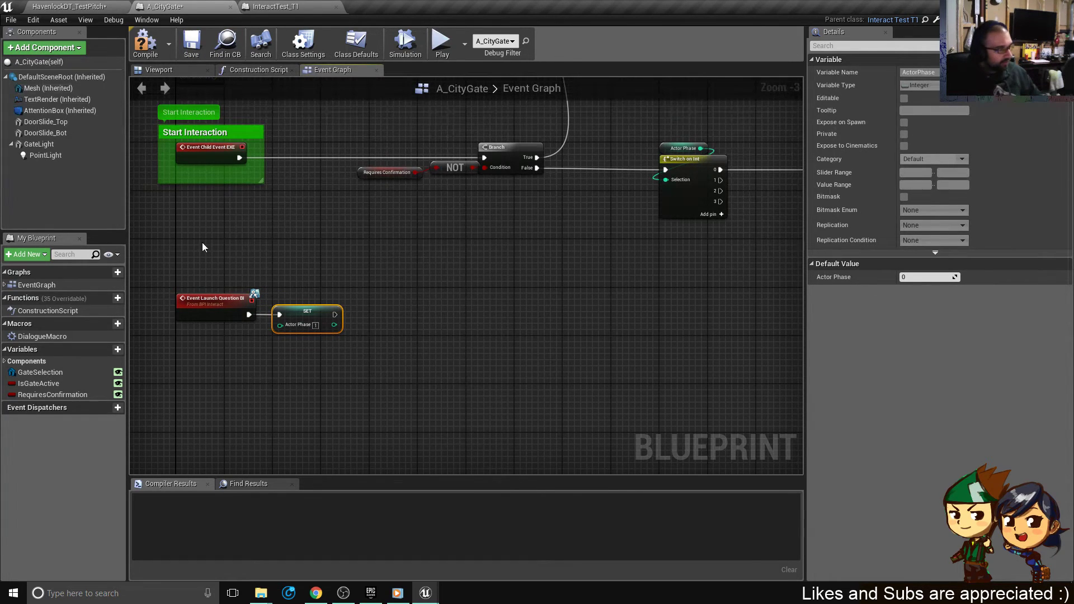
{"action": "right_click_drag", "start_coordinate": [393, 274], "coordinate": [458, 254]}
{"action": "scroll", "coordinate": [386, 219], "scroll_direction": "up", "scroll_amount": 1}
{"action": "right_click_drag", "start_coordinate": [444, 293], "coordinate": [436, 233]}
{"action": "left_click", "coordinate": [399, 327]}
{"action": "left_click_drag", "start_coordinate": [397, 325], "coordinate": [384, 325]}
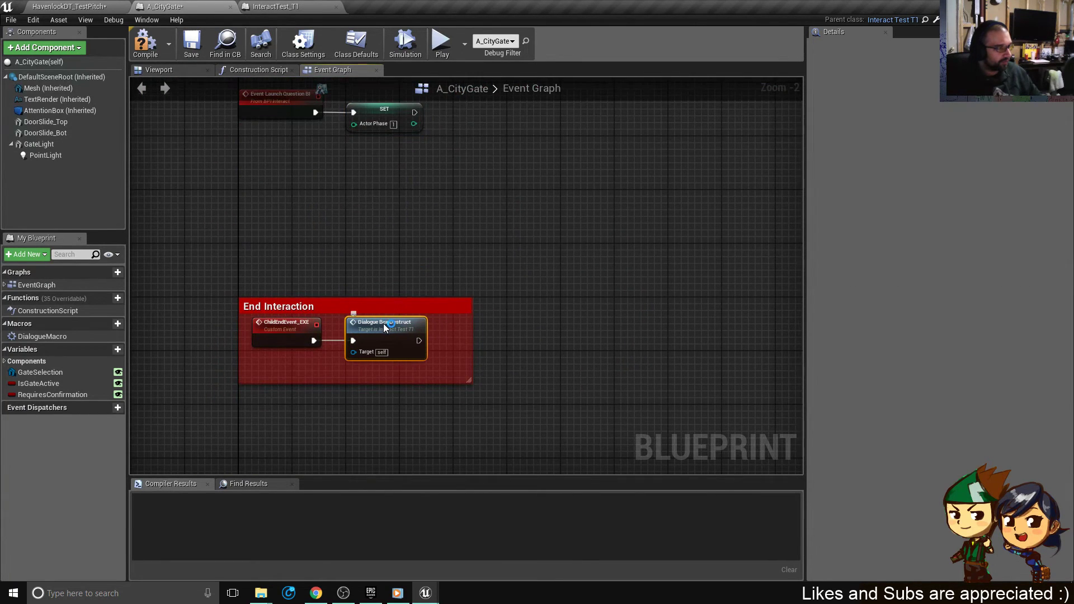
- Add a Ref Question Box Setup call beside the Actor Phase SET node and connect the SET's execution output to it
{"action": "right_click_drag", "start_coordinate": [539, 203], "coordinate": [489, 263]}
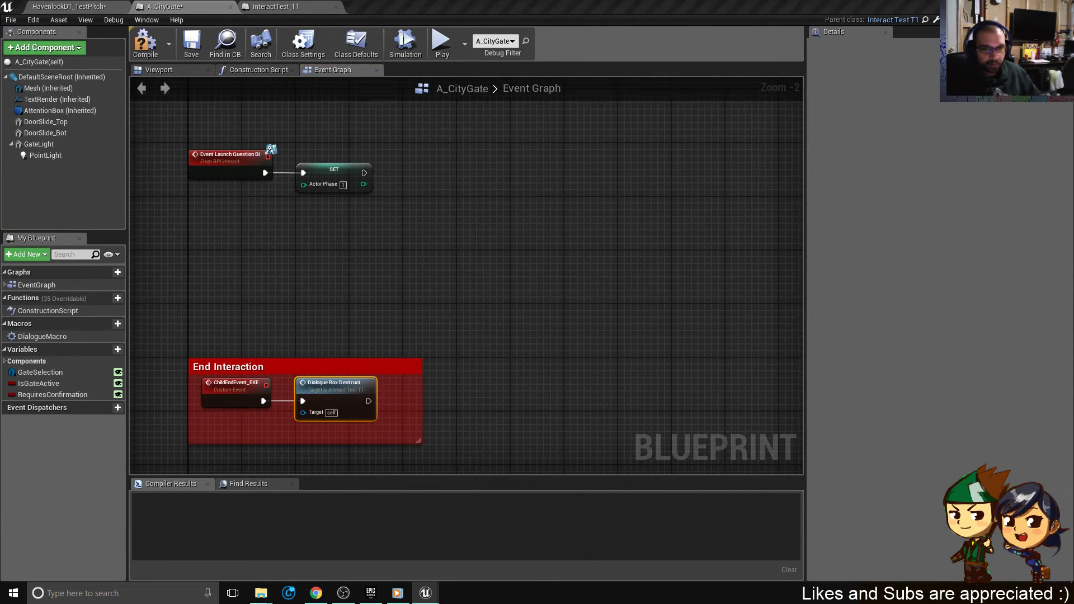
{"action": "right_click_drag", "start_coordinate": [489, 264], "coordinate": [448, 296]}
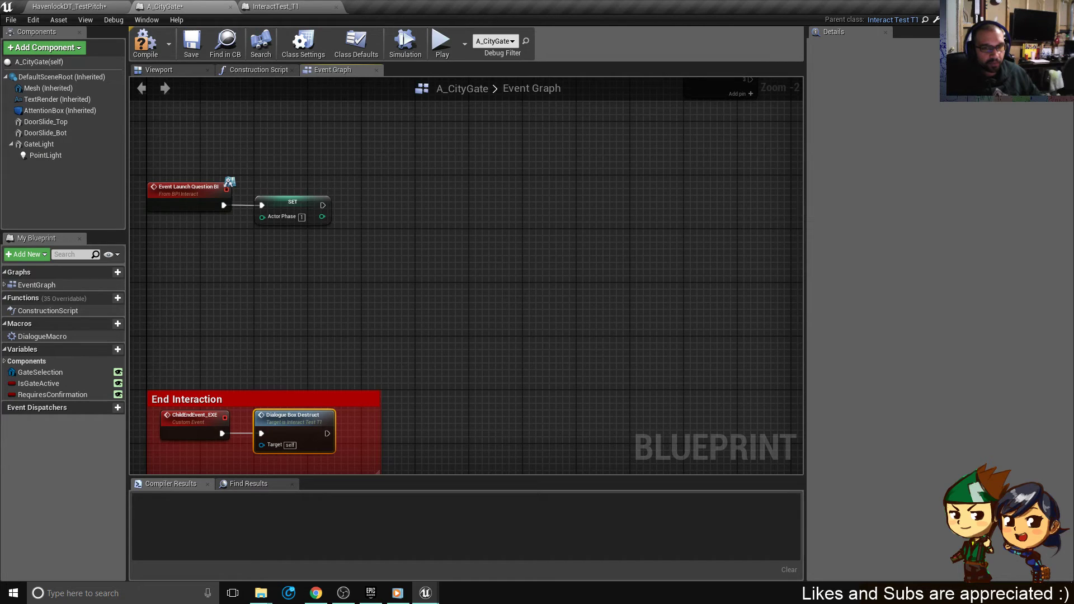
{"action": "right_click", "coordinate": [444, 254]}
{"action": "type", "text": "question box"}
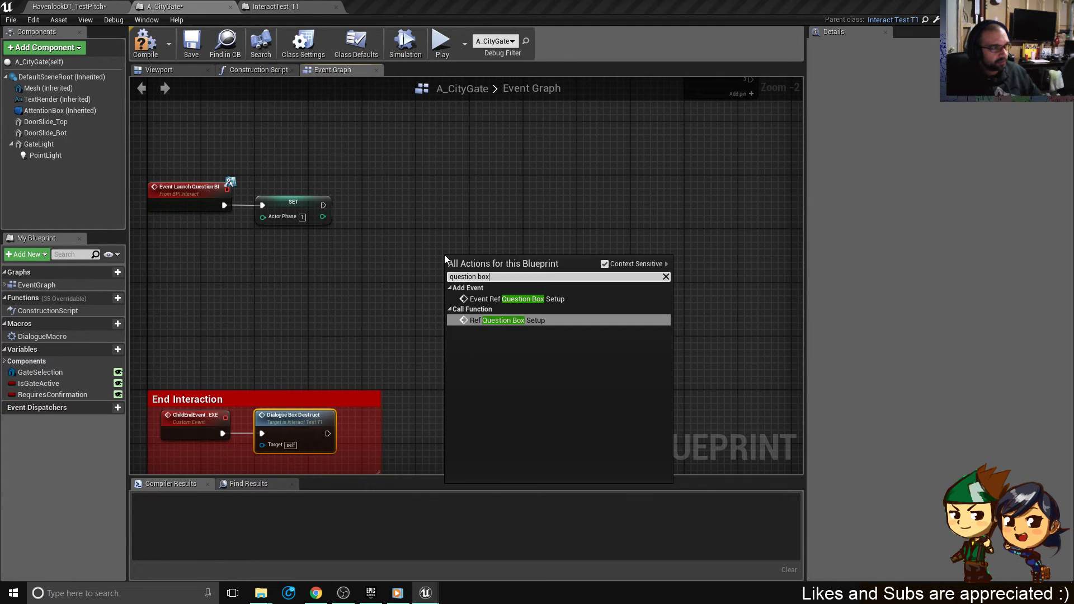
{"action": "key", "text": "Return"}
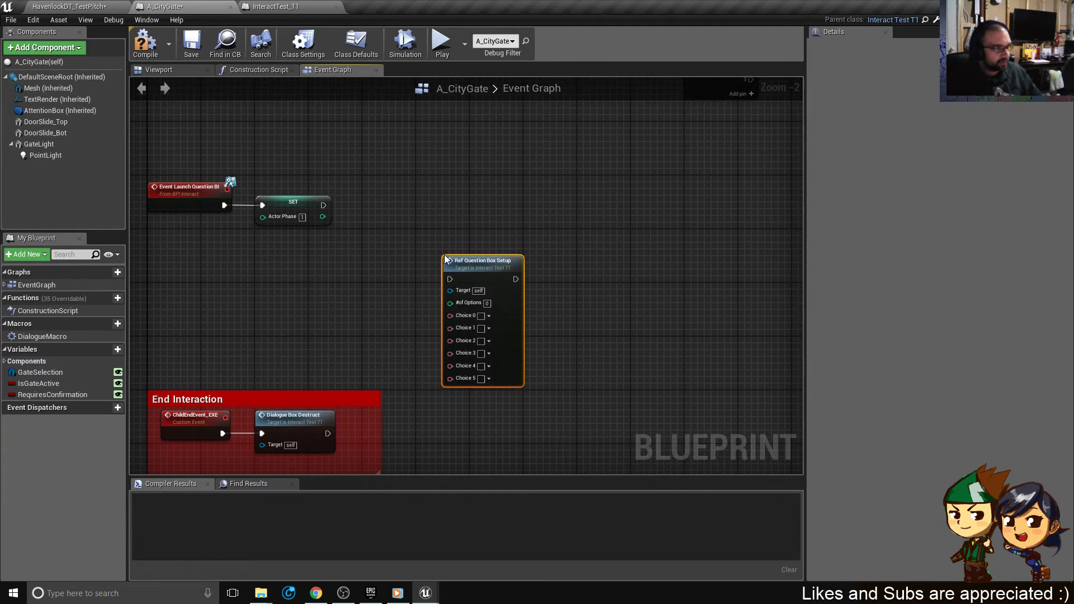
{"action": "left_click_drag", "start_coordinate": [475, 272], "coordinate": [449, 192]}
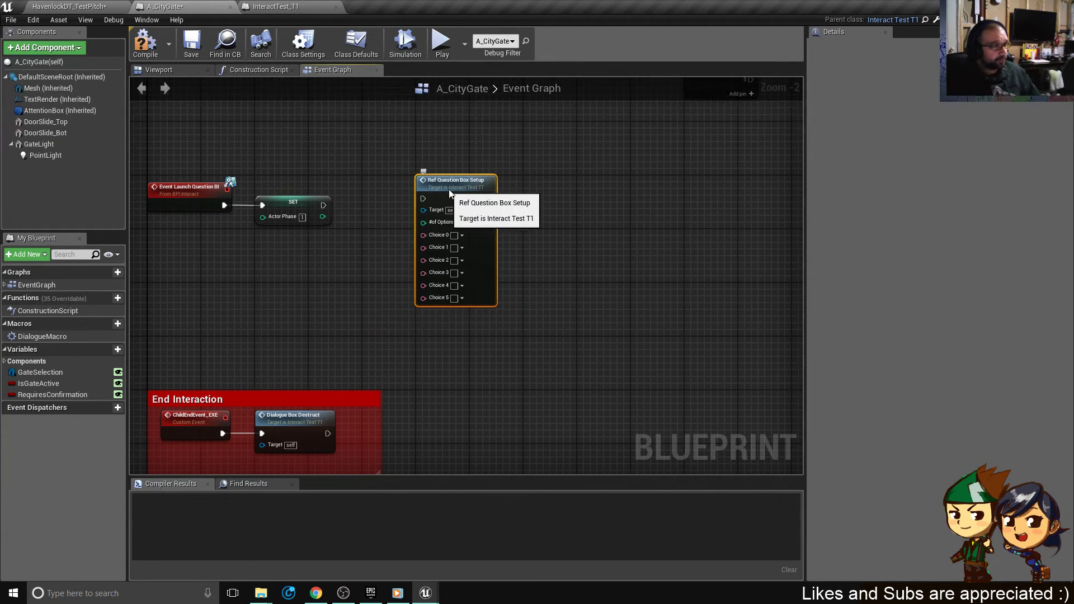
{"action": "scroll", "coordinate": [449, 192], "scroll_direction": "up", "scroll_amount": 3}
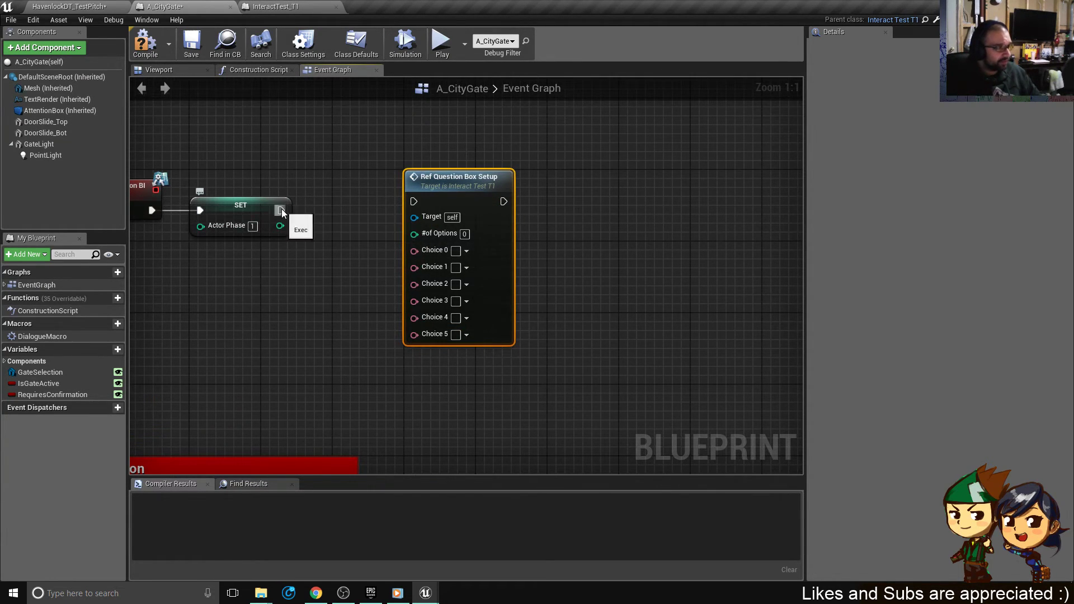
{"action": "left_click_drag", "start_coordinate": [281, 210], "coordinate": [447, 200]}
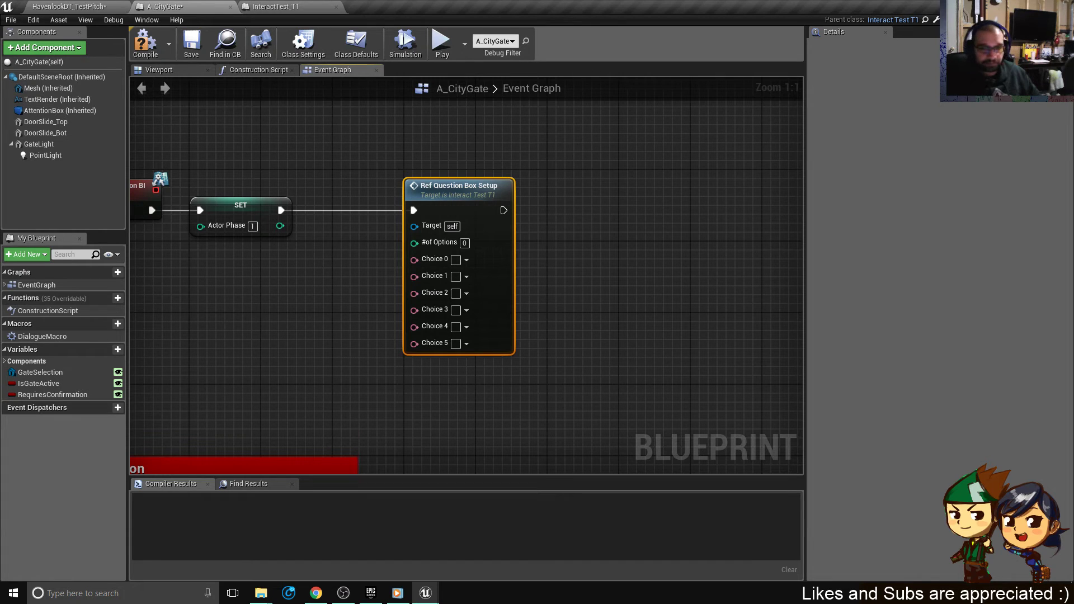
- Inspect the Ref Question Box Setup function in InteractTest_T4, locate that blueprint among the project assets, and close it
{"action": "double_click", "coordinate": [459, 187]}
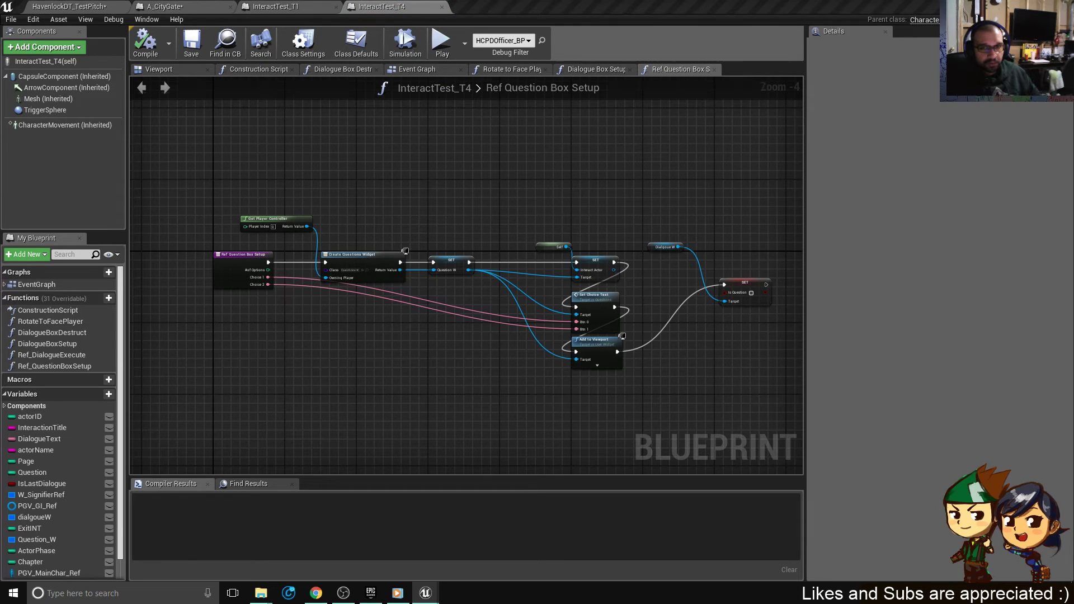
{"action": "key", "text": "ctrl+b"}
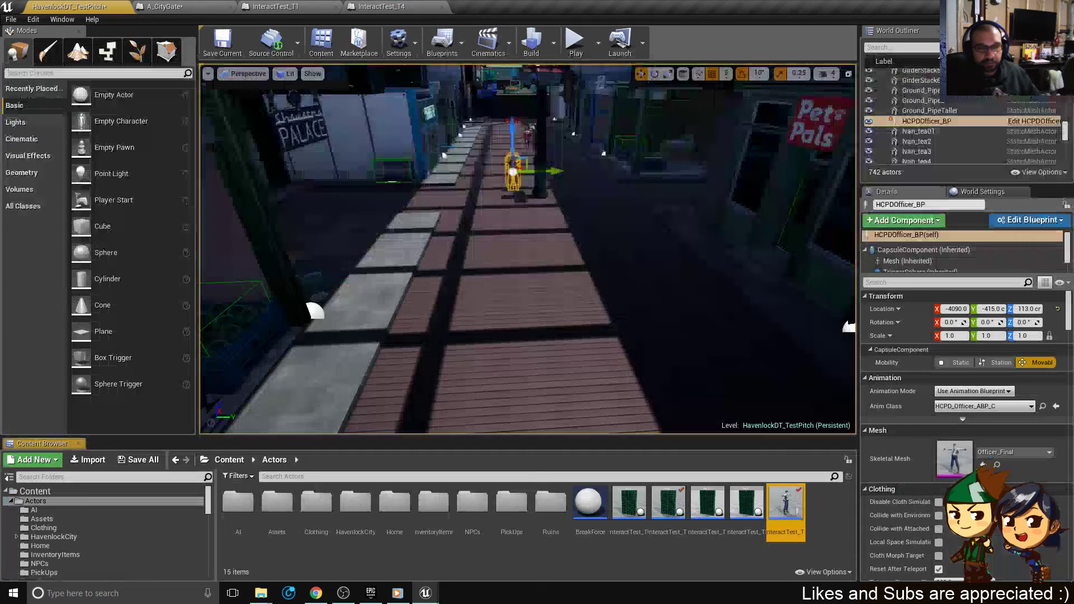
{"action": "key", "text": "ctrl+Tab"}
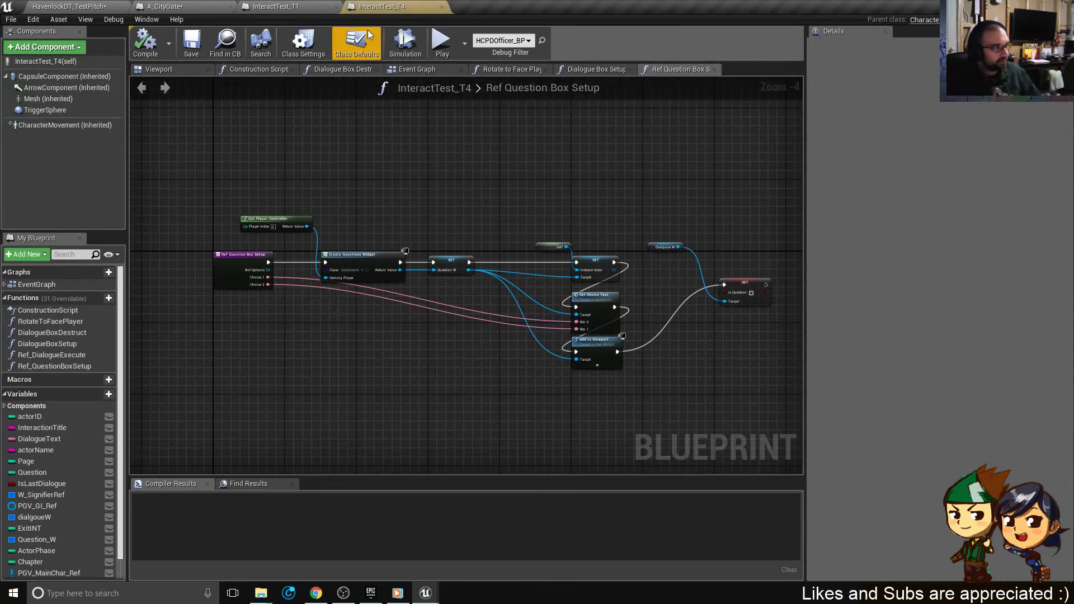
{"action": "middle_click", "coordinate": [374, 6]}
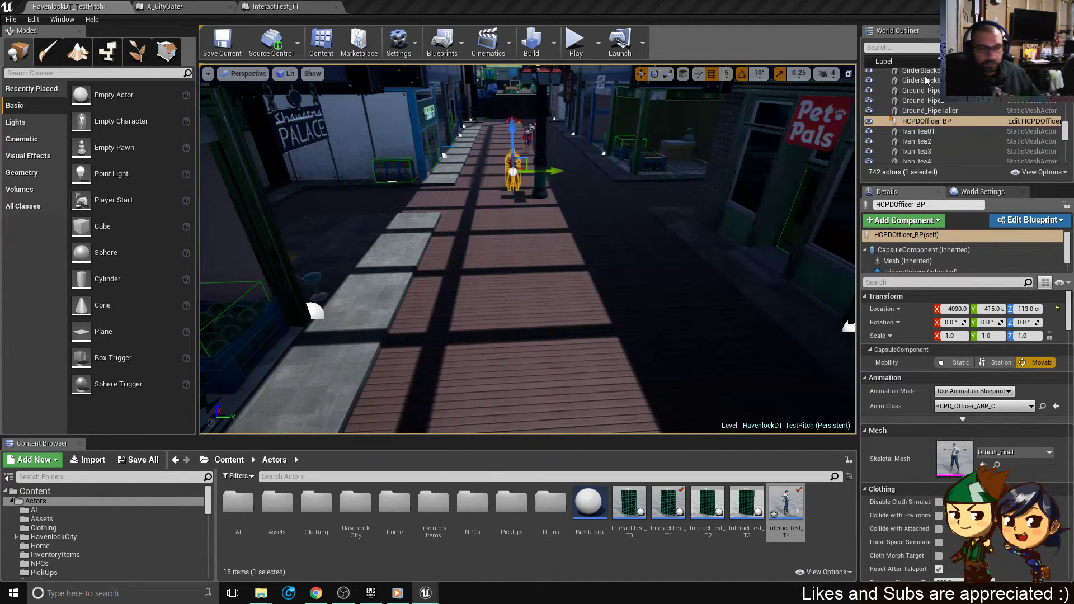
- Open Ref_QuestionBoxSetup in InteractTest_T1 and delete the column of comparison nodes fed by #of Options
{"action": "left_click", "coordinate": [302, 6]}
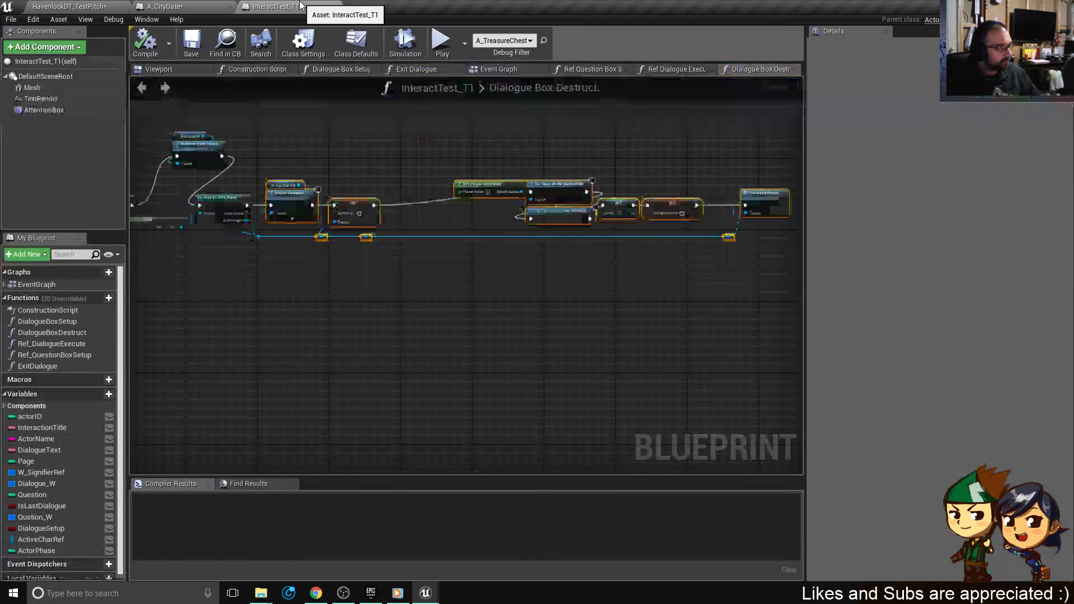
{"action": "right_click_drag", "start_coordinate": [361, 179], "coordinate": [305, 189]}
{"action": "double_click", "coordinate": [36, 356]}
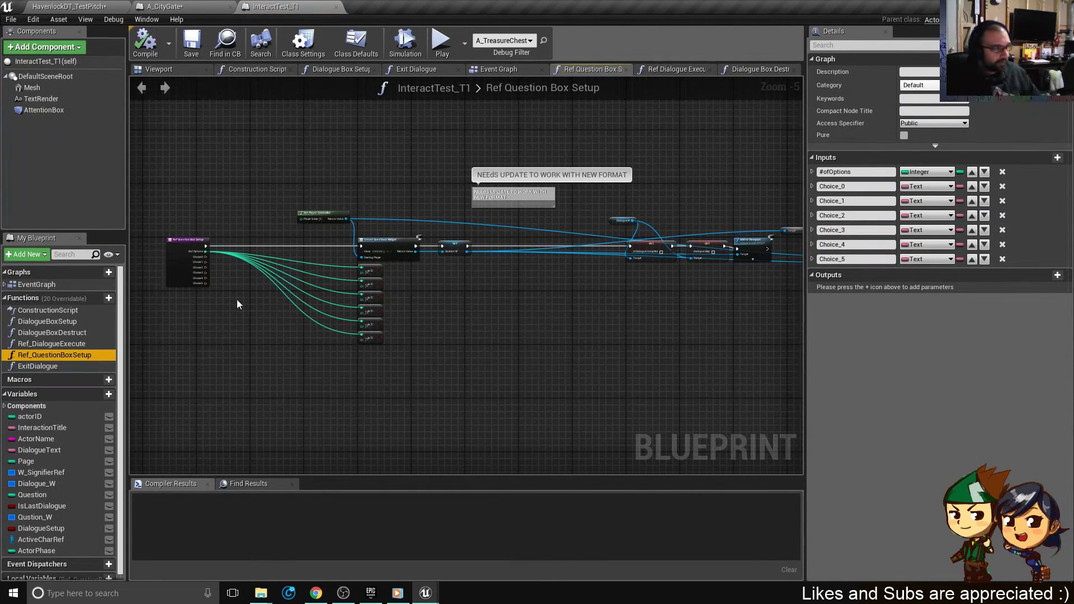
{"action": "scroll", "coordinate": [259, 261], "scroll_direction": "up", "scroll_amount": 4}
{"action": "left_click_drag", "start_coordinate": [752, 431], "coordinate": [505, 198]}
{"action": "key", "text": "Delete"}
- Remove the #ofOptions, Choice_0, Choice_3, Choice_4 and Choice_5 inputs from the Ref Question Box Setup function
{"action": "left_click", "coordinate": [236, 169]}
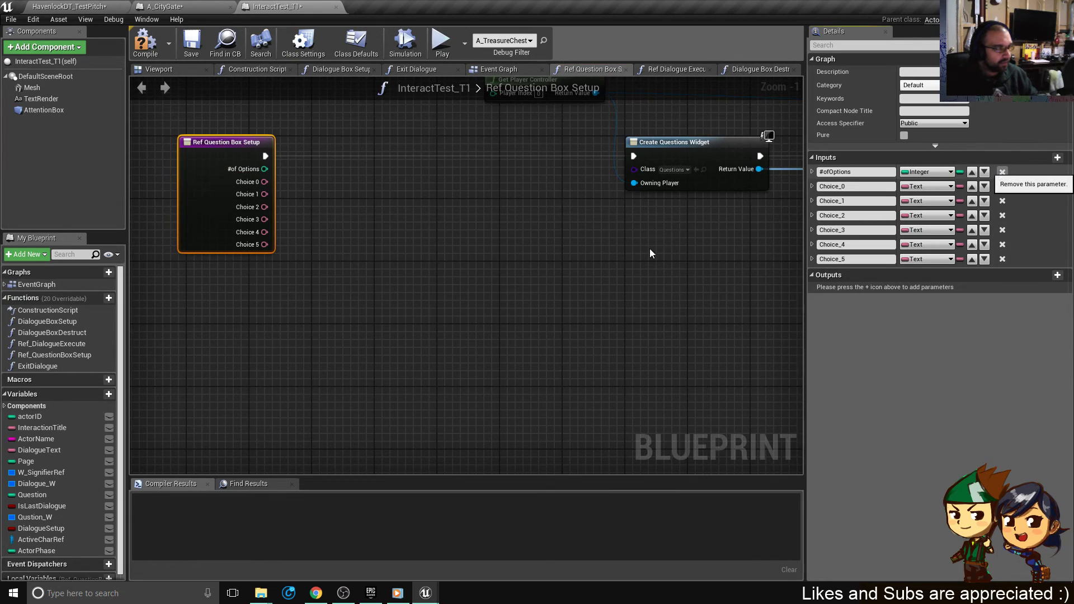
{"action": "left_click", "coordinate": [1002, 171]}
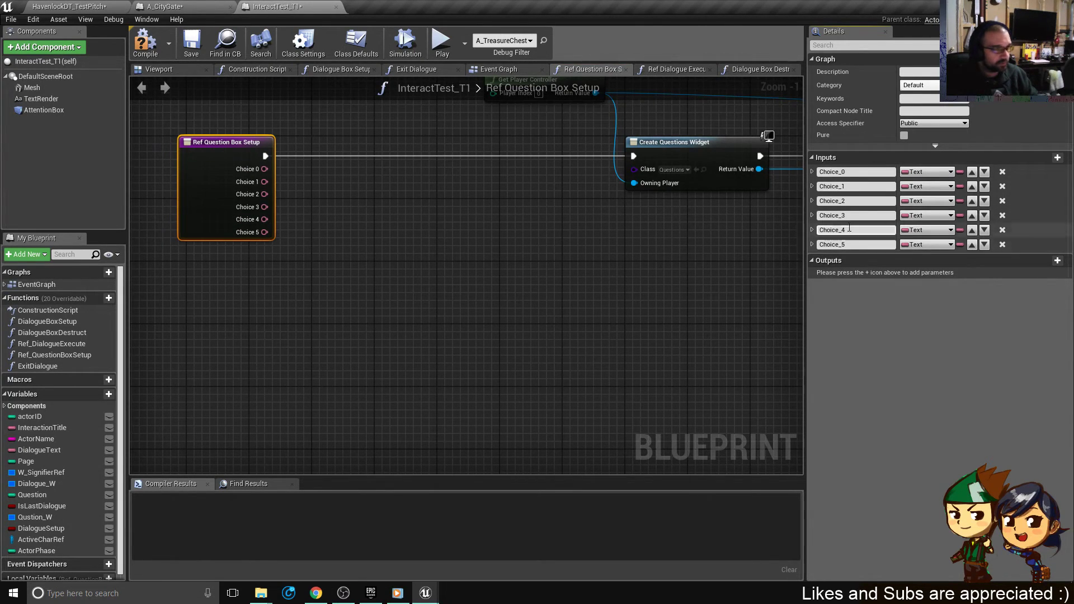
{"action": "left_click", "coordinate": [1002, 172]}
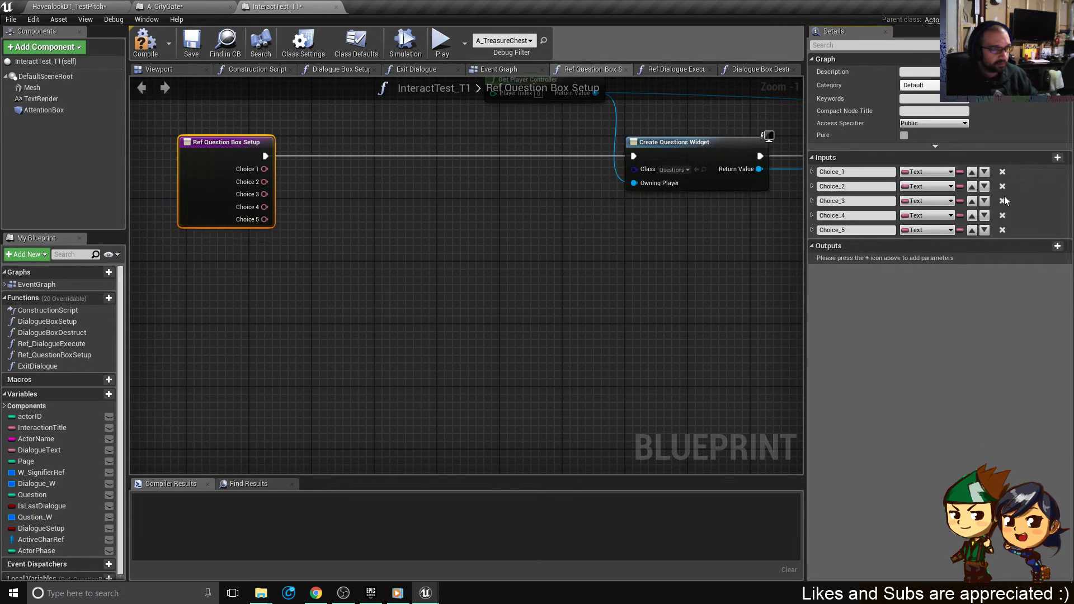
{"action": "left_click", "coordinate": [1002, 230]}
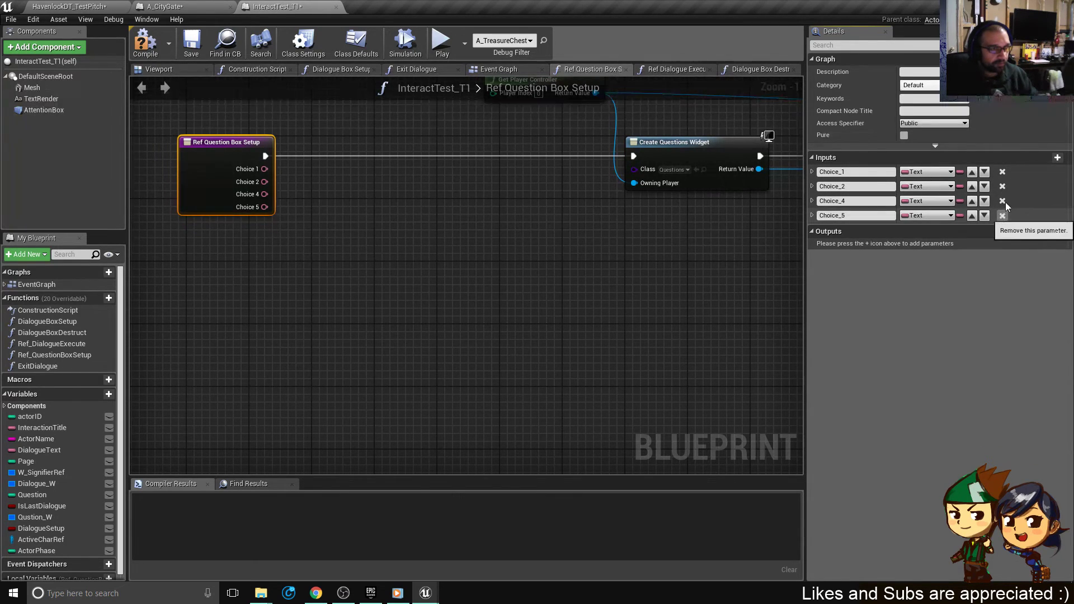
{"action": "left_click", "coordinate": [1003, 202]}
- Examine the function's node chain from Create Questions Widget through Add to Viewport to Set Input Mode UI Only
{"action": "right_click_drag", "start_coordinate": [474, 275], "coordinate": [360, 323]}
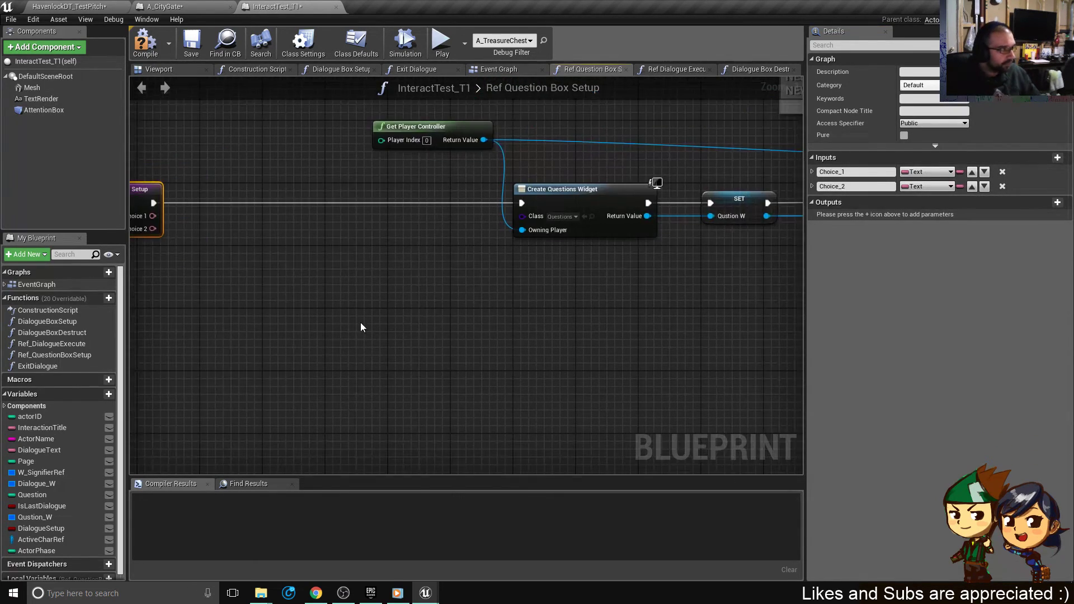
{"action": "right_click_drag", "start_coordinate": [283, 242], "coordinate": [330, 269]}
{"action": "left_click_drag", "start_coordinate": [582, 292], "coordinate": [433, 136]}
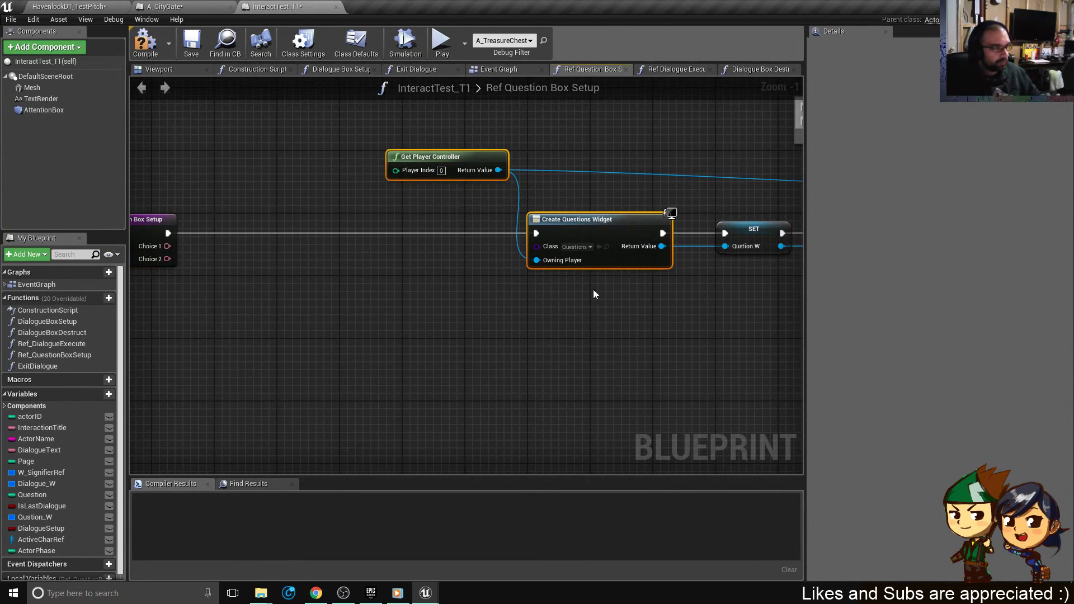
{"action": "right_click_drag", "start_coordinate": [593, 290], "coordinate": [471, 287]}
{"action": "right_click_drag", "start_coordinate": [614, 251], "coordinate": [329, 252]}
{"action": "left_click_drag", "start_coordinate": [367, 237], "coordinate": [322, 171]}
{"action": "right_click_drag", "start_coordinate": [466, 219], "coordinate": [340, 239]}
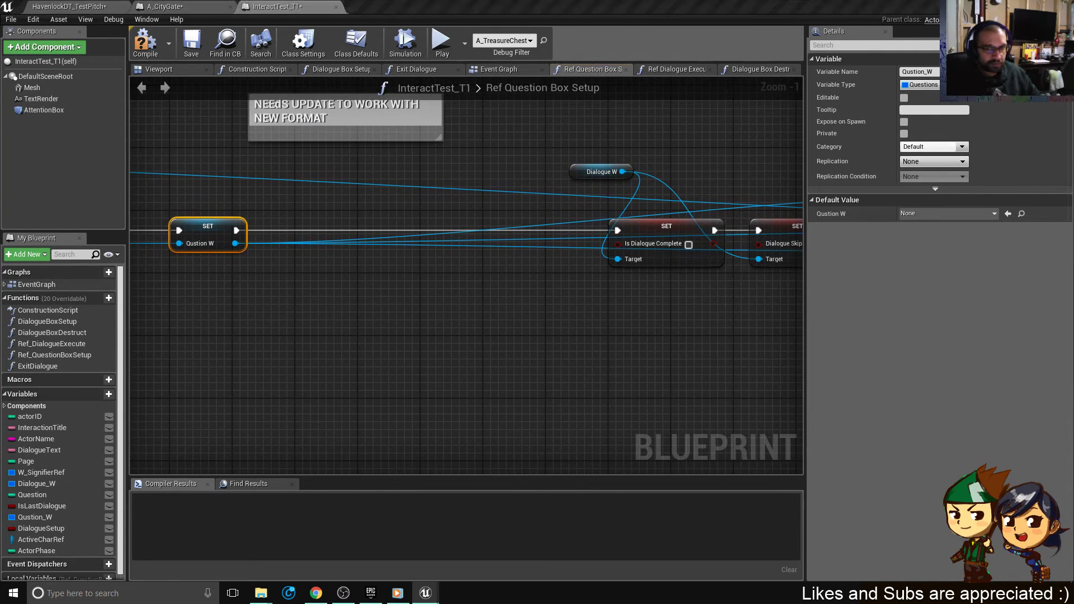
{"action": "scroll", "coordinate": [558, 283], "scroll_direction": "down", "scroll_amount": 2}
{"action": "right_click_drag", "start_coordinate": [559, 283], "coordinate": [165, 239]}
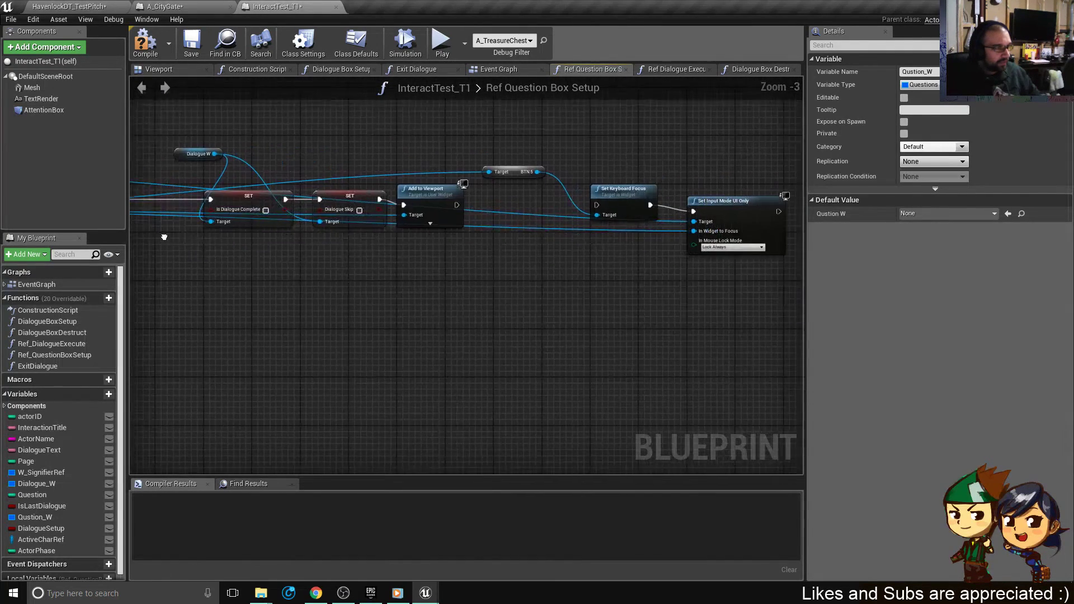
{"action": "right_click_drag", "start_coordinate": [481, 268], "coordinate": [406, 264]}
- Add a Set Interact Actor node targeting the Qustion W reference in the Ref Question Box Setup function
{"action": "right_click_drag", "start_coordinate": [246, 246], "coordinate": [697, 309]}
{"action": "scroll", "coordinate": [277, 309], "scroll_direction": "up", "scroll_amount": 2}
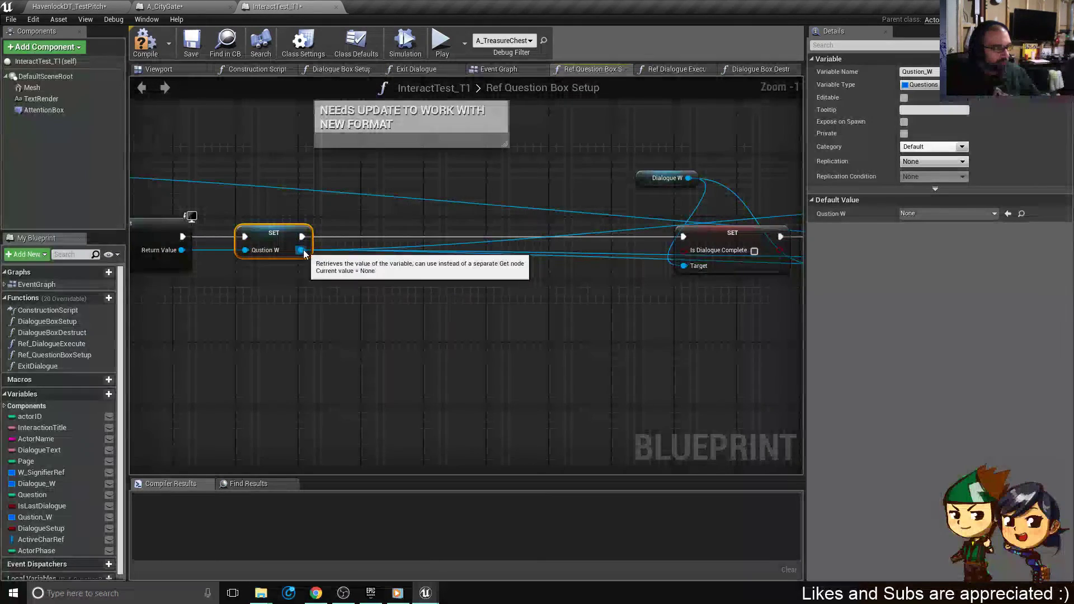
{"action": "left_click_drag", "start_coordinate": [302, 250], "coordinate": [511, 297]}
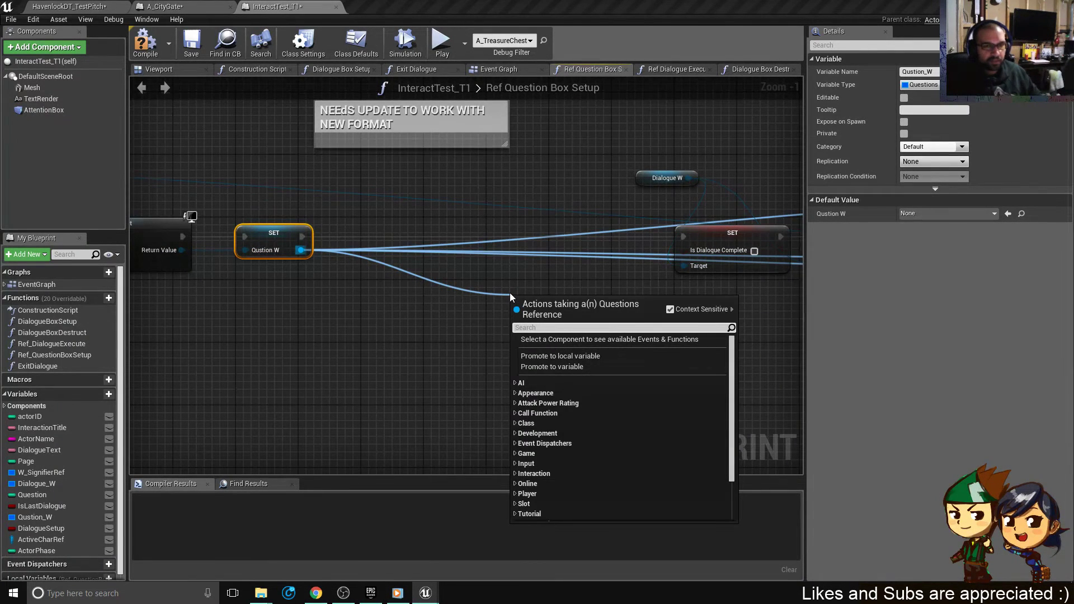
{"action": "type", "text": "set"}
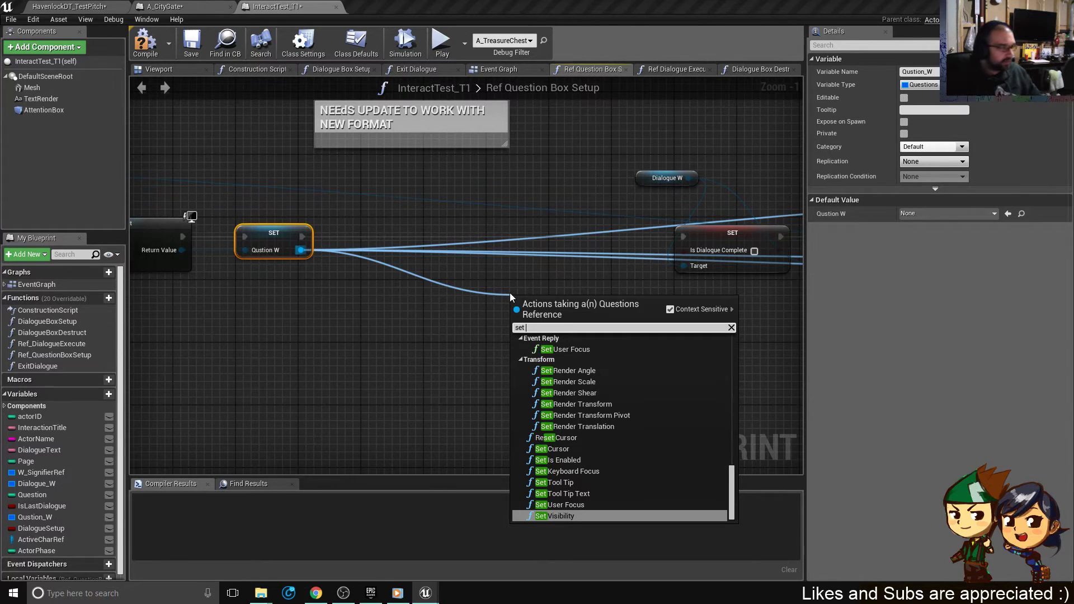
{"action": "type", "text": " interact"}
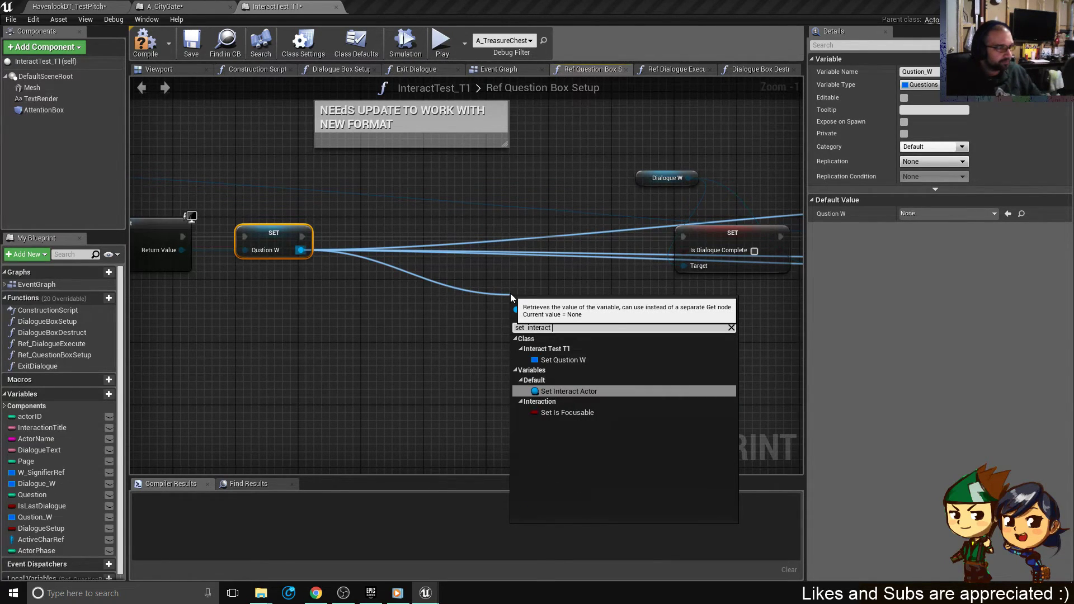
{"action": "key", "text": "Return"}
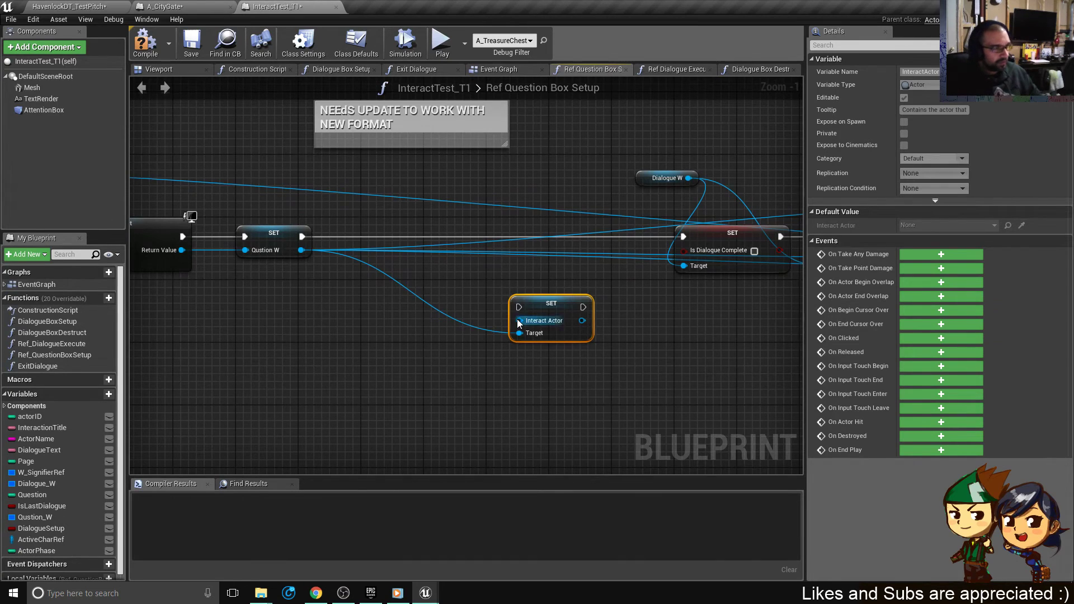
- Feed a Self reference into Interact Actor and run that node directly after the Qustion W setter
{"action": "left_click_drag", "start_coordinate": [519, 320], "coordinate": [481, 264]}
{"action": "type", "text": "self"}
{"action": "key", "text": "Return"}
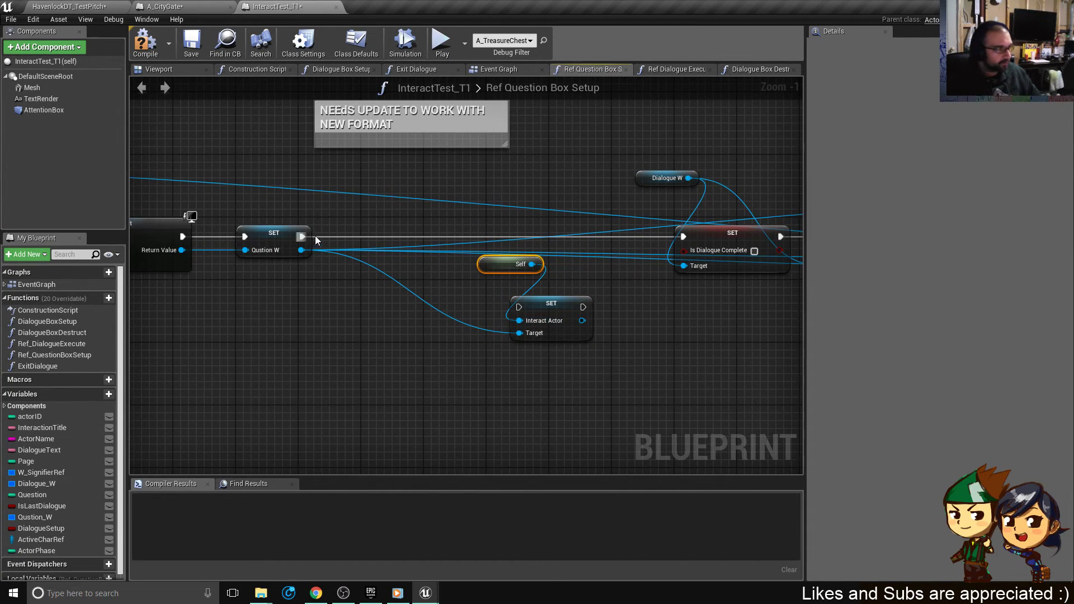
{"action": "left_click_drag", "start_coordinate": [303, 237], "coordinate": [525, 287]}
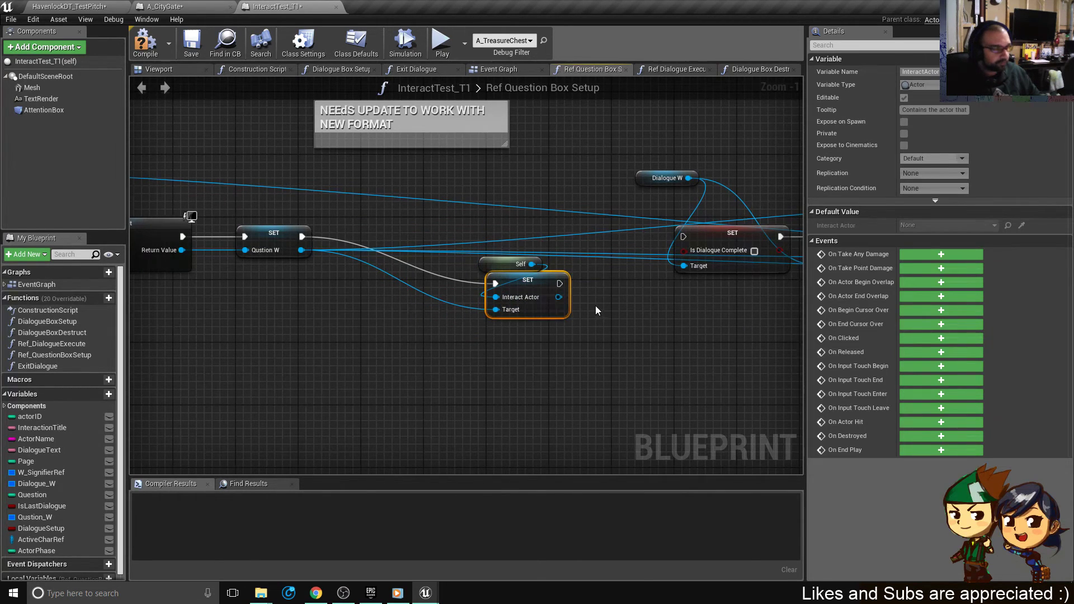
- Add a Set Choice Text call targeting Qustion W below the Interact Actor setter and execute it after that setter
{"action": "left_click_drag", "start_coordinate": [301, 250], "coordinate": [464, 373]}
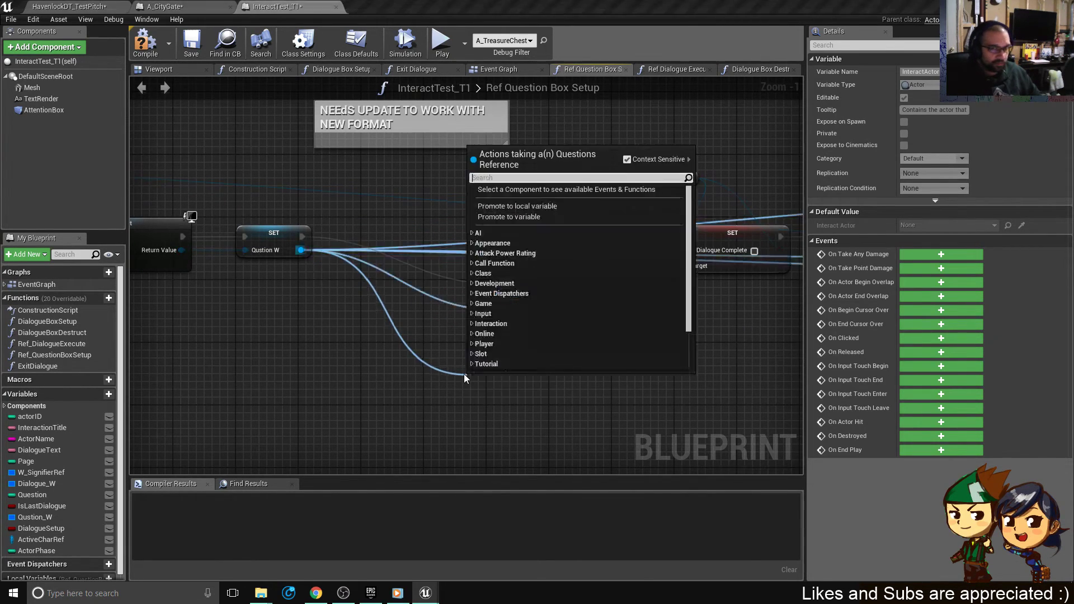
{"action": "type", "text": "set choice"}
{"action": "key", "text": "Return"}
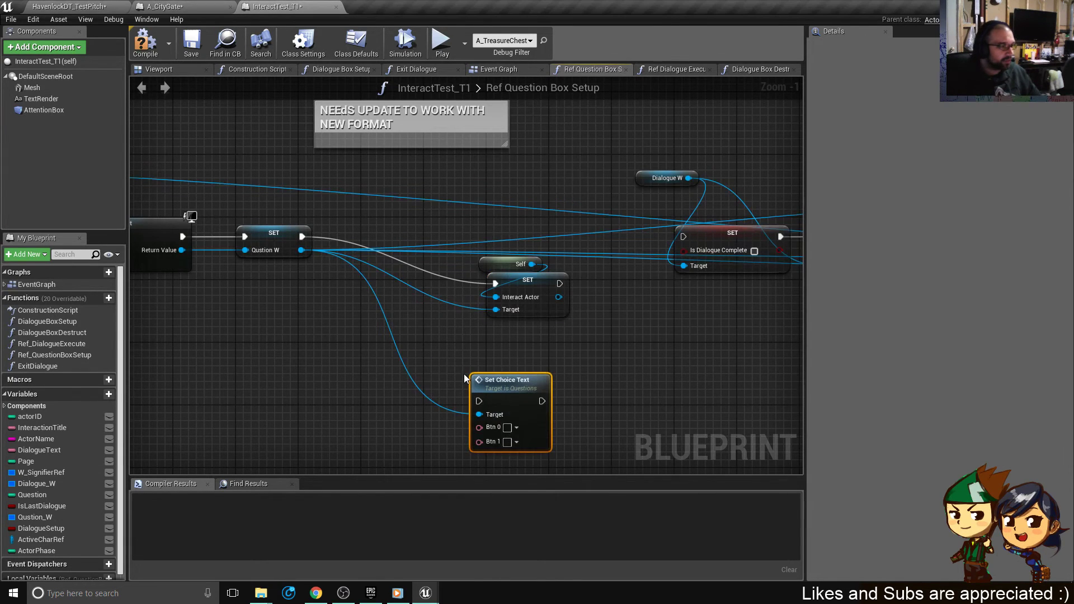
{"action": "left_click_drag", "start_coordinate": [490, 376], "coordinate": [505, 321]}
{"action": "left_click_drag", "start_coordinate": [561, 285], "coordinate": [496, 348]}
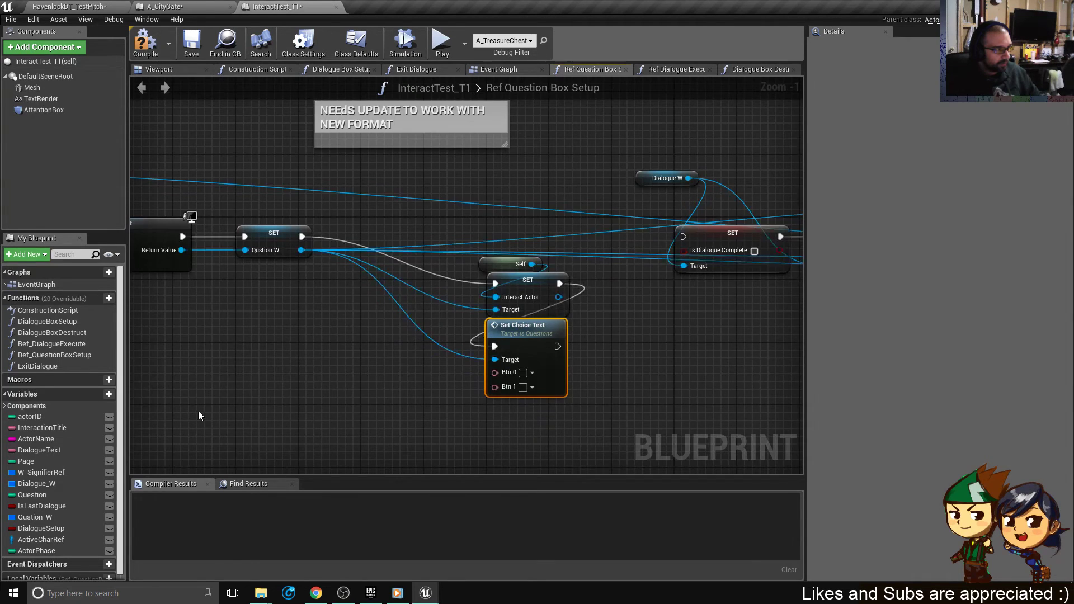
- Connect the function's two remaining choice text inputs to Btn 0 and Btn 1 of Set Choice Text
{"action": "right_click_drag", "start_coordinate": [140, 385], "coordinate": [613, 313]}
{"action": "left_click_drag", "start_coordinate": [167, 182], "coordinate": [708, 304]}
{"action": "left_click_drag", "start_coordinate": [708, 319], "coordinate": [367, 200]}
{"action": "right_click_drag", "start_coordinate": [366, 200], "coordinate": [5, 174]}
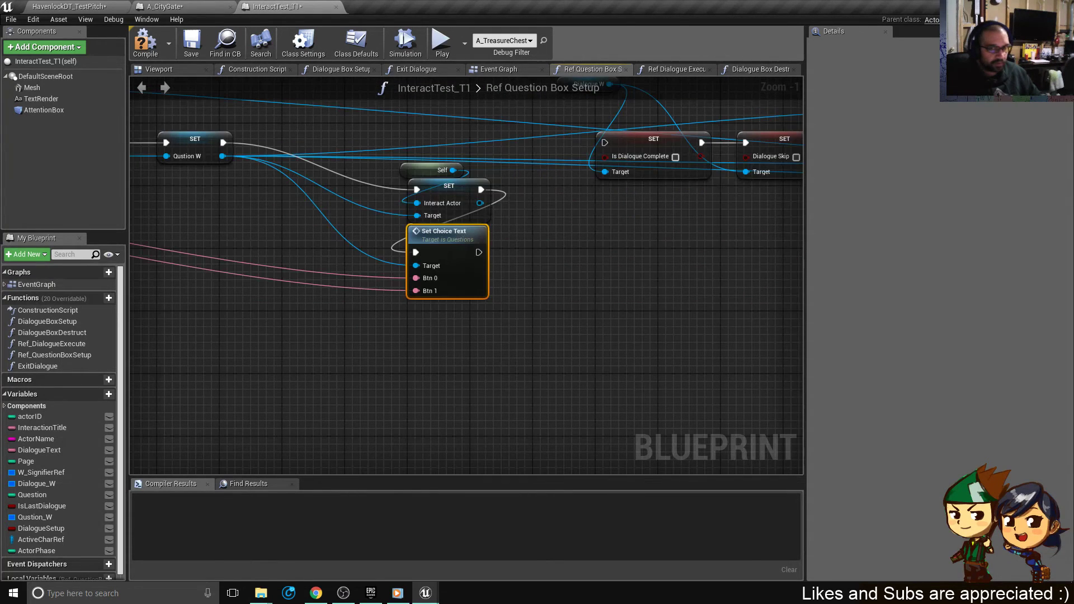
{"action": "right_click_drag", "start_coordinate": [611, 270], "coordinate": [519, 271]}
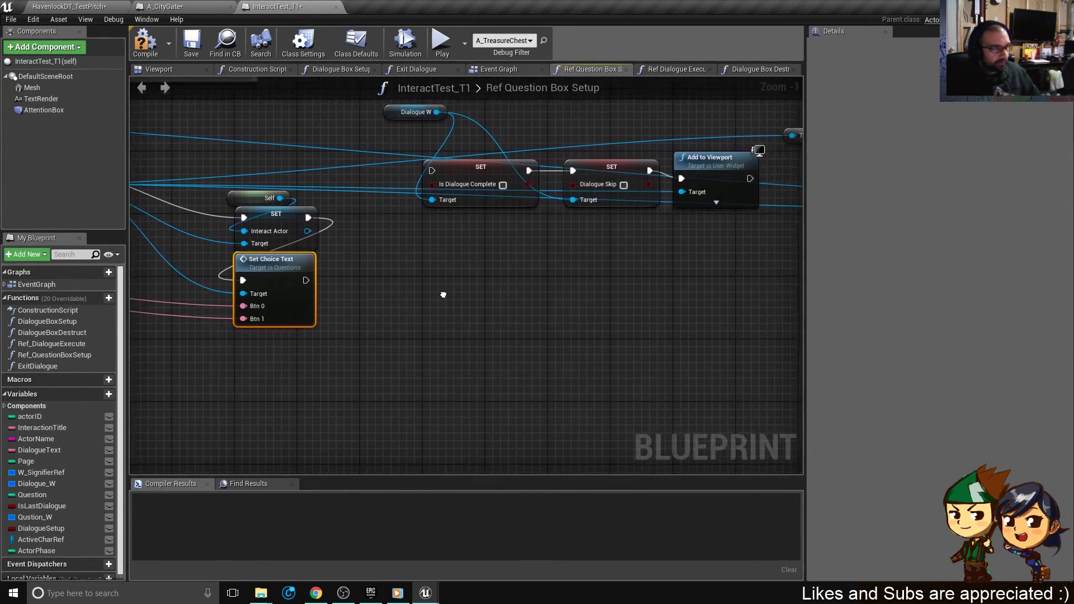
{"action": "right_click_drag", "start_coordinate": [518, 308], "coordinate": [558, 292]}
{"action": "left_click_drag", "start_coordinate": [346, 264], "coordinate": [490, 261]}
{"action": "type", "text": "is a question"}
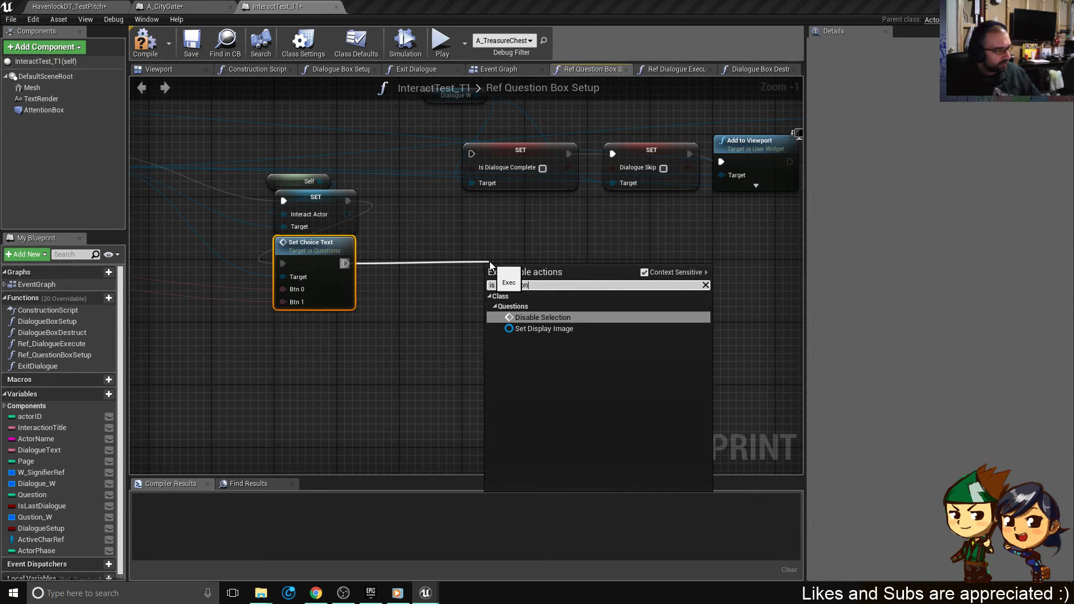
{"action": "left_click", "coordinate": [326, 422]}
- Create a Set Is Question node from the Dialogue W reference and connect it after Set Choice Text
{"action": "right_click_drag", "start_coordinate": [325, 395], "coordinate": [587, 414]}
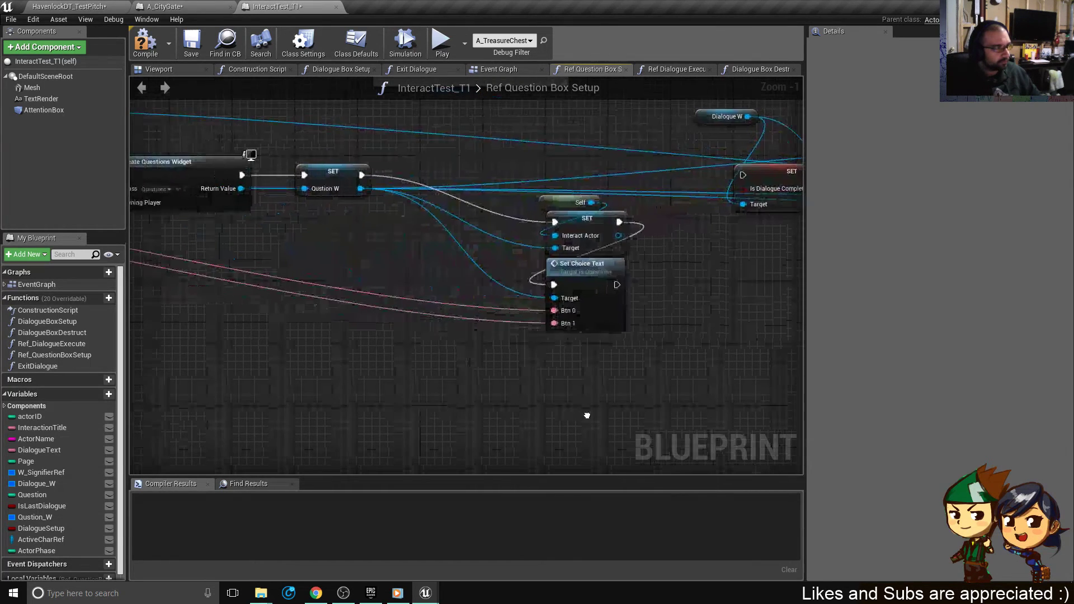
{"action": "right_click_drag", "start_coordinate": [685, 276], "coordinate": [477, 307]}
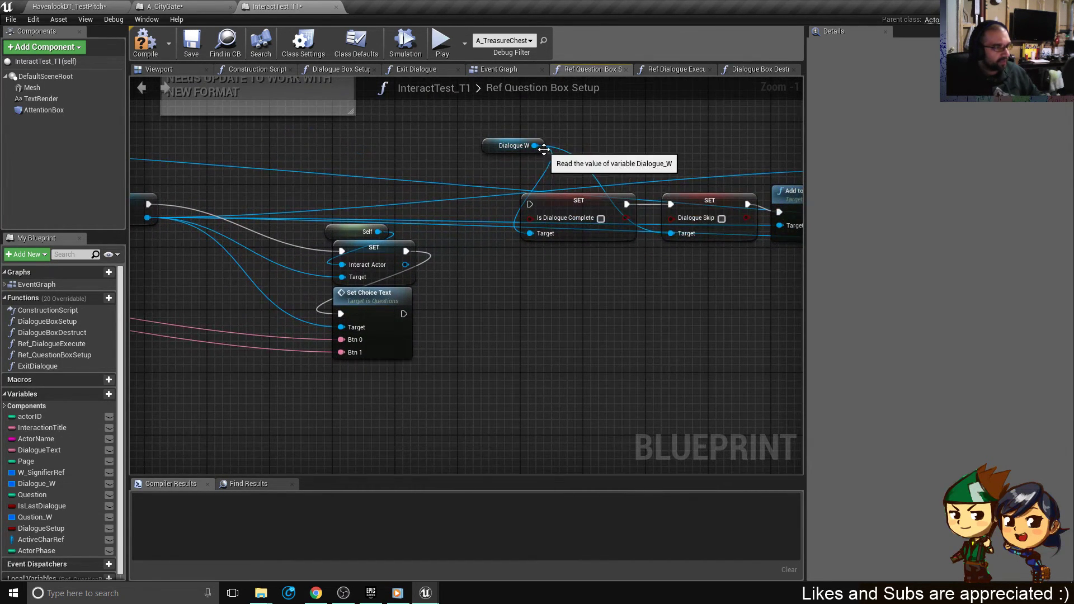
{"action": "left_click_drag", "start_coordinate": [536, 146], "coordinate": [490, 308]}
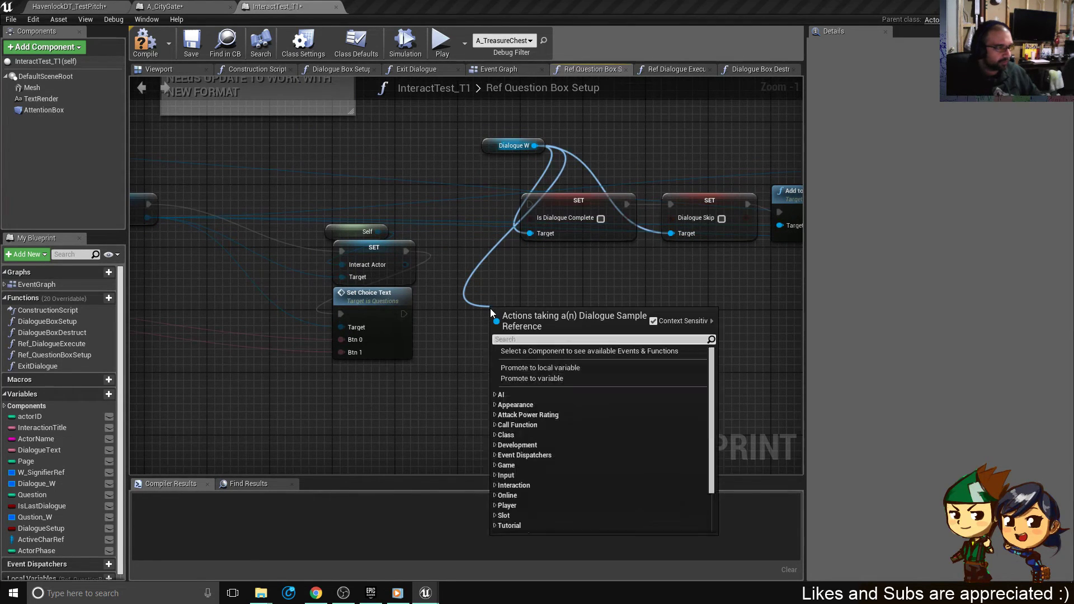
{"action": "type", "text": "set"}
{"action": "key", "text": "BackSpace"}
{"action": "key", "text": "BackSpace"}
{"action": "key", "text": "BackSpace"}
{"action": "type", "text": "is q"}
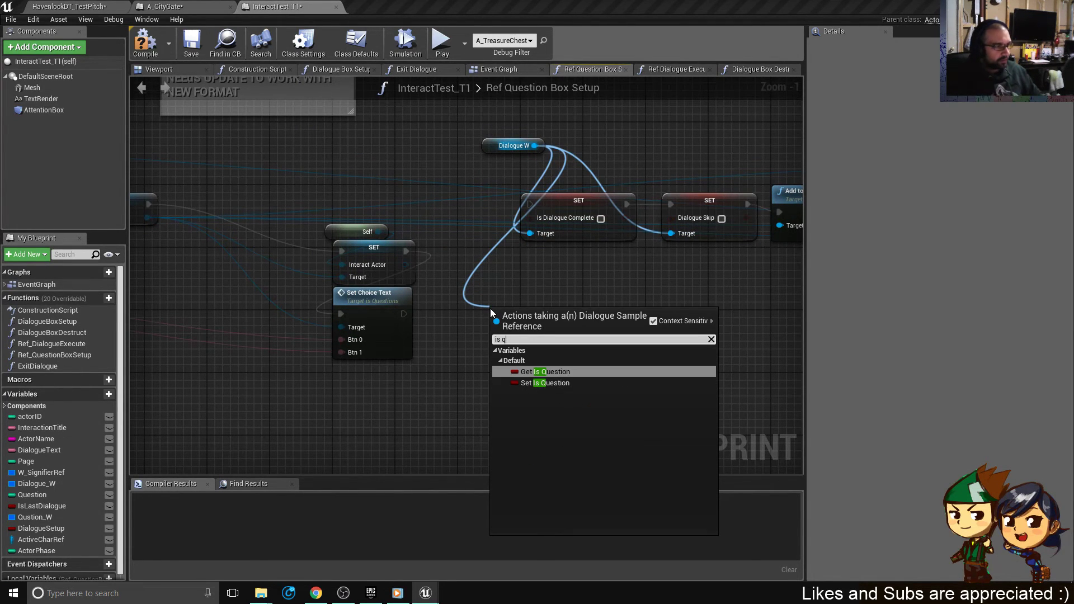
{"action": "key", "text": "Down"}
{"action": "key", "text": "Return"}
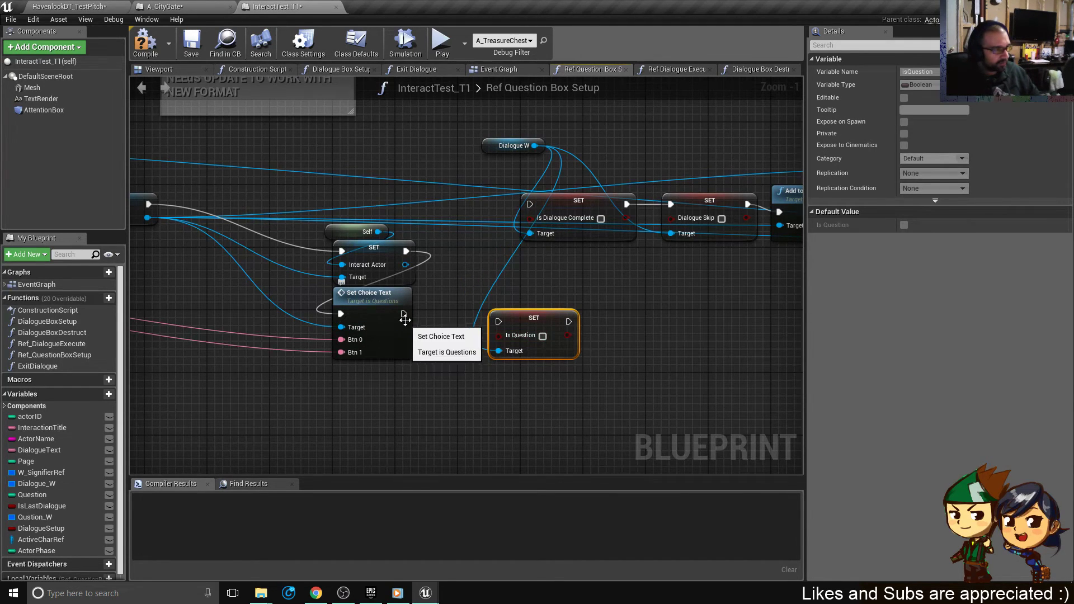
{"action": "left_click_drag", "start_coordinate": [404, 314], "coordinate": [498, 322]}
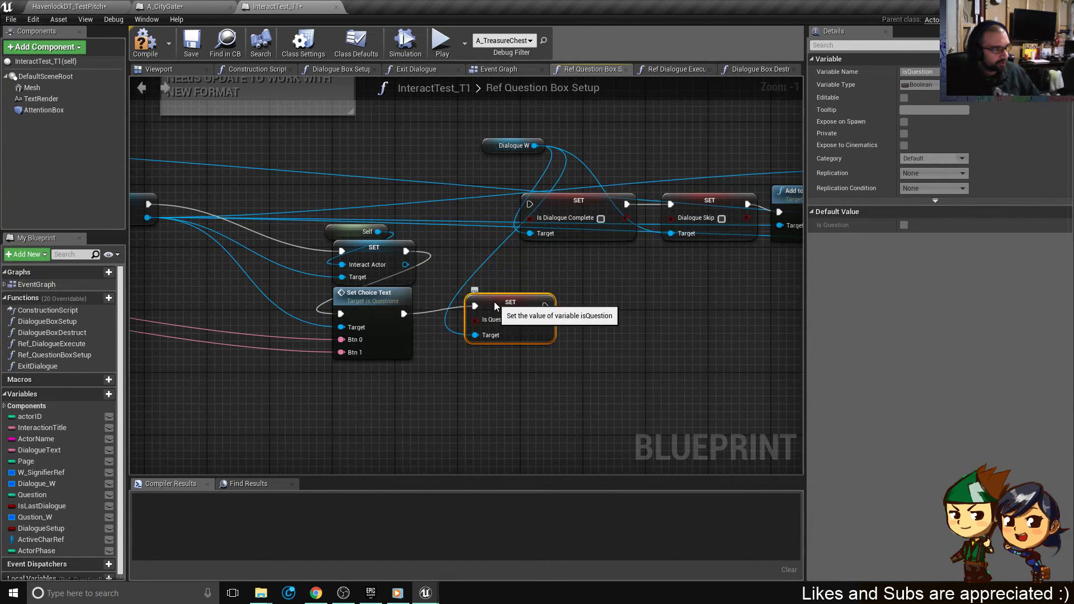
- Delete the old nodes from Set Is Dialogue Complete through Set Input Mode UI Only, keeping the Dialogue W reference
{"action": "scroll", "coordinate": [453, 297], "scroll_direction": "down", "scroll_amount": 4}
{"action": "right_click_drag", "start_coordinate": [621, 262], "coordinate": [459, 229]}
{"action": "scroll", "coordinate": [636, 224], "scroll_direction": "up", "scroll_amount": 3}
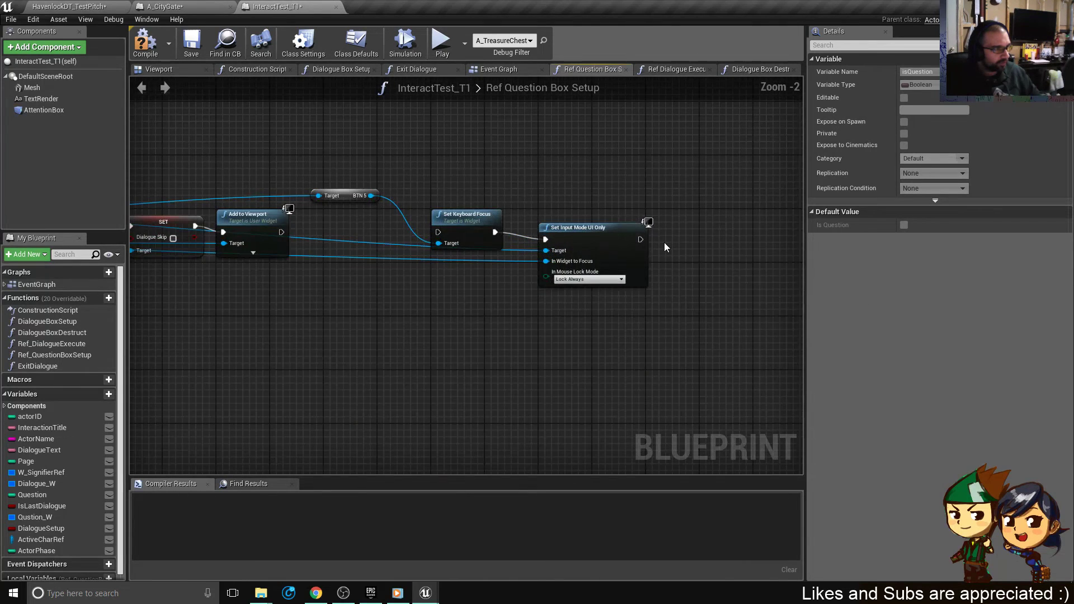
{"action": "right_click_drag", "start_coordinate": [564, 250], "coordinate": [681, 264]}
{"action": "scroll", "coordinate": [679, 265], "scroll_direction": "down", "scroll_amount": 2}
{"action": "left_click_drag", "start_coordinate": [743, 300], "coordinate": [320, 197]}
{"action": "key", "text": "Delete"}
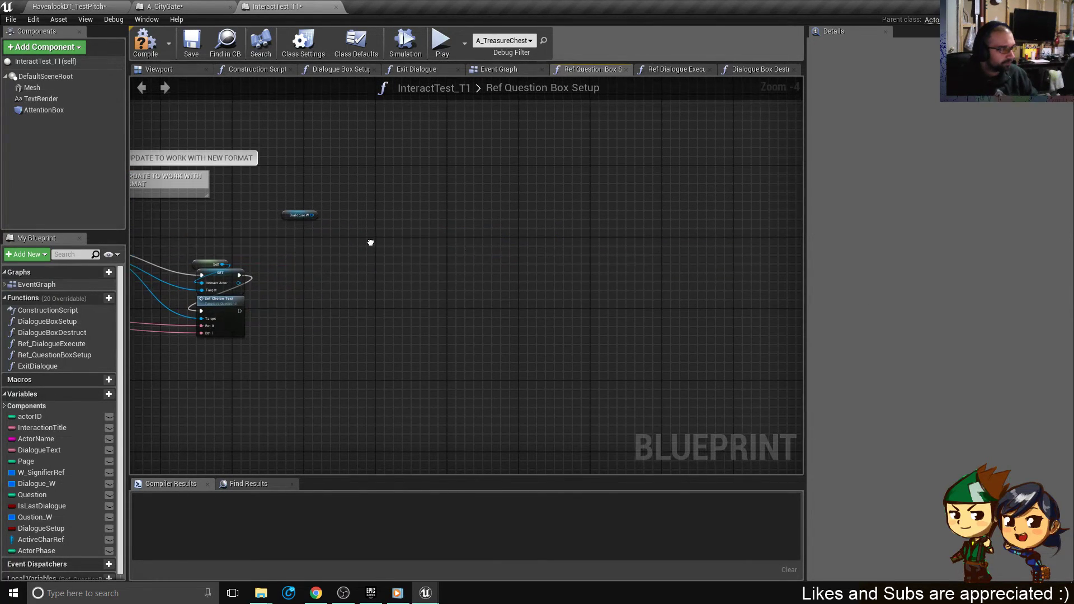
{"action": "right_click_drag", "start_coordinate": [371, 241], "coordinate": [642, 213]}
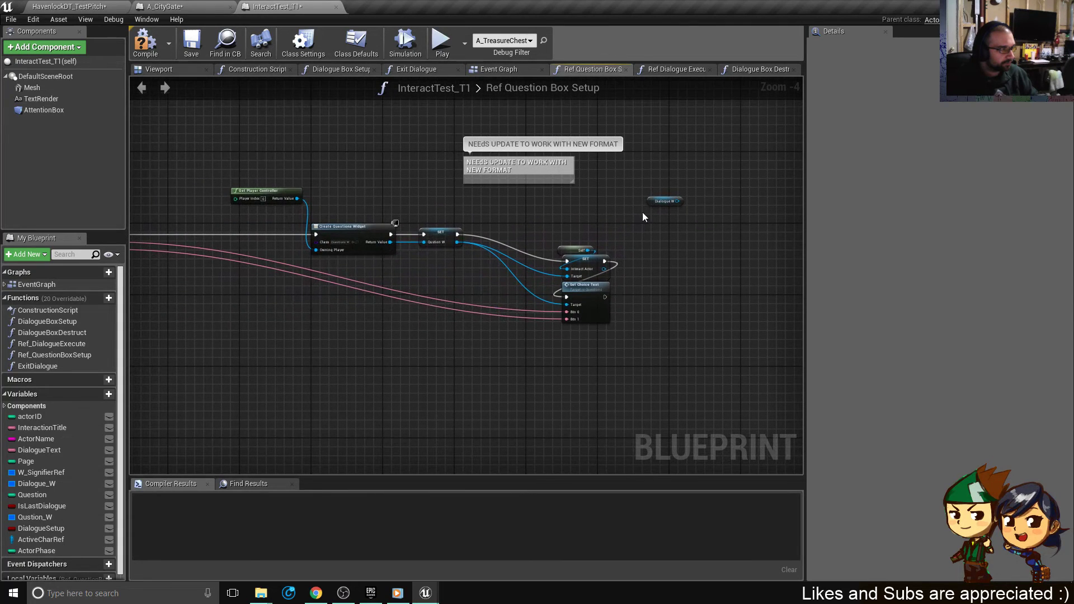
- Save the blueprint and delete the "NEEdS UPDATE TO WORK WITH NEW FORMAT" comment from the graph
{"action": "left_click", "coordinate": [192, 41]}
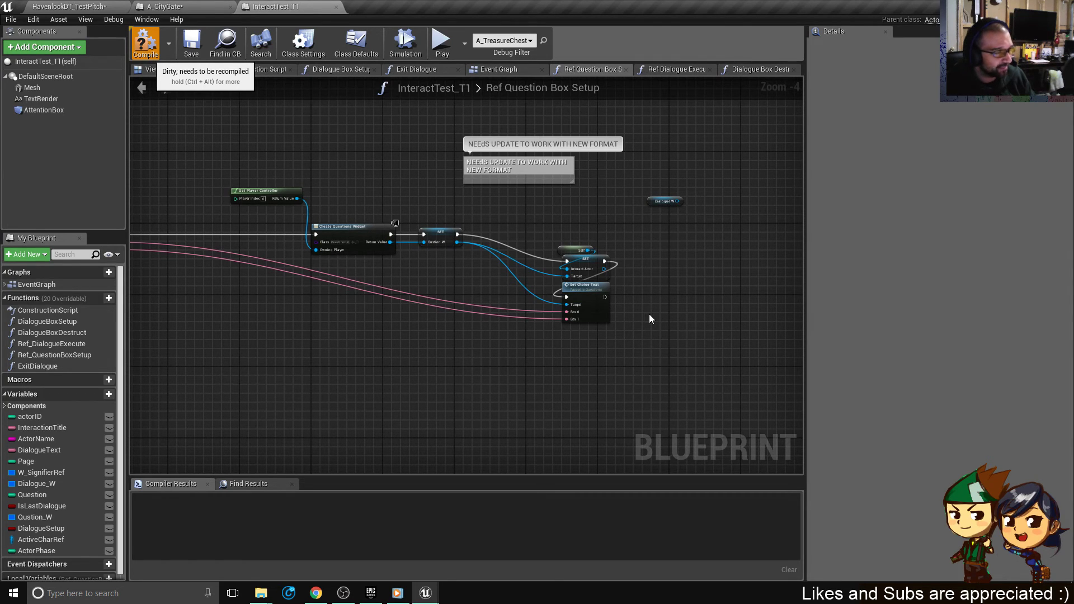
{"action": "left_click", "coordinate": [549, 173]}
{"action": "scroll", "coordinate": [549, 173], "scroll_direction": "up", "scroll_amount": 1}
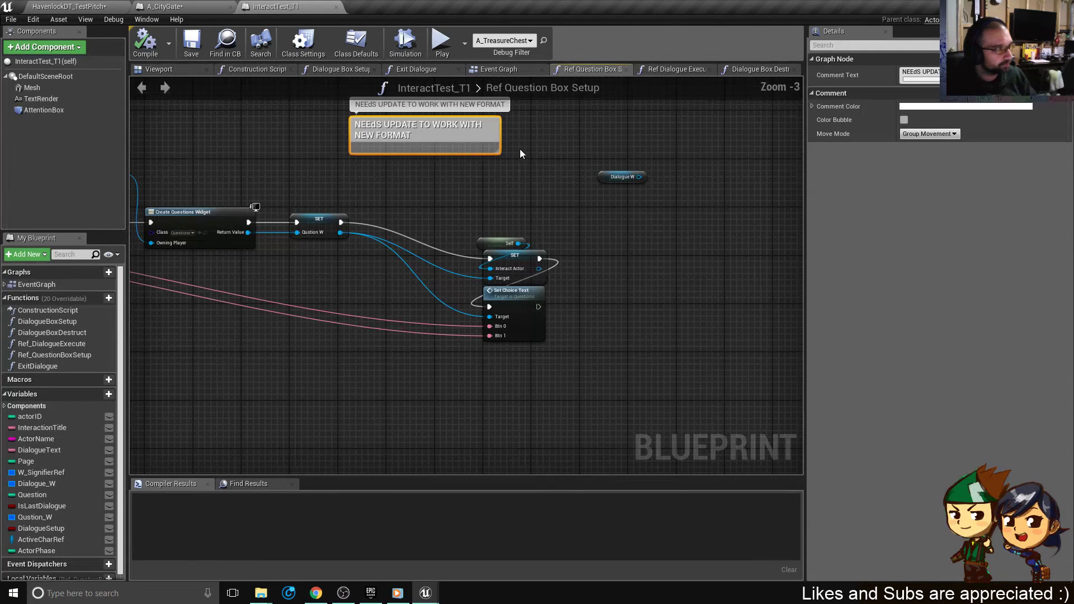
{"action": "key", "text": "Delete"}
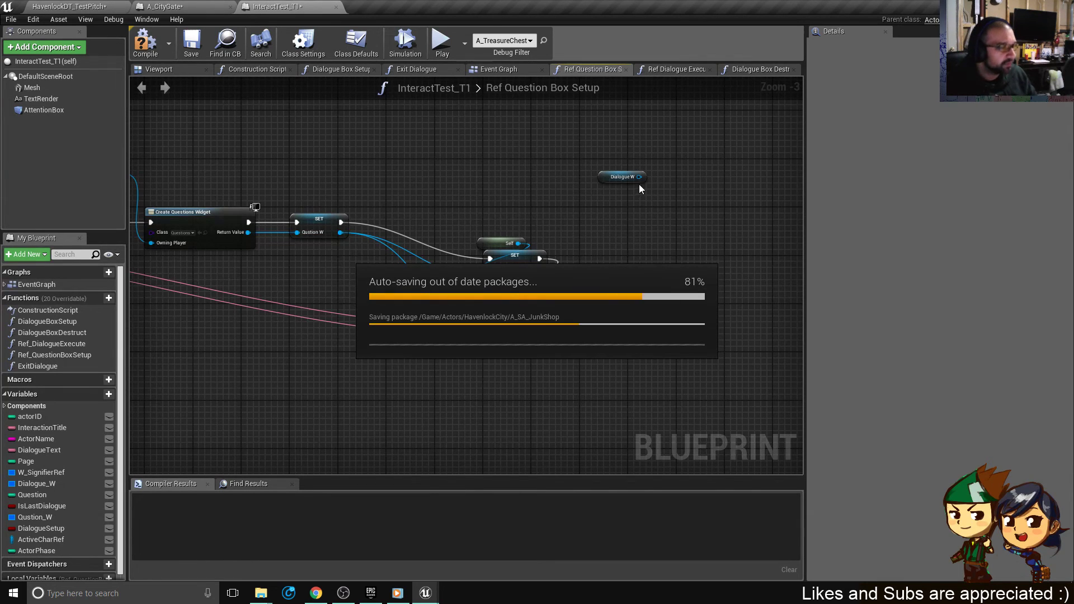
- Add an unchecked Set Is Question node targeting Dialogue W and execute it after Set Choice Text
{"action": "left_click_drag", "start_coordinate": [639, 177], "coordinate": [616, 292]}
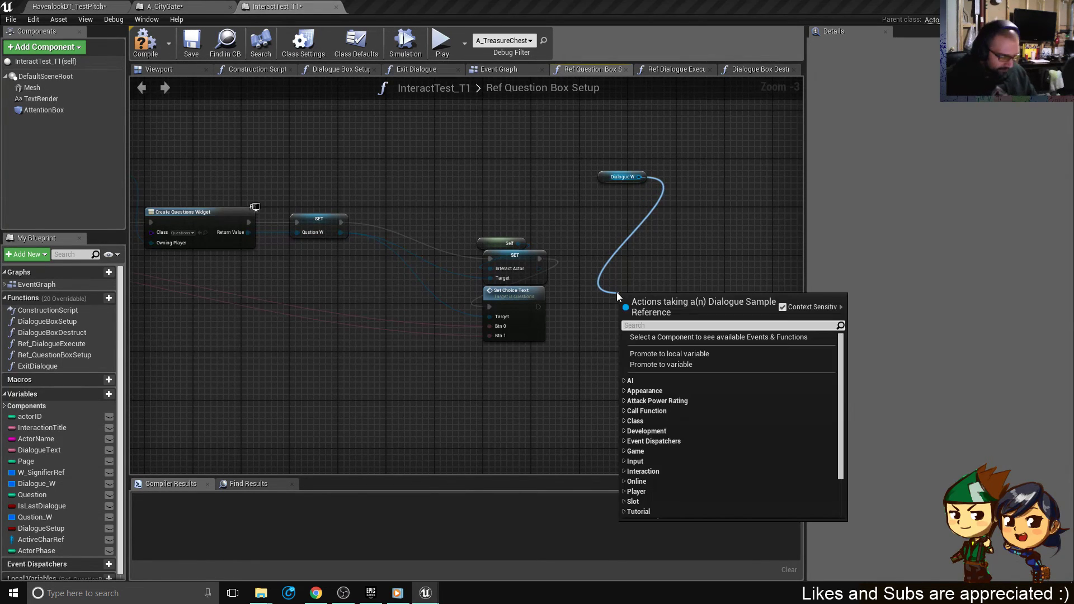
{"action": "type", "text": "set to"}
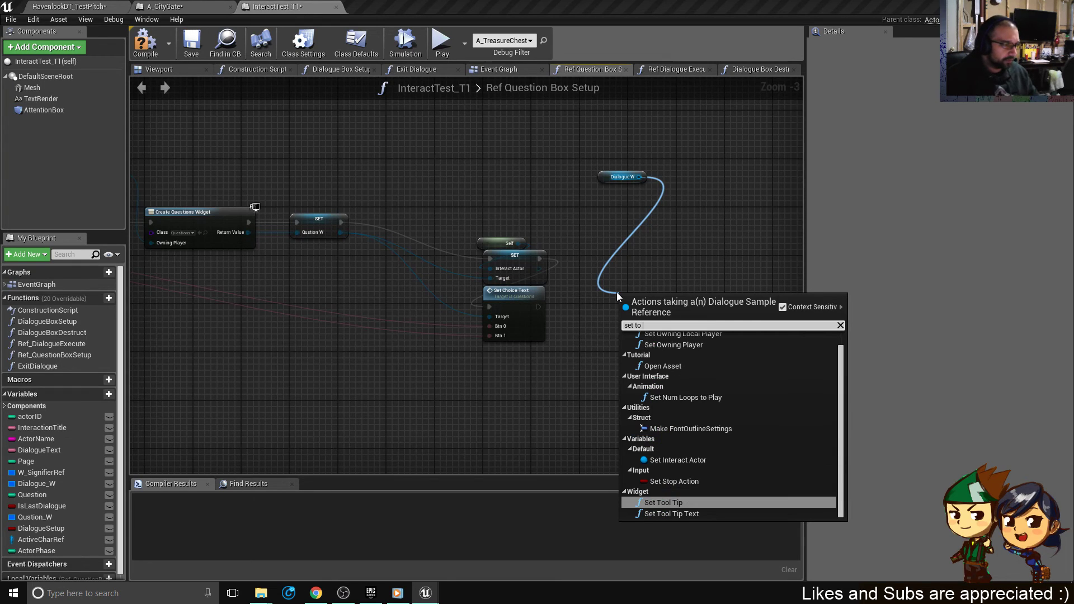
{"action": "key", "text": "BackSpace"}
{"action": "key", "text": "BackSpace"}
{"action": "key", "text": "BackSpace"}
{"action": "key", "text": "BackSpace"}
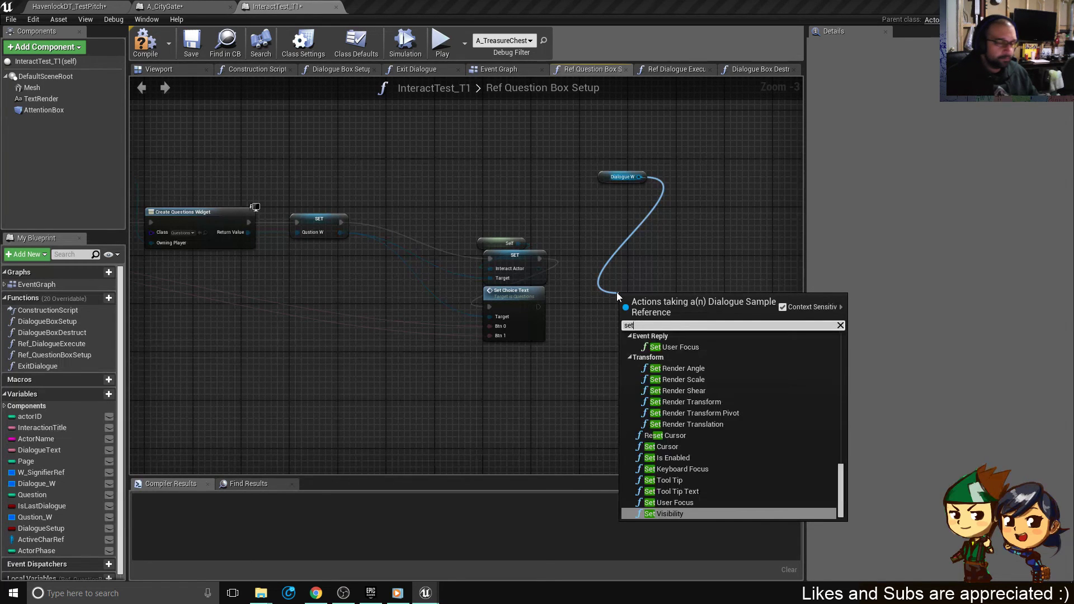
{"action": "key", "text": "Return"}
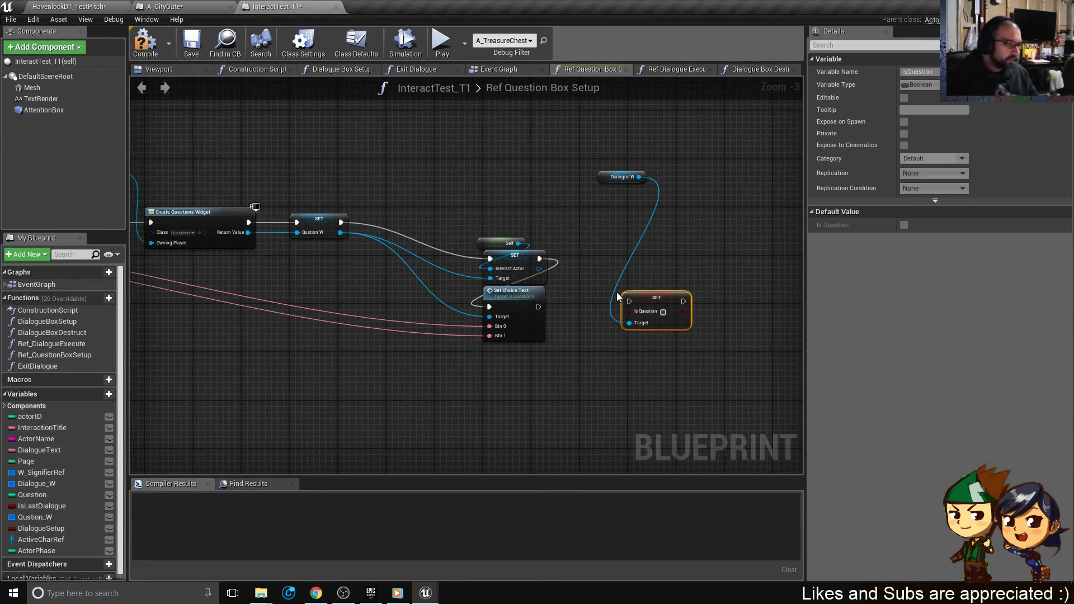
{"action": "left_click_drag", "start_coordinate": [539, 306], "coordinate": [635, 307]}
{"action": "right_click_drag", "start_coordinate": [635, 307], "coordinate": [363, 260]}
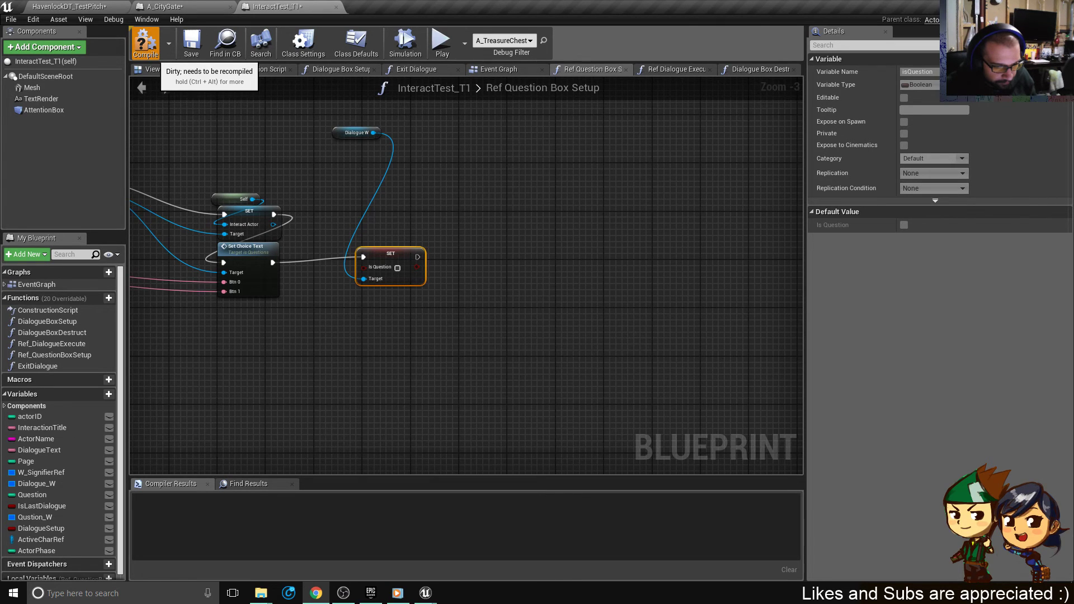
- Compile the InteractTest_T1 blueprint
{"action": "left_click", "coordinate": [145, 43]}
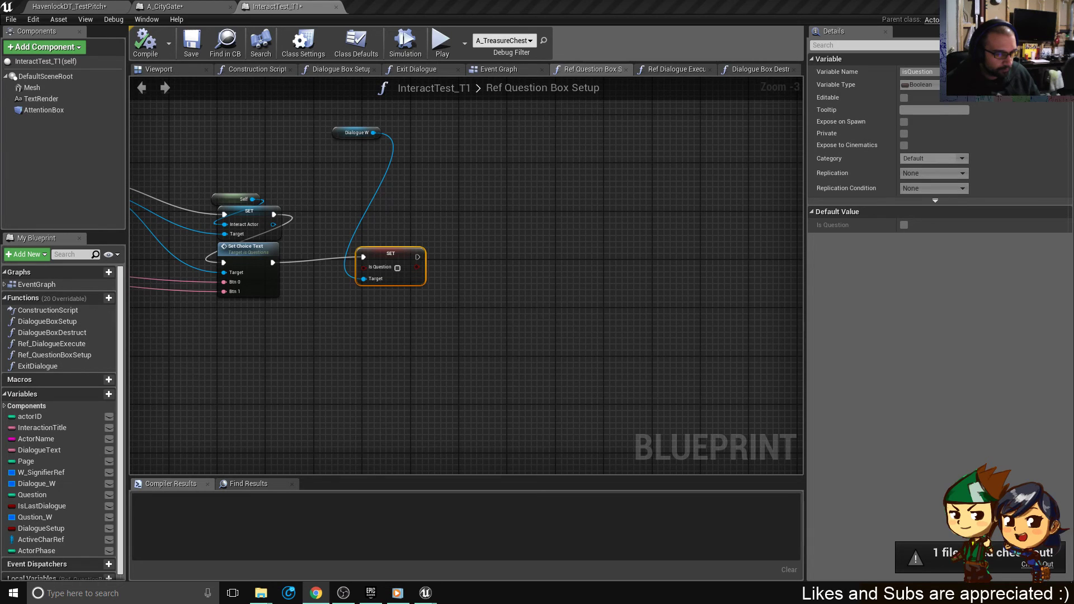
{"action": "left_click", "coordinate": [423, 356]}
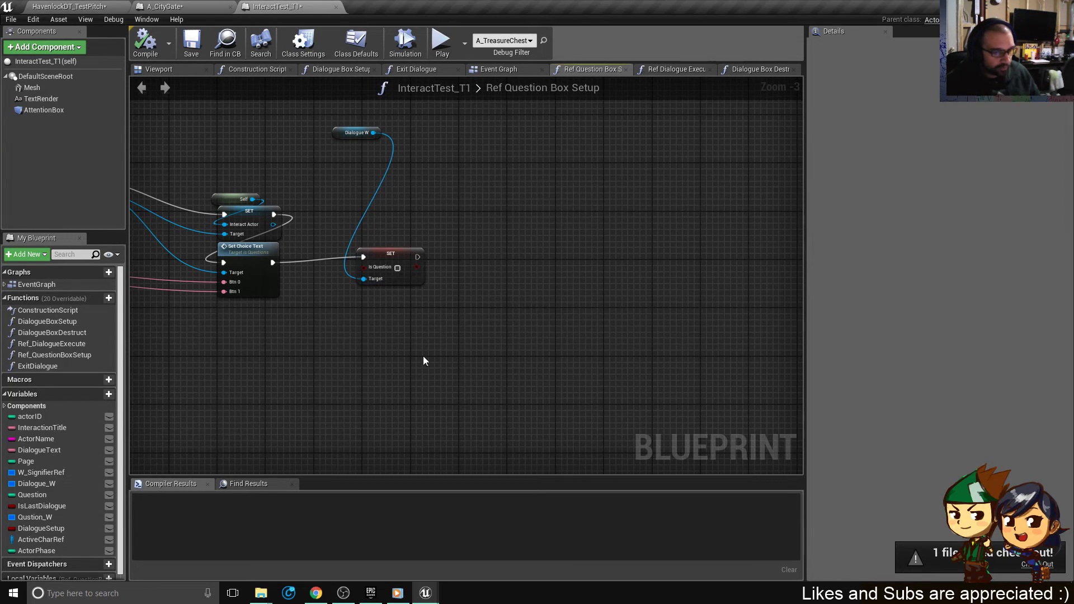
{"action": "right_click_drag", "start_coordinate": [375, 354], "coordinate": [505, 404]}
{"action": "right_click_drag", "start_coordinate": [330, 234], "coordinate": [433, 235]}
- Check out the A_SA_Gidgets asset from source control and save the InteractTest_T1 blueprint
{"action": "left_click", "coordinate": [1028, 564]}
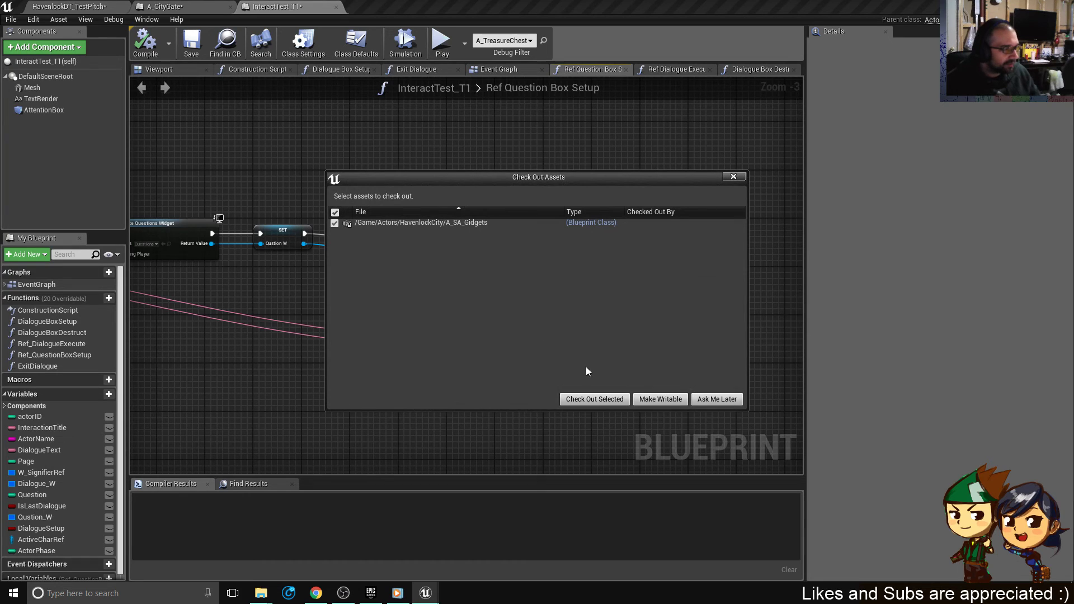
{"action": "left_click", "coordinate": [599, 400]}
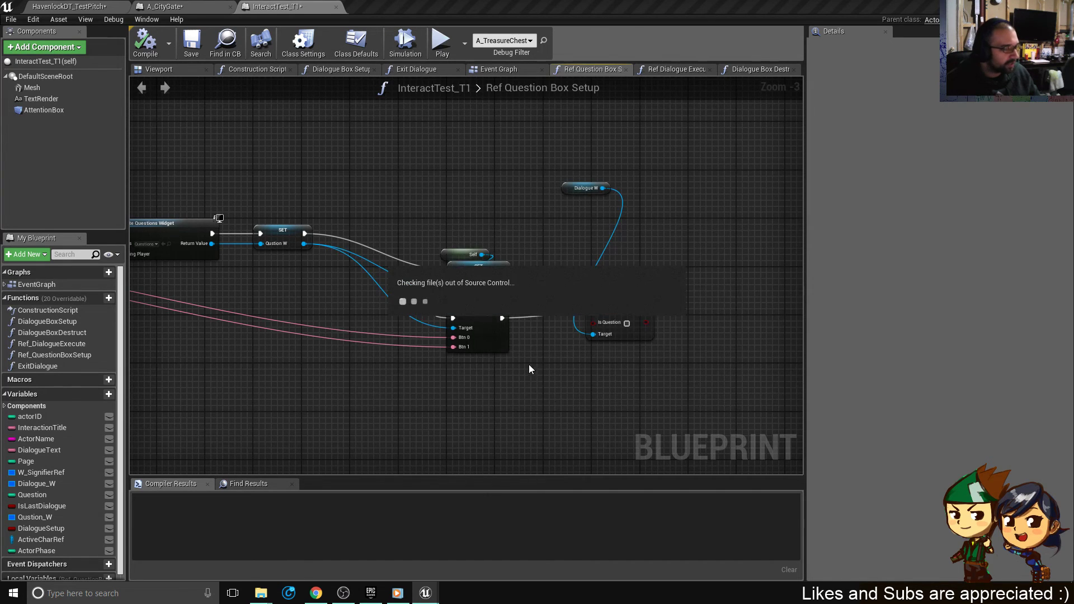
{"action": "left_click", "coordinate": [190, 43]}
{"action": "right_click_drag", "start_coordinate": [517, 189], "coordinate": [438, 140]}
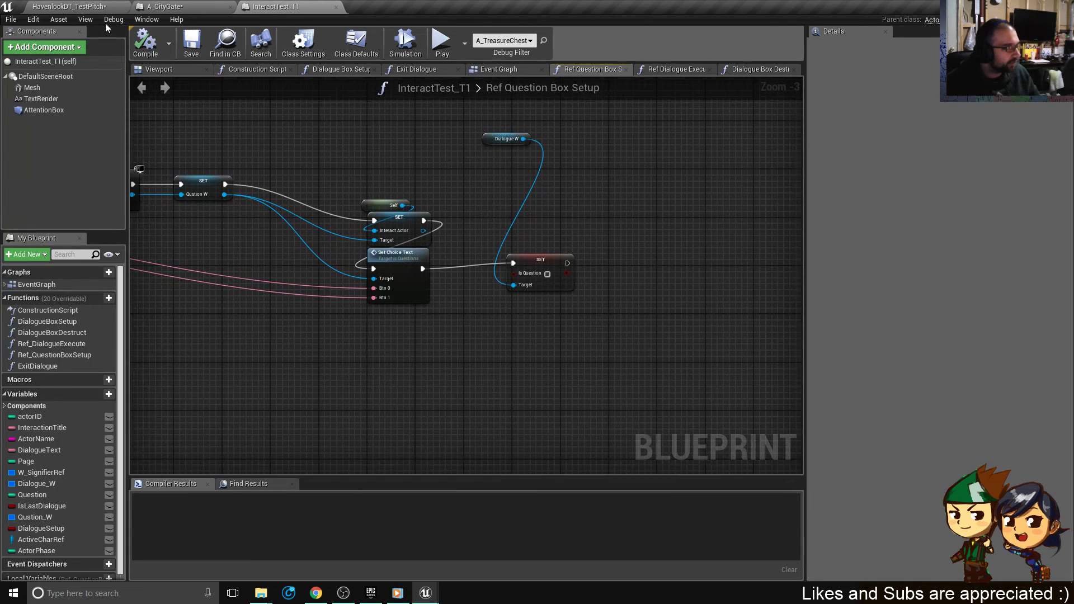
- In A_CityGate's event graph, set the Ref Question Box Setup node's Choice 1 to "Yes" and Choice 2 to "No"
{"action": "left_click", "coordinate": [209, 6]}
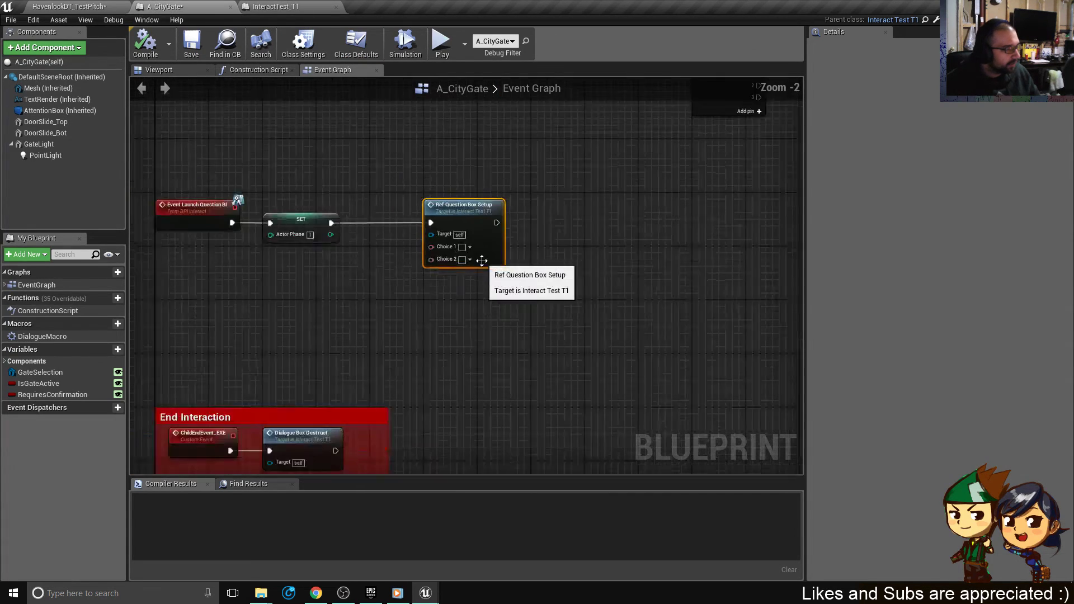
{"action": "scroll", "coordinate": [482, 261], "scroll_direction": "down", "scroll_amount": 1}
{"action": "right_click_drag", "start_coordinate": [378, 279], "coordinate": [356, 354]}
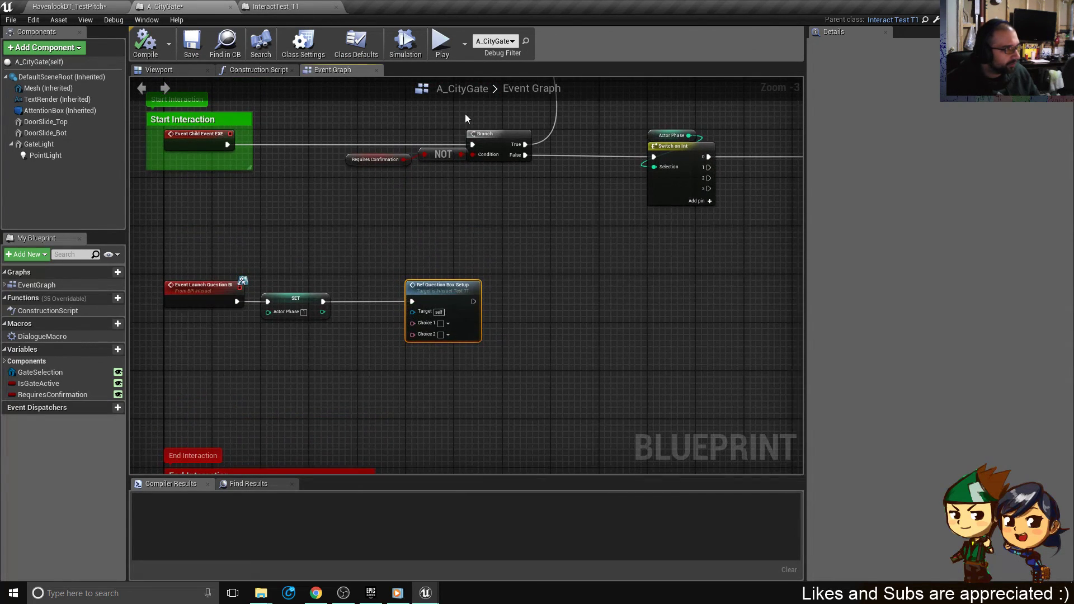
{"action": "key", "text": "Home"}
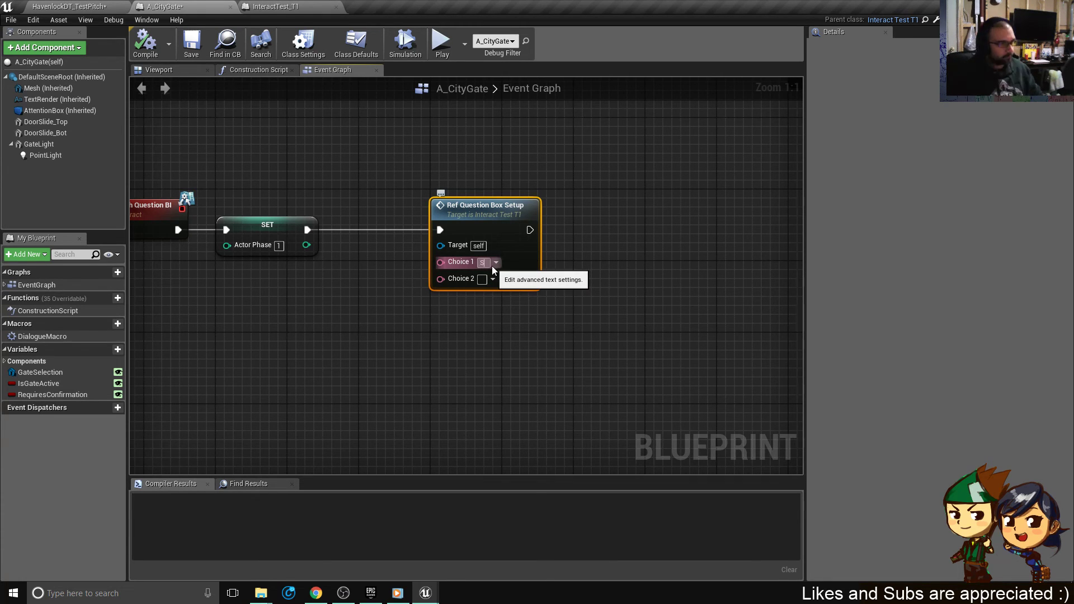
{"action": "type", "text": "Sure"}
{"action": "key", "text": "BackSpace"}
{"action": "key", "text": "BackSpace"}
{"action": "key", "text": "BackSpace"}
{"action": "key", "text": "BackSpace"}
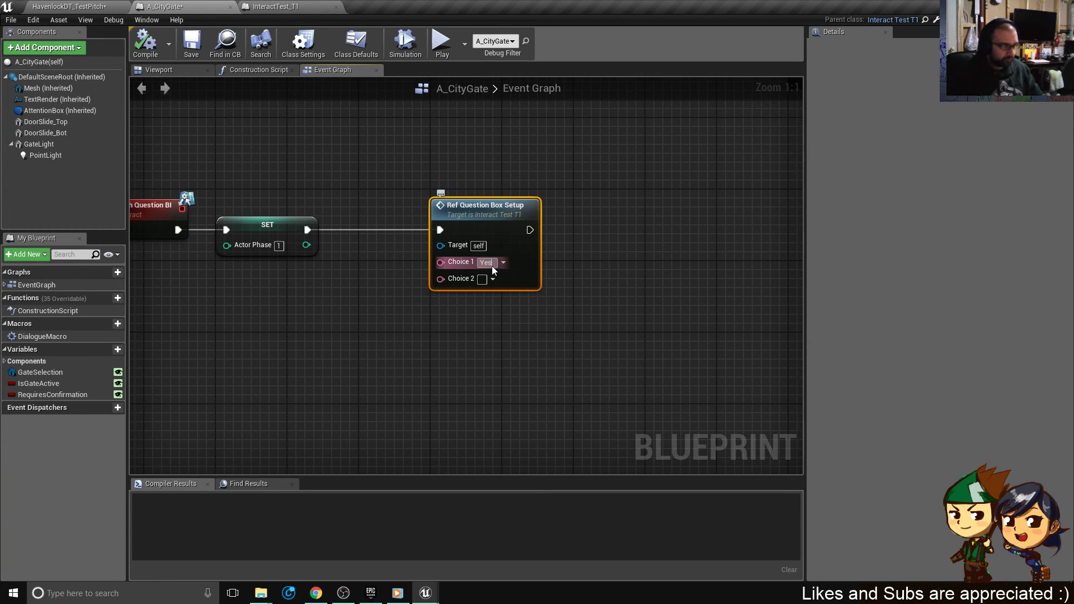
{"action": "type", "text": "Yes"}
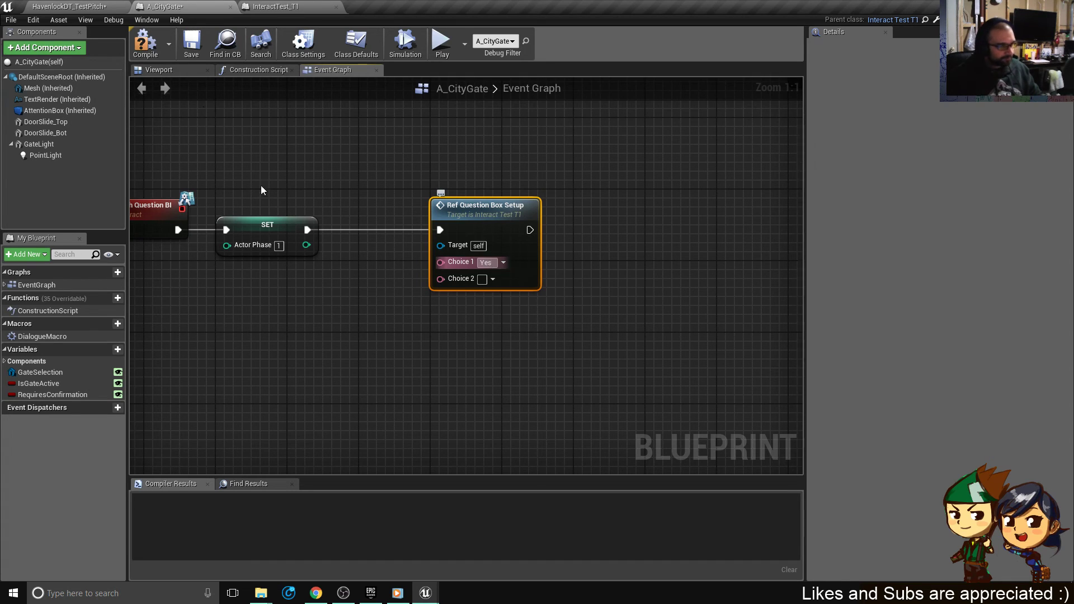
{"action": "key", "text": "Return"}
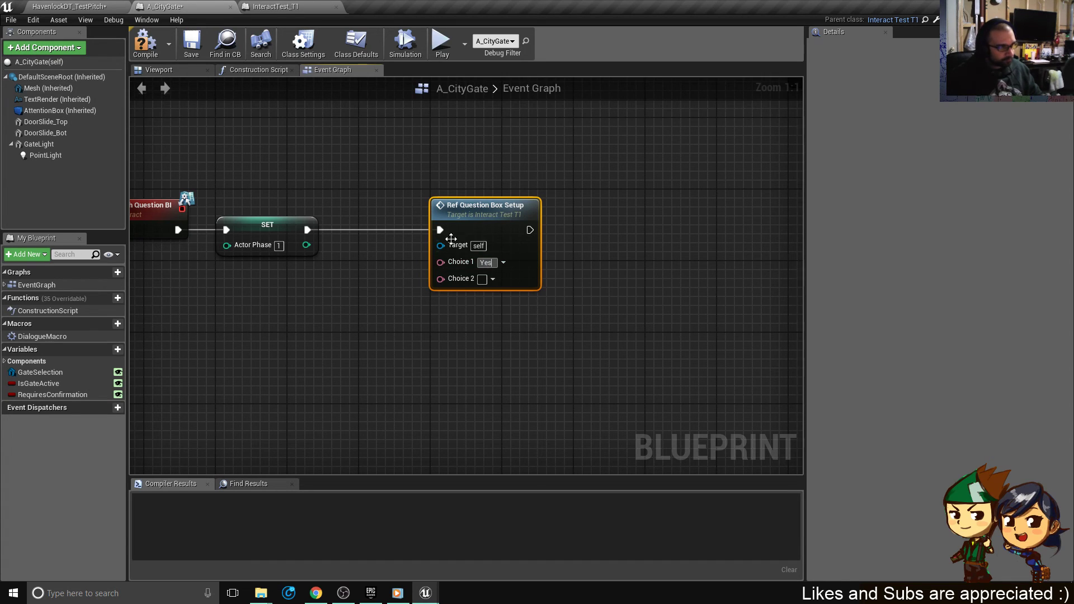
{"action": "left_click", "coordinate": [483, 279]}
{"action": "type", "text": "No"}
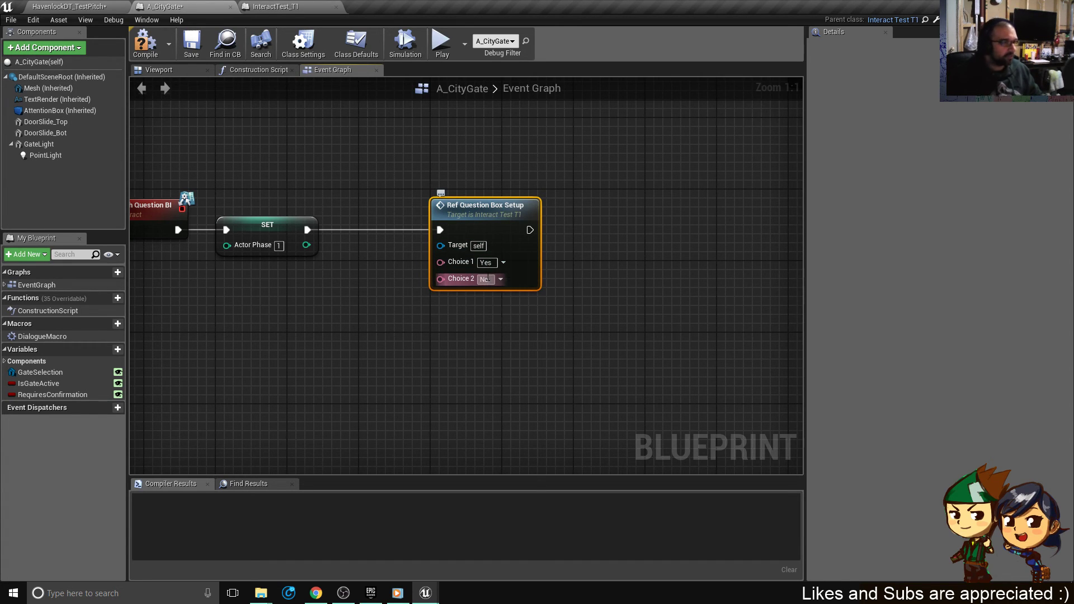
{"action": "key", "text": "Return"}
- Add the Event Question Choice Made BI interface event between the Event Launch Question BI chain and the End Interaction comment
{"action": "scroll", "coordinate": [431, 394], "scroll_direction": "down", "scroll_amount": 7}
{"action": "scroll", "coordinate": [504, 352], "scroll_direction": "up", "scroll_amount": 2}
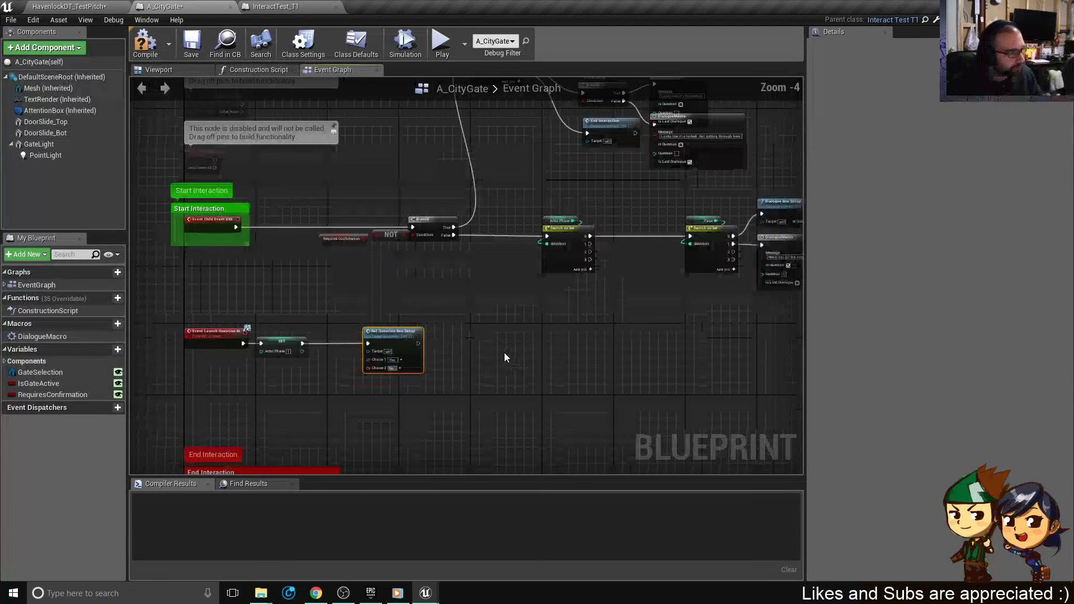
{"action": "right_click_drag", "start_coordinate": [552, 342], "coordinate": [475, 310]}
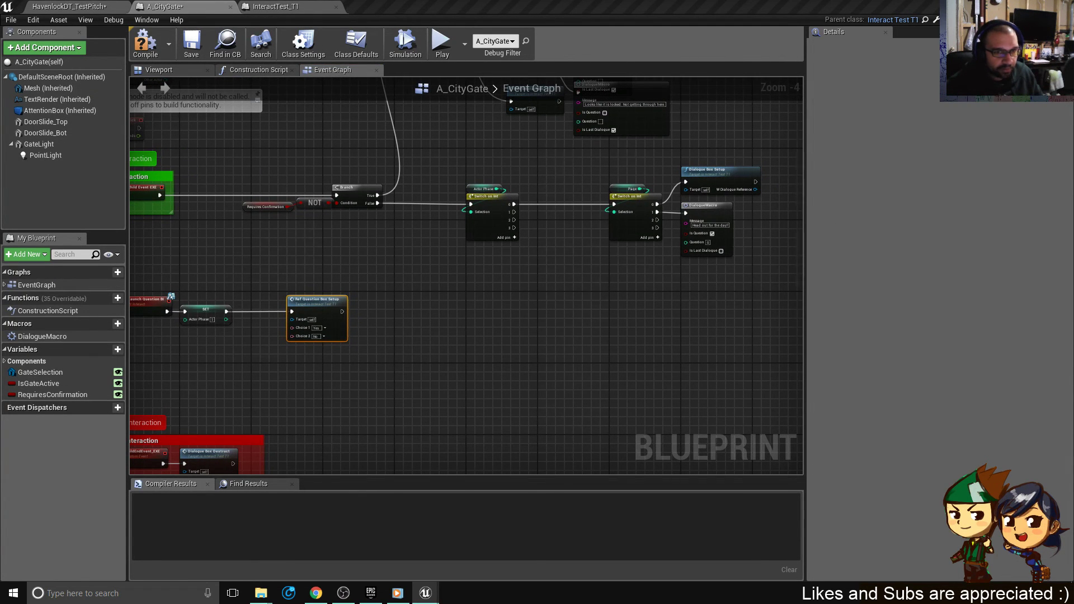
{"action": "right_click_drag", "start_coordinate": [532, 368], "coordinate": [601, 272]}
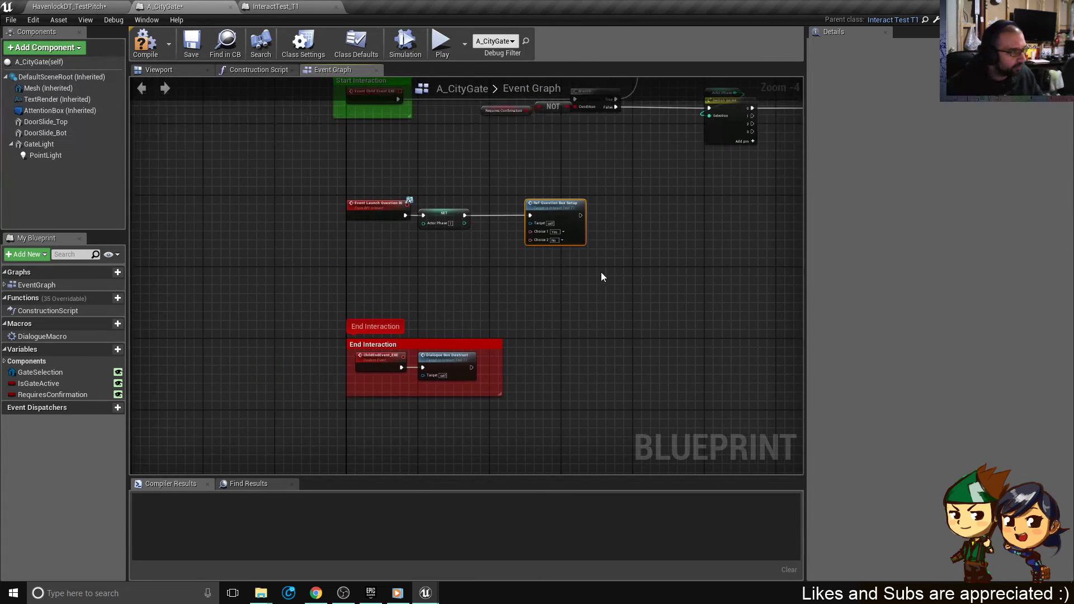
{"action": "scroll", "coordinate": [503, 271], "scroll_direction": "up", "scroll_amount": 3}
{"action": "right_click", "coordinate": [295, 284]}
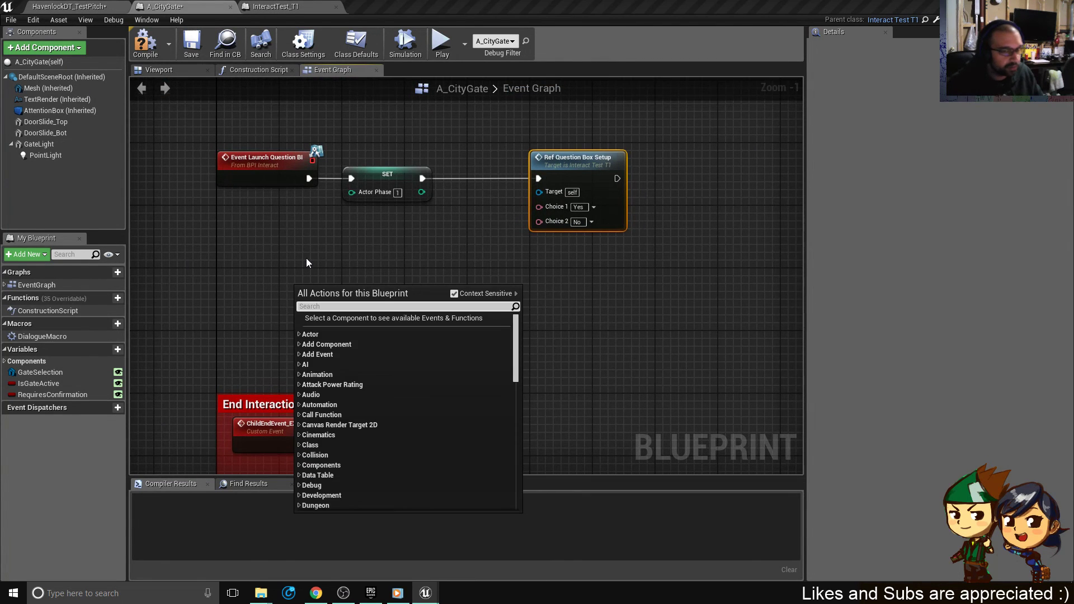
{"action": "type", "text": "eve"}
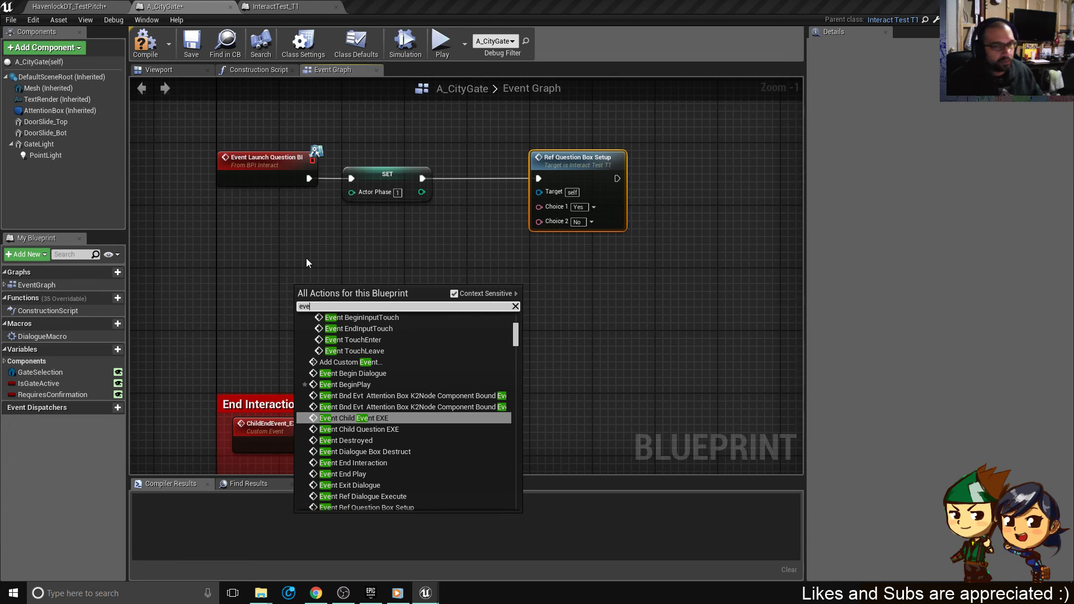
{"action": "type", "text": "nt"}
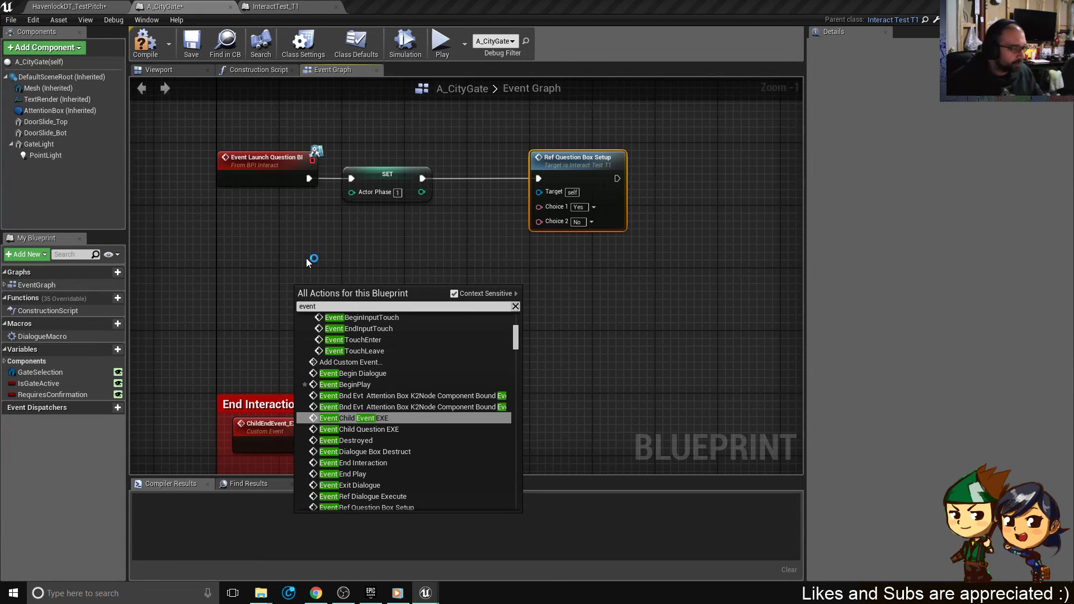
{"action": "double_click", "coordinate": [322, 307]}
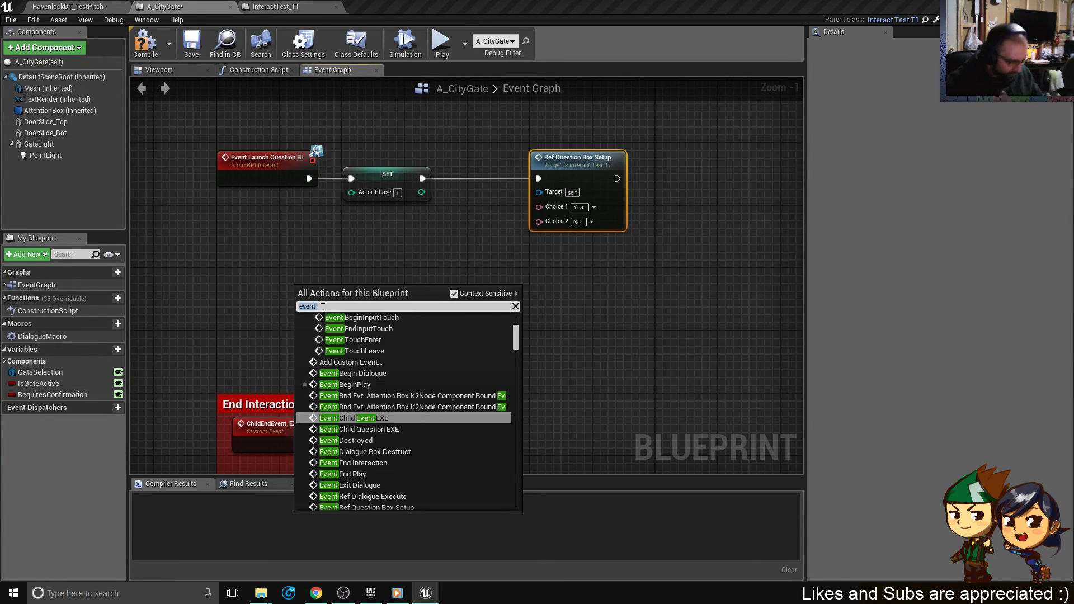
{"action": "key", "text": "BackSpace"}
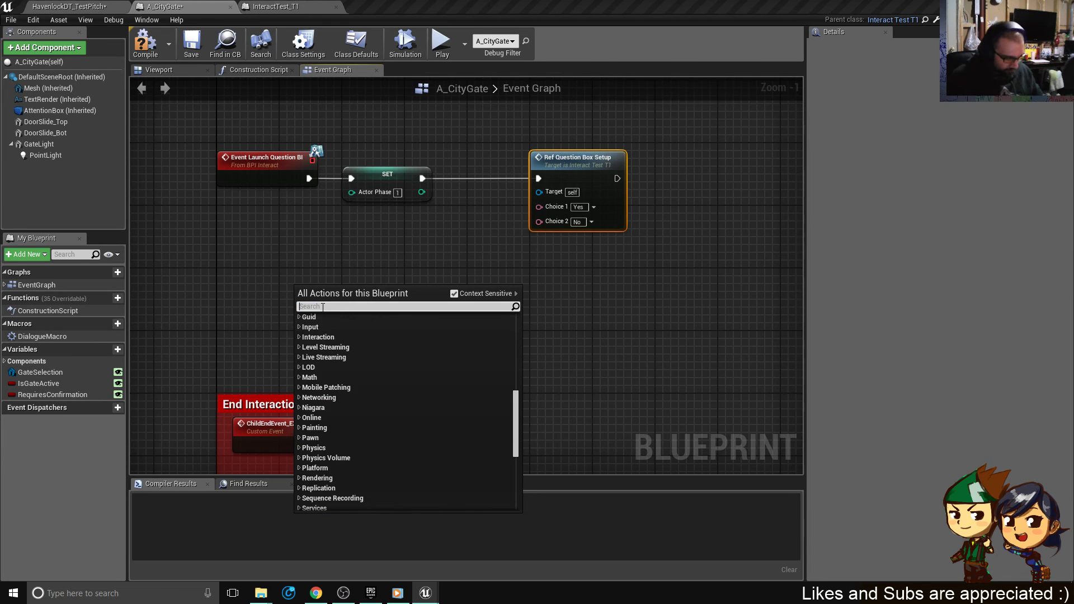
{"action": "type", "text": "choice made"}
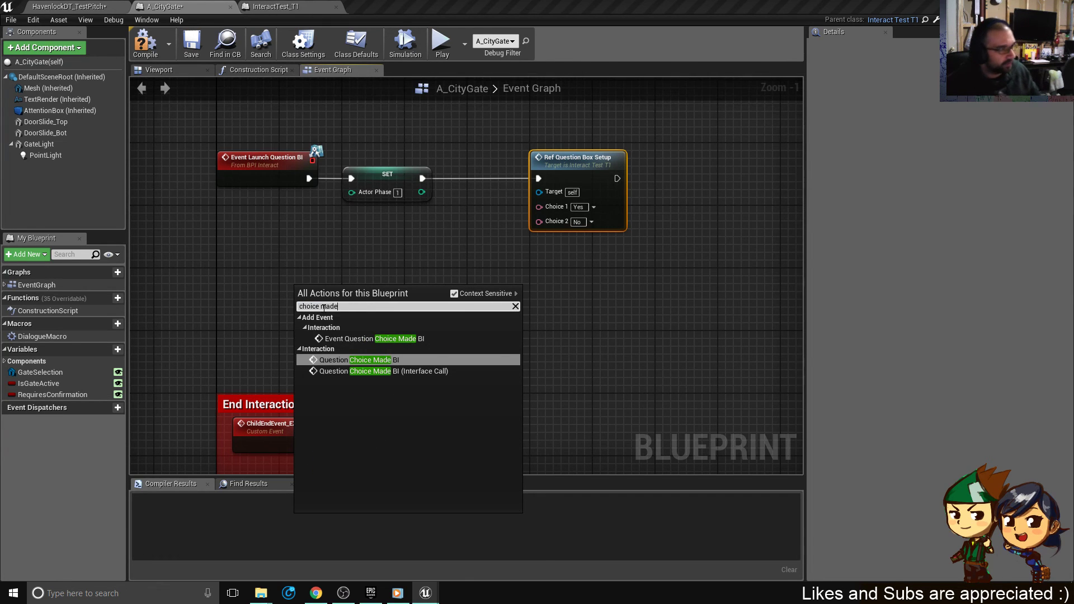
{"action": "left_click", "coordinate": [385, 339]}
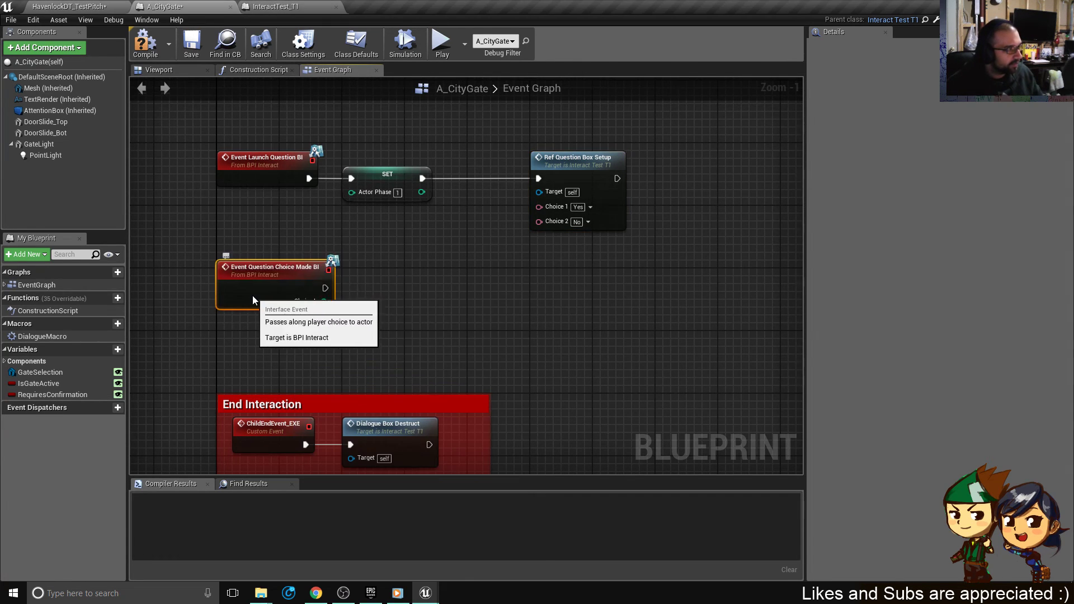
{"action": "left_click_drag", "start_coordinate": [253, 296], "coordinate": [254, 307]}
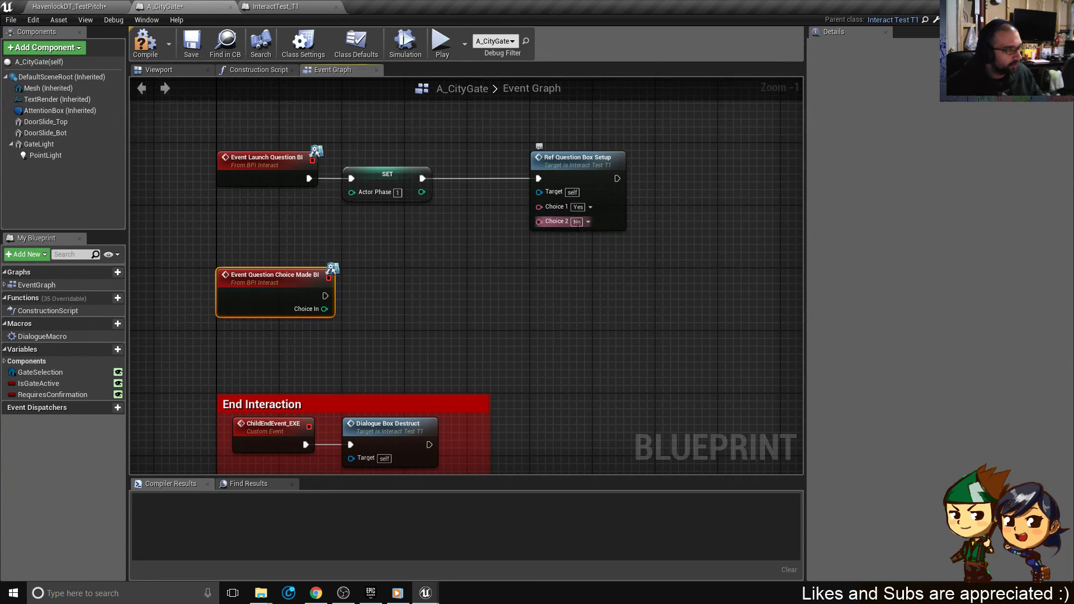
{"action": "left_click", "coordinate": [603, 210]}
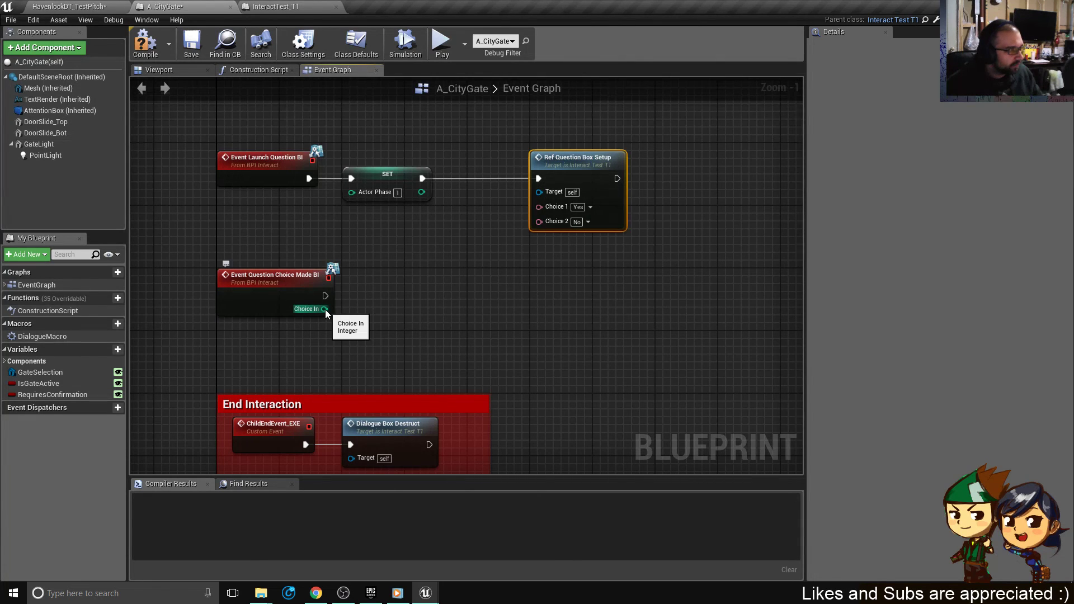
- Drive a Switch on Int from the event's Choice In, with outputs 0 and 1, no default pin, and aligned with the event
{"action": "left_click_drag", "start_coordinate": [325, 310], "coordinate": [569, 304]}
{"action": "type", "text": "sw"}
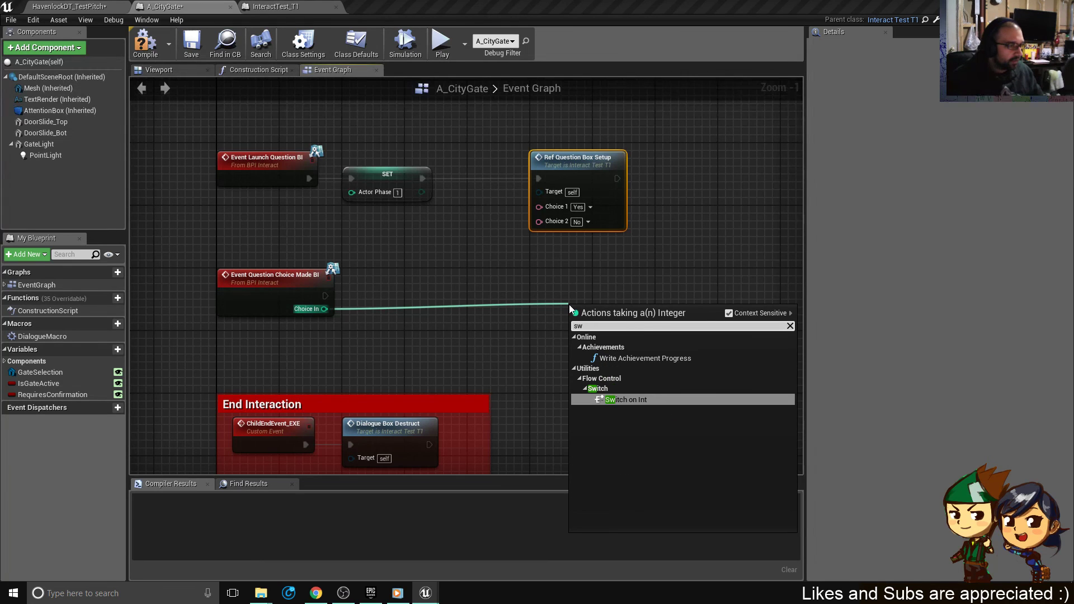
{"action": "key", "text": "Return"}
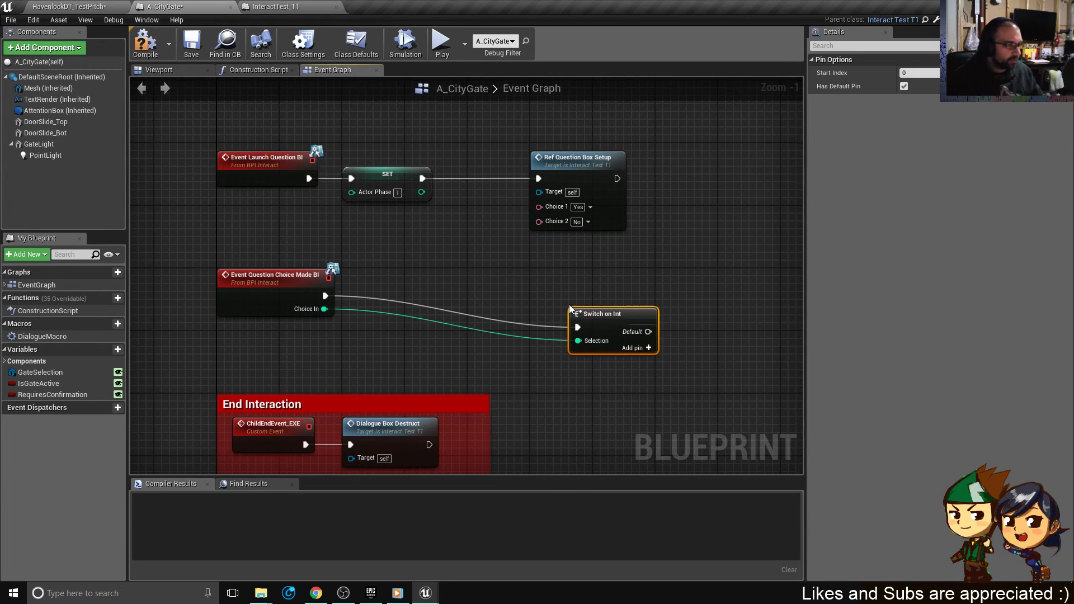
{"action": "left_click", "coordinate": [632, 348]}
{"action": "left_click", "coordinate": [904, 86]}
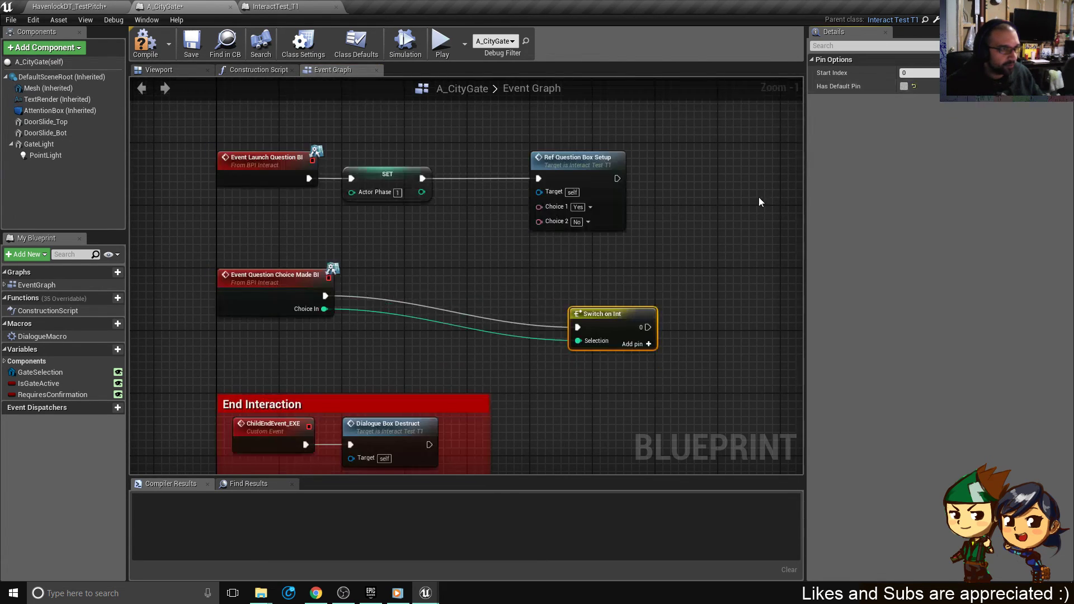
{"action": "left_click_drag", "start_coordinate": [608, 324], "coordinate": [569, 293]}
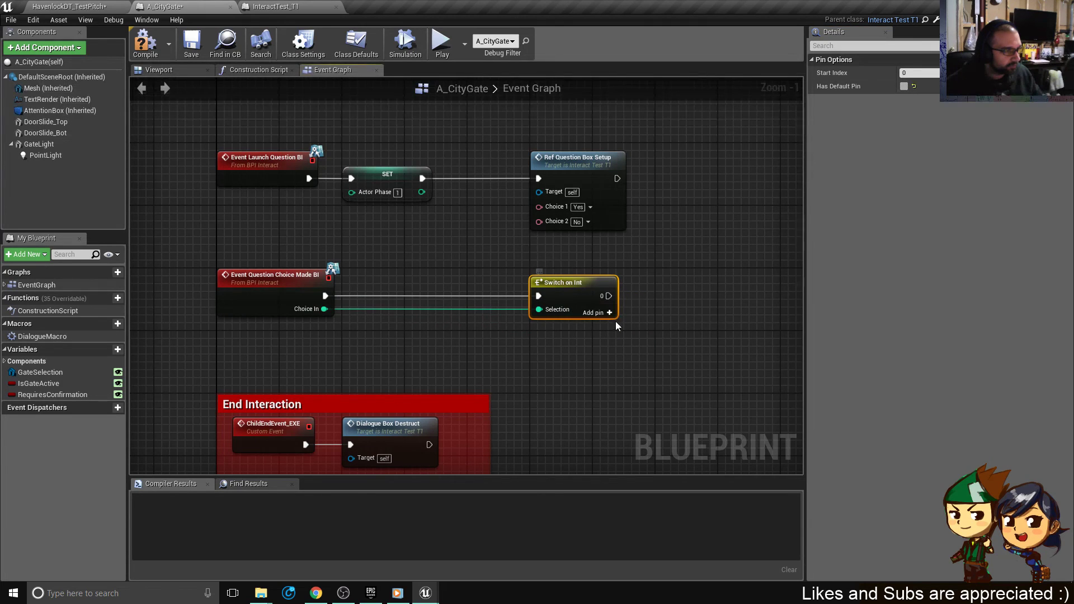
{"action": "left_click", "coordinate": [609, 313]}
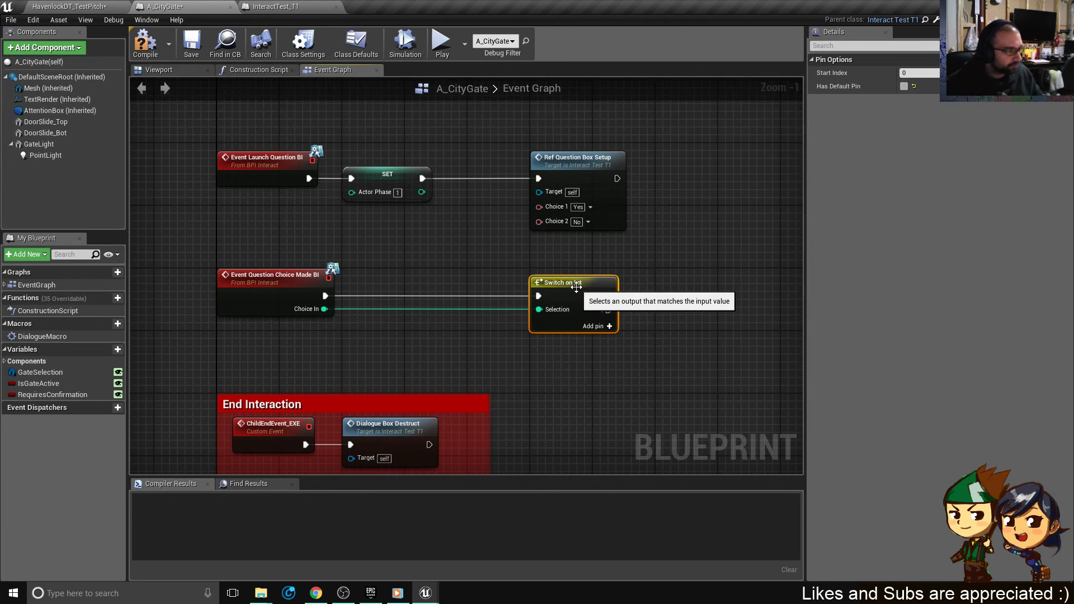
- Add a Print String on the Choice In switch's output 0 with the text "LOADING LEVEL"
{"action": "right_click_drag", "start_coordinate": [795, 271], "coordinate": [696, 257]}
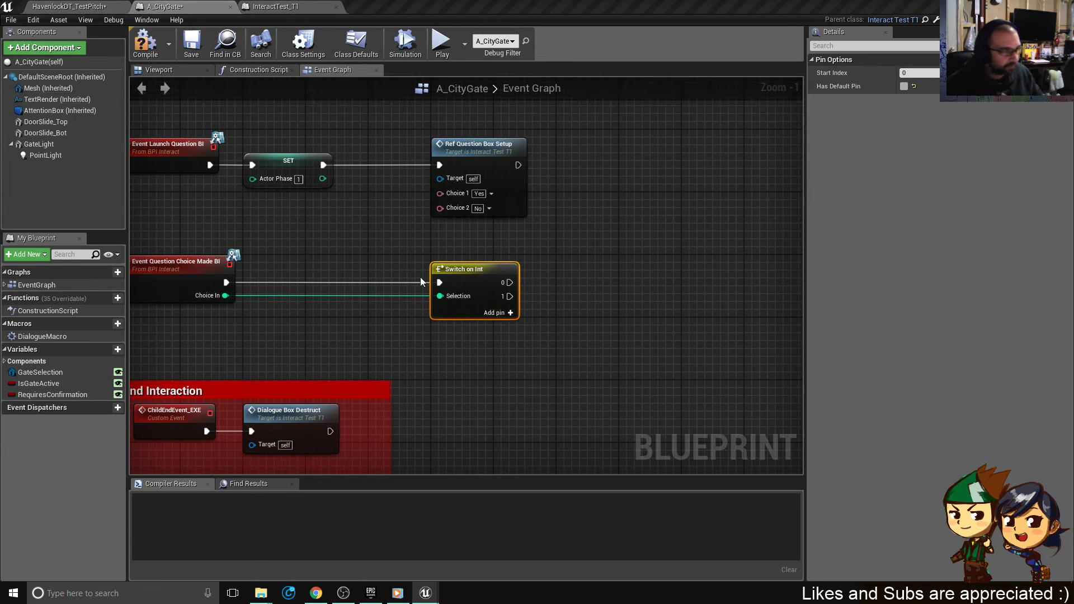
{"action": "left_click_drag", "start_coordinate": [510, 283], "coordinate": [658, 276]}
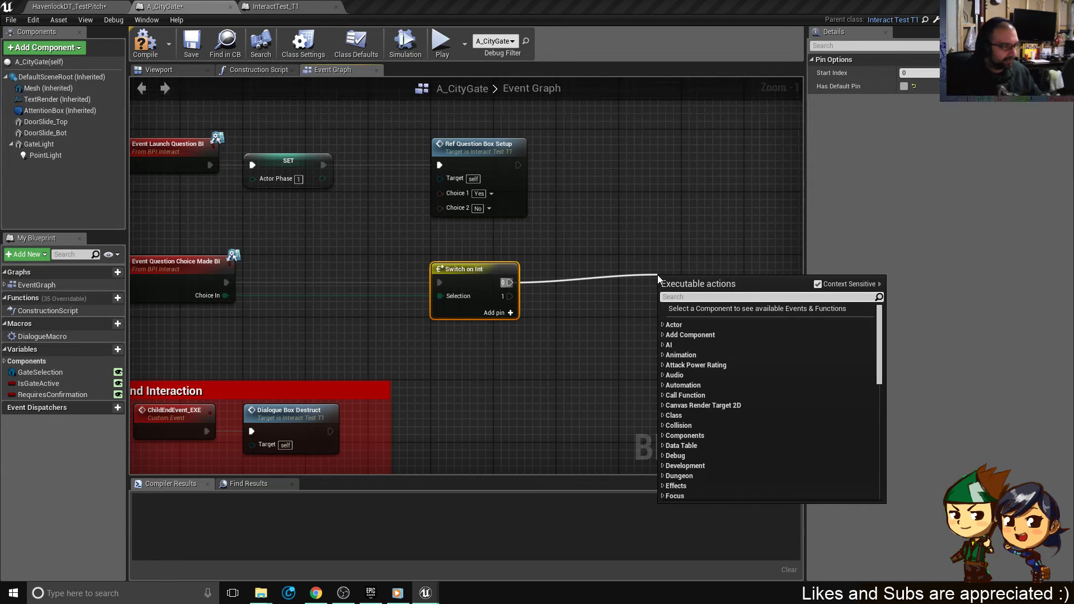
{"action": "type", "text": "prin"}
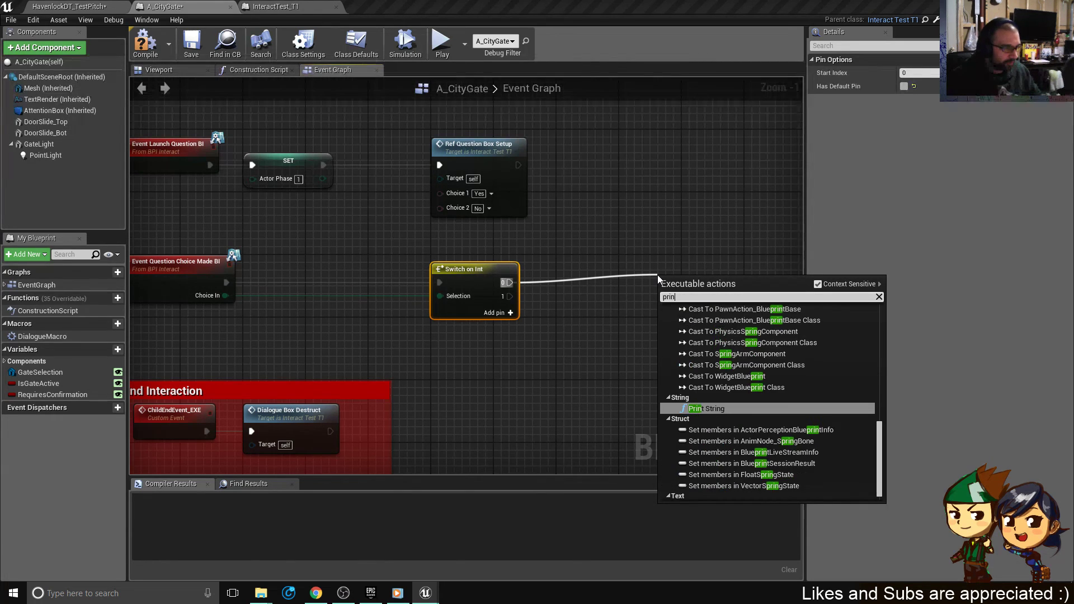
{"action": "key", "text": "Return"}
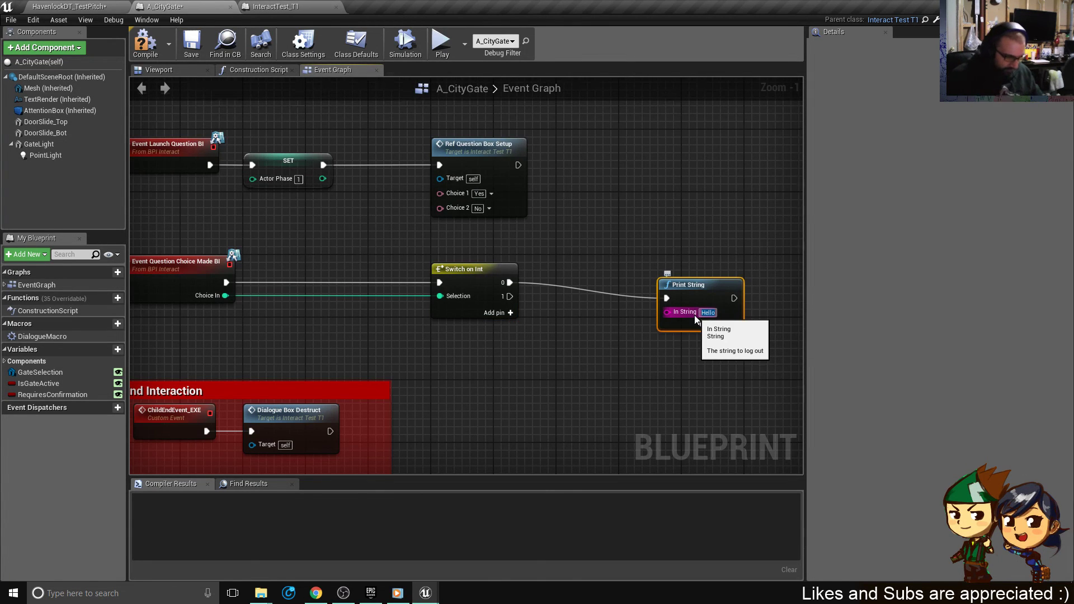
{"action": "type", "text": "LOADING"}
{"action": "type", "text": "_LEVEL"}
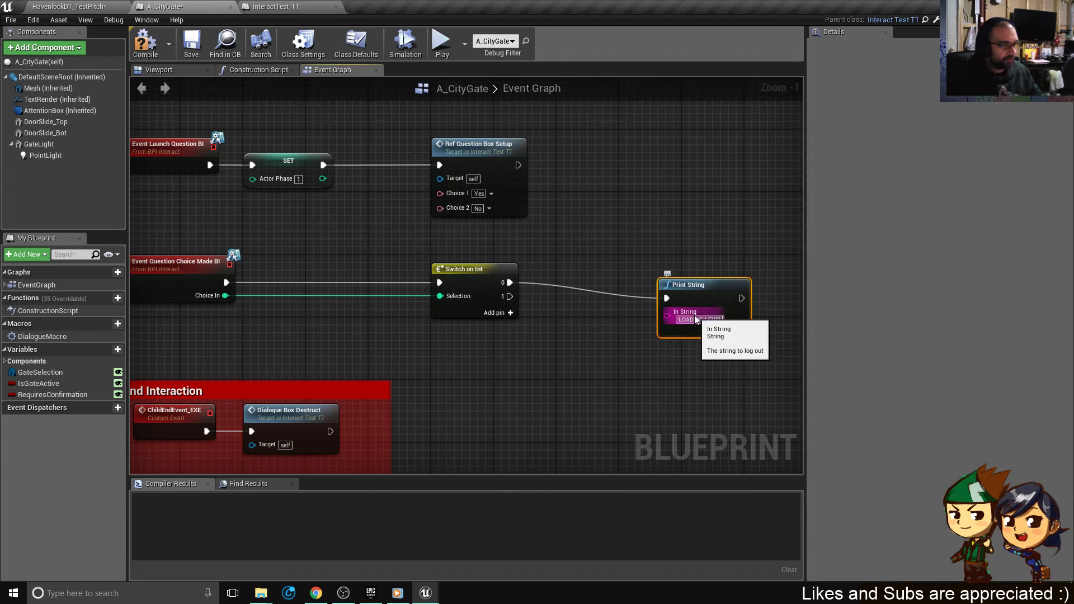
- Duplicate the Print String below the original, connect it to the switch's output 1, and set its text to "CANCEL"
{"action": "left_click_drag", "start_coordinate": [709, 288], "coordinate": [702, 225]}
{"action": "key", "text": "ctrl+c"}
{"action": "key", "text": "ctrl+v"}
{"action": "left_click_drag", "start_coordinate": [719, 312], "coordinate": [663, 306]}
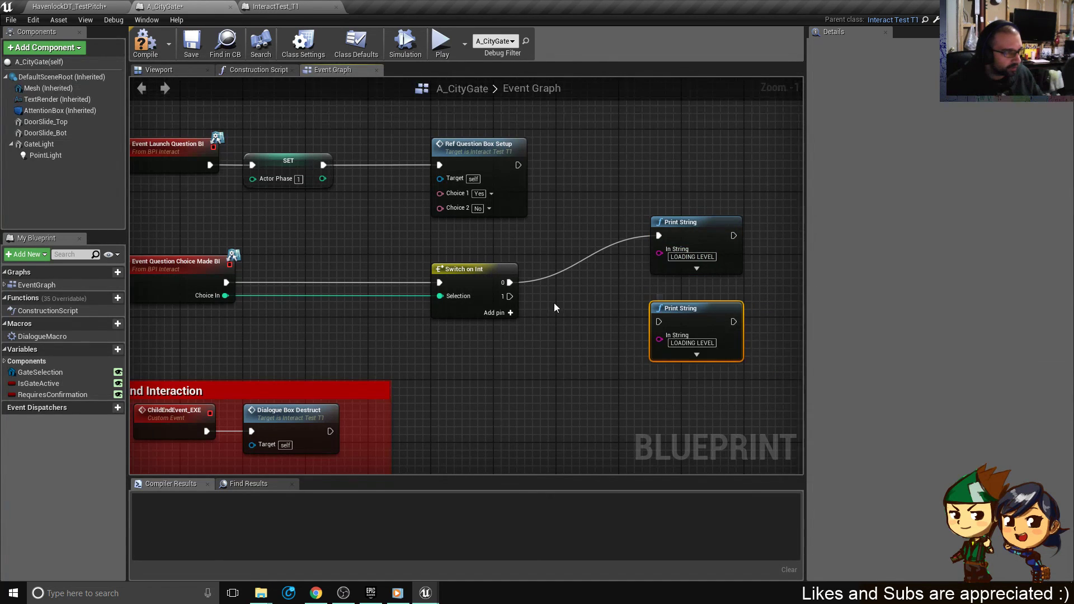
{"action": "left_click_drag", "start_coordinate": [512, 296], "coordinate": [668, 325]}
{"action": "left_click", "coordinate": [613, 318]}
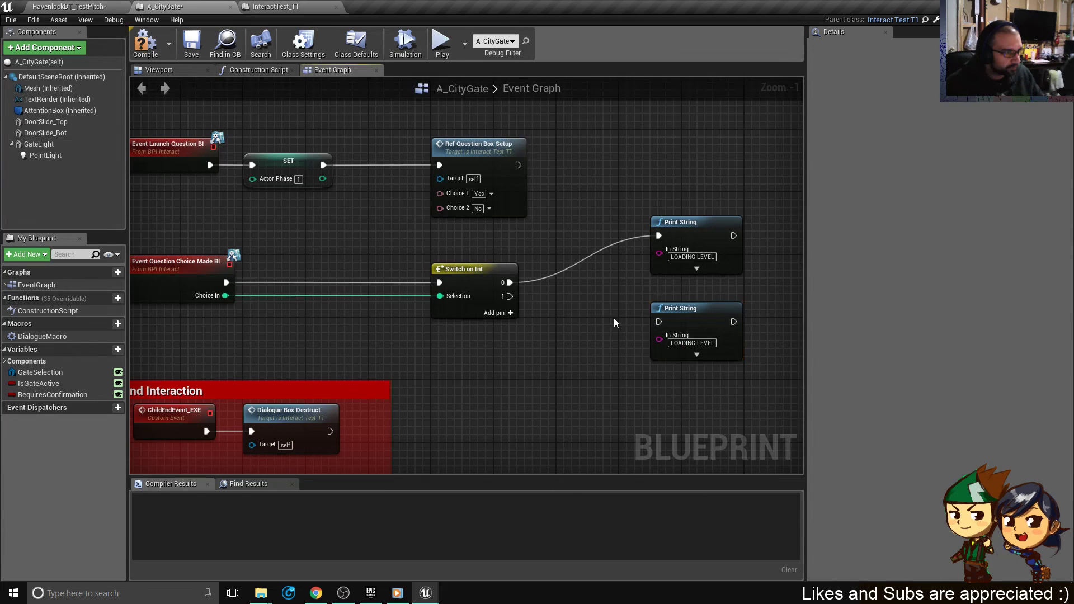
{"action": "left_click_drag", "start_coordinate": [509, 299], "coordinate": [666, 326]}
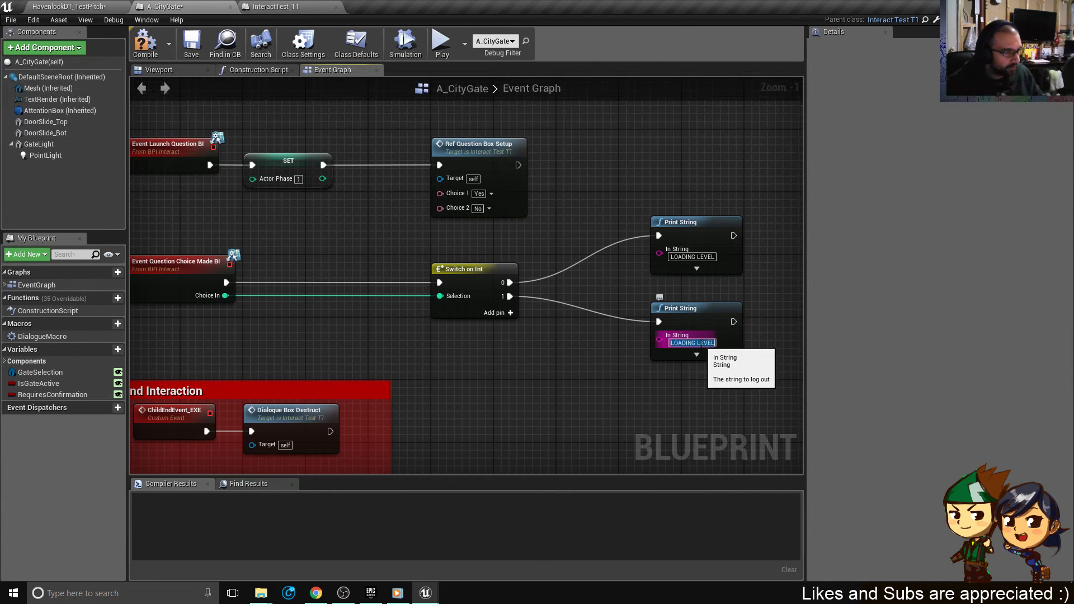
{"action": "type", "text": "CANCEL"}
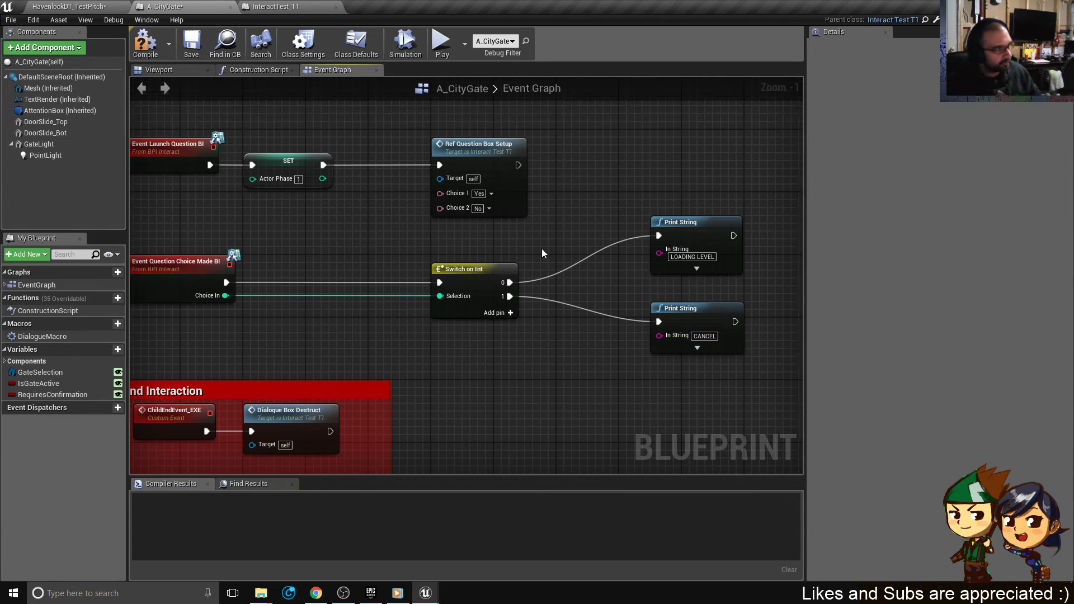
- Add an End Interaction call to the output of the "LOADING LEVEL" Print String
{"action": "scroll", "coordinate": [543, 252], "scroll_direction": "down", "scroll_amount": 4}
{"action": "scroll", "coordinate": [556, 265], "scroll_direction": "up", "scroll_amount": 2}
{"action": "right_click_drag", "start_coordinate": [556, 265], "coordinate": [441, 308]}
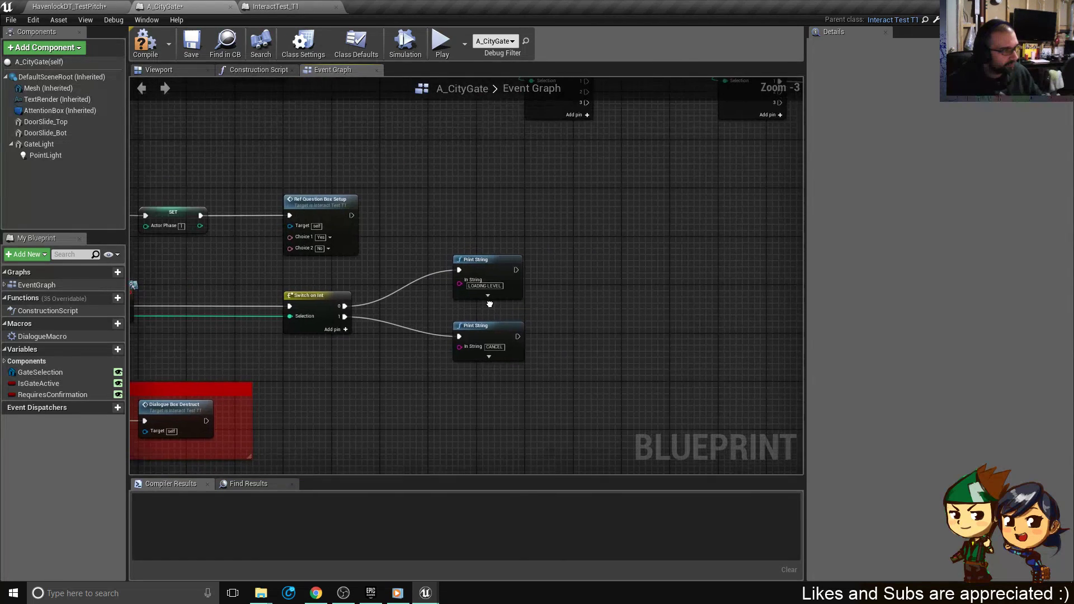
{"action": "scroll", "coordinate": [478, 253], "scroll_direction": "down", "scroll_amount": 3}
{"action": "scroll", "coordinate": [484, 270], "scroll_direction": "up", "scroll_amount": 5}
{"action": "right_click_drag", "start_coordinate": [344, 302], "coordinate": [546, 249]}
{"action": "scroll", "coordinate": [546, 249], "scroll_direction": "down", "scroll_amount": 1}
{"action": "scroll", "coordinate": [546, 250], "scroll_direction": "down", "scroll_amount": 1}
{"action": "left_click_drag", "start_coordinate": [616, 190], "coordinate": [730, 212]}
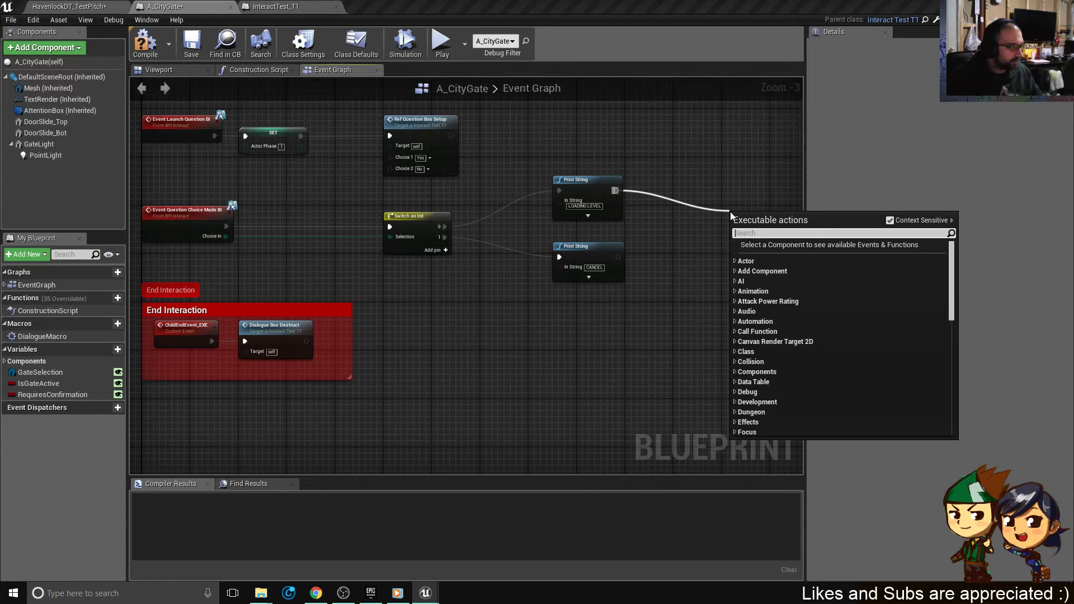
{"action": "type", "text": "end interactio"}
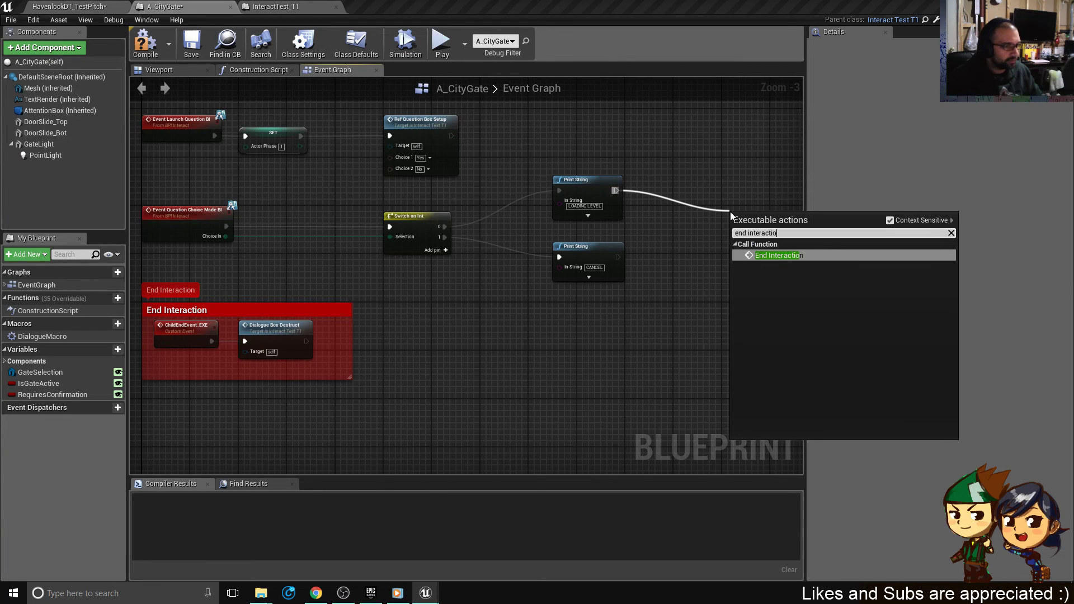
{"action": "key", "text": "Return"}
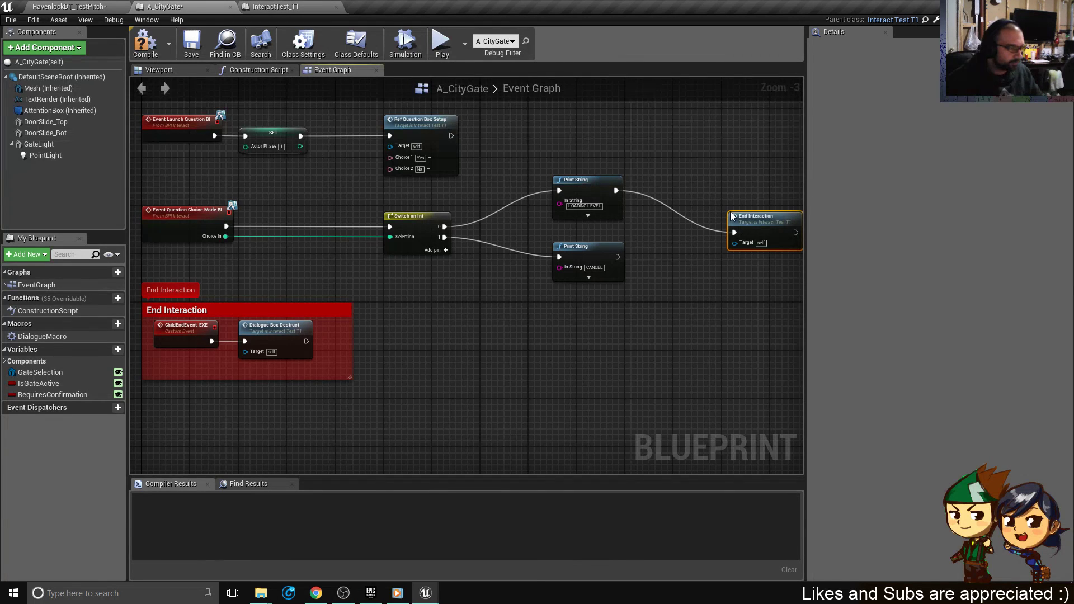
- Connect the "CANCEL" Print String's output to the same End Interaction call
{"action": "scroll", "coordinate": [730, 211], "scroll_direction": "down", "scroll_amount": 4}
{"action": "right_click_drag", "start_coordinate": [702, 192], "coordinate": [508, 330]}
{"action": "scroll", "coordinate": [508, 330], "scroll_direction": "up", "scroll_amount": 4}
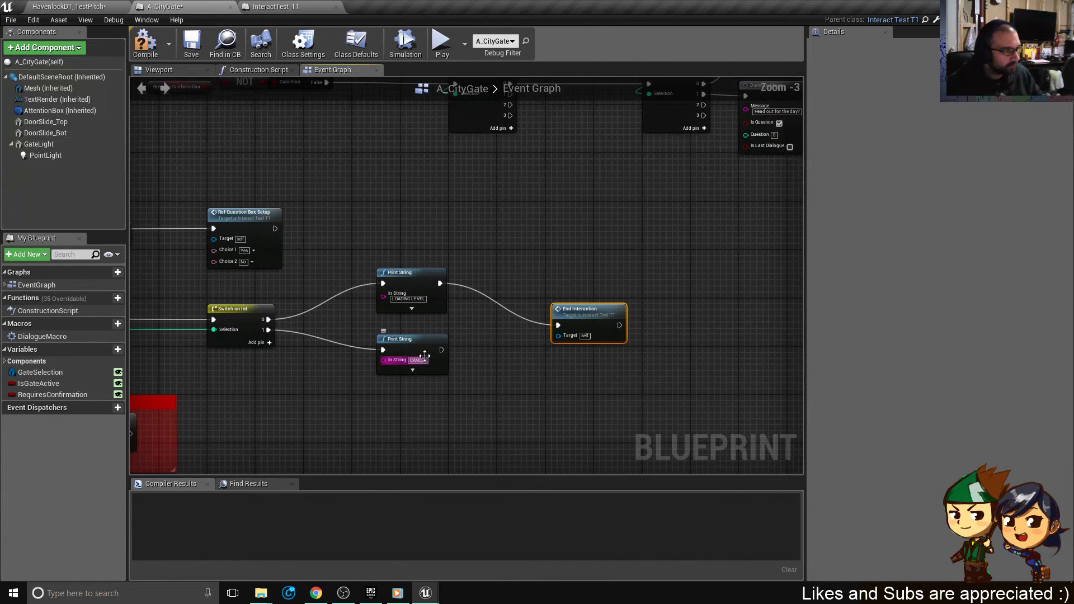
{"action": "left_click_drag", "start_coordinate": [441, 349], "coordinate": [558, 325]}
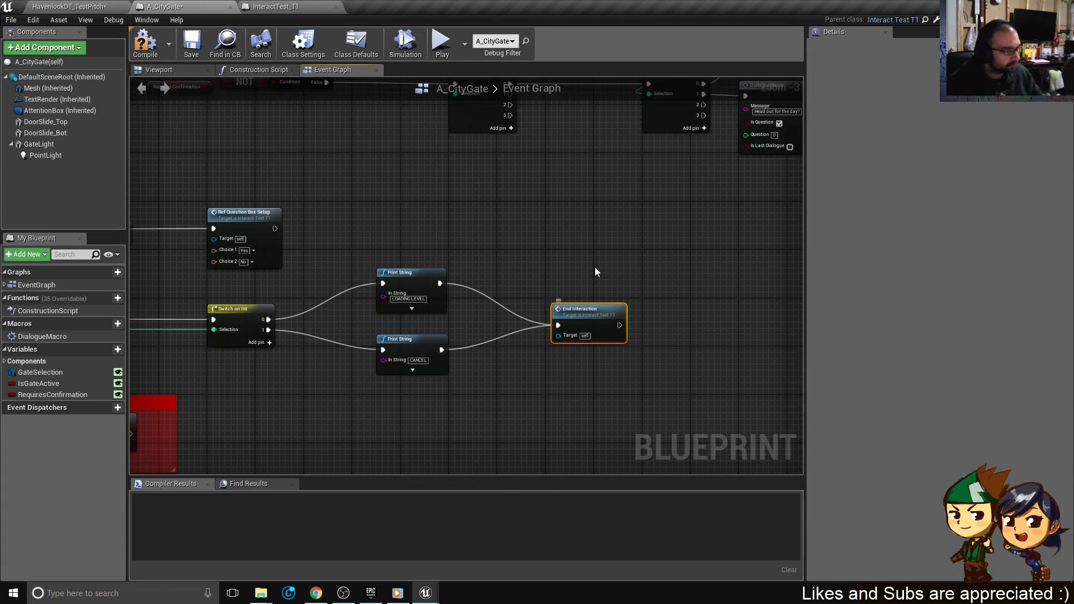
- Check the Page switch's dialogue nodes and the question choice chain, and compile the A_CityGate blueprint
{"action": "scroll", "coordinate": [594, 271], "scroll_direction": "down", "scroll_amount": 2}
{"action": "right_click_drag", "start_coordinate": [643, 178], "coordinate": [460, 336]}
{"action": "scroll", "coordinate": [460, 336], "scroll_direction": "up", "scroll_amount": 3}
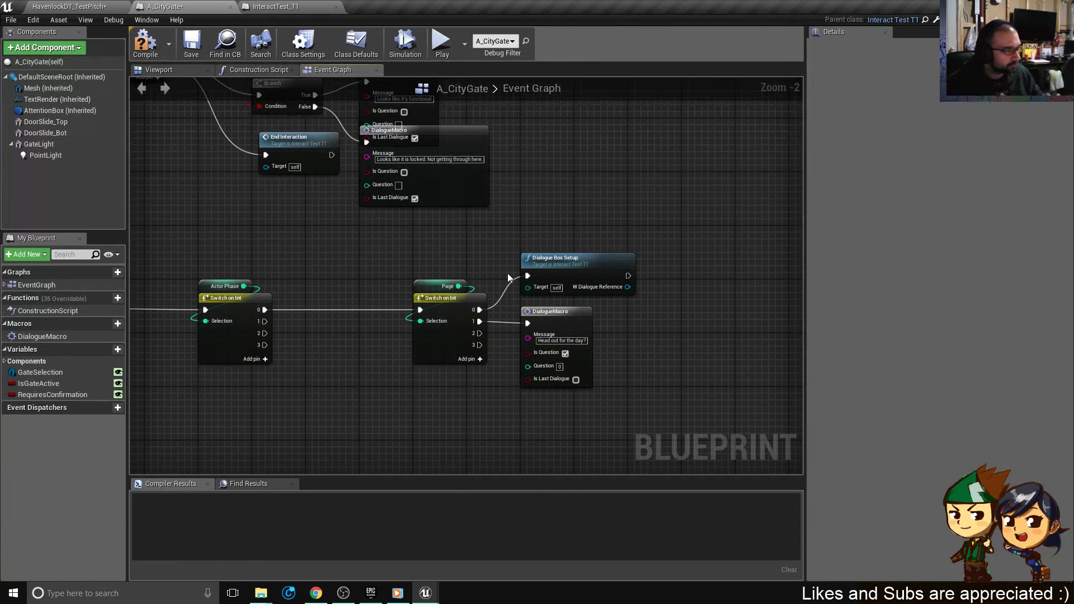
{"action": "left_click", "coordinate": [587, 260]}
{"action": "right_click_drag", "start_coordinate": [370, 186], "coordinate": [405, 163]}
{"action": "scroll", "coordinate": [392, 214], "scroll_direction": "down", "scroll_amount": 2}
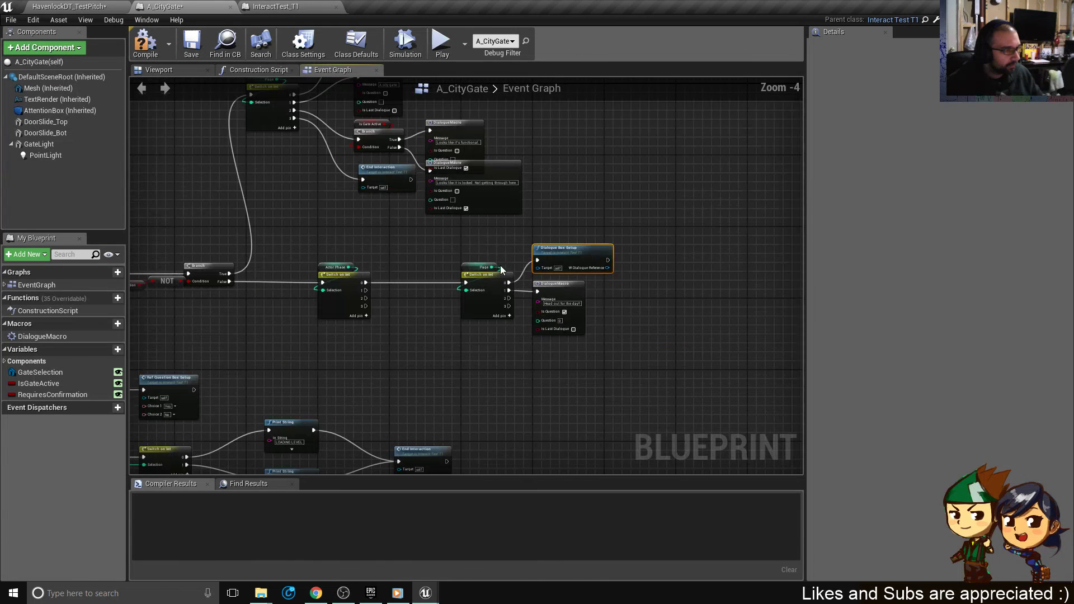
{"action": "right_click_drag", "start_coordinate": [376, 431], "coordinate": [429, 287]}
{"action": "scroll", "coordinate": [397, 310], "scroll_direction": "up", "scroll_amount": 4}
{"action": "right_click_drag", "start_coordinate": [453, 361], "coordinate": [682, 305]}
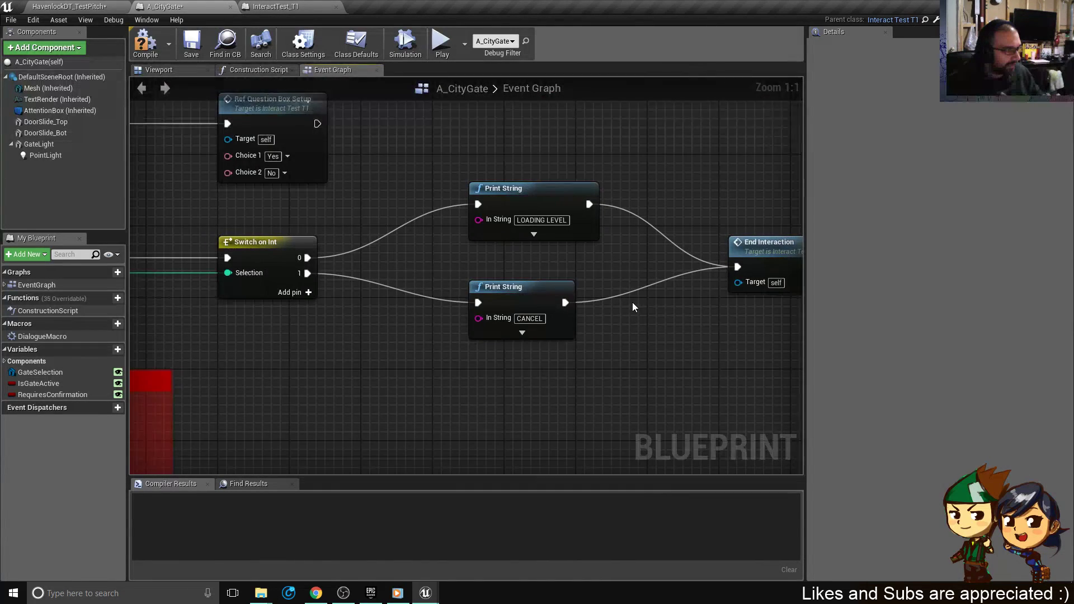
{"action": "scroll", "coordinate": [632, 302], "scroll_direction": "down", "scroll_amount": 2}
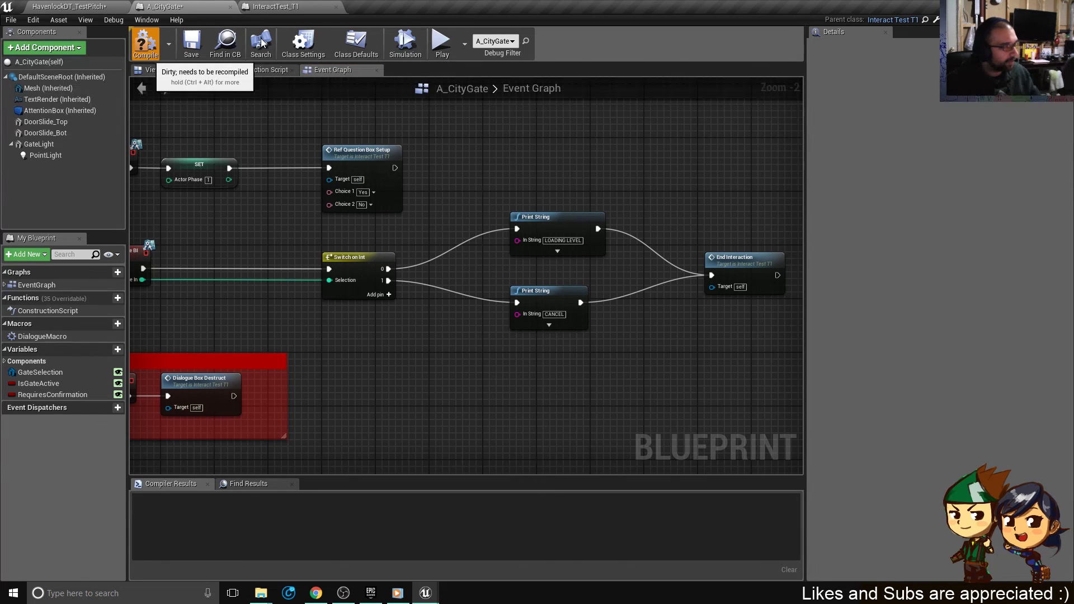
{"action": "left_click", "coordinate": [145, 43]}
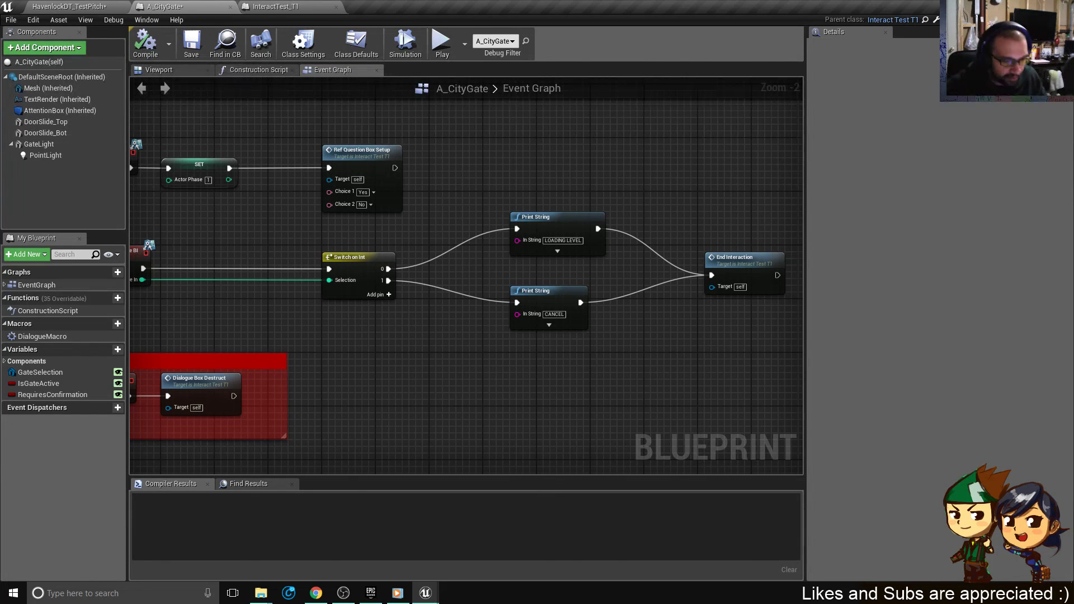